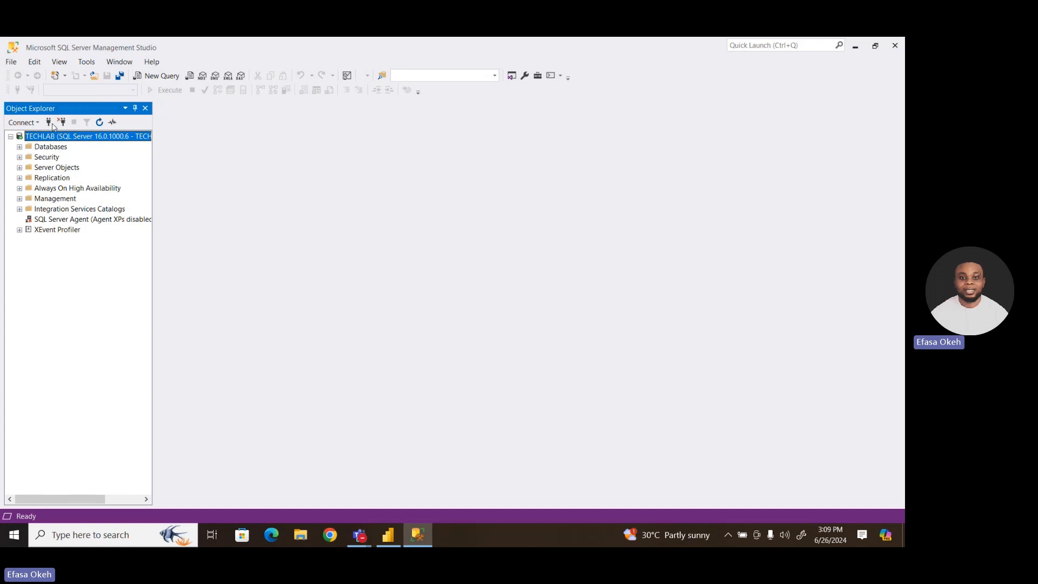
Start a data-tier application import for the server's databases, using Zefas Pharmacy.bacpac from the local Downloads folder as the source.
{"action": "right_click", "coordinate": [49, 148]}
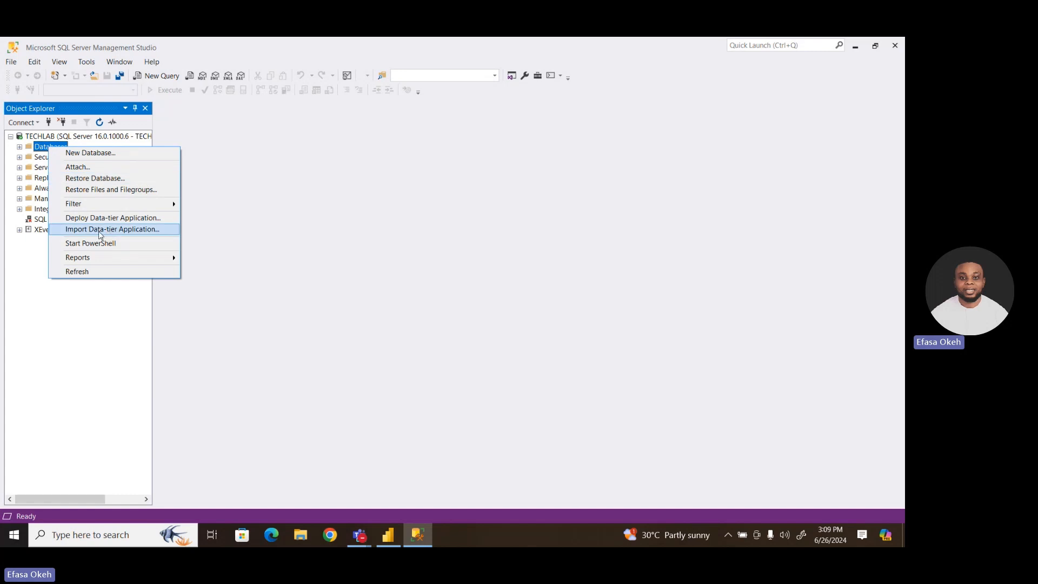
{"action": "left_click", "coordinate": [100, 233]}
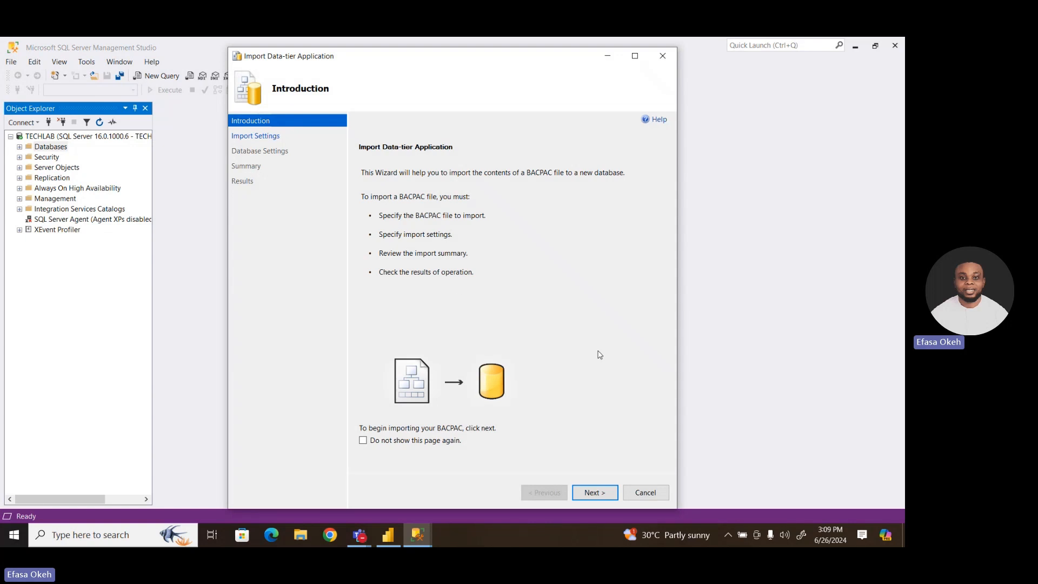
{"action": "left_click", "coordinate": [595, 493]}
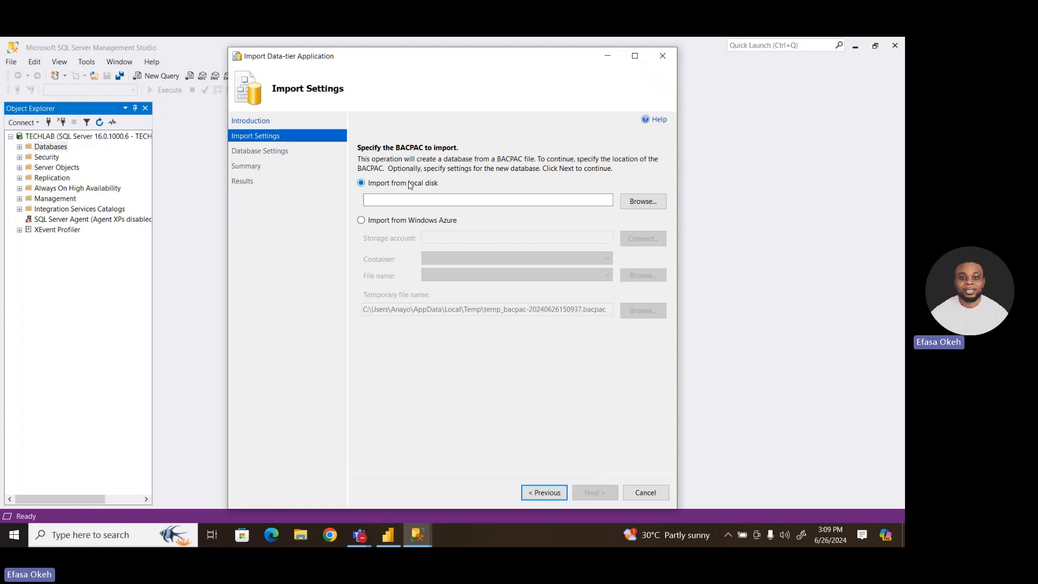
{"action": "left_click", "coordinate": [644, 203]}
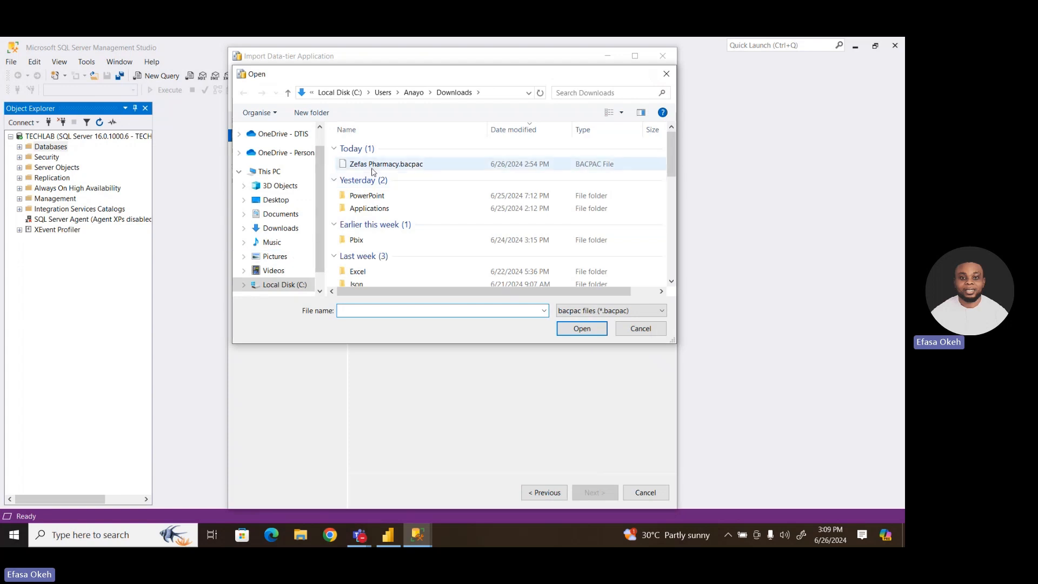
{"action": "left_click", "coordinate": [397, 170]}
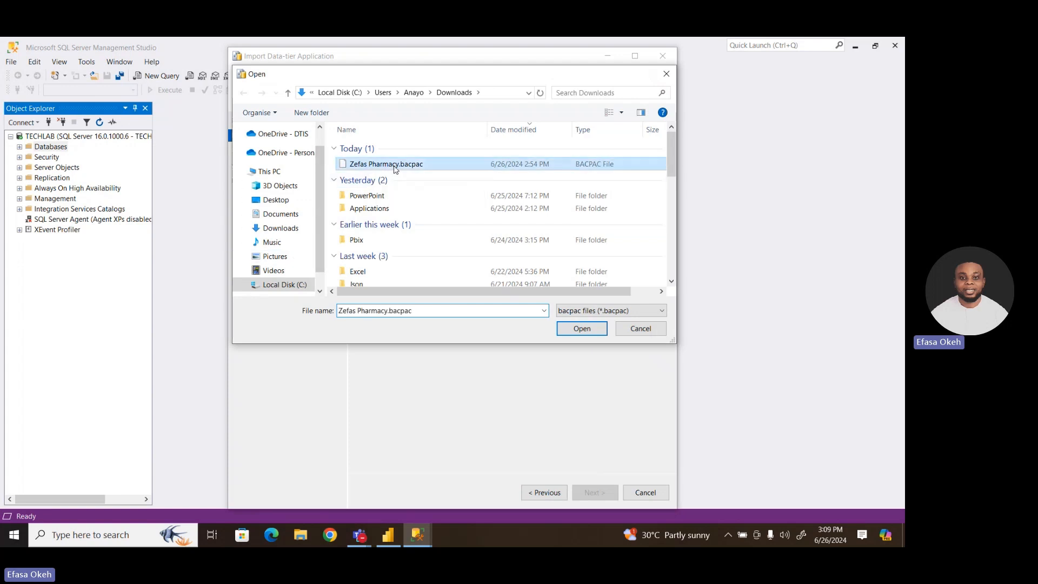
{"action": "left_click", "coordinate": [565, 327]}
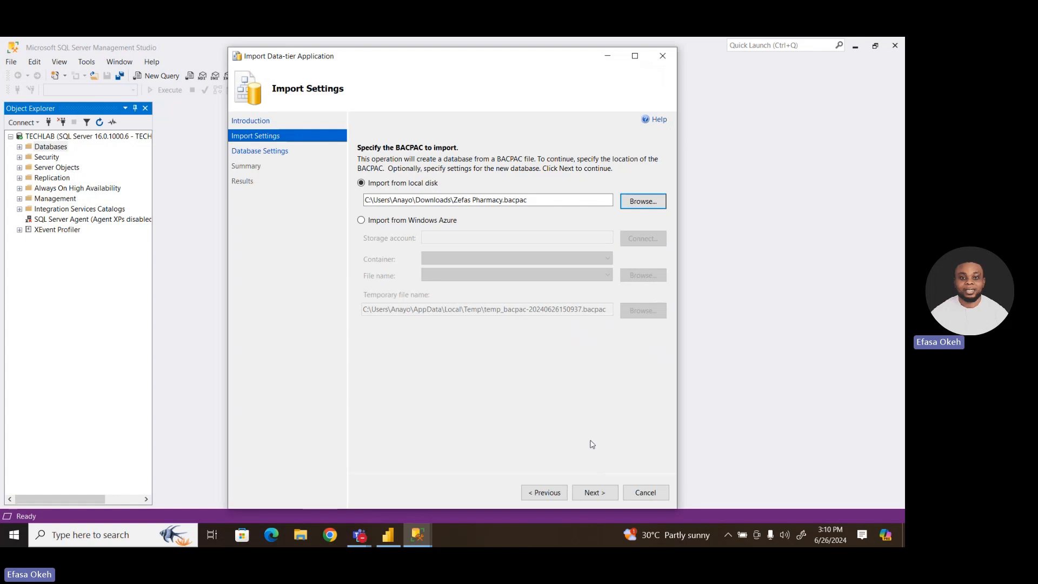
{"action": "left_click", "coordinate": [594, 492]}
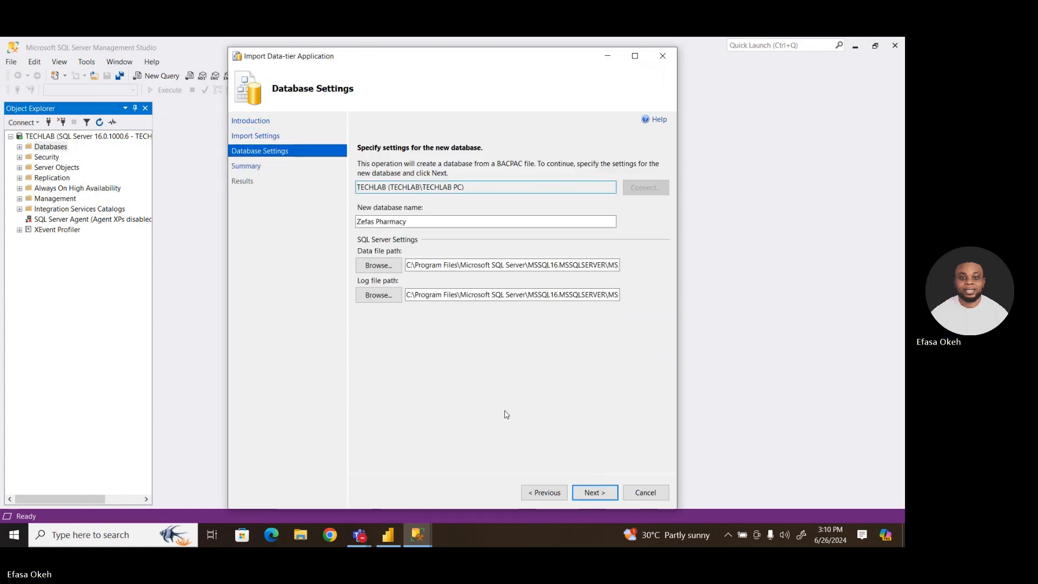
Name the new database Zefas Pharmacy Database, run the import and close the wizard.
{"action": "left_click", "coordinate": [414, 220]}
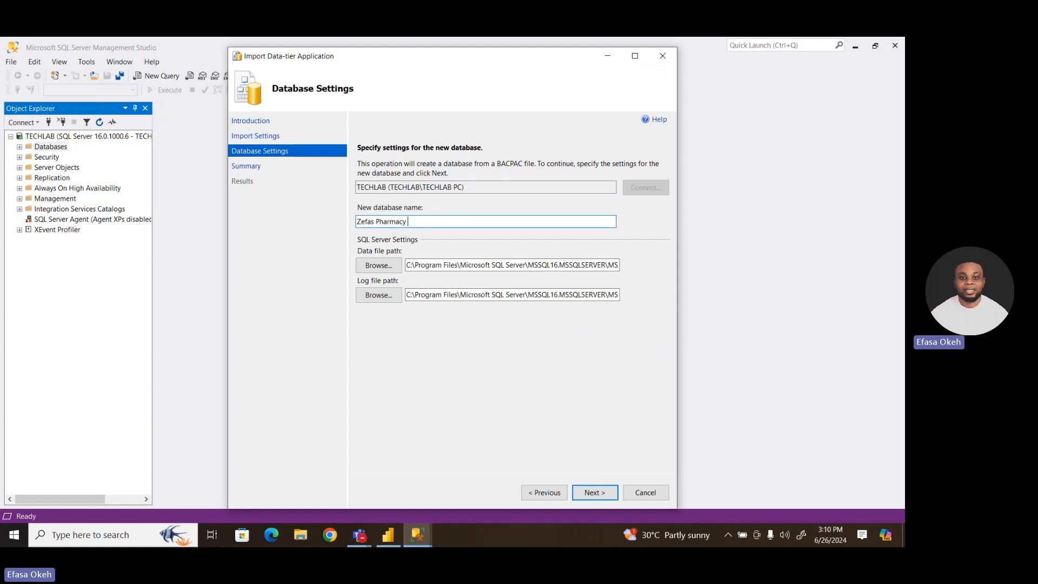
{"action": "type", "text": "Database"}
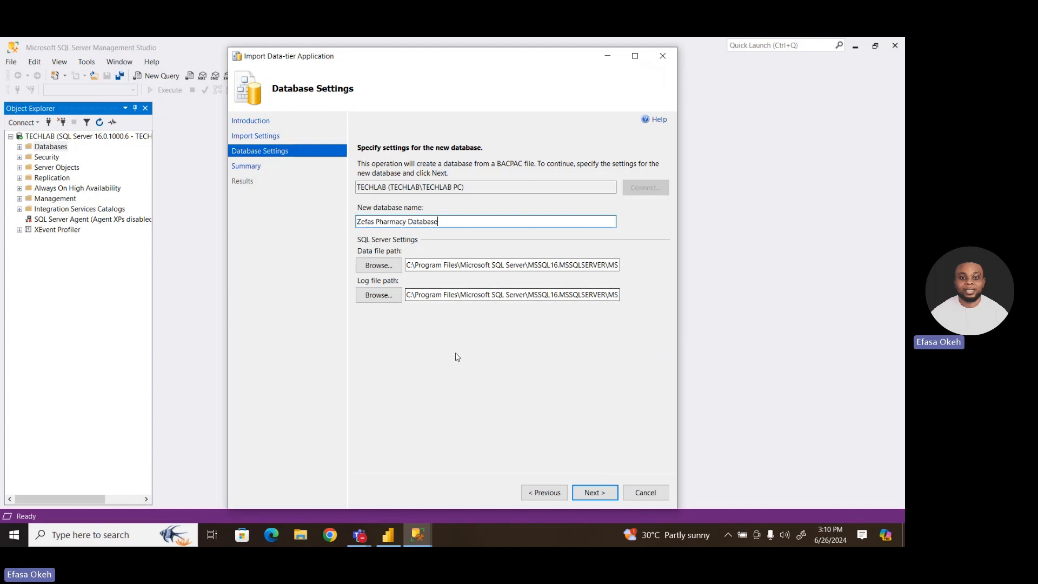
{"action": "left_click", "coordinate": [611, 486]}
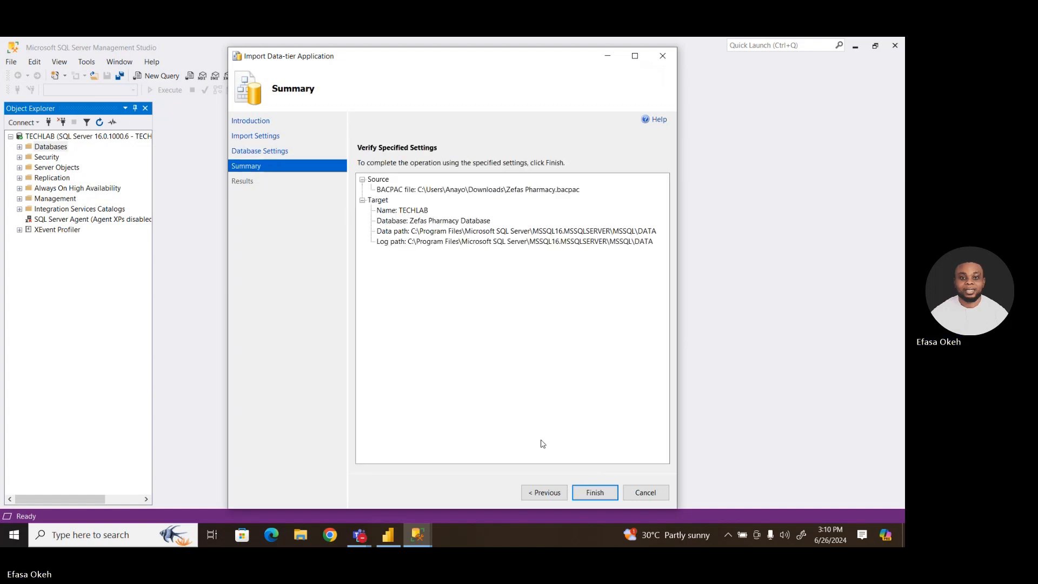
{"action": "left_click", "coordinate": [595, 493]}
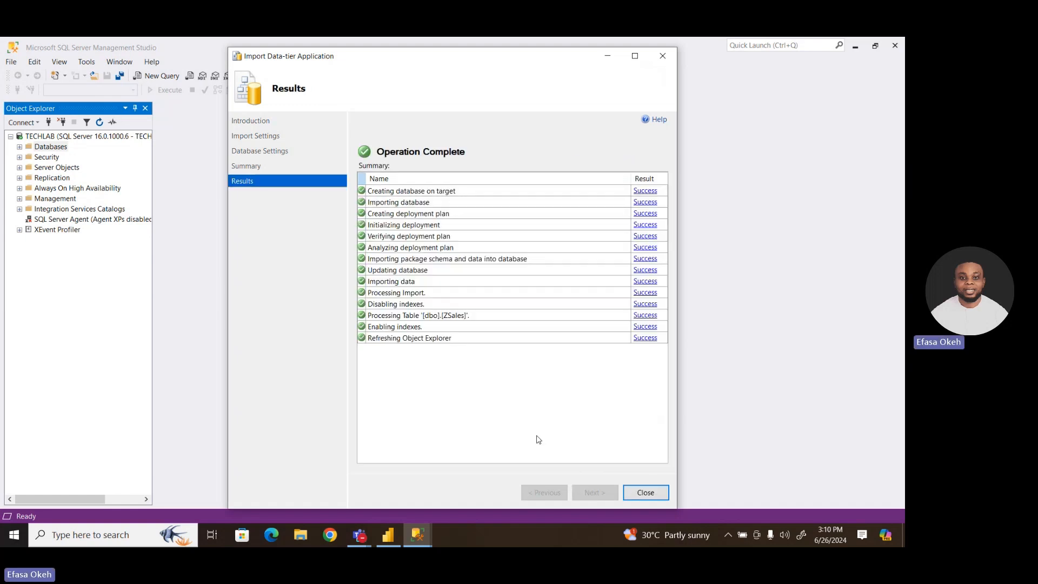
{"action": "left_click", "coordinate": [654, 495]}
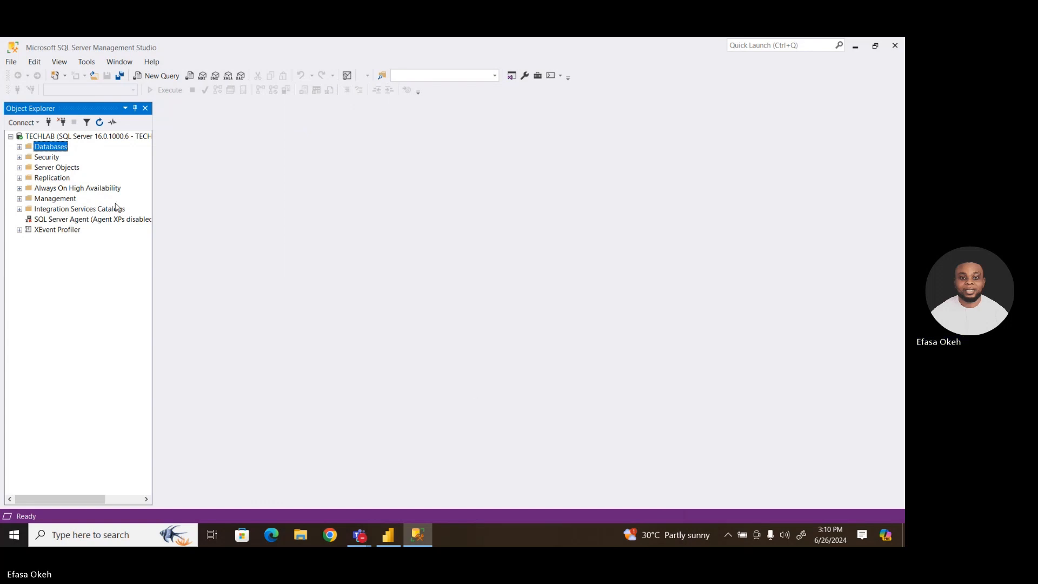
Refresh the server's databases and expand Zefas Pharmacy Database down to its tables.
{"action": "right_click", "coordinate": [54, 151]}
{"action": "left_click", "coordinate": [75, 274]}
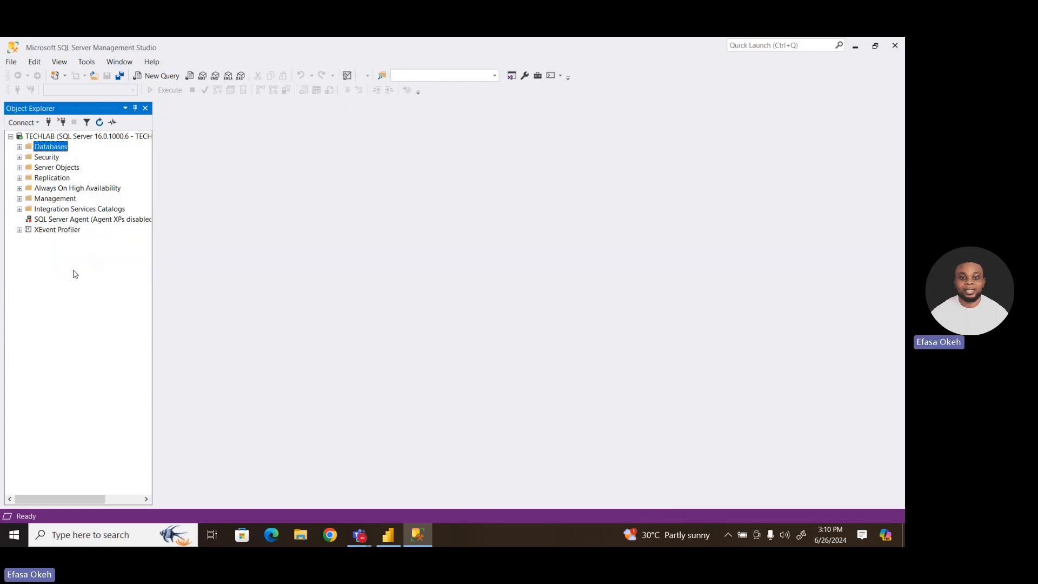
{"action": "left_click", "coordinate": [19, 147]}
{"action": "left_click_drag", "start_coordinate": [144, 183], "coordinate": [145, 306]}
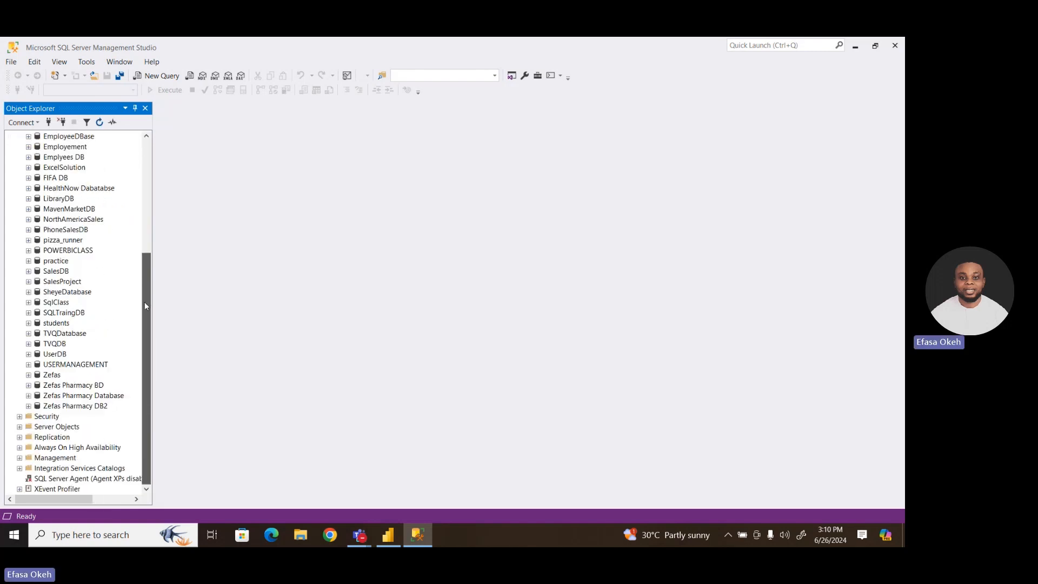
{"action": "left_click", "coordinate": [55, 398]}
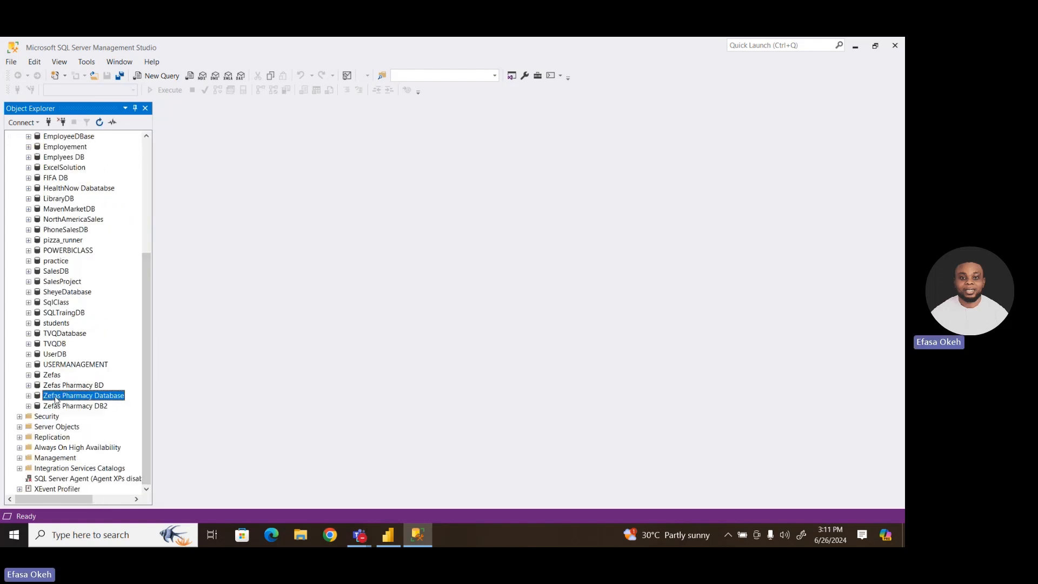
{"action": "left_click", "coordinate": [28, 396]}
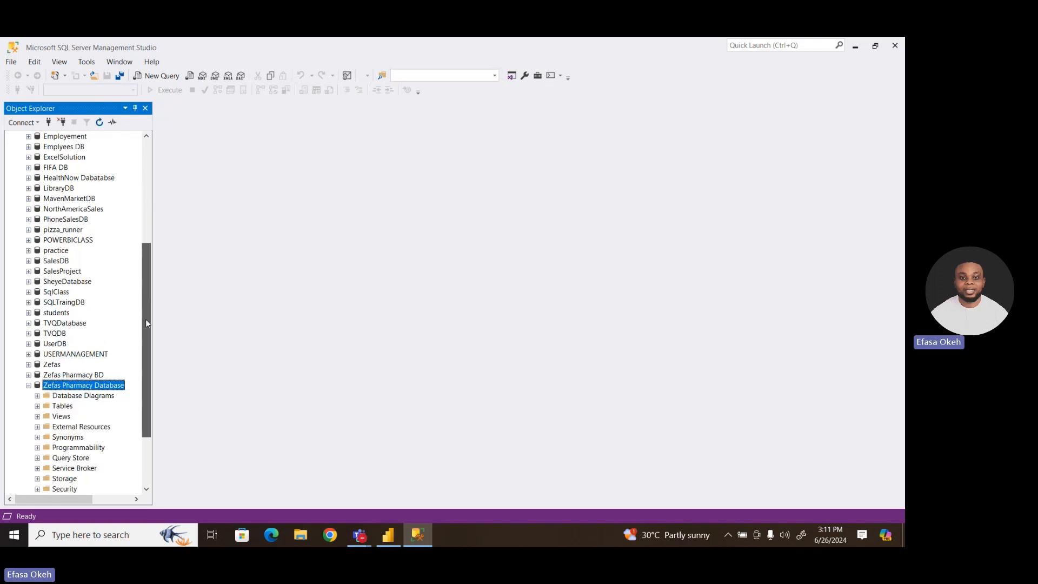
{"action": "left_click_drag", "start_coordinate": [145, 319], "coordinate": [145, 368]}
{"action": "left_click", "coordinate": [37, 313]}
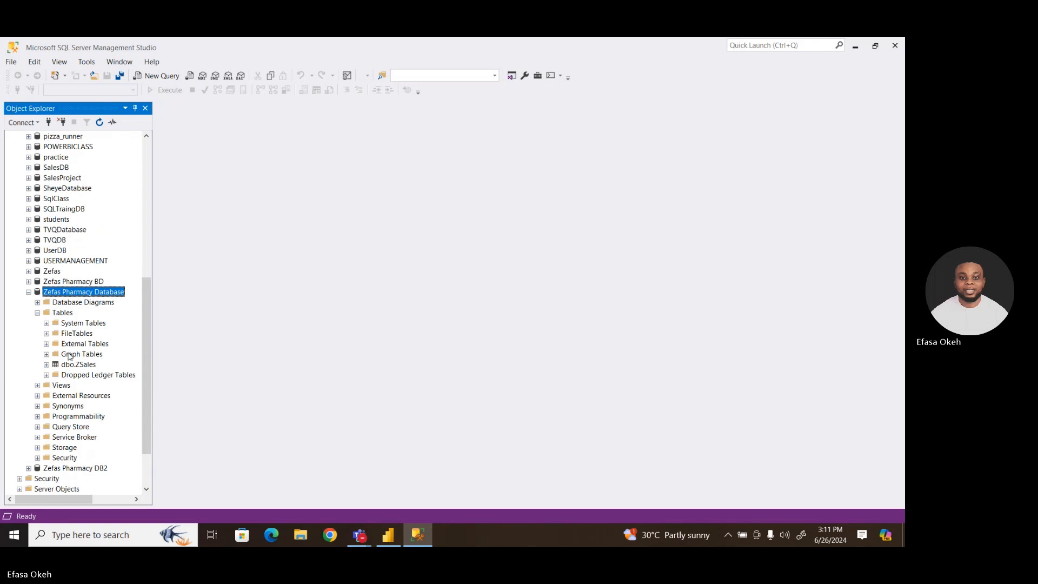
Query the top 1000 rows of the dbo.ZSales table to examine the imported data.
{"action": "left_click", "coordinate": [92, 367]}
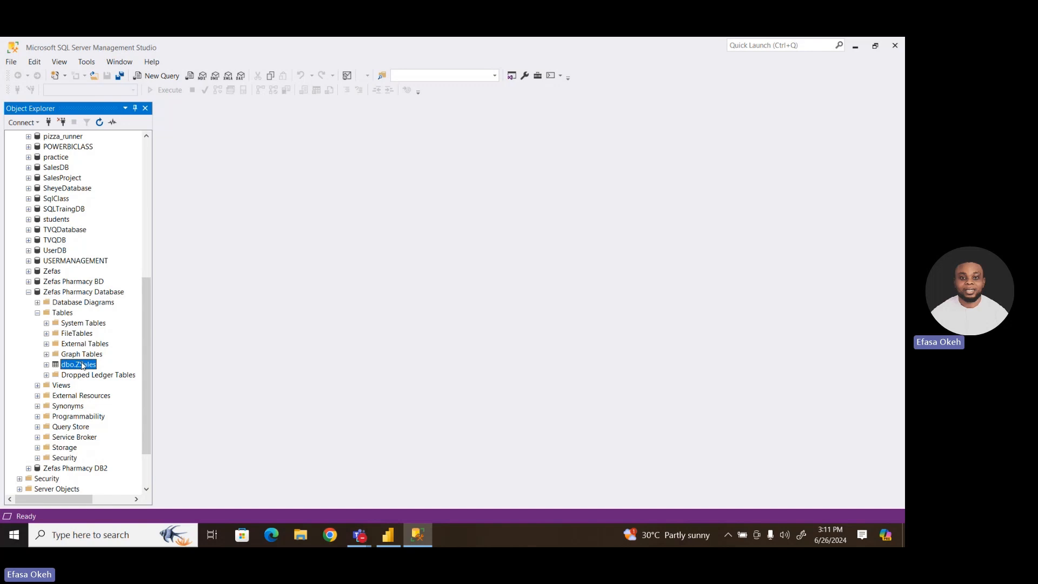
{"action": "right_click", "coordinate": [82, 365]}
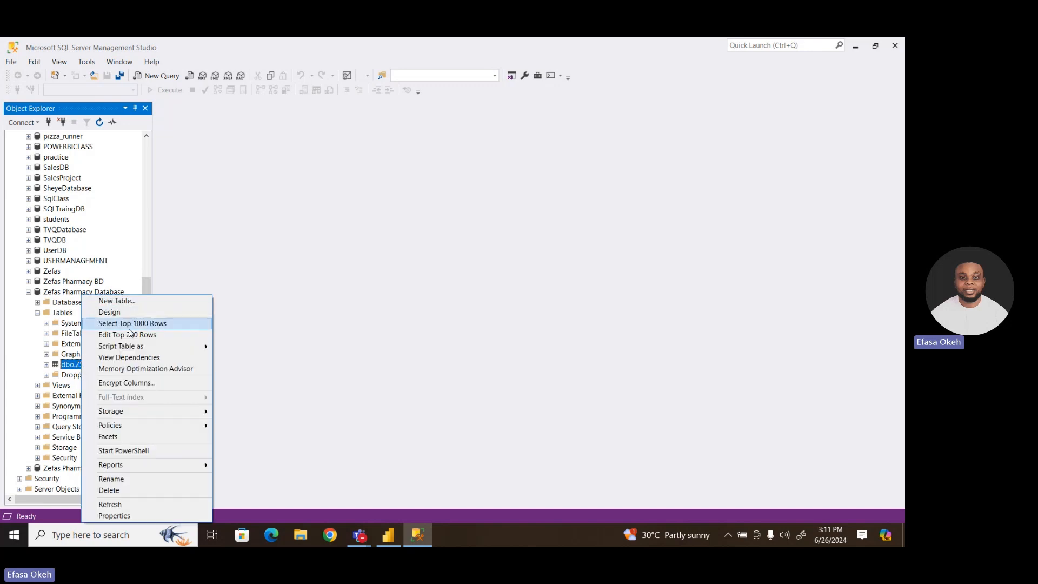
{"action": "left_click", "coordinate": [133, 326]}
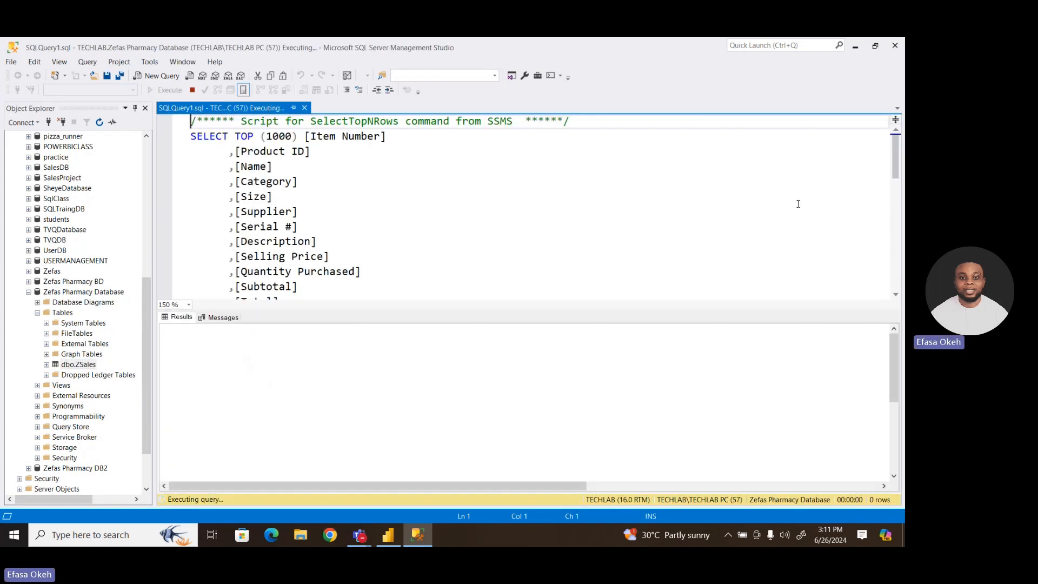
{"action": "mouse_move", "coordinate": [897, 338]}
{"action": "left_mouse_down"}
{"action": "mouse_move", "coordinate": [895, 420]}
{"action": "mouse_move", "coordinate": [893, 335]}
{"action": "left_mouse_up"}
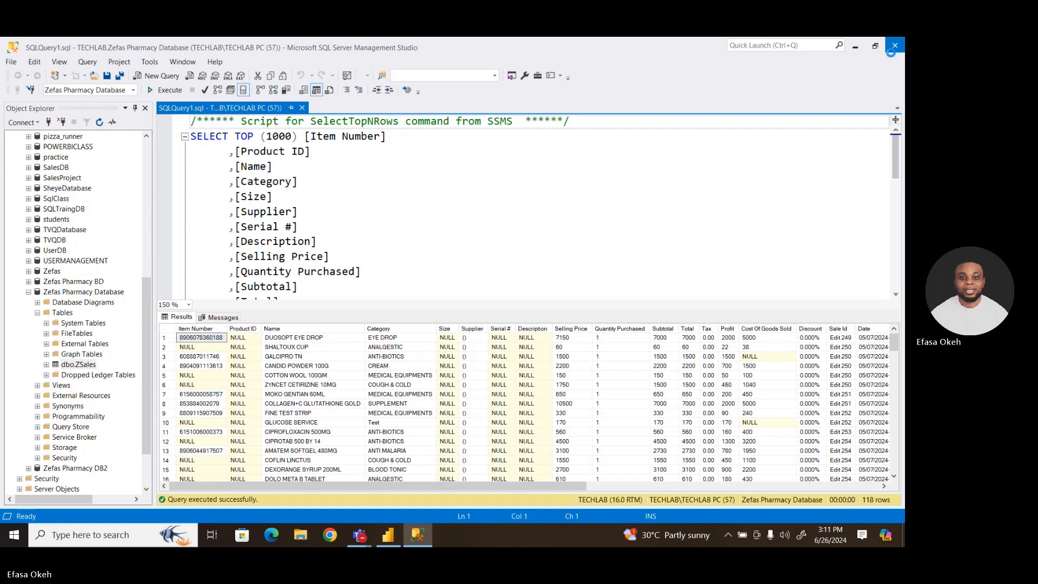
Switch to Power BI Desktop and create a new blank report.
{"action": "left_click", "coordinate": [387, 535]}
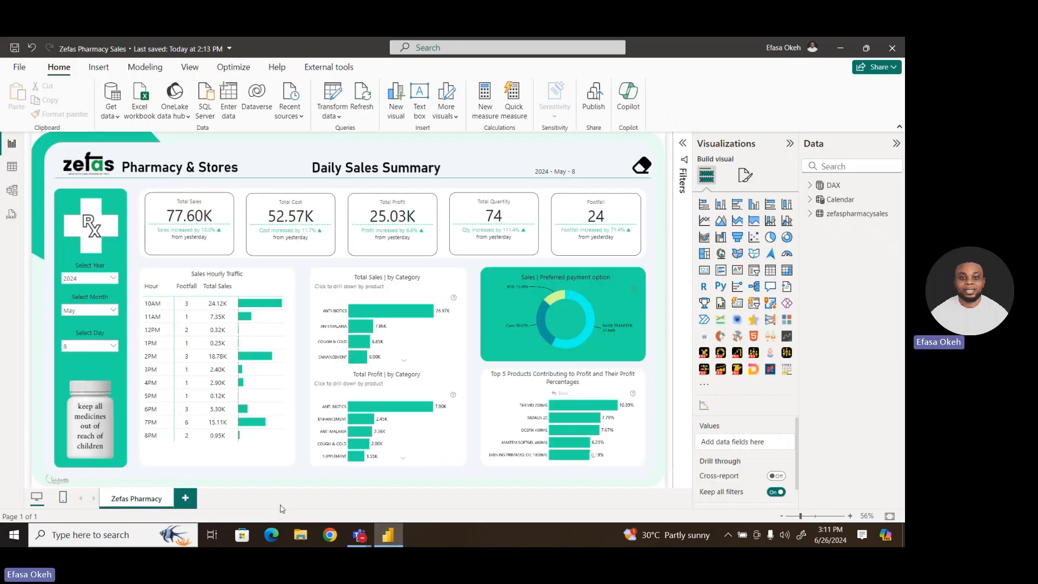
{"action": "left_click", "coordinate": [21, 71]}
{"action": "left_click", "coordinate": [199, 152]}
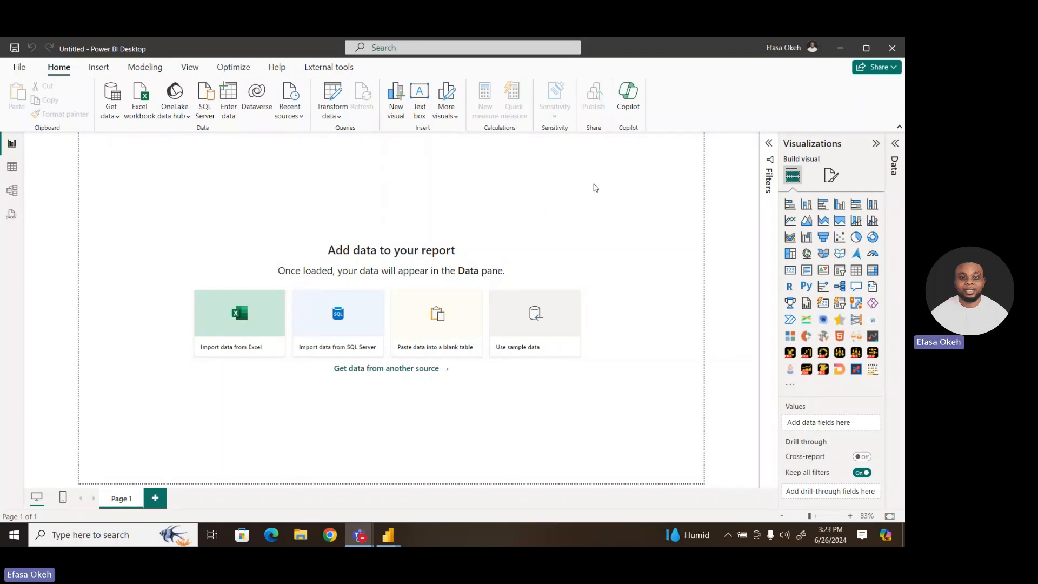
Set the report page's canvas to a custom size of 1080 px high and 1920 px wide.
{"action": "left_click", "coordinate": [831, 174]}
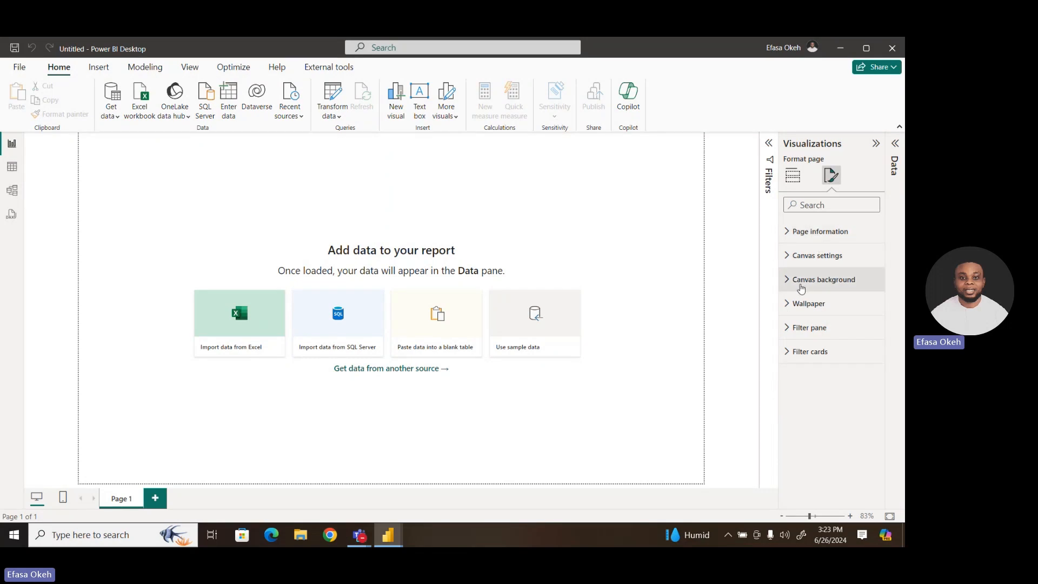
{"action": "left_click", "coordinate": [817, 260]}
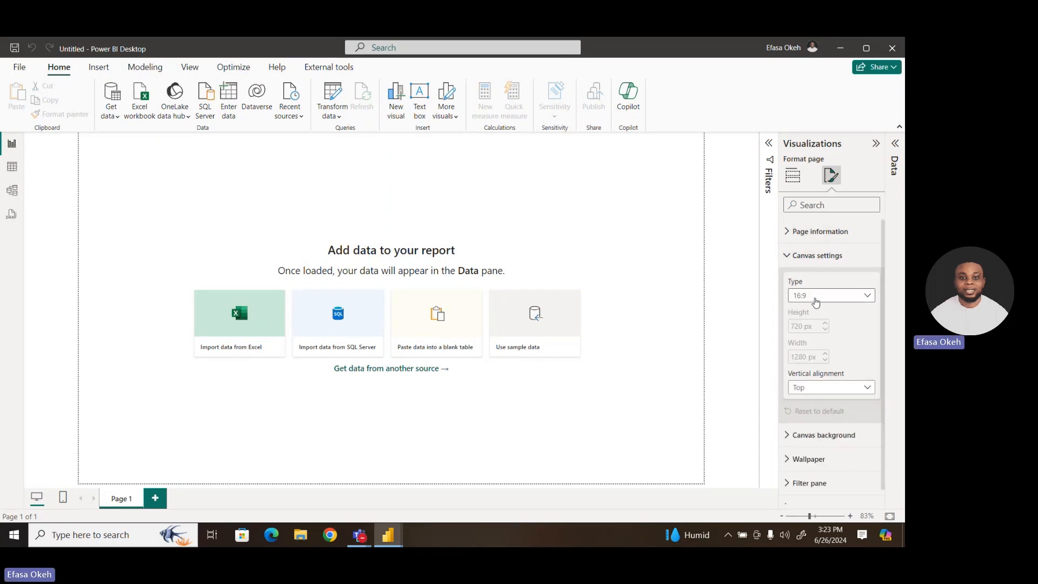
{"action": "left_click", "coordinate": [814, 297]}
{"action": "left_click", "coordinate": [815, 367]}
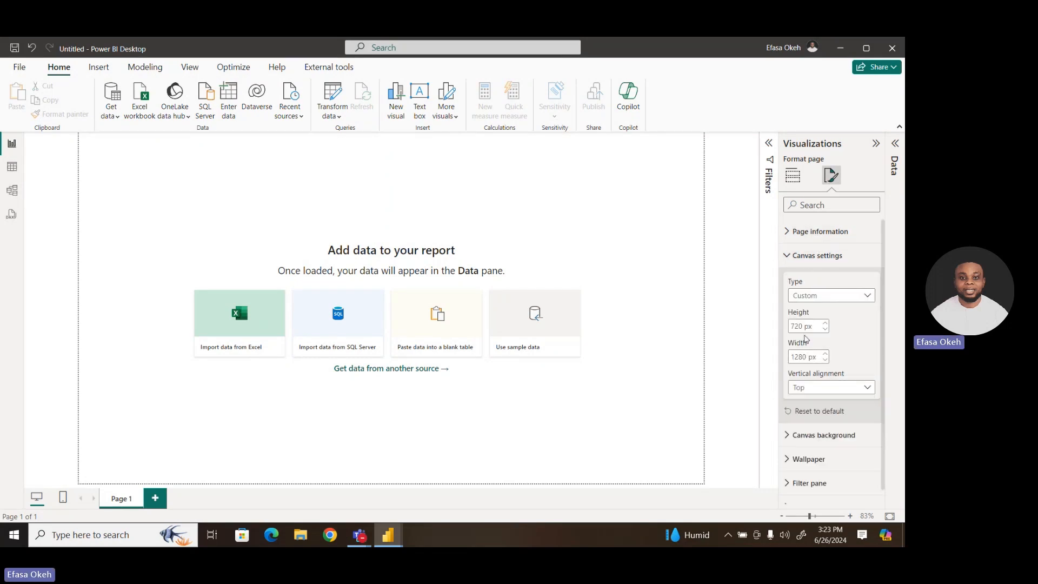
{"action": "double_click", "coordinate": [792, 325]}
{"action": "type", "text": "1080"}
{"action": "left_click", "coordinate": [804, 356]}
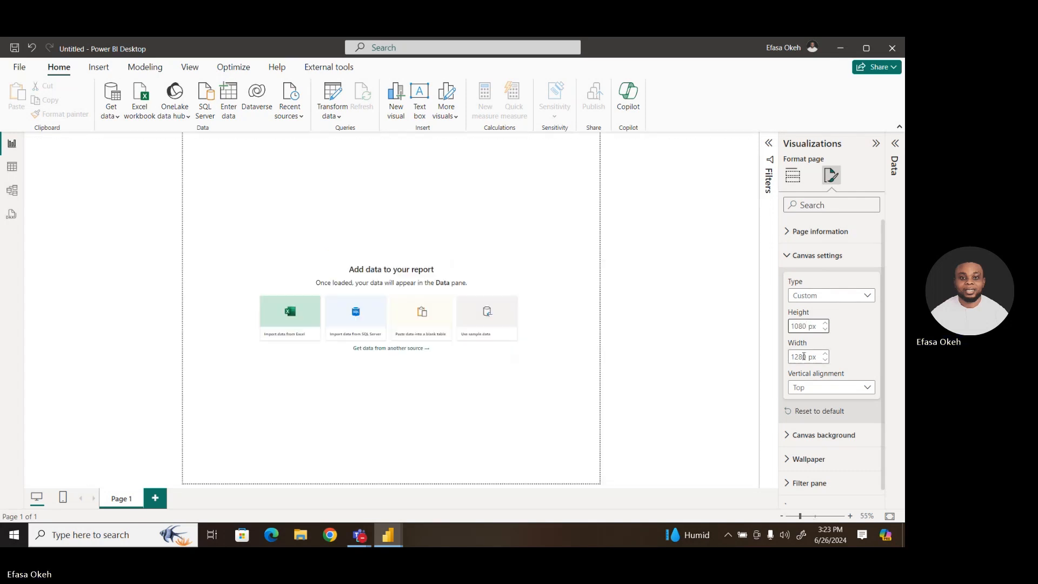
{"action": "double_click", "coordinate": [804, 357]}
{"action": "type", "text": "1920"}
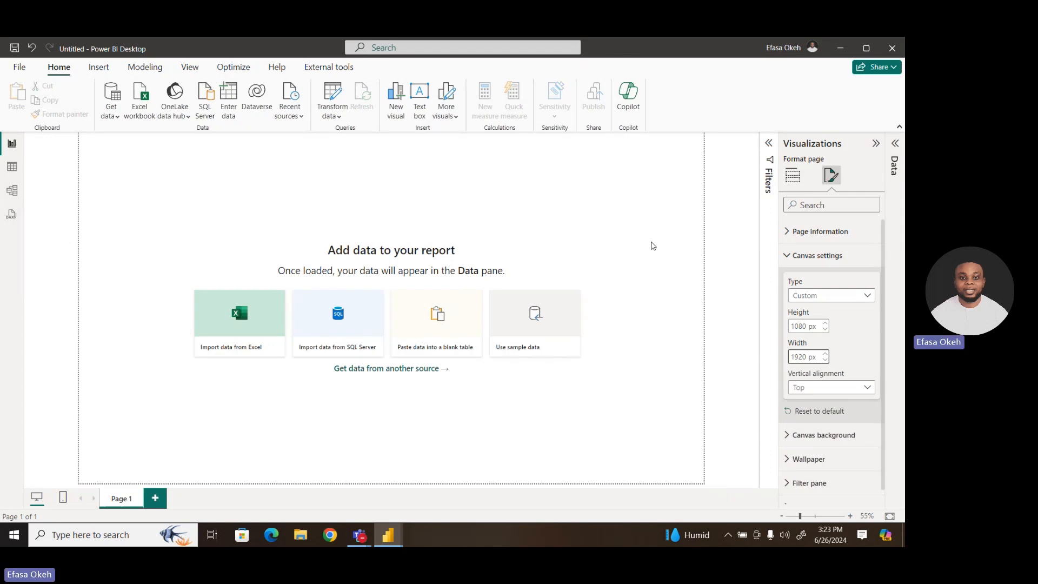
{"action": "left_click", "coordinate": [653, 246]}
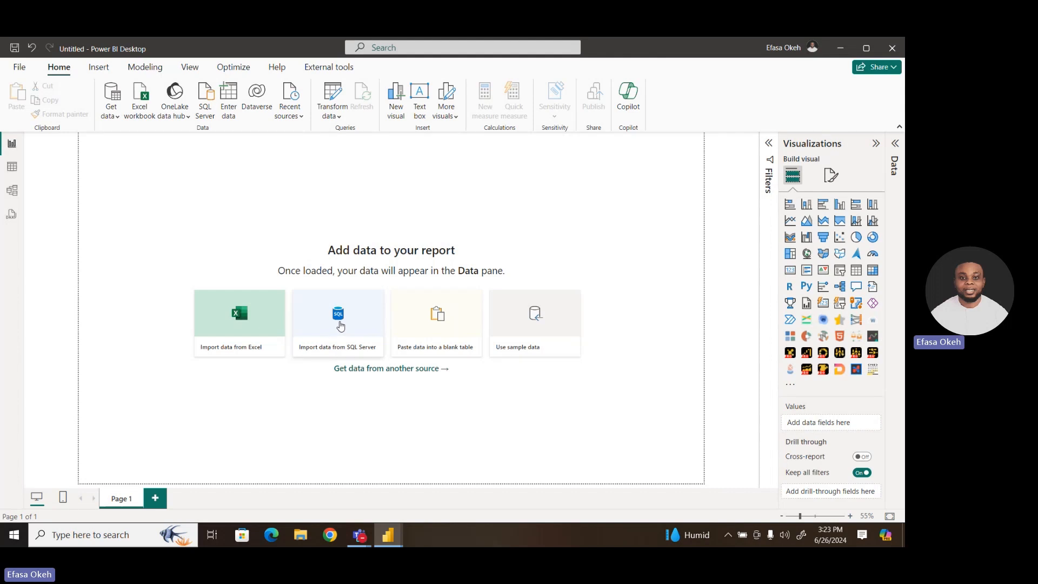
Connect to the SQL Server Techlab as a data source in Import mode, without specifying a database.
{"action": "left_click", "coordinate": [115, 119]}
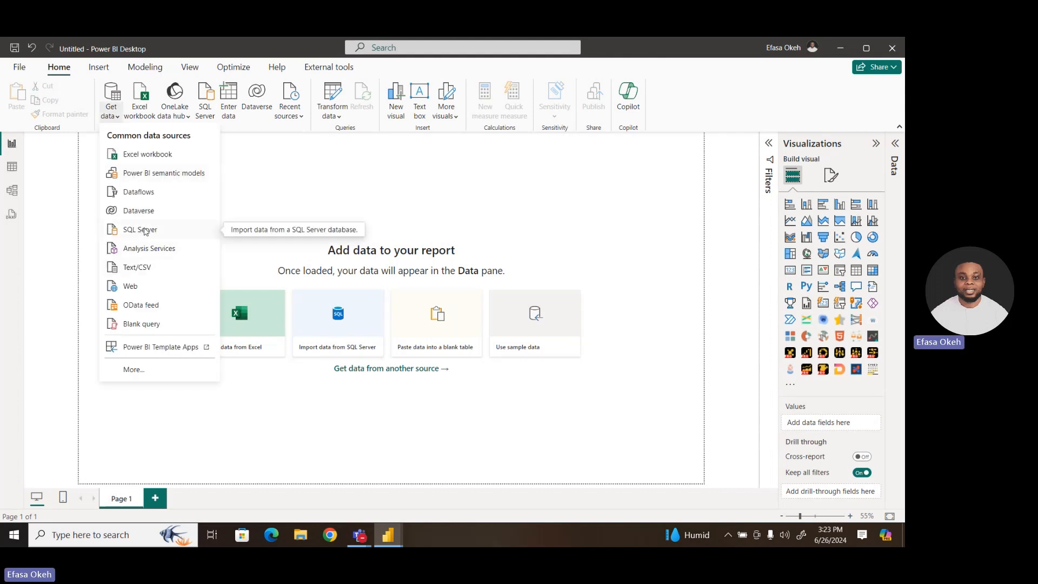
{"action": "left_click", "coordinate": [141, 233]}
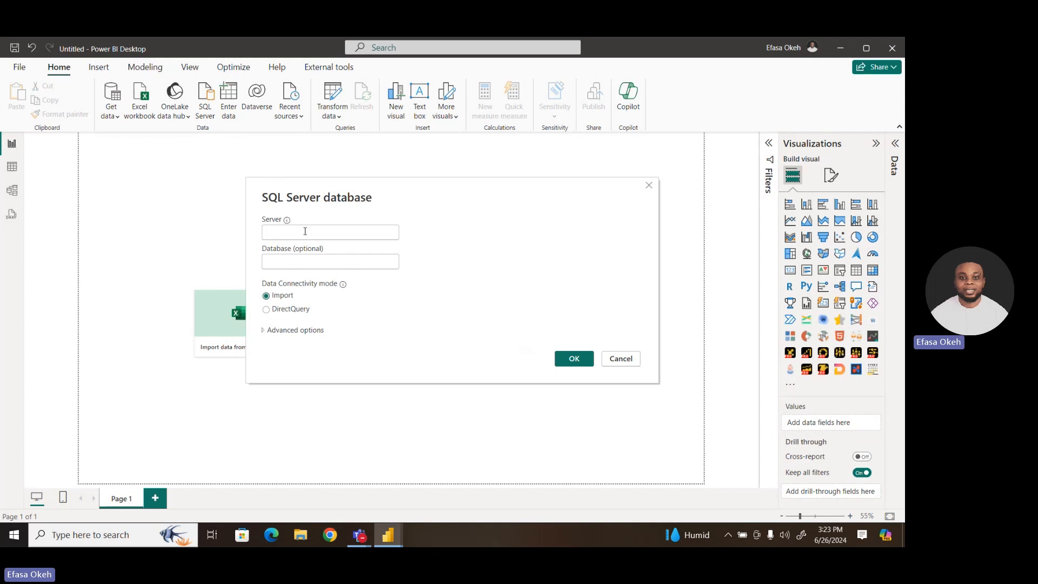
{"action": "left_click", "coordinate": [305, 231]}
{"action": "type", "text": "Techlab"}
{"action": "left_click", "coordinate": [448, 285]}
{"action": "left_click", "coordinate": [564, 361]}
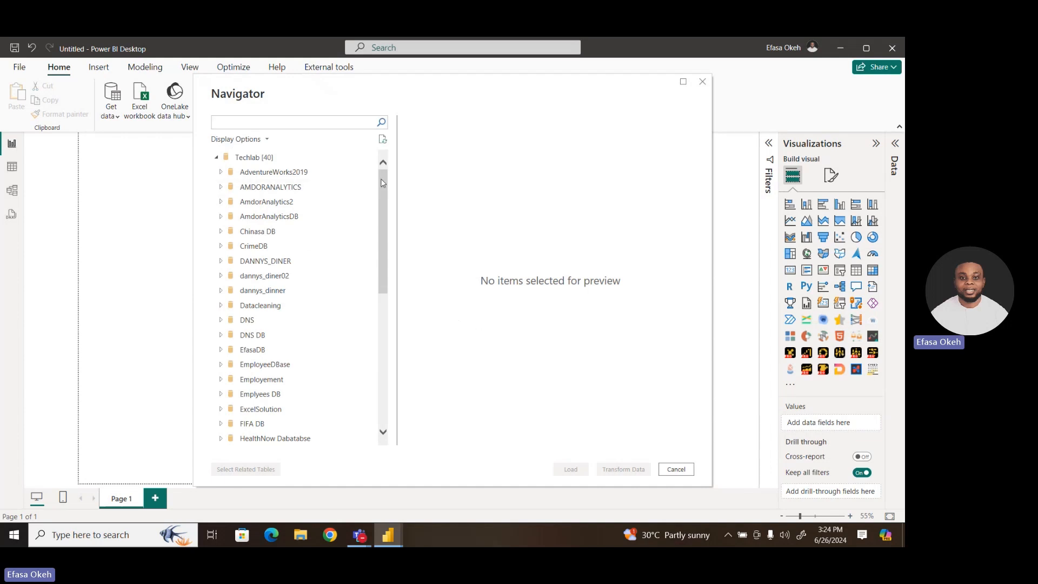
Select the ZSales table in Zefas Pharmacy Database and open it in Power Query Editor for transformation.
{"action": "left_click_drag", "start_coordinate": [384, 182], "coordinate": [392, 363]}
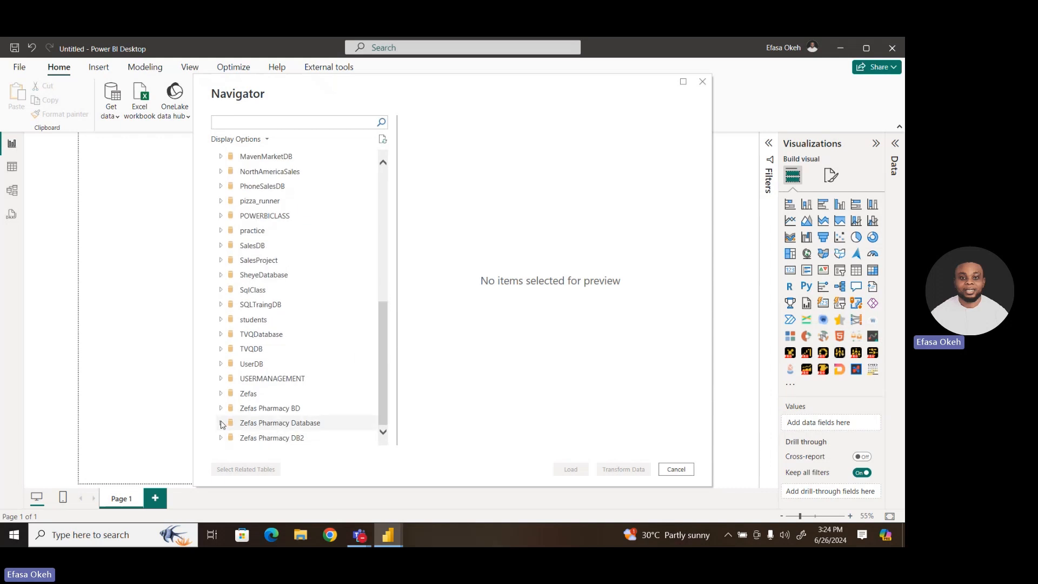
{"action": "left_click", "coordinate": [309, 422]}
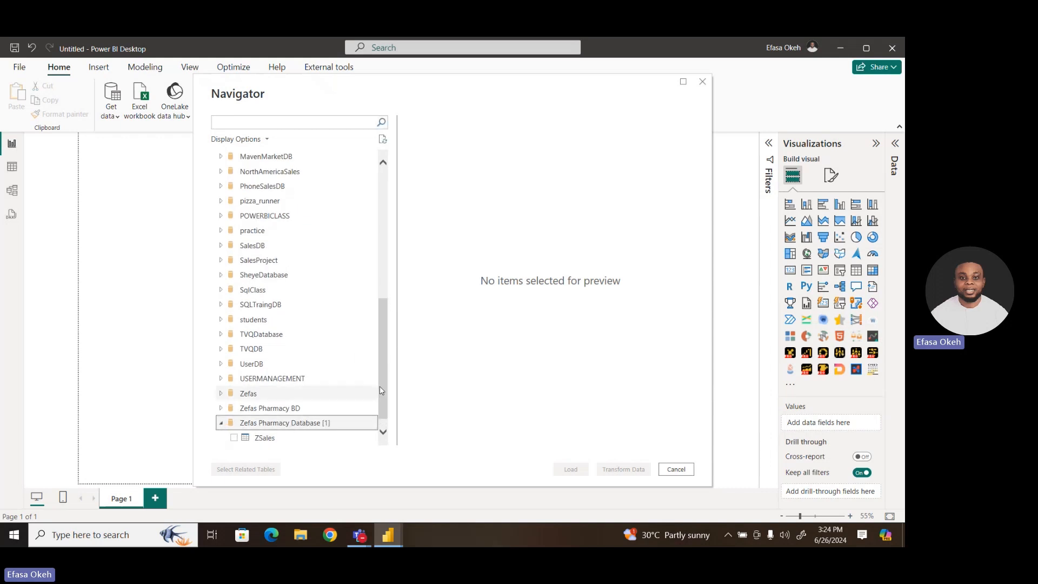
{"action": "scroll", "coordinate": [388, 401], "scroll_direction": "down", "scroll_amount": 1}
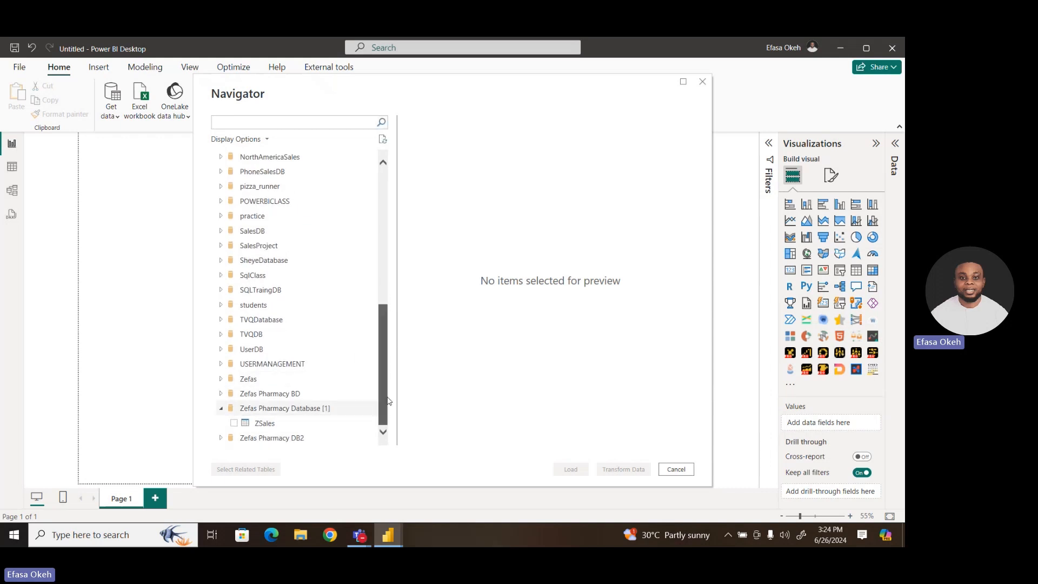
{"action": "left_click", "coordinate": [235, 424]}
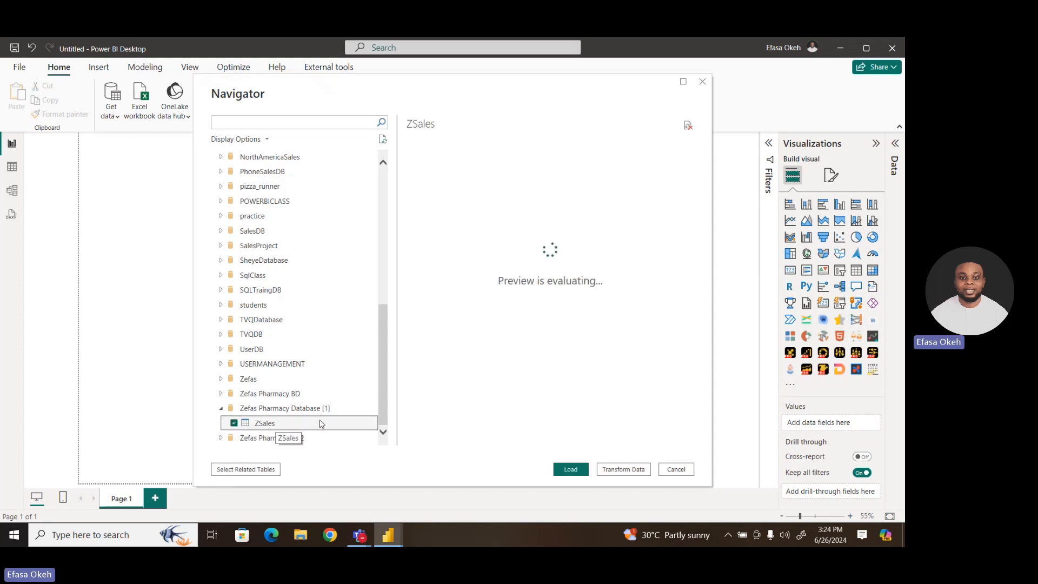
{"action": "left_click", "coordinate": [627, 470]}
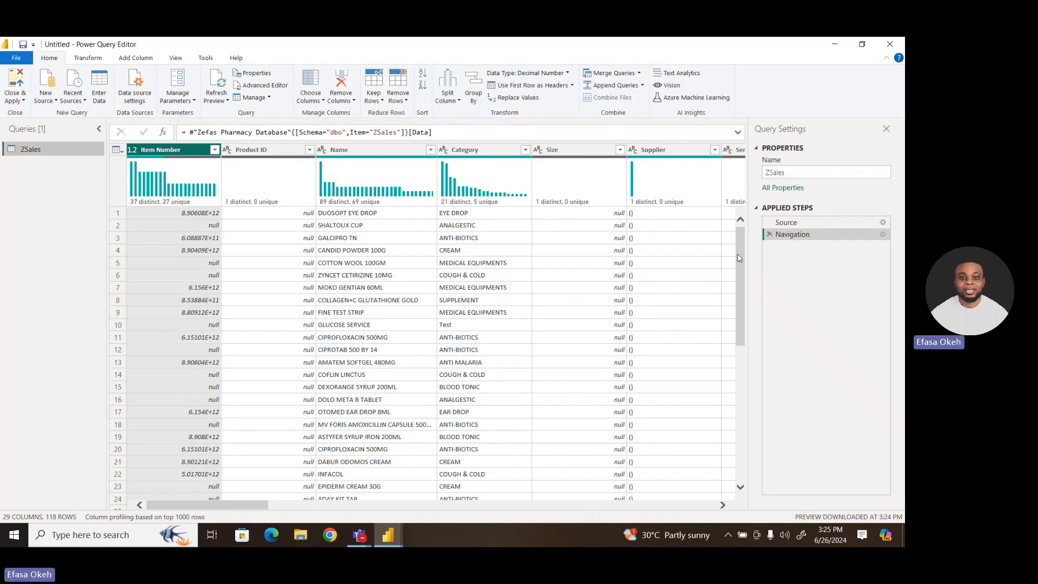
Remove the Item Number and Product ID columns from the ZSales query.
{"action": "left_click_drag", "start_coordinate": [739, 237], "coordinate": [750, 435]}
{"action": "scroll", "coordinate": [525, 258], "scroll_direction": "up", "scroll_amount": 20}
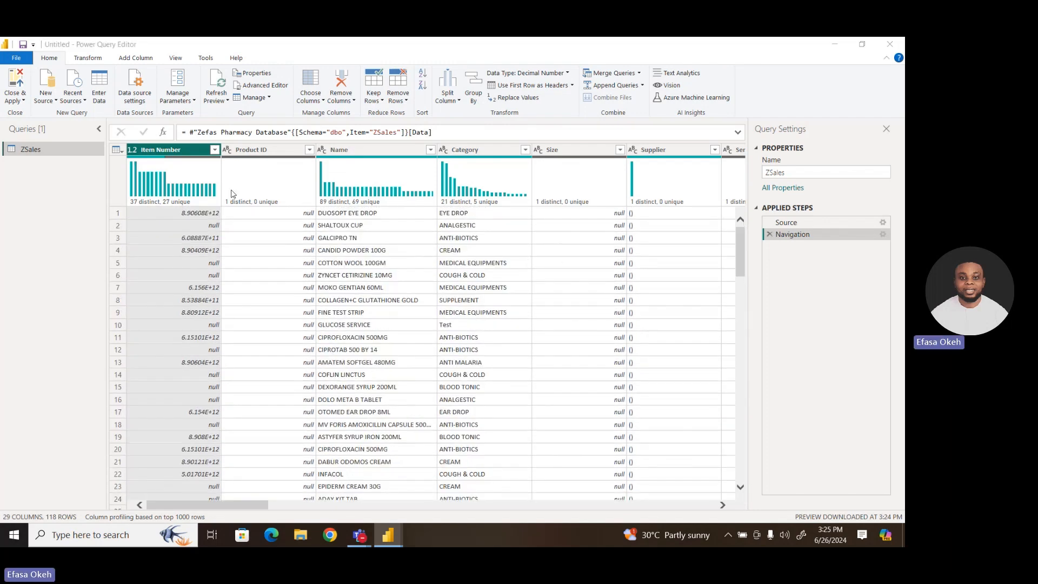
{"action": "mouse_move", "coordinate": [227, 193]}
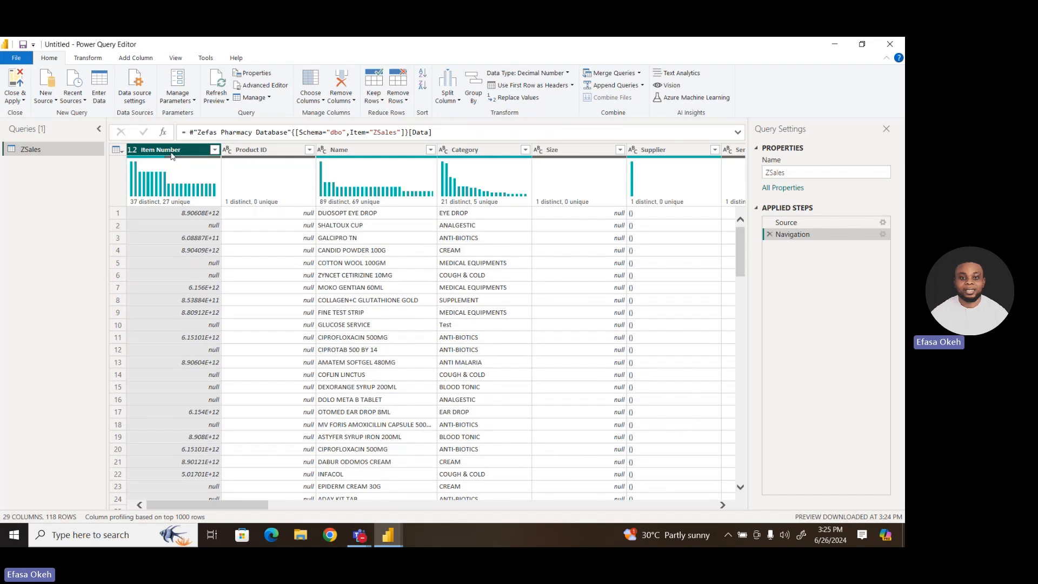
{"action": "right_click", "coordinate": [171, 155]}
{"action": "left_click", "coordinate": [207, 174]}
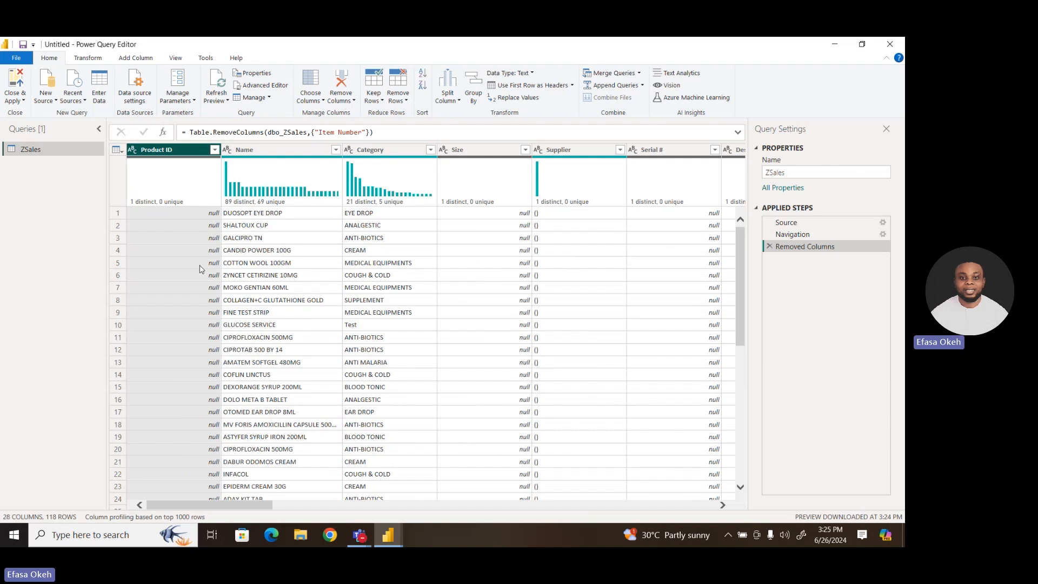
{"action": "right_click", "coordinate": [170, 152]}
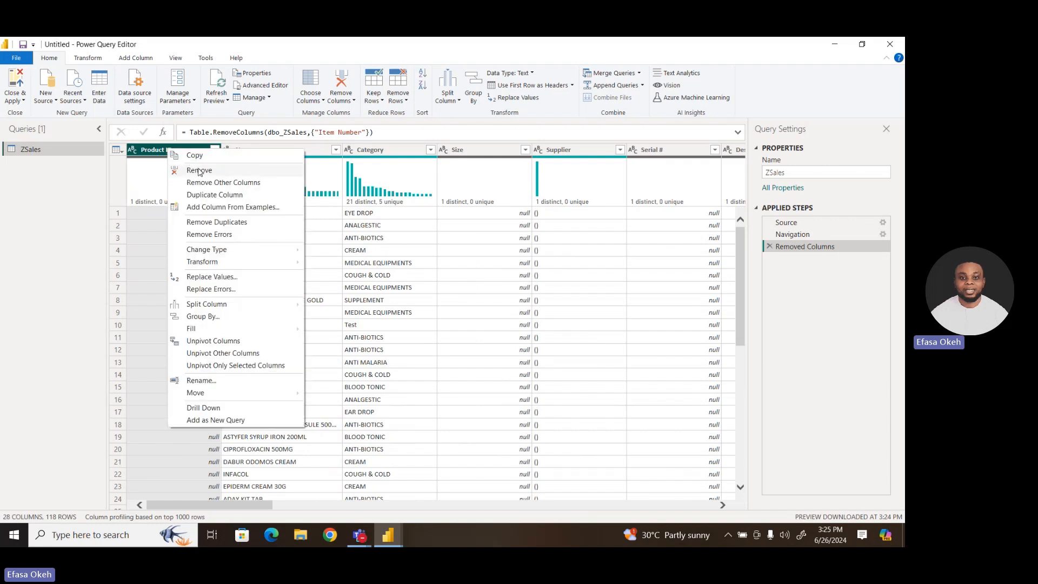
{"action": "left_click", "coordinate": [199, 171]}
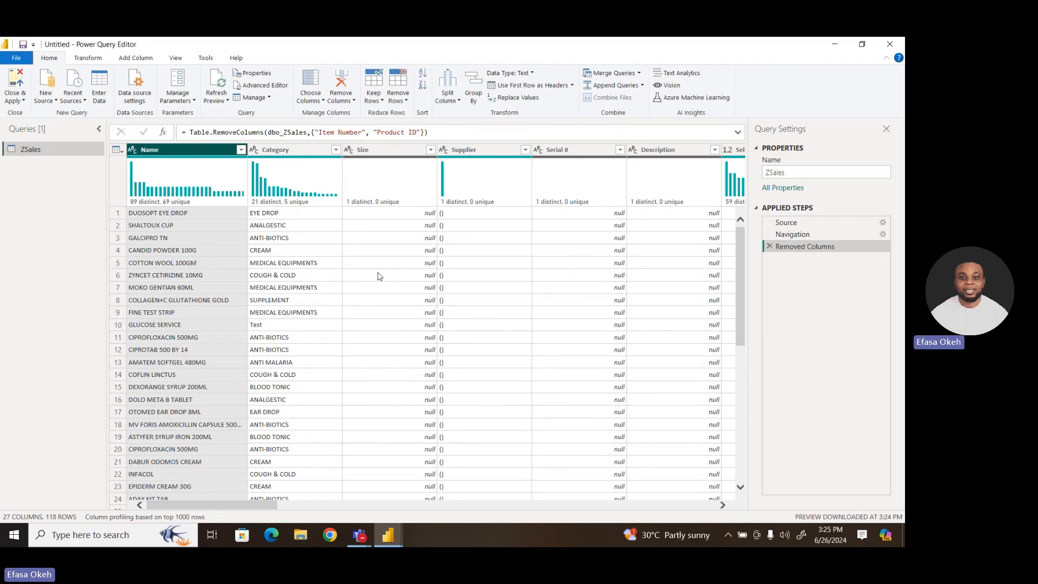
Remove the Size, Supplier, Serial # and Description columns together from the ZSales query.
{"action": "left_click", "coordinate": [377, 156]}
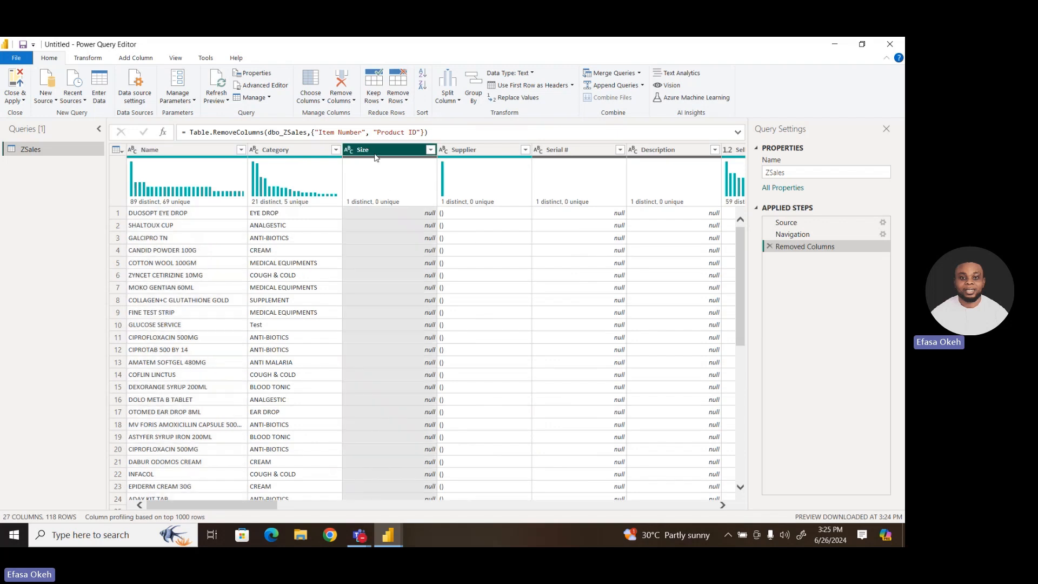
{"action": "left_click", "coordinate": [466, 151], "text": "ctrl"}
{"action": "left_click", "coordinate": [563, 154], "text": "ctrl"}
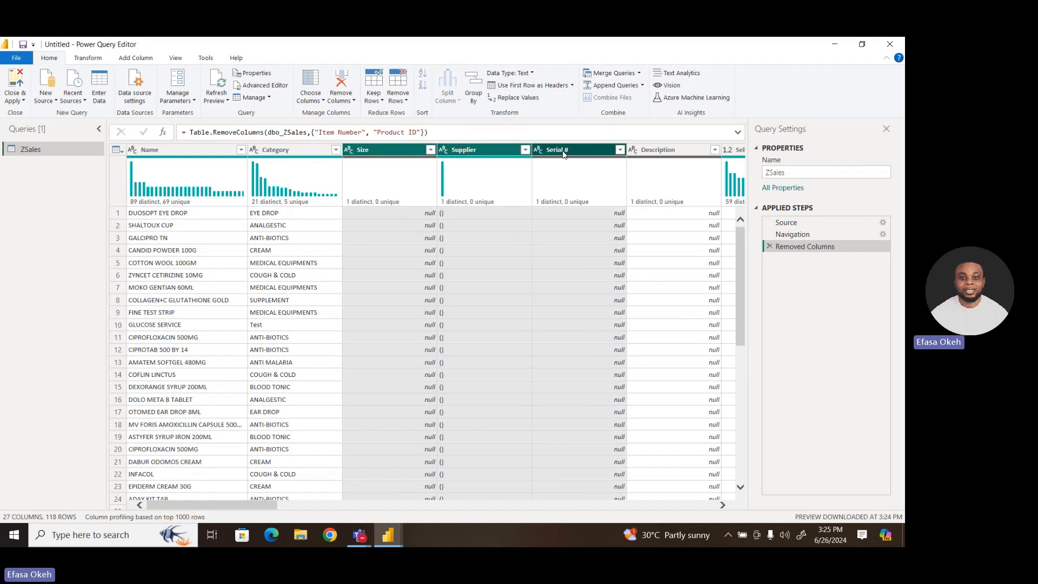
{"action": "left_click", "coordinate": [684, 156], "text": "ctrl"}
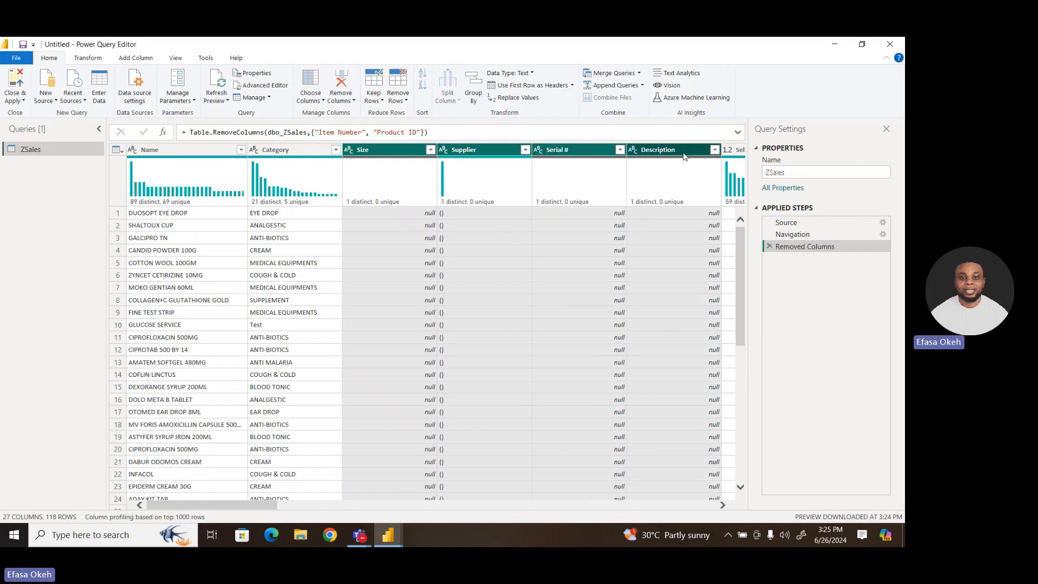
{"action": "right_click", "coordinate": [683, 156]}
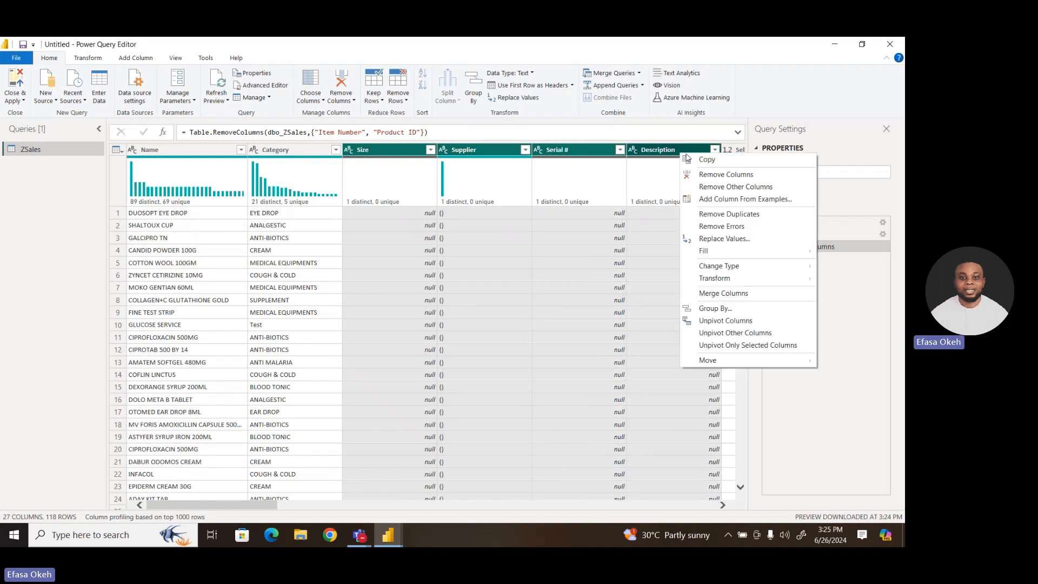
{"action": "left_click", "coordinate": [721, 175]}
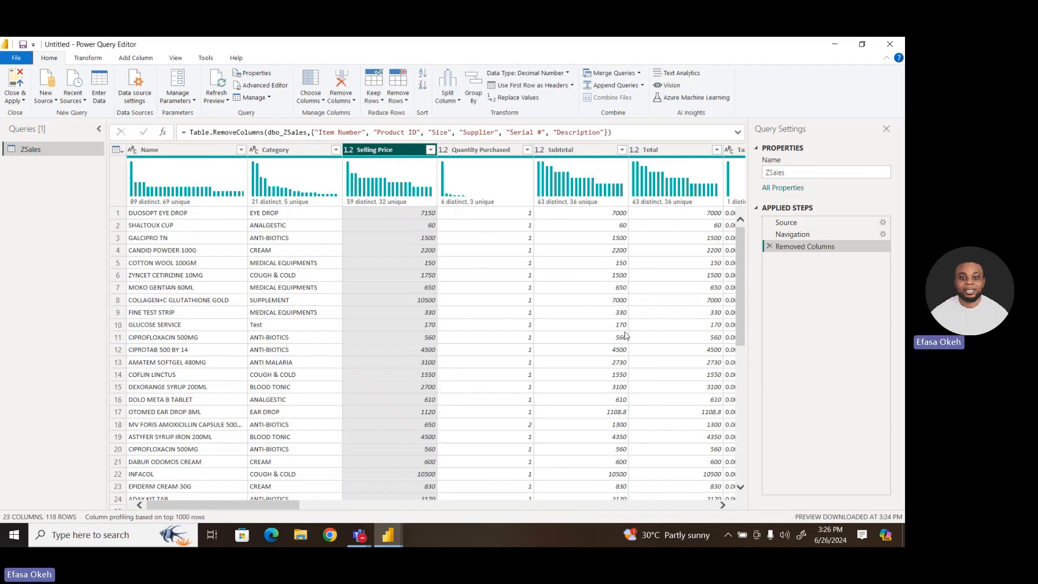
Remove the Tax column that follows Total from the ZSales query.
{"action": "left_click_drag", "start_coordinate": [298, 506], "coordinate": [369, 511]}
{"action": "left_click", "coordinate": [485, 149]}
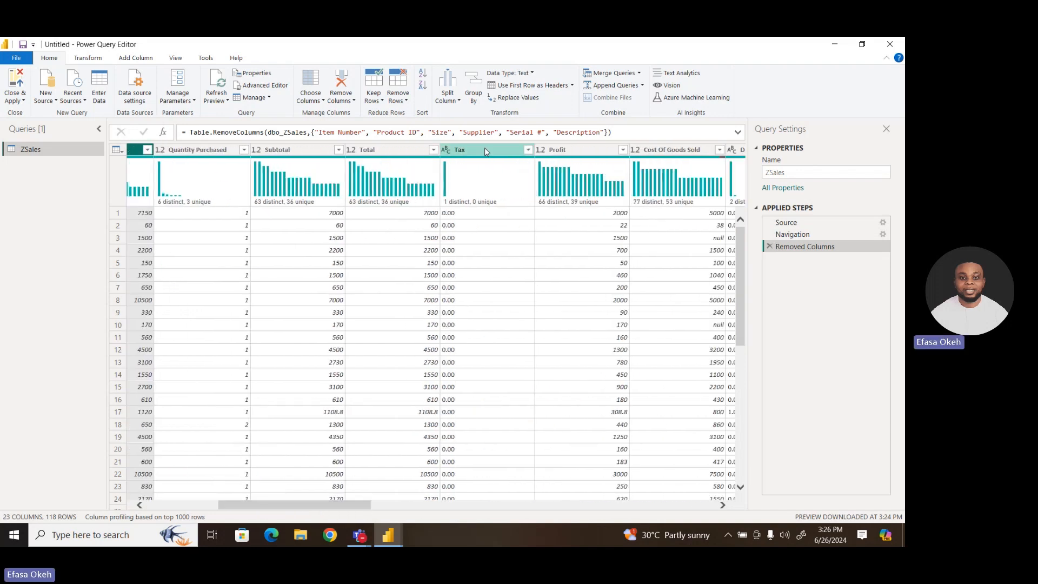
{"action": "right_click", "coordinate": [485, 150]}
{"action": "left_click", "coordinate": [523, 173]}
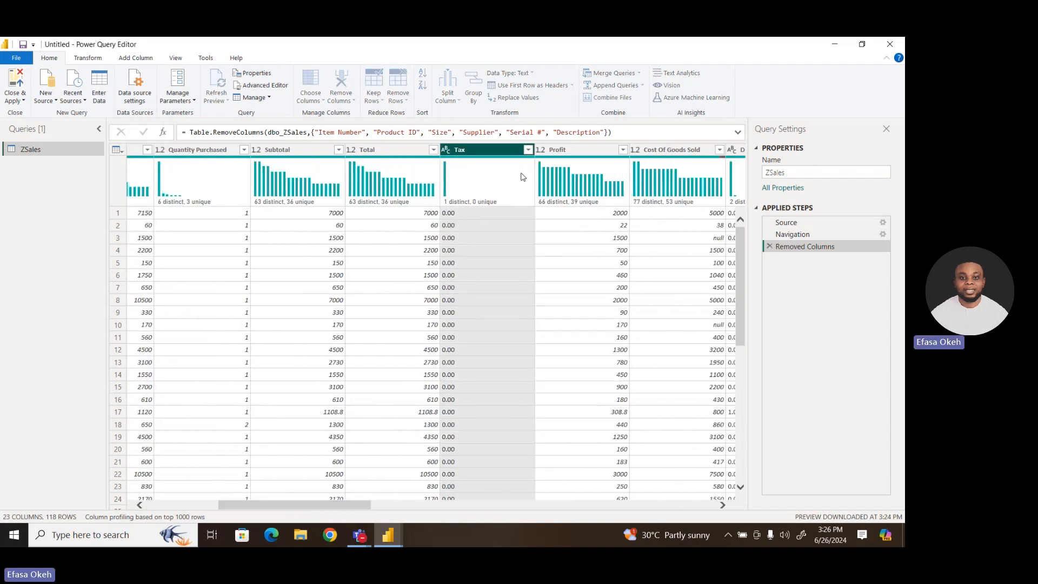
Remove the Discount and Register columns from the ZSales query, keeping Sale Id and Date between them.
{"action": "left_click_drag", "start_coordinate": [360, 508], "coordinate": [458, 511]}
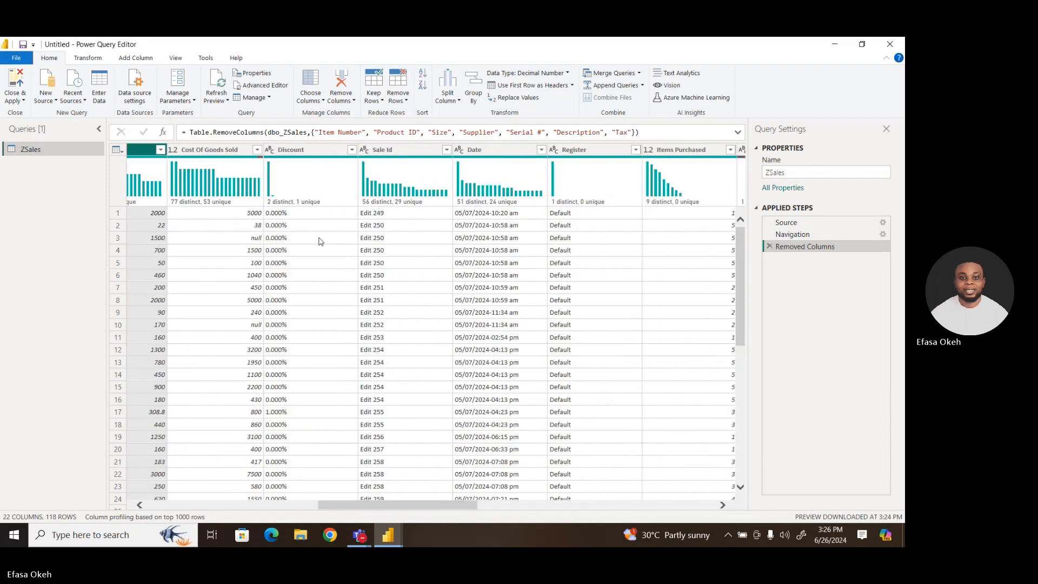
{"action": "left_click", "coordinate": [297, 153]}
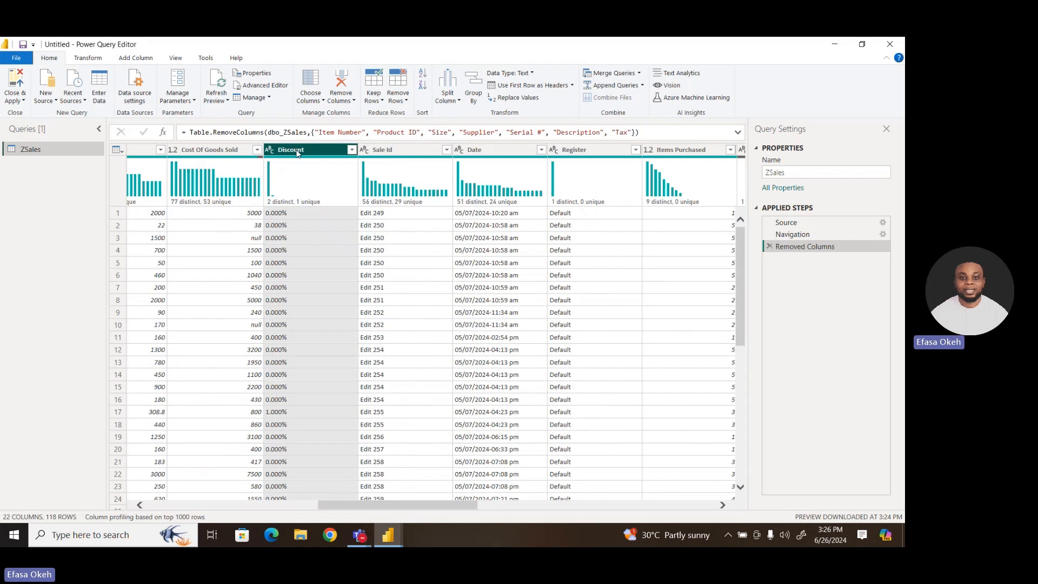
{"action": "left_click", "coordinate": [585, 154], "text": "ctrl"}
{"action": "right_click", "coordinate": [585, 154]}
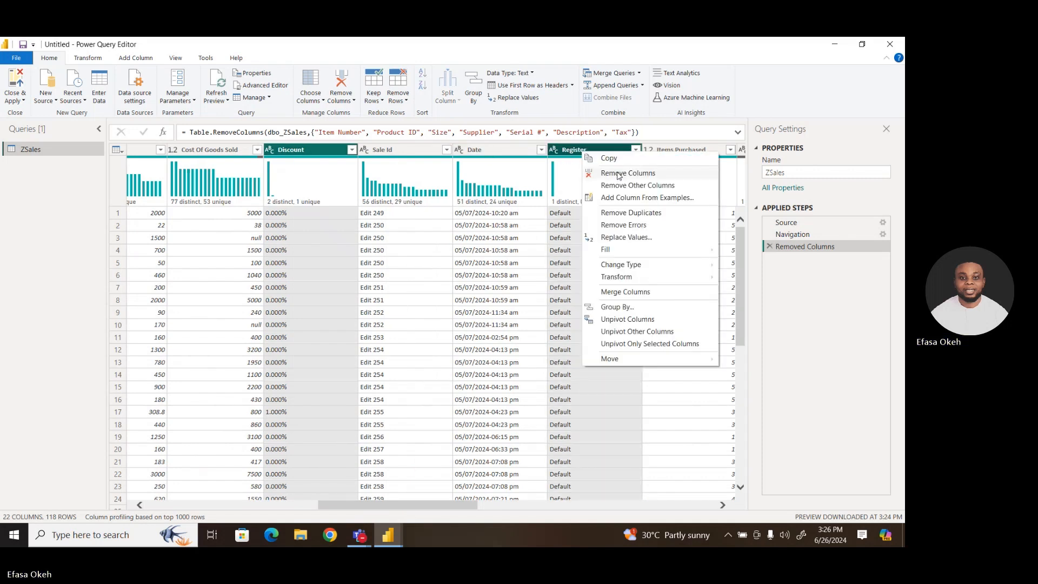
{"action": "left_click", "coordinate": [616, 174]}
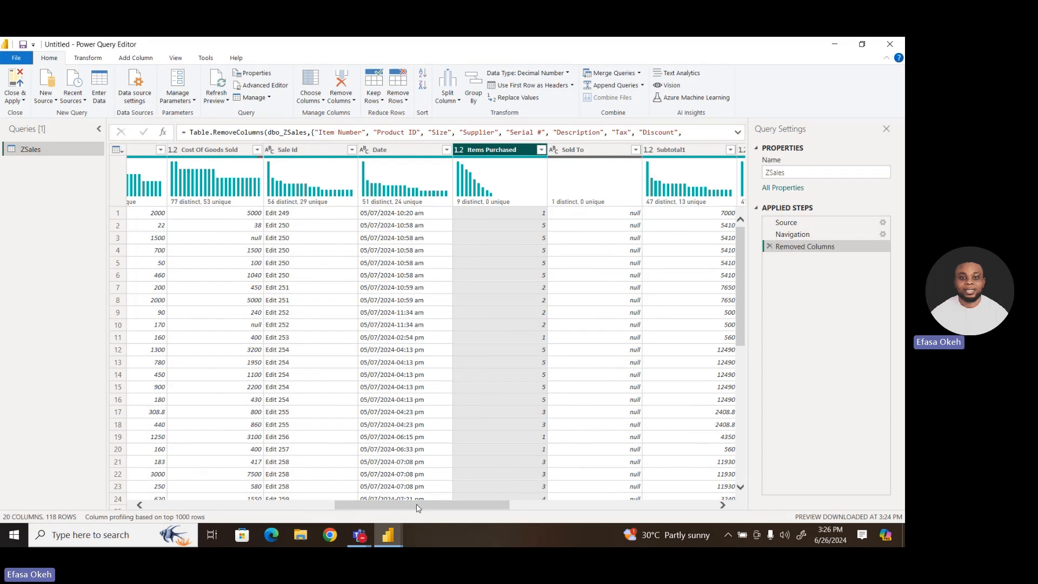
Remove the Sold To, Subtotal1 and Total1 columns together from the ZSales query.
{"action": "left_click_drag", "start_coordinate": [418, 507], "coordinate": [432, 489]}
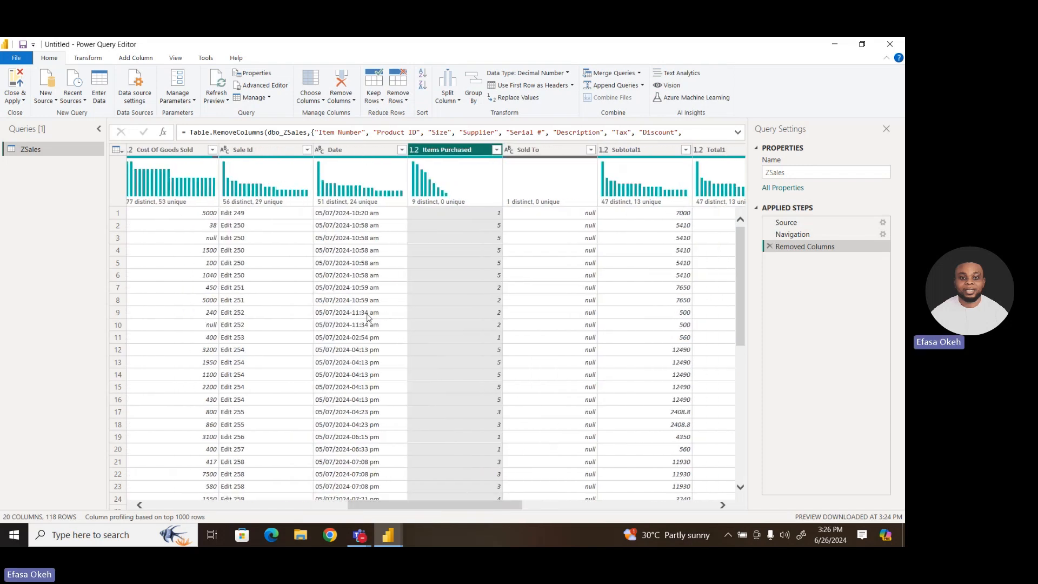
{"action": "left_click", "coordinate": [544, 156]}
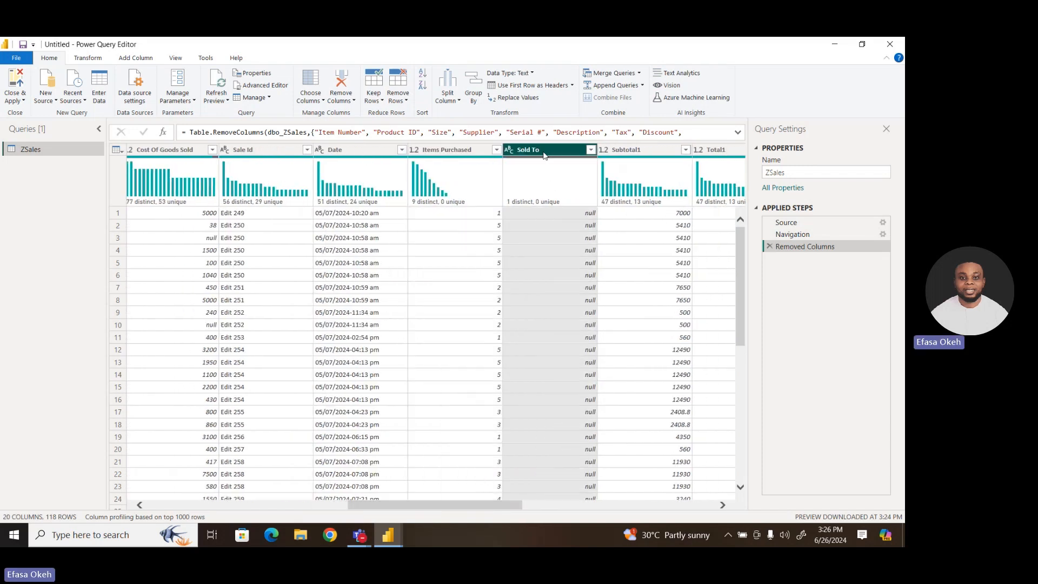
{"action": "left_click", "coordinate": [668, 154], "text": "ctrl"}
{"action": "left_click", "coordinate": [713, 152], "text": "ctrl"}
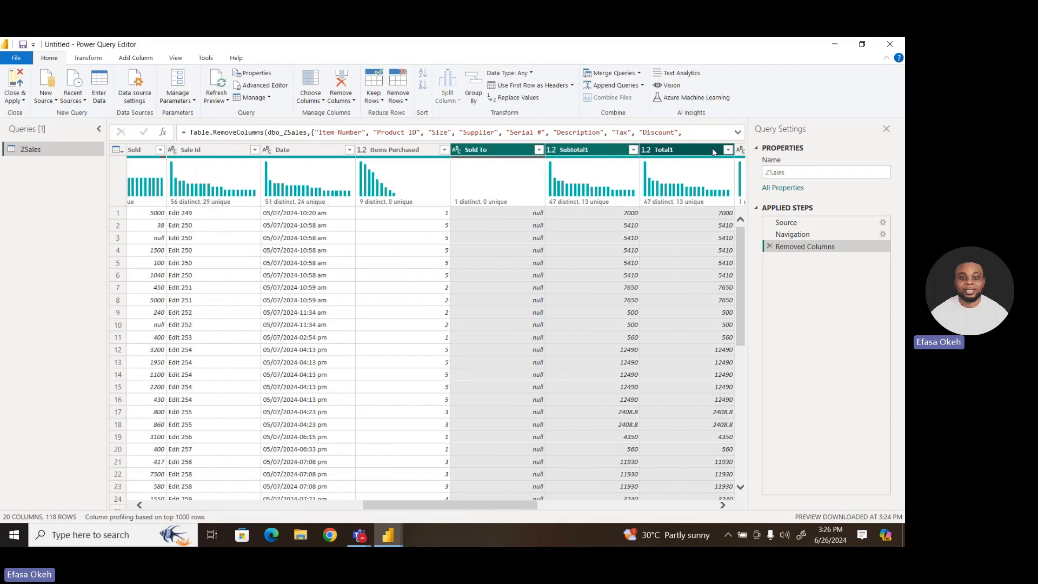
{"action": "right_click", "coordinate": [701, 153]}
{"action": "left_click", "coordinate": [734, 175]}
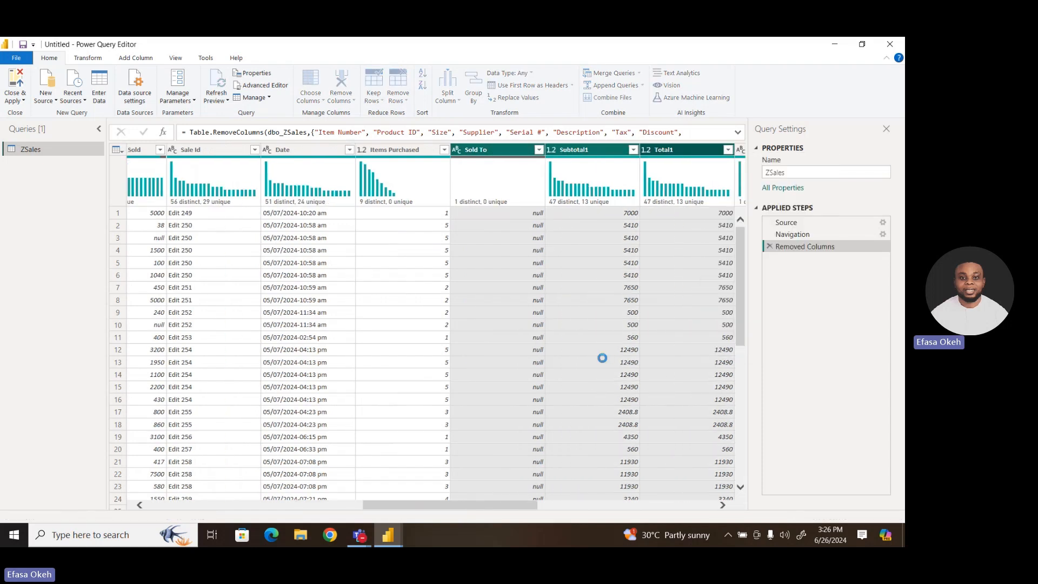
Remove the Tax1, Profit1 and Cost Of Goods Sold1 columns together from the ZSales query.
{"action": "left_click_drag", "start_coordinate": [508, 506], "coordinate": [620, 506]}
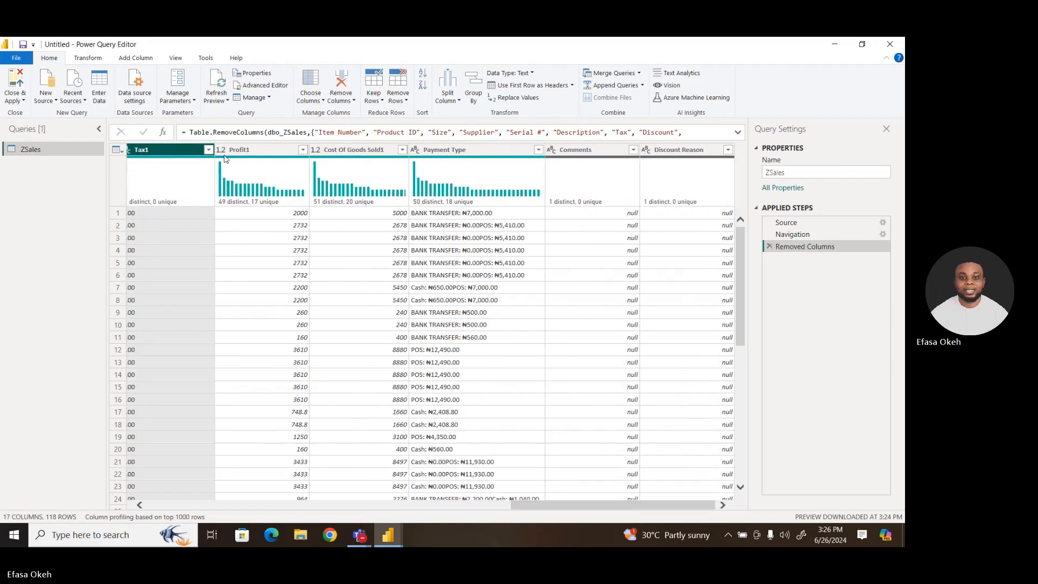
{"action": "left_click", "coordinate": [254, 150], "text": "ctrl"}
{"action": "left_click", "coordinate": [343, 150], "text": "ctrl"}
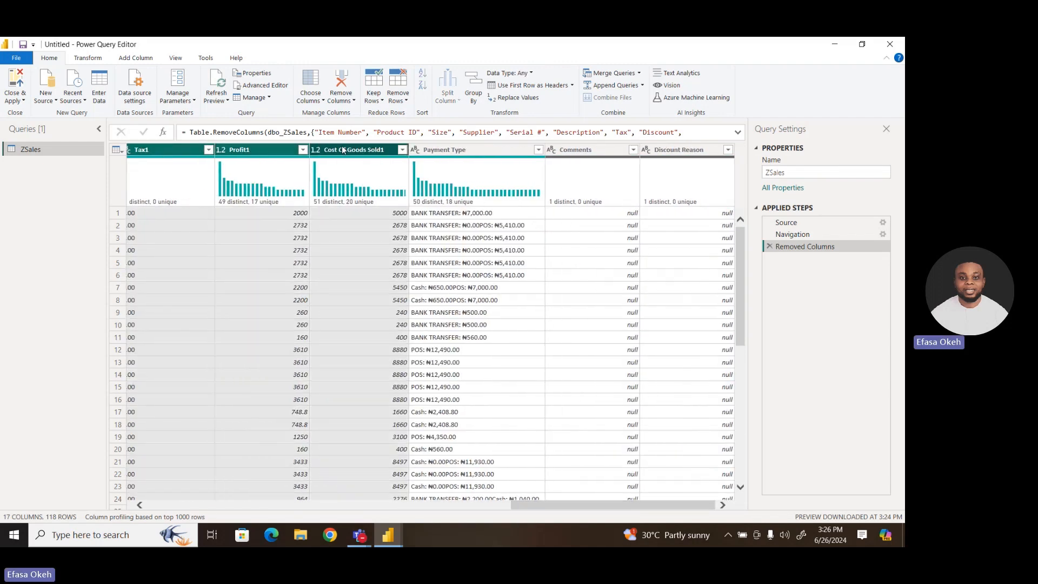
{"action": "right_click", "coordinate": [343, 150]}
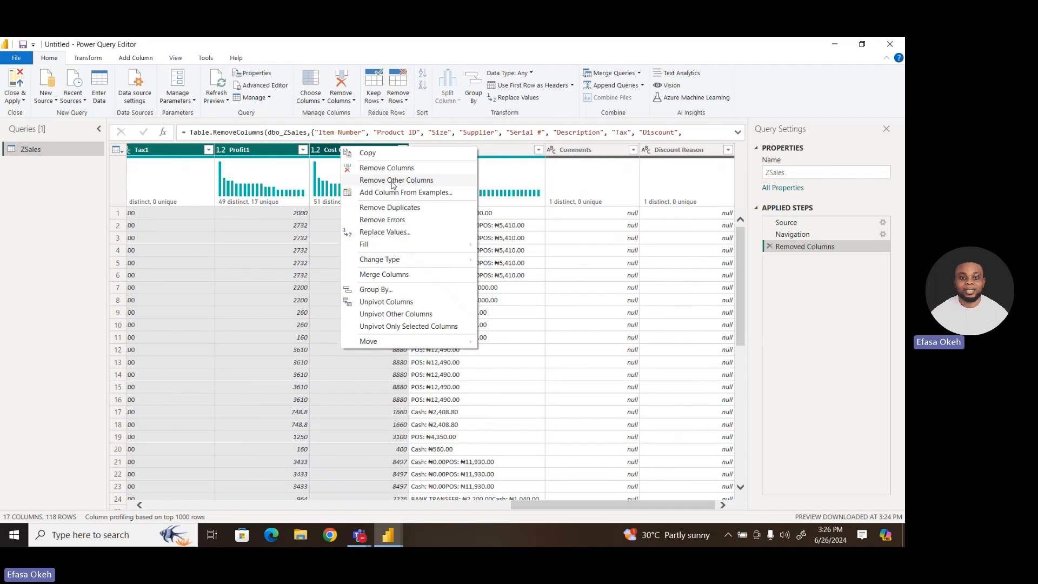
{"action": "left_click", "coordinate": [388, 170]}
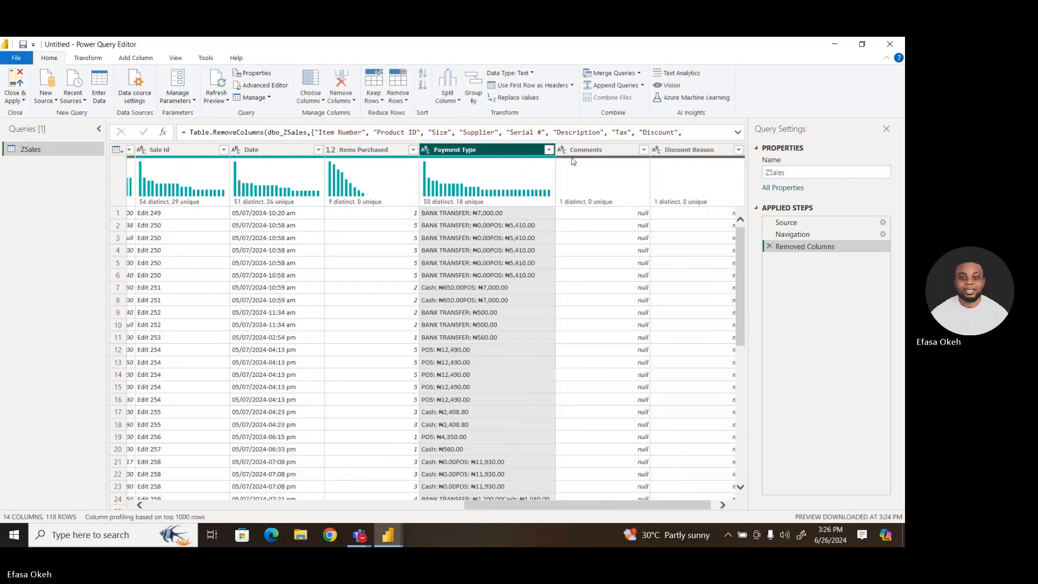
Remove the Comments and Discount Reason columns that follow Payment Type from the ZSales query.
{"action": "left_click", "coordinate": [580, 152]}
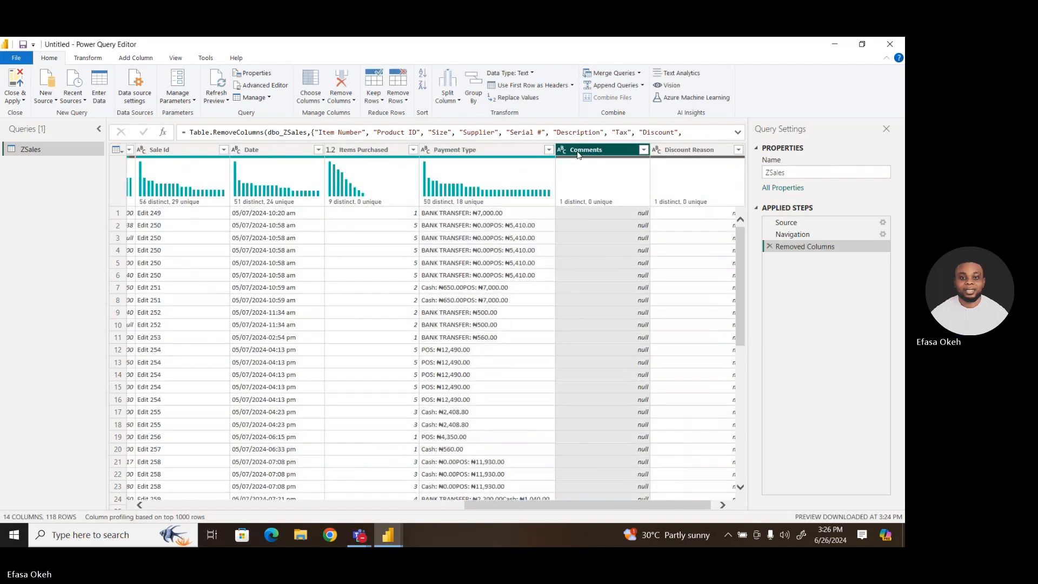
{"action": "left_click", "coordinate": [681, 150], "text": "ctrl"}
{"action": "right_click", "coordinate": [682, 150]}
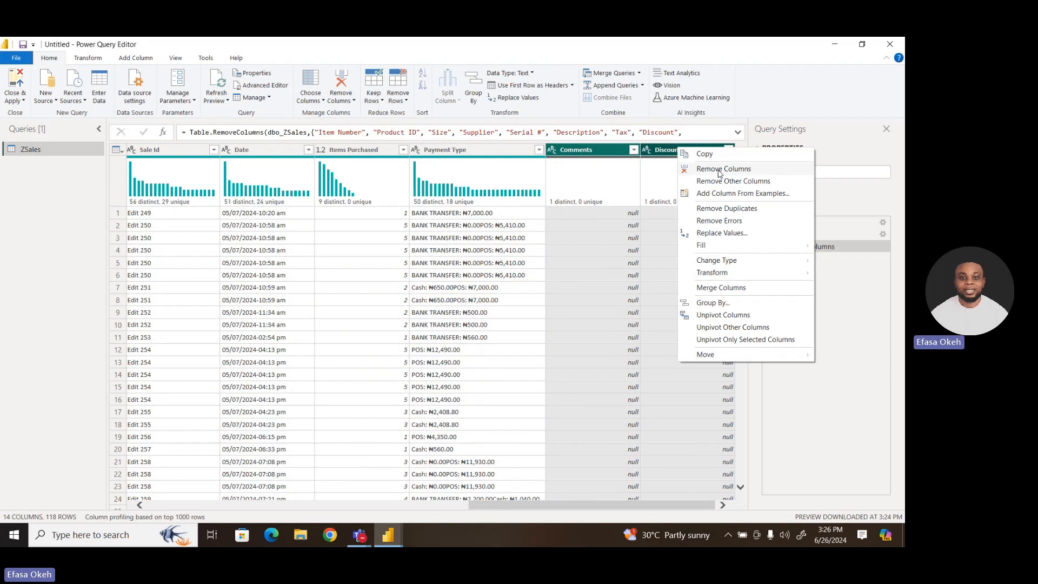
{"action": "left_click", "coordinate": [720, 170]}
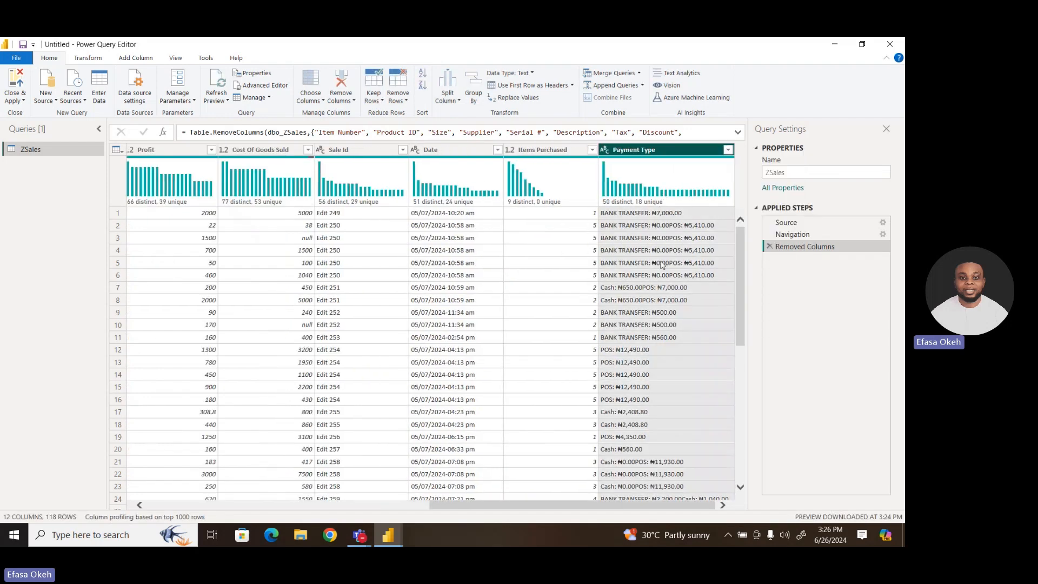
Split the Sale Id column by the space delimiter at each occurrence.
{"action": "left_click_drag", "start_coordinate": [551, 506], "coordinate": [521, 498]}
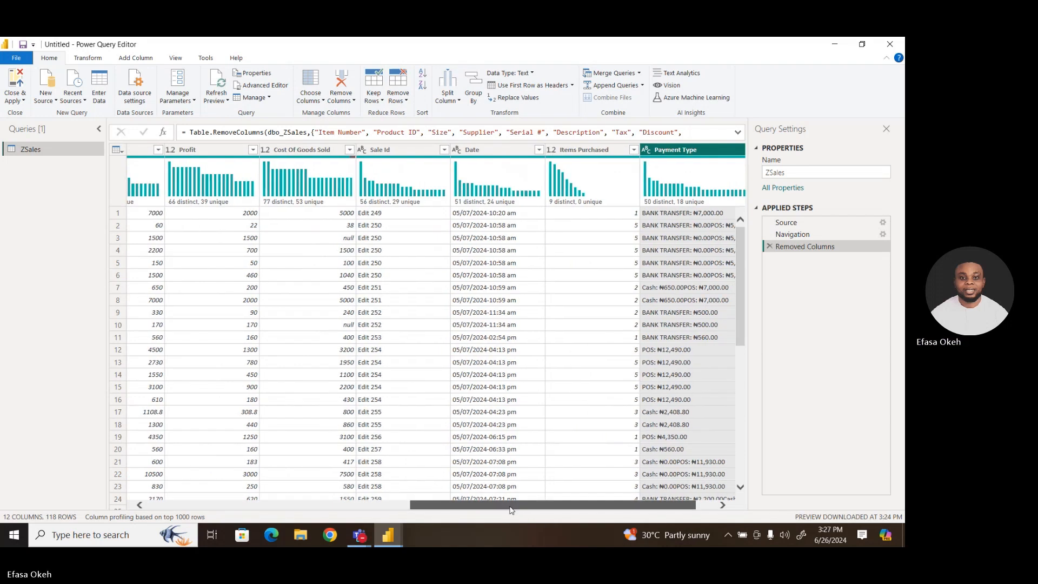
{"action": "scroll", "coordinate": [528, 508], "scroll_direction": "left", "scroll_amount": 5}
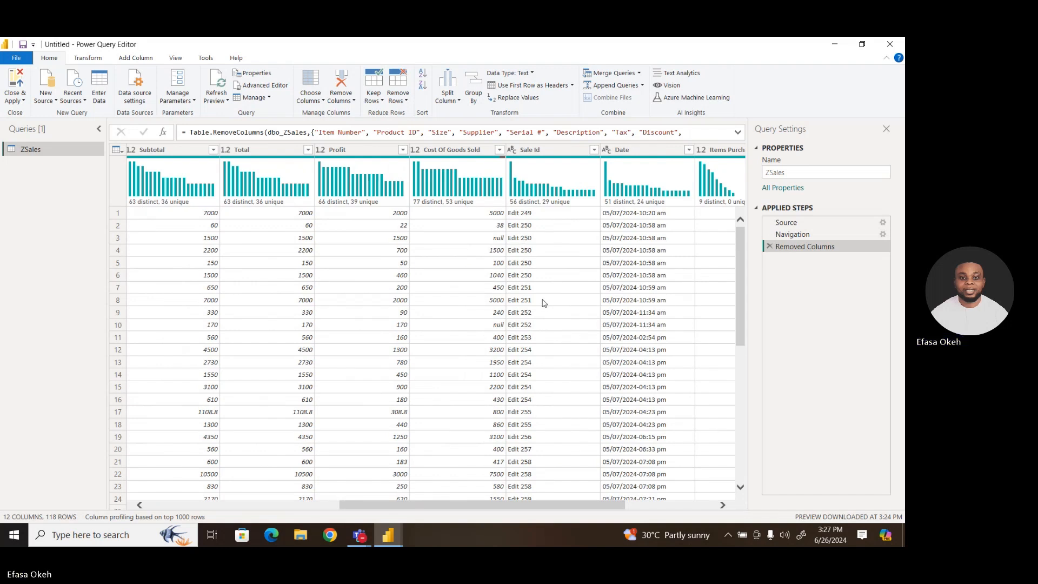
{"action": "right_click", "coordinate": [539, 153]}
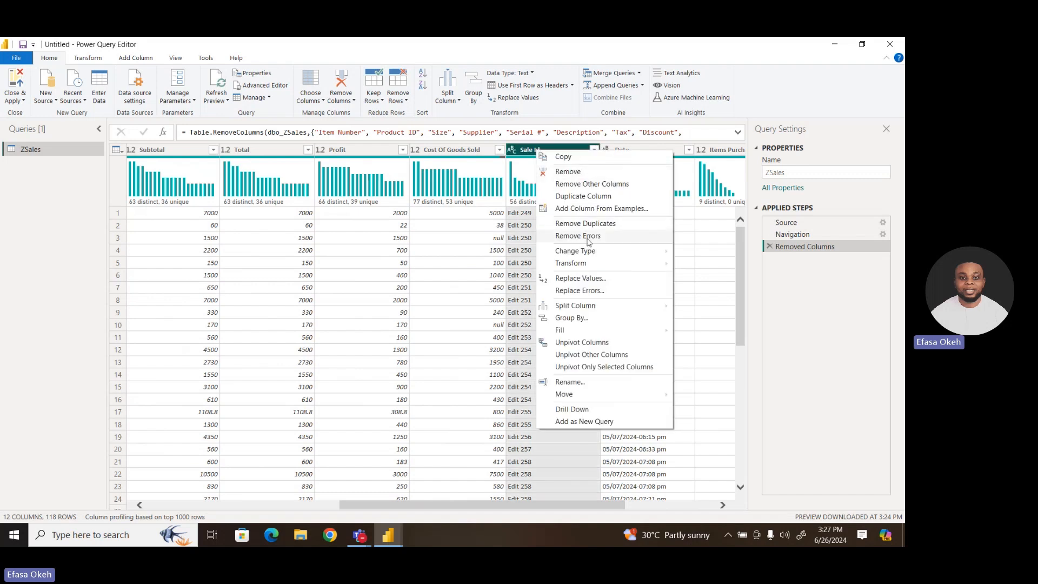
{"action": "left_click", "coordinate": [526, 156]}
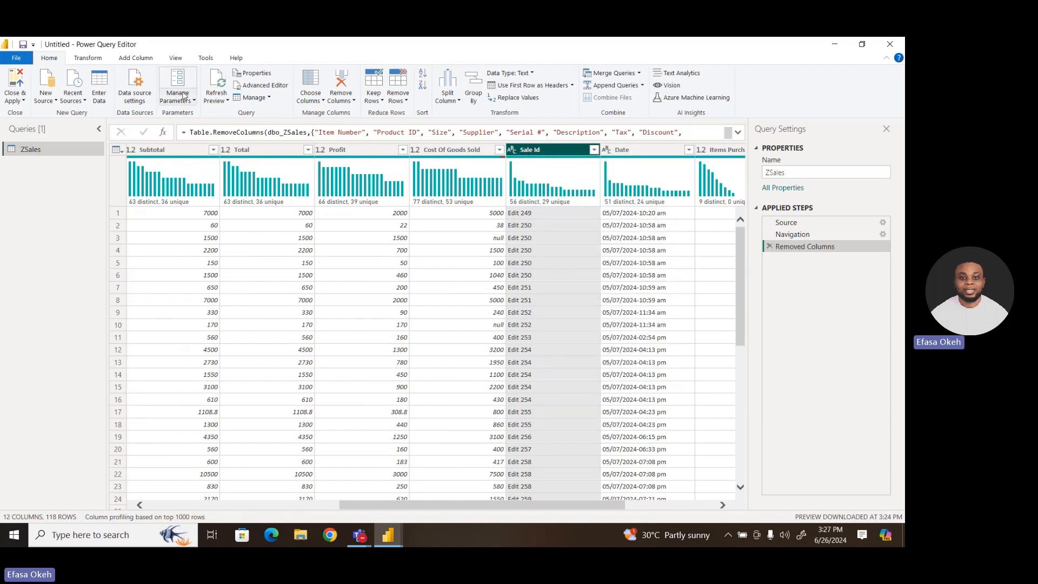
{"action": "left_click", "coordinate": [99, 59]}
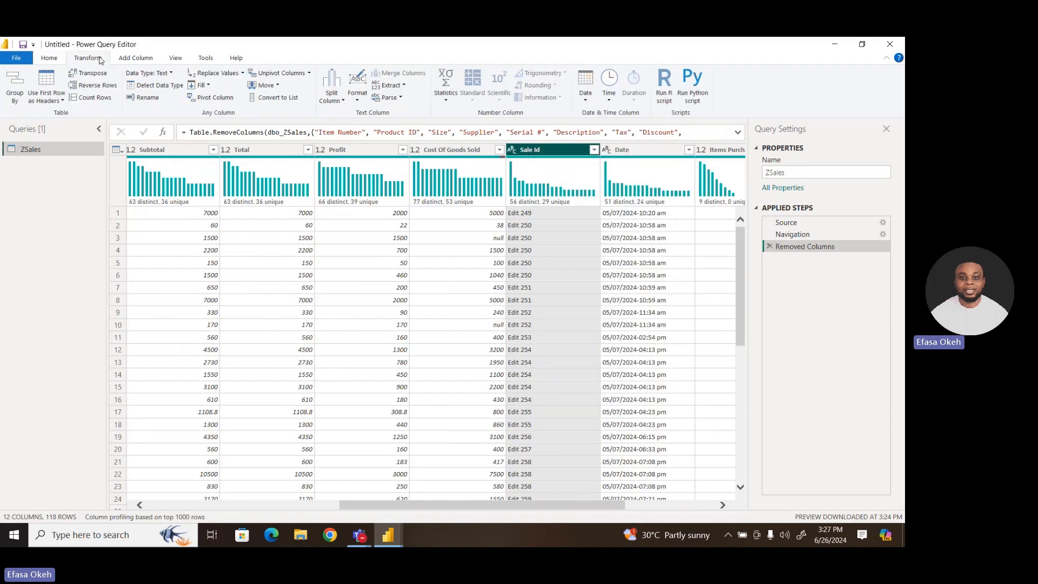
{"action": "left_click", "coordinate": [335, 101]}
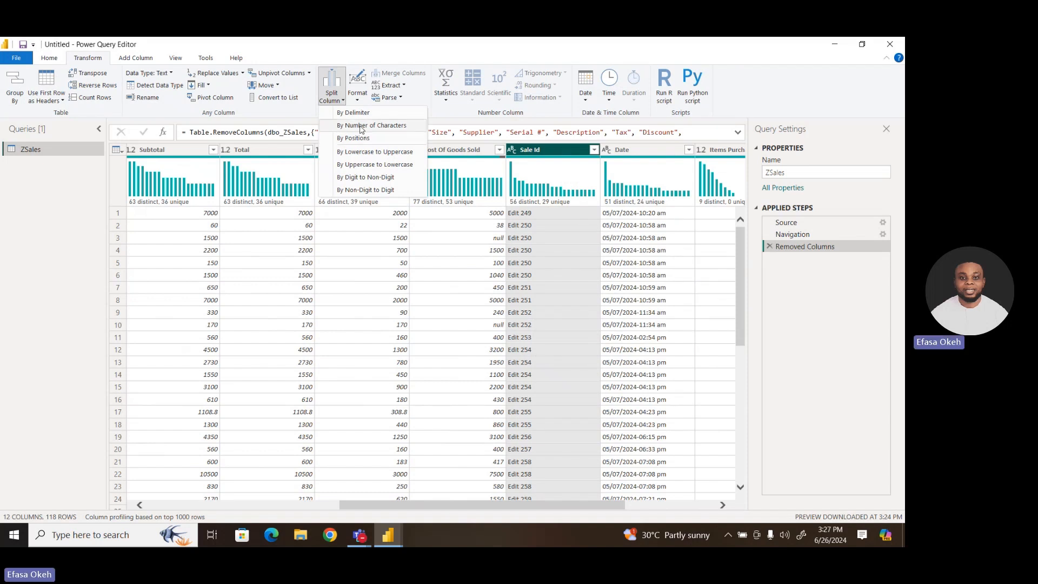
{"action": "left_click", "coordinate": [361, 113]}
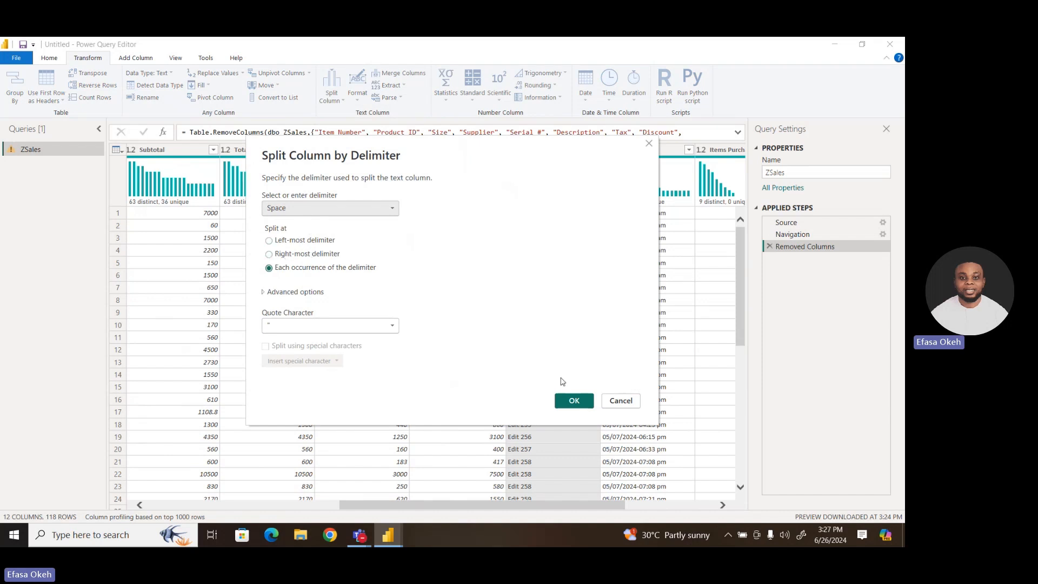
{"action": "left_click", "coordinate": [571, 401]}
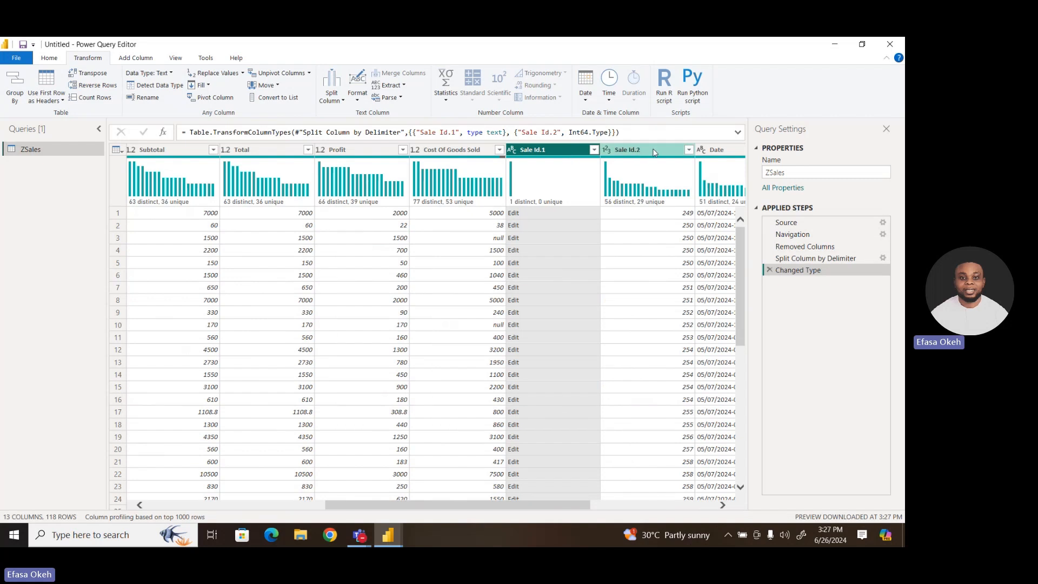
Remove the Sale Id.1 column holding the Edit text and rename Sale Id.2 as Sale Id.
{"action": "right_click", "coordinate": [544, 152]}
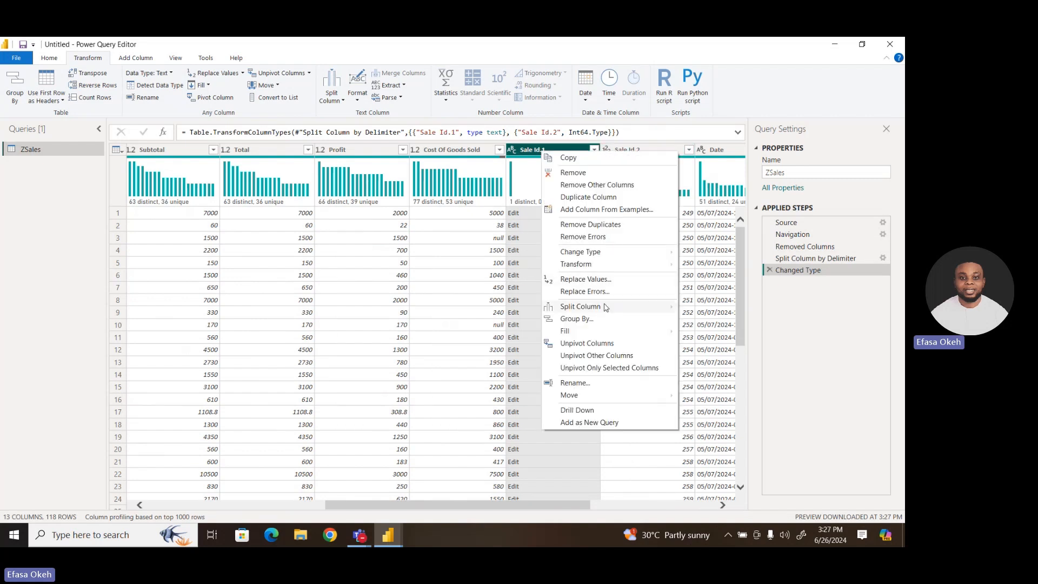
{"action": "left_click", "coordinate": [574, 173]}
{"action": "double_click", "coordinate": [563, 149]}
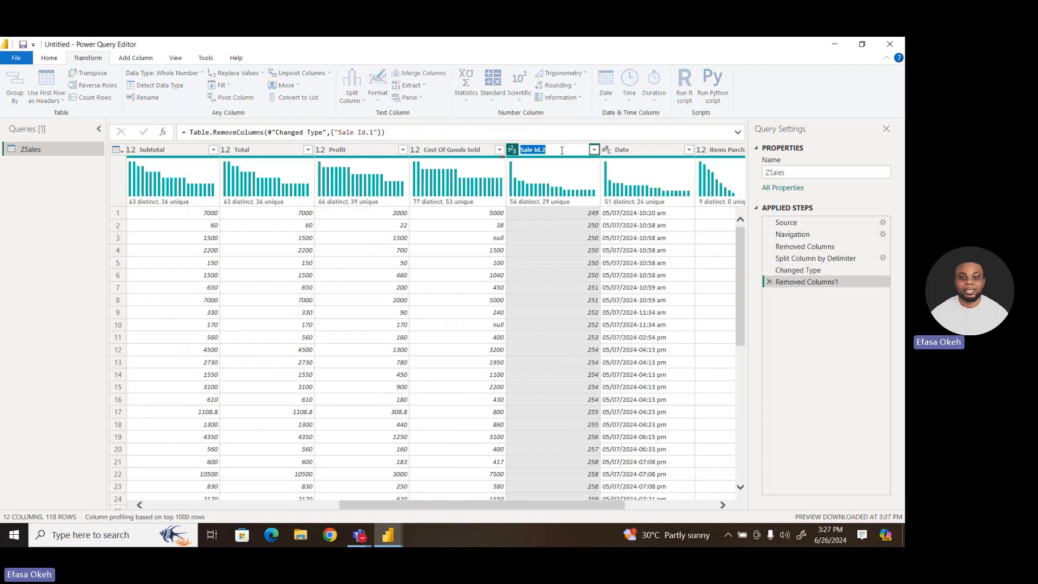
{"action": "left_click", "coordinate": [561, 151]}
{"action": "key", "text": "Return"}
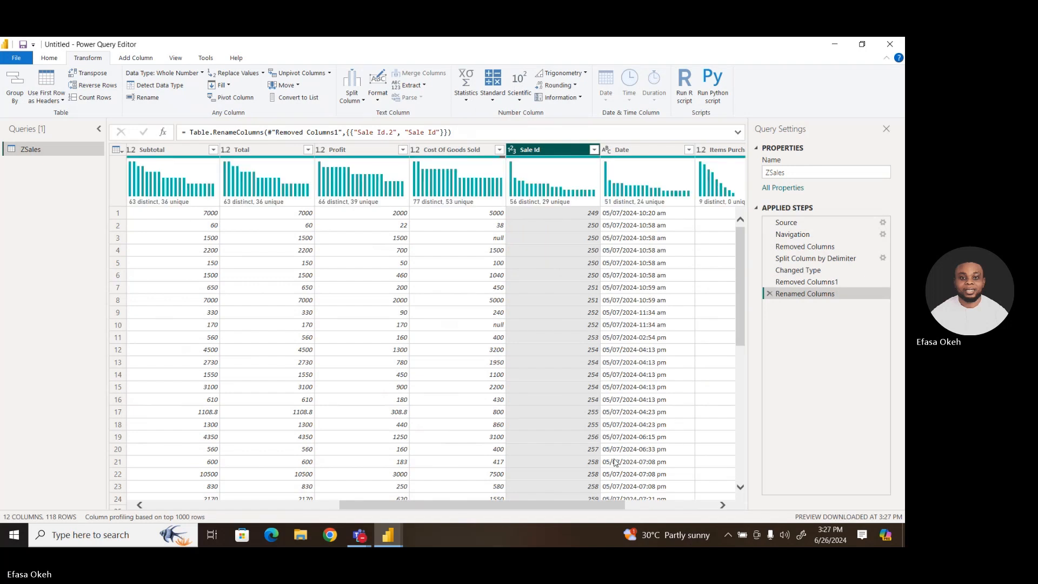
Split the Date column by the custom delimiter "-" at each occurrence to separate the date from the time.
{"action": "scroll", "coordinate": [590, 498], "scroll_direction": "right", "scroll_amount": 3}
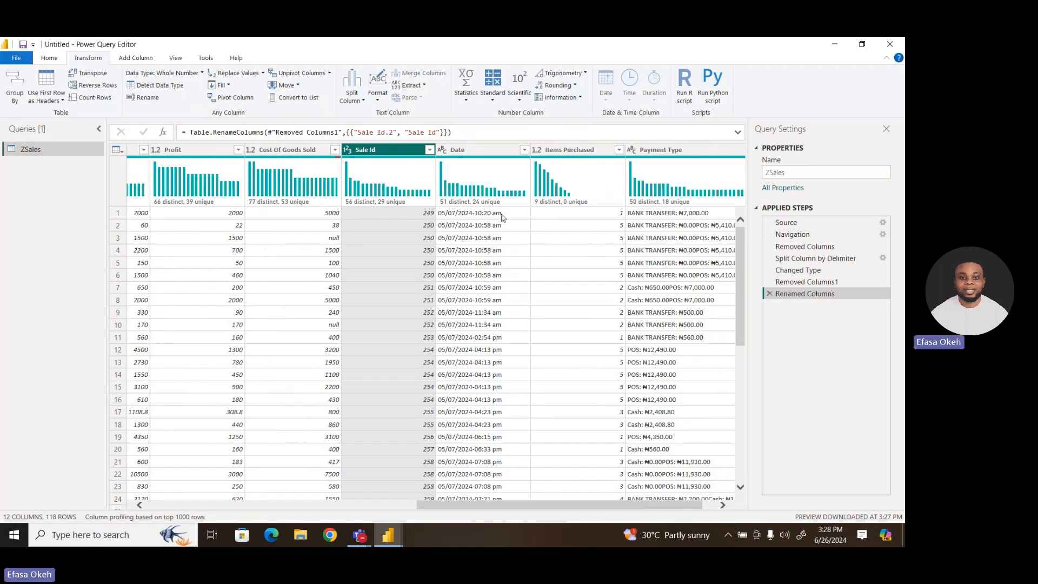
{"action": "right_click", "coordinate": [477, 152]}
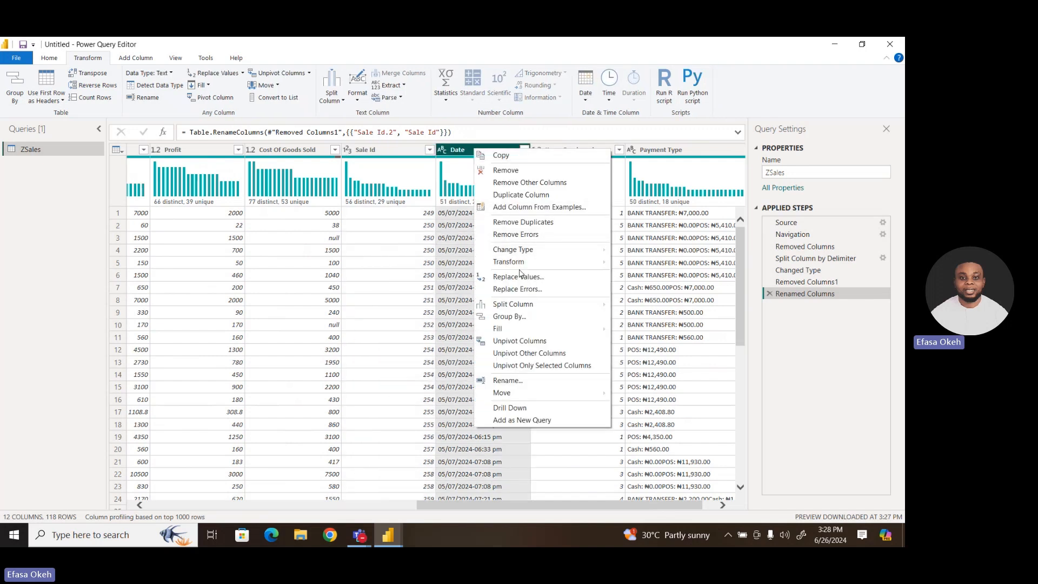
{"action": "mouse_move", "coordinate": [519, 304]}
{"action": "left_click", "coordinate": [635, 306]}
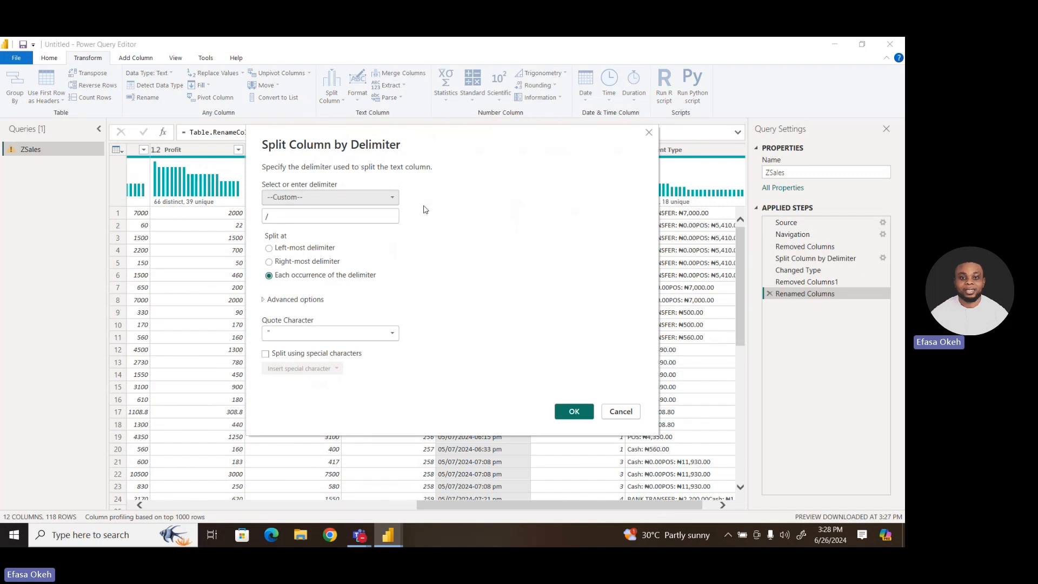
{"action": "left_click", "coordinate": [345, 204]}
{"action": "left_click", "coordinate": [336, 205]}
{"action": "left_click", "coordinate": [319, 216]}
{"action": "key", "text": "BackSpace"}
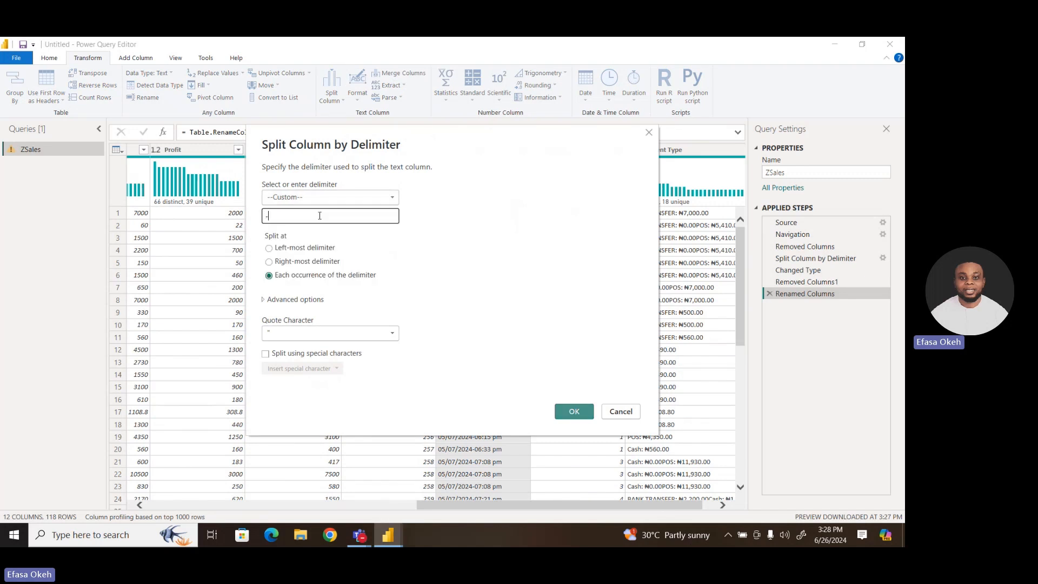
{"action": "type", "text": "-"}
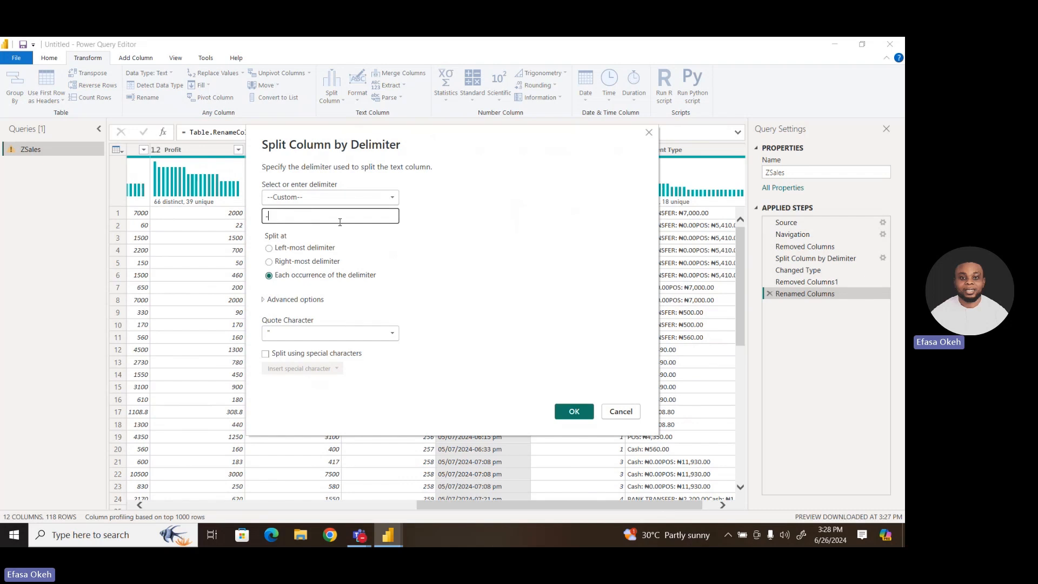
{"action": "left_click", "coordinate": [575, 412]}
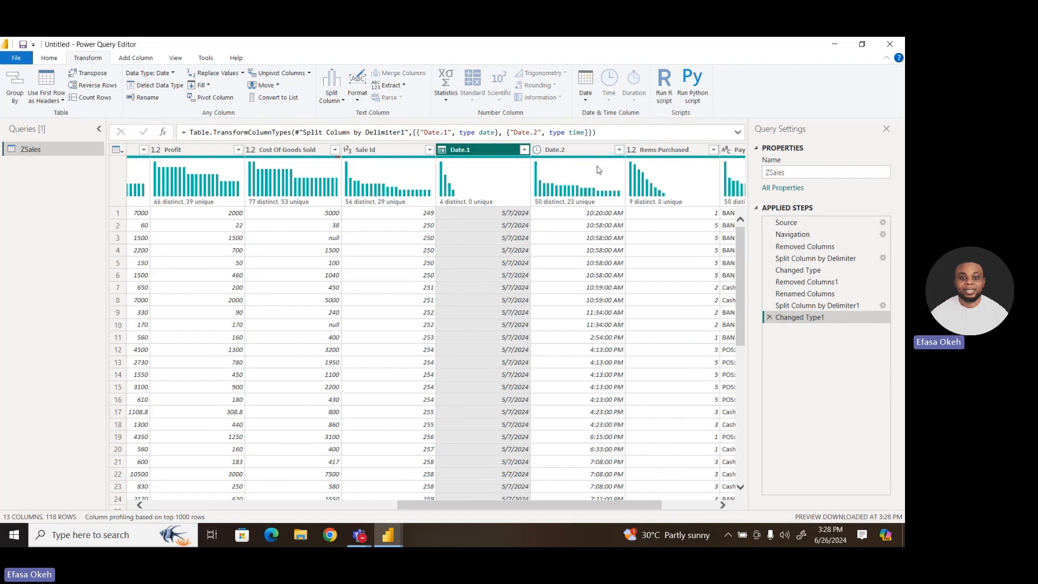
Rename the Date.1 column as Date and the Date.2 column as Time.
{"action": "double_click", "coordinate": [485, 151]}
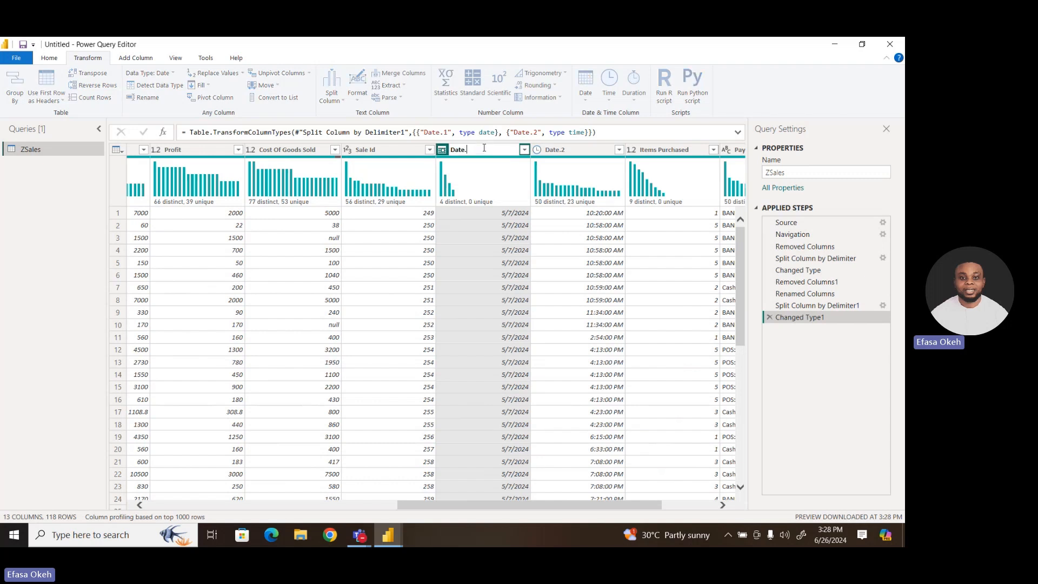
{"action": "key", "text": "BackSpace"}
{"action": "key", "text": "Return"}
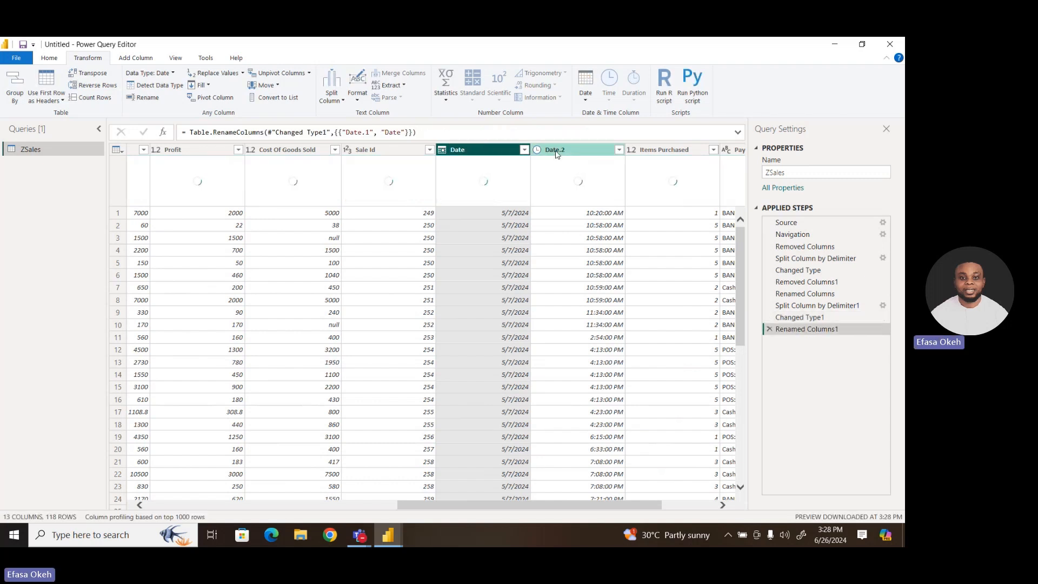
{"action": "double_click", "coordinate": [570, 150]}
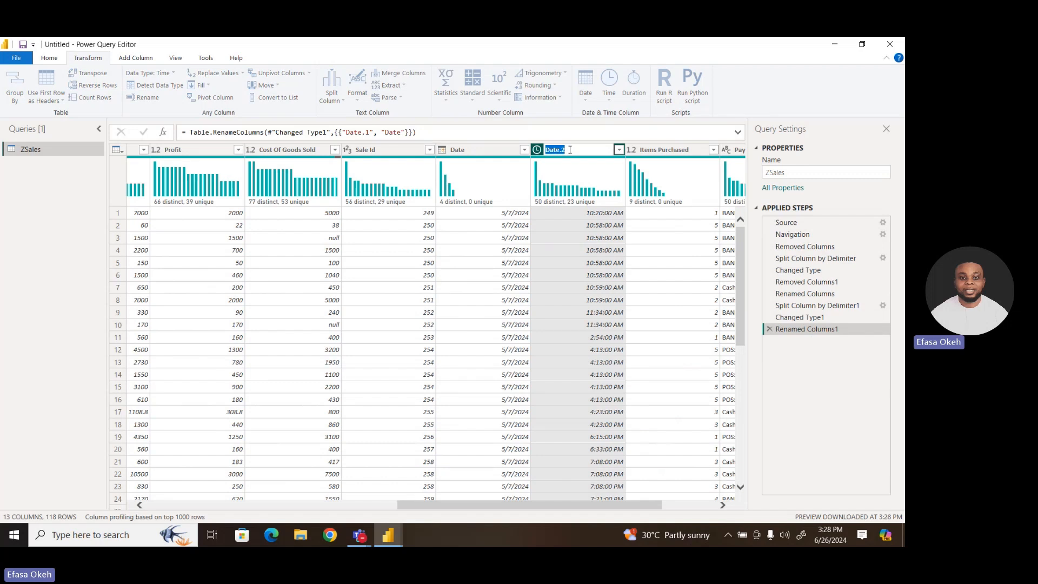
{"action": "type", "text": "Time"}
{"action": "key", "text": "Return"}
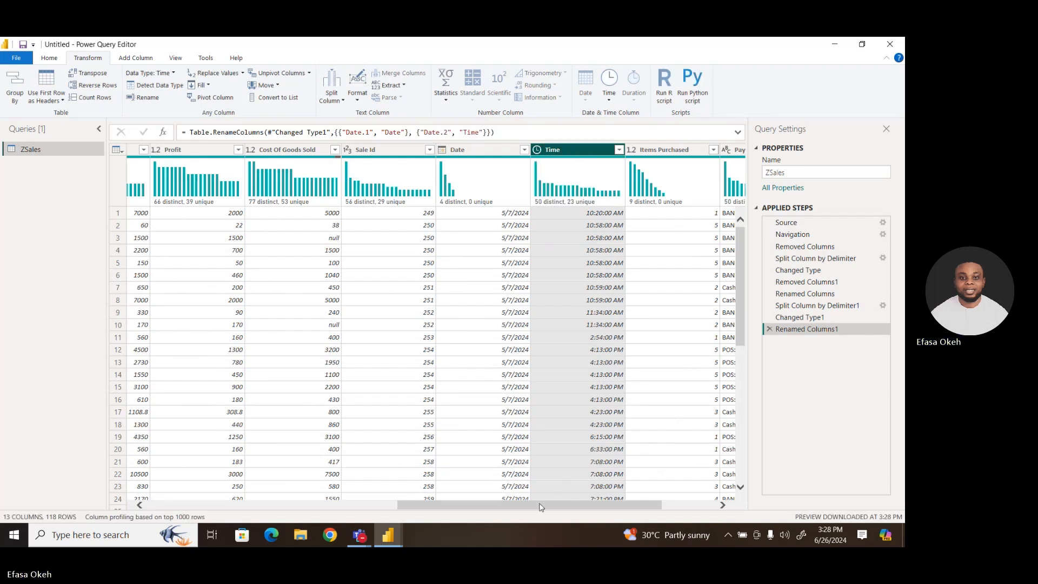
Split the Payment Type column by colon at the left-most delimiter only.
{"action": "left_click_drag", "start_coordinate": [541, 506], "coordinate": [595, 507]}
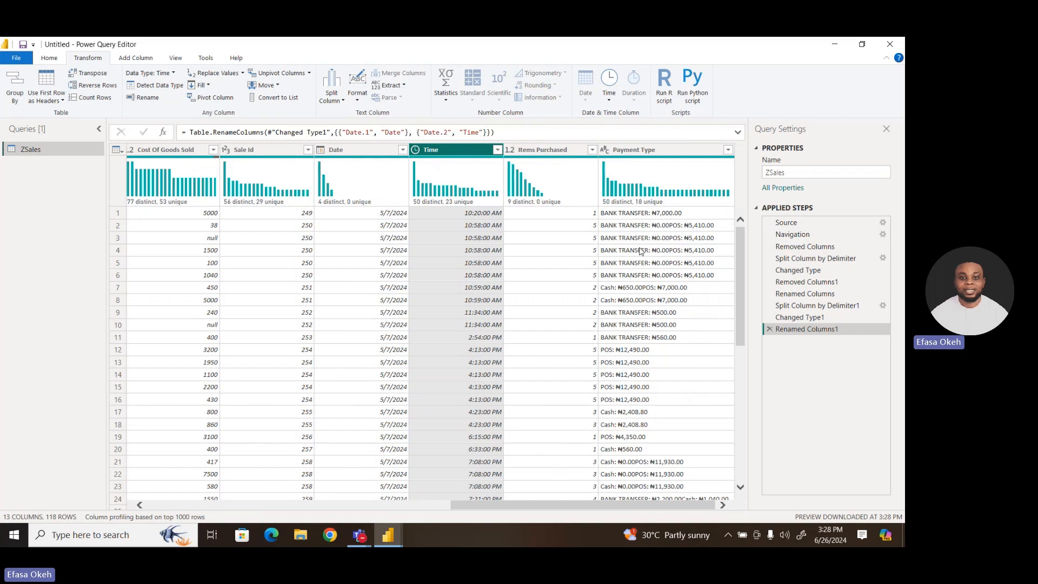
{"action": "right_click", "coordinate": [638, 153]}
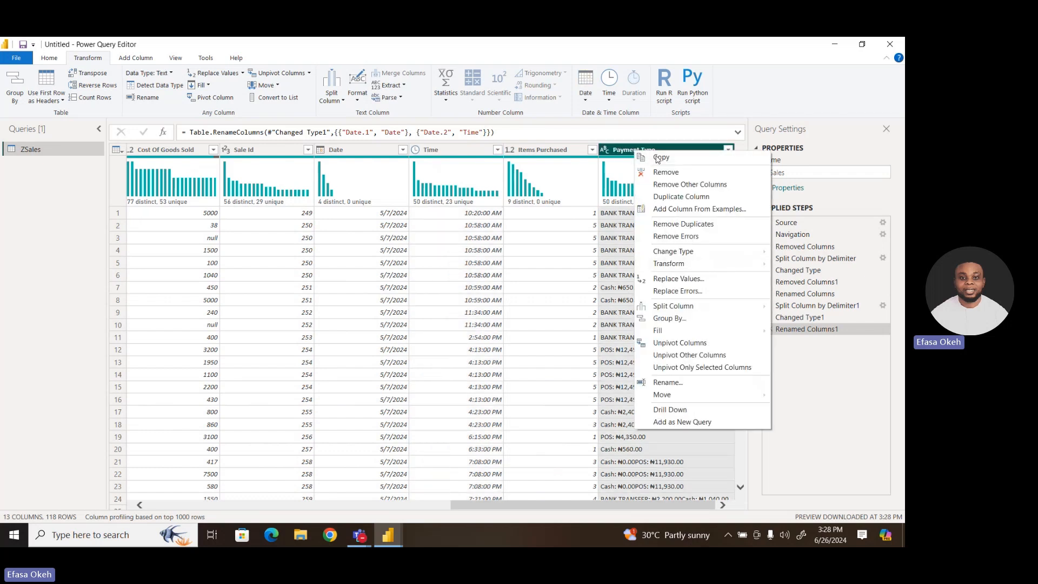
{"action": "mouse_move", "coordinate": [699, 307]}
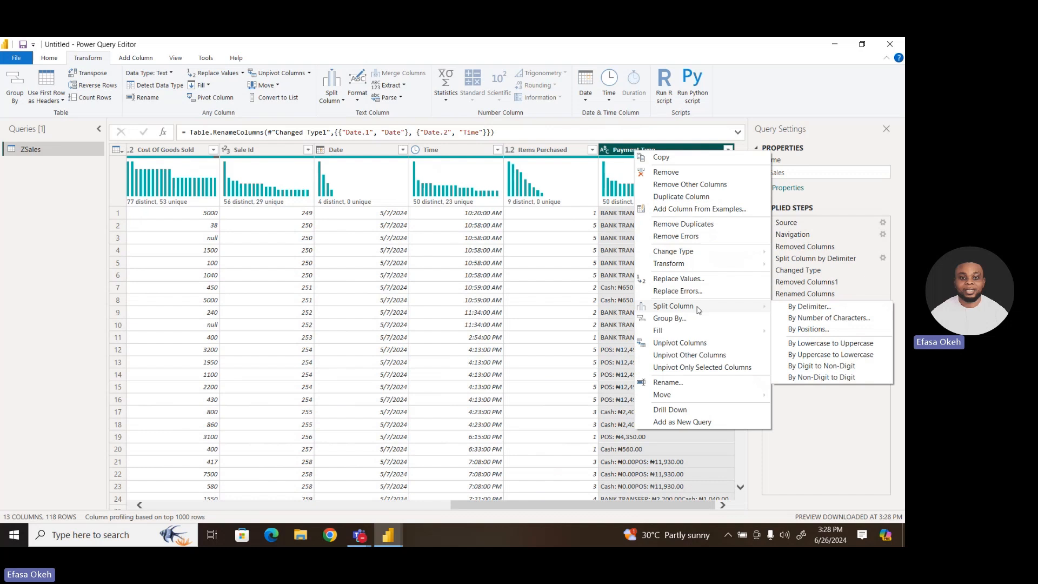
{"action": "left_click", "coordinate": [805, 307]}
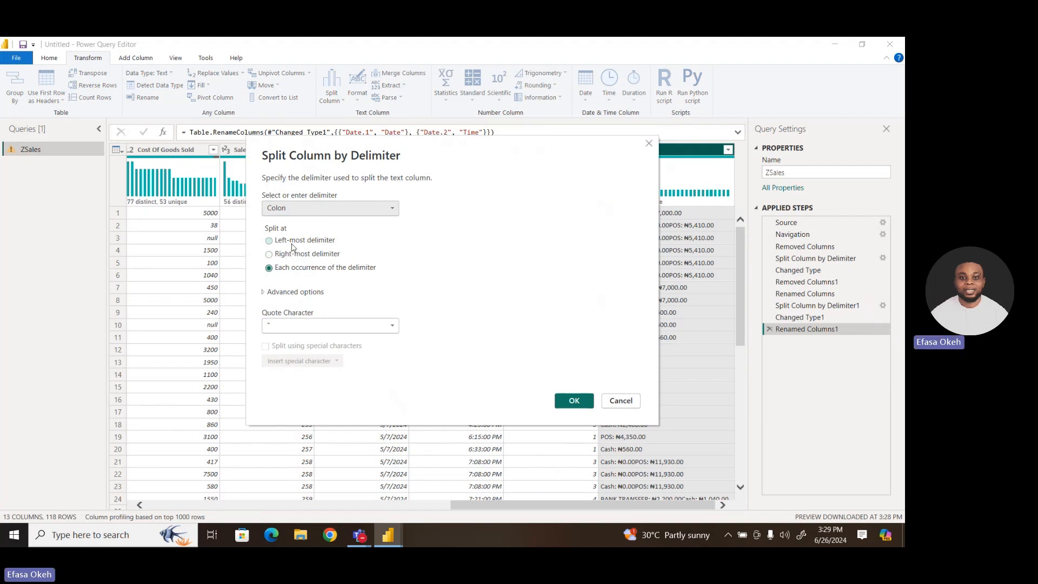
{"action": "left_click", "coordinate": [292, 243]}
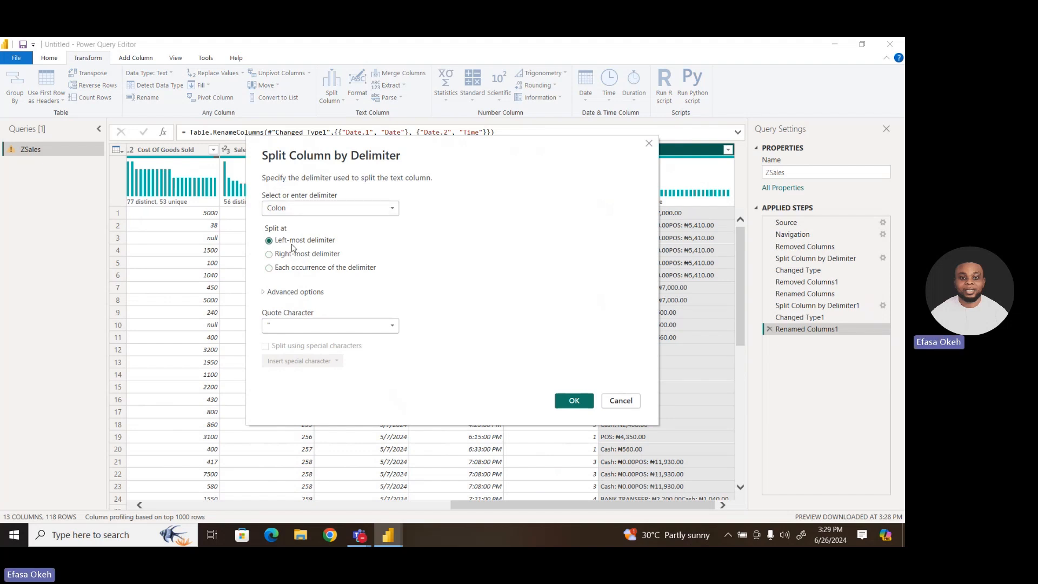
{"action": "left_click", "coordinate": [574, 400]}
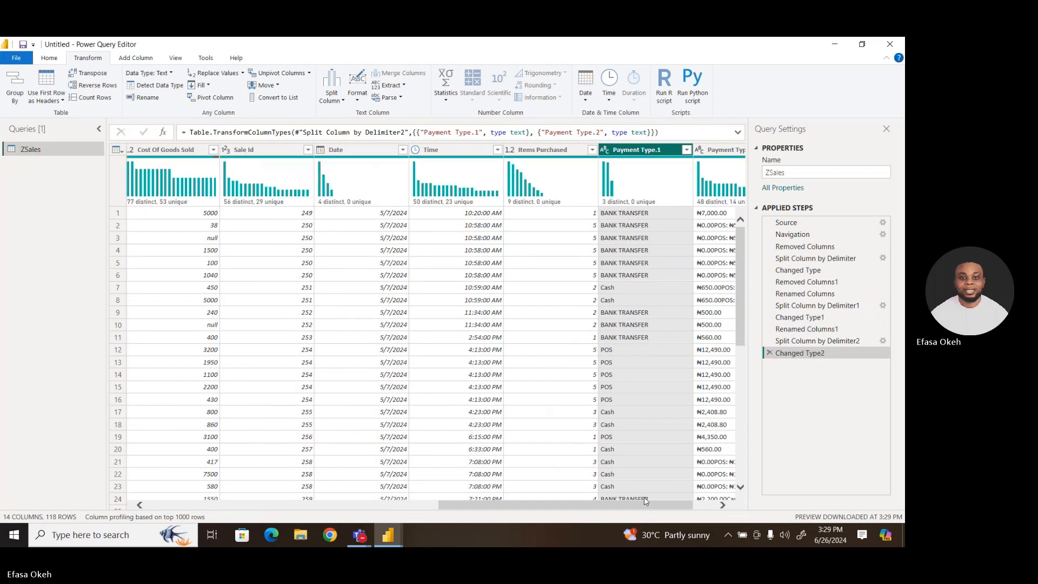
Remove the Payment Type.2 column holding the amounts and rename Payment Type.1 as Payment Type.
{"action": "left_click_drag", "start_coordinate": [655, 509], "coordinate": [699, 505]}
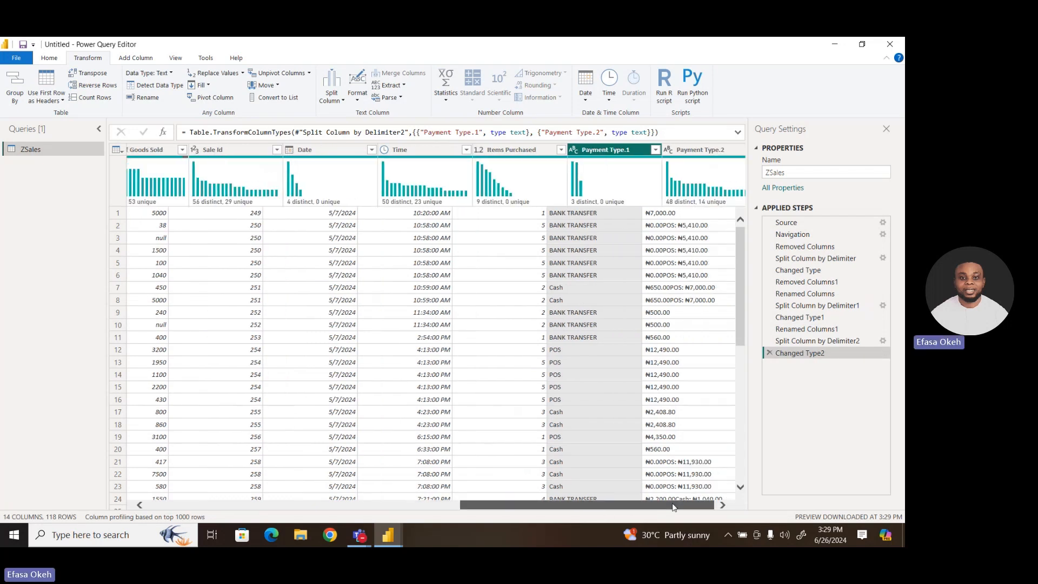
{"action": "right_click", "coordinate": [666, 152]}
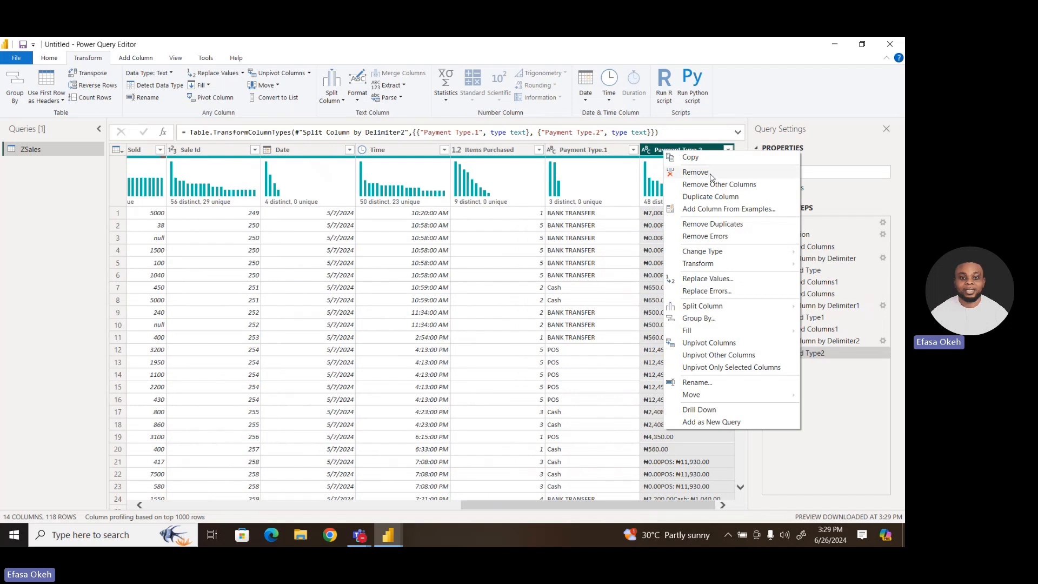
{"action": "left_click", "coordinate": [695, 172]}
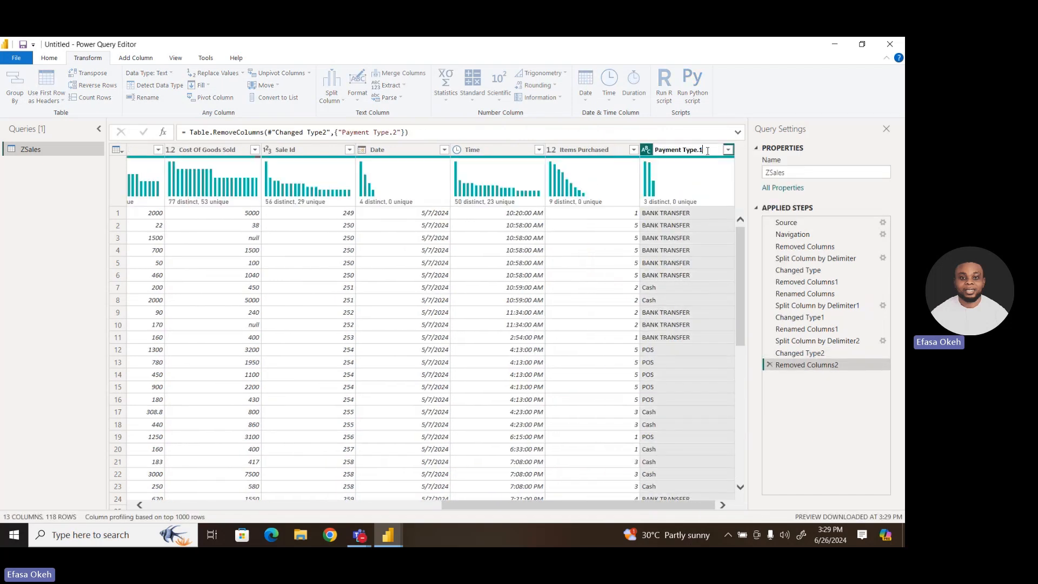
{"action": "key", "text": "Return"}
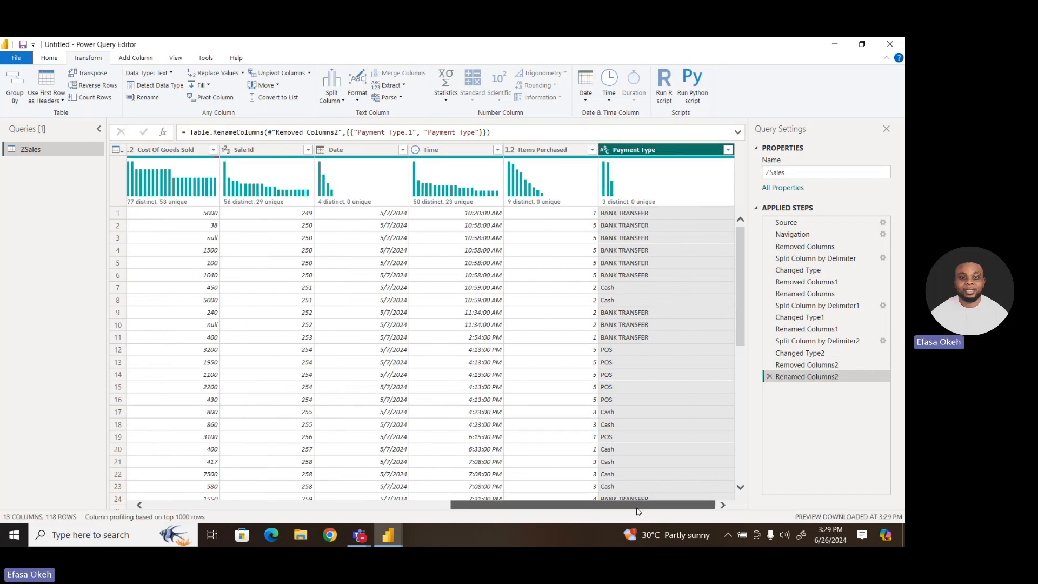
Close the query editor applying the ZSales changes, and switch to the Zefas Pharmacy Sales report window.
{"action": "left_click_drag", "start_coordinate": [638, 511], "coordinate": [244, 506]}
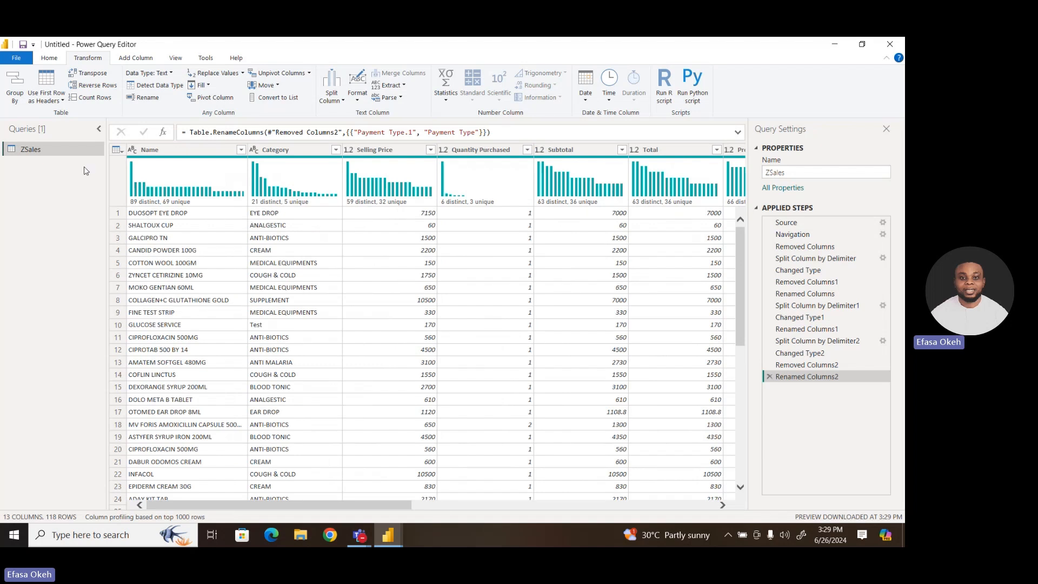
{"action": "left_click", "coordinate": [15, 58]}
{"action": "left_click", "coordinate": [45, 83]}
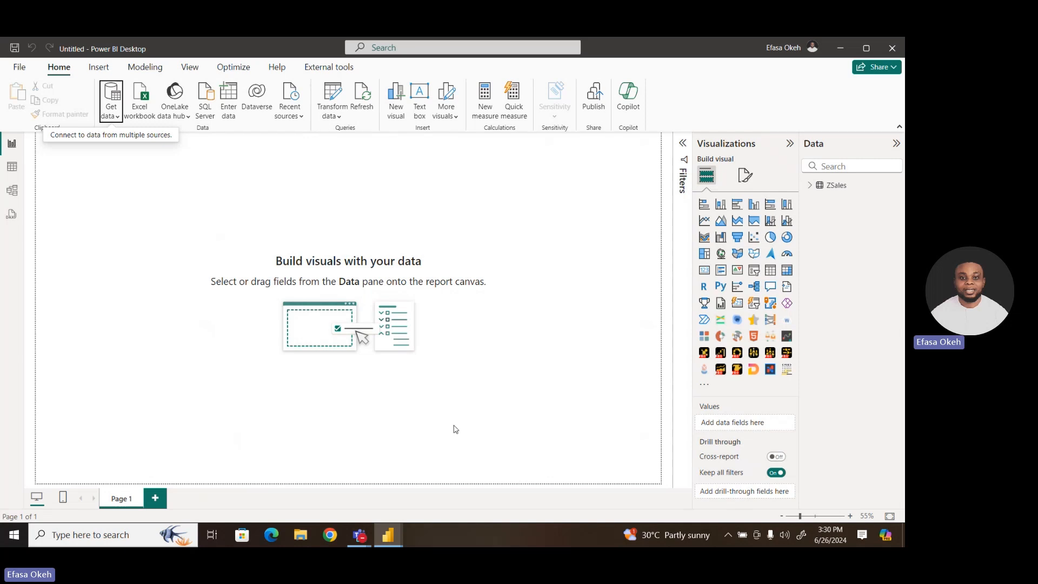
{"action": "mouse_move", "coordinate": [388, 534]}
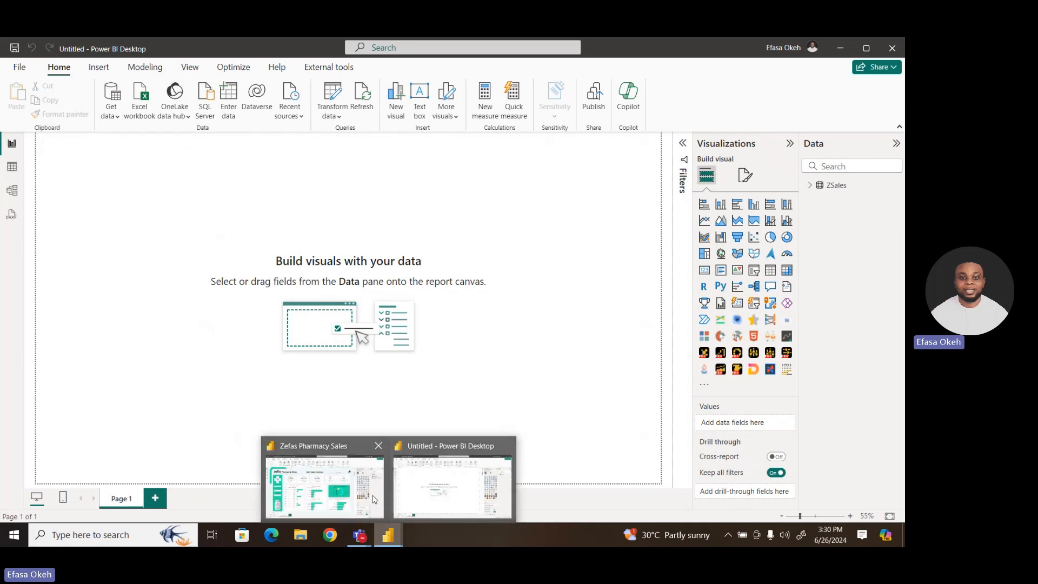
{"action": "left_click", "coordinate": [350, 474]}
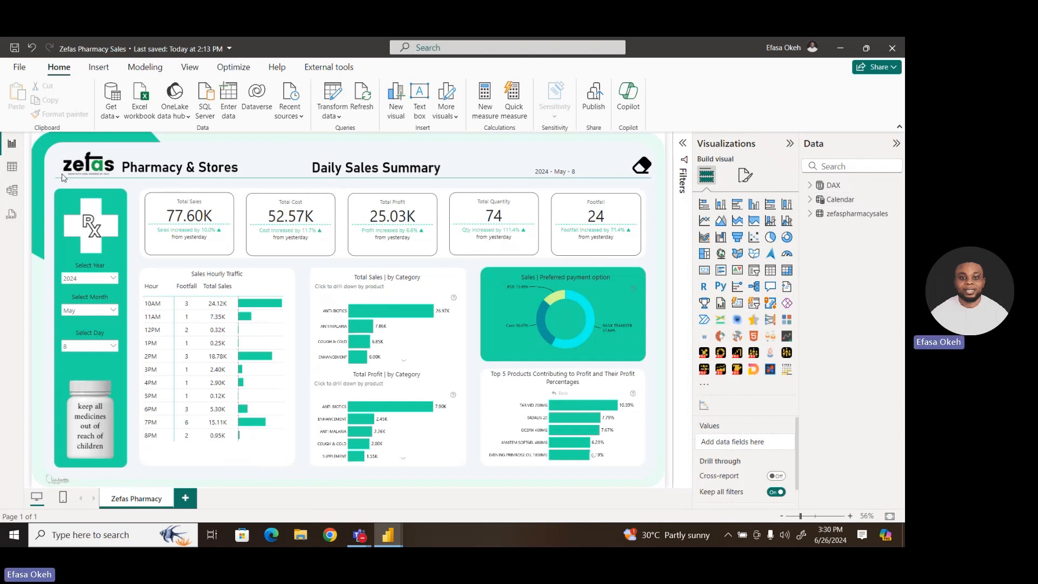
Copy the full DAX formula of the Calendar table in the Zefas Pharmacy Sales file.
{"action": "left_click", "coordinate": [11, 170]}
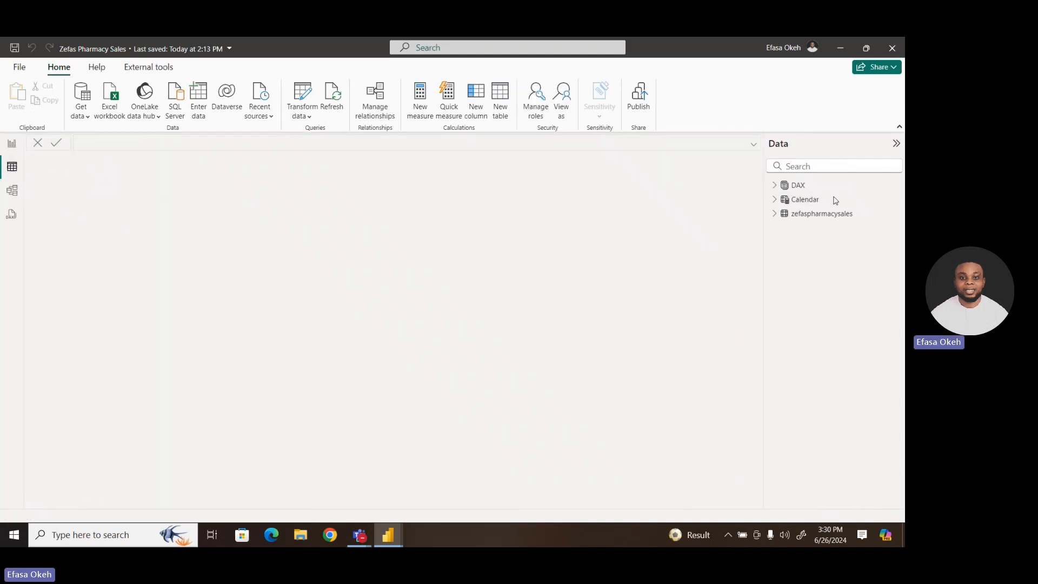
{"action": "left_click", "coordinate": [814, 202]}
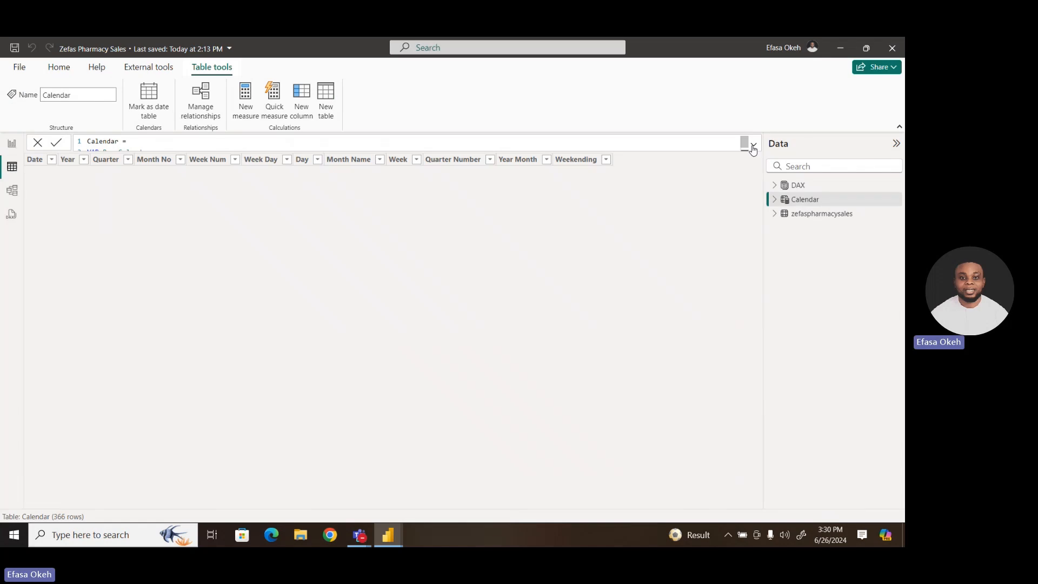
{"action": "left_click", "coordinate": [753, 146]}
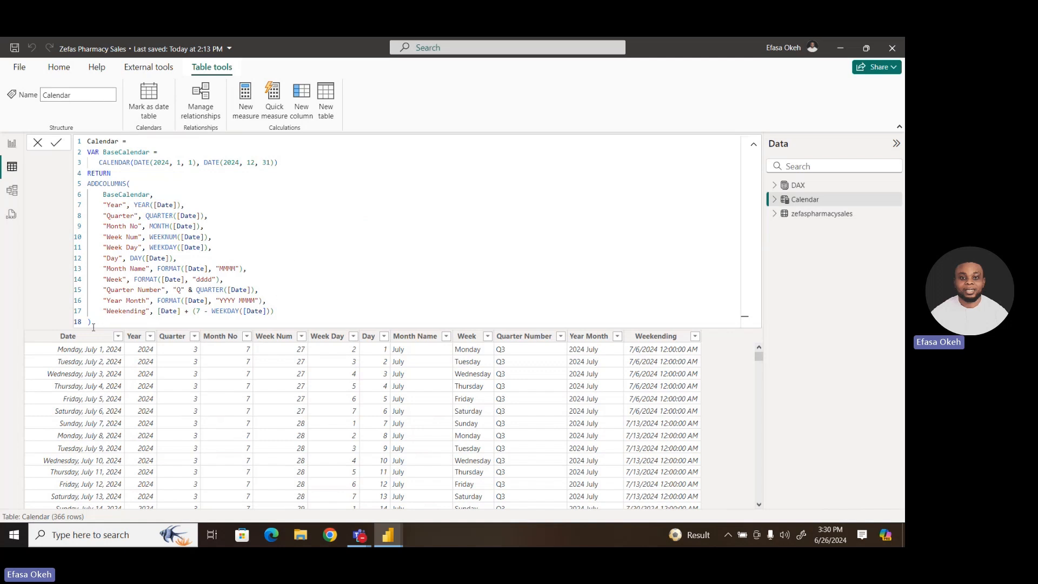
{"action": "left_click_drag", "start_coordinate": [93, 323], "coordinate": [77, 140]}
{"action": "key", "text": "ctrl+c"}
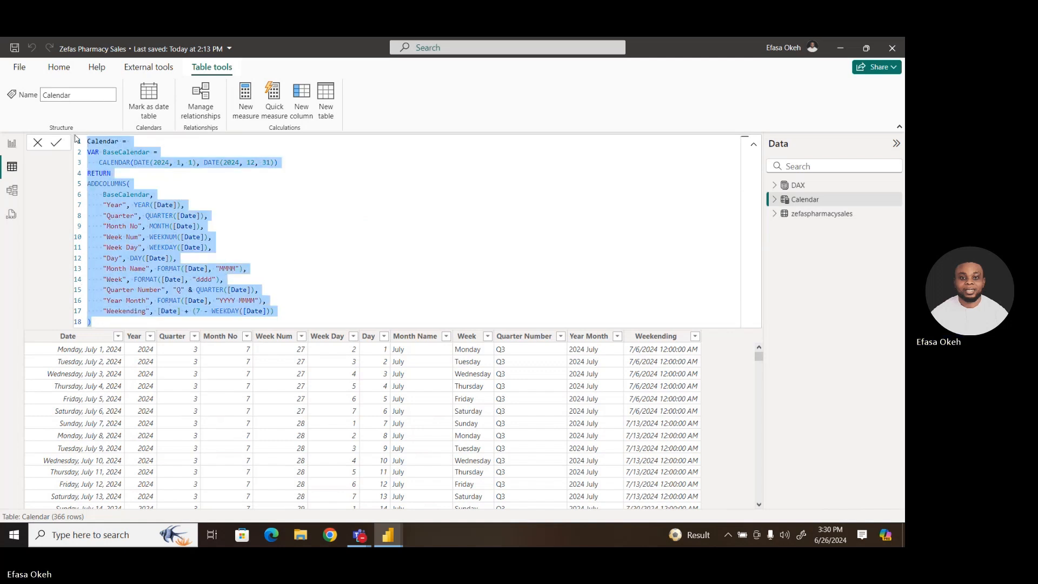
{"action": "left_click", "coordinate": [309, 218]}
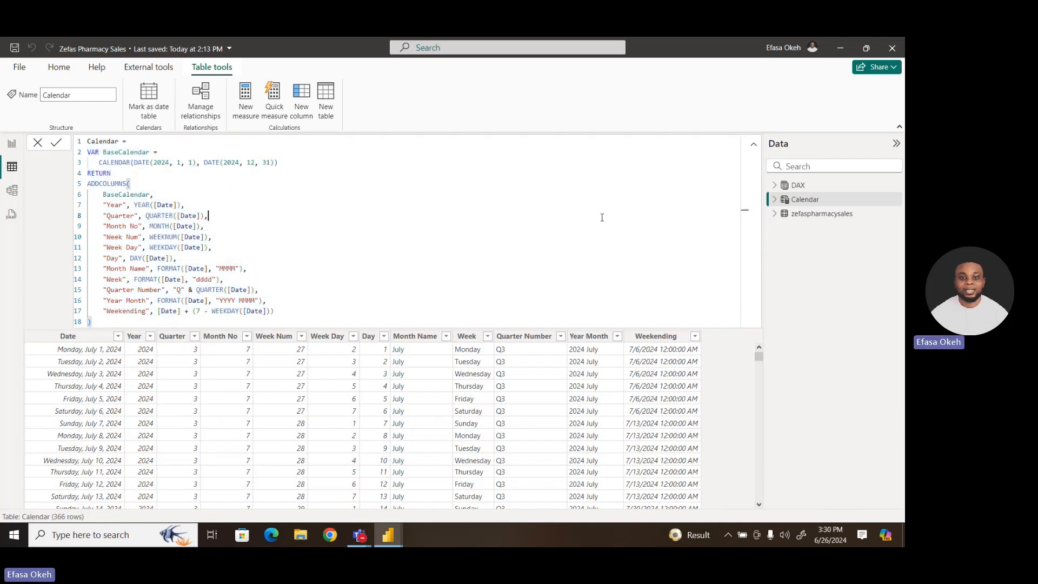
{"action": "left_click", "coordinate": [755, 148]}
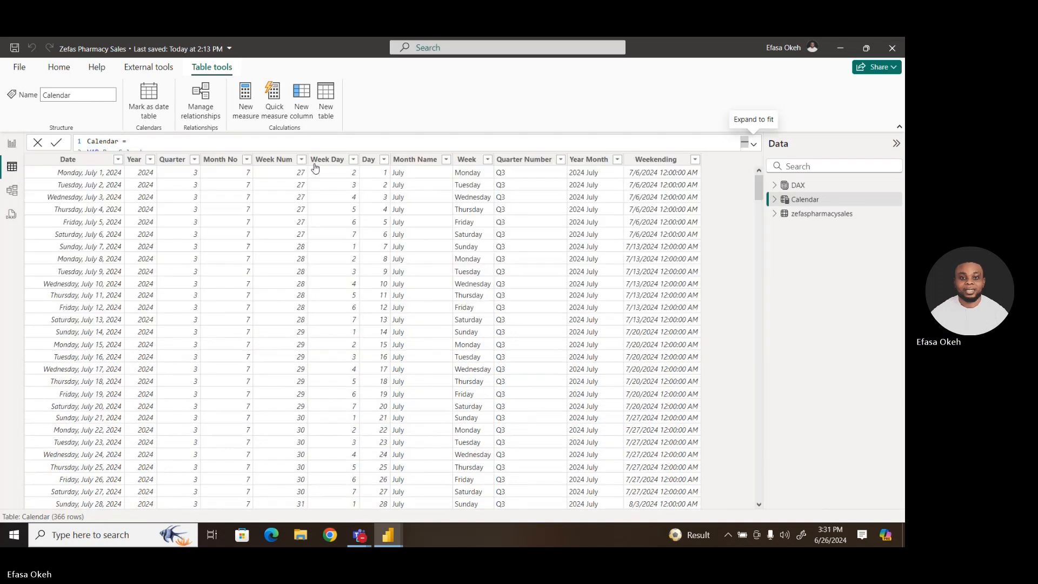
Switch to the untitled report and create a calculated Calendar table from the copied formula, covering DATE(2024, 1, 1) to DATE(2024, 12, 31).
{"action": "mouse_move", "coordinate": [388, 535]}
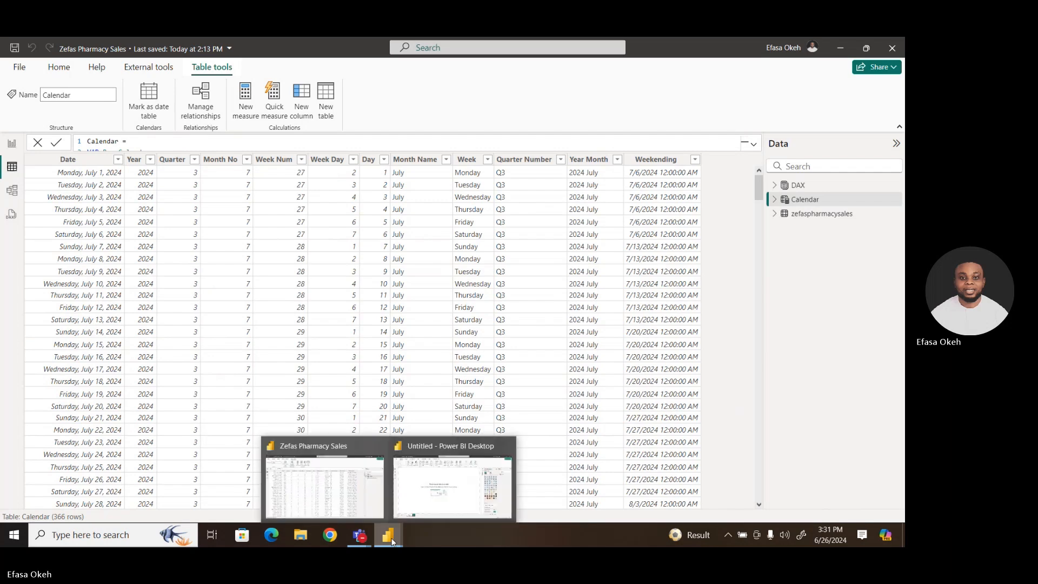
{"action": "left_click", "coordinate": [448, 498]}
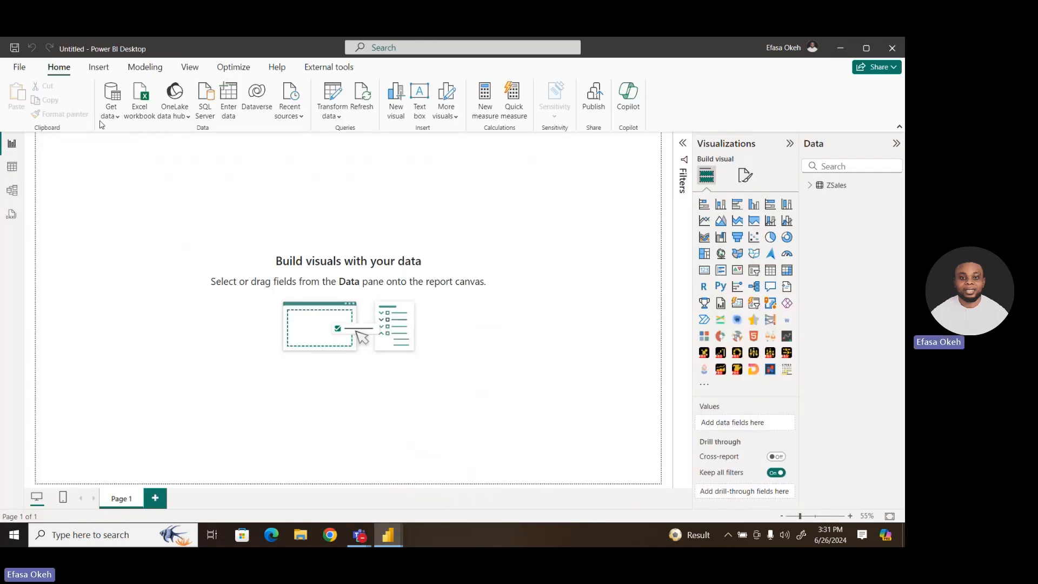
{"action": "left_click", "coordinate": [13, 167]}
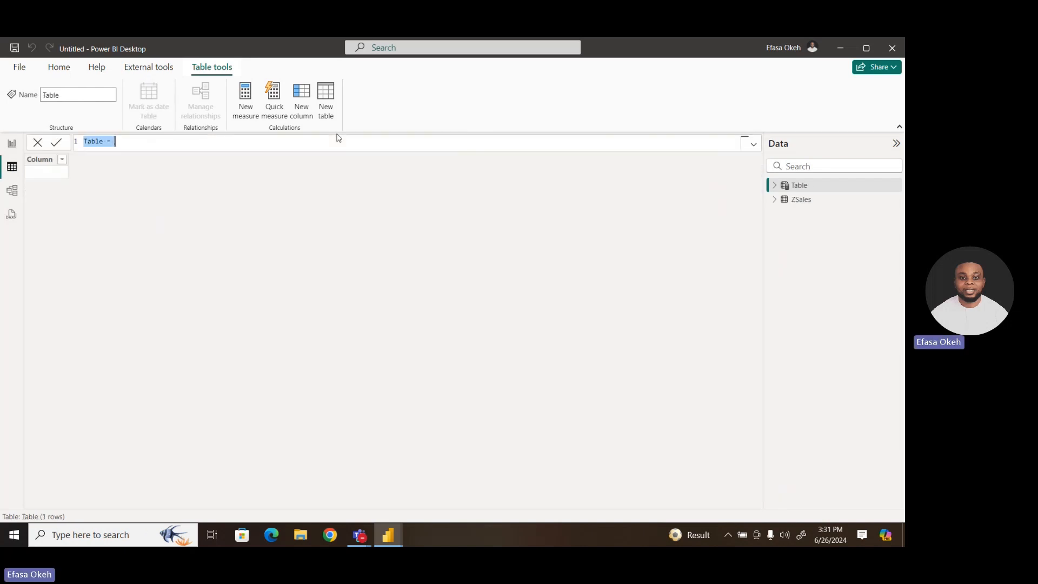
{"action": "key", "text": "ctrl+v"}
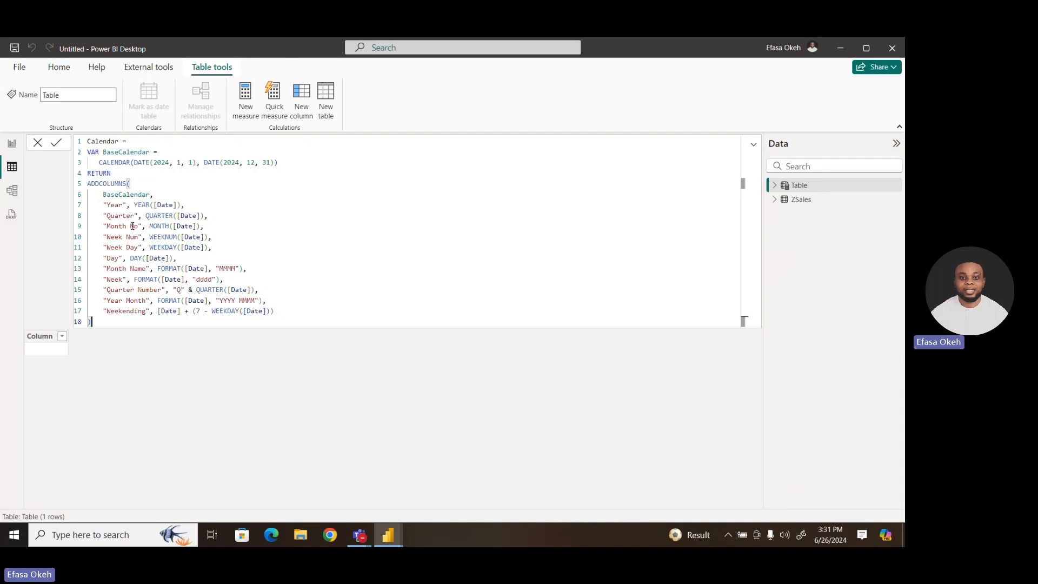
{"action": "left_click", "coordinate": [56, 142]}
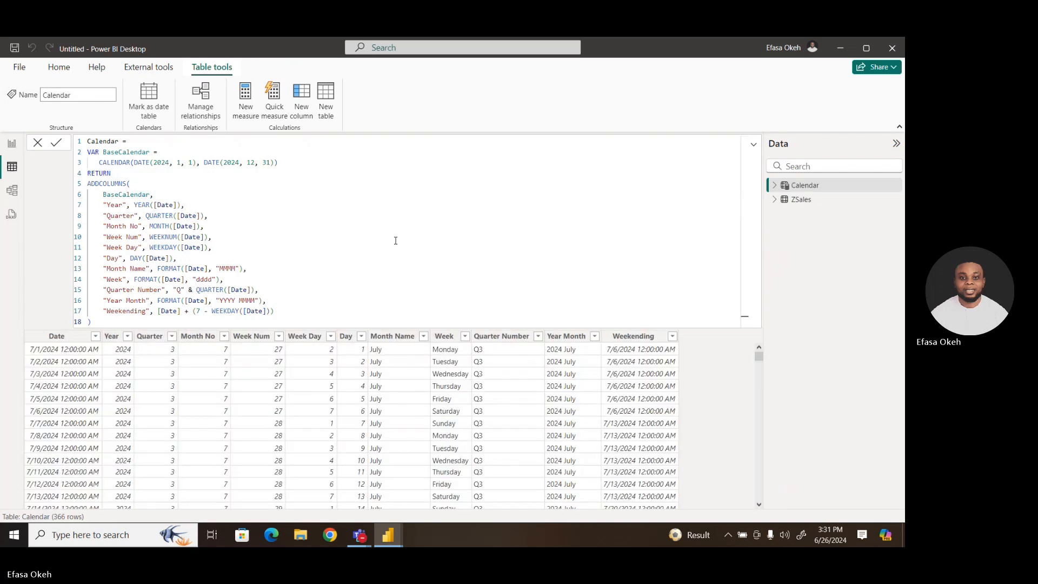
{"action": "left_click", "coordinate": [754, 146]}
{"action": "left_click", "coordinate": [754, 147]}
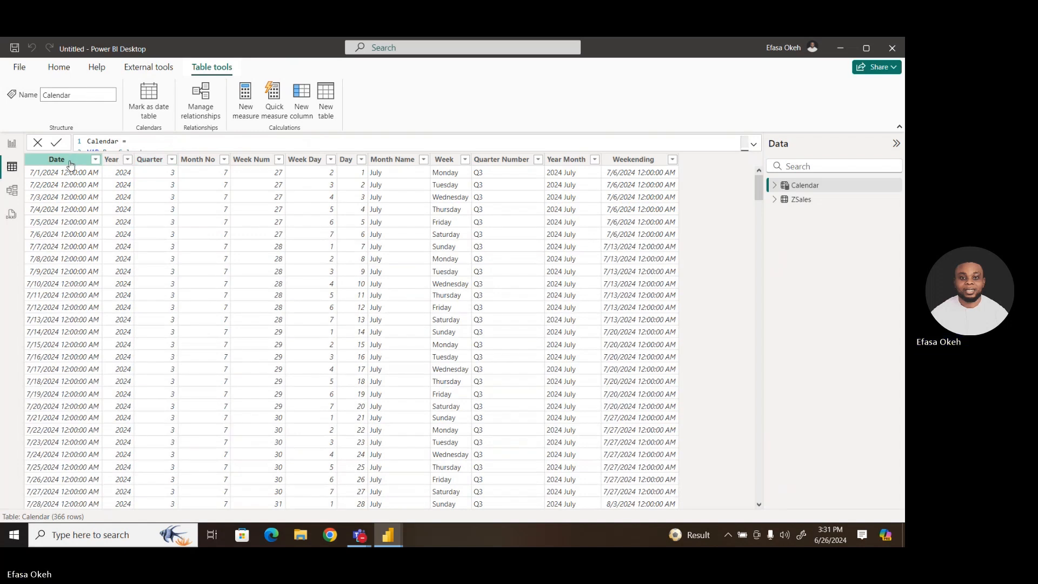
Set the Calendar table's Date column to the Date data type with the dd/mm/yyyy format.
{"action": "left_click", "coordinate": [83, 248]}
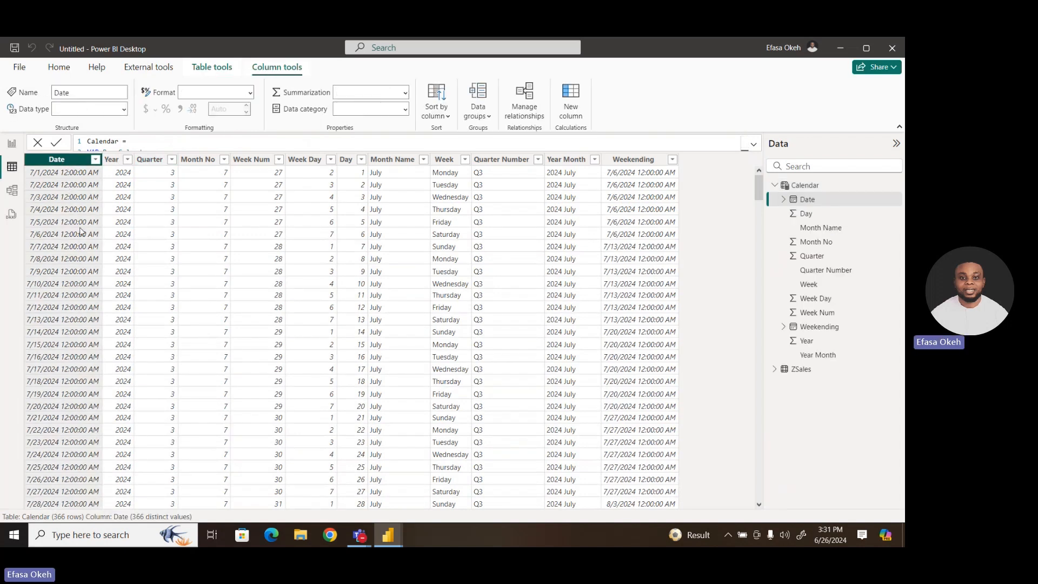
{"action": "left_click", "coordinate": [125, 113]}
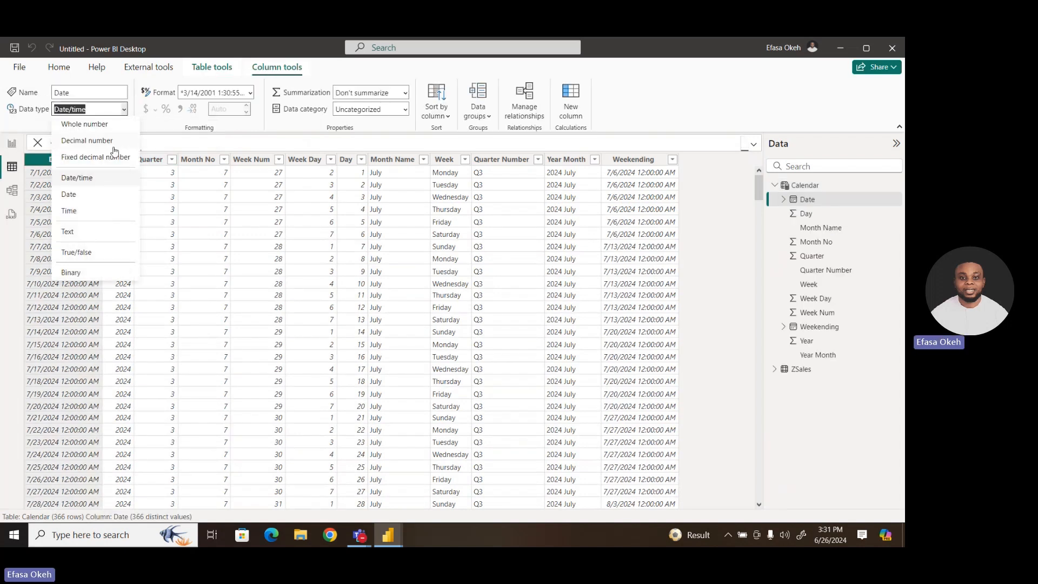
{"action": "left_click", "coordinate": [91, 199]}
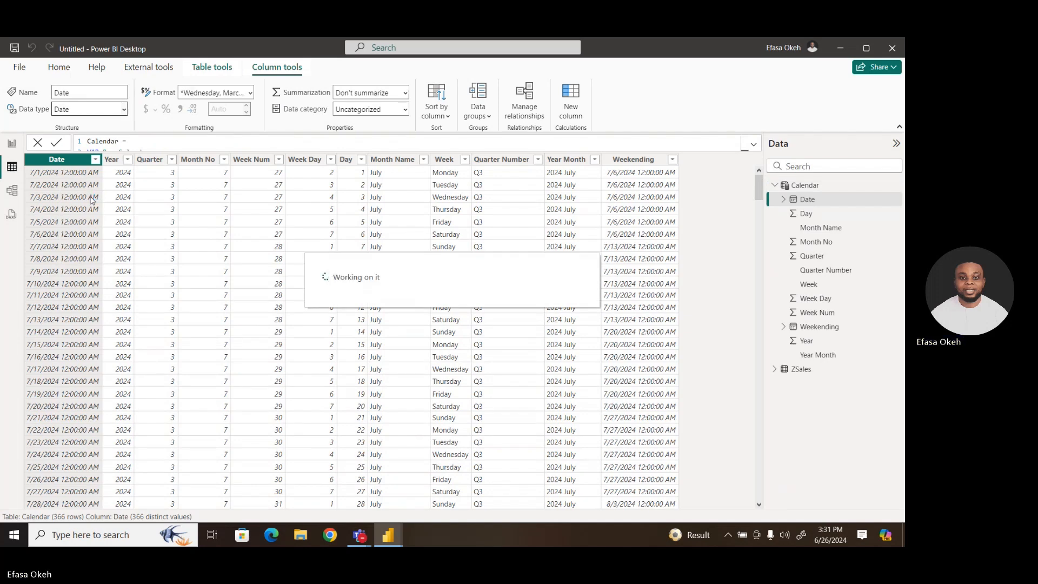
{"action": "left_click", "coordinate": [250, 93]}
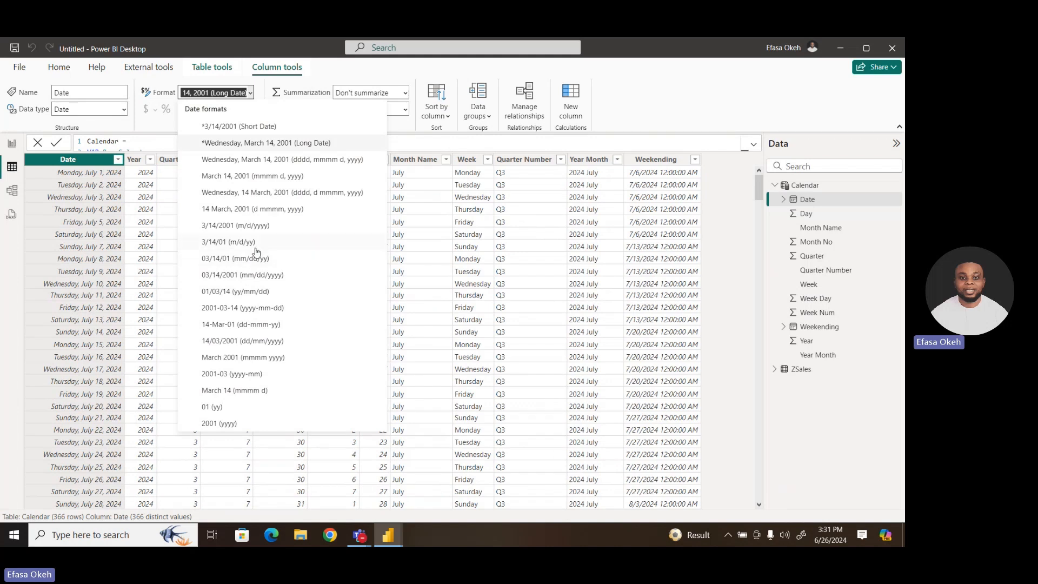
{"action": "left_click", "coordinate": [263, 344]}
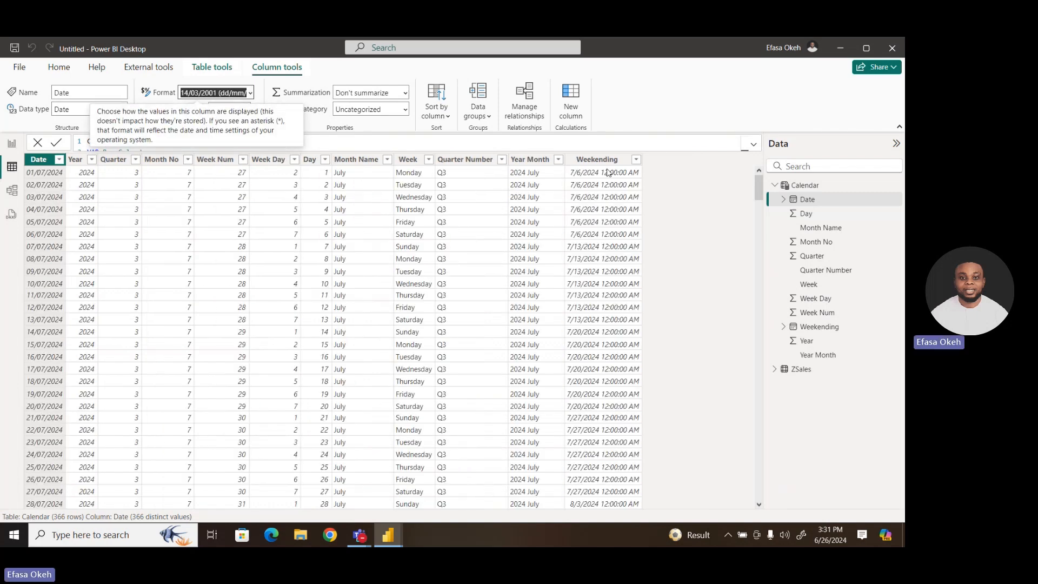
Change the Weekending column to the Date data type and format it as dd/mm/yyyy.
{"action": "left_click", "coordinate": [597, 159]}
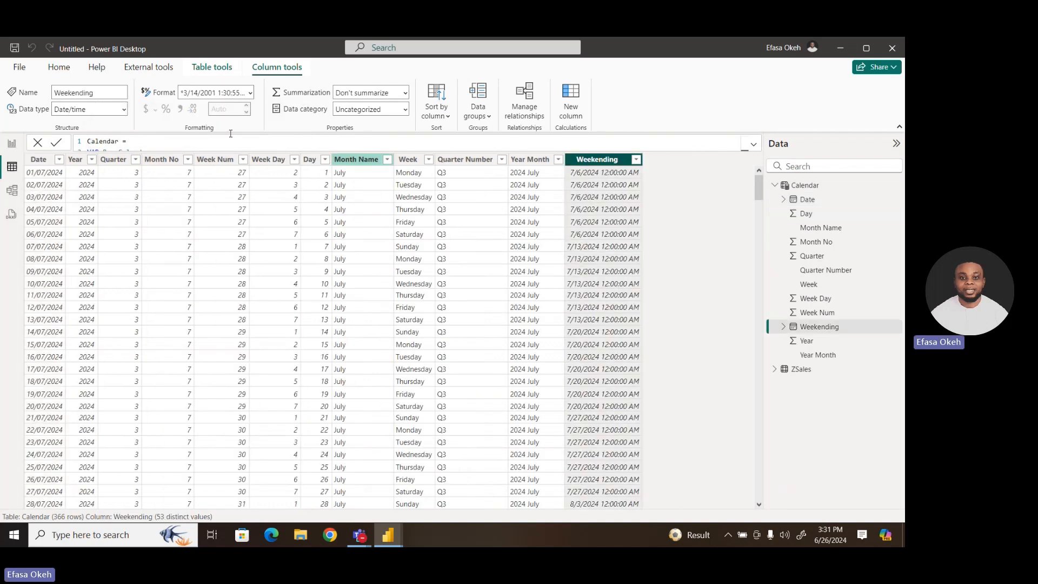
{"action": "left_click", "coordinate": [123, 110]}
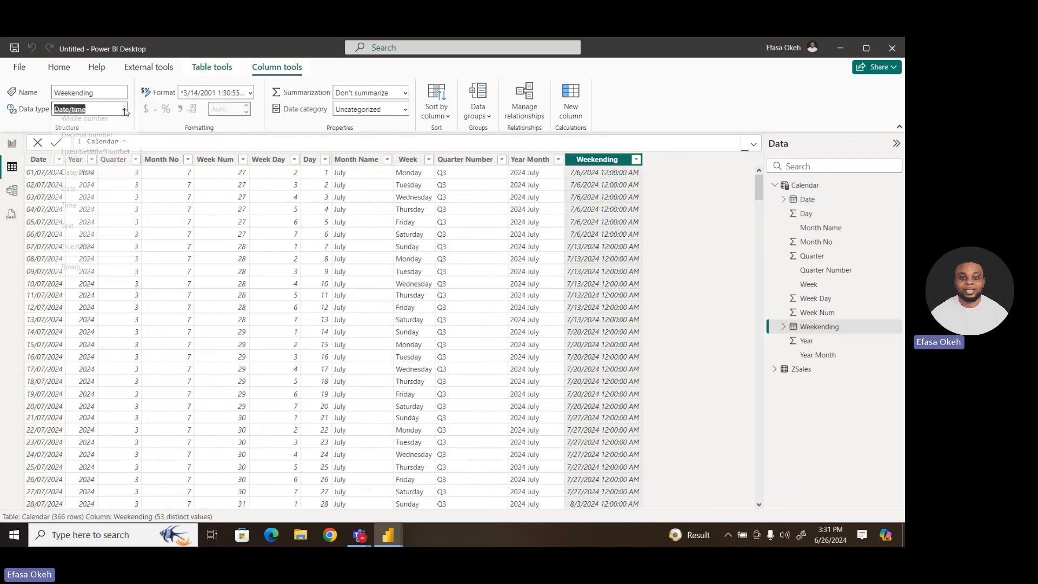
{"action": "left_click", "coordinate": [68, 194]}
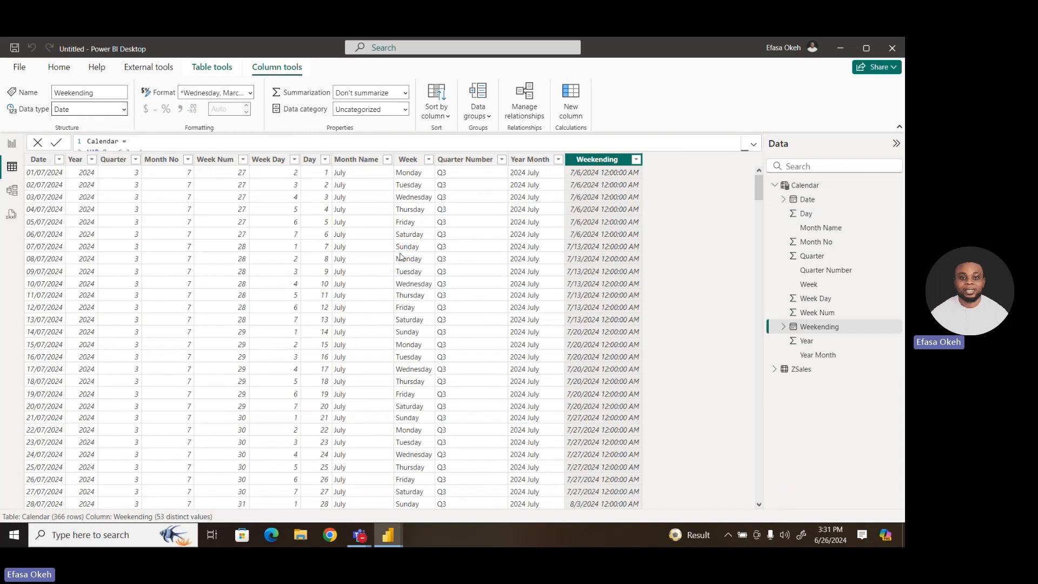
{"action": "left_click", "coordinate": [250, 93]}
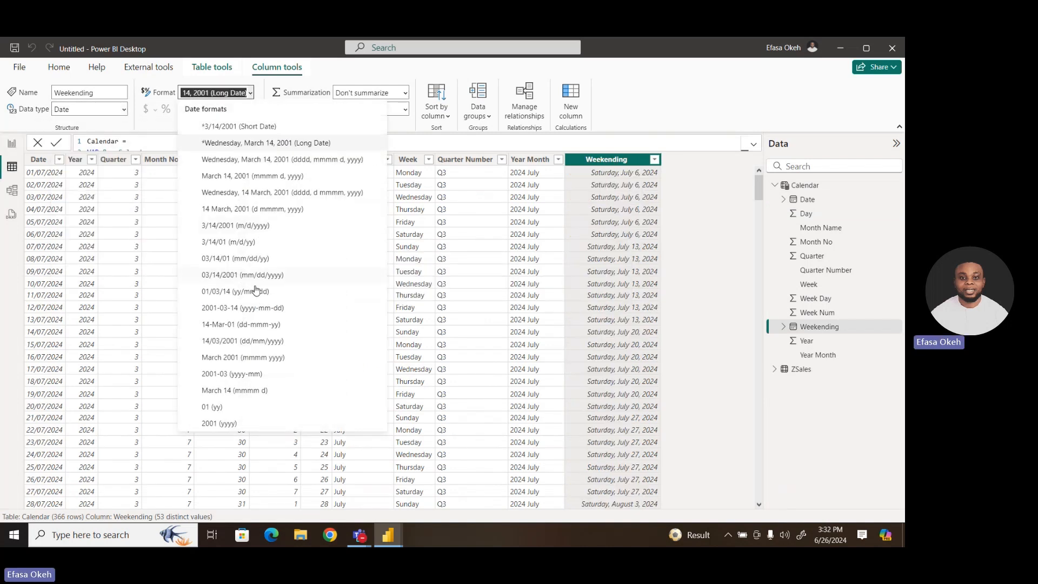
{"action": "left_click", "coordinate": [244, 347]}
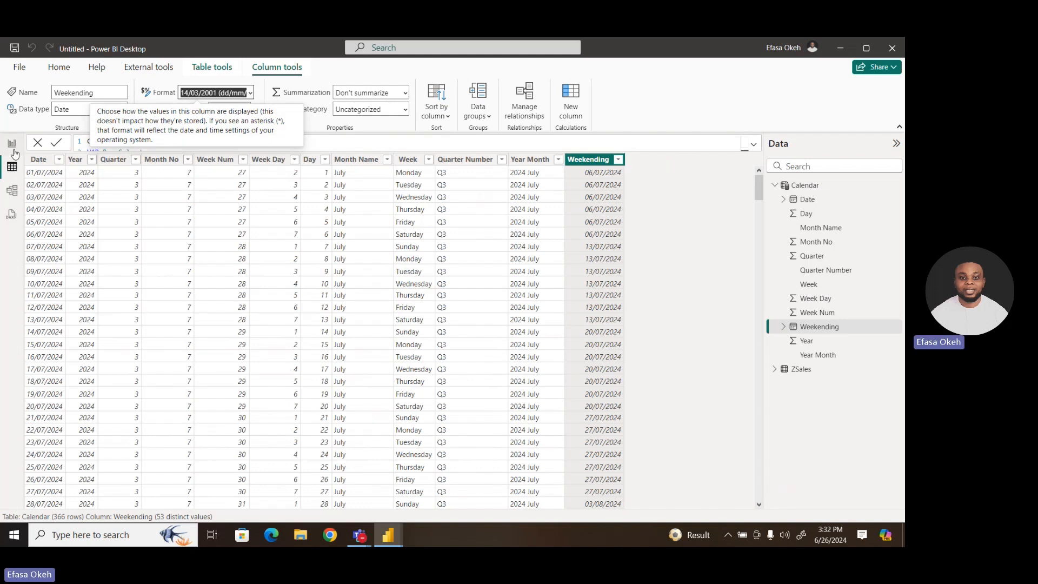
Create an active many-to-one relationship from the ZSales Date column to the Calendar Date column with single cross-filter direction.
{"action": "left_click", "coordinate": [14, 194]}
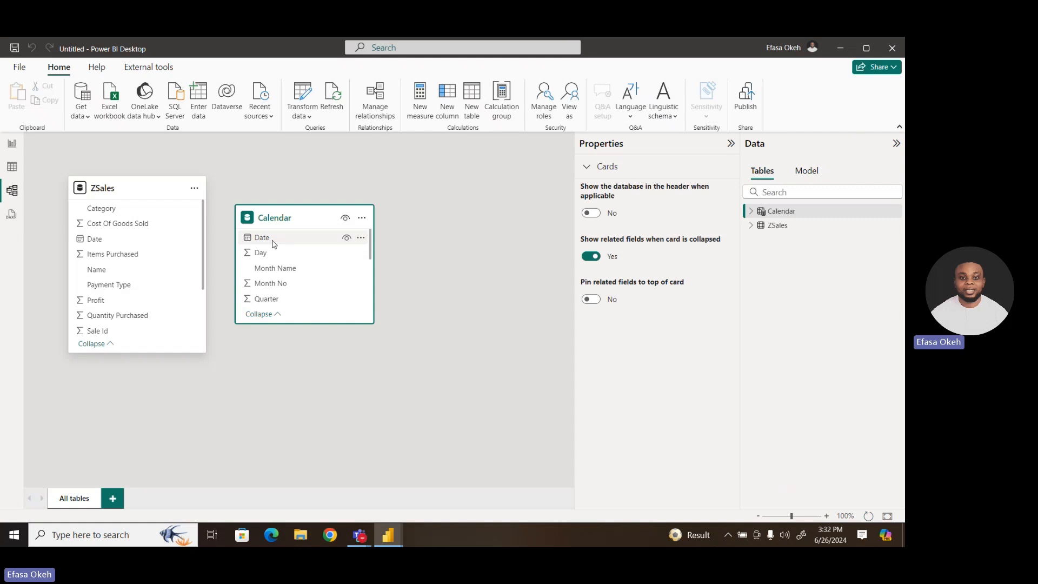
{"action": "left_click_drag", "start_coordinate": [125, 243], "coordinate": [293, 245]}
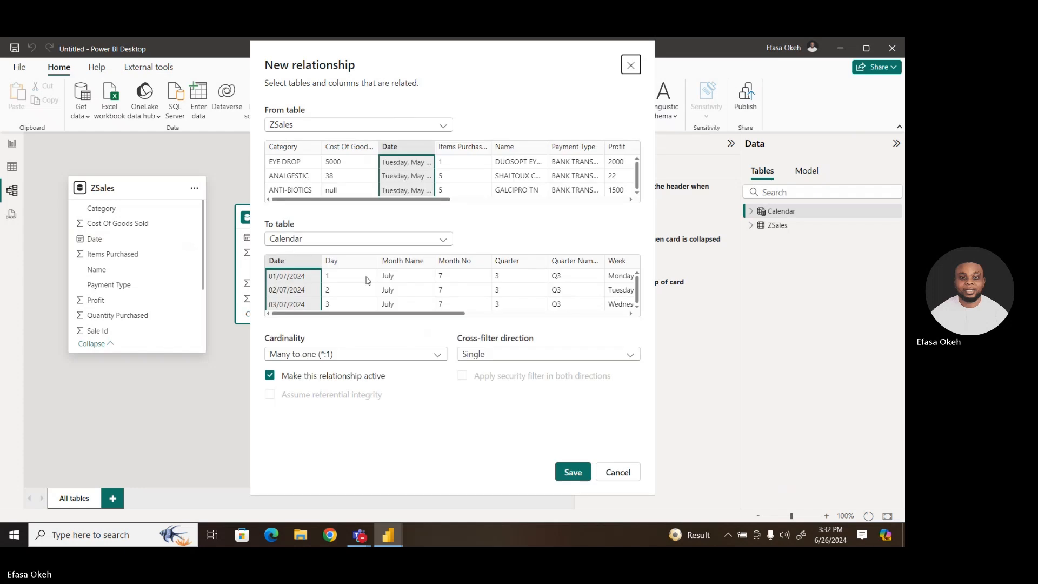
{"action": "left_click", "coordinate": [572, 472]}
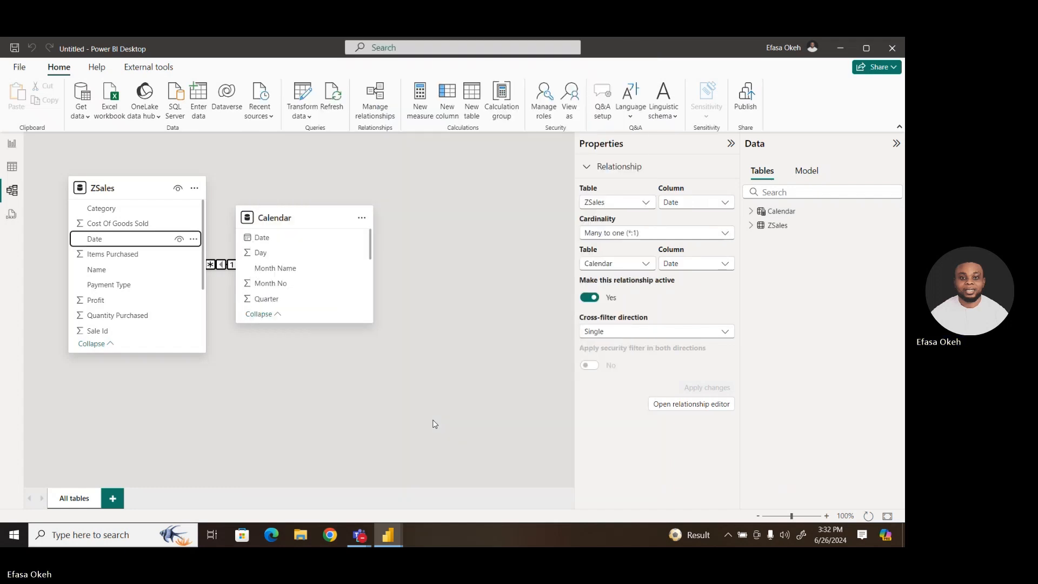
Return to the report page and load an empty manually entered table named DAX.
{"action": "left_click", "coordinate": [12, 144]}
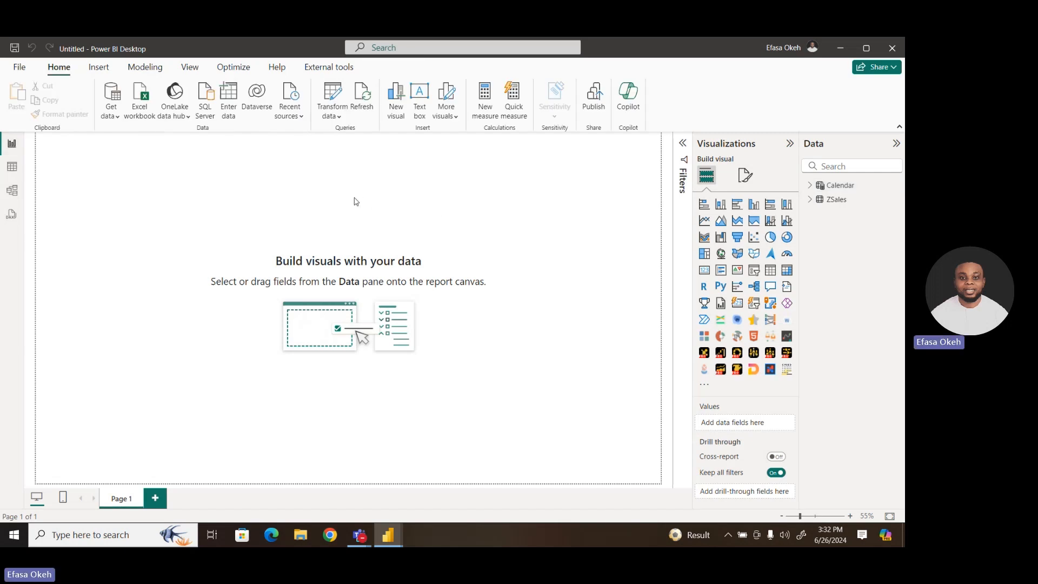
{"action": "left_click", "coordinate": [231, 97]}
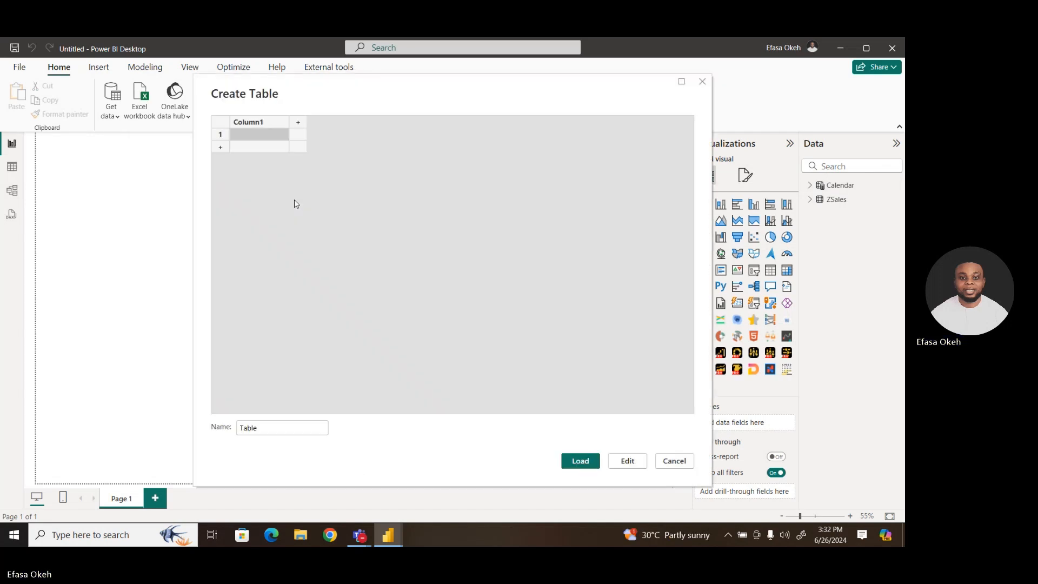
{"action": "double_click", "coordinate": [294, 431]}
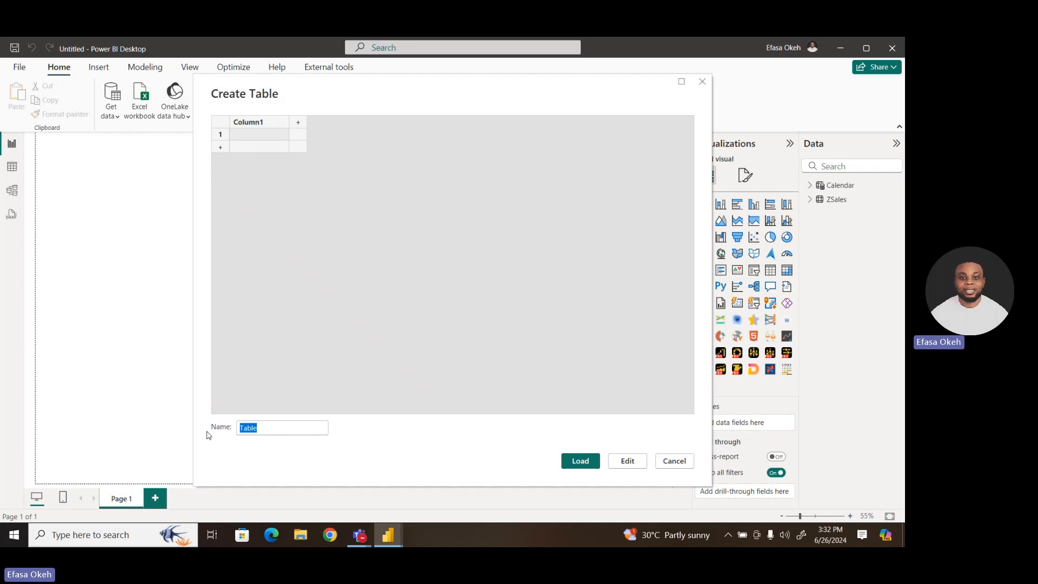
{"action": "type", "text": "DAX"}
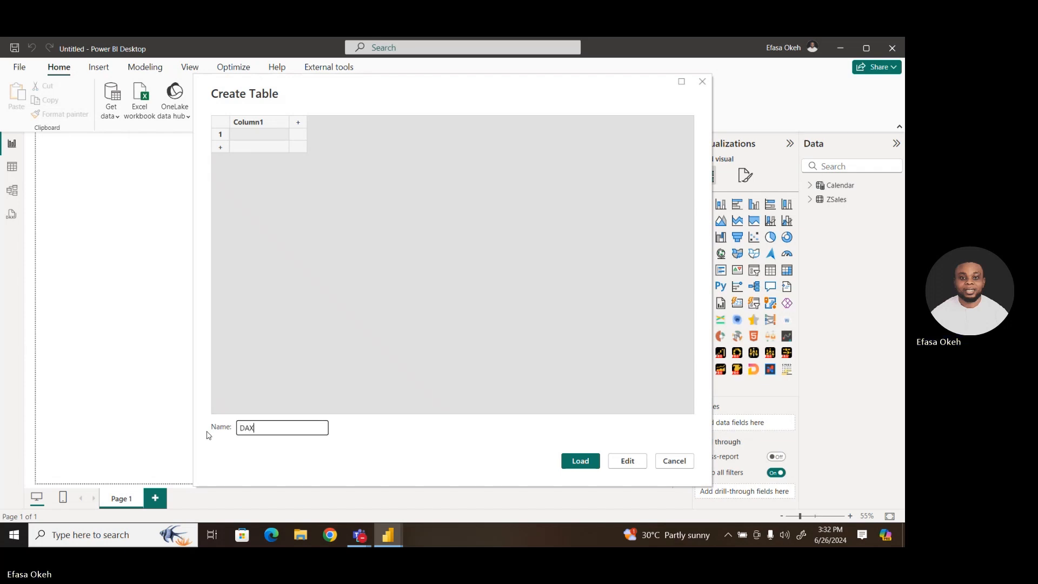
{"action": "left_click", "coordinate": [580, 461]}
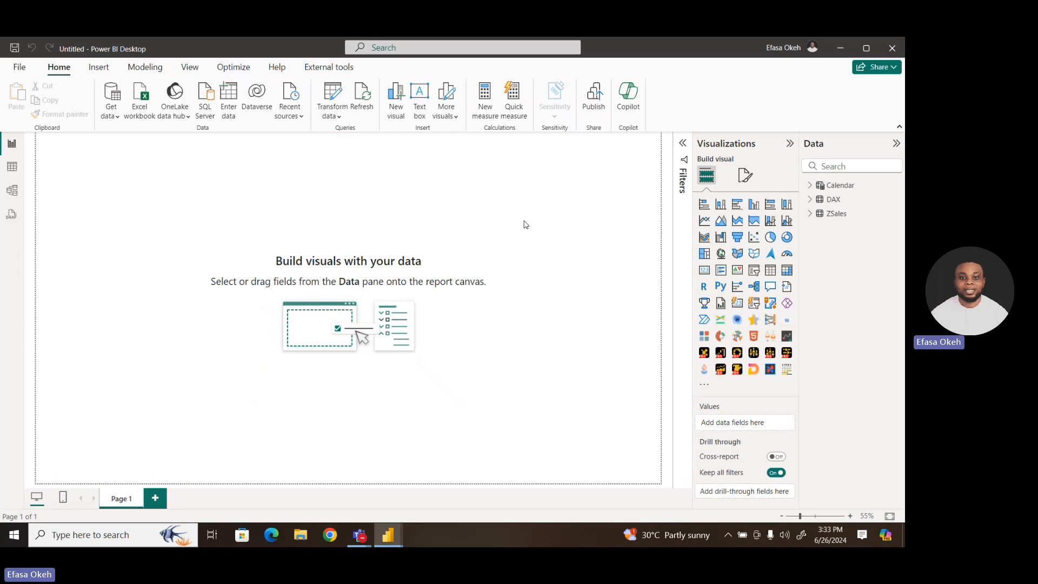
Set pharmacy.jpg from the Pictures folder as the report page's canvas background image.
{"action": "left_click", "coordinate": [747, 177]}
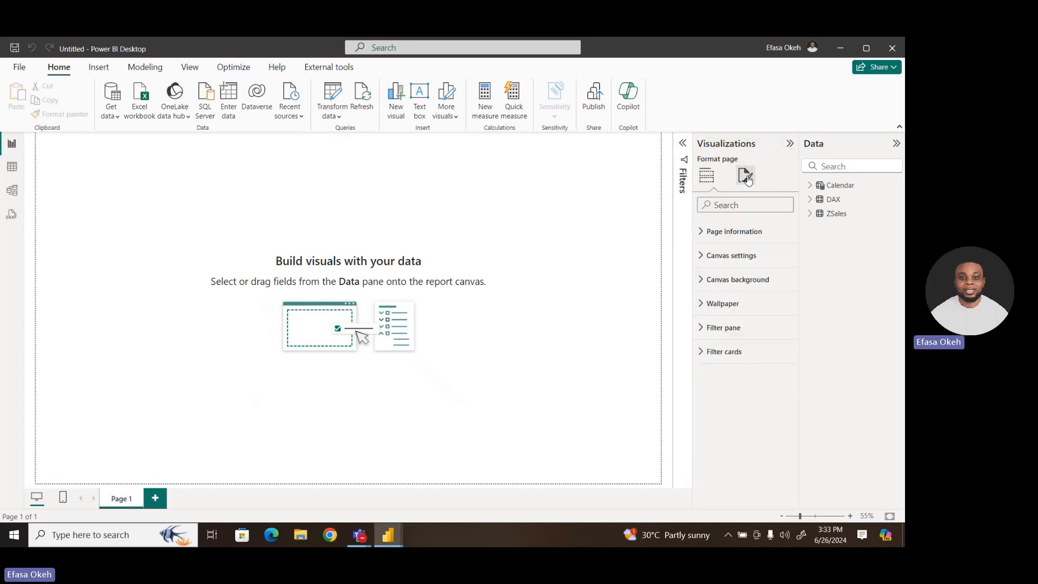
{"action": "left_click", "coordinate": [736, 279]}
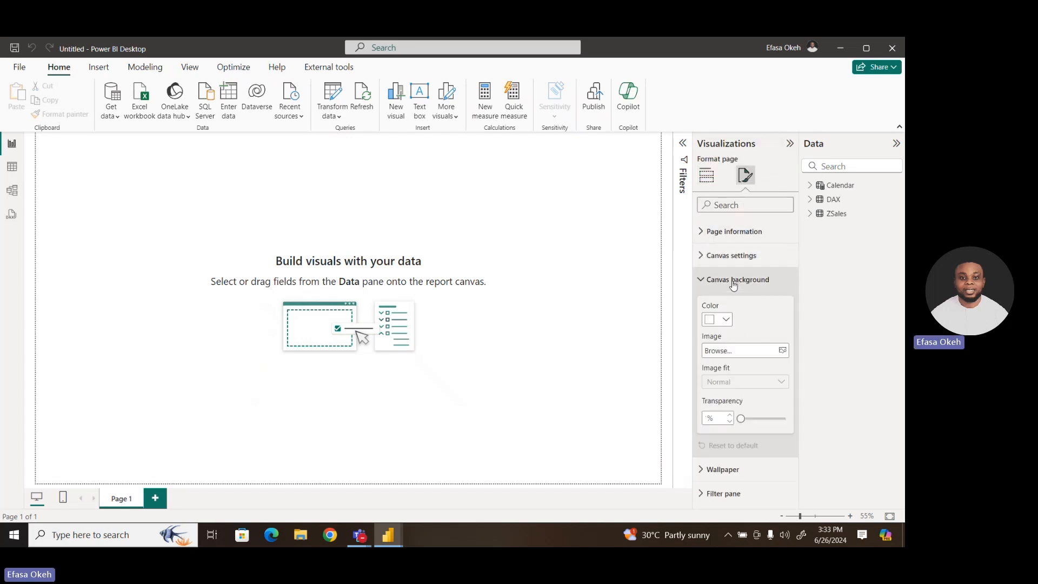
{"action": "left_click", "coordinate": [783, 351]}
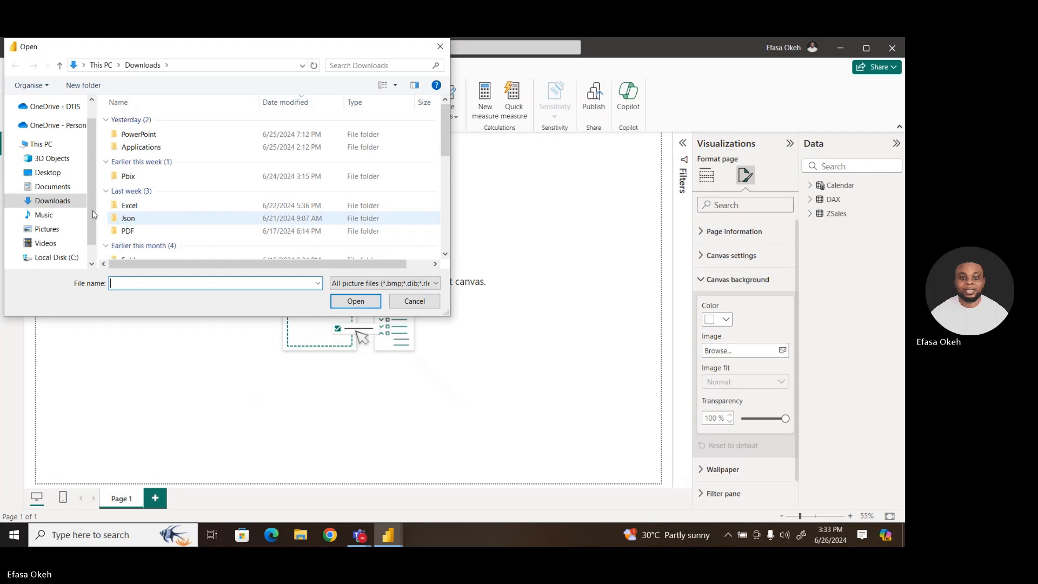
{"action": "left_click", "coordinate": [46, 229]}
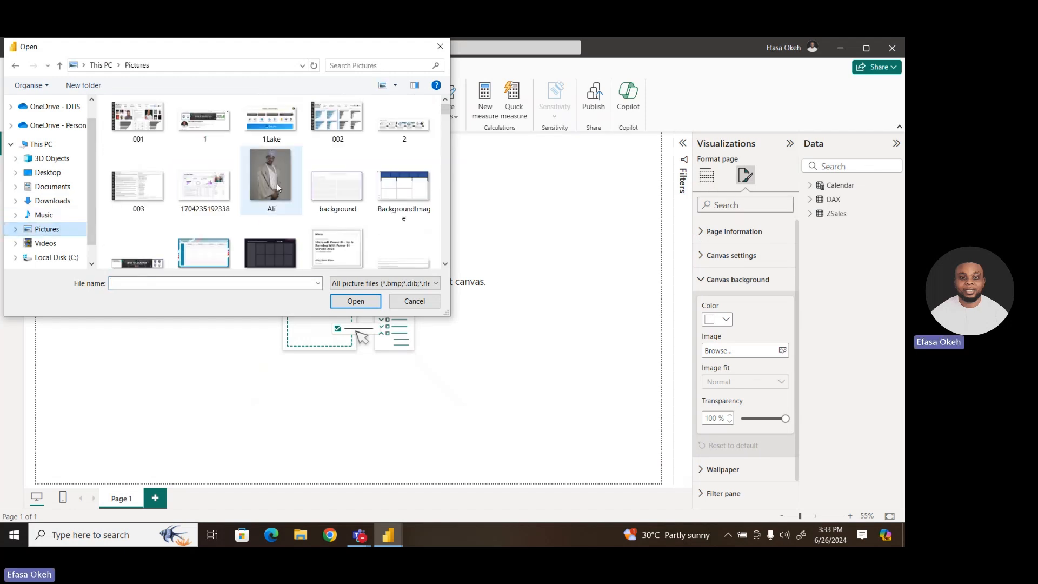
{"action": "left_click", "coordinate": [278, 188]}
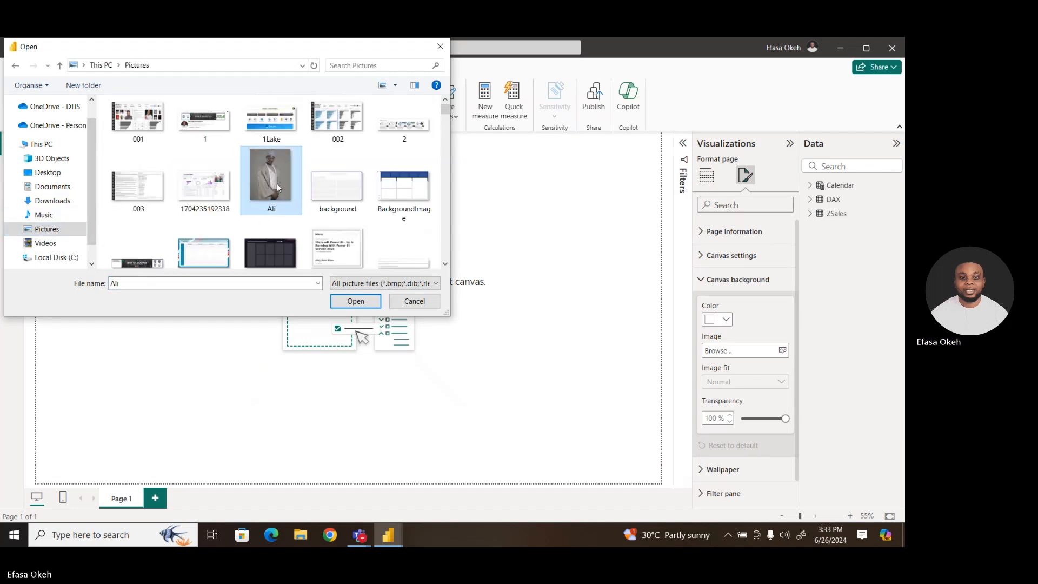
{"action": "scroll", "coordinate": [279, 188], "scroll_direction": "down", "scroll_amount": 10}
{"action": "left_click", "coordinate": [403, 157]}
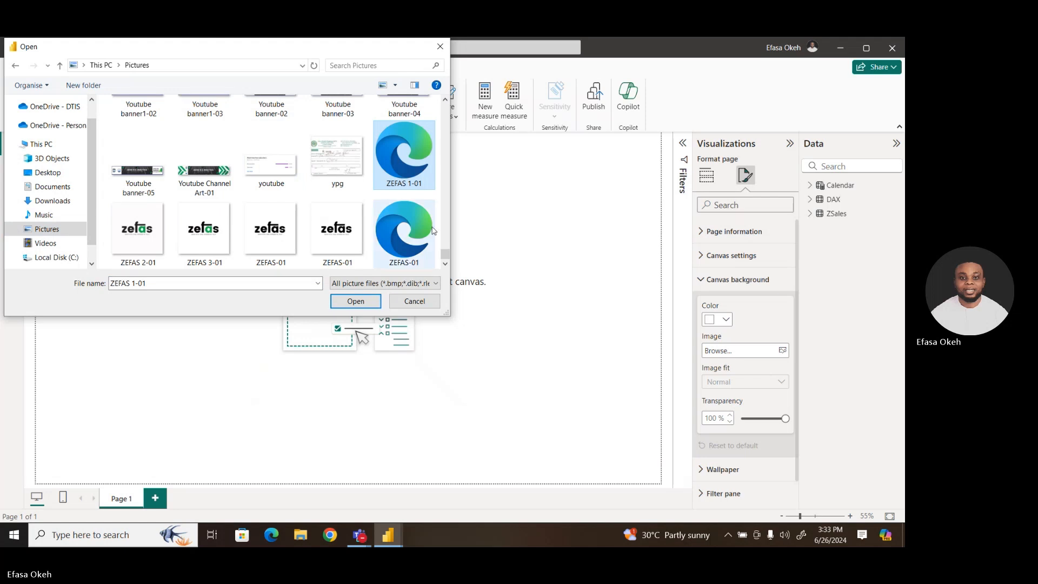
{"action": "left_click_drag", "start_coordinate": [445, 254], "coordinate": [450, 198]}
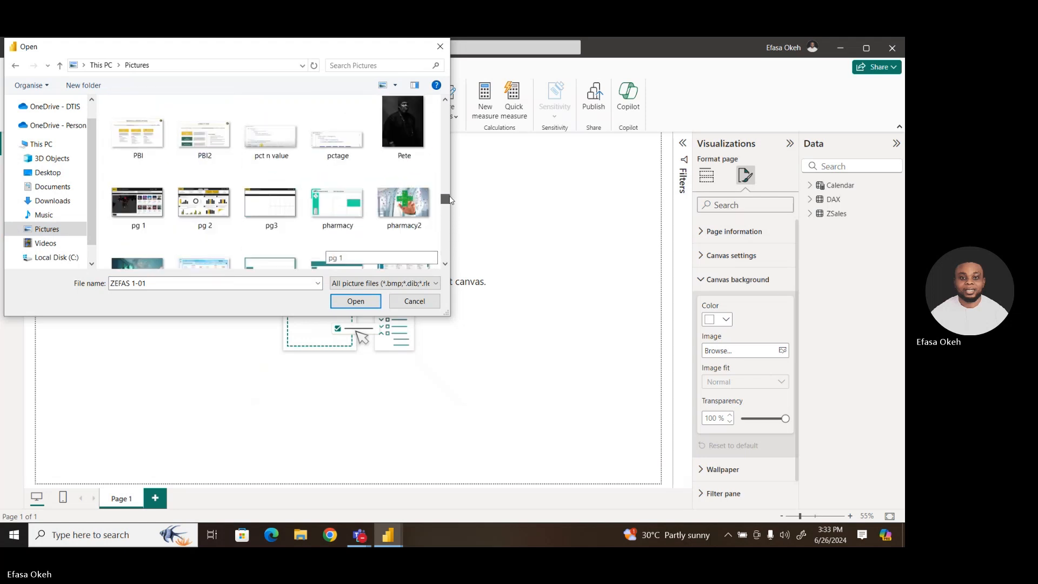
{"action": "left_click", "coordinate": [341, 206]}
{"action": "left_click", "coordinate": [356, 302]}
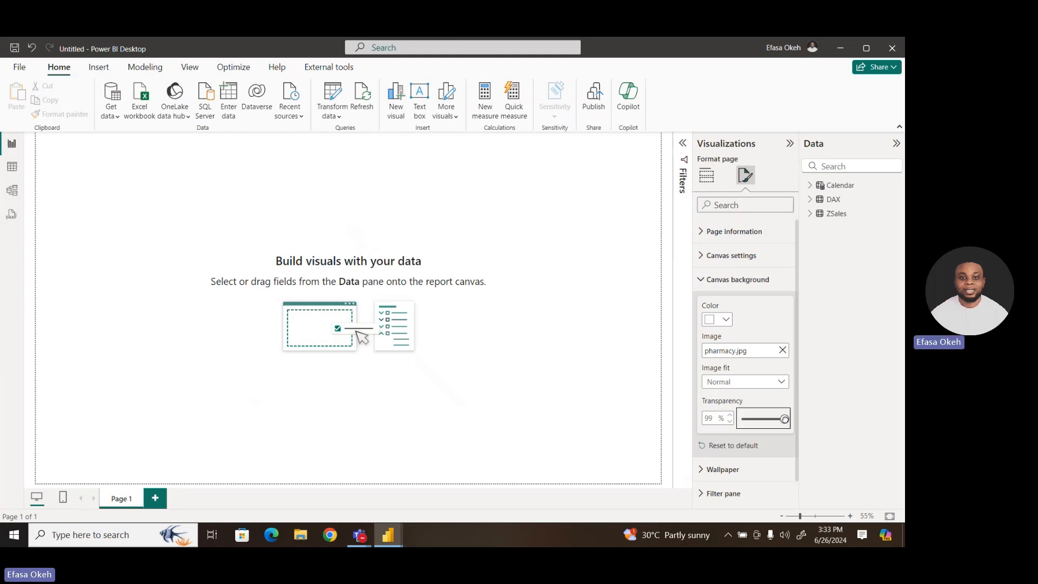
Set the canvas background's transparency to 0% and its image fit to Fit.
{"action": "left_click_drag", "start_coordinate": [786, 418], "coordinate": [741, 420]}
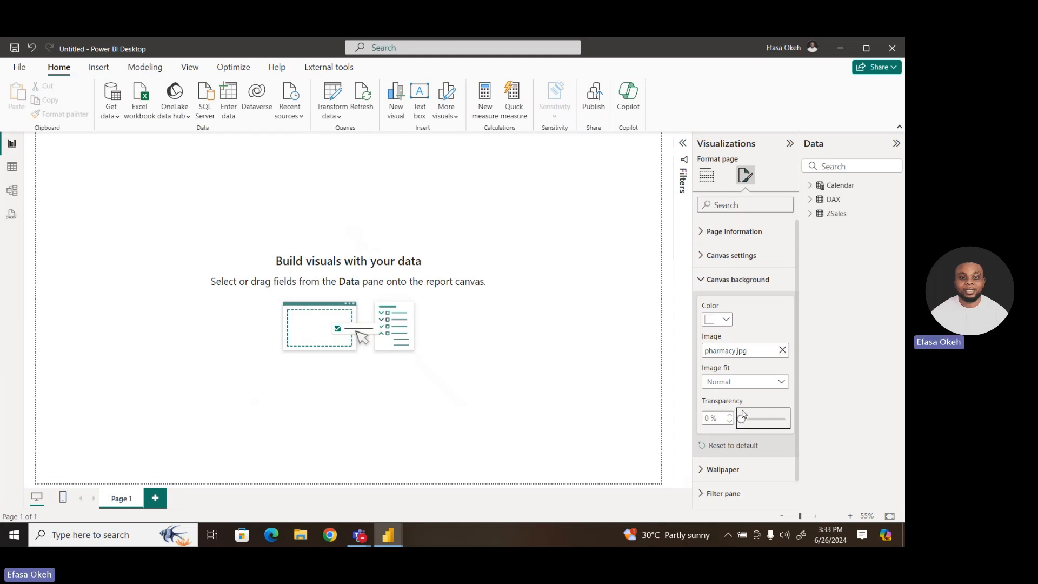
{"action": "left_click", "coordinate": [725, 383]}
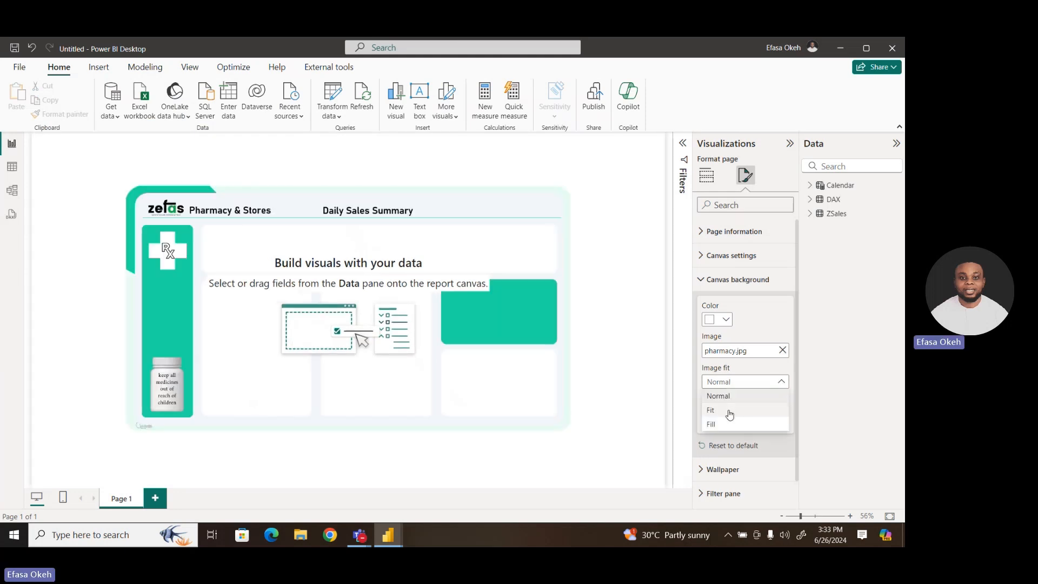
{"action": "left_click", "coordinate": [730, 415]}
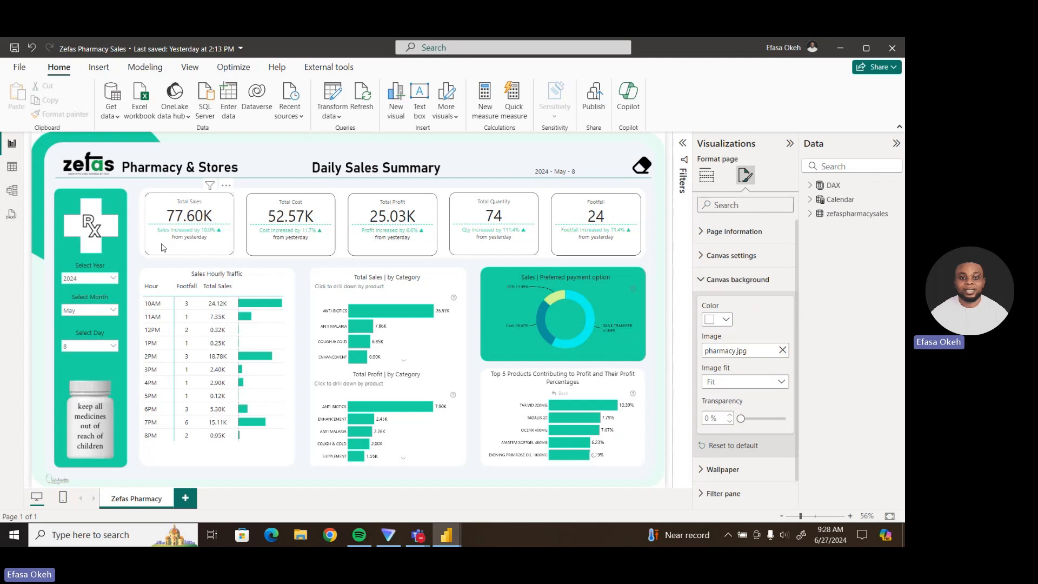
Filter the finished Zefas Pharmacy Sales dashboard to day 9 with the Select Day slicer.
{"action": "left_click", "coordinate": [83, 346]}
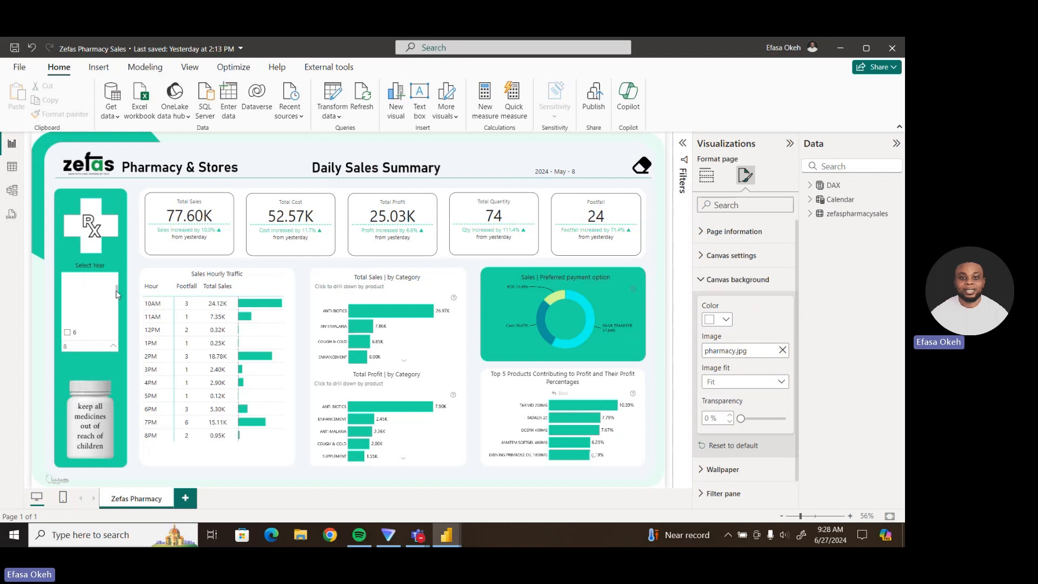
{"action": "left_click_drag", "start_coordinate": [117, 292], "coordinate": [116, 302]}
{"action": "left_click", "coordinate": [69, 309]}
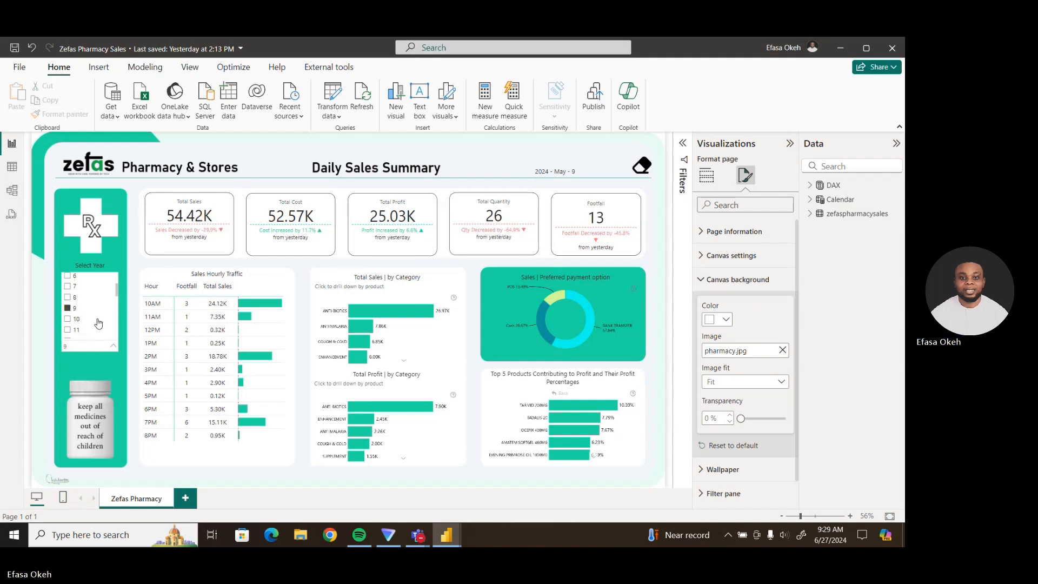
{"action": "left_click", "coordinate": [115, 362]}
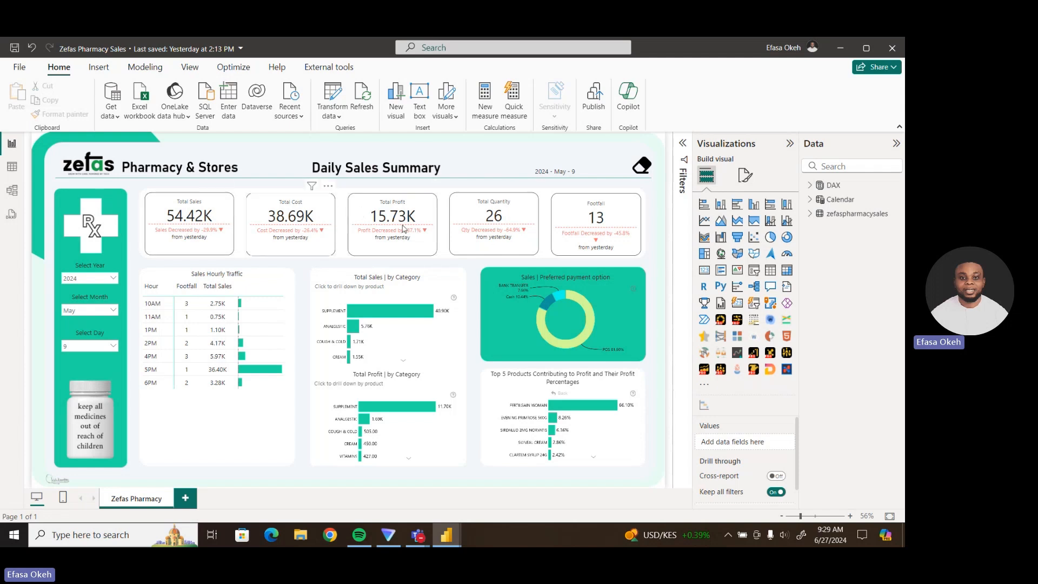
Expand the DAX table's Sales folder to view its measures and switch back to the Pharma report.
{"action": "left_click", "coordinate": [810, 185]}
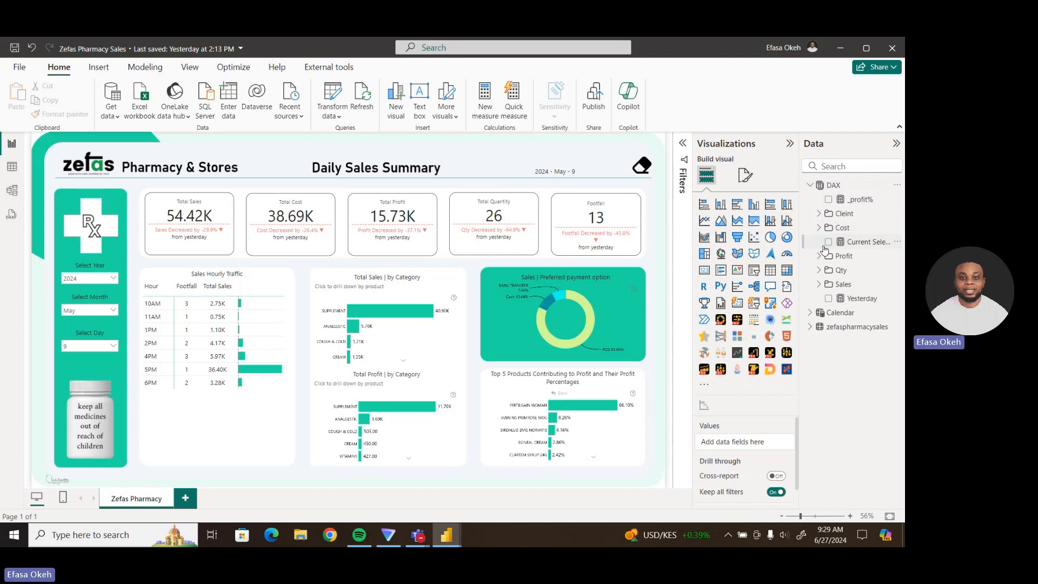
{"action": "left_click", "coordinate": [820, 284]}
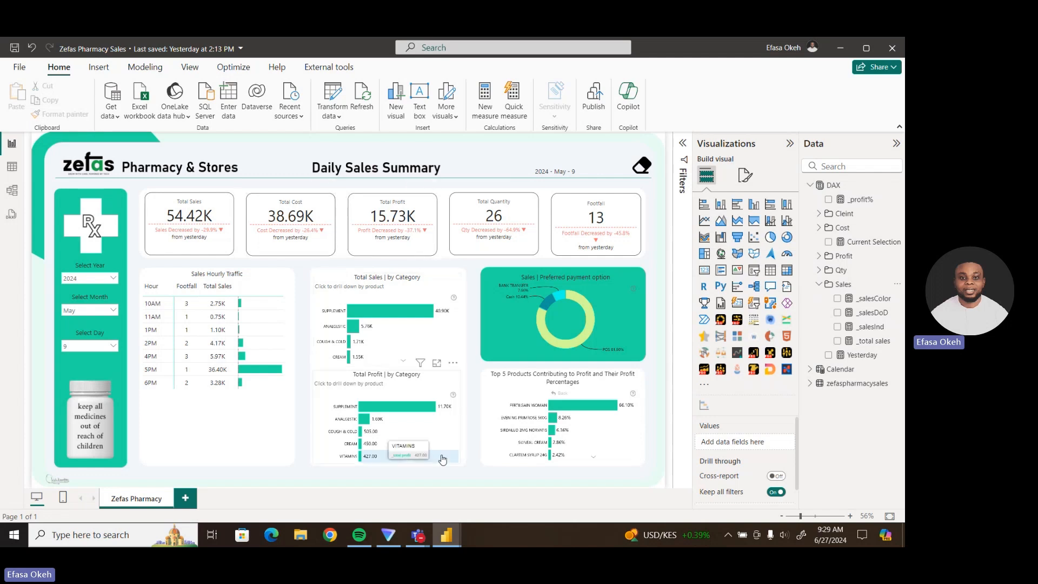
{"action": "mouse_move", "coordinate": [448, 536]}
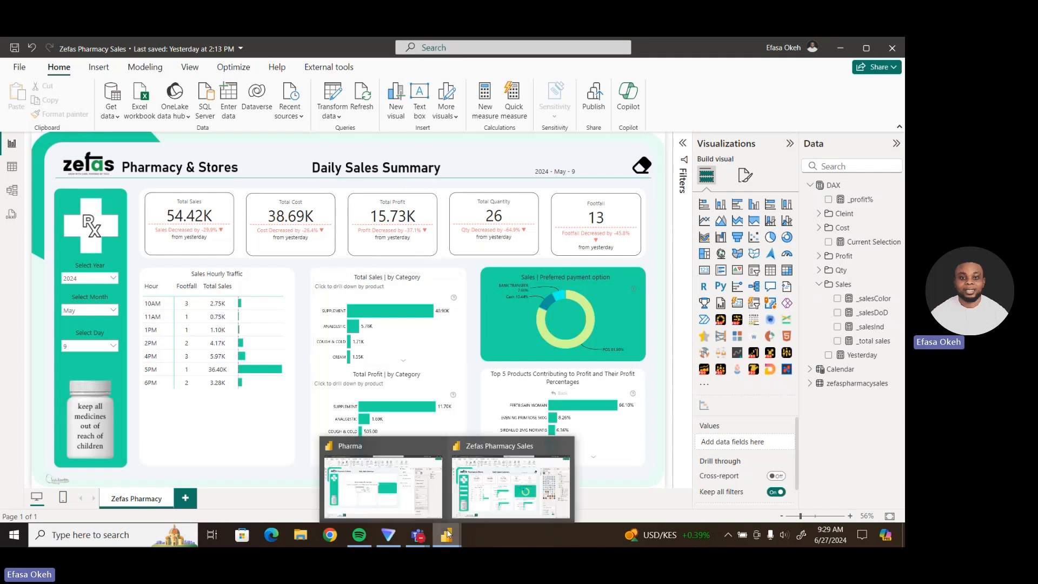
{"action": "left_click", "coordinate": [409, 489]}
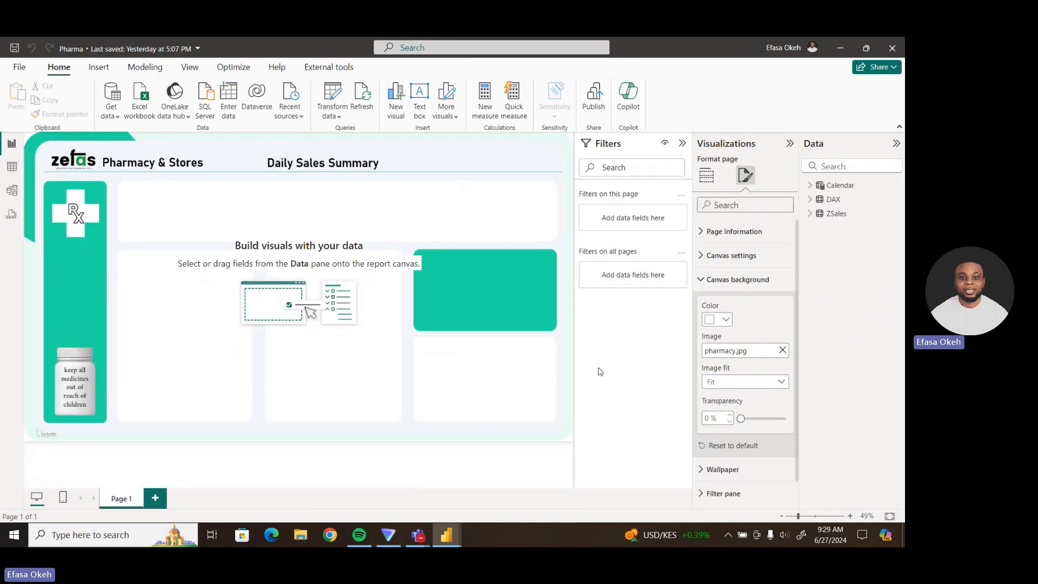
Create the measure _totalsales = SUM(ZSales[Total]) in the DAX table.
{"action": "left_click", "coordinate": [836, 200]}
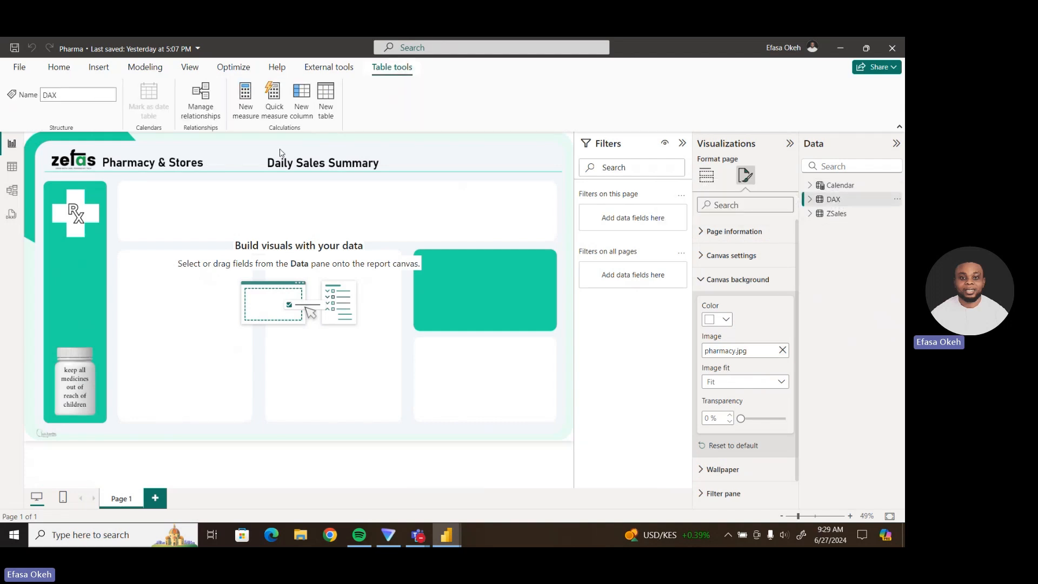
{"action": "left_click", "coordinate": [245, 96]}
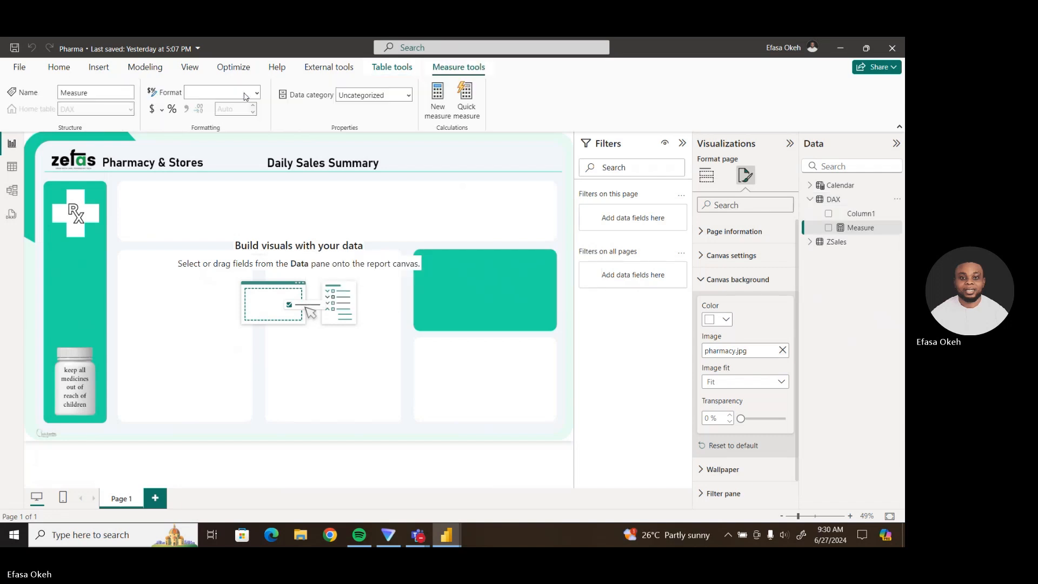
{"action": "type", "text": "_"}
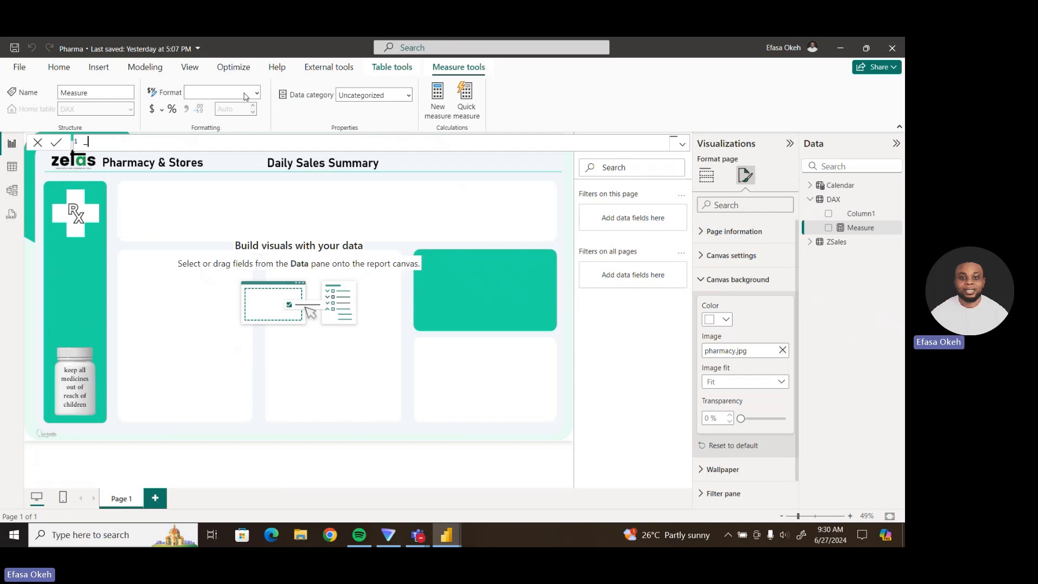
{"action": "type", "text": "total"}
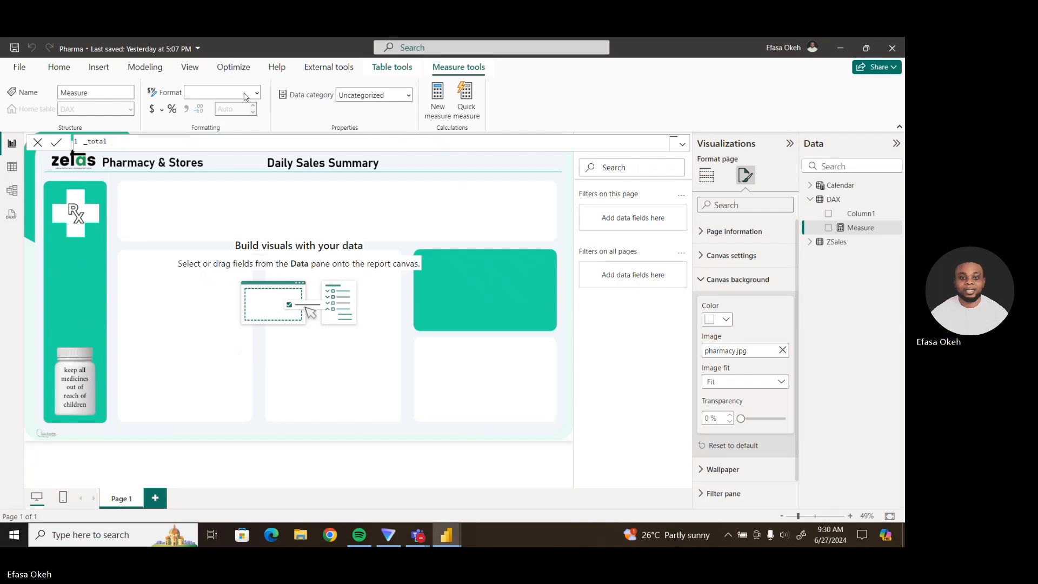
{"action": "type", "text": "sales = "}
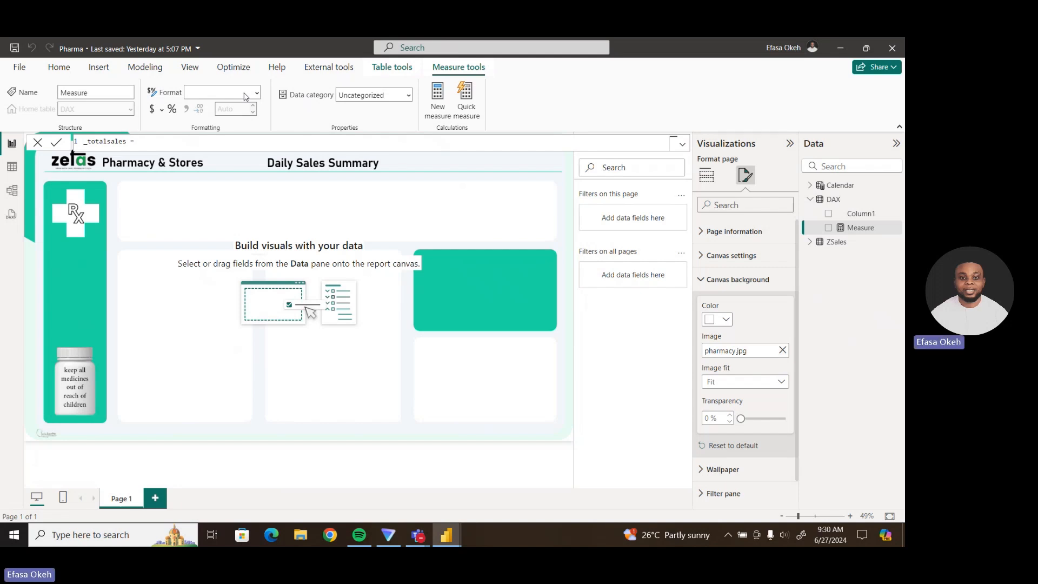
{"action": "type", "text": "sum"}
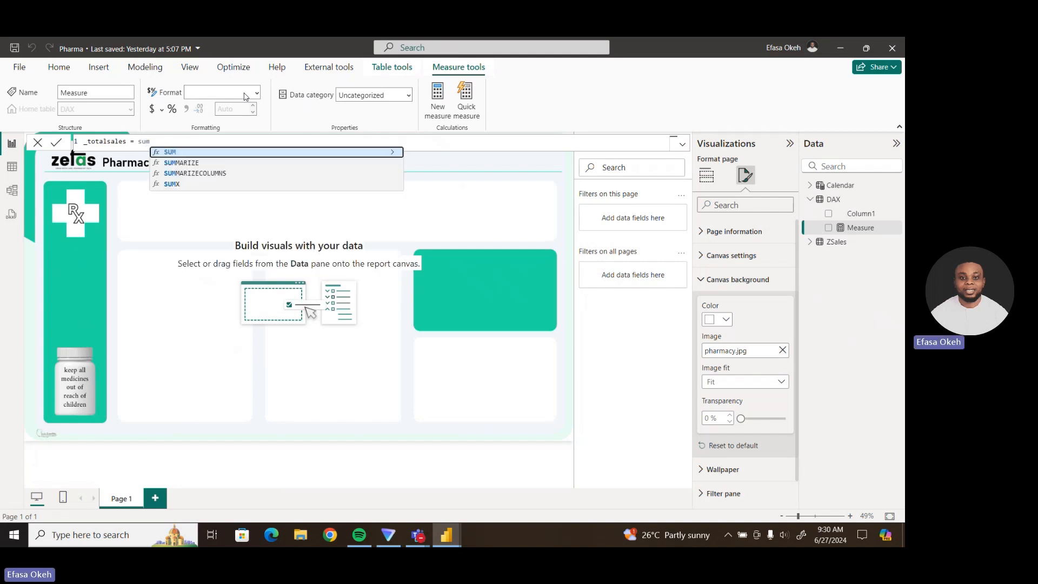
{"action": "left_click", "coordinate": [217, 155]}
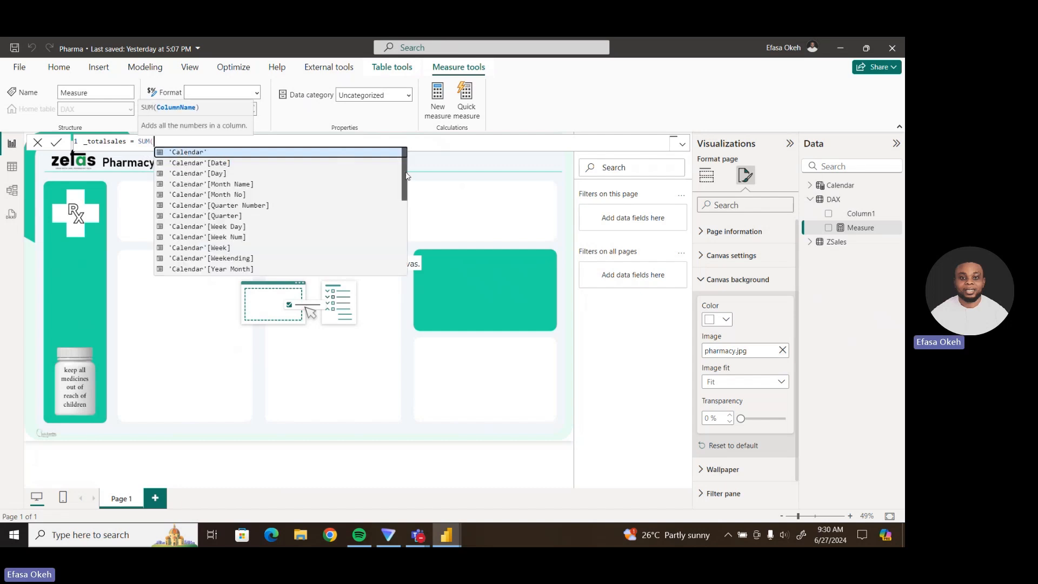
{"action": "left_click_drag", "start_coordinate": [405, 177], "coordinate": [412, 254]}
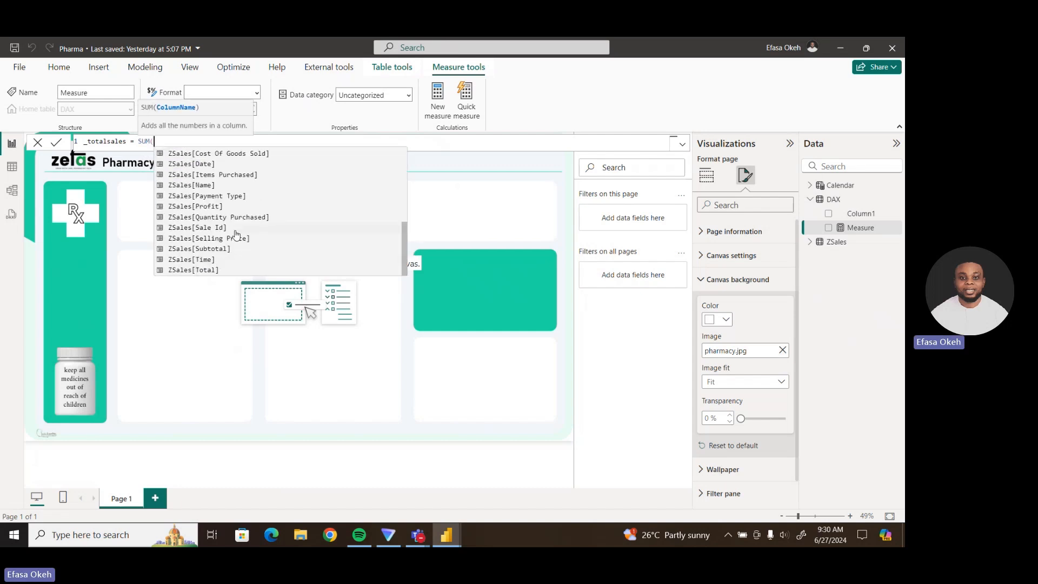
{"action": "left_click", "coordinate": [197, 270]}
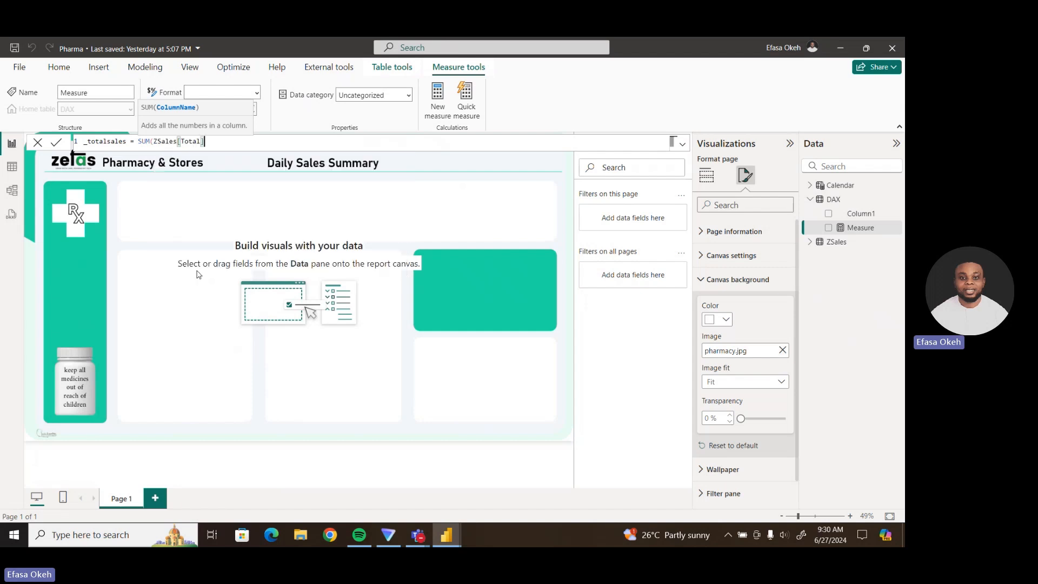
{"action": "type", "text": ")"}
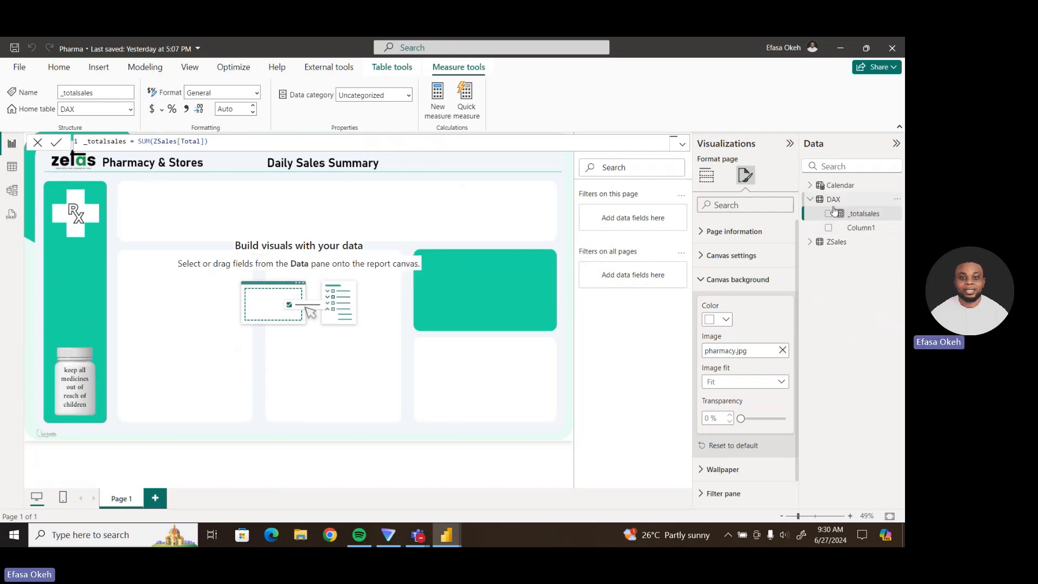
Delete the empty Column1 from the DAX table.
{"action": "right_click", "coordinate": [893, 233]}
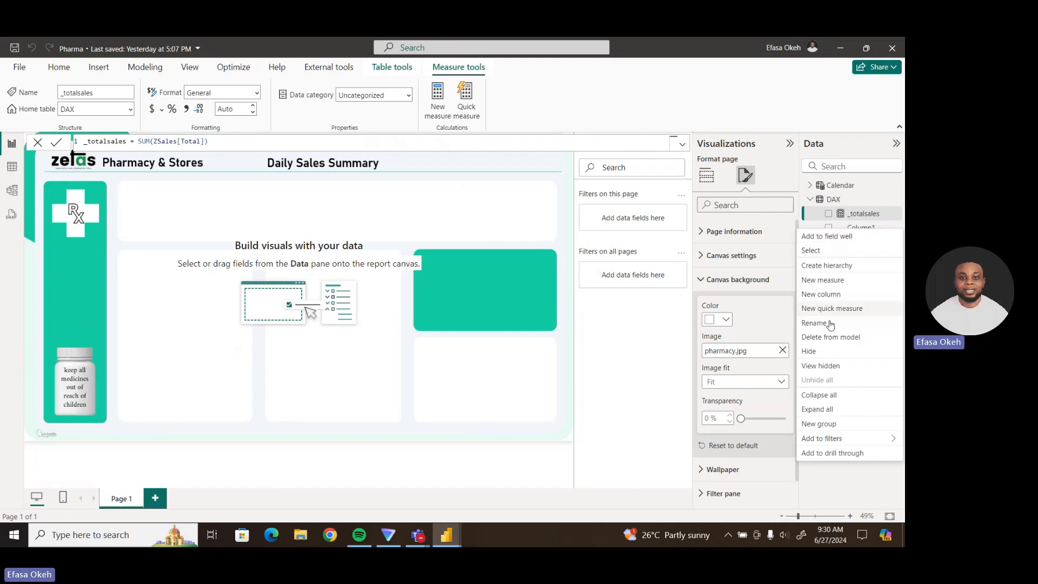
{"action": "left_click", "coordinate": [828, 338]}
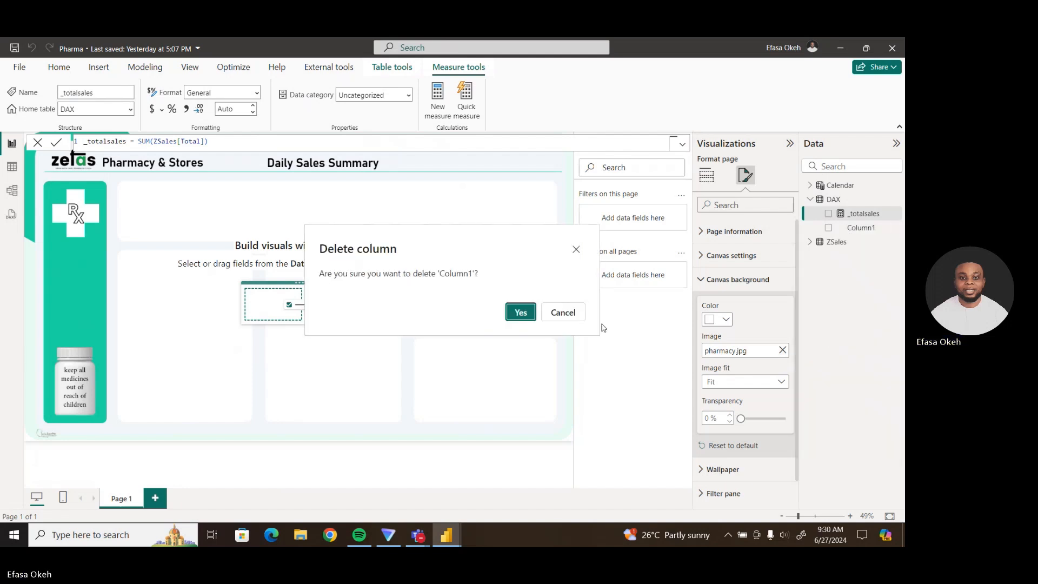
{"action": "left_click", "coordinate": [521, 318]}
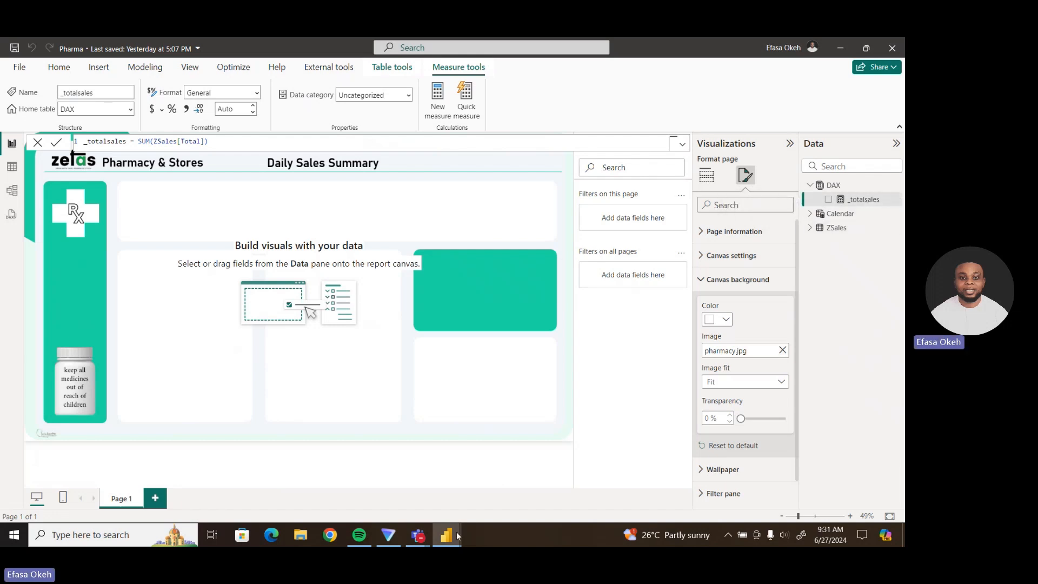
Switch to the Zefas Pharmacy Sales report and copy the full formula of the _salesDoD measure.
{"action": "mouse_move", "coordinate": [449, 535]}
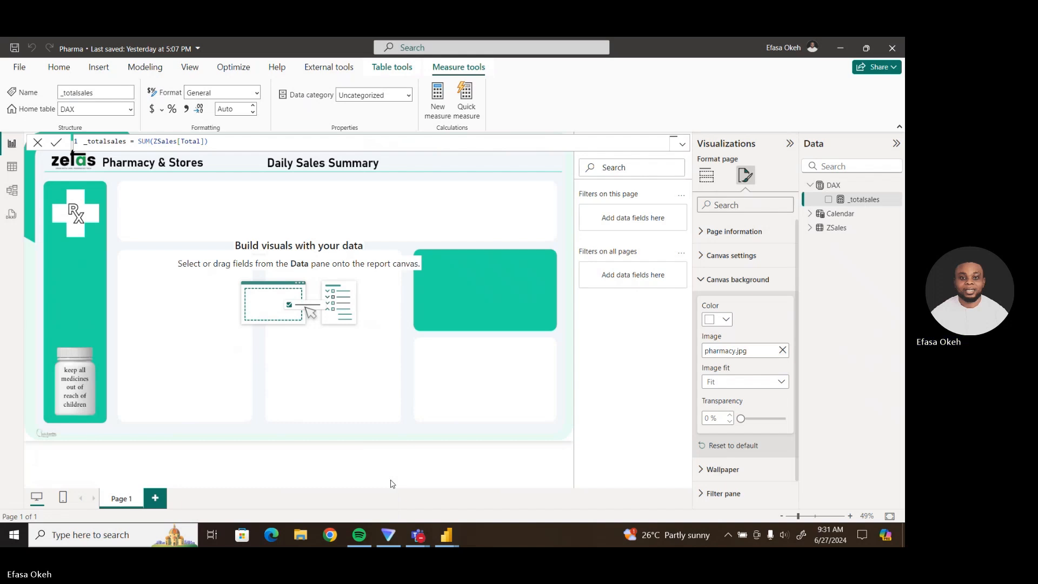
{"action": "key", "text": "alt+Tab"}
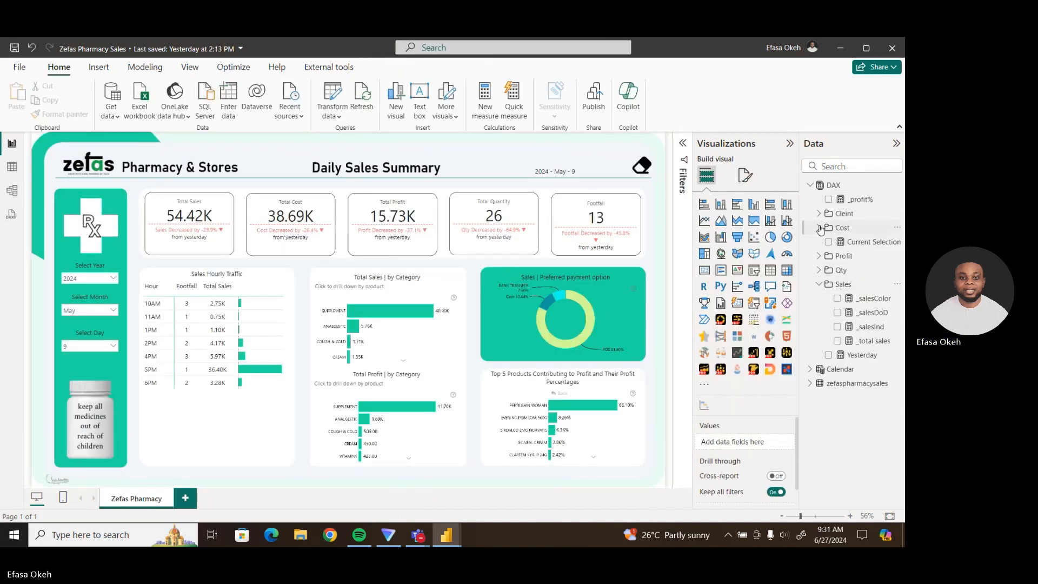
{"action": "left_click", "coordinate": [870, 313]}
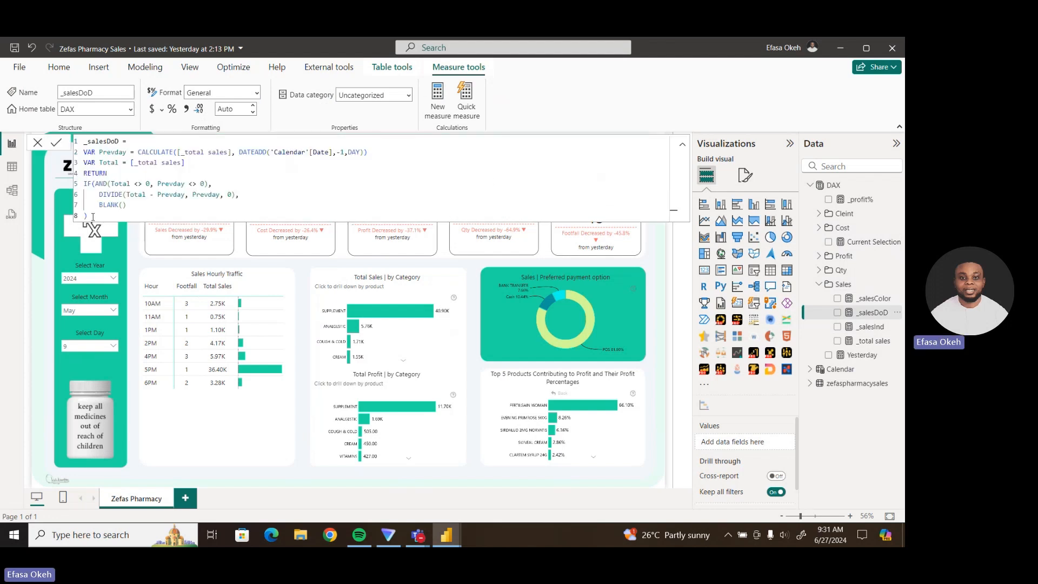
{"action": "left_click_drag", "start_coordinate": [93, 217], "coordinate": [62, 137]}
{"action": "key", "text": "ctrl+c"}
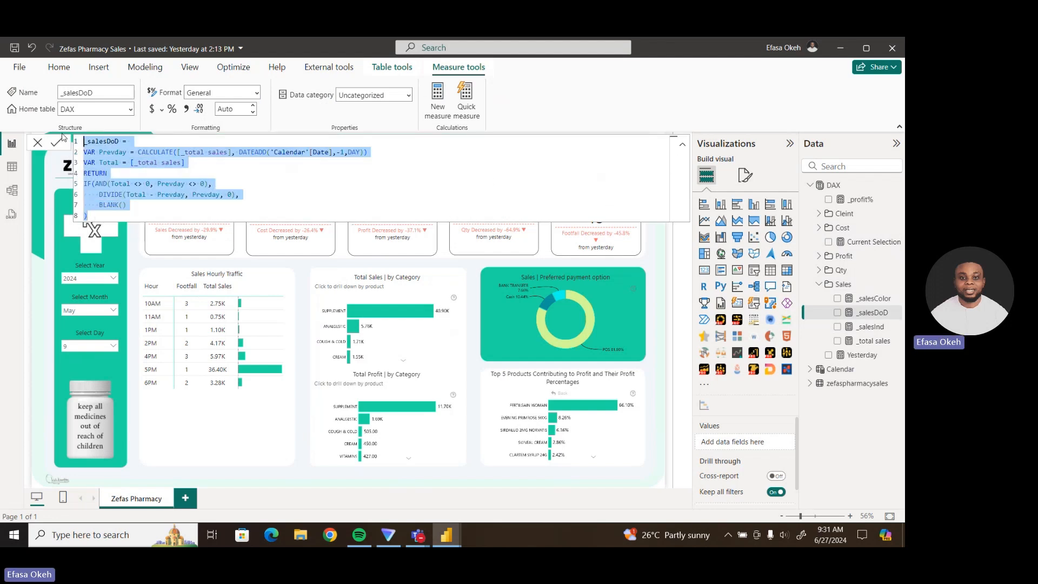
Switch to the Pharma report and paste the copied _salesDoD formula into a new measure in the DAX table.
{"action": "left_click", "coordinate": [446, 535]}
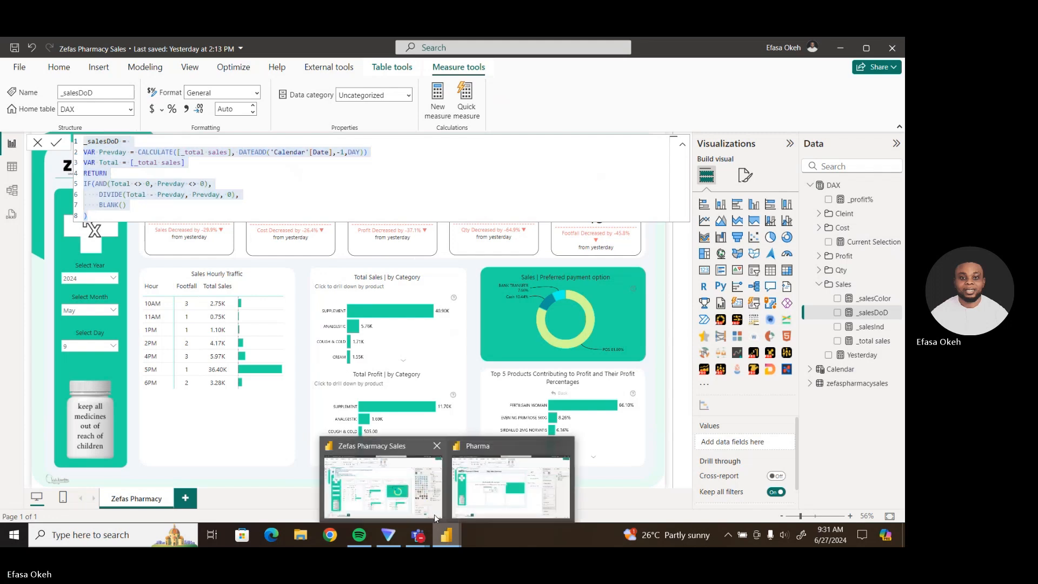
{"action": "left_click", "coordinate": [486, 498]}
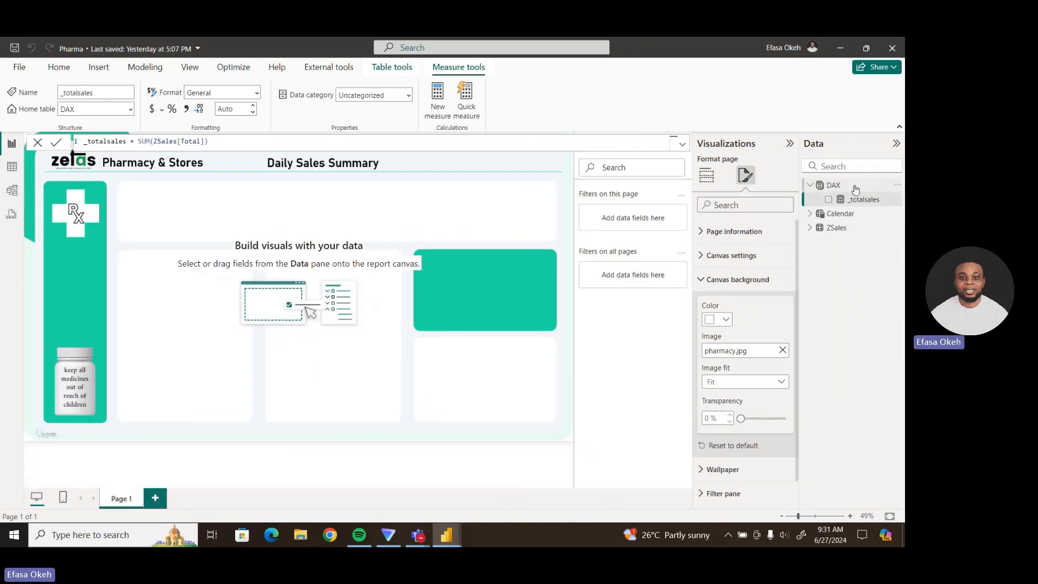
{"action": "left_click", "coordinate": [875, 188]}
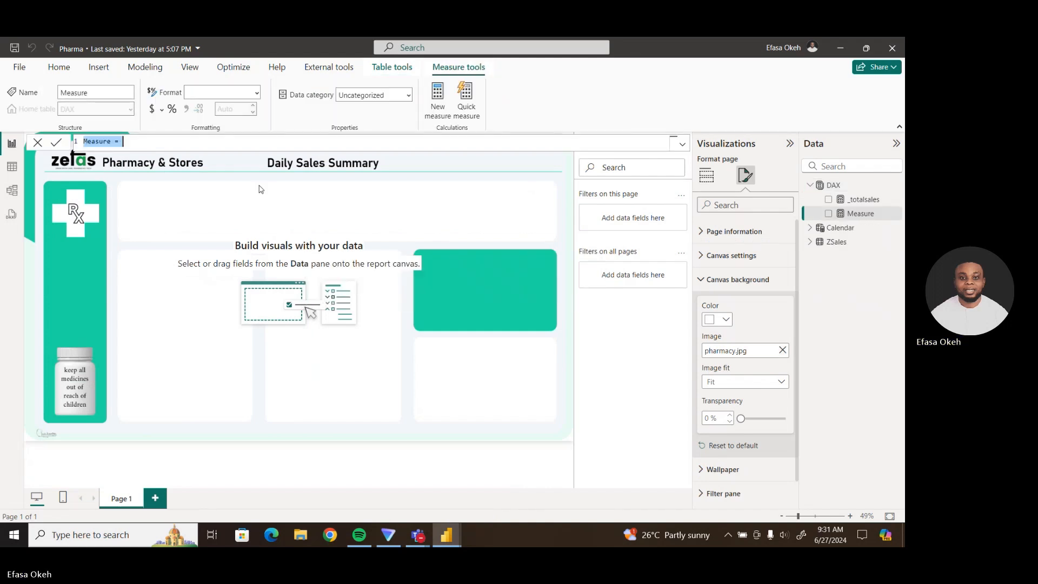
{"action": "key", "text": "ctrl+v"}
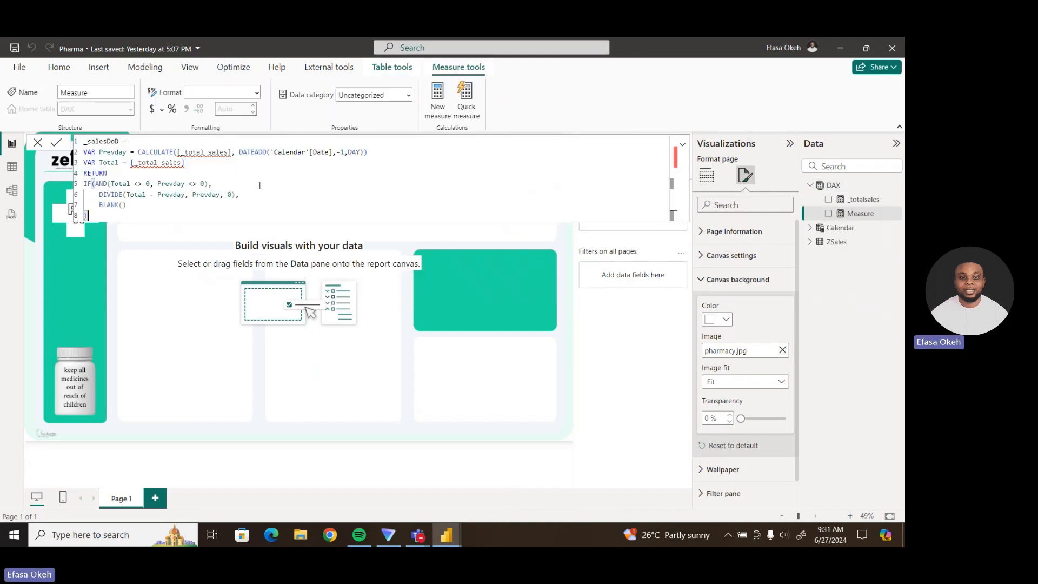
Replace the [_total sales] reference in the Prevday variable with the [_totalsales] measure.
{"action": "left_click", "coordinate": [231, 155]}
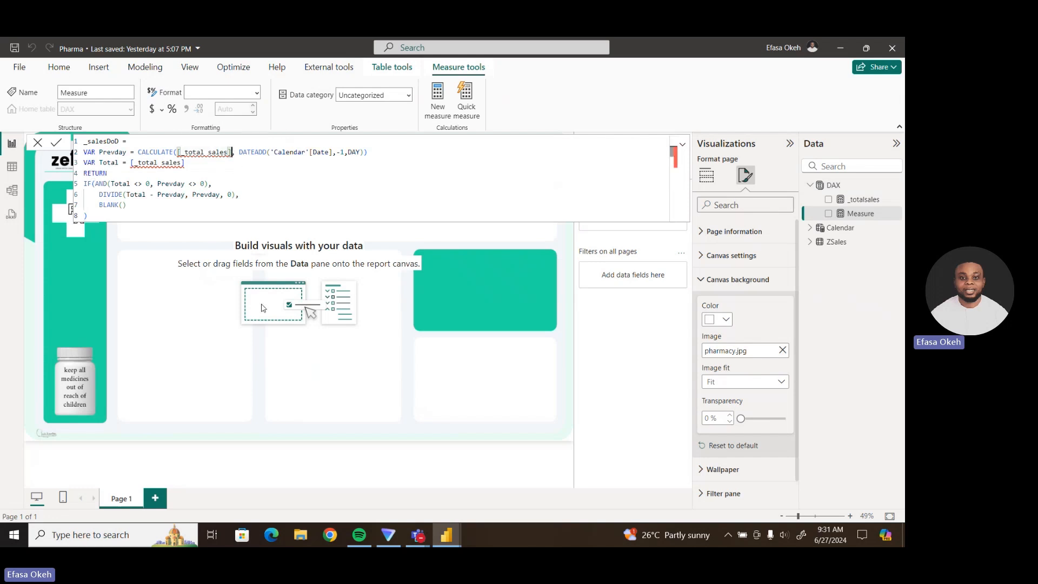
{"action": "key", "text": "BackSpace"}
{"action": "key", "text": "BackSpace"}
{"action": "key", "text": "BackSpace"}
{"action": "key", "text": "BackSpace"}
{"action": "key", "text": "BackSpace"}
{"action": "key", "text": "BackSpace"}
{"action": "key", "text": "BackSpace"}
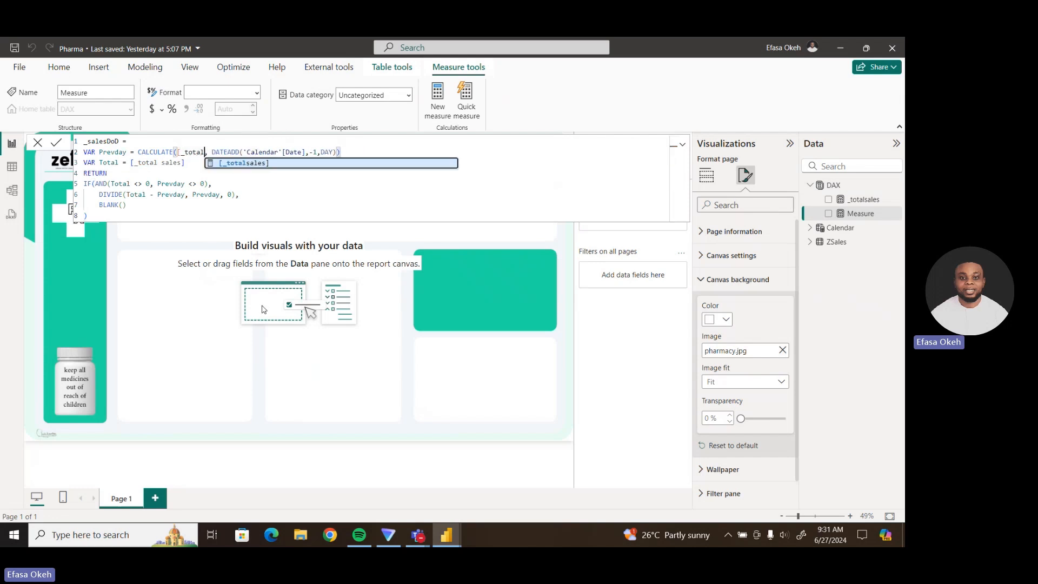
{"action": "left_click", "coordinate": [258, 164]}
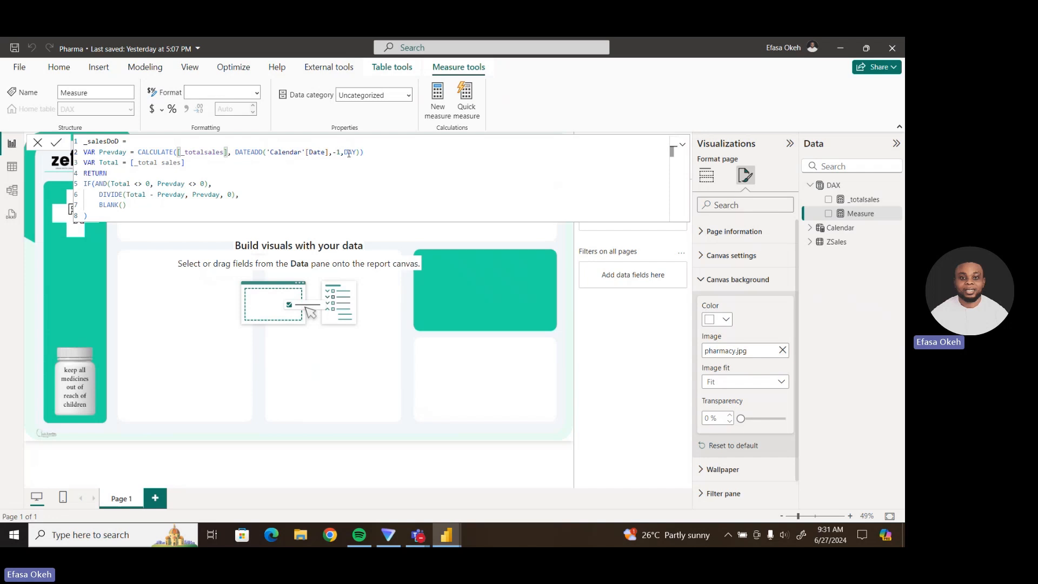
Point the Total variable at [_totalsales] and commit the _salesDoD measure.
{"action": "left_click", "coordinate": [186, 162]}
{"action": "key", "text": "BackSpace"}
{"action": "key", "text": "BackSpace"}
{"action": "key", "text": "BackSpace"}
{"action": "key", "text": "BackSpace"}
{"action": "key", "text": "BackSpace"}
{"action": "key", "text": "BackSpace"}
{"action": "key", "text": "BackSpace"}
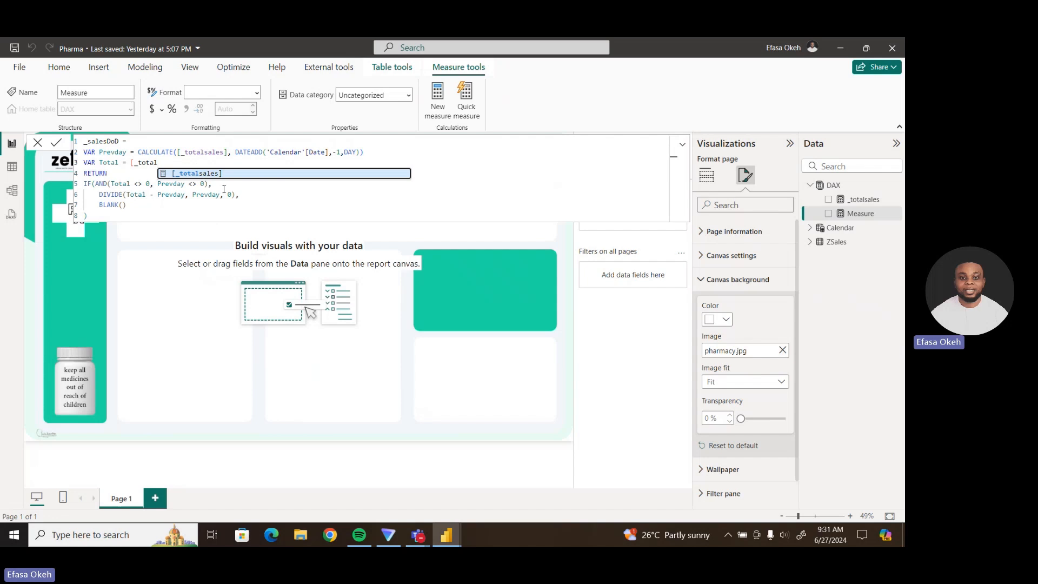
{"action": "left_click", "coordinate": [212, 173]}
{"action": "key", "text": "Down"}
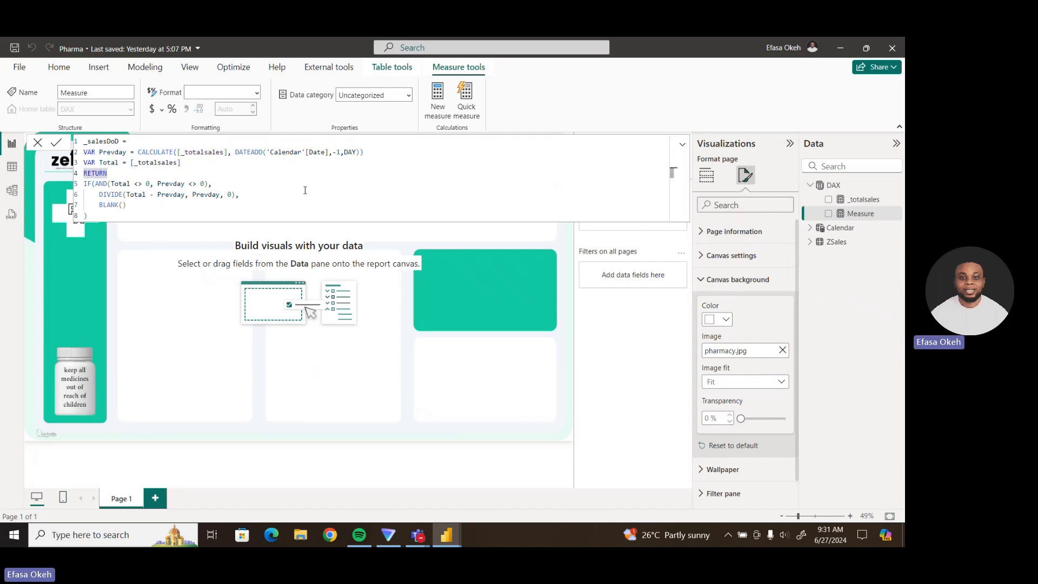
{"action": "left_click", "coordinate": [185, 216]}
{"action": "key", "text": "Return"}
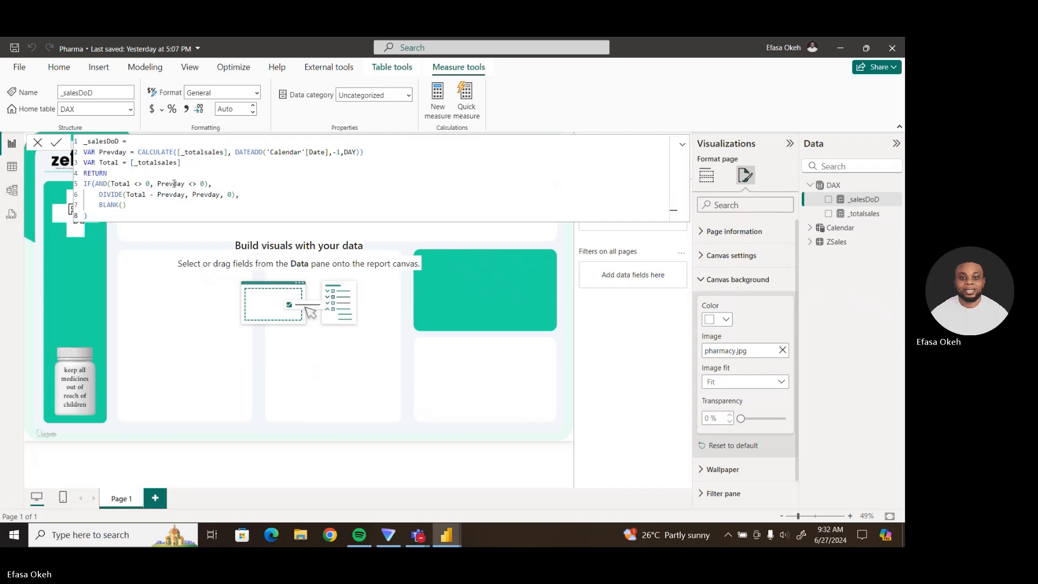
{"action": "left_click", "coordinate": [137, 264]}
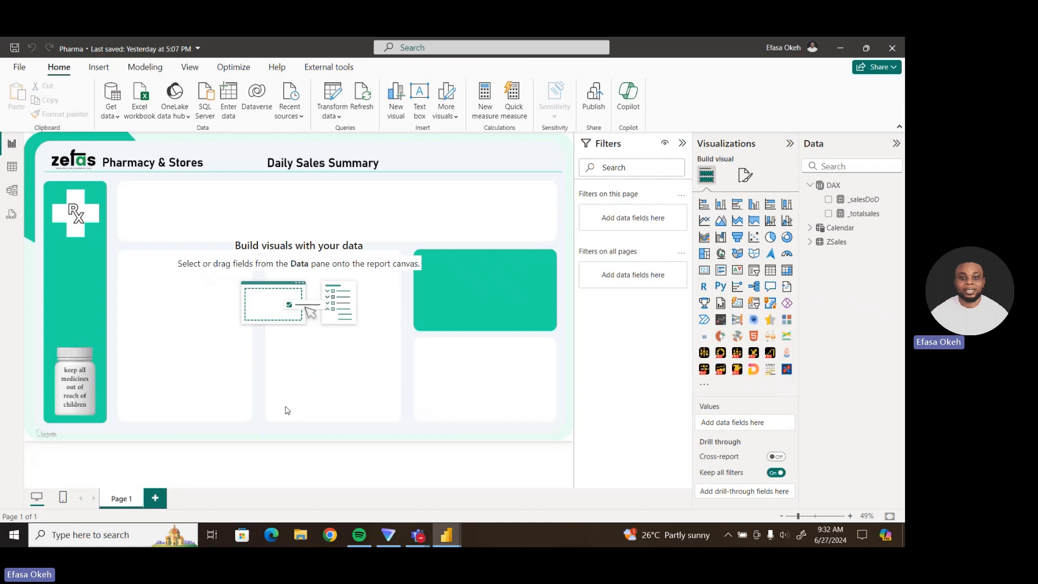
Switch to the Zefas Pharmacy Sales report and copy the full formula of the _salesInd measure.
{"action": "mouse_move", "coordinate": [453, 538]}
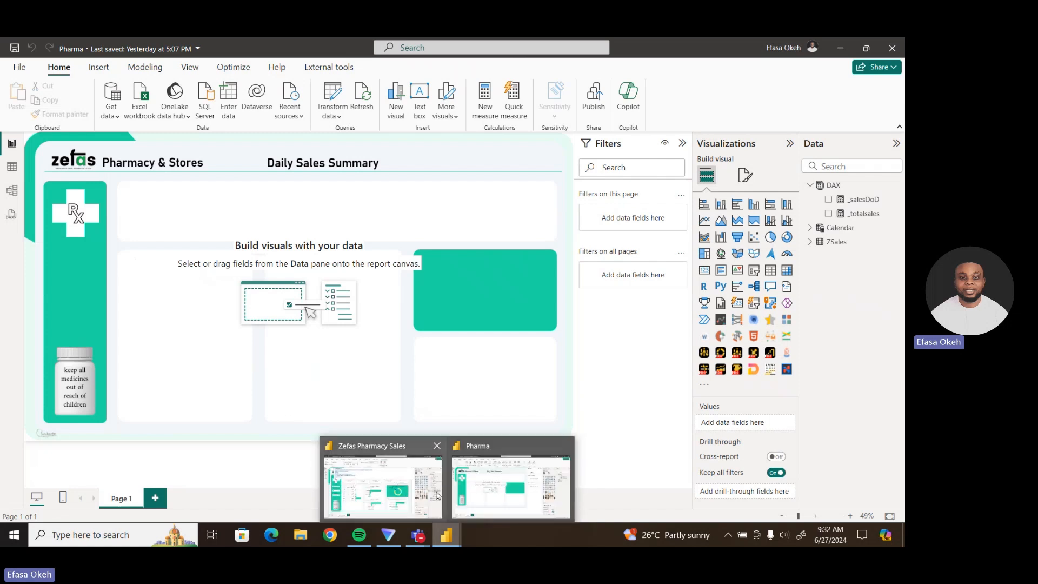
{"action": "left_click", "coordinate": [397, 492]}
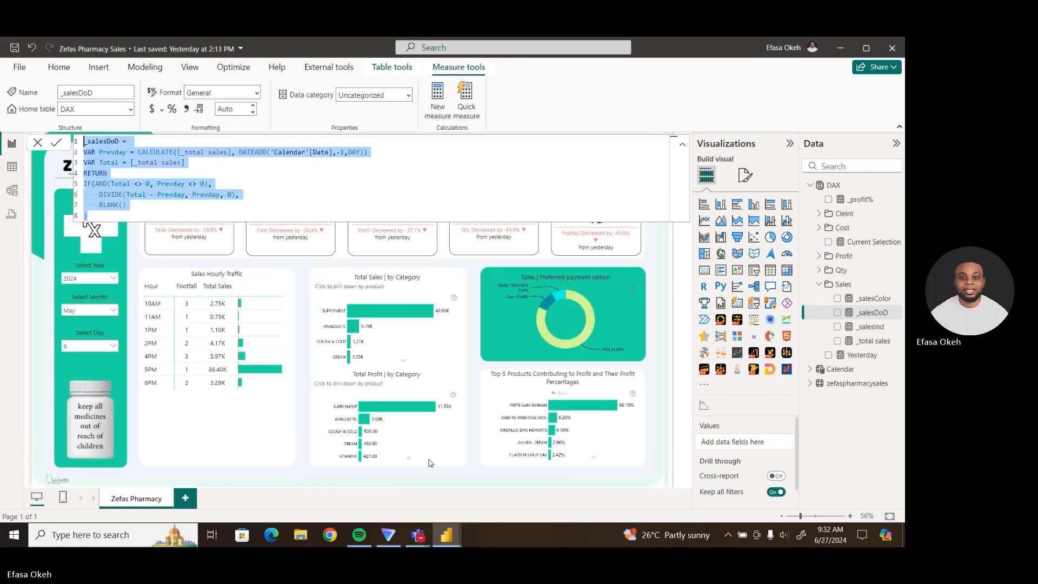
{"action": "left_click", "coordinate": [871, 327]}
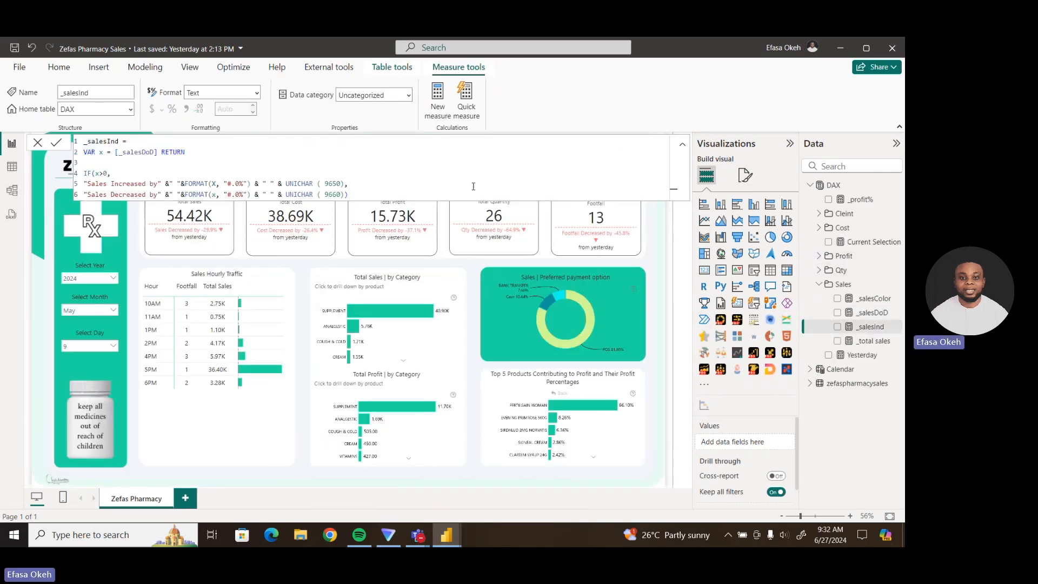
{"action": "left_click_drag", "start_coordinate": [360, 196], "coordinate": [80, 145]}
{"action": "key", "text": "ctrl+c"}
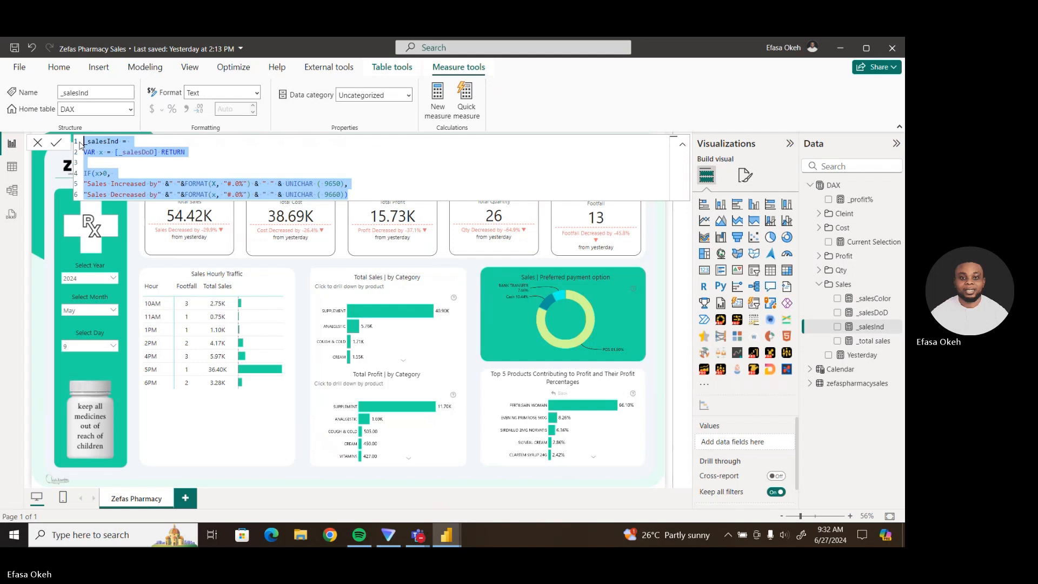
{"action": "left_click", "coordinate": [383, 184]}
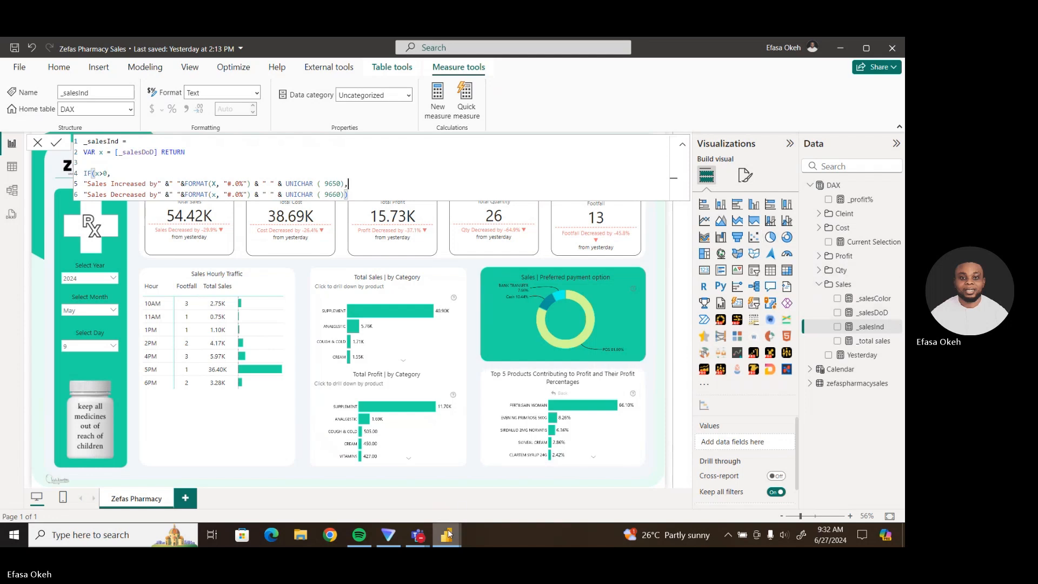
Return to the Pharma report and paste the _salesInd formula into a new measure in the DAX table.
{"action": "mouse_move", "coordinate": [448, 530]}
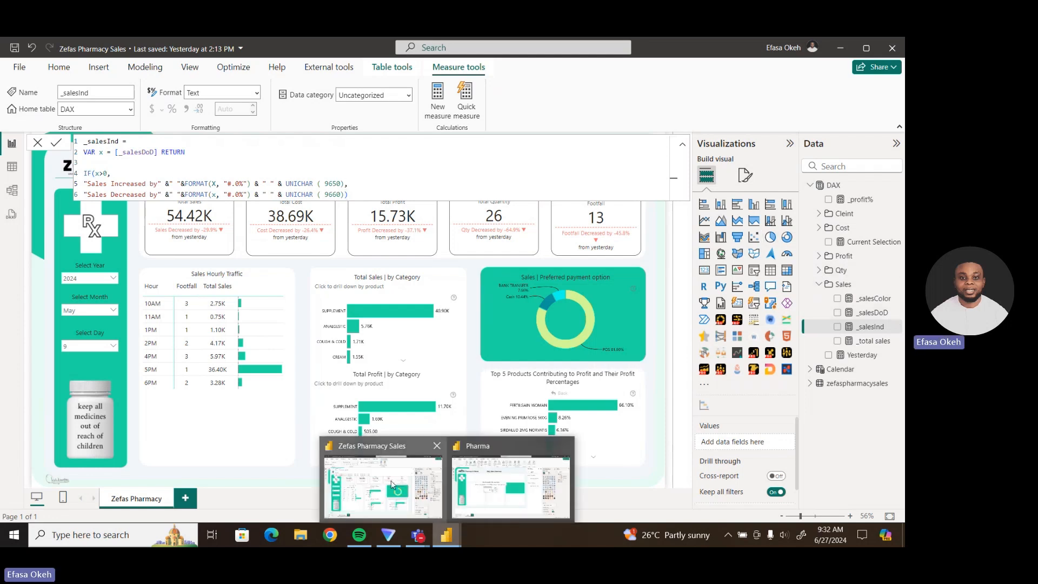
{"action": "left_click", "coordinate": [491, 491]}
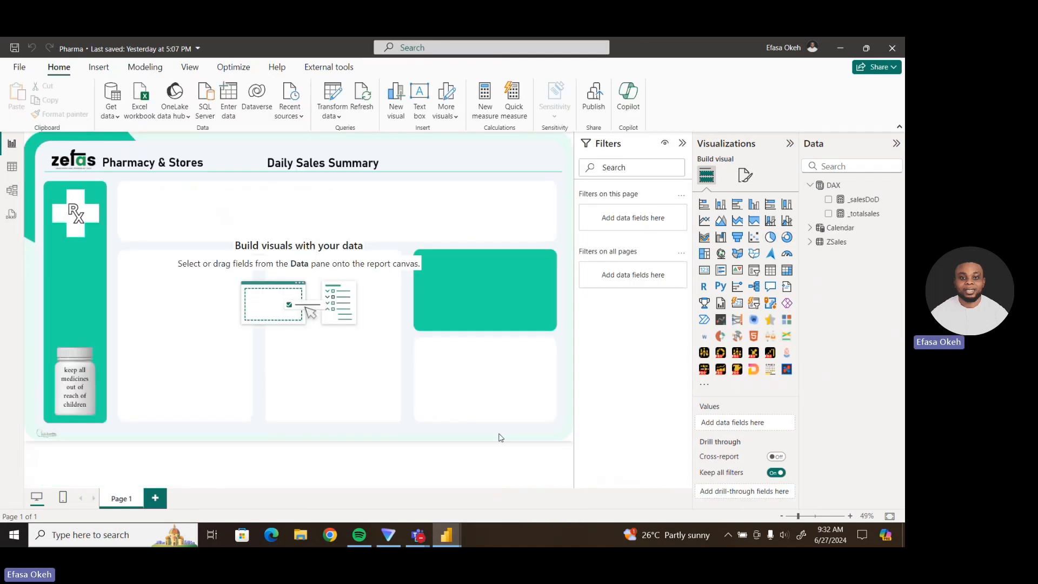
{"action": "left_click", "coordinate": [856, 188]}
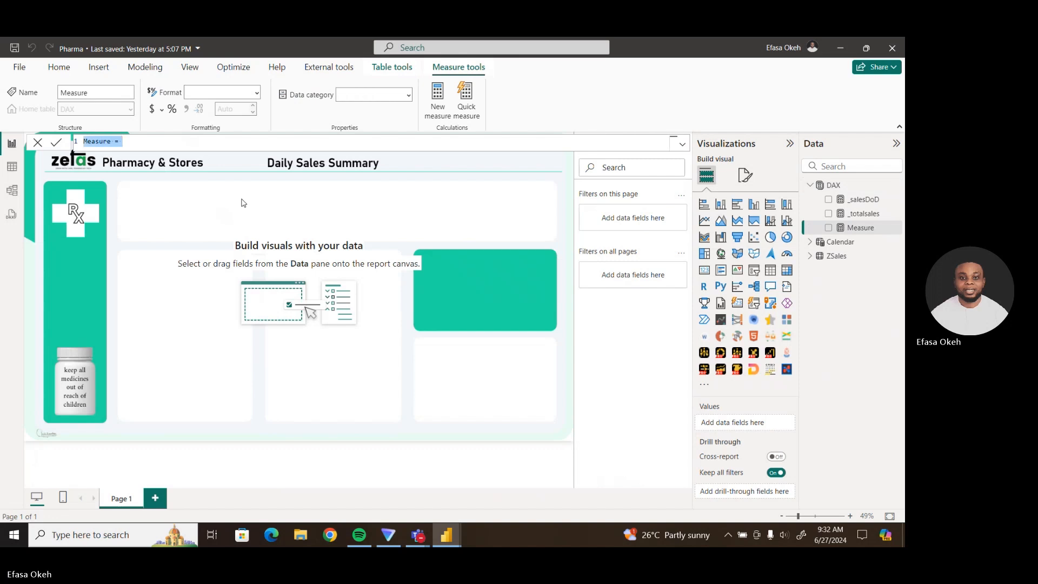
{"action": "key", "text": "ctrl+v"}
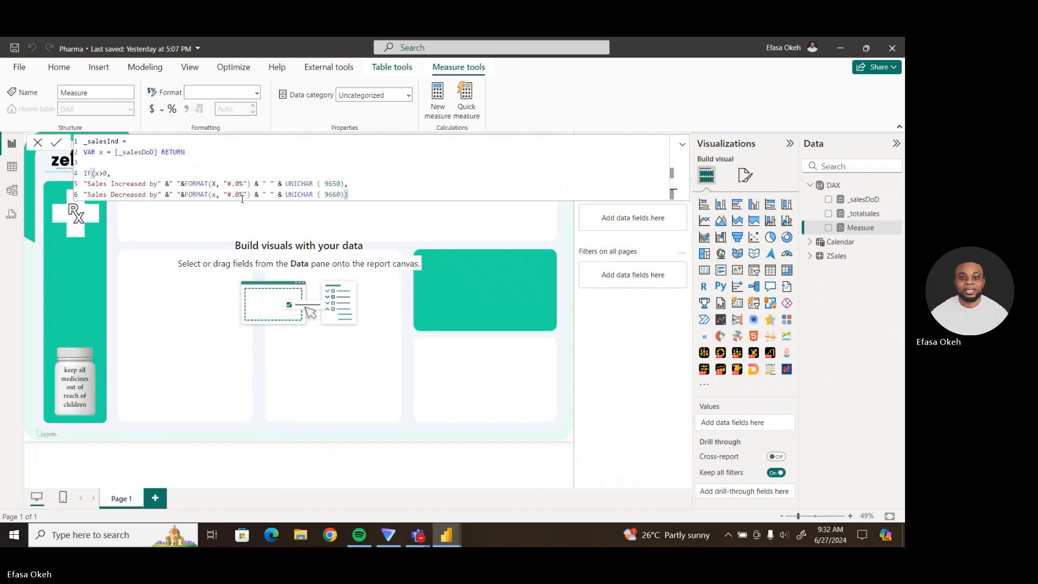
Put RETURN on its own line in the _salesInd formula, remove the blank line before IF, and commit the measure.
{"action": "double_click", "coordinate": [172, 152]}
{"action": "key", "text": "Left"}
{"action": "key", "text": "Return"}
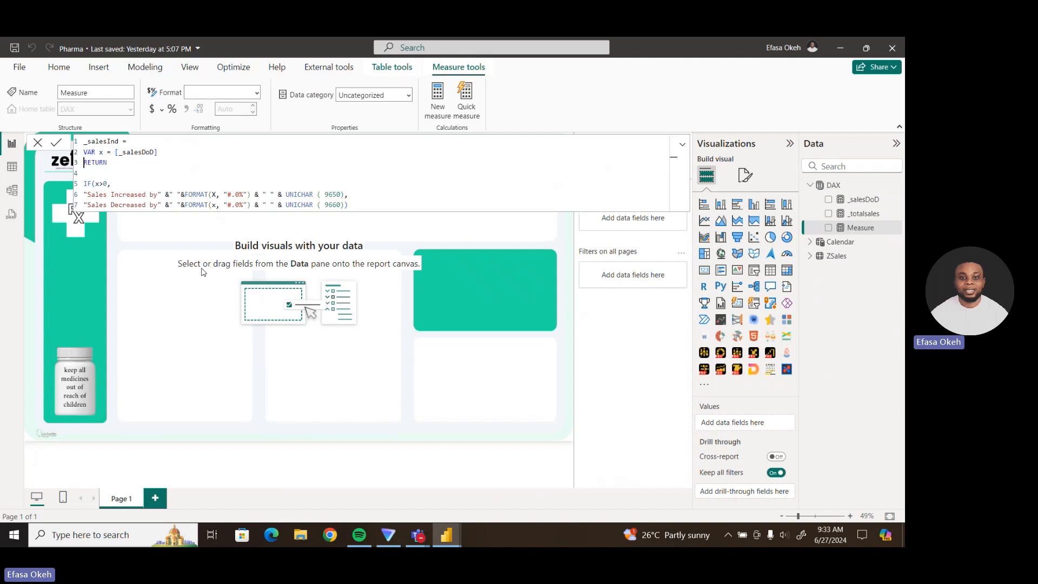
{"action": "left_click", "coordinate": [96, 173]}
{"action": "key", "text": "BackSpace"}
{"action": "left_click", "coordinate": [223, 153]}
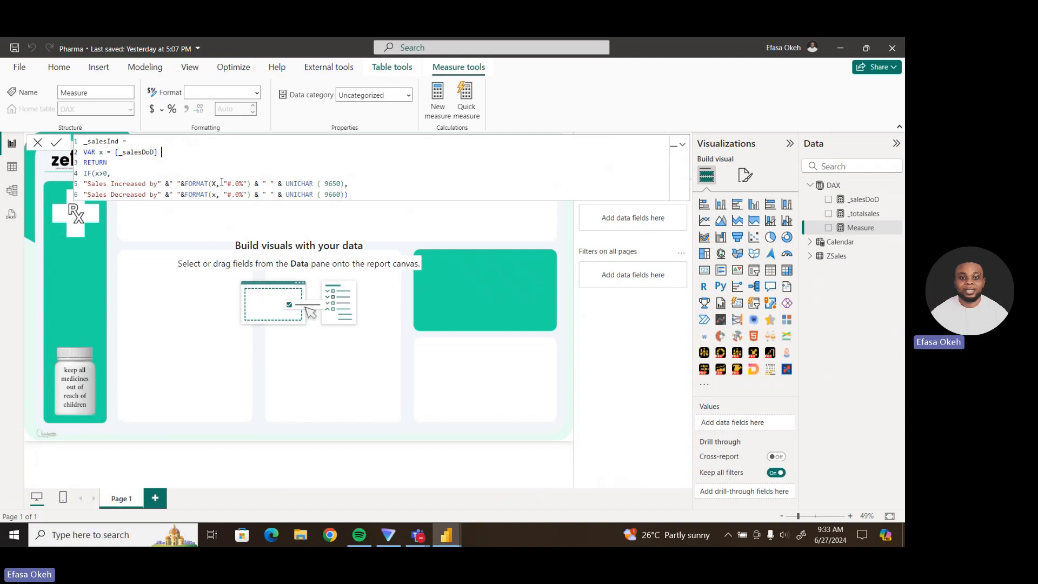
{"action": "left_click_drag", "start_coordinate": [220, 182], "coordinate": [349, 185]}
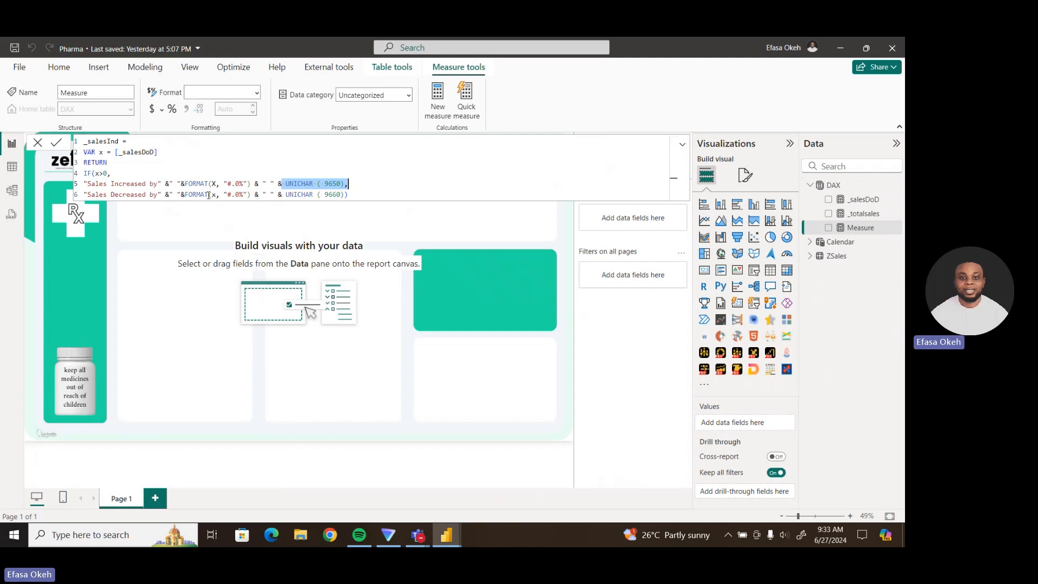
{"action": "left_click_drag", "start_coordinate": [283, 194], "coordinate": [346, 183]}
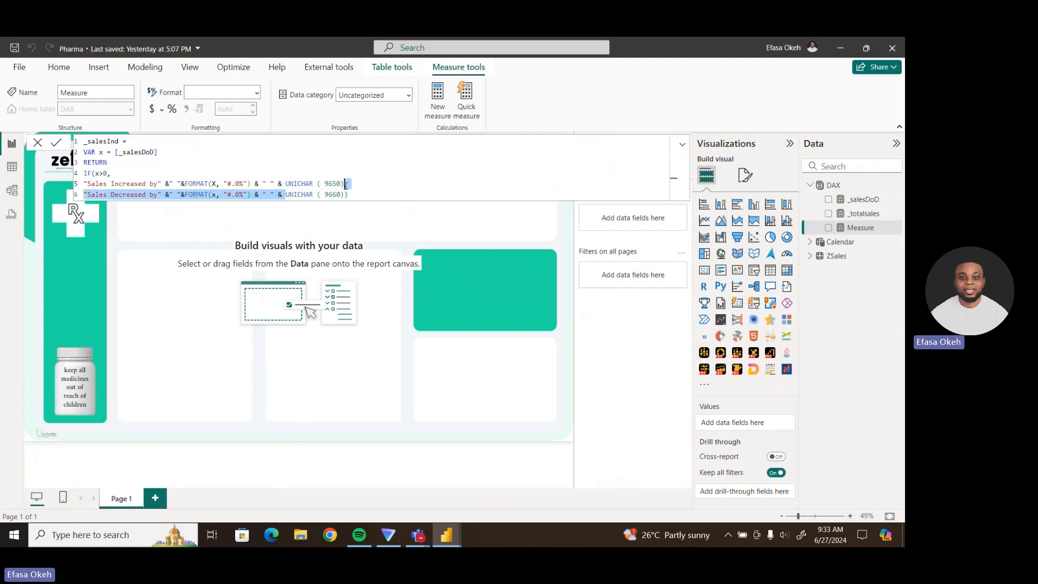
{"action": "left_click", "coordinate": [265, 161]}
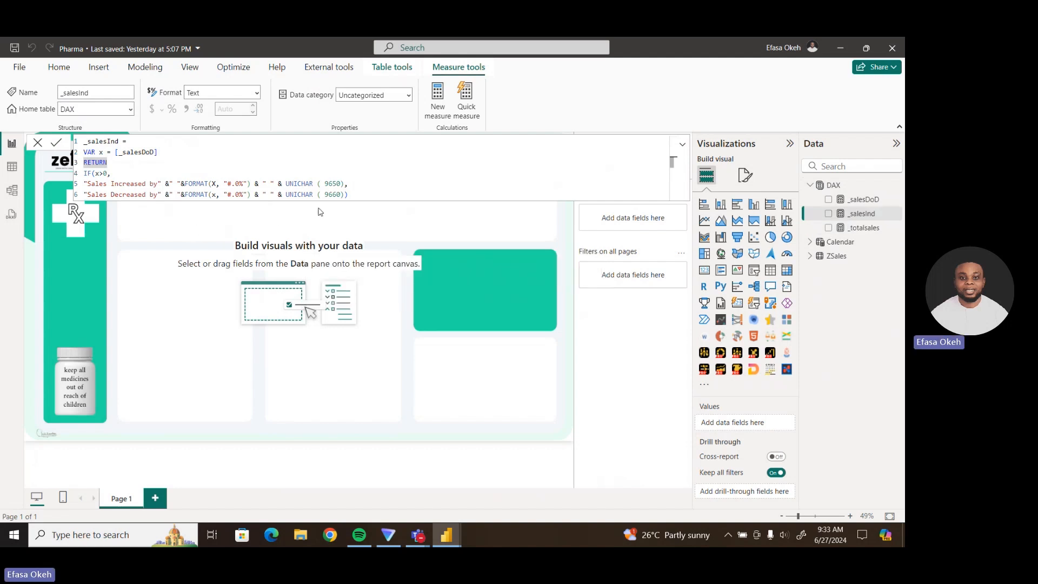
{"action": "left_click", "coordinate": [352, 221]}
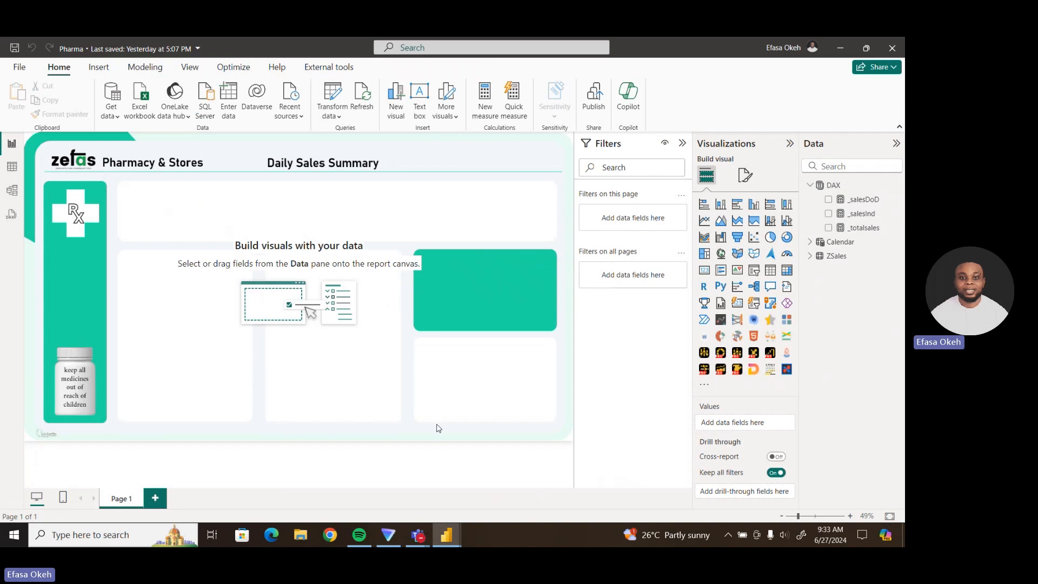
Switch to the Zefas Pharmacy Sales report and copy the full formula of the _salesColor measure.
{"action": "mouse_move", "coordinate": [446, 535]}
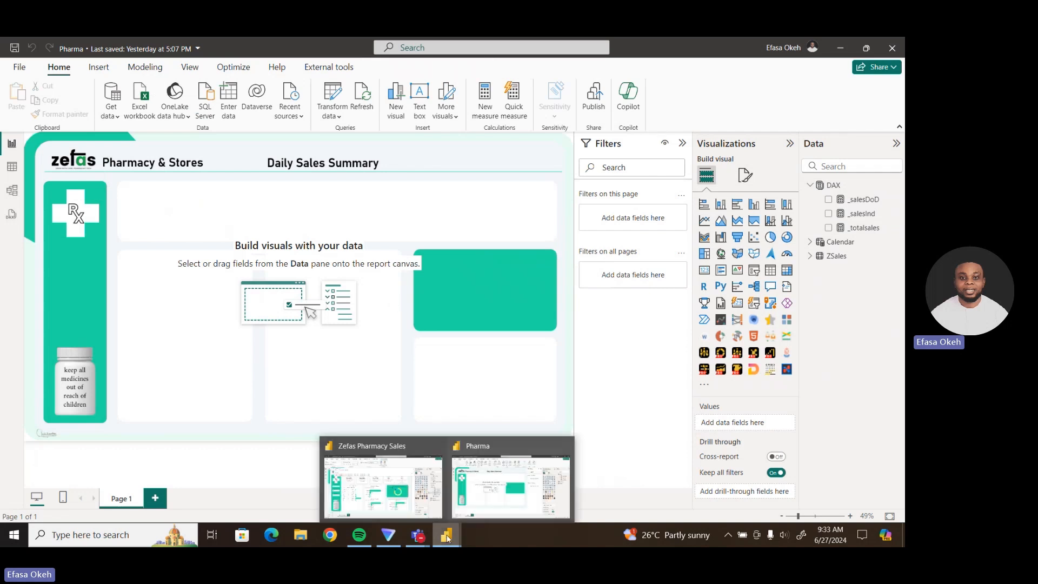
{"action": "left_click", "coordinate": [400, 484]}
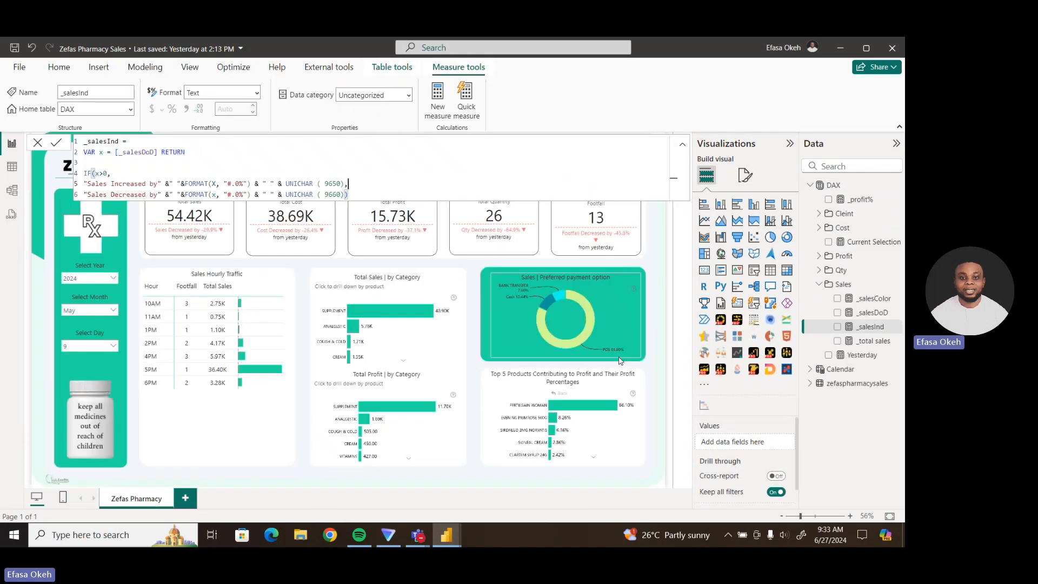
{"action": "left_click", "coordinate": [874, 341]}
{"action": "left_click", "coordinate": [872, 299]}
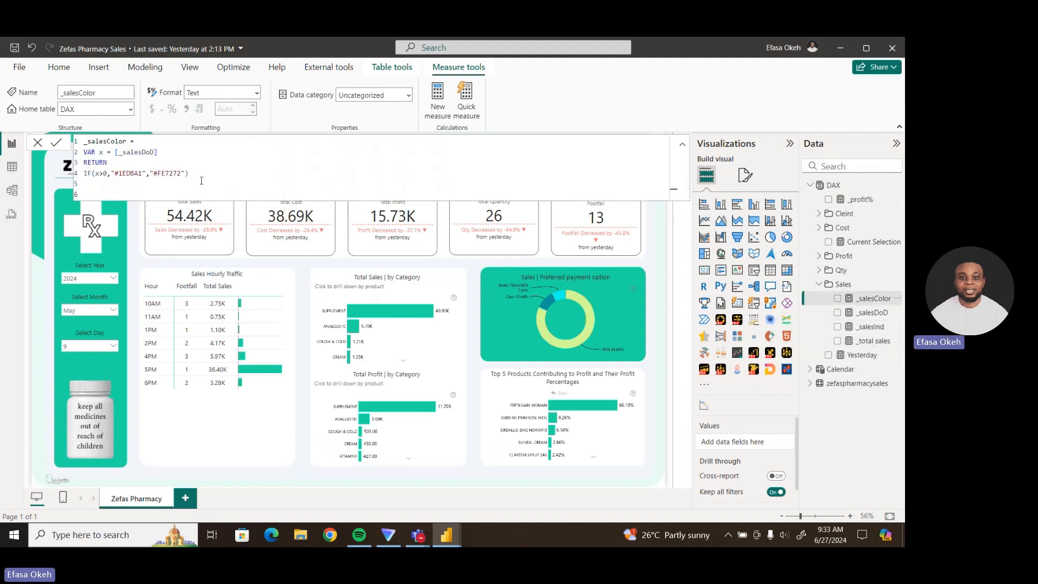
{"action": "left_click_drag", "start_coordinate": [197, 180], "coordinate": [71, 143]}
{"action": "key", "text": "ctrl+c"}
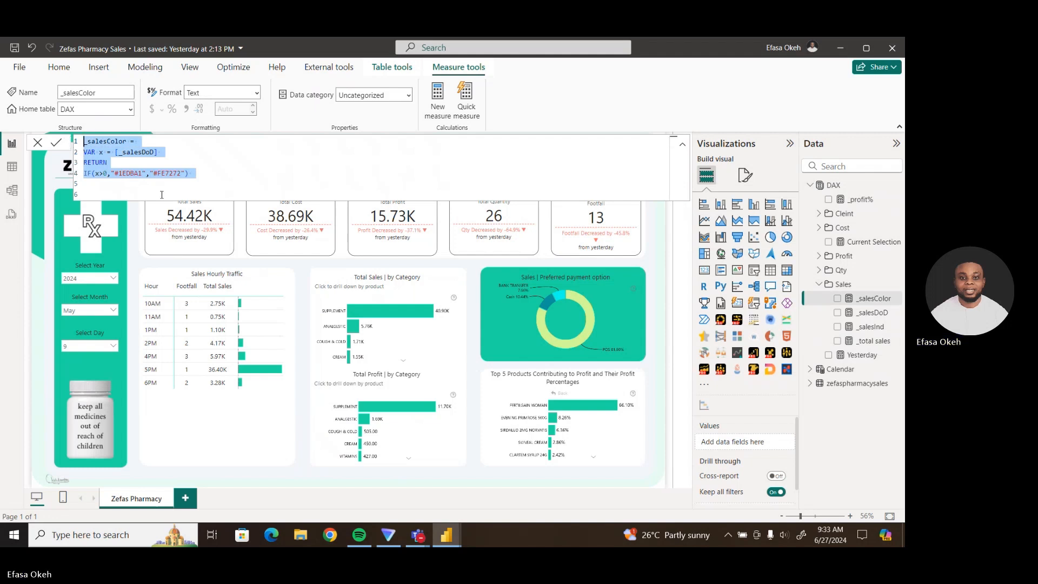
In the Pharma report's DAX table, create the _salesColor measure from the copied formula, using #1EDBA1 for positive [_salesDoD] and #FE7272 otherwise.
{"action": "left_click", "coordinate": [447, 536]}
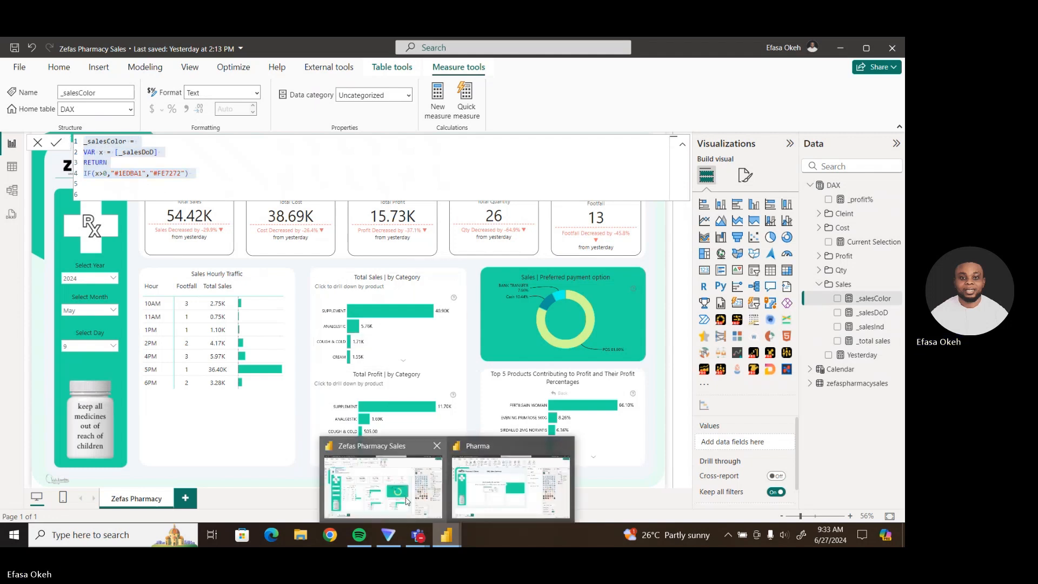
{"action": "left_click", "coordinate": [483, 507]}
{"action": "left_click", "coordinate": [871, 188]}
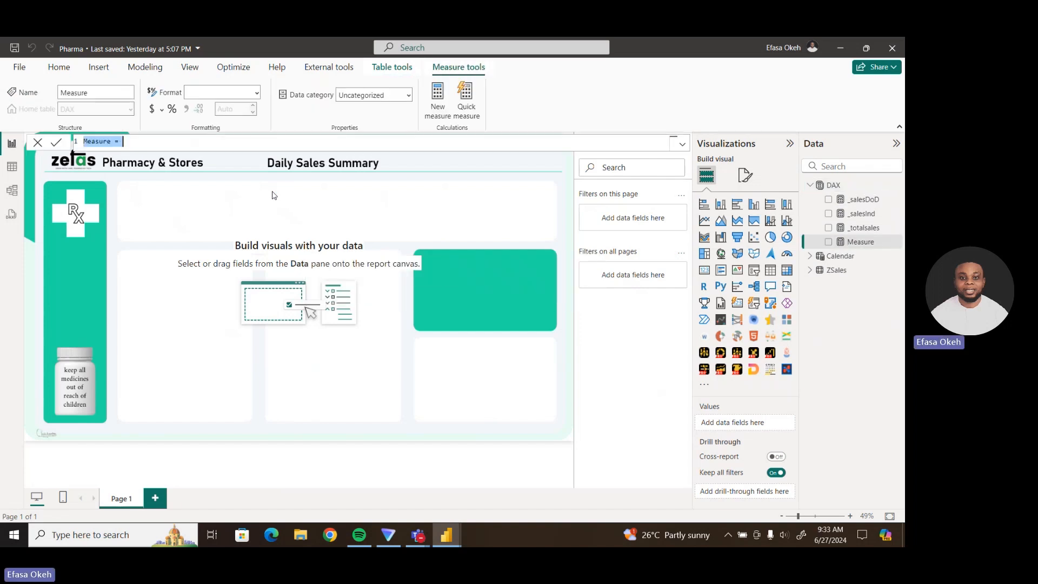
{"action": "key", "text": "ctrl+v"}
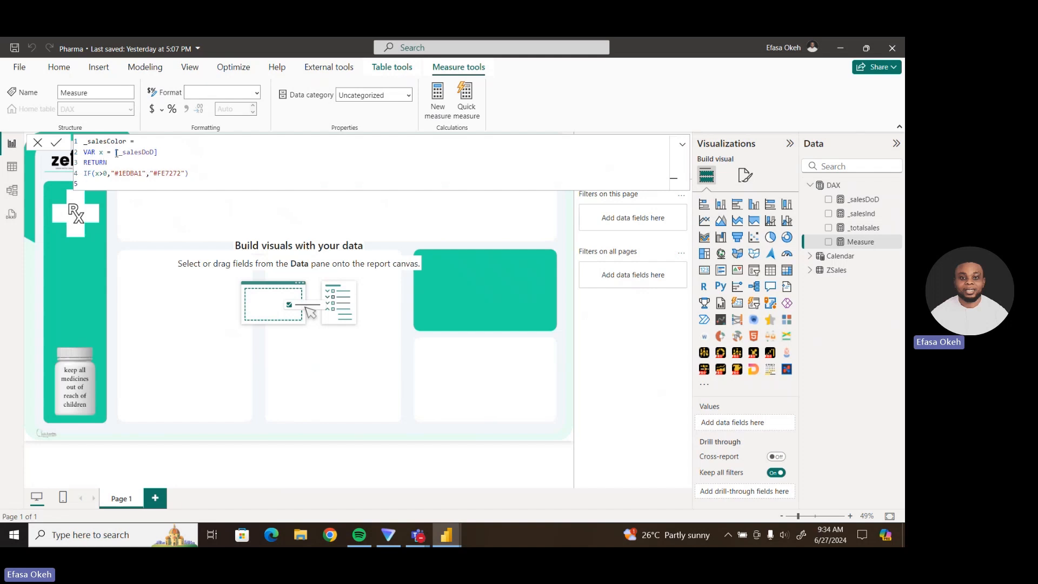
{"action": "left_click_drag", "start_coordinate": [116, 153], "coordinate": [167, 152]}
{"action": "left_click_drag", "start_coordinate": [111, 173], "coordinate": [173, 173]}
{"action": "left_click", "coordinate": [192, 173]}
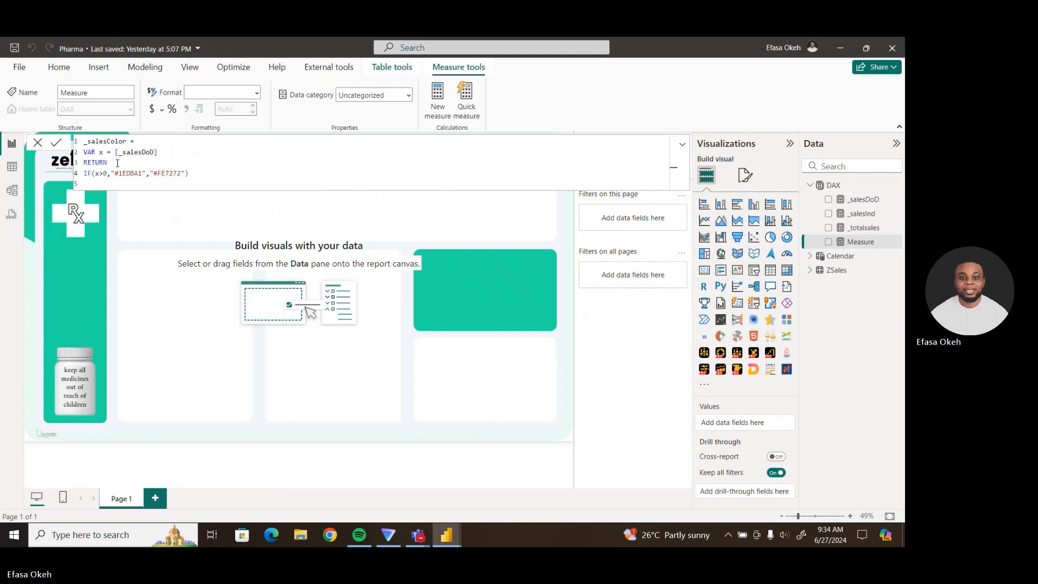
{"action": "left_click", "coordinate": [55, 143]}
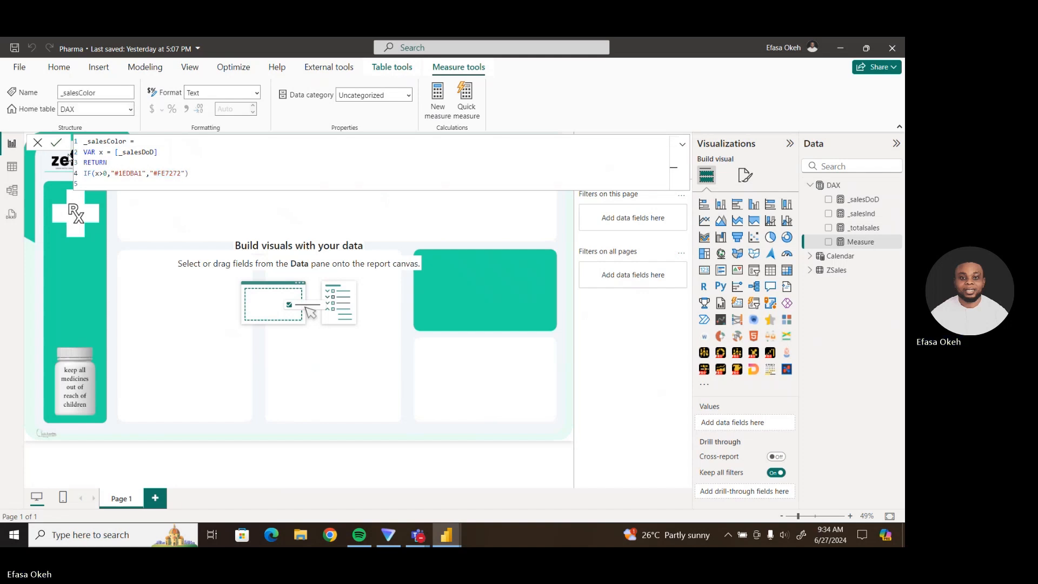
Commit the _salesColor measure and assign it to a display folder named Sales in the model view.
{"action": "left_click", "coordinate": [146, 216]}
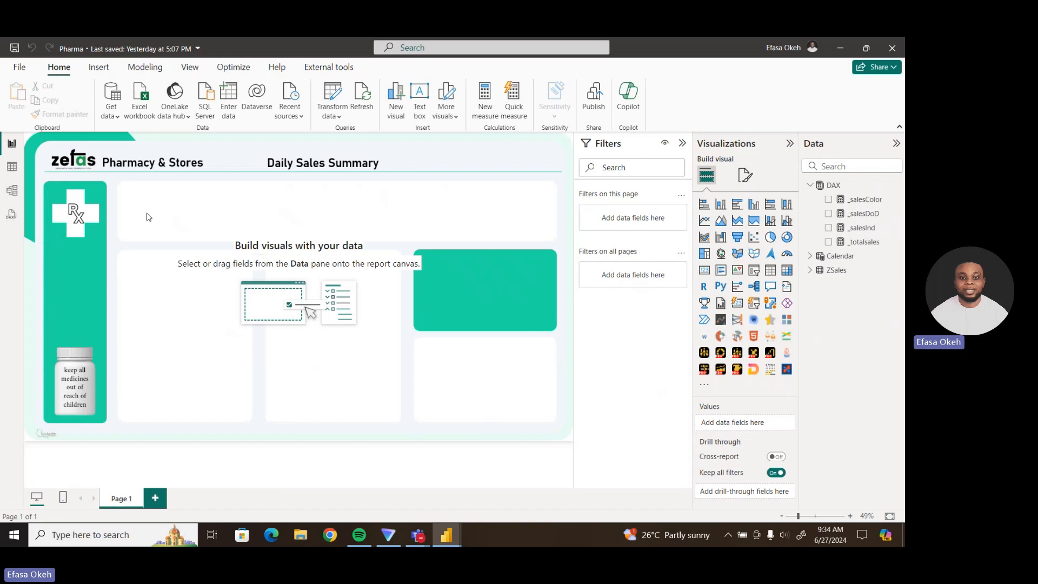
{"action": "left_click", "coordinate": [12, 193]}
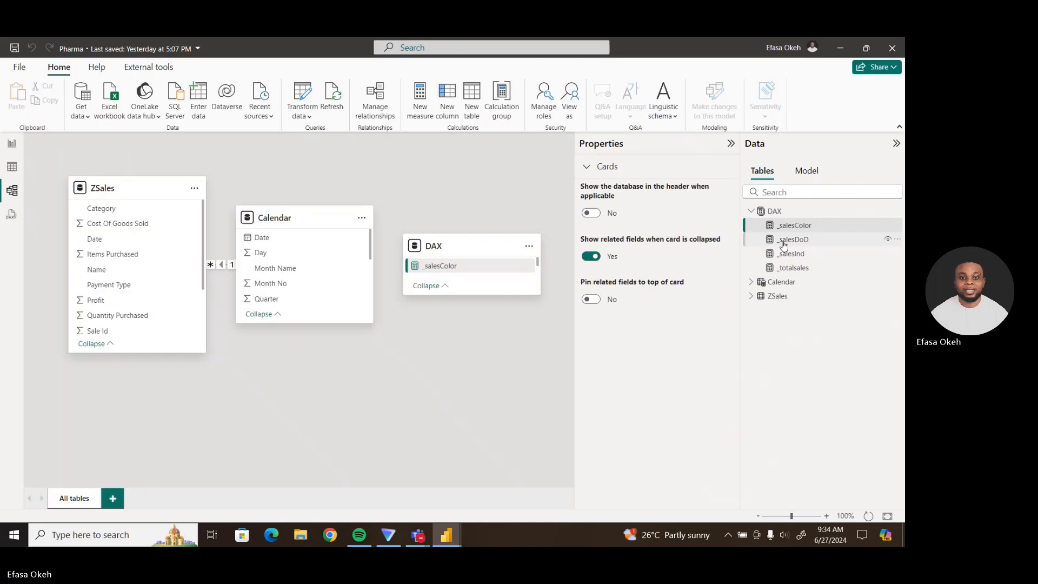
{"action": "left_click", "coordinate": [798, 226]}
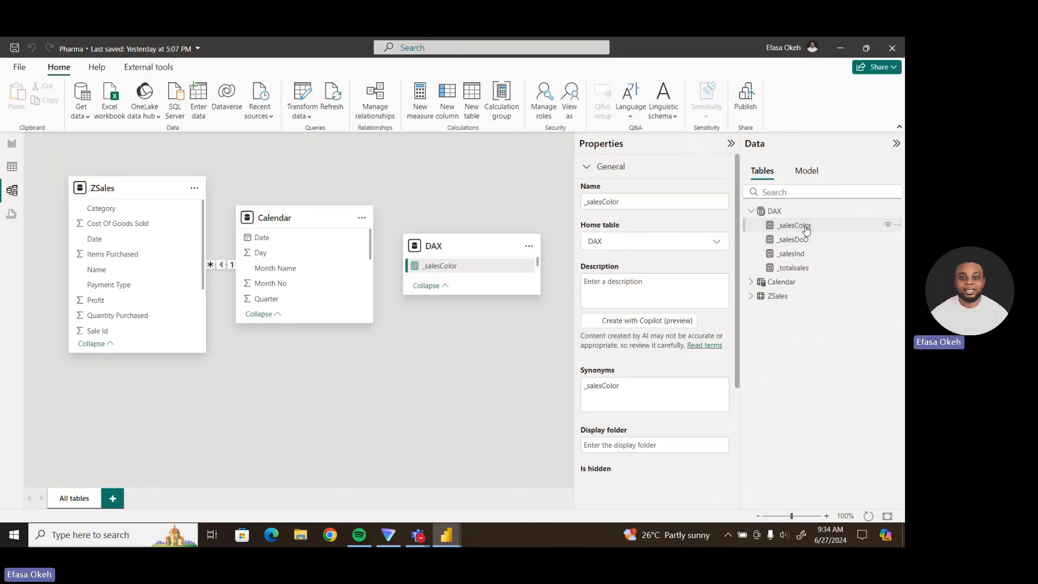
{"action": "left_click", "coordinate": [612, 450]}
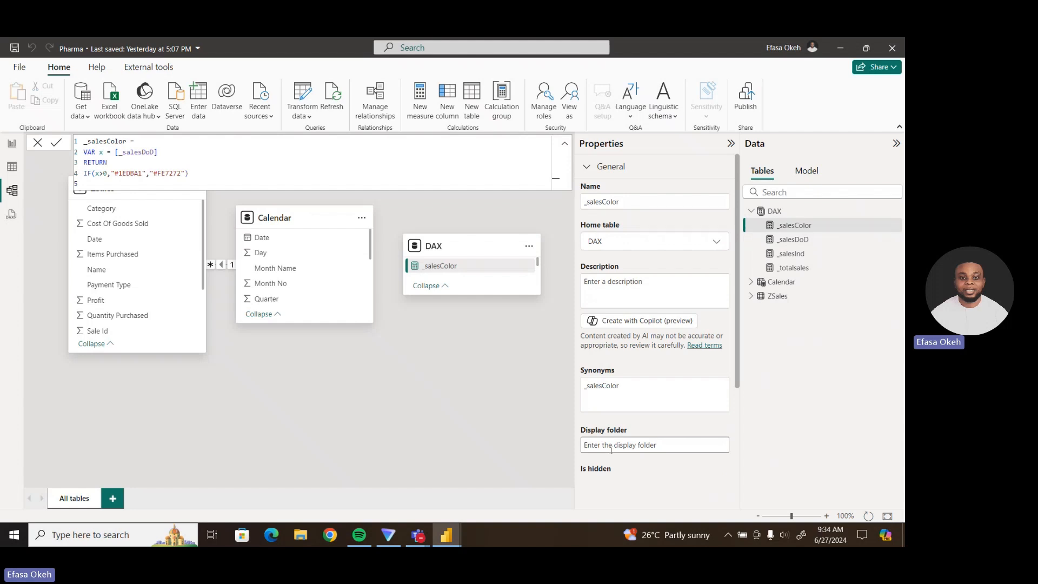
{"action": "type", "text": "S"}
{"action": "key", "text": "BackSpace"}
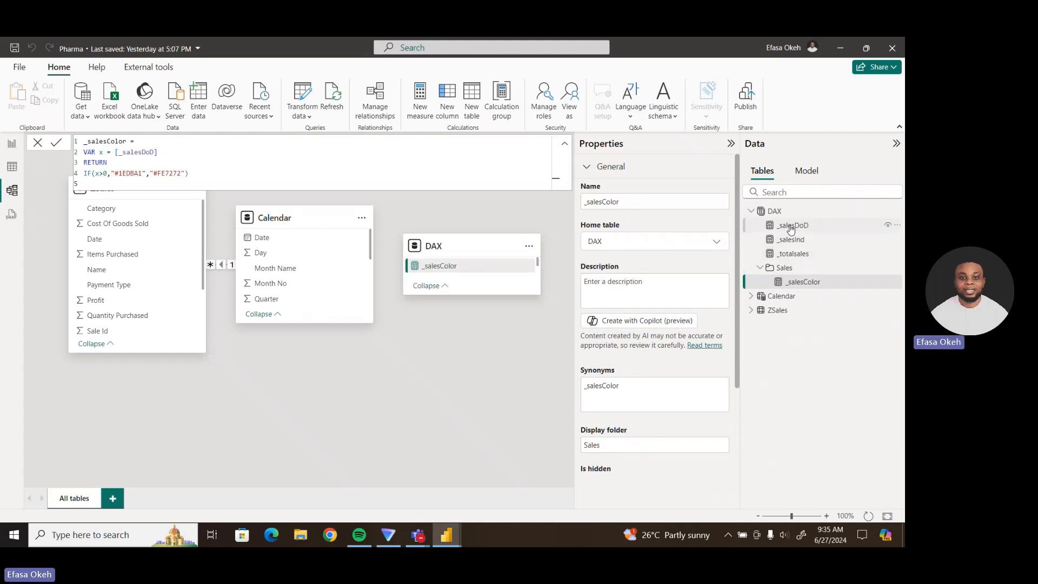
Move the _salesDoD, _salesInd and _totalsales measures into the Sales display folder of the DAX table.
{"action": "left_click_drag", "start_coordinate": [791, 226], "coordinate": [804, 271]}
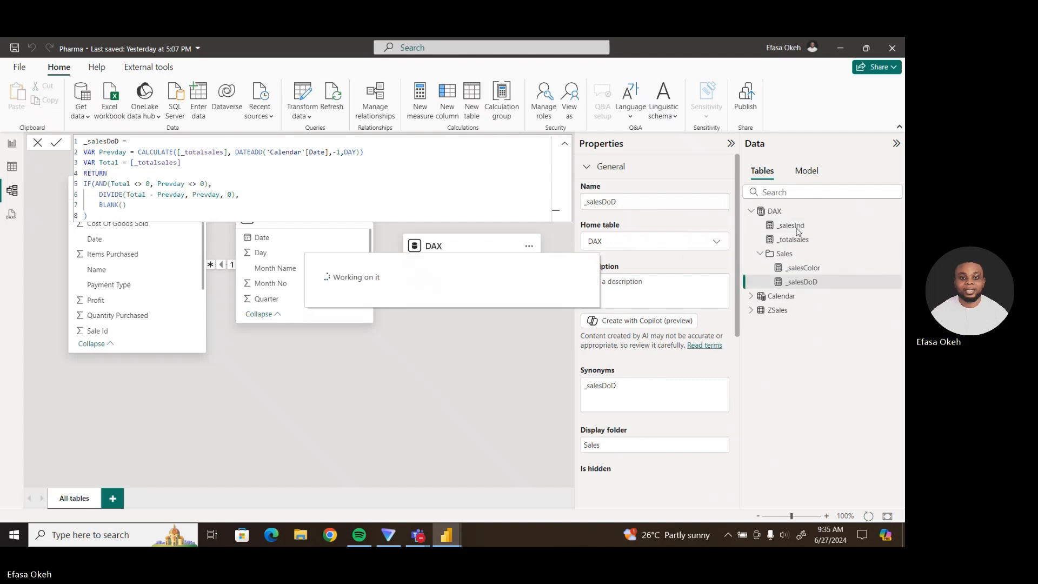
{"action": "left_click_drag", "start_coordinate": [794, 226], "coordinate": [804, 263]}
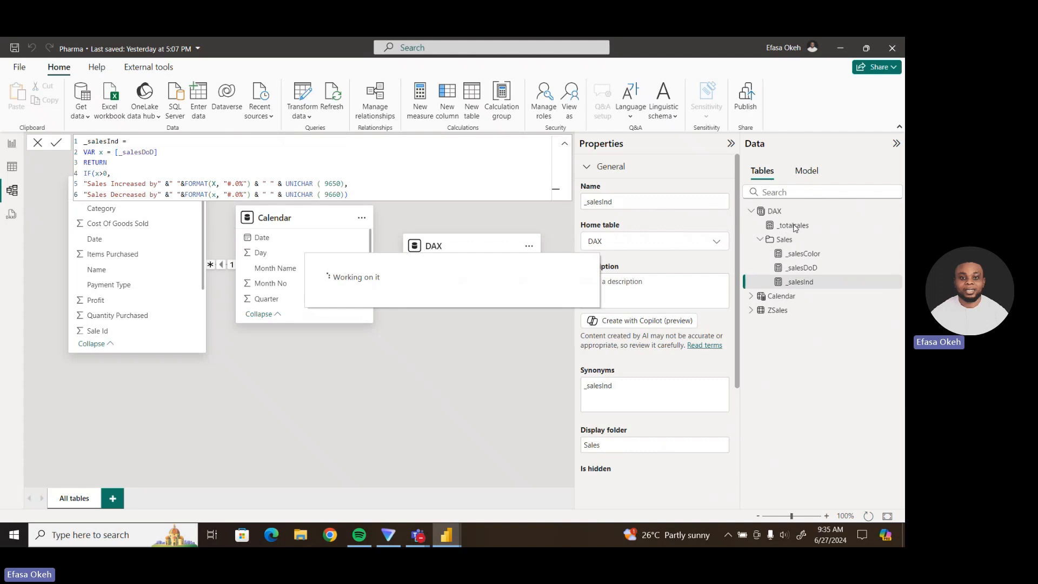
{"action": "left_click_drag", "start_coordinate": [795, 226], "coordinate": [802, 242]}
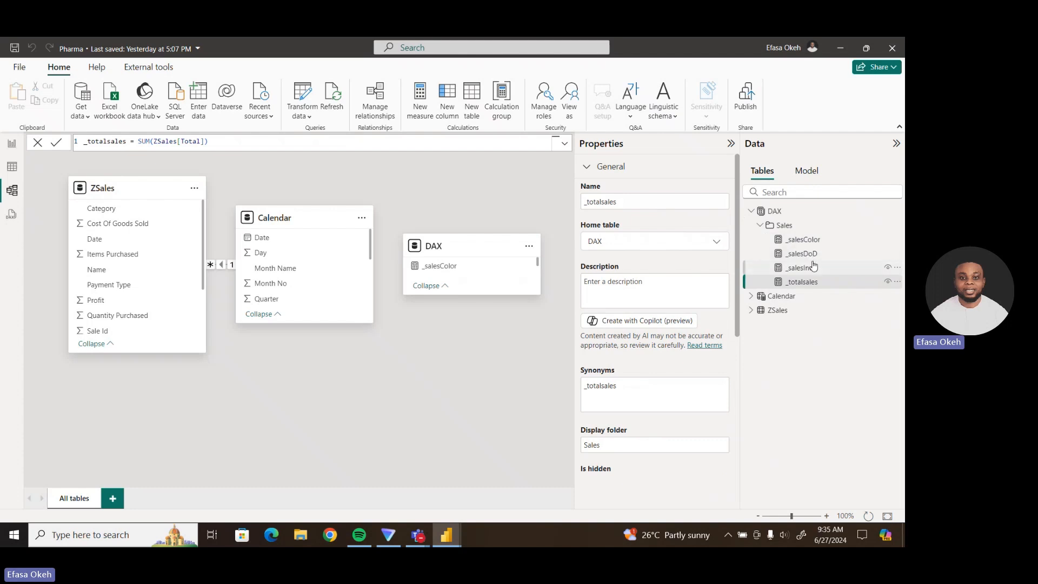
On the report page, add a new-style card showing _totalsales at the left end of the wide white panel below the title.
{"action": "left_click", "coordinate": [12, 144]}
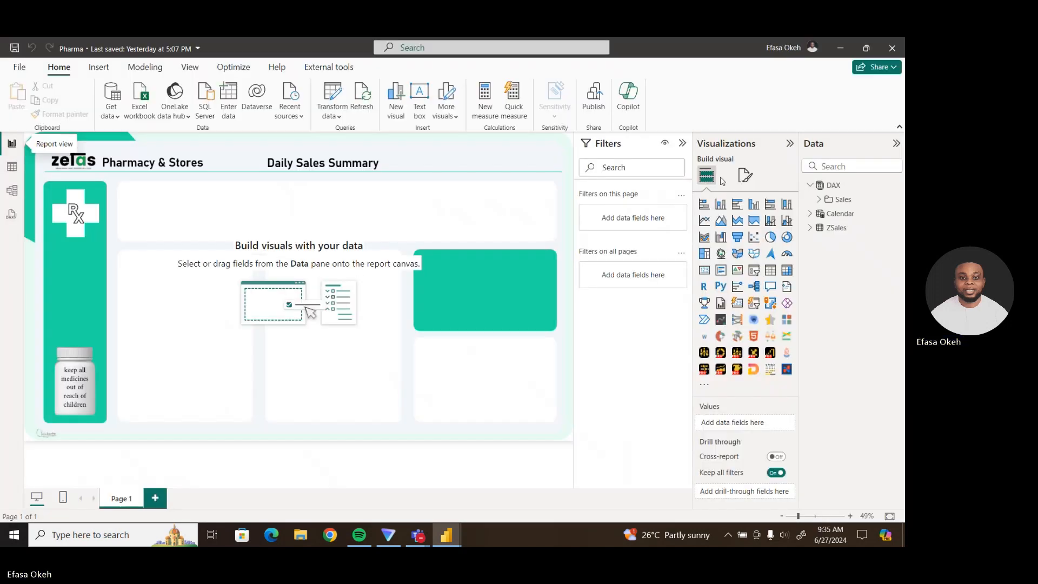
{"action": "left_click", "coordinate": [682, 143]}
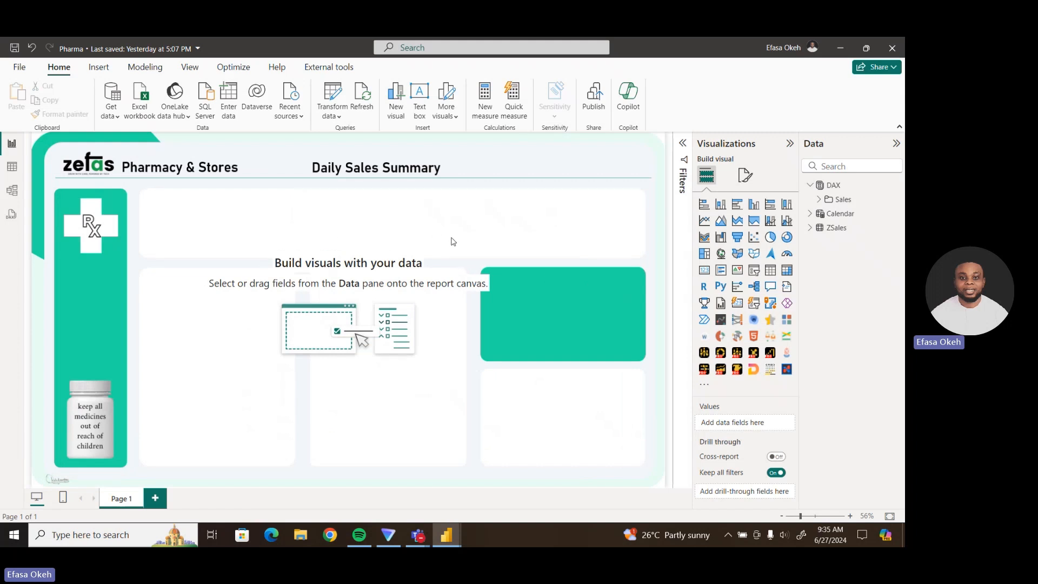
{"action": "left_click", "coordinate": [738, 304]}
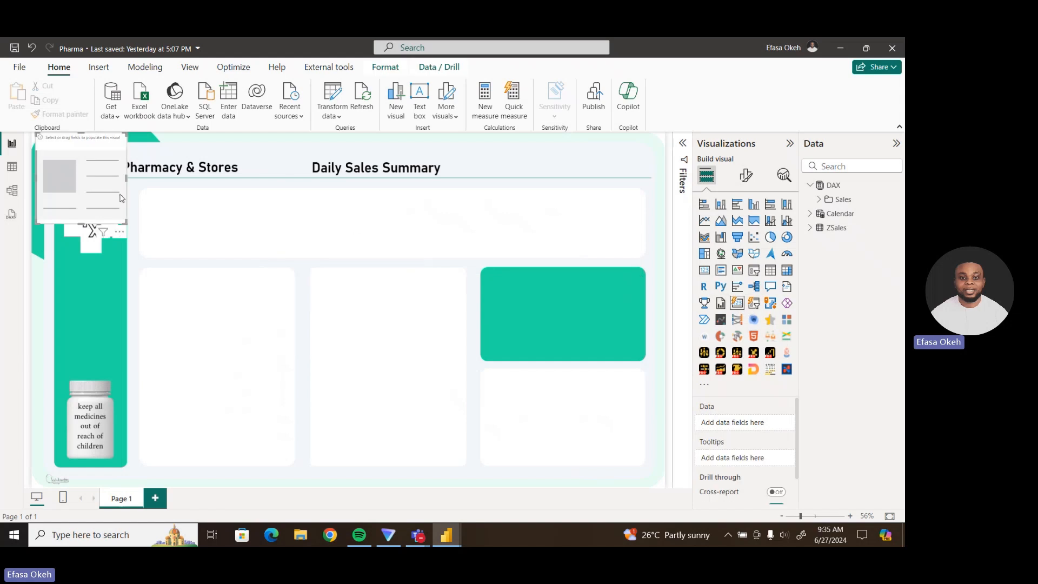
{"action": "left_click_drag", "start_coordinate": [111, 195], "coordinate": [251, 255]}
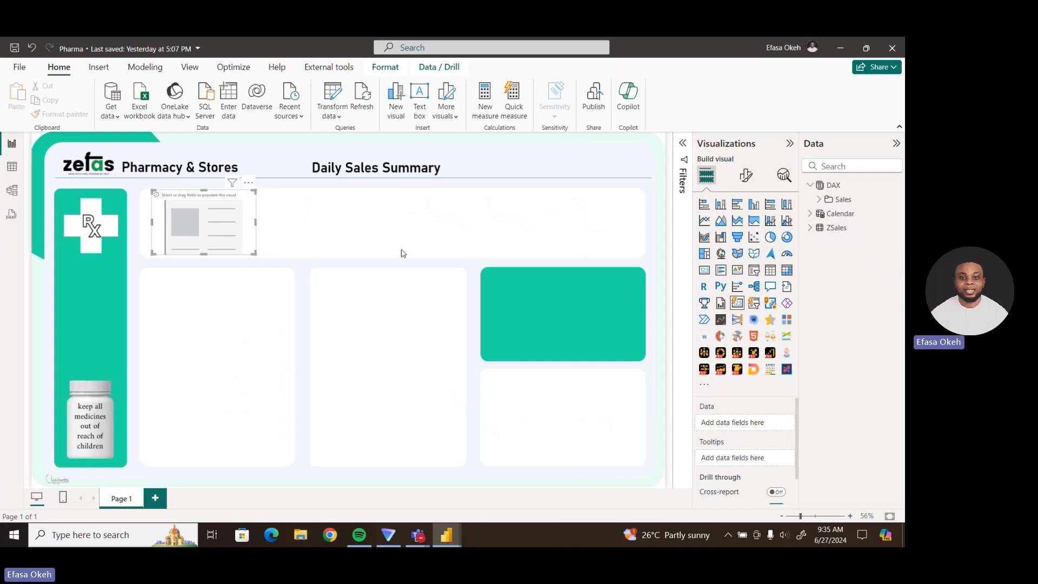
{"action": "left_click", "coordinate": [819, 199]}
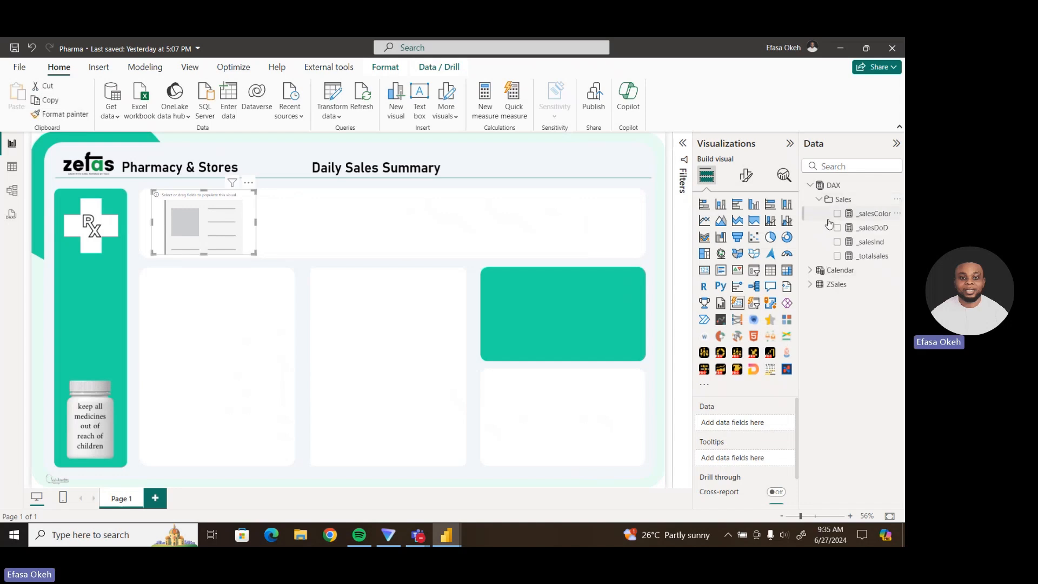
{"action": "left_click", "coordinate": [838, 256]}
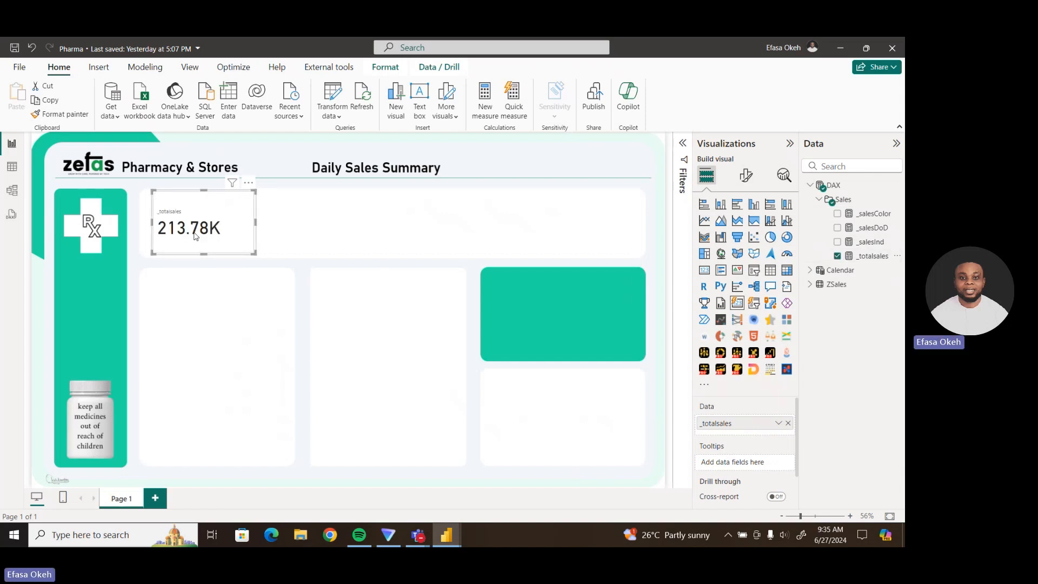
Format the card's callout value in Segoe UI at size 30.
{"action": "left_click", "coordinate": [746, 175]}
{"action": "left_click", "coordinate": [724, 280]}
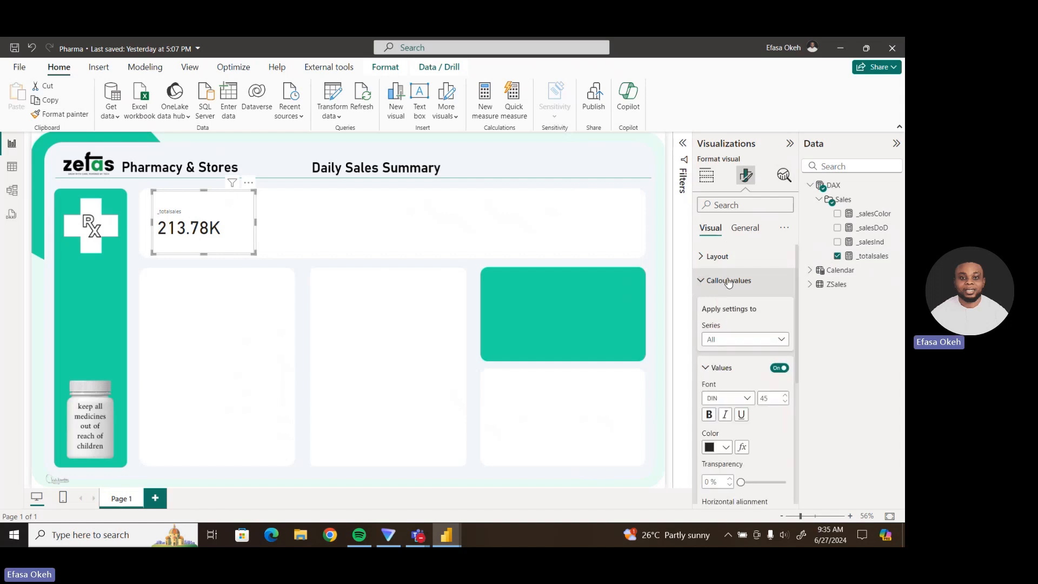
{"action": "left_click", "coordinate": [729, 398]}
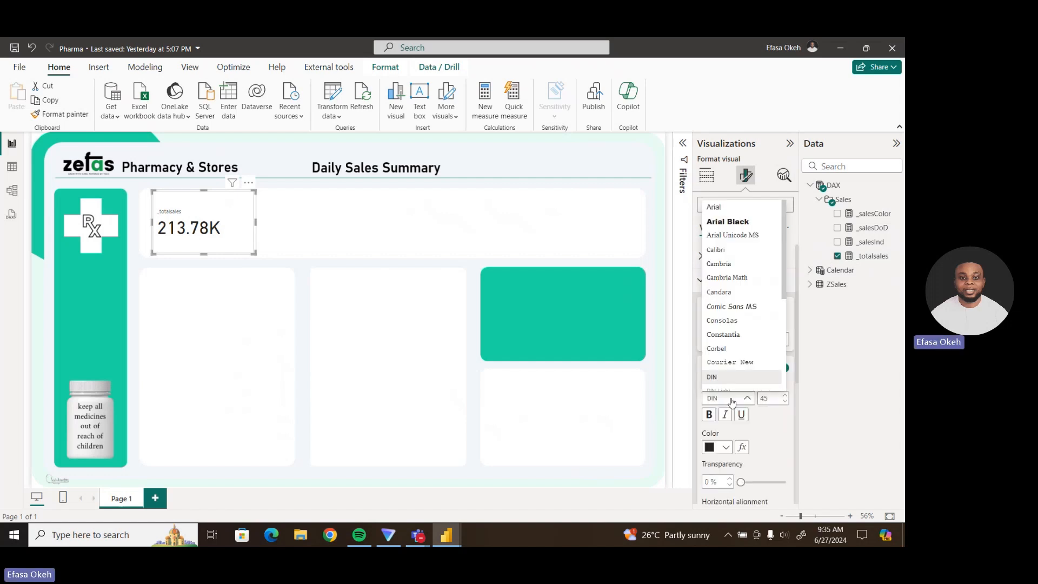
{"action": "scroll", "coordinate": [757, 303], "scroll_direction": "down", "scroll_amount": 3}
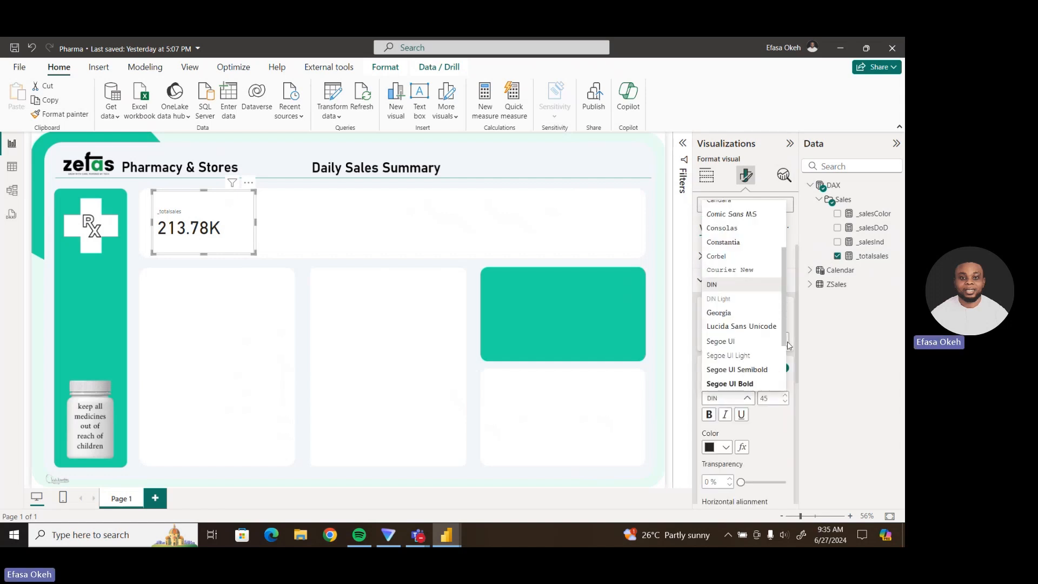
{"action": "left_click", "coordinate": [749, 339]}
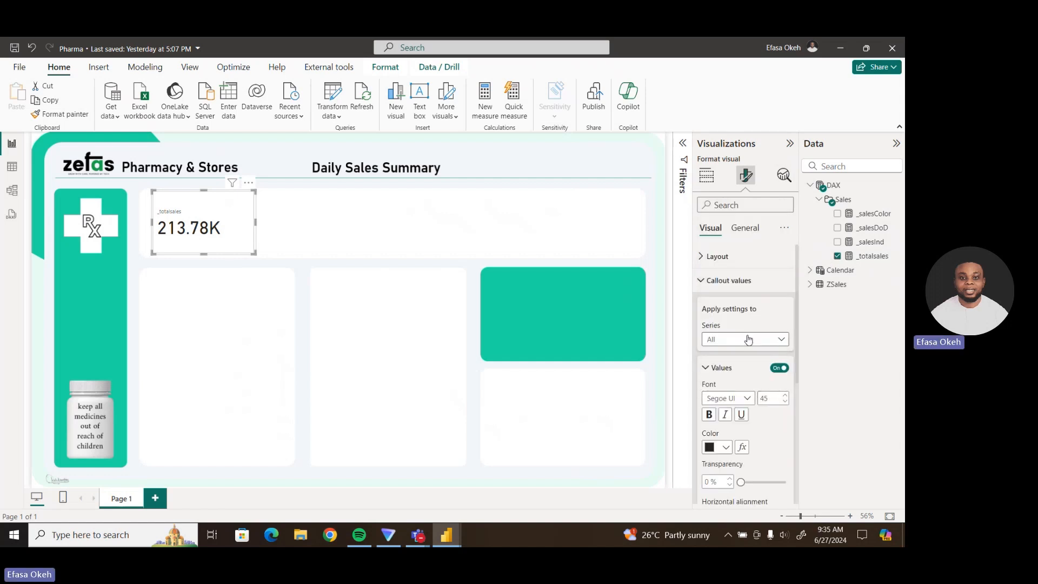
{"action": "left_click", "coordinate": [768, 399]}
{"action": "type", "text": "30"}
{"action": "key", "text": "Return"}
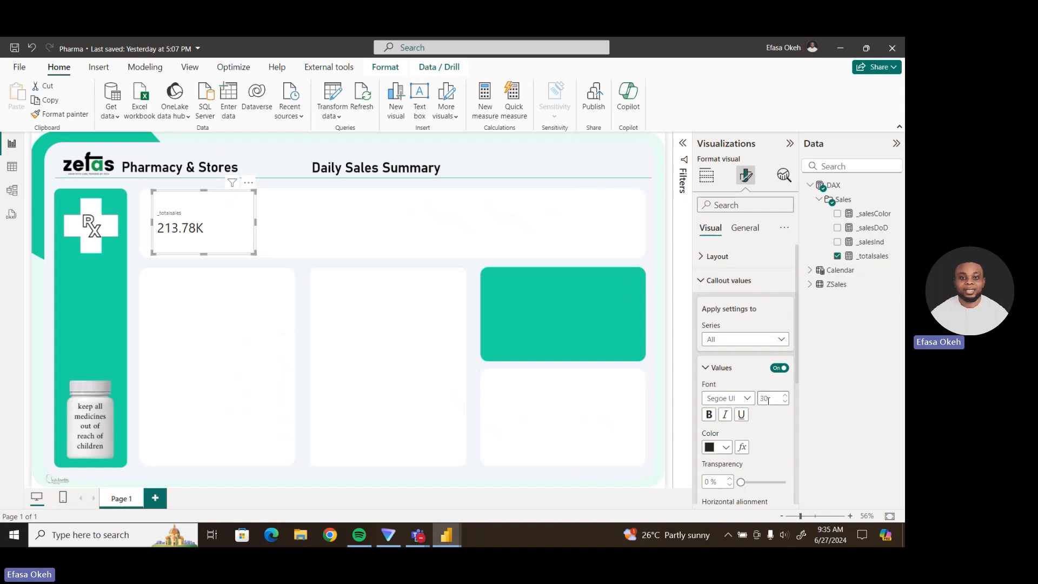
For the _totalsales series, set the card's callout label text to Total Sales.
{"action": "left_click", "coordinate": [724, 281]}
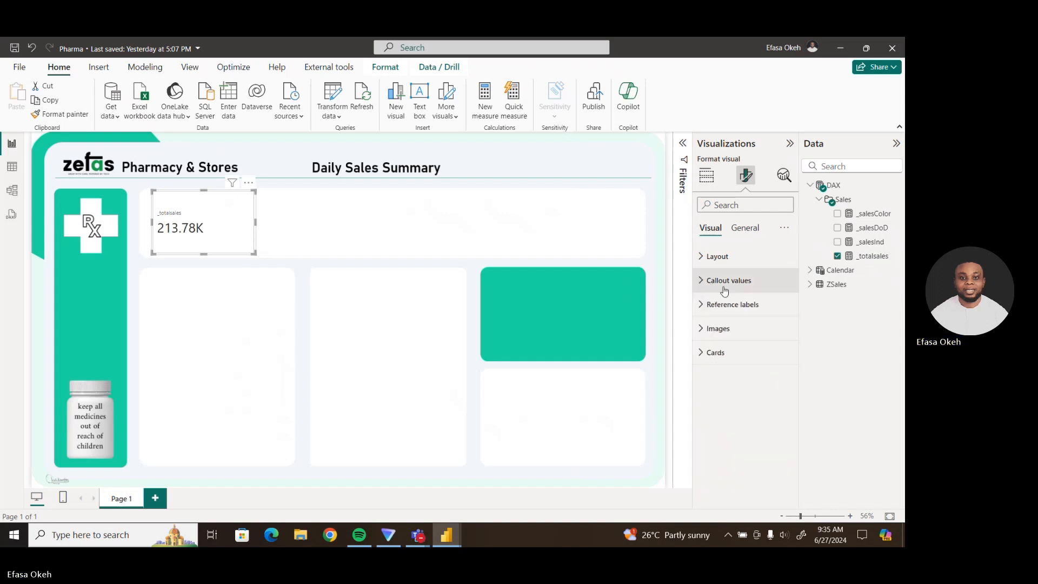
{"action": "left_click", "coordinate": [724, 282]}
{"action": "left_click_drag", "start_coordinate": [793, 304], "coordinate": [800, 392]}
{"action": "scroll", "coordinate": [757, 400], "scroll_direction": "down", "scroll_amount": 1}
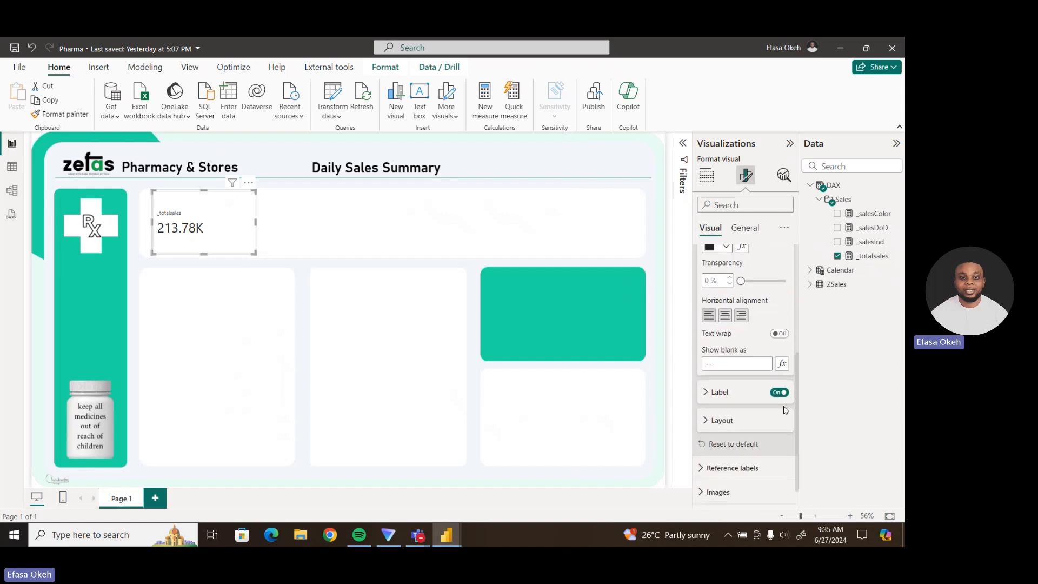
{"action": "left_click", "coordinate": [735, 397]}
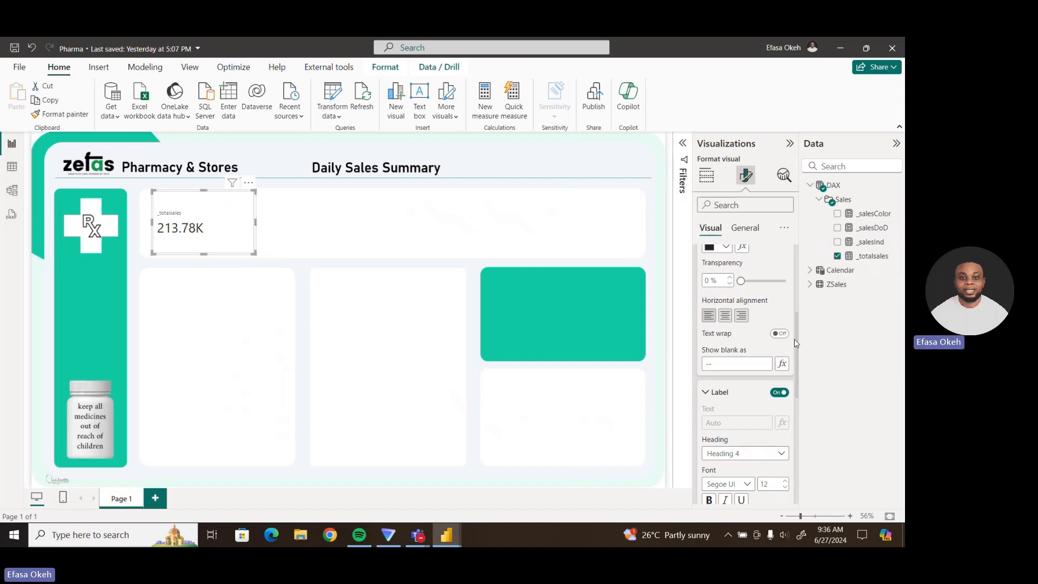
{"action": "scroll", "coordinate": [797, 330], "scroll_direction": "up", "scroll_amount": 5}
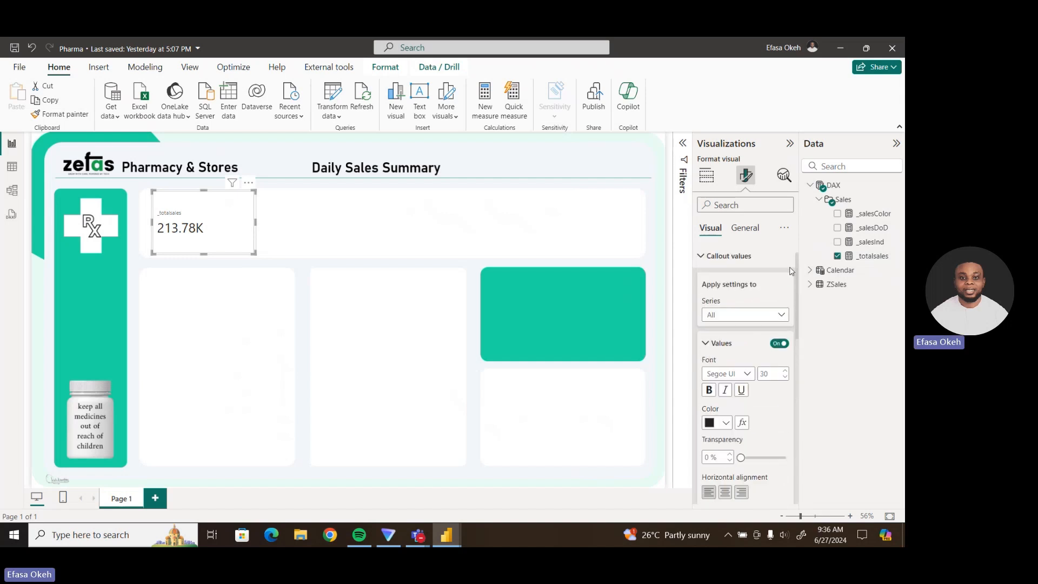
{"action": "left_click", "coordinate": [736, 314]}
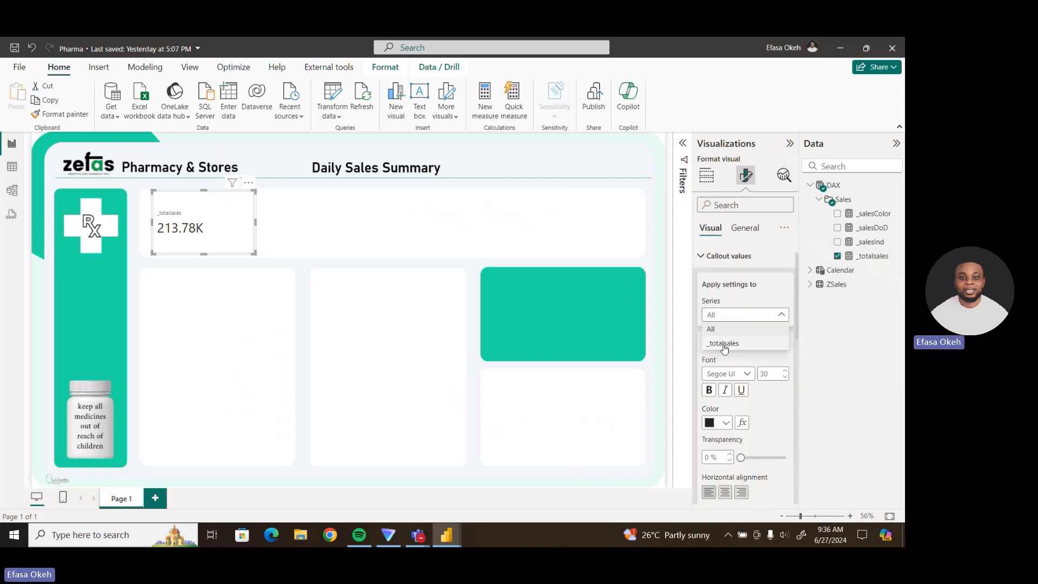
{"action": "left_click", "coordinate": [725, 342]}
{"action": "scroll", "coordinate": [798, 299], "scroll_direction": "down", "scroll_amount": 5}
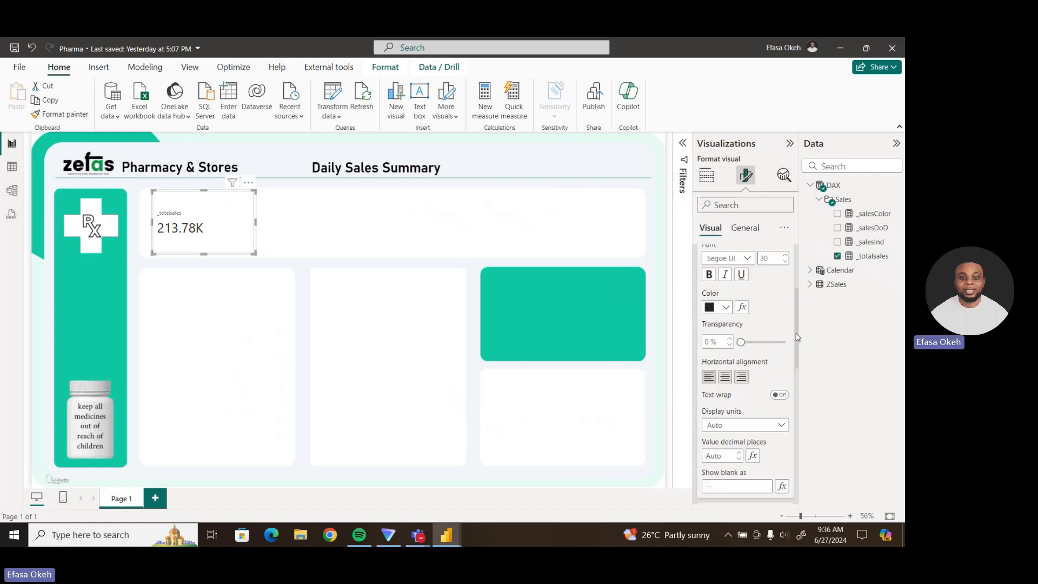
{"action": "left_click", "coordinate": [721, 359]}
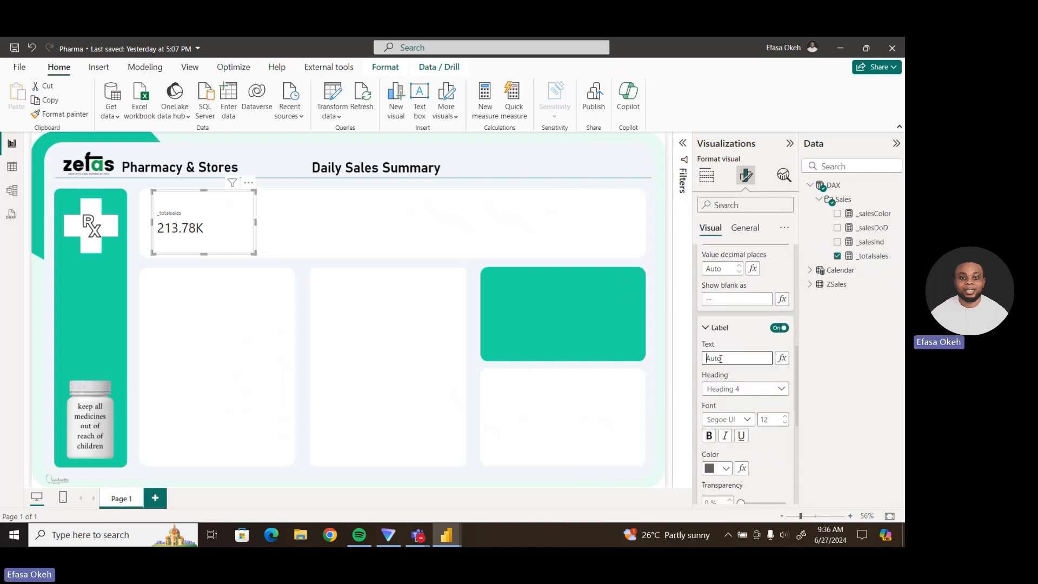
{"action": "type", "text": "Total Sales"}
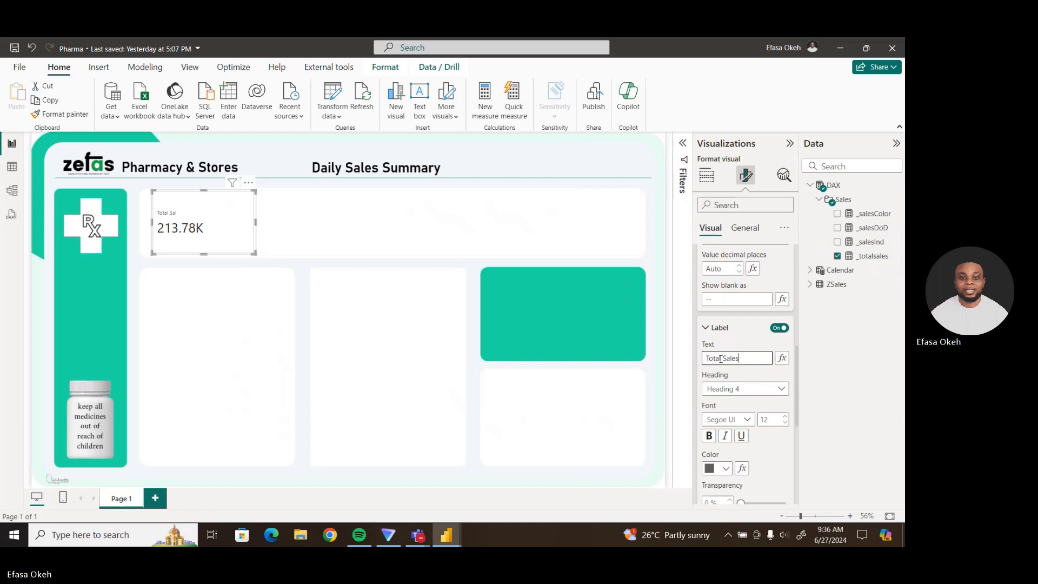
Set the Total Sales label's font size to 14 and the space between label and value to 0 px.
{"action": "left_click", "coordinate": [787, 418]}
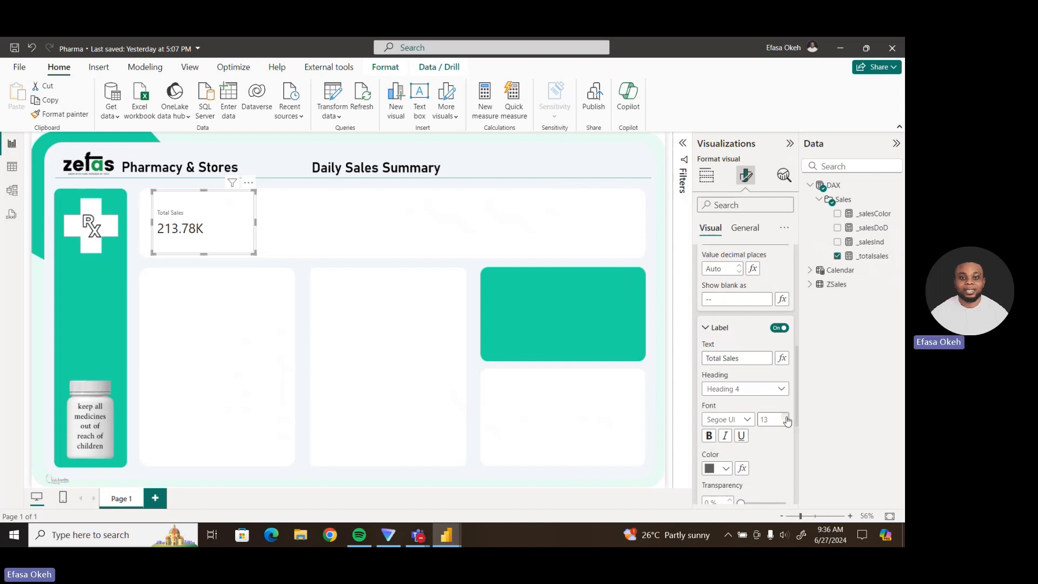
{"action": "left_click", "coordinate": [787, 417]}
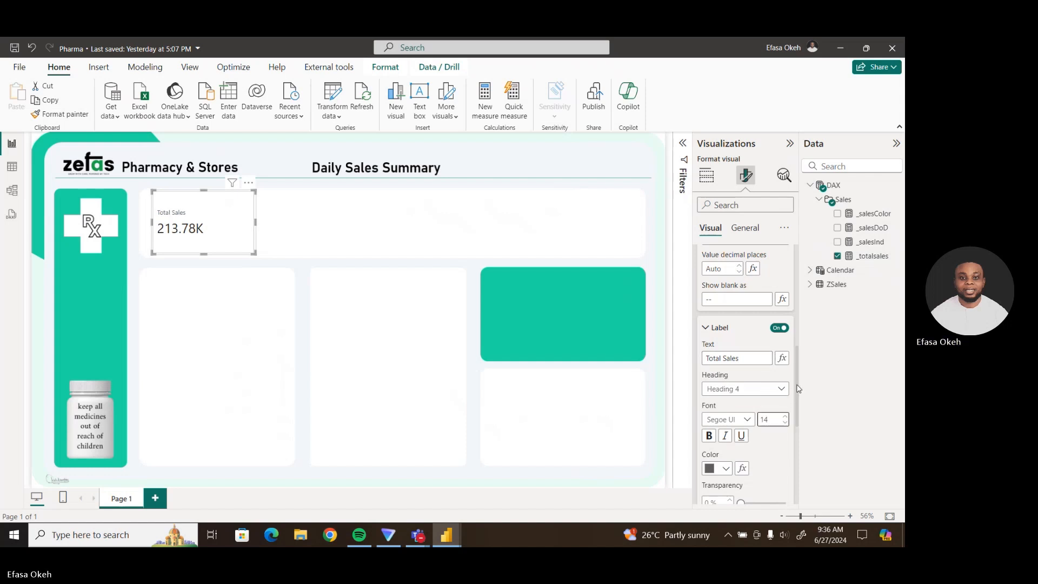
{"action": "left_click_drag", "start_coordinate": [799, 389], "coordinate": [804, 432]}
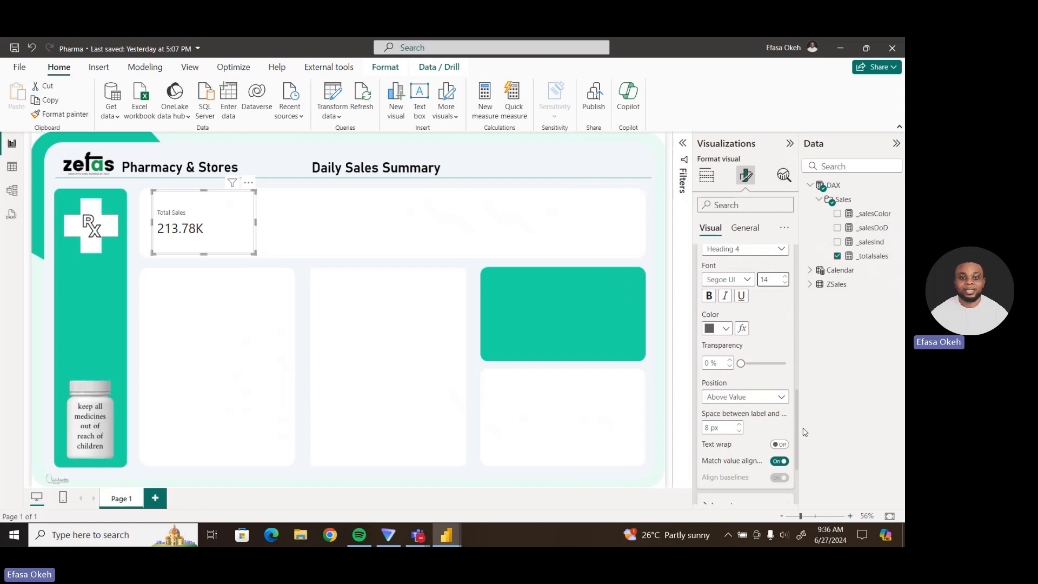
{"action": "left_click", "coordinate": [740, 432]}
{"action": "left_click", "coordinate": [741, 432]}
{"action": "left_click", "coordinate": [741, 433]}
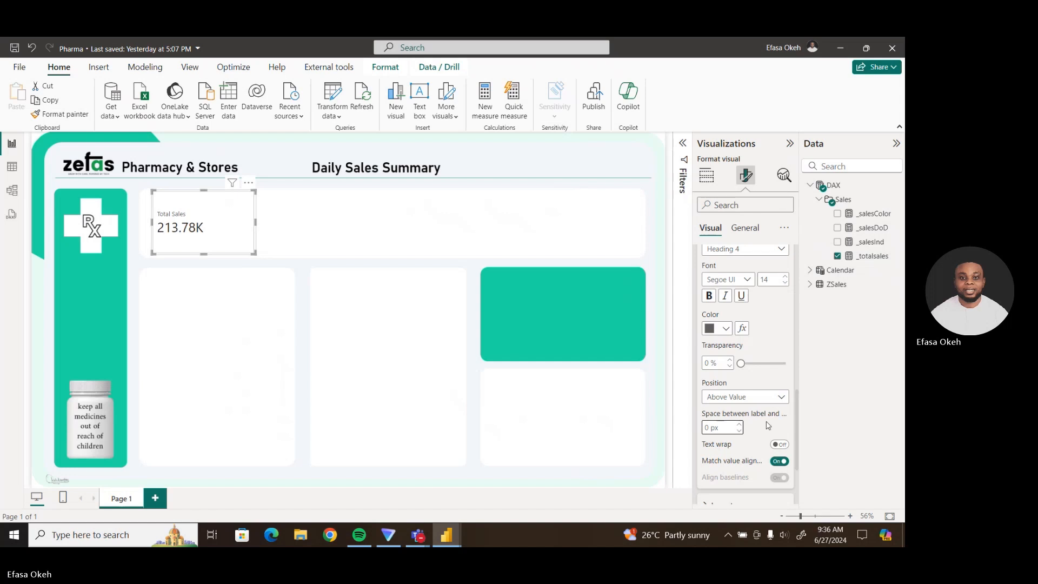
Add the _salesInd measure from the DAX table's Sales folder as a reference label for the card's _totalsales series.
{"action": "left_click_drag", "start_coordinate": [799, 425], "coordinate": [797, 417]}
{"action": "scroll", "coordinate": [715, 272], "scroll_direction": "up", "scroll_amount": 5}
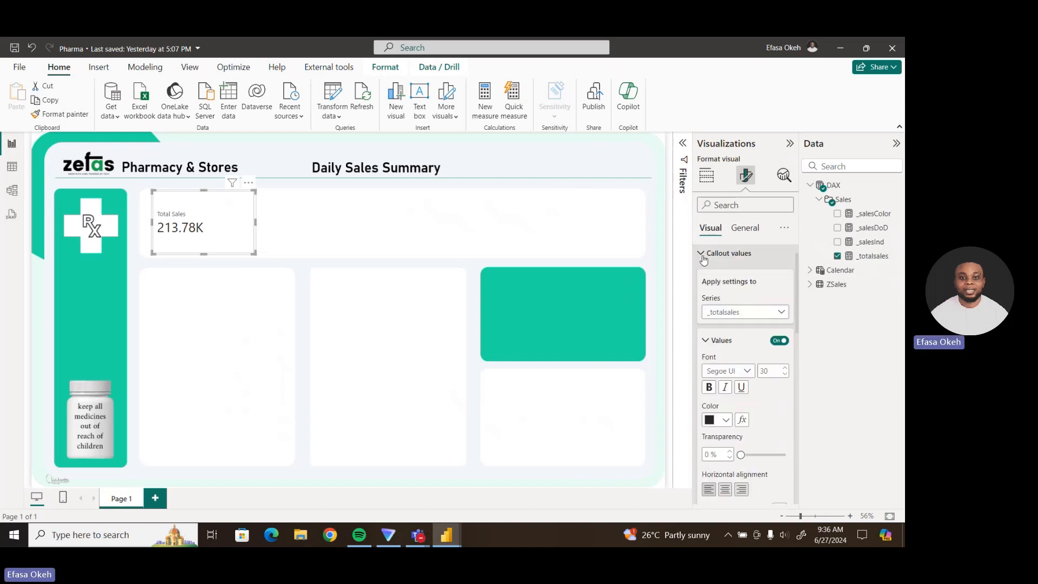
{"action": "left_click", "coordinate": [710, 255]}
{"action": "left_click", "coordinate": [718, 307]}
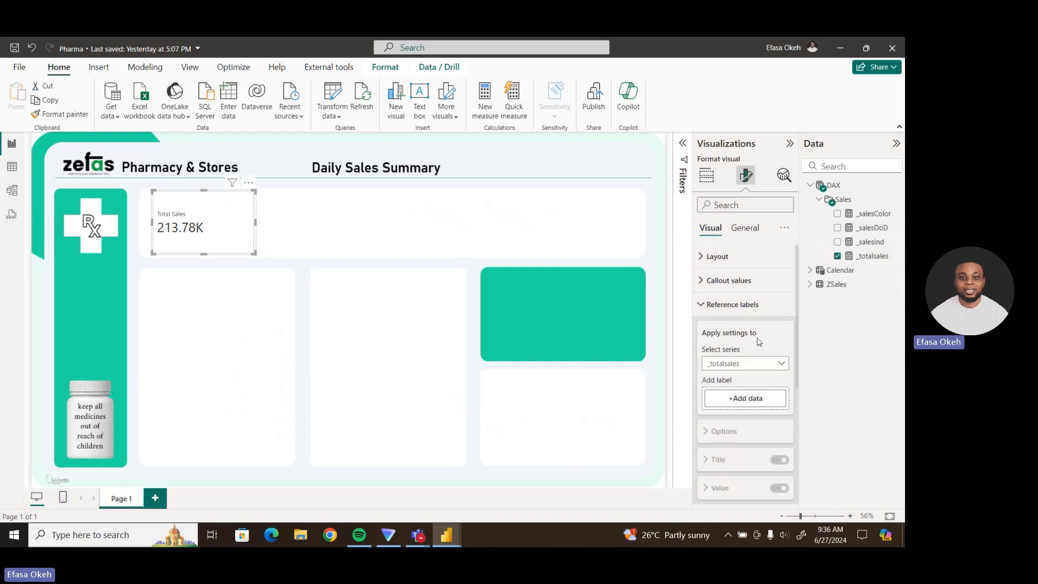
{"action": "left_click_drag", "start_coordinate": [799, 320], "coordinate": [798, 347]}
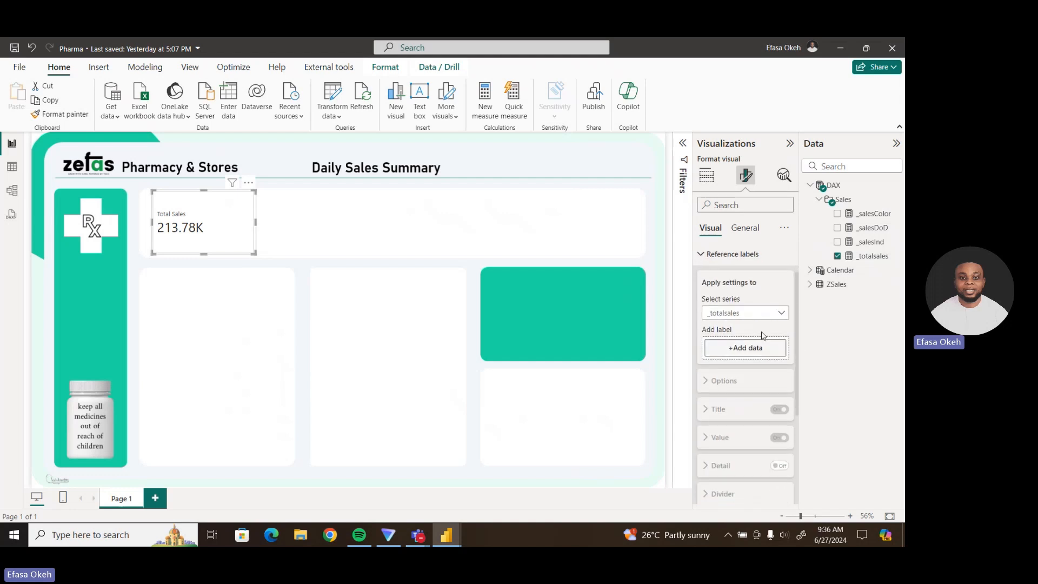
{"action": "left_click", "coordinate": [736, 349]}
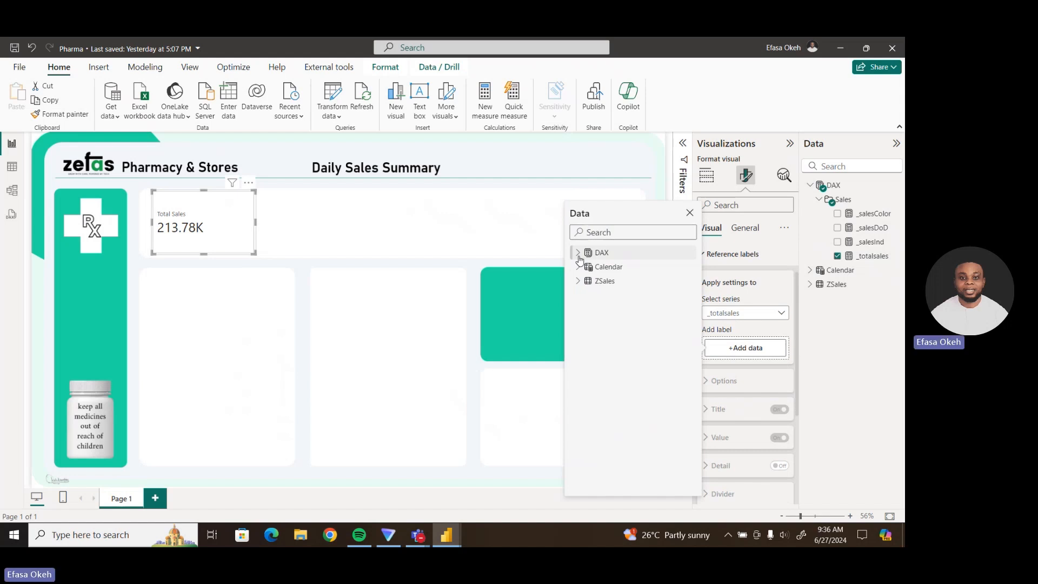
{"action": "left_click", "coordinate": [578, 254]}
{"action": "left_click", "coordinate": [588, 266]}
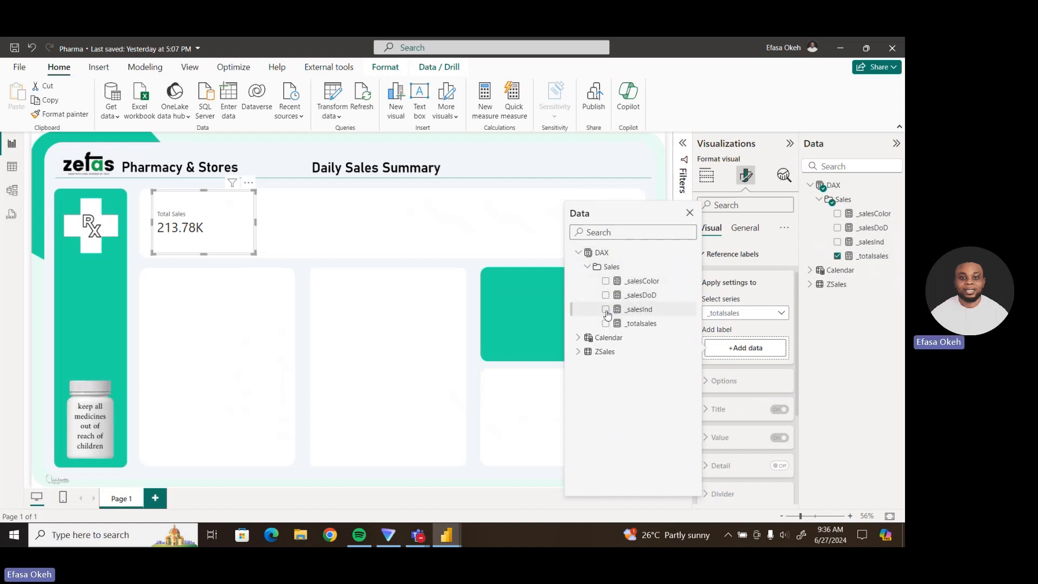
{"action": "left_click", "coordinate": [607, 310]}
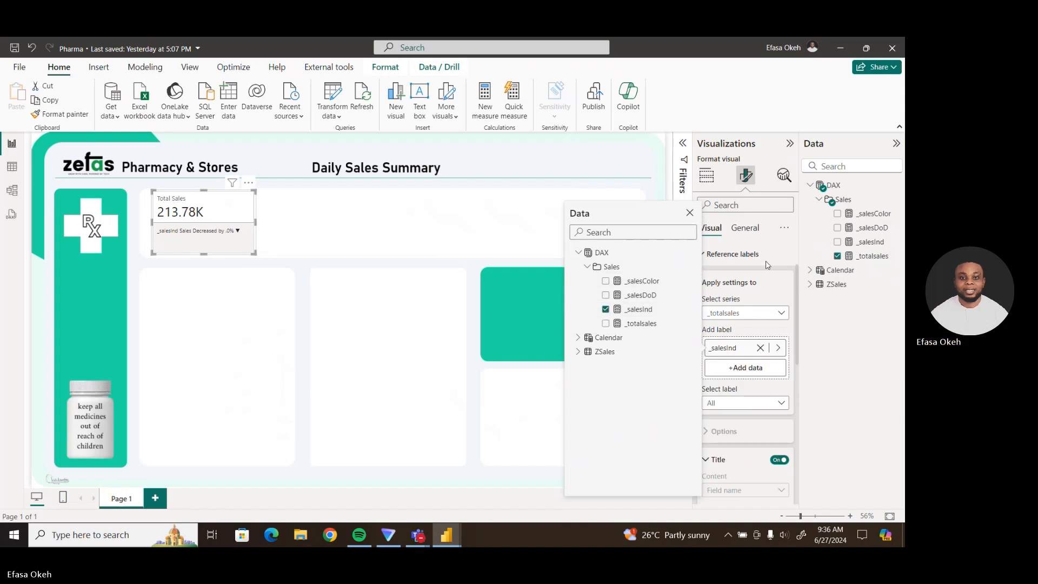
{"action": "left_click", "coordinate": [764, 287]}
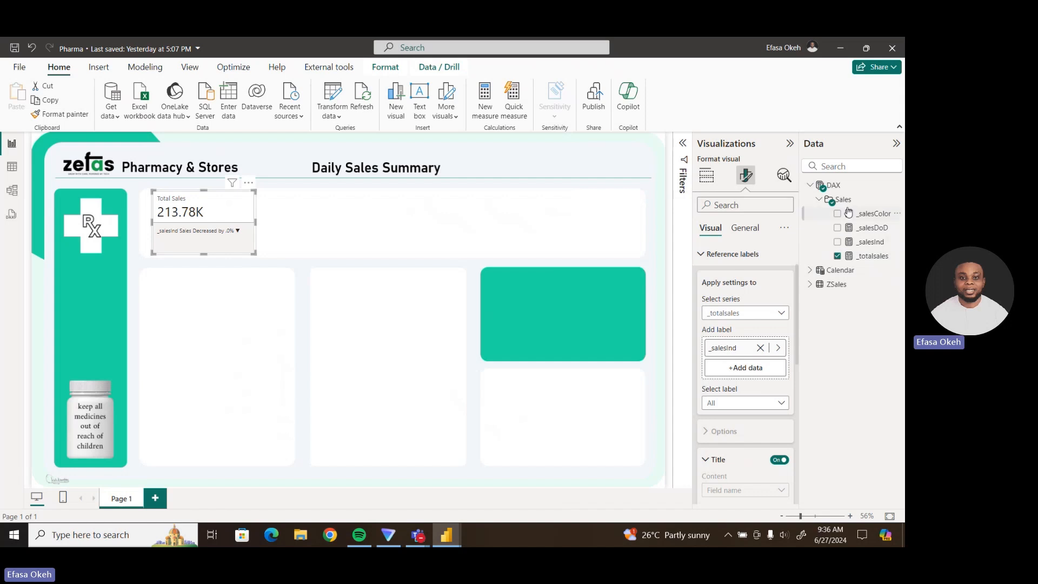
Create a new measure in the DAX table defined as _label = "From Yesterday".
{"action": "left_click", "coordinate": [847, 188]}
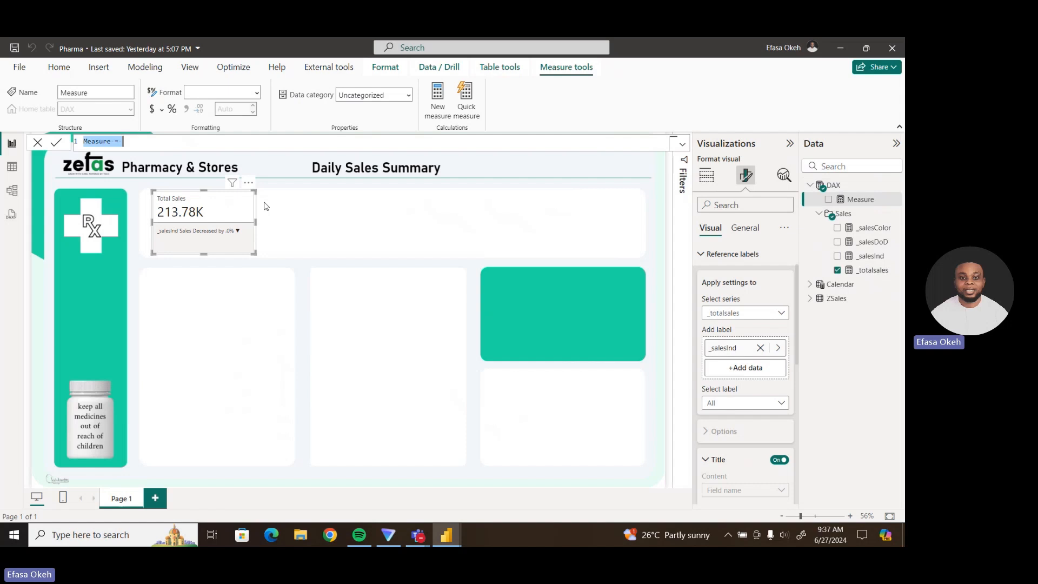
{"action": "type", "text": "_l"}
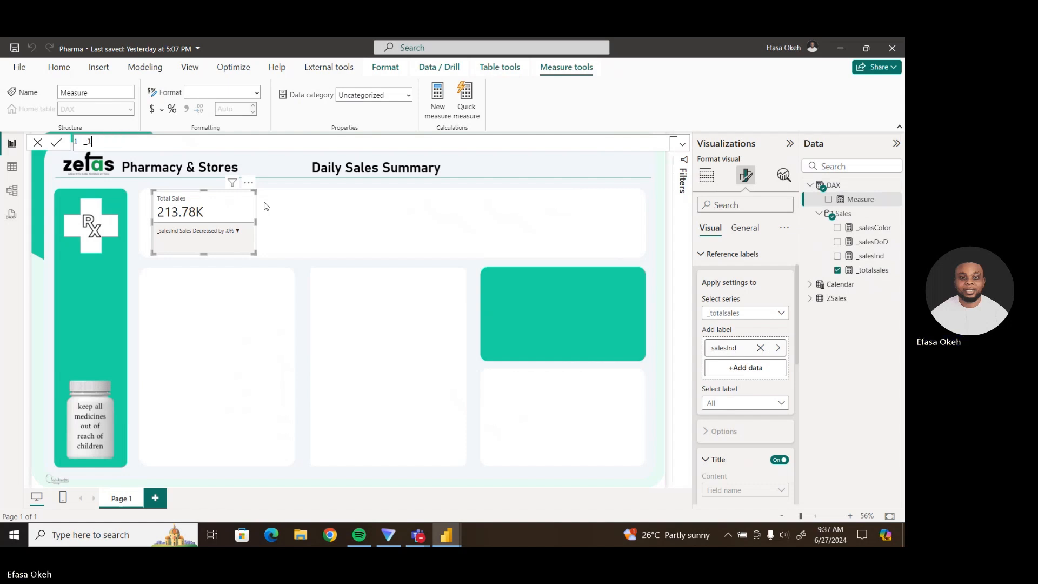
{"action": "type", "text": "abel = \"From Yest"}
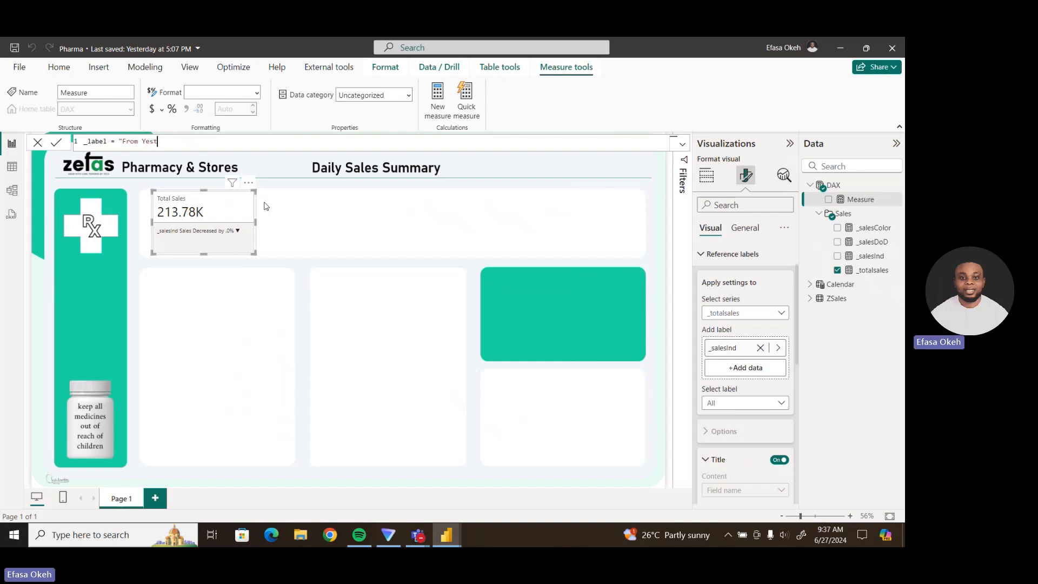
{"action": "type", "text": "erday"}
{"action": "left_click", "coordinate": [56, 142]}
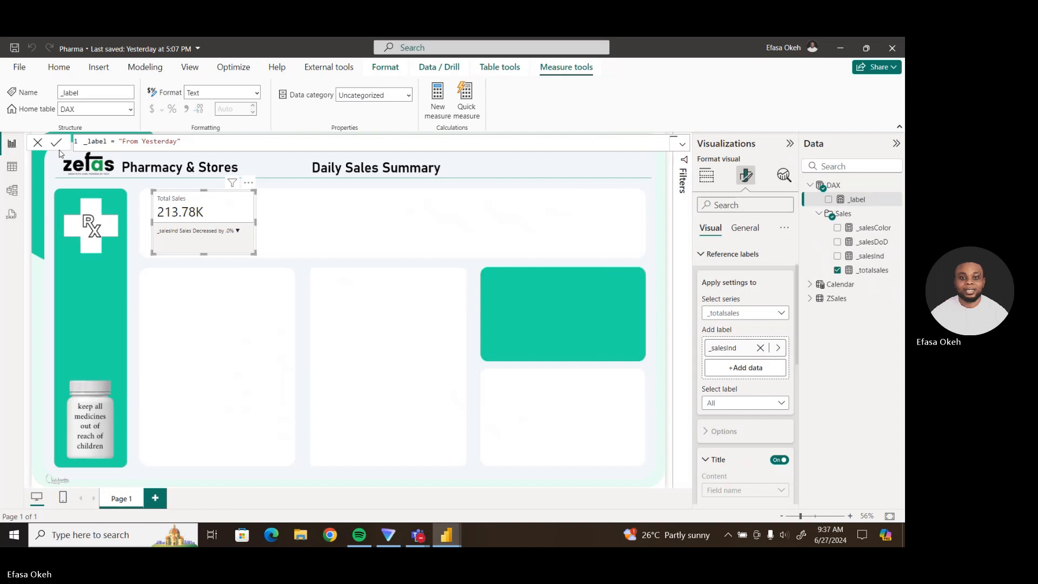
Add the _label measure as a second reference label for the Total Sales card's _totalsales series.
{"action": "left_click", "coordinate": [241, 219]}
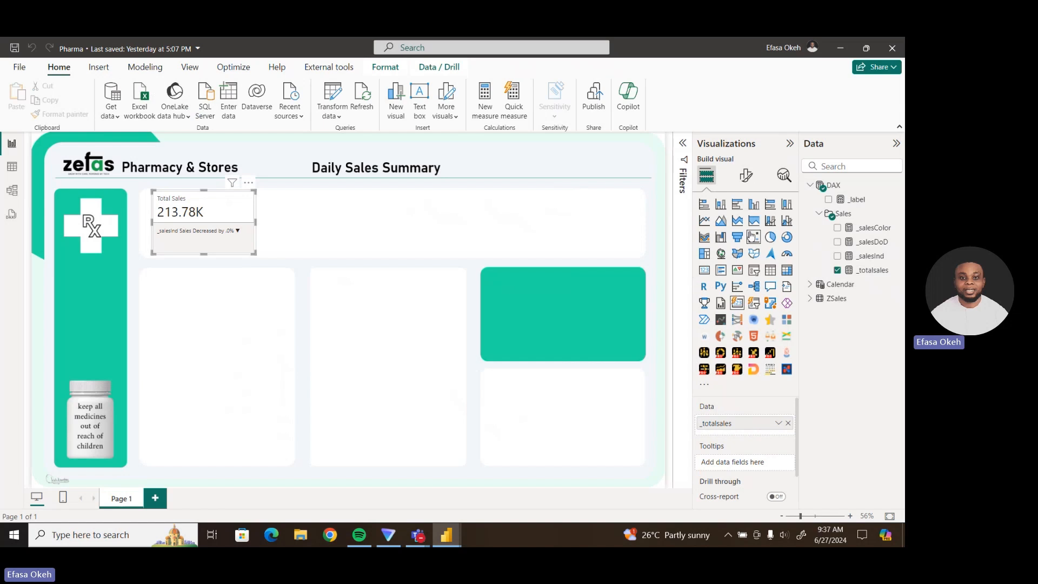
{"action": "left_click", "coordinate": [746, 174]}
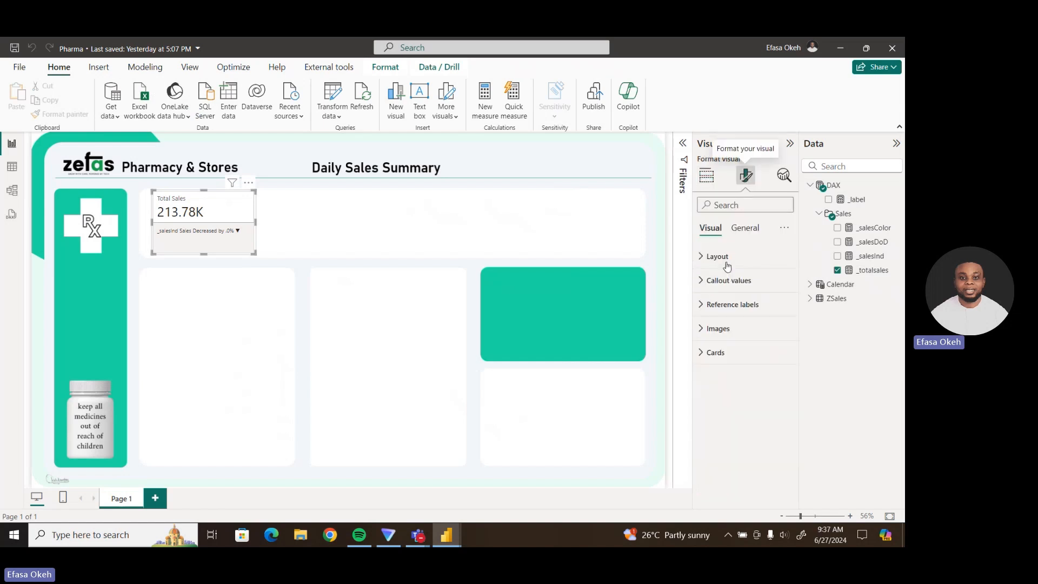
{"action": "left_click", "coordinate": [723, 305]}
{"action": "left_click", "coordinate": [749, 420]}
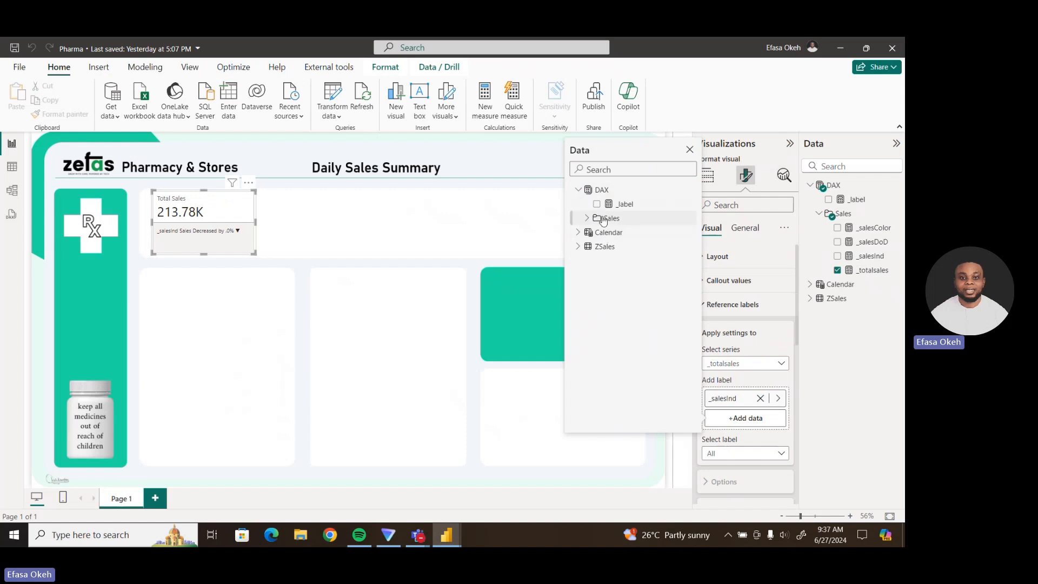
{"action": "left_click", "coordinate": [597, 204]}
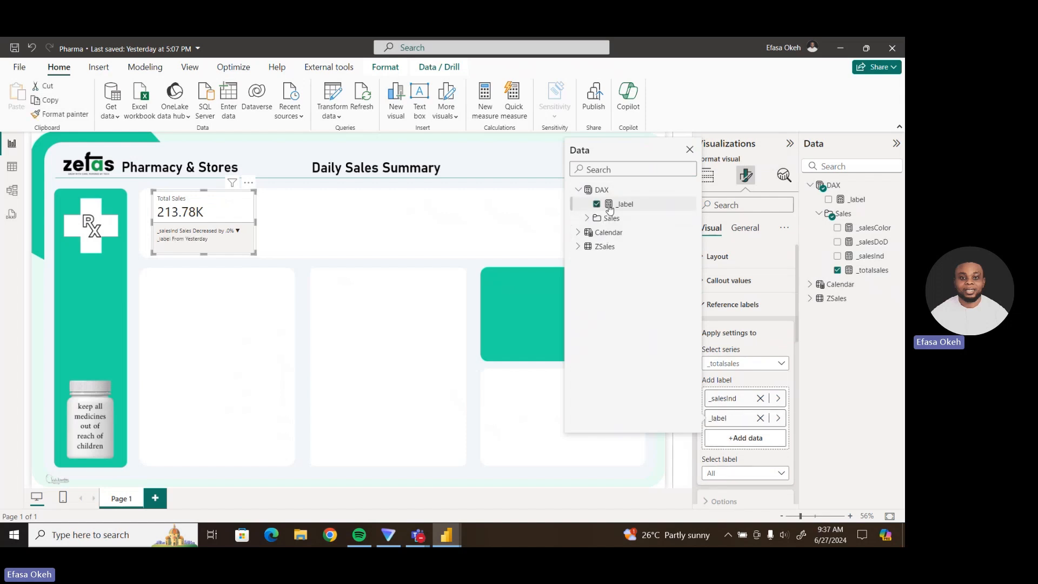
{"action": "left_click", "coordinate": [578, 189]}
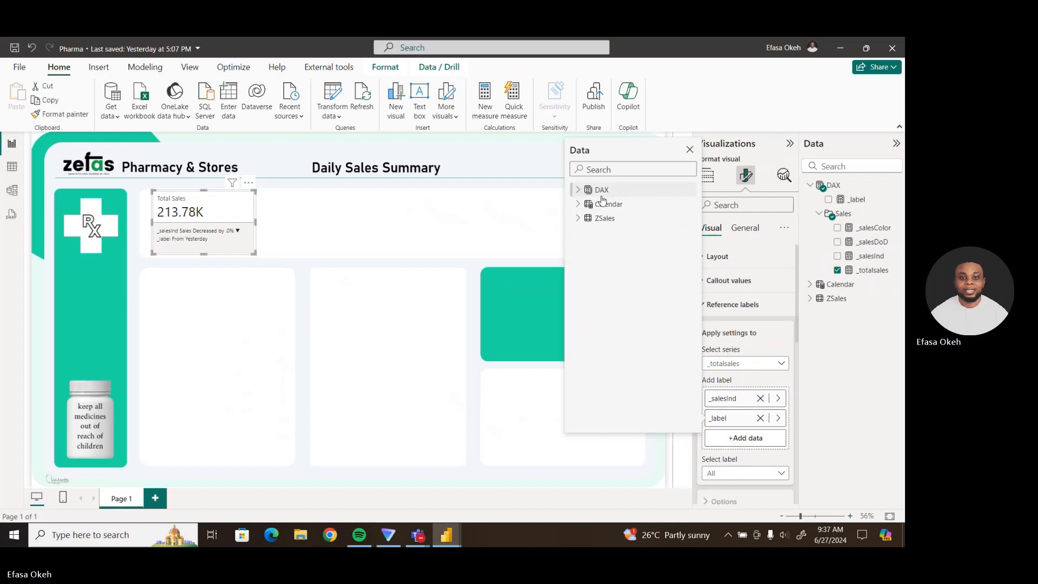
{"action": "left_click", "coordinate": [690, 153]}
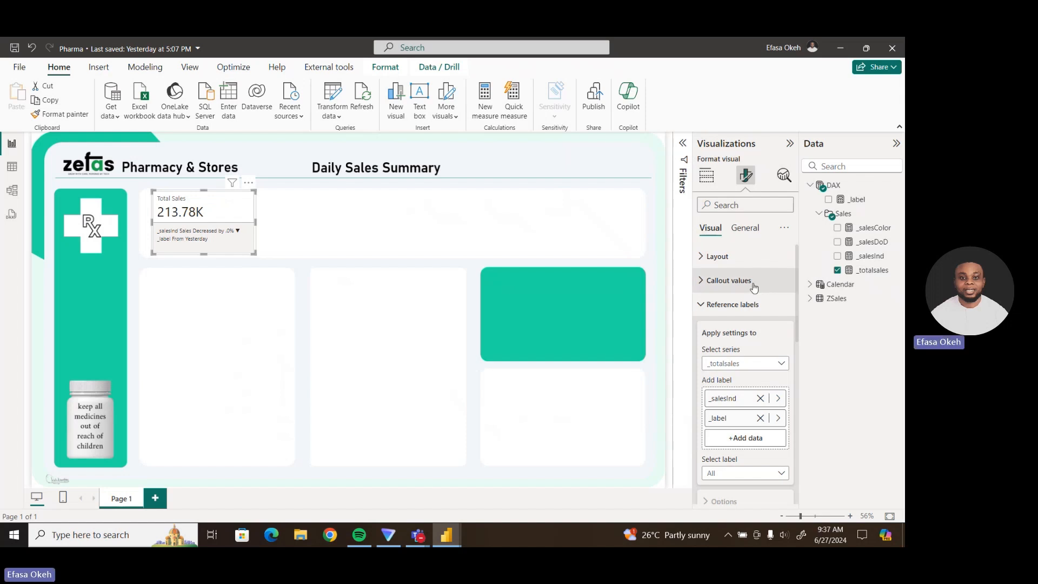
Center the Total Sales card's callout values horizontally, applying the setting to all series.
{"action": "left_click", "coordinate": [703, 305]}
{"action": "left_click", "coordinate": [720, 280]}
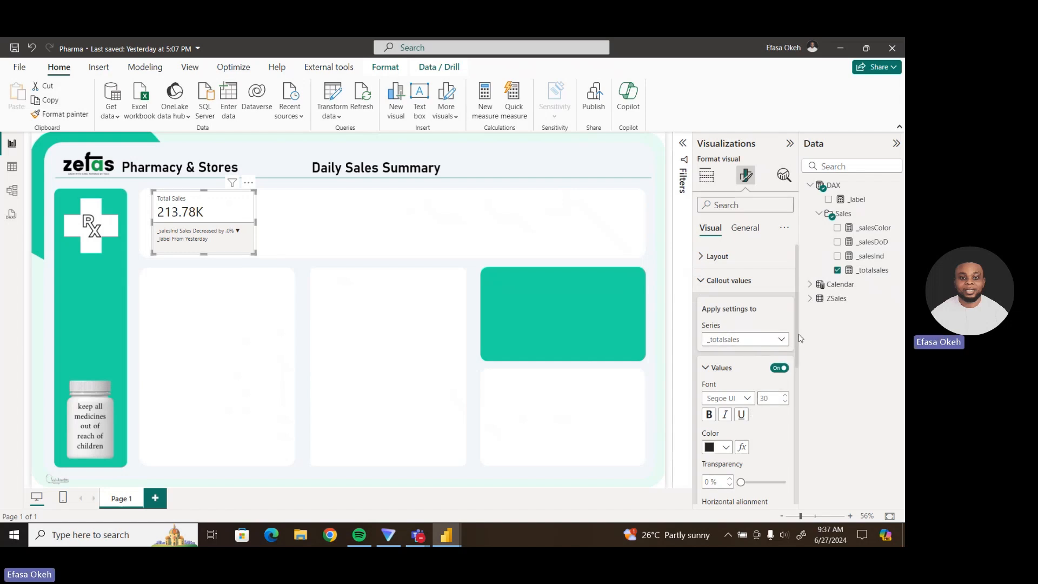
{"action": "left_click", "coordinate": [758, 341]}
{"action": "left_click", "coordinate": [746, 368]}
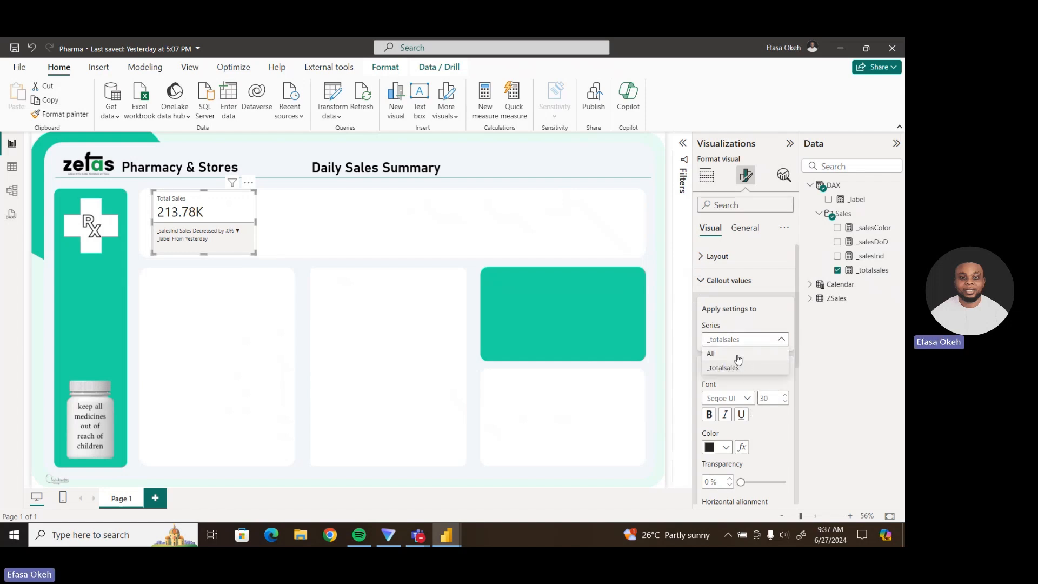
{"action": "scroll", "coordinate": [799, 393], "scroll_direction": "down", "scroll_amount": 3}
{"action": "scroll", "coordinate": [799, 392], "scroll_direction": "down", "scroll_amount": 2}
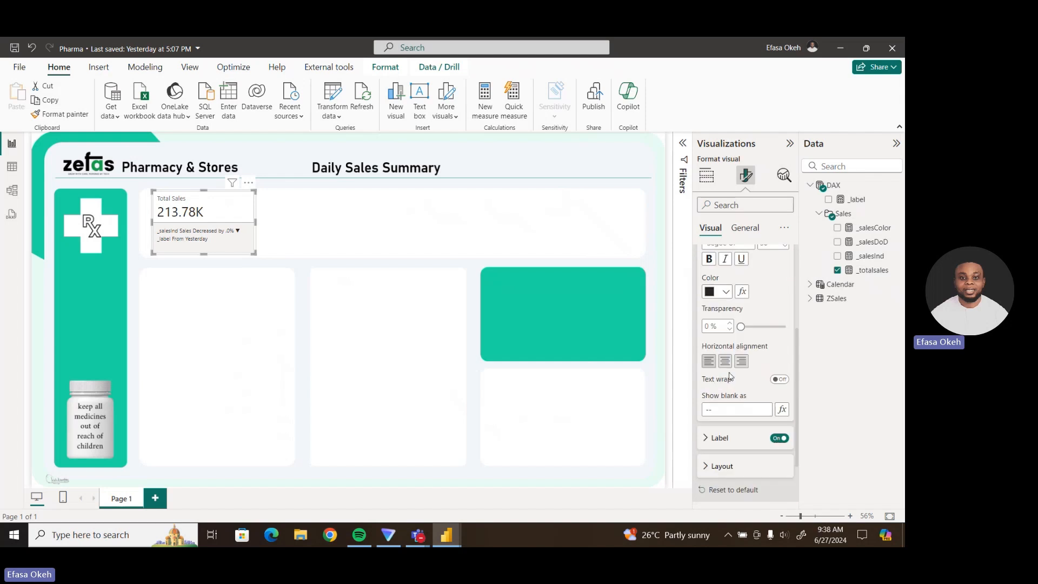
{"action": "left_click", "coordinate": [725, 366]}
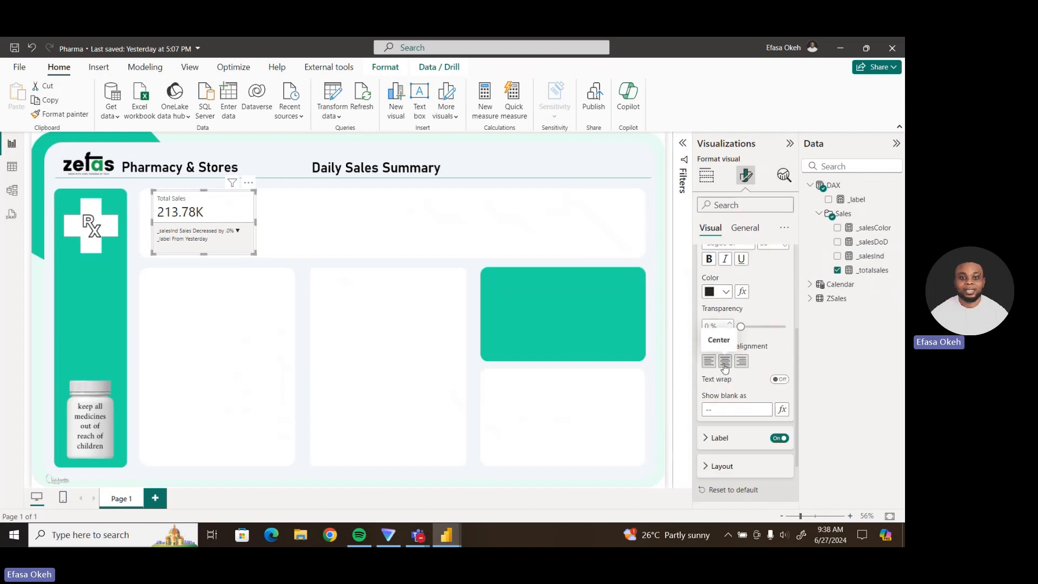
{"action": "left_click_drag", "start_coordinate": [796, 367], "coordinate": [801, 285]}
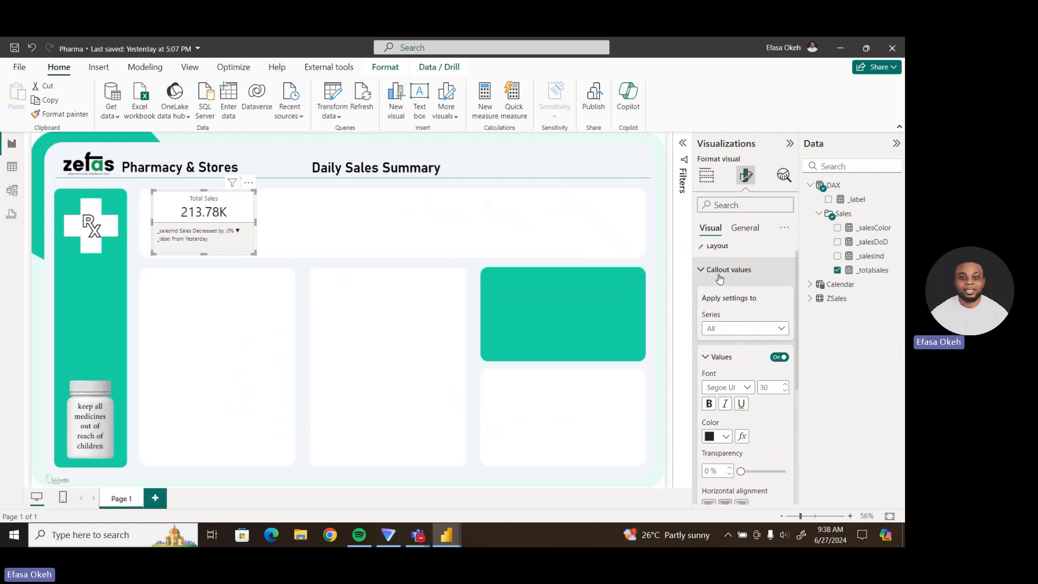
{"action": "left_click", "coordinate": [702, 270]}
Turn off the titles of all reference labels for the card's _totalsales series.
{"action": "left_click", "coordinate": [709, 307]}
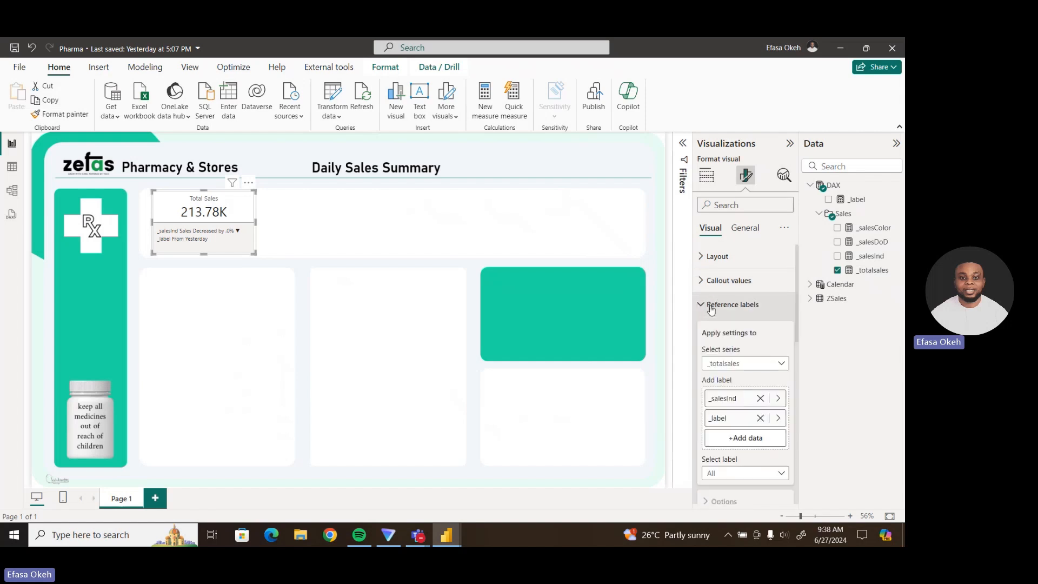
{"action": "left_click_drag", "start_coordinate": [796, 319], "coordinate": [798, 347]}
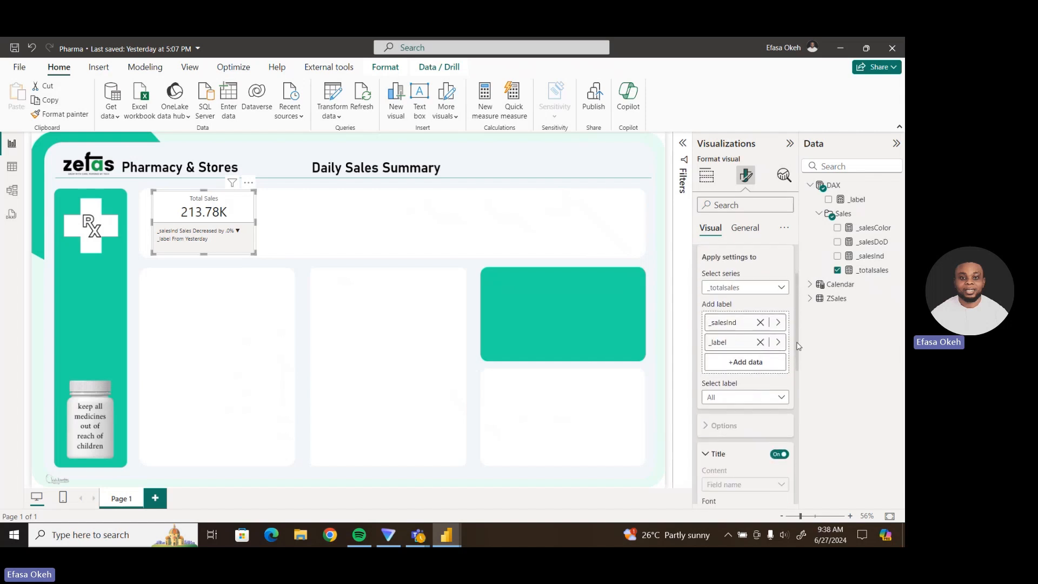
{"action": "left_click", "coordinate": [723, 293]}
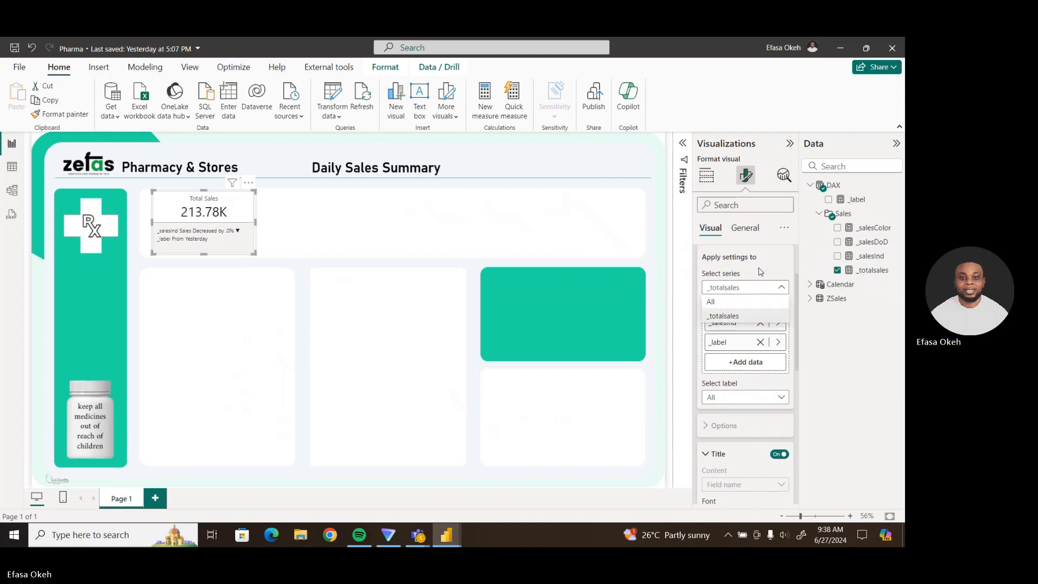
{"action": "left_click", "coordinate": [761, 284]}
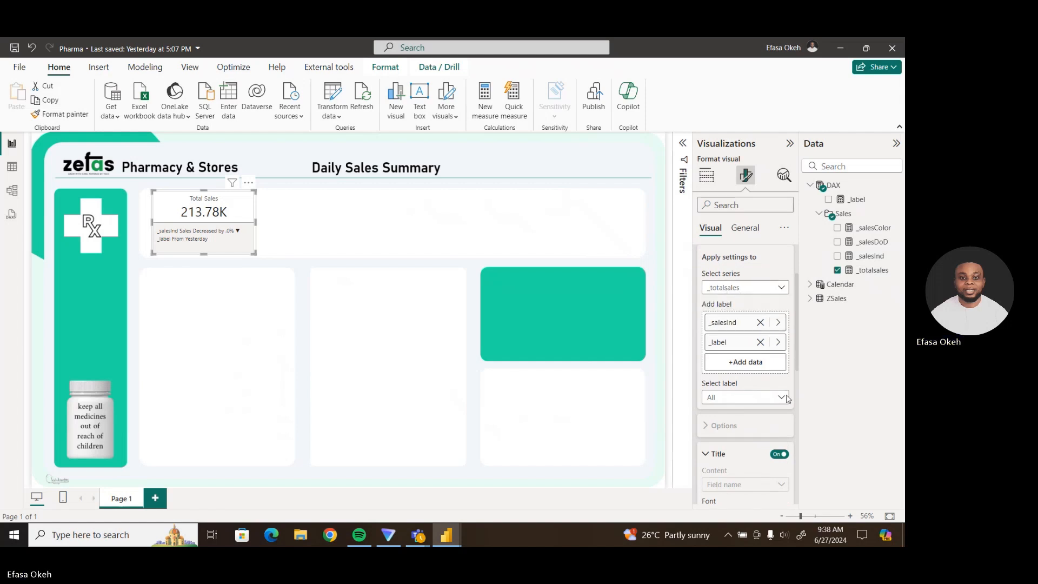
{"action": "left_click", "coordinate": [776, 456]}
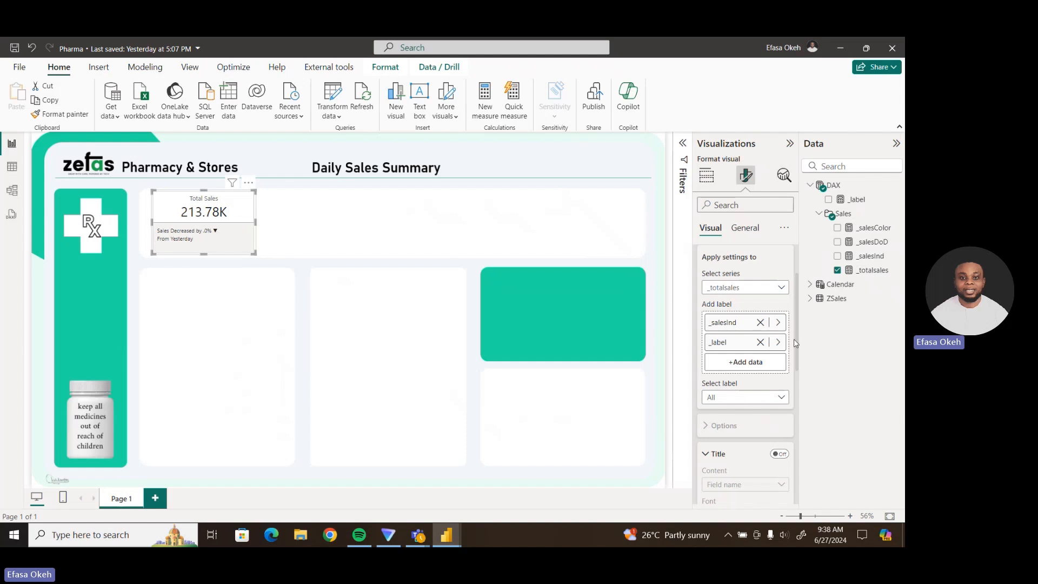
For all series, turn off the reference labels' background and center the labels horizontally.
{"action": "left_click", "coordinate": [731, 288]}
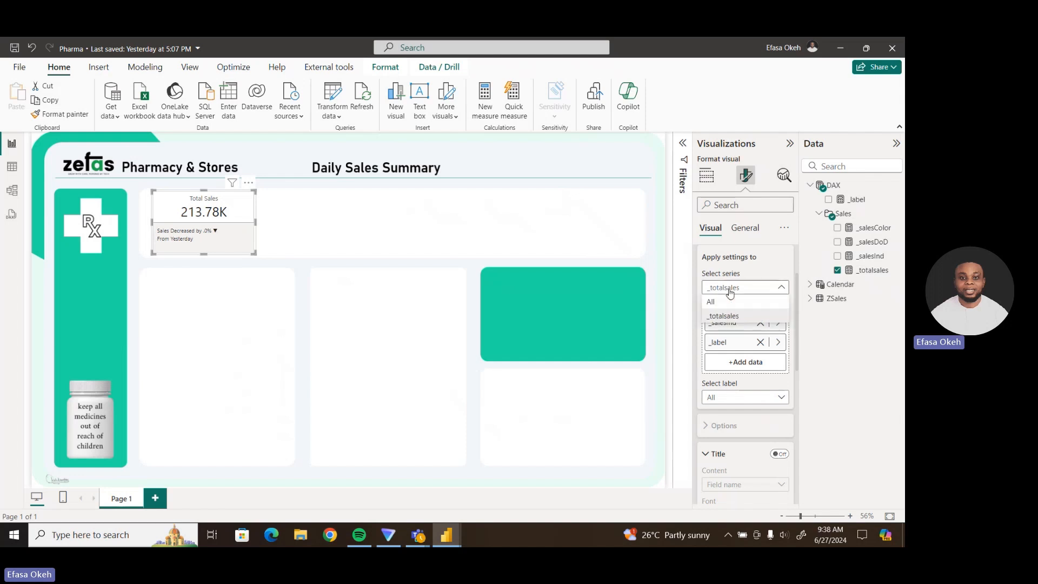
{"action": "left_click", "coordinate": [731, 301]}
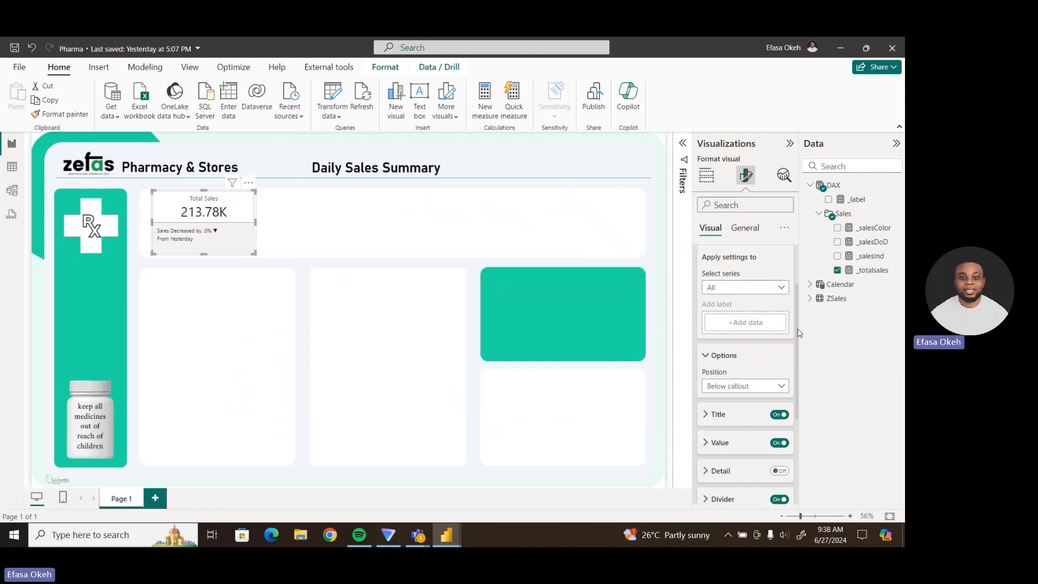
{"action": "left_click_drag", "start_coordinate": [798, 329], "coordinate": [800, 415]}
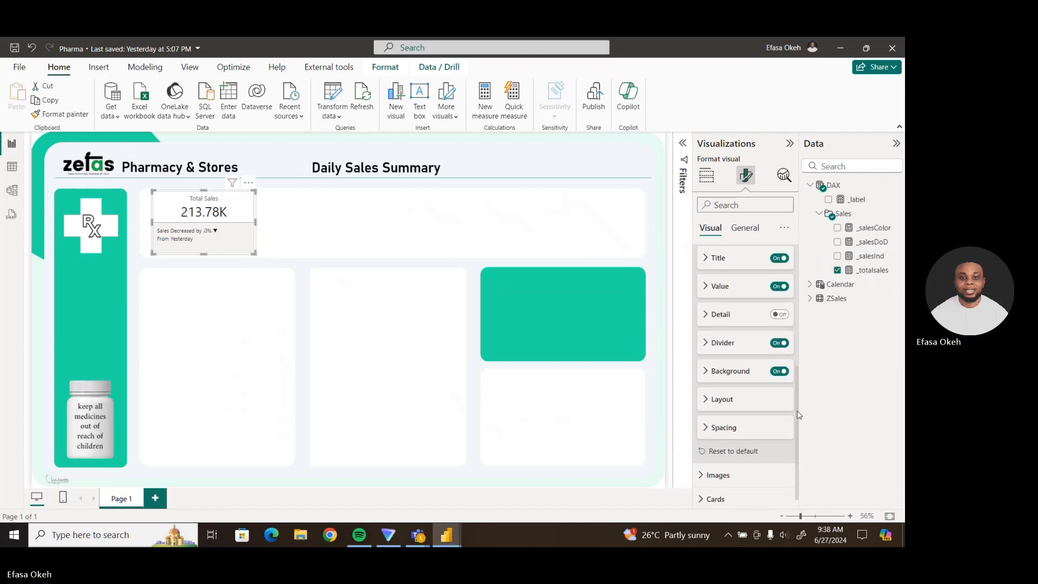
{"action": "left_click", "coordinate": [777, 372]}
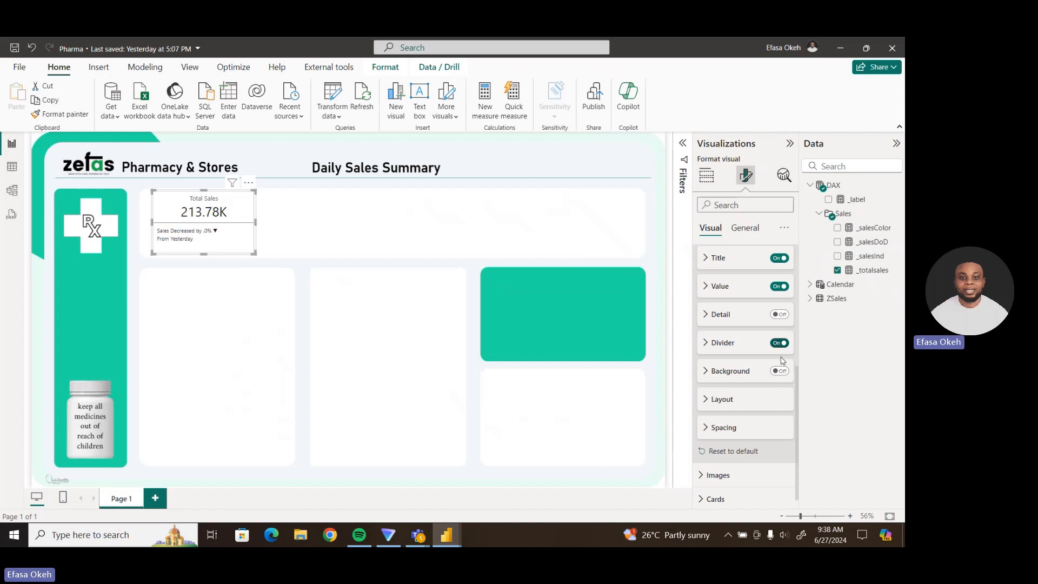
{"action": "left_click", "coordinate": [727, 403]}
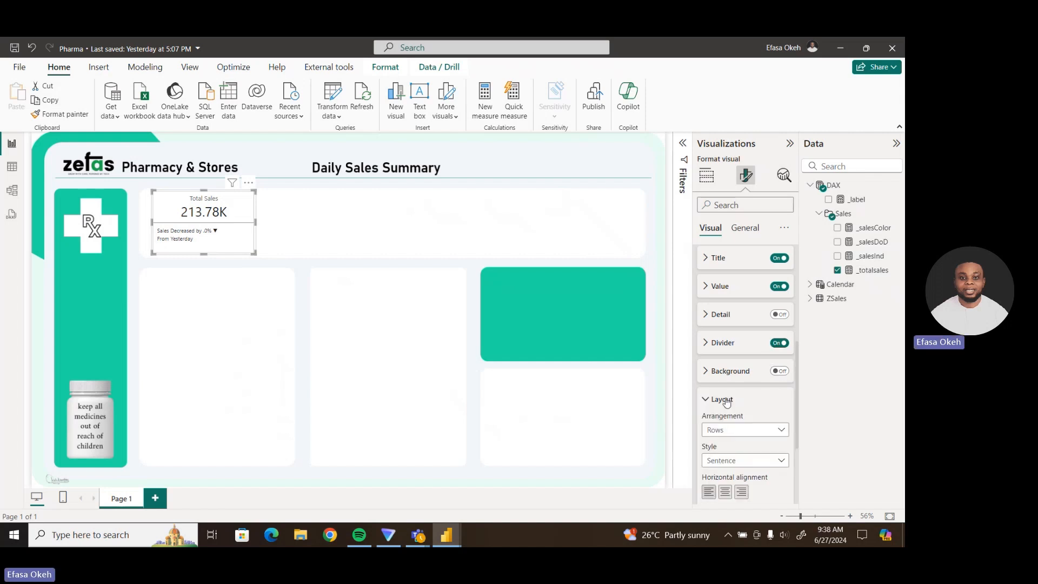
{"action": "left_click", "coordinate": [726, 493]}
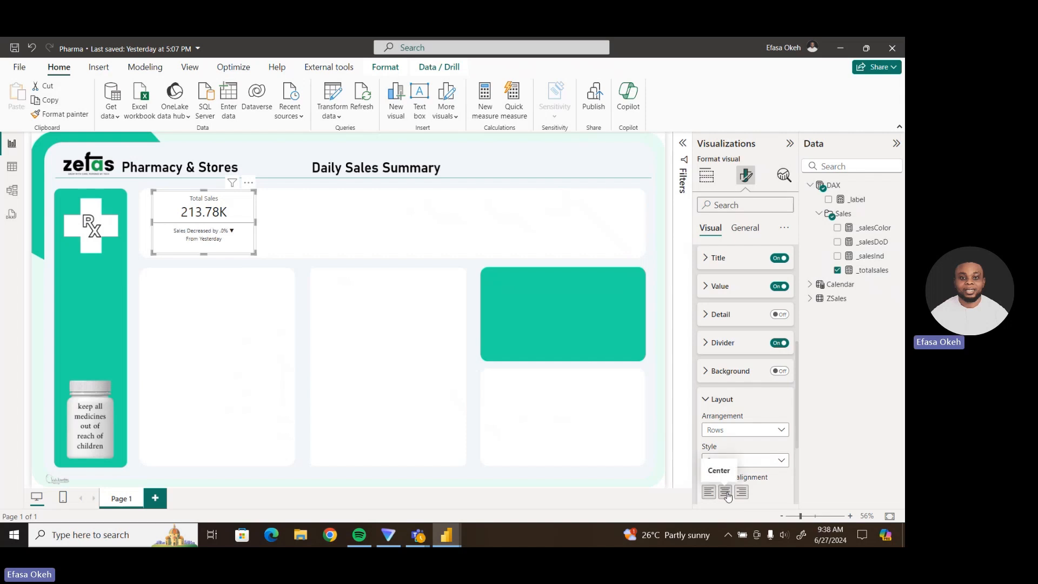
{"action": "left_click", "coordinate": [720, 403]}
{"action": "scroll", "coordinate": [800, 416], "scroll_direction": "up", "scroll_amount": 2}
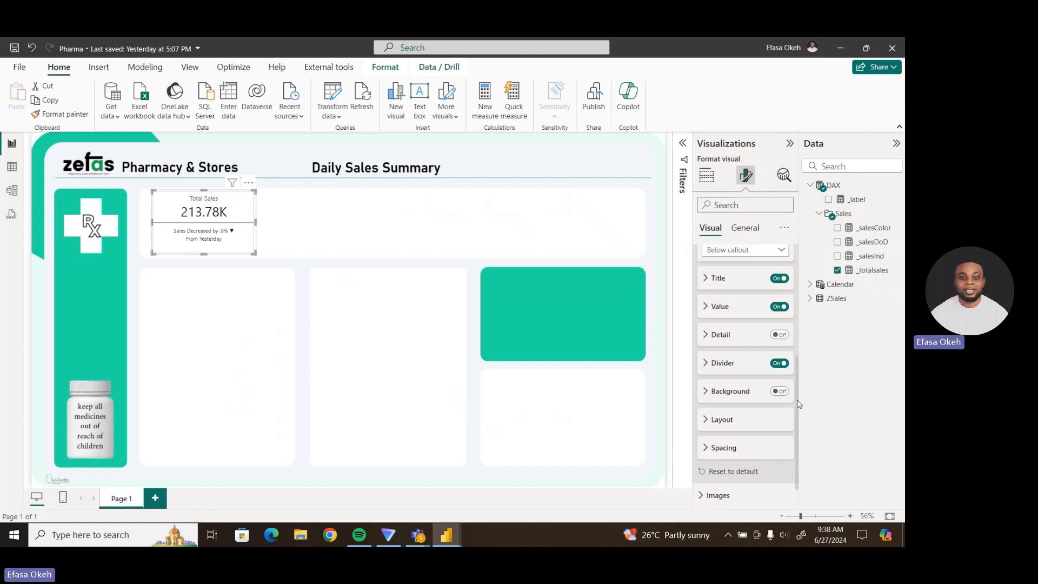
{"action": "left_click_drag", "start_coordinate": [799, 403], "coordinate": [799, 327]}
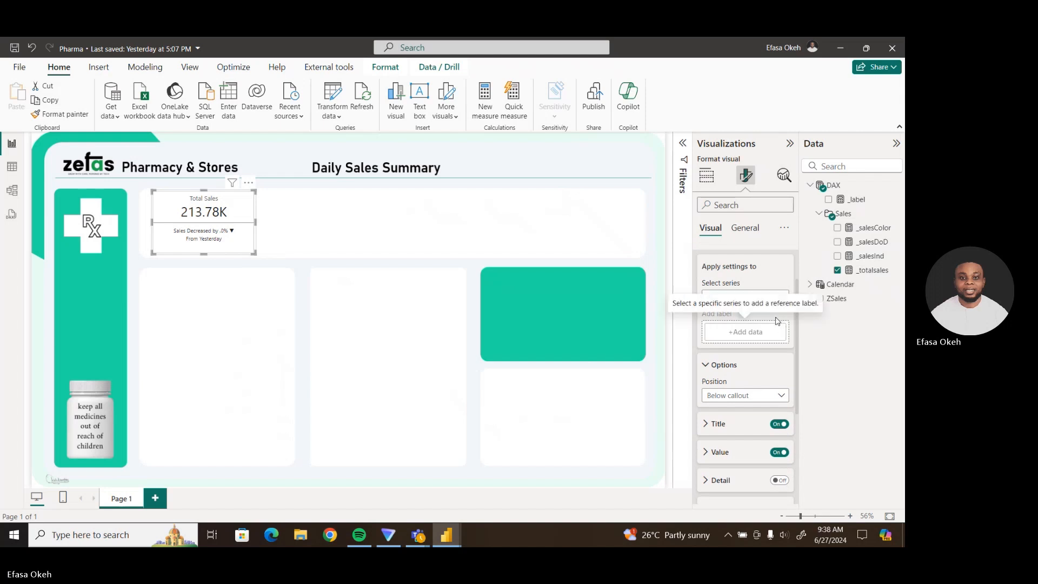
Color the value of the _totalsales series' _salesInd reference label by field value, based on the _salesColor measure.
{"action": "left_click", "coordinate": [725, 296]}
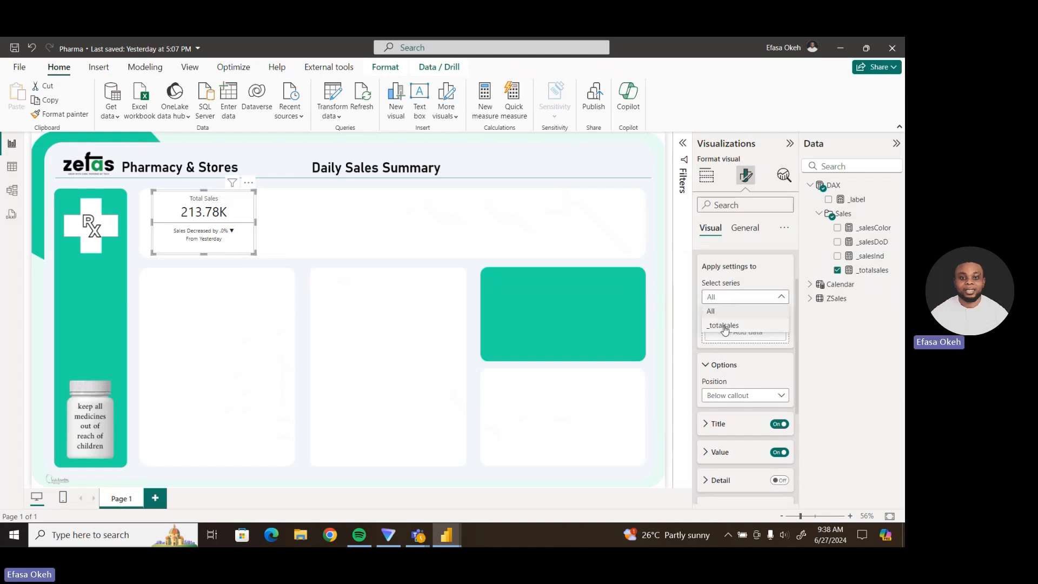
{"action": "left_click", "coordinate": [725, 326]}
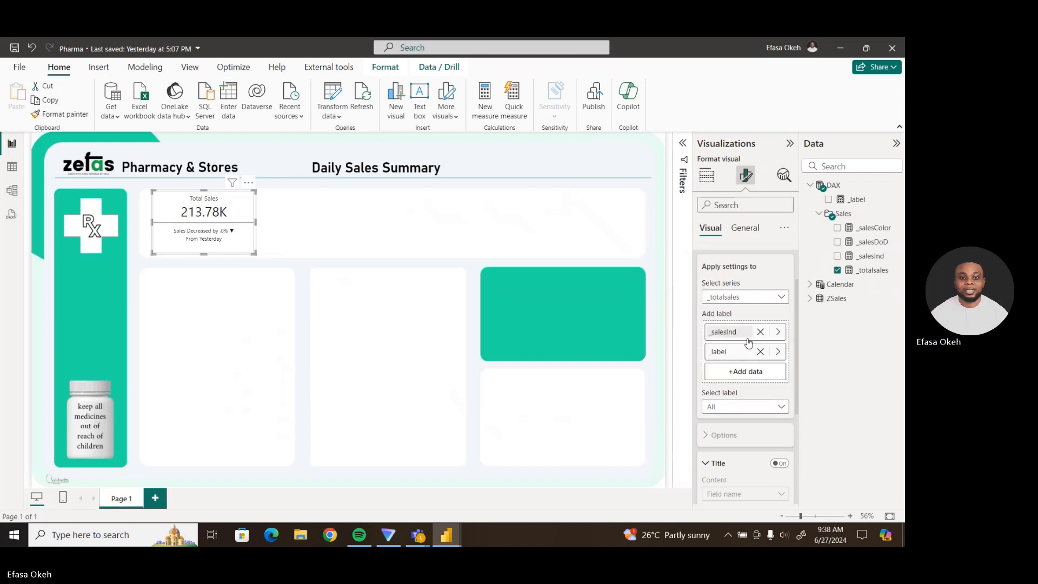
{"action": "left_click_drag", "start_coordinate": [798, 324], "coordinate": [798, 372]}
{"action": "left_click", "coordinate": [723, 289]}
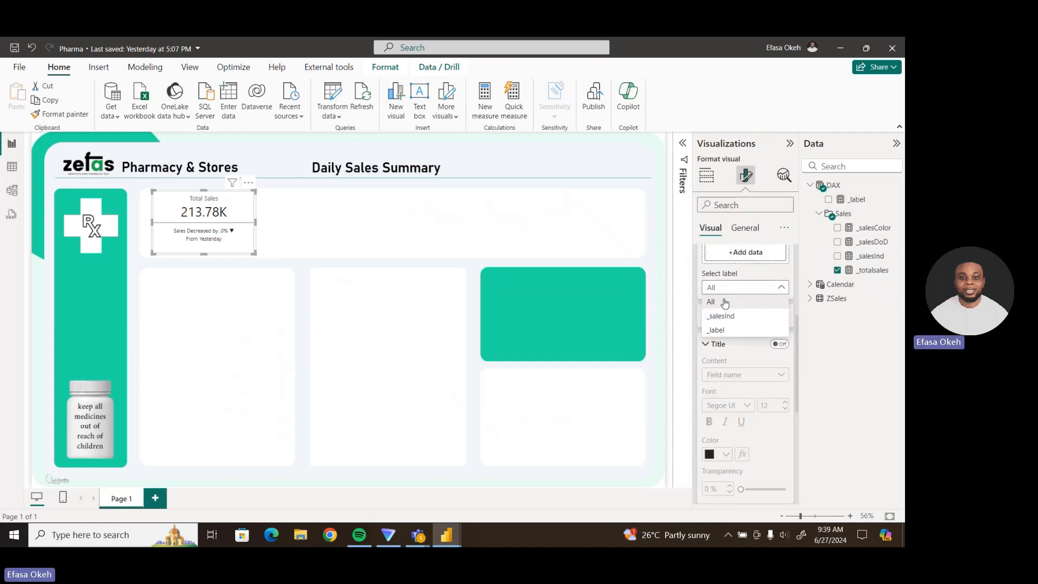
{"action": "left_click", "coordinate": [728, 318]}
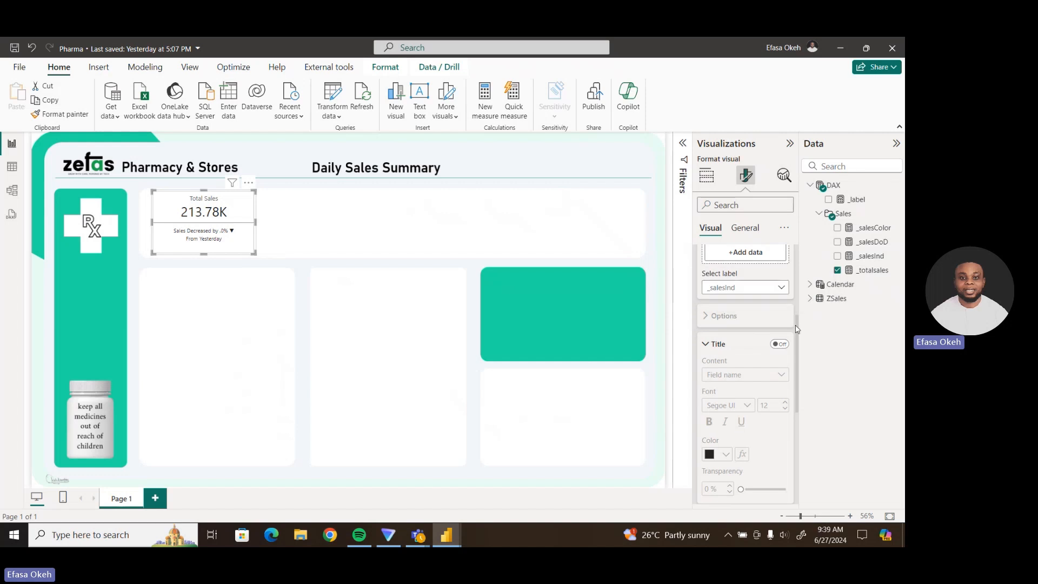
{"action": "left_click_drag", "start_coordinate": [797, 330], "coordinate": [798, 406]}
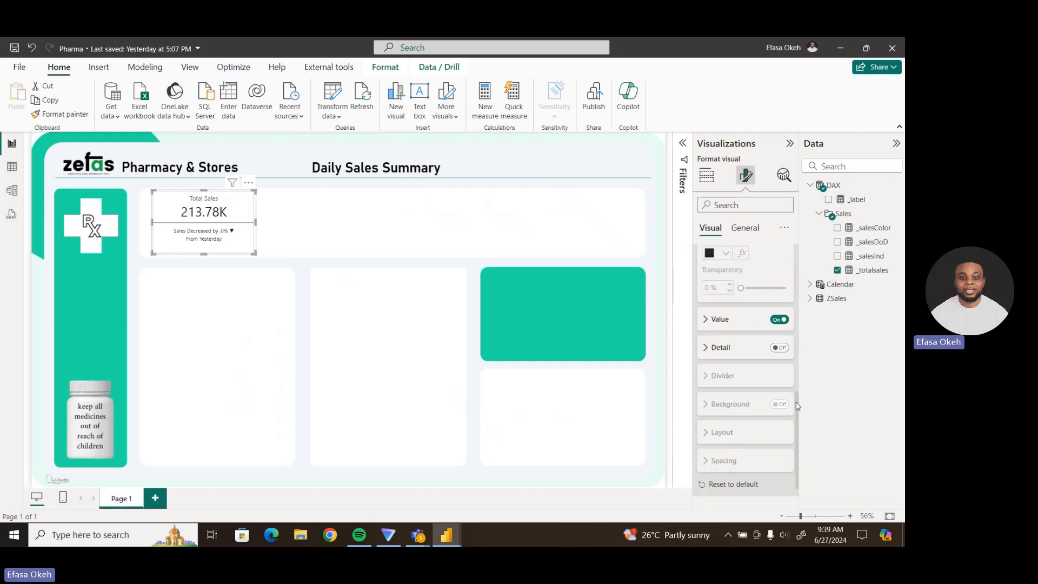
{"action": "left_click", "coordinate": [719, 323]}
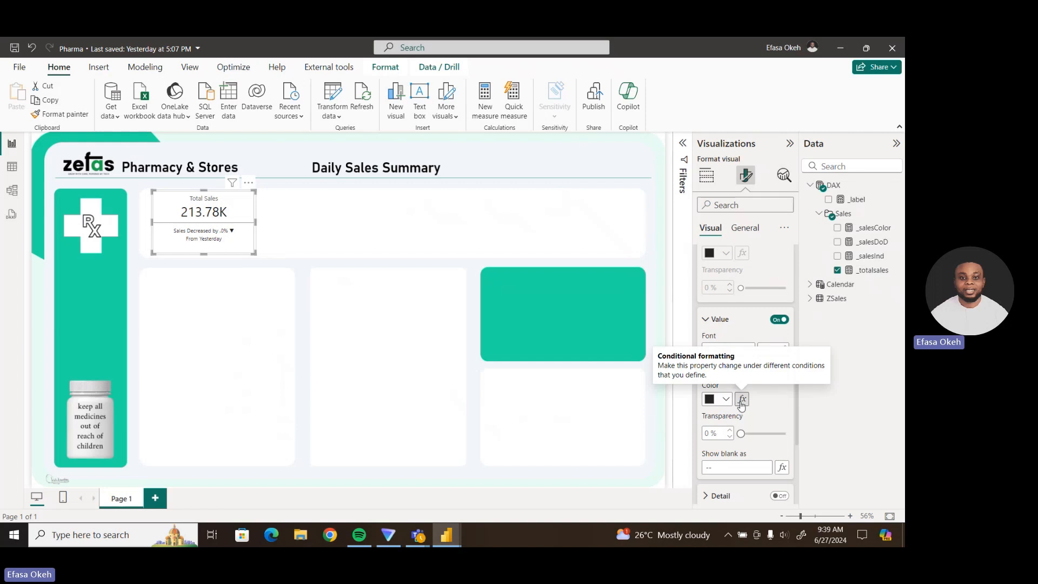
{"action": "left_click", "coordinate": [742, 400]}
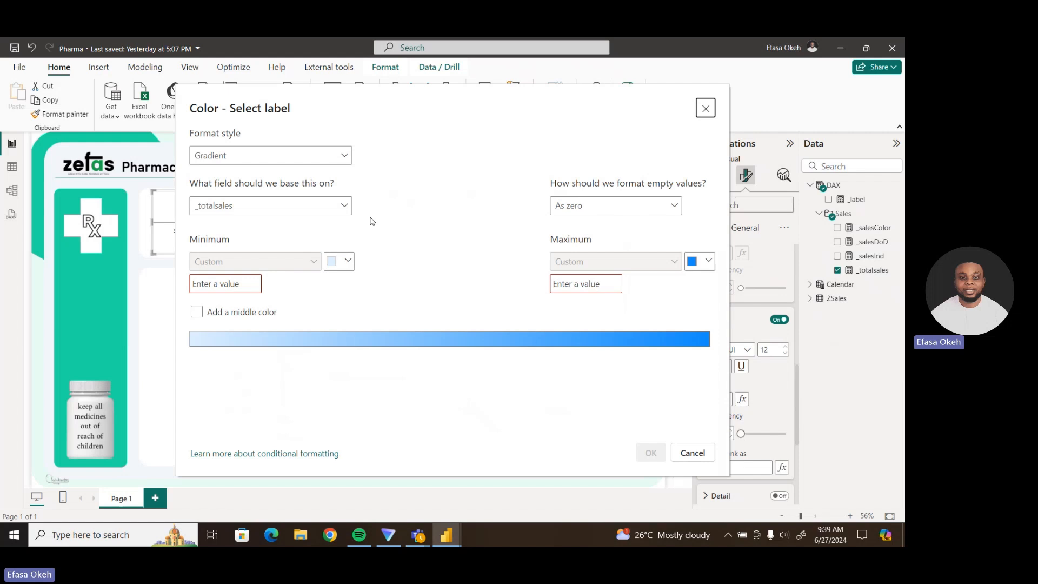
{"action": "left_click", "coordinate": [282, 158]}
{"action": "left_click", "coordinate": [254, 215]}
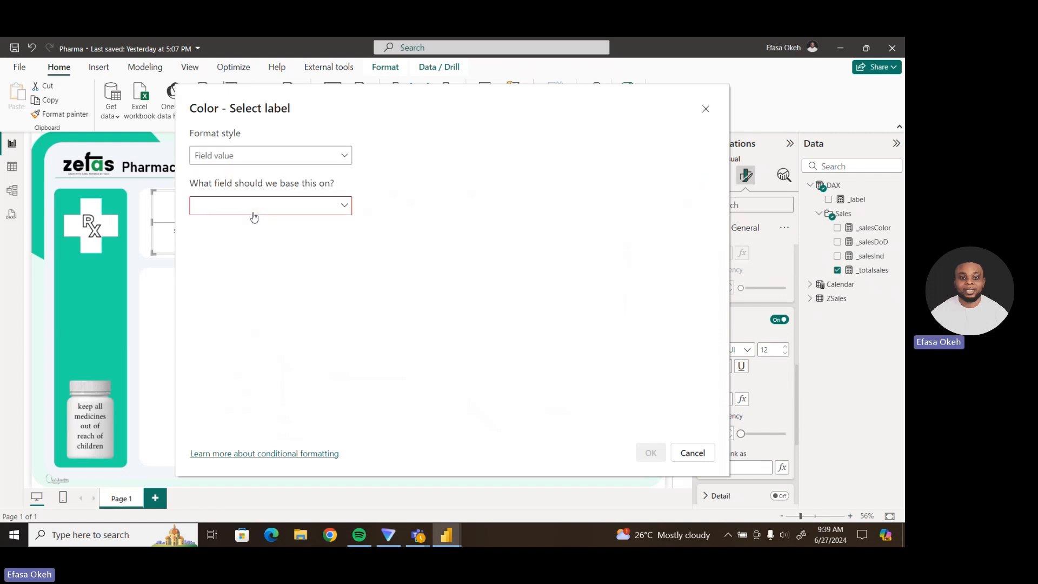
{"action": "left_click", "coordinate": [262, 210]}
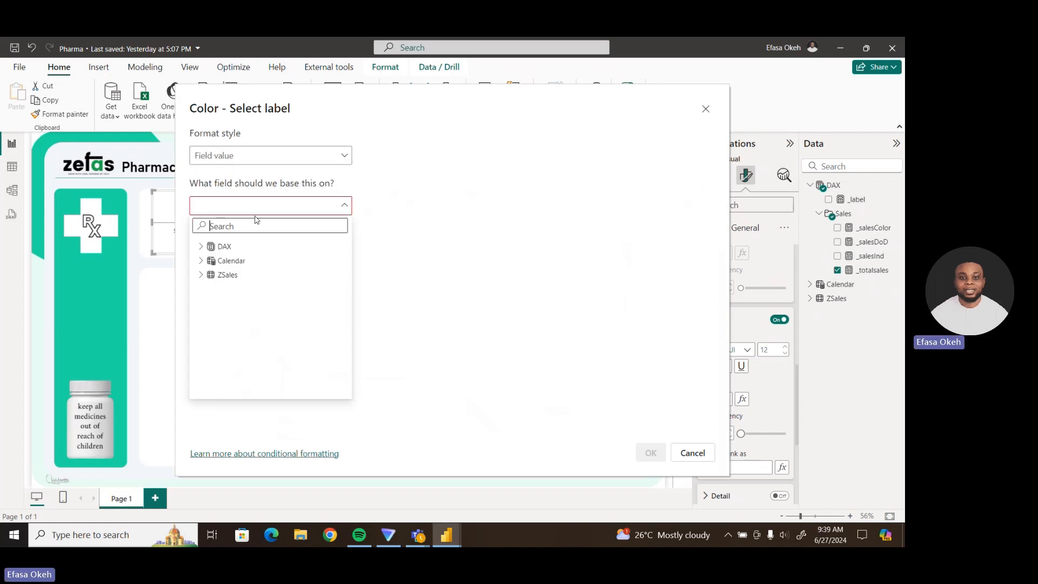
{"action": "left_click", "coordinate": [201, 247]}
{"action": "left_click", "coordinate": [210, 275]}
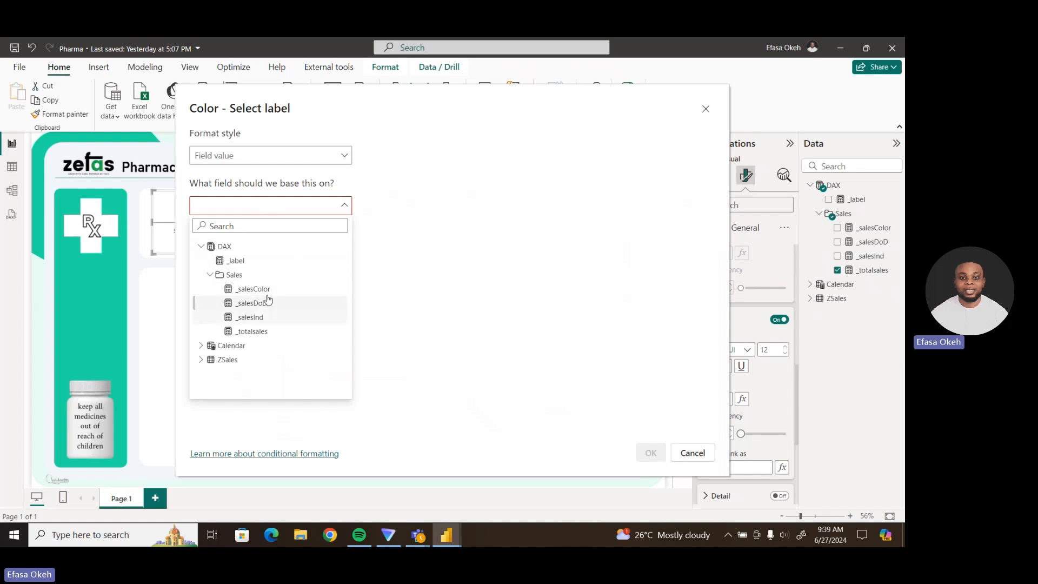
{"action": "left_click", "coordinate": [248, 291]}
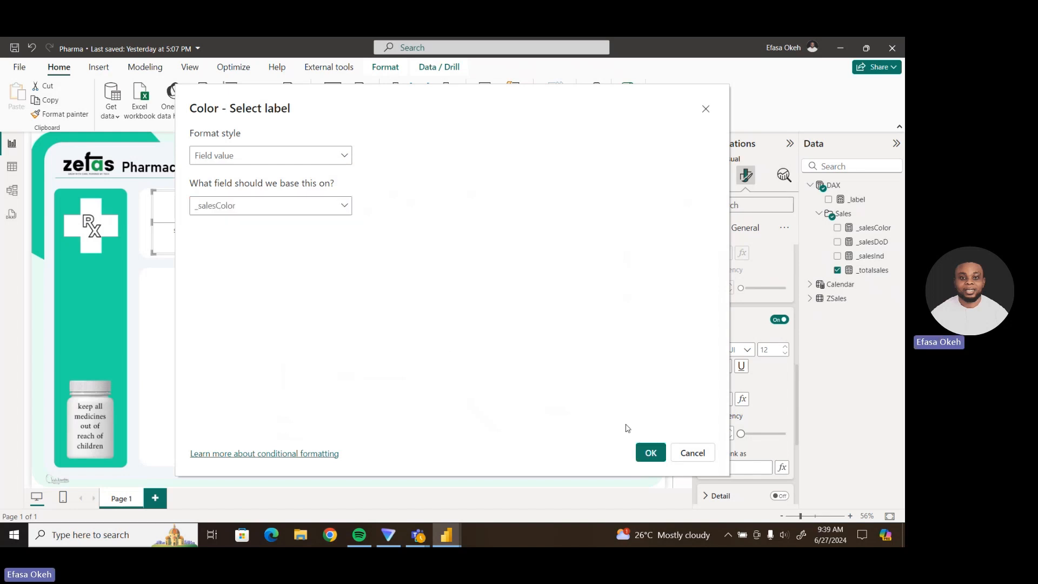
{"action": "left_click", "coordinate": [650, 453]}
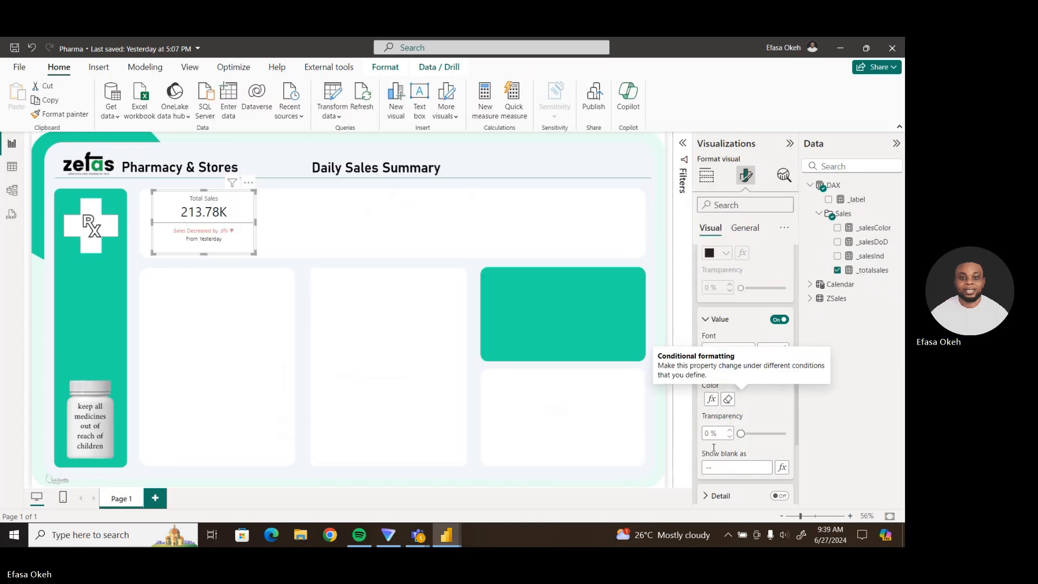
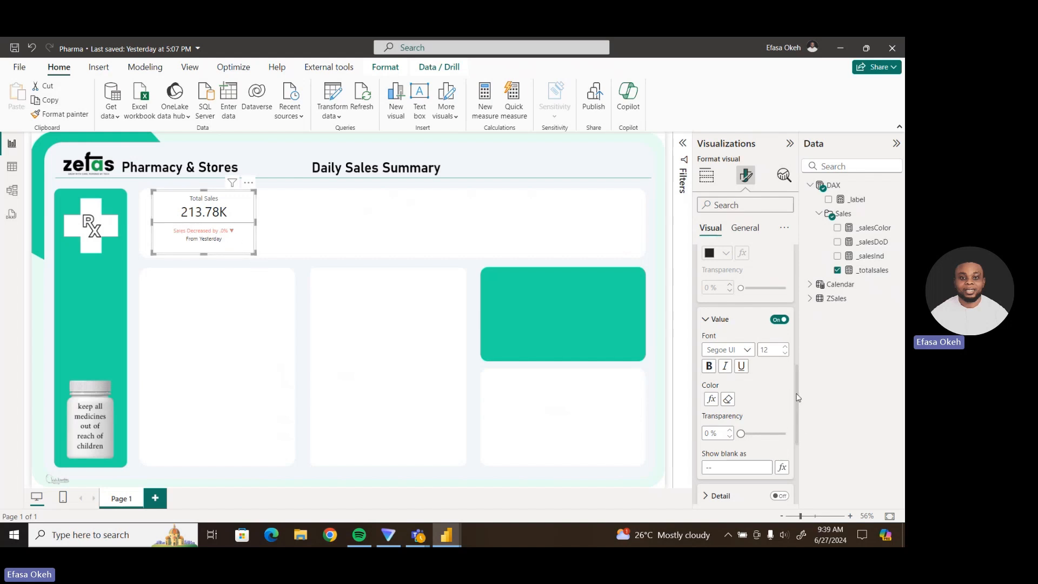
For all series, set the line style of the reference labels' divider to Dashed.
{"action": "left_click_drag", "start_coordinate": [796, 398], "coordinate": [798, 305]}
{"action": "left_click", "coordinate": [752, 279]}
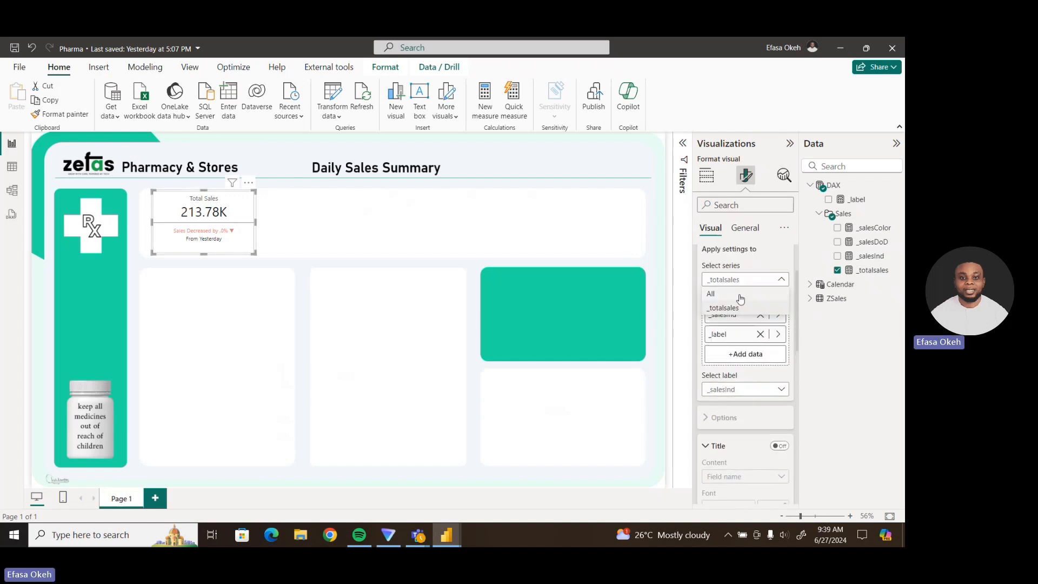
{"action": "left_click", "coordinate": [739, 294]}
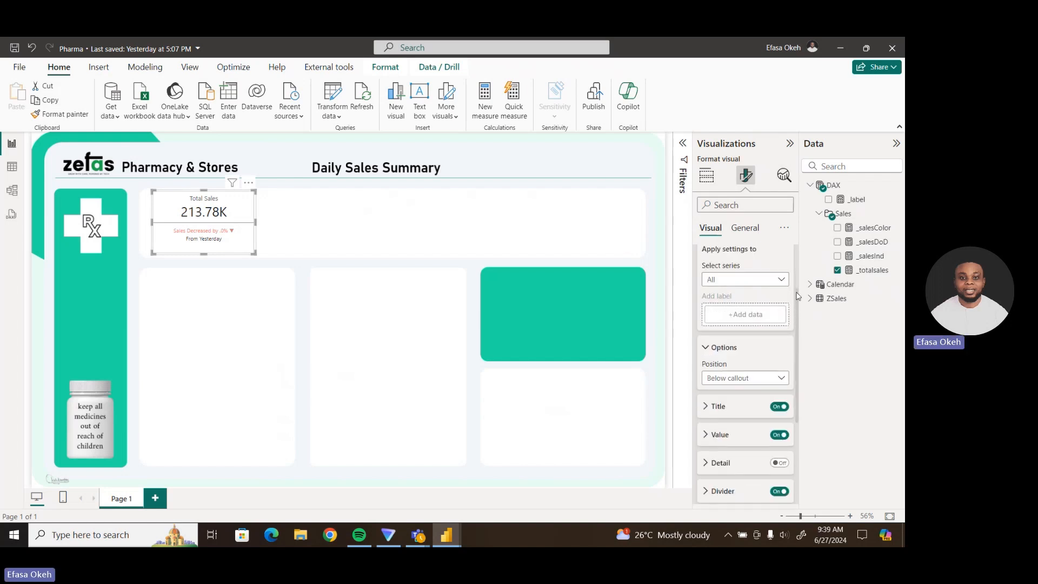
{"action": "left_click_drag", "start_coordinate": [799, 292], "coordinate": [797, 371]}
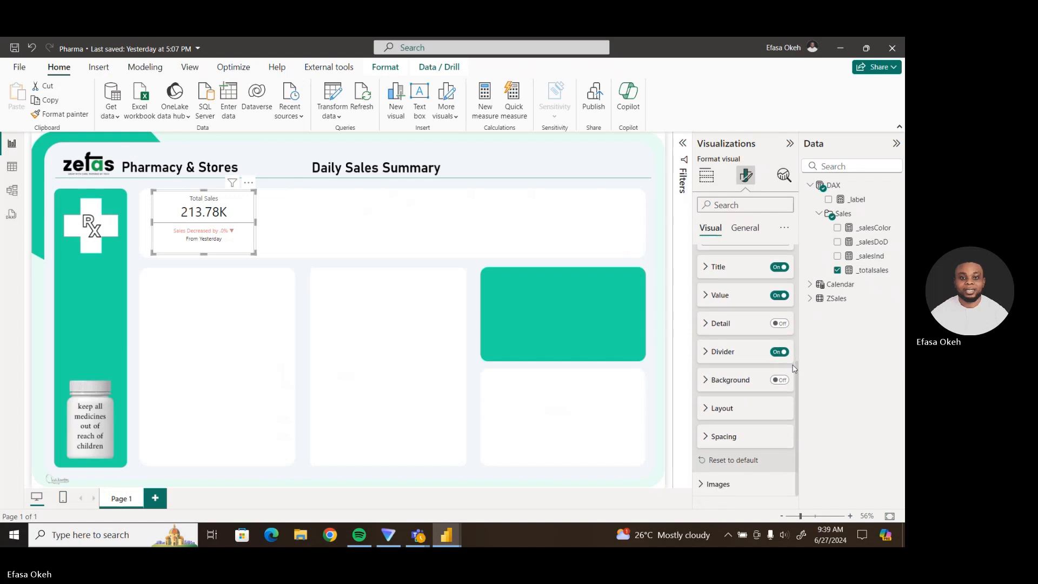
{"action": "left_click", "coordinate": [713, 350]}
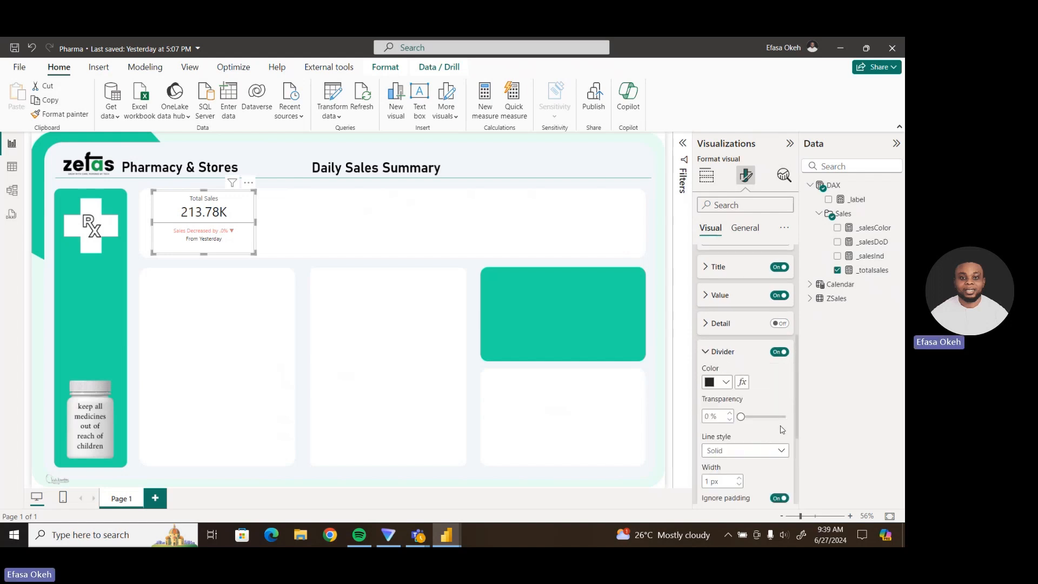
{"action": "left_click_drag", "start_coordinate": [799, 433], "coordinate": [800, 457]}
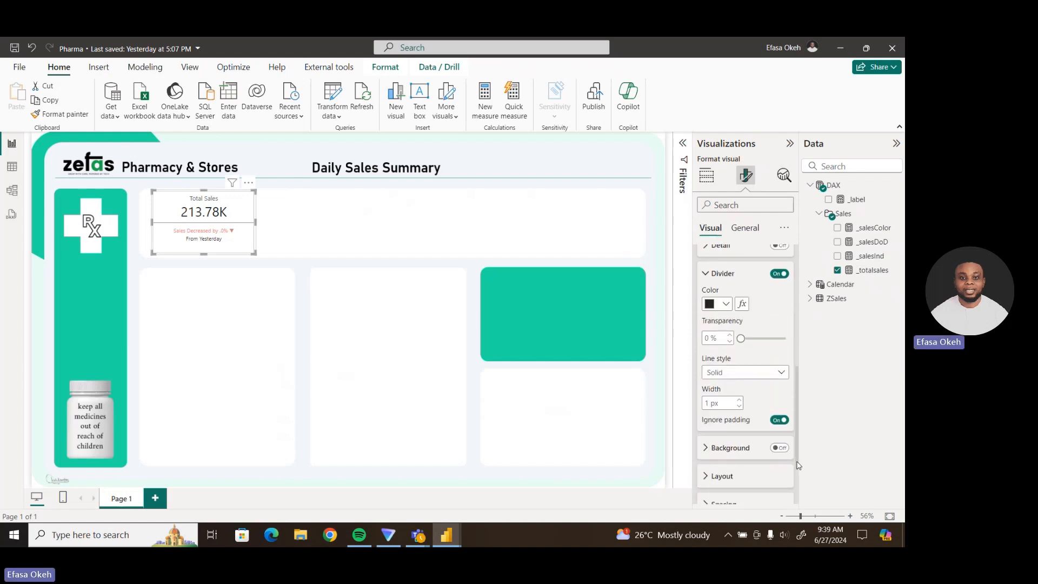
{"action": "left_click", "coordinate": [736, 373]}
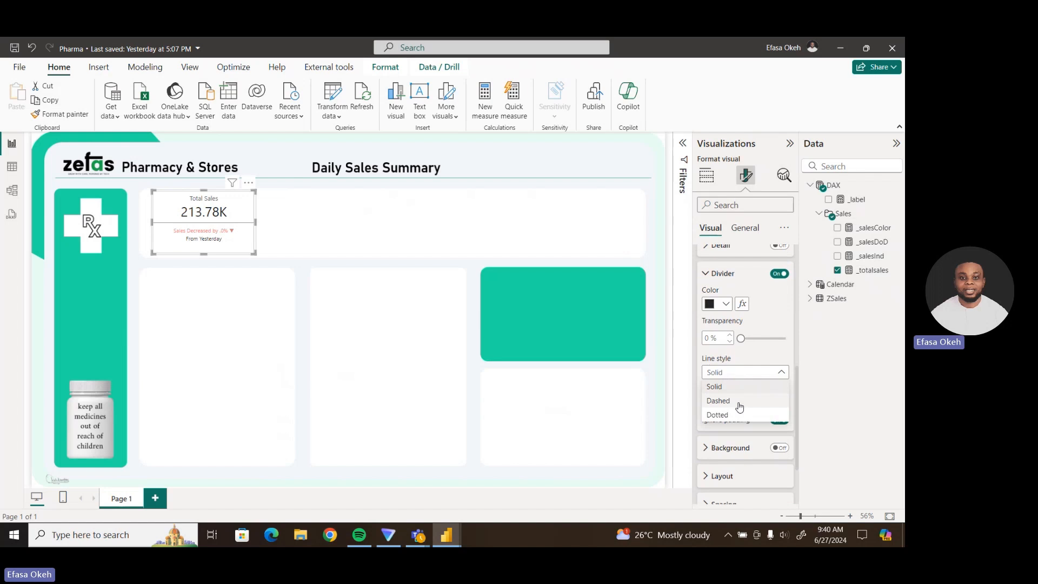
{"action": "left_click", "coordinate": [718, 401]}
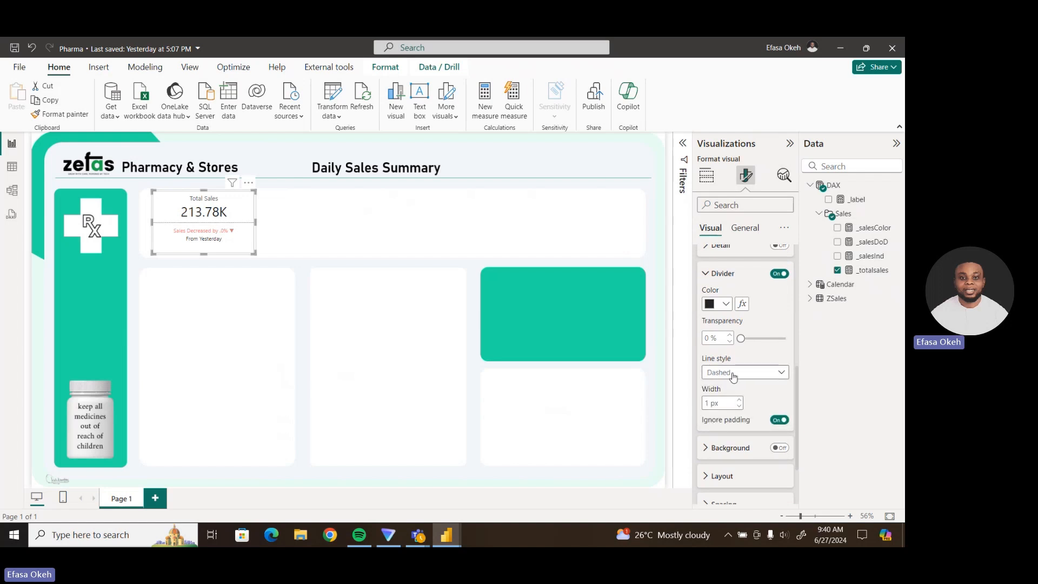
{"action": "left_click", "coordinate": [737, 374]}
{"action": "left_click", "coordinate": [737, 414]}
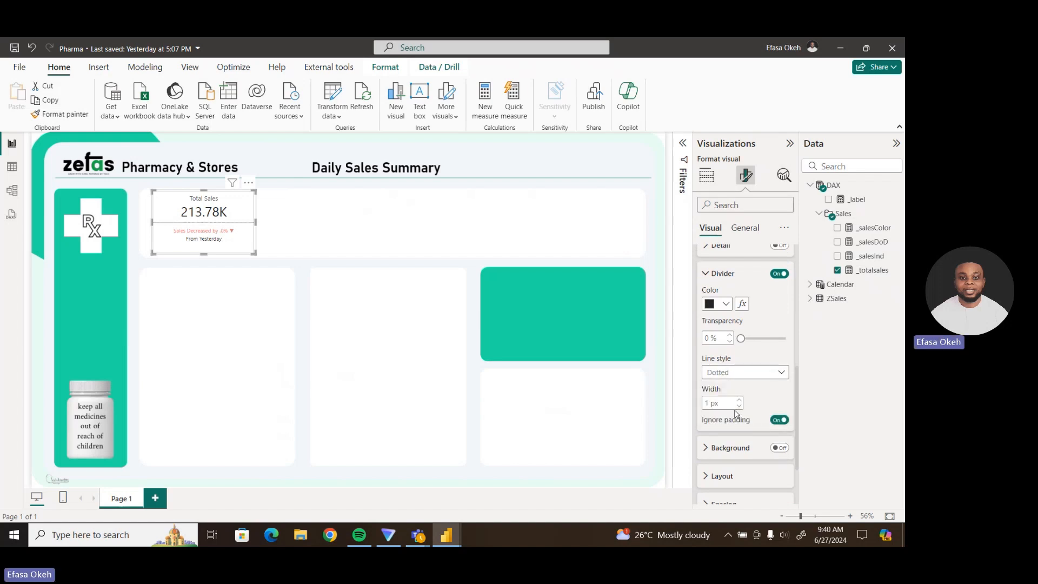
{"action": "left_click", "coordinate": [738, 376]}
{"action": "key", "text": "Escape"}
Color the reference labels' divider by field value, based on the _salesColor measure, and deselect the card.
{"action": "left_click", "coordinate": [742, 304]}
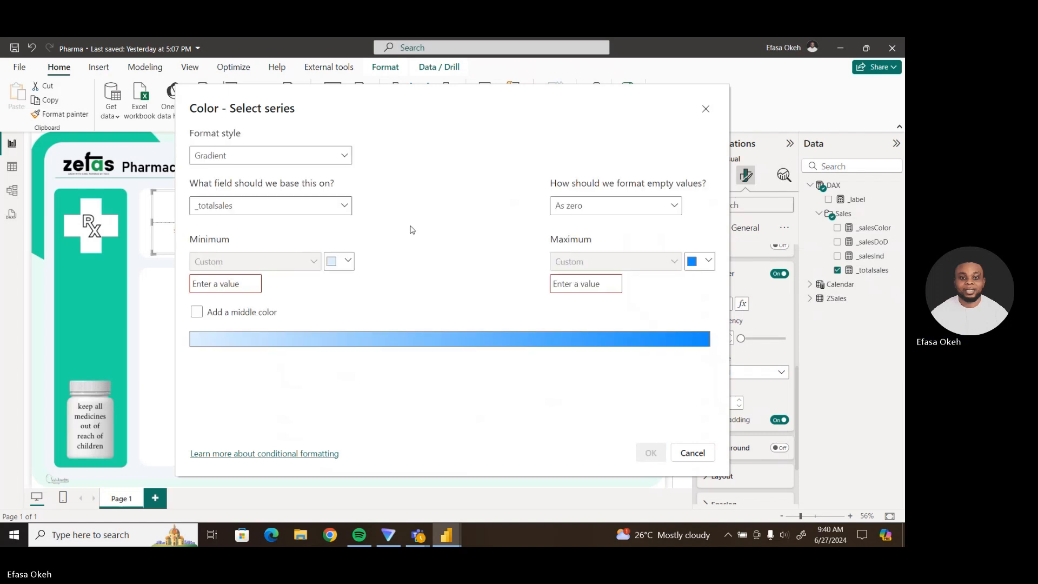
{"action": "left_click", "coordinate": [246, 158]}
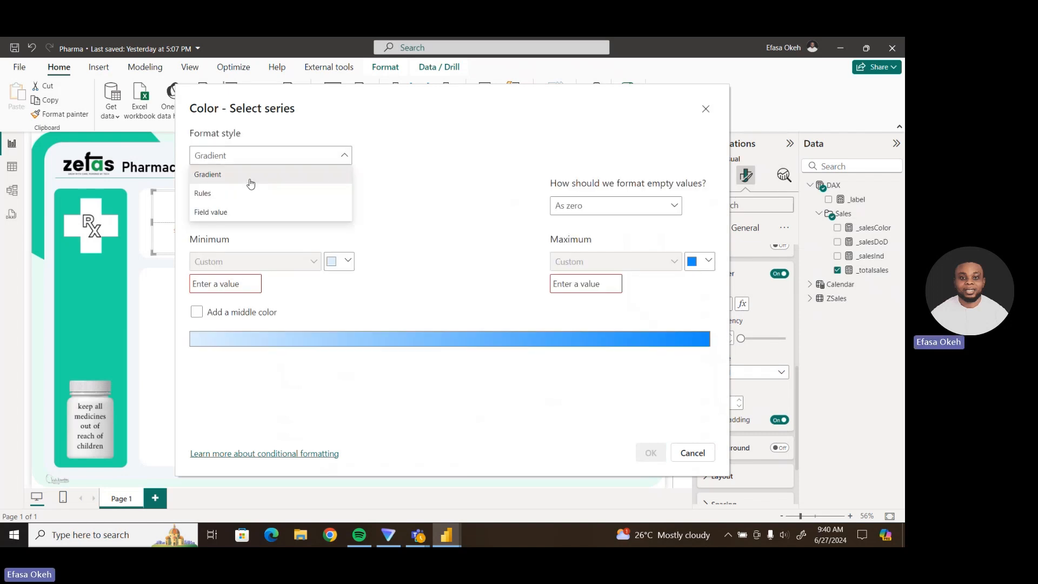
{"action": "left_click", "coordinate": [244, 213]}
{"action": "left_click", "coordinate": [234, 207]}
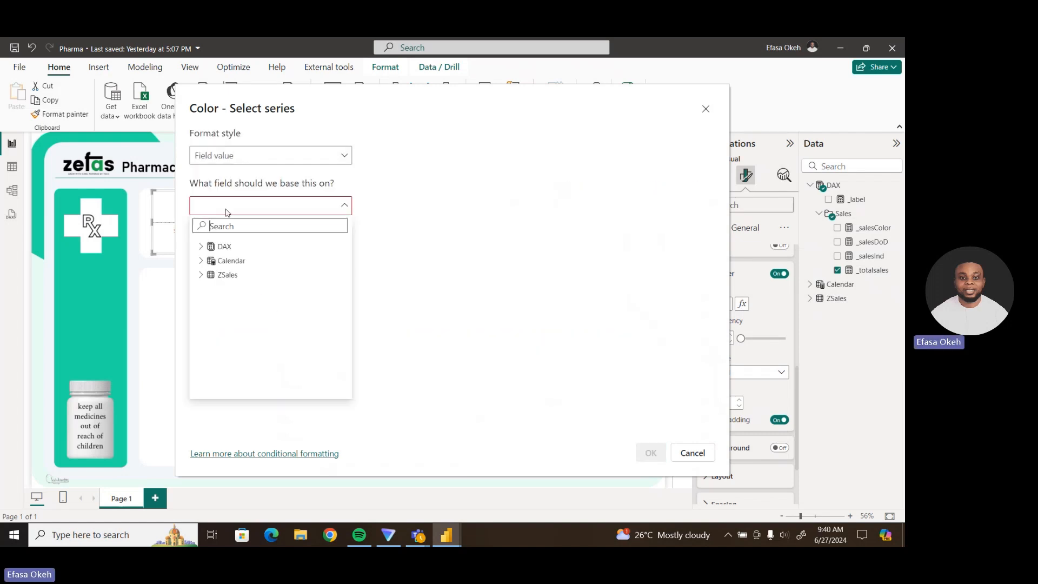
{"action": "left_click", "coordinate": [209, 248]}
{"action": "left_click", "coordinate": [219, 275]}
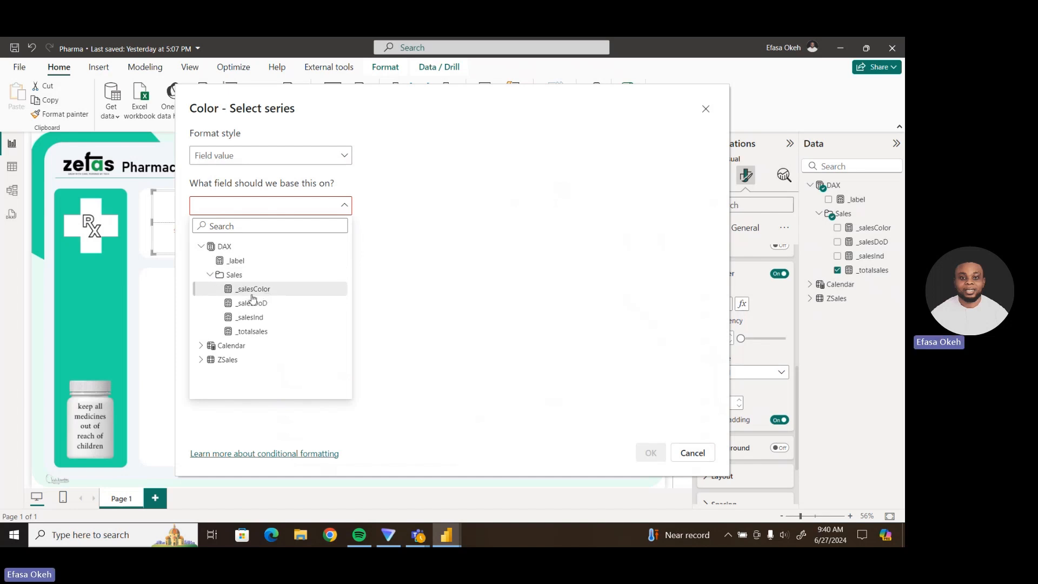
{"action": "left_click", "coordinate": [255, 292]}
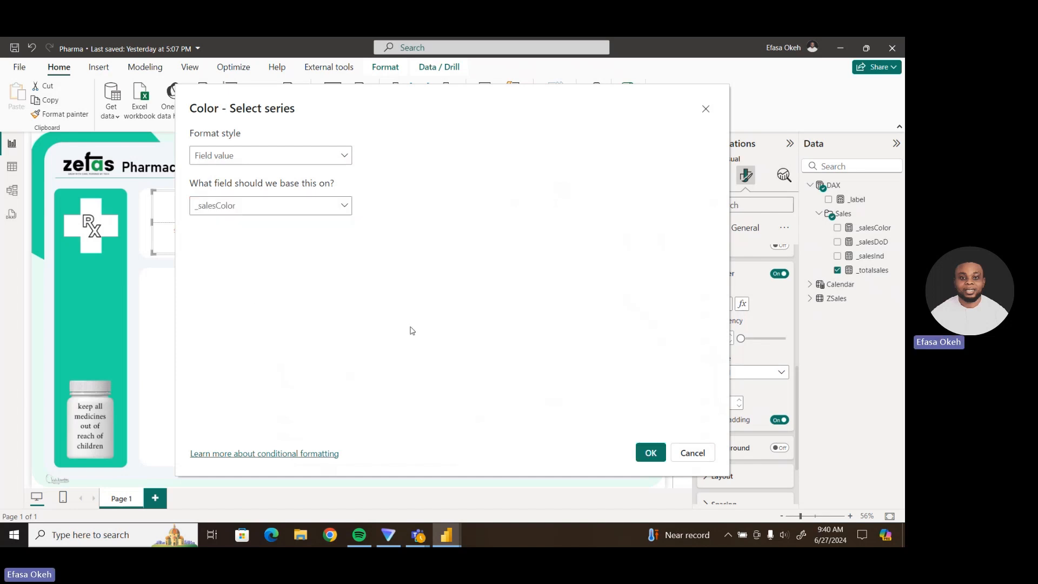
{"action": "left_click", "coordinate": [650, 452]}
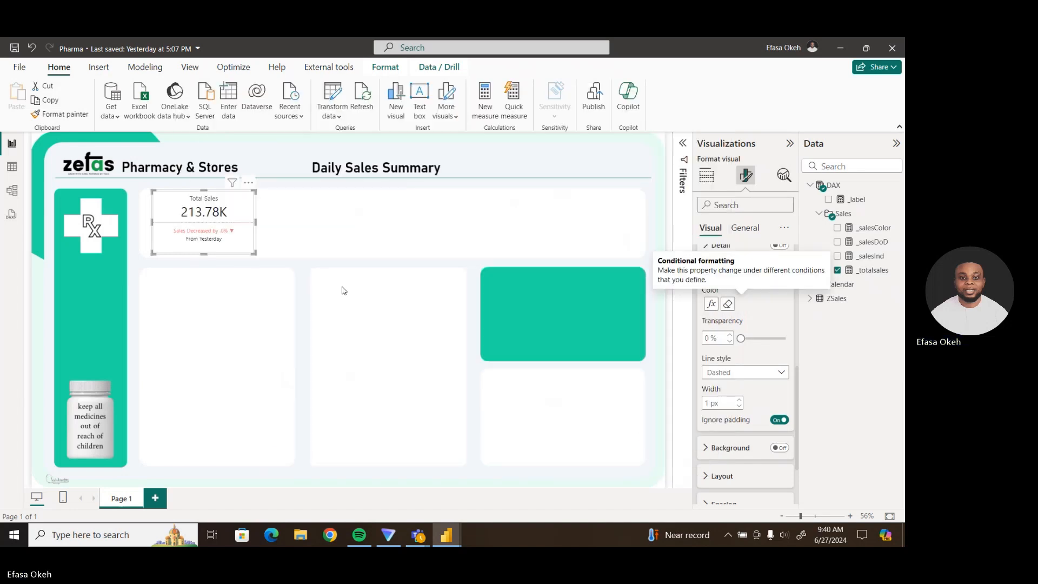
{"action": "left_click", "coordinate": [315, 255]}
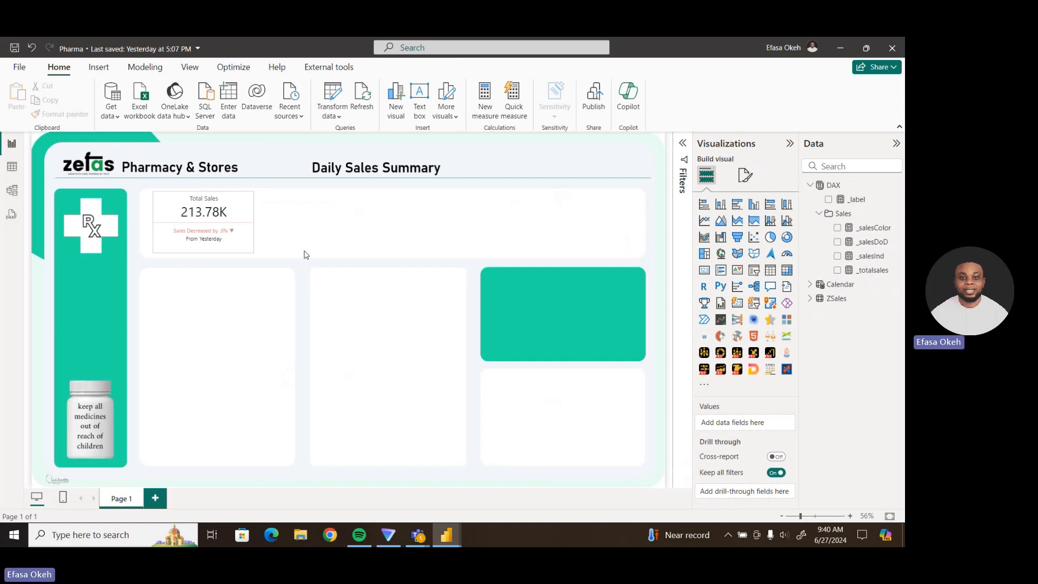
Move the Total Sales card slightly closer to the left edge of the white panel under the page title.
{"action": "left_click", "coordinate": [246, 247]}
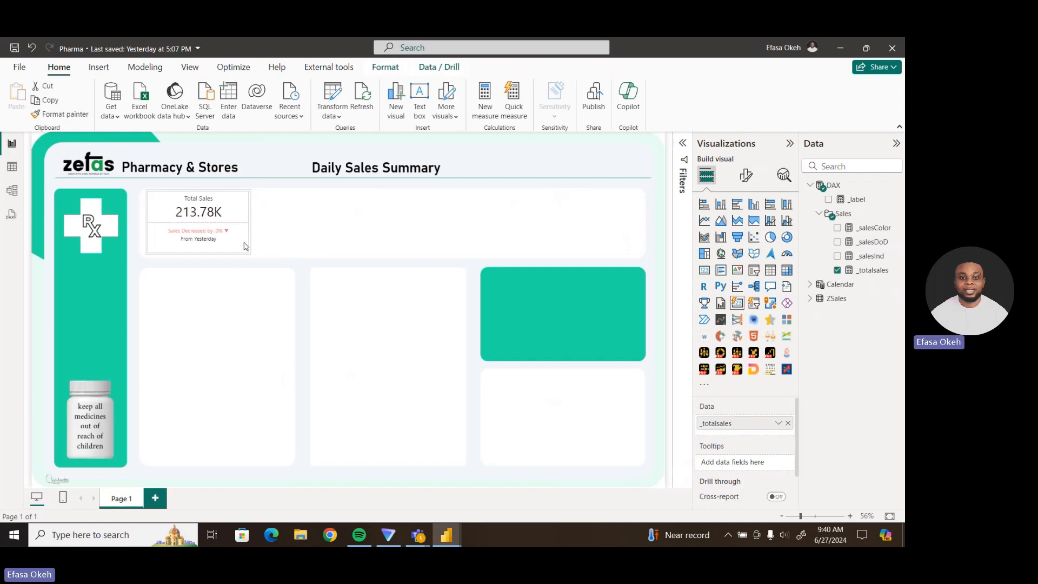
{"action": "left_click", "coordinate": [286, 243]}
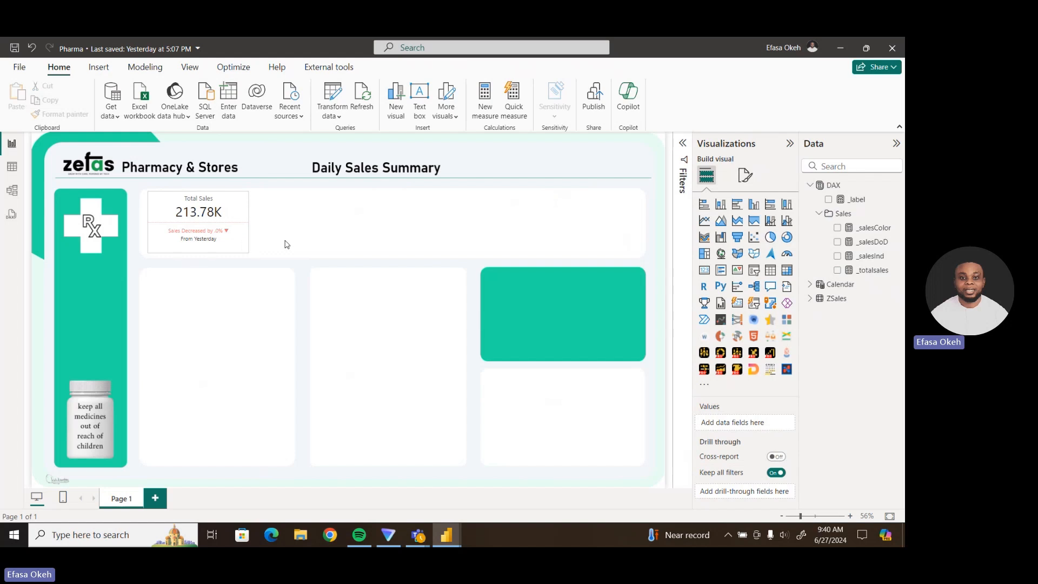
{"action": "left_click", "coordinate": [258, 260]}
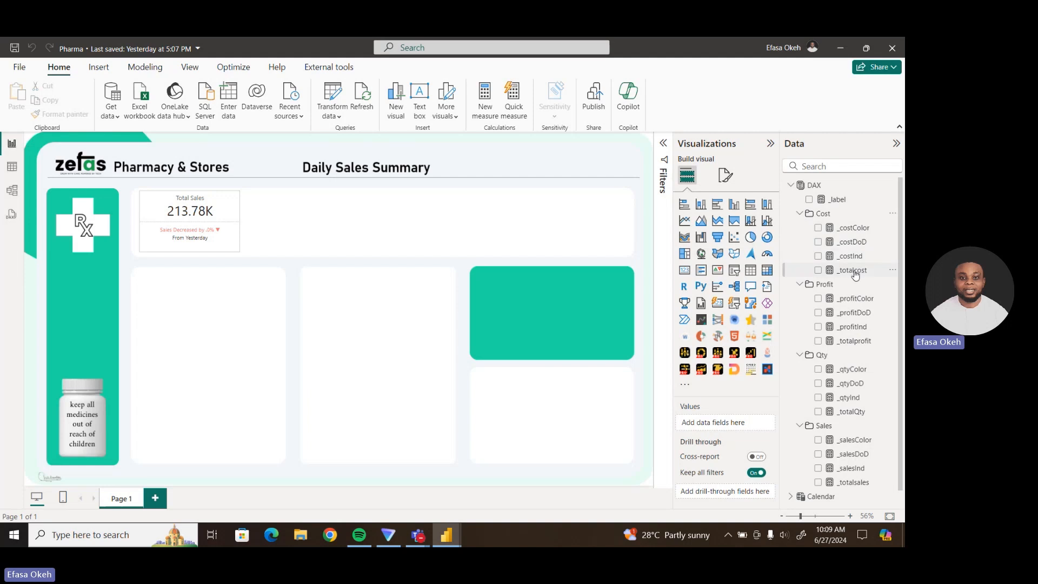
Review the DAX formulas of the _totalcost, _costDoD and _costInd measures in the Cost folder.
{"action": "left_click", "coordinate": [855, 273]}
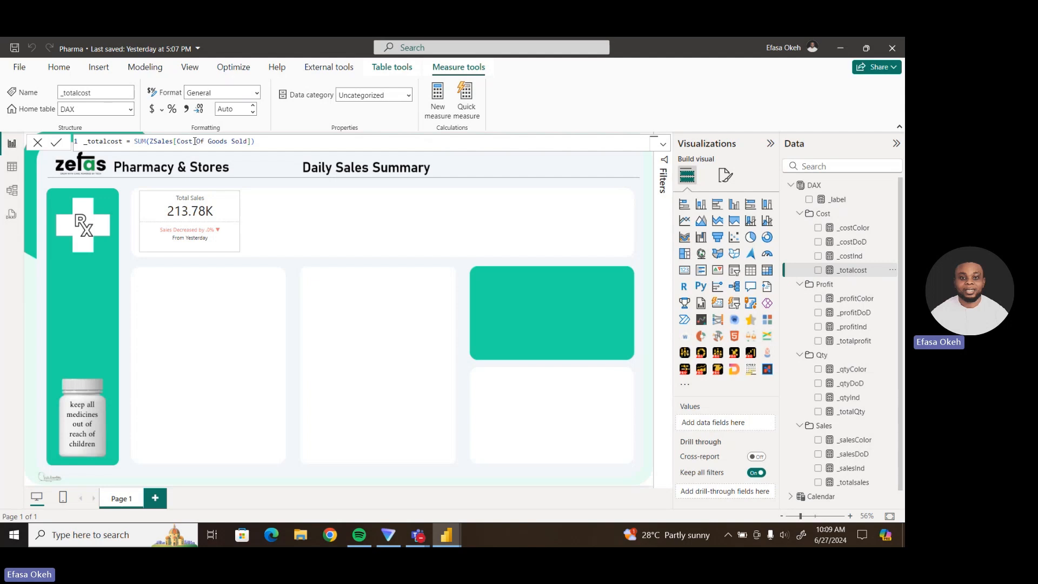
{"action": "left_click", "coordinate": [254, 141]}
{"action": "type", "text": ")"}
{"action": "left_click", "coordinate": [853, 244]}
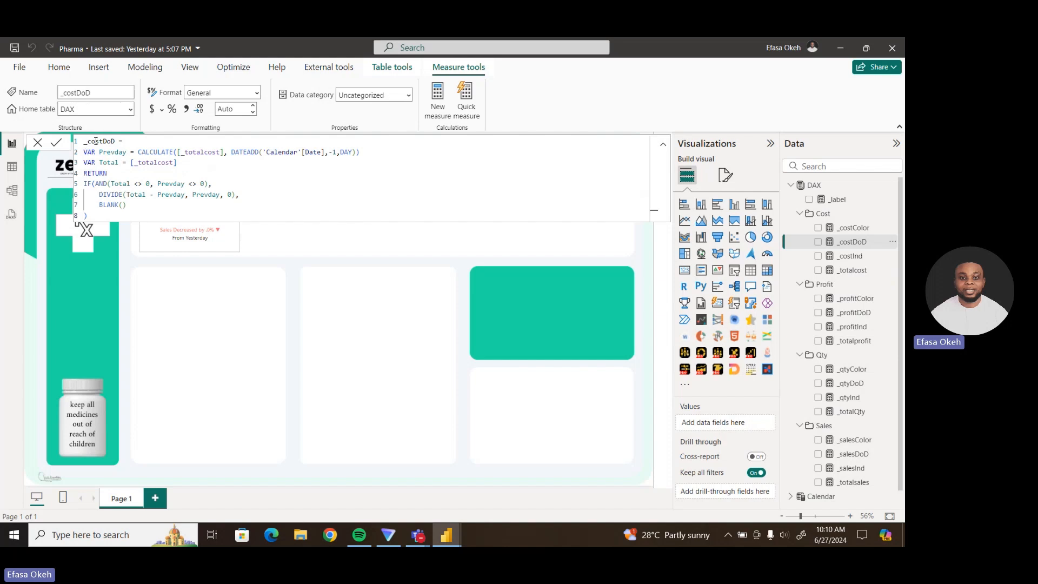
{"action": "left_click", "coordinate": [852, 257]}
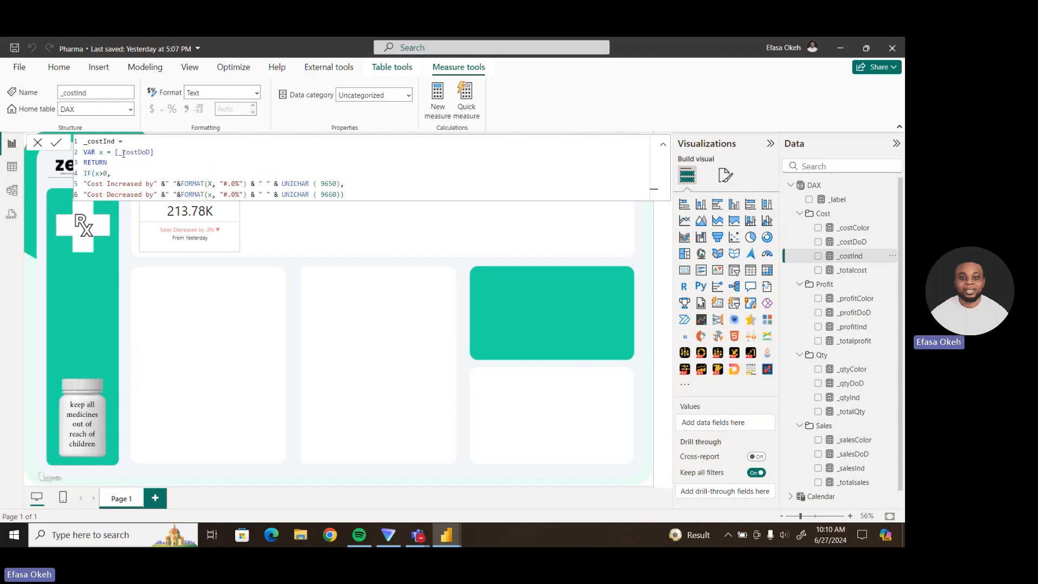
{"action": "left_click_drag", "start_coordinate": [114, 153], "coordinate": [156, 152]}
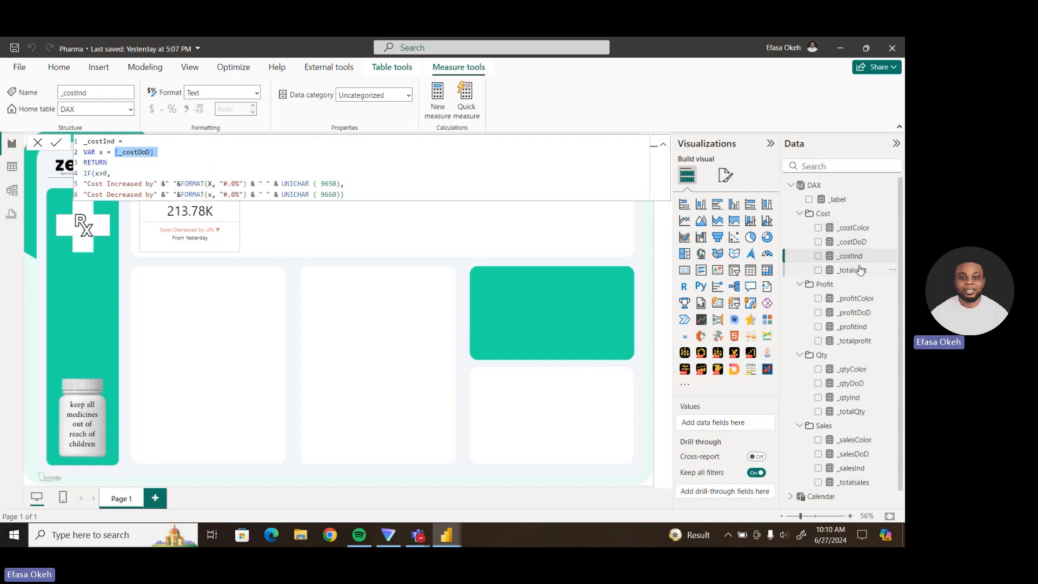
Review the DAX formulas of the _costColor, _totalprofit, _profitDoD, _profitInd and _profitColor measures.
{"action": "left_click", "coordinate": [854, 228]}
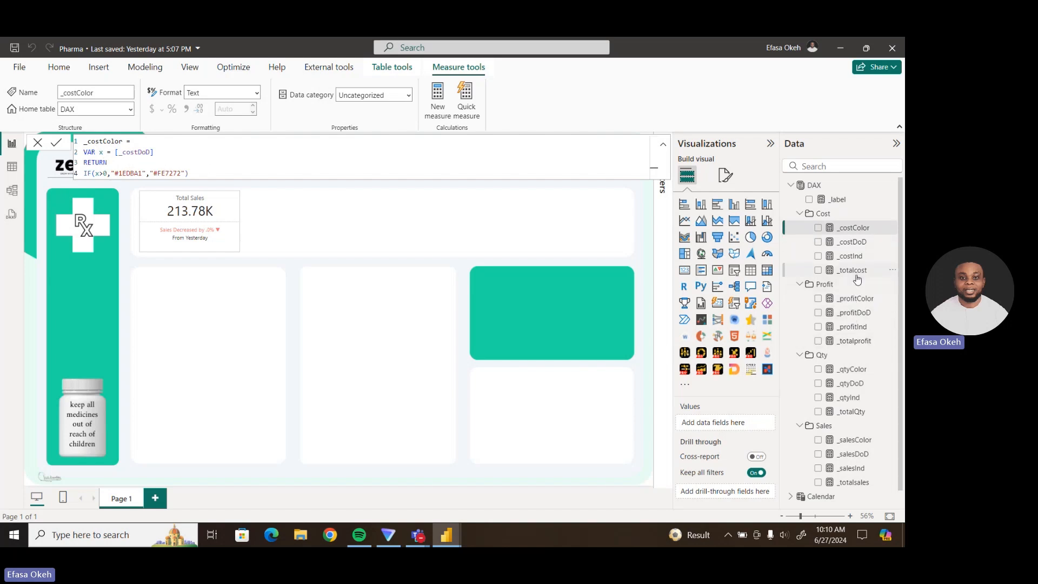
{"action": "left_click", "coordinate": [854, 341]}
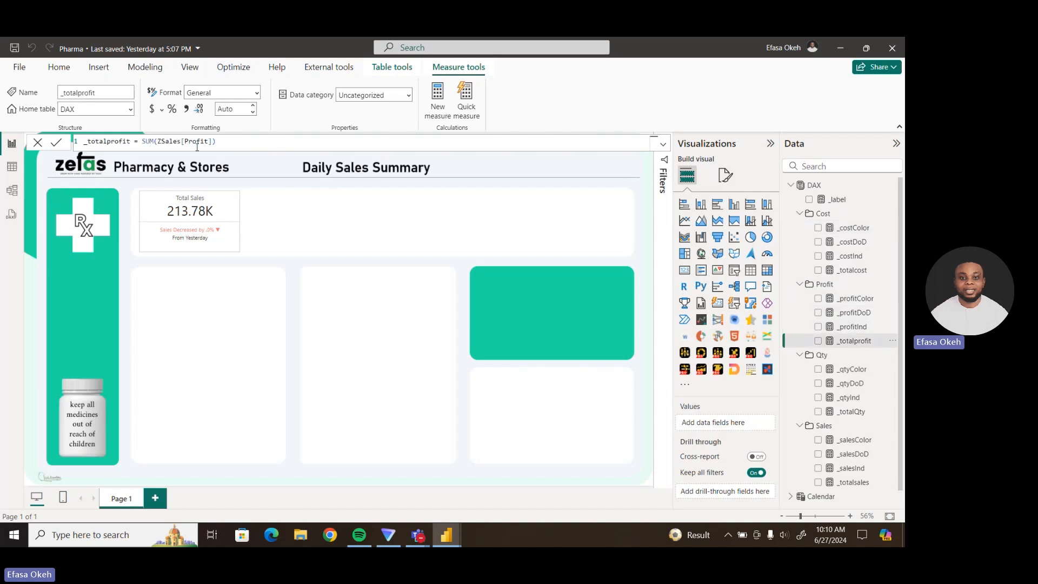
{"action": "left_click", "coordinate": [854, 314]}
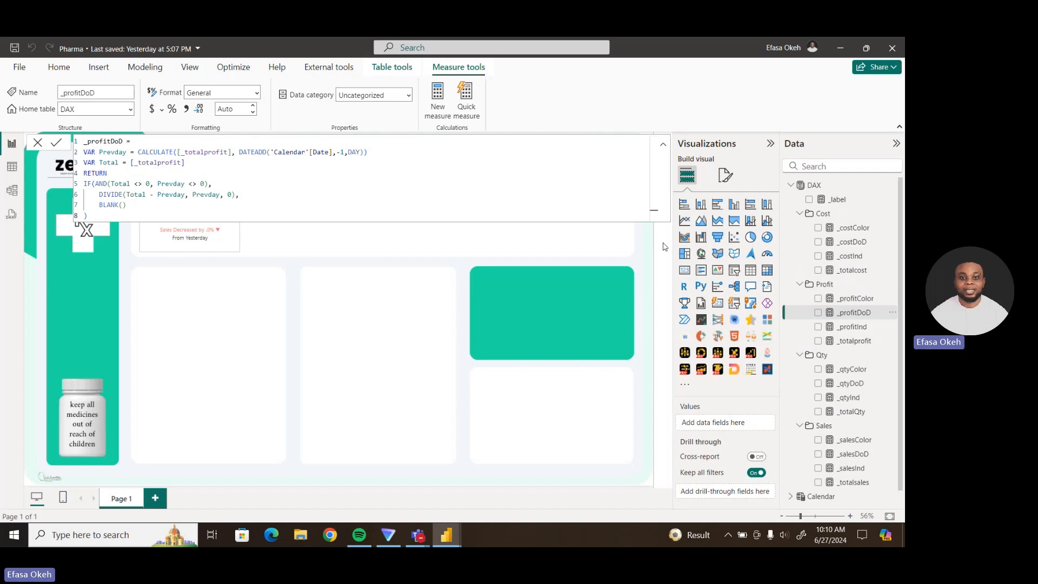
{"action": "left_click", "coordinate": [854, 327]}
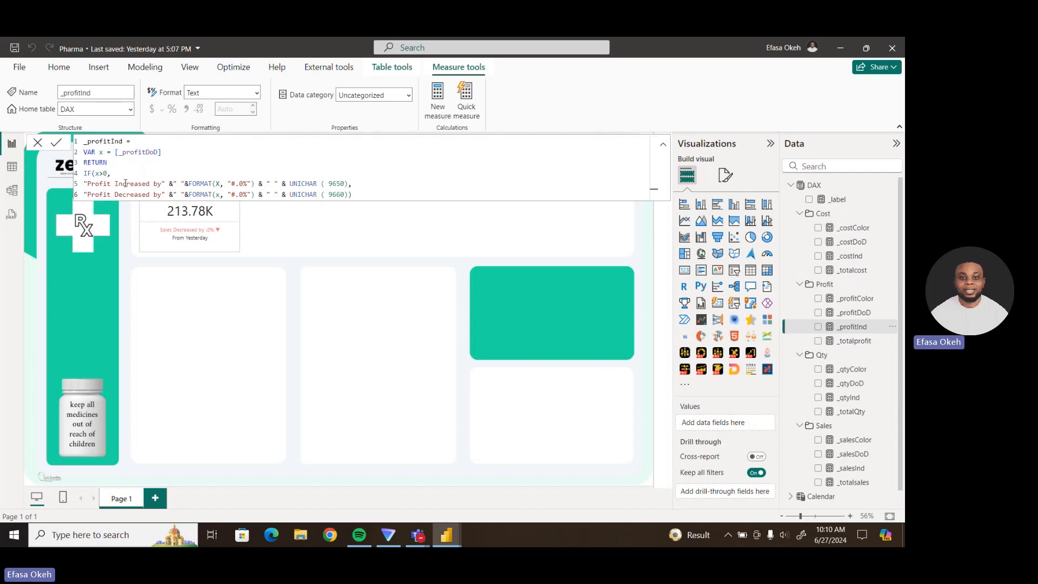
{"action": "left_click", "coordinate": [861, 299]}
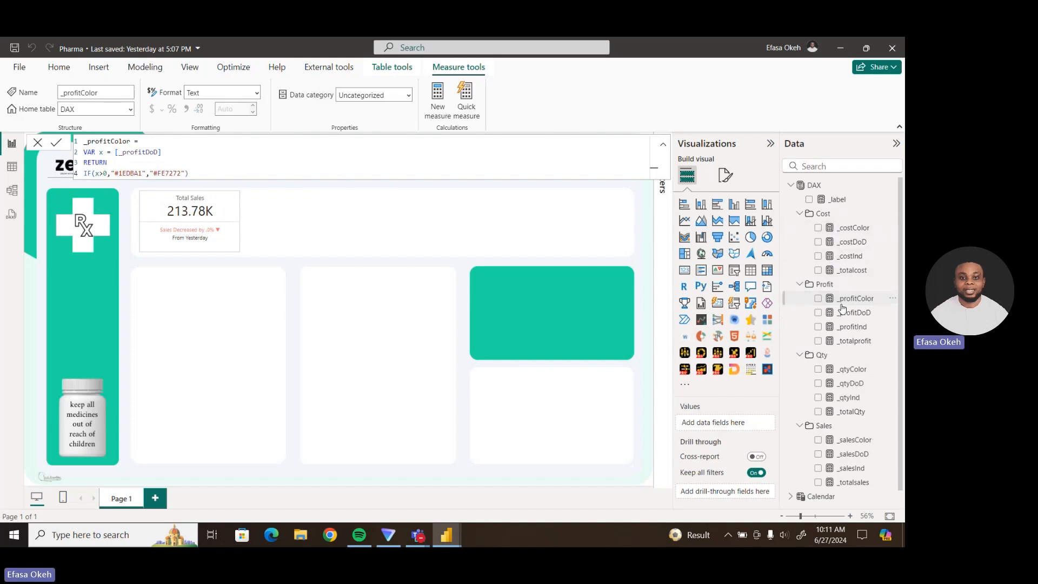
Examine the ZSales table's columns, including Sale Id through Payment Type, in Table view and return to Report view.
{"action": "left_click", "coordinate": [834, 186]}
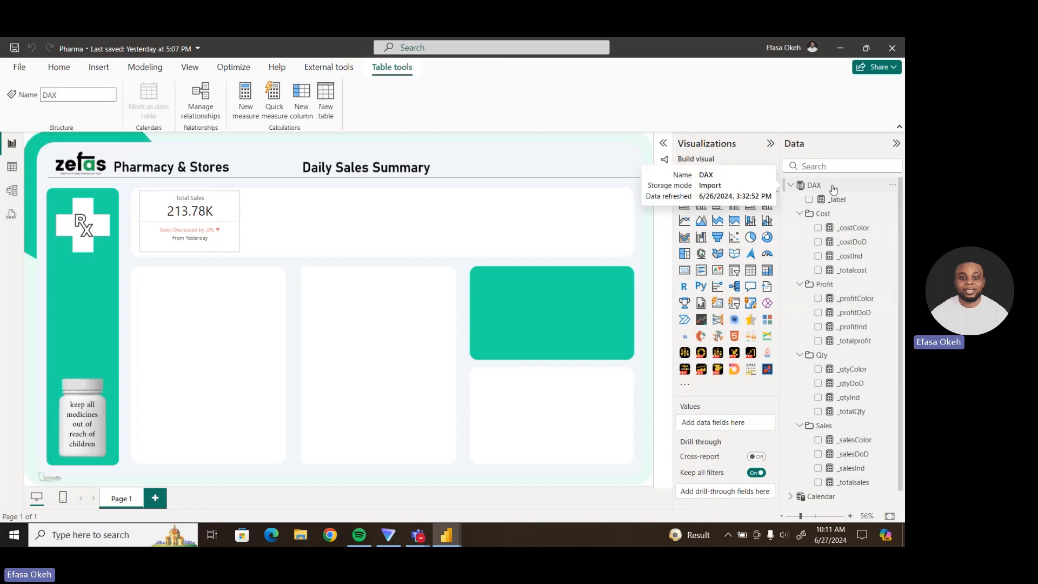
{"action": "left_click", "coordinate": [12, 166]}
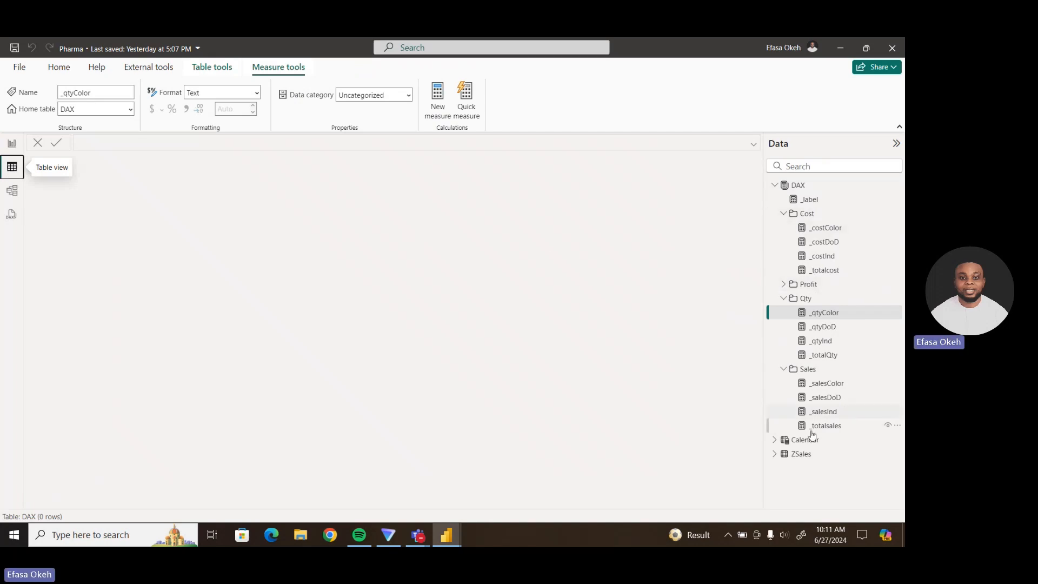
{"action": "left_click", "coordinate": [800, 454]}
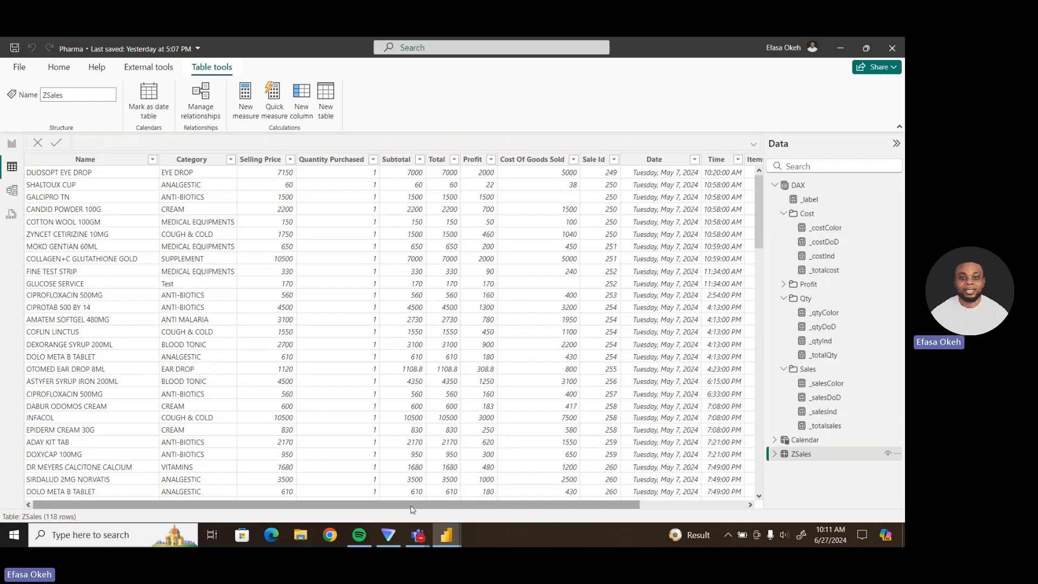
{"action": "left_click_drag", "start_coordinate": [413, 510], "coordinate": [519, 509]}
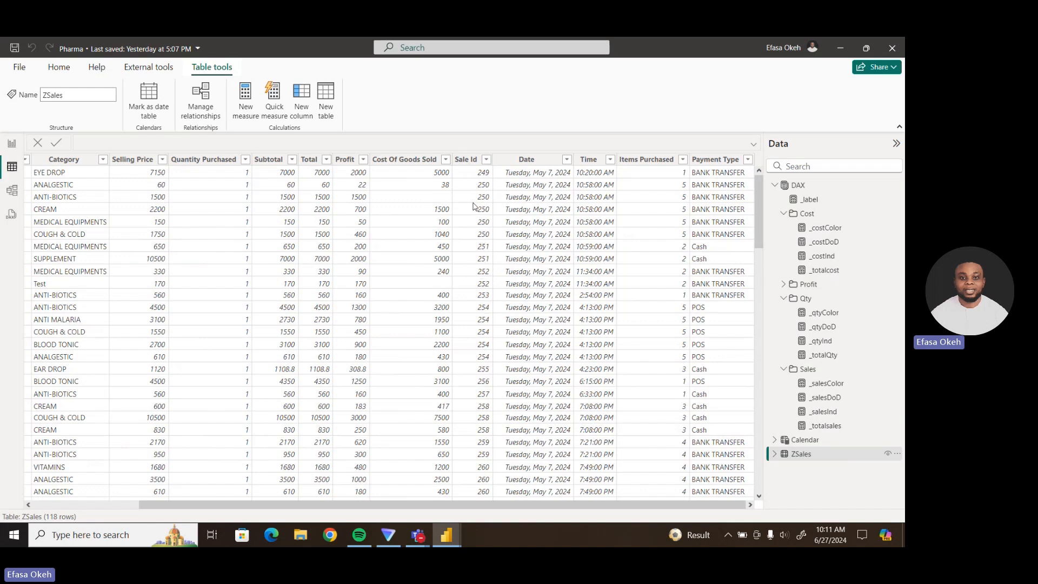
{"action": "left_click", "coordinate": [12, 144]}
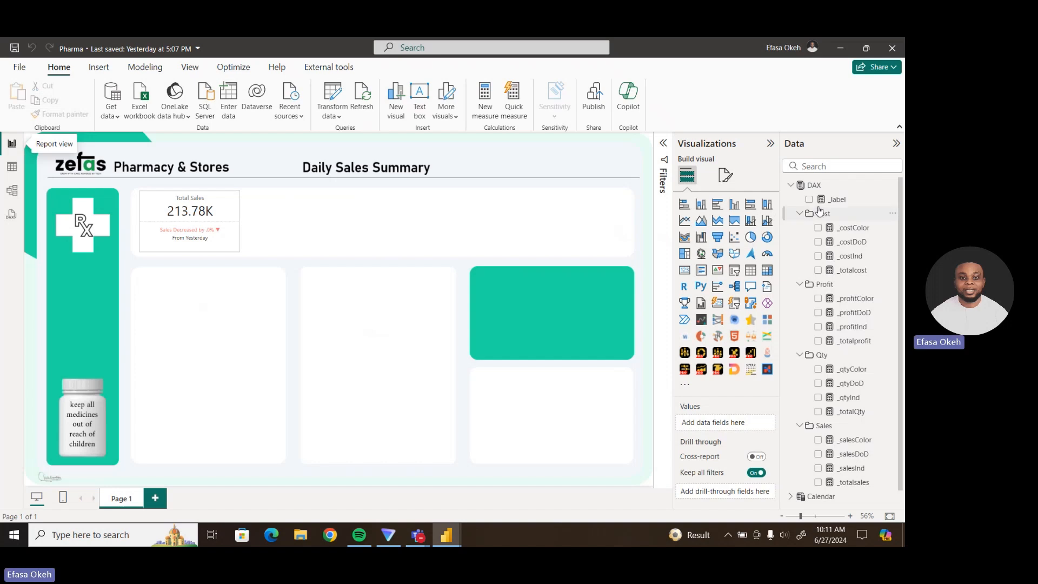
Create the measure _footfall = DISTINCTCOUNT(ZSales[Sale Id]) in the DAX table.
{"action": "left_click", "coordinate": [822, 189]}
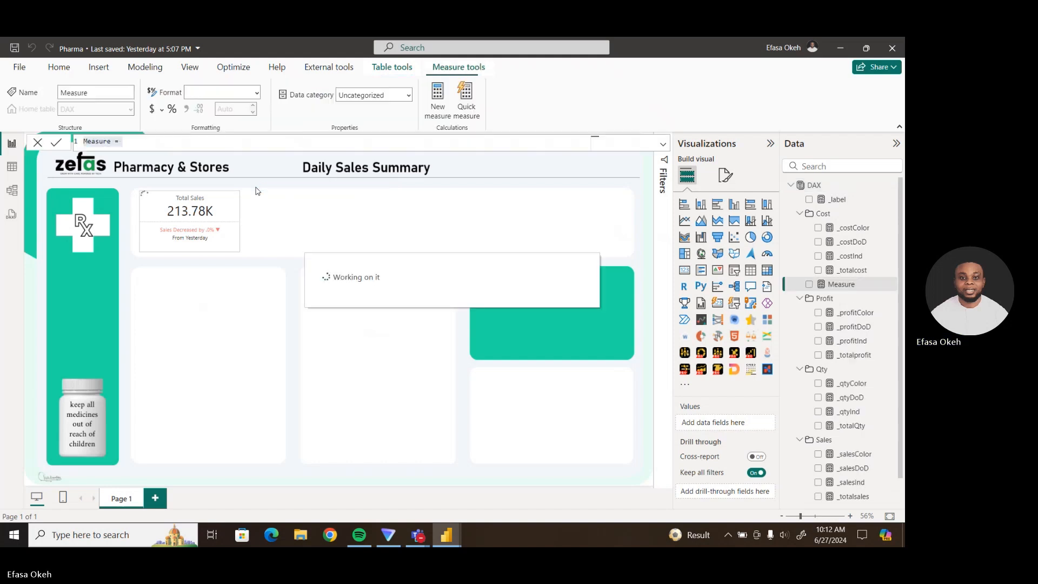
{"action": "type", "text": "_"}
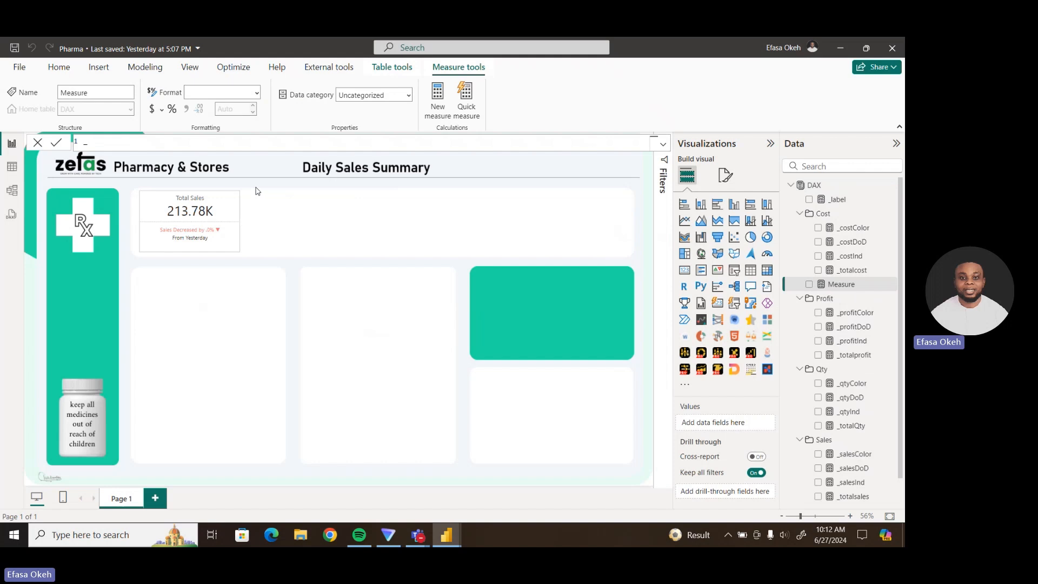
{"action": "type", "text": "f"}
{"action": "key", "text": "BackSpace"}
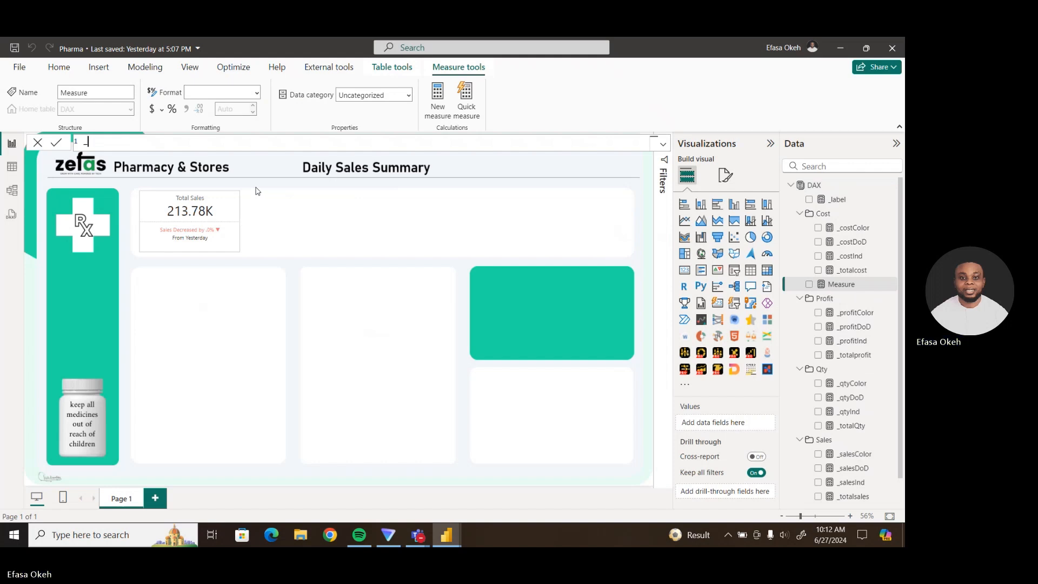
{"action": "type", "text": "footfall = dis"}
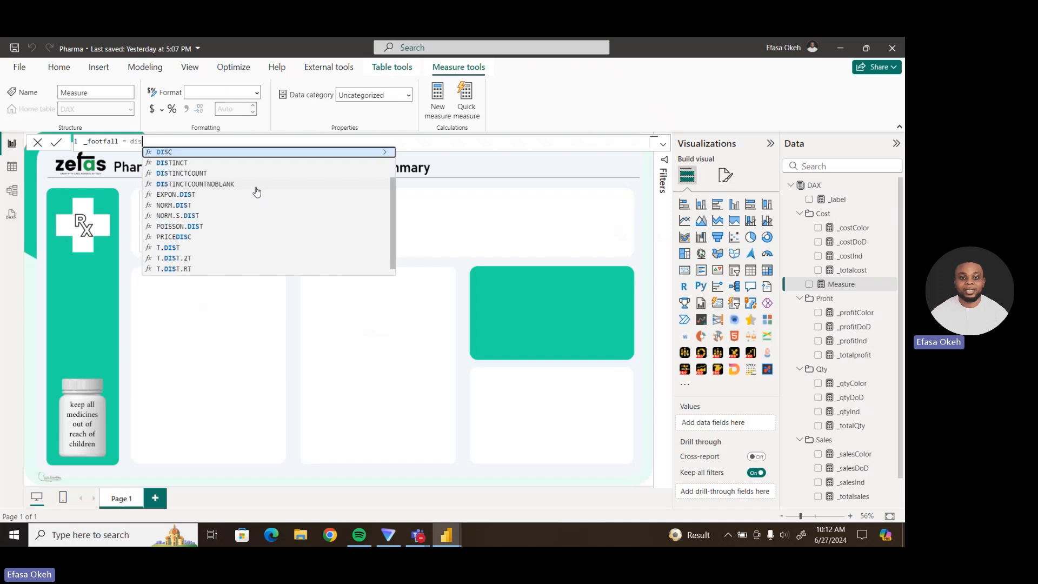
{"action": "left_click", "coordinate": [219, 175]}
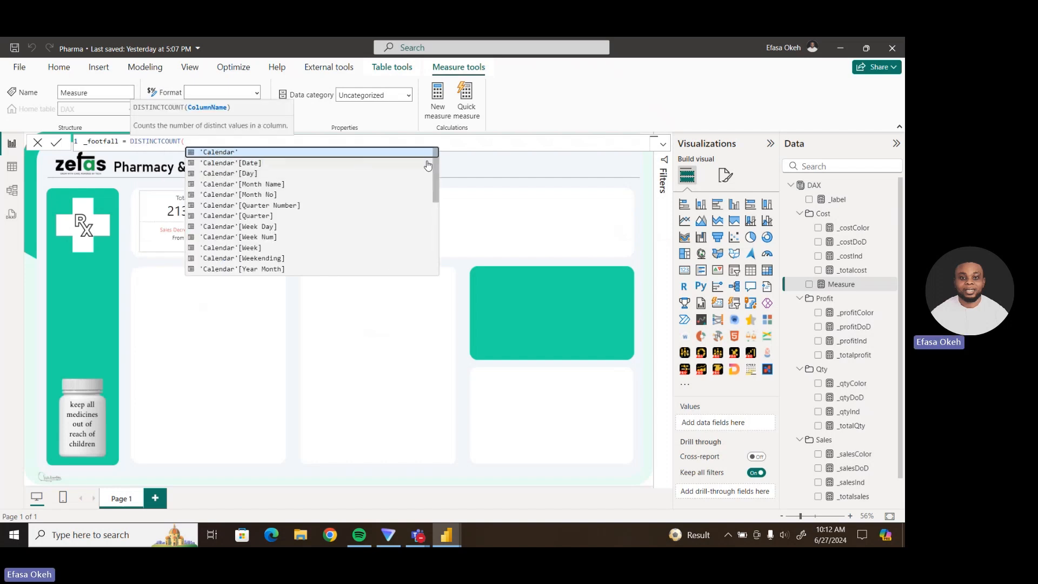
{"action": "left_click_drag", "start_coordinate": [434, 163], "coordinate": [434, 241]}
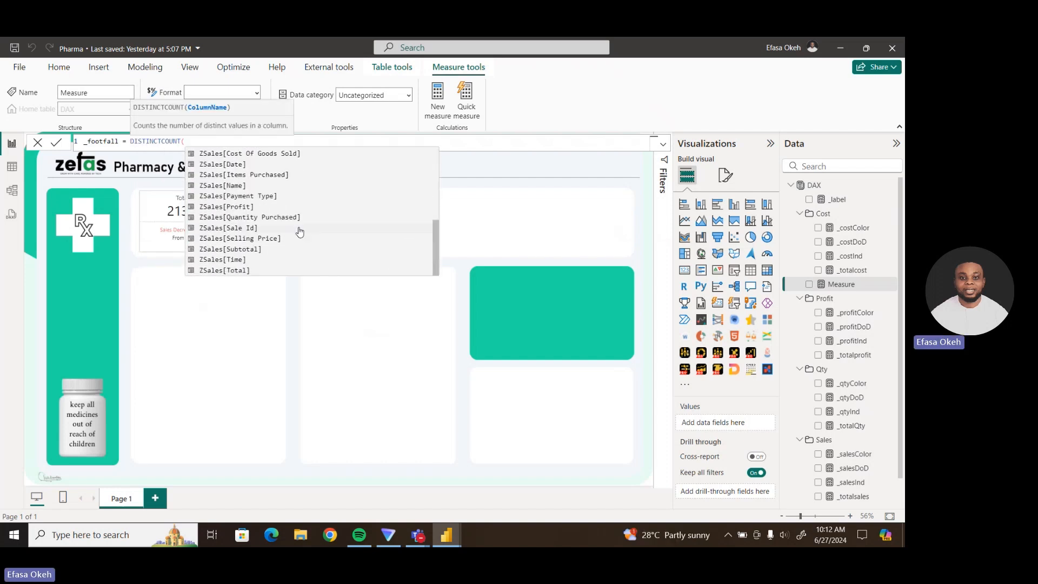
{"action": "left_click", "coordinate": [282, 227]}
{"action": "type", "text": ")"}
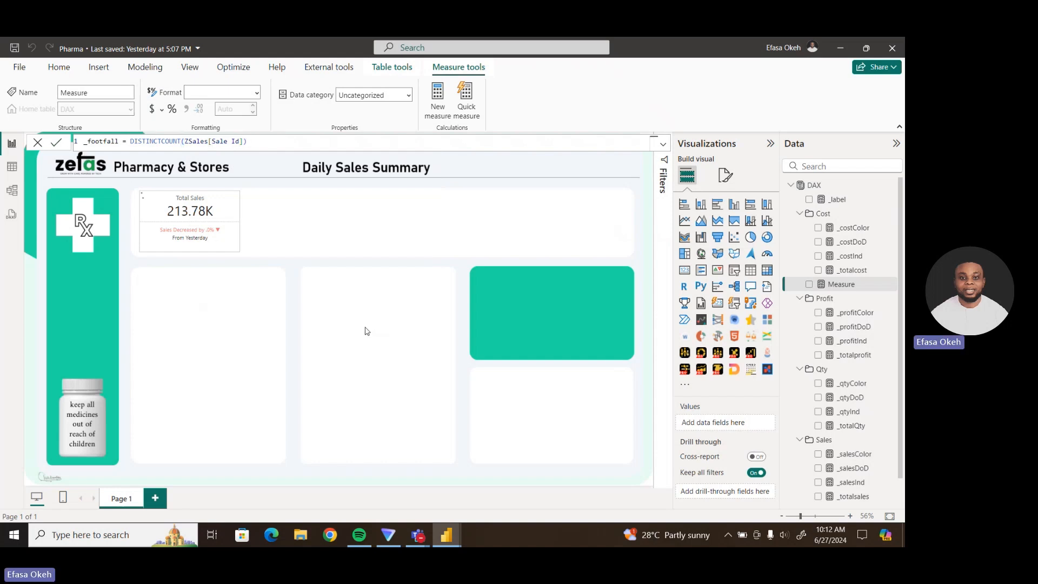
{"action": "key", "text": "Return"}
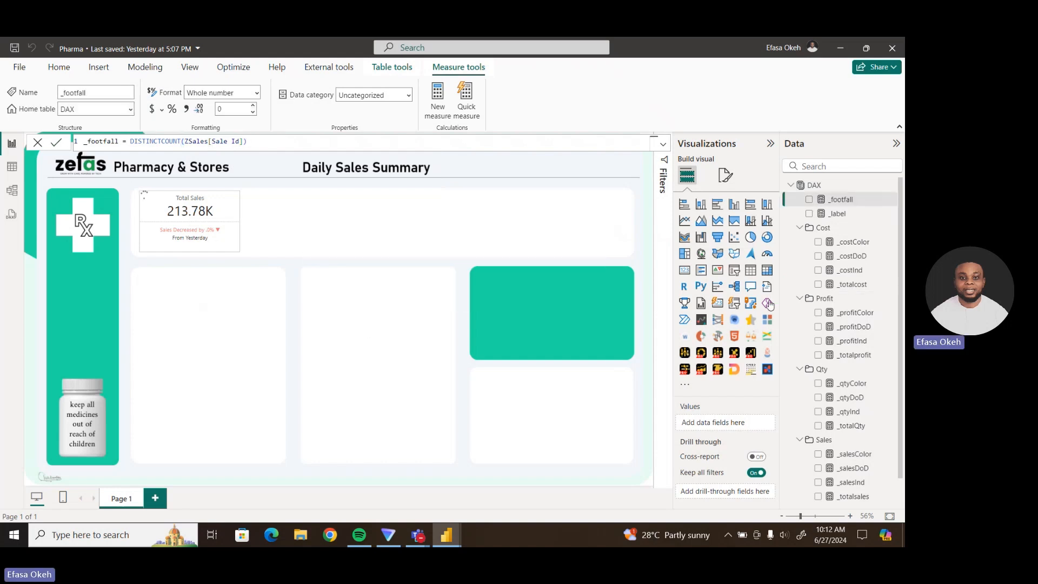
Copy the full _costDoD formula into a new measure in the DAX table.
{"action": "left_click", "coordinate": [856, 258]}
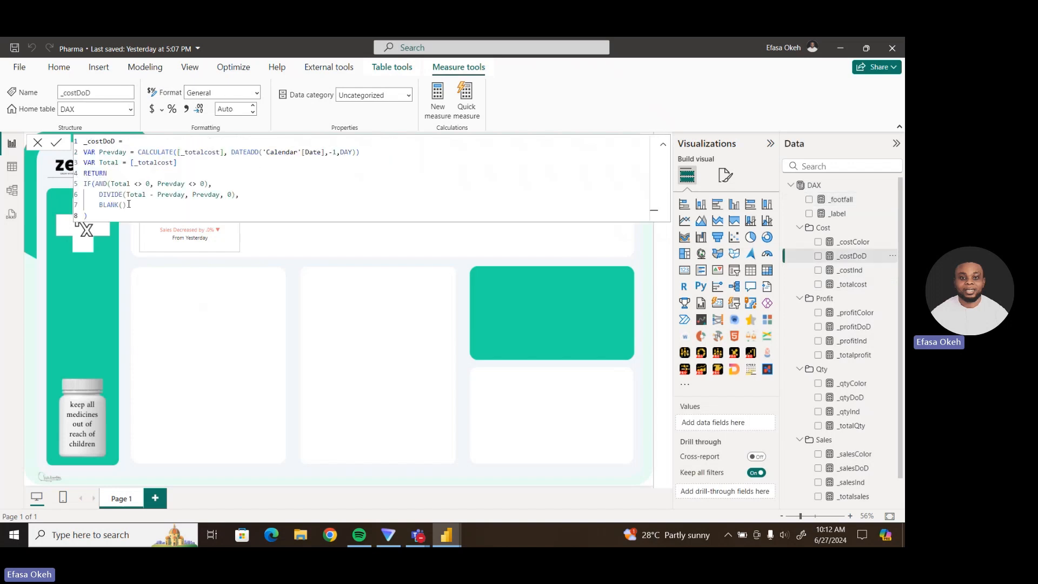
{"action": "left_click_drag", "start_coordinate": [97, 220], "coordinate": [76, 142]}
{"action": "key", "text": "ctrl+c"}
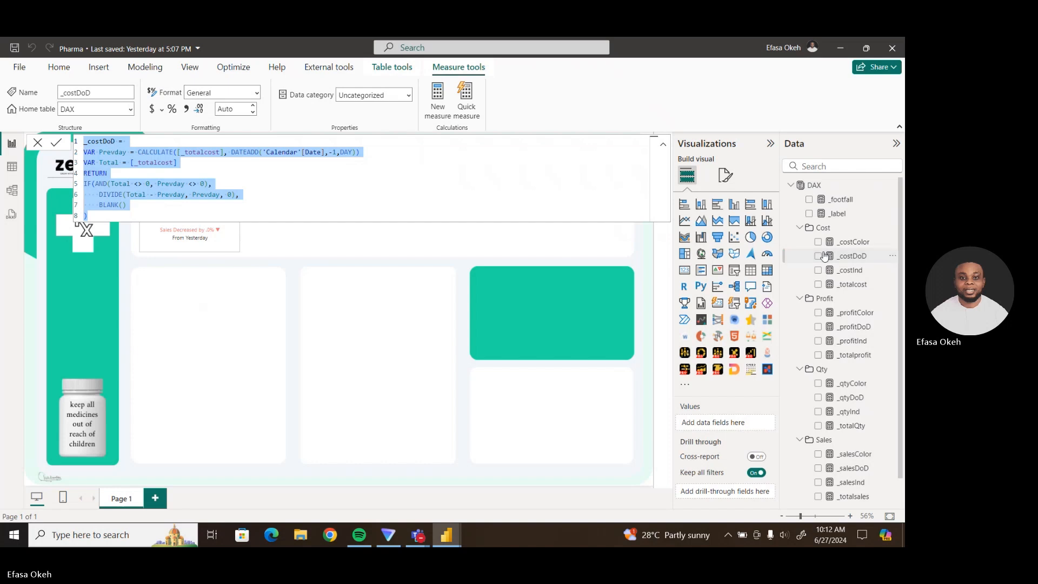
{"action": "right_click", "coordinate": [835, 189]}
{"action": "left_click", "coordinate": [835, 189]}
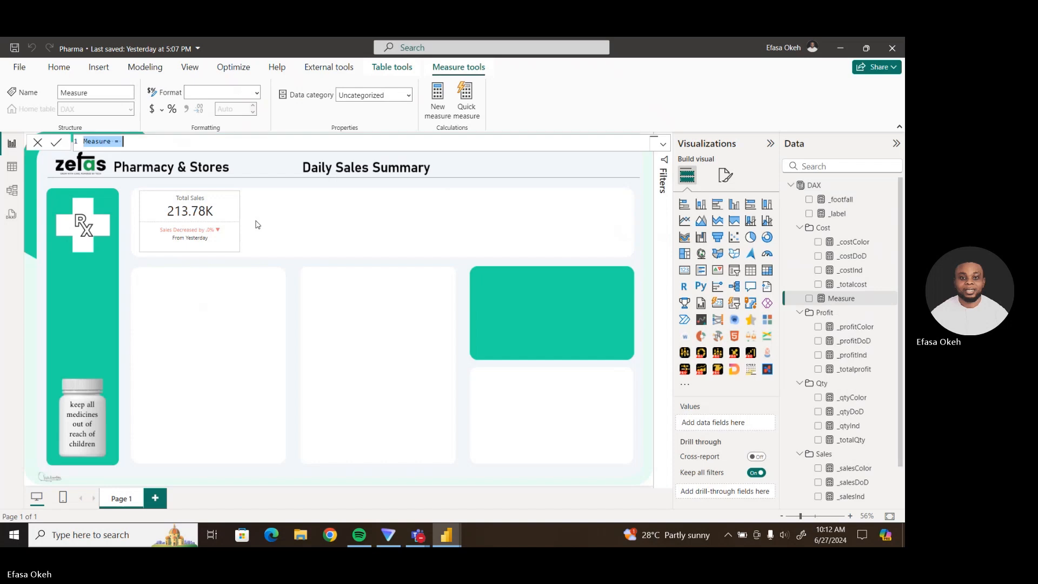
{"action": "key", "text": "ctrl+v"}
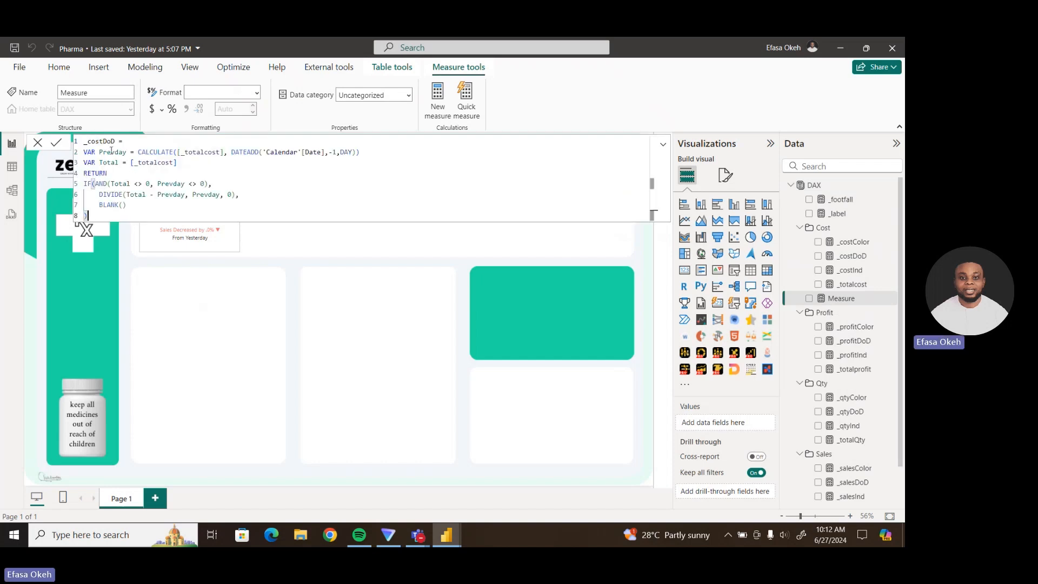
Rename the measure in the pasted formula to _footfallDoD.
{"action": "left_click", "coordinate": [103, 141]}
{"action": "key", "text": "BackSpace"}
{"action": "key", "text": "BackSpace"}
{"action": "key", "text": "BackSpace"}
{"action": "key", "text": "BackSpace"}
{"action": "type", "text": "footfa"}
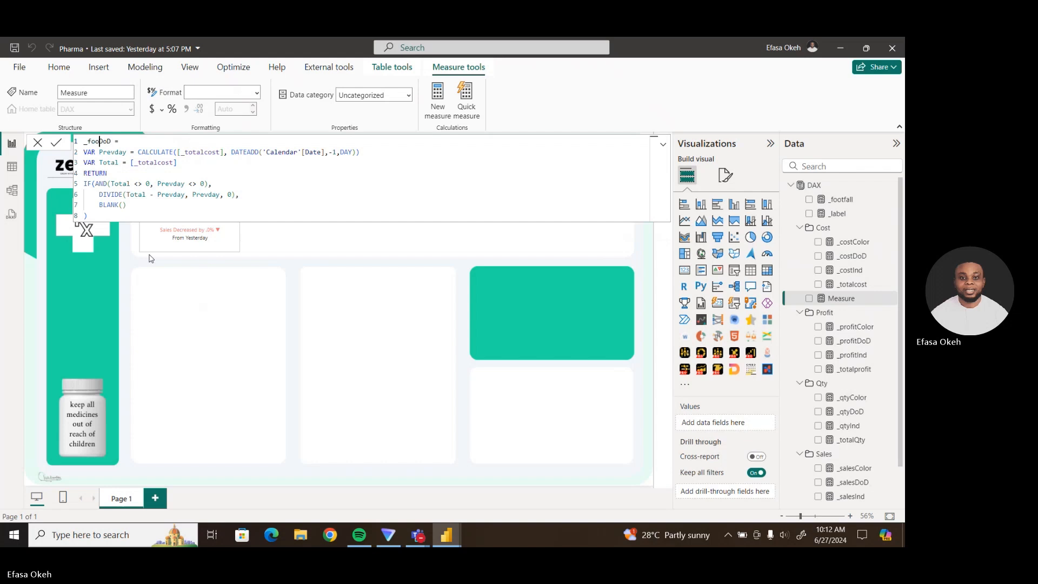
{"action": "type", "text": "ll"}
Replace [_totalcost] with [_footfall] inside the Prevday variable's CALCULATE expression.
{"action": "left_click", "coordinate": [225, 153]}
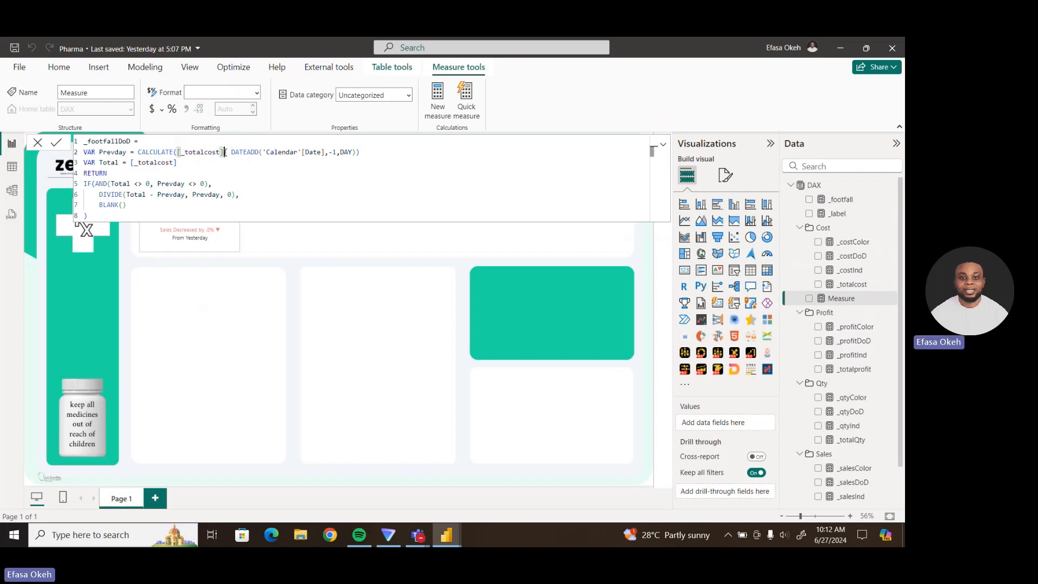
{"action": "key", "text": "BackSpace"}
{"action": "key", "text": "BackSpace"}
{"action": "key", "text": "BackSpace"}
{"action": "key", "text": "BackSpace"}
{"action": "key", "text": "BackSpace"}
{"action": "key", "text": "BackSpace"}
{"action": "key", "text": "BackSpace"}
{"action": "key", "text": "BackSpace"}
{"action": "key", "text": "BackSpace"}
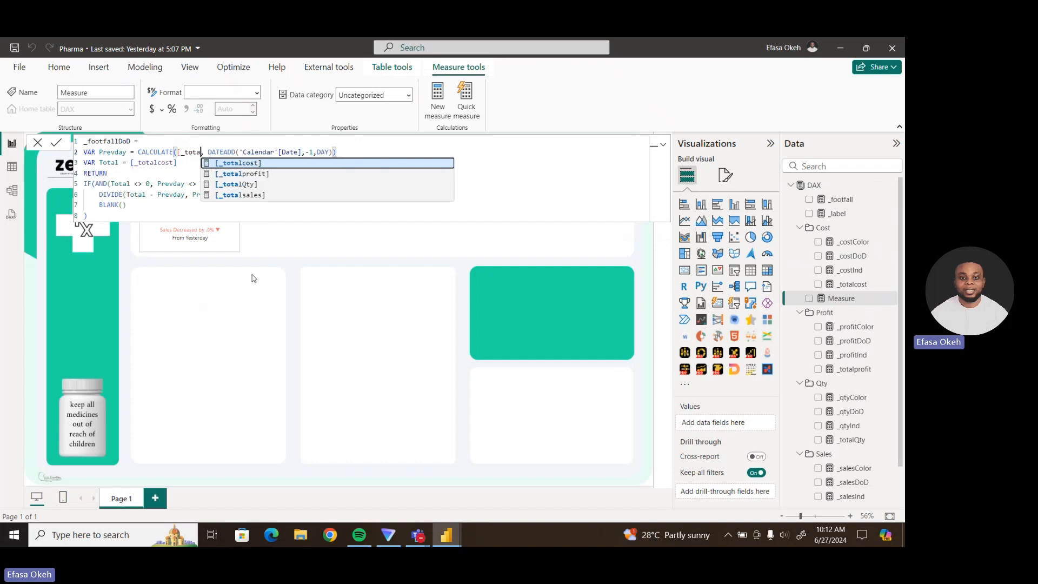
{"action": "key", "text": "BackSpace"}
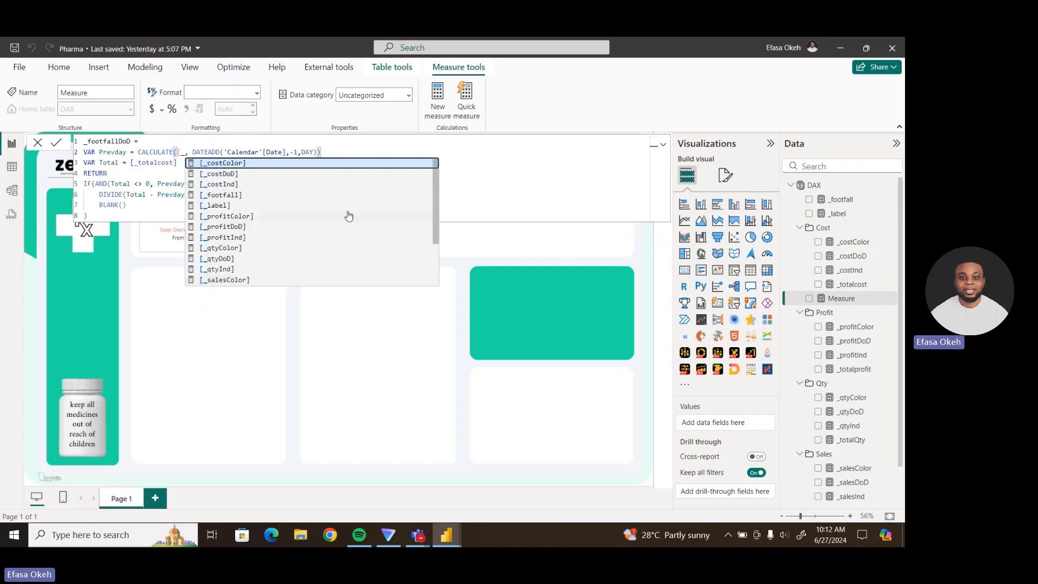
{"action": "left_click", "coordinate": [265, 195]}
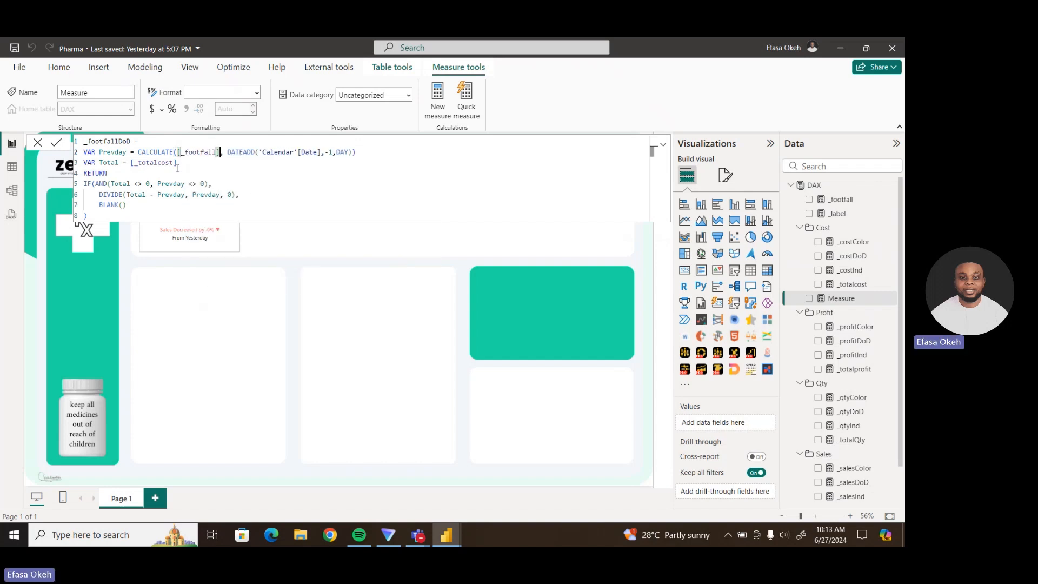
Set the Total variable to [_footfall] and commit the _footfallDoD measure.
{"action": "left_click", "coordinate": [273, 161]}
{"action": "key", "text": "BackSpace"}
{"action": "key", "text": "BackSpace"}
{"action": "key", "text": "BackSpace"}
{"action": "key", "text": "BackSpace"}
{"action": "key", "text": "BackSpace"}
{"action": "key", "text": "BackSpace"}
{"action": "key", "text": "BackSpace"}
{"action": "key", "text": "BackSpace"}
{"action": "key", "text": "BackSpace"}
{"action": "key", "text": "BackSpace"}
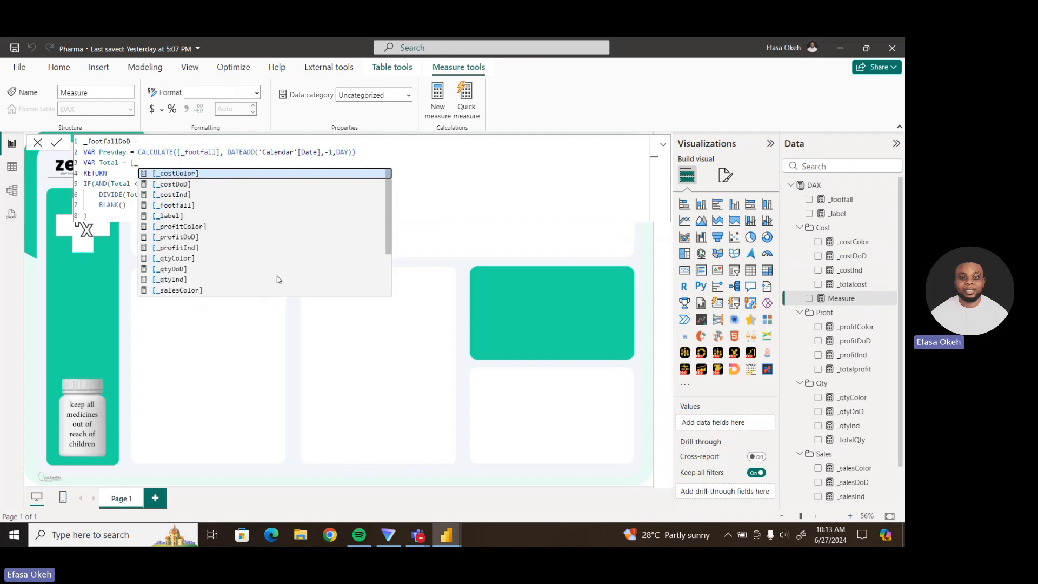
{"action": "left_click", "coordinate": [196, 205]}
{"action": "left_click", "coordinate": [57, 143]}
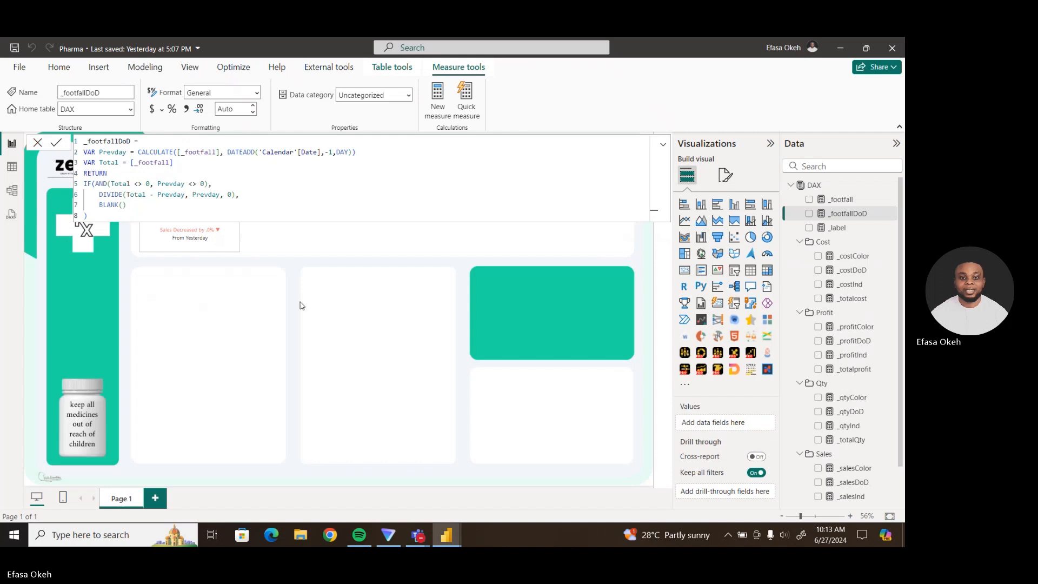
{"action": "left_click", "coordinate": [663, 270]}
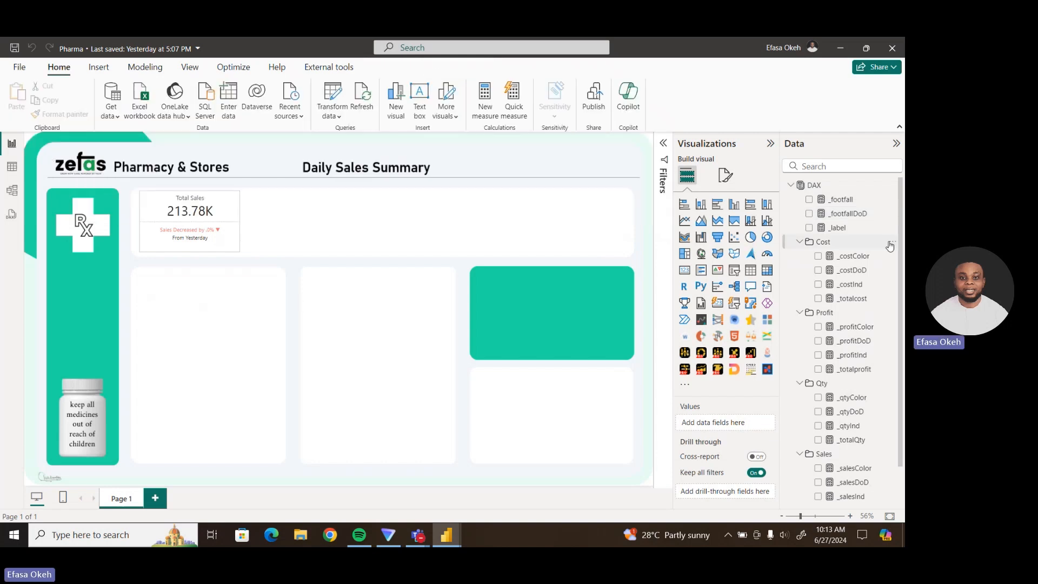
Copy the full _costInd formula into a new measure in the DAX table.
{"action": "left_click", "coordinate": [860, 286]}
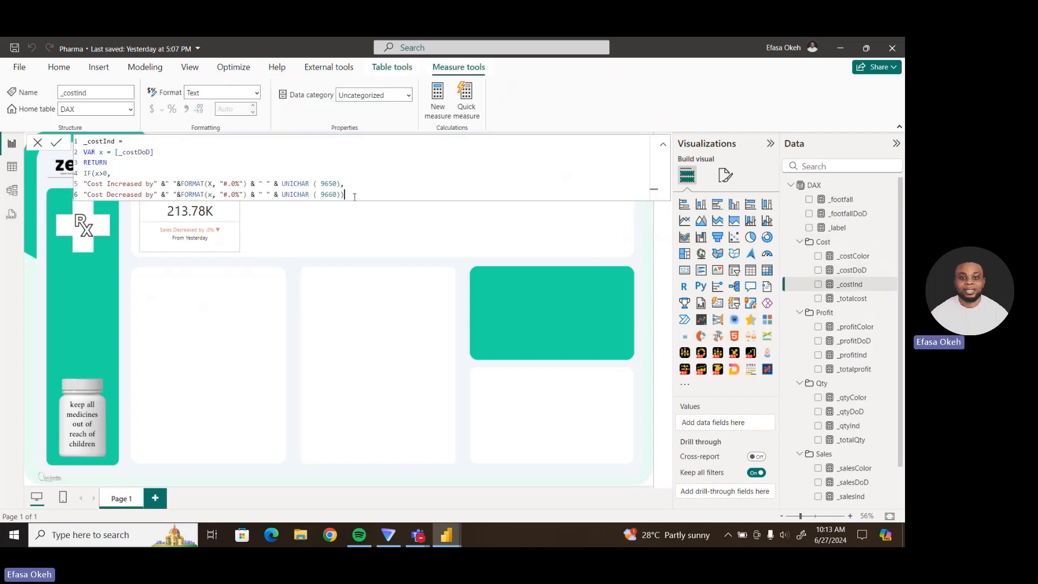
{"action": "left_click_drag", "start_coordinate": [354, 197], "coordinate": [79, 129]}
{"action": "key", "text": "ctrl+c"}
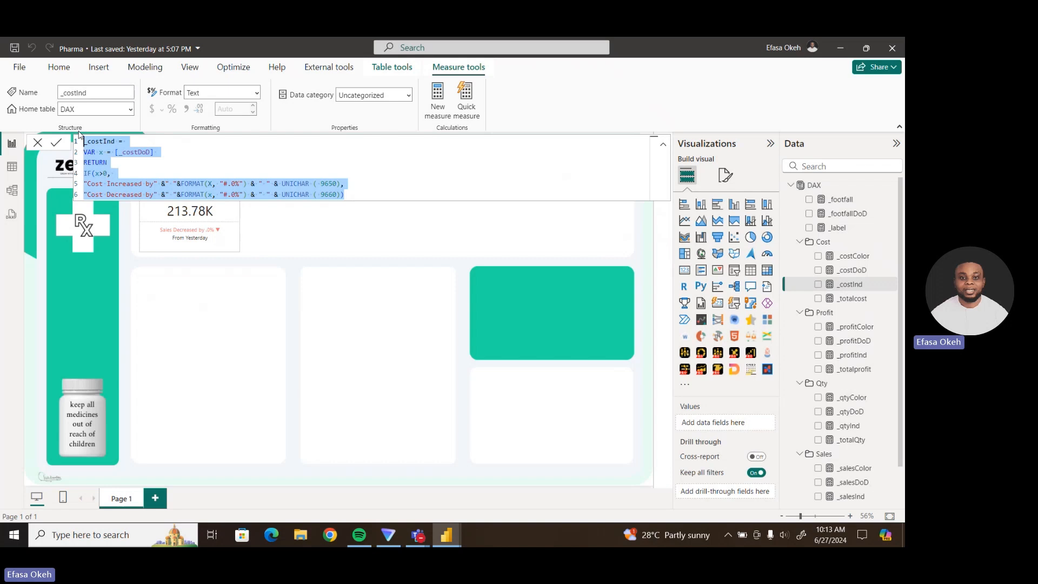
{"action": "left_click", "coordinate": [839, 185]}
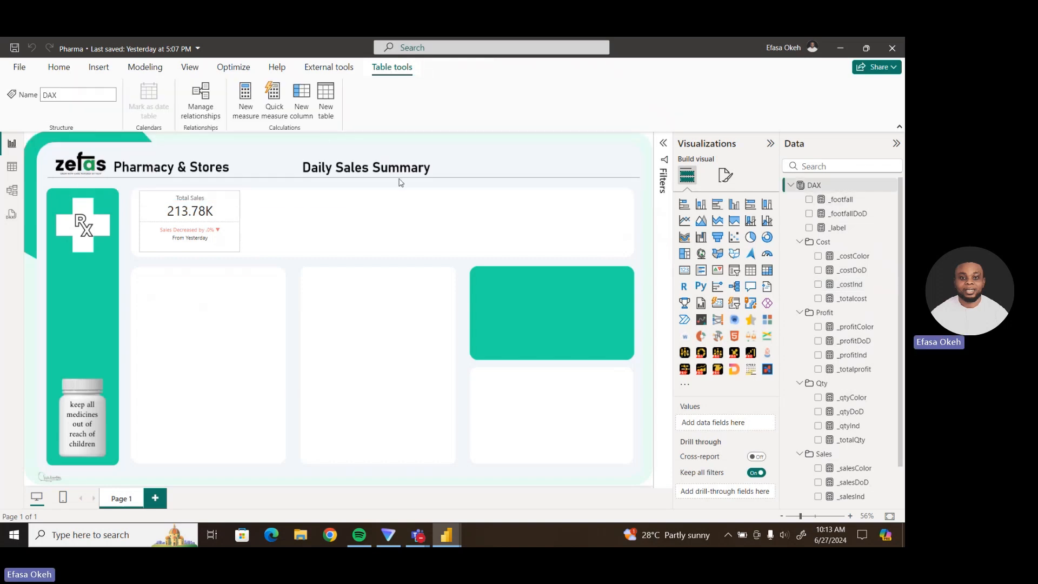
{"action": "left_click", "coordinate": [245, 97]}
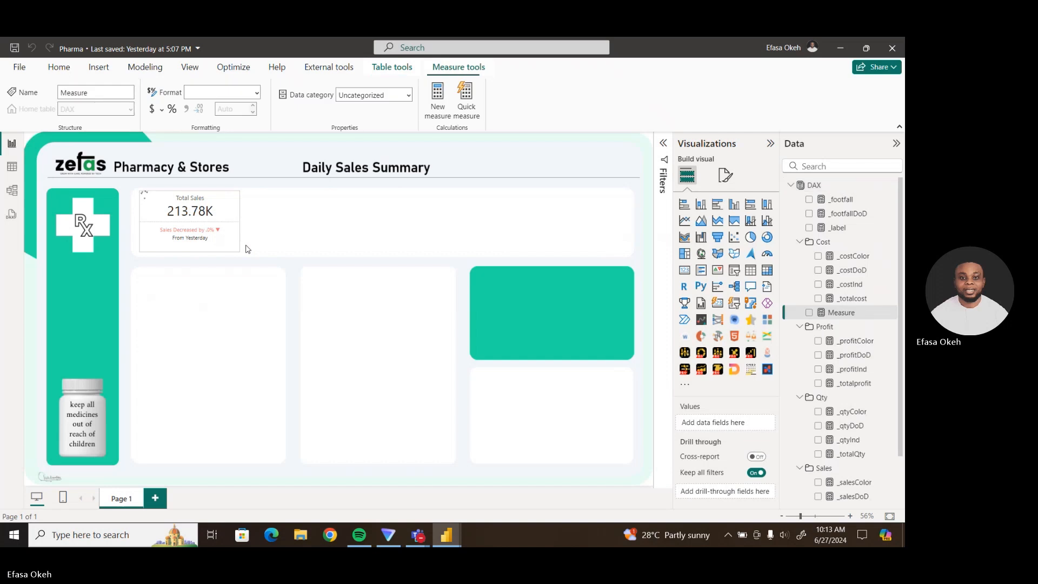
{"action": "key", "text": "ctrl+v"}
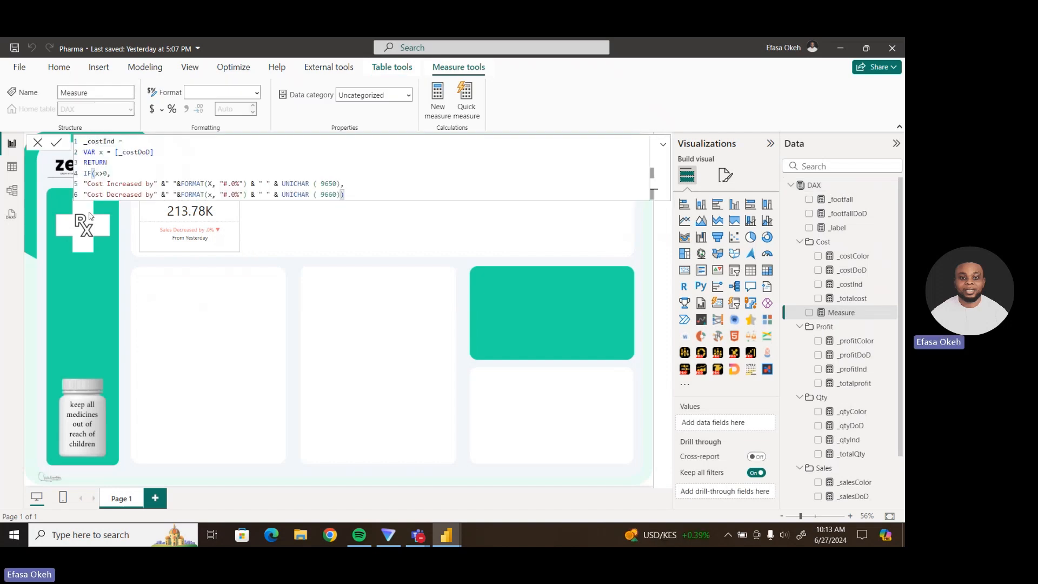
Rename the measure in the pasted indicator formula to _footfallInd.
{"action": "left_click_drag", "start_coordinate": [101, 141], "coordinate": [87, 141]}
{"action": "key", "text": "BackSpace"}
{"action": "type", "text": "footfall"}
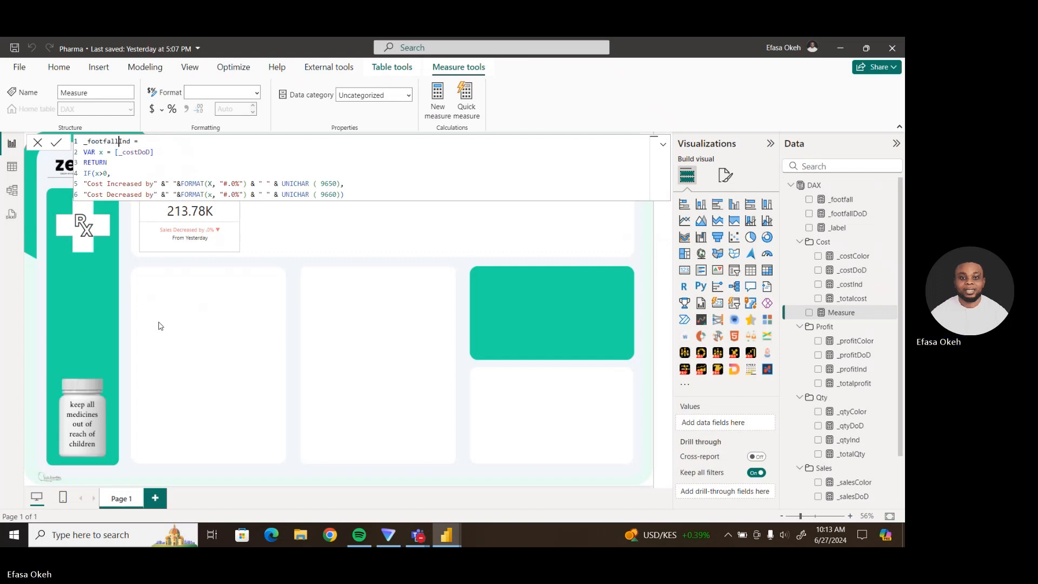
Set variable x in the _footfallInd formula to [_footfall] in place of [_costDoD].
{"action": "left_click", "coordinate": [156, 154]}
{"action": "key", "text": "BackSpace"}
{"action": "key", "text": "BackSpace"}
{"action": "key", "text": "BackSpace"}
{"action": "key", "text": "BackSpace"}
{"action": "key", "text": "BackSpace"}
{"action": "key", "text": "BackSpace"}
{"action": "key", "text": "BackSpace"}
{"action": "key", "text": "BackSpace"}
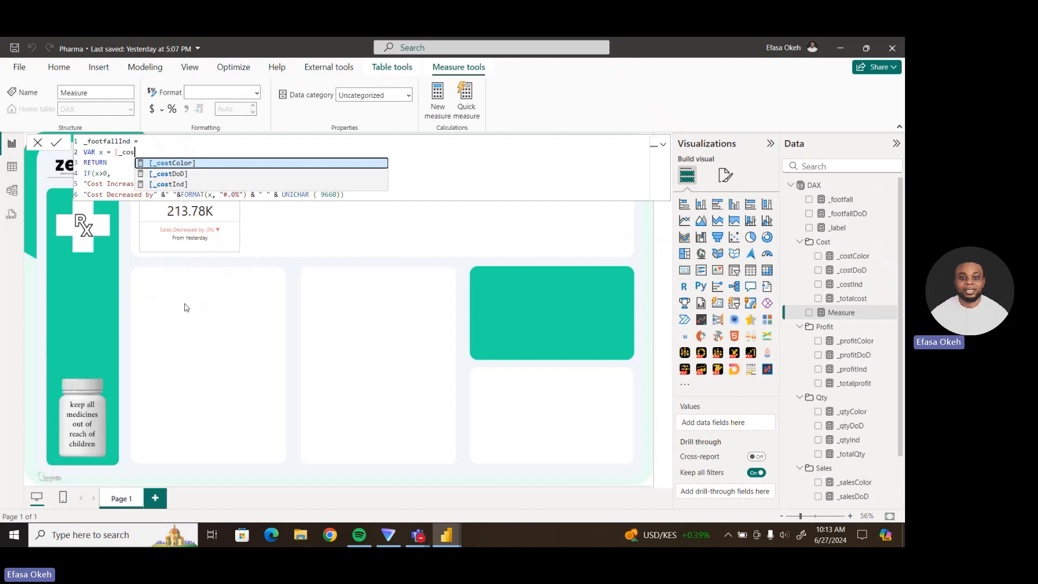
{"action": "left_click", "coordinate": [162, 195]}
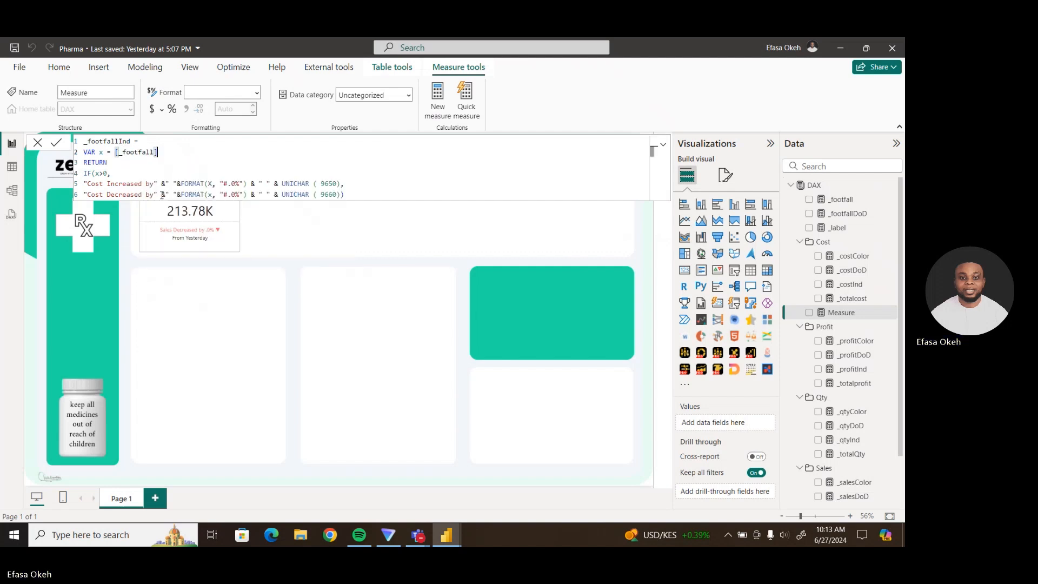
Change the increase text in the _footfallInd formula to "Footfall Increased by".
{"action": "left_click", "coordinate": [104, 184]}
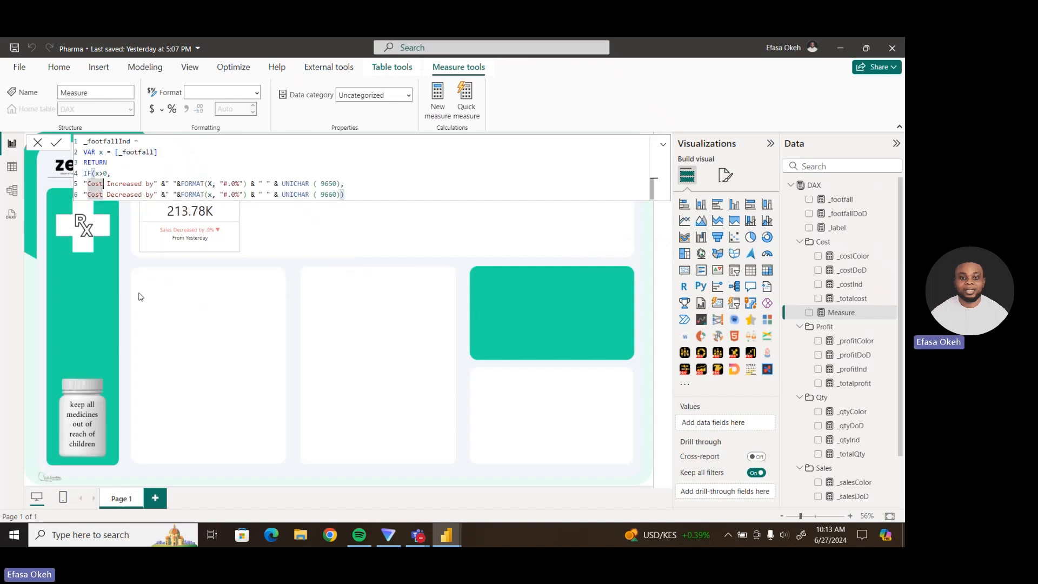
{"action": "key", "text": "BackSpace"}
{"action": "key", "text": "BackSpace"}
{"action": "key", "text": "BackSpace"}
{"action": "key", "text": "BackSpace"}
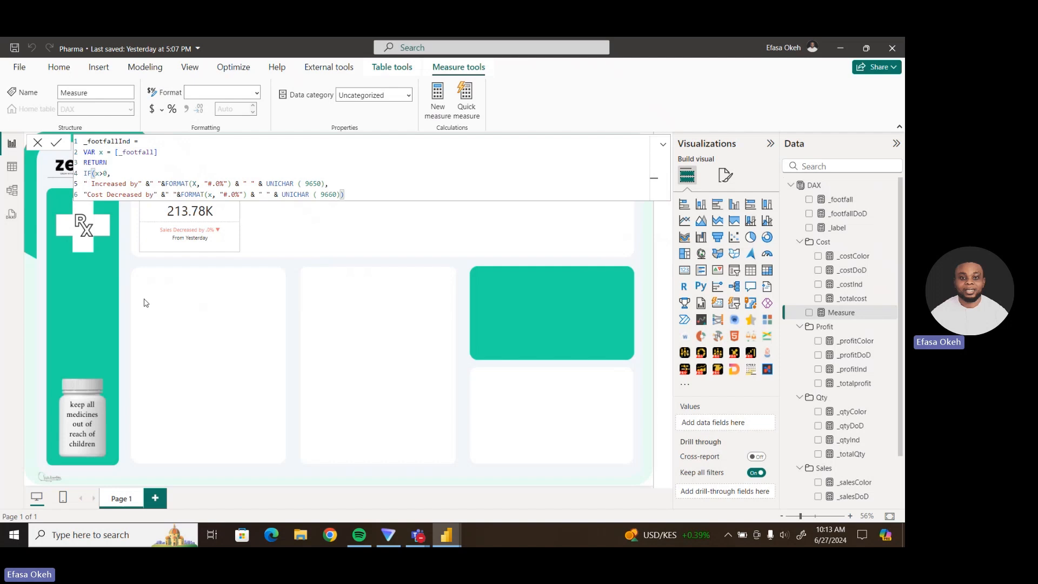
{"action": "type", "text": "F"}
{"action": "type", "text": "ootfal"}
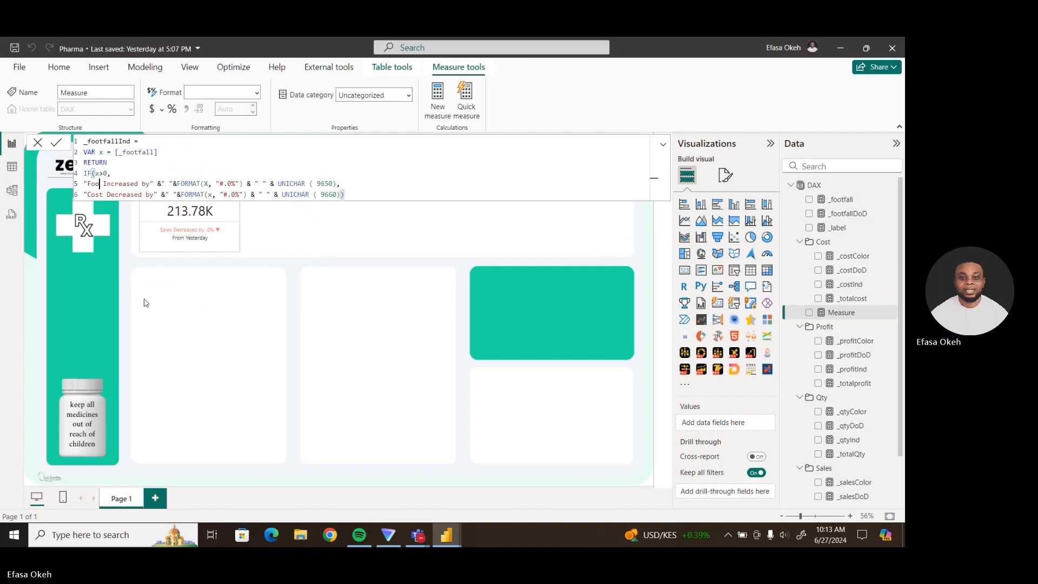
{"action": "type", "text": "l"}
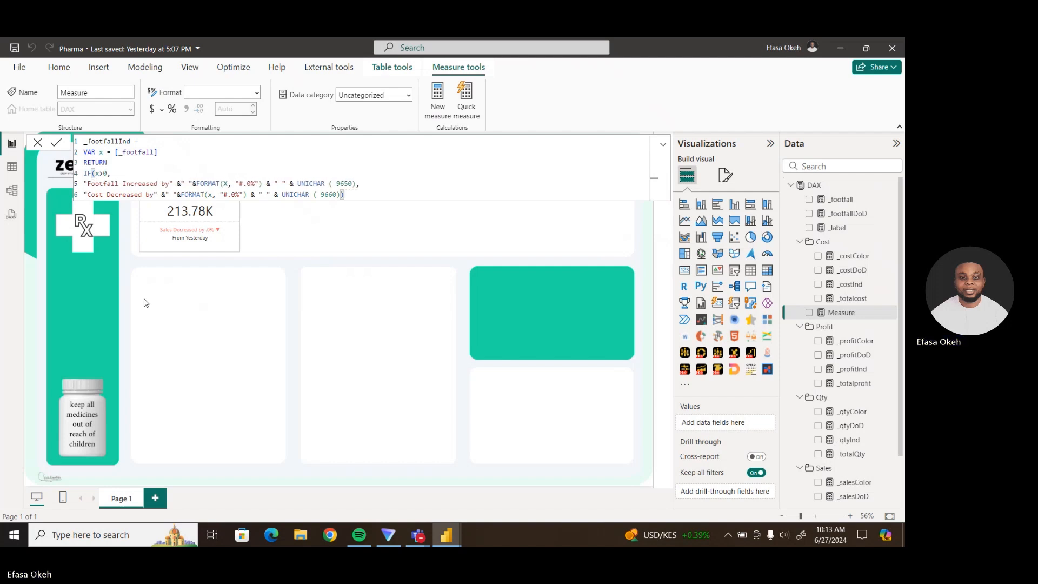
Change the decrease text to "Footfall Decreased by" and commit the _footfallInd measure.
{"action": "double_click", "coordinate": [103, 195]}
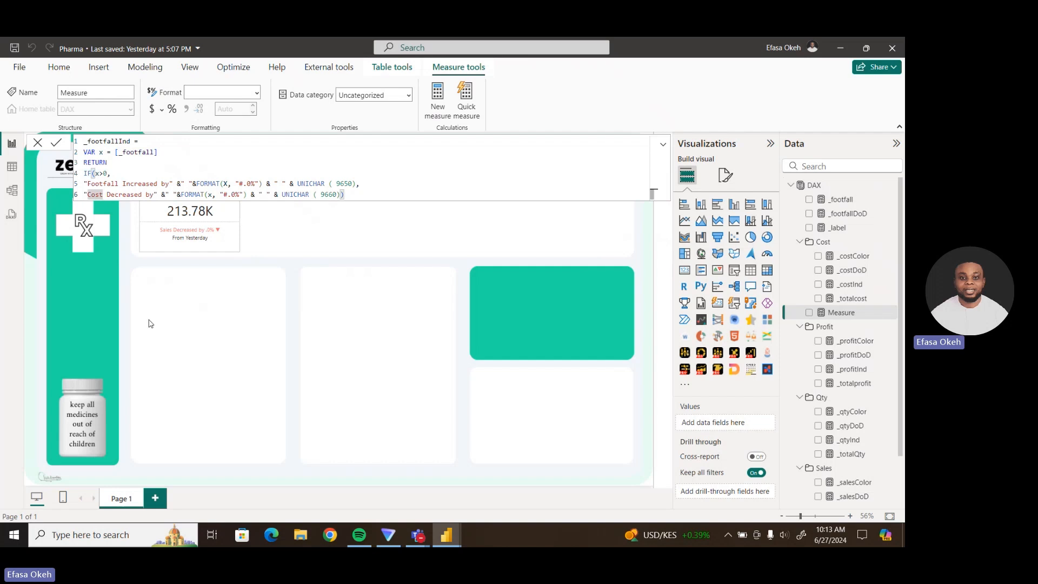
{"action": "key", "text": "BackSpace"}
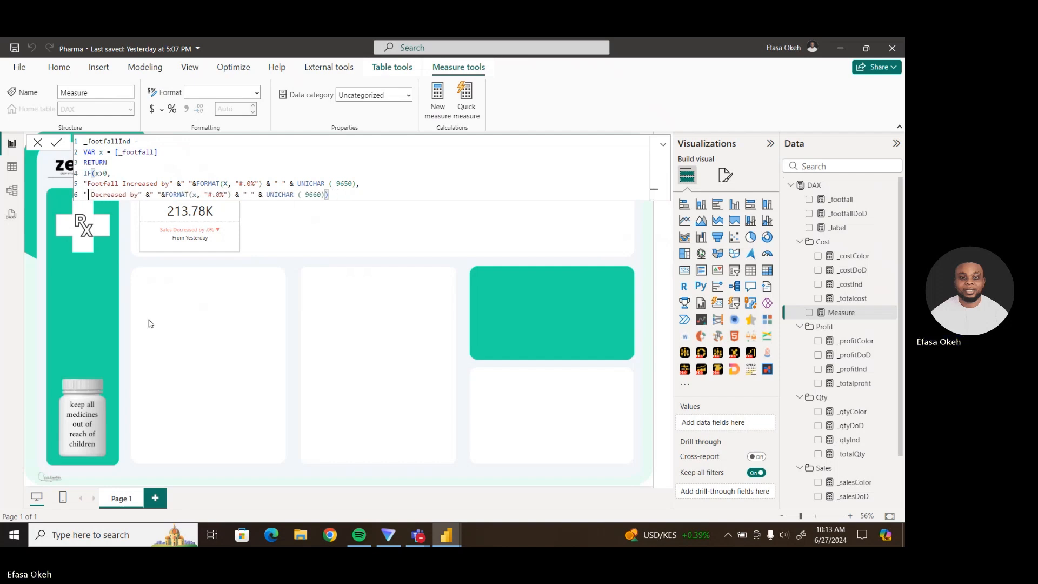
{"action": "type", "text": "Footfa"}
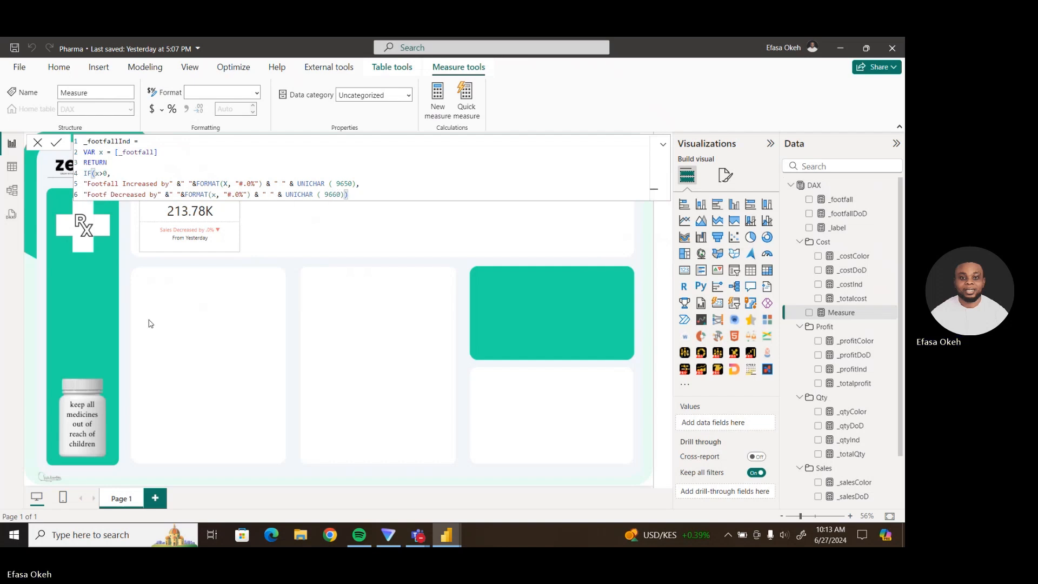
{"action": "type", "text": "ll Decre"}
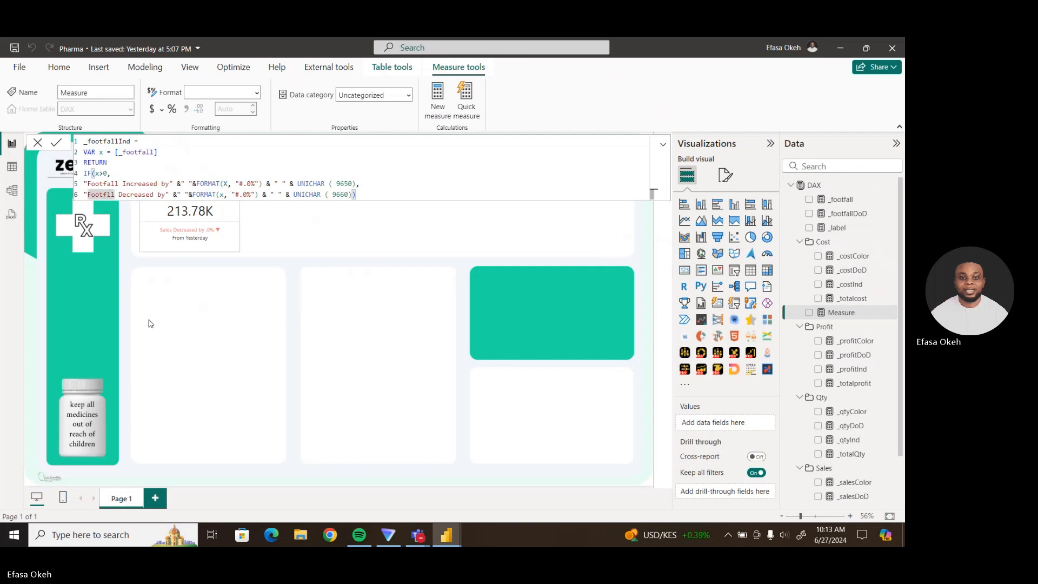
{"action": "type", "text": "a"}
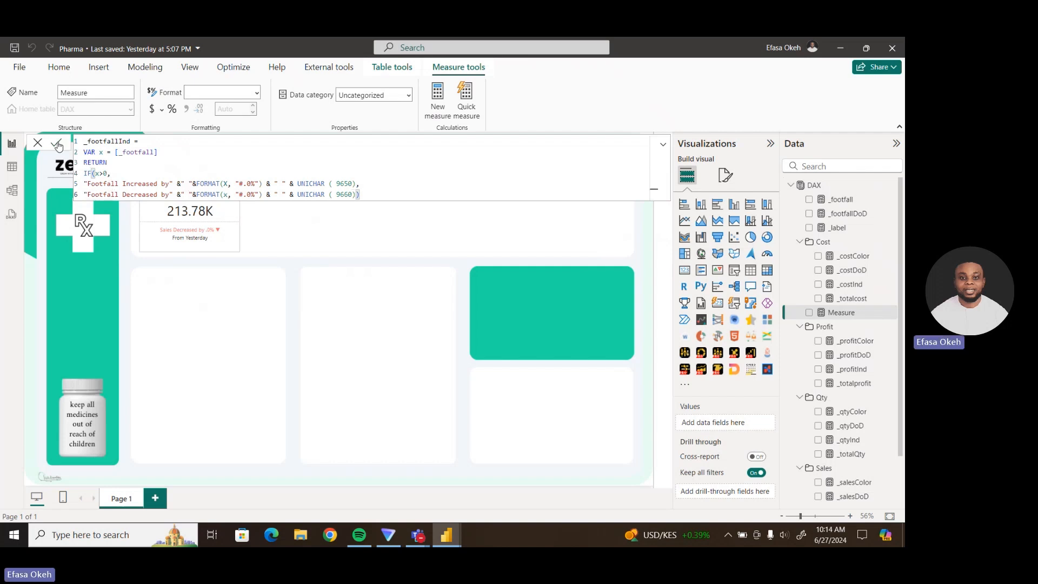
{"action": "left_click", "coordinate": [365, 339]}
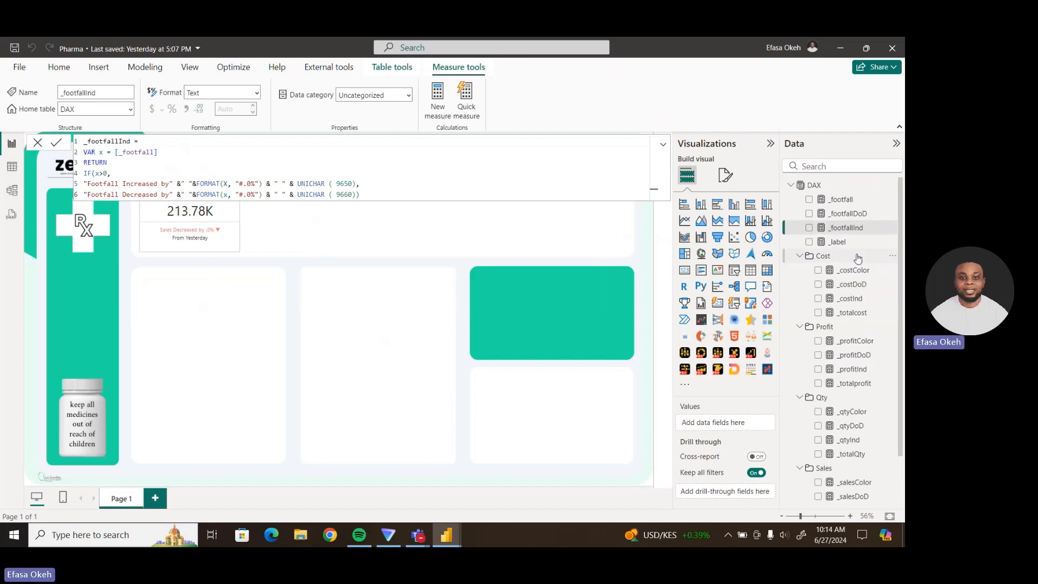
Copy the full _costColor formula into a new measure in the DAX table.
{"action": "left_click", "coordinate": [854, 270]}
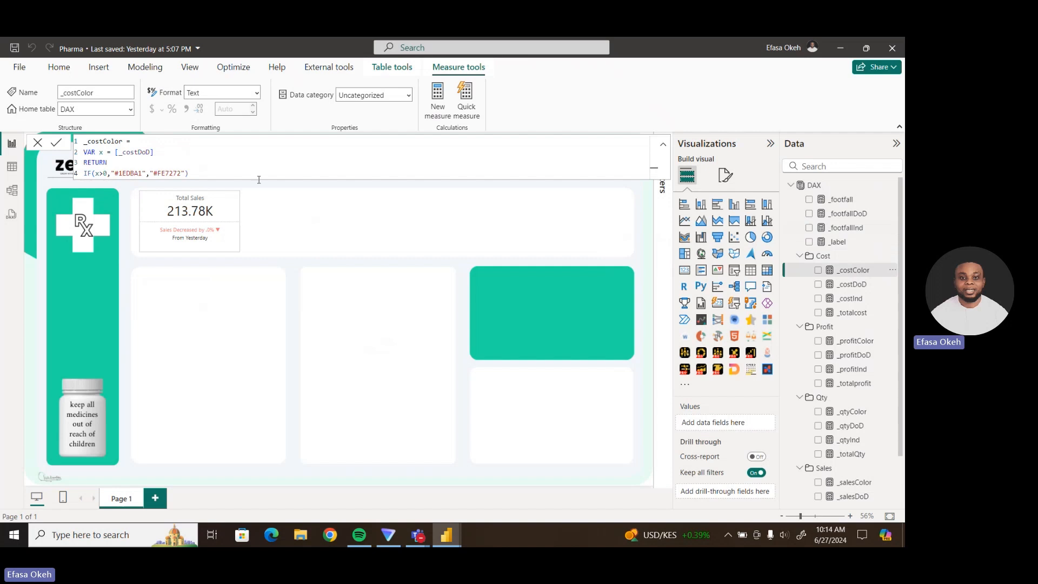
{"action": "left_click_drag", "start_coordinate": [204, 181], "coordinate": [83, 141]}
{"action": "key", "text": "ctrl+c"}
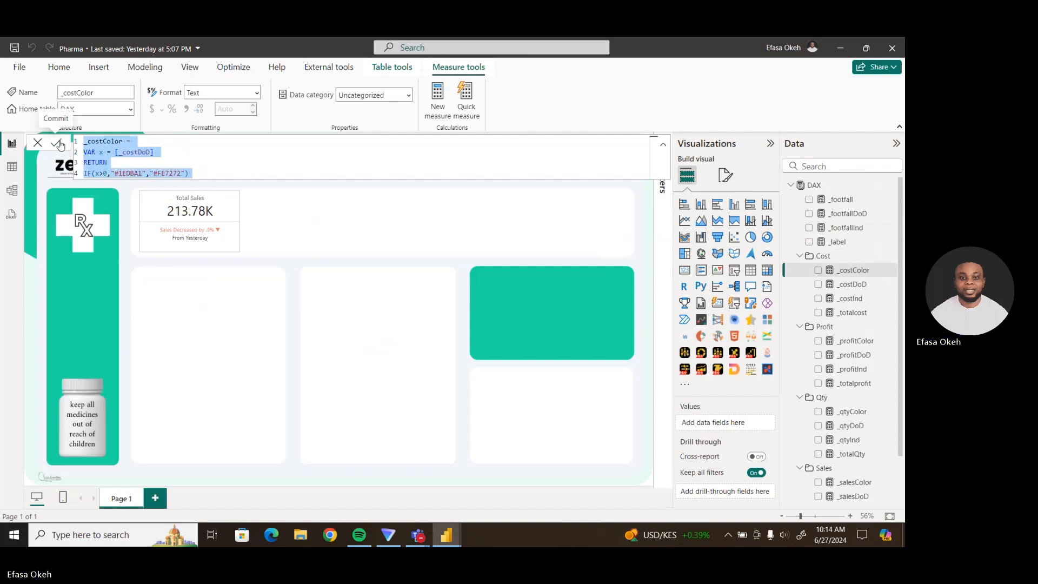
{"action": "left_click", "coordinate": [830, 189]}
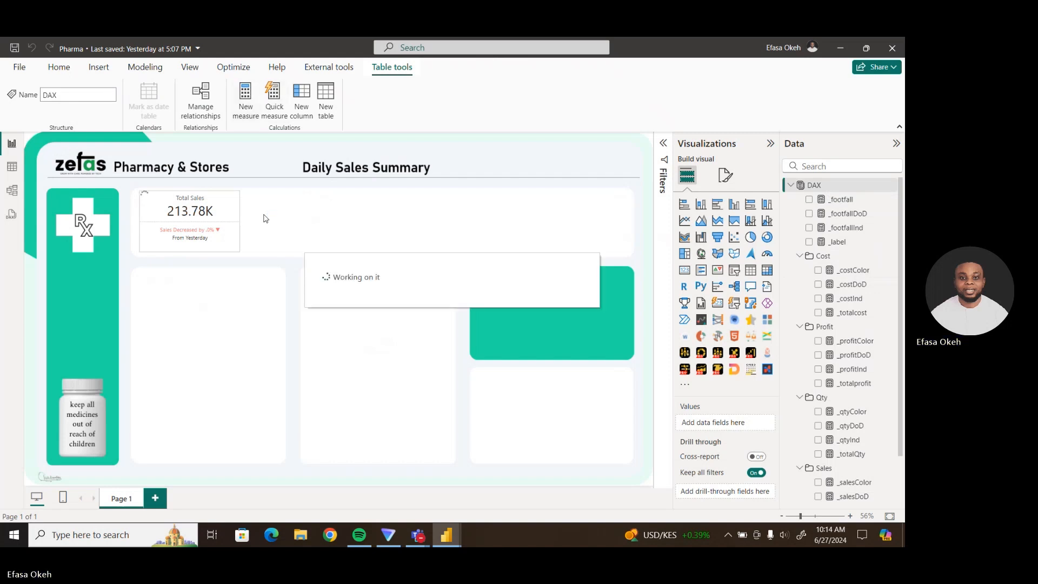
{"action": "key", "text": "ctrl+v"}
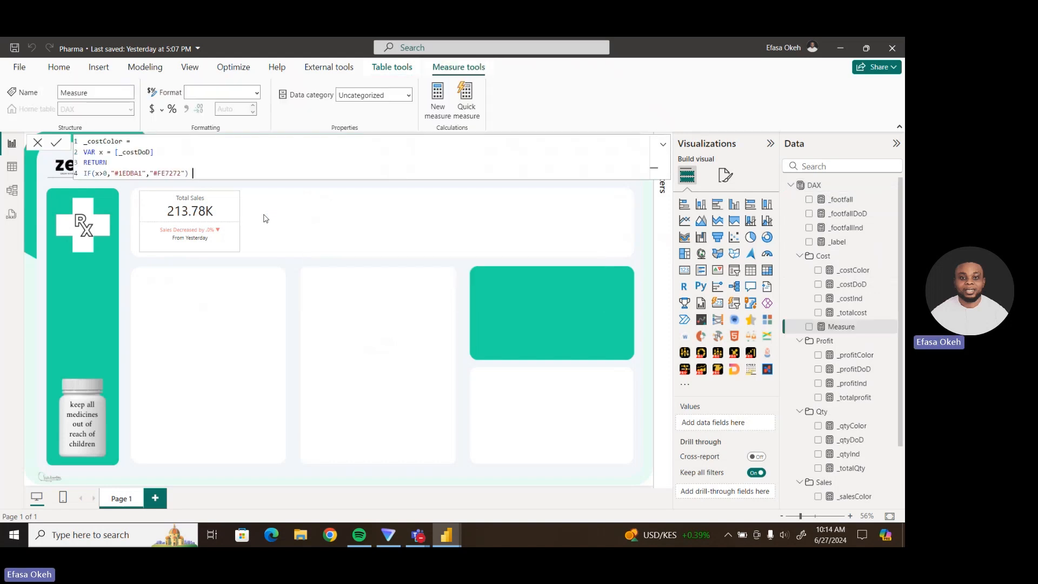
Rename the copied _costColor formula in the new measure to _footfallColor.
{"action": "left_click", "coordinate": [105, 141]}
{"action": "key", "text": "BackSpace"}
{"action": "key", "text": "BackSpace"}
{"action": "key", "text": "BackSpace"}
{"action": "key", "text": "BackSpace"}
{"action": "type", "text": "footfa"}
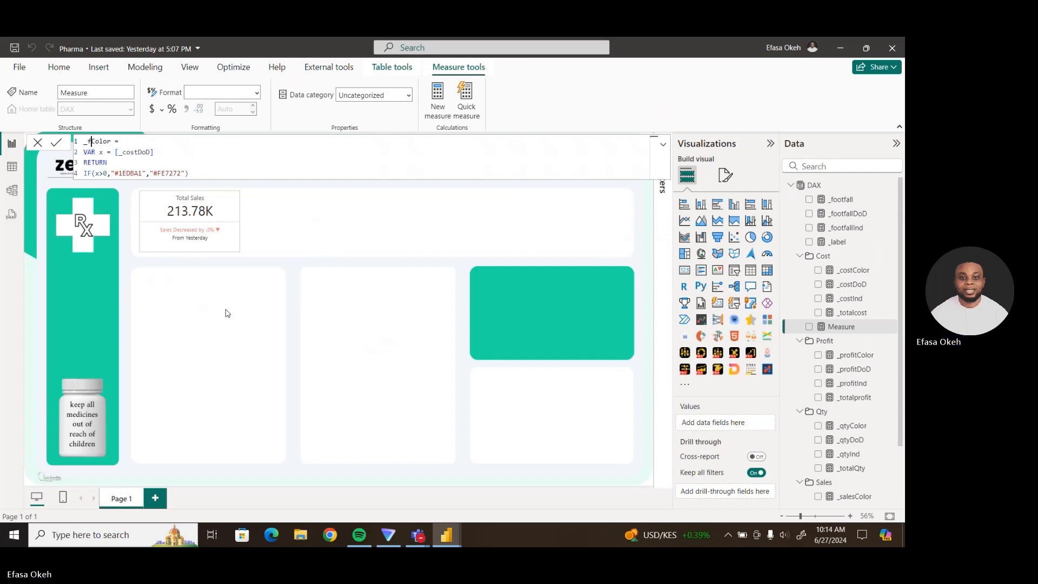
{"action": "type", "text": "ll"}
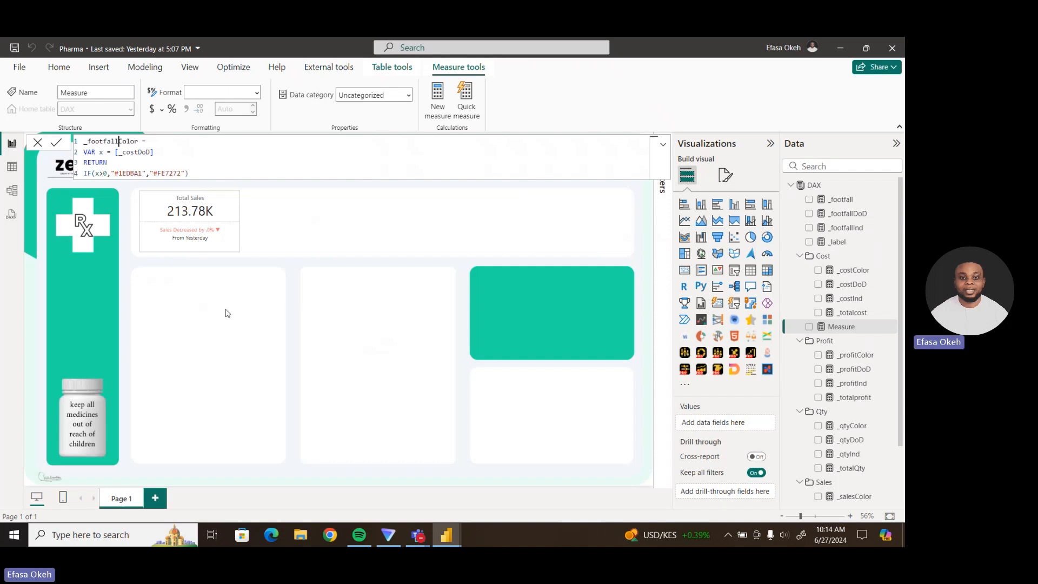
Set variable x in the _footfallColor formula to [_footfall] in place of [_costDoD] and commit the measure.
{"action": "left_click", "coordinate": [155, 154]}
{"action": "key", "text": "BackSpace"}
{"action": "key", "text": "BackSpace"}
{"action": "key", "text": "BackSpace"}
{"action": "key", "text": "BackSpace"}
{"action": "key", "text": "BackSpace"}
{"action": "key", "text": "BackSpace"}
{"action": "key", "text": "BackSpace"}
{"action": "key", "text": "BackSpace"}
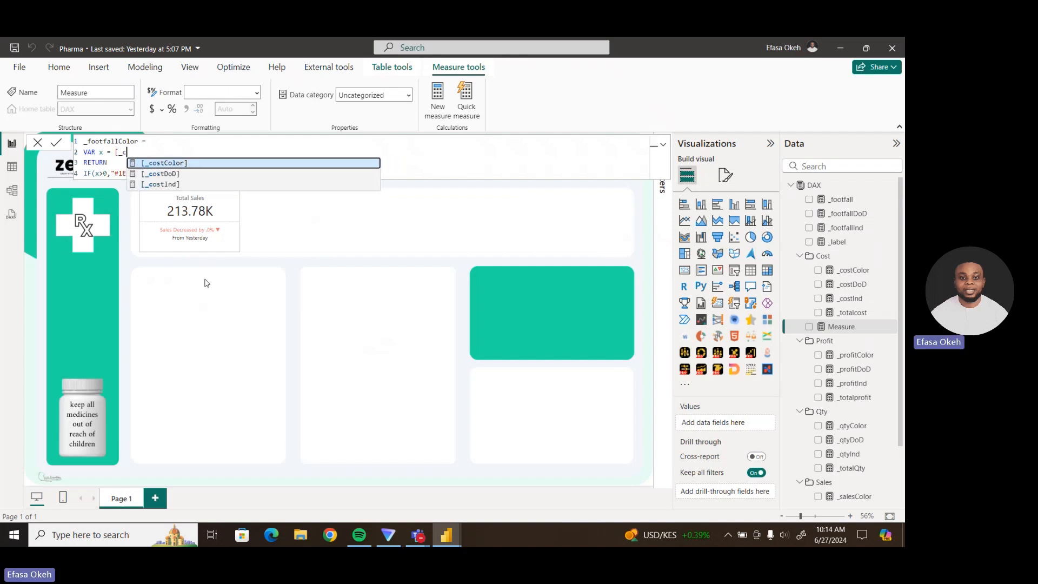
{"action": "left_click", "coordinate": [167, 195]}
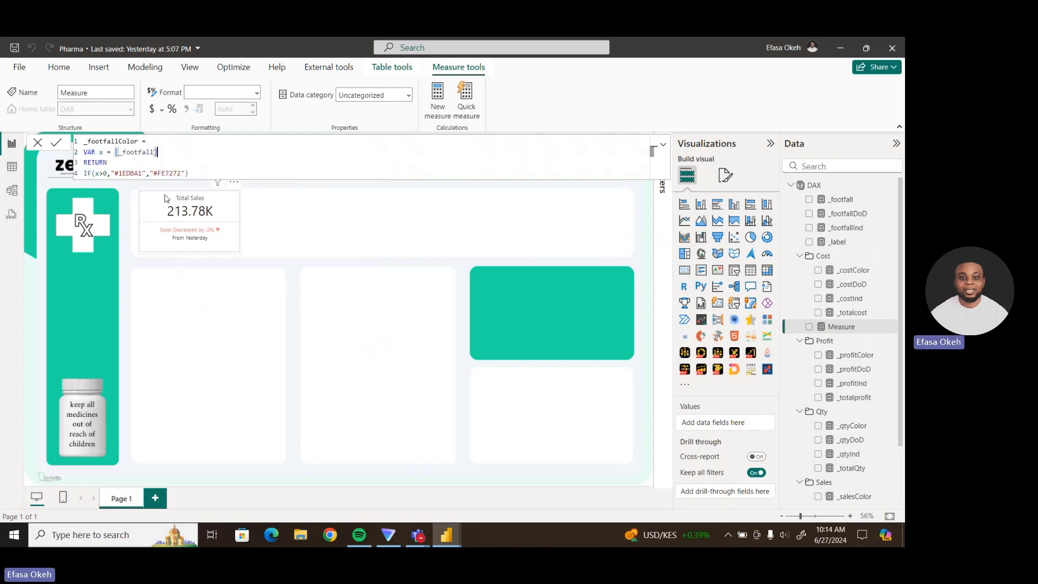
{"action": "left_click", "coordinate": [56, 144]}
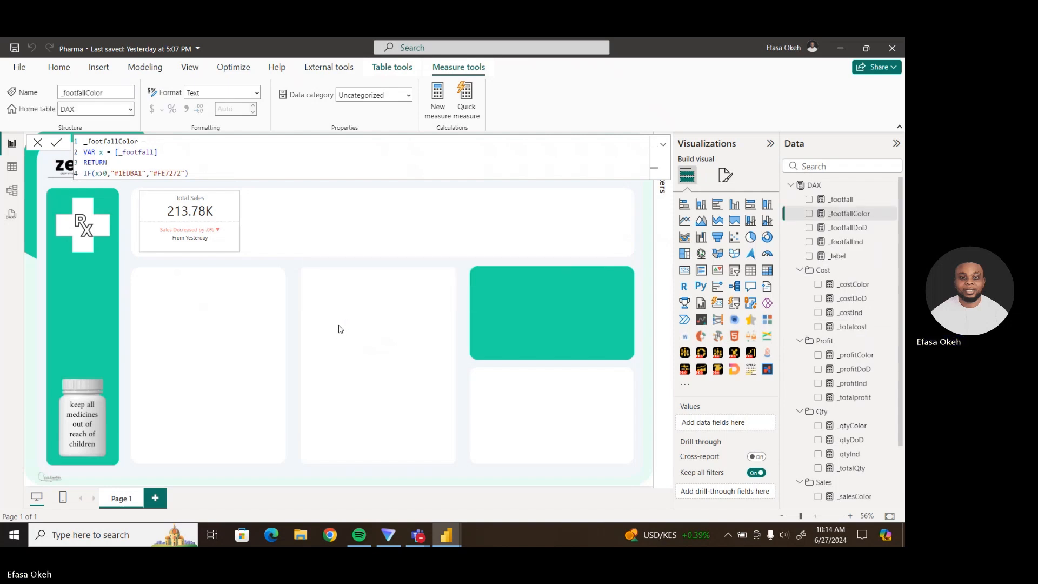
{"action": "left_click", "coordinate": [341, 329]}
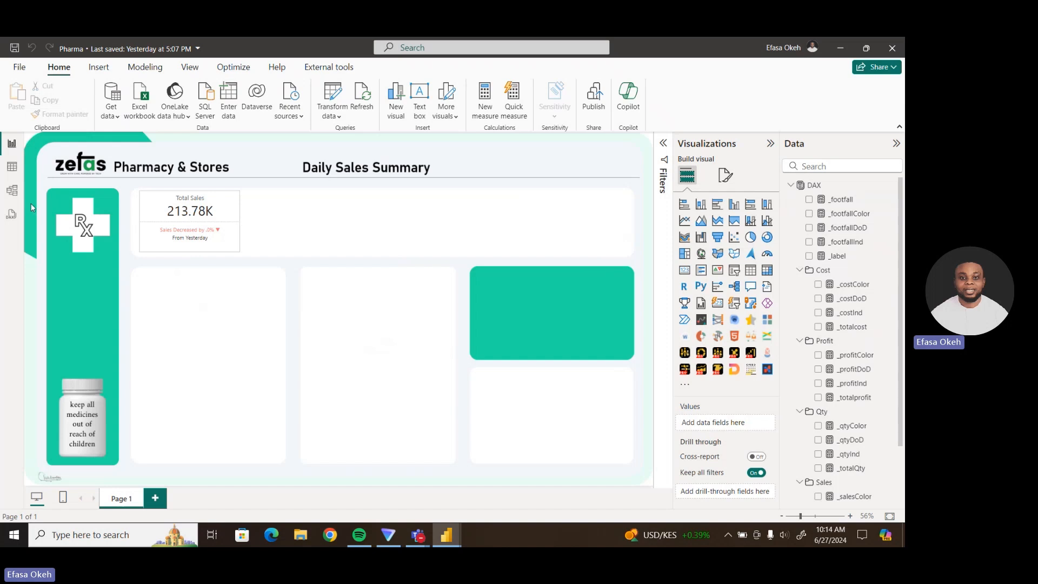
In the model view, assign the _footfallColor measure to a new display folder named Footfall.
{"action": "left_click", "coordinate": [17, 196]}
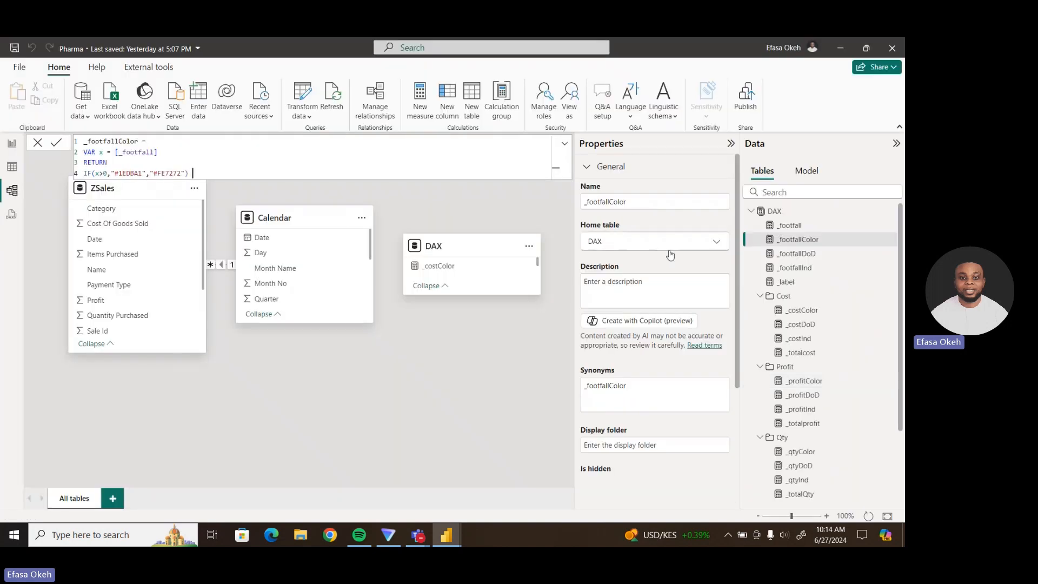
{"action": "left_click", "coordinate": [807, 241]}
{"action": "left_click", "coordinate": [591, 444]}
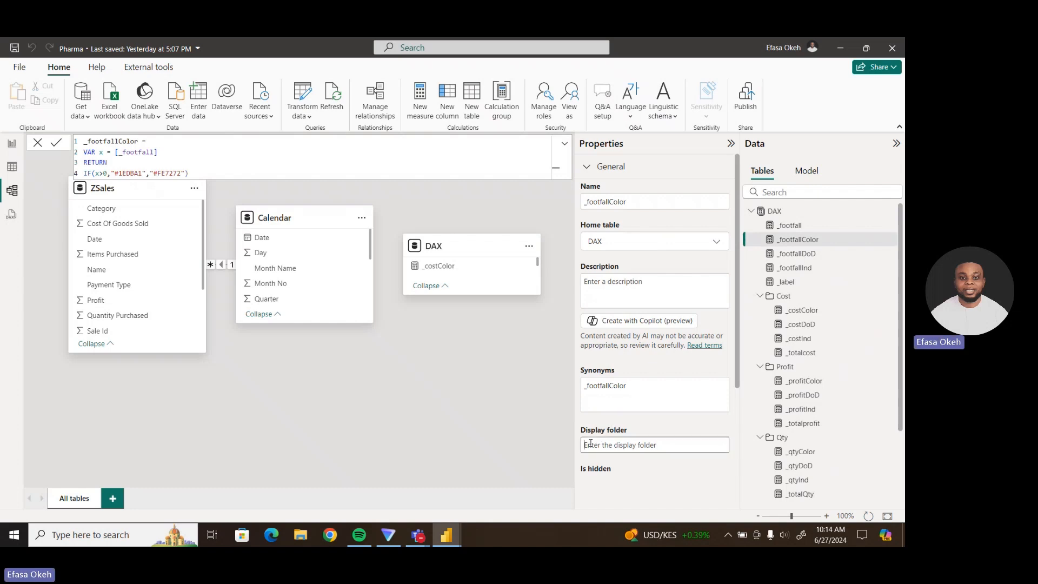
{"action": "type", "text": "Footfall"}
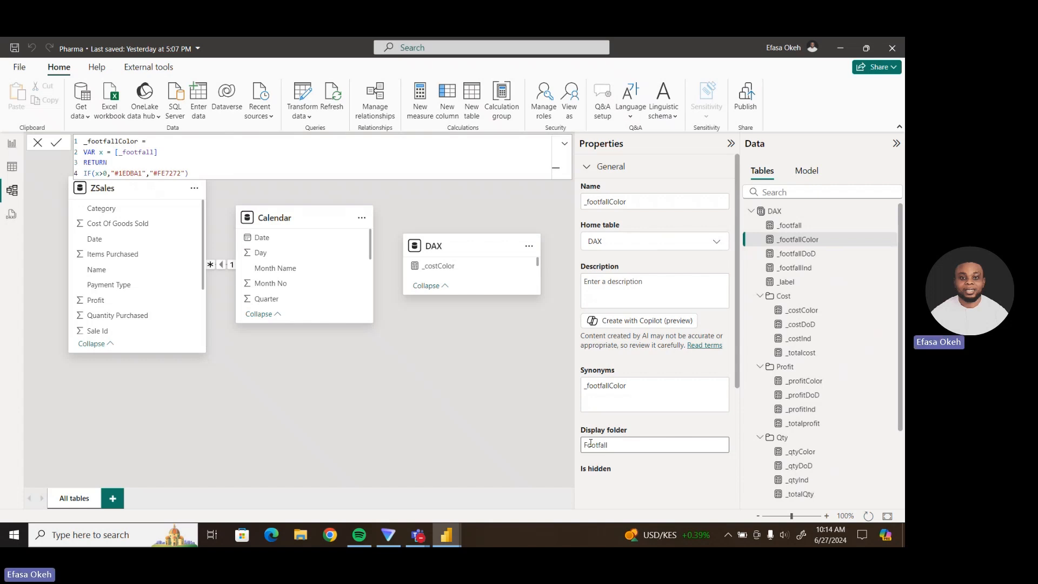
{"action": "key", "text": "Return"}
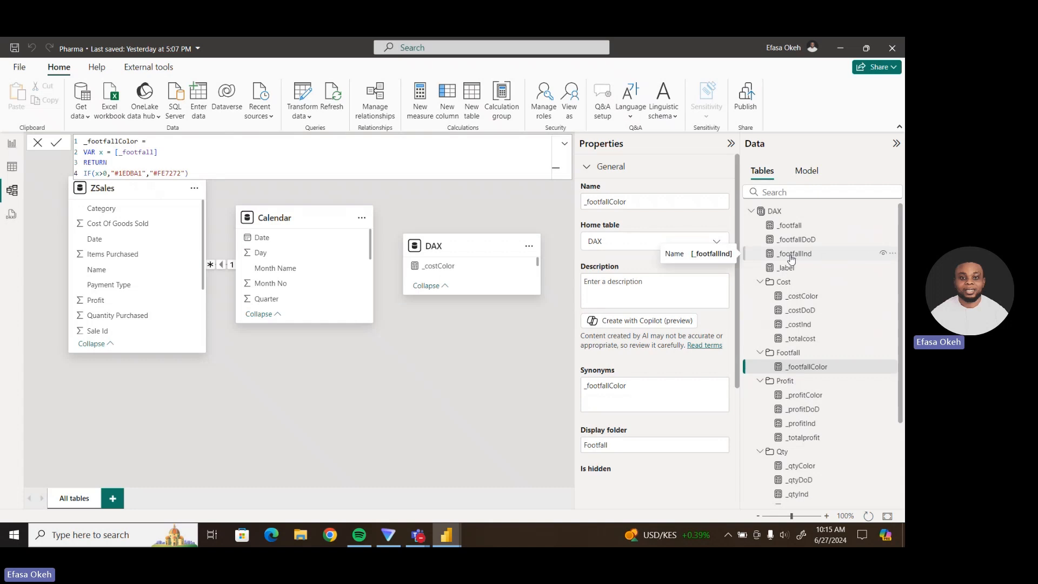
Move the _footfallInd, _footfallDoD and _footfall measures into the Footfall display folder.
{"action": "left_click_drag", "start_coordinate": [791, 259], "coordinate": [818, 355]}
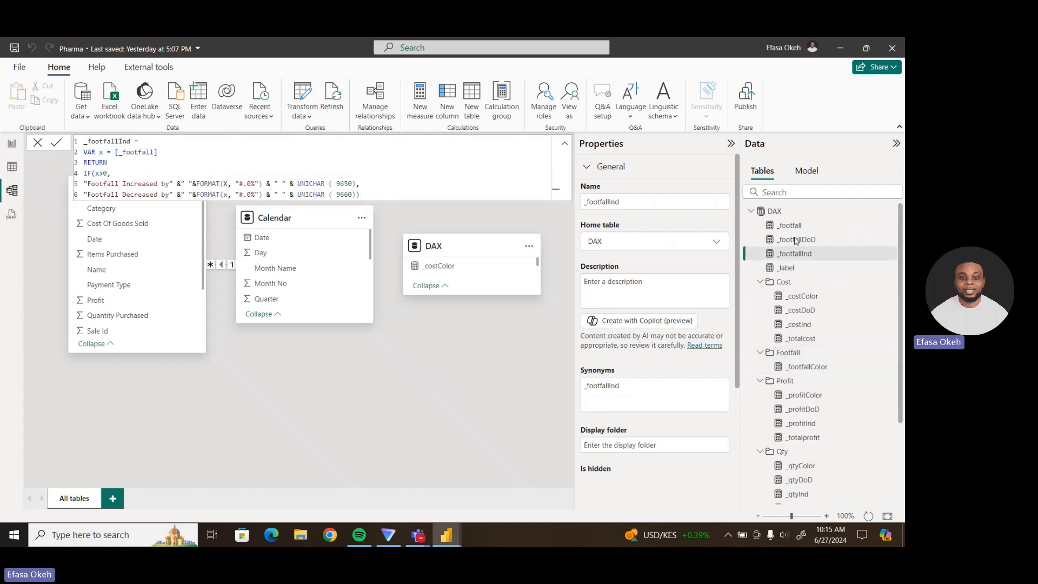
{"action": "left_click_drag", "start_coordinate": [796, 240], "coordinate": [811, 341]}
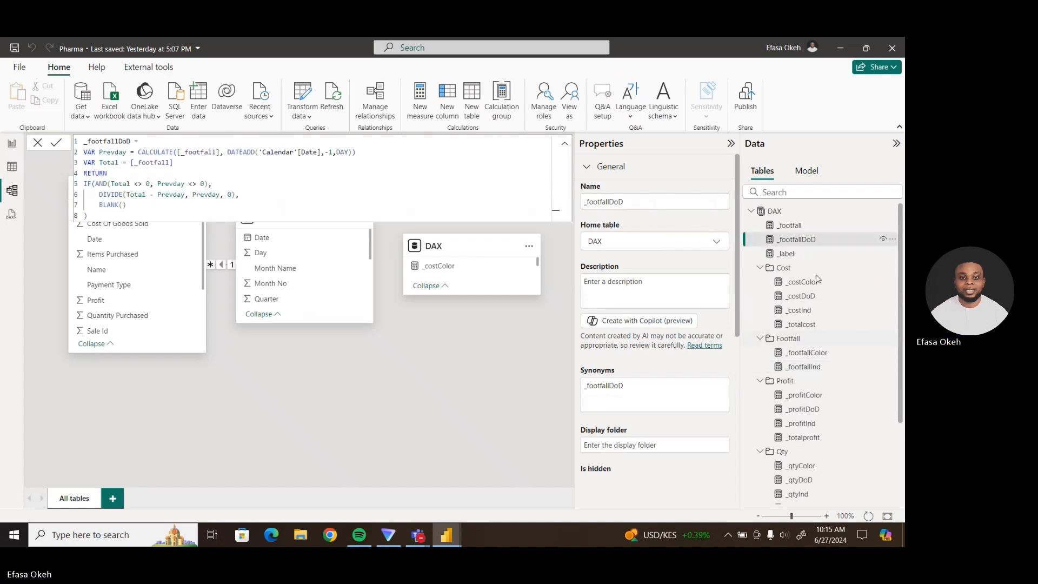
{"action": "left_click", "coordinate": [790, 229]}
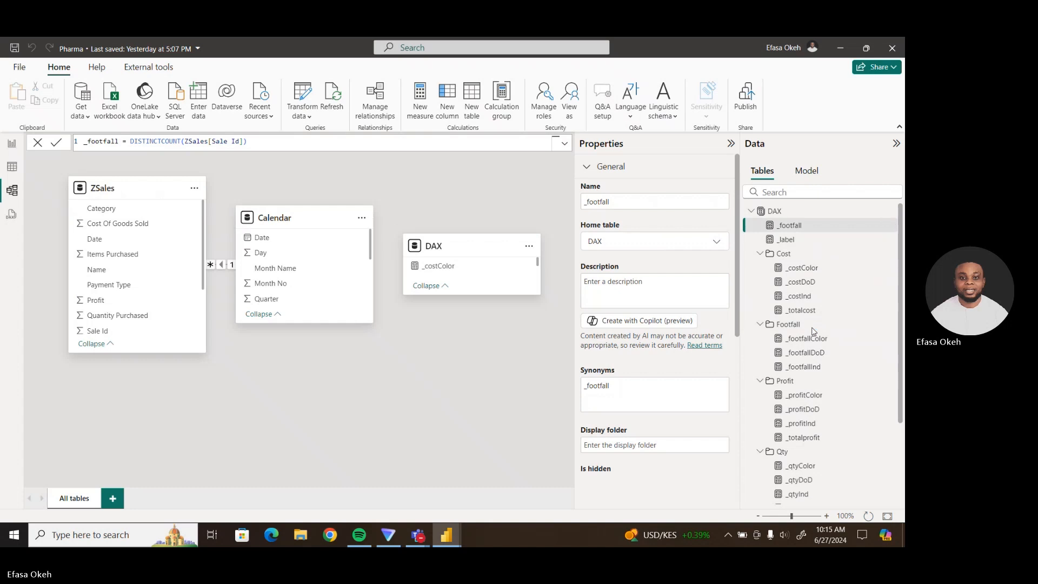
{"action": "left_click_drag", "start_coordinate": [813, 331], "coordinate": [811, 327]}
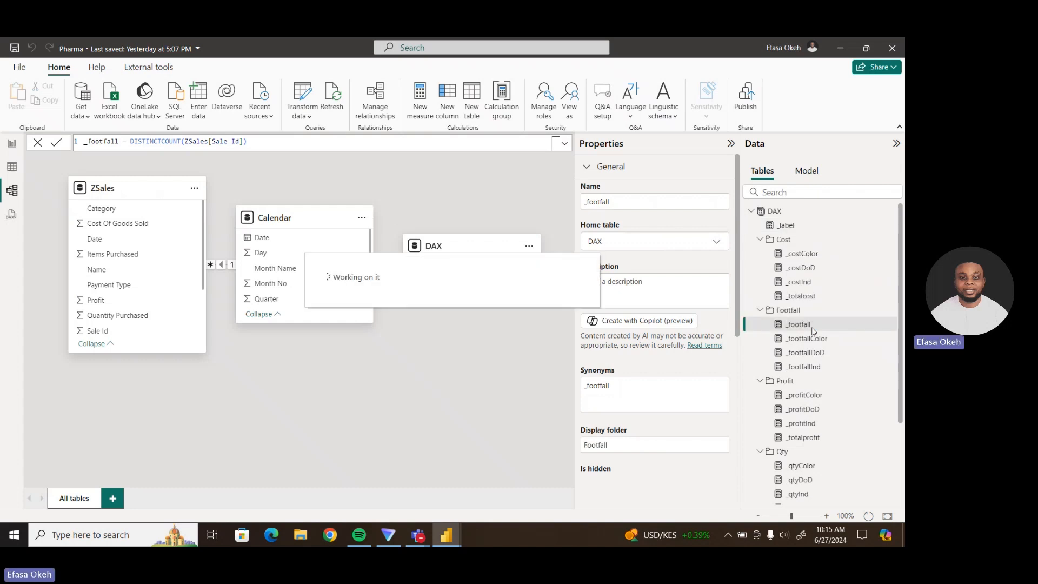
On the report page, duplicate the Total Sales card beside the original and replace the copy's measure with _totalcost.
{"action": "left_click", "coordinate": [11, 146]}
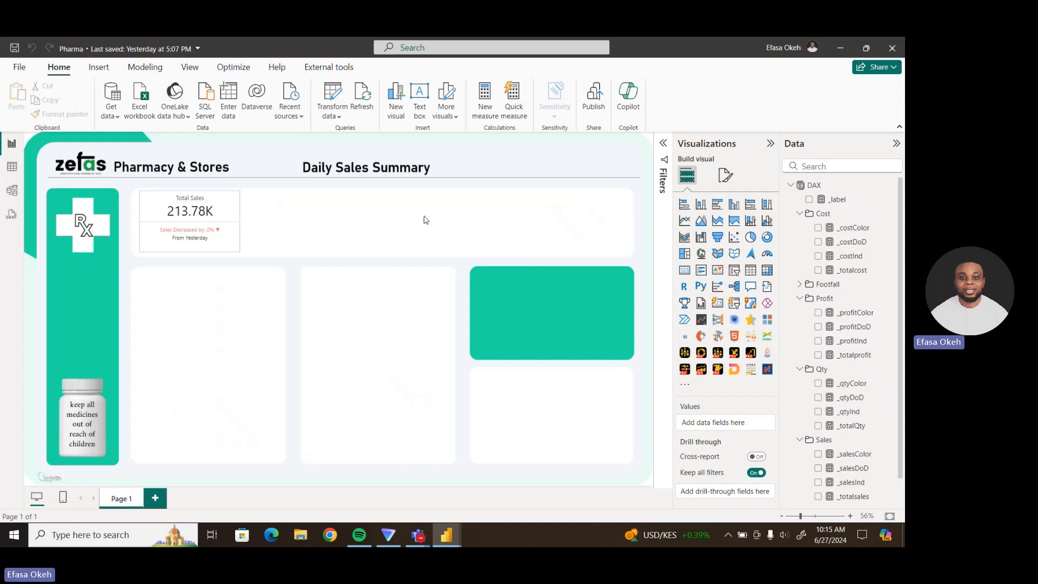
{"action": "left_click", "coordinate": [237, 245]}
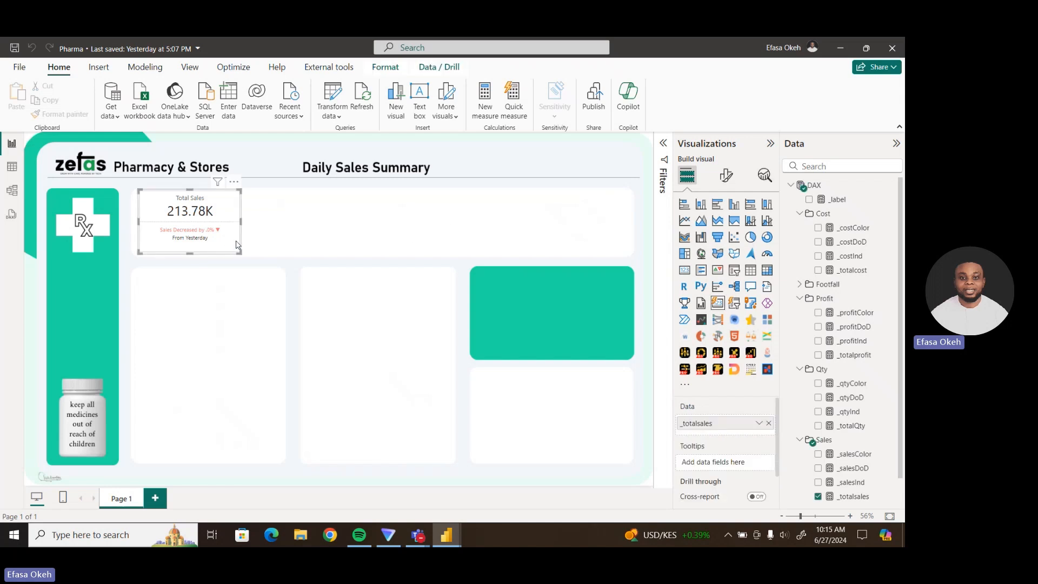
{"action": "key", "text": "ctrl+c"}
{"action": "key", "text": "ctrl+v"}
{"action": "left_click_drag", "start_coordinate": [225, 237], "coordinate": [337, 237]}
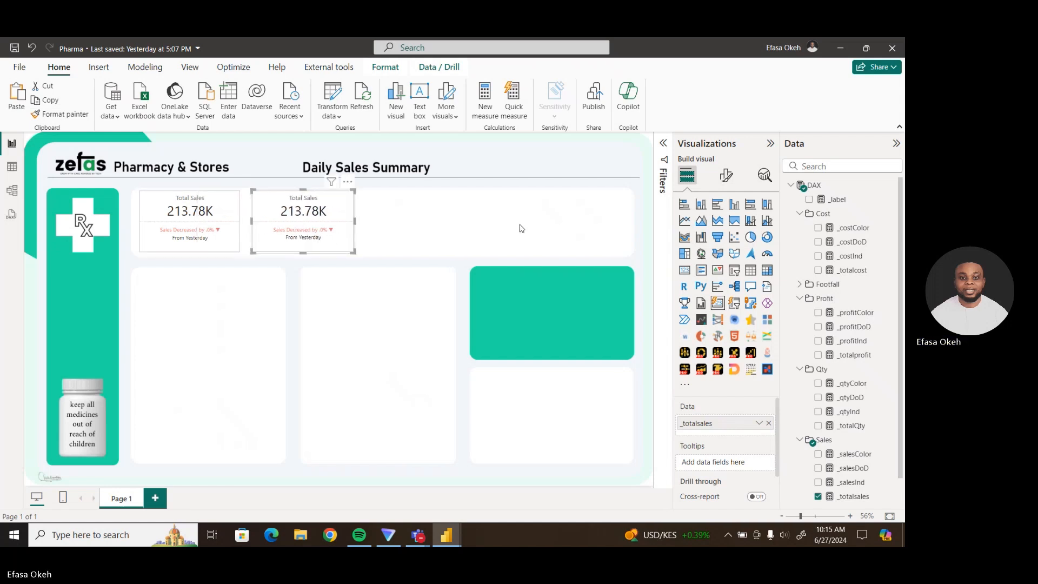
{"action": "left_click", "coordinate": [820, 272]}
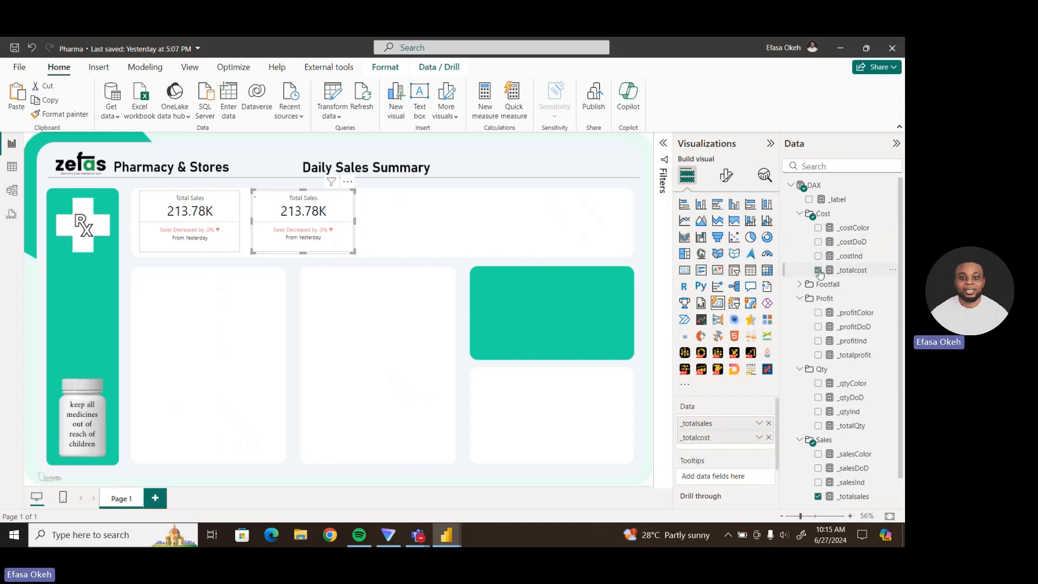
{"action": "left_click", "coordinate": [770, 425]}
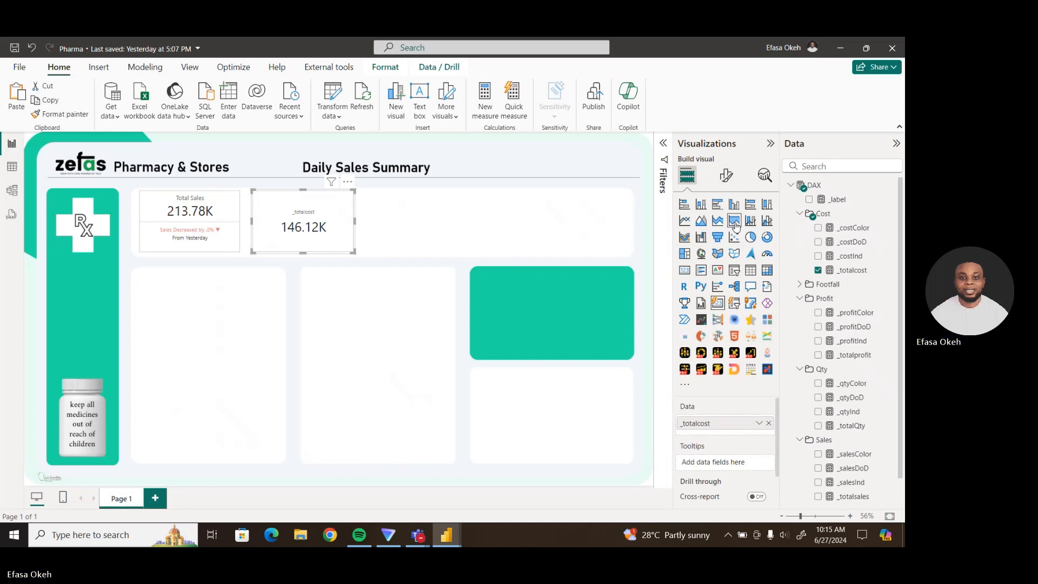
Set the callout label text of the _totalcost series on the copied card to "Total Cost".
{"action": "left_click", "coordinate": [726, 176]}
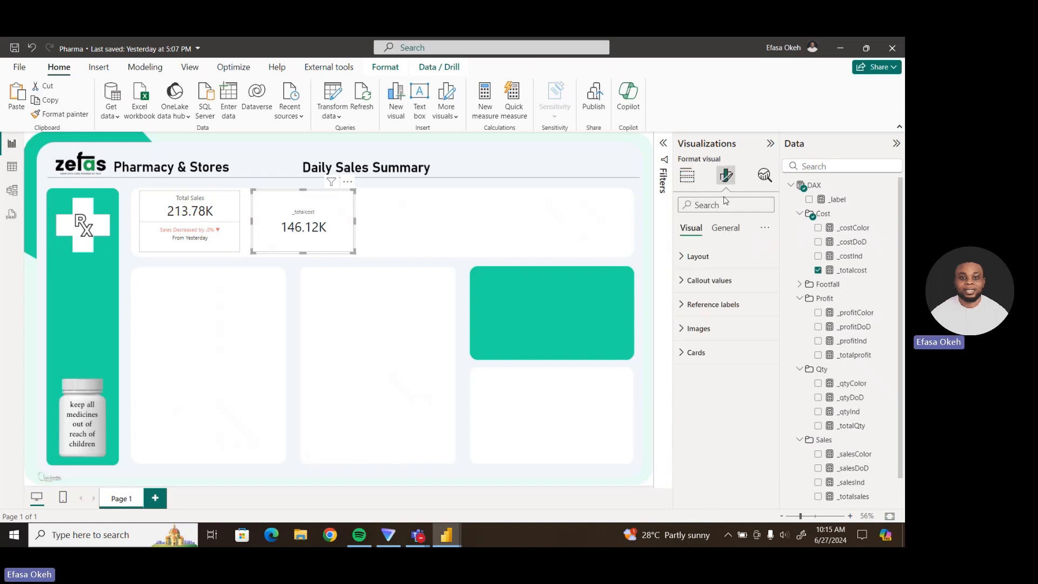
{"action": "left_click", "coordinate": [697, 281]}
{"action": "scroll", "coordinate": [773, 349], "scroll_direction": "down", "scroll_amount": 2}
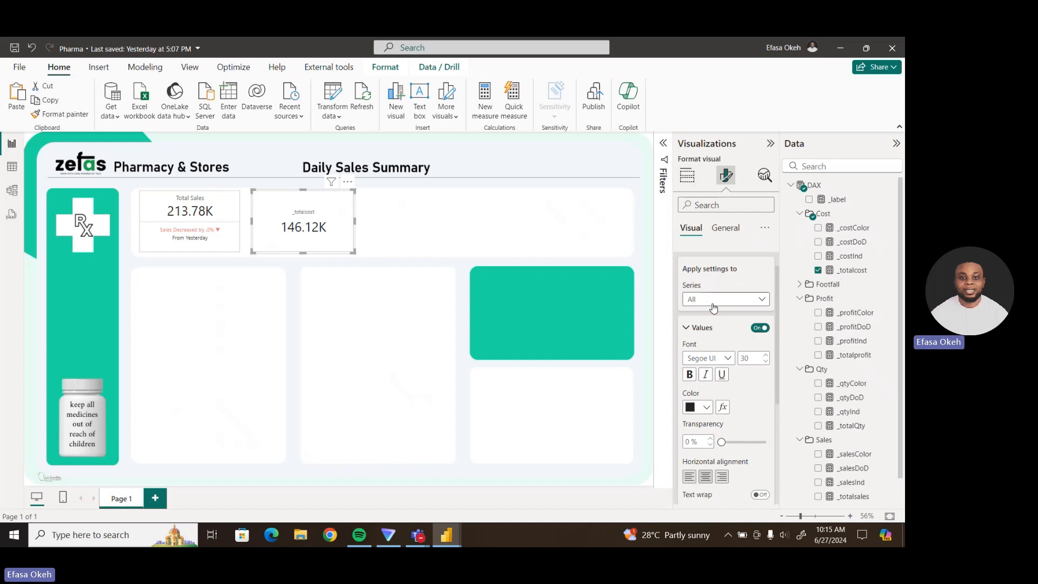
{"action": "left_click", "coordinate": [719, 299]}
{"action": "left_click", "coordinate": [713, 327]}
{"action": "left_click_drag", "start_coordinate": [779, 360], "coordinate": [782, 446]}
{"action": "left_click", "coordinate": [713, 423]}
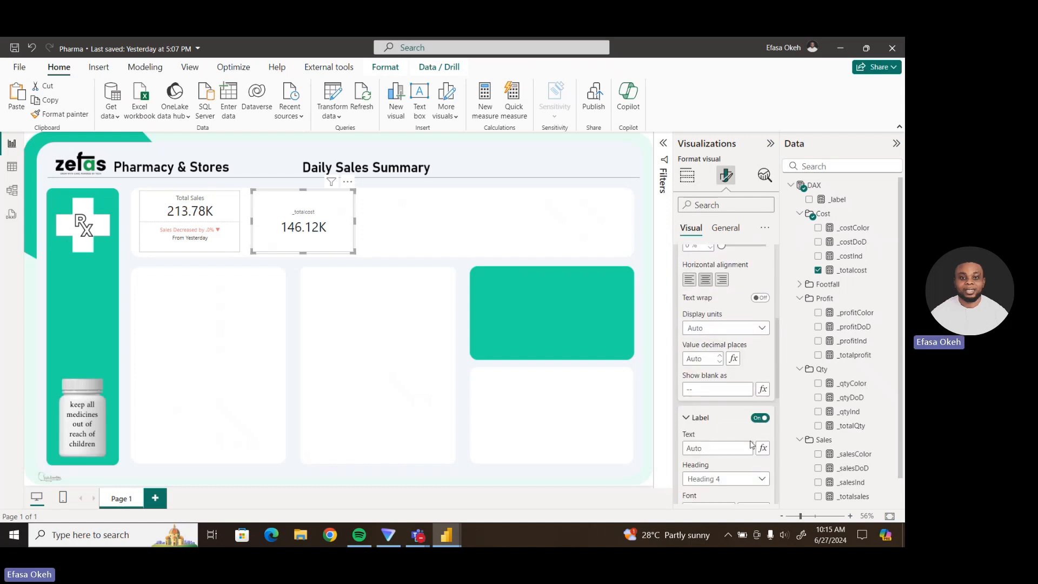
{"action": "left_click", "coordinate": [726, 448]}
{"action": "type", "text": "Total Cost"}
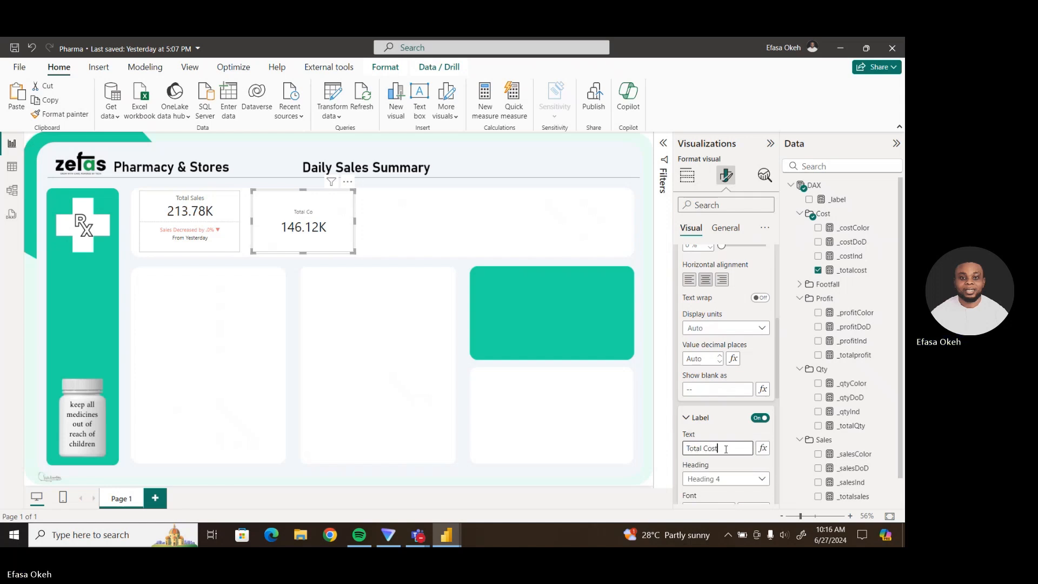
Set the Total Cost label's font size to 14 and the space between label and value to 0 px.
{"action": "left_click_drag", "start_coordinate": [780, 369], "coordinate": [785, 414]}
{"action": "left_click", "coordinate": [765, 367]}
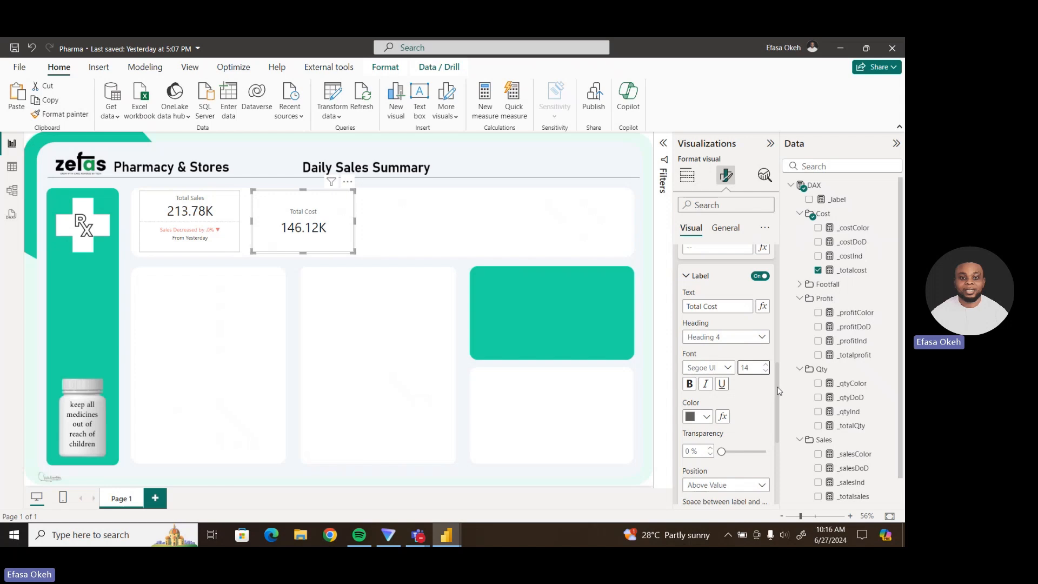
{"action": "scroll", "coordinate": [779, 390], "scroll_direction": "down", "scroll_amount": 3}
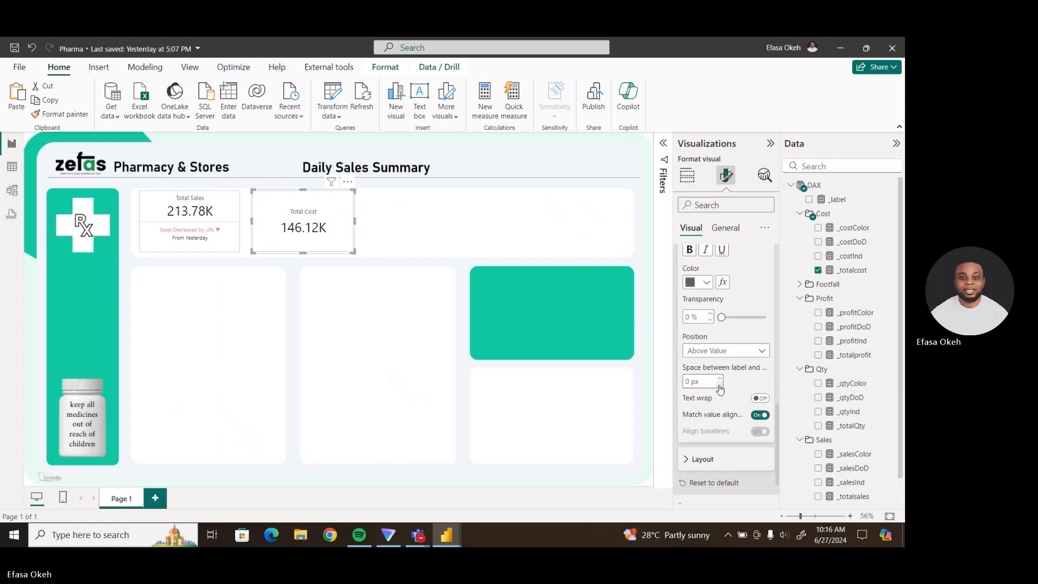
{"action": "double_click", "coordinate": [719, 386]}
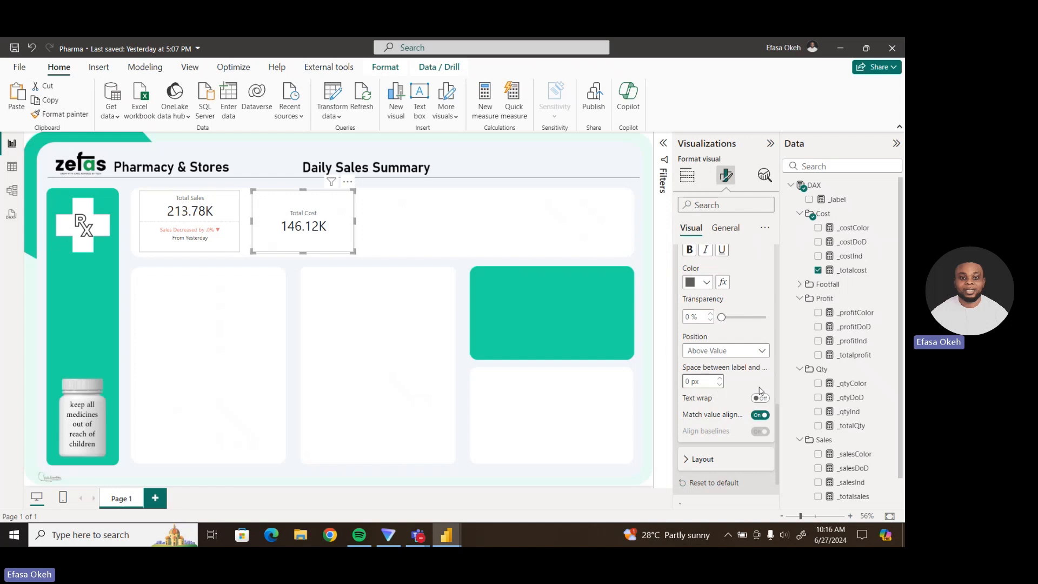
{"action": "scroll", "coordinate": [777, 418], "scroll_direction": "up", "scroll_amount": 3}
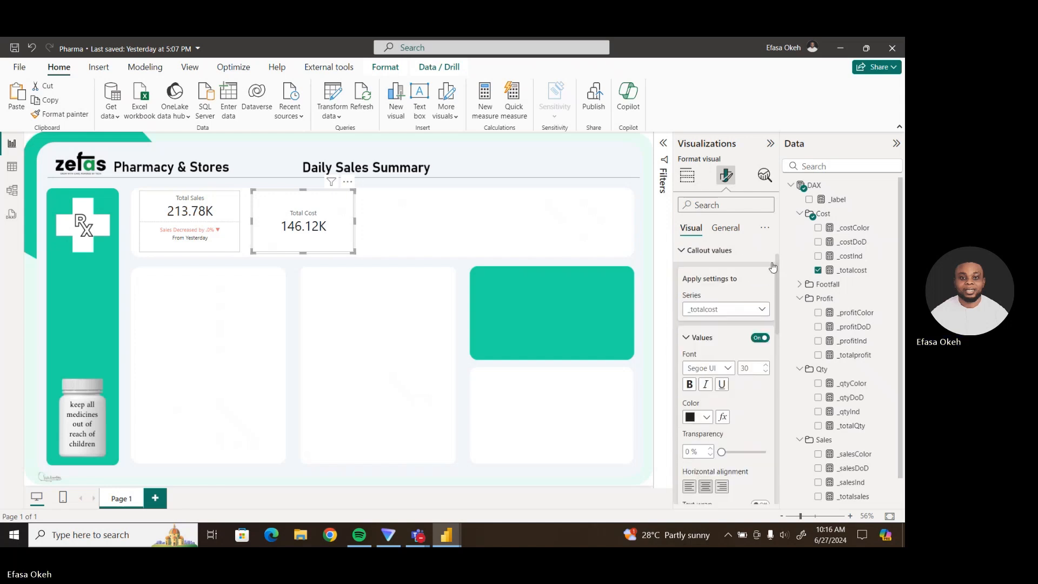
{"action": "left_click", "coordinate": [684, 259]}
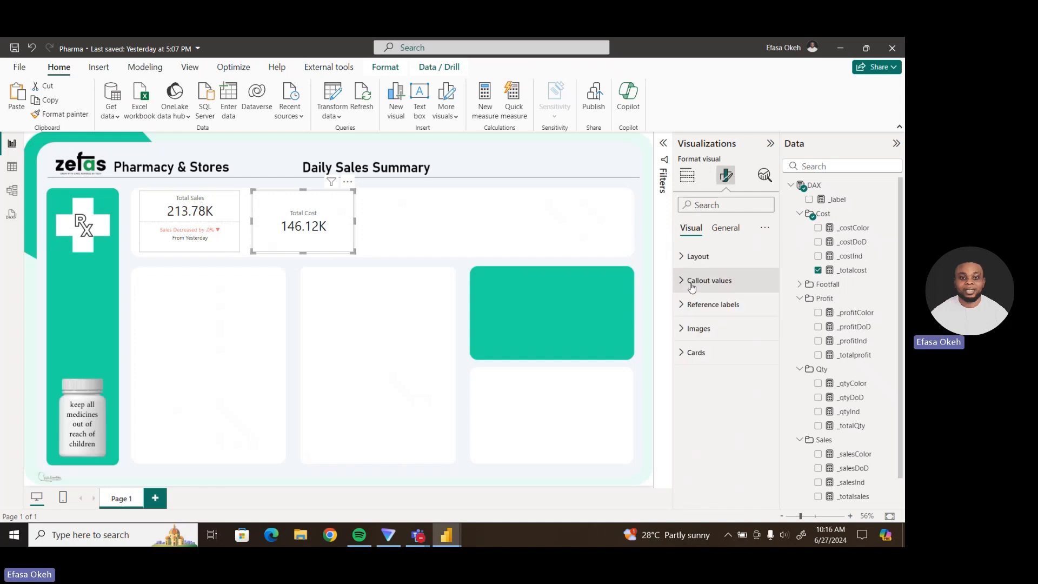
Add the _costInd and _label measures as reference labels for the Total Cost card.
{"action": "left_click", "coordinate": [713, 304]}
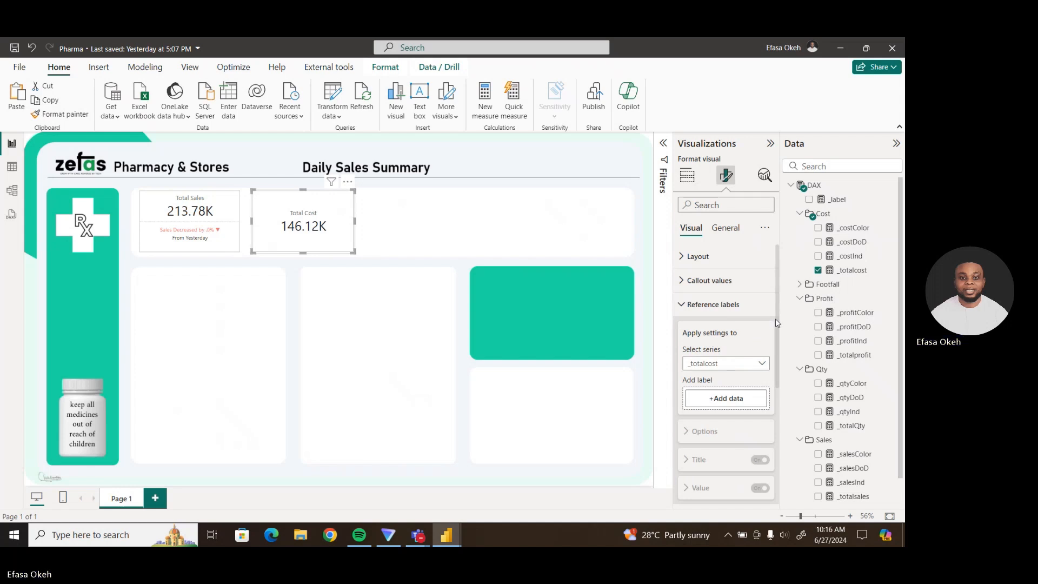
{"action": "scroll", "coordinate": [703, 318], "scroll_direction": "down", "scroll_amount": 1}
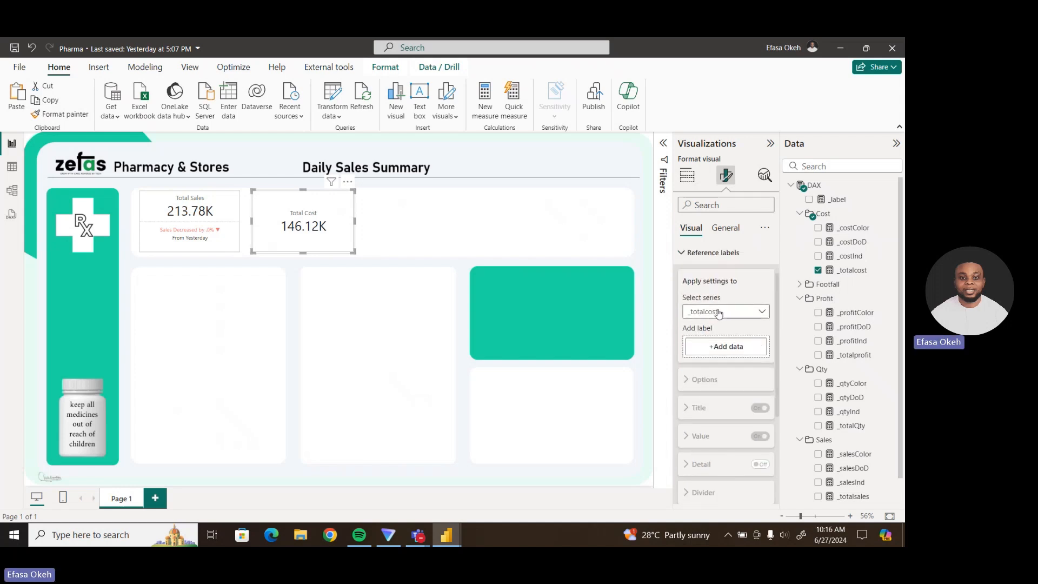
{"action": "left_click", "coordinate": [712, 355]}
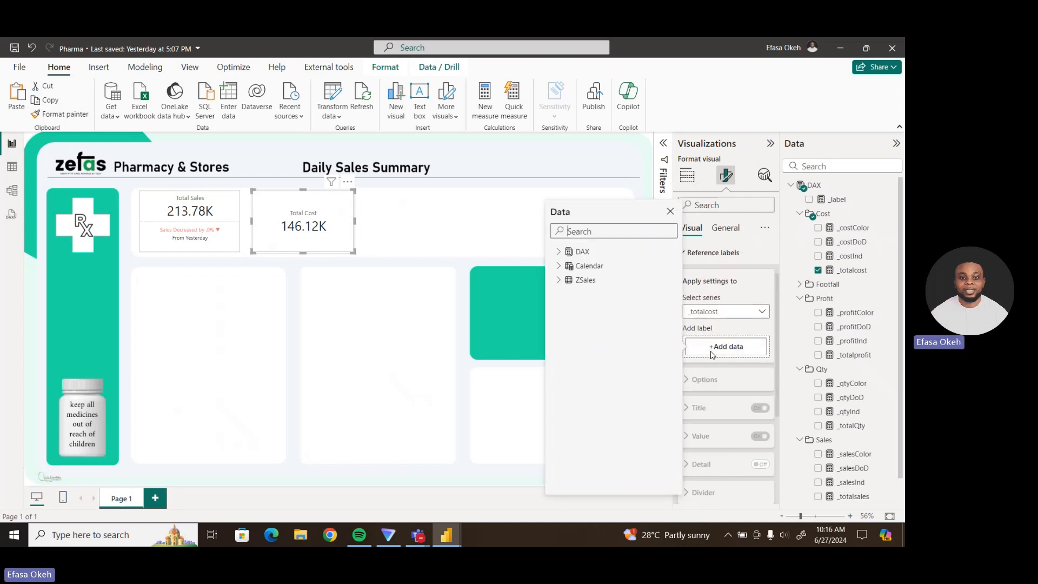
{"action": "left_click", "coordinate": [559, 252]}
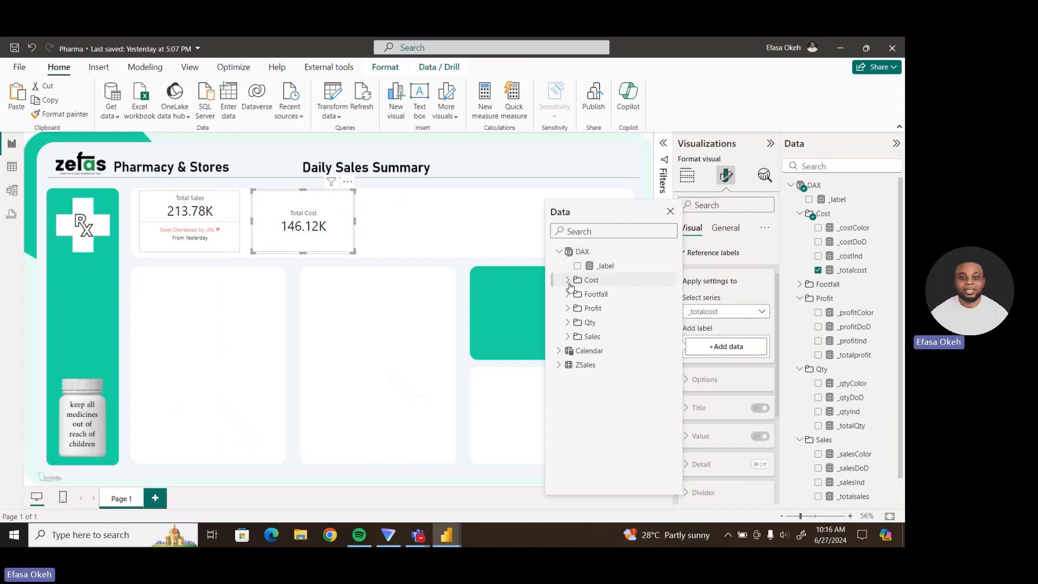
{"action": "left_click", "coordinate": [568, 280]}
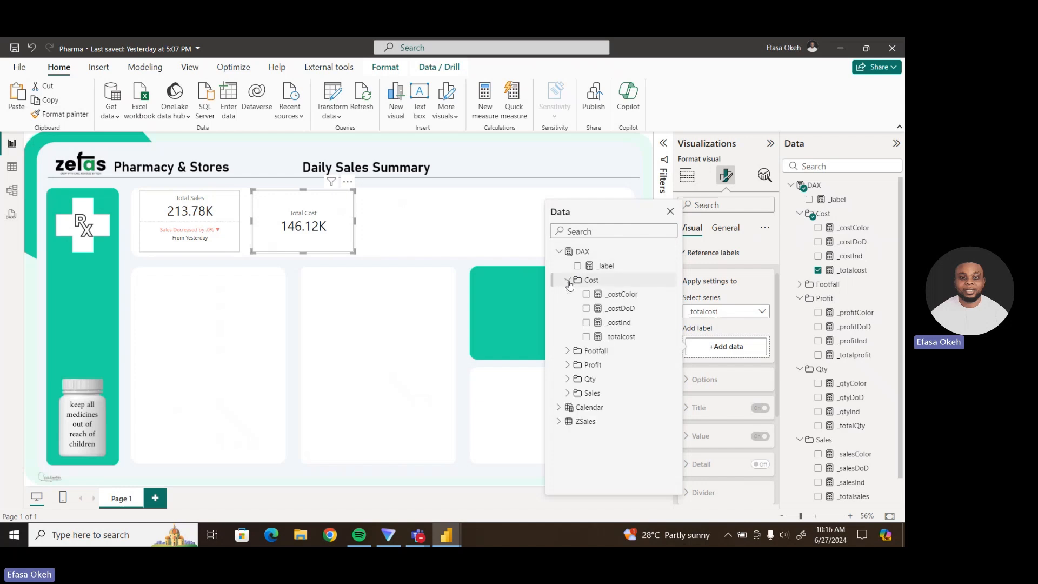
{"action": "left_click", "coordinate": [587, 323]}
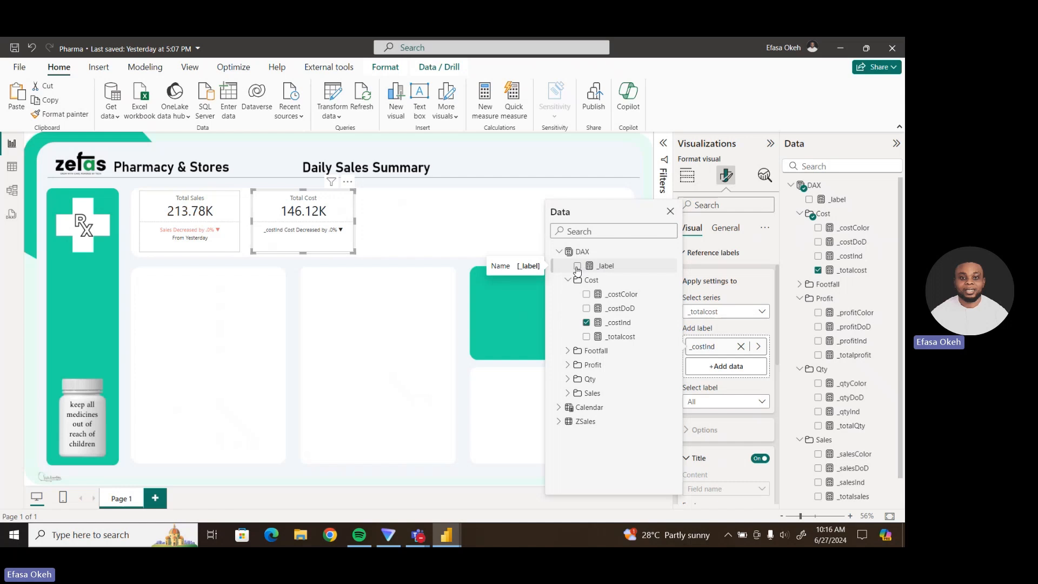
{"action": "left_click", "coordinate": [578, 267]}
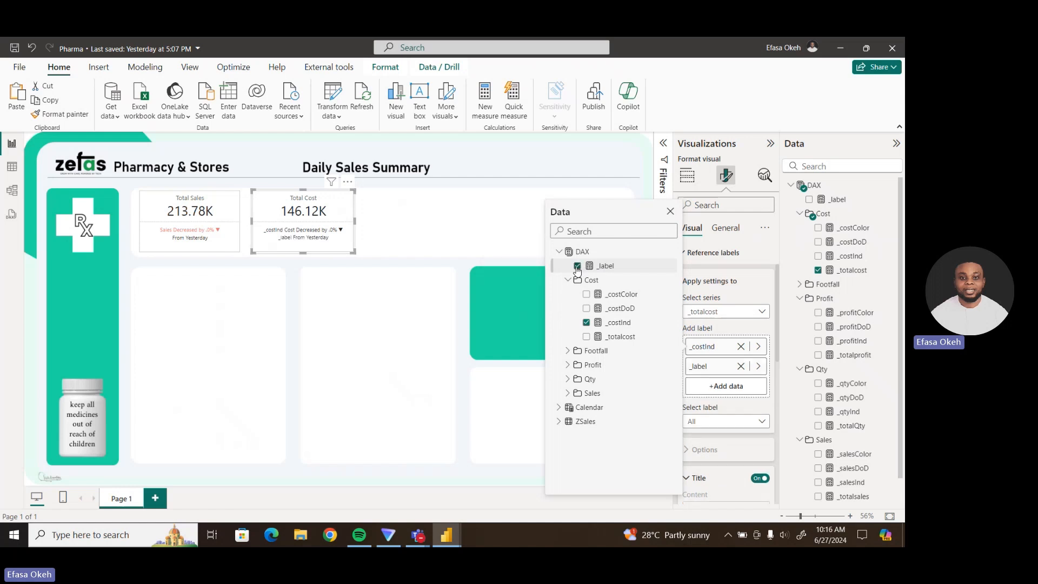
Turn off the titles of the _totalcost series' reference labels on the Total Cost card.
{"action": "left_click", "coordinate": [742, 256]}
{"action": "left_click", "coordinate": [698, 304]}
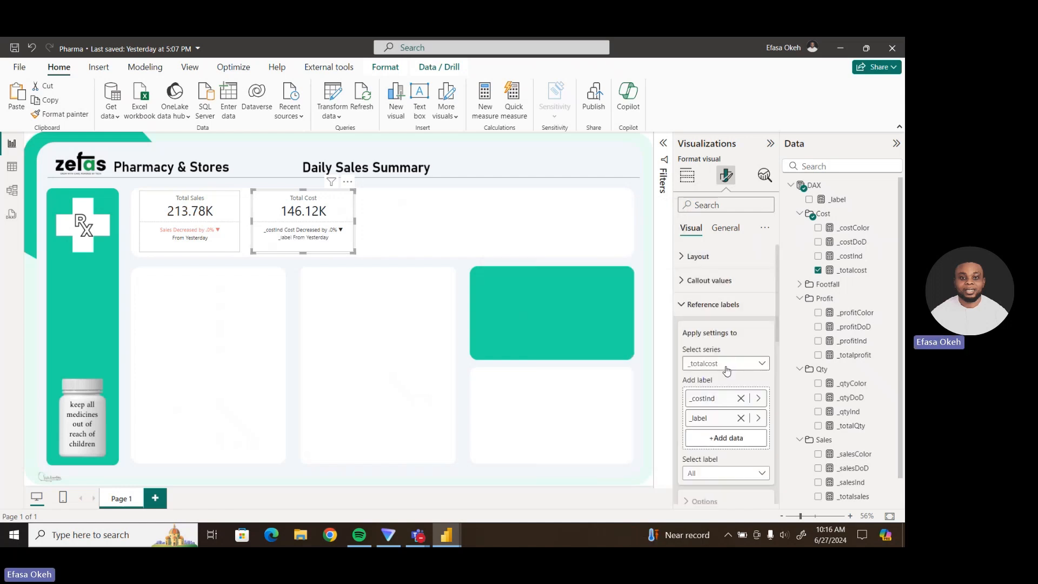
{"action": "scroll", "coordinate": [779, 340], "scroll_direction": "down", "scroll_amount": 3}
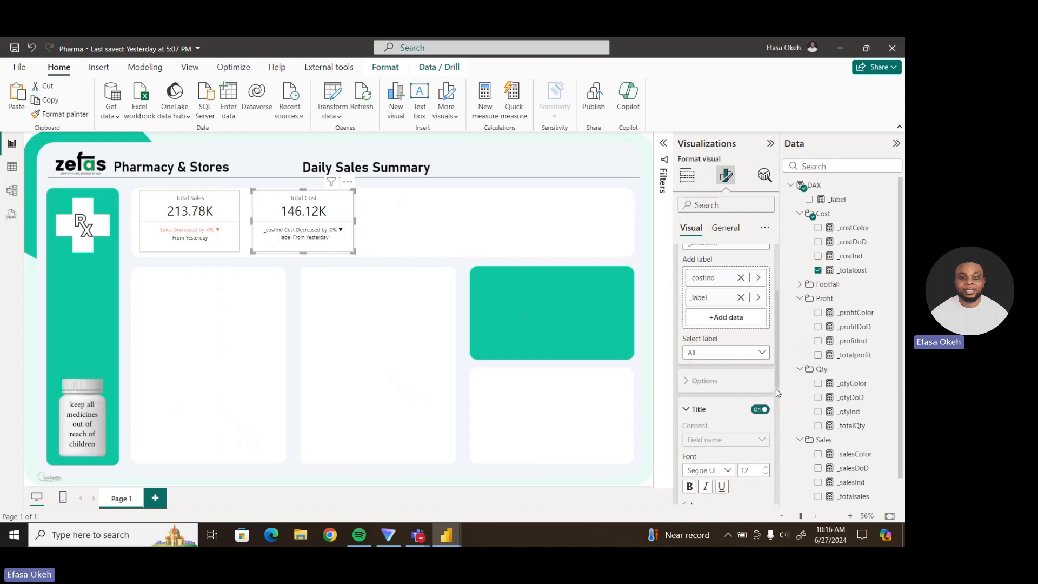
{"action": "left_click", "coordinate": [757, 411]}
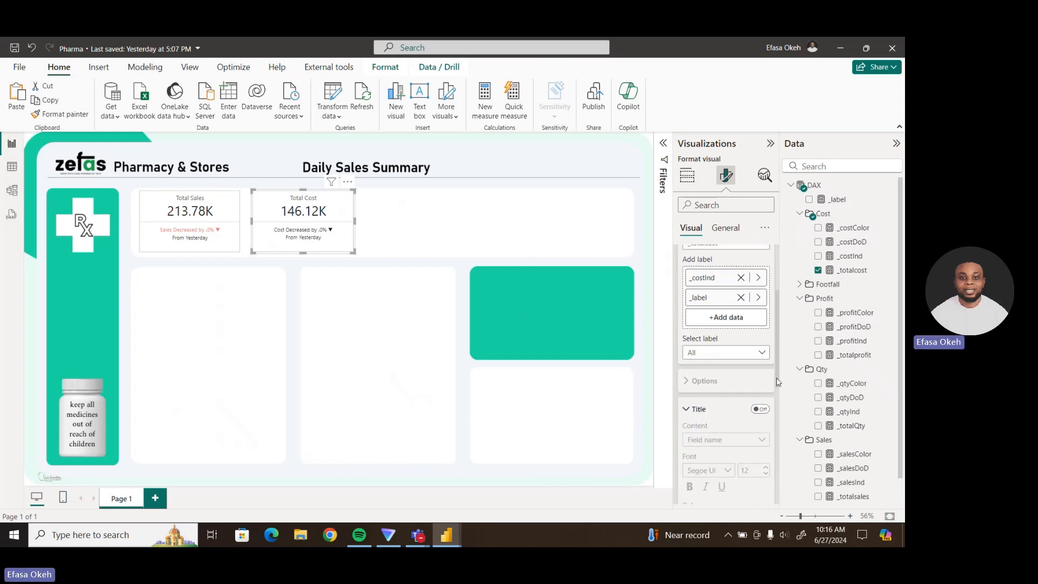
Color the value of the _costInd reference label conditionally, using the Field value format style based on _costColor.
{"action": "scroll", "coordinate": [778, 374], "scroll_direction": "up", "scroll_amount": 1}
{"action": "scroll", "coordinate": [768, 368], "scroll_direction": "down", "scroll_amount": 2}
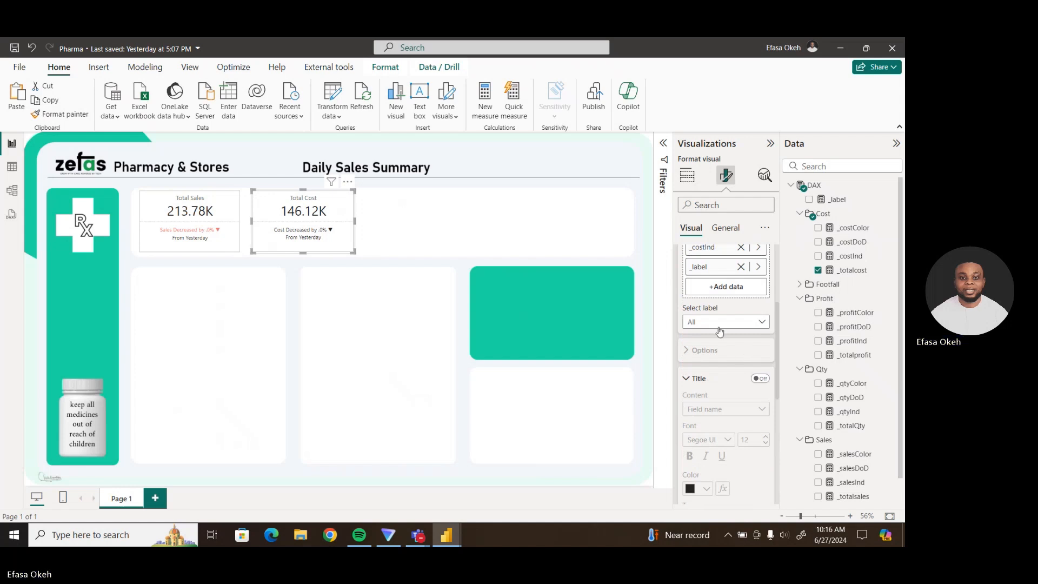
{"action": "left_click", "coordinate": [717, 328]}
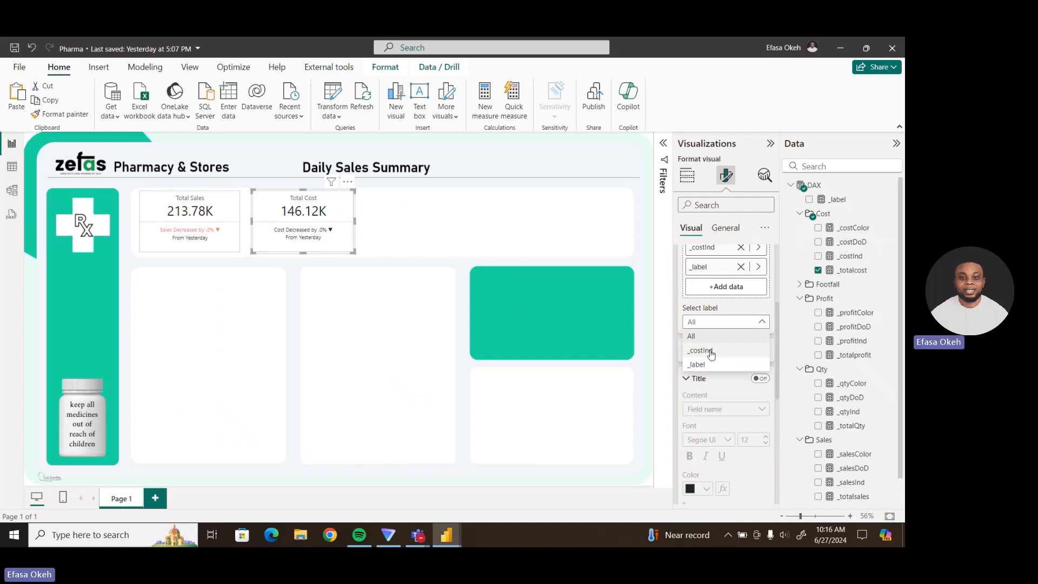
{"action": "left_click", "coordinate": [711, 354]}
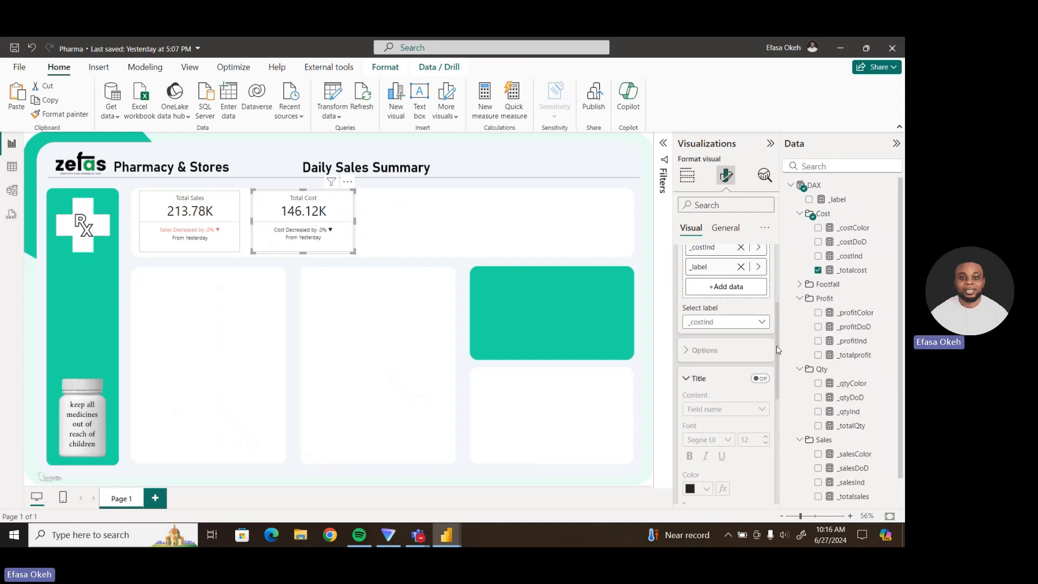
{"action": "scroll", "coordinate": [777, 352], "scroll_direction": "down", "scroll_amount": 8}
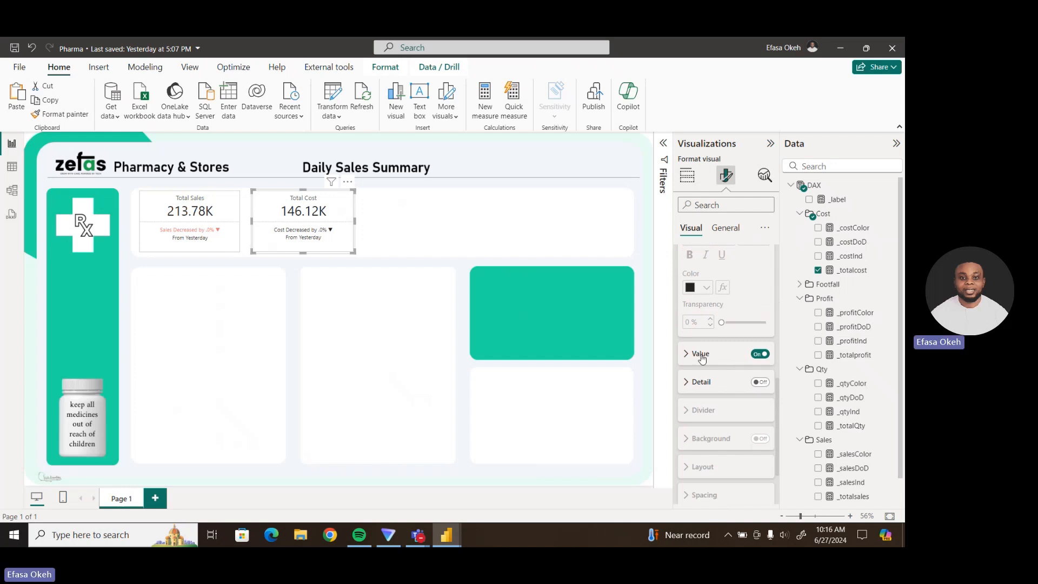
{"action": "left_click", "coordinate": [701, 355]}
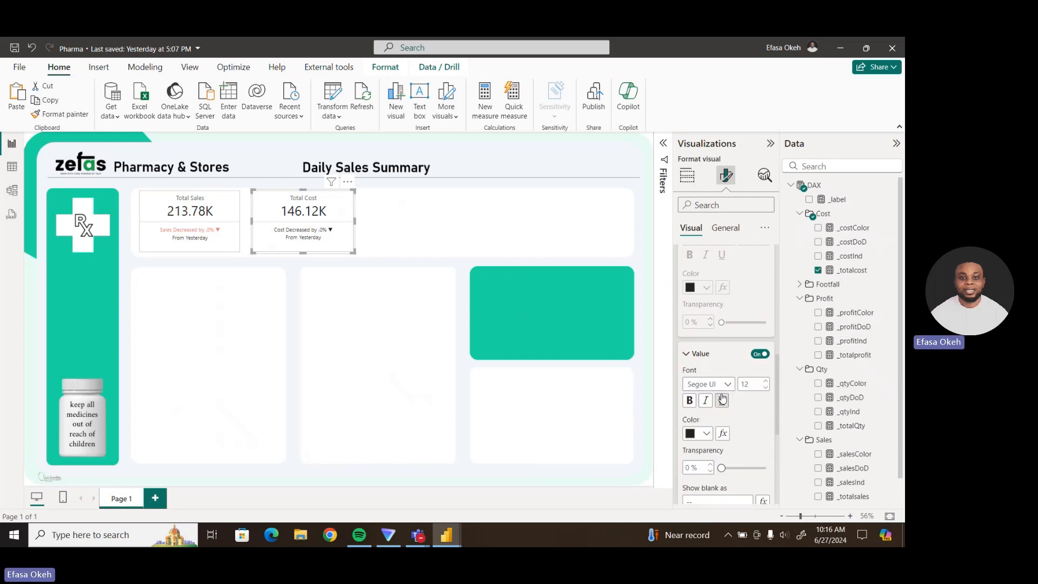
{"action": "left_click", "coordinate": [722, 435]}
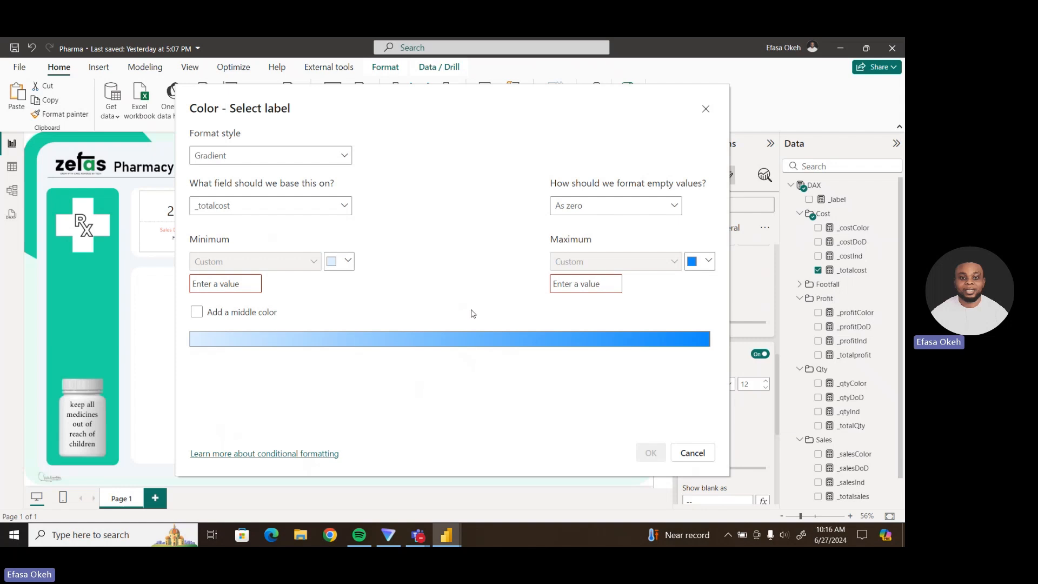
{"action": "left_click", "coordinate": [268, 158]}
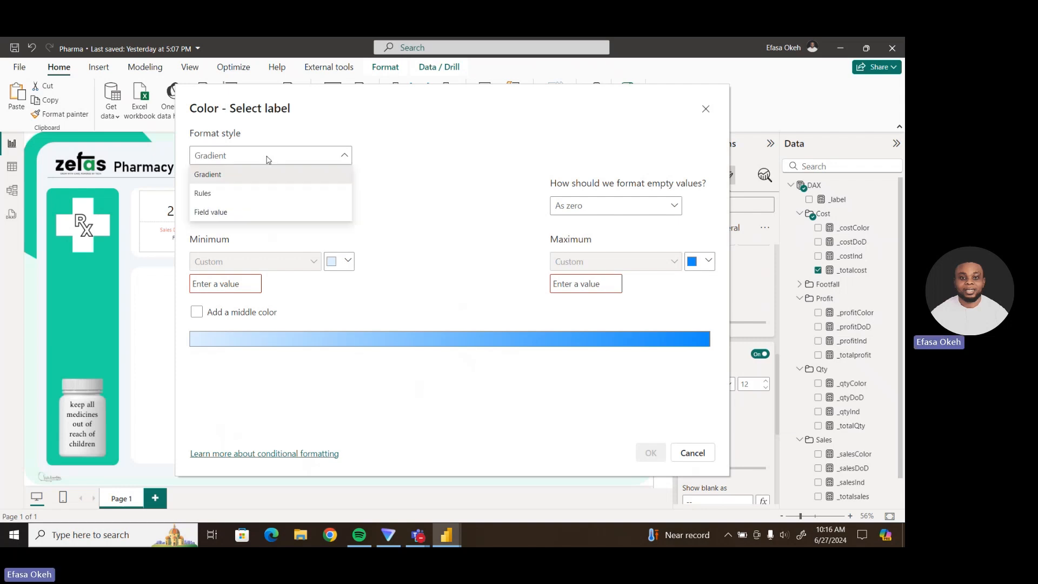
{"action": "left_click", "coordinate": [222, 212]}
{"action": "left_click", "coordinate": [211, 211]}
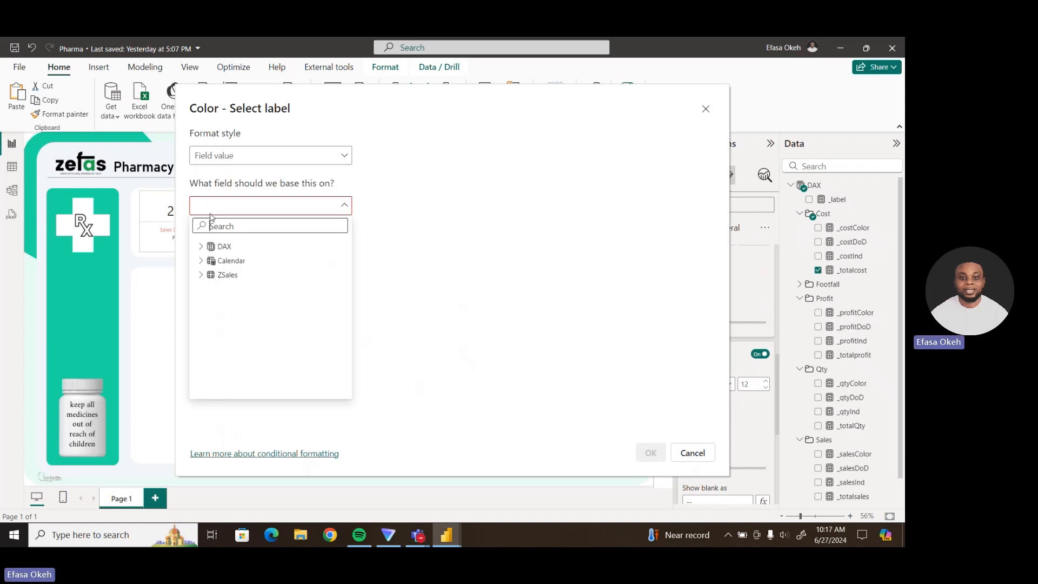
{"action": "left_click", "coordinate": [201, 246]}
{"action": "left_click", "coordinate": [210, 275]}
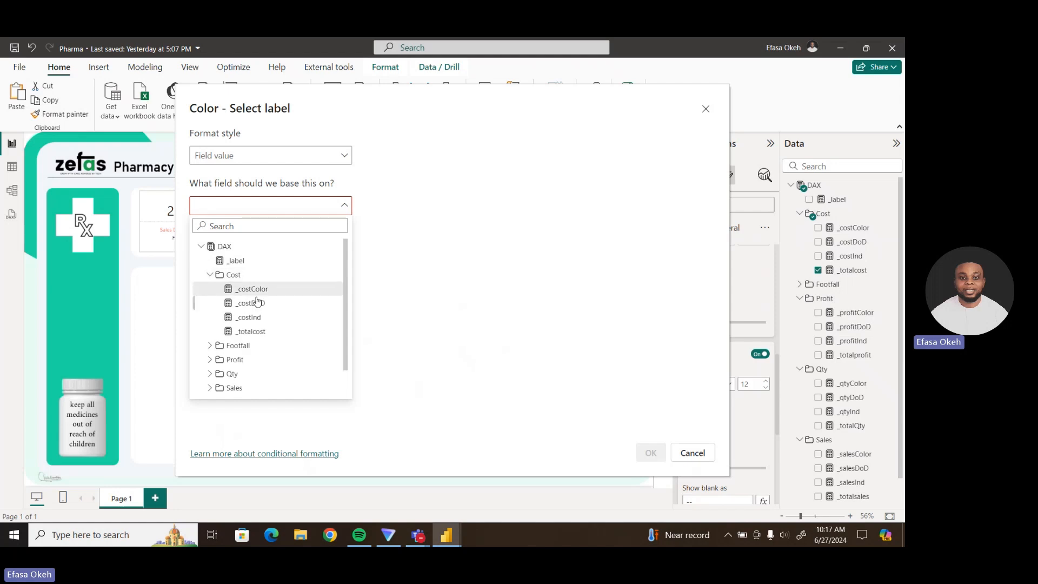
{"action": "left_click", "coordinate": [259, 290]}
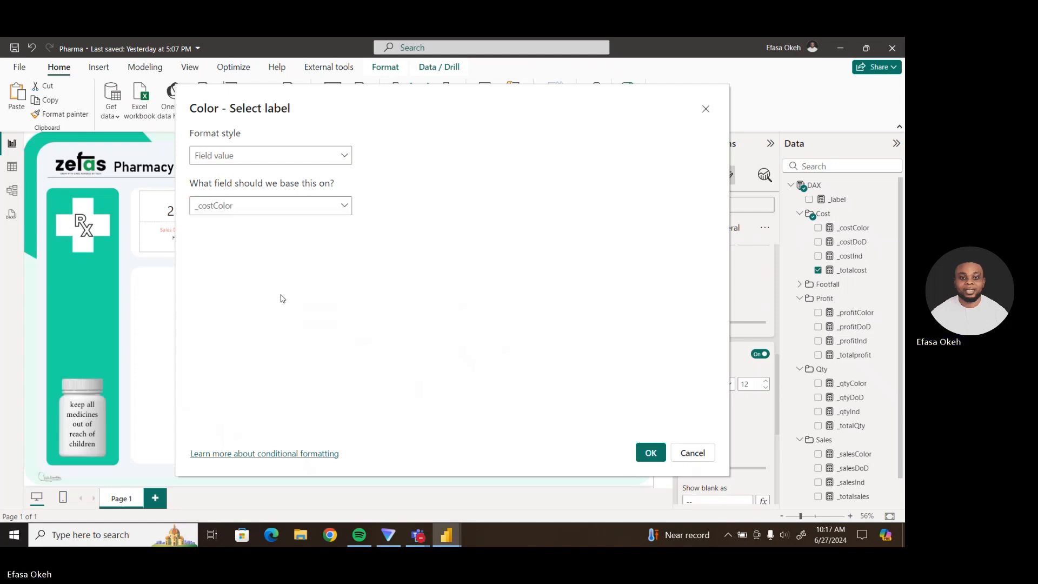
{"action": "left_click", "coordinate": [651, 456]}
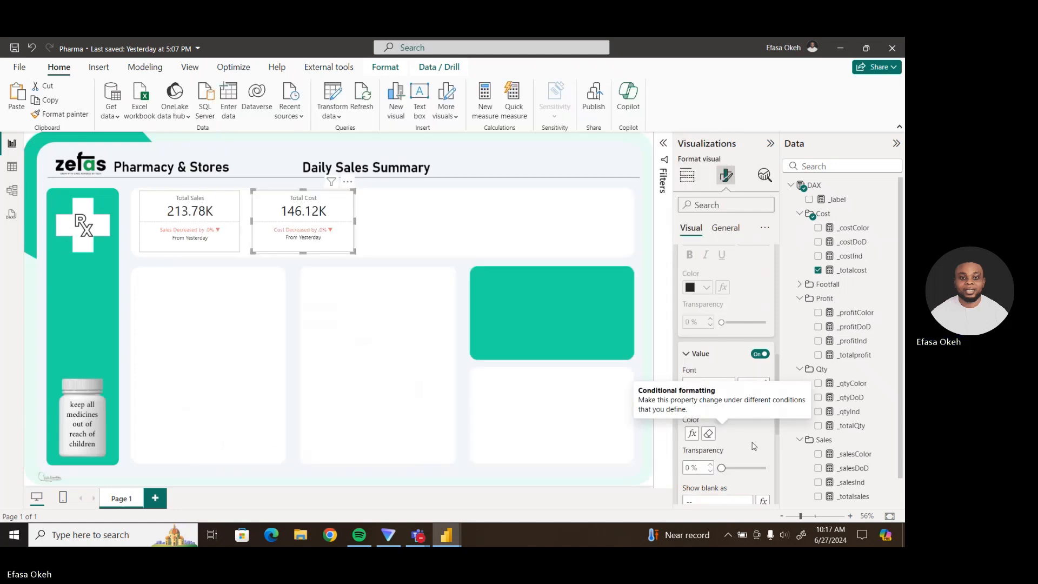
Base the conditional color of the Total Cost card's reference label divider on the _costColor measure.
{"action": "scroll", "coordinate": [779, 373], "scroll_direction": "down", "scroll_amount": 1}
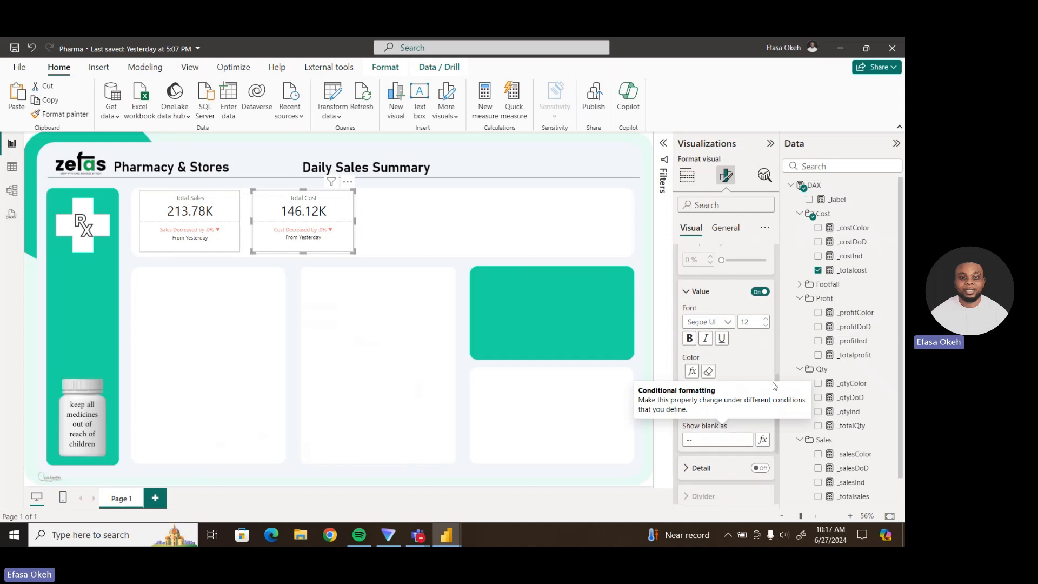
{"action": "scroll", "coordinate": [779, 371], "scroll_direction": "up", "scroll_amount": 5}
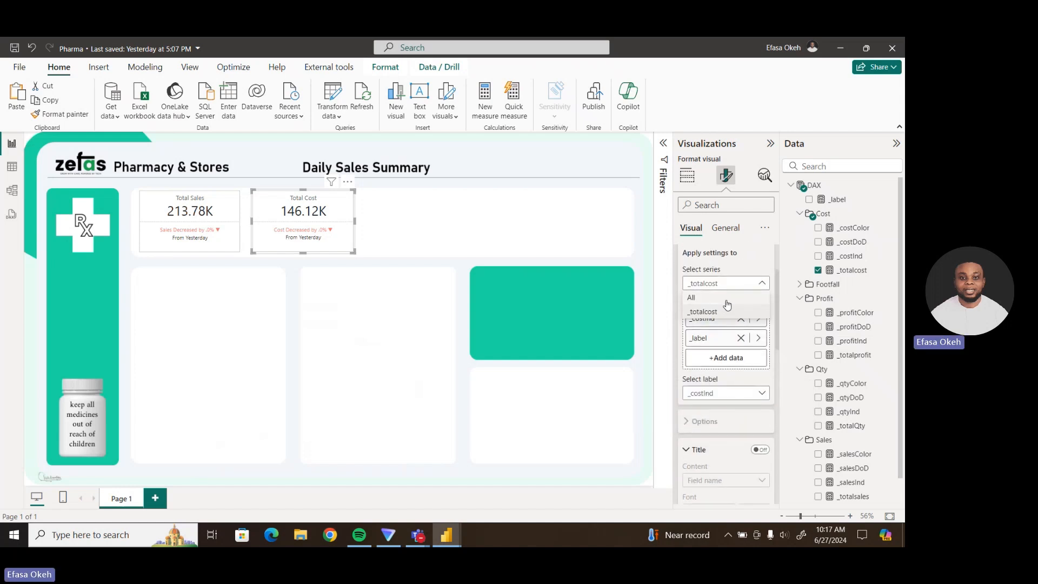
{"action": "scroll", "coordinate": [743, 310], "scroll_direction": "down", "scroll_amount": 8}
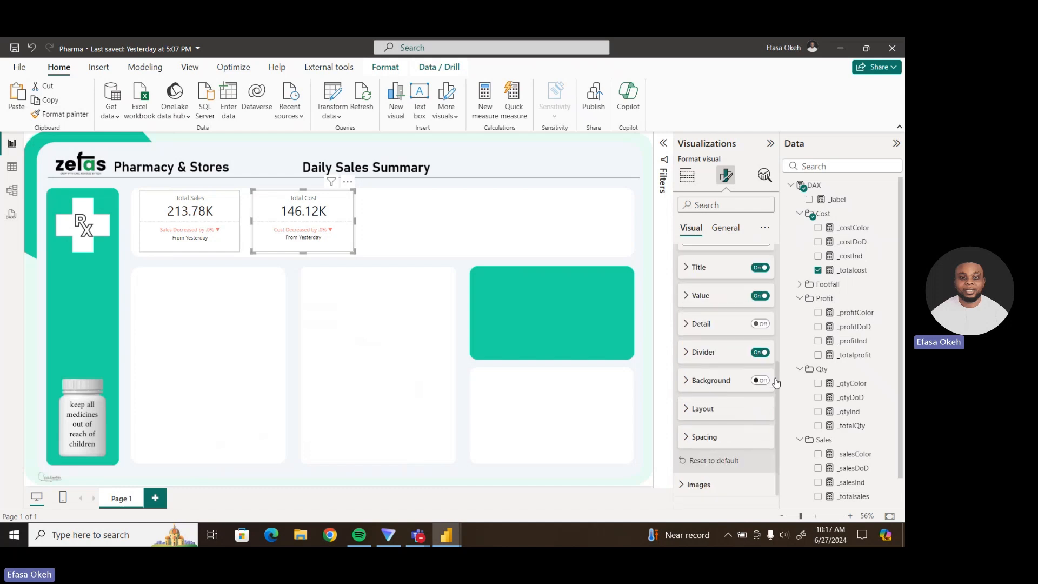
{"action": "left_click", "coordinate": [694, 355]}
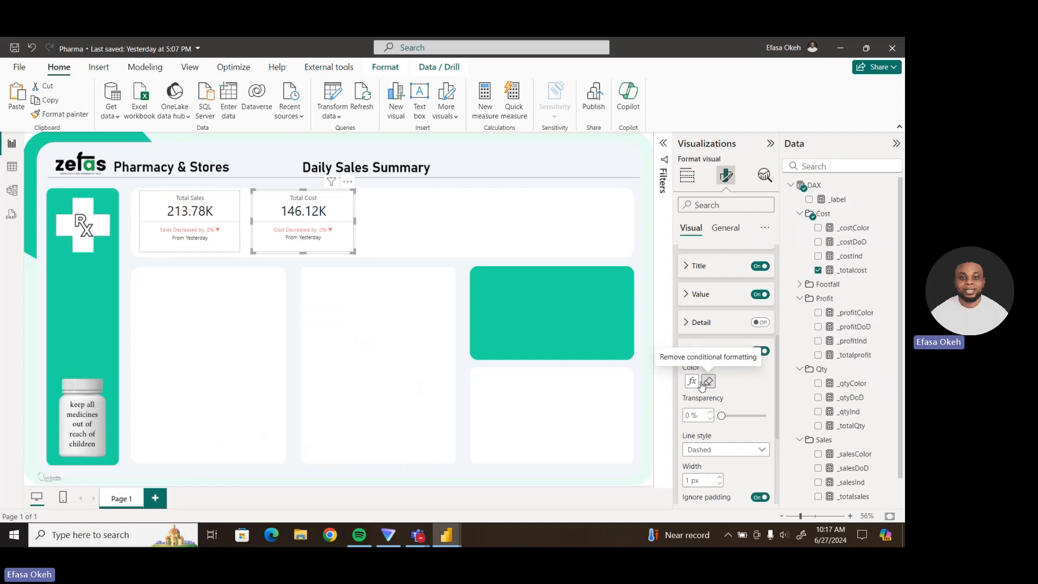
{"action": "left_click", "coordinate": [692, 382]}
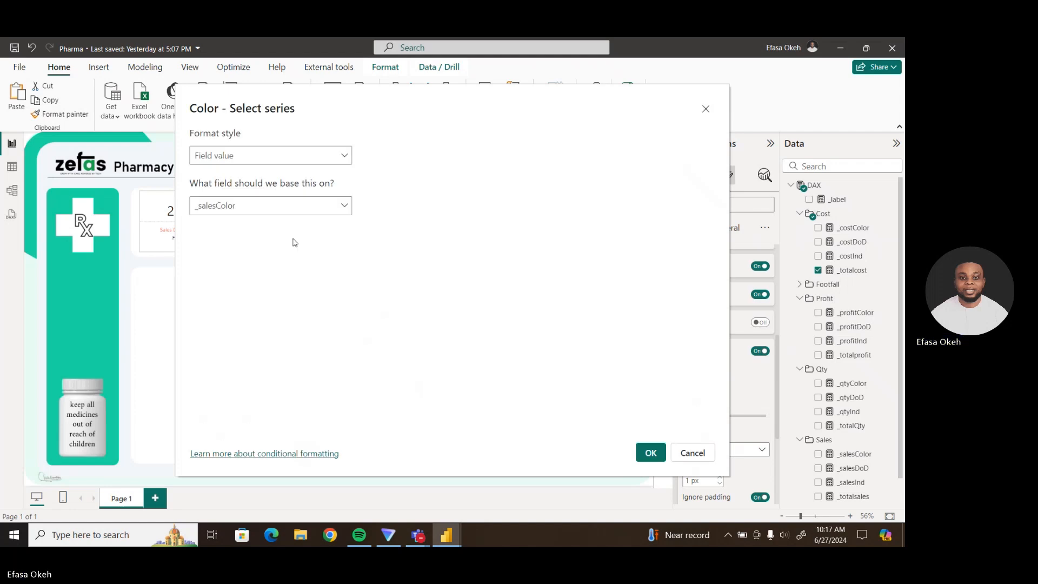
{"action": "left_click", "coordinate": [222, 215]}
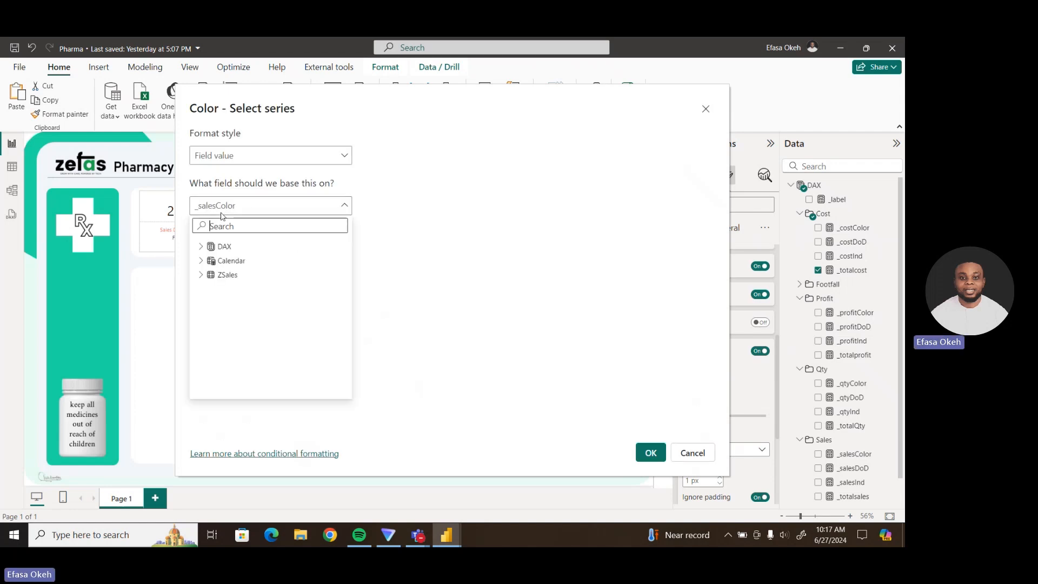
{"action": "left_click", "coordinate": [223, 246]}
{"action": "left_click", "coordinate": [232, 275]}
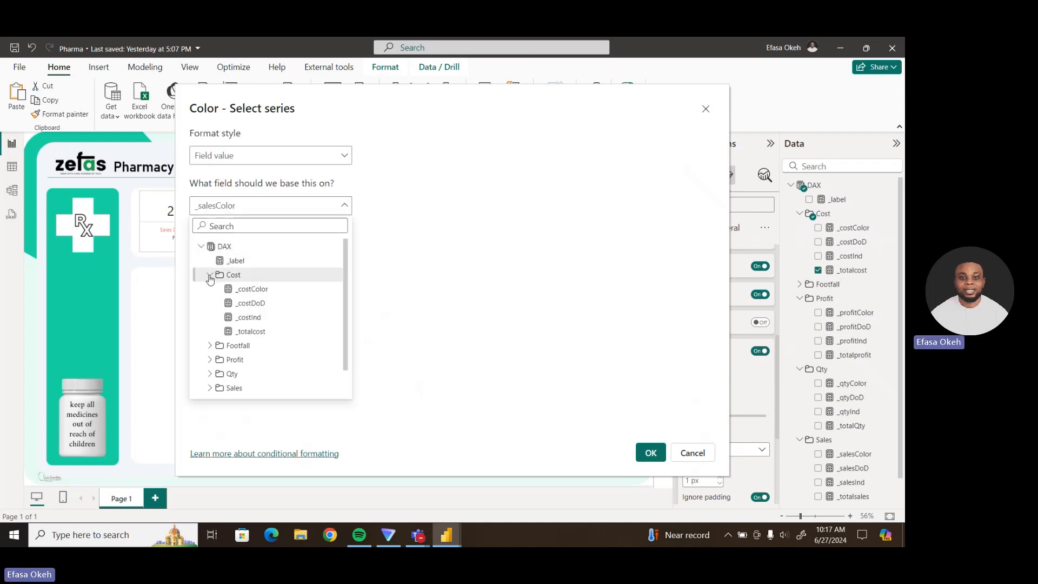
{"action": "left_click", "coordinate": [254, 290]}
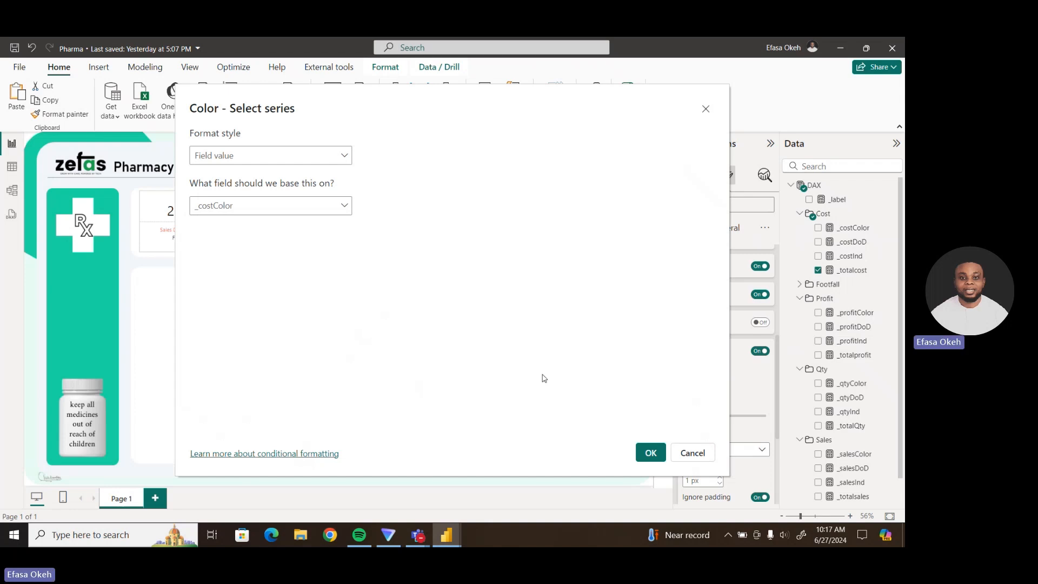
{"action": "left_click", "coordinate": [649, 453]}
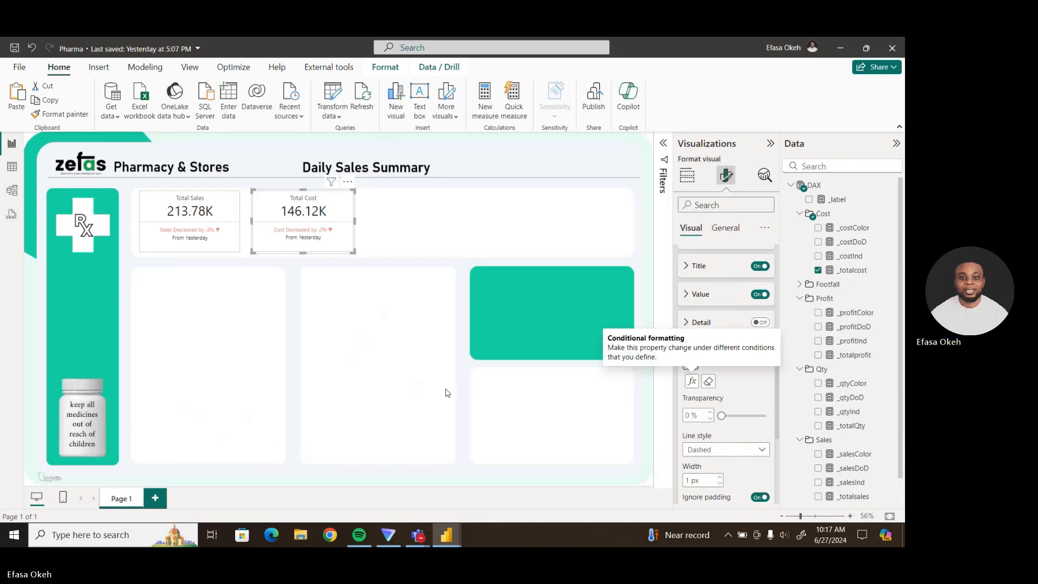
Paste another copy of the Total Sales card beside the Total Cost card and replace its measure with _totalprofit.
{"action": "left_click", "coordinate": [401, 250]}
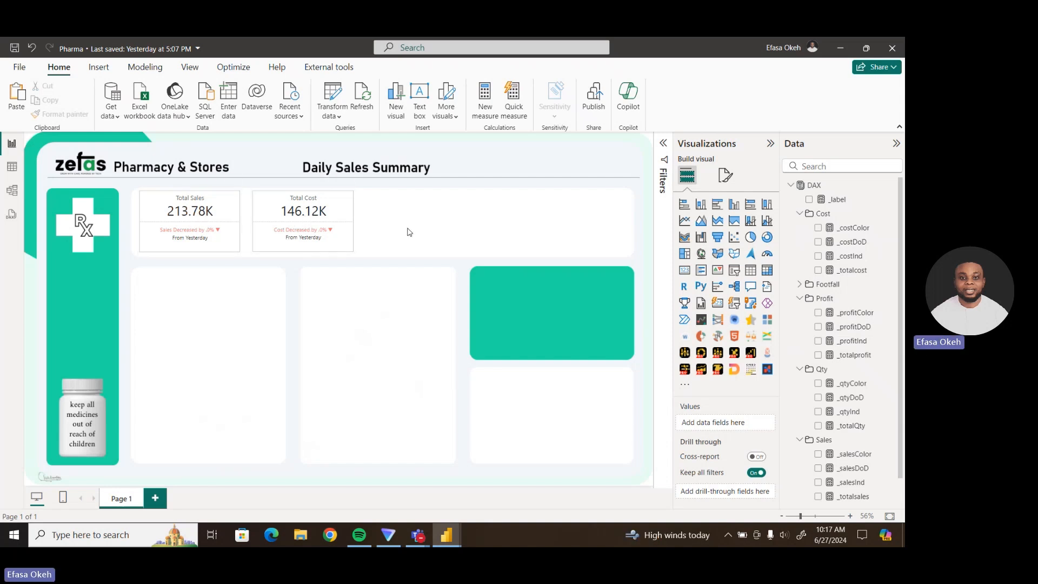
{"action": "key", "text": "ctrl+v"}
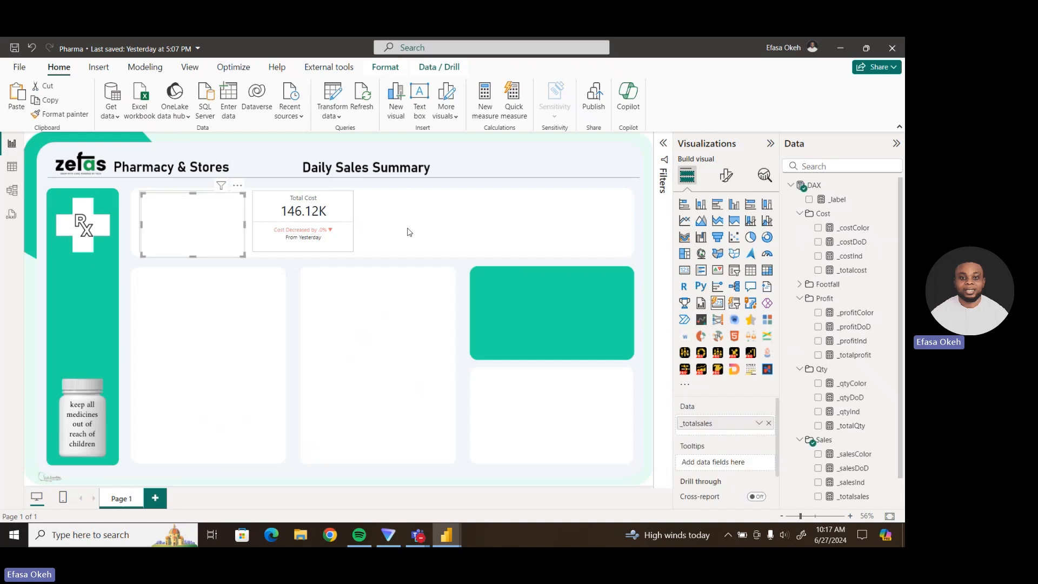
{"action": "left_click_drag", "start_coordinate": [213, 235], "coordinate": [439, 232]}
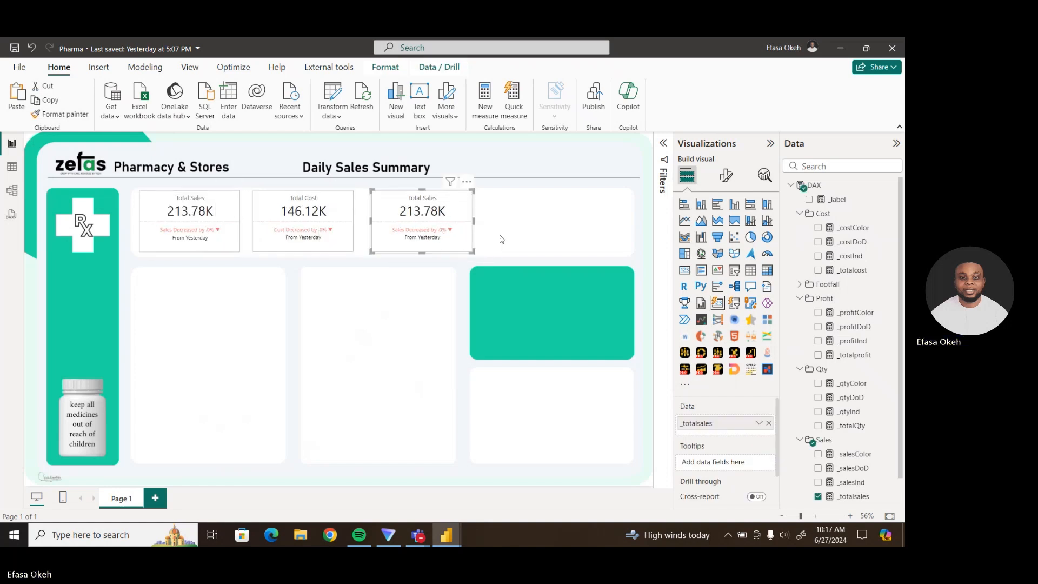
{"action": "left_click", "coordinate": [799, 214]}
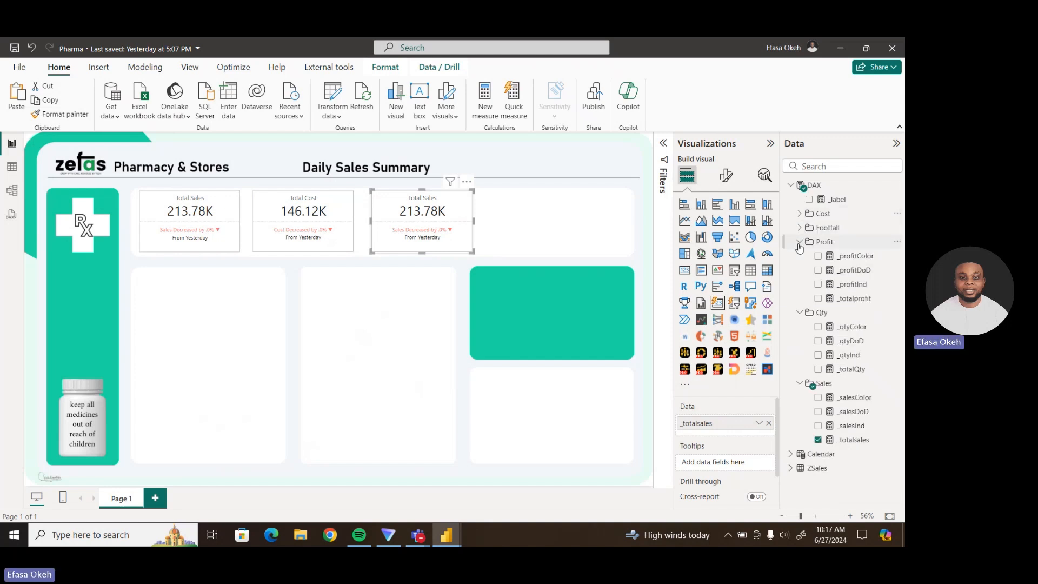
{"action": "left_click", "coordinate": [819, 299]}
{"action": "left_click", "coordinate": [769, 423]}
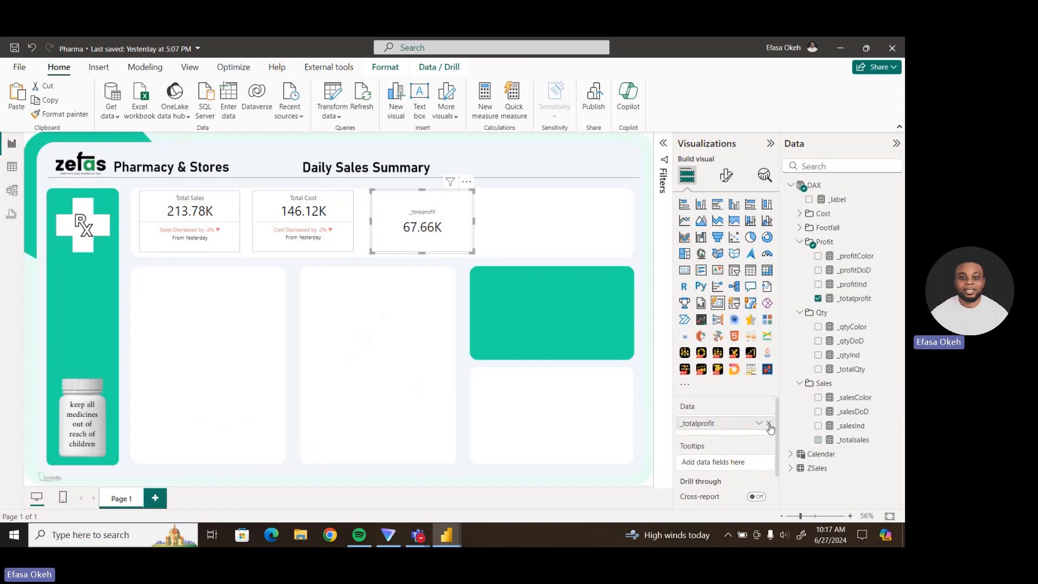
Set the callout label text of the _totalprofit series to "Total Profit" and its font size to 14.
{"action": "left_click", "coordinate": [727, 176]}
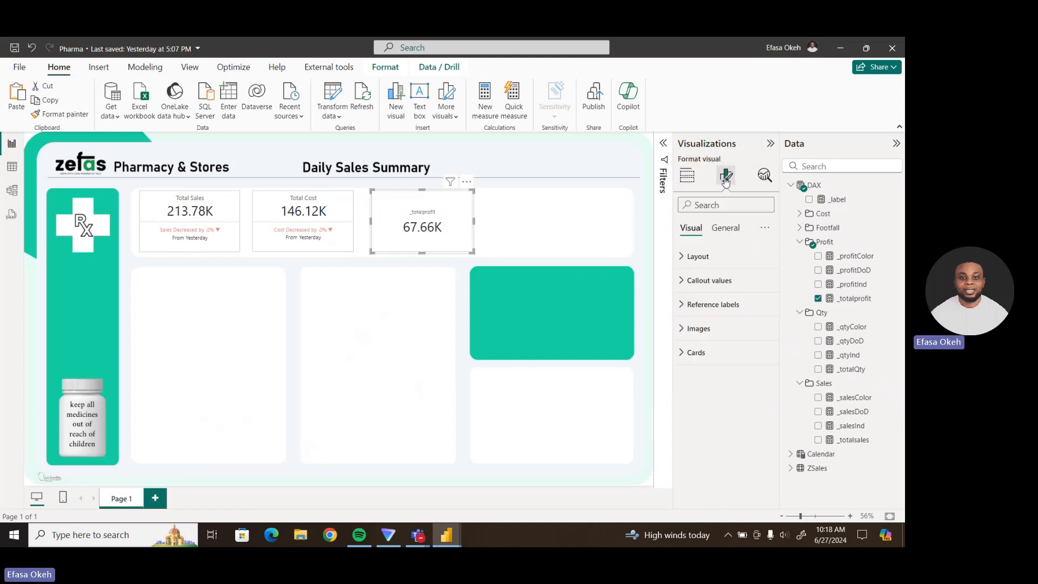
{"action": "left_click", "coordinate": [703, 280]}
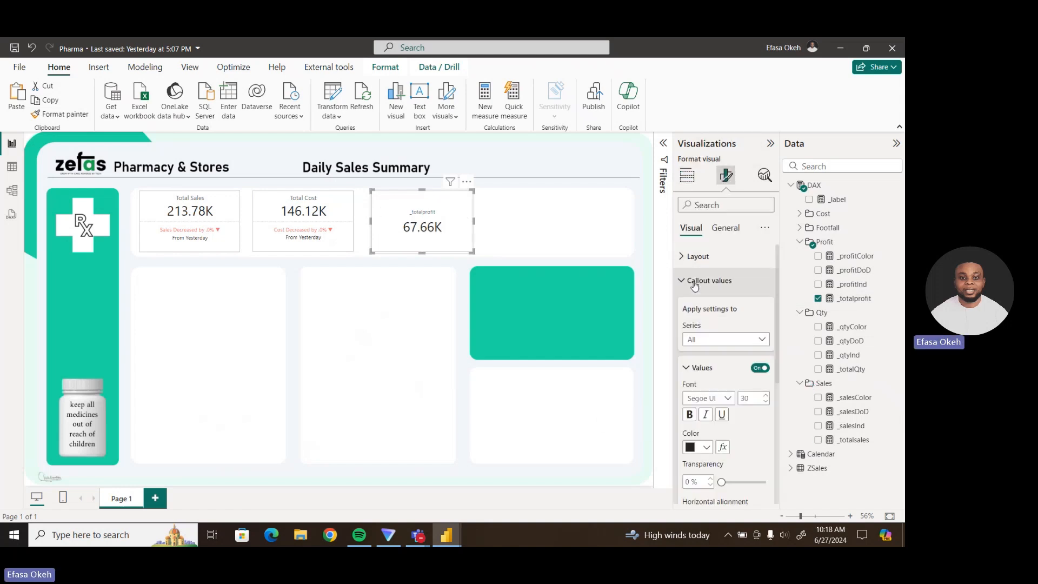
{"action": "left_click", "coordinate": [700, 341]}
{"action": "left_click", "coordinate": [705, 372]}
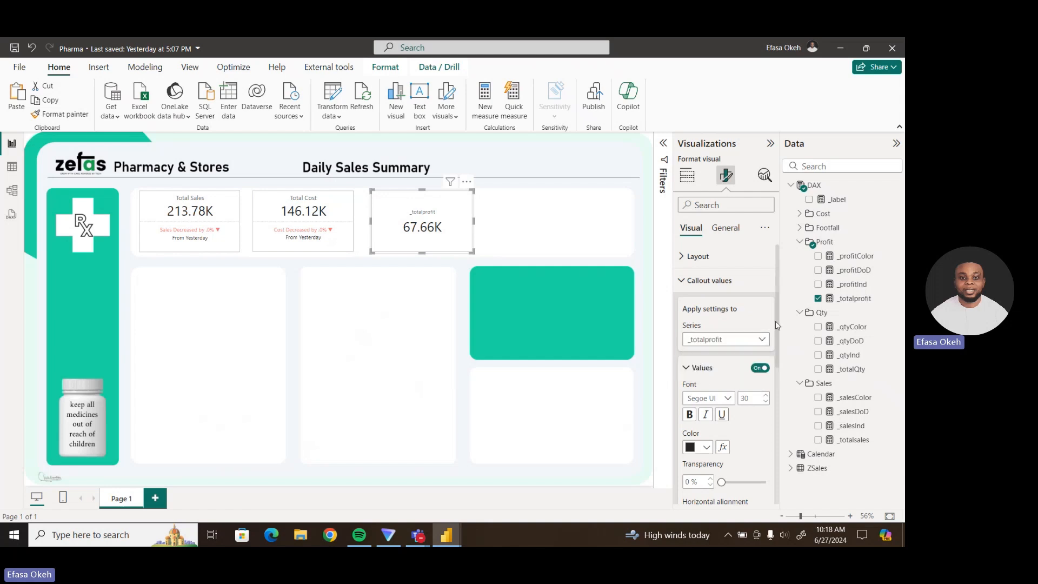
{"action": "left_click_drag", "start_coordinate": [777, 325], "coordinate": [785, 427]}
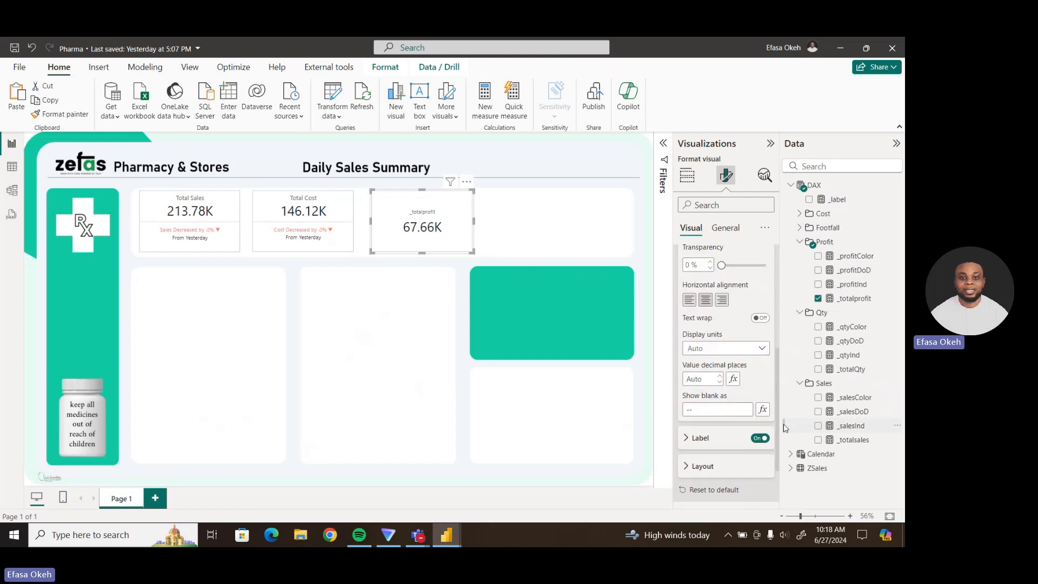
{"action": "scroll", "coordinate": [743, 422], "scroll_direction": "down", "scroll_amount": 2}
{"action": "left_click", "coordinate": [701, 385]}
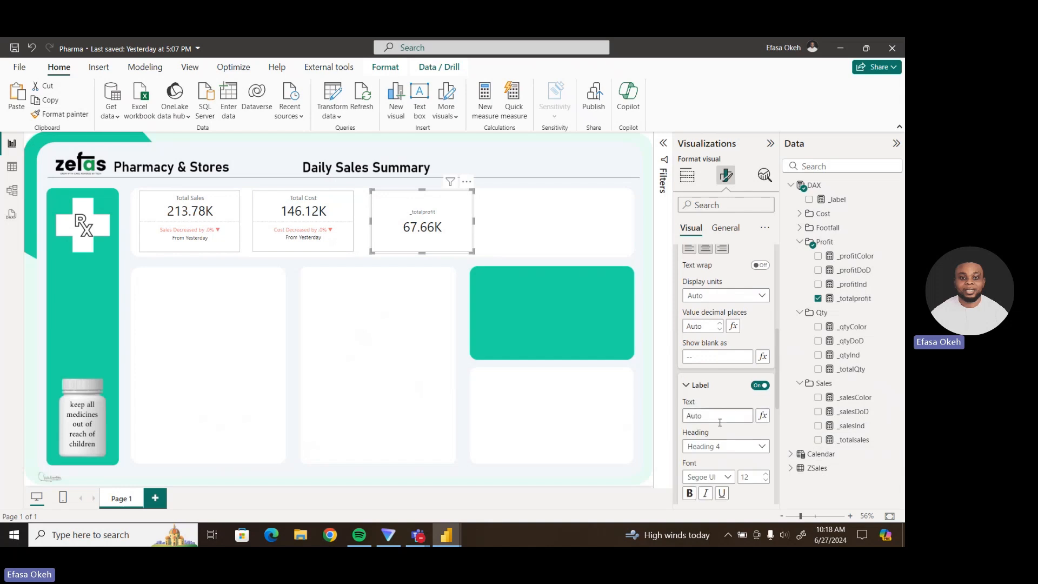
{"action": "left_click", "coordinate": [717, 417]}
{"action": "key", "text": "ctrl+a"}
{"action": "key", "text": "BackSpace"}
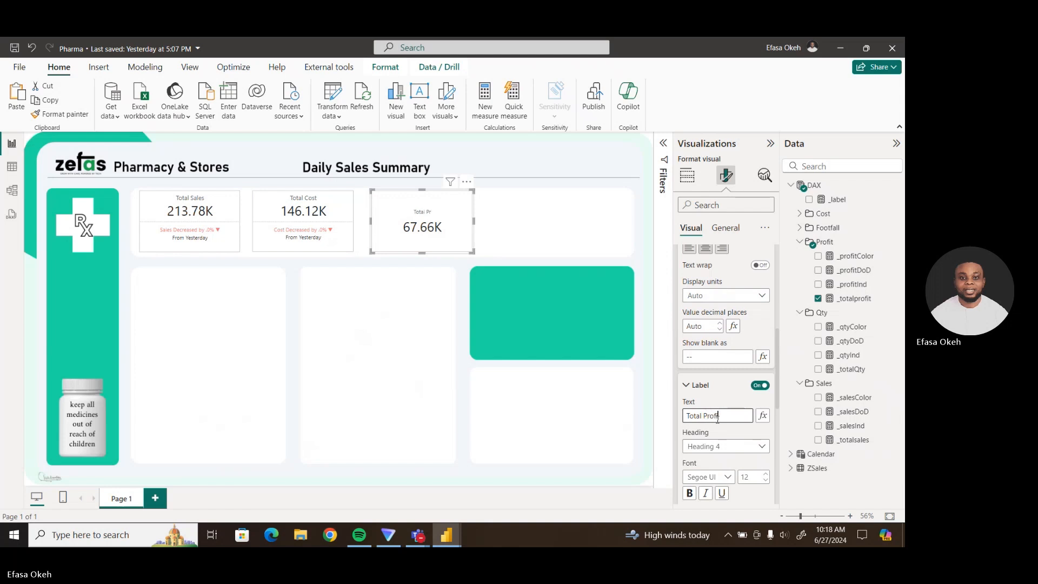
{"action": "double_click", "coordinate": [766, 475]}
{"action": "scroll", "coordinate": [746, 422], "scroll_direction": "down", "scroll_amount": 6}
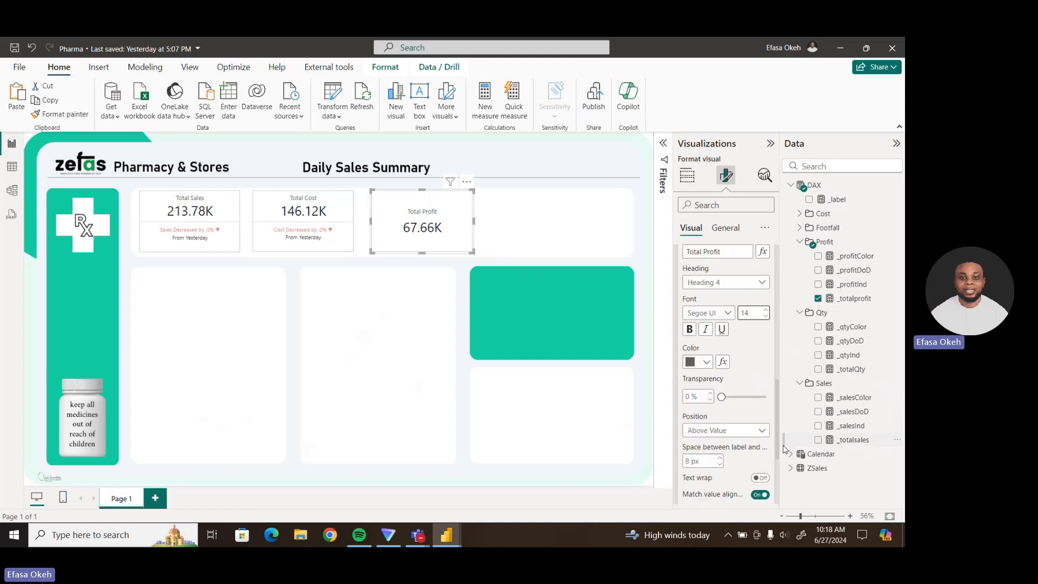
Reduce the space between the callout label and value on the Total Profit card.
{"action": "double_click", "coordinate": [718, 438]}
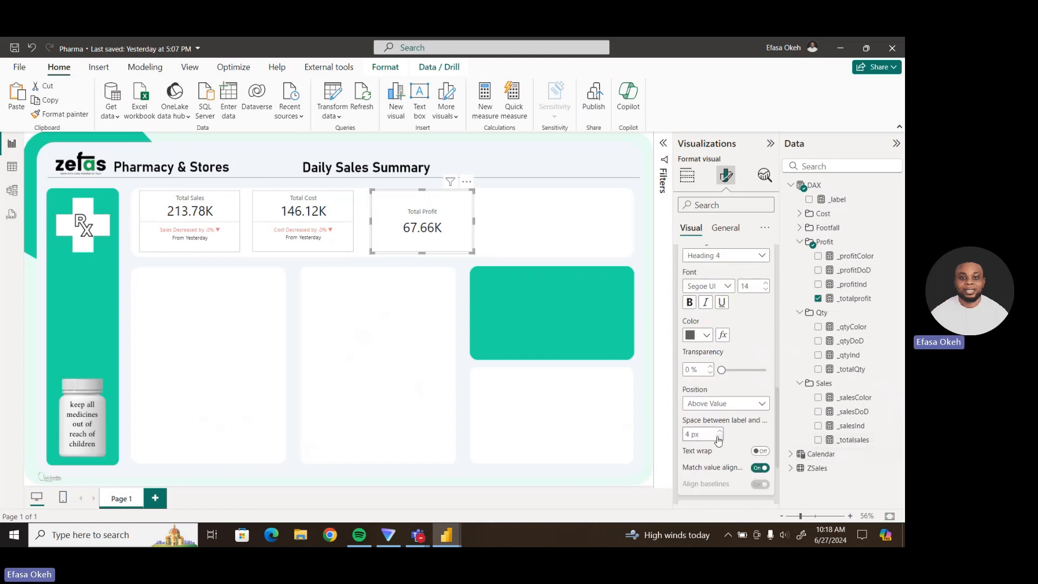
{"action": "double_click", "coordinate": [719, 439]}
{"action": "left_click_drag", "start_coordinate": [781, 433], "coordinate": [774, 291]}
{"action": "left_click", "coordinate": [693, 288]}
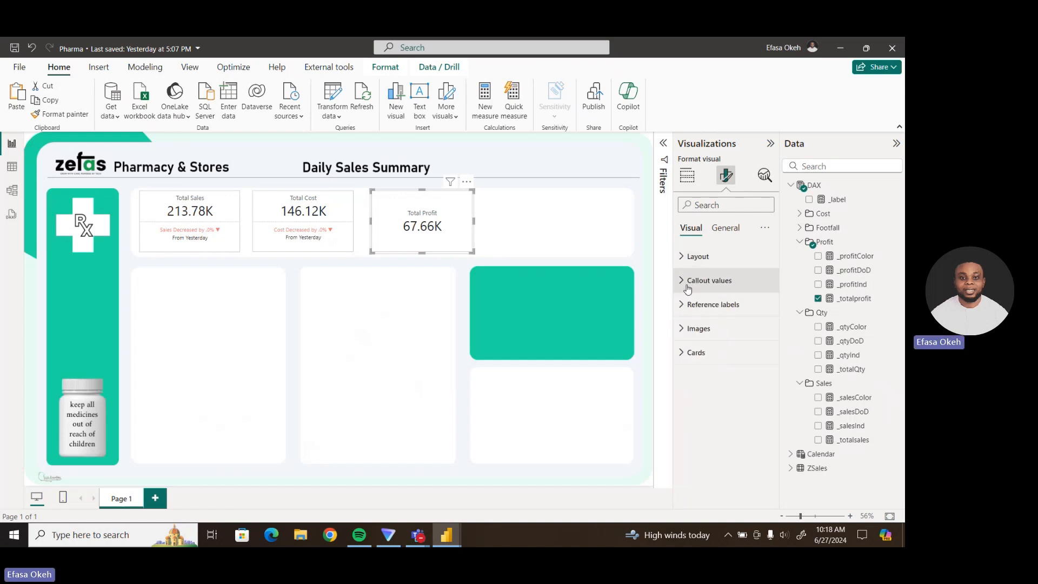
Add _profitInd and _label as reference labels for the _totalprofit series and turn off the reference label titles.
{"action": "left_click", "coordinate": [693, 308]}
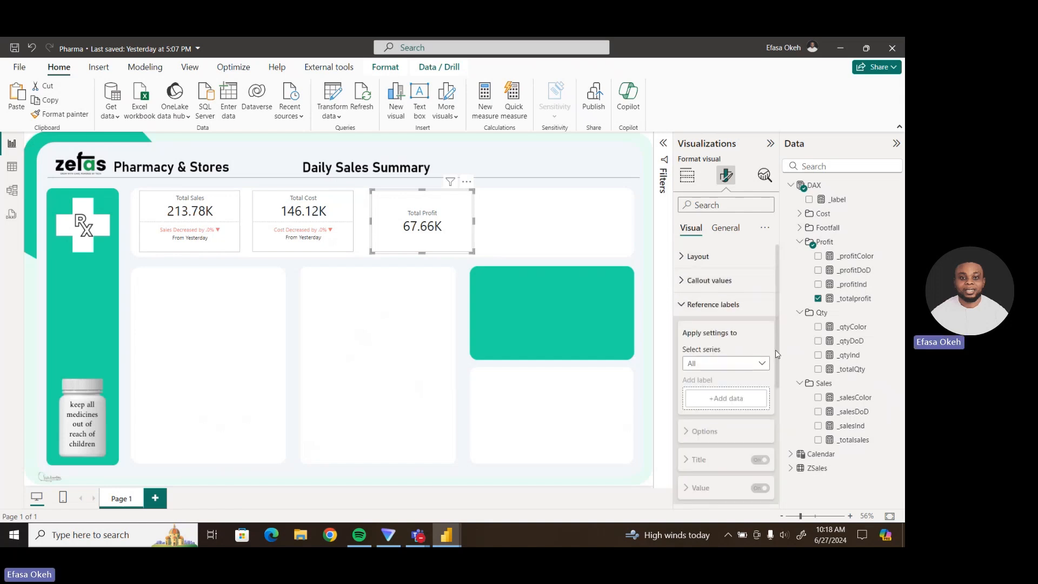
{"action": "left_click_drag", "start_coordinate": [777, 354], "coordinate": [777, 375]}
{"action": "left_click", "coordinate": [715, 325]}
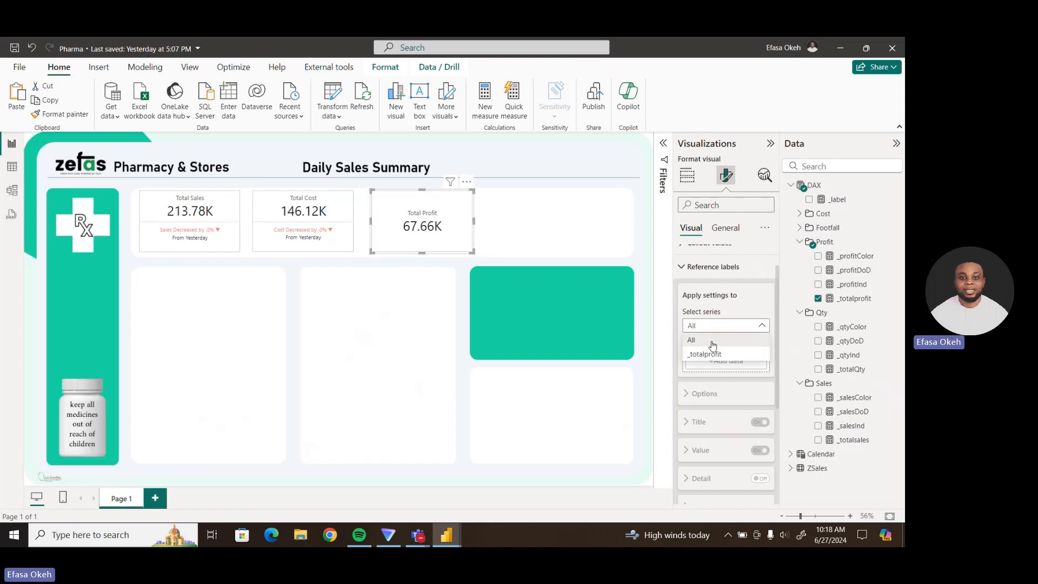
{"action": "left_click", "coordinate": [708, 354]}
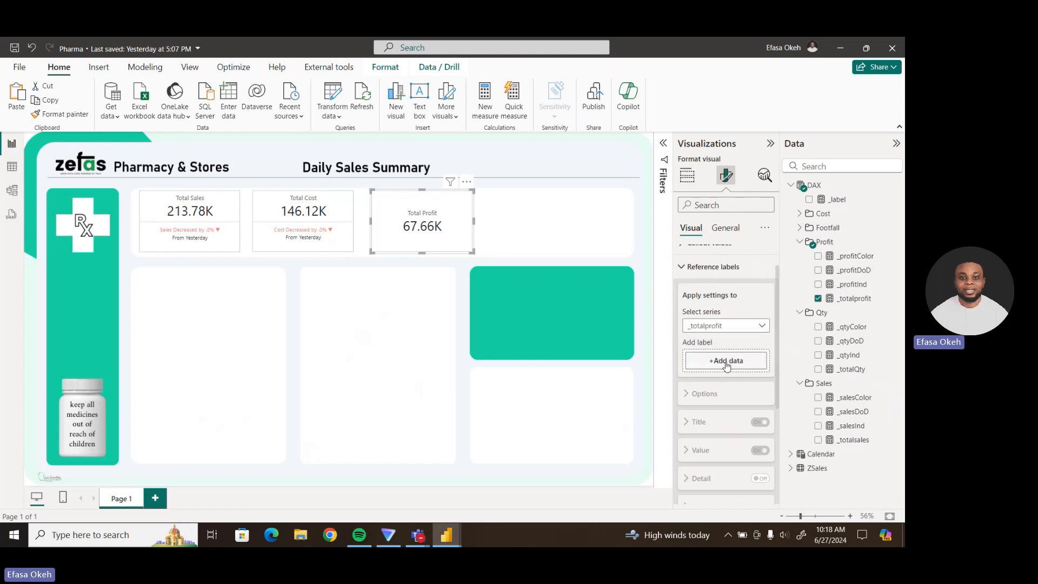
{"action": "left_click", "coordinate": [727, 363]}
{"action": "left_click", "coordinate": [560, 267]}
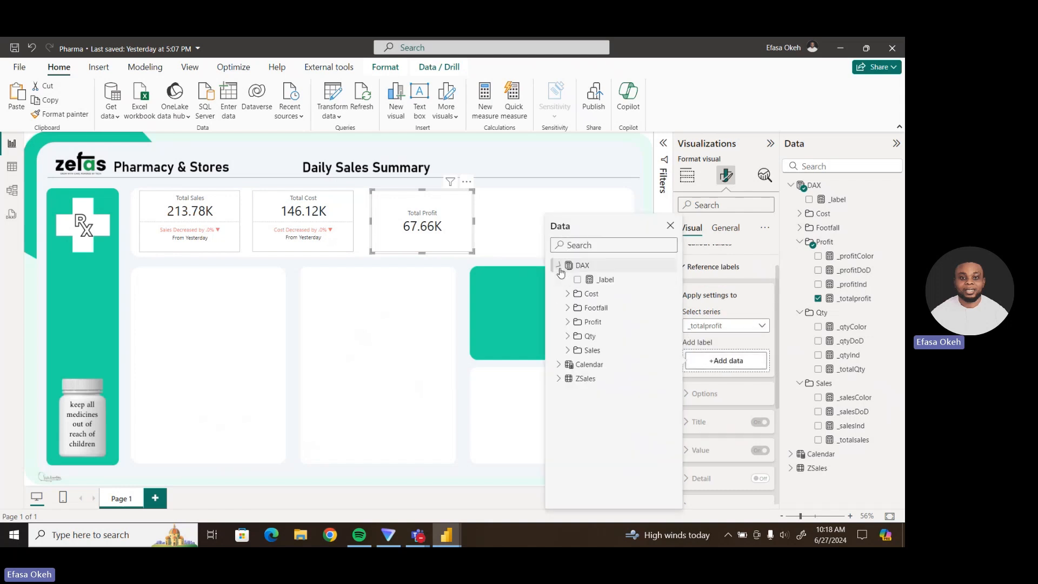
{"action": "left_click", "coordinate": [567, 322]}
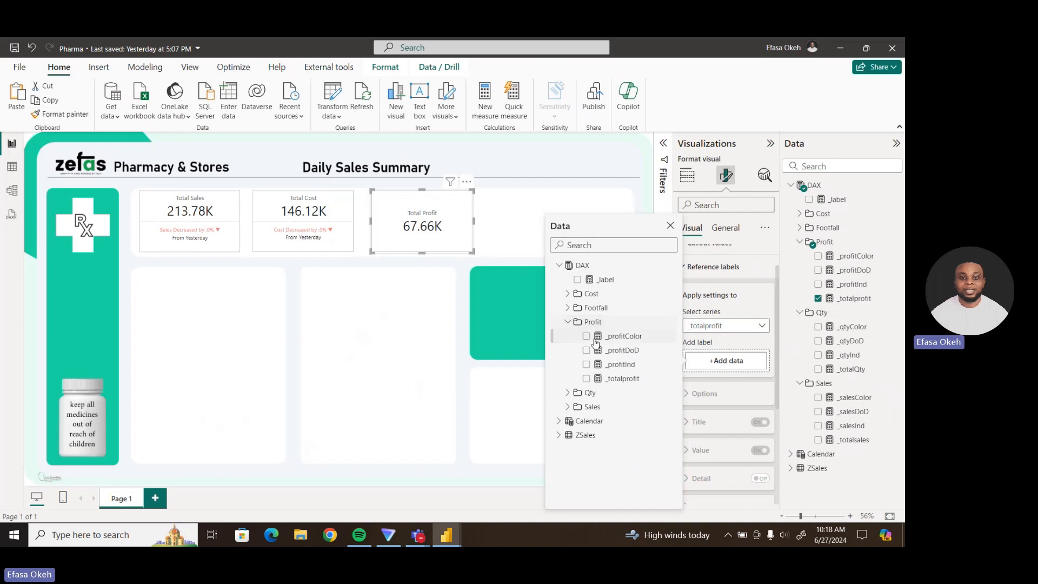
{"action": "left_click", "coordinate": [588, 366]}
{"action": "left_click", "coordinate": [577, 280]}
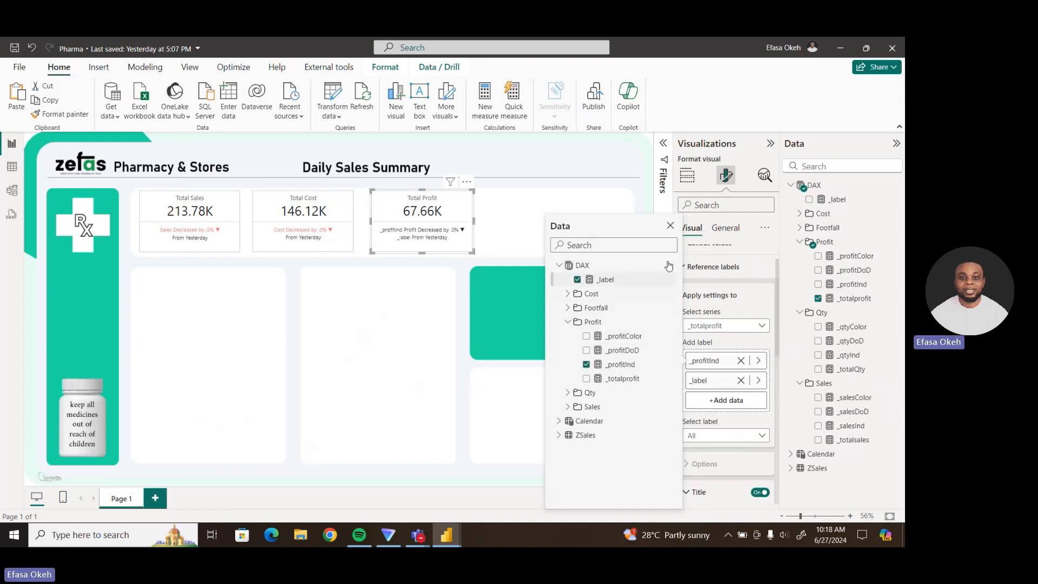
{"action": "left_click", "coordinate": [670, 225]}
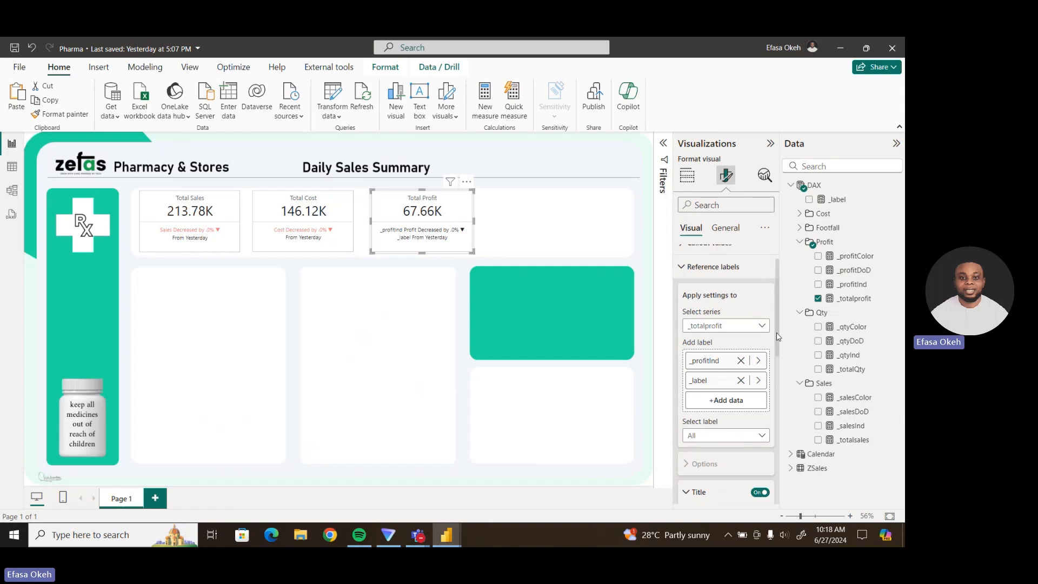
{"action": "scroll", "coordinate": [777, 336], "scroll_direction": "down", "scroll_amount": 3}
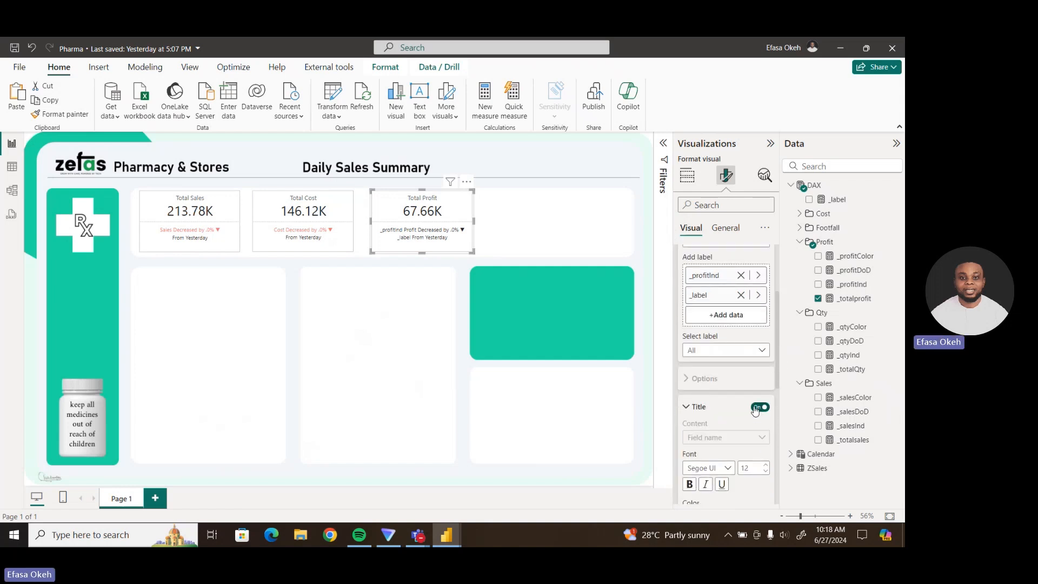
{"action": "left_click", "coordinate": [757, 408]}
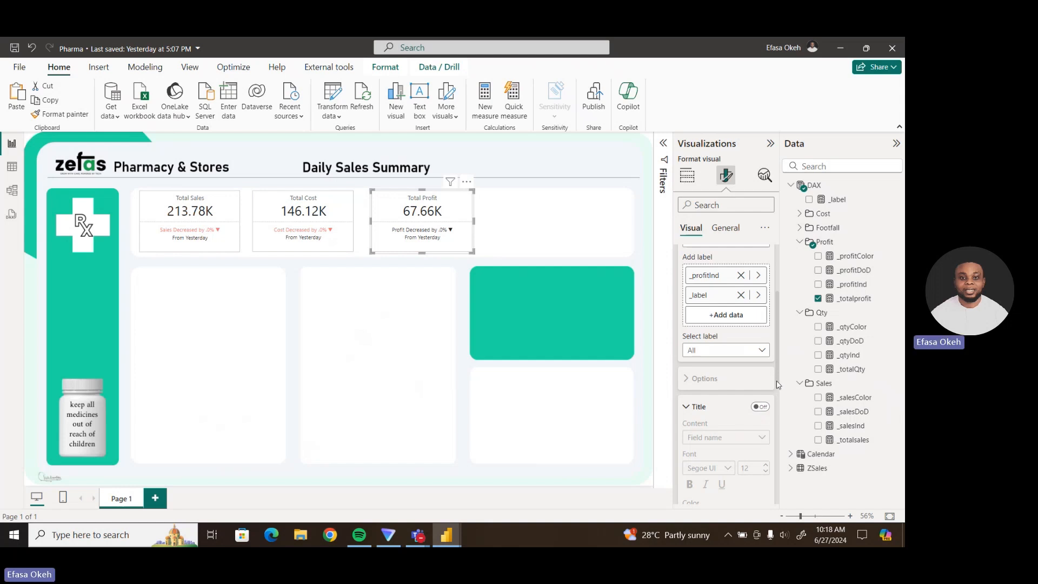
Color the value of the _profitInd reference label conditionally, using the Field value format style based on _profitColor.
{"action": "scroll", "coordinate": [778, 386], "scroll_direction": "down", "scroll_amount": 1}
{"action": "left_click", "coordinate": [722, 336]}
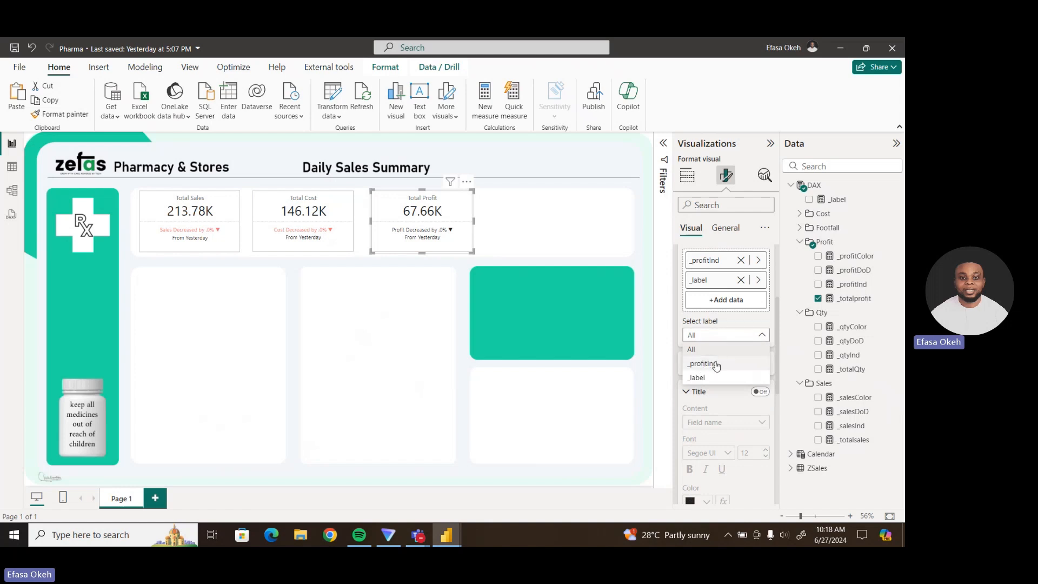
{"action": "left_click", "coordinate": [713, 364]}
{"action": "scroll", "coordinate": [779, 359], "scroll_direction": "down", "scroll_amount": 5}
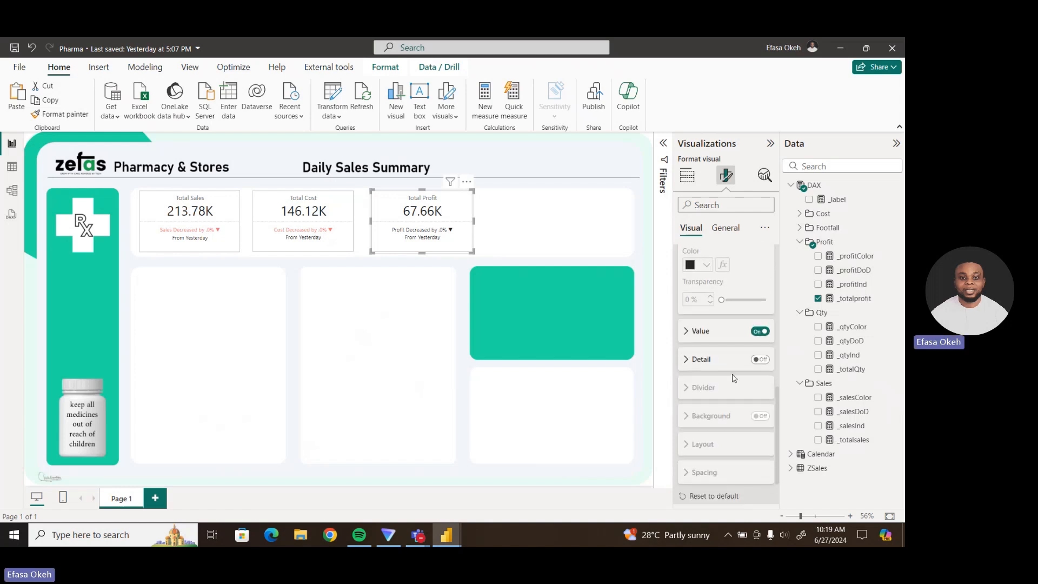
{"action": "left_click", "coordinate": [701, 331]}
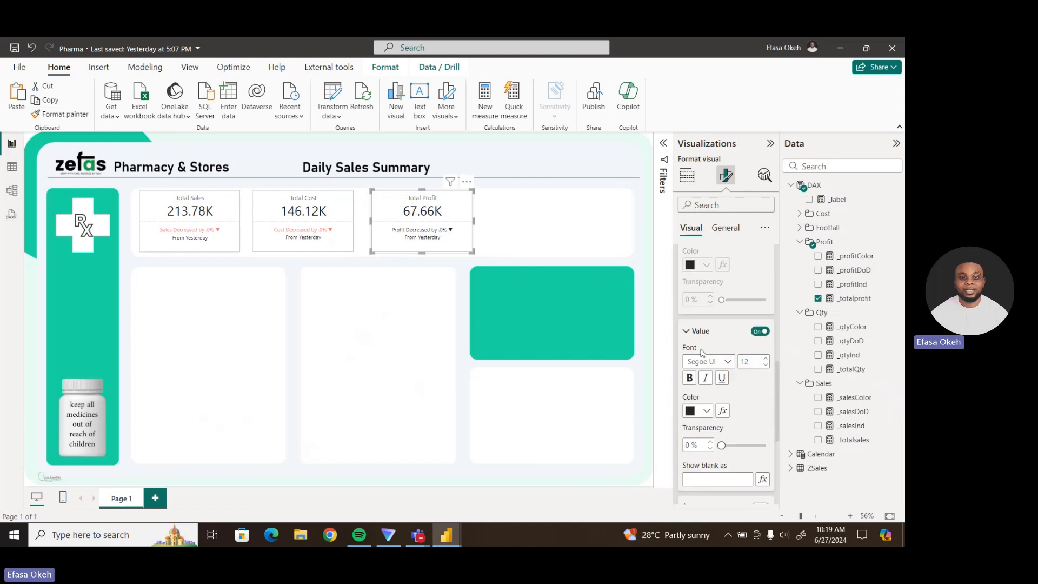
{"action": "left_click", "coordinate": [723, 409]}
{"action": "left_click", "coordinate": [268, 158]}
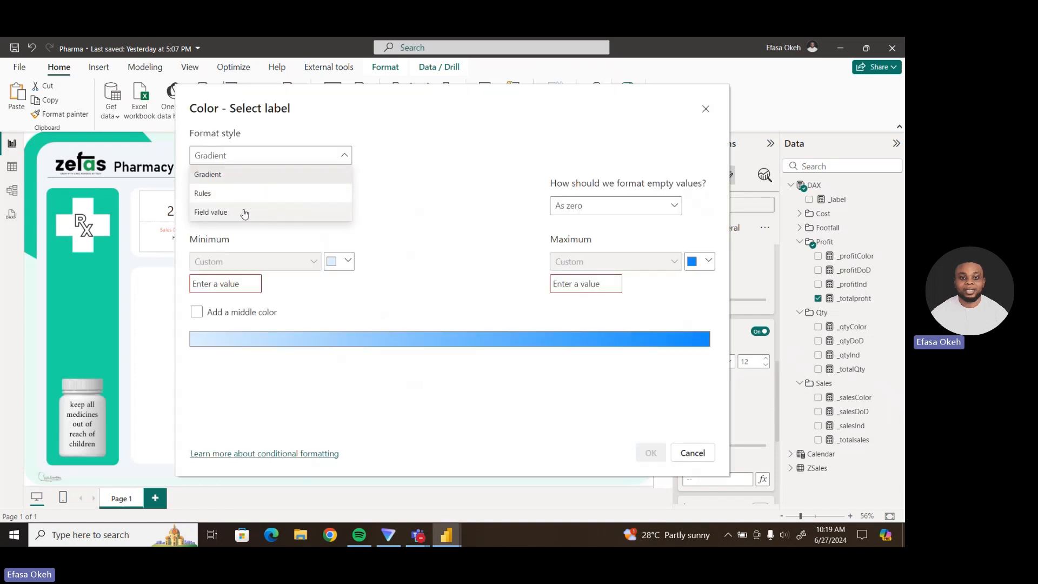
{"action": "left_click", "coordinate": [239, 212]}
{"action": "left_click", "coordinate": [240, 214]}
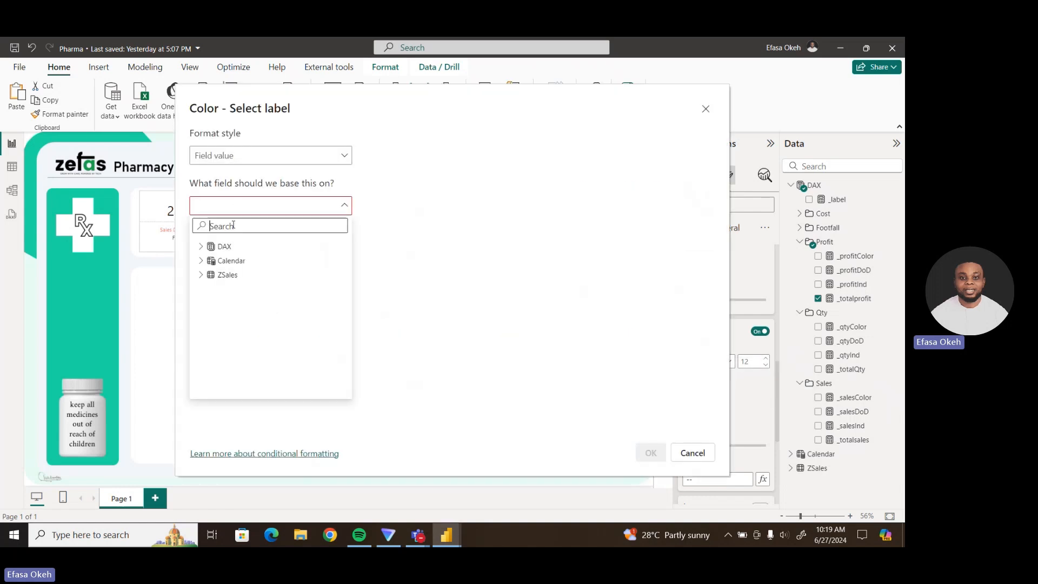
{"action": "left_click", "coordinate": [202, 246]}
{"action": "left_click", "coordinate": [210, 303]}
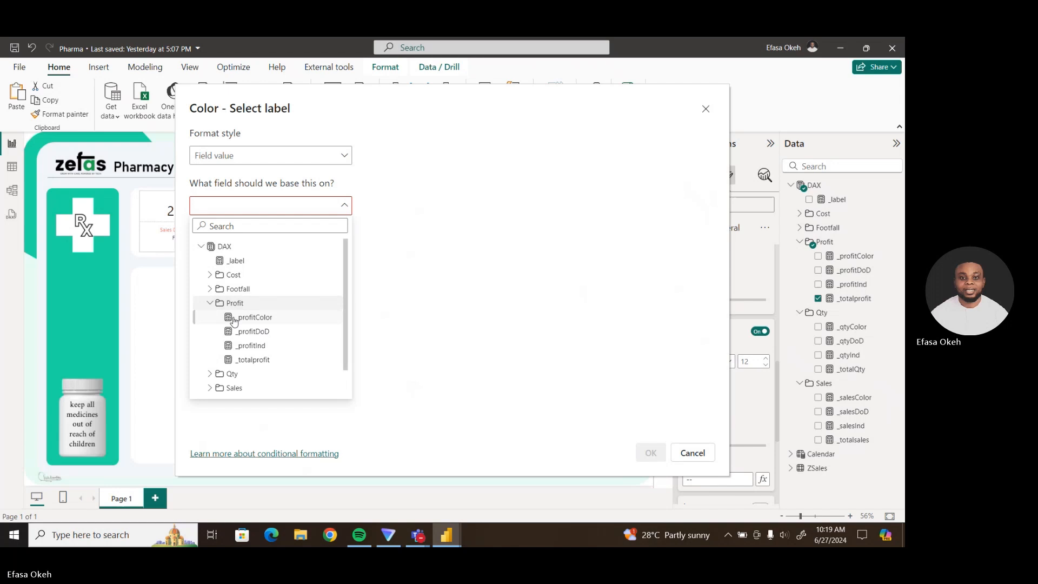
{"action": "left_click", "coordinate": [265, 321]}
{"action": "left_click", "coordinate": [652, 452]}
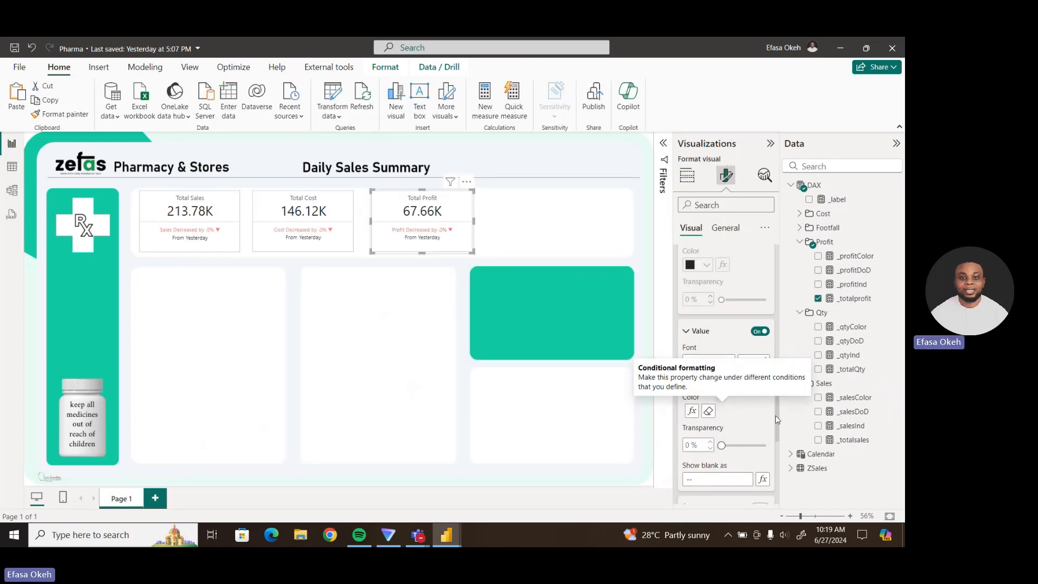
Base the conditional color of the Total Profit card's reference label divider on the _profitColor measure for all series.
{"action": "left_click_drag", "start_coordinate": [775, 415], "coordinate": [779, 311]}
{"action": "left_click", "coordinate": [725, 301]}
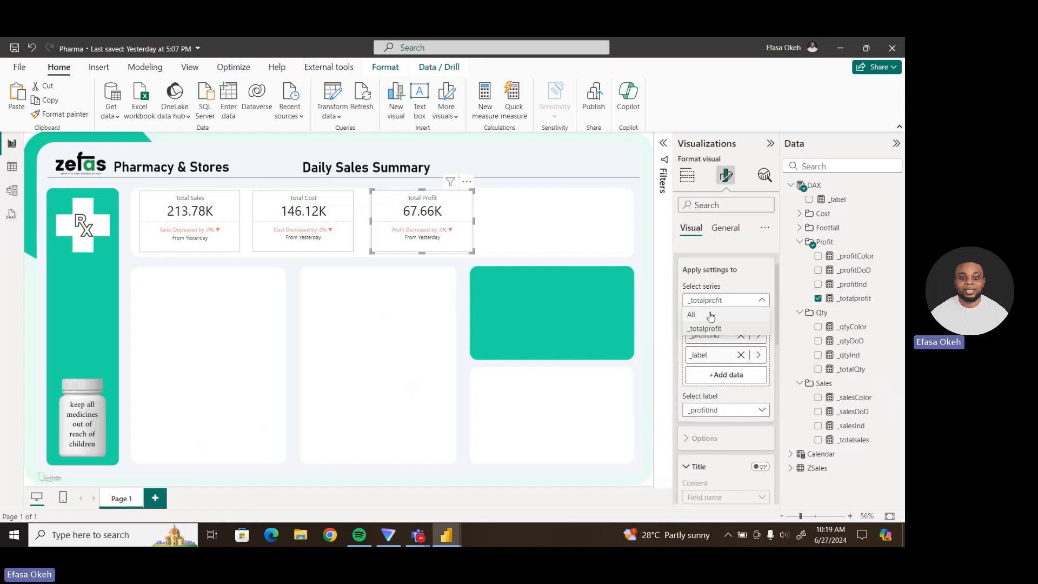
{"action": "left_click", "coordinate": [711, 316]}
{"action": "left_click_drag", "start_coordinate": [779, 301], "coordinate": [778, 403]}
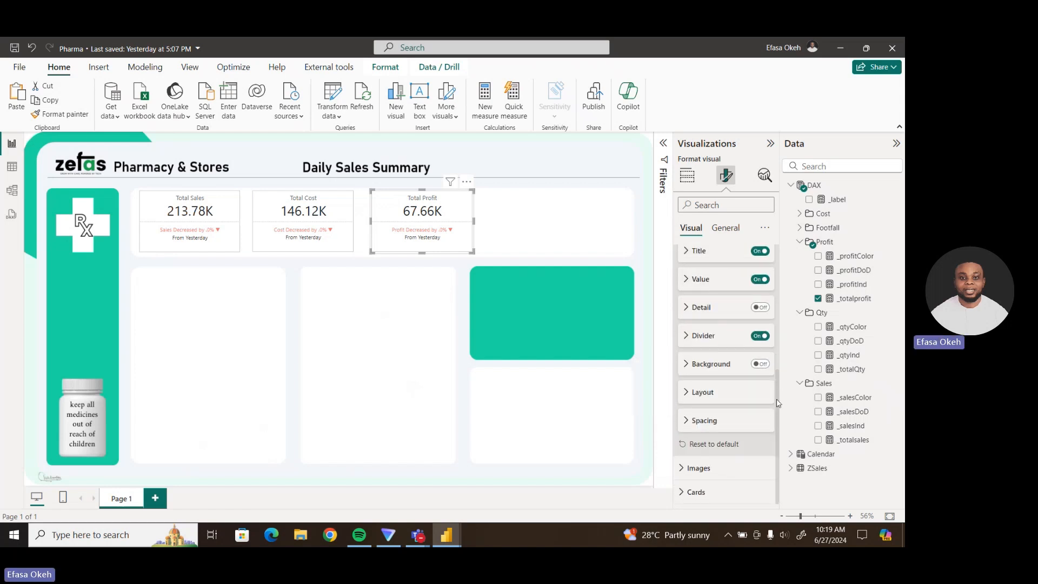
{"action": "left_click", "coordinate": [701, 335]}
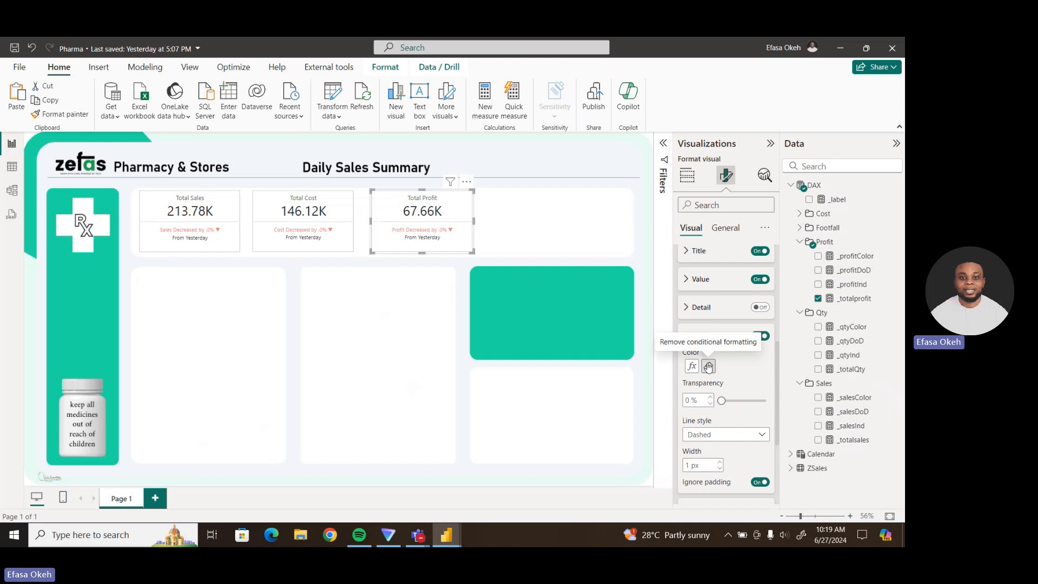
{"action": "left_click", "coordinate": [693, 367]}
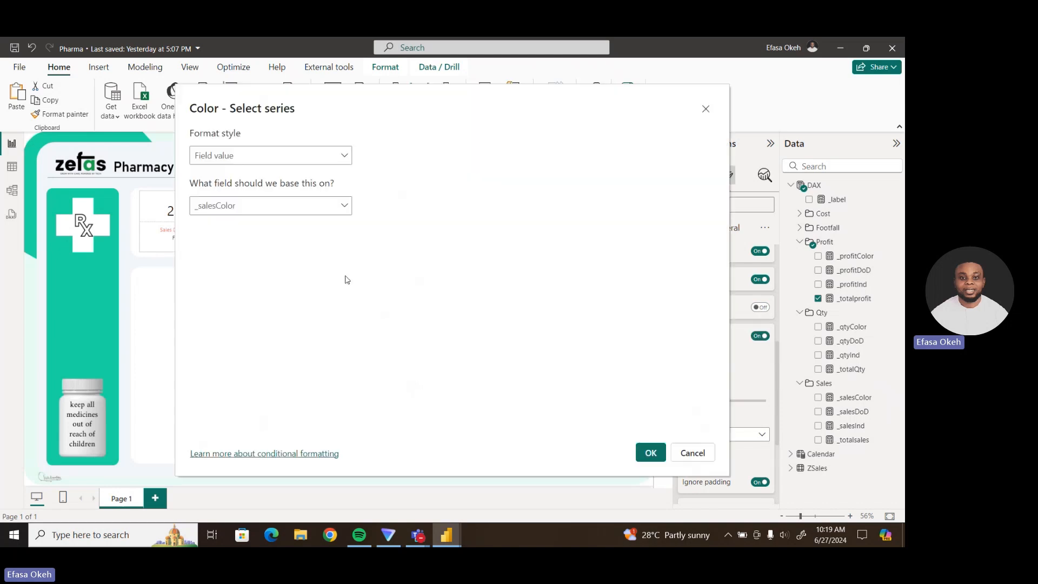
{"action": "left_click", "coordinate": [233, 206]}
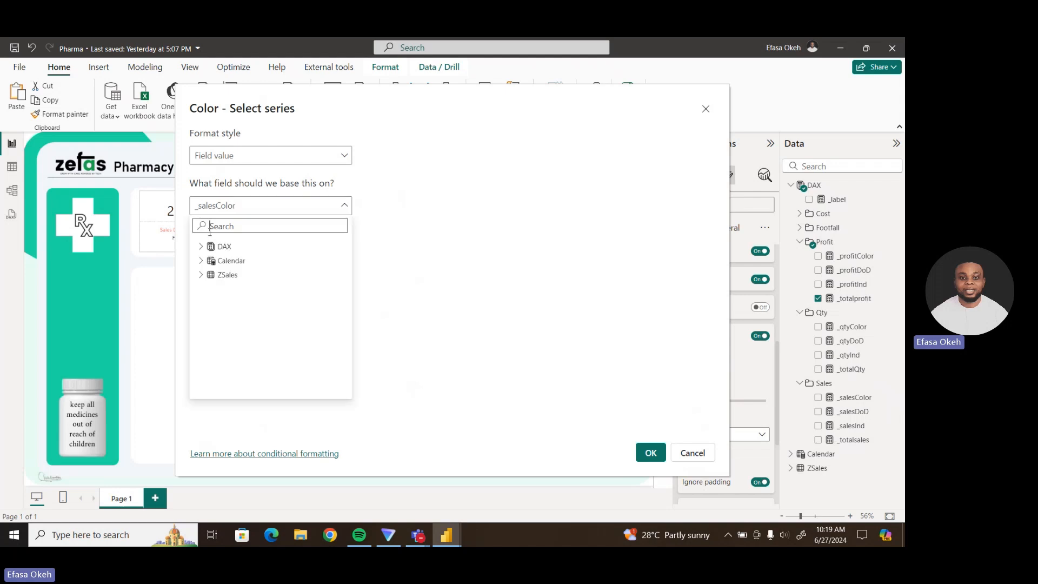
{"action": "left_click", "coordinate": [203, 247]}
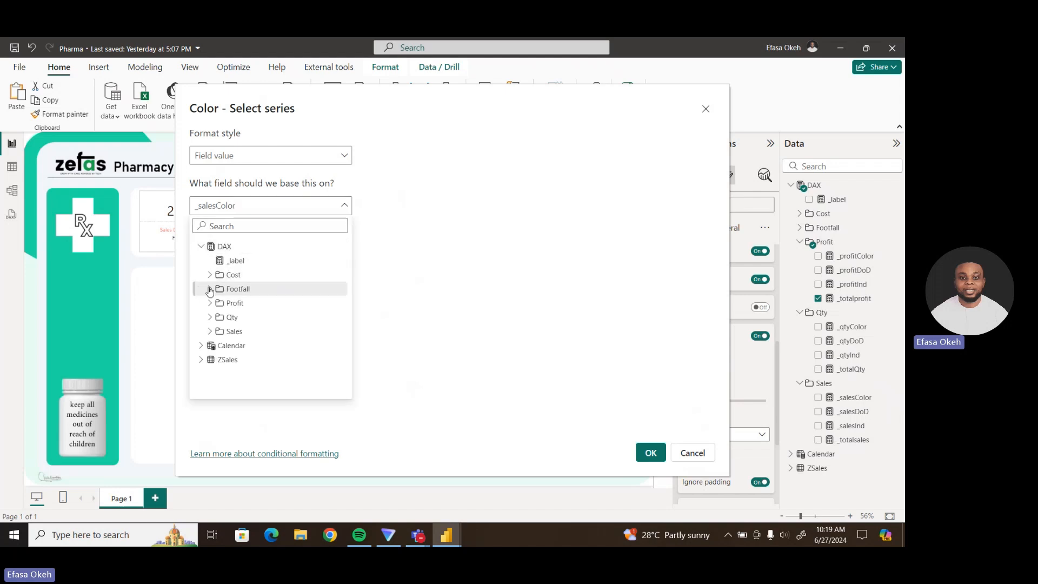
{"action": "left_click", "coordinate": [209, 303]}
{"action": "left_click", "coordinate": [253, 319]}
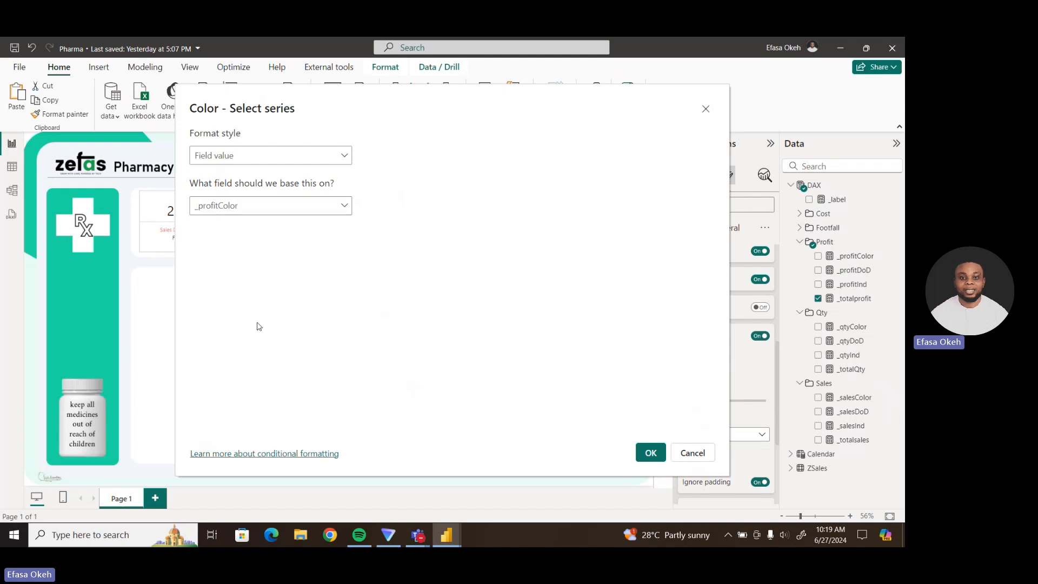
{"action": "left_click", "coordinate": [651, 453]}
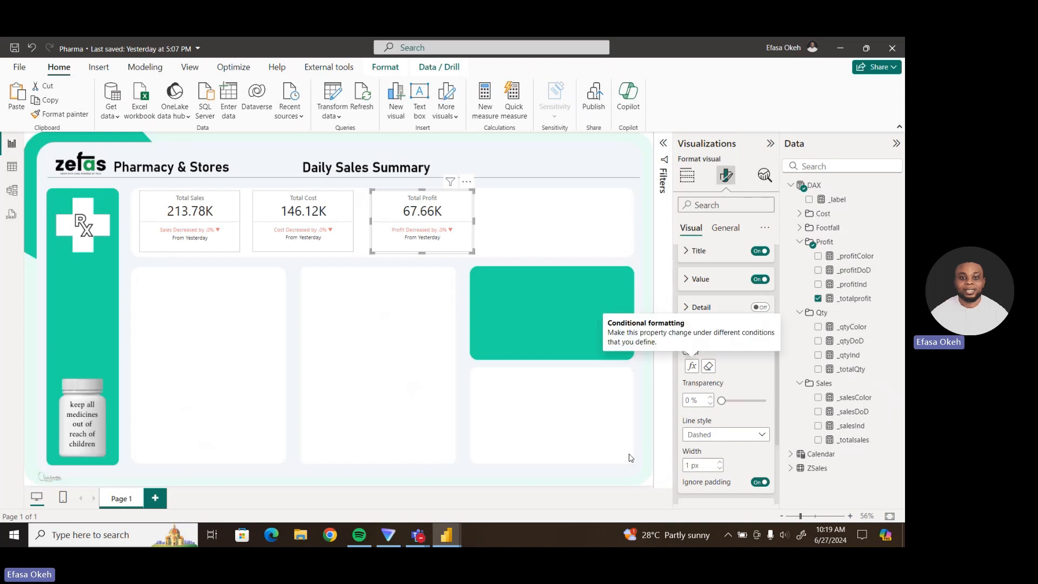
{"action": "left_click", "coordinate": [408, 298]}
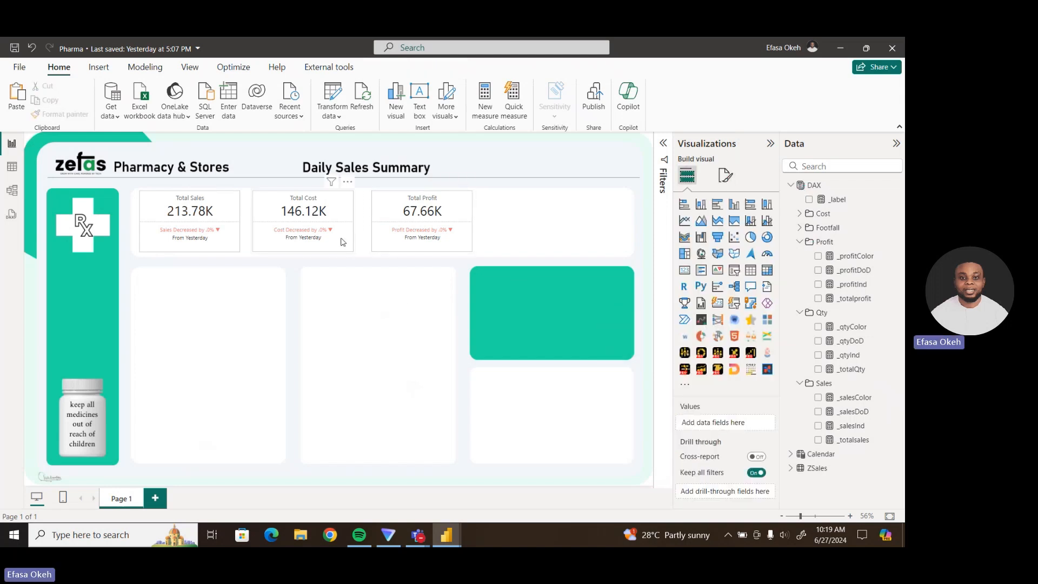
Paste another copy of the Total Sales card beside the Total Profit card and replace its measure with _totalQty.
{"action": "left_click", "coordinate": [417, 243]}
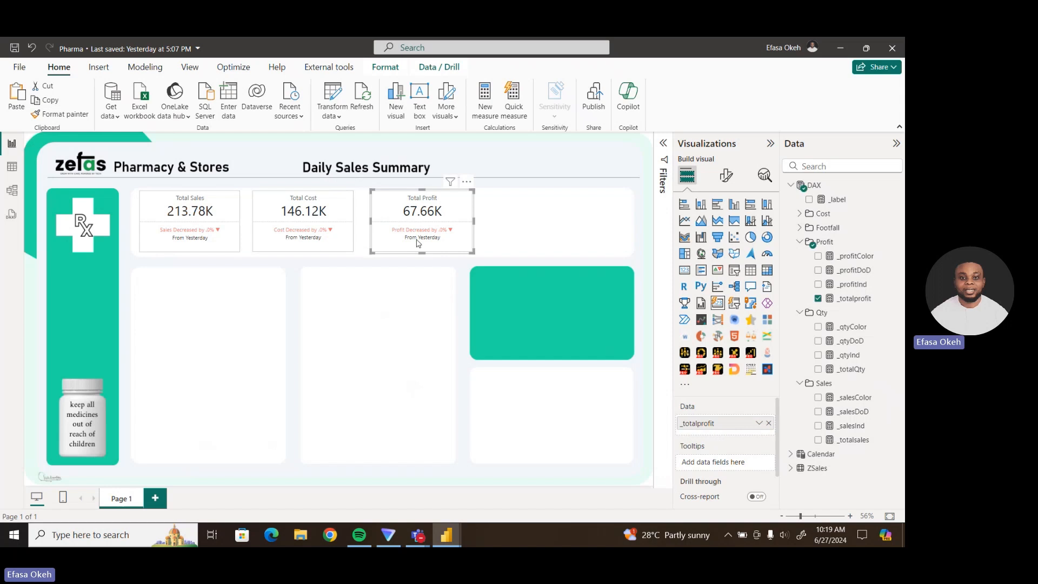
{"action": "key", "text": "ctrl+v"}
{"action": "left_click_drag", "start_coordinate": [219, 230], "coordinate": [568, 230]}
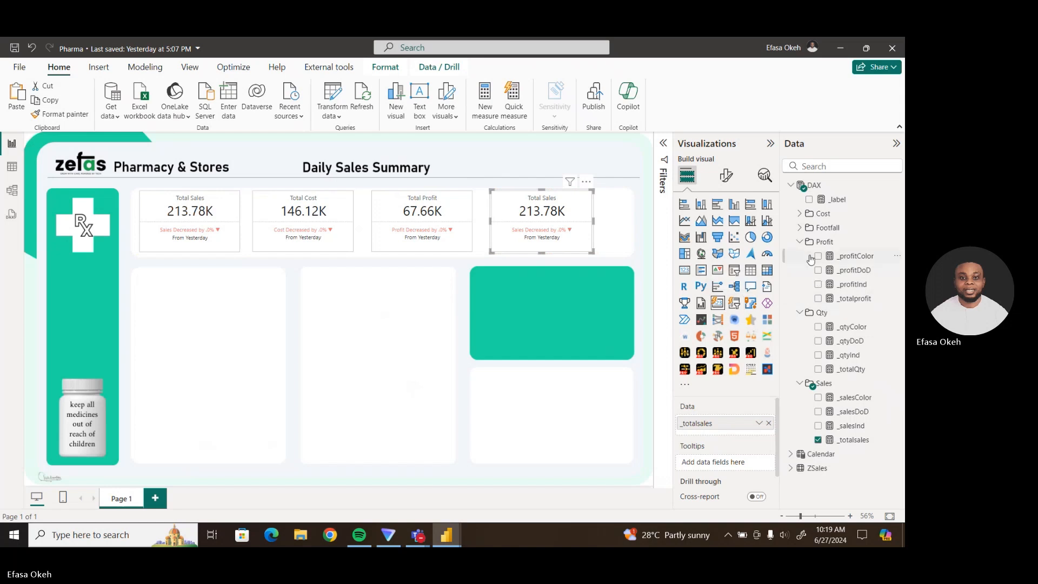
{"action": "left_click", "coordinate": [800, 242]}
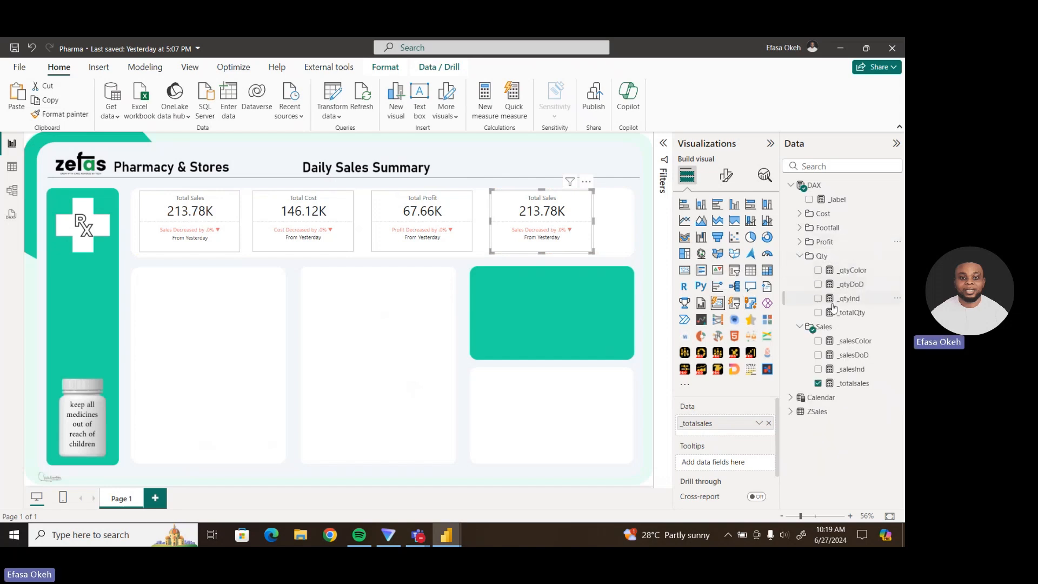
{"action": "left_click", "coordinate": [799, 327]}
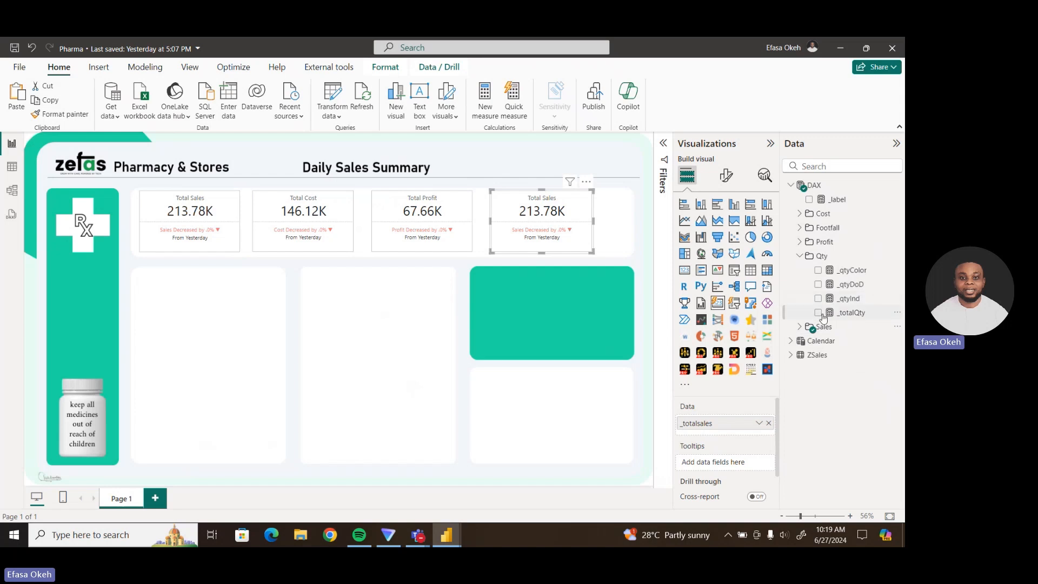
{"action": "left_click", "coordinate": [818, 313]}
{"action": "left_click", "coordinate": [769, 423]}
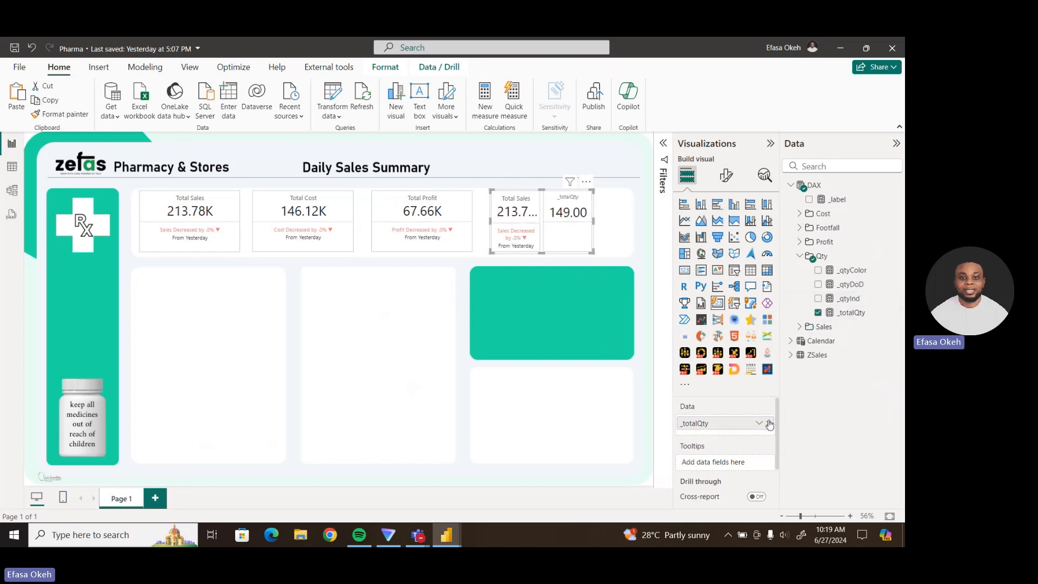
Set the callout label text of the _totalQty card to "Total Quantity".
{"action": "left_click", "coordinate": [726, 185]}
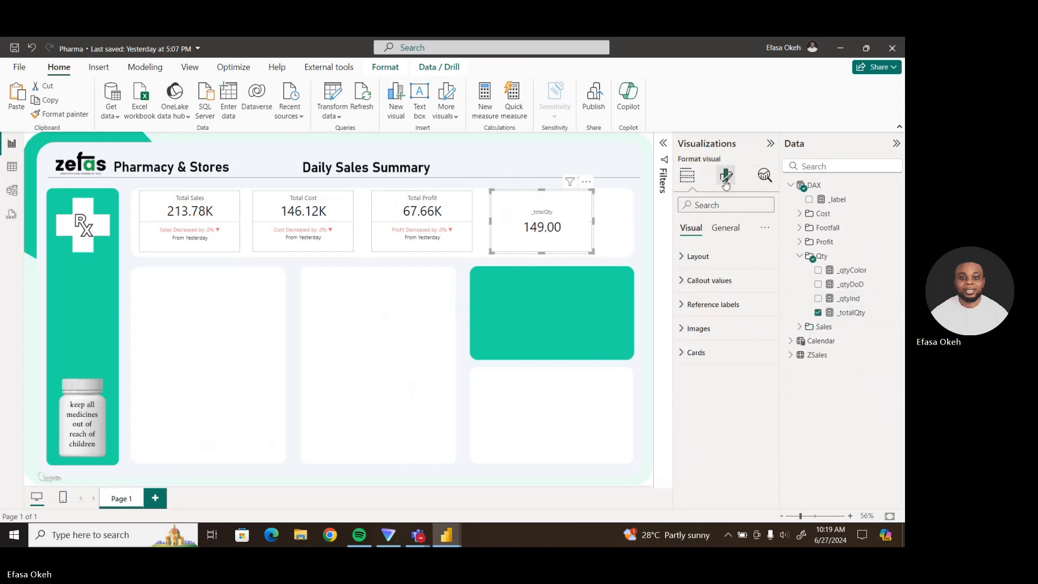
{"action": "left_click", "coordinate": [704, 284]}
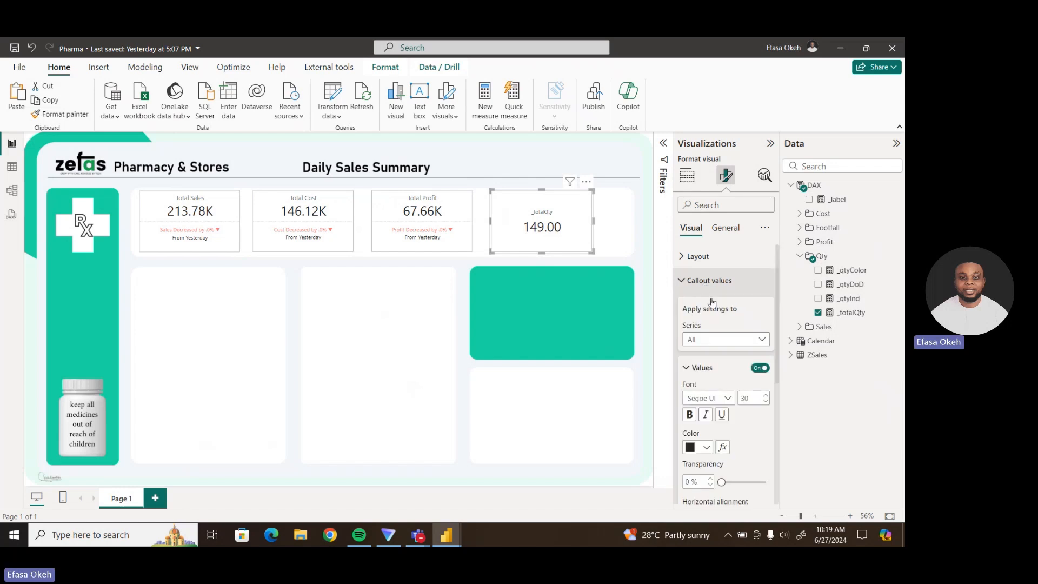
{"action": "left_click", "coordinate": [727, 340]}
{"action": "left_click", "coordinate": [717, 370]}
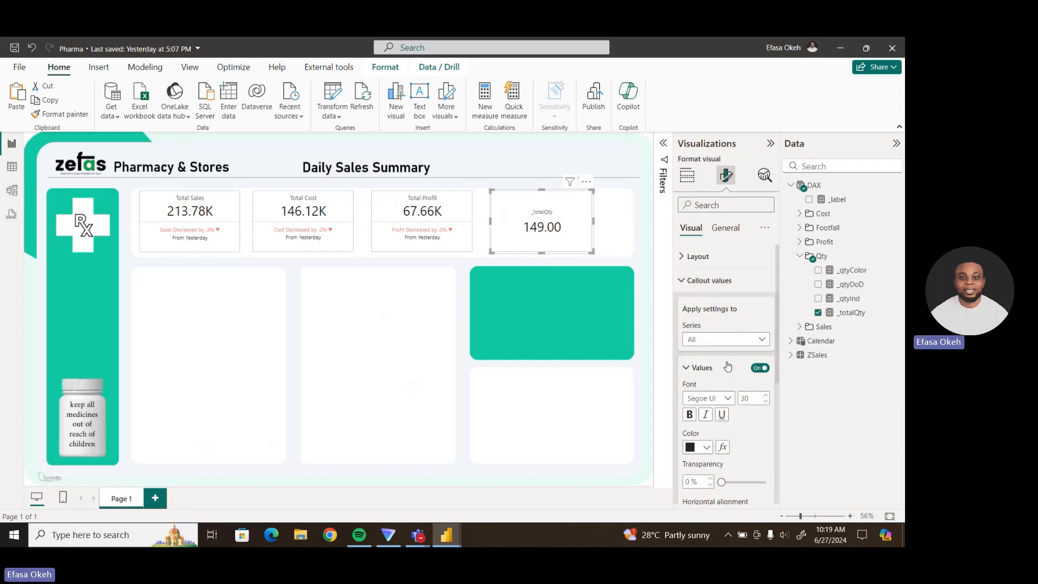
{"action": "left_click_drag", "start_coordinate": [777, 326], "coordinate": [775, 388]}
{"action": "scroll", "coordinate": [719, 403], "scroll_direction": "down", "scroll_amount": 5}
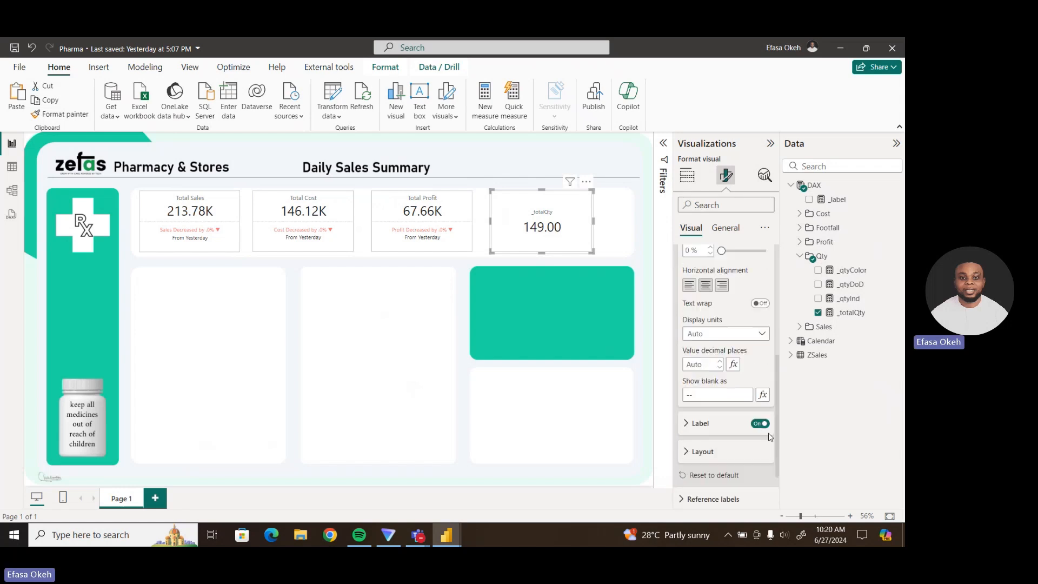
{"action": "left_click", "coordinate": [701, 383]}
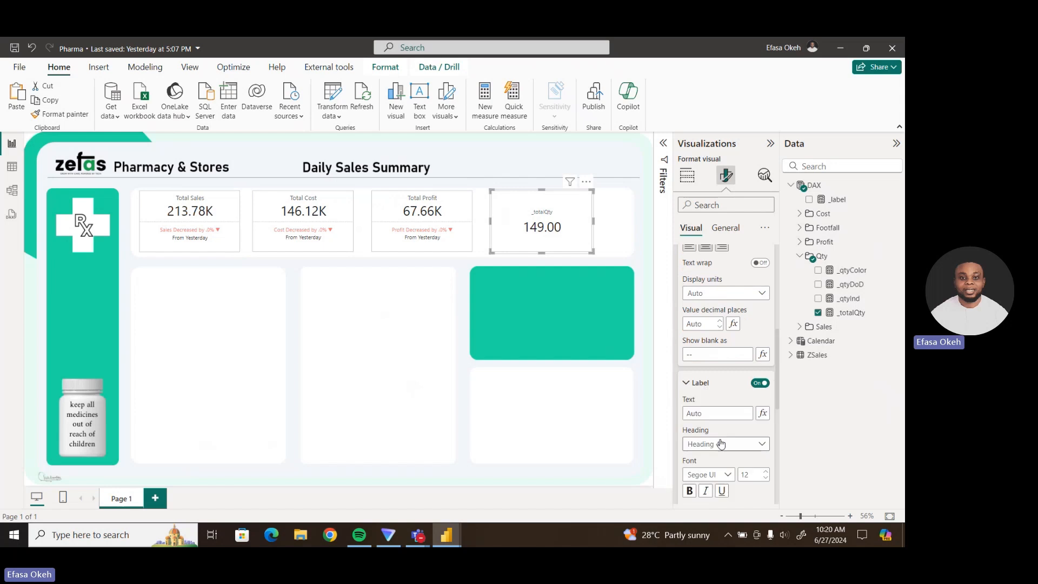
{"action": "left_click", "coordinate": [683, 414]}
{"action": "type", "text": "T"}
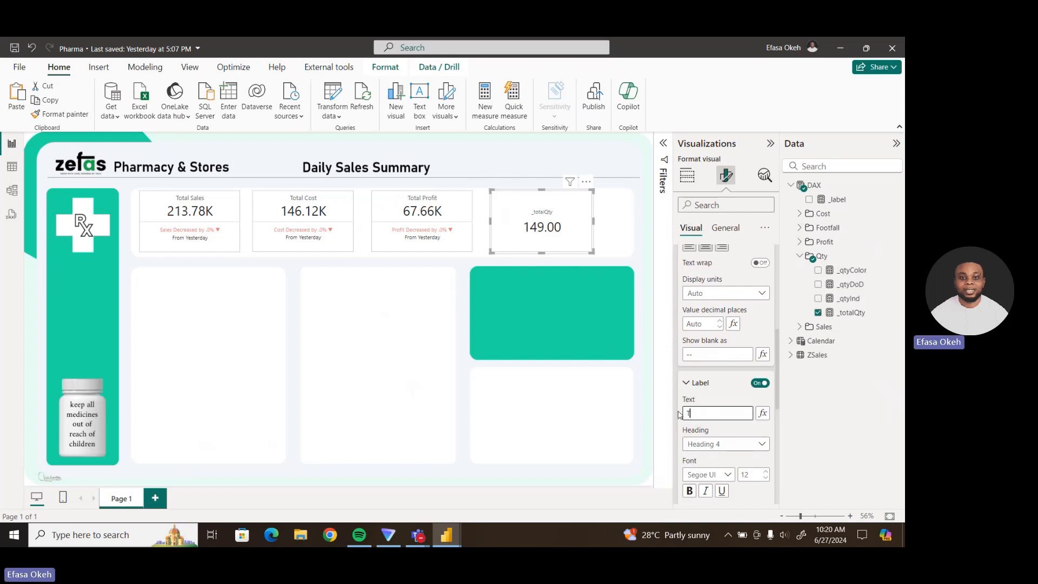
{"action": "type", "text": "otal quantity"}
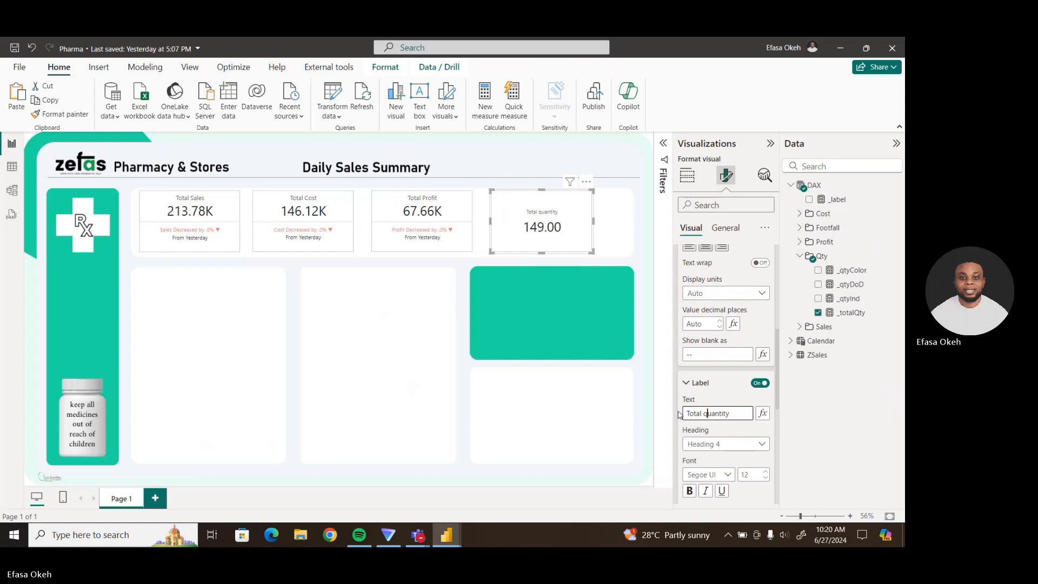
{"action": "type", "text": "Q"}
Set the Total Quantity callout label's font size to 14 and the space between label and value to 0 px.
{"action": "left_click_drag", "start_coordinate": [778, 395], "coordinate": [780, 440]}
{"action": "left_click", "coordinate": [766, 313]}
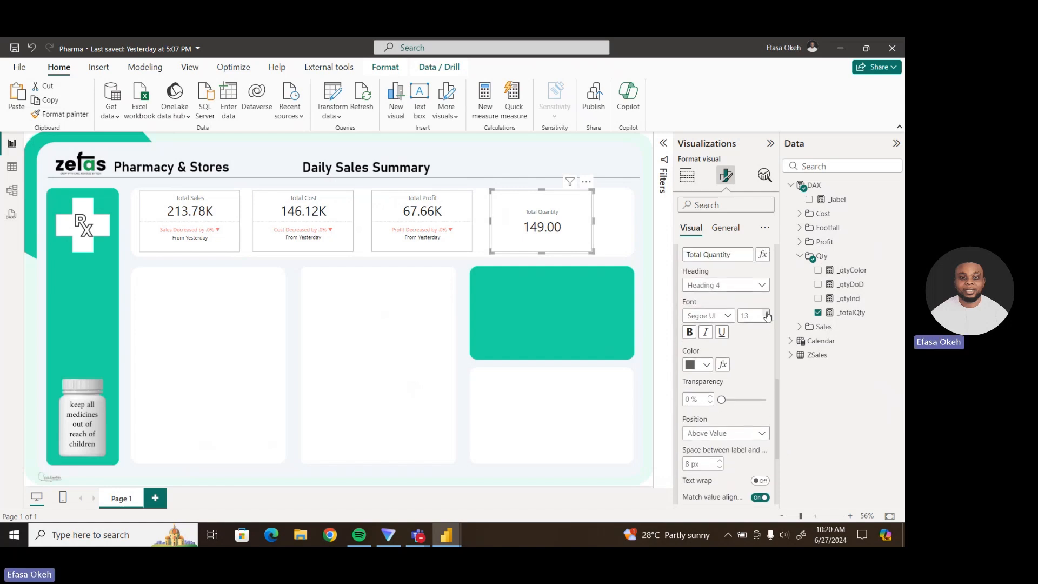
{"action": "left_click", "coordinate": [766, 313]}
{"action": "left_click_drag", "start_coordinate": [778, 385], "coordinate": [777, 421]}
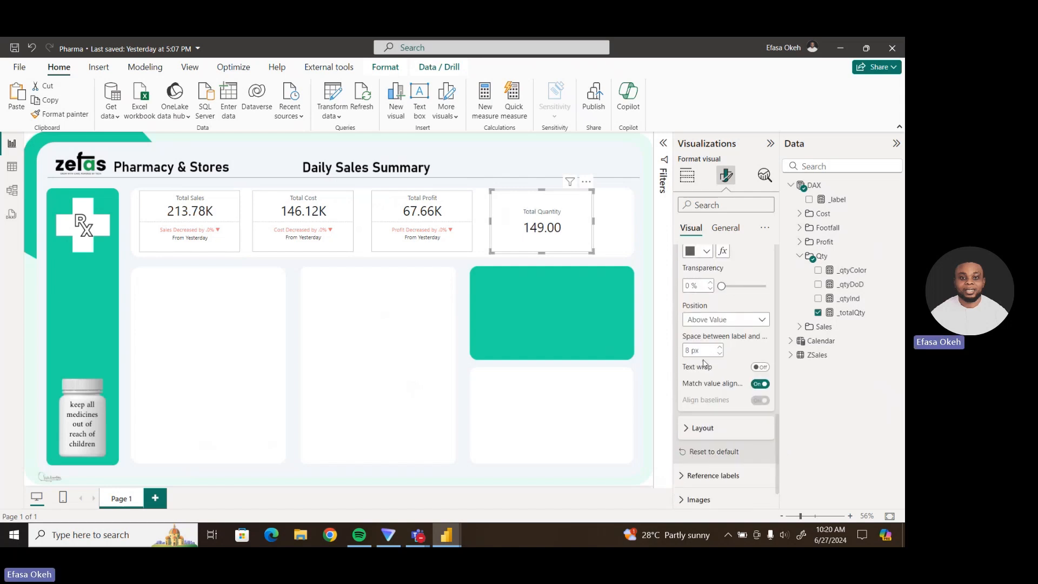
{"action": "type", "text": "0"}
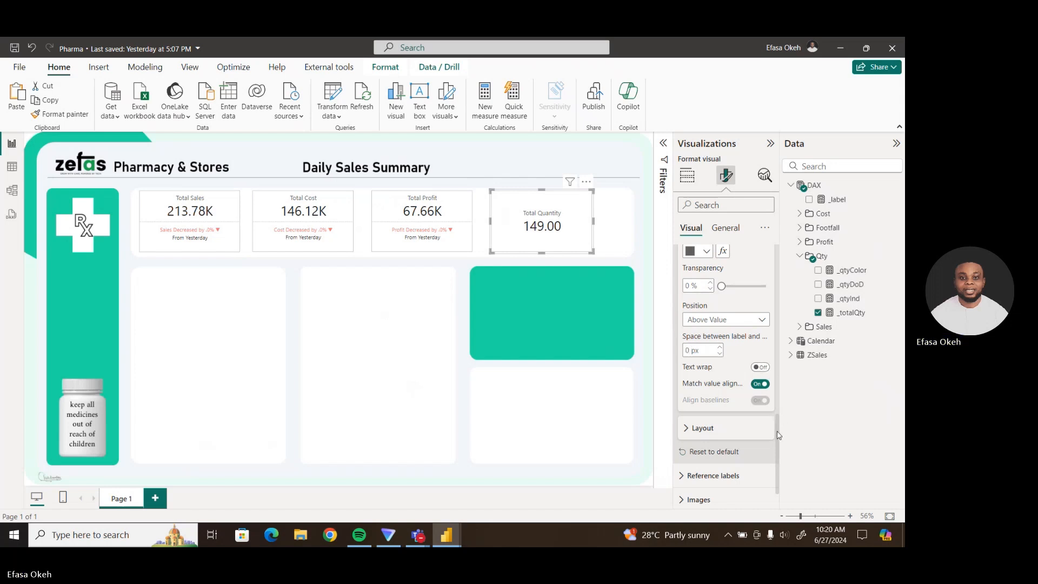
Set the Total Quantity card's callout value to 0 decimal places.
{"action": "scroll", "coordinate": [777, 424], "scroll_direction": "up", "scroll_amount": 3}
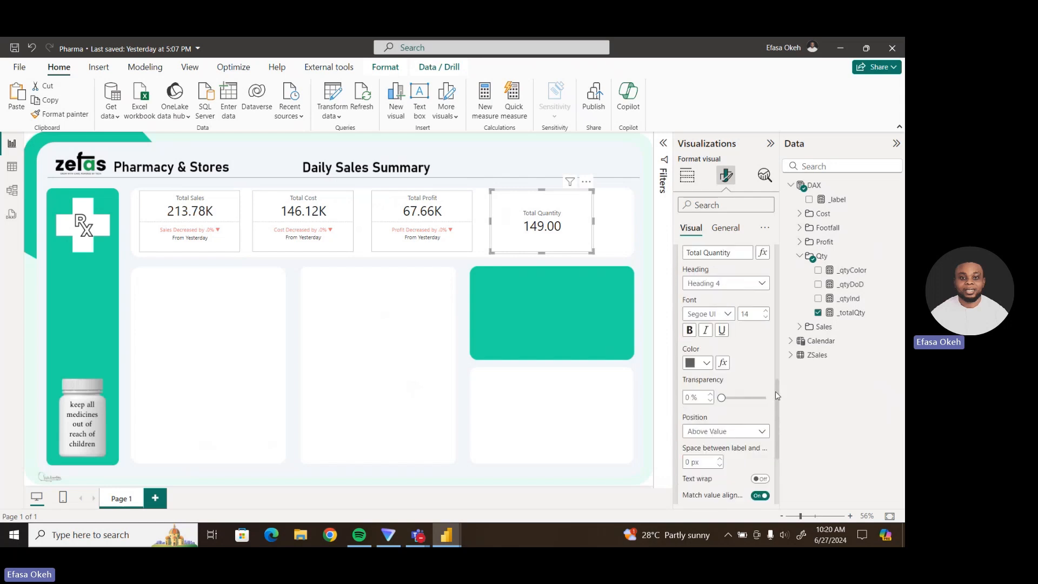
{"action": "scroll", "coordinate": [777, 395], "scroll_direction": "up", "scroll_amount": 5}
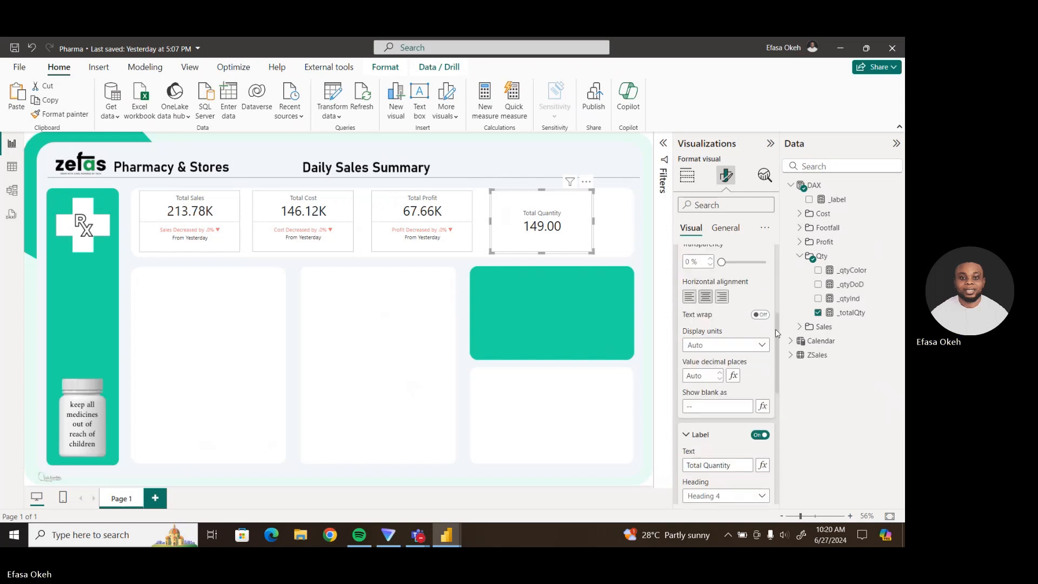
{"action": "left_click", "coordinate": [712, 344]}
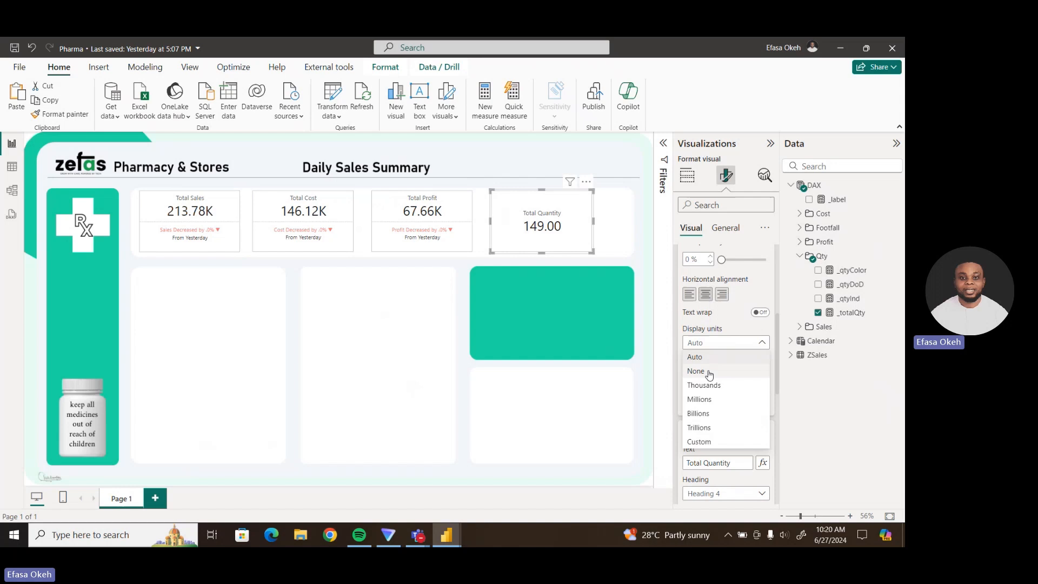
{"action": "left_click", "coordinate": [717, 345]}
{"action": "left_click", "coordinate": [717, 377]}
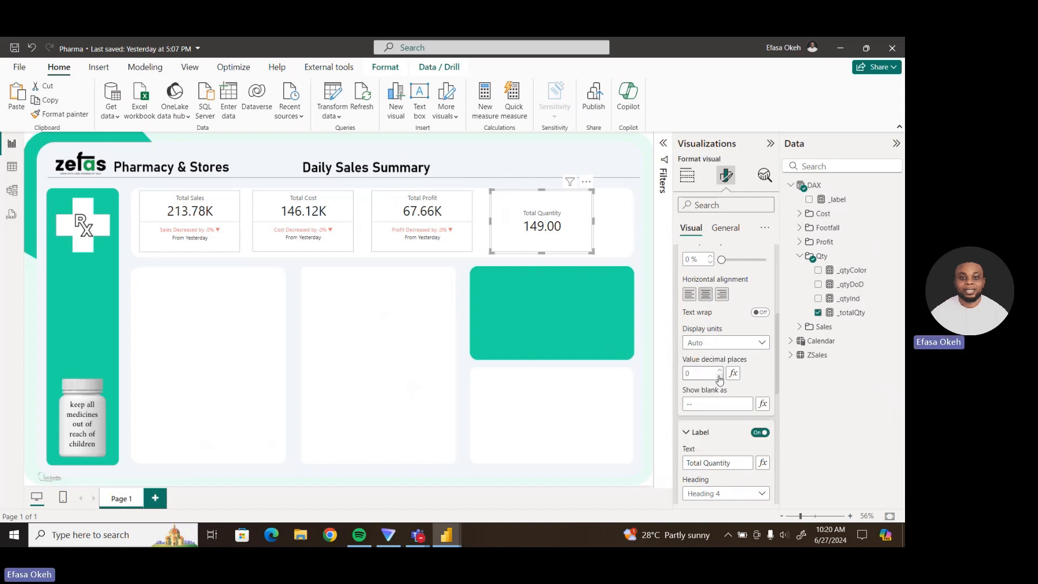
{"action": "left_click", "coordinate": [720, 377]}
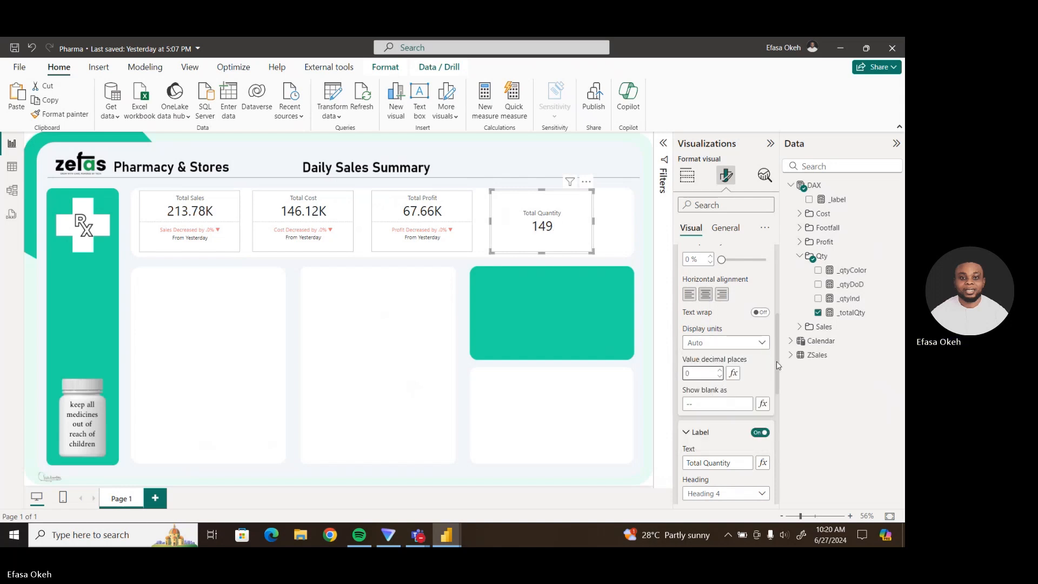
{"action": "scroll", "coordinate": [778, 365], "scroll_direction": "up", "scroll_amount": 5}
{"action": "left_click", "coordinate": [691, 282]}
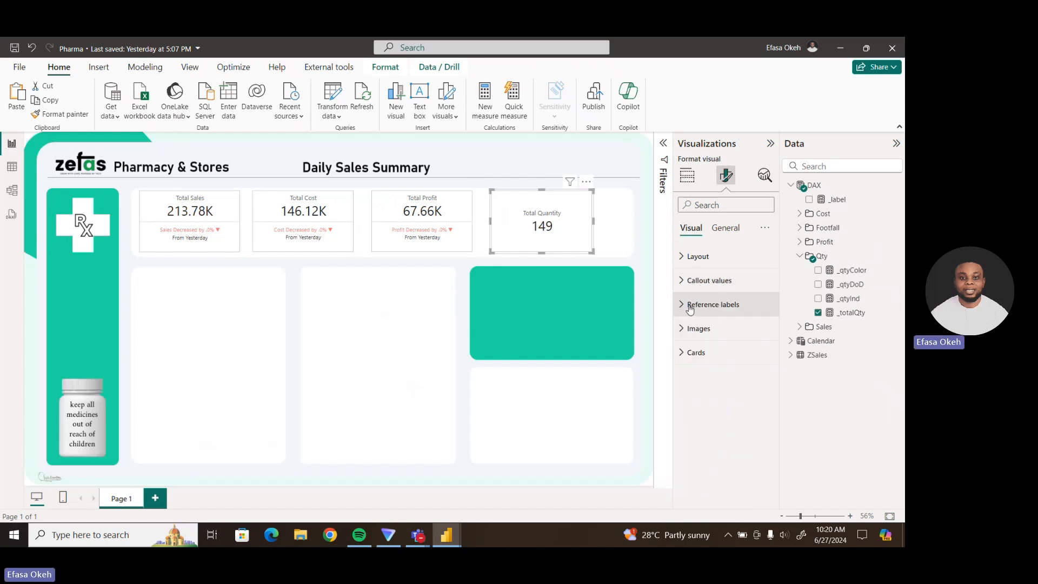
Add _qtyInd and _label as reference labels for the _totalQty series.
{"action": "left_click", "coordinate": [690, 306]}
{"action": "left_click", "coordinate": [716, 364]}
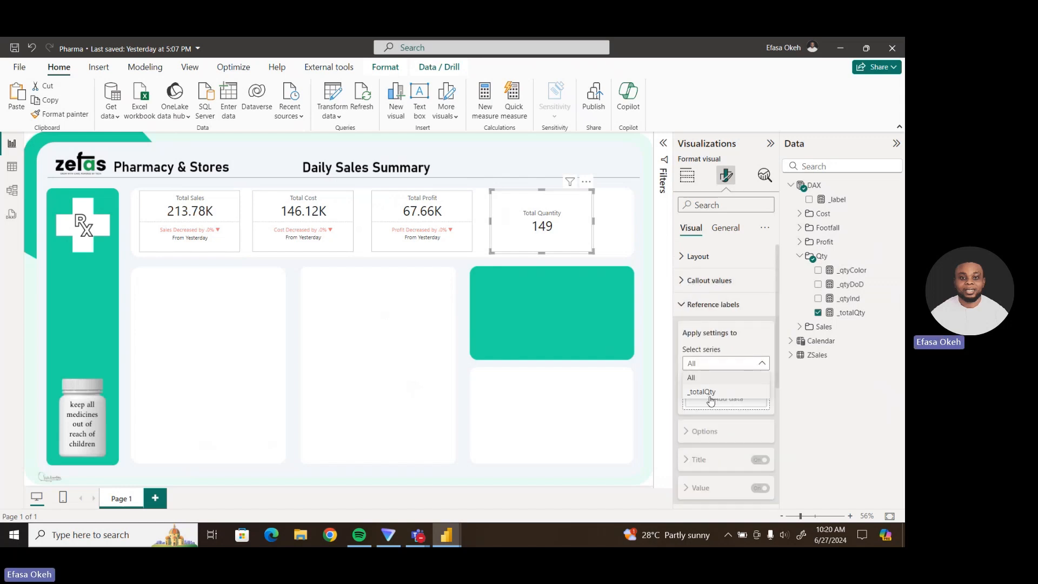
{"action": "left_click", "coordinate": [711, 394]}
{"action": "left_click", "coordinate": [717, 402]}
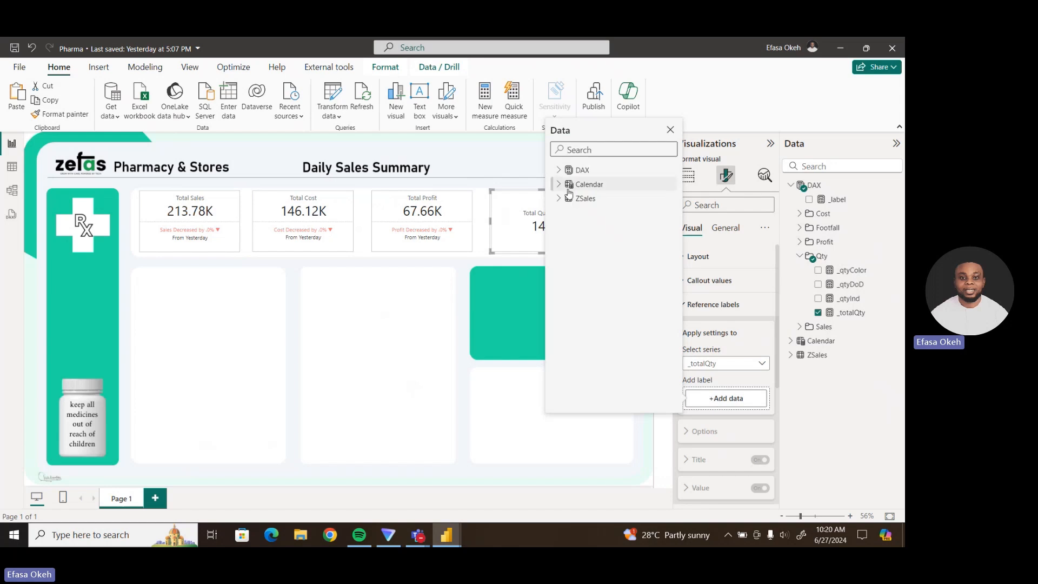
{"action": "left_click", "coordinate": [559, 170]}
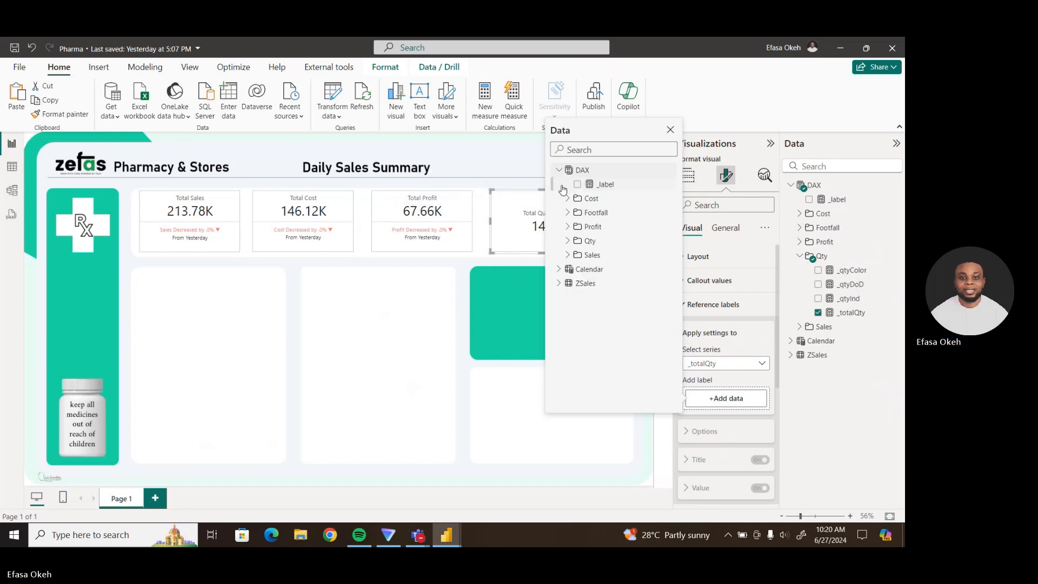
{"action": "left_click", "coordinate": [566, 240]}
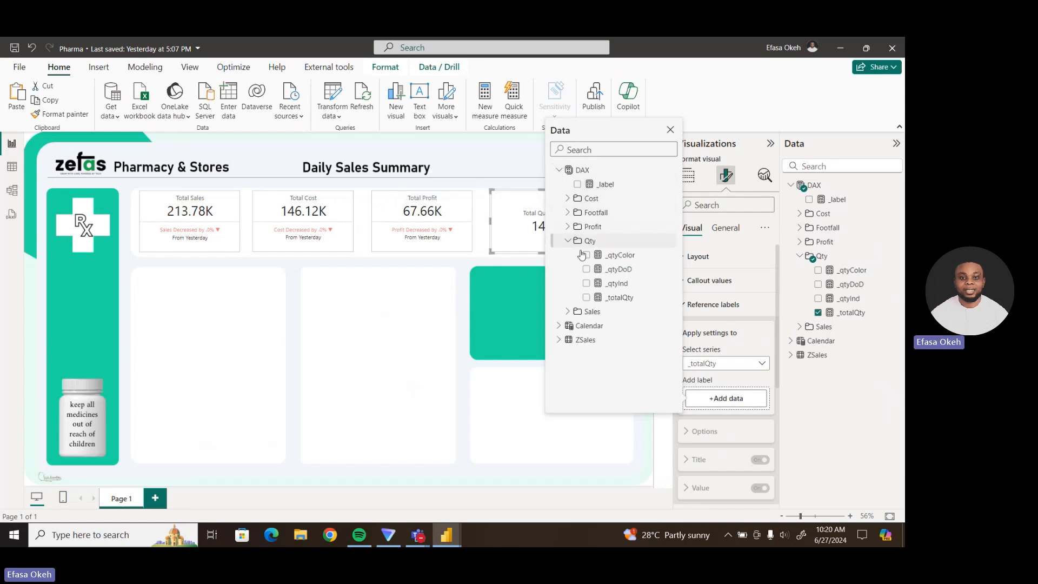
{"action": "left_click", "coordinate": [587, 284]}
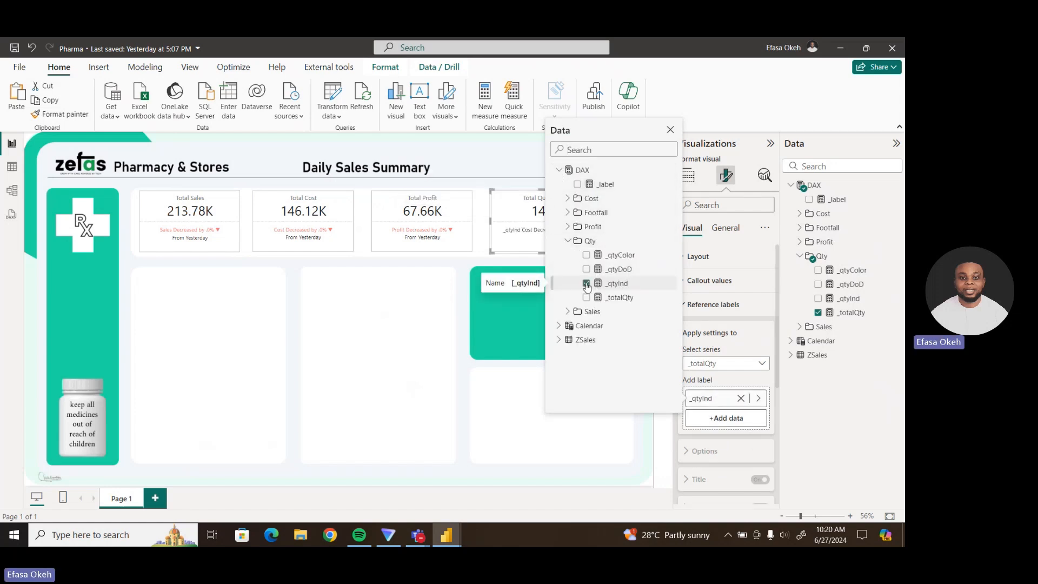
{"action": "left_click", "coordinate": [578, 185]}
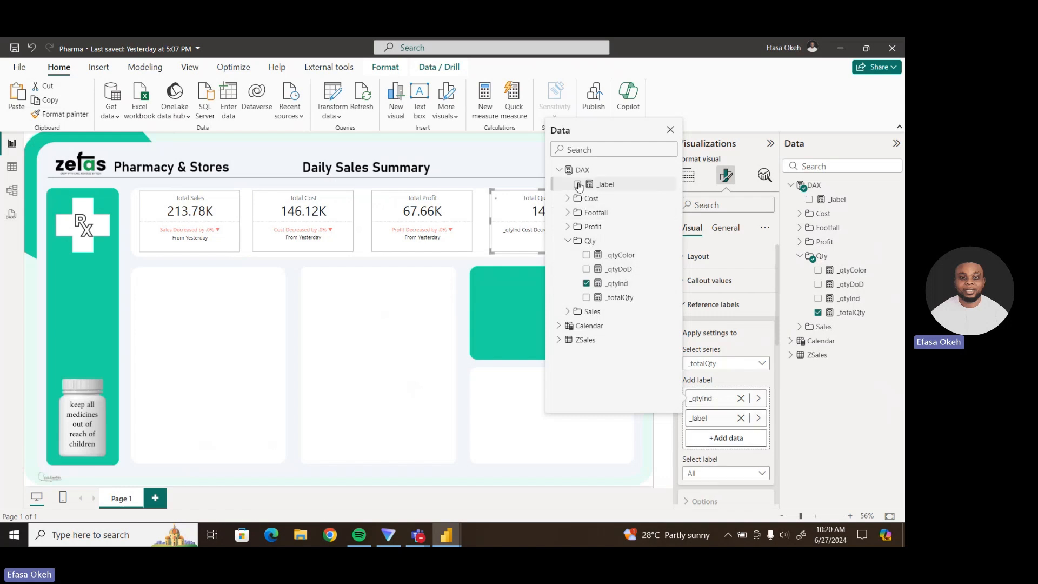
{"action": "left_click", "coordinate": [671, 129]}
Turn off the titles of all reference labels on the Total Quantity card.
{"action": "scroll", "coordinate": [779, 319], "scroll_direction": "down", "scroll_amount": 2}
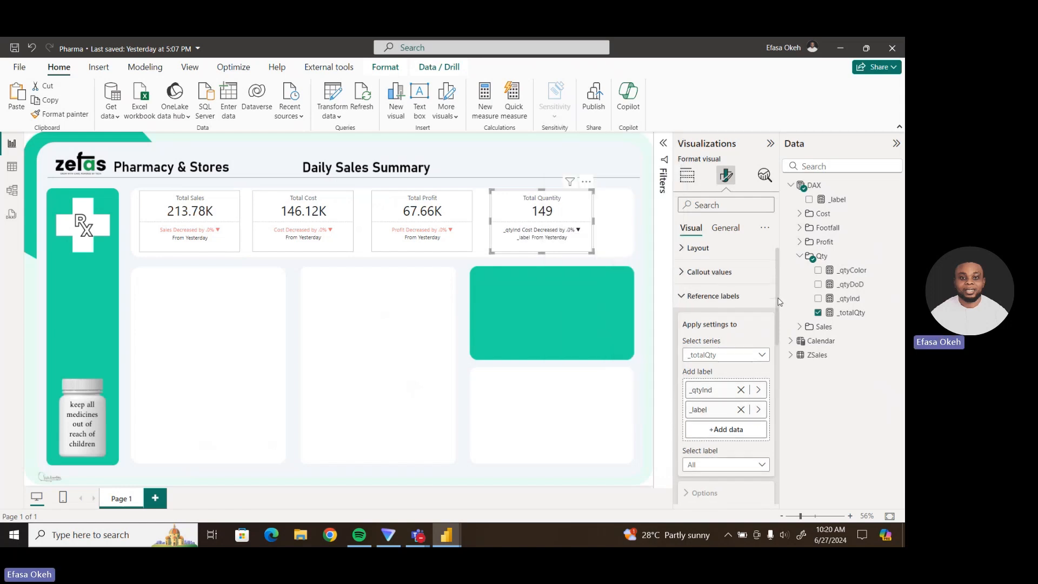
{"action": "scroll", "coordinate": [780, 322], "scroll_direction": "down", "scroll_amount": 2}
{"action": "left_click", "coordinate": [759, 385]}
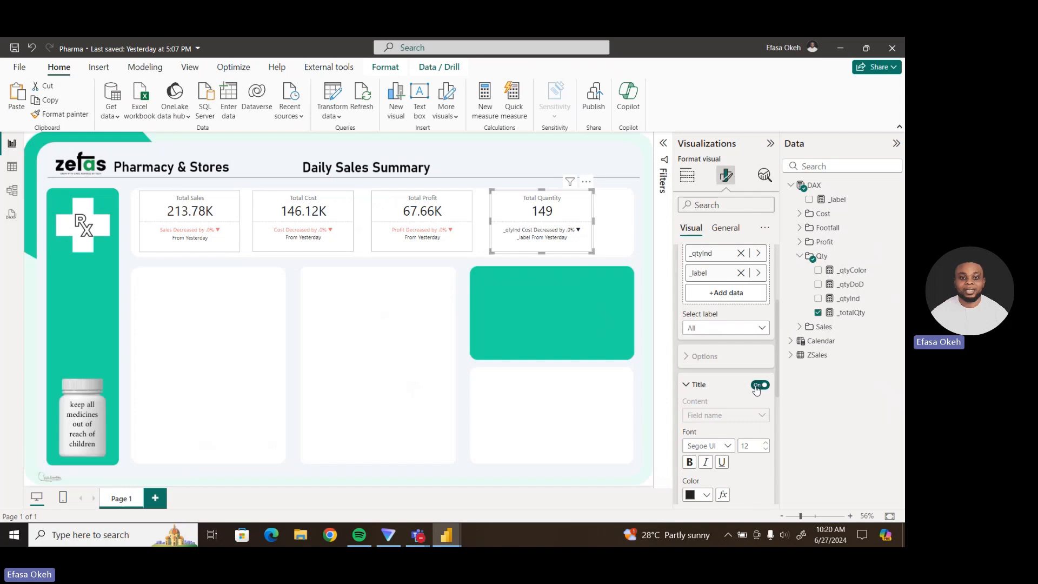
Color the value of the _qtyInd reference label conditionally, using the Field value format style based on _qtyColor.
{"action": "left_click", "coordinate": [710, 327]}
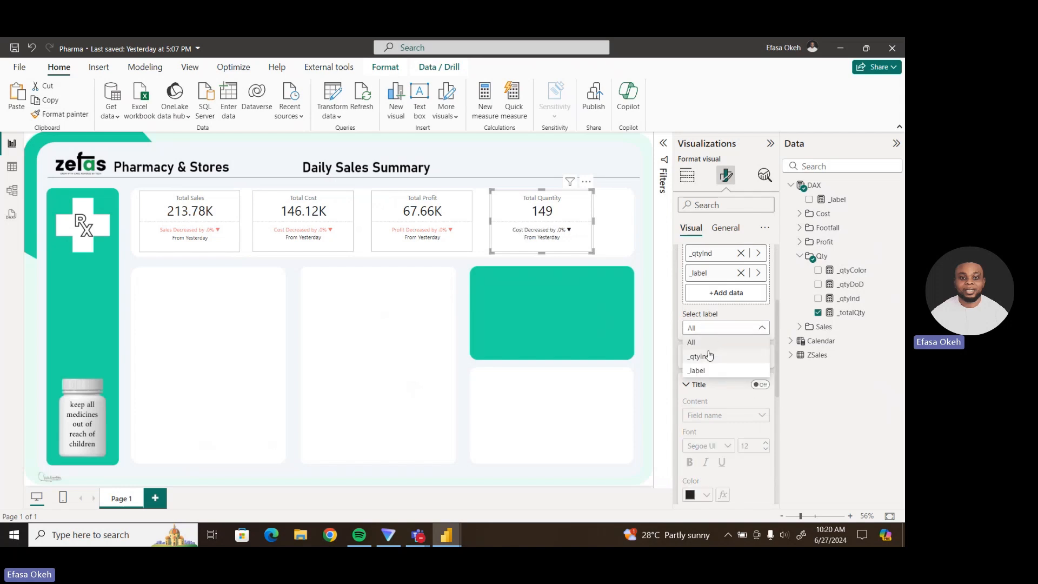
{"action": "left_click", "coordinate": [710, 358]}
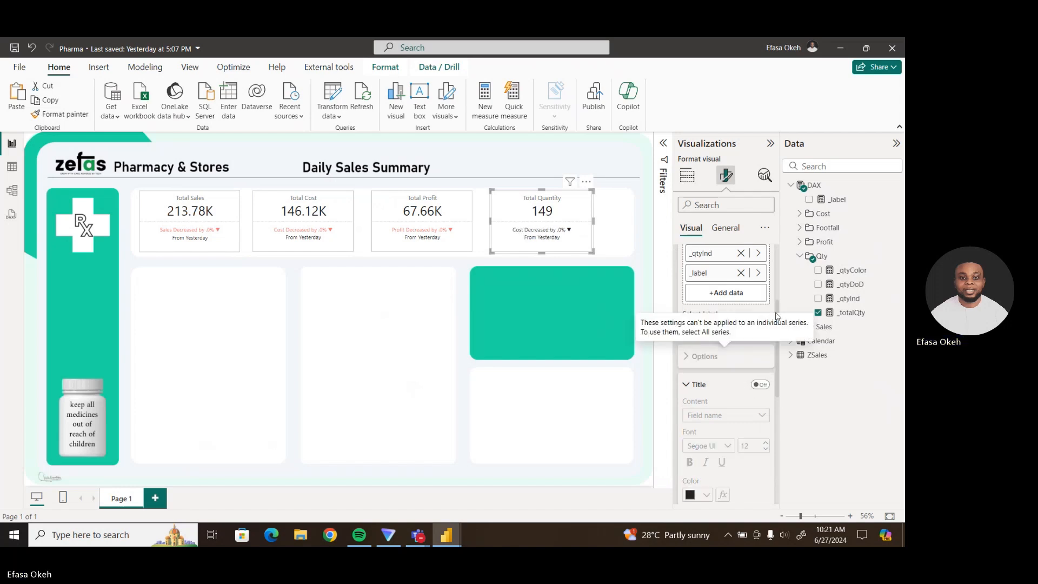
{"action": "scroll", "coordinate": [779, 324], "scroll_direction": "down", "scroll_amount": 5}
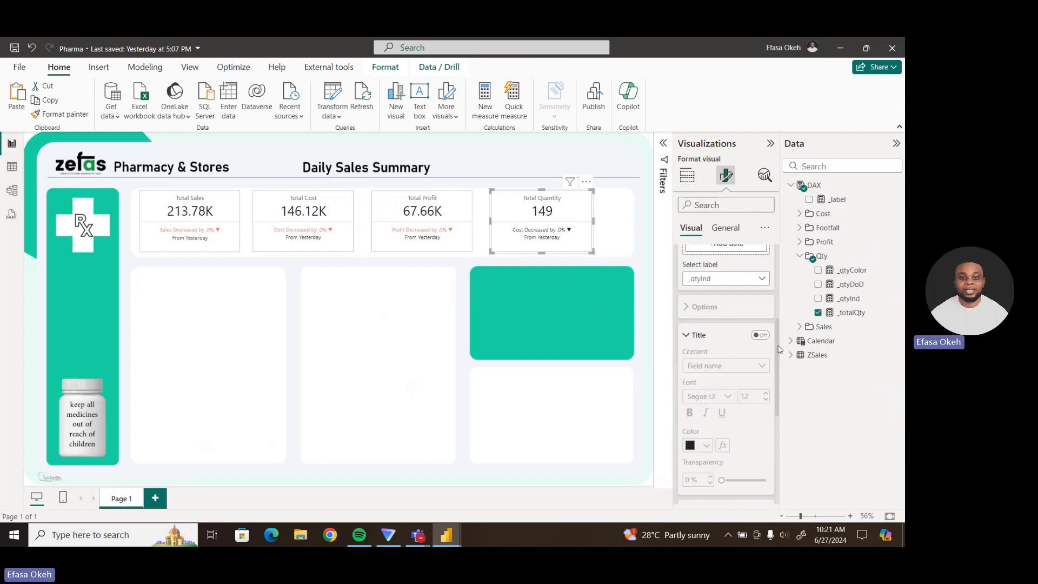
{"action": "left_click", "coordinate": [708, 361]}
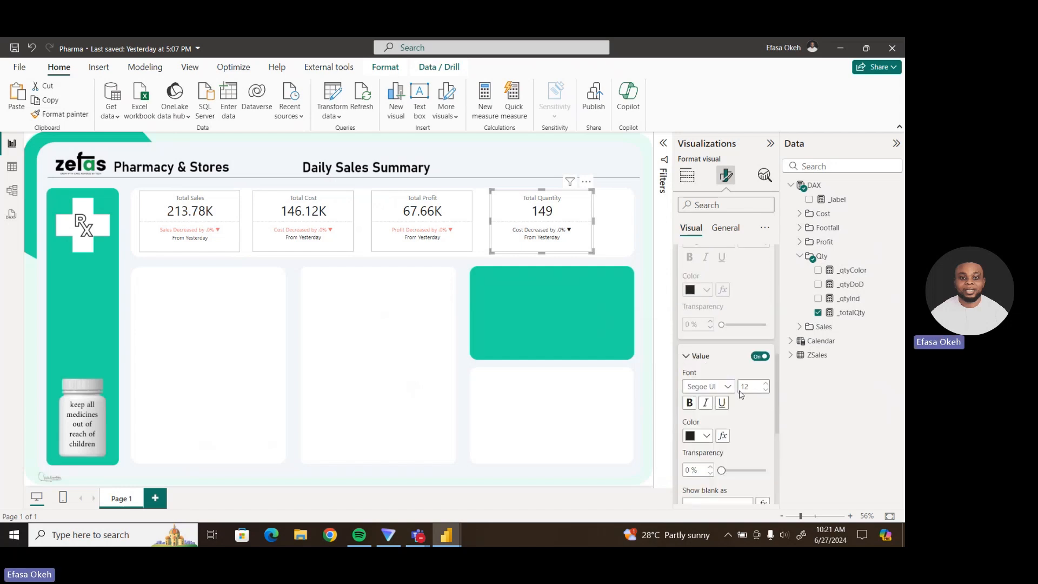
{"action": "left_click", "coordinate": [723, 437]}
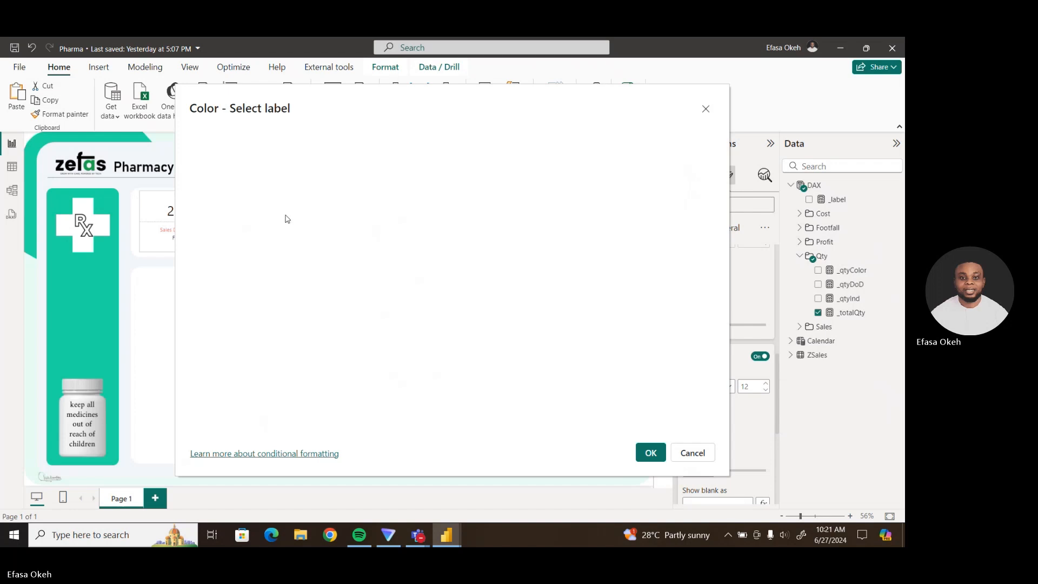
{"action": "left_click", "coordinate": [250, 157]}
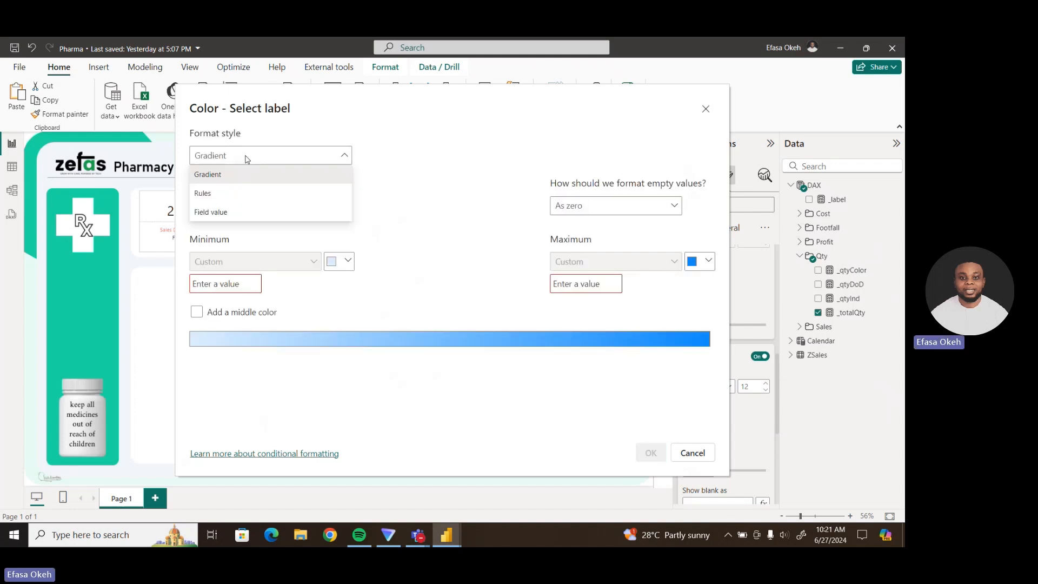
{"action": "left_click", "coordinate": [234, 196]}
{"action": "left_click", "coordinate": [236, 156]}
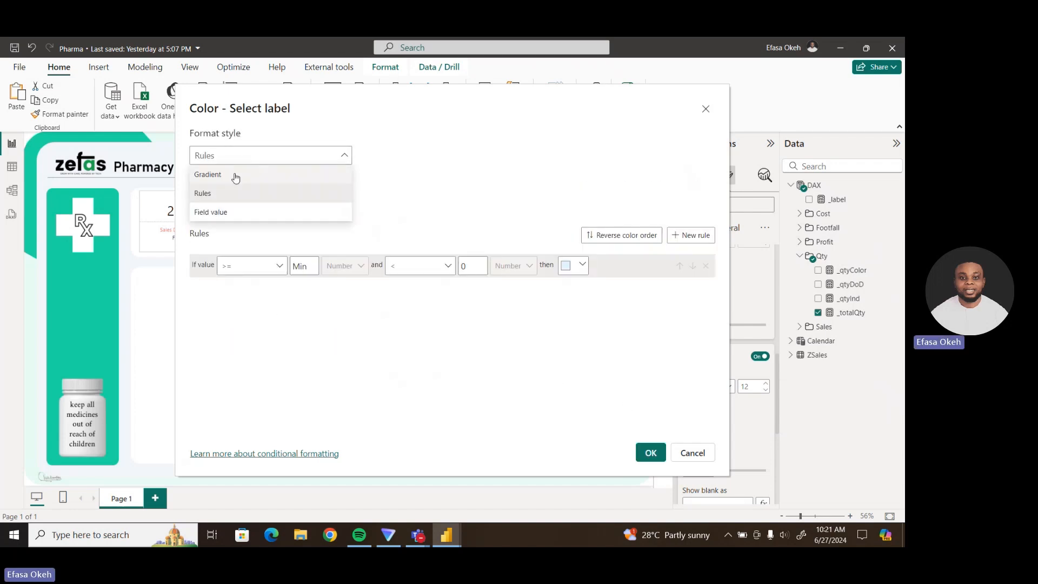
{"action": "left_click", "coordinate": [232, 212]}
{"action": "left_click", "coordinate": [230, 212]}
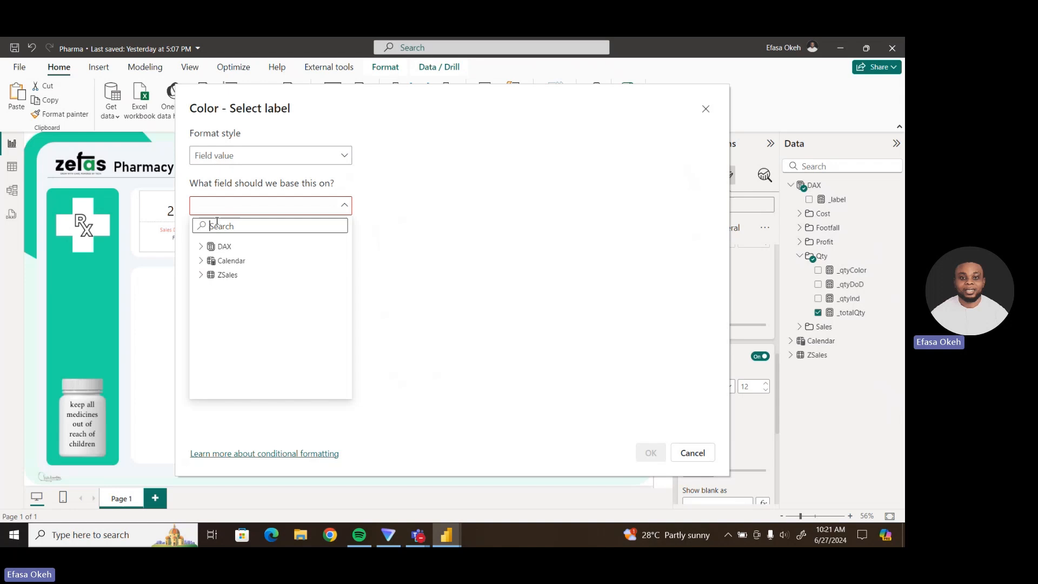
{"action": "left_click", "coordinate": [202, 246]}
{"action": "left_click", "coordinate": [215, 318]}
{"action": "left_click", "coordinate": [244, 330]}
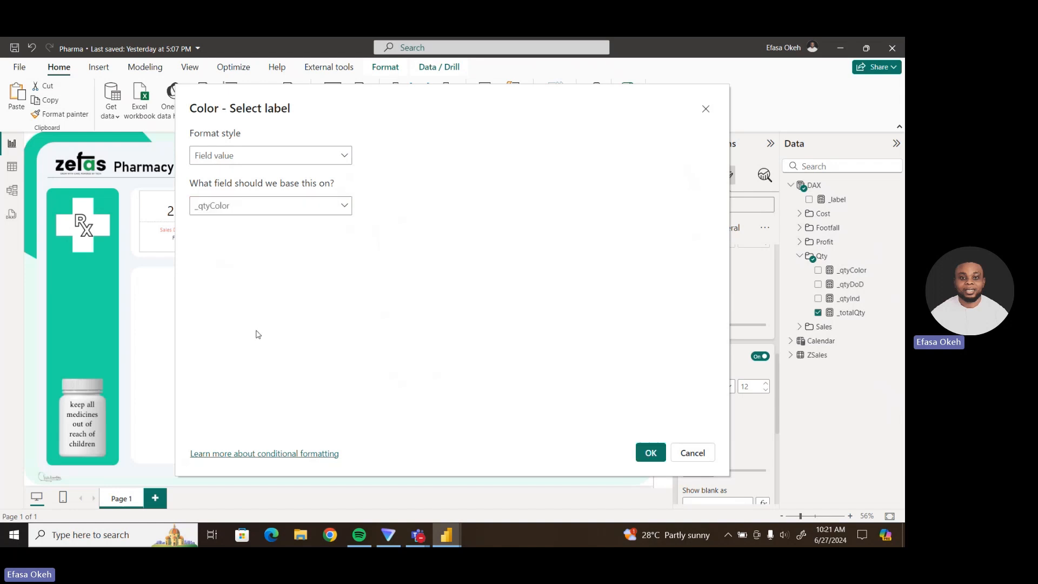
{"action": "left_click", "coordinate": [651, 453]}
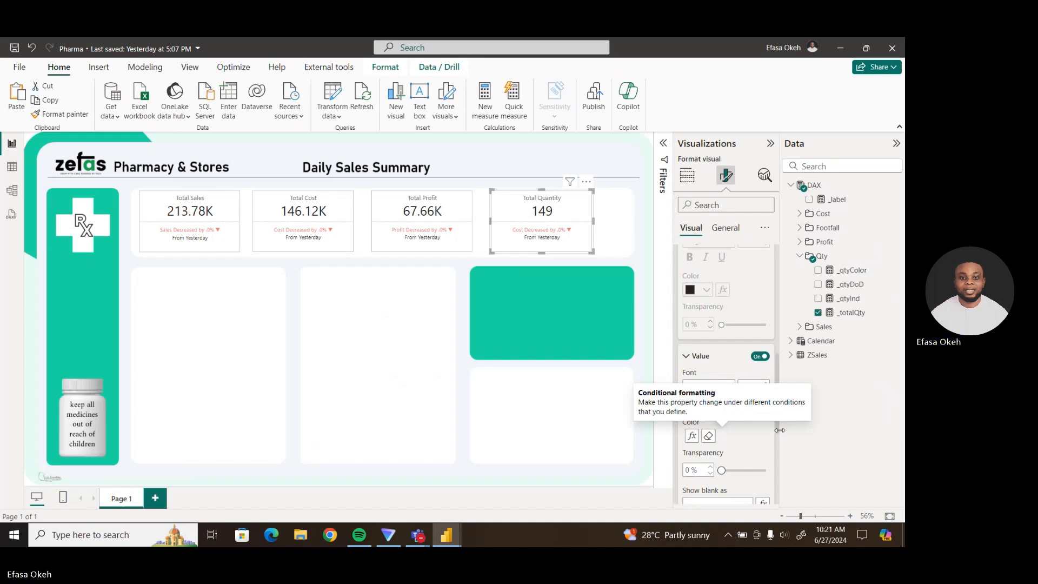
{"action": "scroll", "coordinate": [777, 431], "scroll_direction": "up", "scroll_amount": 1}
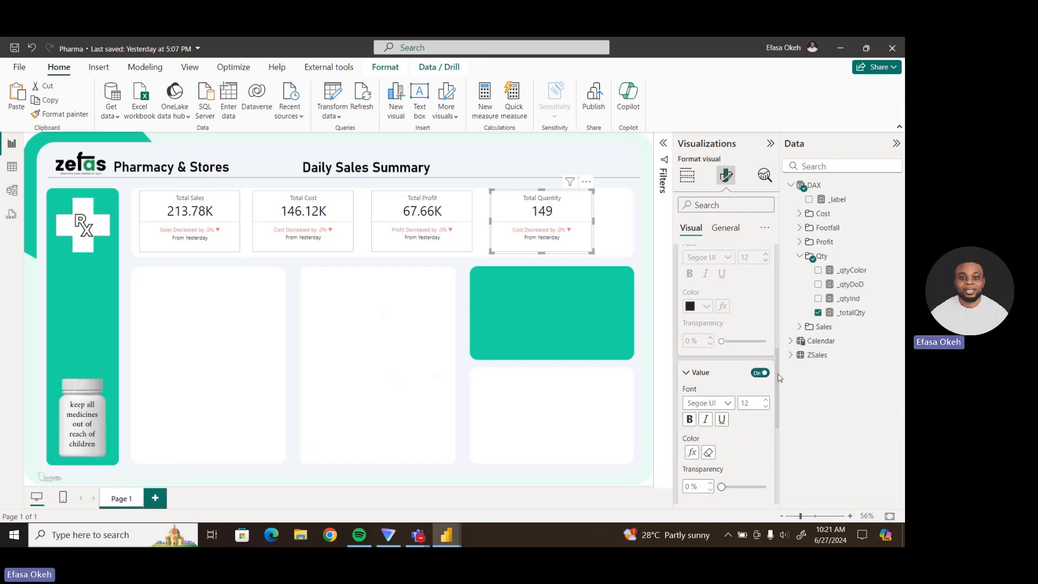
Color the Total Quantity card's reference label divider conditionally for all series, based on the _qtyColor field.
{"action": "left_click_drag", "start_coordinate": [777, 381], "coordinate": [779, 288]}
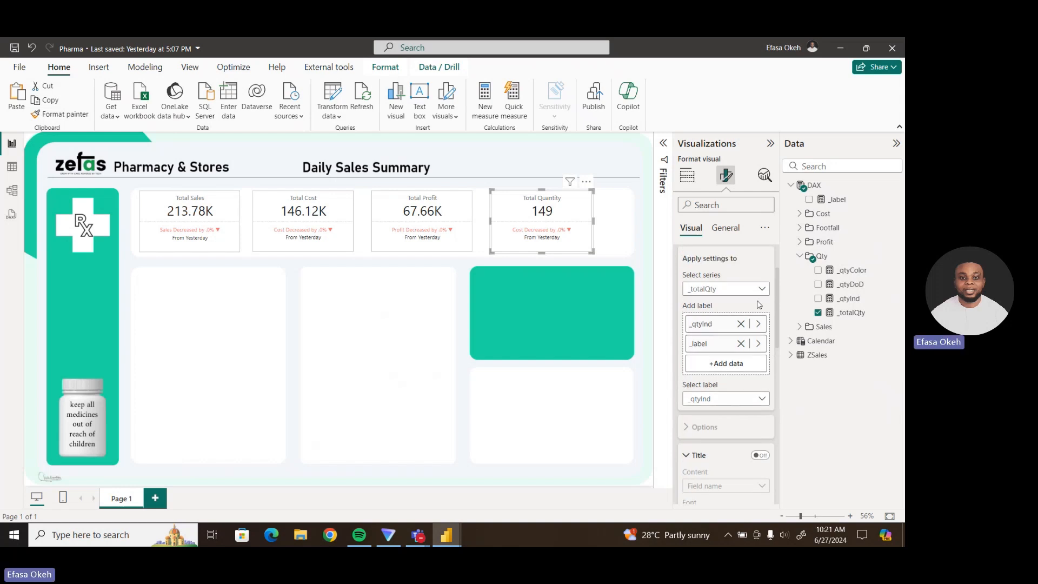
{"action": "left_click", "coordinate": [735, 289]}
{"action": "left_click", "coordinate": [692, 303]}
{"action": "left_click_drag", "start_coordinate": [779, 324], "coordinate": [779, 402]}
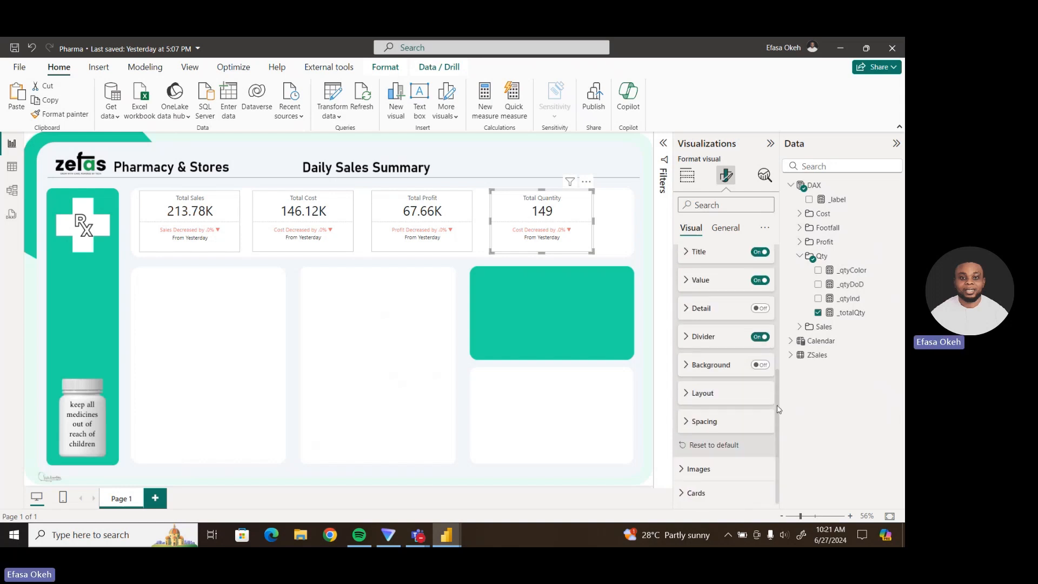
{"action": "left_click", "coordinate": [703, 336]}
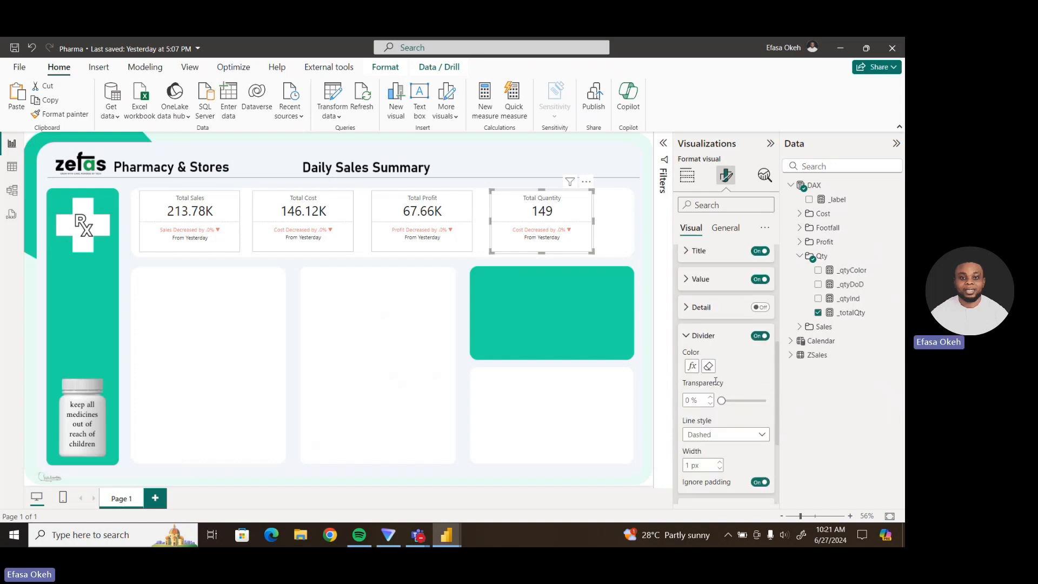
{"action": "left_click", "coordinate": [692, 366]}
{"action": "left_click", "coordinate": [236, 207]}
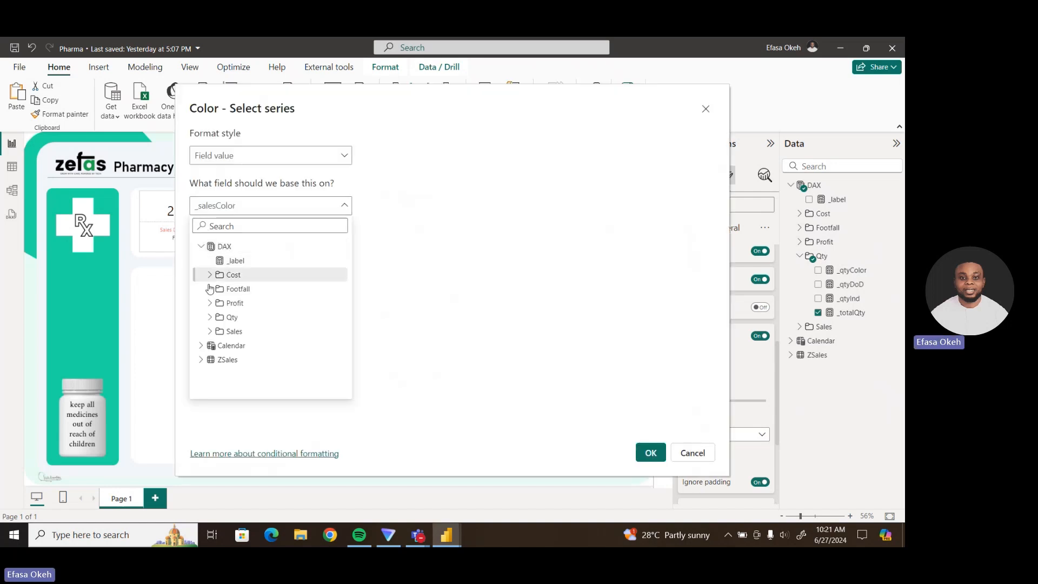
{"action": "left_click", "coordinate": [210, 317]}
{"action": "left_click", "coordinate": [250, 331]}
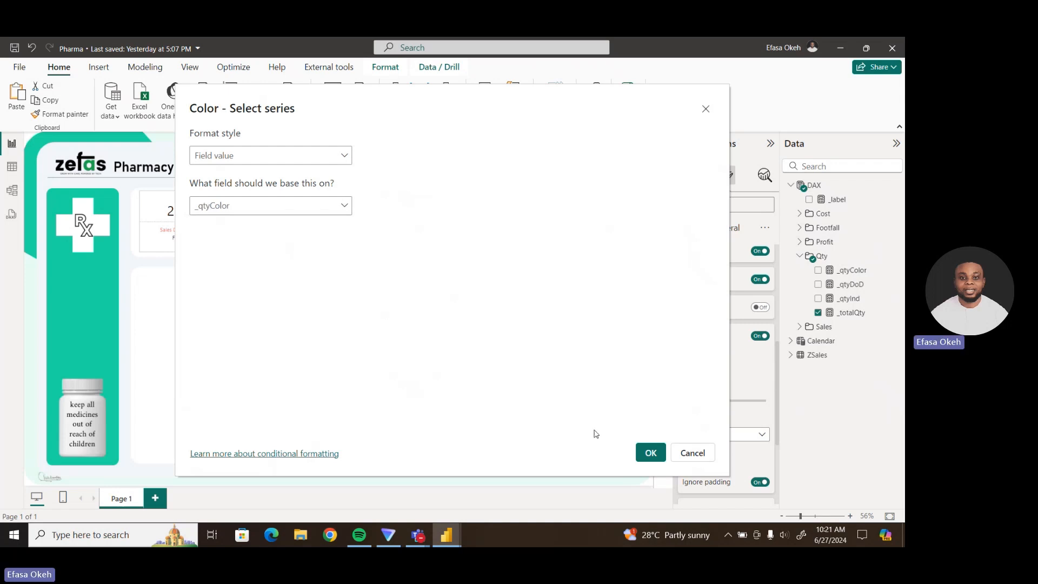
{"action": "left_click", "coordinate": [651, 452]}
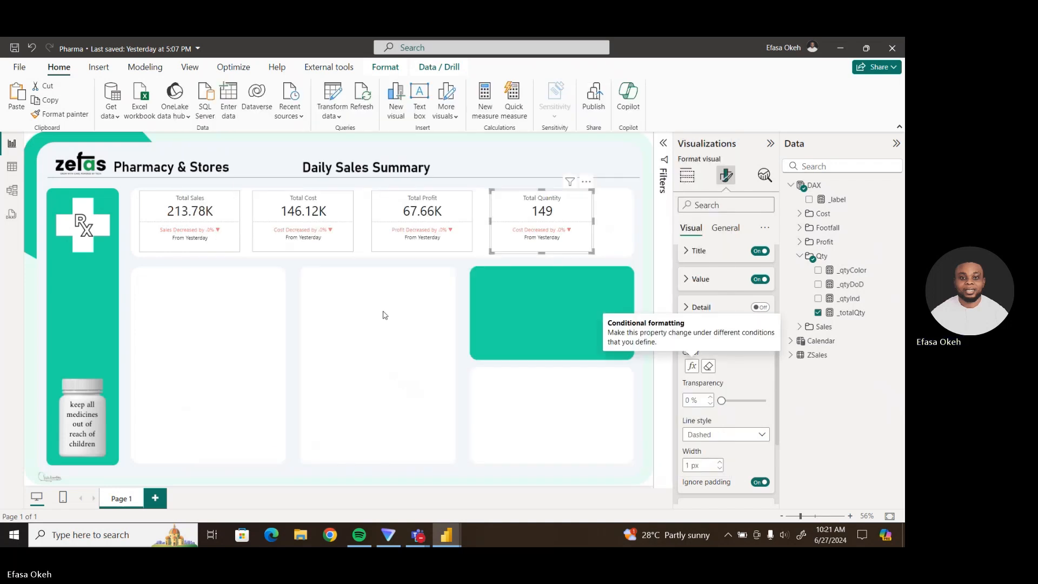
{"action": "left_click", "coordinate": [384, 314]}
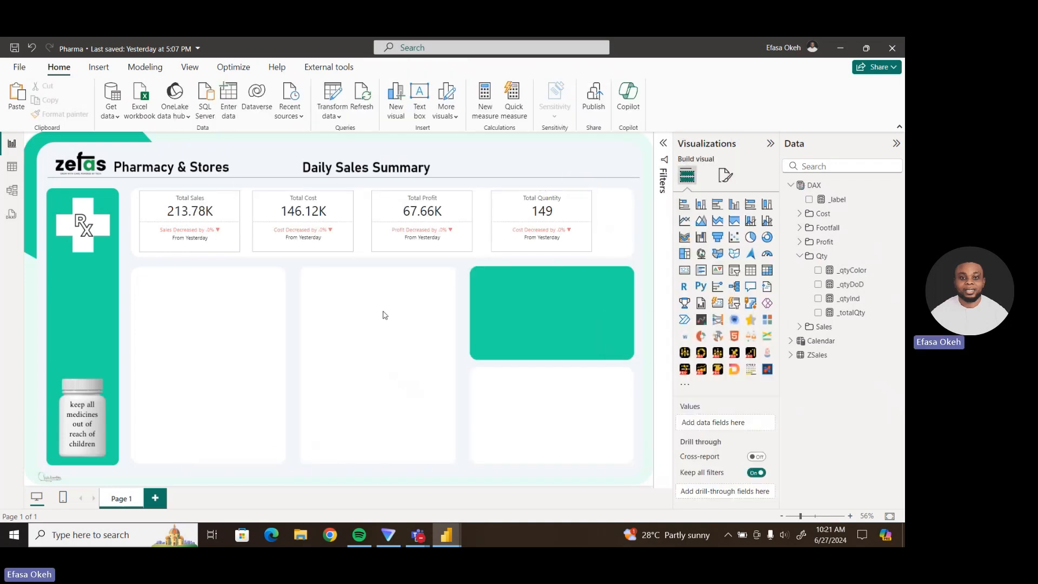
Duplicate the Total Sales card and place the copy in the blank middle panel below the KPI row.
{"action": "left_click", "coordinate": [574, 238]}
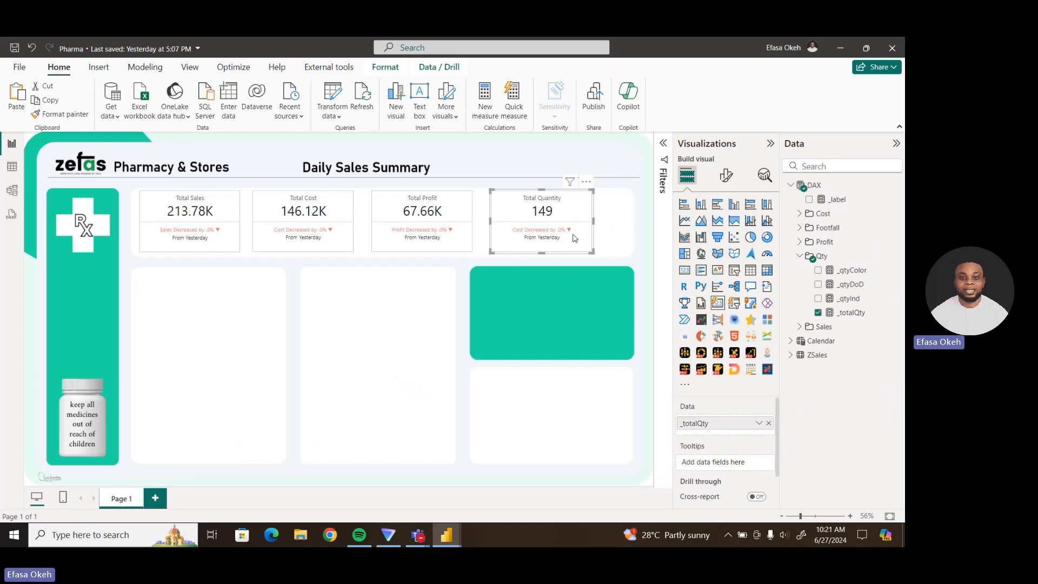
{"action": "left_click", "coordinate": [226, 227]}
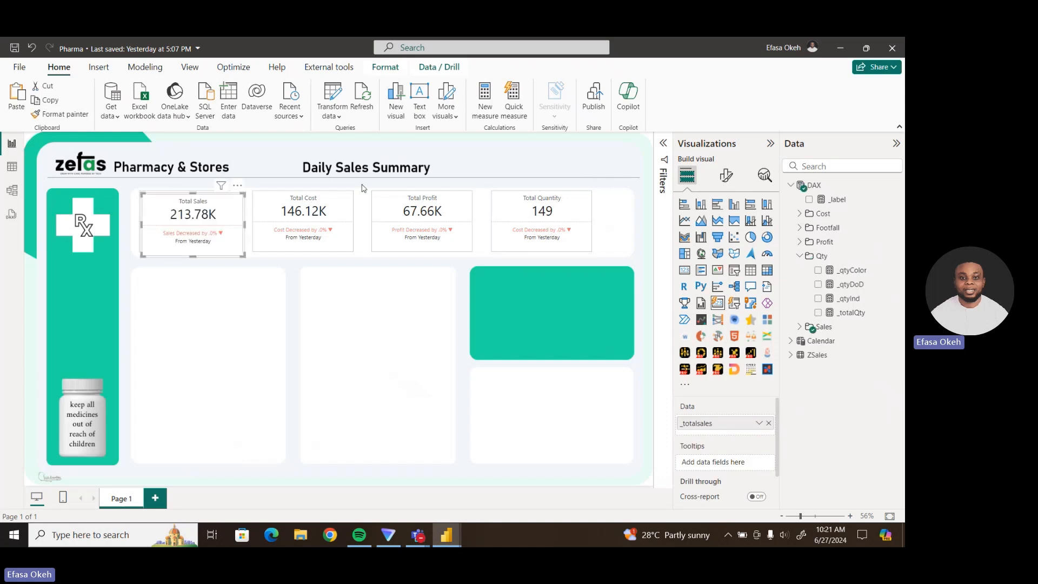
{"action": "left_click_drag", "start_coordinate": [226, 227], "coordinate": [391, 333]}
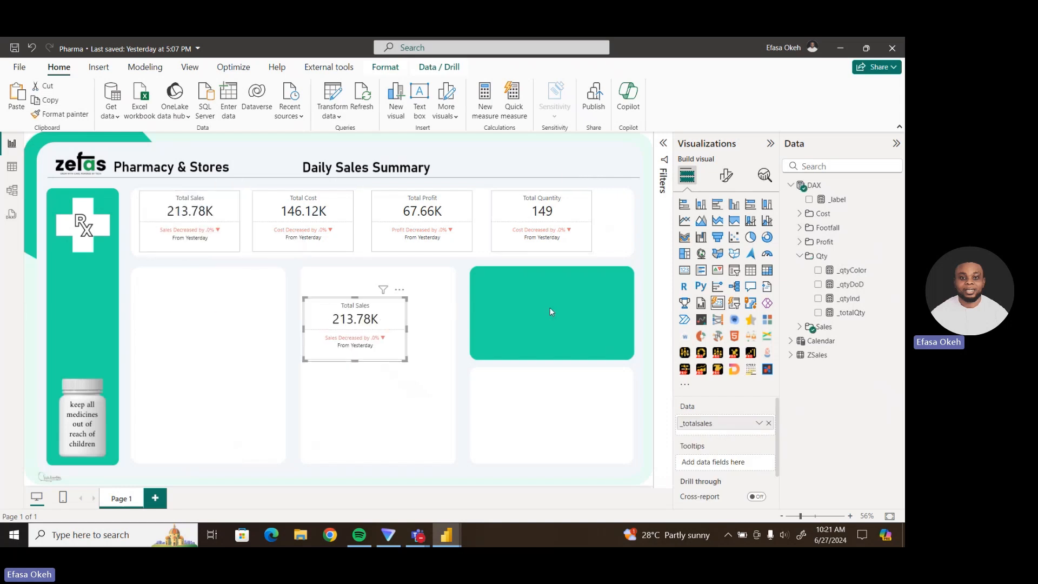
Replace the _totalsales field of the duplicated card with the _footfall measure.
{"action": "left_click", "coordinate": [800, 257]}
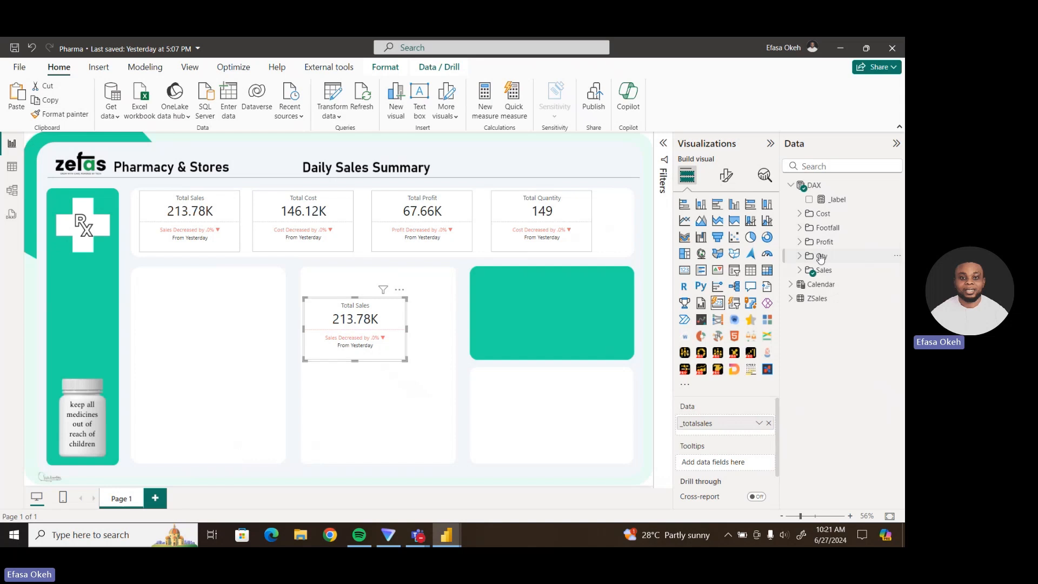
{"action": "left_click", "coordinate": [801, 229]}
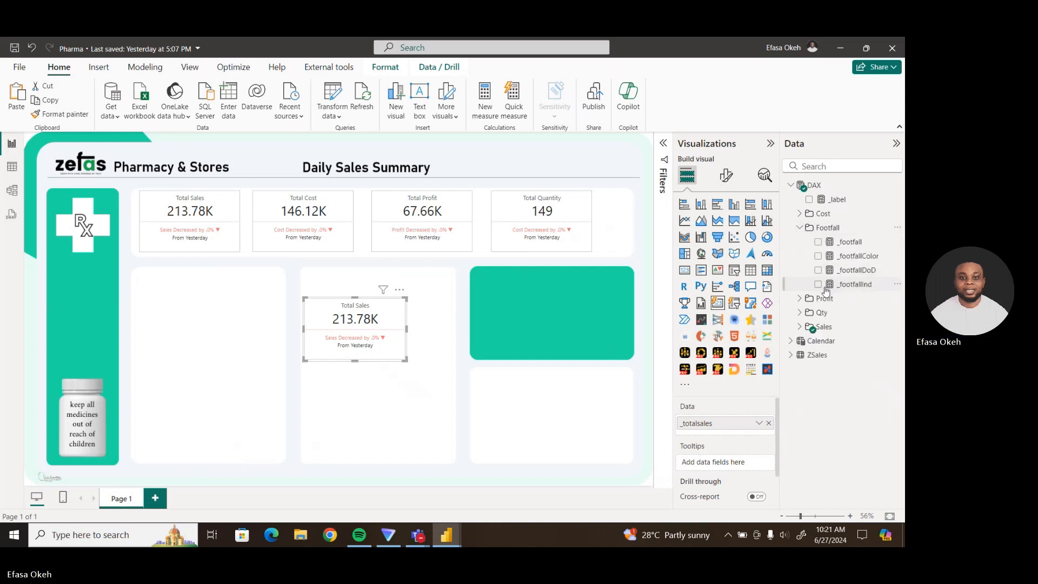
{"action": "left_click", "coordinate": [819, 242]}
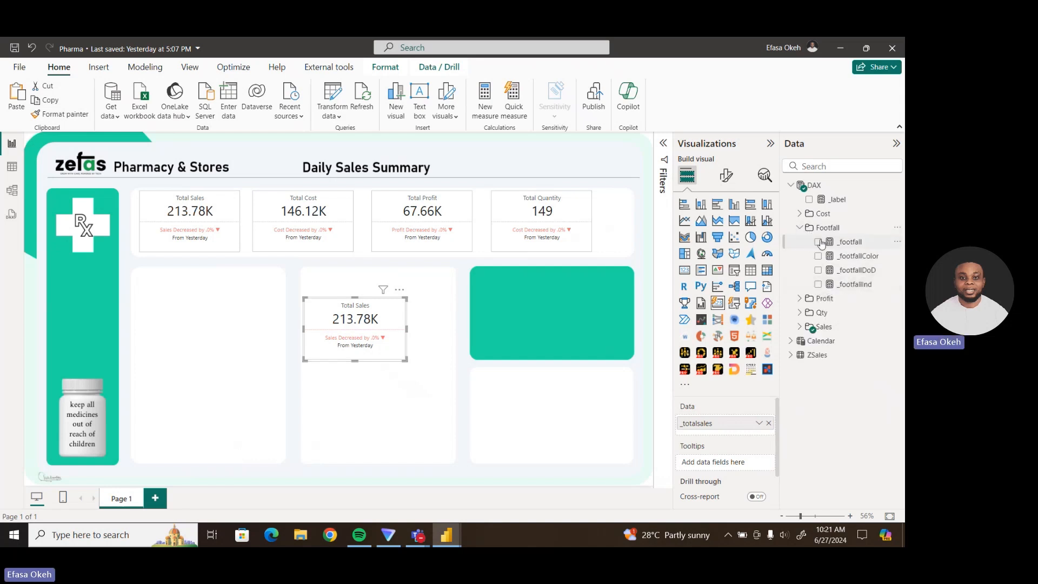
{"action": "left_click", "coordinate": [769, 423]}
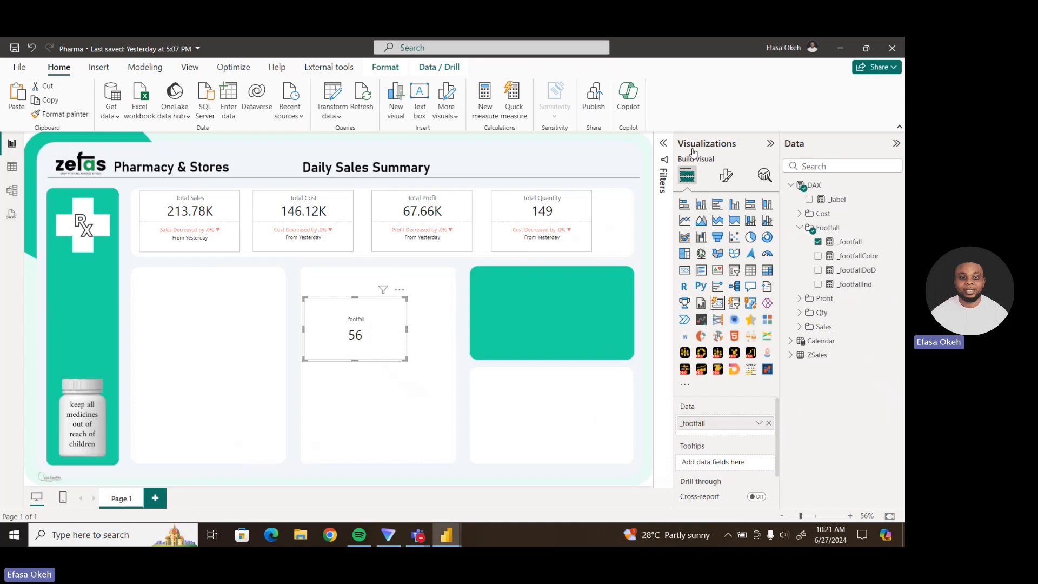
Set the callout label text of the _footfall series to Footfall and increase the label's font size.
{"action": "left_click", "coordinate": [726, 174]}
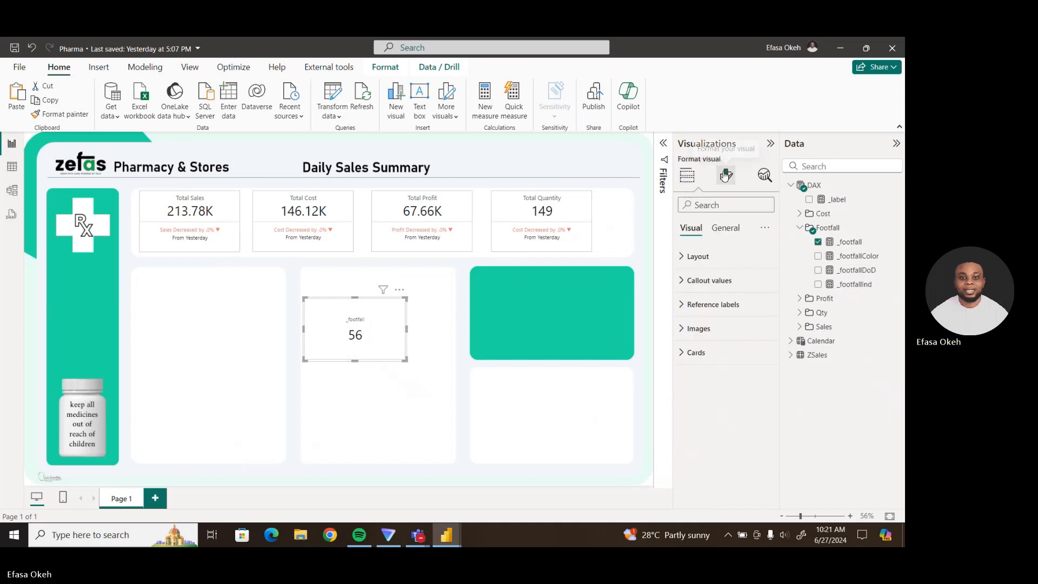
{"action": "left_click", "coordinate": [700, 290]}
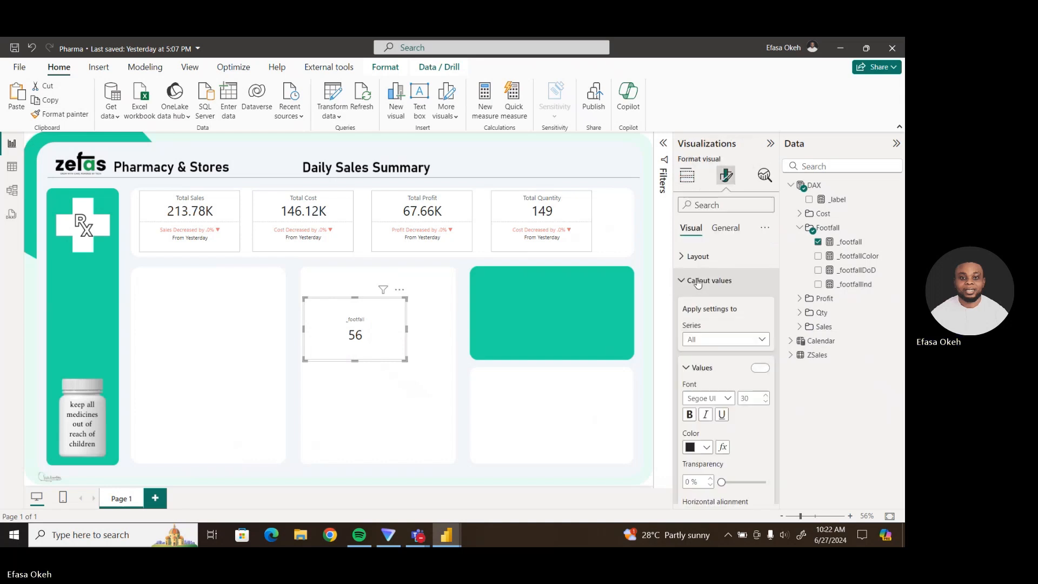
{"action": "left_click", "coordinate": [745, 343]}
{"action": "left_click", "coordinate": [709, 365]}
{"action": "left_click_drag", "start_coordinate": [777, 368], "coordinate": [778, 458]}
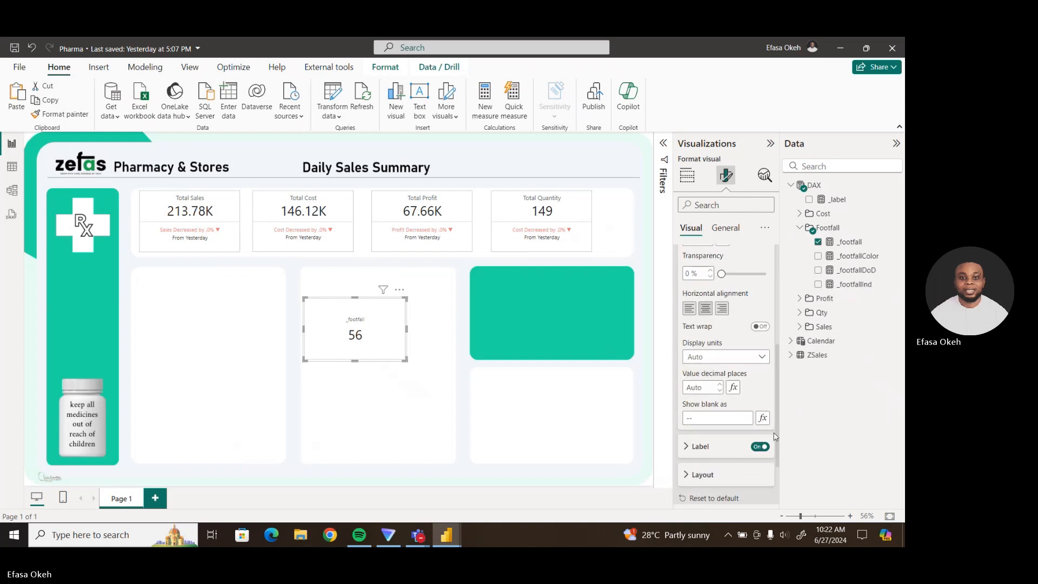
{"action": "left_click", "coordinate": [710, 447]}
{"action": "left_click_drag", "start_coordinate": [776, 378], "coordinate": [778, 432]}
{"action": "left_click", "coordinate": [701, 307]}
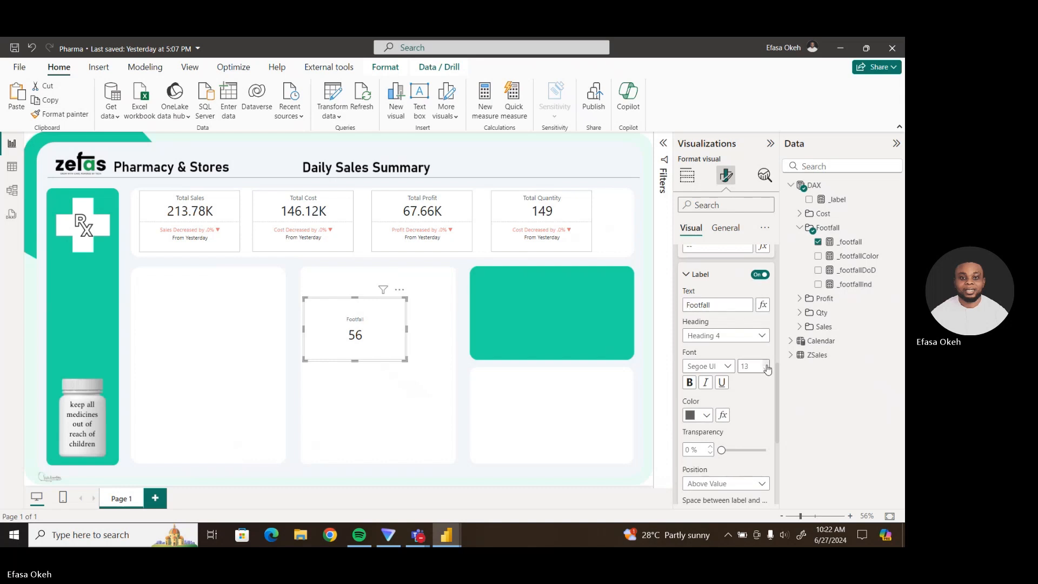
{"action": "scroll", "coordinate": [777, 420], "scroll_direction": "down", "scroll_amount": 3}
{"action": "scroll", "coordinate": [777, 420], "scroll_direction": "down", "scroll_amount": 1}
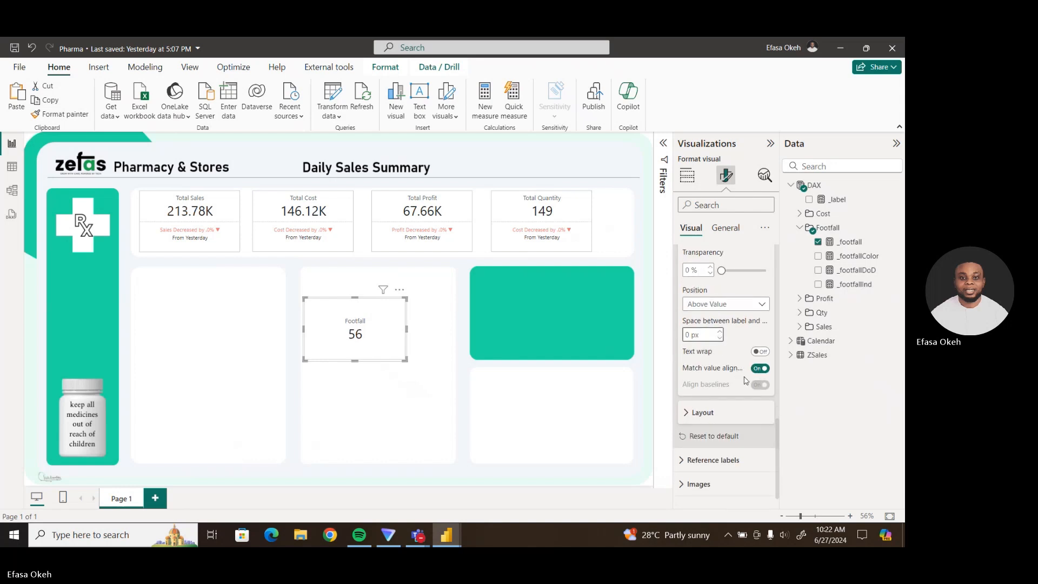
{"action": "scroll", "coordinate": [757, 378], "scroll_direction": "up", "scroll_amount": 5}
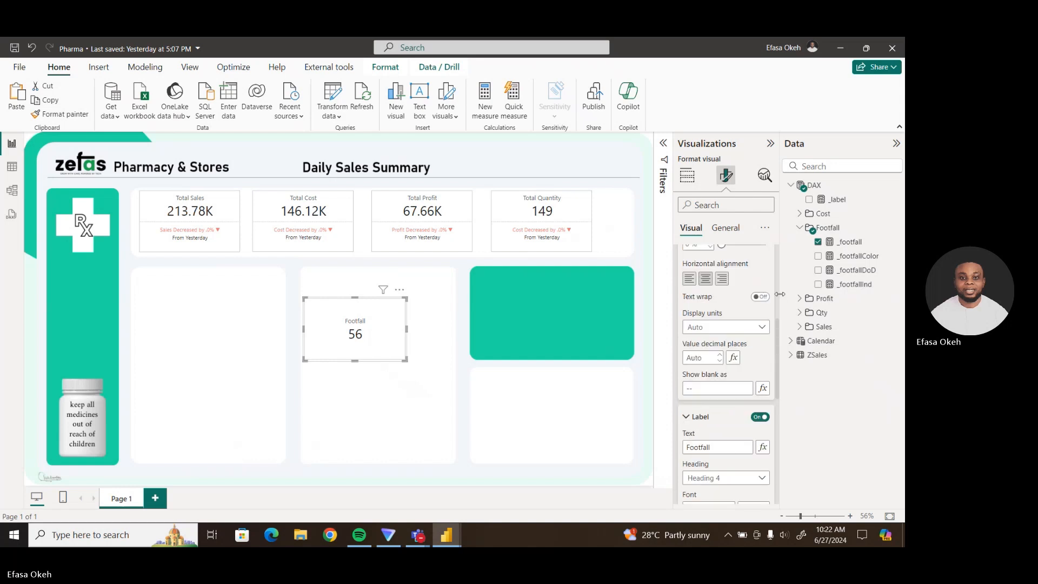
Add _footfallInd and _label as reference labels for the _footfall series and turn off the titles of all its labels.
{"action": "left_click", "coordinate": [682, 281]}
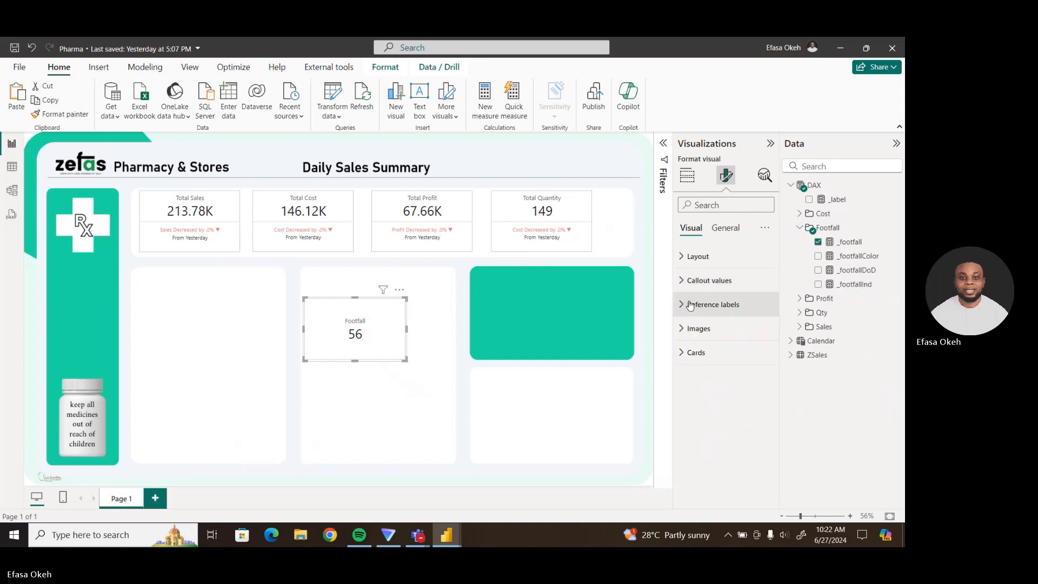
{"action": "left_click", "coordinate": [692, 305]}
{"action": "left_click", "coordinate": [698, 366]}
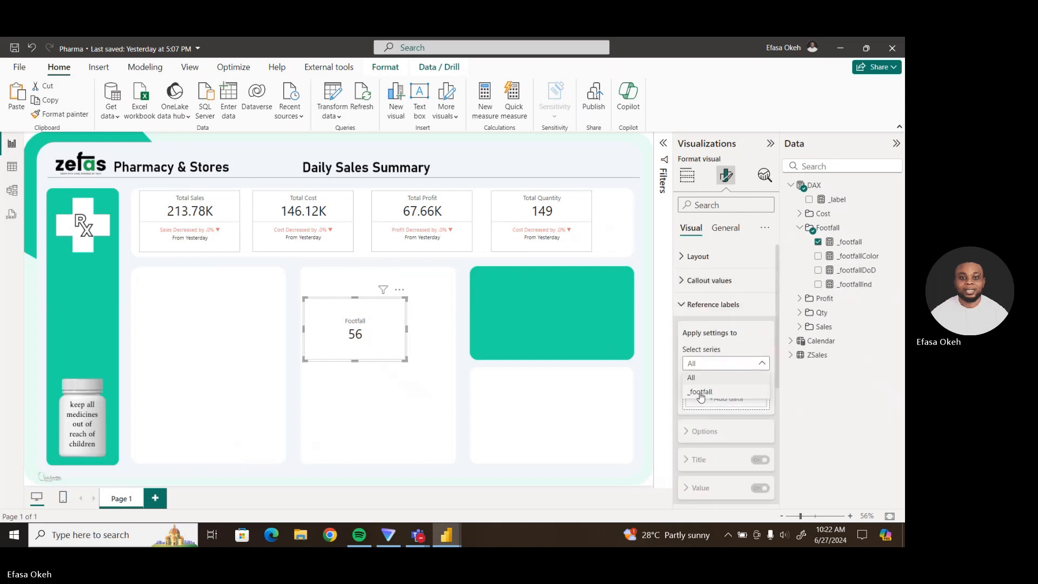
{"action": "left_click", "coordinate": [703, 391]}
{"action": "left_click", "coordinate": [711, 399]}
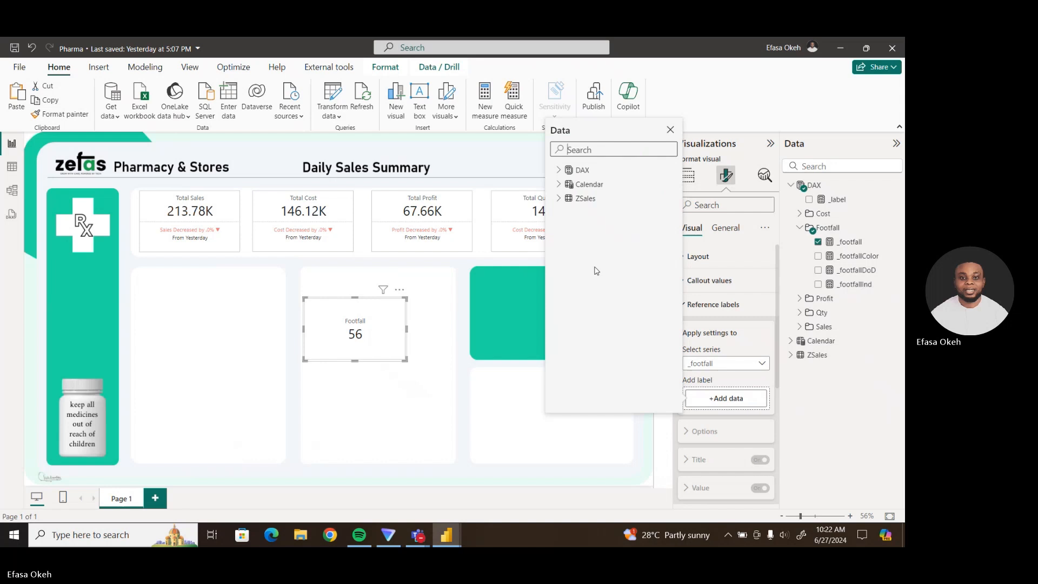
{"action": "left_click", "coordinate": [559, 170]}
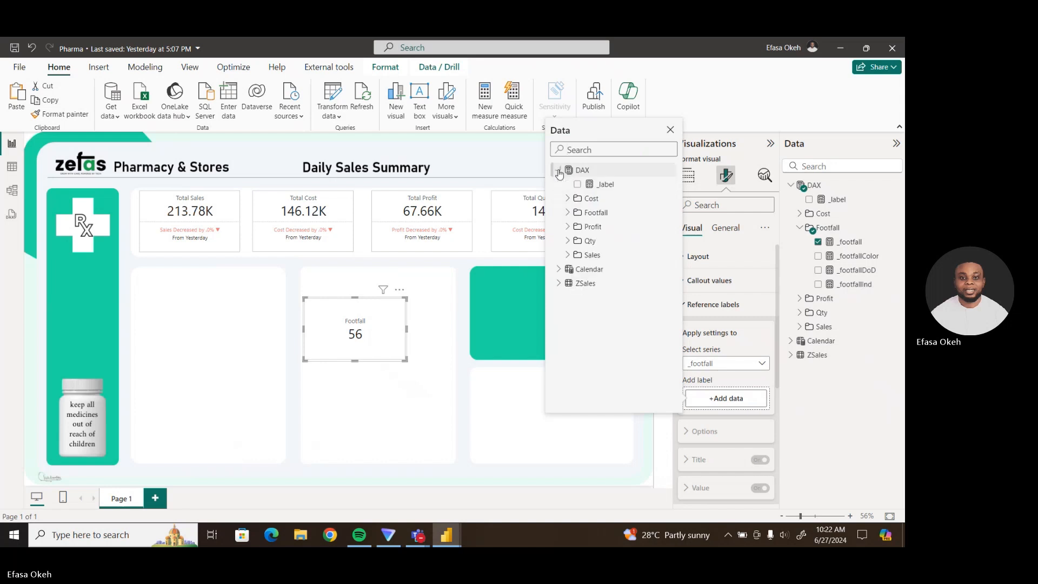
{"action": "left_click", "coordinate": [568, 213]}
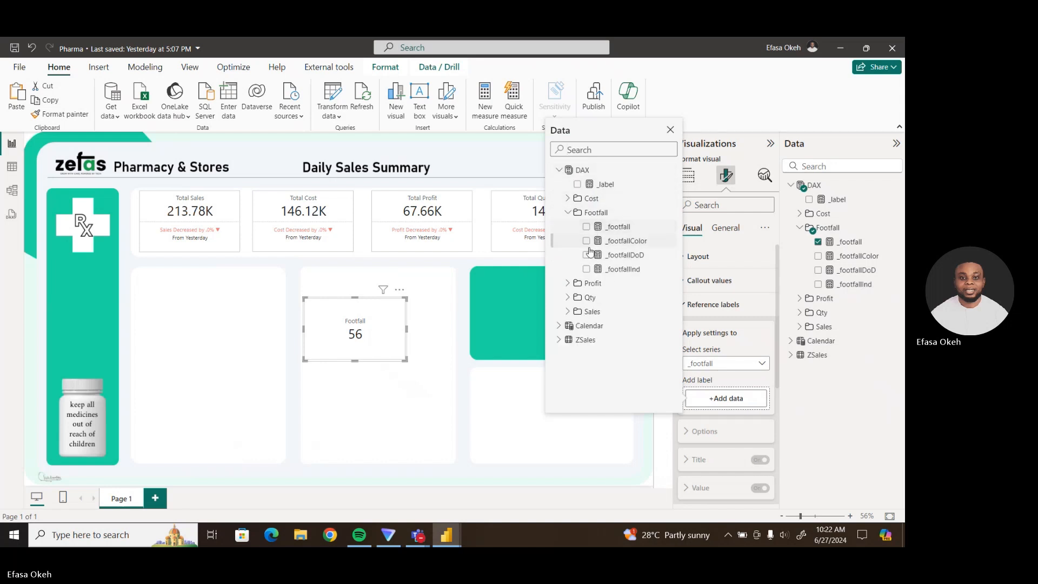
{"action": "left_click", "coordinate": [586, 269]}
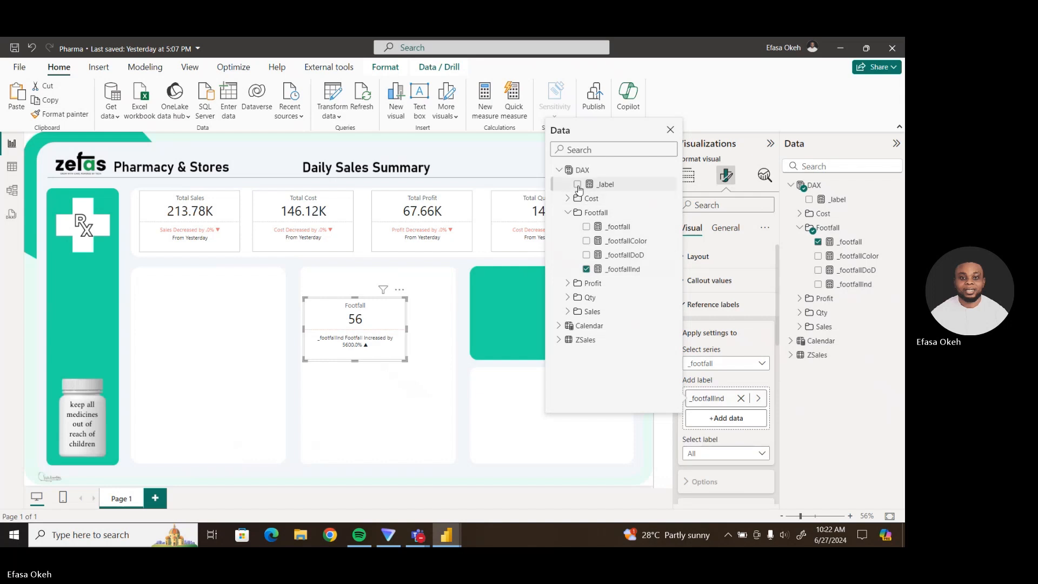
{"action": "left_click", "coordinate": [578, 185]}
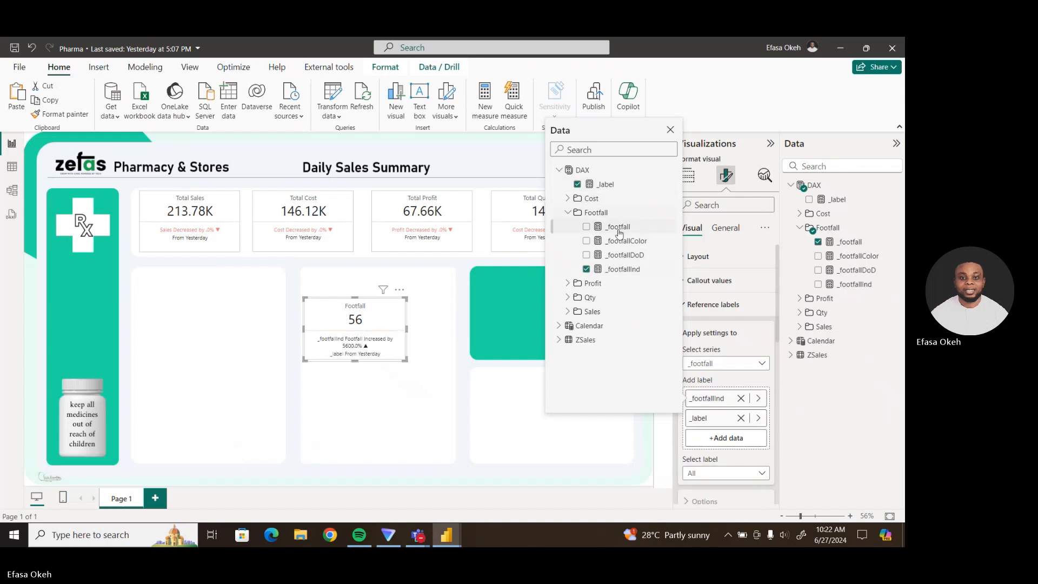
{"action": "left_click", "coordinate": [671, 132]}
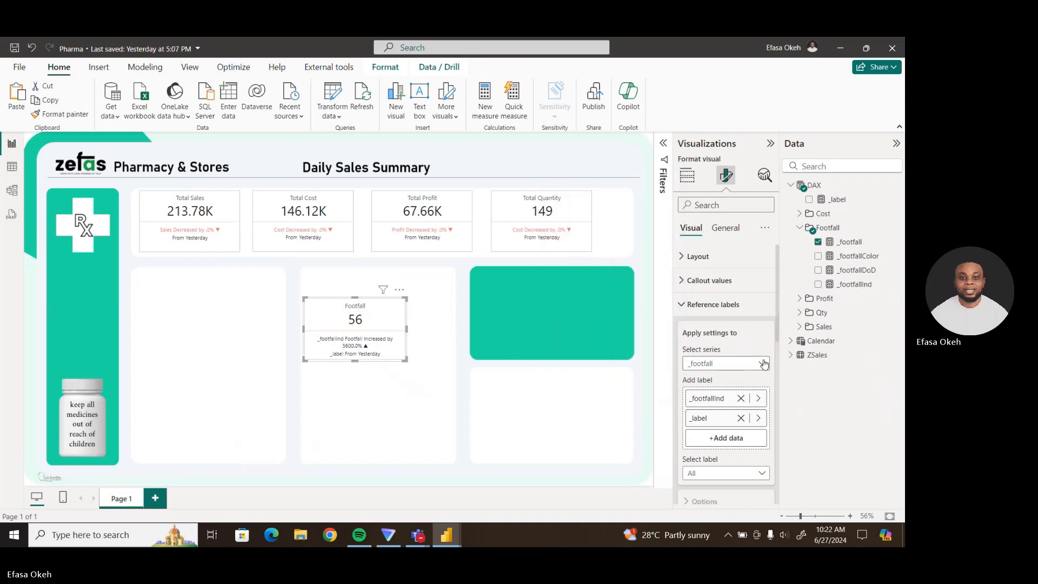
{"action": "scroll", "coordinate": [774, 334], "scroll_direction": "down", "scroll_amount": 5}
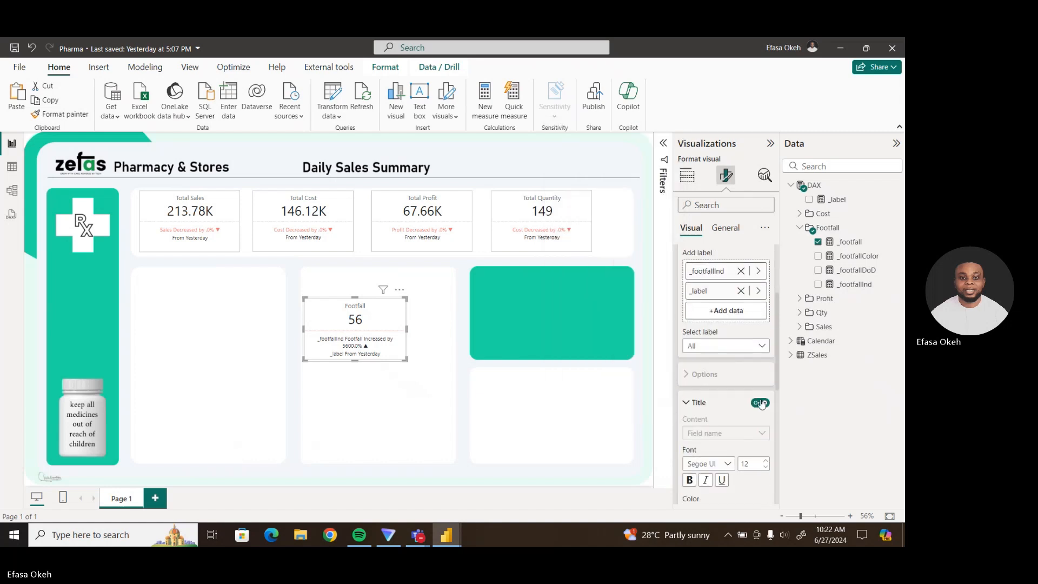
{"action": "left_click", "coordinate": [760, 402]}
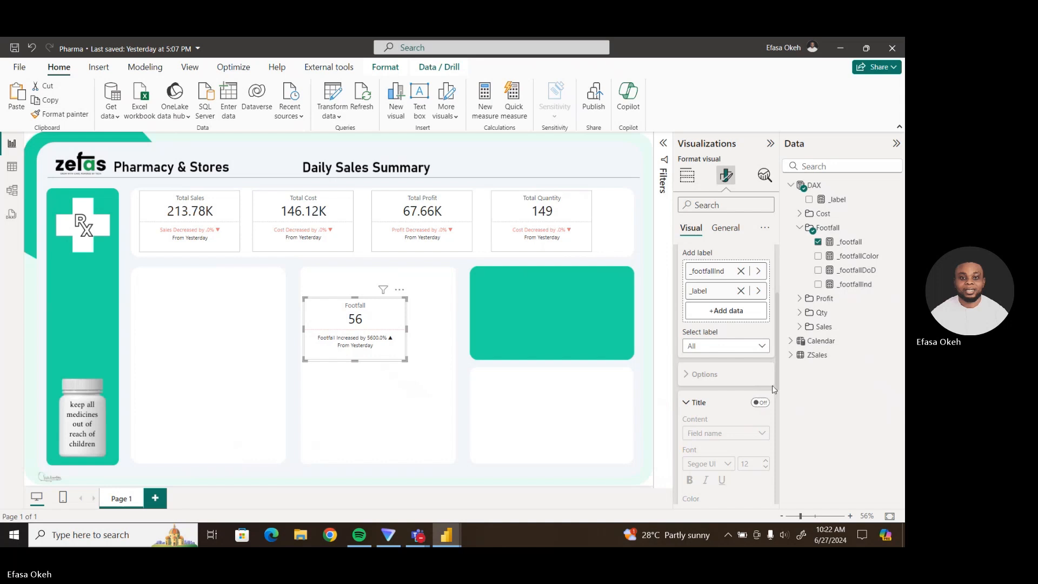
Base the value color of all reference labels on the Footfall card on the _footfallColor field, using the Field value format style.
{"action": "scroll", "coordinate": [777, 389], "scroll_direction": "down", "scroll_amount": 7}
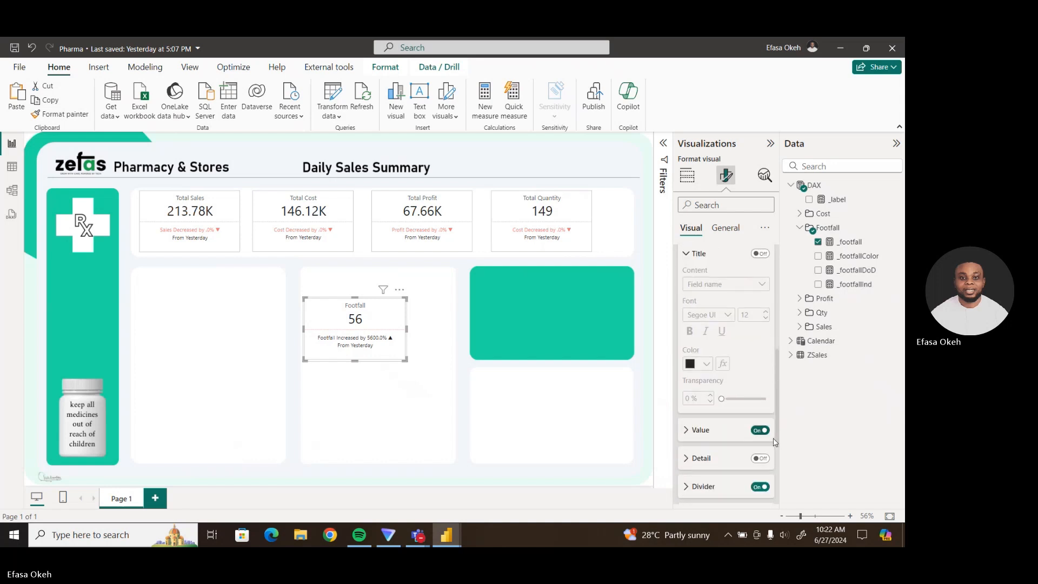
{"action": "left_click", "coordinate": [702, 383]}
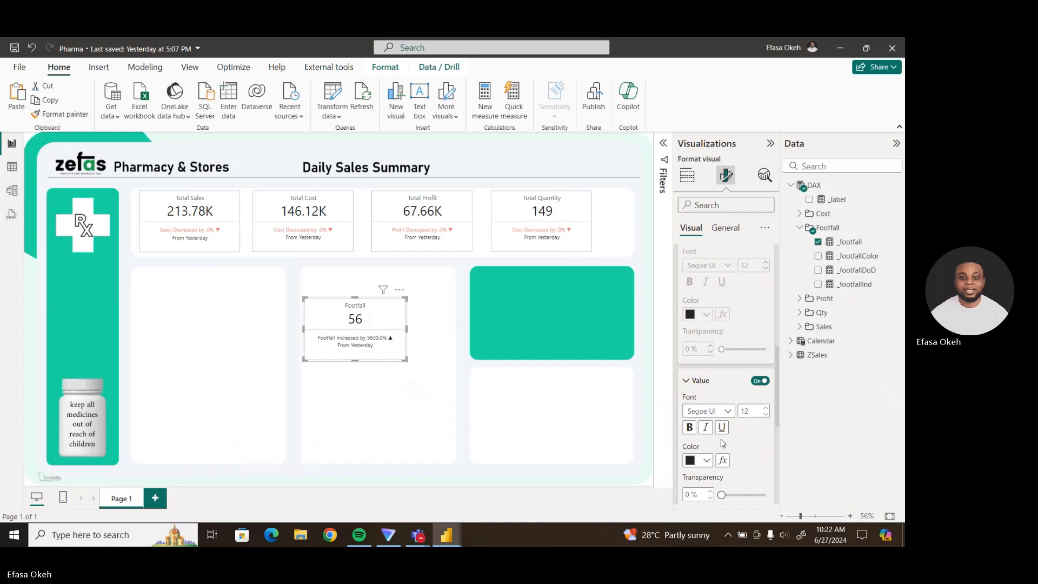
{"action": "left_click", "coordinate": [723, 461]}
{"action": "left_click", "coordinate": [250, 156]}
{"action": "left_click", "coordinate": [237, 211]}
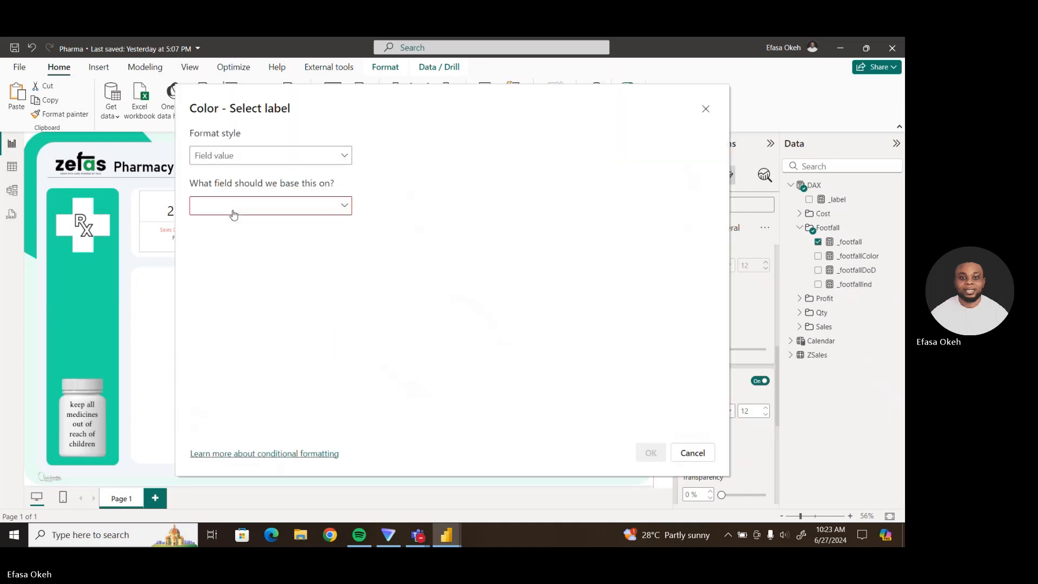
{"action": "left_click", "coordinate": [219, 208]}
{"action": "left_click", "coordinate": [200, 250]}
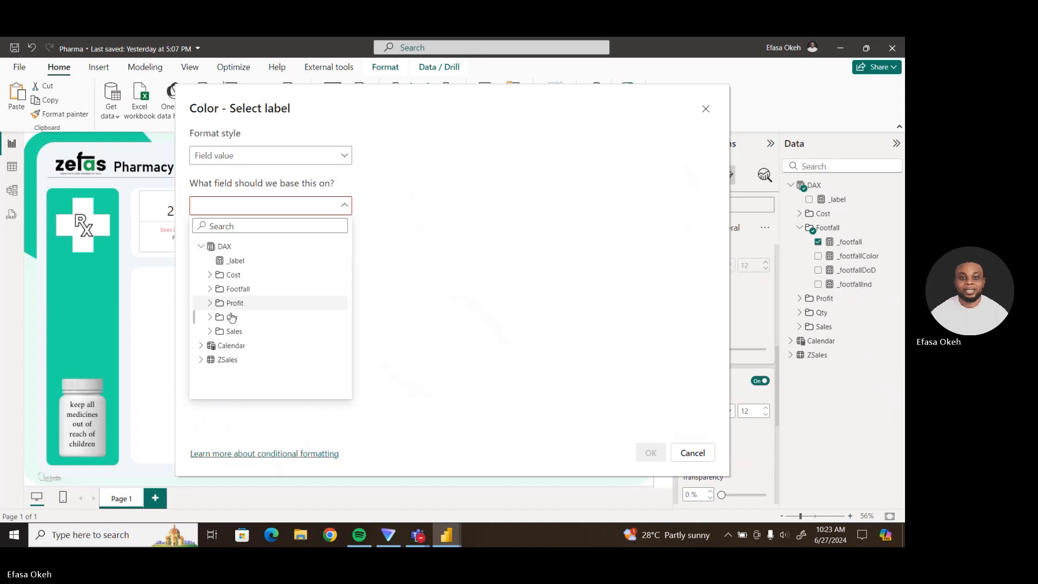
{"action": "left_click", "coordinate": [227, 289]}
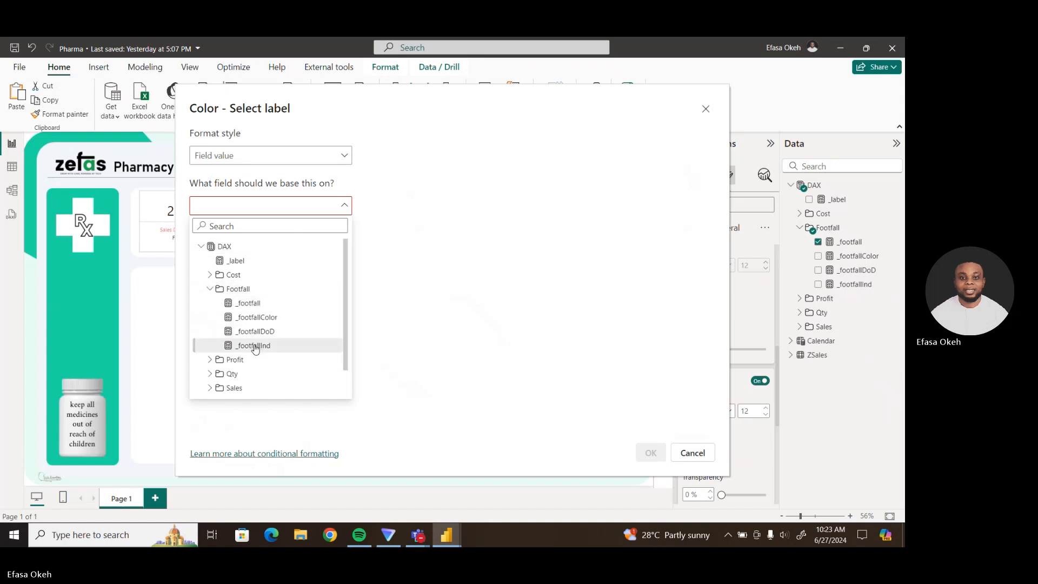
{"action": "left_click", "coordinate": [260, 317]}
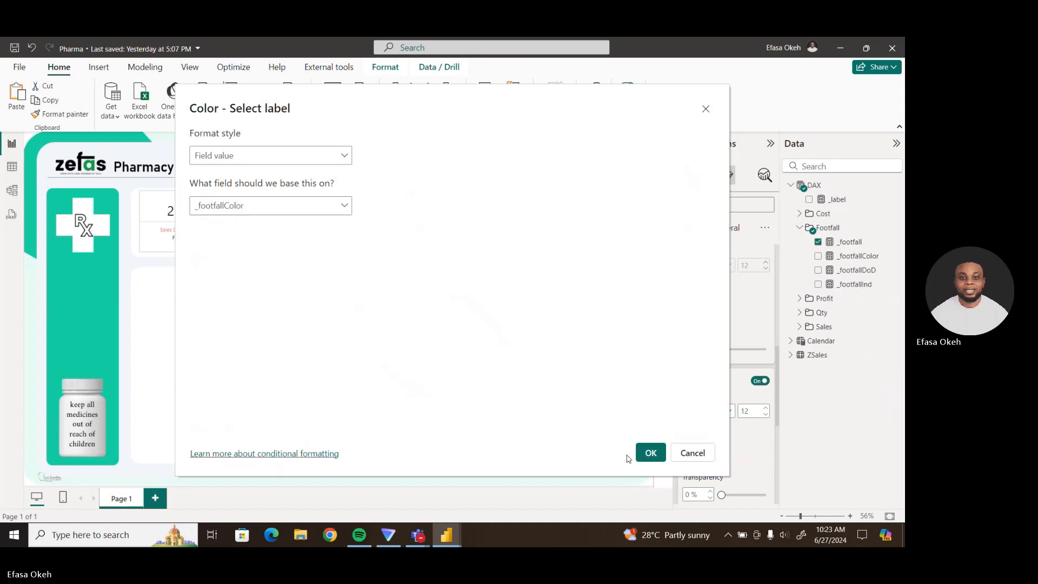
{"action": "left_click", "coordinate": [649, 453]}
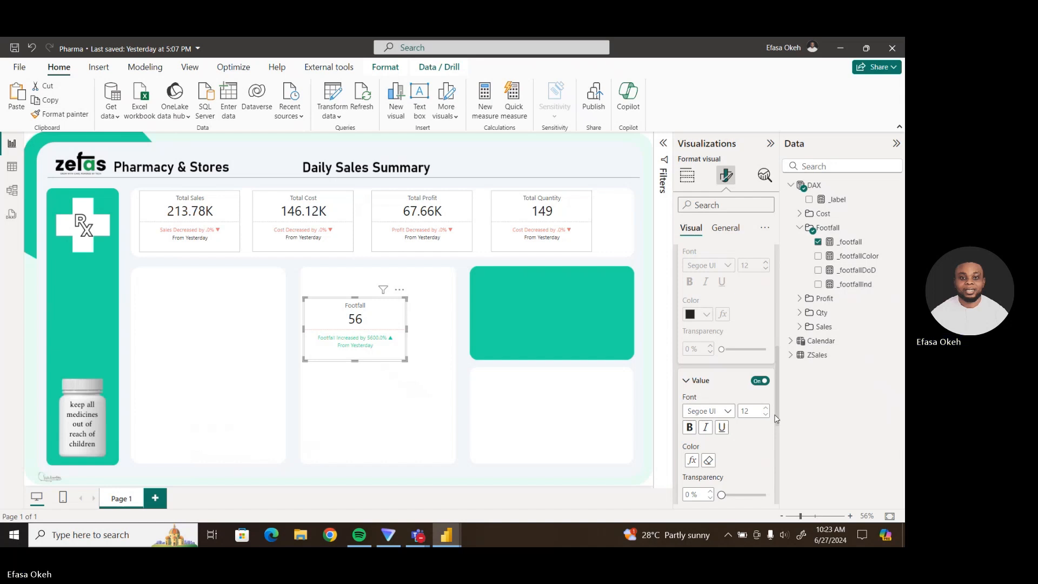
Set the value color of only the _label reference label on the Footfall card to black.
{"action": "left_click_drag", "start_coordinate": [778, 413], "coordinate": [780, 362]}
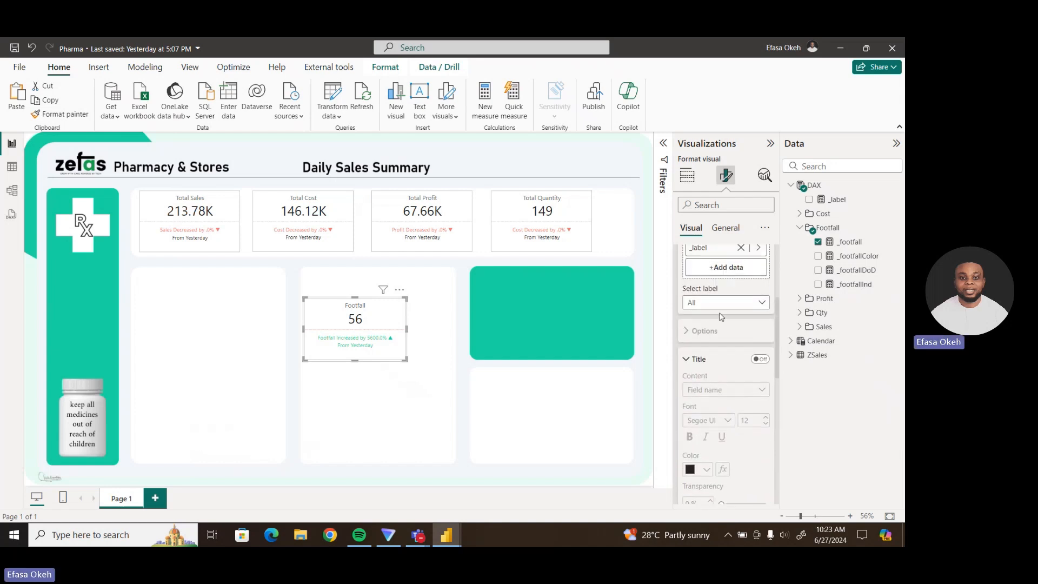
{"action": "left_click", "coordinate": [709, 302]}
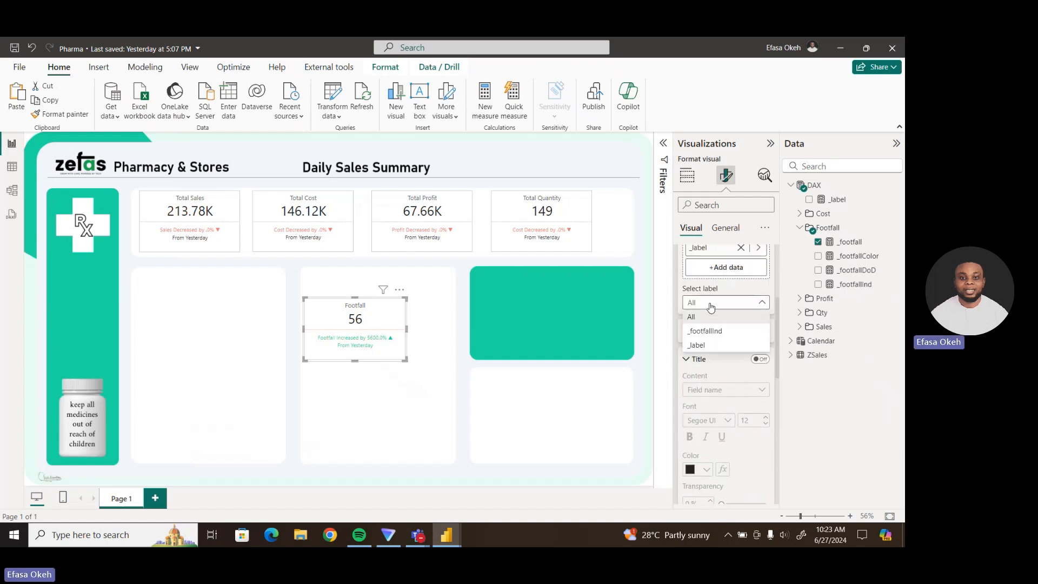
{"action": "left_click", "coordinate": [723, 330]}
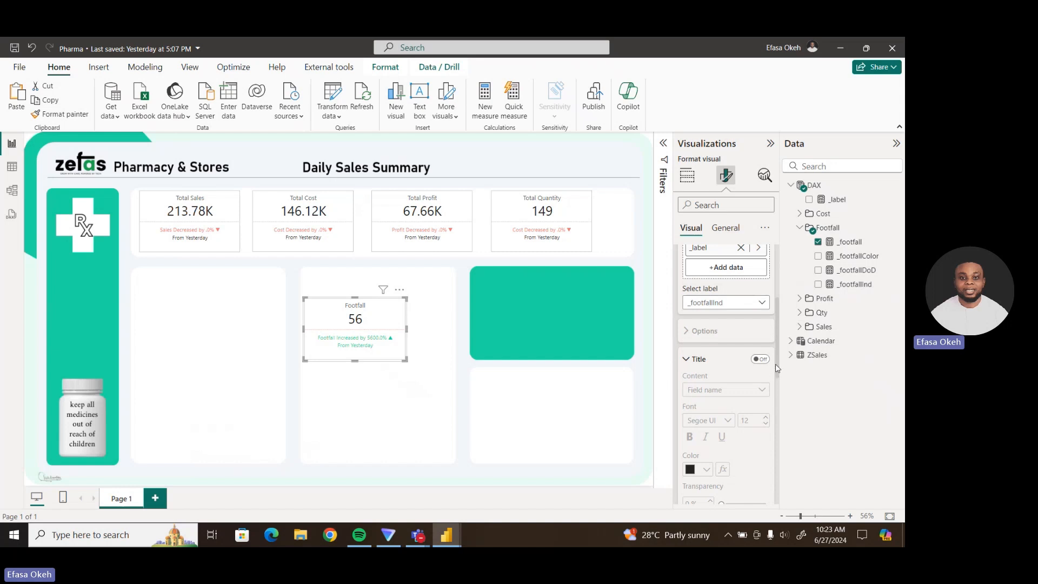
{"action": "left_click_drag", "start_coordinate": [777, 368], "coordinate": [776, 430]}
{"action": "left_click", "coordinate": [724, 323]}
{"action": "left_click", "coordinate": [714, 368]}
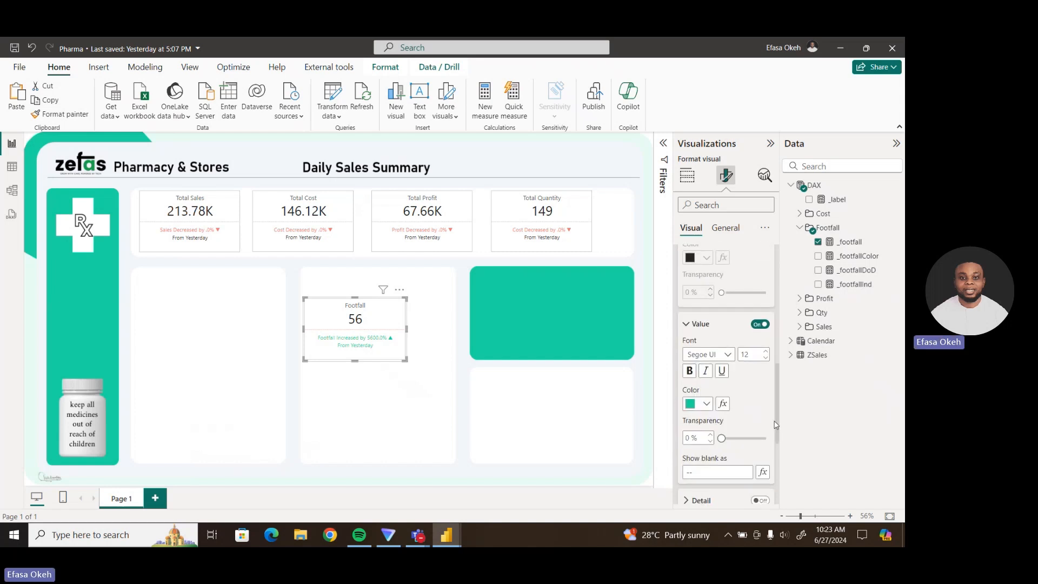
{"action": "left_click", "coordinate": [707, 406]}
{"action": "left_click", "coordinate": [715, 351]}
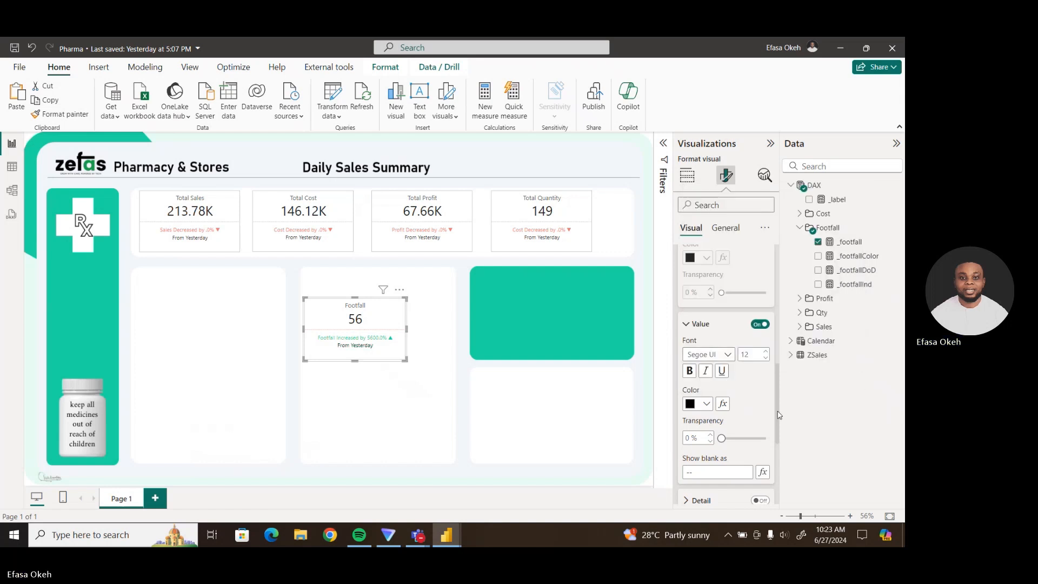
Base the reference label divider color for all series on the _footfallColor field and move the Footfall card slightly up.
{"action": "left_click_drag", "start_coordinate": [778, 413], "coordinate": [779, 281]}
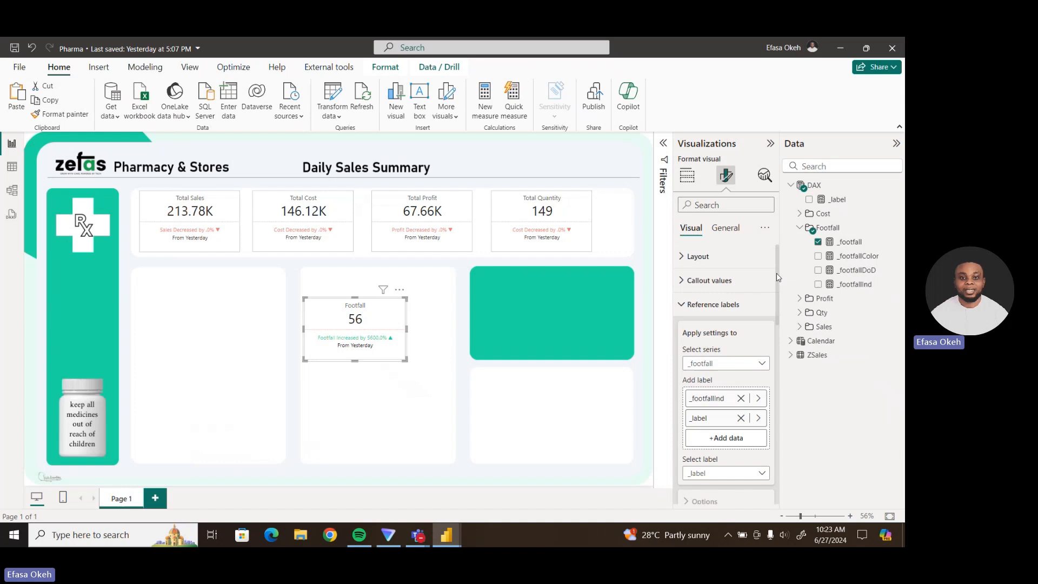
{"action": "left_click", "coordinate": [684, 306]}
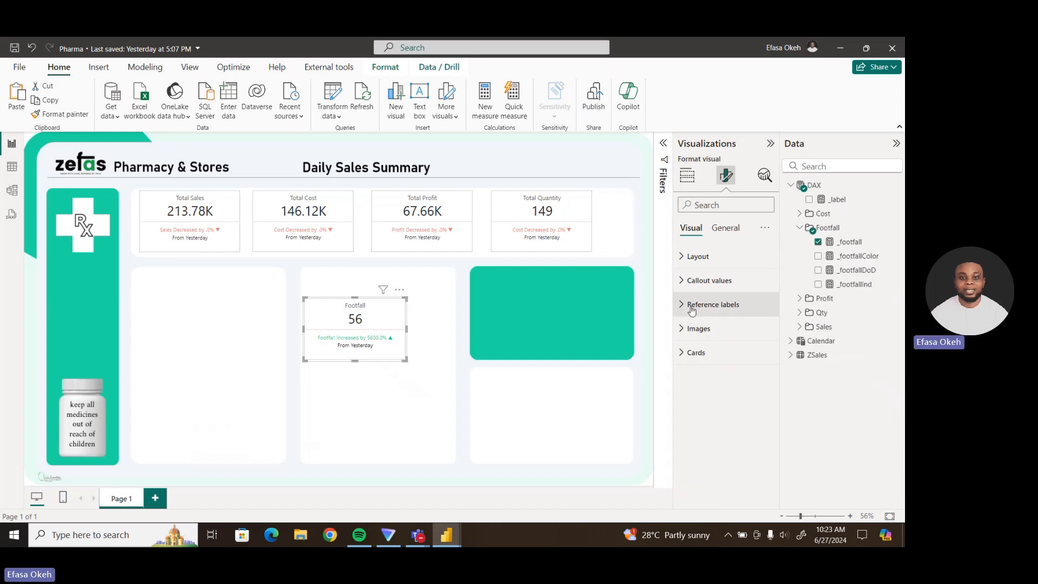
{"action": "left_click", "coordinate": [690, 307]}
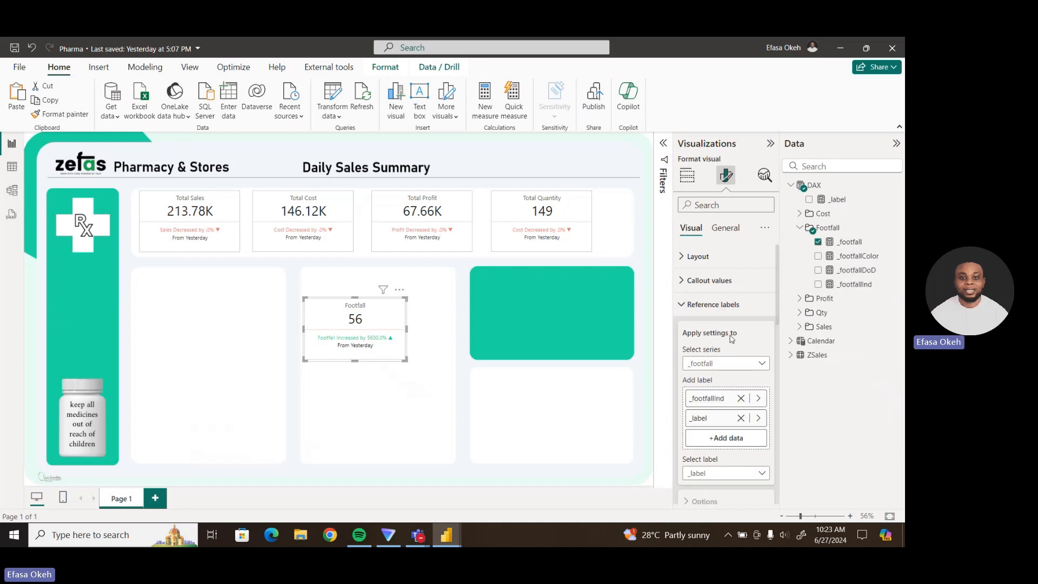
{"action": "scroll", "coordinate": [757, 324], "scroll_direction": "down", "scroll_amount": 3}
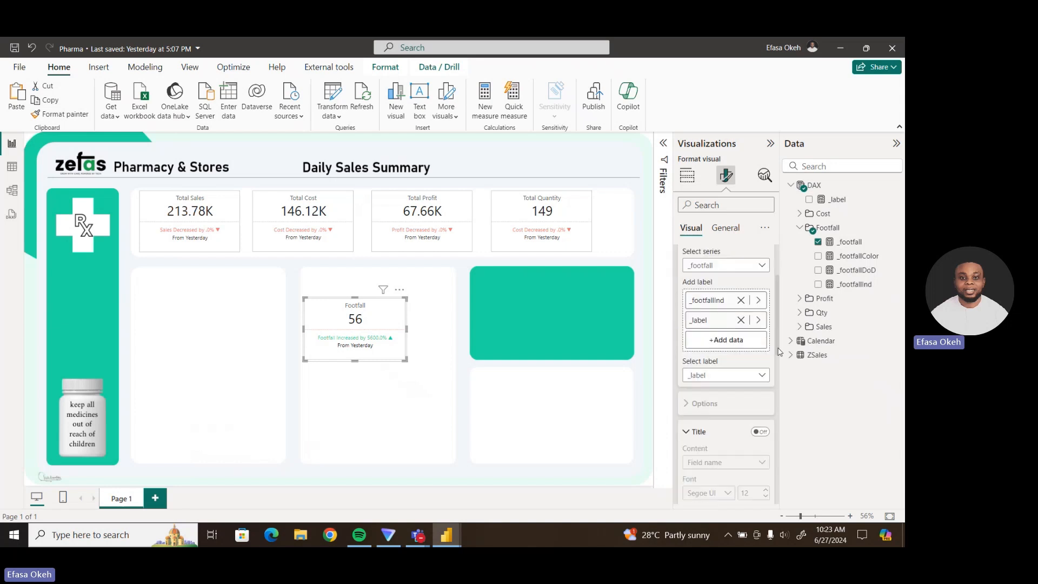
{"action": "left_click", "coordinate": [727, 270]}
{"action": "left_click", "coordinate": [693, 284]}
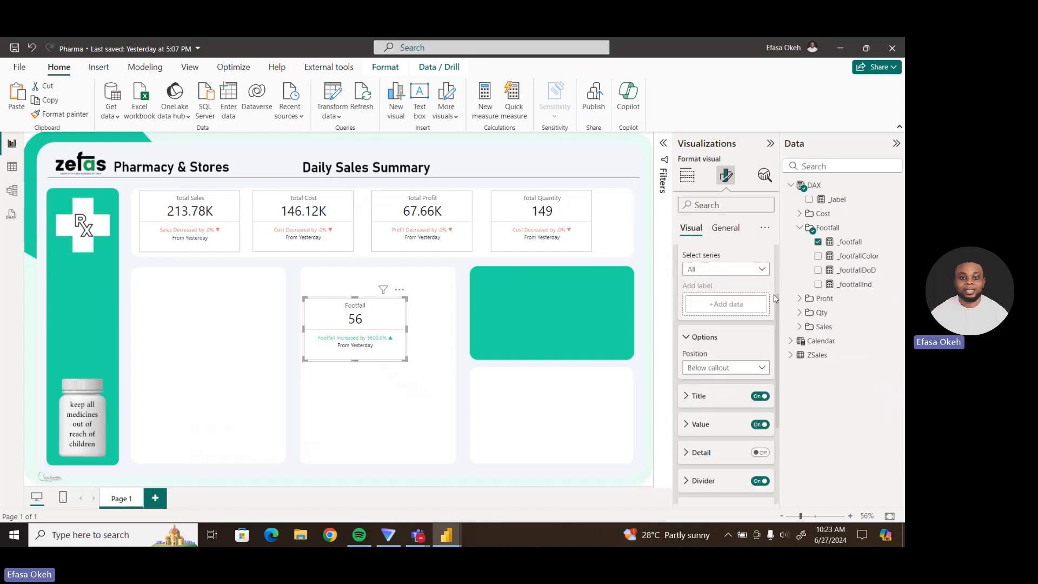
{"action": "scroll", "coordinate": [725, 347], "scroll_direction": "down", "scroll_amount": 4}
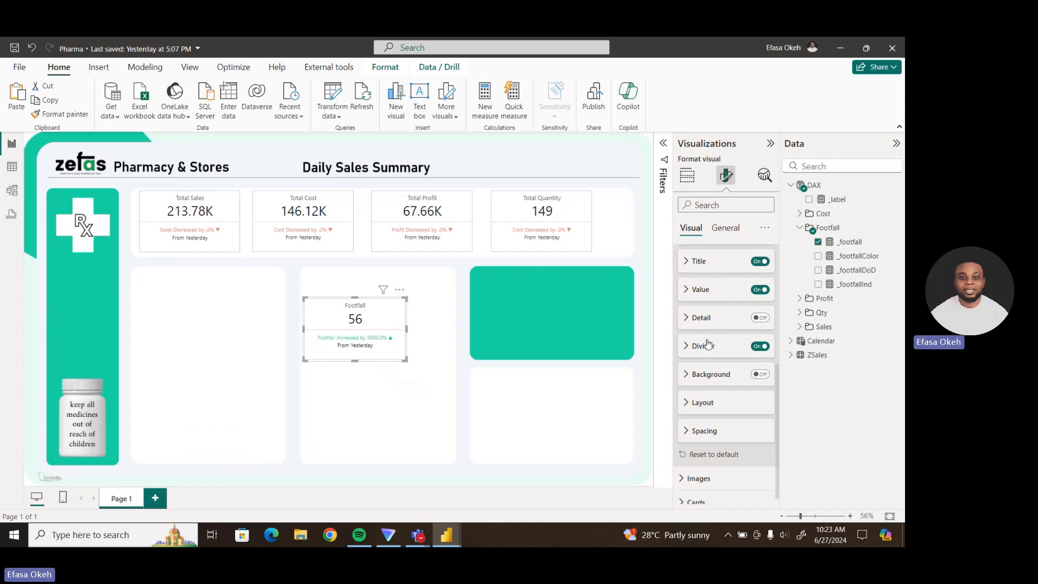
{"action": "left_click", "coordinate": [705, 346]}
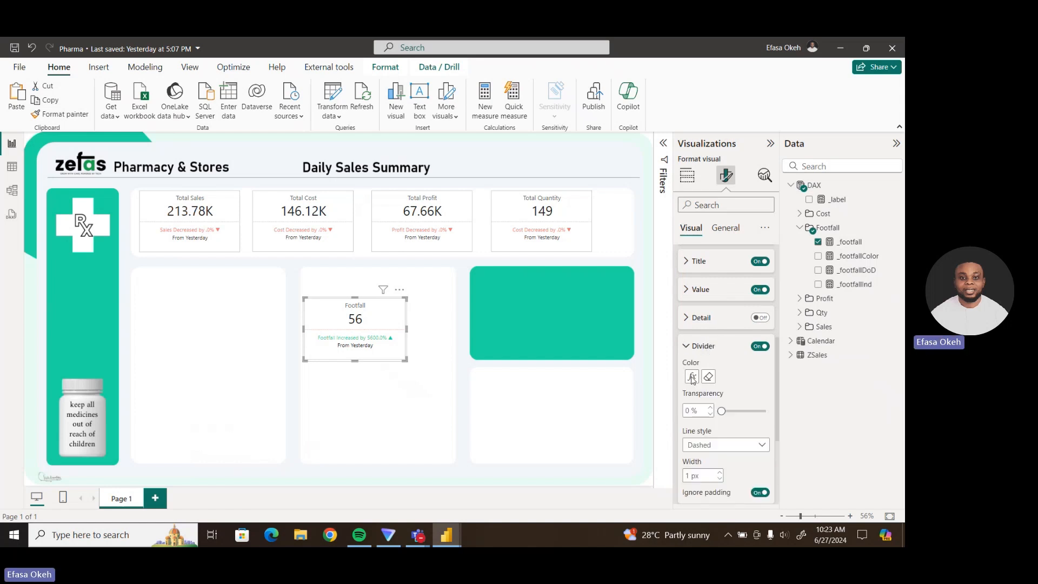
{"action": "left_click", "coordinate": [694, 382]}
{"action": "left_click", "coordinate": [240, 208]}
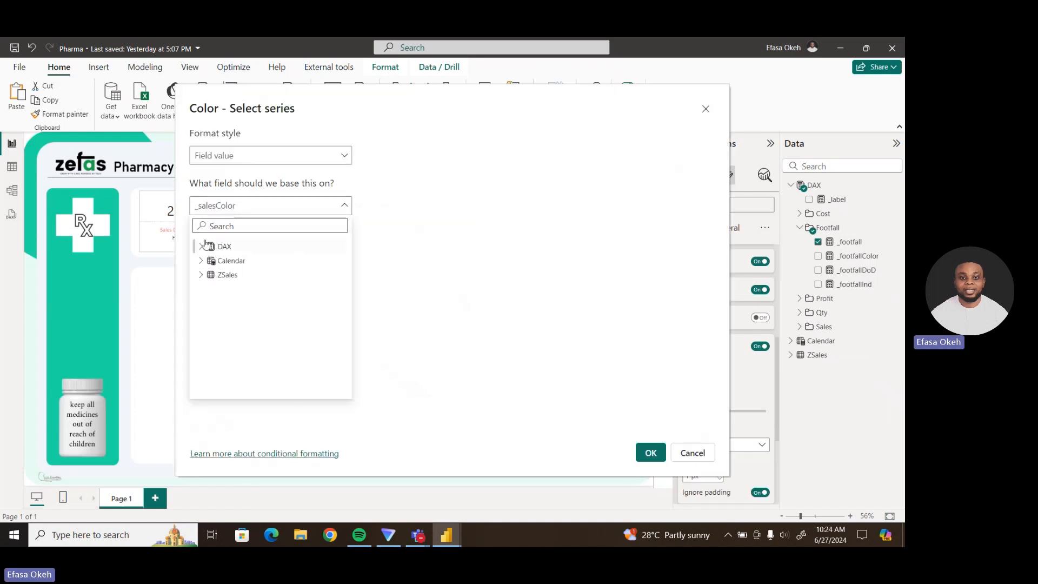
{"action": "left_click", "coordinate": [229, 289]}
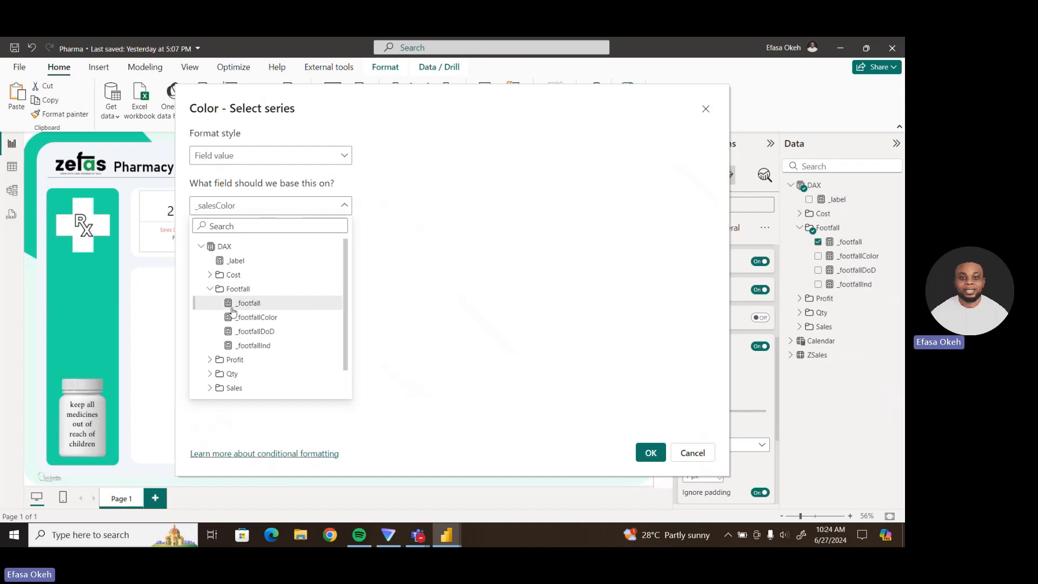
{"action": "left_click", "coordinate": [258, 319]}
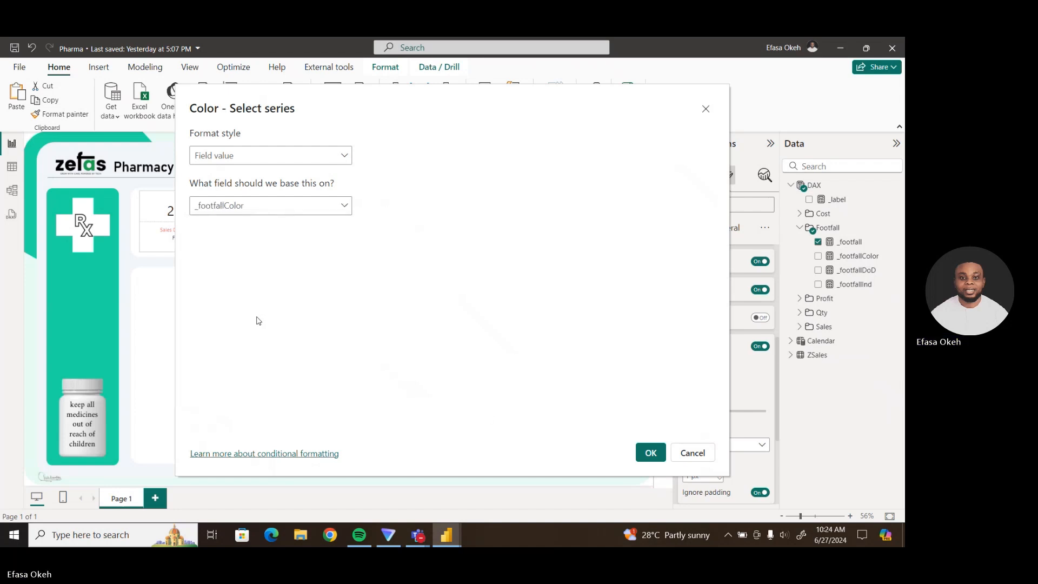
{"action": "left_click", "coordinate": [650, 453]}
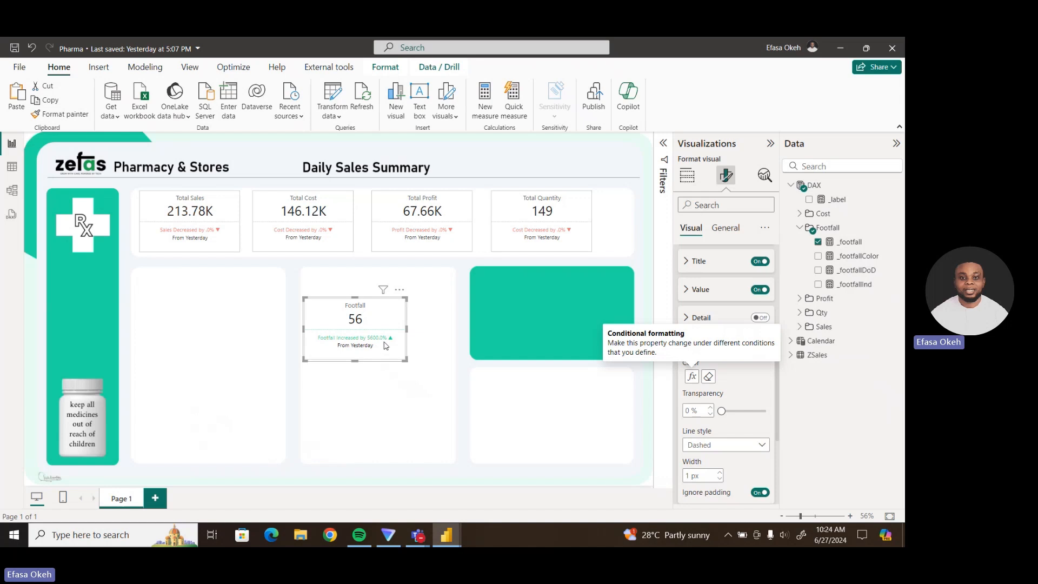
{"action": "left_click_drag", "start_coordinate": [386, 346], "coordinate": [386, 331]}
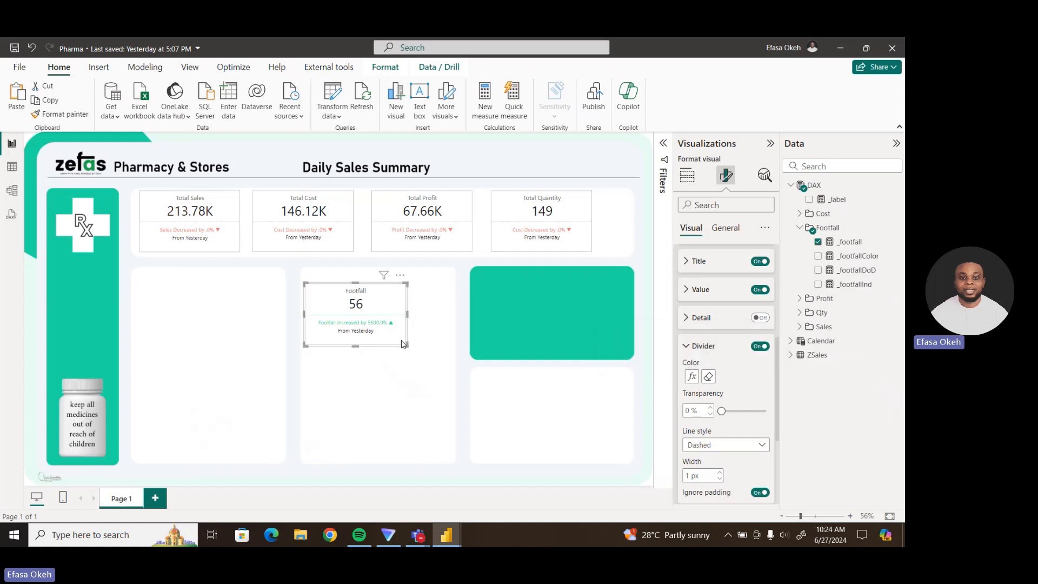
Examine the formulas of the _footfall, _footfallColor, _footfallDoD and _footfallInd measures.
{"action": "left_click", "coordinate": [850, 243]}
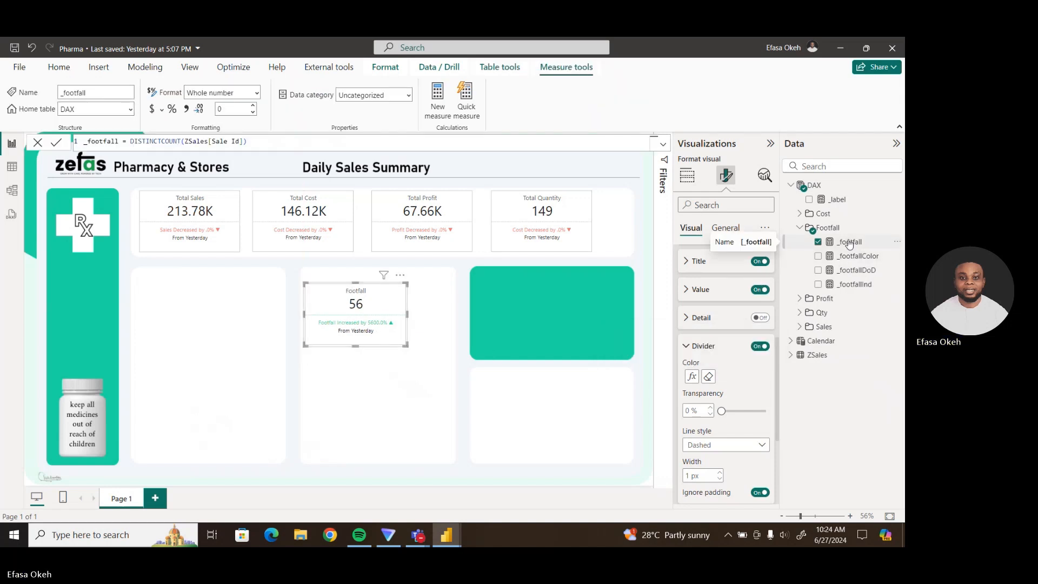
{"action": "left_click", "coordinate": [856, 257]}
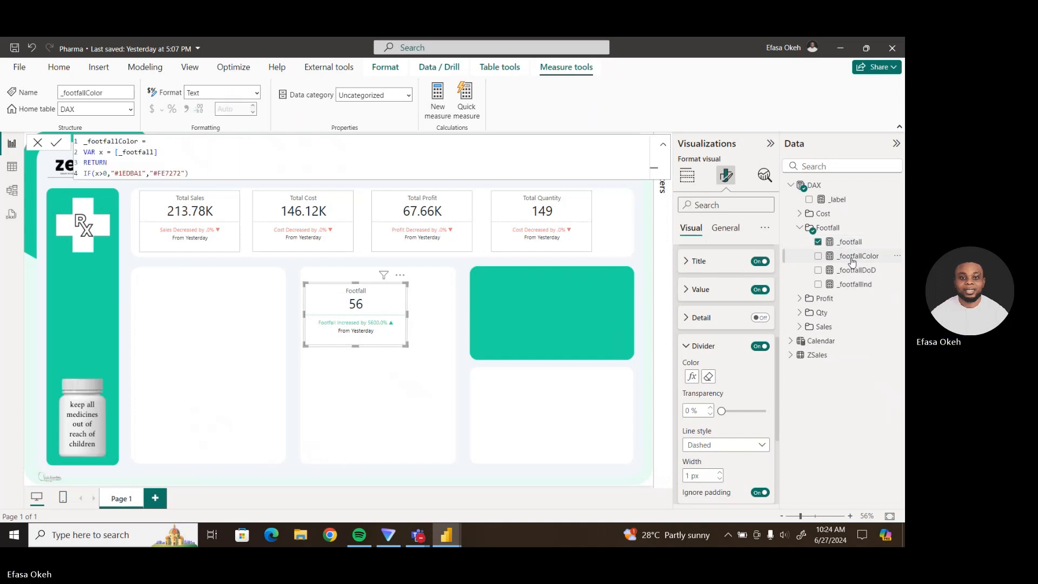
{"action": "left_click", "coordinate": [855, 271]}
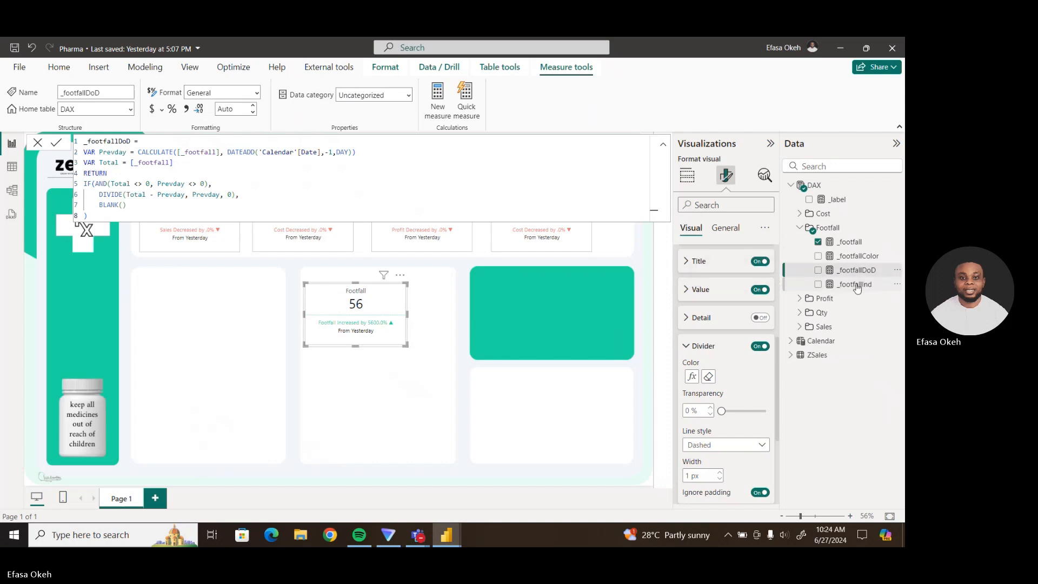
{"action": "left_click", "coordinate": [856, 285]}
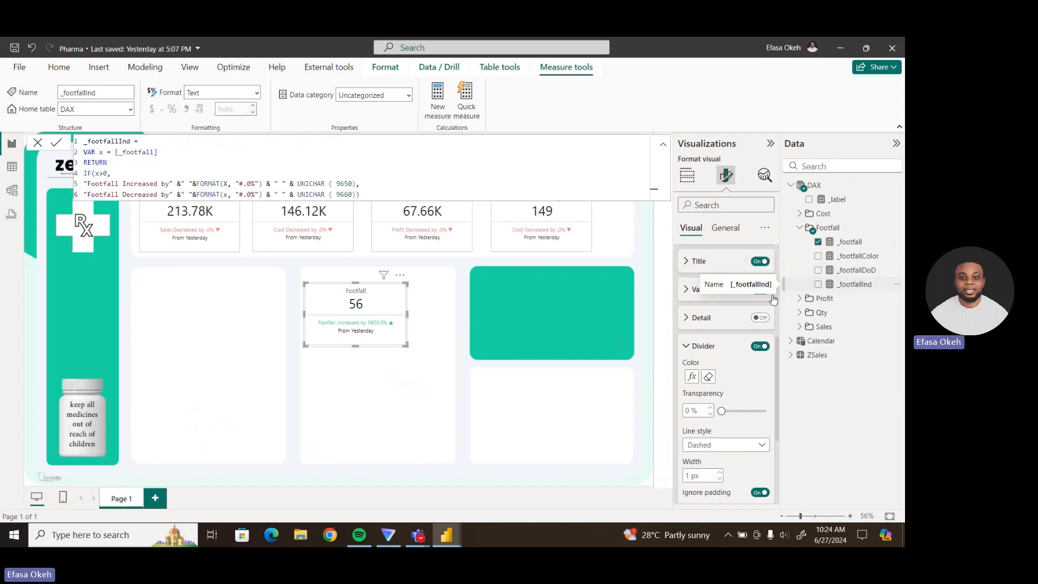
Move the Footfall card across so it overlaps the near edge of the green panel.
{"action": "left_click", "coordinate": [398, 386]}
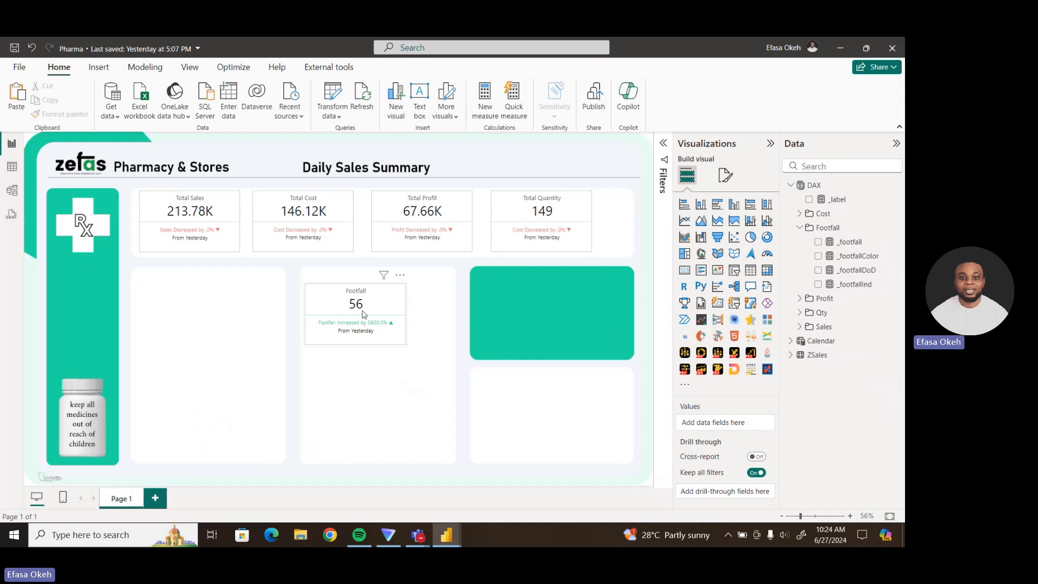
{"action": "left_click_drag", "start_coordinate": [363, 315], "coordinate": [437, 300]}
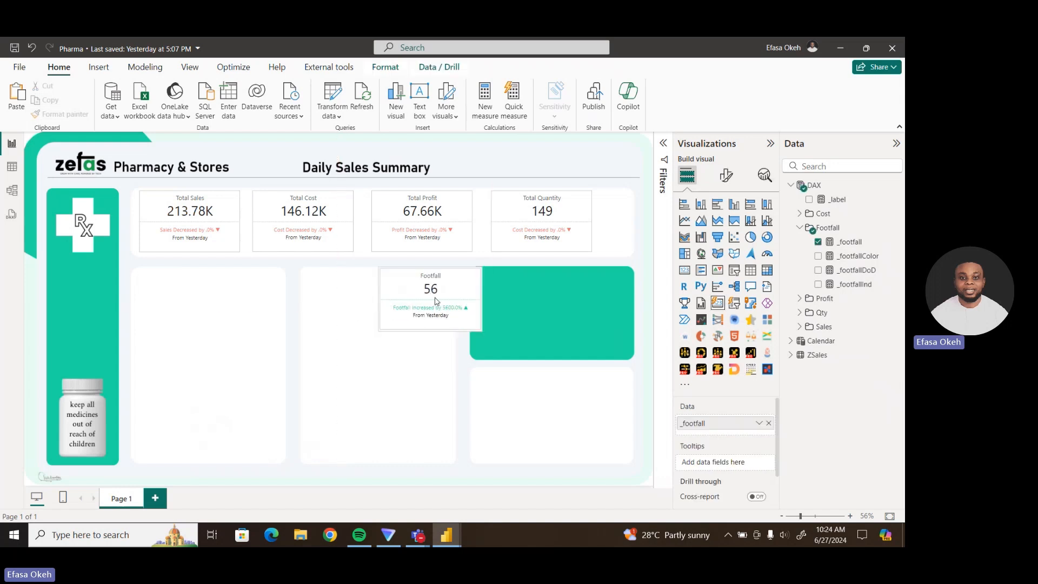
{"action": "left_click", "coordinate": [387, 365]}
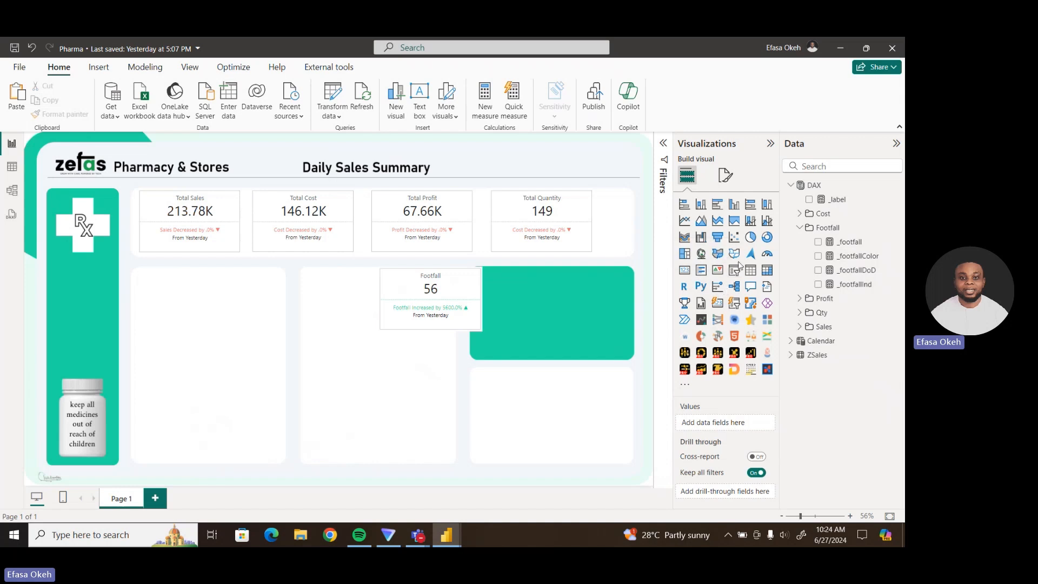
Add an empty slicer, fit it into the green sidebar below the Rx cross, and collapse the Footfall measure folder.
{"action": "left_click", "coordinate": [734, 269]}
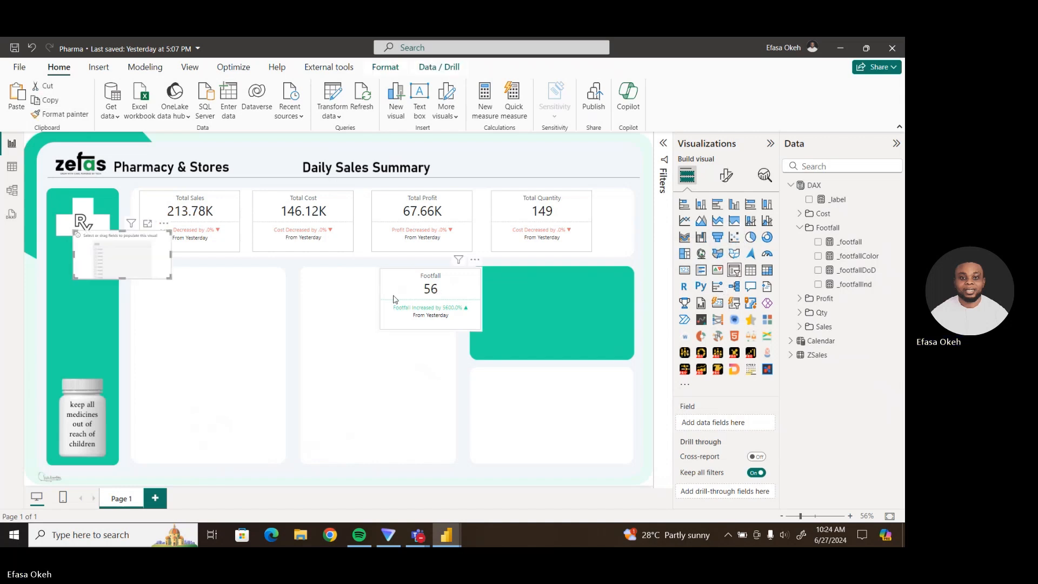
{"action": "left_click_drag", "start_coordinate": [111, 266], "coordinate": [93, 301]}
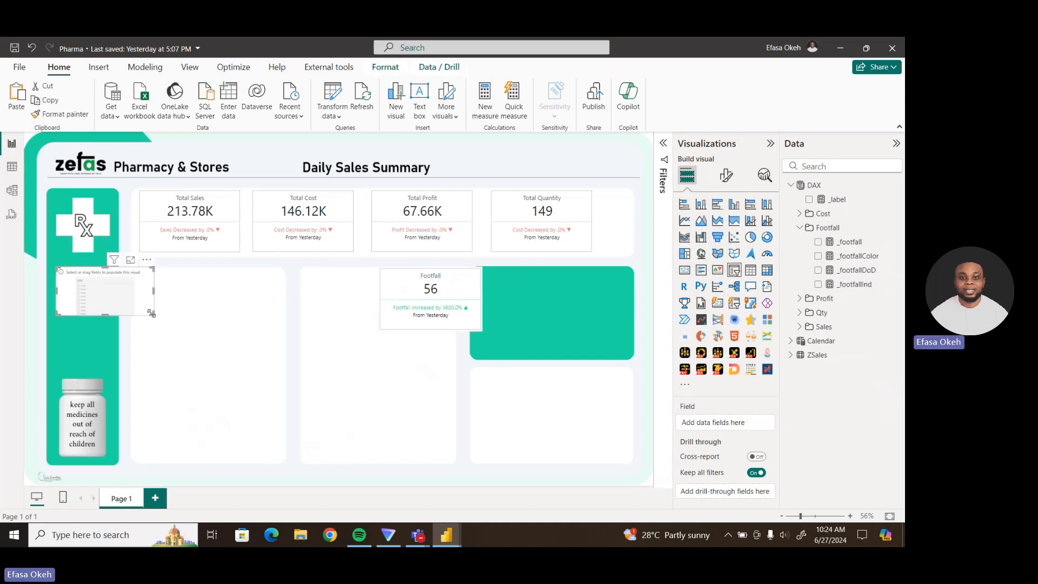
{"action": "left_click_drag", "start_coordinate": [155, 315], "coordinate": [120, 334]}
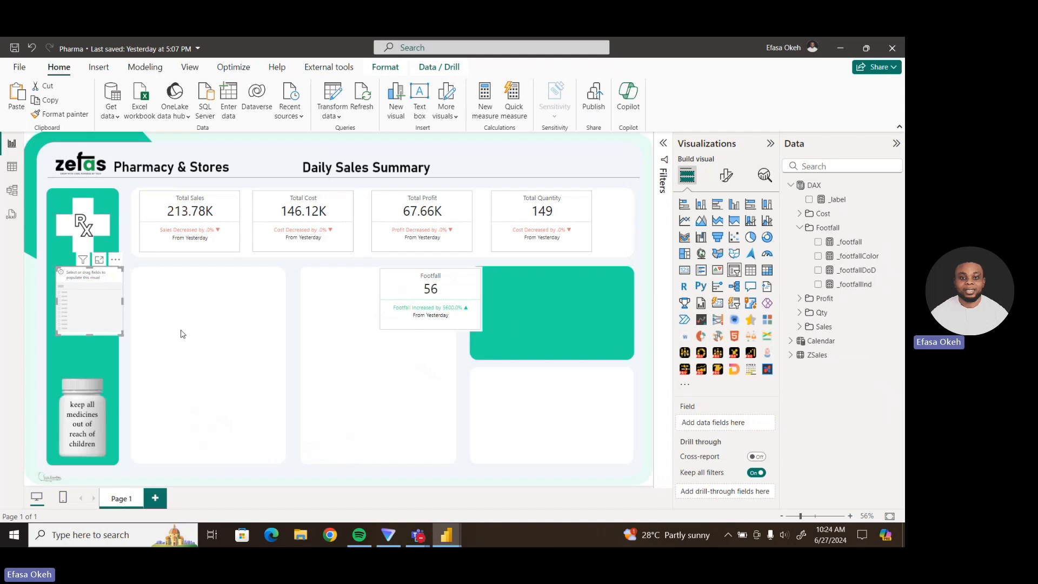
{"action": "left_click", "coordinate": [799, 228]}
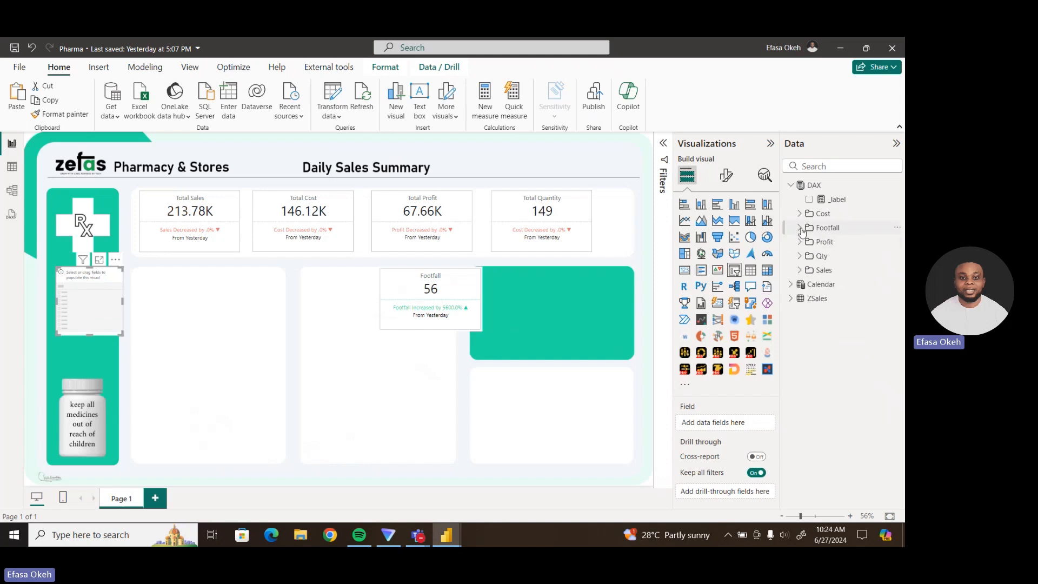
Add the Calendar table's Month Name and Day fields to the slicer, then move it up and enlarge it to show all months.
{"action": "left_click", "coordinate": [791, 285]}
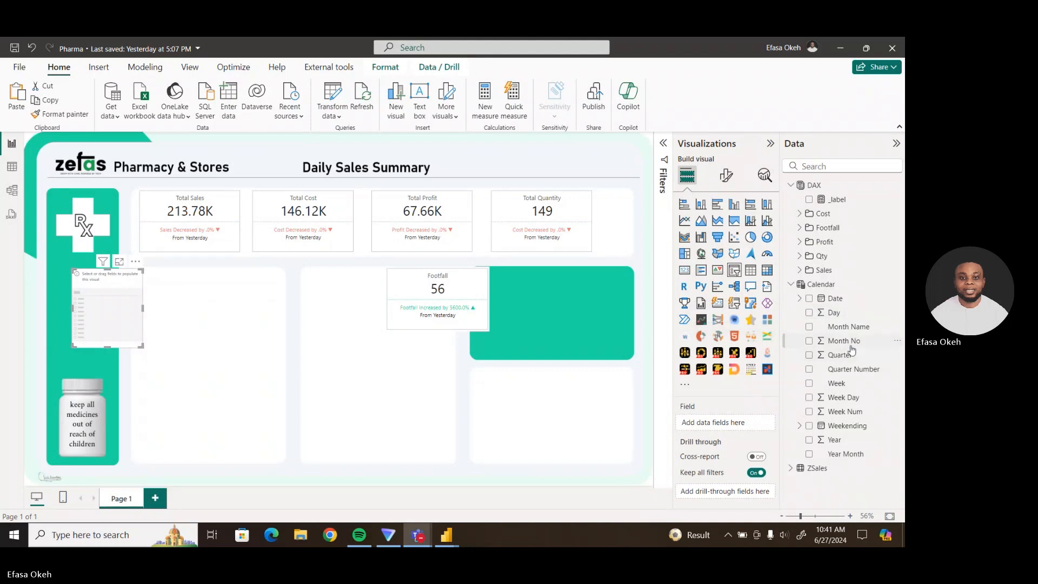
{"action": "left_click", "coordinate": [809, 327]}
{"action": "left_click", "coordinate": [809, 313]}
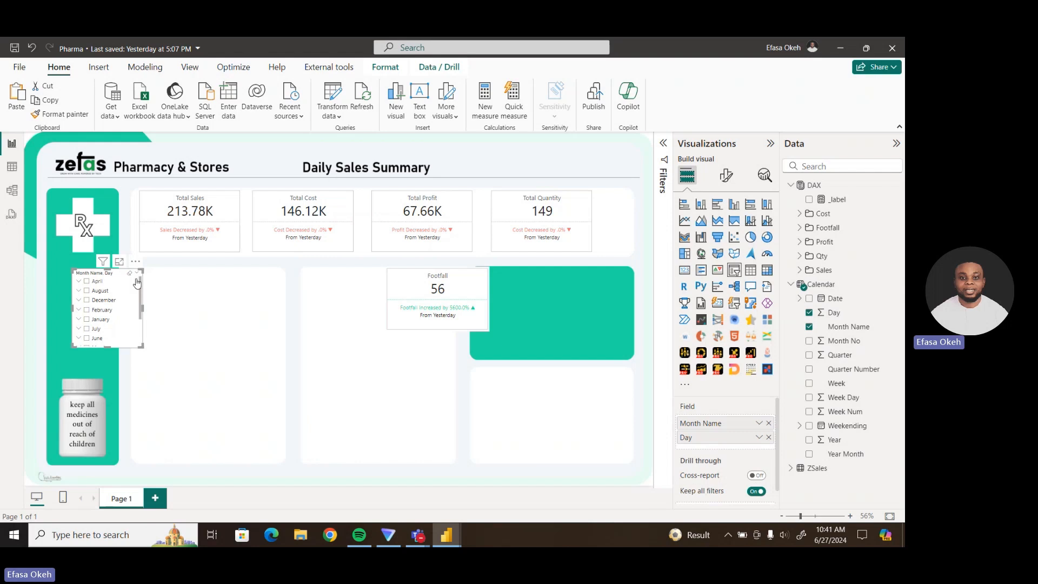
{"action": "left_click_drag", "start_coordinate": [138, 283], "coordinate": [131, 255]}
{"action": "left_click_drag", "start_coordinate": [139, 321], "coordinate": [187, 416]}
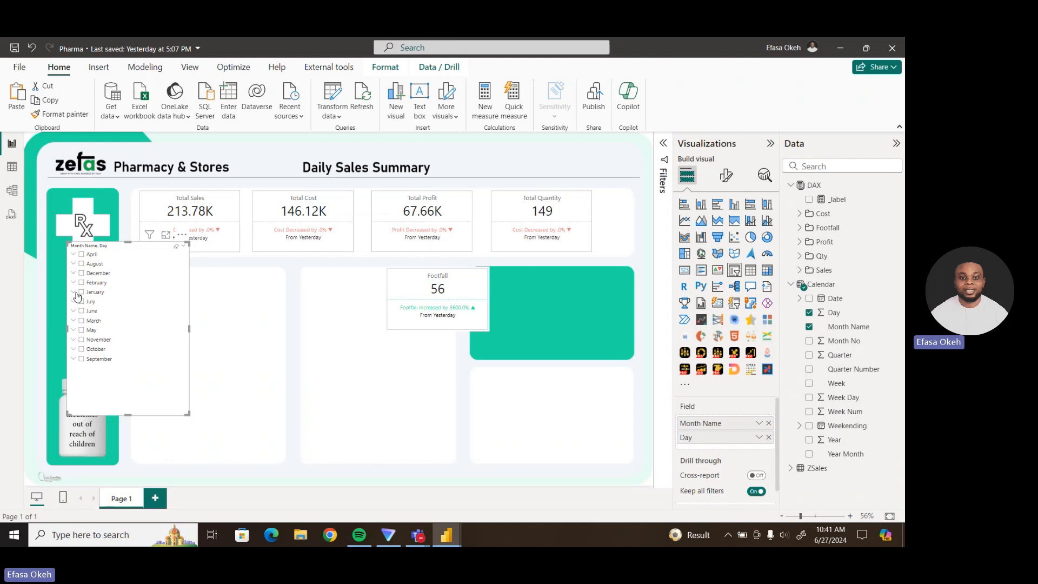
Expand May in the slicer and filter the report to day 8.
{"action": "left_click", "coordinate": [75, 331]}
{"action": "scroll", "coordinate": [188, 335], "scroll_direction": "down", "scroll_amount": 3}
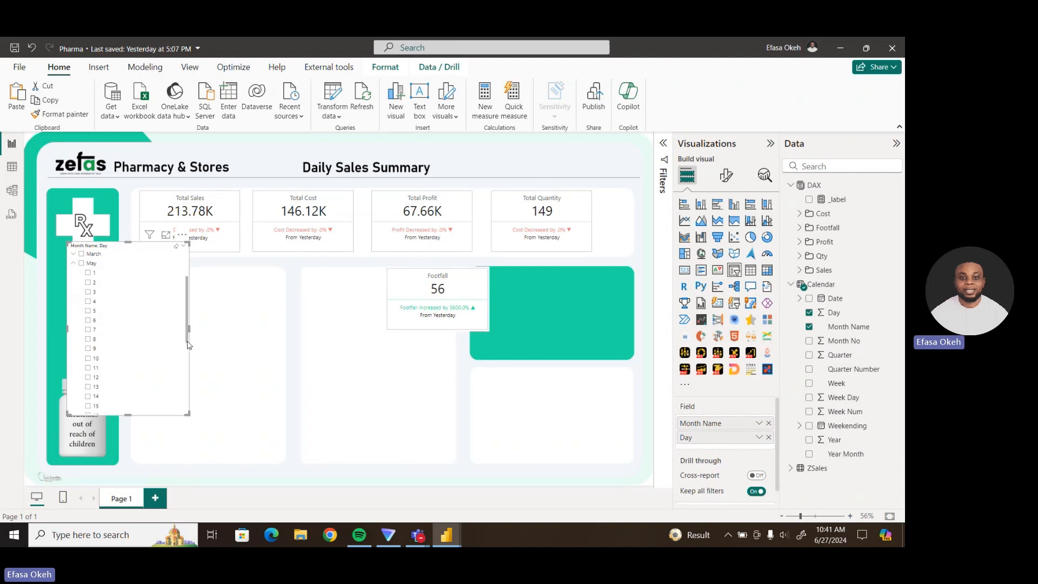
{"action": "scroll", "coordinate": [188, 345], "scroll_direction": "down", "scroll_amount": 1}
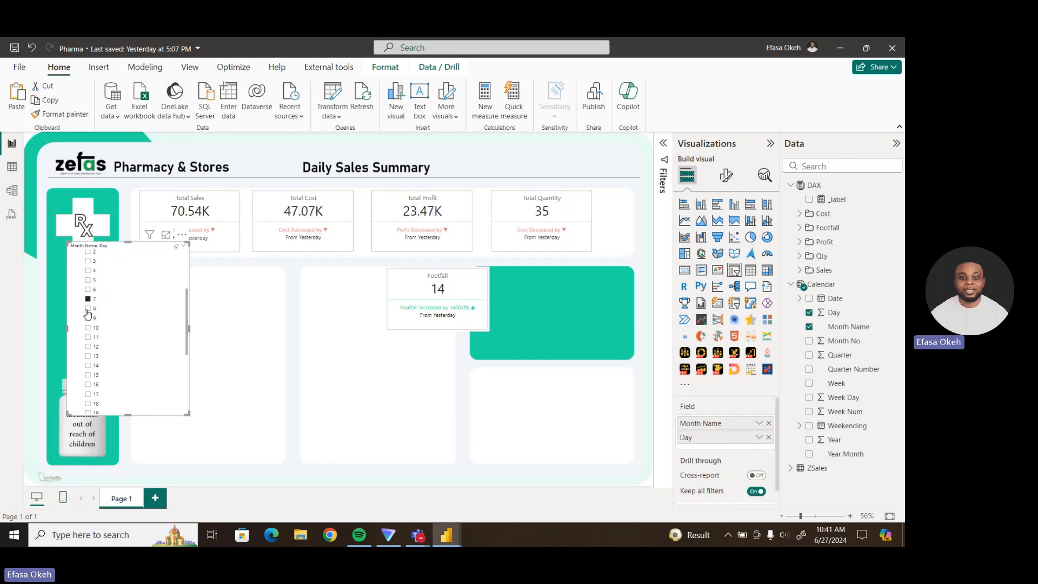
{"action": "left_click", "coordinate": [87, 309]}
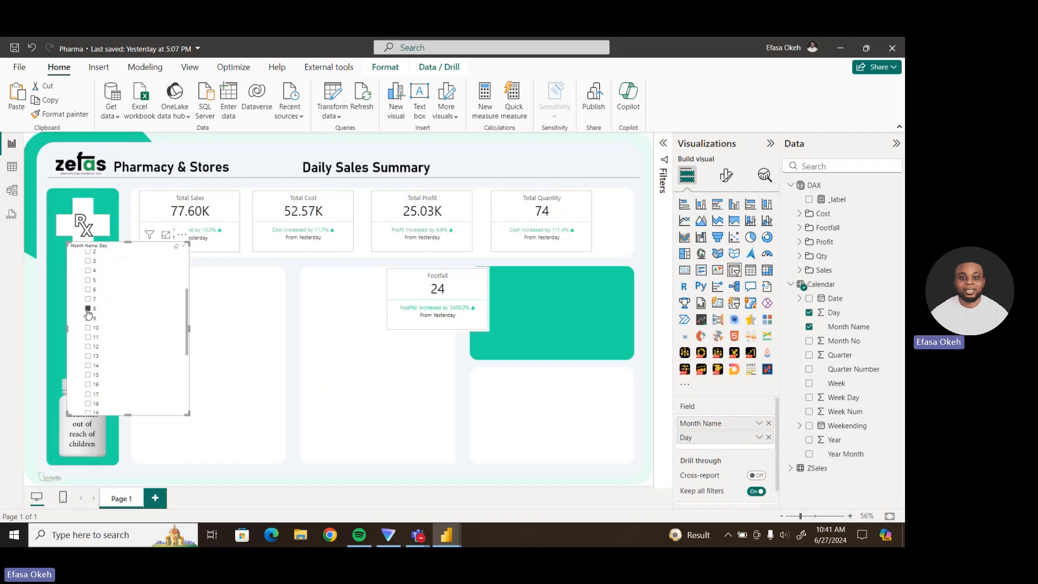
Review the _footfallDoD formula and change variable x in the _footfallInd measure to [_footfallDoD].
{"action": "left_click", "coordinate": [453, 298]}
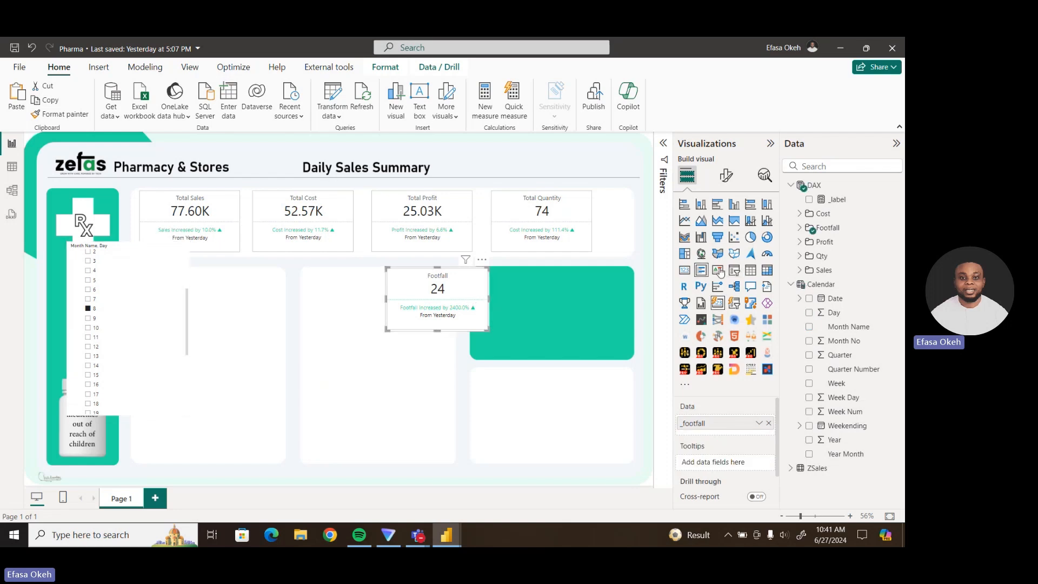
{"action": "left_click", "coordinate": [800, 228]}
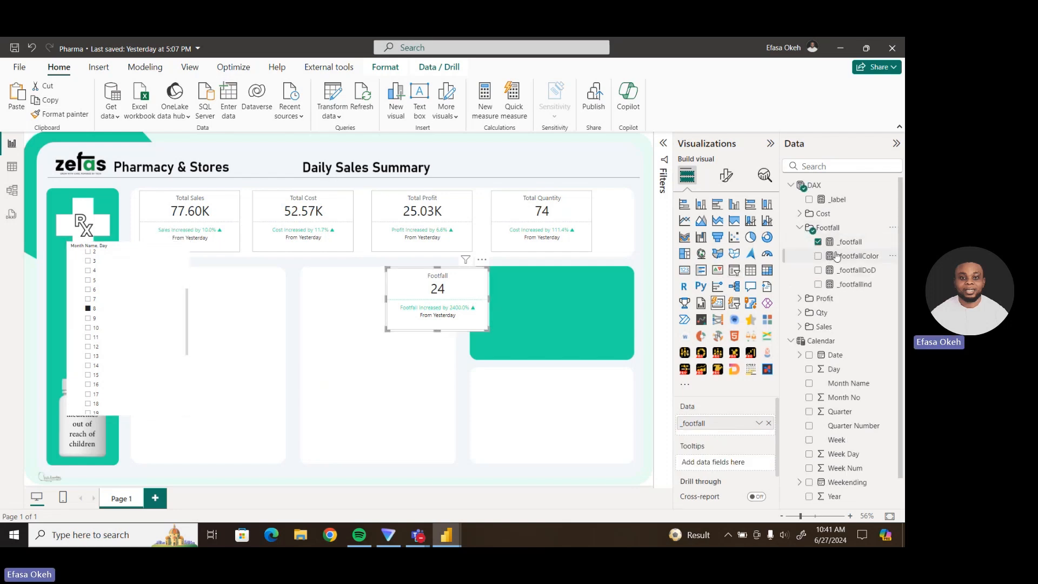
{"action": "left_click", "coordinate": [855, 271]}
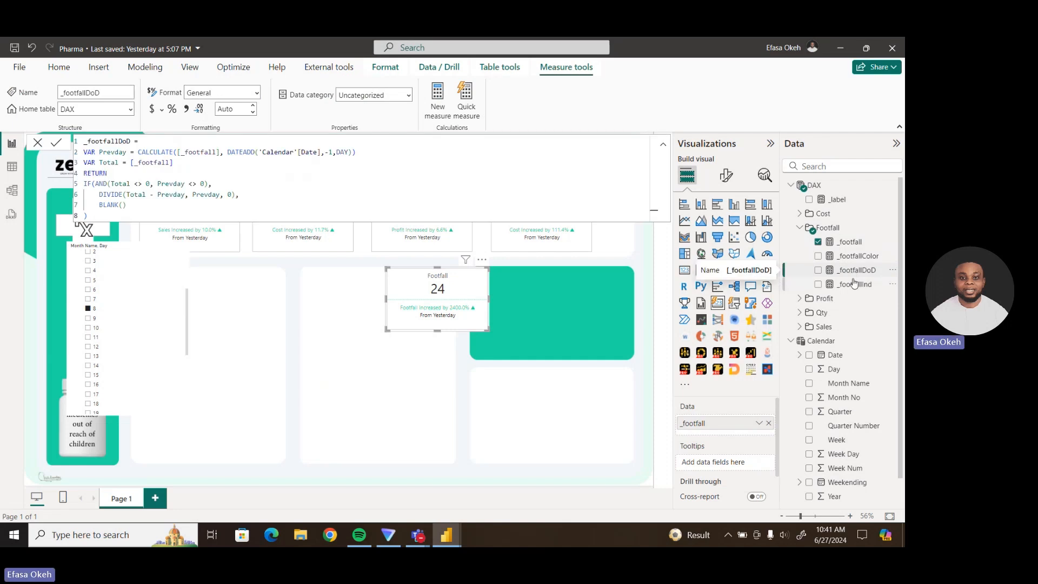
{"action": "left_click", "coordinate": [854, 285]}
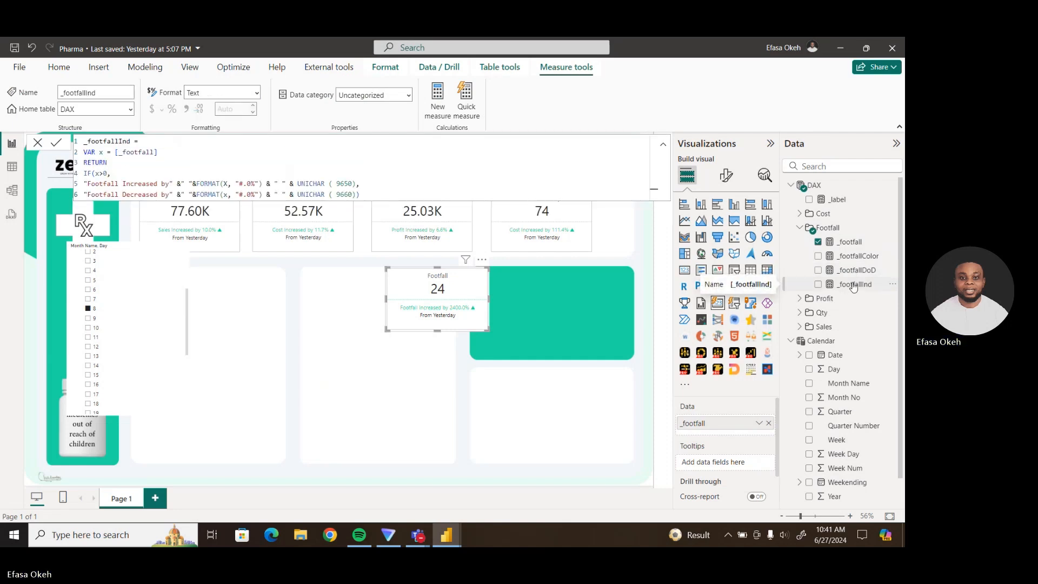
{"action": "left_click", "coordinate": [161, 155]}
{"action": "key", "text": "BackSpace"}
{"action": "key", "text": "BackSpace"}
{"action": "key", "text": "BackSpace"}
{"action": "key", "text": "BackSpace"}
{"action": "key", "text": "BackSpace"}
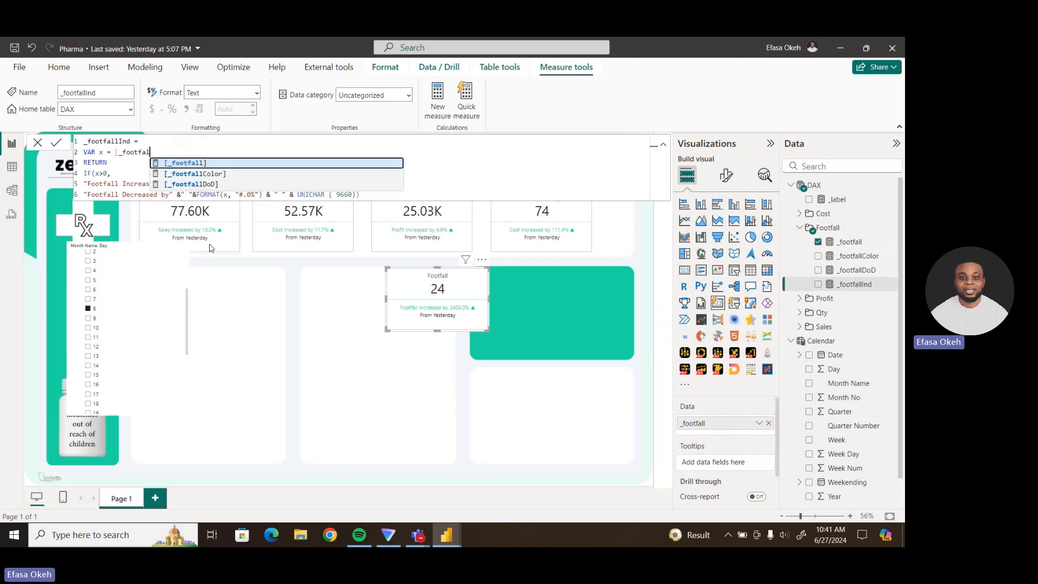
{"action": "left_click", "coordinate": [207, 185]}
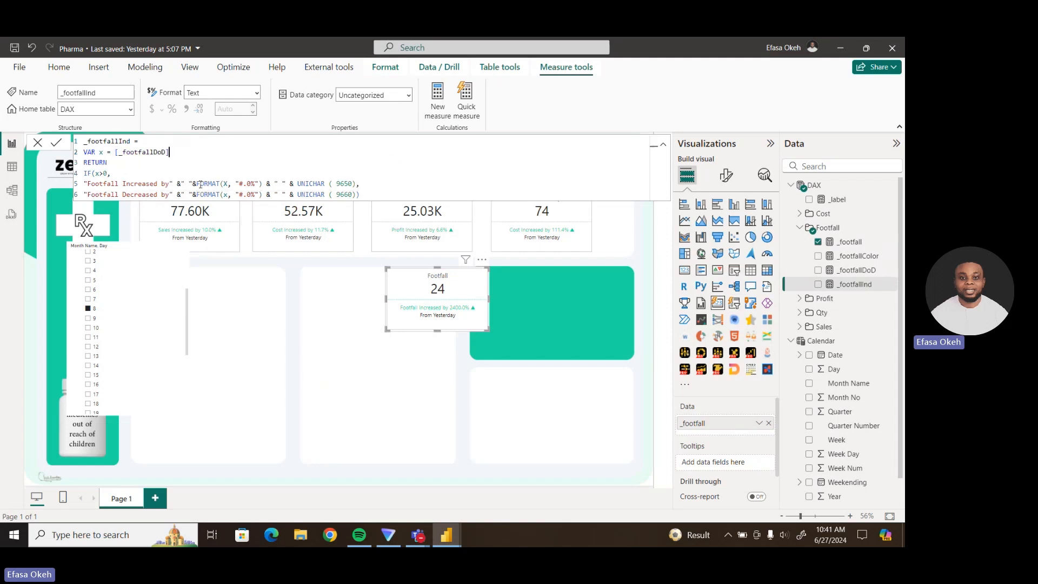
{"action": "left_click", "coordinate": [208, 170]}
{"action": "key", "text": "Return"}
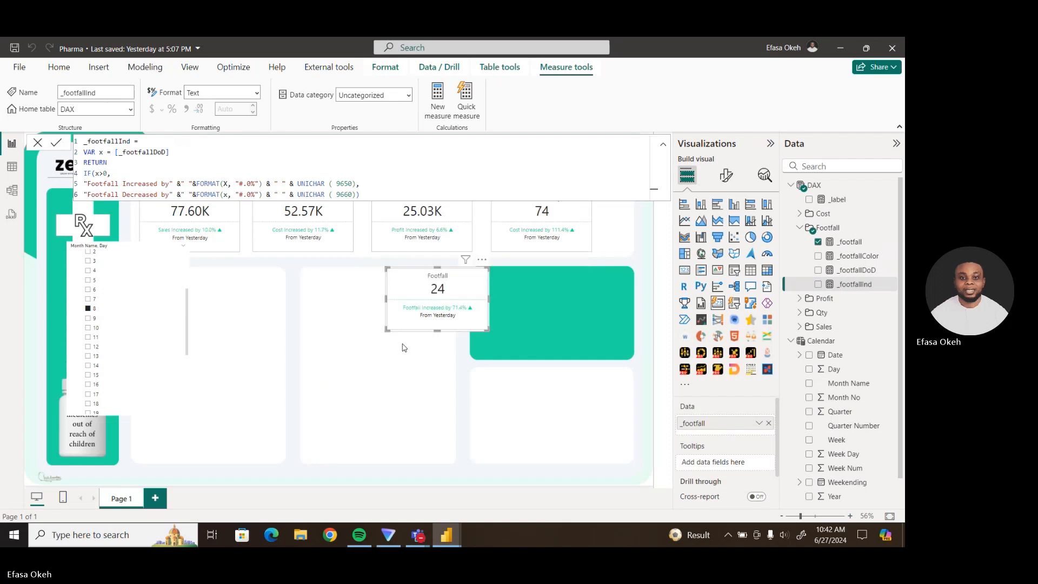
{"action": "left_click", "coordinate": [412, 340]}
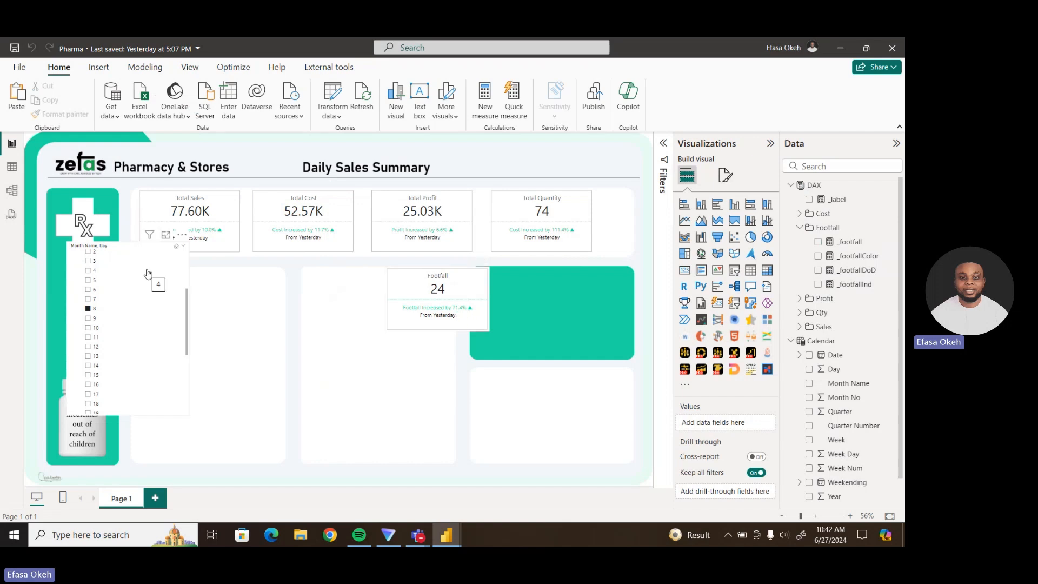
Narrow the slicer to fit inside the green sidebar and move the Footfall card further onto the green panel.
{"action": "scroll", "coordinate": [188, 416], "scroll_direction": "down", "scroll_amount": 1}
{"action": "left_click", "coordinate": [188, 415]}
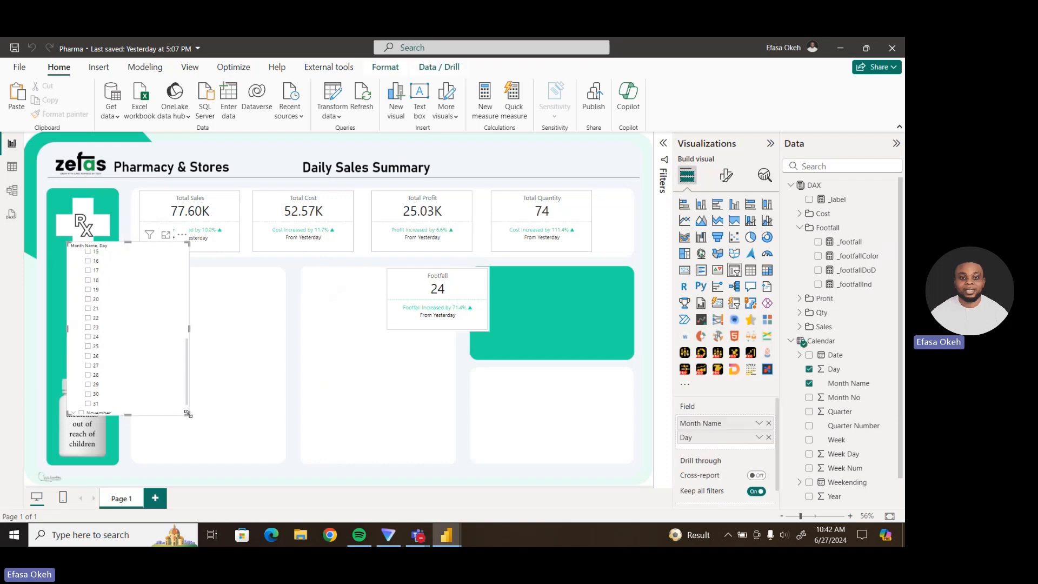
{"action": "left_click_drag", "start_coordinate": [188, 415], "coordinate": [130, 413]}
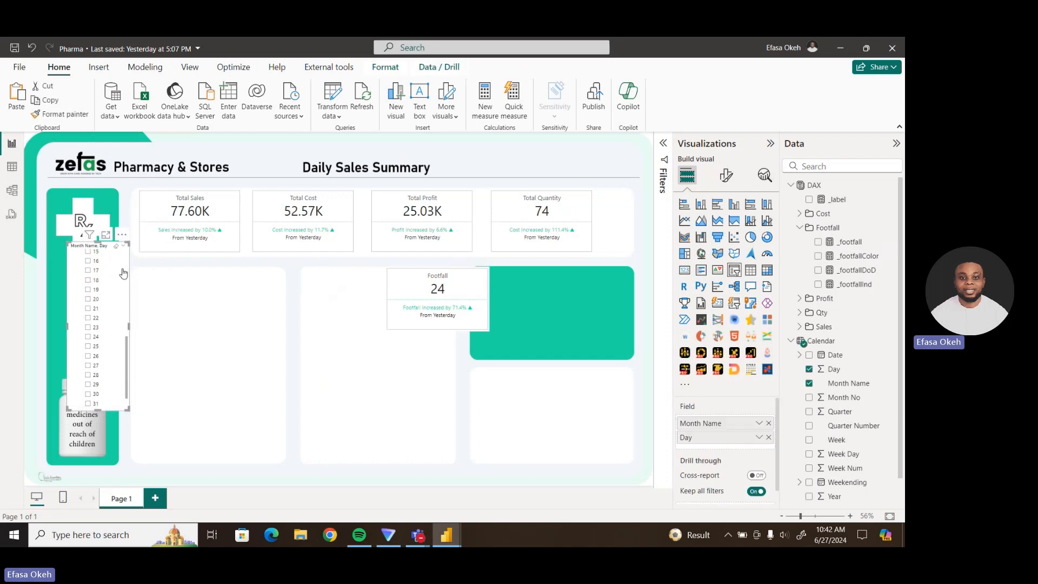
{"action": "left_click_drag", "start_coordinate": [117, 244], "coordinate": [100, 248]}
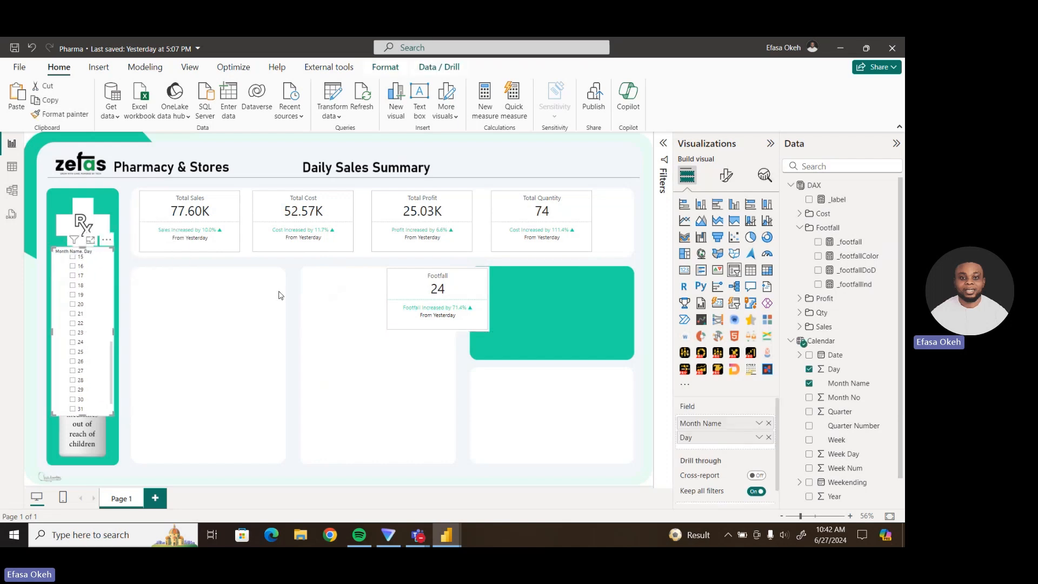
{"action": "left_click_drag", "start_coordinate": [441, 302], "coordinate": [487, 325]}
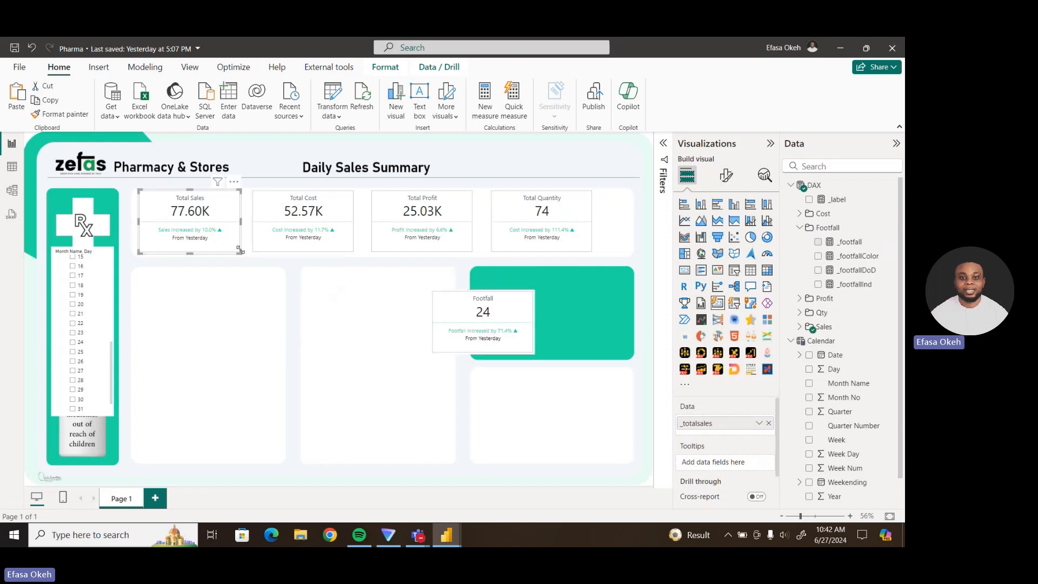
Resize the Total Sales card to a height of 175 and a width of 240.
{"action": "left_click_drag", "start_coordinate": [237, 253], "coordinate": [219, 246]}
{"action": "left_click", "coordinate": [726, 176]}
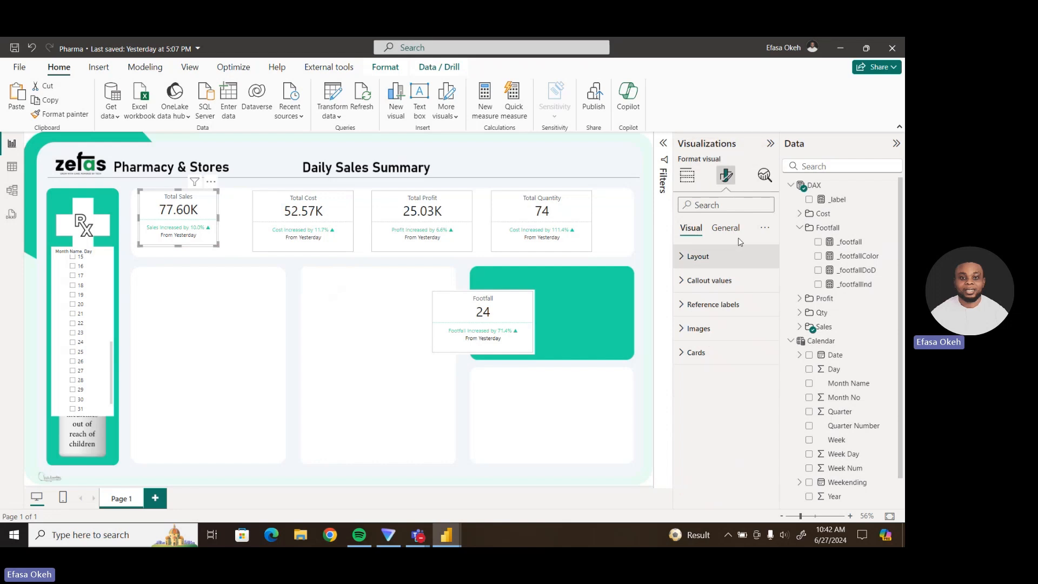
{"action": "left_click", "coordinate": [733, 232]}
{"action": "left_click", "coordinate": [703, 256]}
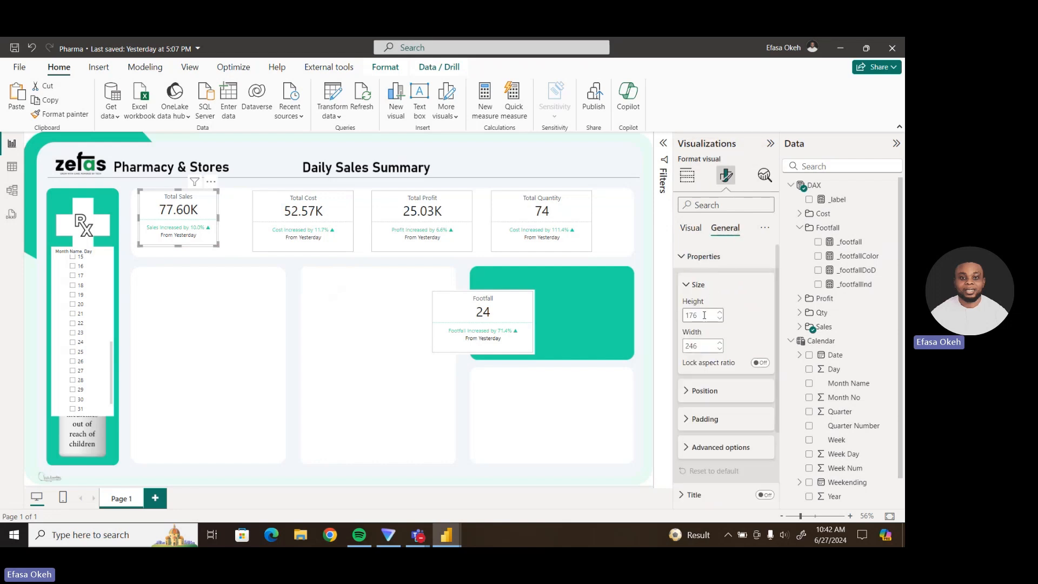
{"action": "double_click", "coordinate": [705, 315]}
{"action": "type", "text": "175"}
{"action": "double_click", "coordinate": [704, 344]}
{"action": "type", "text": "230"}
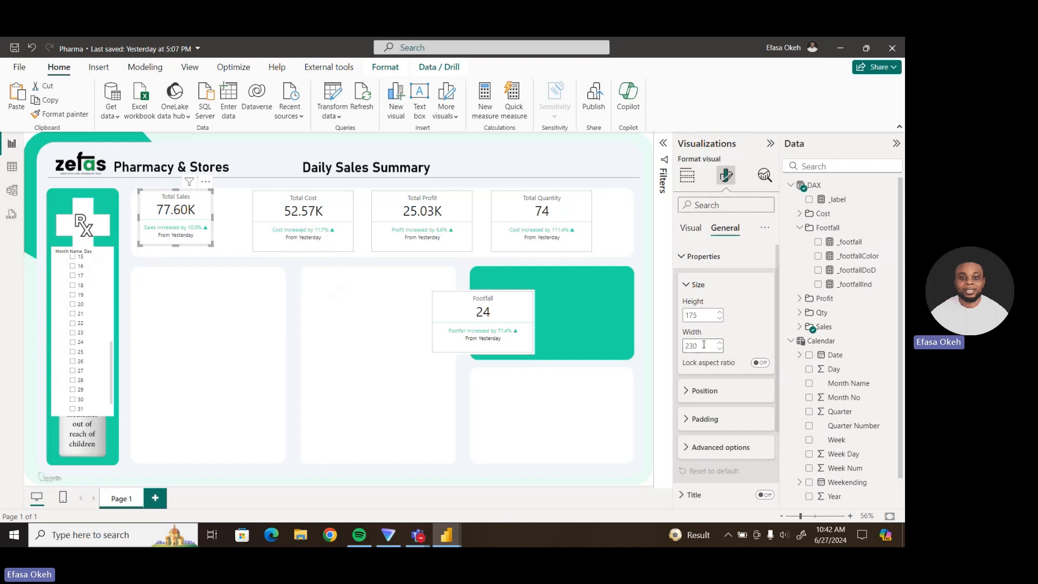
{"action": "key", "text": "BackSpace"}
{"action": "type", "text": "40"}
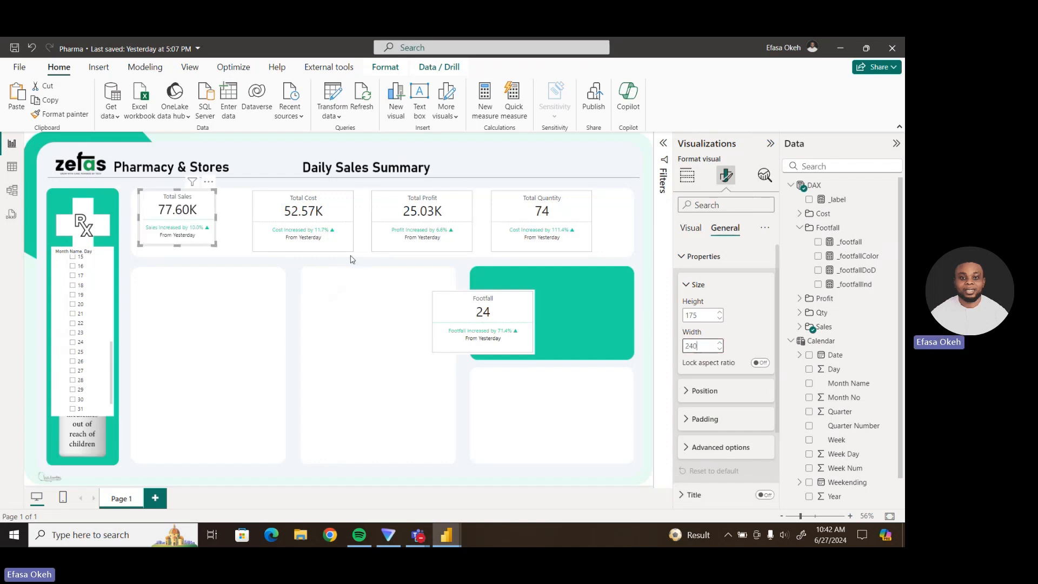
Set the Total Cost, Total Profit, Total Quantity and Footfall cards together to height 175 and width 240.
{"action": "left_click", "coordinate": [291, 247]}
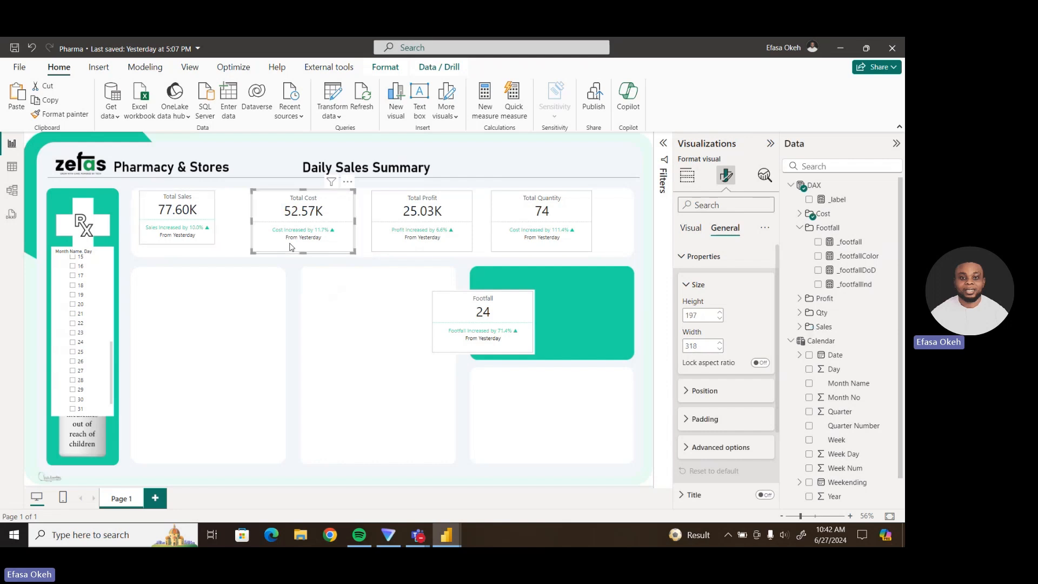
{"action": "left_click", "coordinate": [411, 247], "text": "ctrl"}
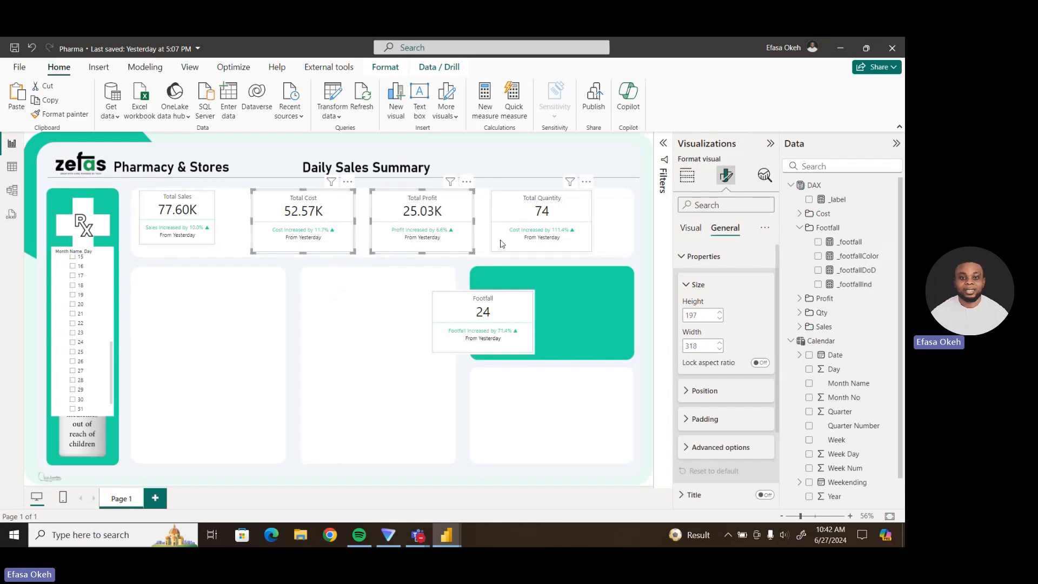
{"action": "left_click", "coordinate": [530, 246], "text": "ctrl"}
{"action": "left_click", "coordinate": [487, 346], "text": "ctrl"}
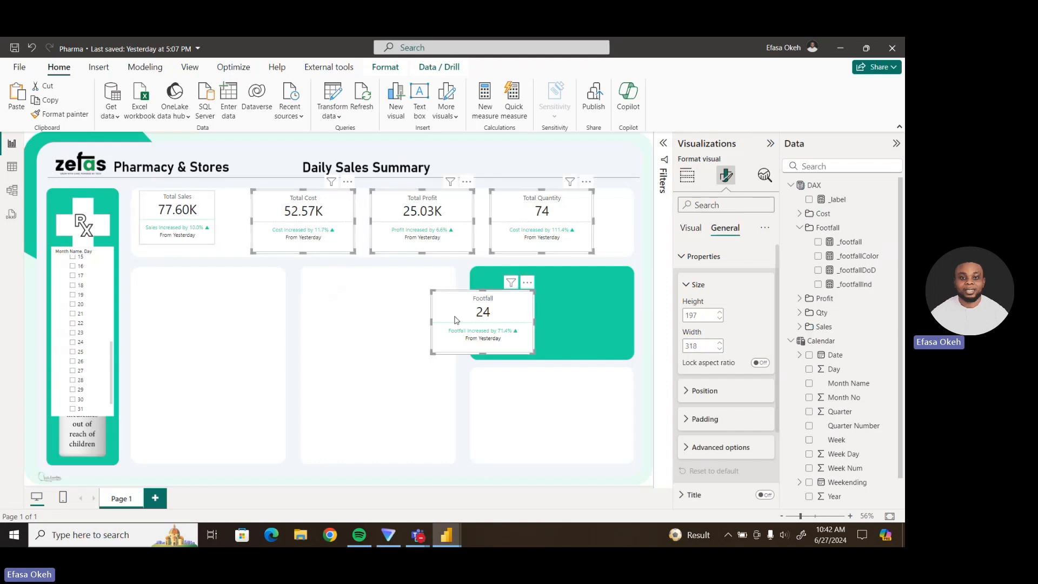
{"action": "double_click", "coordinate": [700, 316]}
{"action": "type", "text": "17"}
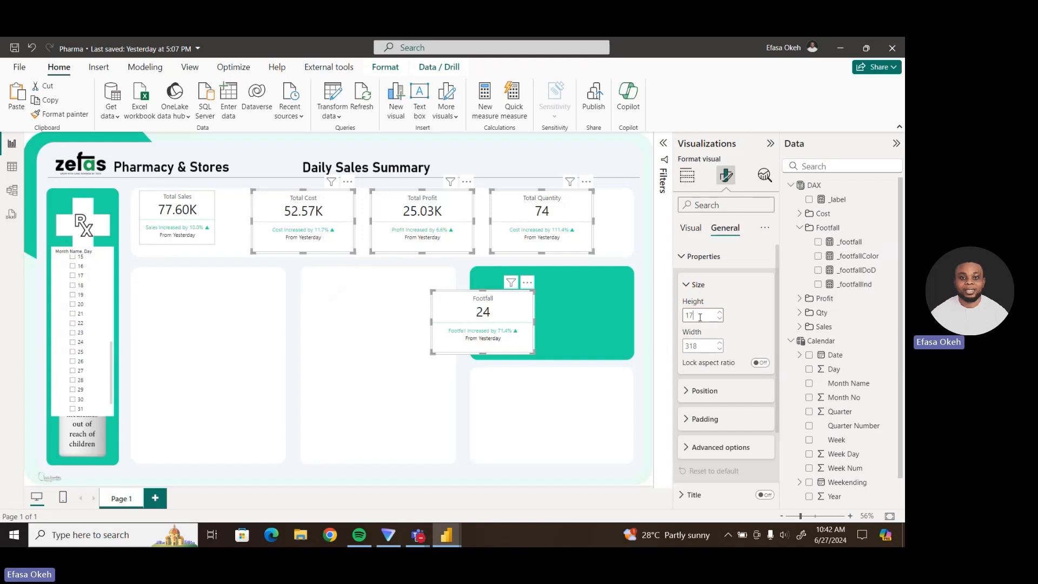
{"action": "double_click", "coordinate": [698, 345]}
{"action": "type", "text": "2"}
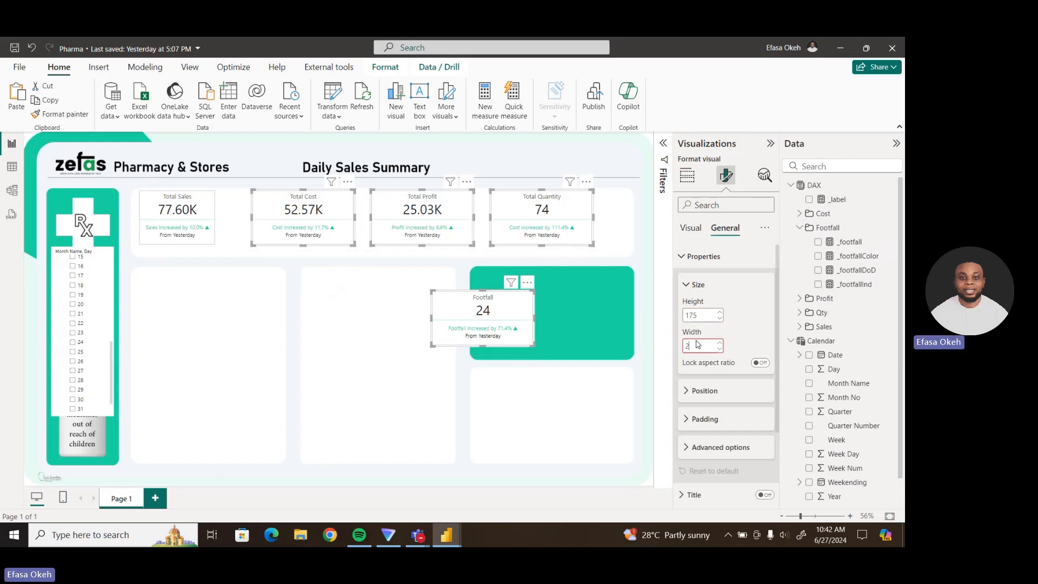
{"action": "type", "text": "40"}
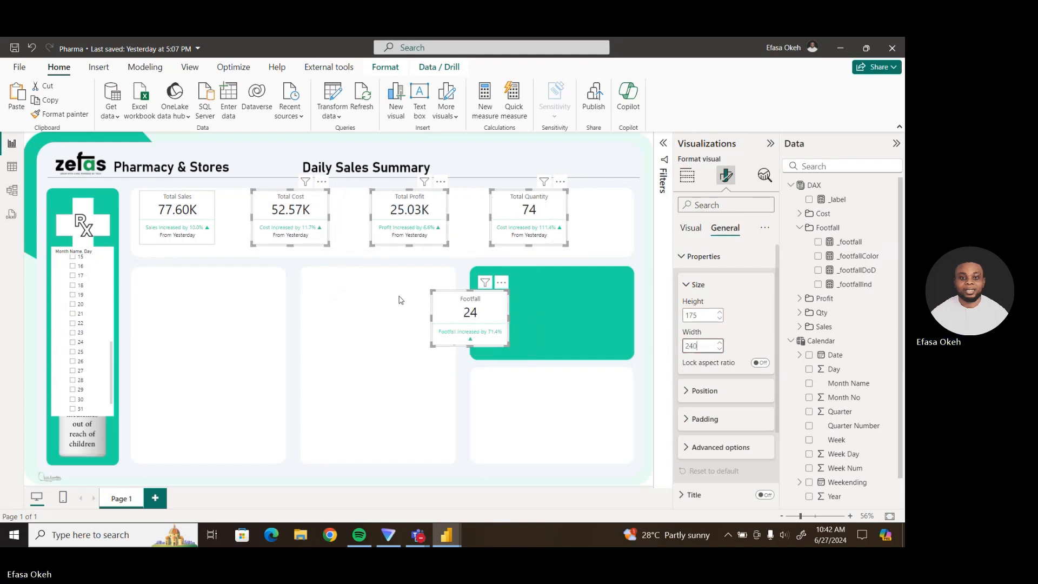
Arrange the five KPI cards in one aligned row inside the white header panel, with Footfall after Total Quantity.
{"action": "left_click_drag", "start_coordinate": [317, 227], "coordinate": [298, 229]}
{"action": "left_click", "coordinate": [315, 264]}
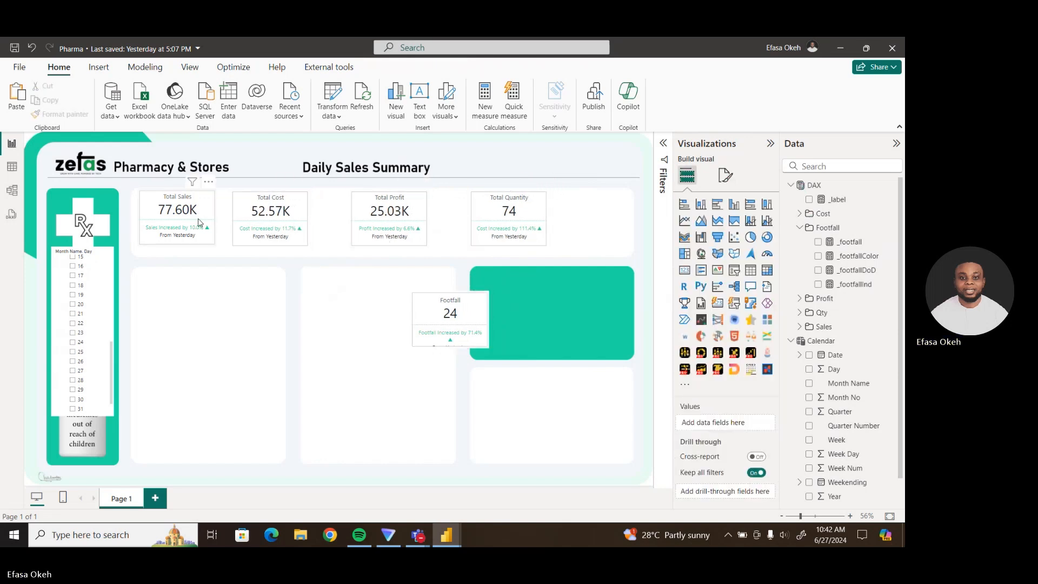
{"action": "left_click_drag", "start_coordinate": [199, 225], "coordinate": [200, 232]}
{"action": "left_click_drag", "start_coordinate": [274, 224], "coordinate": [273, 227]}
{"action": "left_click_drag", "start_coordinate": [371, 215], "coordinate": [351, 220]}
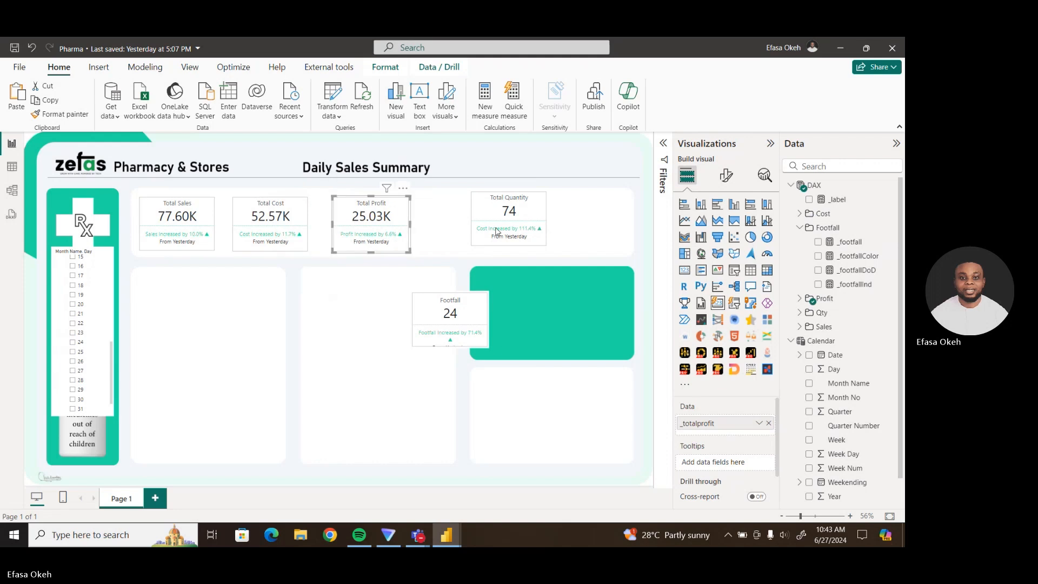
{"action": "left_click_drag", "start_coordinate": [514, 227], "coordinate": [478, 232]}
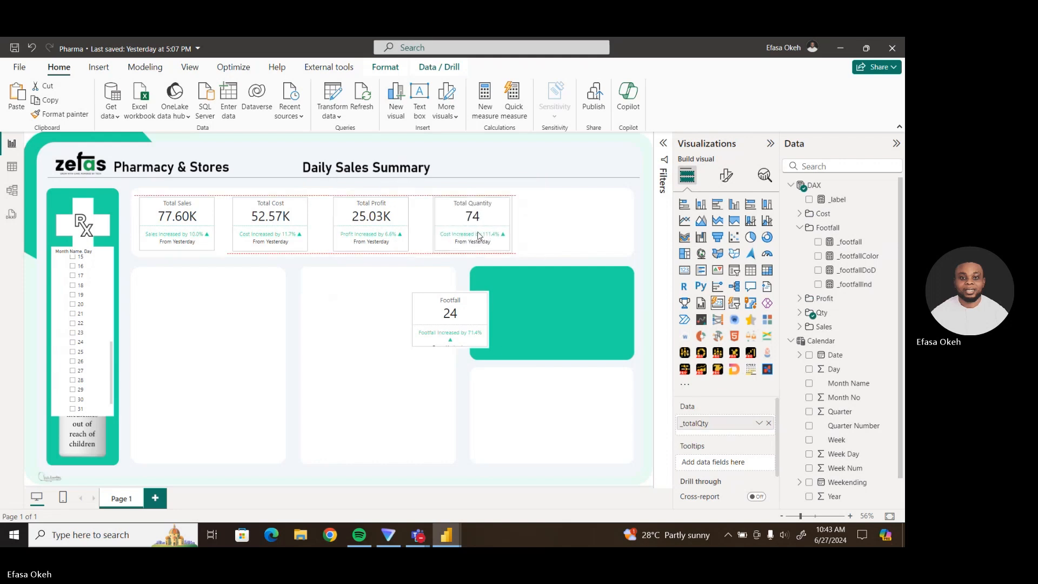
{"action": "left_click_drag", "start_coordinate": [463, 323], "coordinate": [583, 231]}
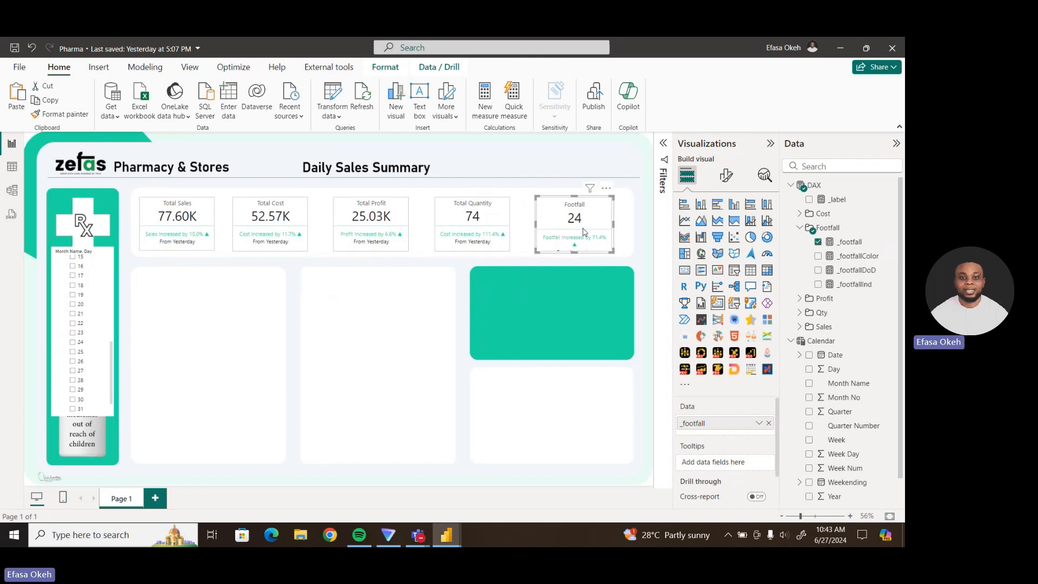
Set the width of the Total Sales, Total Cost, Total Profit, Total Quantity and Footfall cards together to 250.
{"action": "left_click", "coordinate": [187, 239]}
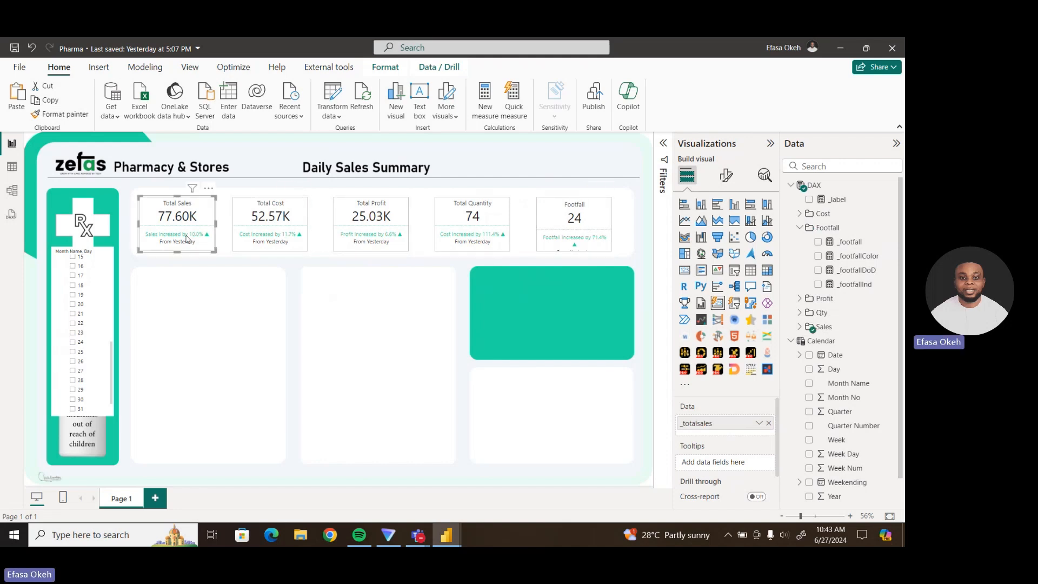
{"action": "left_click", "coordinate": [260, 238], "text": "ctrl"}
{"action": "left_click", "coordinate": [382, 238], "text": "ctrl"}
{"action": "left_click", "coordinate": [472, 238], "text": "ctrl"}
{"action": "left_click", "coordinate": [574, 238], "text": "ctrl"}
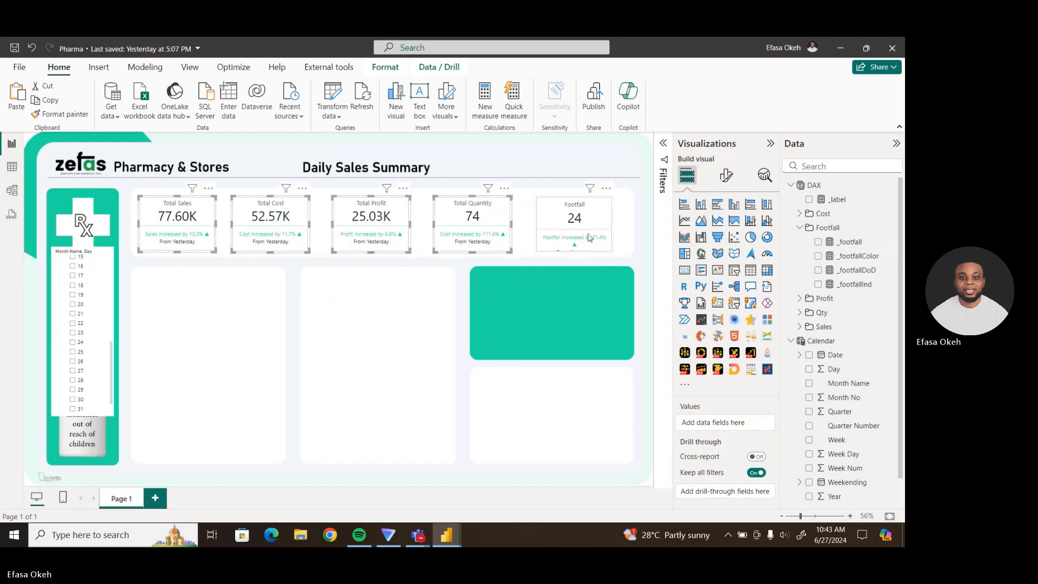
{"action": "left_click", "coordinate": [726, 174]}
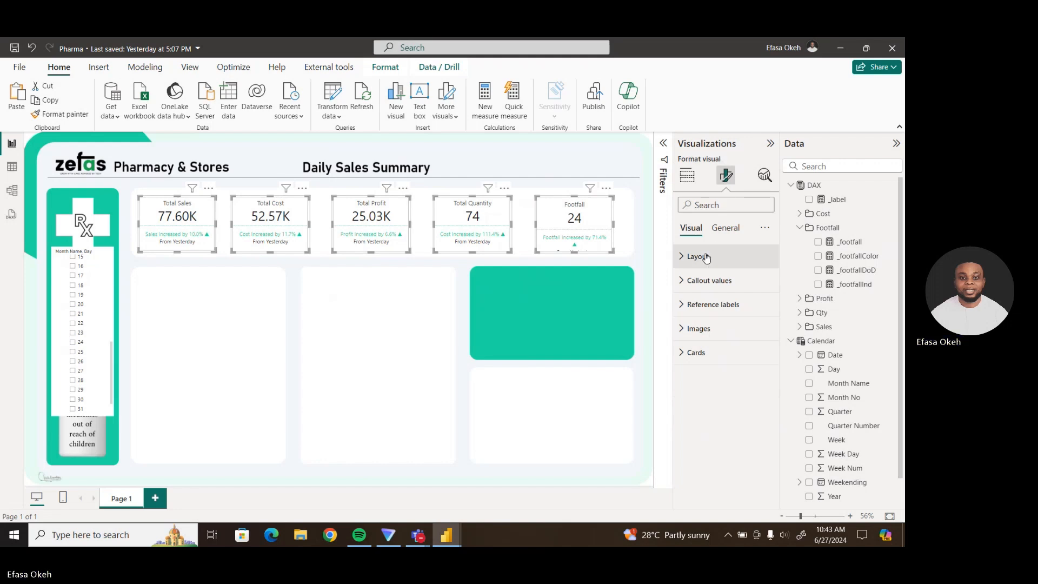
{"action": "left_click", "coordinate": [725, 229]}
{"action": "left_click", "coordinate": [703, 257]}
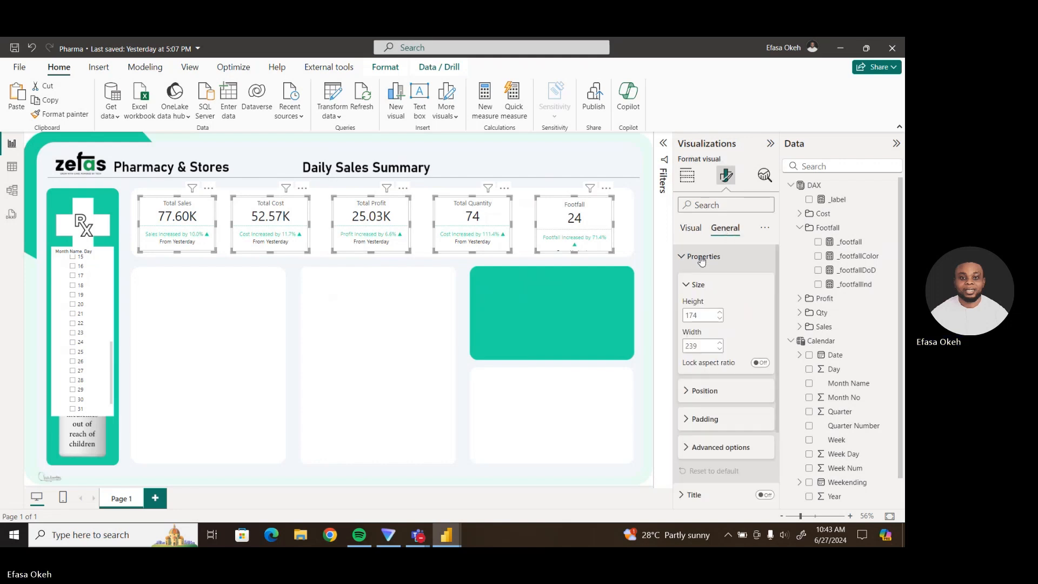
{"action": "double_click", "coordinate": [702, 345]}
{"action": "type", "text": "2"}
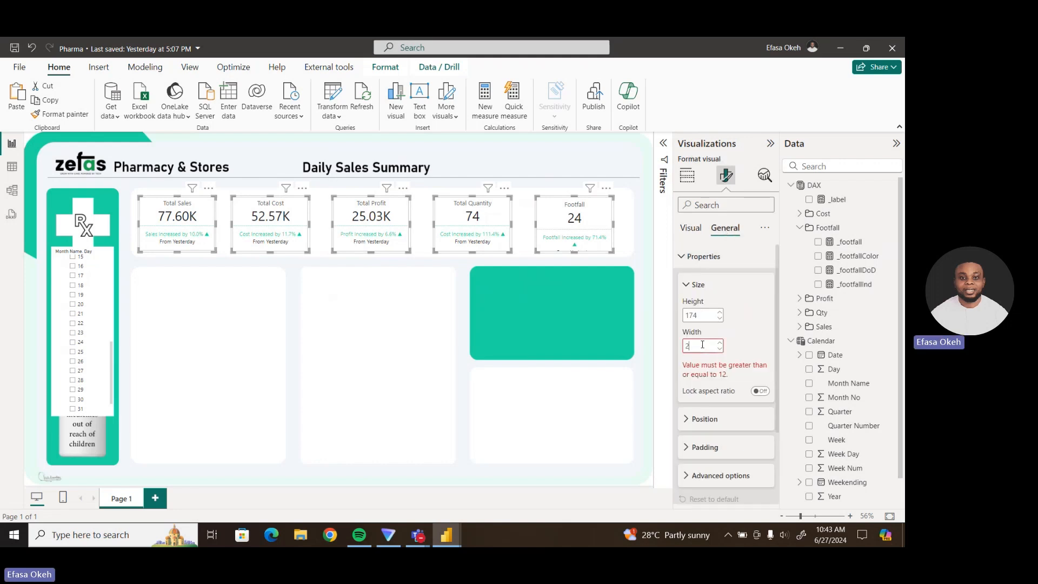
{"action": "type", "text": "50"}
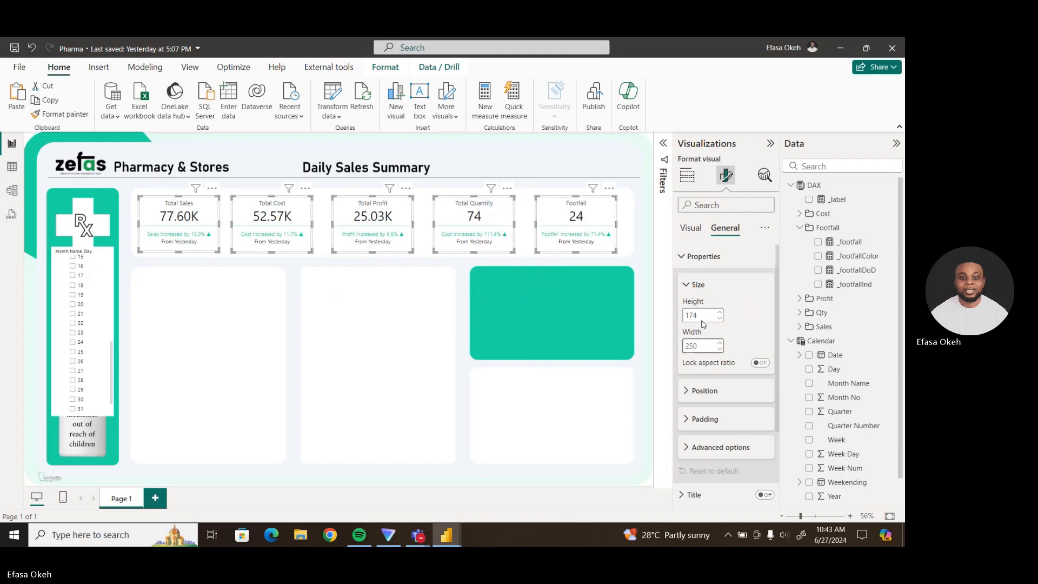
Try a shared width of 300 for the five KPI cards and settle on 280.
{"action": "double_click", "coordinate": [703, 316]}
{"action": "double_click", "coordinate": [699, 347]}
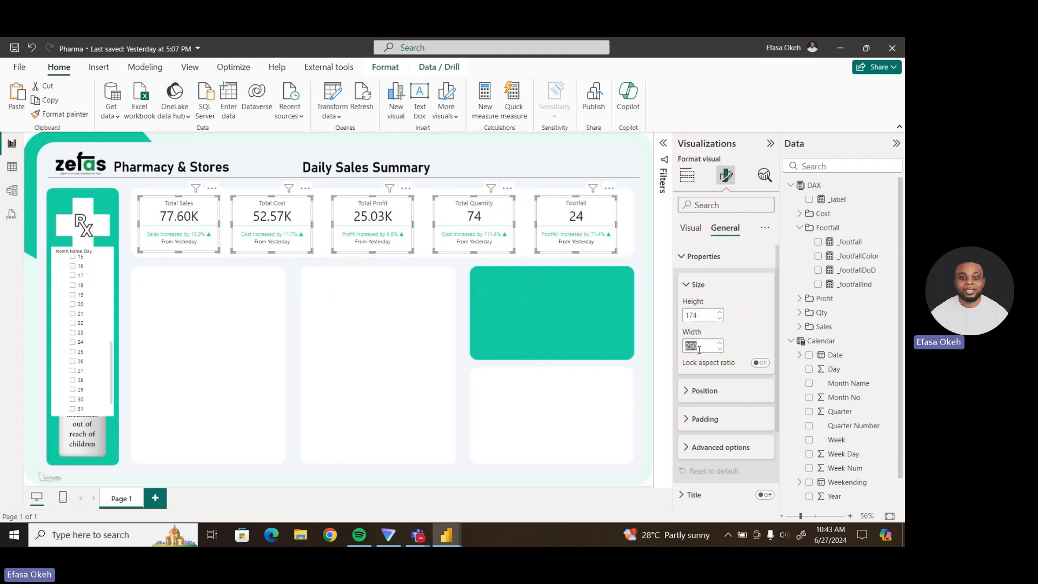
{"action": "type", "text": "300"}
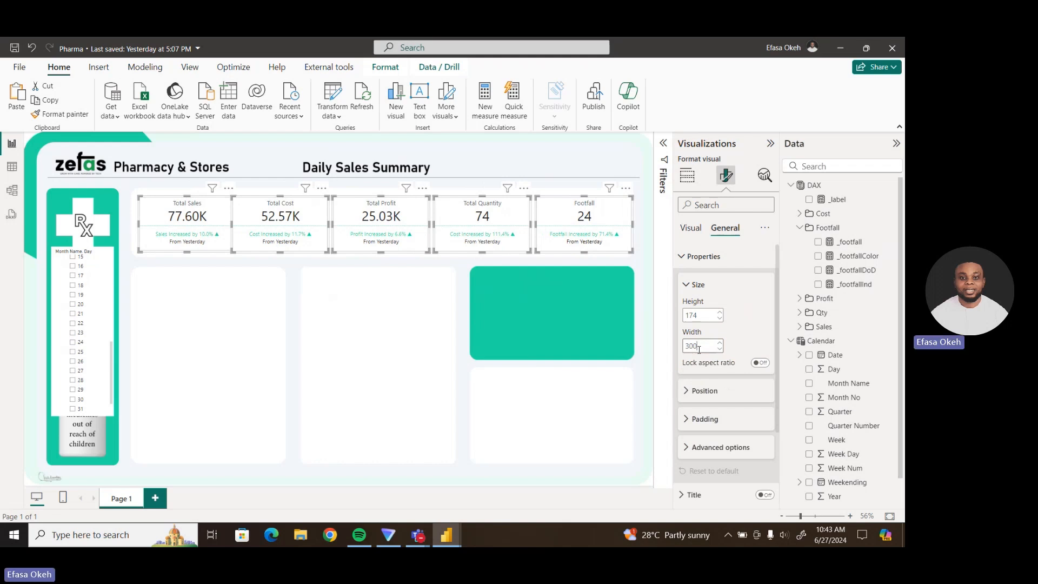
{"action": "key", "text": "BackSpace"}
{"action": "key", "text": "BackSpace"}
{"action": "key", "text": "BackSpace"}
{"action": "type", "text": "280"}
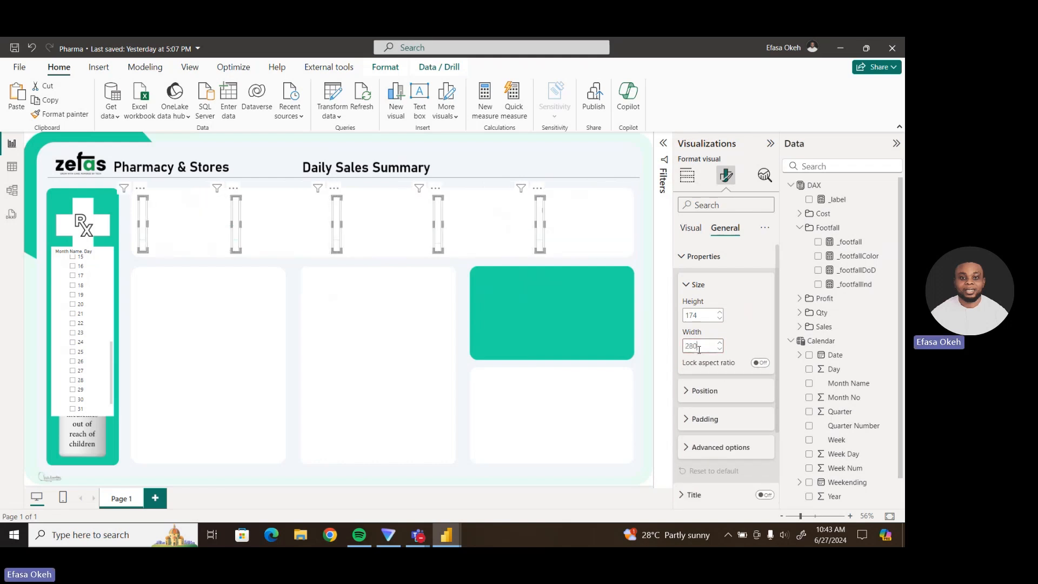
{"action": "left_click", "coordinate": [363, 293]}
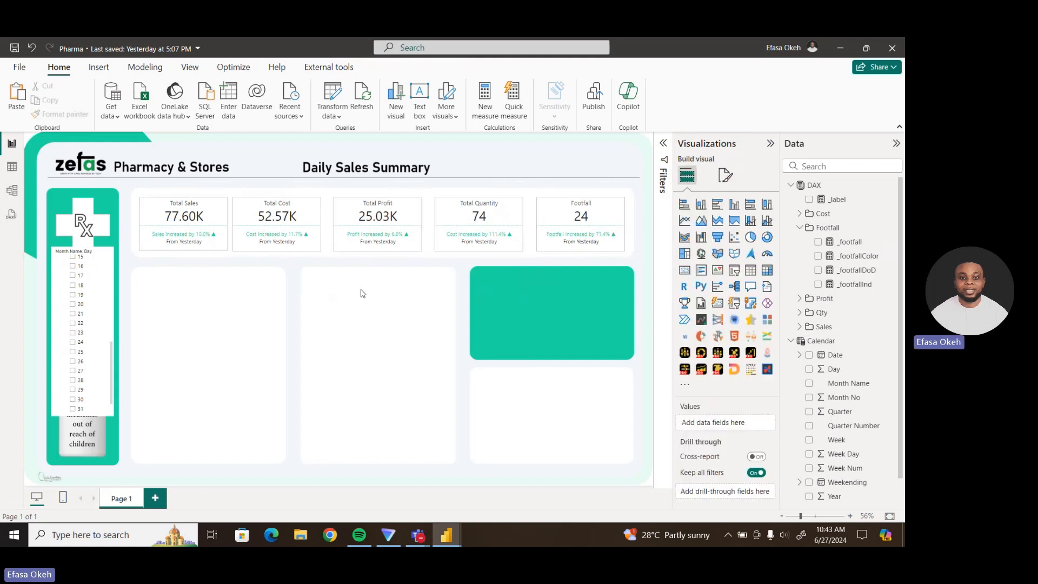
Turn off the inner card background and border of the Total Sales card.
{"action": "left_click", "coordinate": [223, 246]}
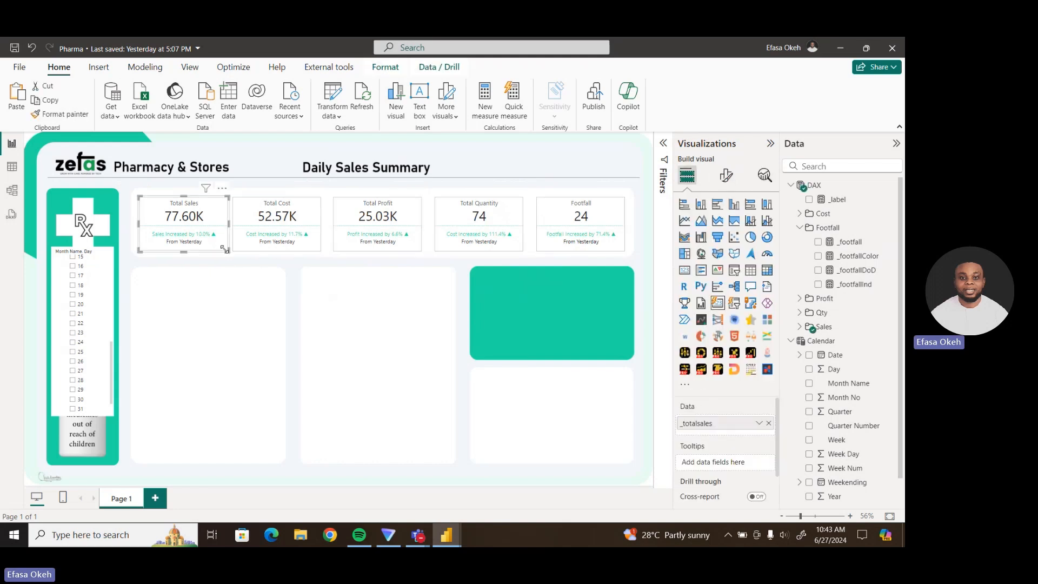
{"action": "left_click", "coordinate": [723, 182]}
{"action": "left_click", "coordinate": [692, 353]}
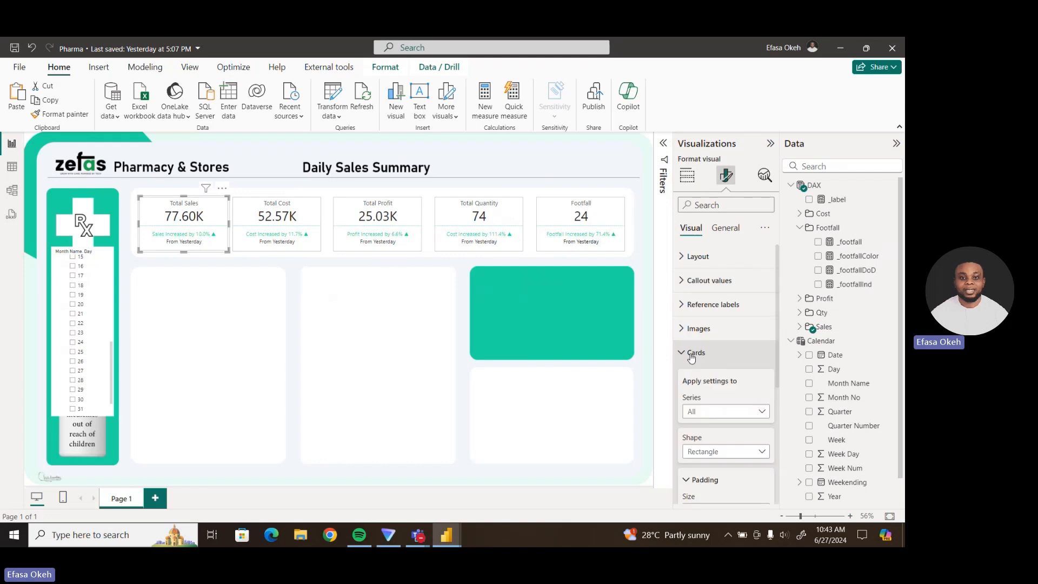
{"action": "left_click_drag", "start_coordinate": [779, 376], "coordinate": [776, 461]}
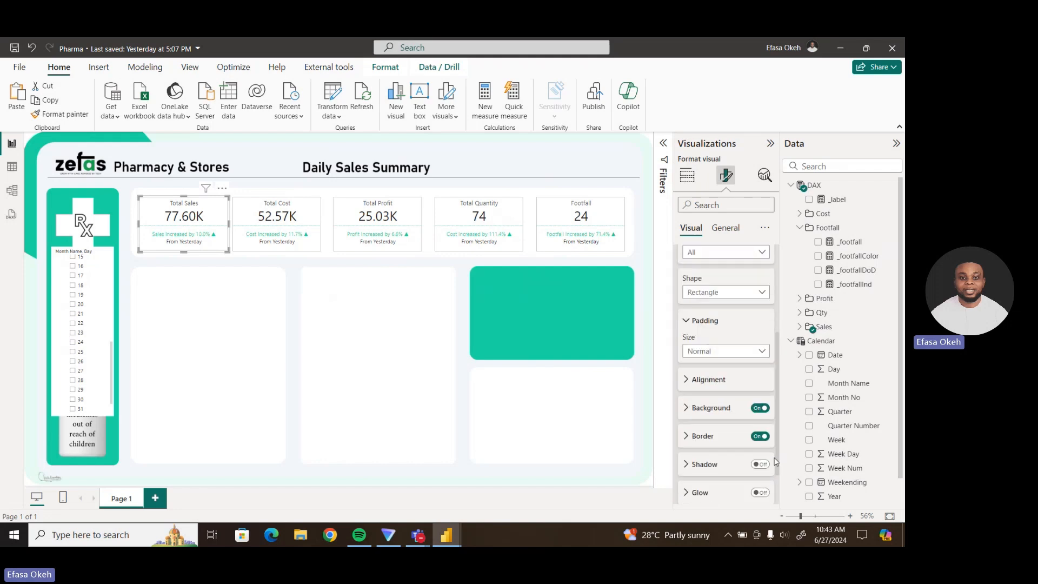
{"action": "left_click", "coordinate": [761, 408]}
{"action": "left_click", "coordinate": [760, 436]}
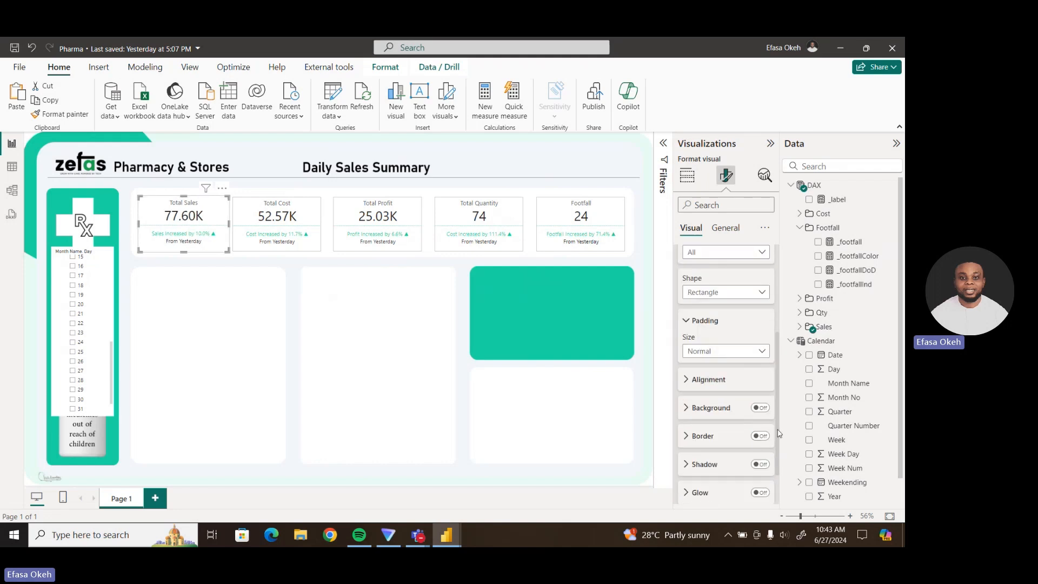
Give the Total Sales card a black visual border with rounded corners of about 9 px.
{"action": "scroll", "coordinate": [779, 432], "scroll_direction": "up", "scroll_amount": 10}
{"action": "left_click", "coordinate": [725, 228]}
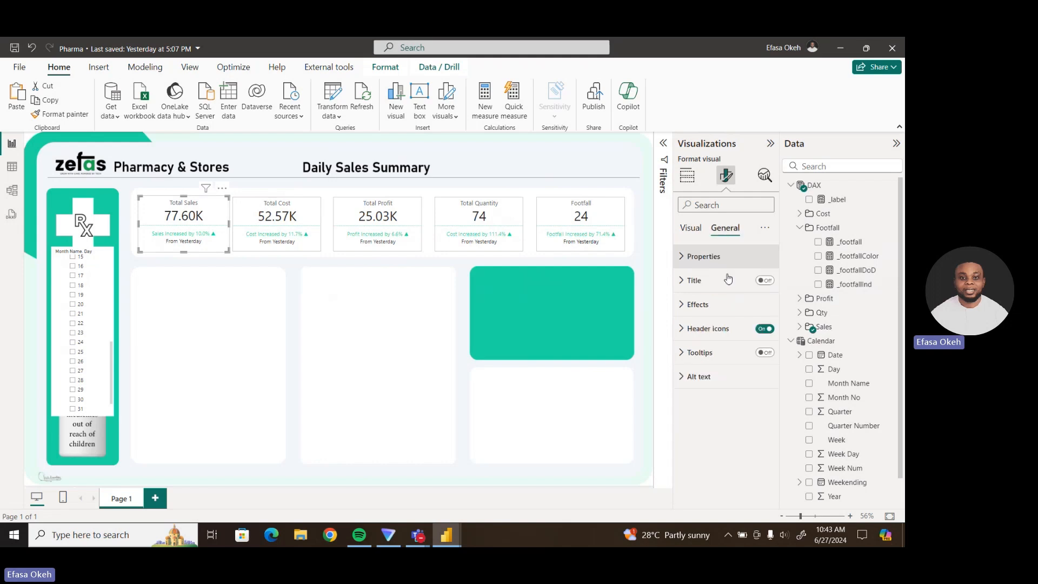
{"action": "left_click", "coordinate": [703, 305]}
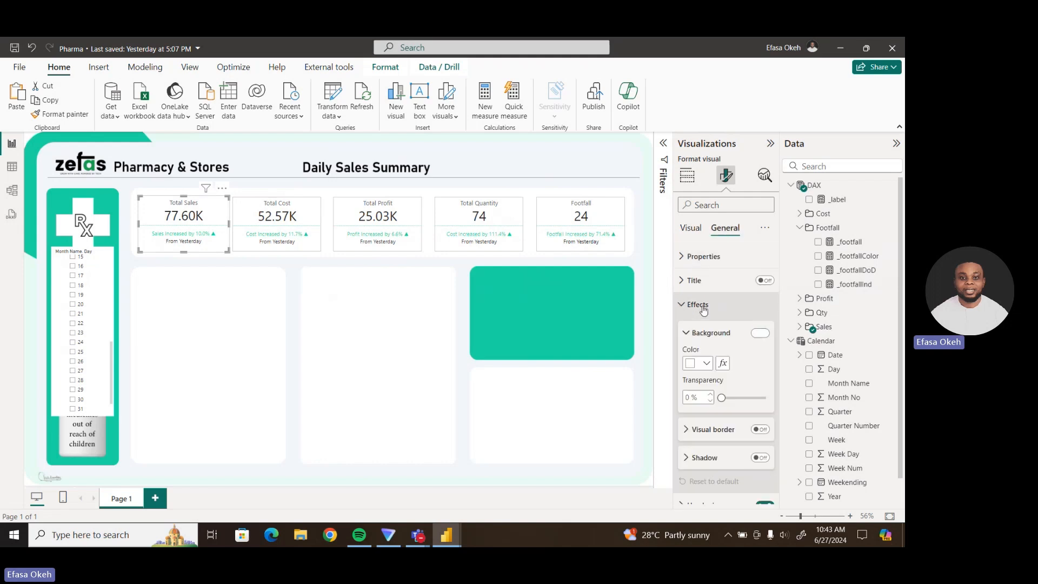
{"action": "left_click", "coordinate": [760, 429]}
{"action": "left_click", "coordinate": [703, 431]}
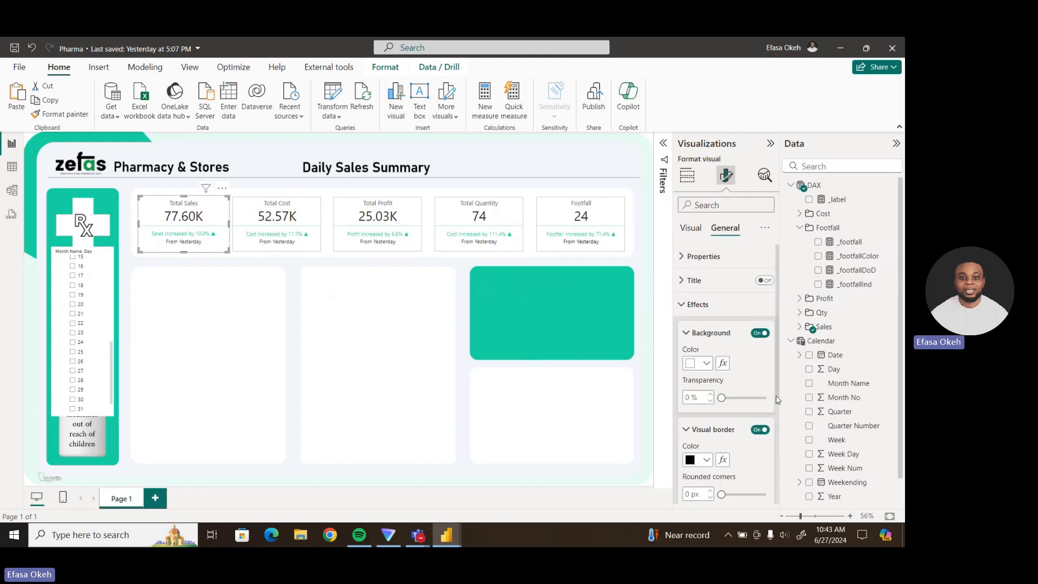
{"action": "scroll", "coordinate": [778, 400], "scroll_direction": "down", "scroll_amount": 2}
{"action": "left_click_drag", "start_coordinate": [722, 385], "coordinate": [737, 385]}
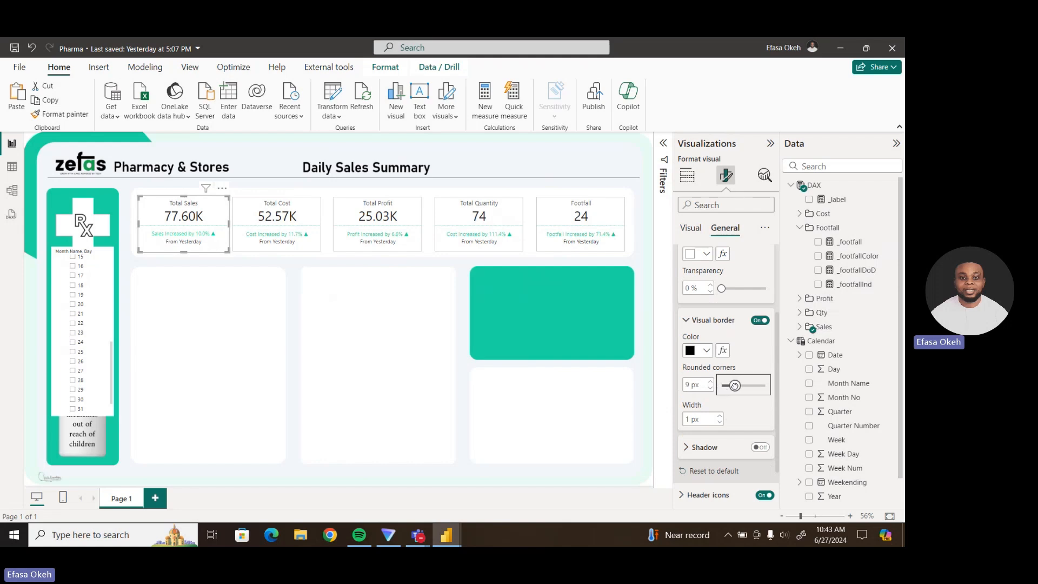
{"action": "left_click", "coordinate": [217, 288]}
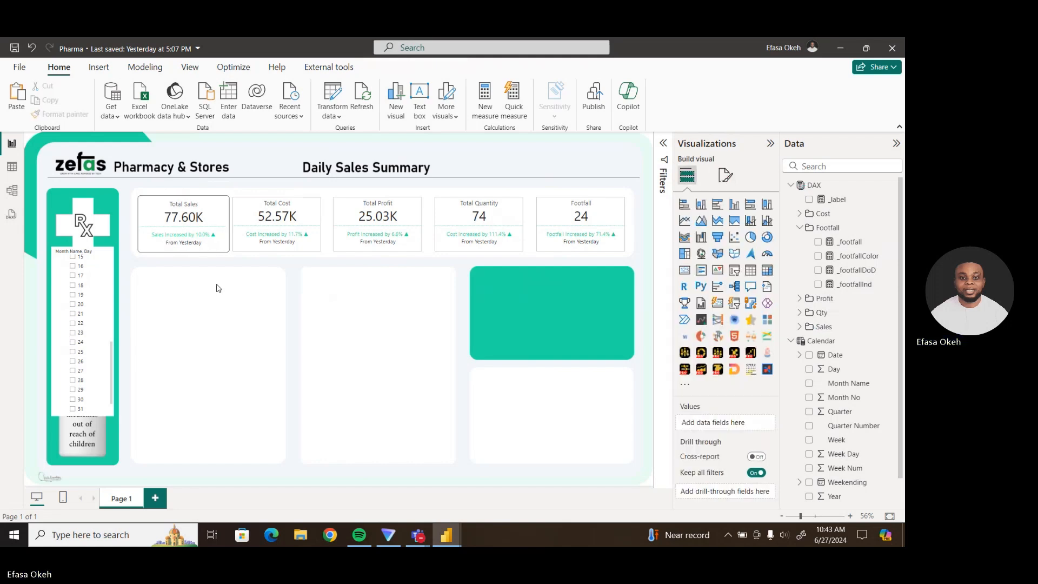
Turn off the inner card background and border for the Total Cost, Total Profit, Total Quantity and Footfall cards together.
{"action": "left_click", "coordinate": [286, 251]}
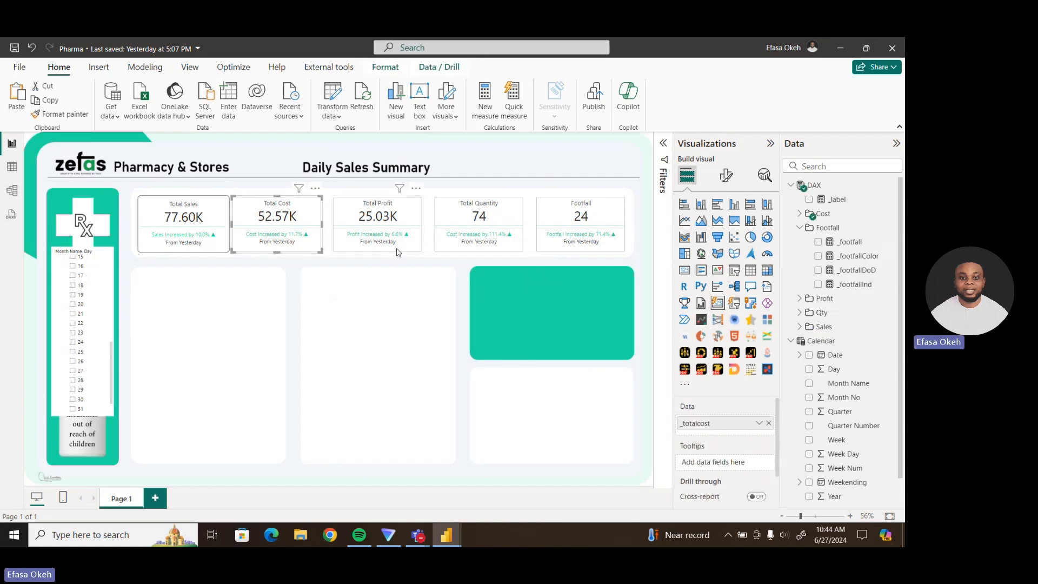
{"action": "left_click", "coordinate": [398, 252]}
{"action": "left_click", "coordinate": [320, 243]}
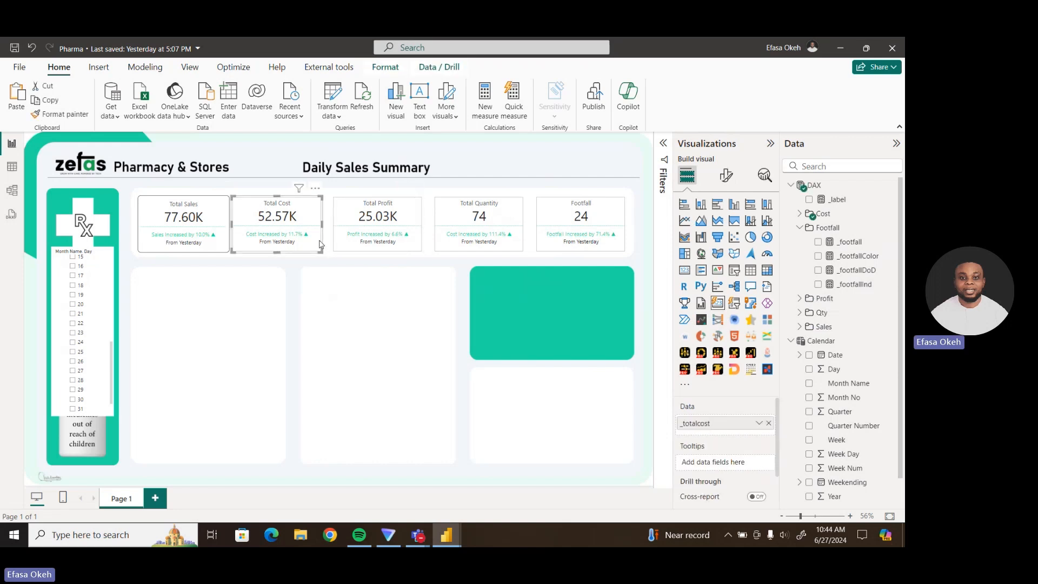
{"action": "left_click", "coordinate": [367, 237], "text": "ctrl"}
{"action": "left_click", "coordinate": [480, 232], "text": "ctrl"}
{"action": "left_click", "coordinate": [581, 233], "text": "ctrl"}
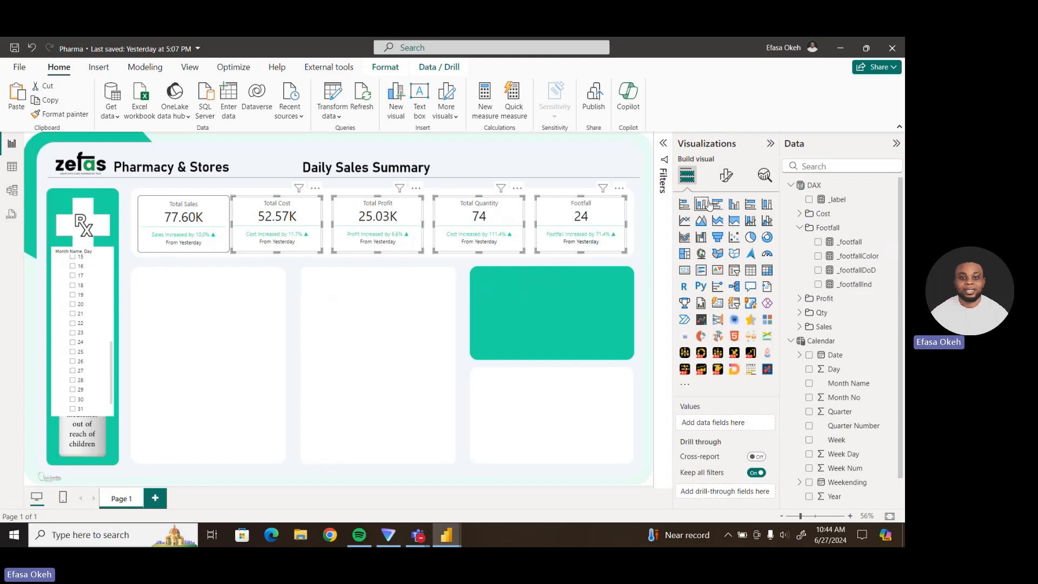
{"action": "left_click", "coordinate": [727, 175]}
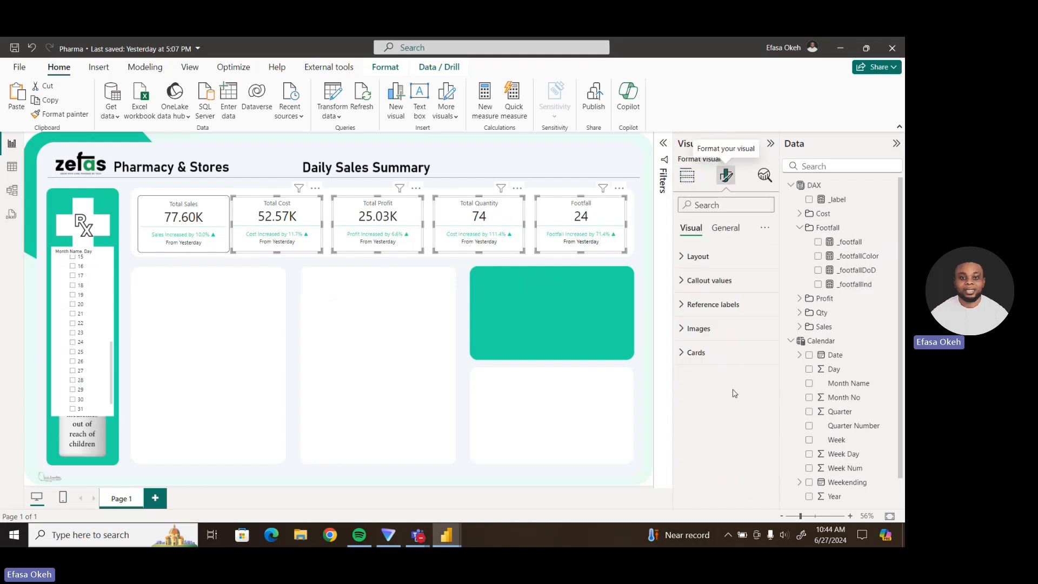
{"action": "left_click", "coordinate": [707, 357]}
{"action": "scroll", "coordinate": [746, 389], "scroll_direction": "down", "scroll_amount": 3}
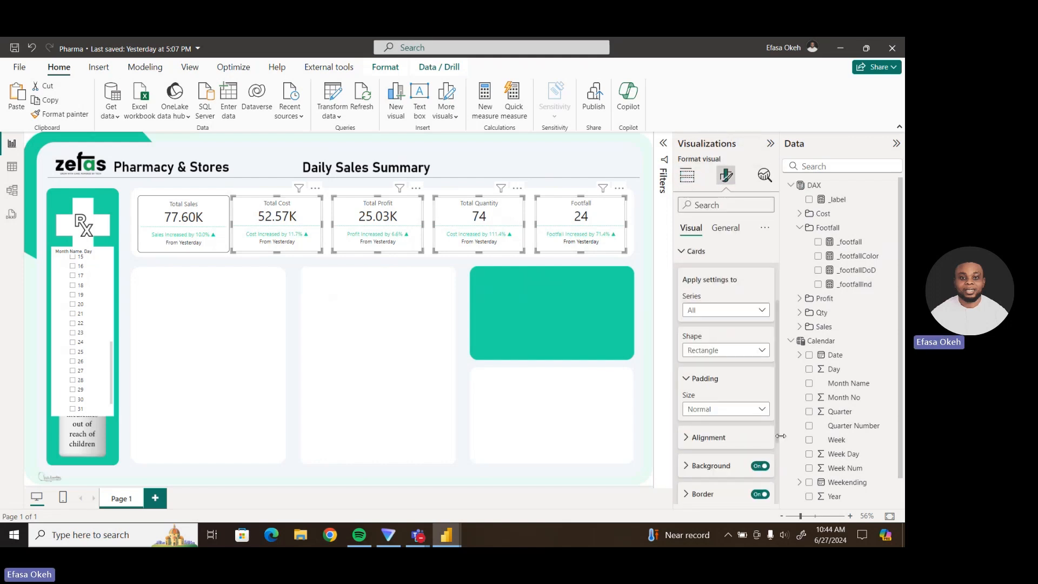
{"action": "left_click", "coordinate": [759, 420]}
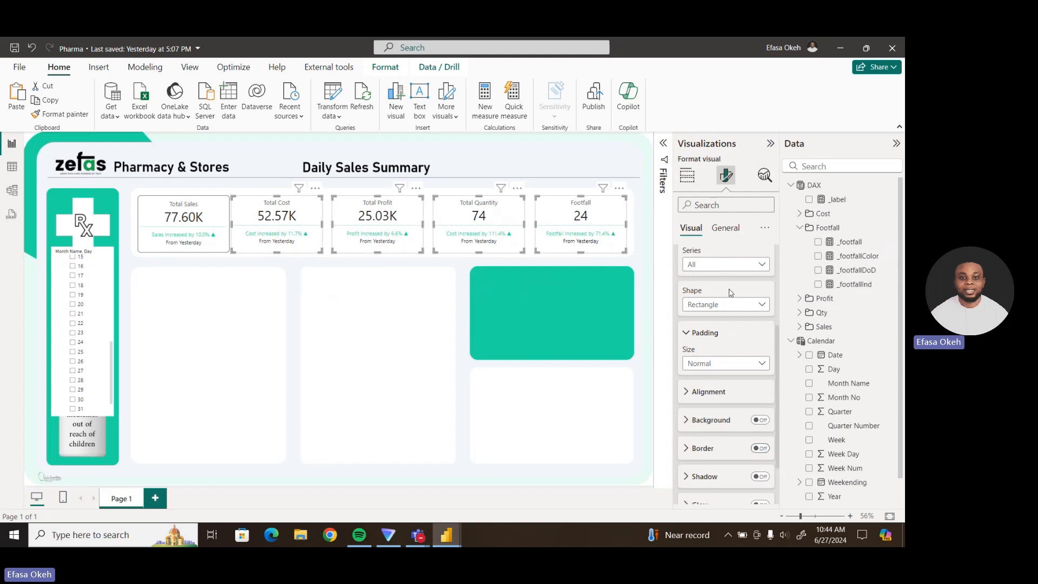
Turn off the background effect of the four selected cards and give them a visual border with 10 px rounded corners.
{"action": "left_click", "coordinate": [725, 228]}
{"action": "left_click", "coordinate": [720, 311]}
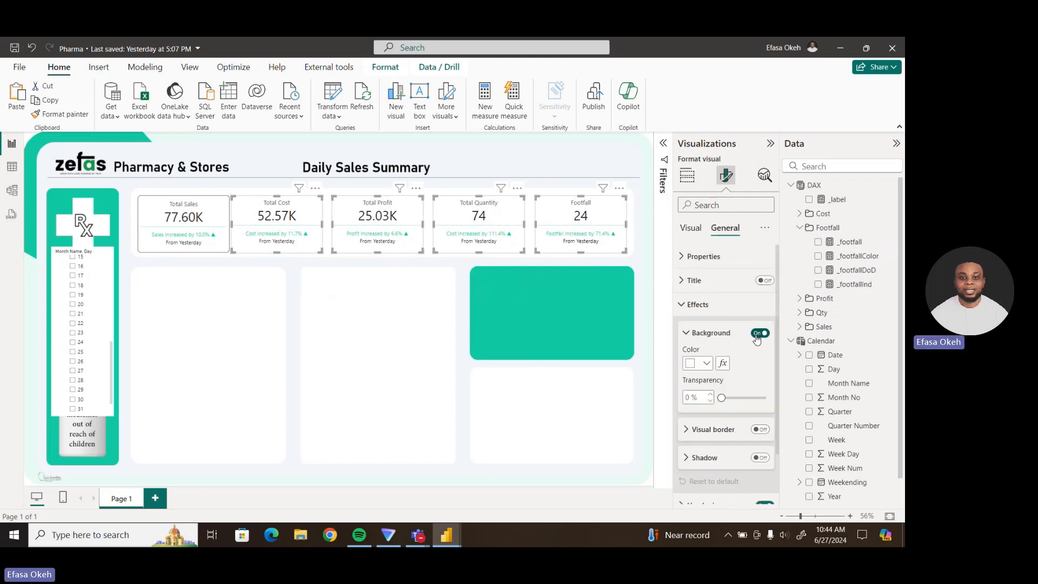
{"action": "left_click", "coordinate": [760, 333]}
{"action": "left_click", "coordinate": [760, 430]}
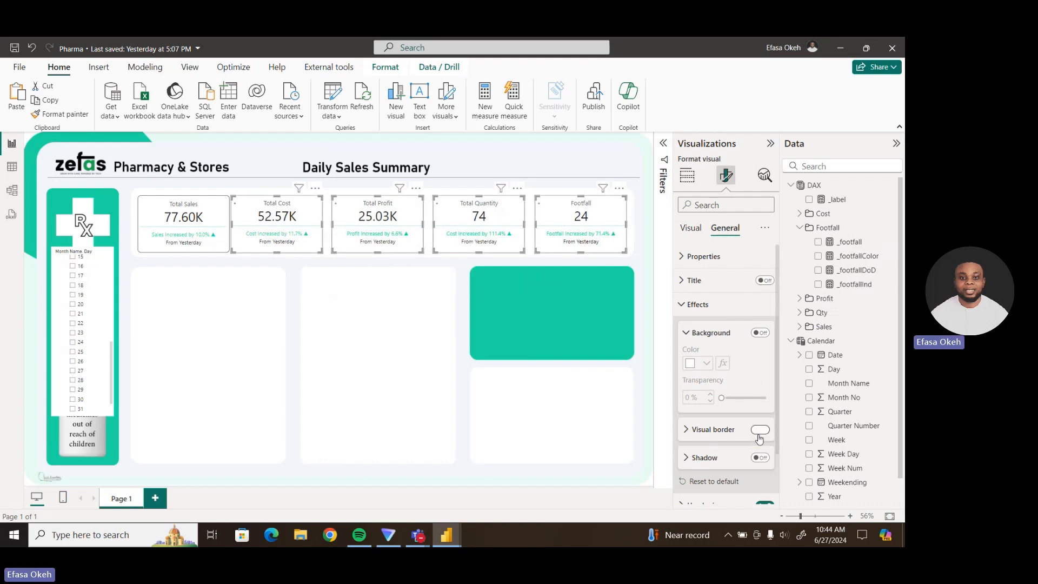
{"action": "left_click", "coordinate": [713, 431]}
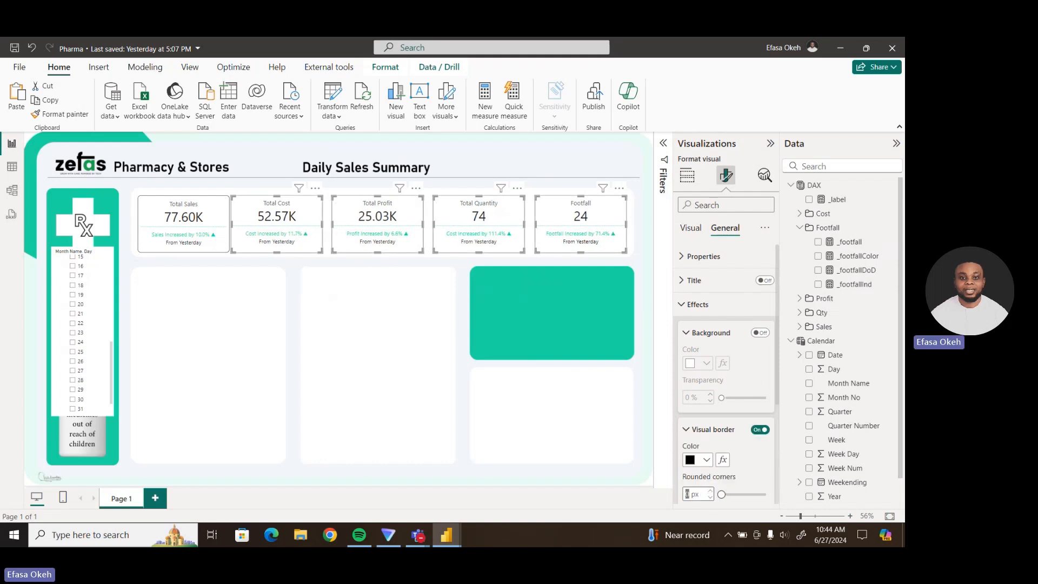
{"action": "type", "text": "10"}
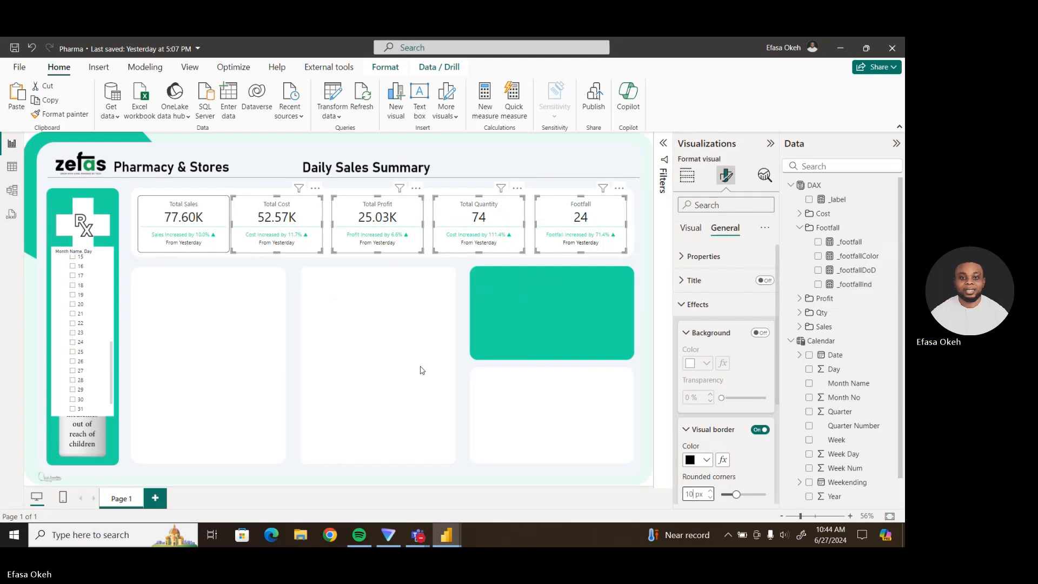
{"action": "left_click", "coordinate": [360, 308]}
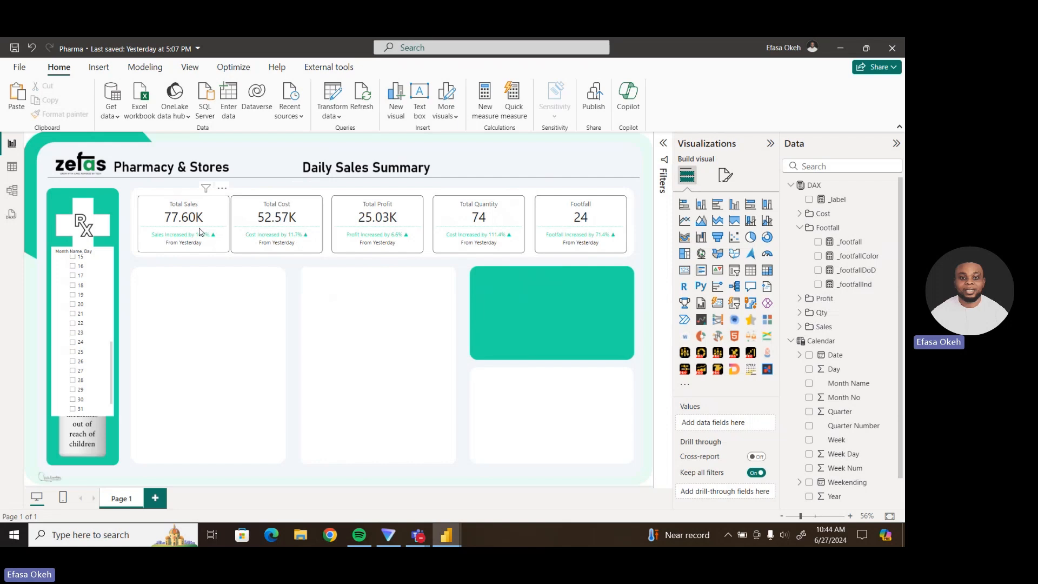
Shift the Total Sales card slightly left and the Footfall card slightly right, towards the ends of the white header panel.
{"action": "left_click_drag", "start_coordinate": [200, 232], "coordinate": [195, 232]}
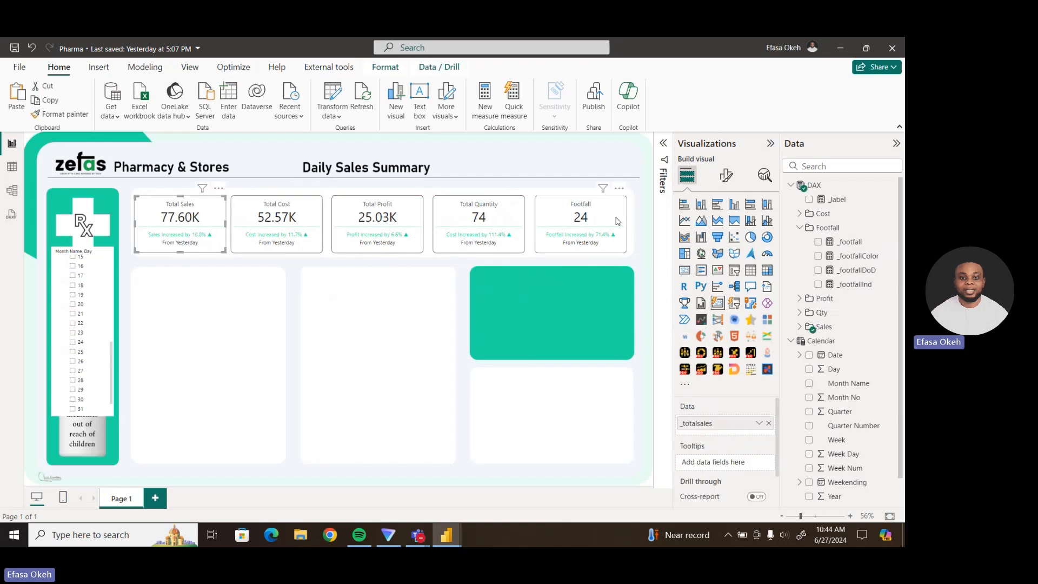
{"action": "left_click_drag", "start_coordinate": [607, 225], "coordinate": [613, 225]}
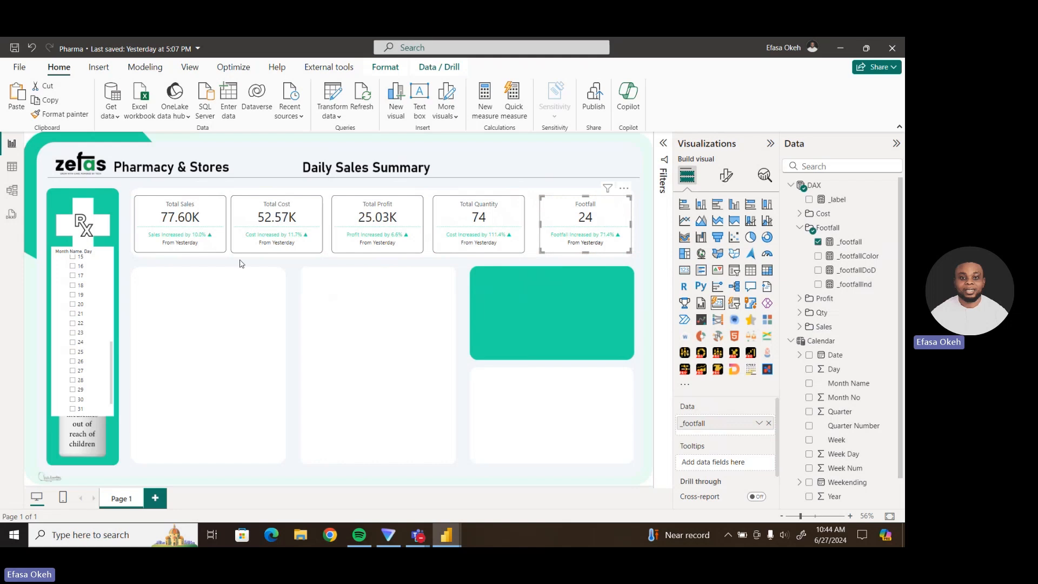
Distribute the Total Sales, Total Cost, Total Profit, Total Quantity and Footfall cards horizontally with equal spacing.
{"action": "left_click_drag", "start_coordinate": [241, 264], "coordinate": [647, 271]}
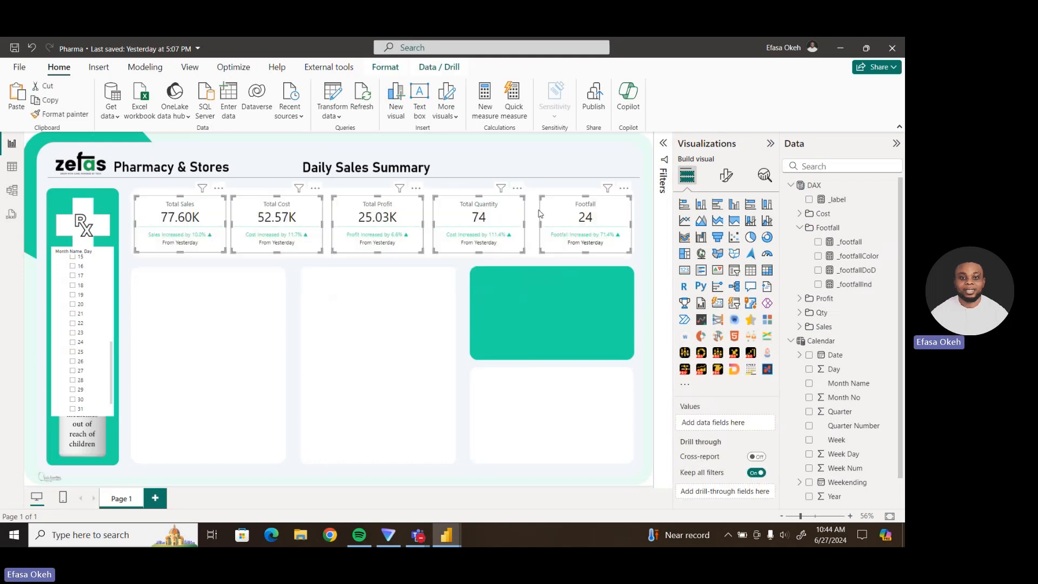
{"action": "left_click", "coordinate": [385, 67]}
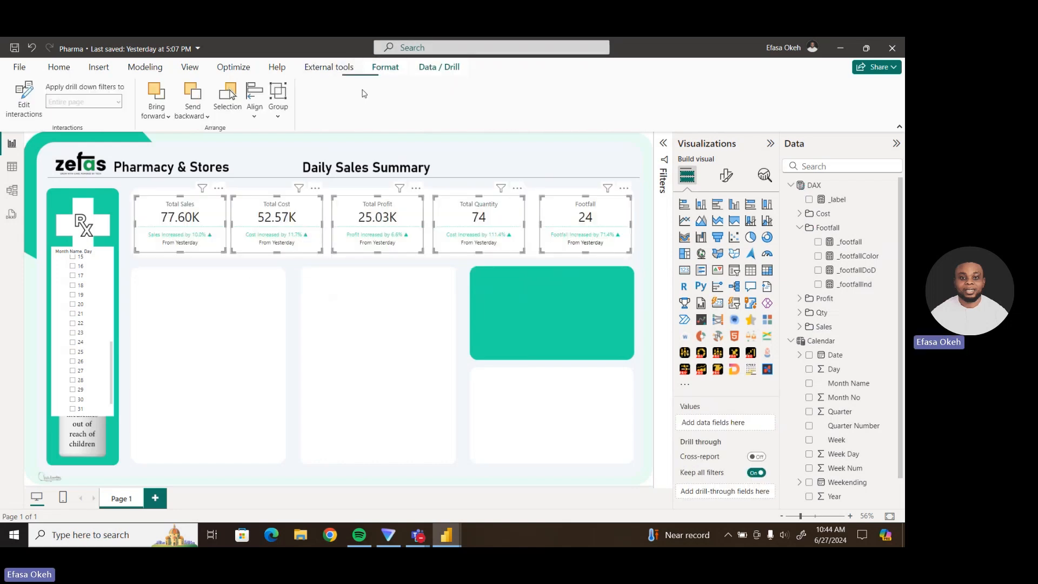
{"action": "left_click", "coordinate": [254, 102]}
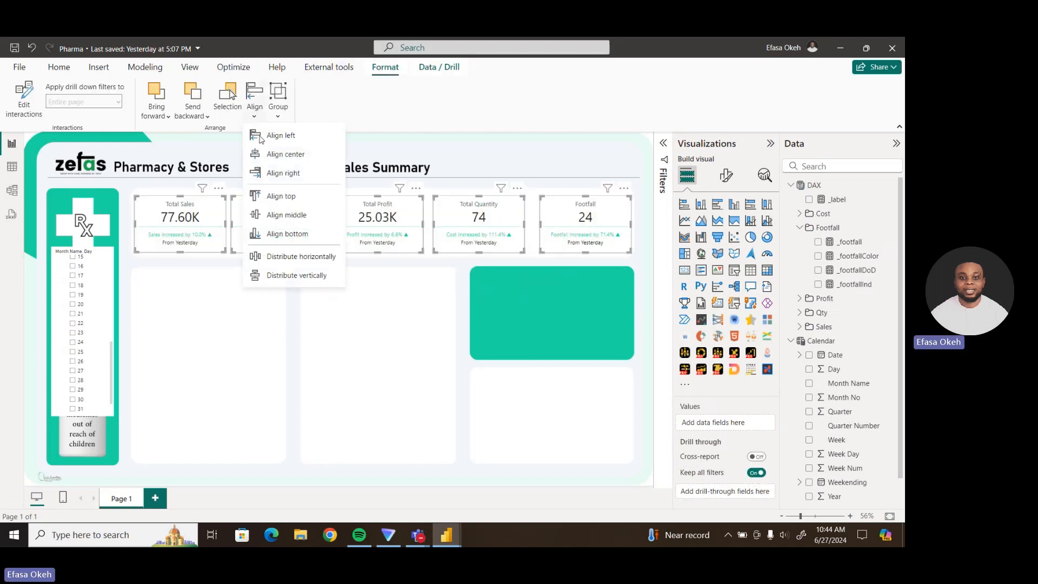
{"action": "left_click", "coordinate": [289, 256]}
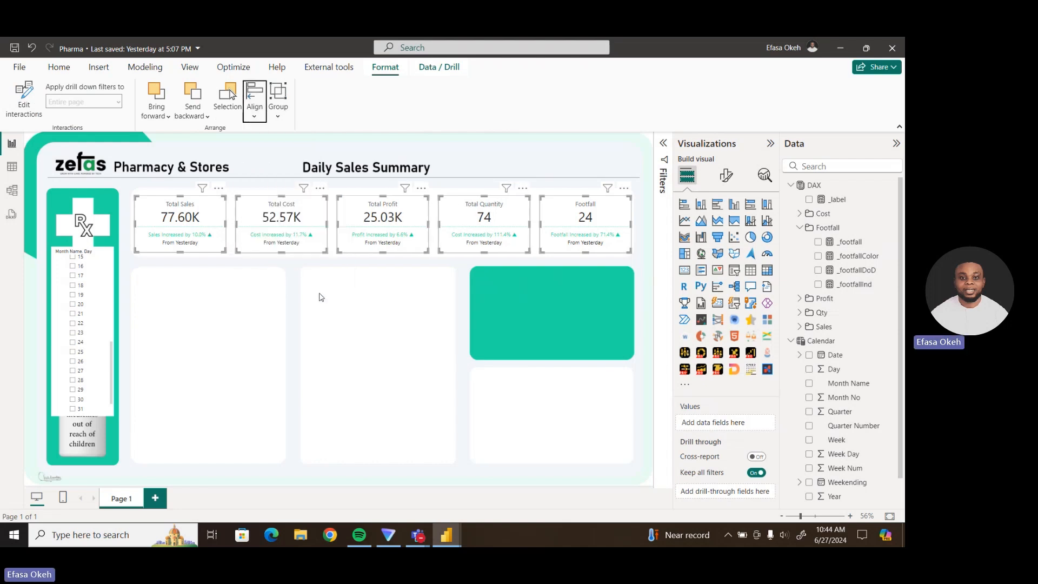
{"action": "left_click", "coordinate": [346, 311]}
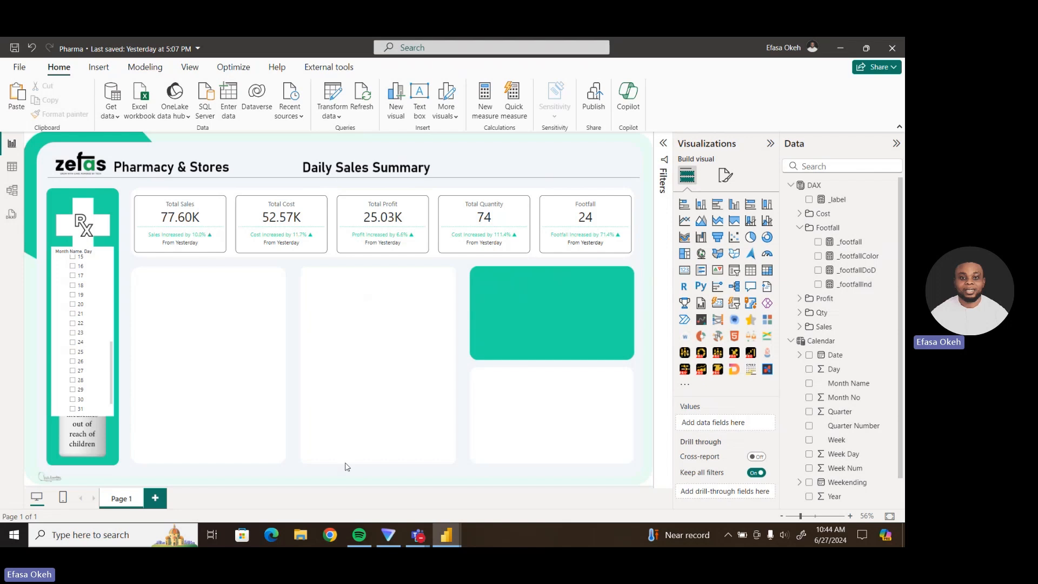
Switch to the Zefas Pharmacy Sales reference report and clear its year, month and day selections with the eraser image.
{"action": "mouse_move", "coordinate": [444, 544]}
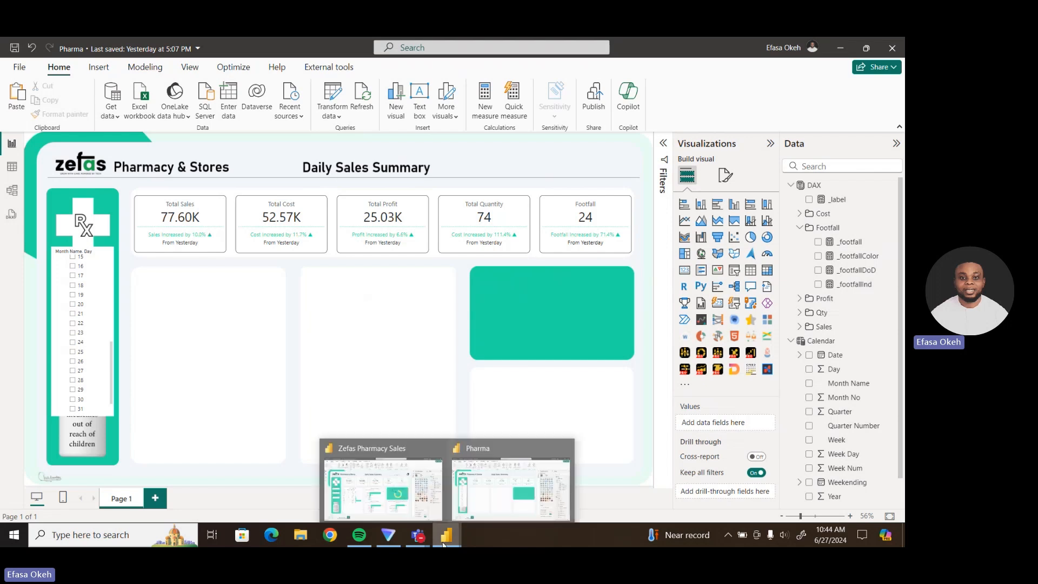
{"action": "left_click", "coordinate": [398, 489]}
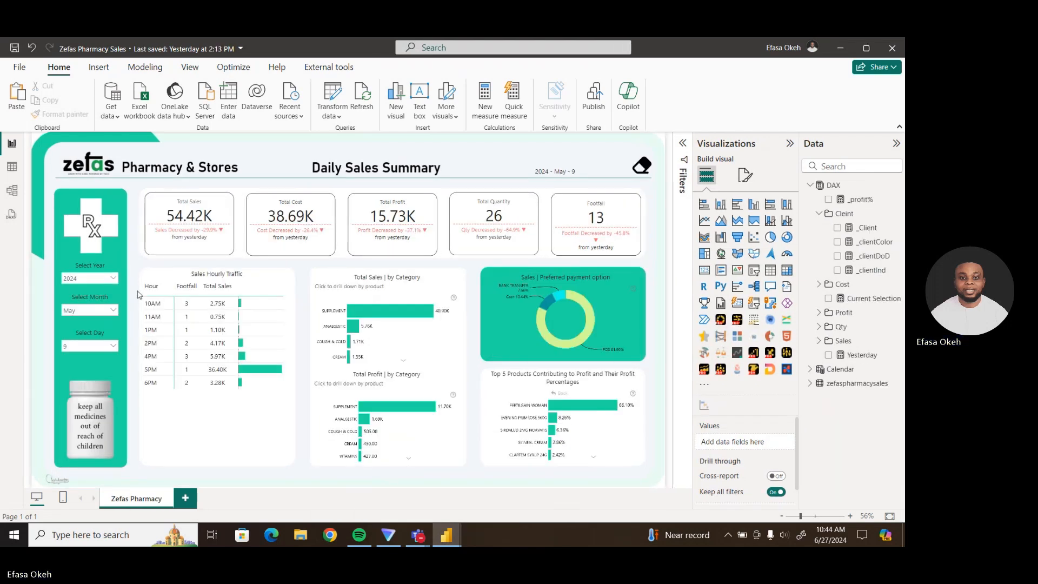
{"action": "left_click", "coordinate": [643, 171], "text": "ctrl"}
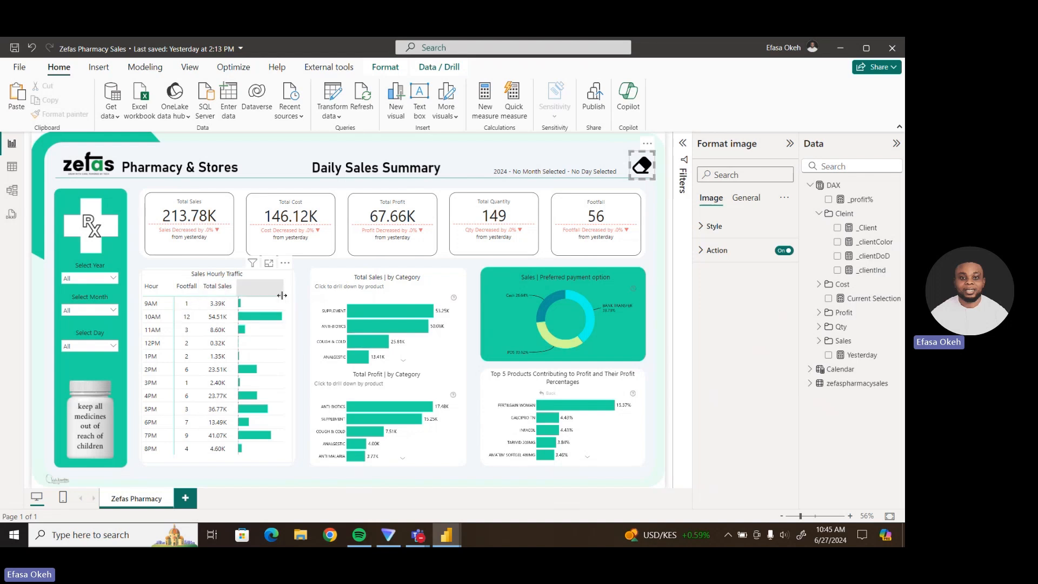
Examine the Time, Time 2, Hour Category and Sort columns of the zefaspharmacysales table against the report's Sales Hourly Traffic visual.
{"action": "left_click", "coordinate": [11, 167]}
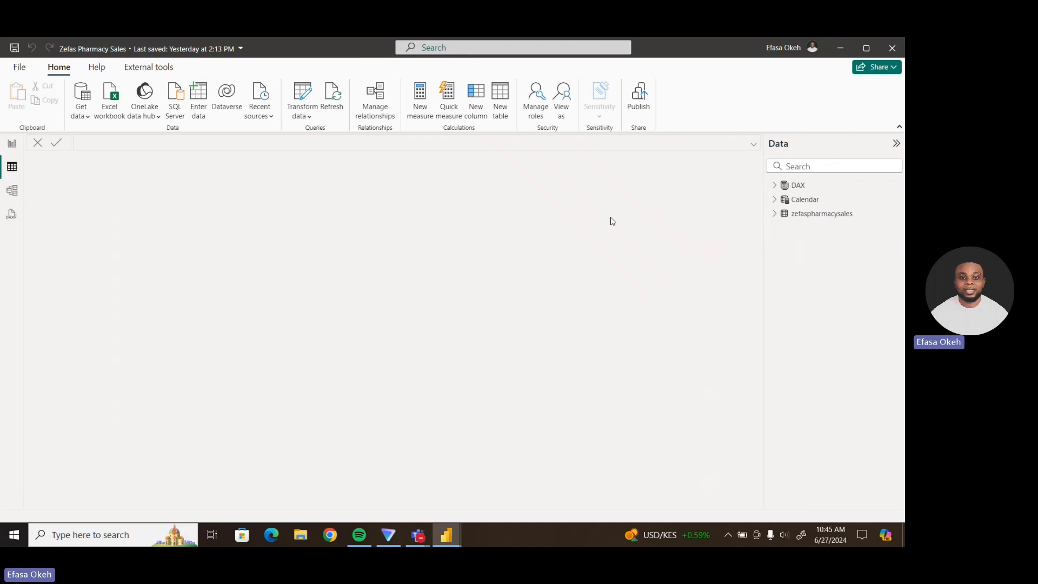
{"action": "left_click", "coordinate": [819, 215]}
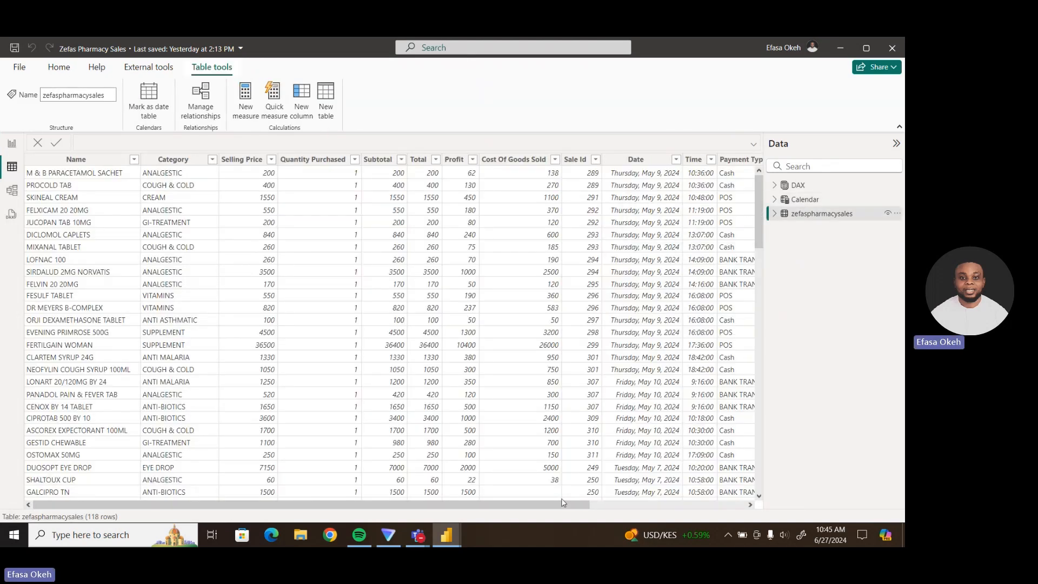
{"action": "left_click_drag", "start_coordinate": [551, 507], "coordinate": [708, 507]}
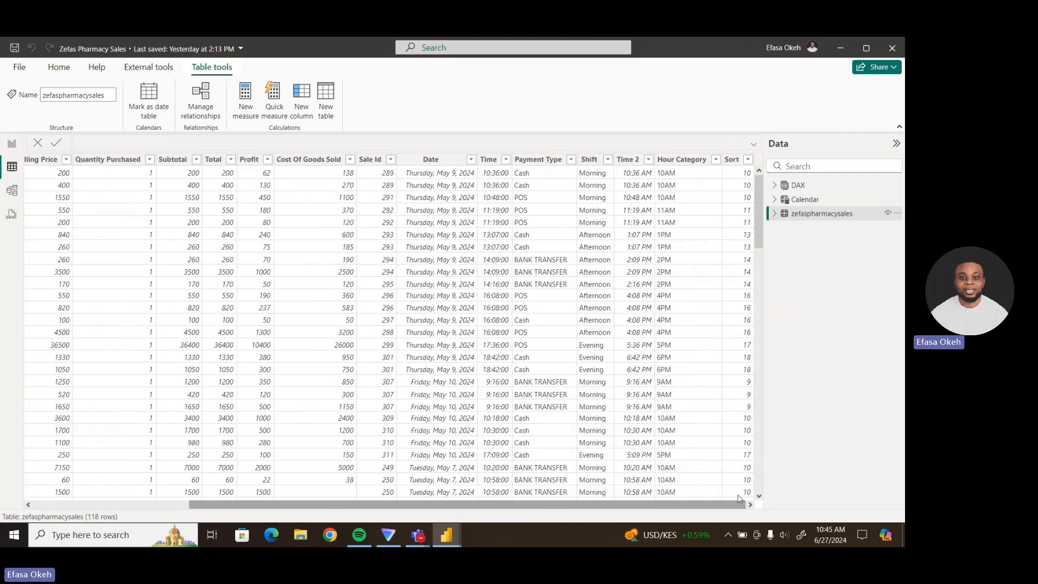
{"action": "left_click", "coordinate": [629, 162]}
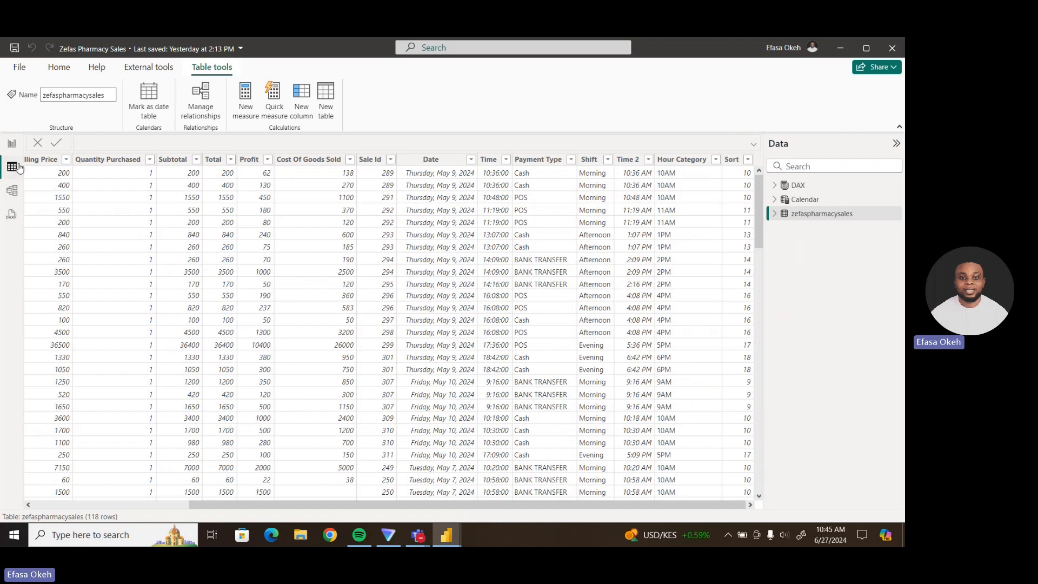
{"action": "left_click", "coordinate": [12, 144]}
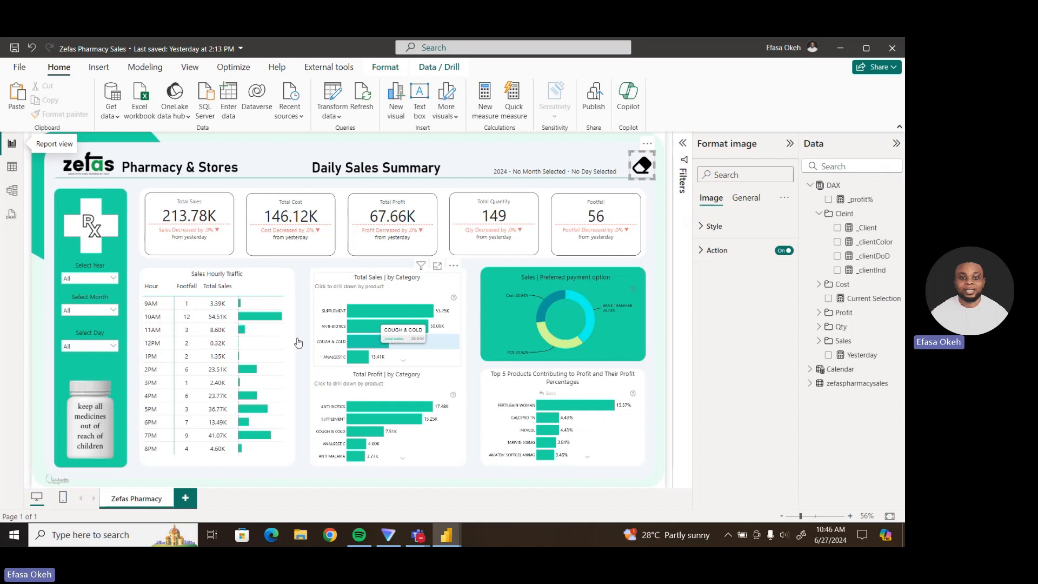
{"action": "left_click", "coordinate": [11, 169]}
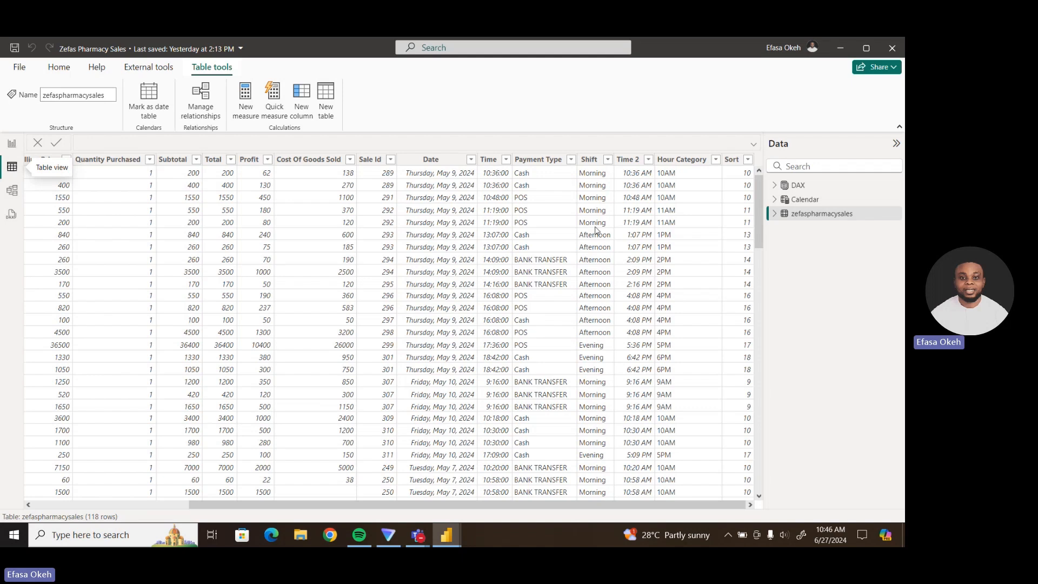
Copy the complete SWITCH formula of the Hour Category column and switch back to the Pharma report.
{"action": "left_click", "coordinate": [680, 159]}
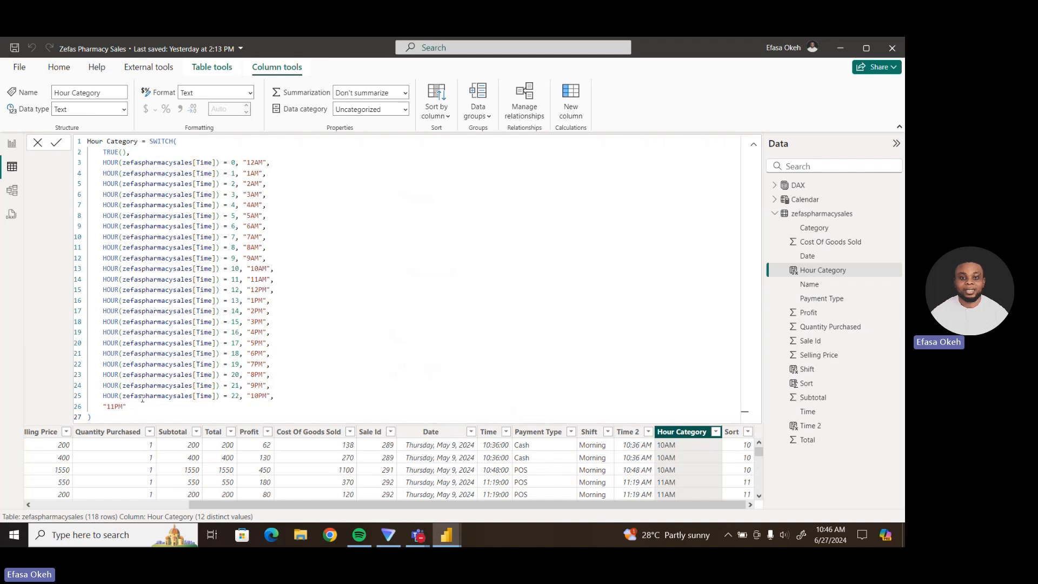
{"action": "left_click_drag", "start_coordinate": [101, 419], "coordinate": [87, 139]}
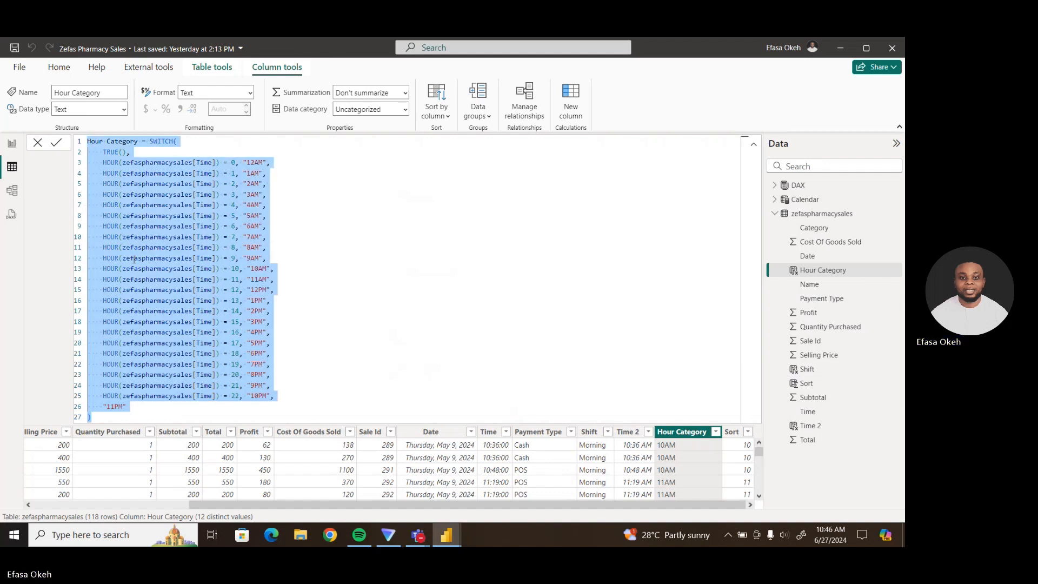
{"action": "left_click", "coordinate": [440, 534]}
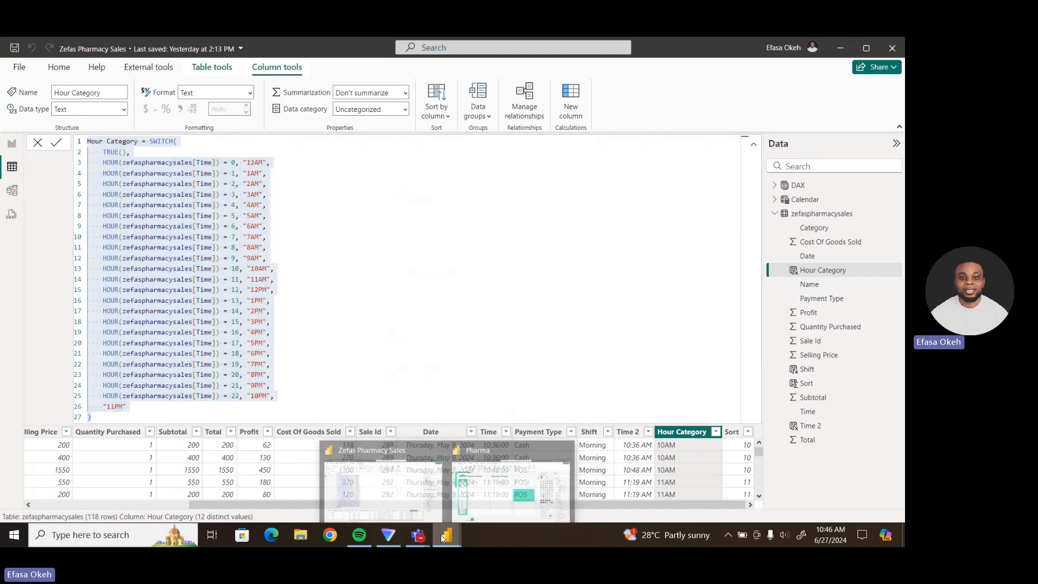
{"action": "left_click", "coordinate": [500, 502]}
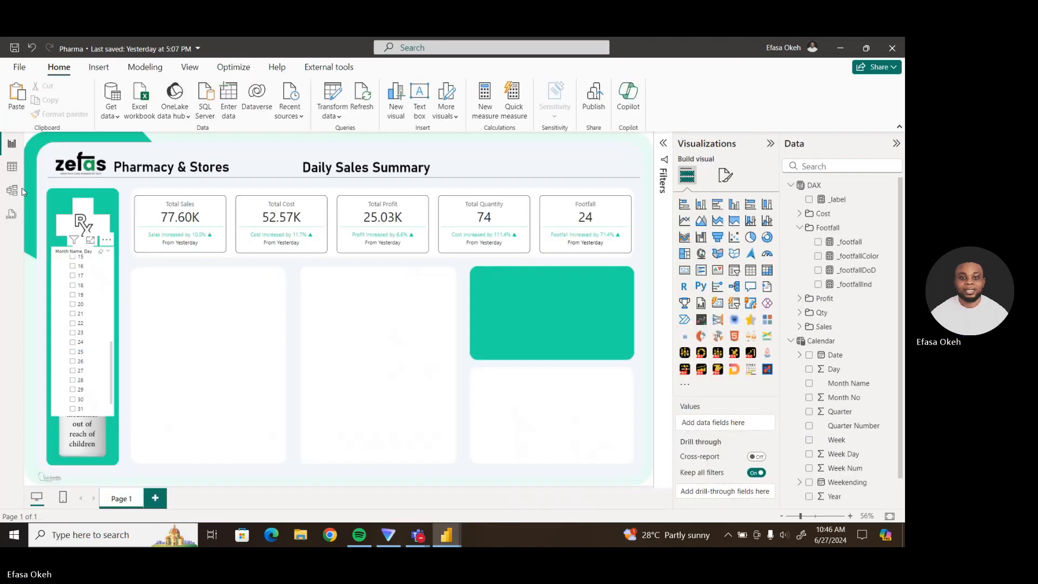
Switch to the table view and collapse the Cost, Footfall, Qty and Sales measure folders.
{"action": "left_click", "coordinate": [12, 167]}
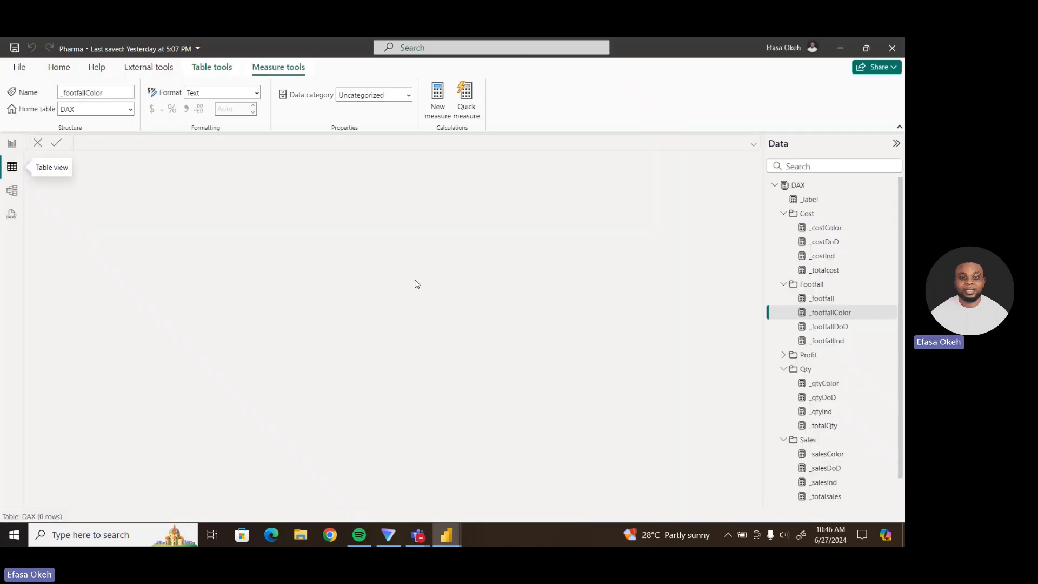
{"action": "left_click", "coordinate": [784, 215]}
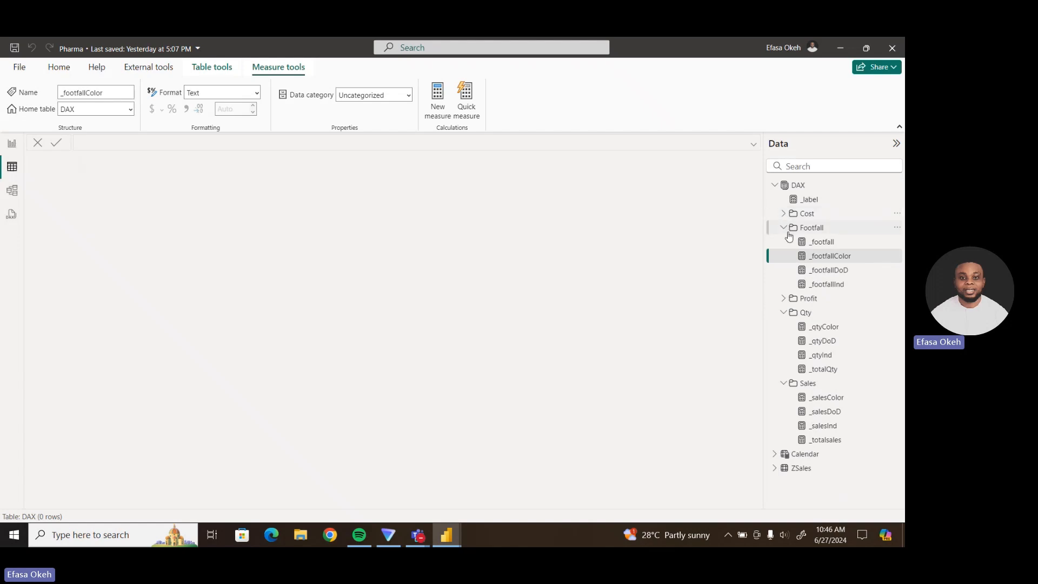
{"action": "left_click", "coordinate": [785, 227]}
{"action": "left_click", "coordinate": [784, 256]}
{"action": "left_click", "coordinate": [784, 270]}
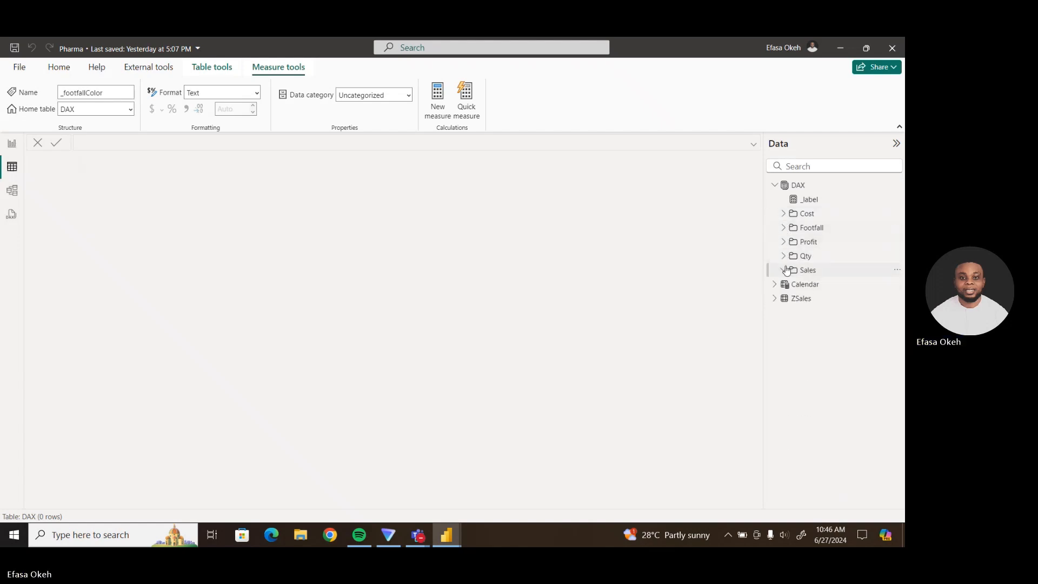
Add a ZSales column Hour Category using SWITCH(TRUE()) that maps HOUR(zefaspharmacysales[Time]) 0–22 to "12AM"–"10PM", with "11PM" as default.
{"action": "left_click", "coordinate": [802, 298]}
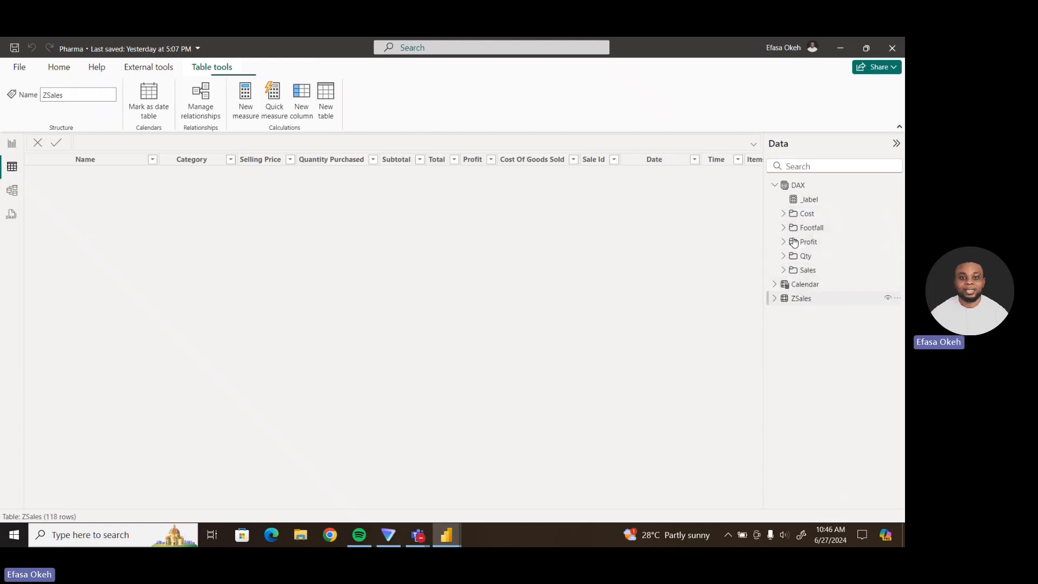
{"action": "left_click", "coordinate": [774, 185]}
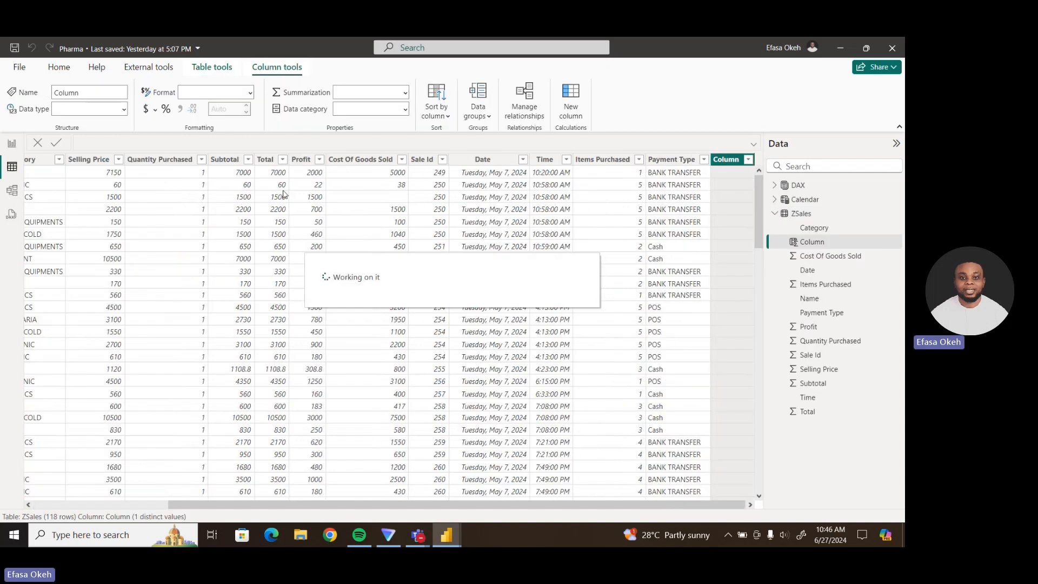
{"action": "type", "text": "Hour Category = SWITCH(     TRUE(),     HOUR(zefaspharmacysales[Time]) = 0, \"12AM\",     HOUR(zefaspharmacysales[Time]) = 1, \"1AM\",     HOUR(zefaspharmacysales[Time]) = 2, \"2AM\",     HOUR(zefaspharmacysales[Time]) = 3, \"3AM\",     HOUR(zefaspharmacysales[Time]) = 4, \"4AM\",     HOUR(zefaspharmacysales[Time]) = 5, \"5AM\",     HOUR(zefaspharmacysales[Time]) = 6, \"6AM\",     HOUR(zefaspharmacysales[Time]) = 7, \"7AM\",     HOUR(zefaspharmacysales[Time]) = 8, \"8AM\",     HOUR(zefaspharmacysales[Time]) = 9, \"9AM\",     HOUR(zefaspharmacysales[Time]) = 10, \"10AM\",     HOUR(zefaspharmacysales[Time]) = 11, \"11AM\",     HOUR(zefaspharmacysales[Time]) = 12, \"12PM\",     HOUR(zefaspharmacysales[Time]) = 13, \"1PM\",     HOUR(zefaspharmacysales[Time]) = 14, \"2PM\",     HOUR(zefaspharmacysales[Time]) = 15, \"3PM\",     HOUR(zefaspharmacysales[Time]) = 16, \"4PM\",     HOUR(zefaspharmacysales[Time]) = 17, \"5PM\",     HOUR(zefaspharmacysales[Time]) = 18, \"6PM\",     HOUR(zefaspharmacysales[Time]) = 19, \"7PM\",     HOUR(zefaspharmacysales[Time]) = 20, \"8PM\",     HOUR(zefaspharmacysales[Time]) = 21, \"9PM\",     HOUR(zefaspharmacysales[Time]) = 22, \"10PM\",     \"11PM\" )"}
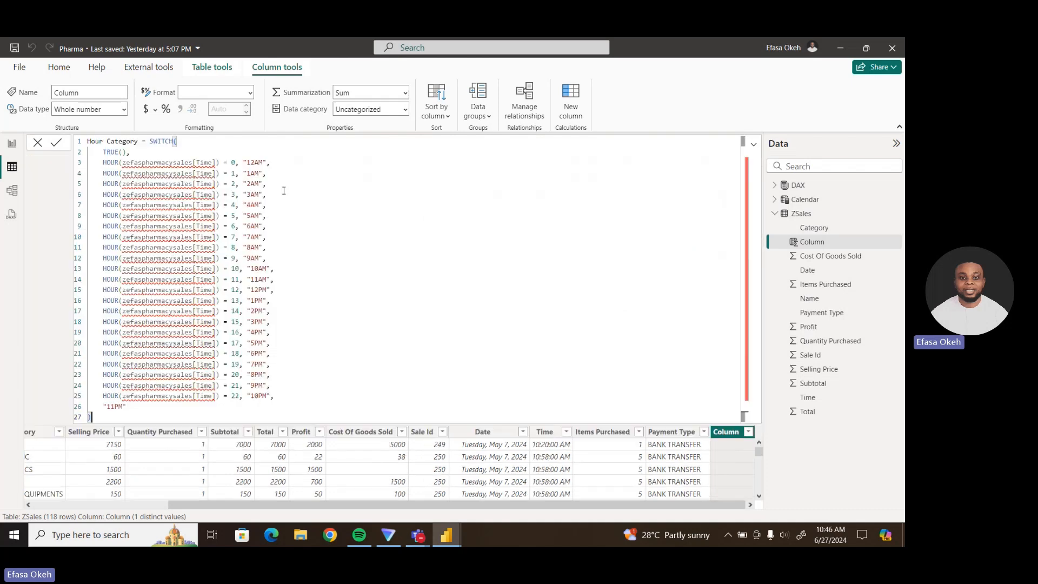
Replace zefaspharmacysales[Time] with ZSales[Time] in the formula's 12AM condition.
{"action": "left_click", "coordinate": [174, 163]}
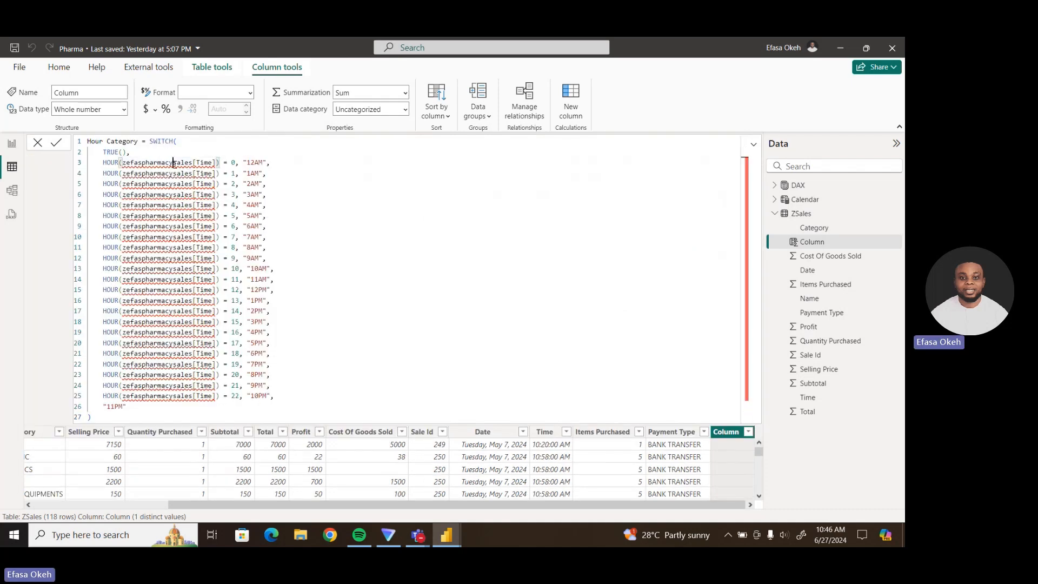
{"action": "key", "text": "BackSpace"}
{"action": "key", "text": "BackSpace"}
{"action": "key", "text": "BackSpace"}
{"action": "key", "text": "BackSpace"}
{"action": "key", "text": "BackSpace"}
{"action": "key", "text": "BackSpace"}
{"action": "key", "text": "BackSpace"}
{"action": "key", "text": "BackSpace"}
{"action": "key", "text": "BackSpace"}
{"action": "key", "text": "BackSpace"}
{"action": "key", "text": "BackSpace"}
{"action": "key", "text": "BackSpace"}
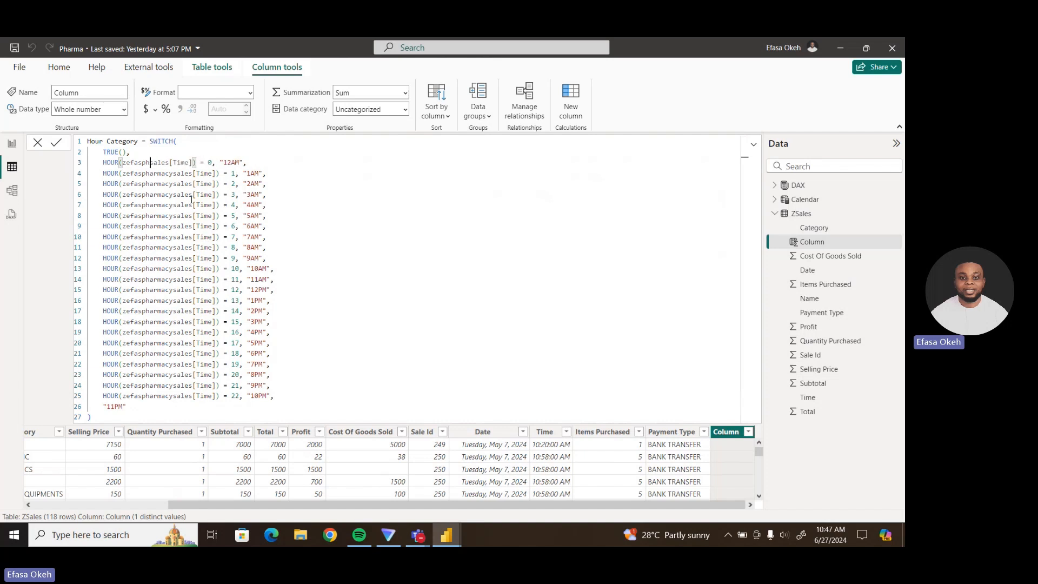
{"action": "key", "text": "BackSpace"}
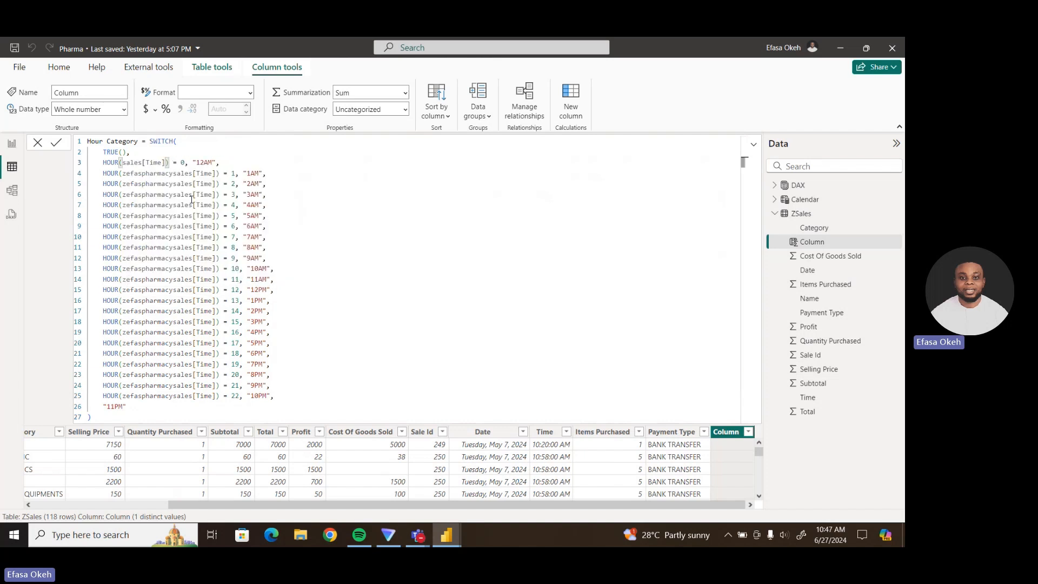
{"action": "type", "text": "Z"}
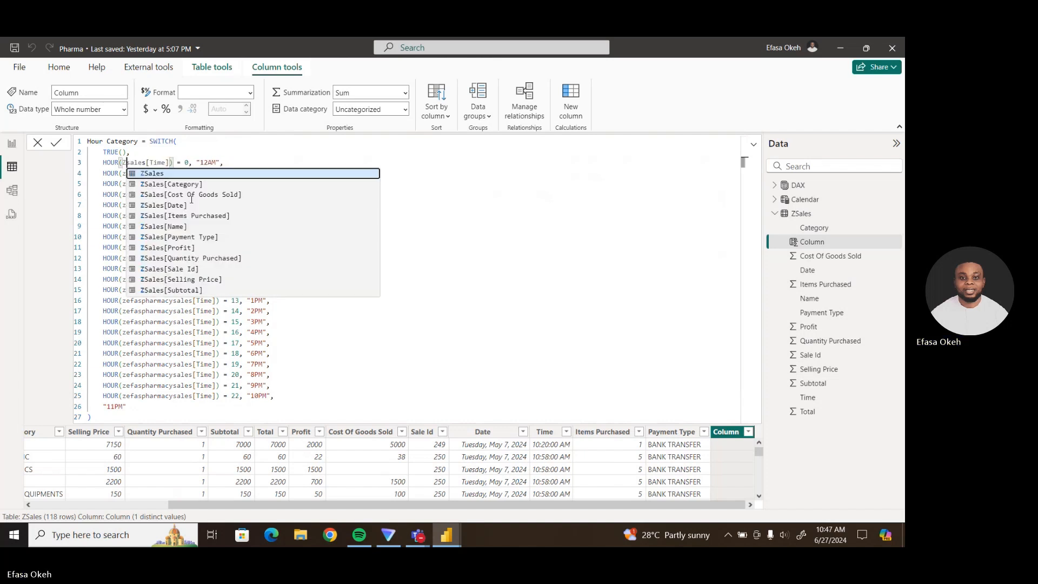
{"action": "left_click", "coordinate": [181, 174]}
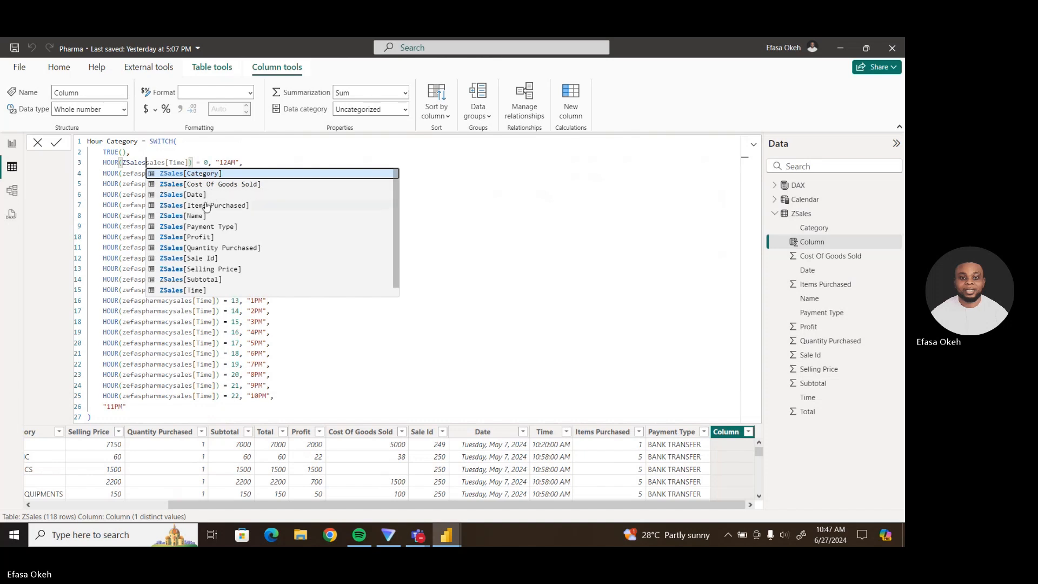
{"action": "left_click", "coordinate": [188, 291]}
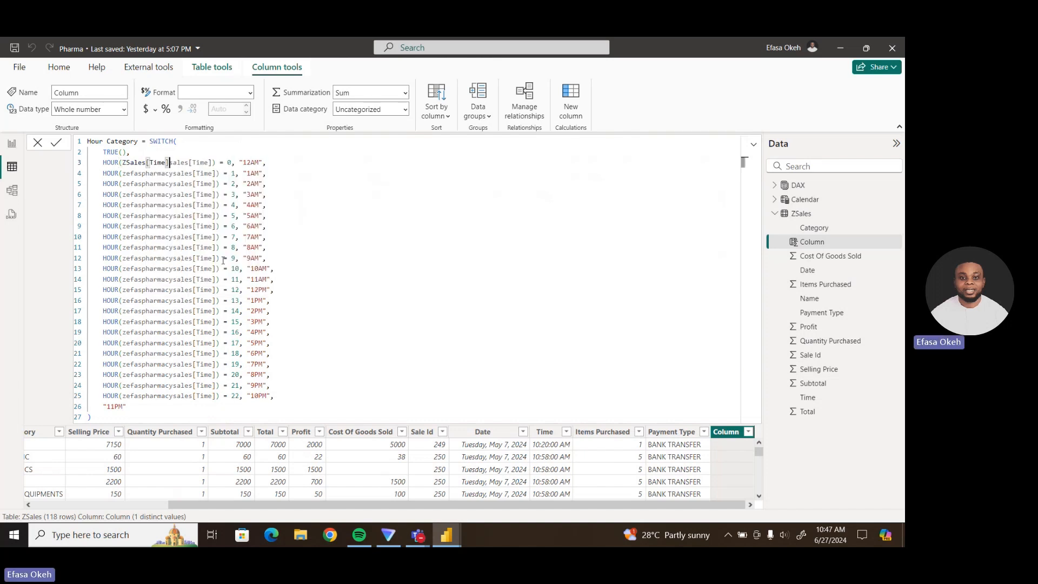
{"action": "key", "text": "Delete"}
{"action": "key", "text": "Delete"}
{"action": "key", "text": "Delete"}
{"action": "key", "text": "Delete"}
{"action": "key", "text": "Delete"}
{"action": "key", "text": "Delete"}
{"action": "key", "text": "Delete"}
{"action": "key", "text": "Delete"}
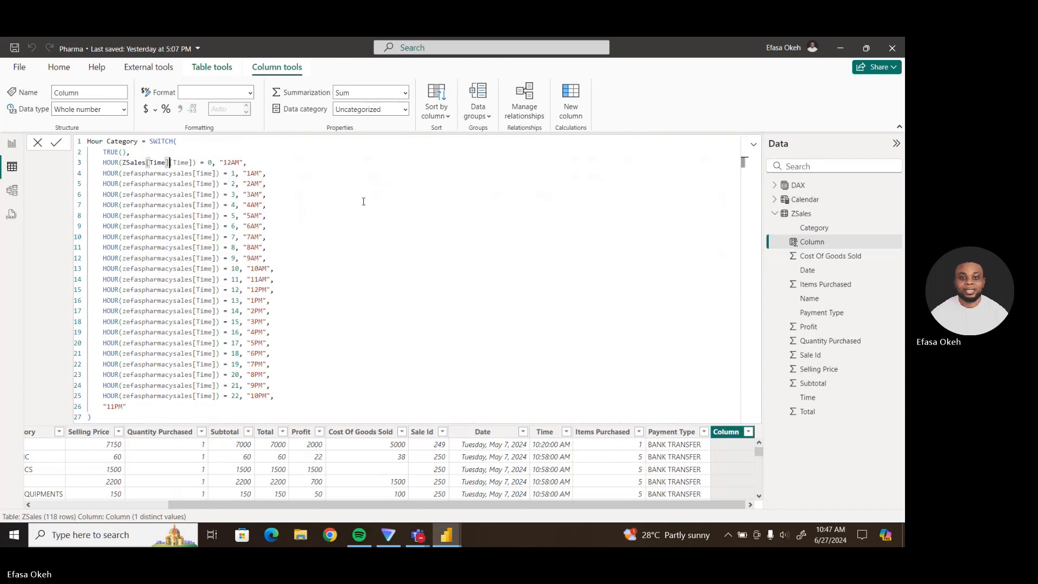
{"action": "key", "text": "Delete"}
{"action": "key", "text": "Delete"}
{"action": "key", "text": "Delete"}
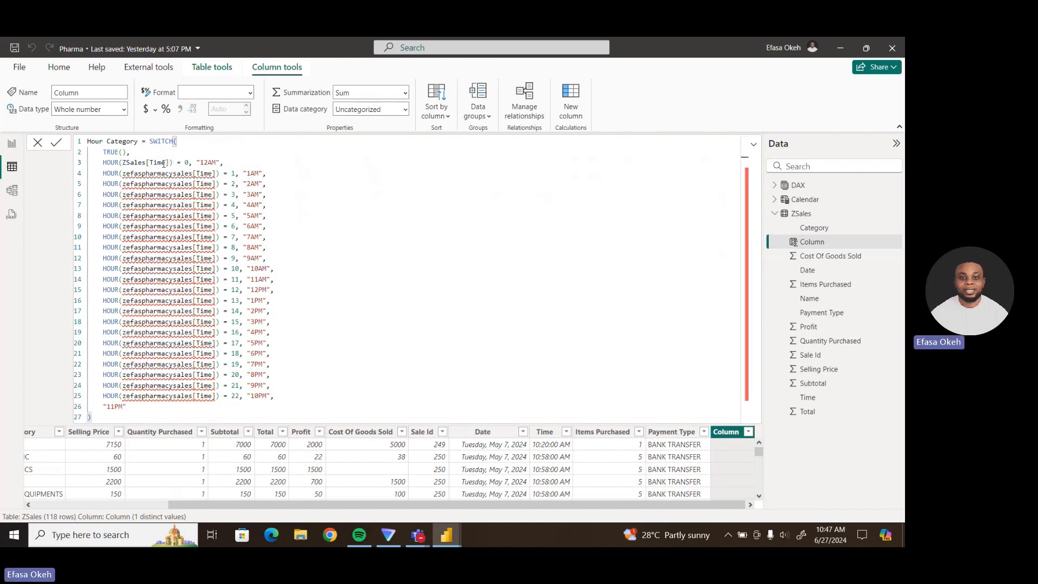
Copy the (ZSales[Time]) argument and substitute it for the old reference in the 1AM through 5AM conditions.
{"action": "left_click_drag", "start_coordinate": [173, 162], "coordinate": [119, 164]}
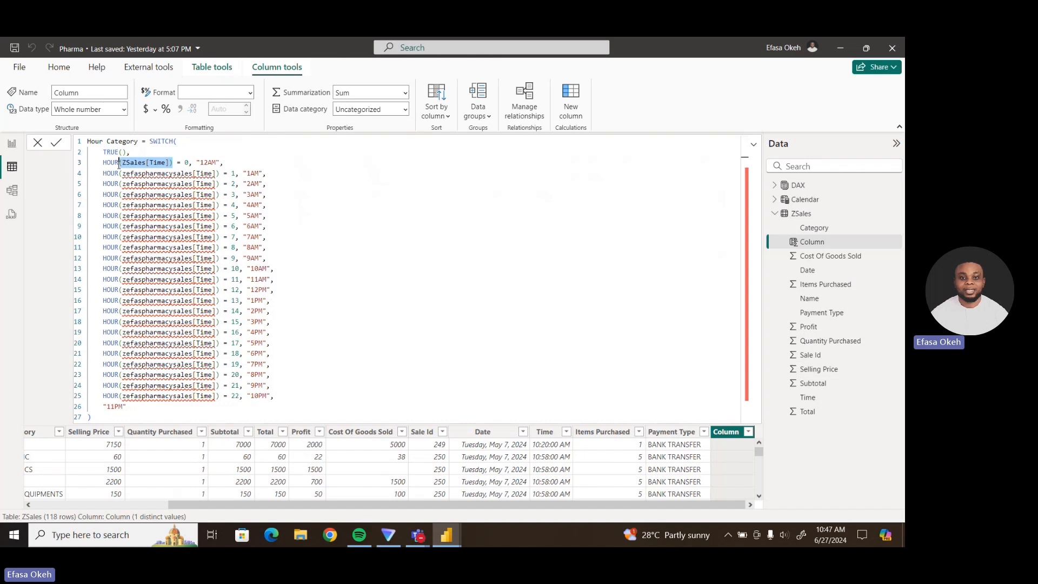
{"action": "left_click_drag", "start_coordinate": [219, 173], "coordinate": [119, 176]}
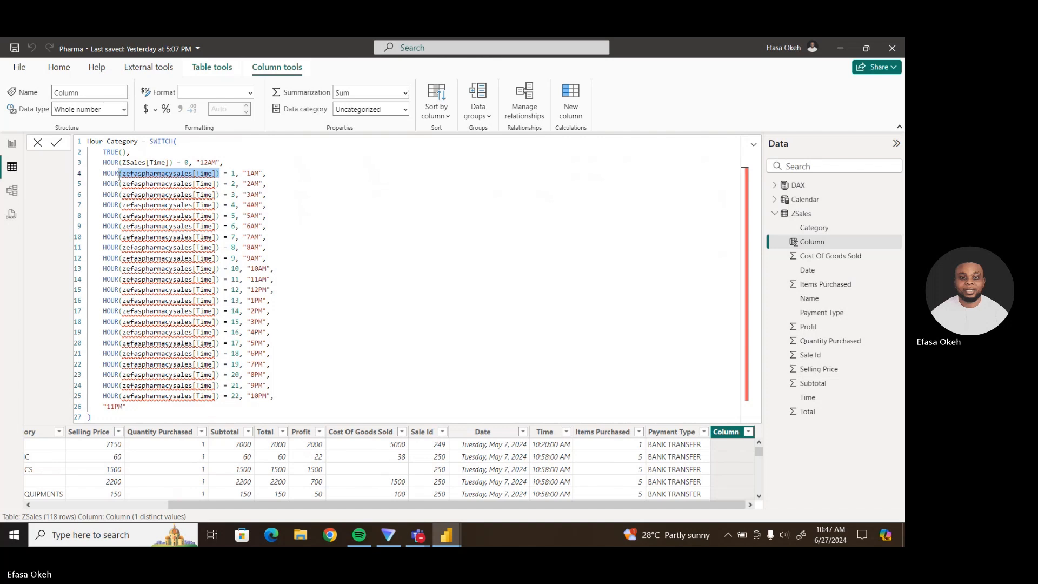
{"action": "type", "text": "(ZSales[Time])"}
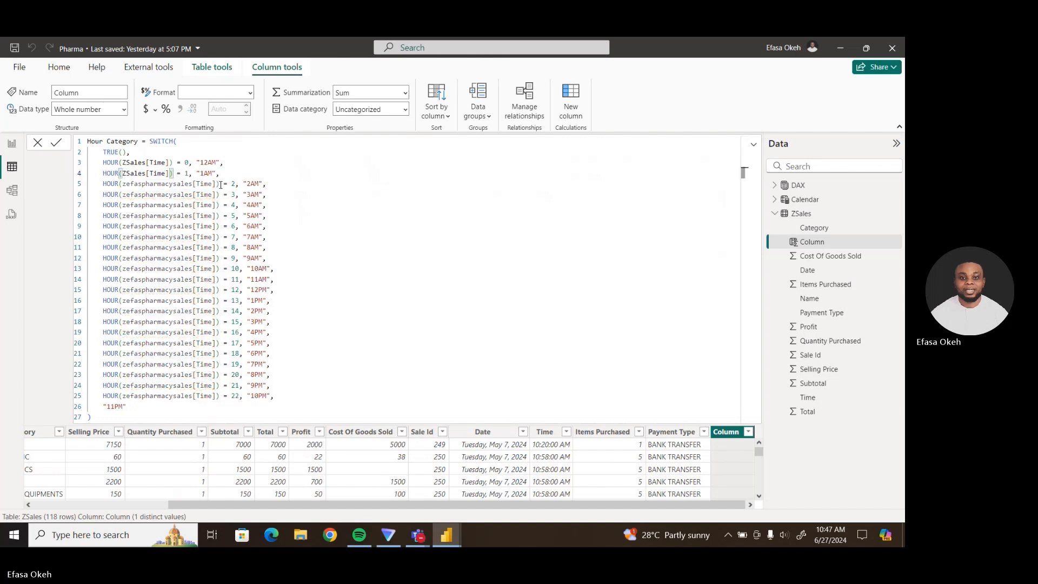
{"action": "left_click_drag", "start_coordinate": [220, 185], "coordinate": [120, 185]}
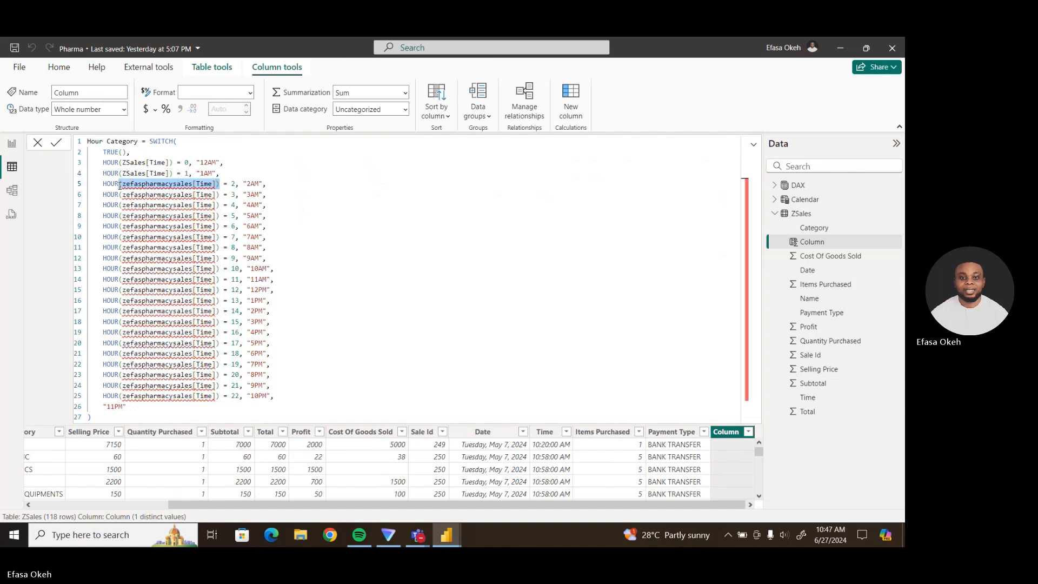
{"action": "type", "text": "(ZSales[Time])"}
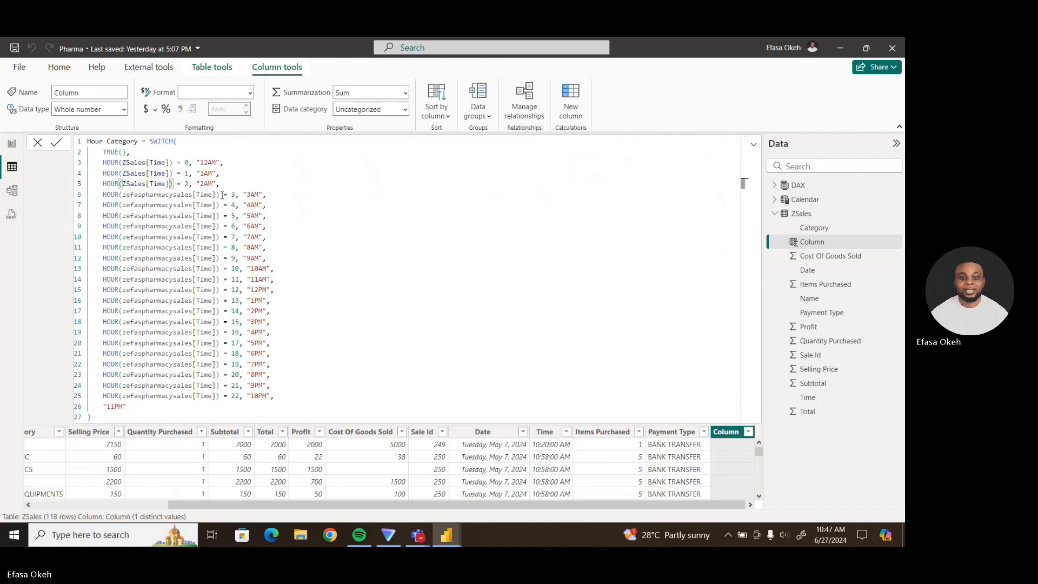
{"action": "left_click_drag", "start_coordinate": [222, 194], "coordinate": [120, 193]}
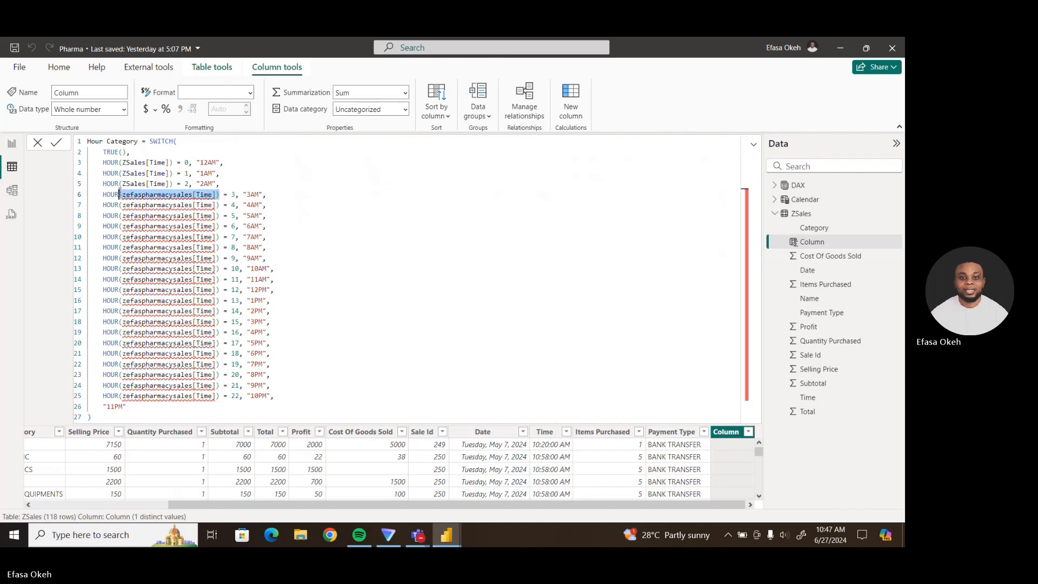
{"action": "type", "text": "(ZSales[Time])"}
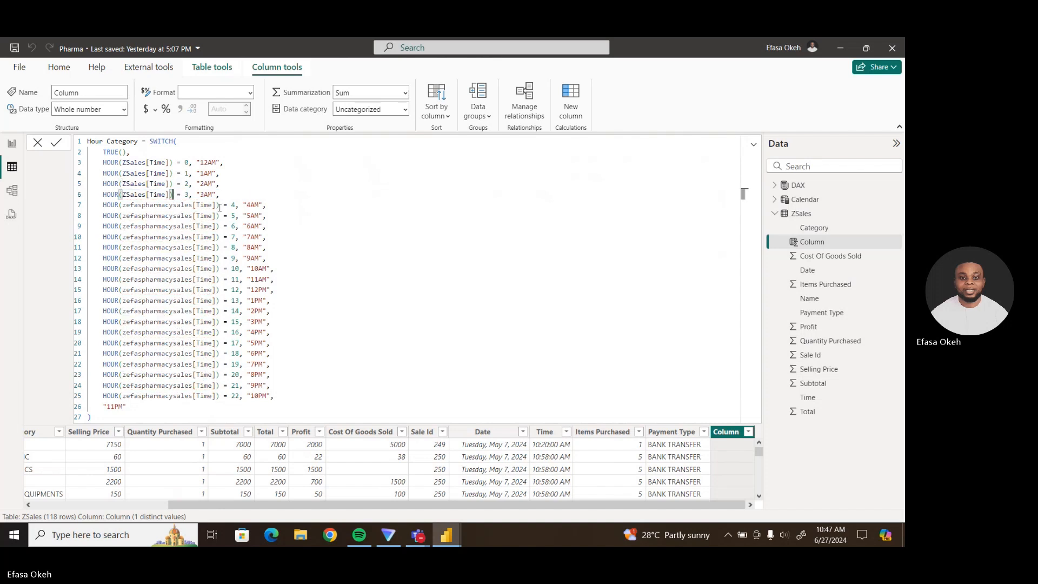
{"action": "left_click_drag", "start_coordinate": [220, 207], "coordinate": [120, 205]}
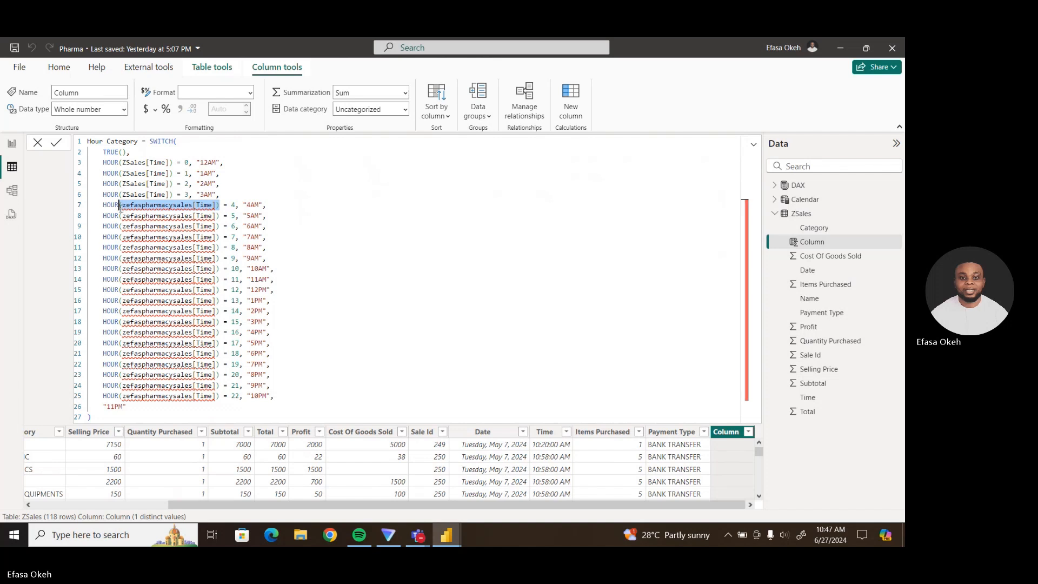
{"action": "type", "text": "(ZSales[Time])"}
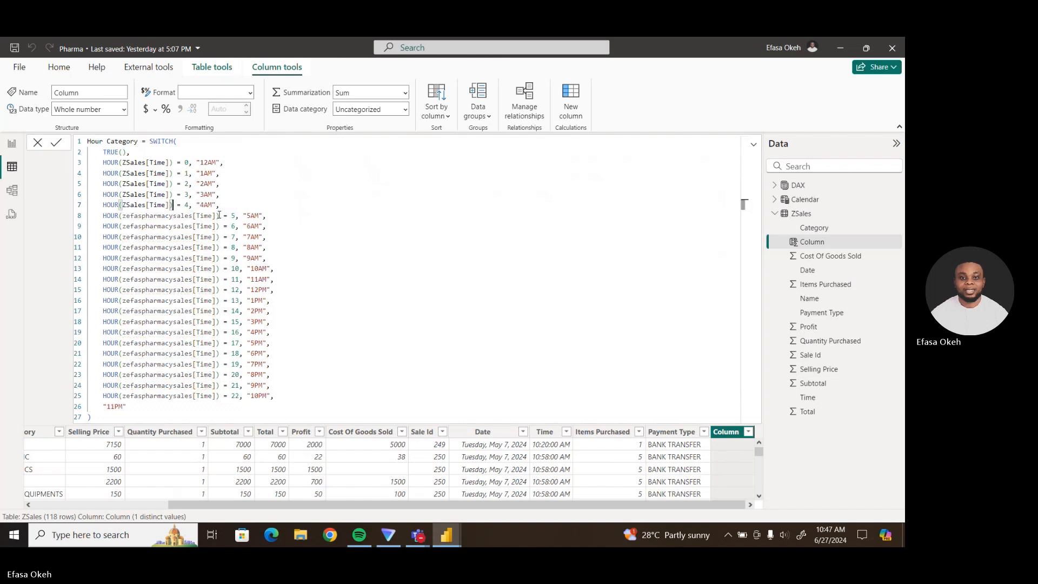
{"action": "left_click_drag", "start_coordinate": [219, 215], "coordinate": [120, 217]}
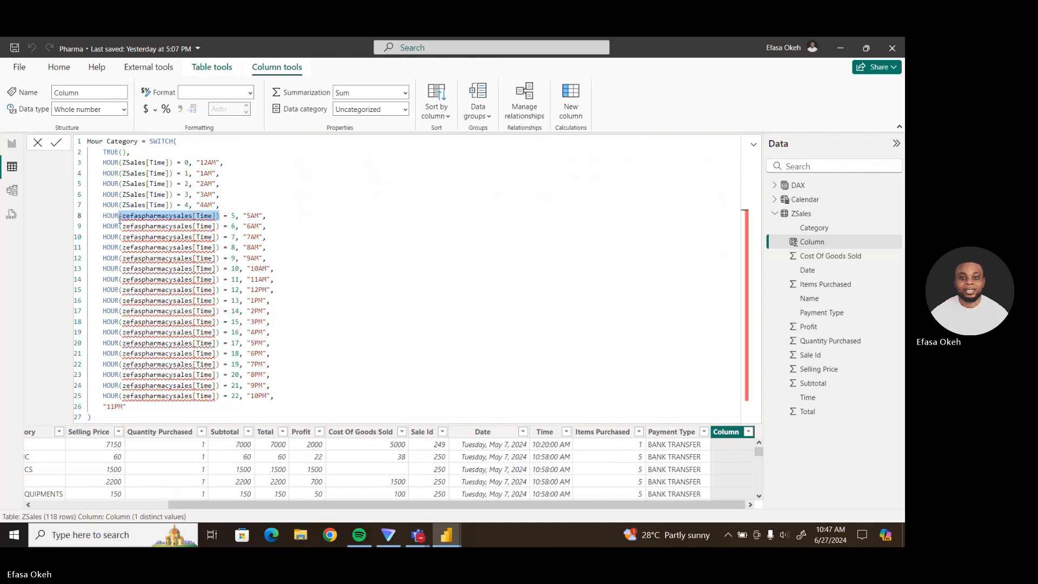
{"action": "type", "text": "(ZSales[Time])"}
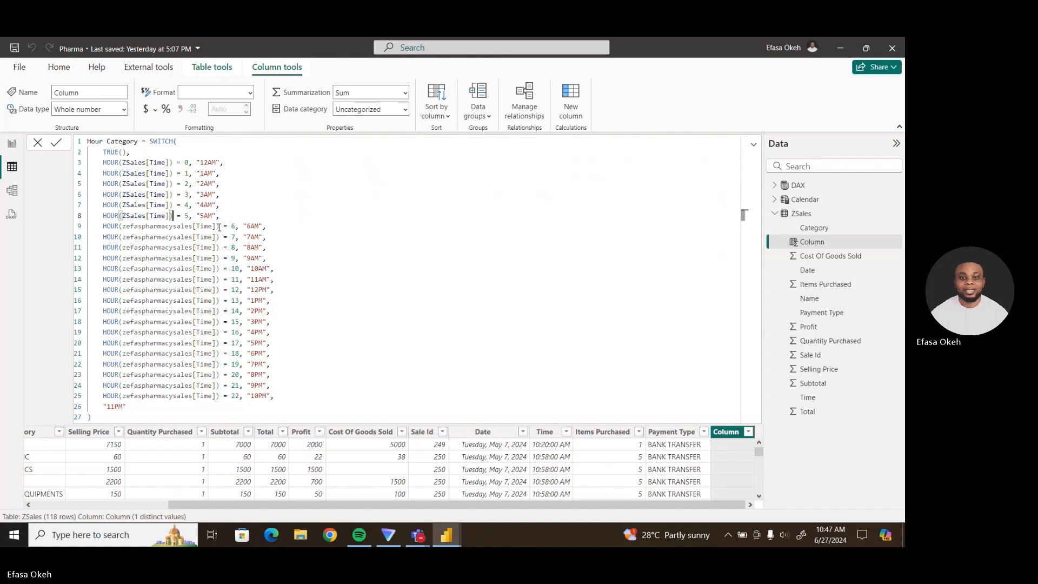
Substitute (ZSales[Time]) for the zefaspharmacysales reference in the 6AM through 11AM conditions.
{"action": "left_click_drag", "start_coordinate": [219, 227], "coordinate": [121, 227]}
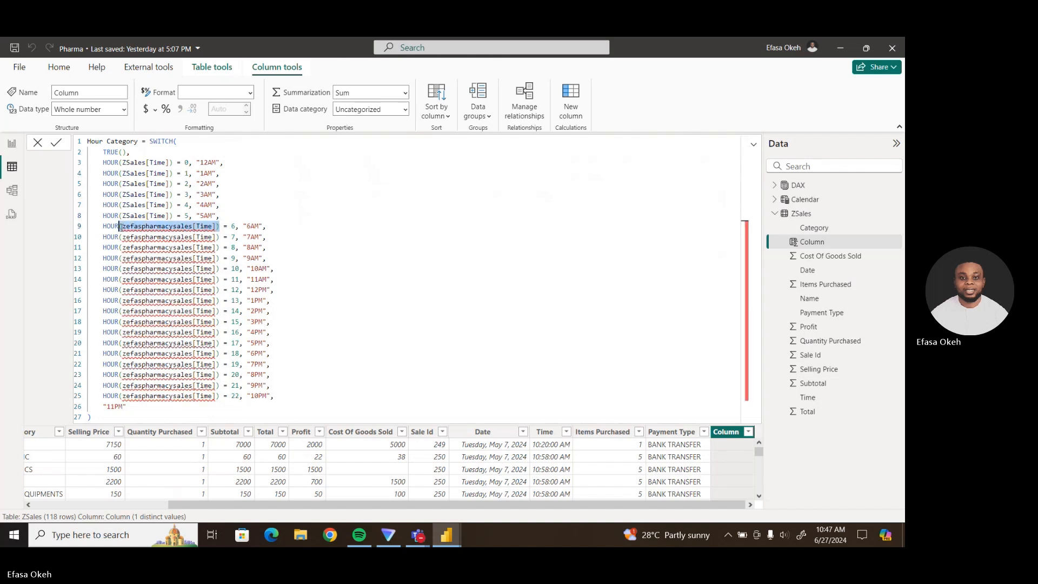
{"action": "type", "text": "(ZSales[Time])"}
{"action": "left_click_drag", "start_coordinate": [219, 238], "coordinate": [119, 238]}
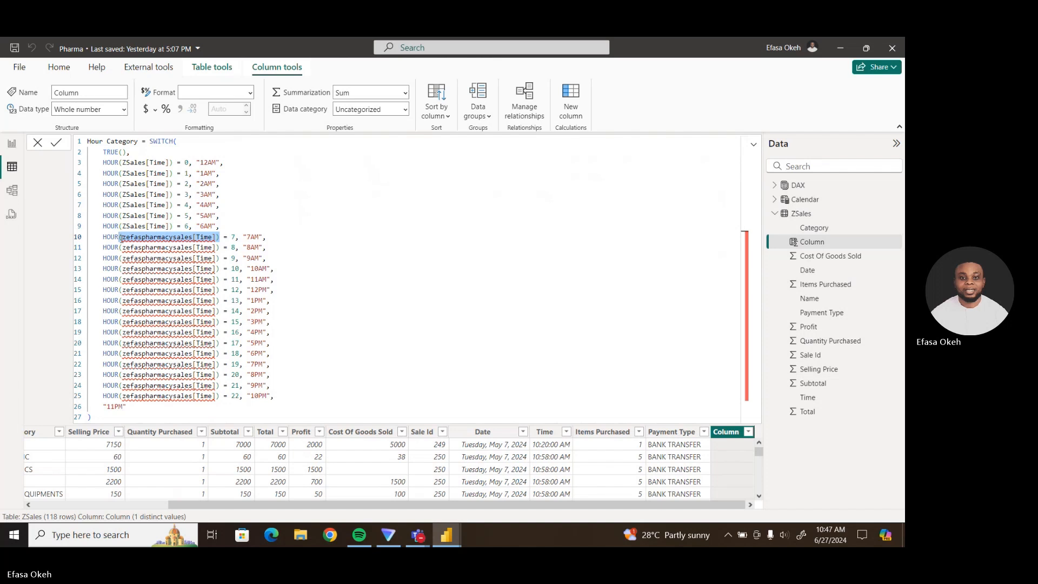
{"action": "type", "text": "(ZSales[Time])"}
{"action": "left_click_drag", "start_coordinate": [220, 249], "coordinate": [121, 250]}
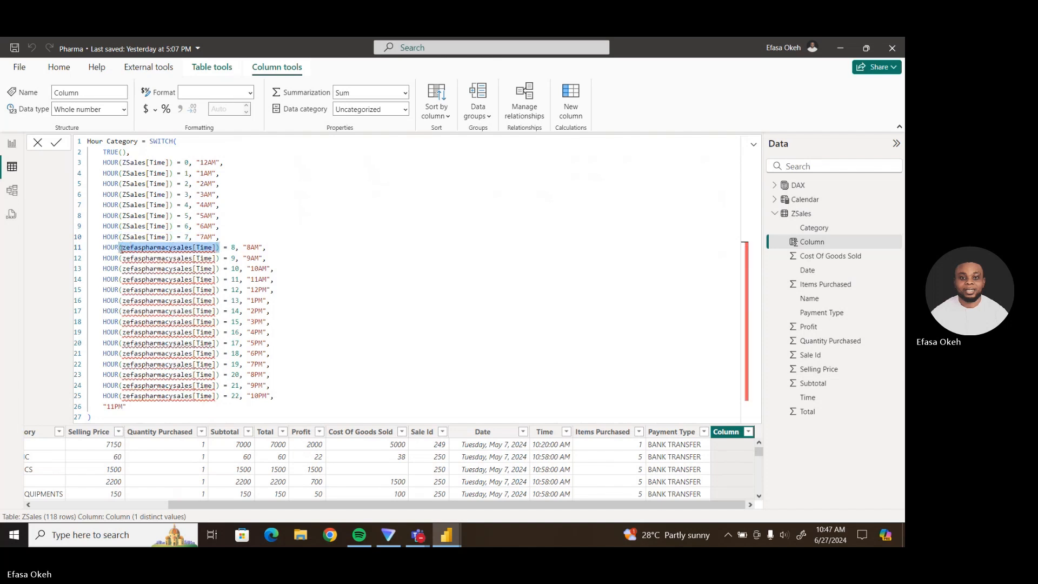
{"action": "type", "text": "(ZSales[Time])"}
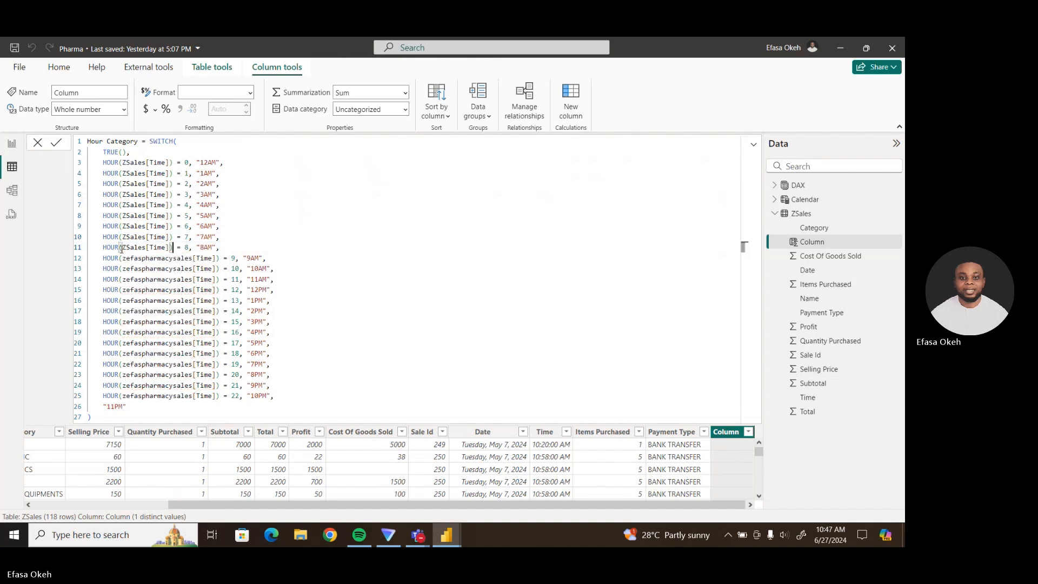
{"action": "left_click", "coordinate": [219, 258]}
{"action": "left_click_drag", "start_coordinate": [219, 258], "coordinate": [120, 260]}
{"action": "type", "text": "(ZSales[Time])"}
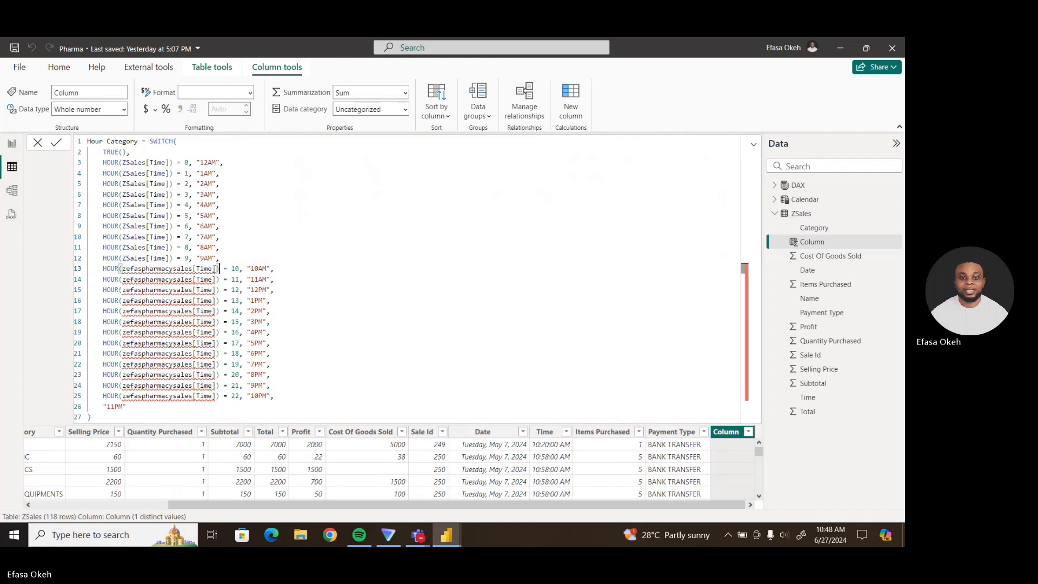
{"action": "left_click_drag", "start_coordinate": [219, 269], "coordinate": [120, 269]}
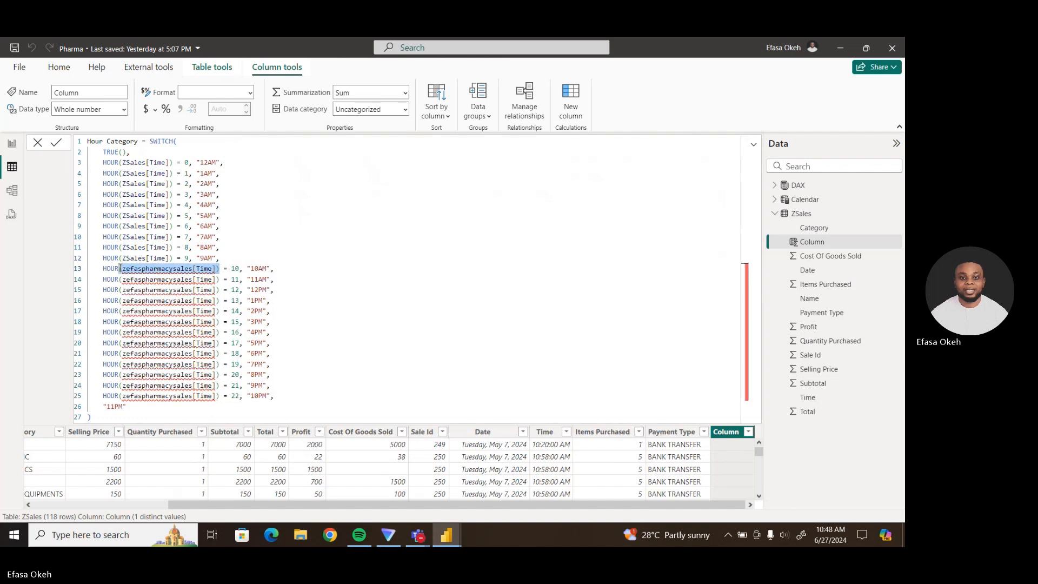
{"action": "type", "text": "(ZSales[Time])"}
{"action": "left_click_drag", "start_coordinate": [221, 279], "coordinate": [120, 278]}
{"action": "type", "text": "(ZSales[Time])"}
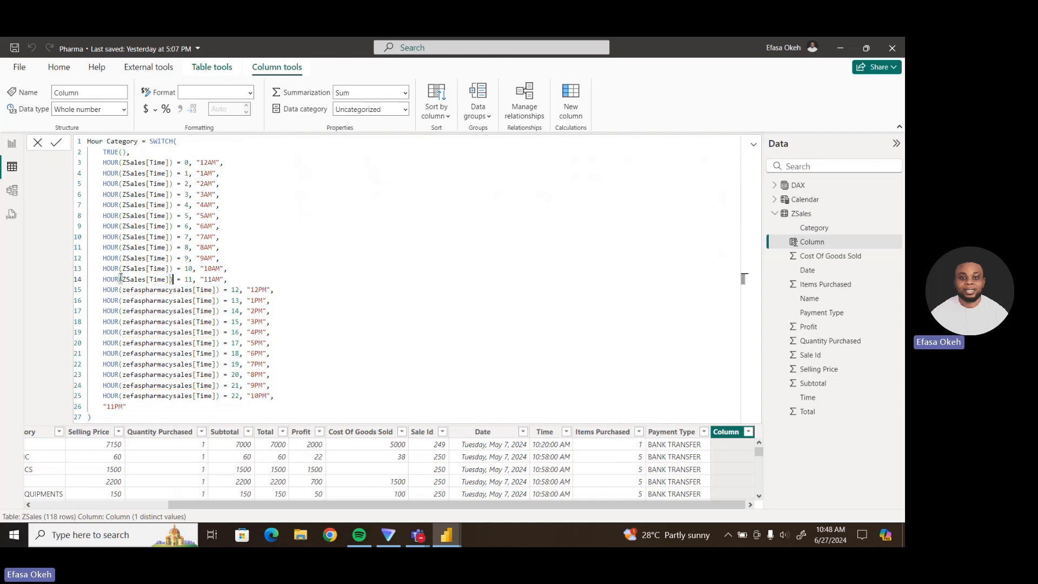
Substitute (ZSales[Time]) for the zefaspharmacysales[Time] reference in the 12PM through 4PM conditions.
{"action": "left_click_drag", "start_coordinate": [219, 291], "coordinate": [119, 291]}
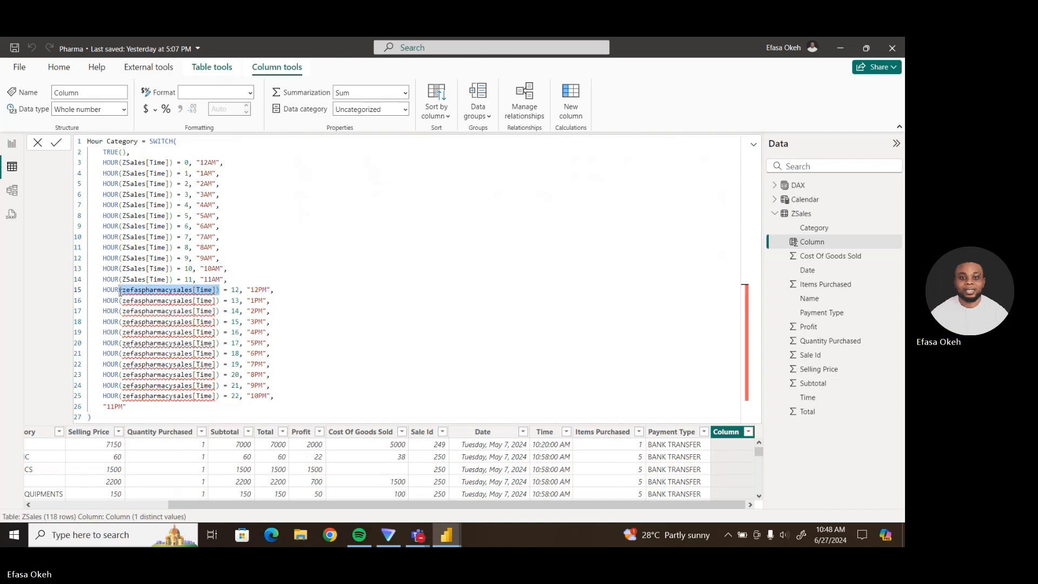
{"action": "type", "text": "(ZSales[Time])"}
{"action": "left_click_drag", "start_coordinate": [219, 301], "coordinate": [120, 301]}
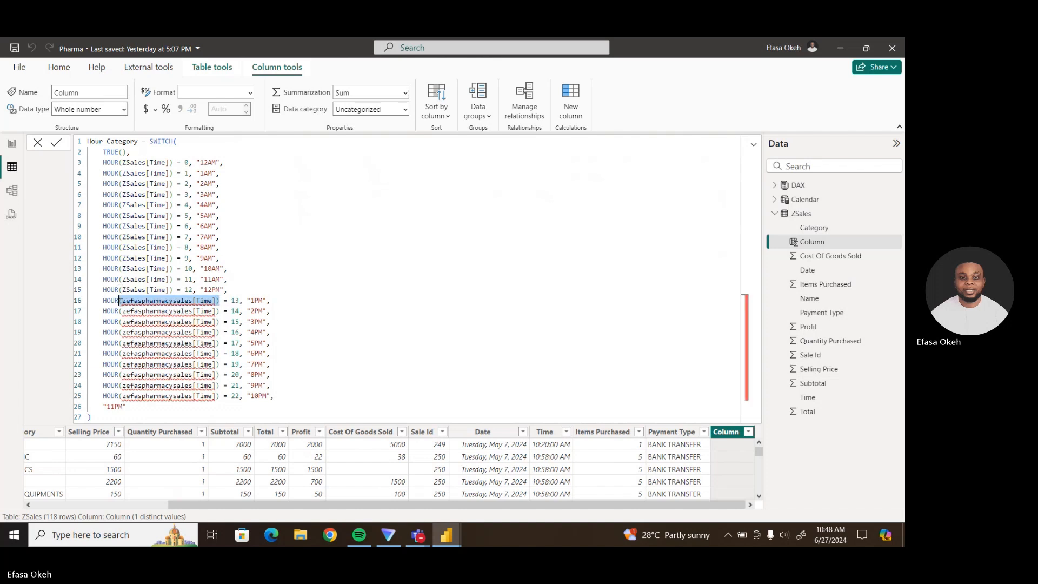
{"action": "type", "text": "(ZSales[Time])"}
{"action": "left_click_drag", "start_coordinate": [219, 311], "coordinate": [120, 311]}
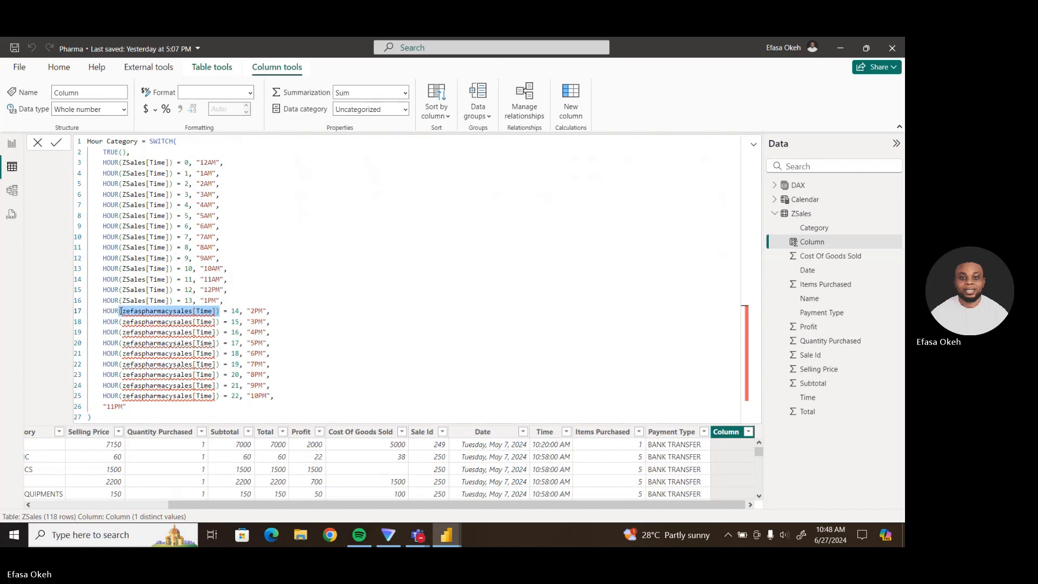
{"action": "type", "text": "(ZSales[Time])"}
{"action": "left_click_drag", "start_coordinate": [221, 323], "coordinate": [119, 323]}
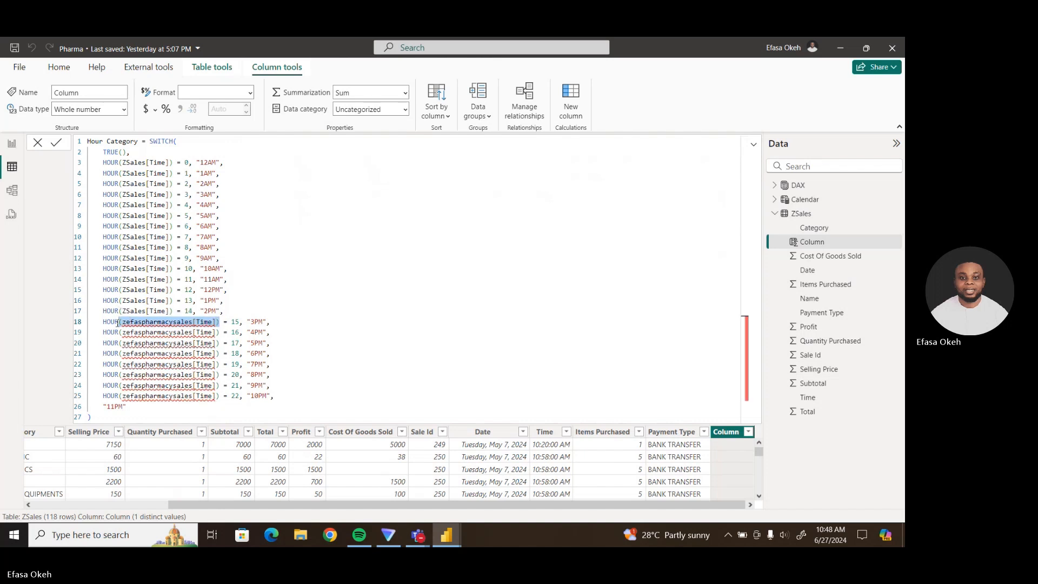
{"action": "type", "text": "(ZSales[Time])"}
{"action": "left_click_drag", "start_coordinate": [221, 333], "coordinate": [119, 332]}
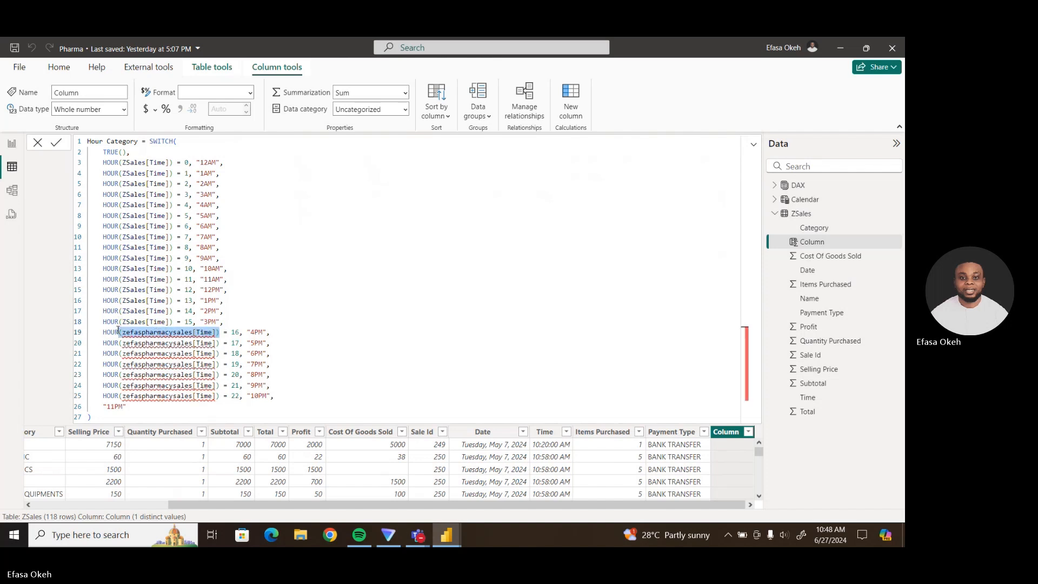
{"action": "type", "text": "(ZSales[Time])"}
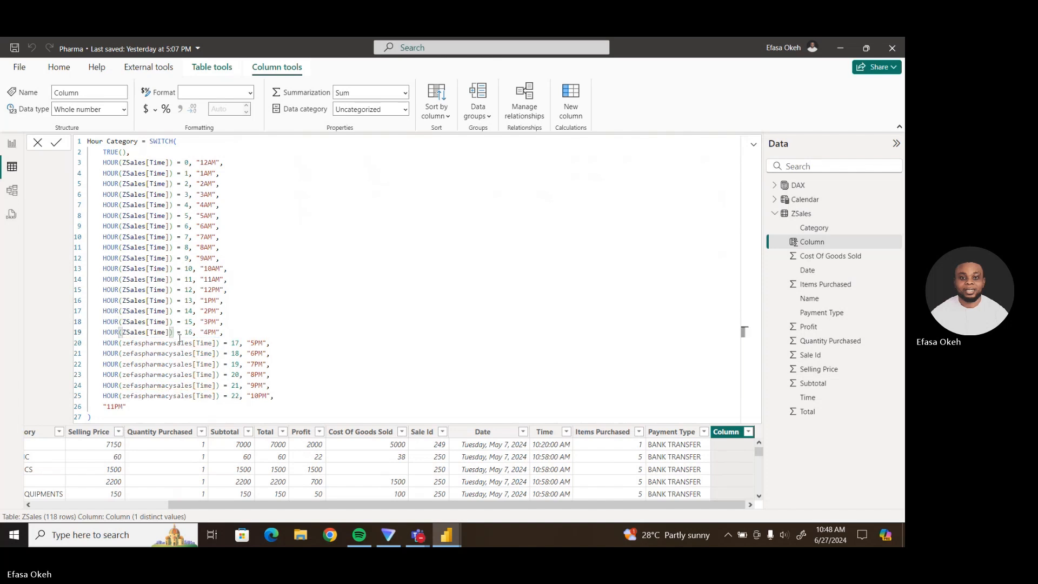
Substitute (ZSales[Time]) for the old reference in the 5PM through 10PM conditions and commit the Hour Category formula.
{"action": "left_click_drag", "start_coordinate": [222, 343], "coordinate": [119, 343]}
{"action": "type", "text": "(ZSales[Time])"}
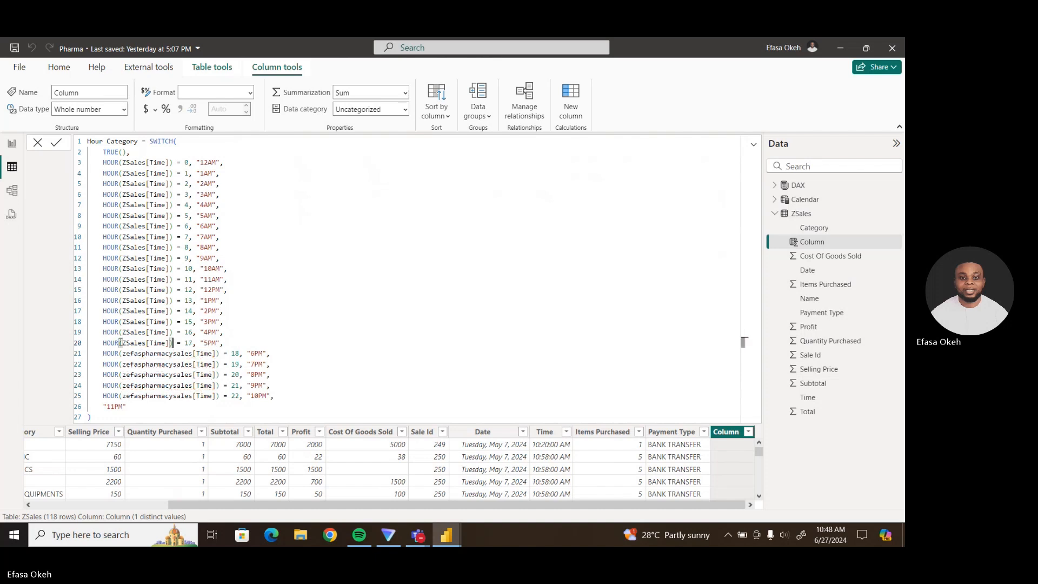
{"action": "left_click_drag", "start_coordinate": [220, 353], "coordinate": [119, 353]}
{"action": "type", "text": "(ZSales[Time])"}
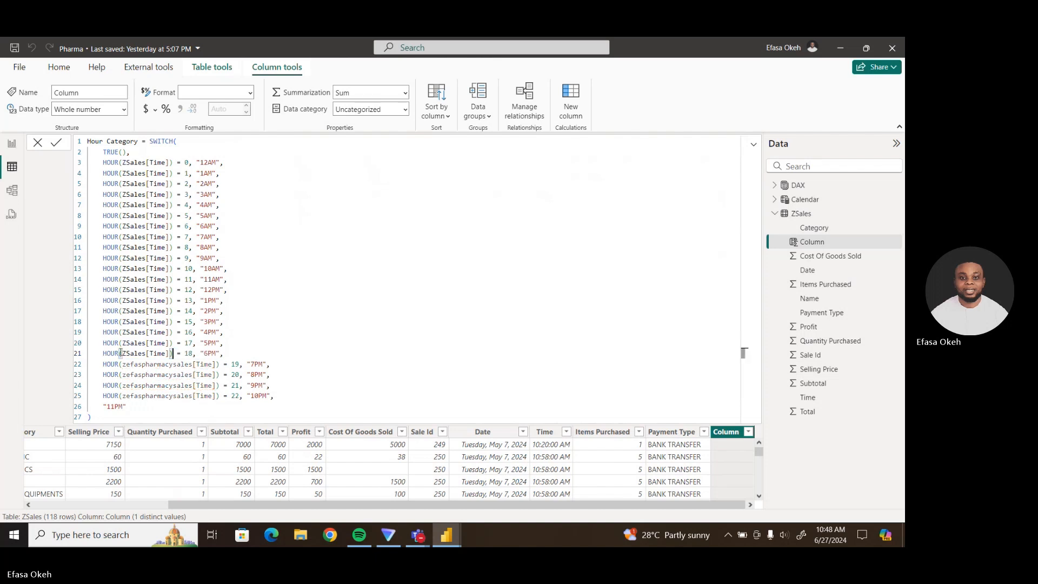
{"action": "left_click_drag", "start_coordinate": [220, 364], "coordinate": [119, 364]}
{"action": "type", "text": "(ZSales[Time])"}
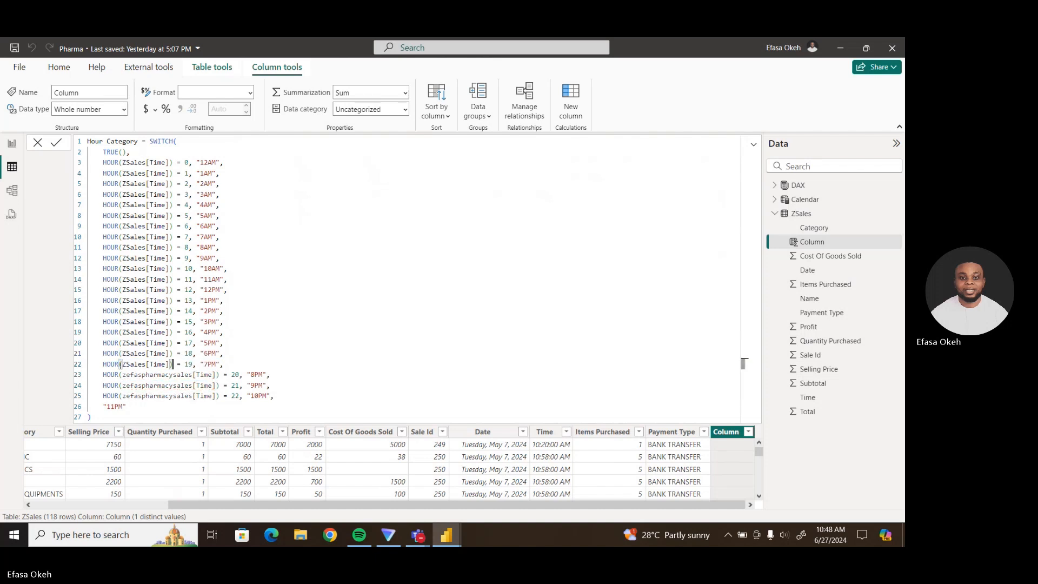
{"action": "left_click_drag", "start_coordinate": [219, 375], "coordinate": [119, 375]}
{"action": "type", "text": "(ZSales[Time])"}
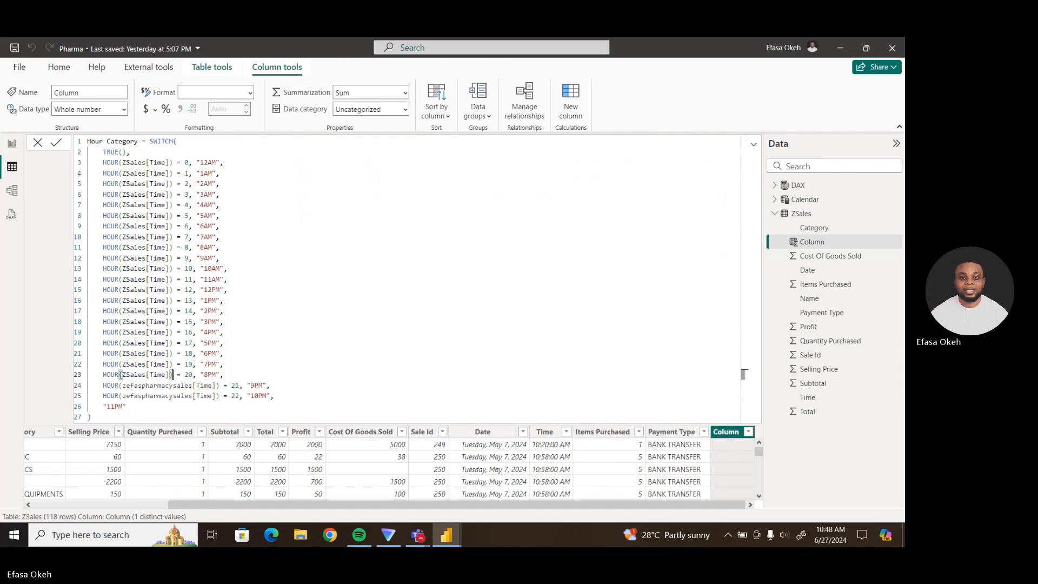
{"action": "left_click_drag", "start_coordinate": [219, 386], "coordinate": [119, 385]}
{"action": "type", "text": "(ZSales[Time])"}
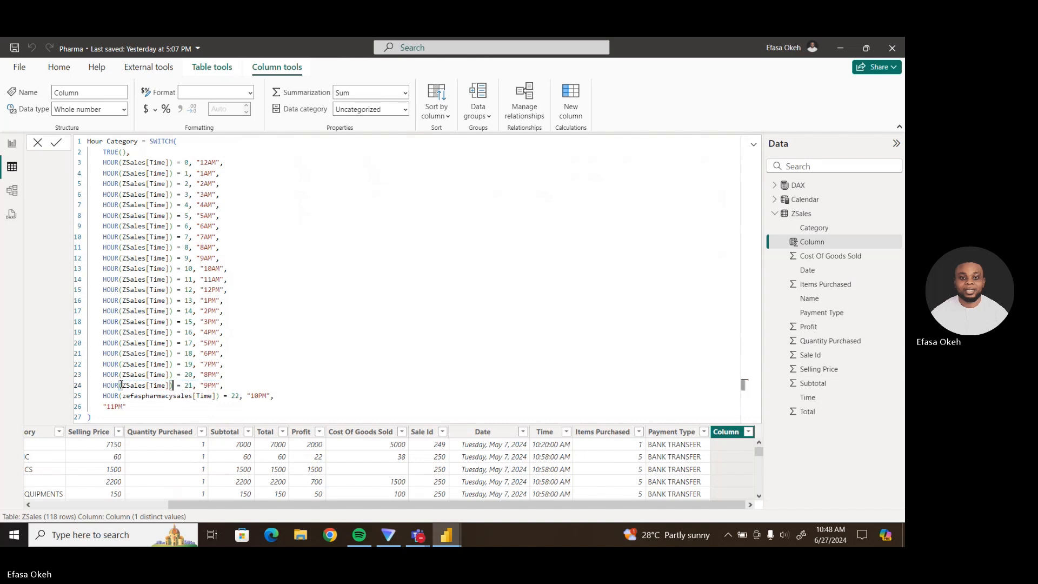
{"action": "left_click_drag", "start_coordinate": [219, 396], "coordinate": [120, 397]}
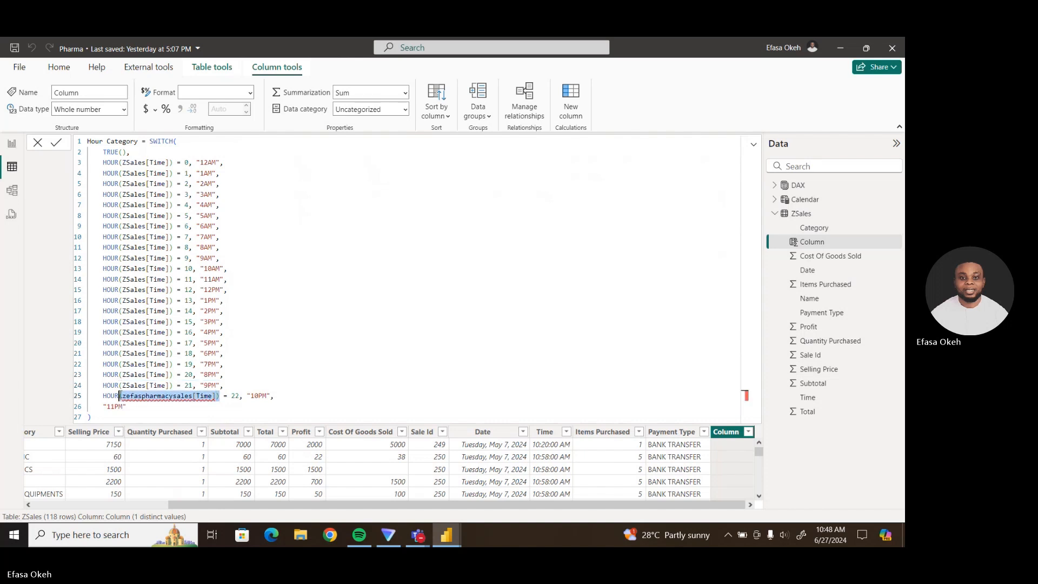
{"action": "type", "text": "(ZSales[Time])"}
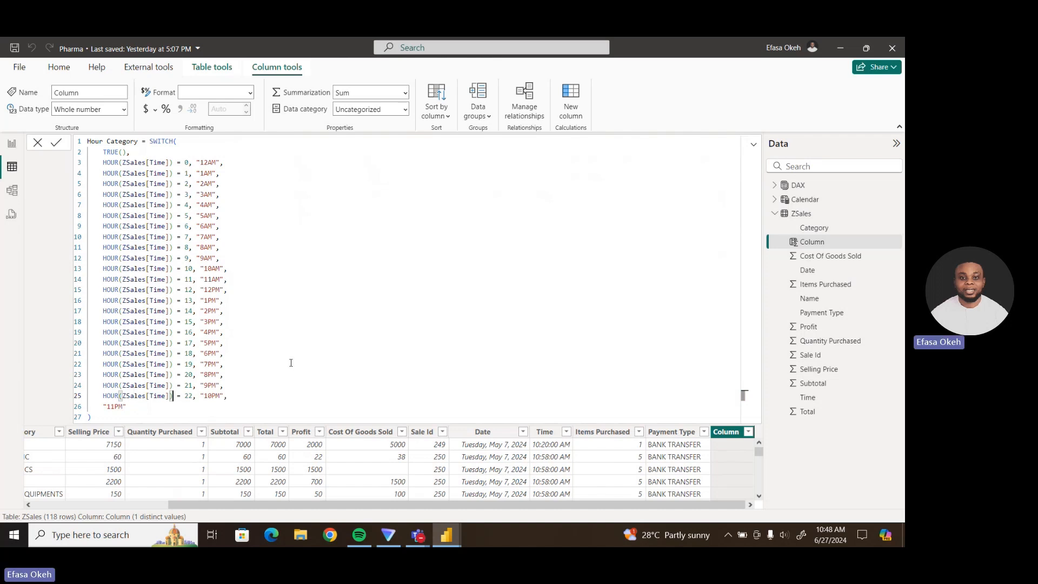
{"action": "left_click", "coordinate": [57, 144]}
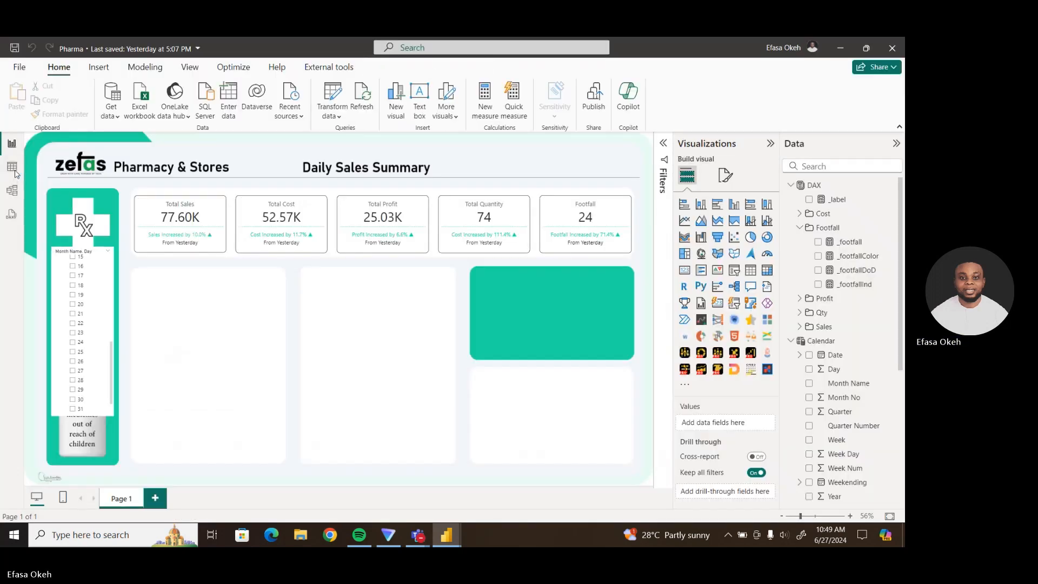
Return to the ZSales table data and check the format options available for the Time column.
{"action": "left_click", "coordinate": [15, 173]}
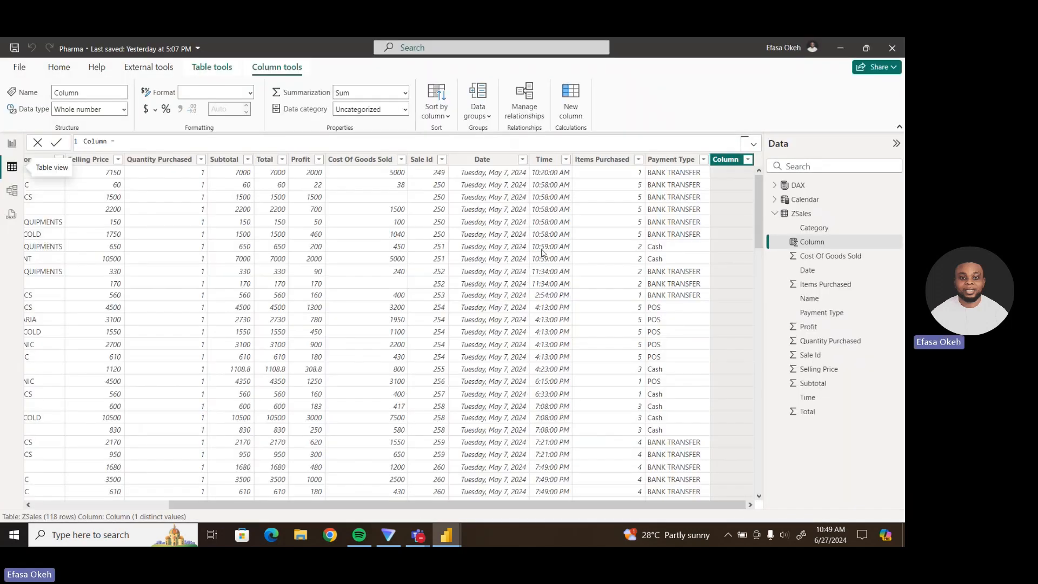
{"action": "left_click", "coordinate": [551, 166]}
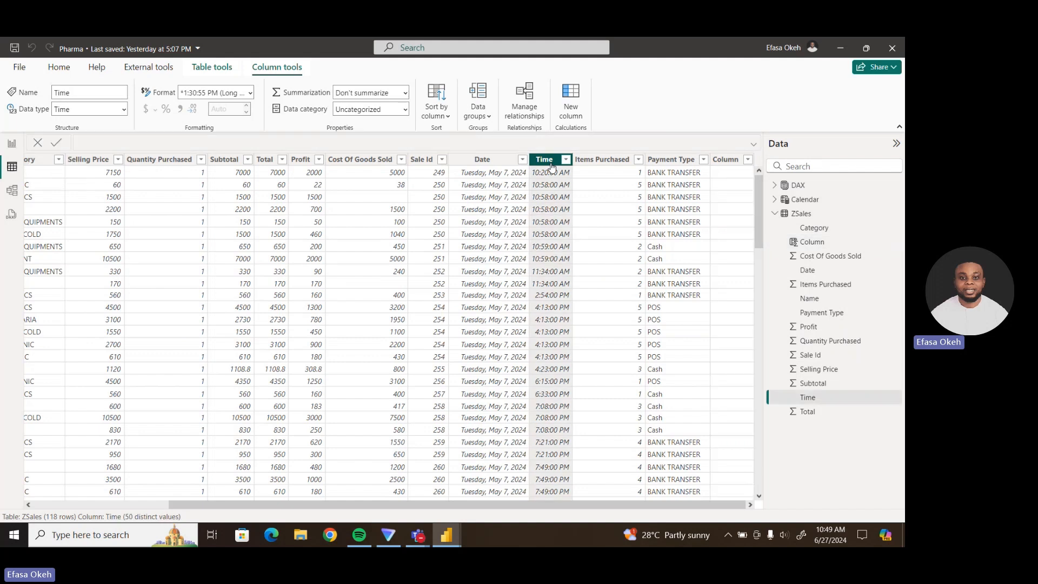
{"action": "left_click", "coordinate": [250, 93]}
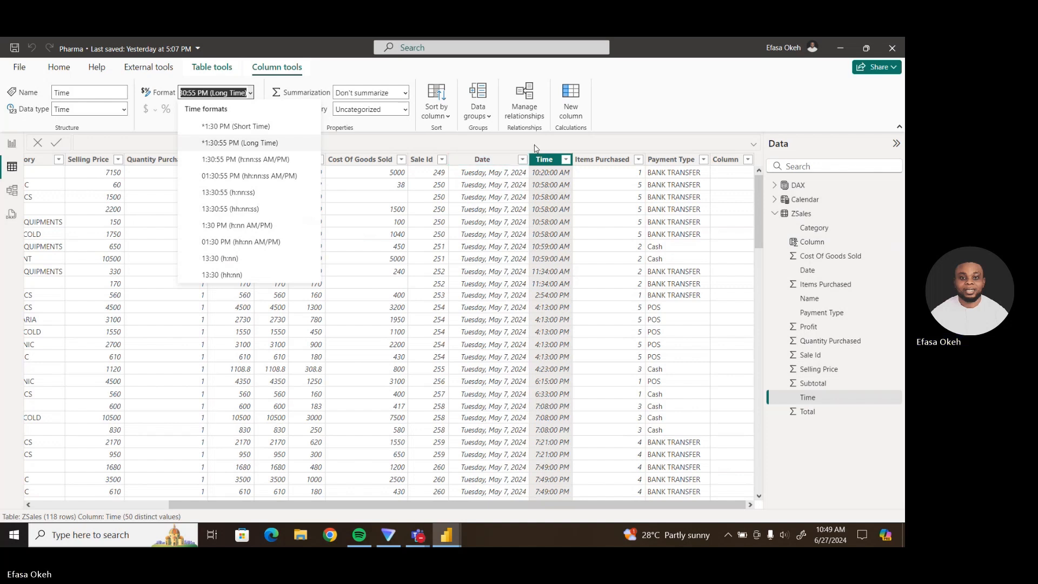
{"action": "left_click", "coordinate": [384, 144]}
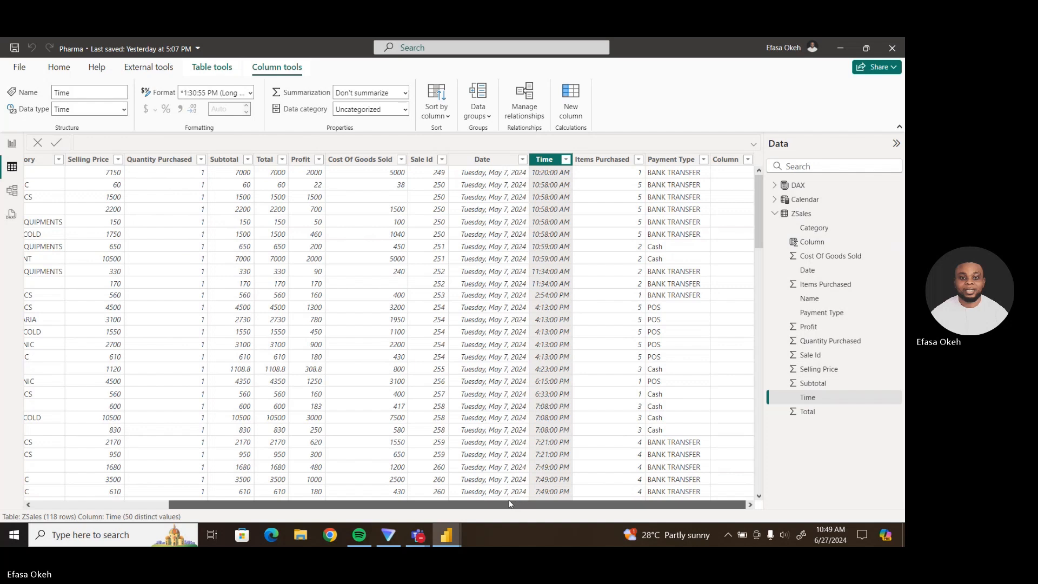
Select the empty calculated column in ZSales and expand its formula editor to full height.
{"action": "left_click", "coordinate": [748, 161]}
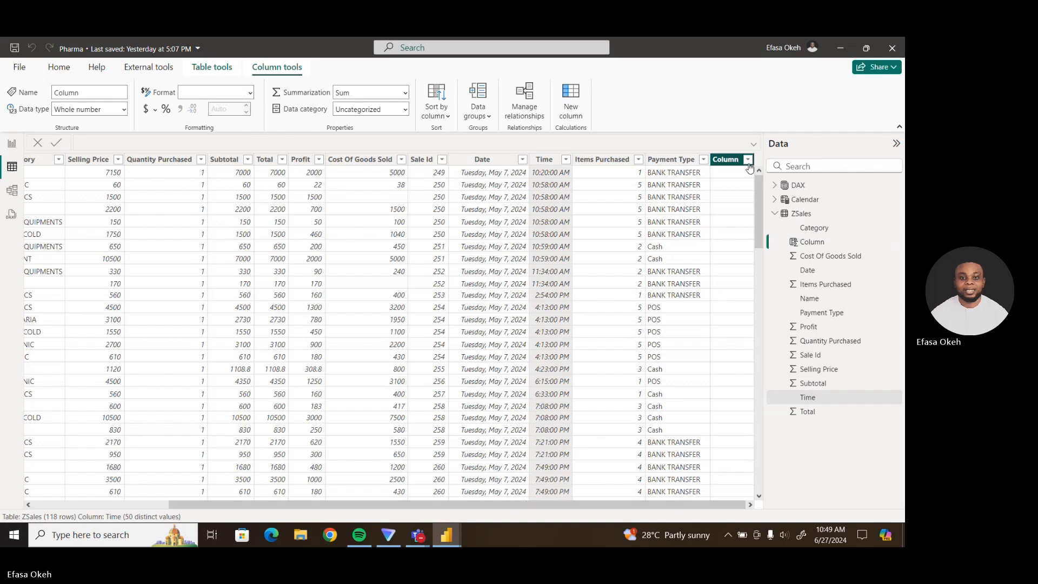
{"action": "left_click", "coordinate": [723, 123]}
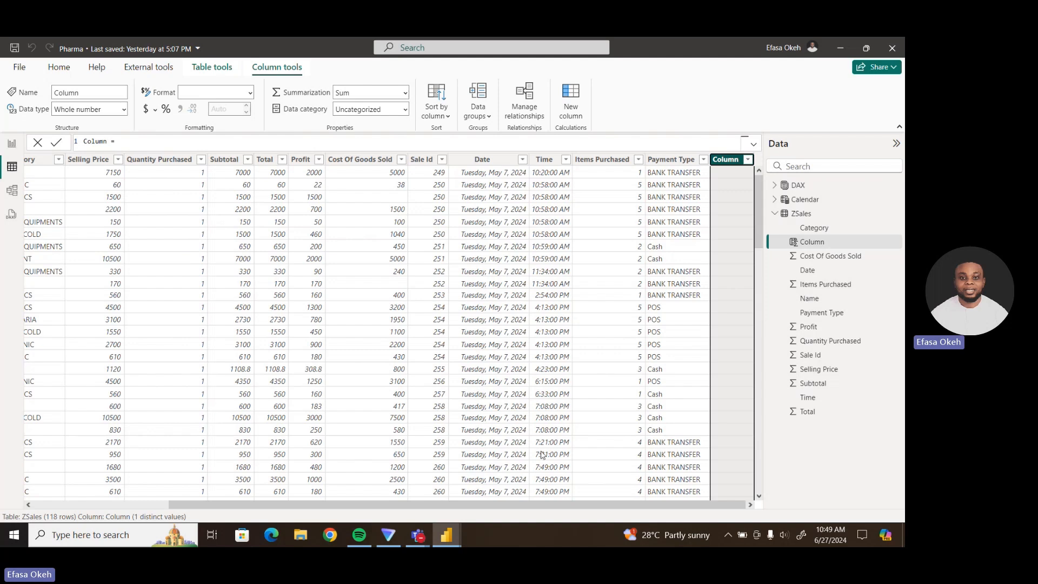
{"action": "left_click_drag", "start_coordinate": [480, 505], "coordinate": [589, 505]}
{"action": "scroll", "coordinate": [457, 507], "scroll_direction": "left", "scroll_amount": 4}
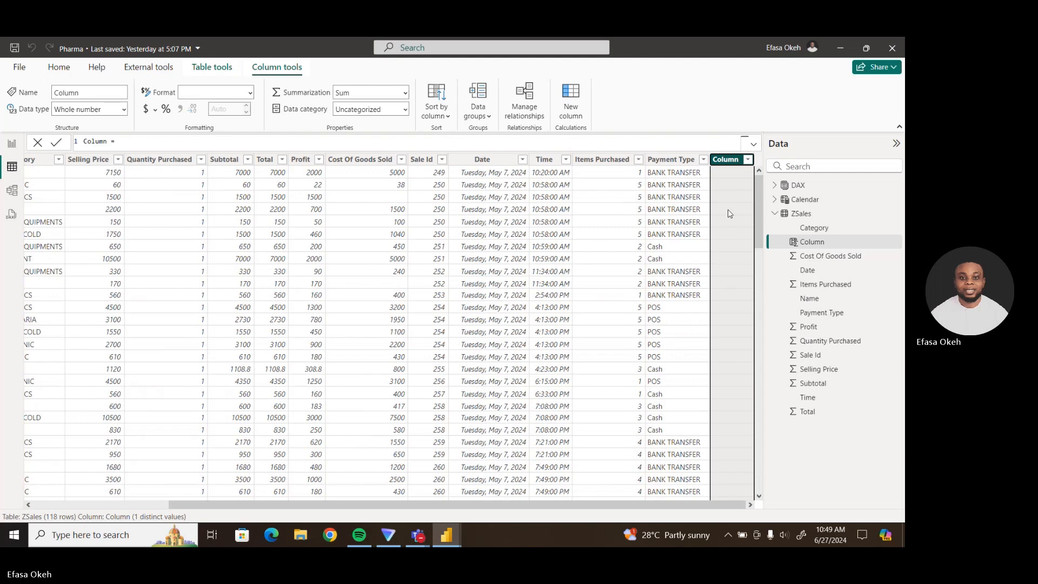
{"action": "left_click", "coordinate": [753, 144]}
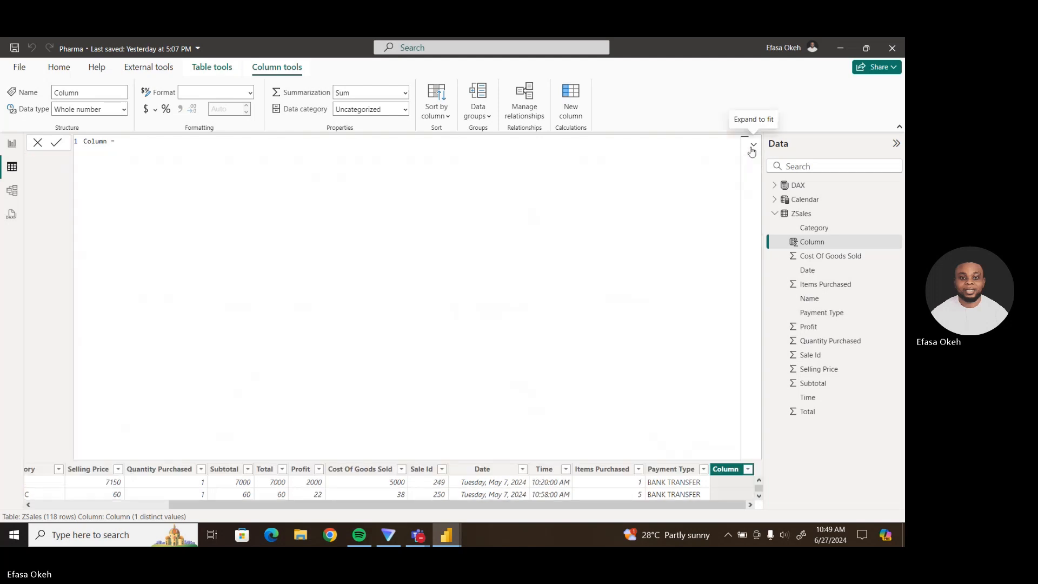
{"action": "left_click", "coordinate": [753, 144]}
{"action": "mouse_move", "coordinate": [449, 528]}
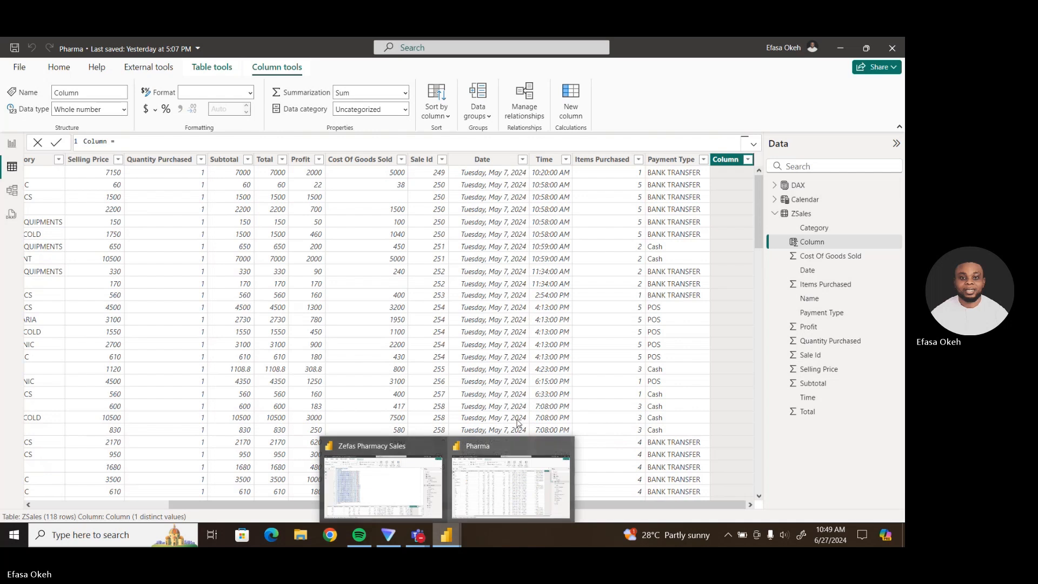
{"action": "left_click", "coordinate": [753, 144]}
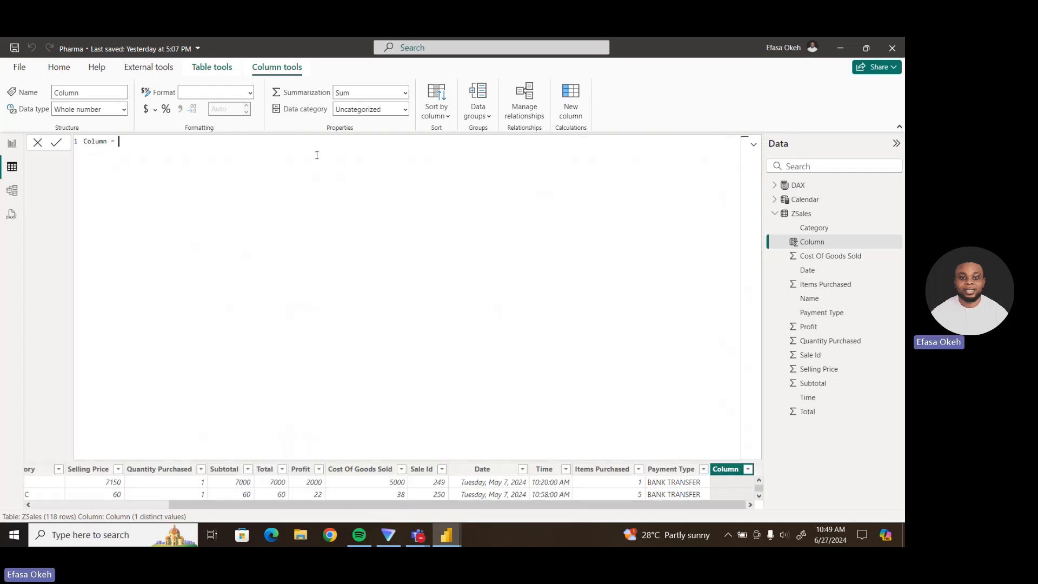
{"action": "key", "text": "ctrl+a"}
{"action": "type", "text": "(ZSales[Time])"}
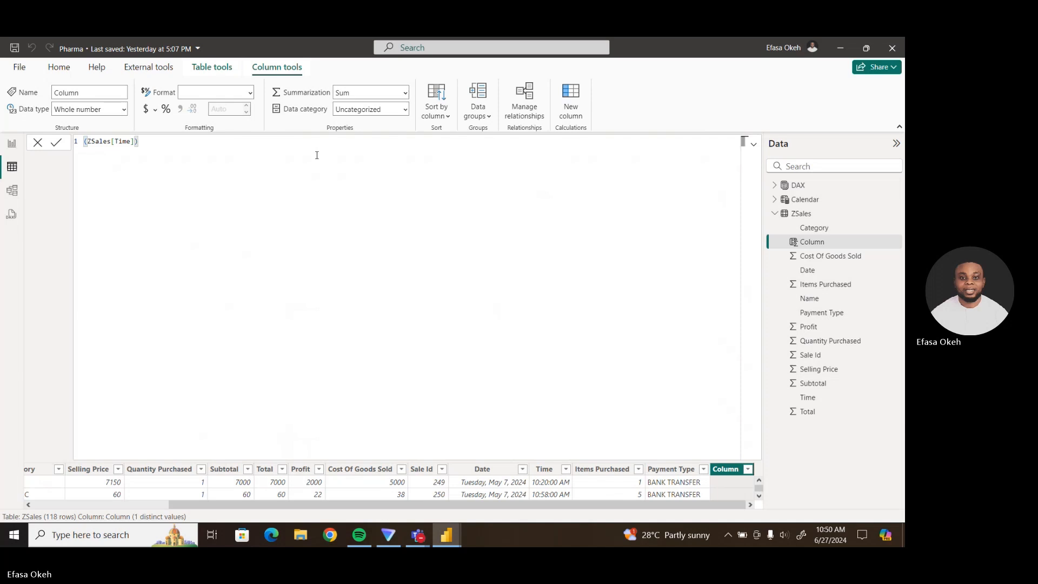
{"action": "key", "text": "ctrl+a"}
{"action": "type", "text": "Column = (zefaspharmacysales[Time])"}
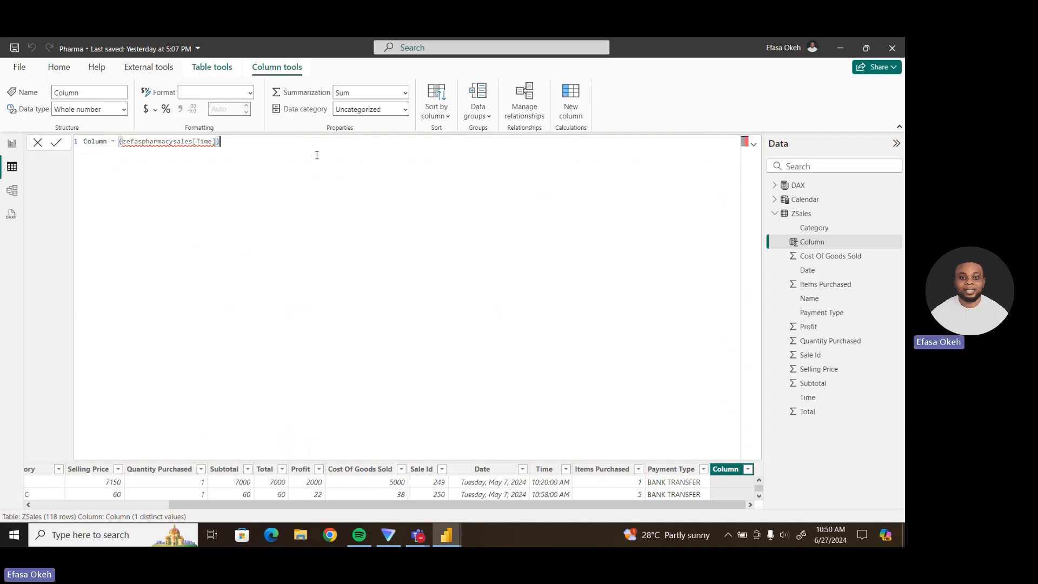
{"action": "type", "text": "(zefaspharmacysales[Time])"}
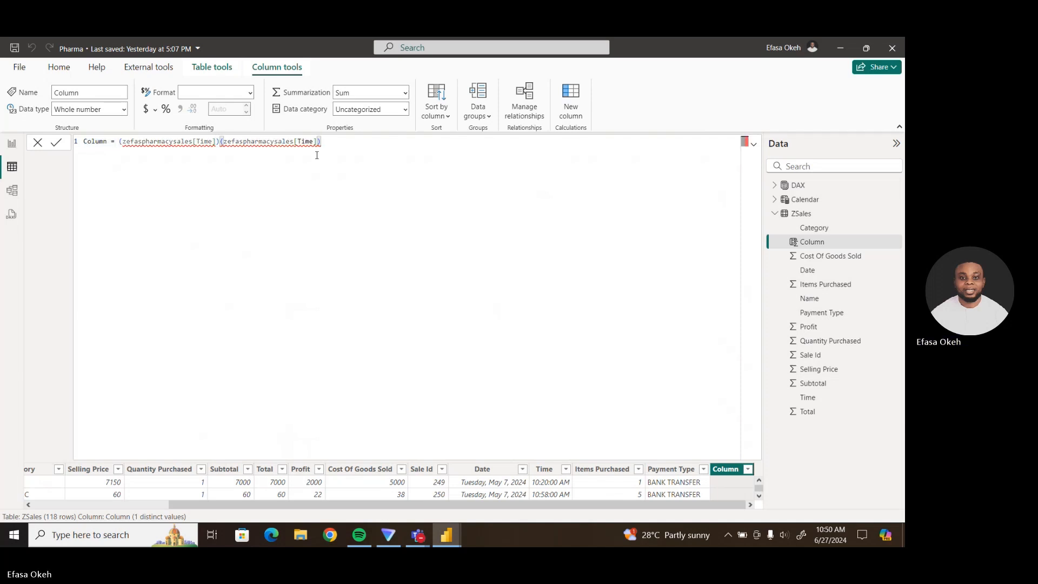
{"action": "type", "text": "(zefaspharmacysales[Time])"}
{"action": "type", "text": "(zefaspharmacysales[Time])"}
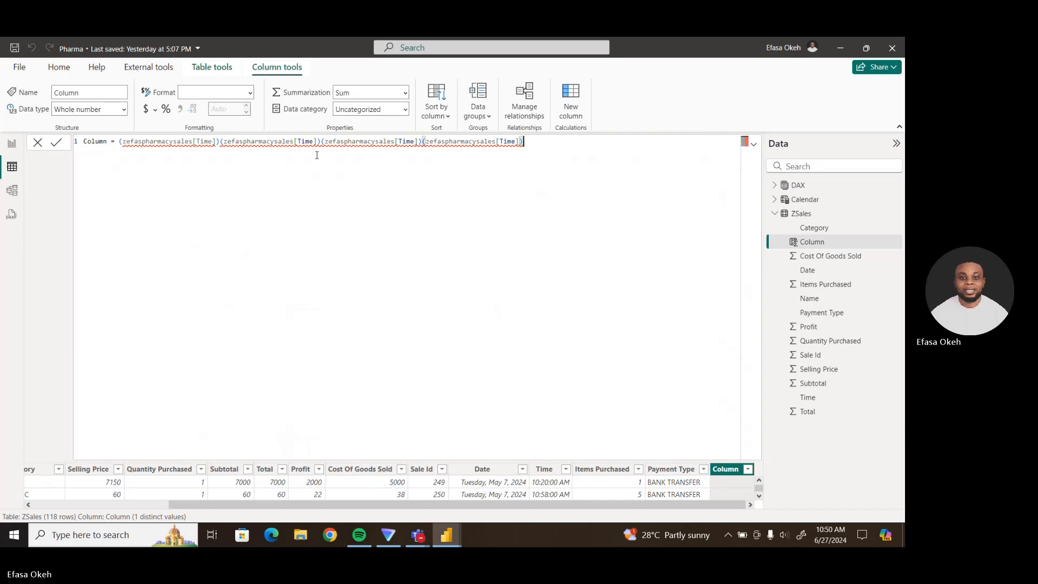
{"action": "key", "text": "ctrl+v"}
{"action": "key", "text": "ctrl+v"}
{"action": "key", "text": "ctrl+v"}
{"action": "key", "text": "ctrl+v"}
{"action": "key", "text": "ctrl+v"}
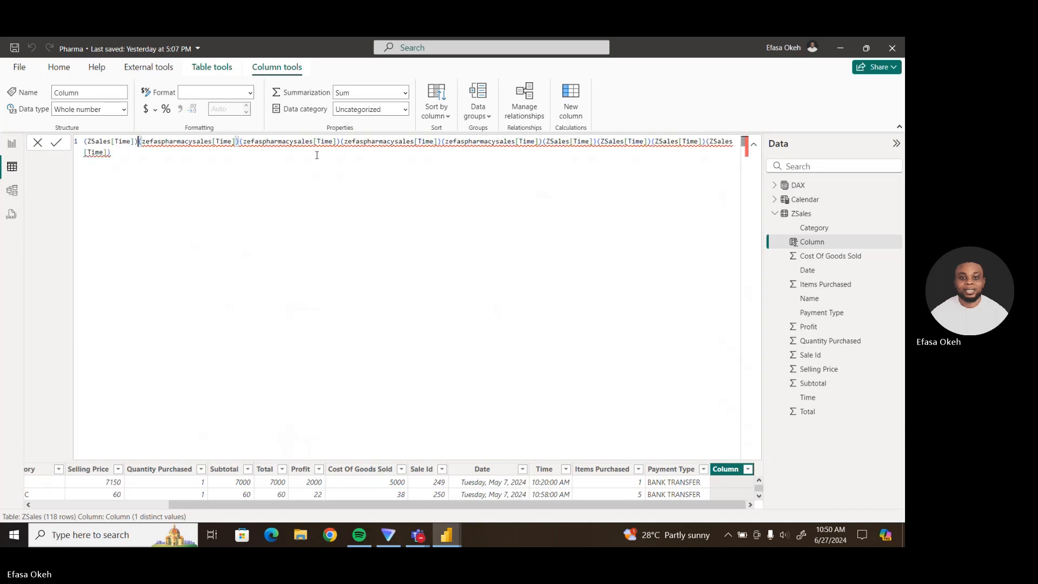
{"action": "key", "text": "ctrl+z"}
{"action": "key", "text": "ctrl+v"}
{"action": "key", "text": "ctrl+v"}
{"action": "key", "text": "ctrl+v"}
{"action": "key", "text": "ctrl+v"}
{"action": "key", "text": "ctrl+v"}
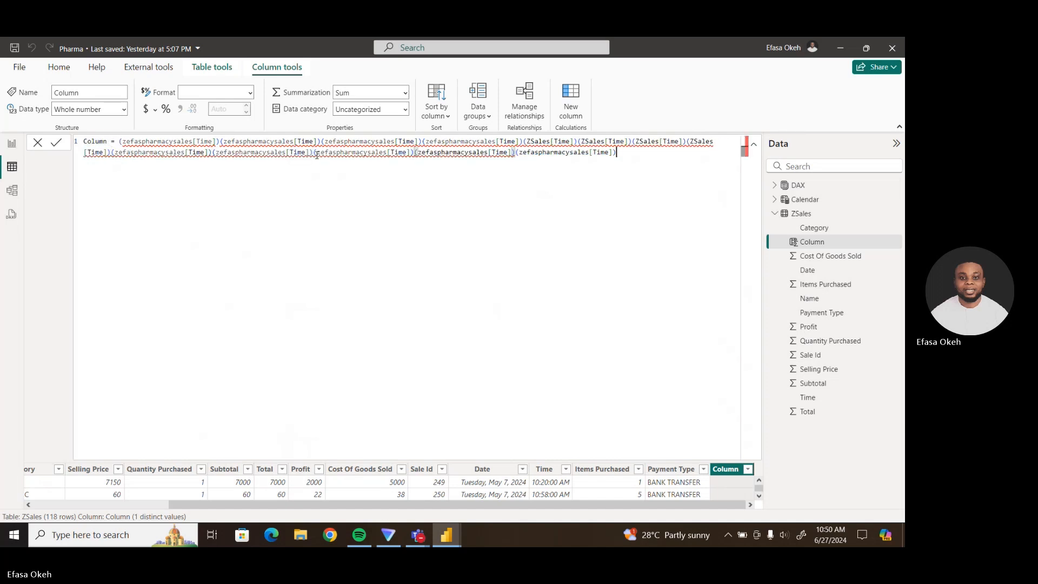
{"action": "key", "text": "ctrl+a"}
{"action": "key", "text": "BackSpace"}
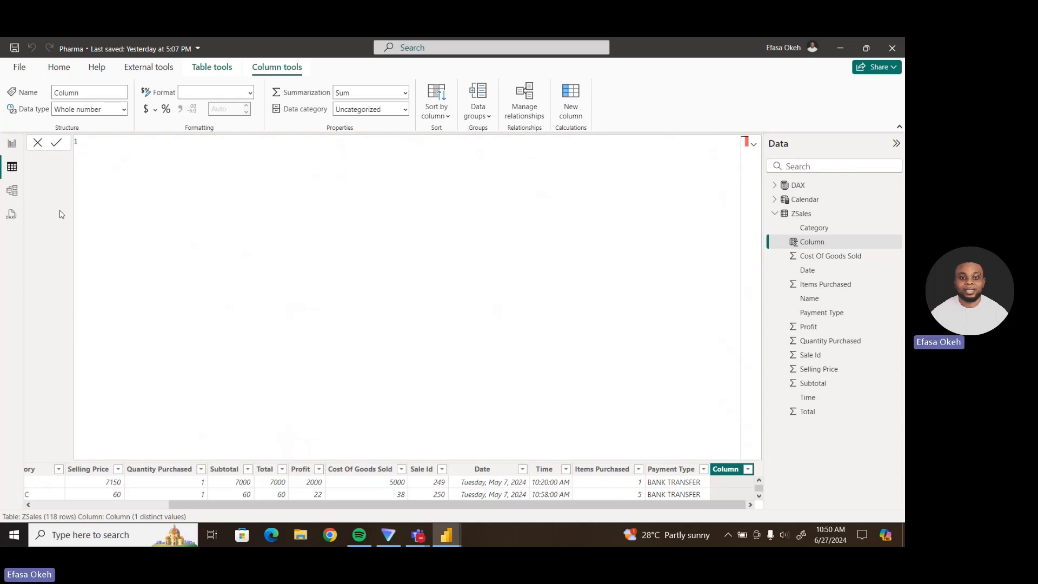
Switch to the Zefas Pharmacy Sales file and copy its complete Hour Category formula.
{"action": "left_click", "coordinate": [12, 145]}
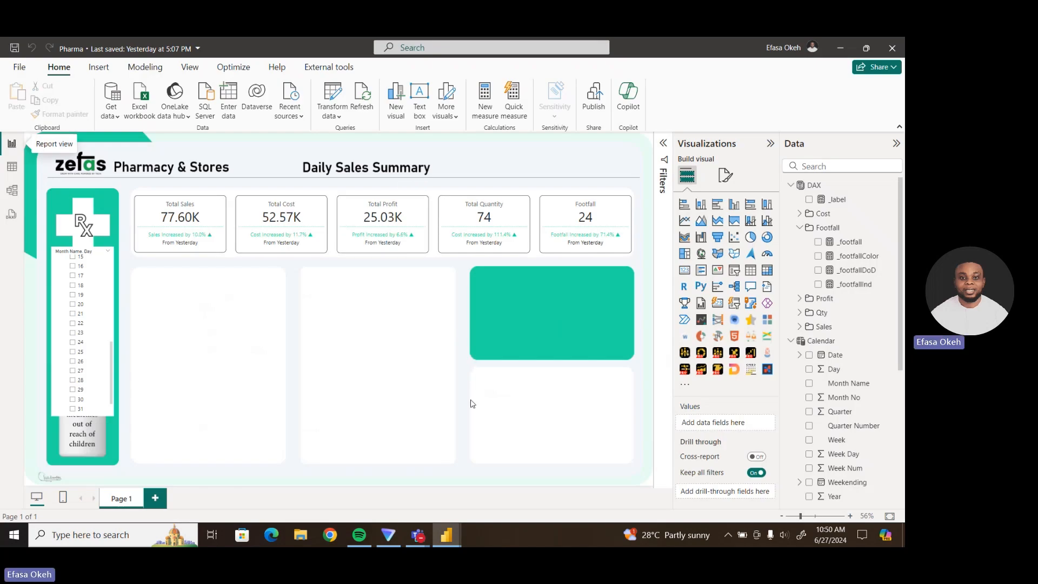
{"action": "mouse_move", "coordinate": [447, 534]}
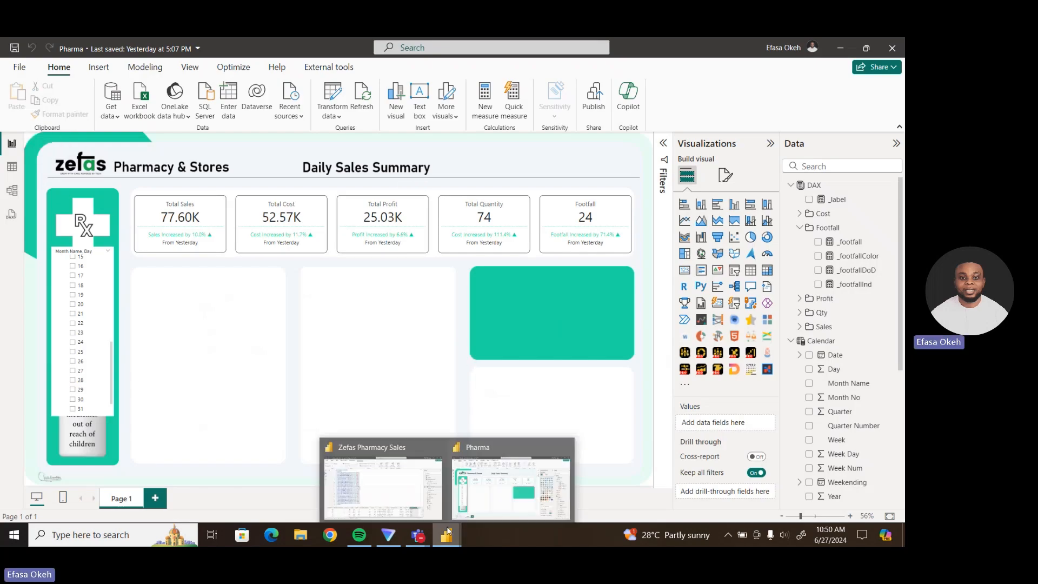
{"action": "left_click", "coordinate": [398, 485]}
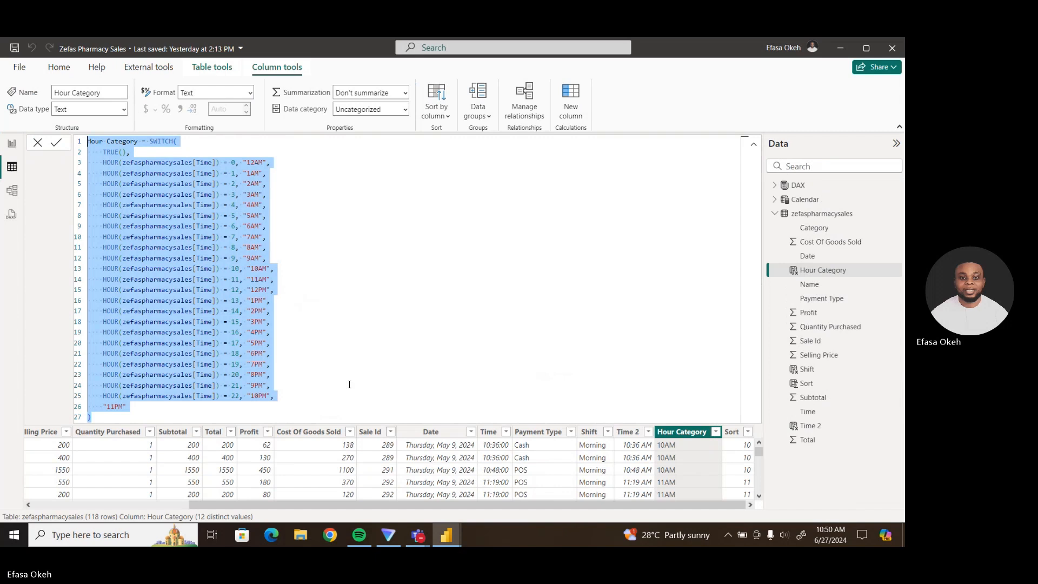
{"action": "left_click", "coordinate": [452, 538]}
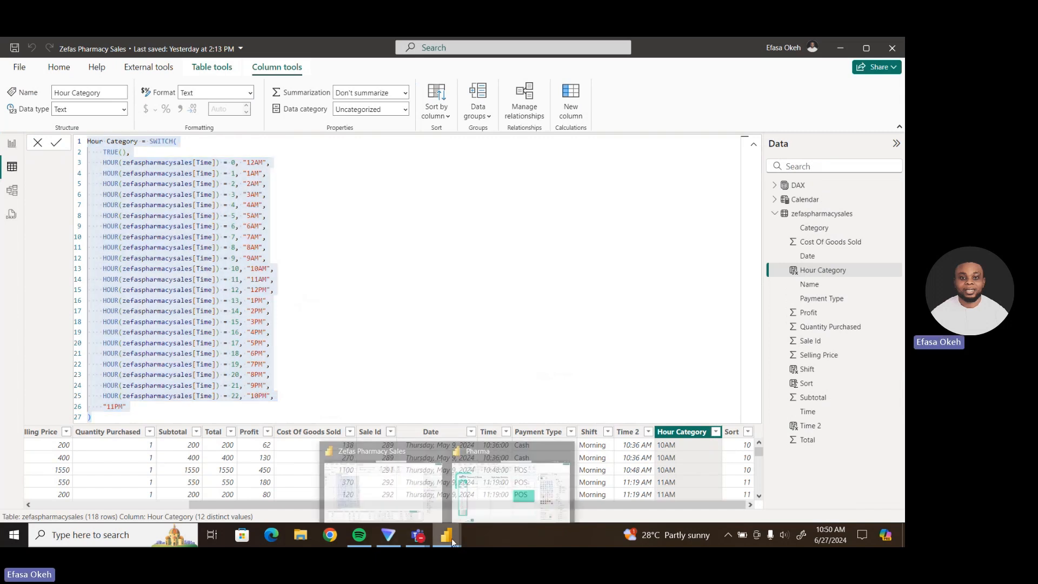
Switch to Chrome and open ChatGPT at chat.openai.com.
{"action": "left_click", "coordinate": [336, 538]}
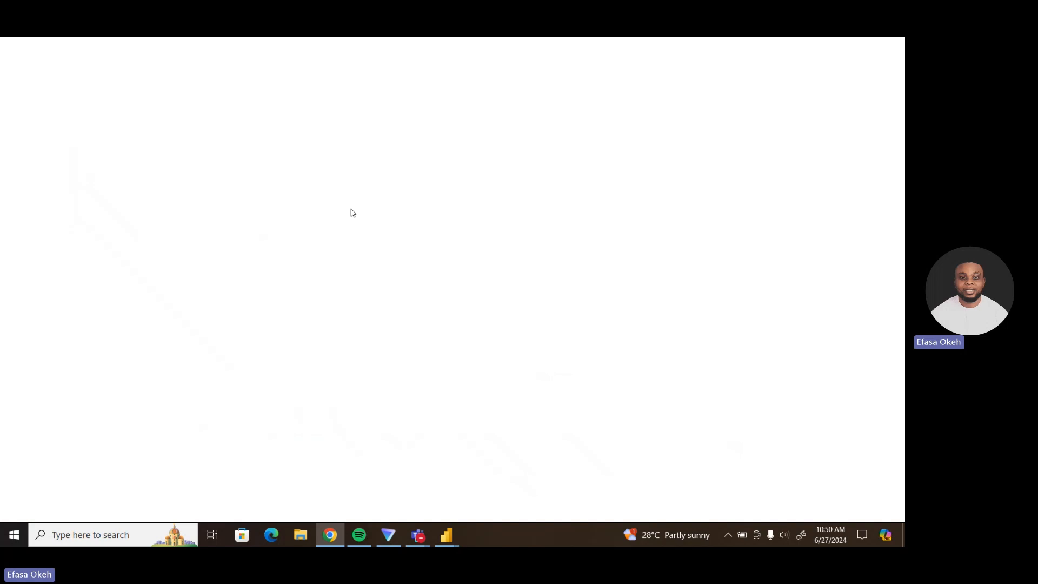
{"action": "type", "text": "c"}
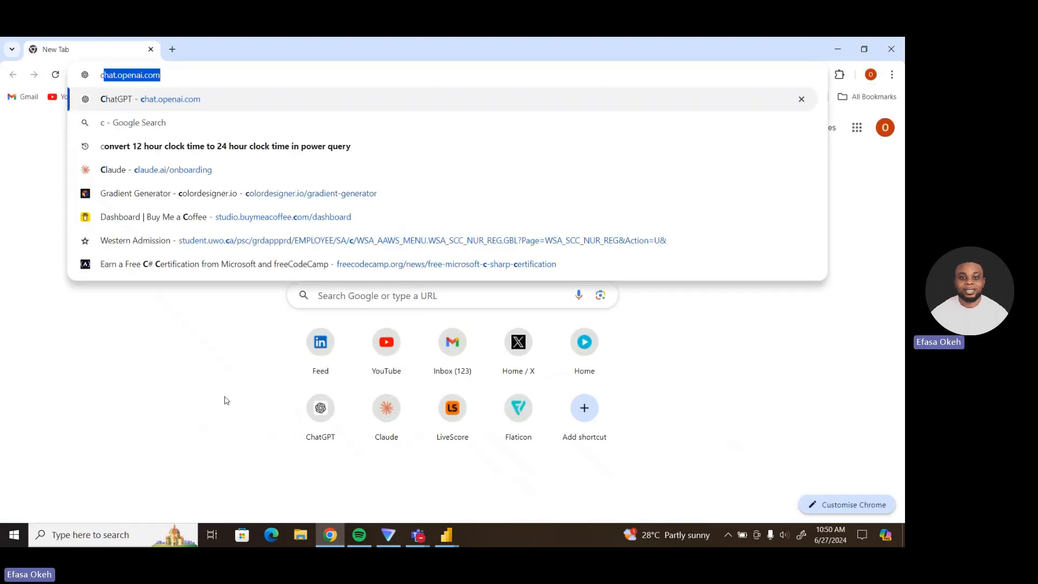
{"action": "type", "text": "h"}
{"action": "key", "text": "Return"}
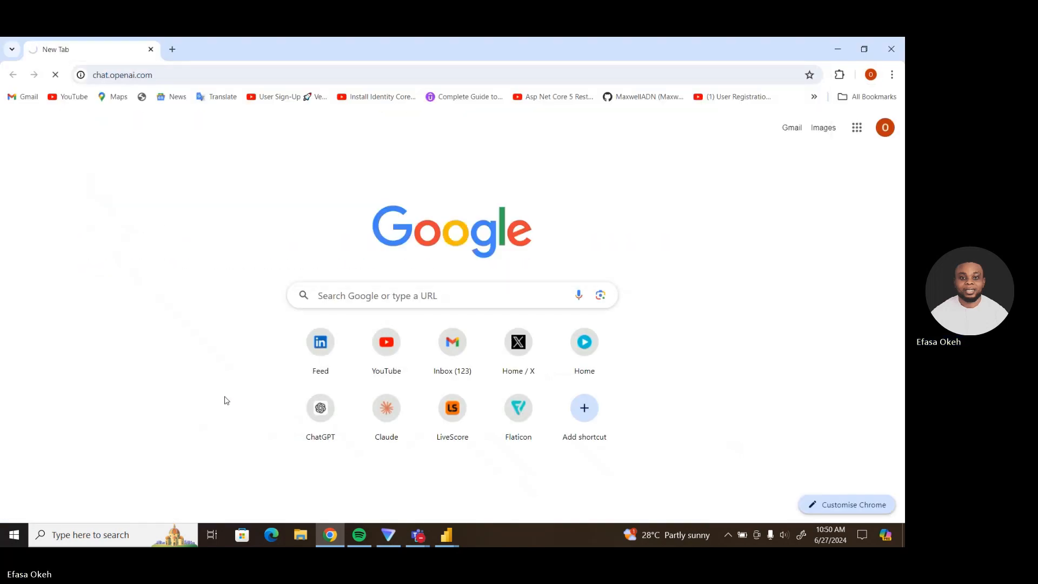
Paste the Hour Category formula into a ChatGPT message and add the instruction "change table name to Zsales" below it.
{"action": "left_click", "coordinate": [449, 536]}
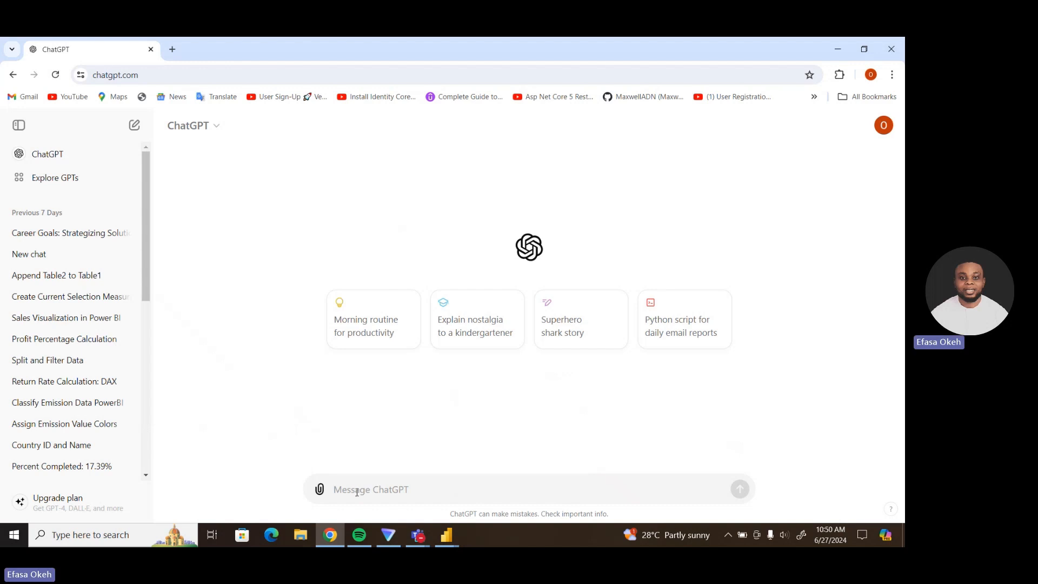
{"action": "key", "text": "ctrl+v"}
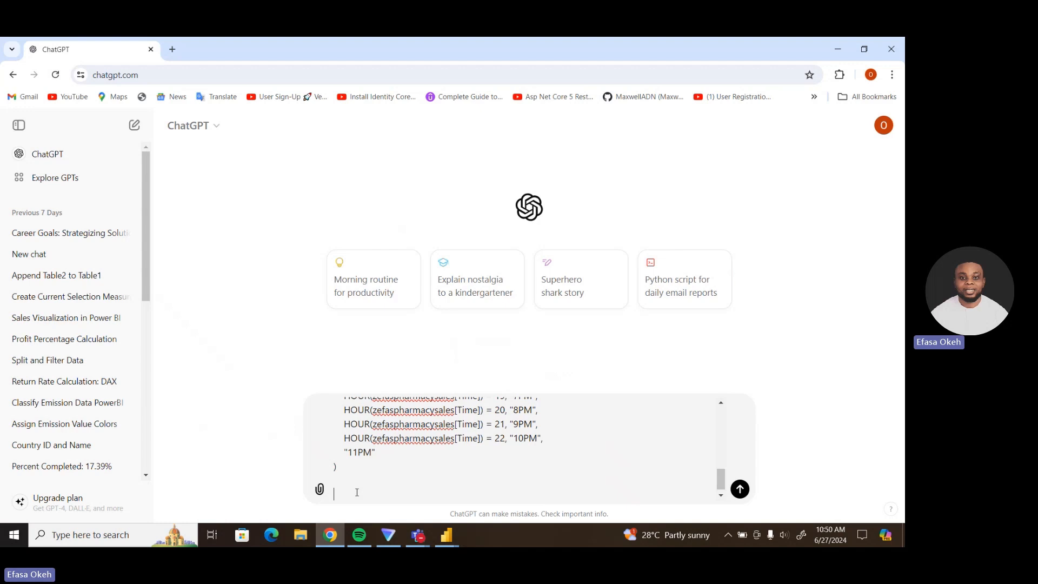
{"action": "type", "text": "change"}
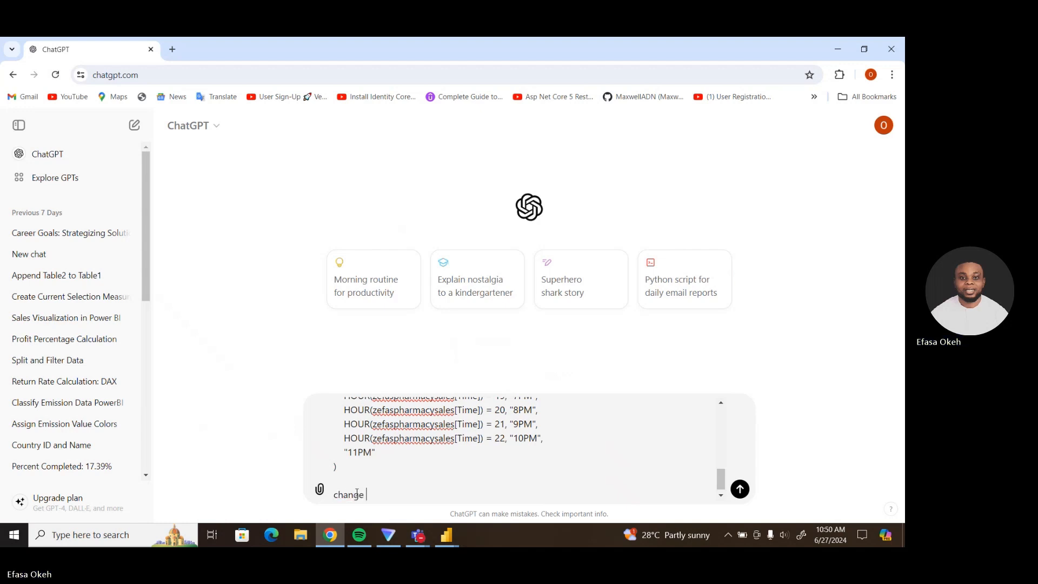
{"action": "type", "text": " table nameto"}
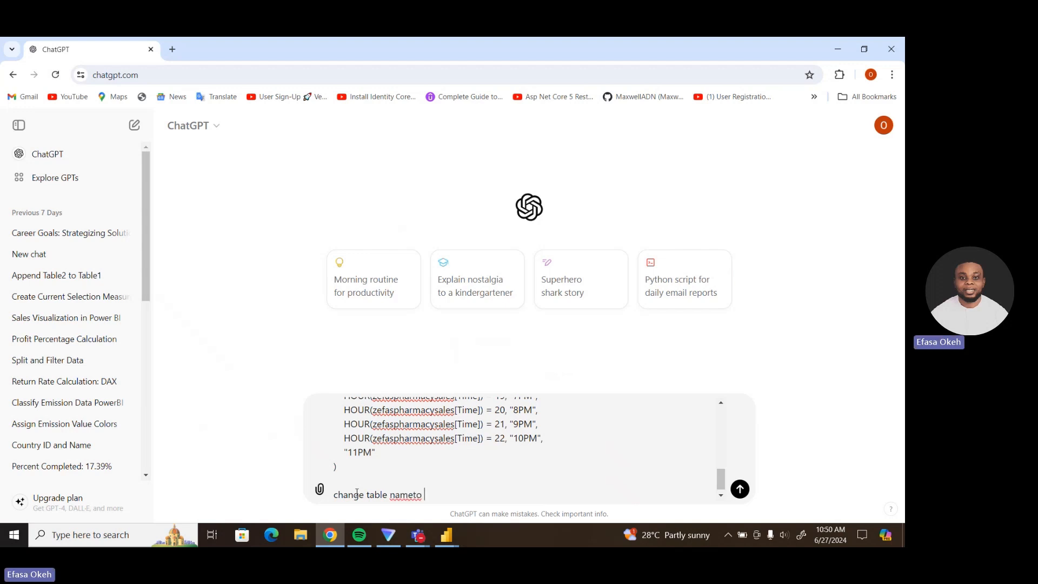
{"action": "key", "text": "BackSpace"}
{"action": "key", "text": "BackSpace"}
{"action": "type", "text": "Zsales"}
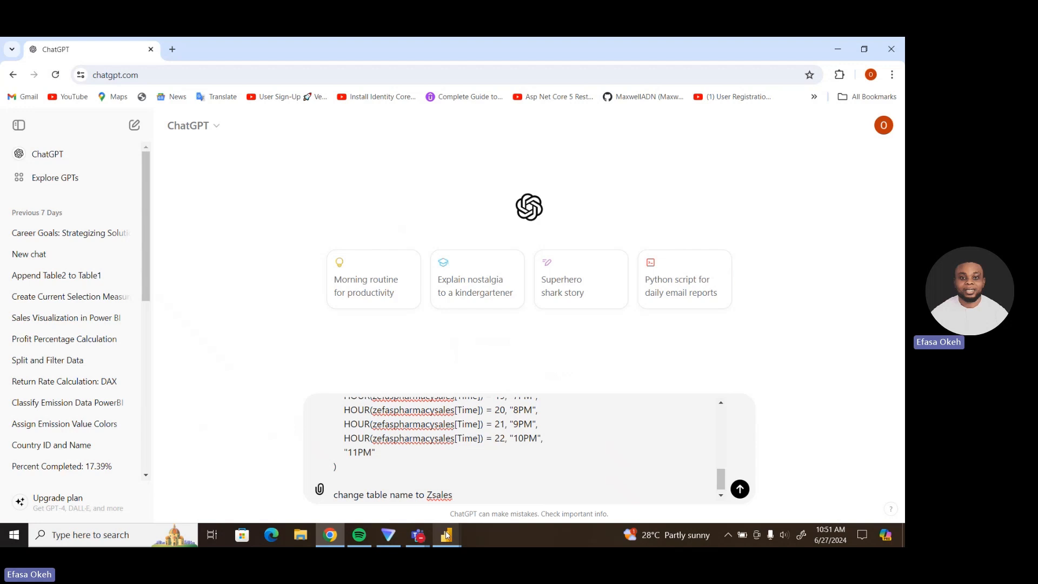
Check the sales table's name in the Pharma file and correct its spelling in the ChatGPT message to "ZSales".
{"action": "mouse_move", "coordinate": [447, 535]}
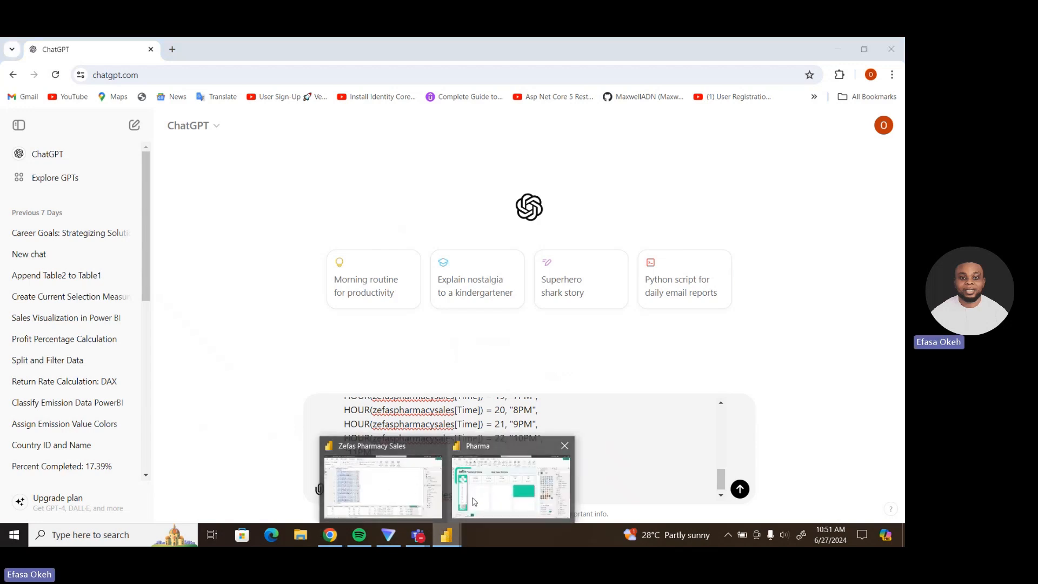
{"action": "left_click", "coordinate": [475, 502]}
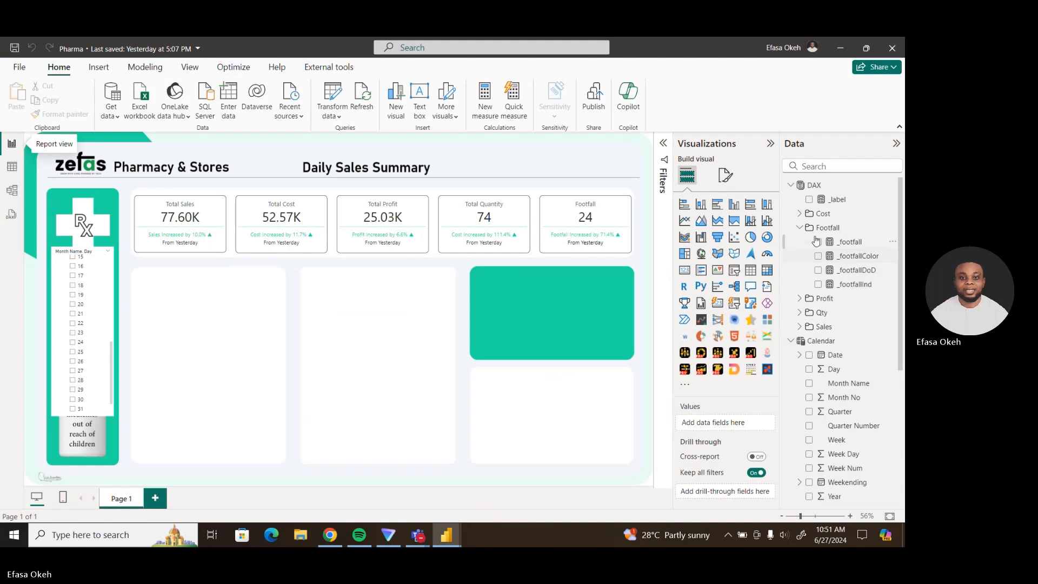
{"action": "left_click", "coordinate": [800, 227]}
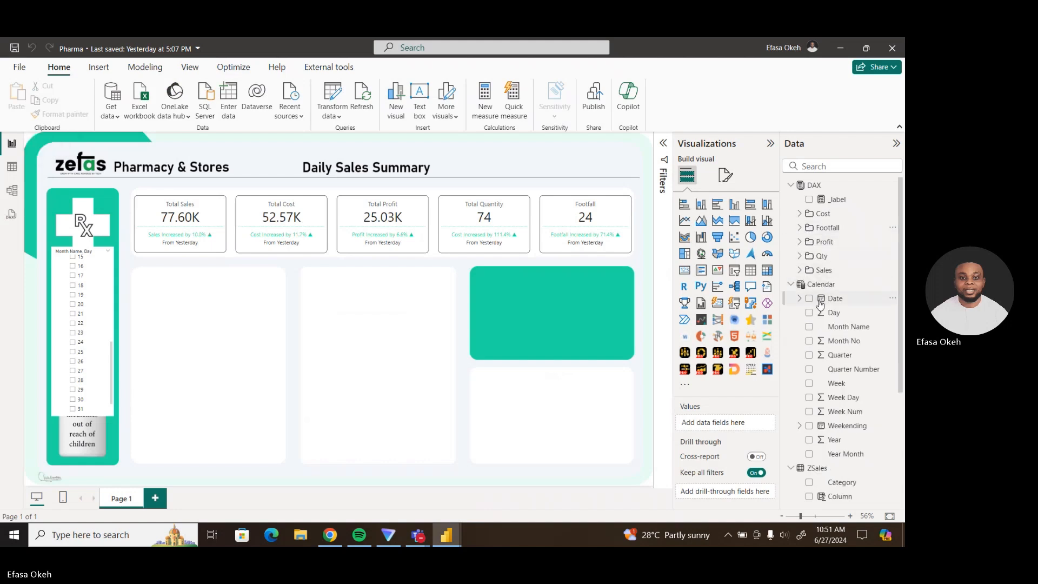
{"action": "left_click", "coordinate": [792, 285]}
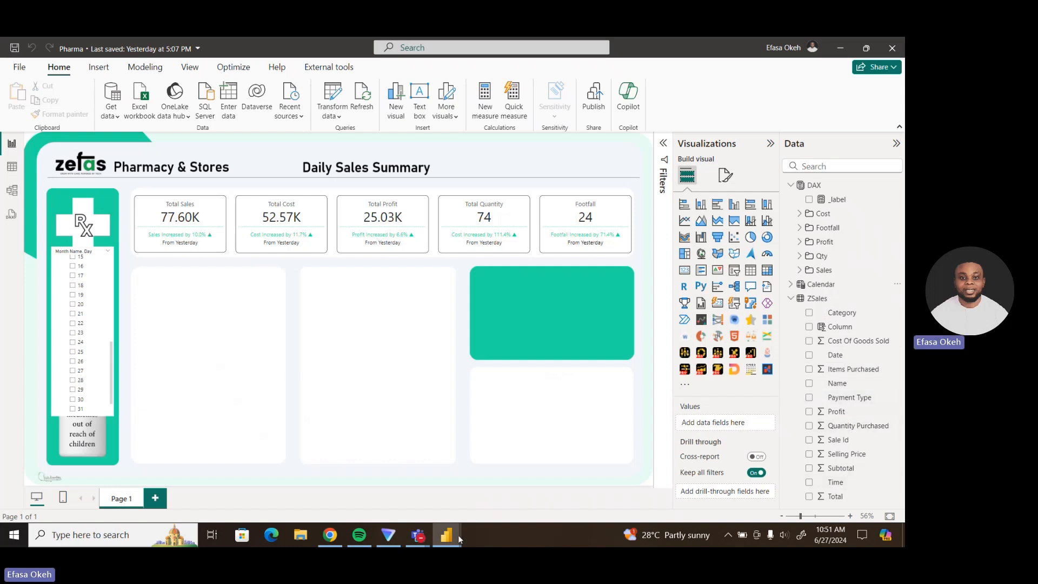
{"action": "left_click", "coordinate": [329, 535]}
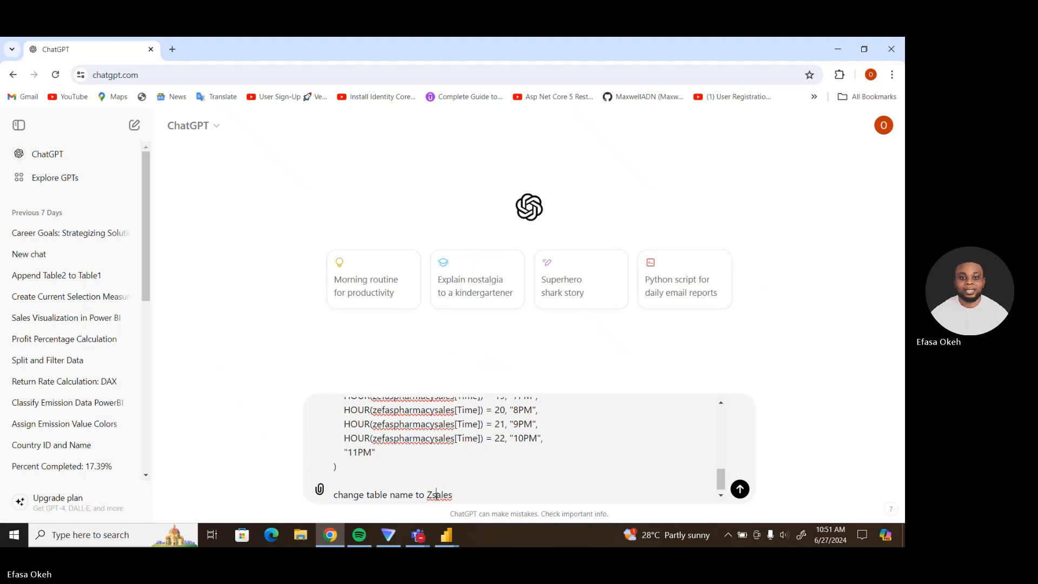
{"action": "key", "text": "BackSpace"}
{"action": "type", "text": "Sales"}
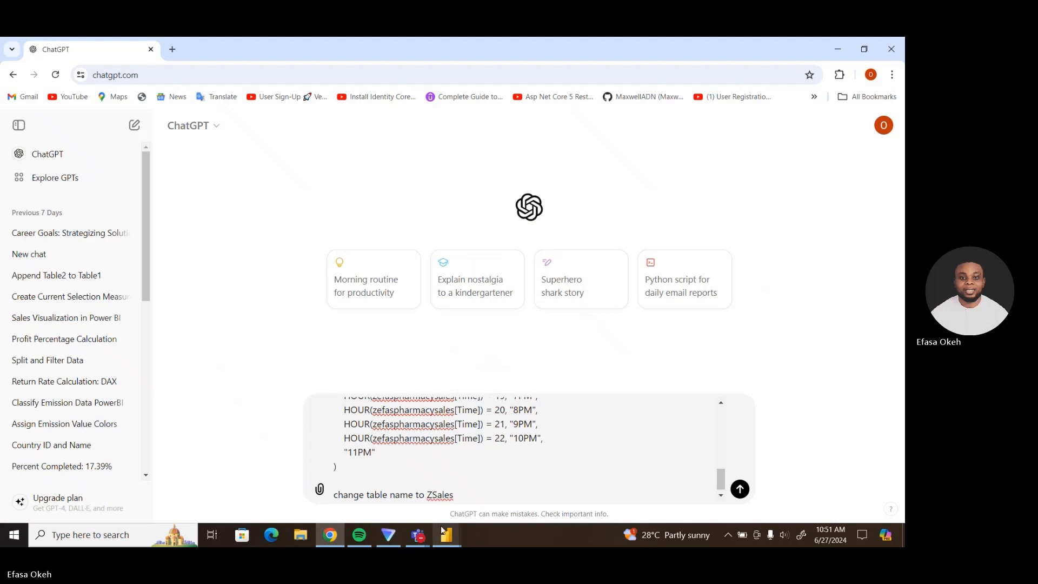
Add "colum name Time" to the instruction and send the message to ChatGPT.
{"action": "type", "text": " colu"}
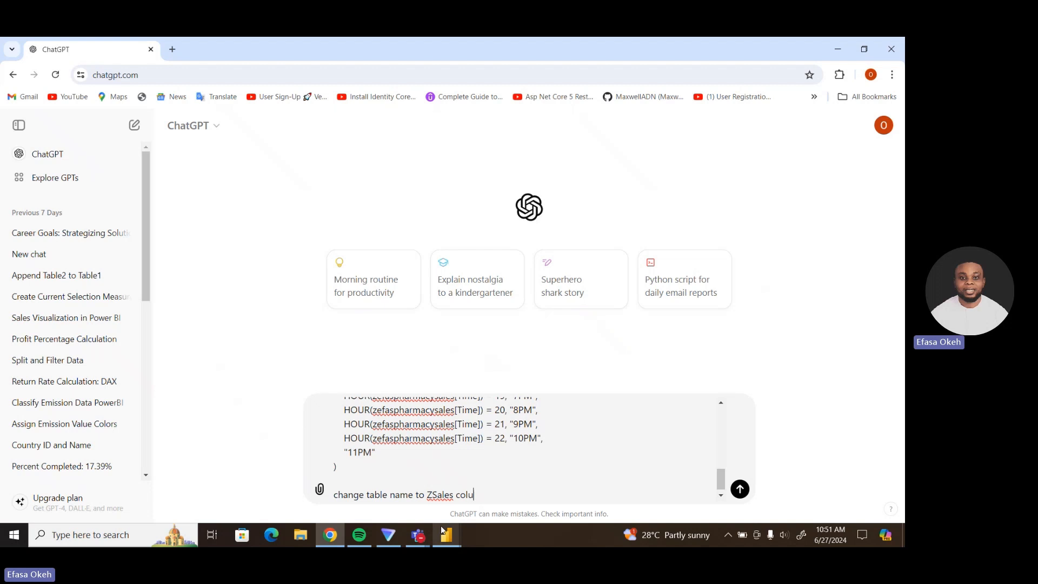
{"action": "type", "text": "m na"}
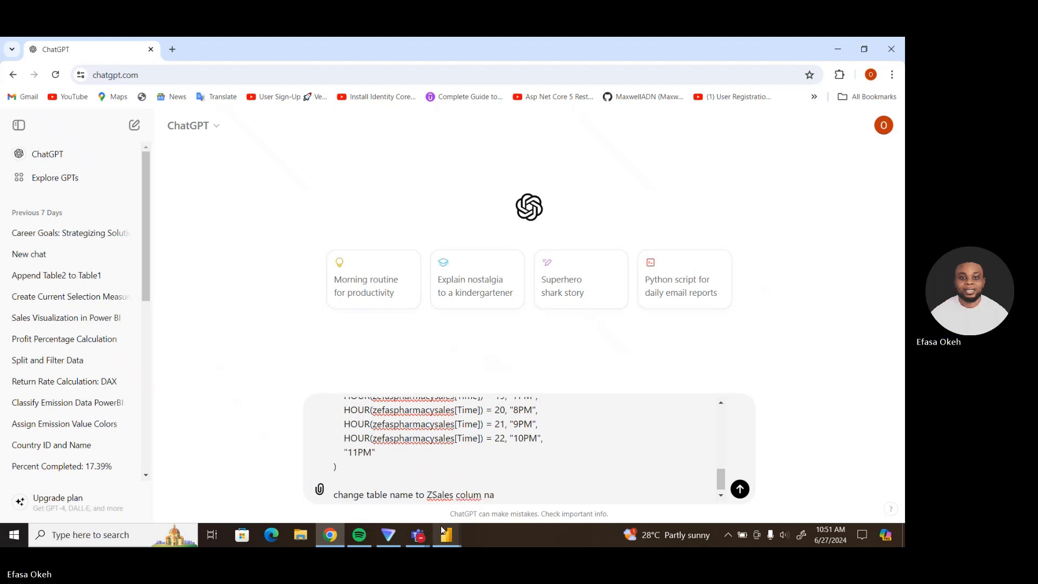
{"action": "type", "text": "me T"}
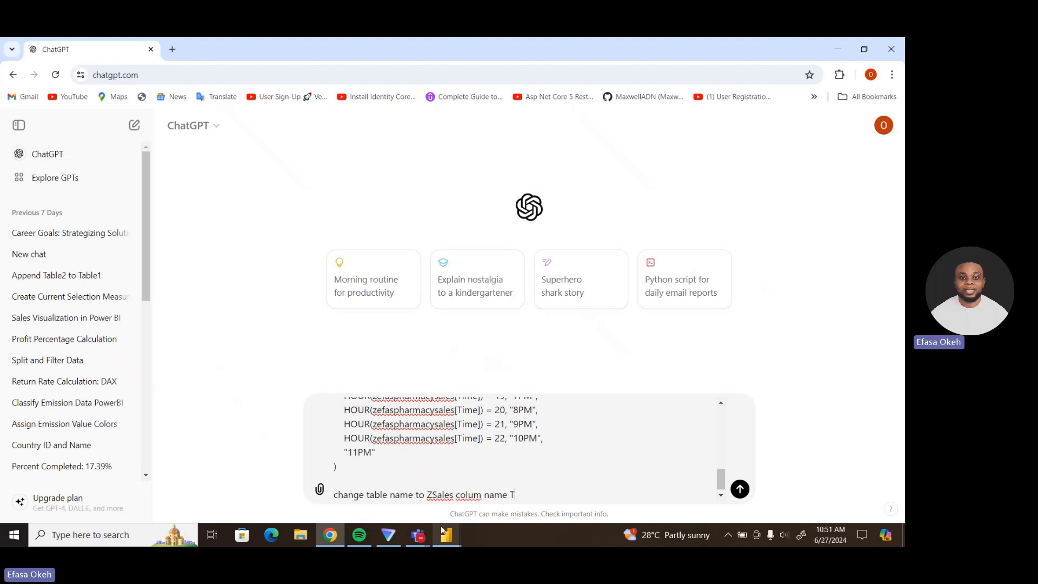
{"action": "type", "text": "ime"}
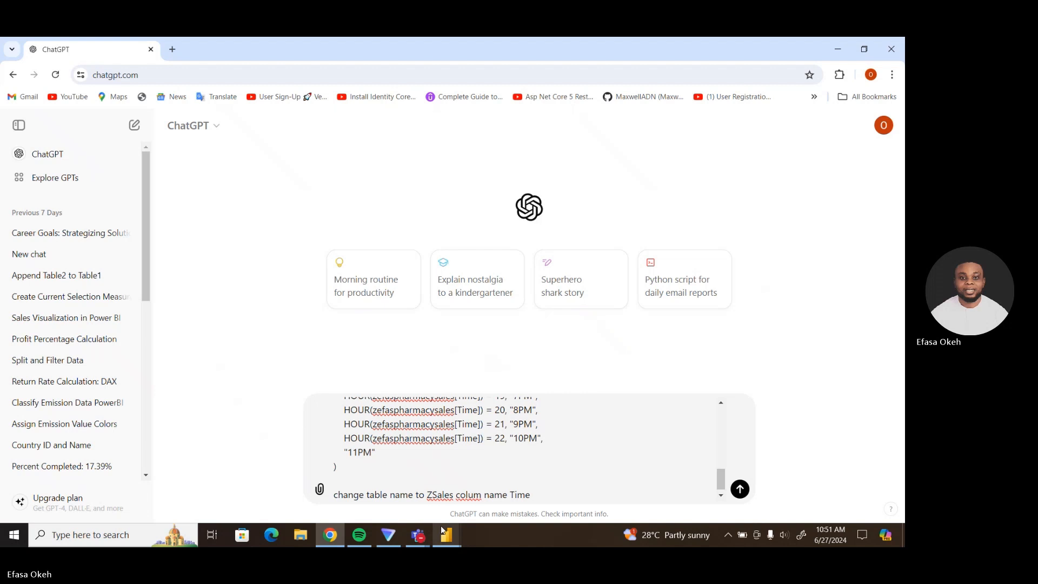
{"action": "key", "text": "Return"}
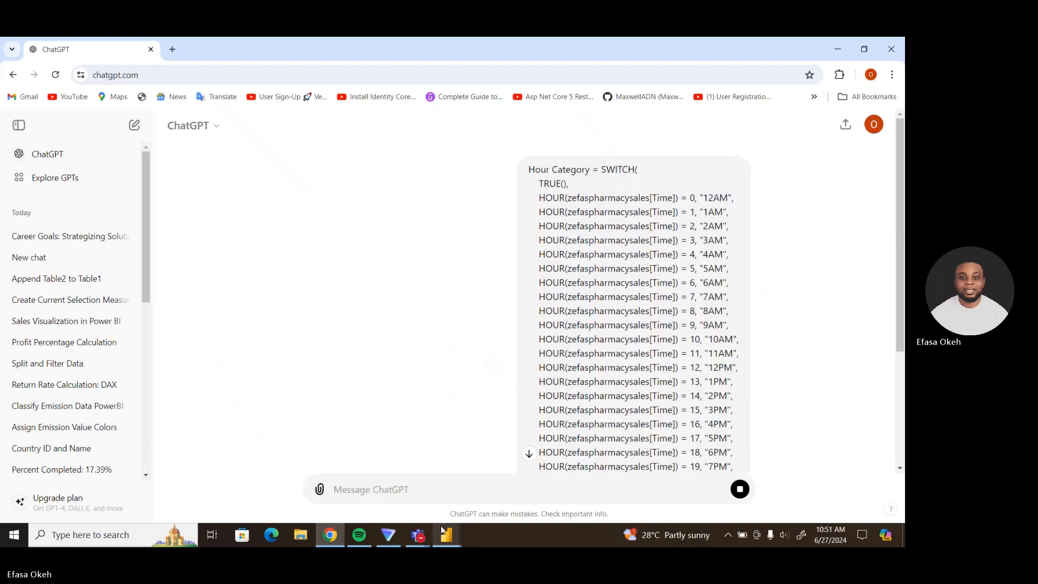
Review the revised DAX formula in ChatGPT's reply and copy the code.
{"action": "mouse_move", "coordinate": [443, 531]}
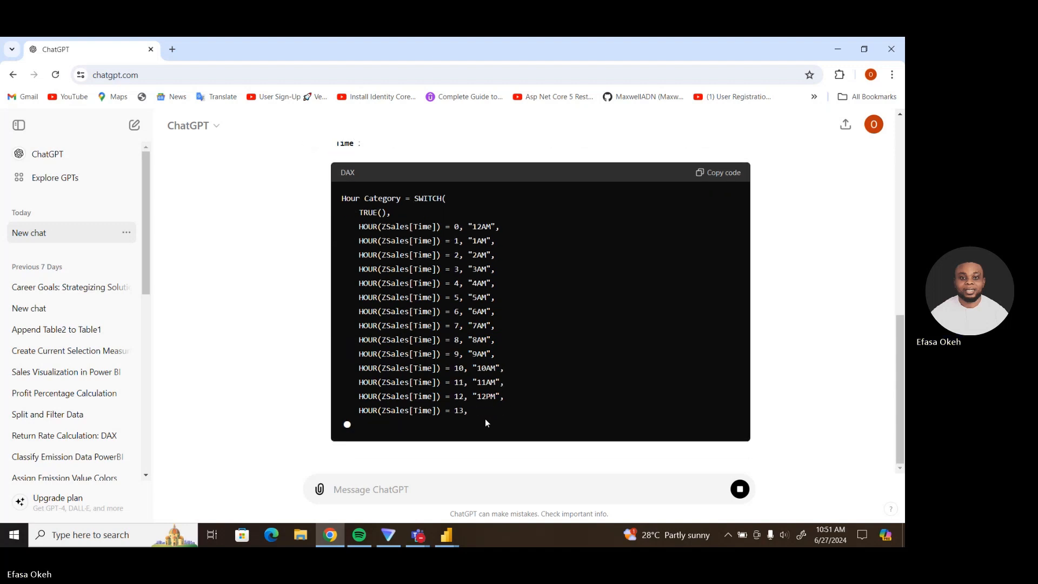
{"action": "scroll", "coordinate": [897, 375], "scroll_direction": "up", "scroll_amount": 10}
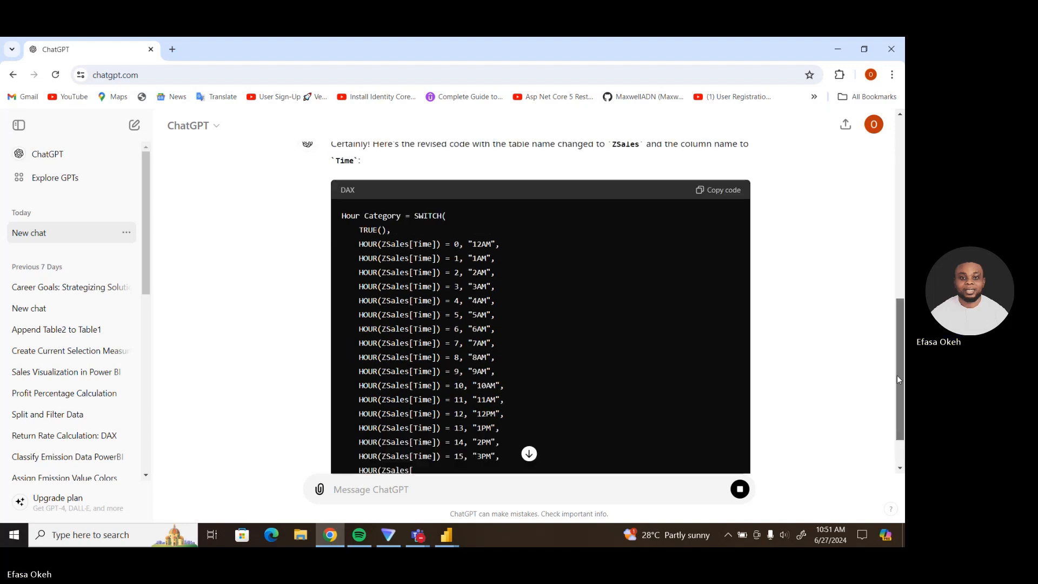
{"action": "scroll", "coordinate": [897, 414], "scroll_direction": "down", "scroll_amount": 6}
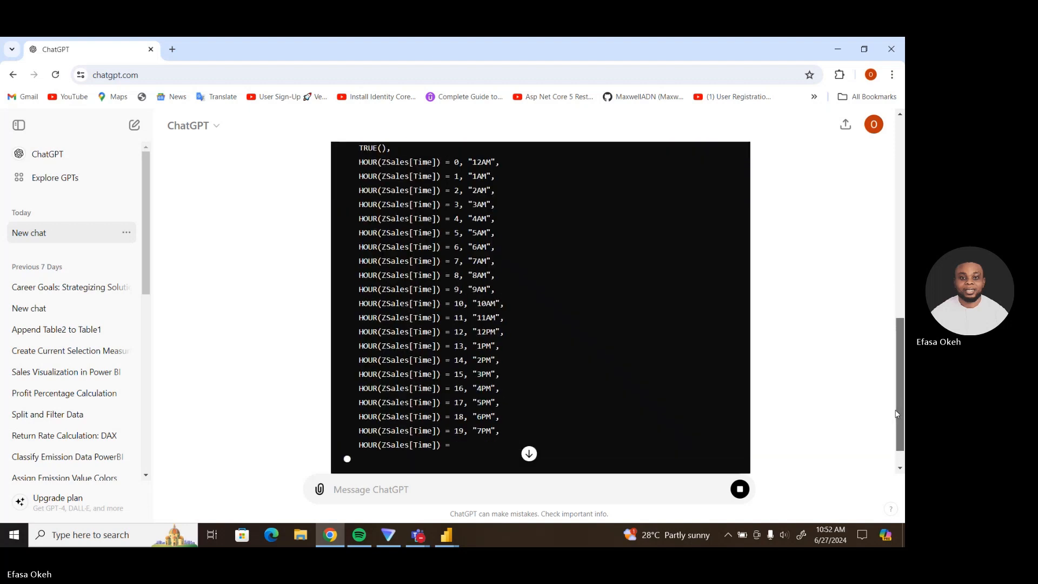
{"action": "scroll", "coordinate": [896, 414], "scroll_direction": "down", "scroll_amount": 2}
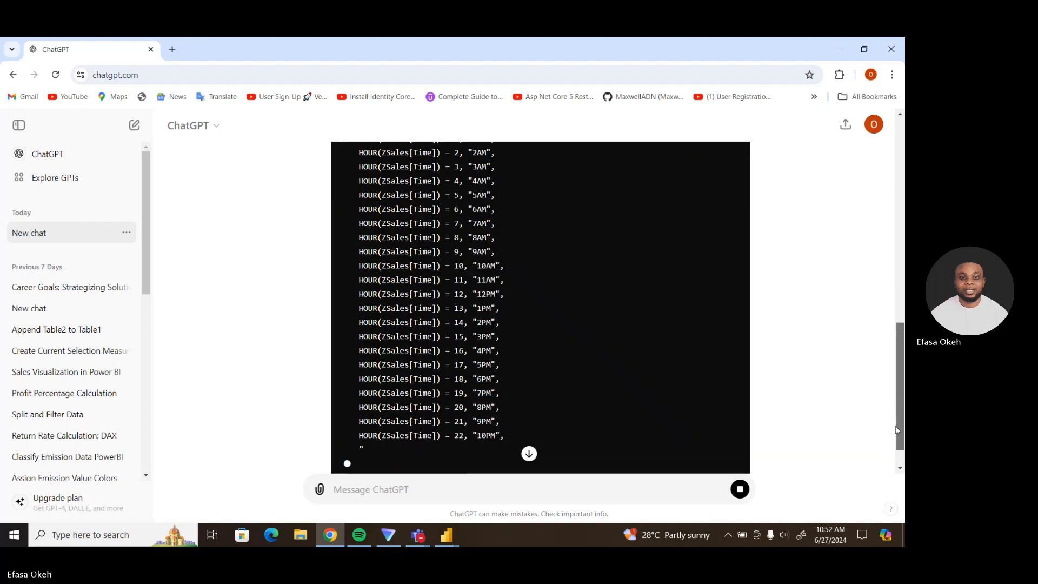
{"action": "scroll", "coordinate": [896, 426], "scroll_direction": "up", "scroll_amount": 1}
{"action": "scroll", "coordinate": [896, 426], "scroll_direction": "down", "scroll_amount": 2}
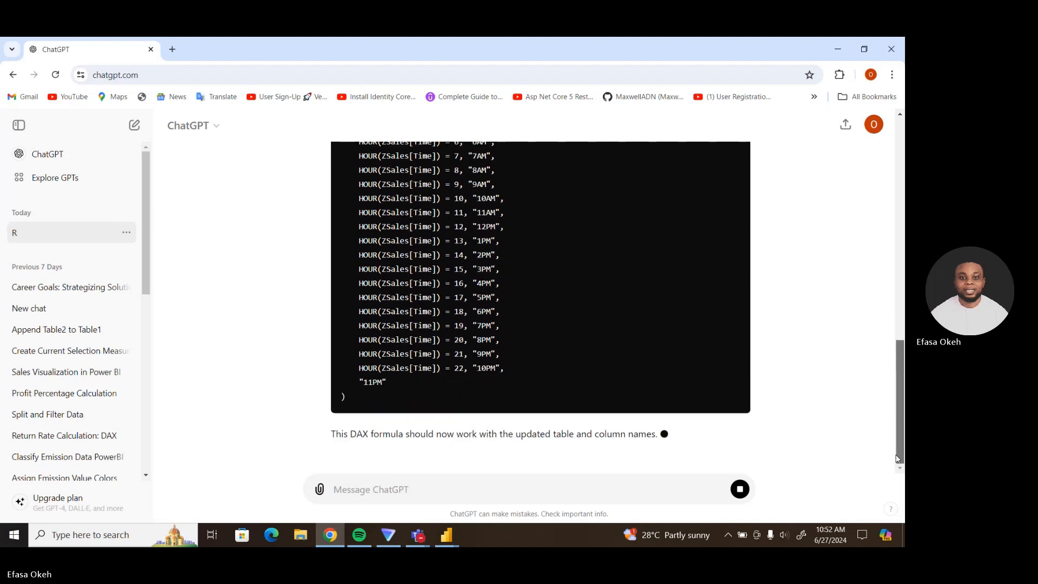
{"action": "scroll", "coordinate": [896, 425], "scroll_direction": "up", "scroll_amount": 4}
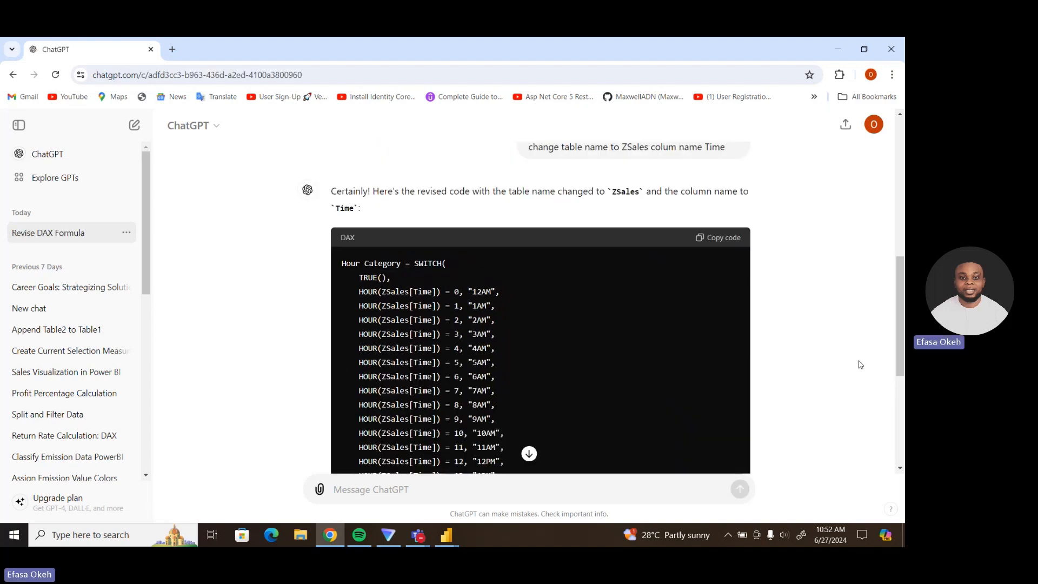
{"action": "left_click", "coordinate": [723, 239]}
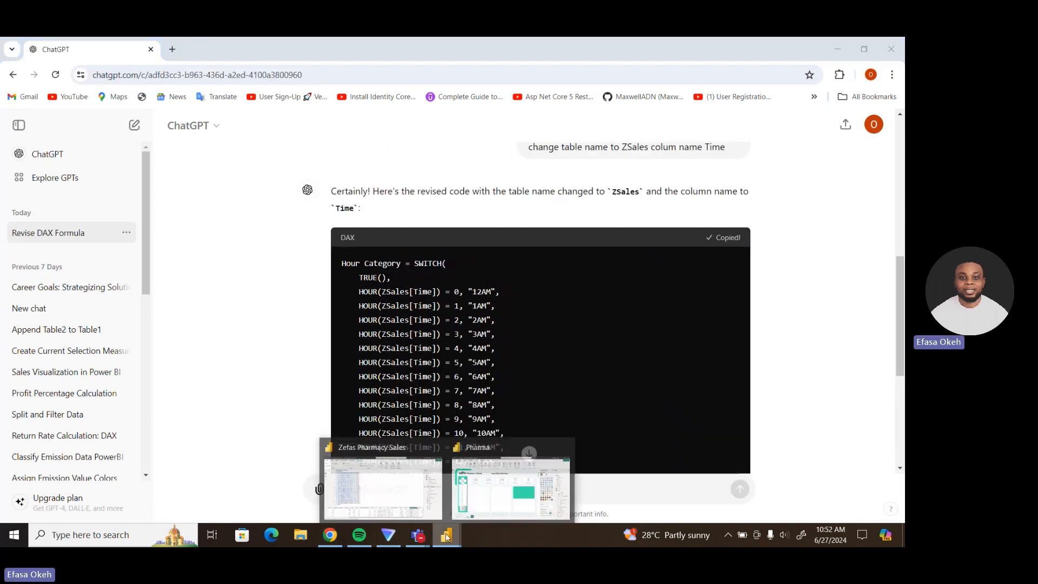
In the Pharma file's table view, replace the blank ZSales column's formula with the copied Hour Category DAX code and commit it.
{"action": "left_click", "coordinate": [510, 490]}
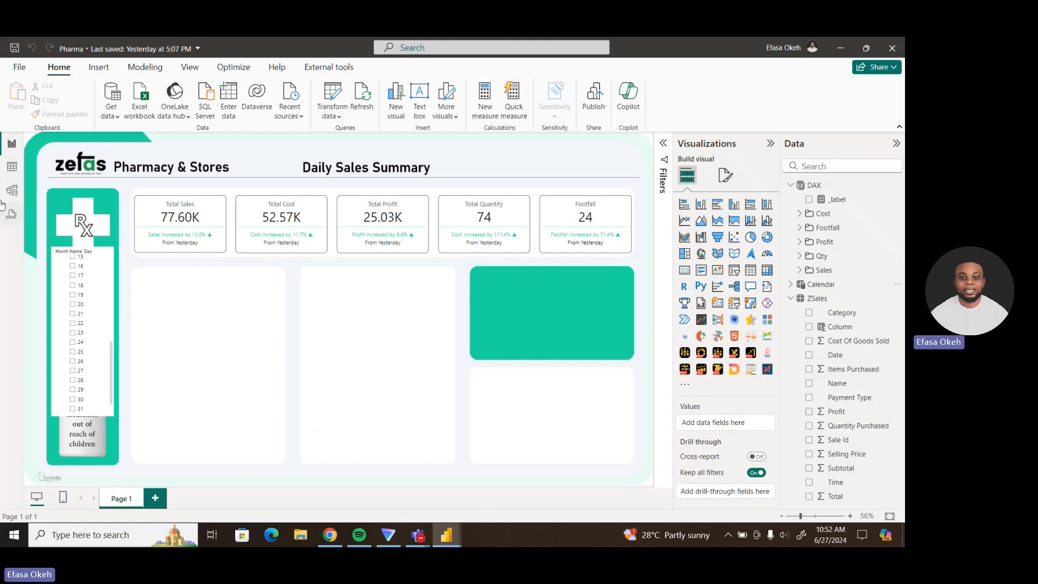
{"action": "left_click", "coordinate": [12, 166]}
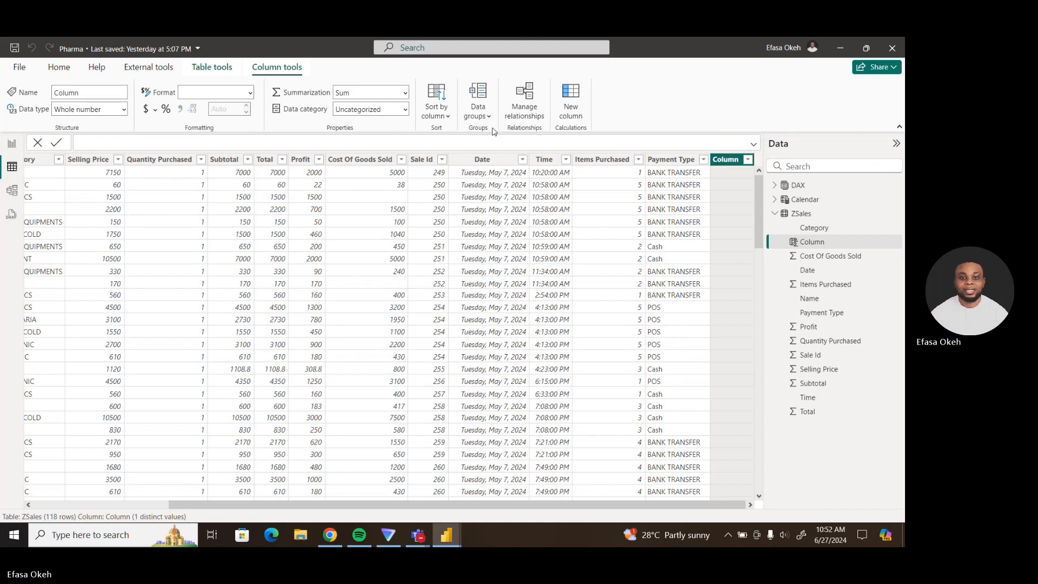
{"action": "left_click", "coordinate": [613, 194]}
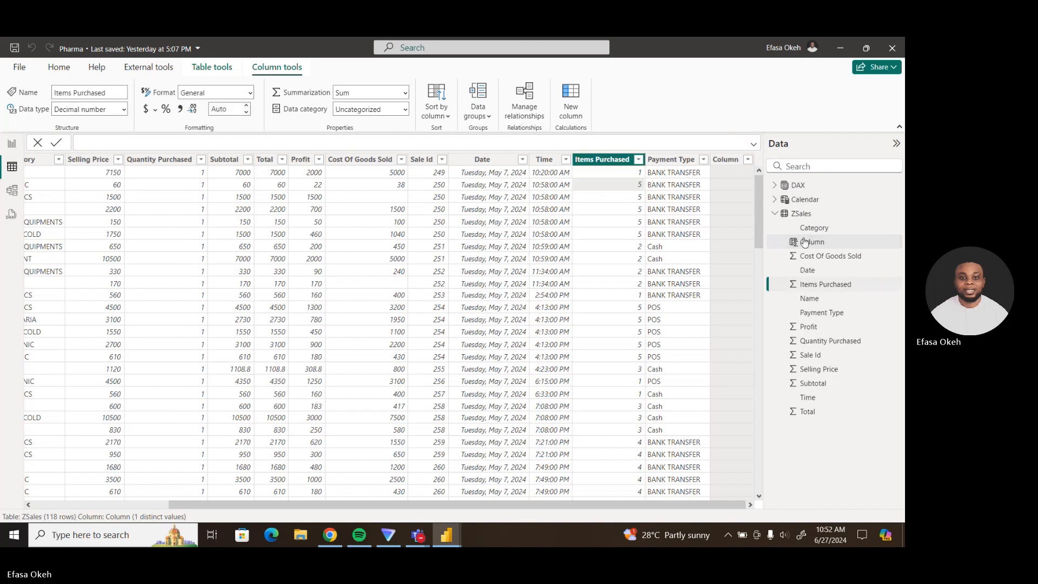
{"action": "left_click", "coordinate": [776, 213]}
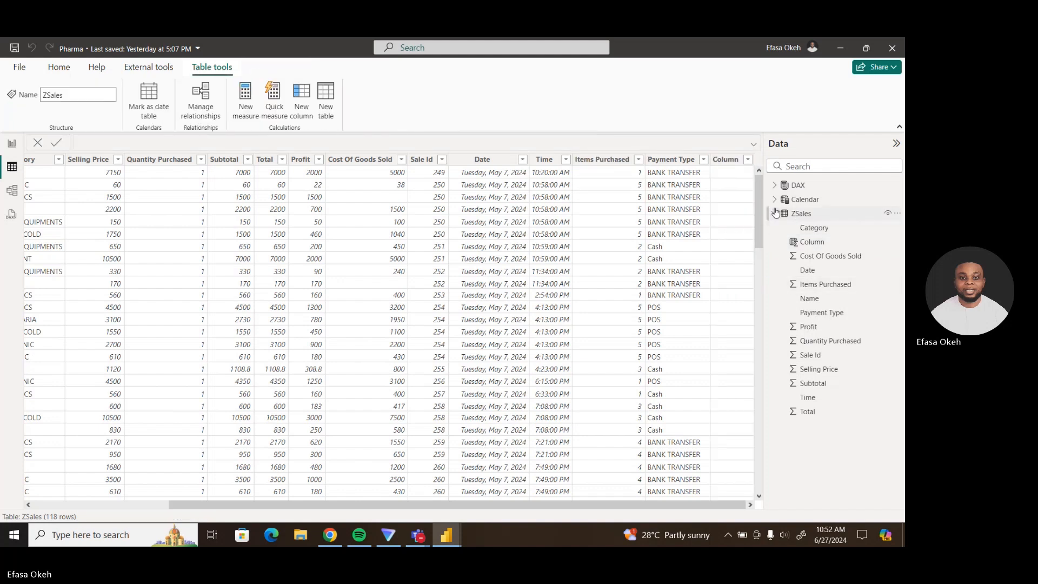
{"action": "left_click", "coordinate": [726, 159]}
{"action": "left_click", "coordinate": [754, 144]}
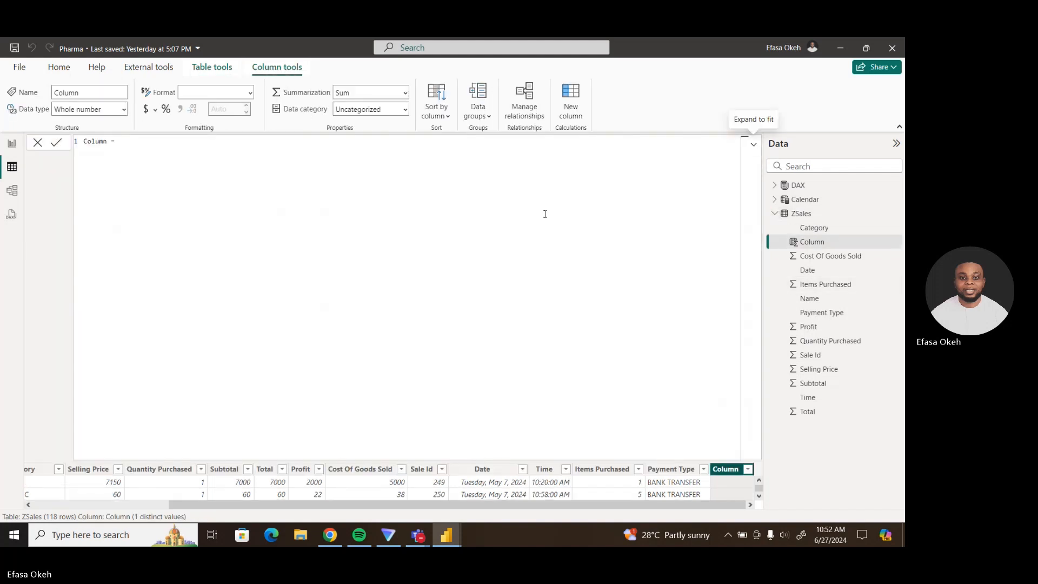
{"action": "left_click_drag", "start_coordinate": [124, 142], "coordinate": [39, 135]}
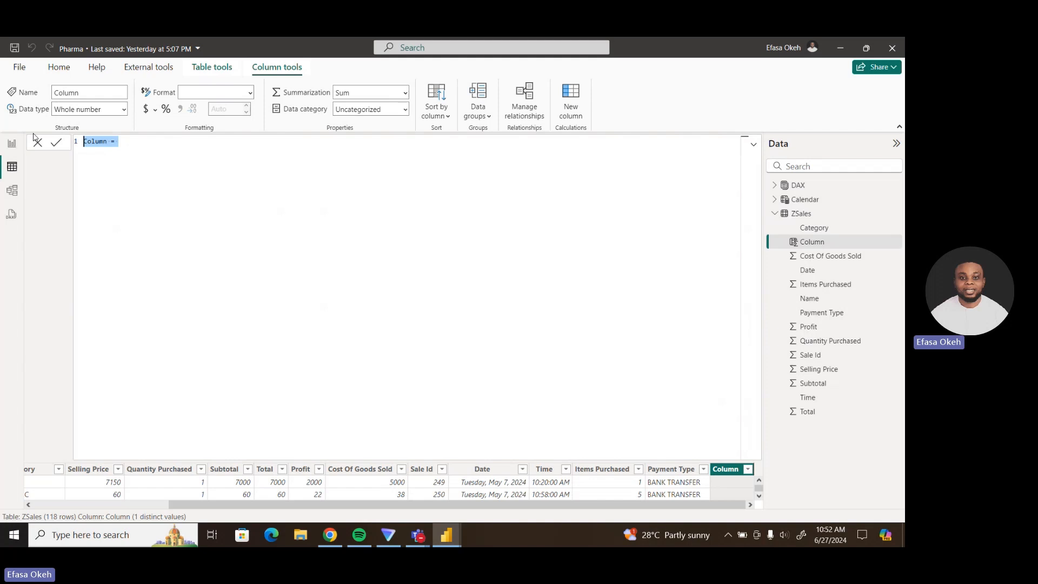
{"action": "key", "text": "ctrl+v"}
{"action": "left_click", "coordinate": [420, 270]}
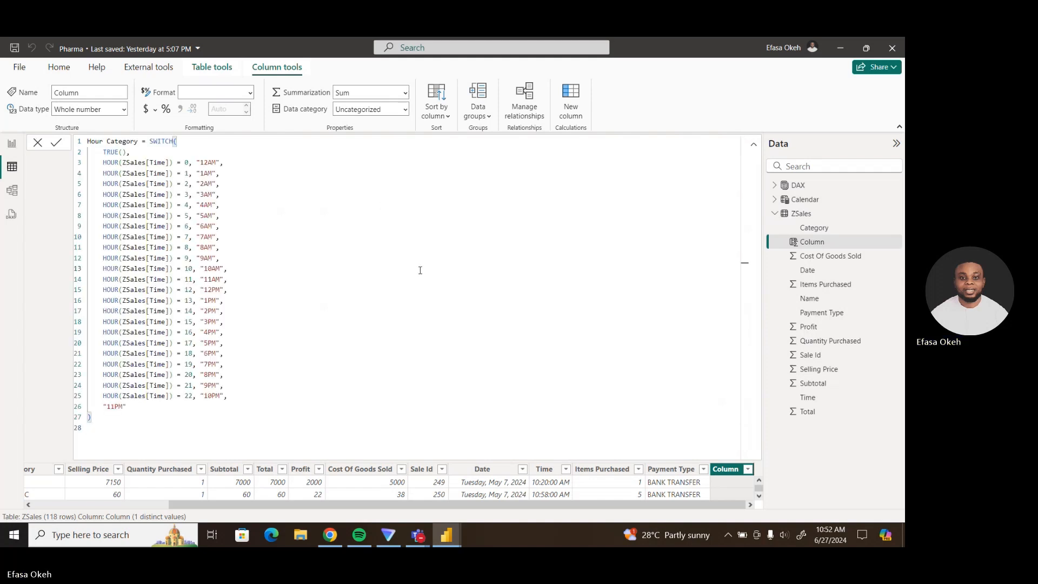
{"action": "left_click", "coordinate": [59, 147]}
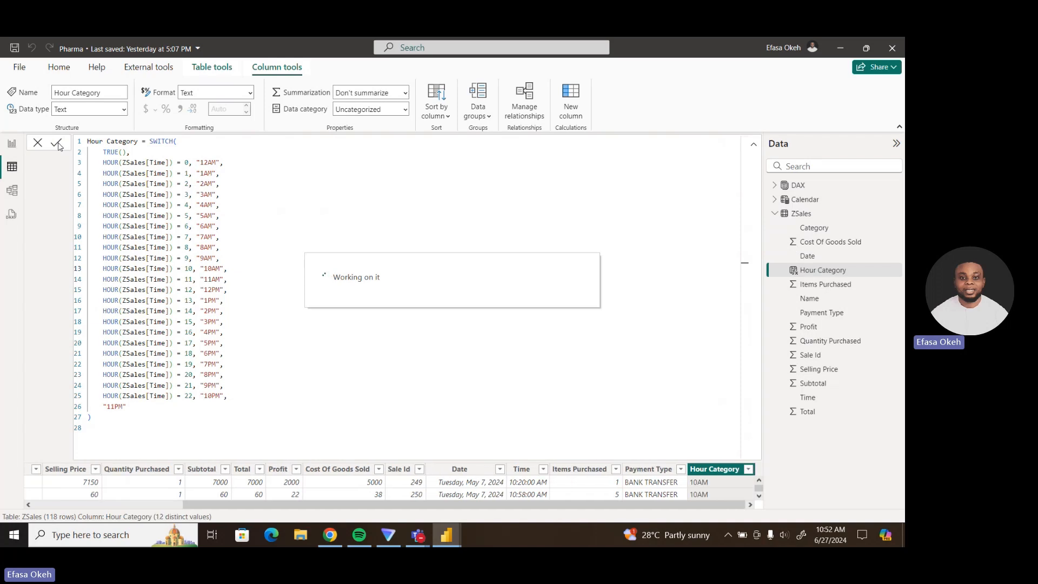
Collapse the formula and check the Hour Category values against the Time column in the ZSales table.
{"action": "left_click", "coordinate": [755, 145]}
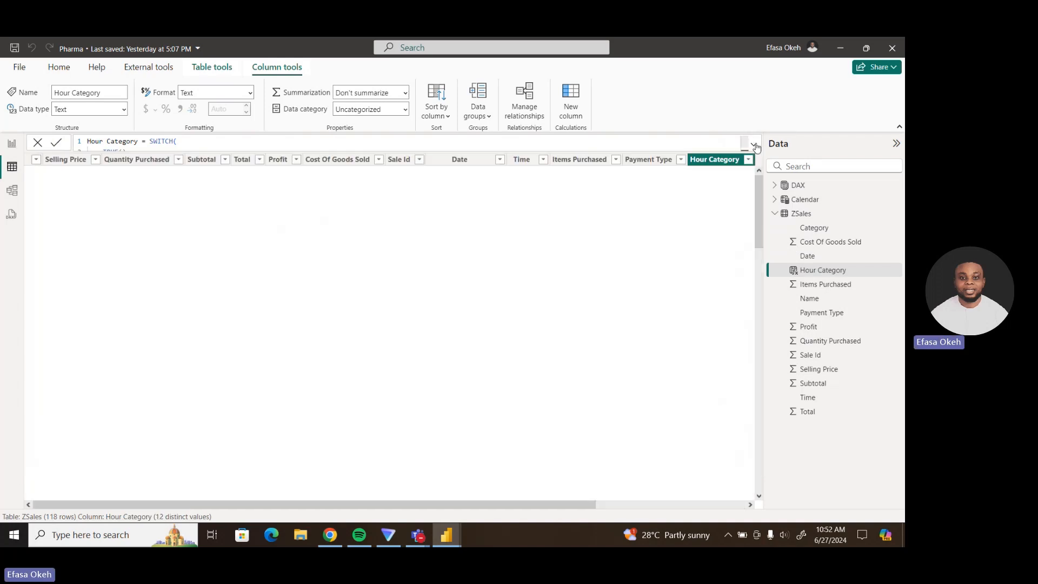
{"action": "scroll", "coordinate": [690, 495], "scroll_direction": "right", "scroll_amount": 3}
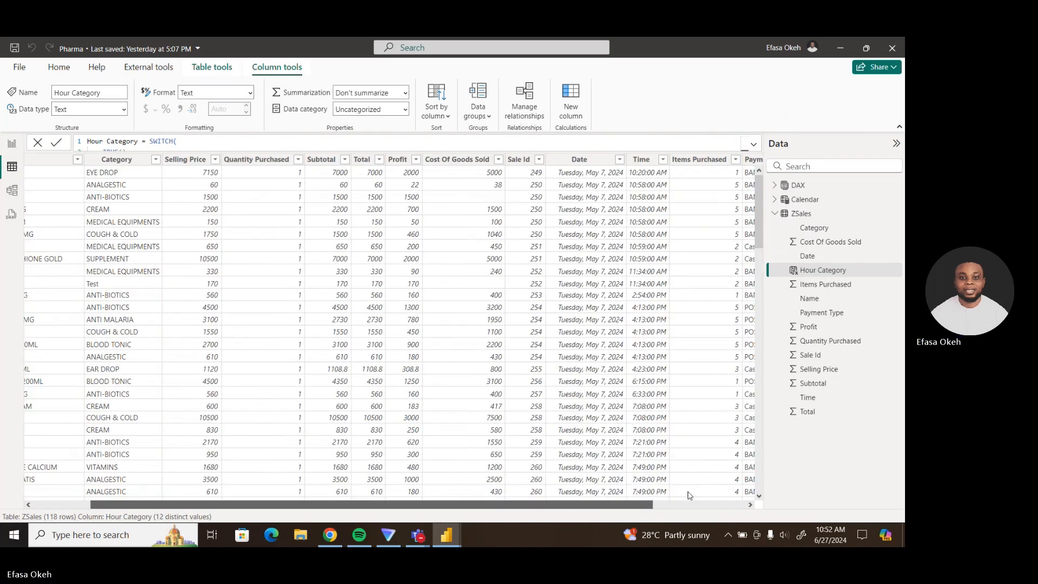
{"action": "scroll", "coordinate": [690, 496], "scroll_direction": "right", "scroll_amount": 3}
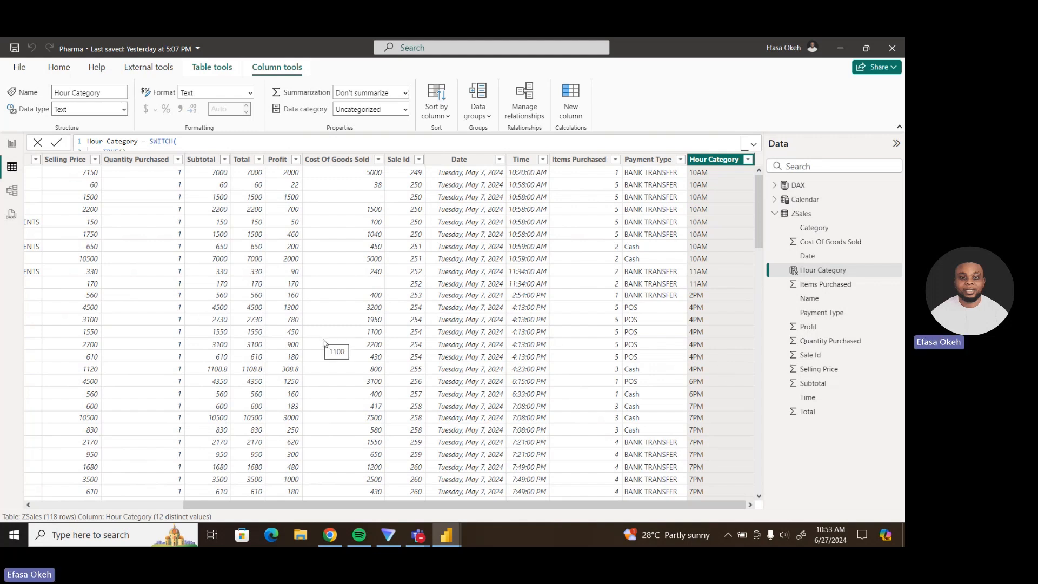
Switch to the Zefas Pharmacy Sales file, copy the Sort column's full DAX formula, and return to its report page.
{"action": "mouse_move", "coordinate": [447, 535]}
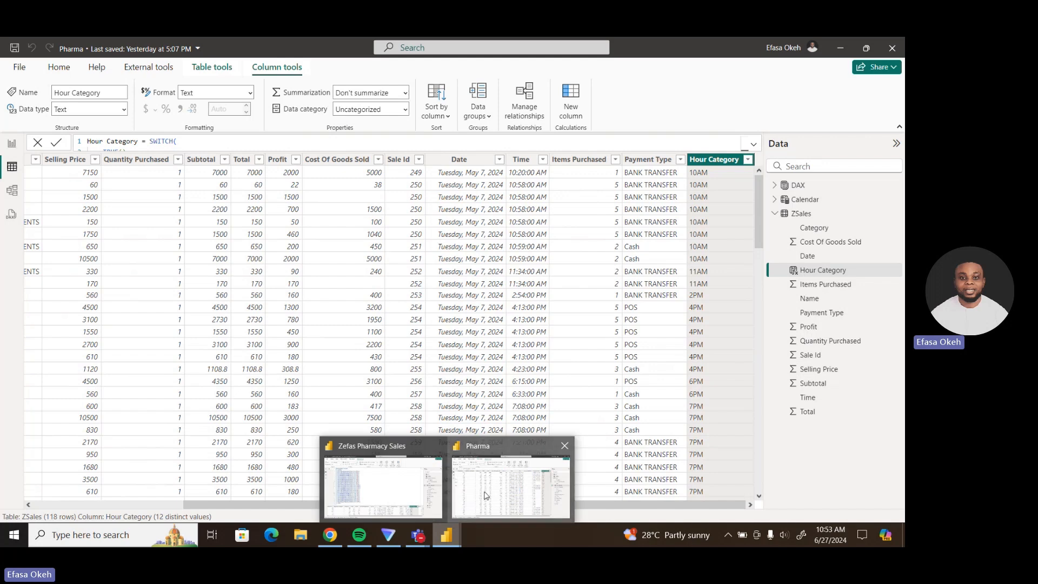
{"action": "left_click", "coordinate": [411, 486]}
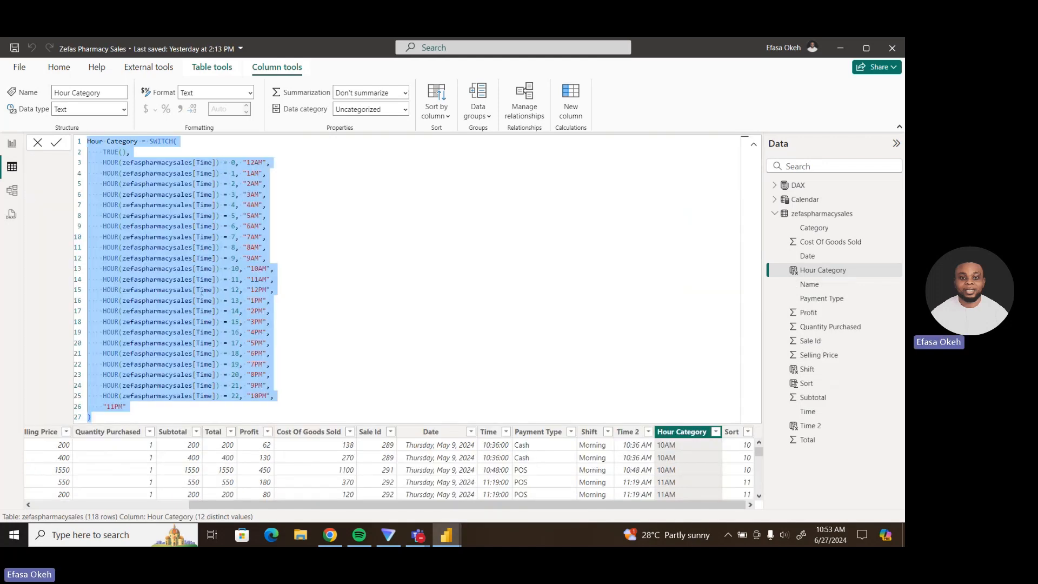
{"action": "left_click", "coordinate": [733, 433]}
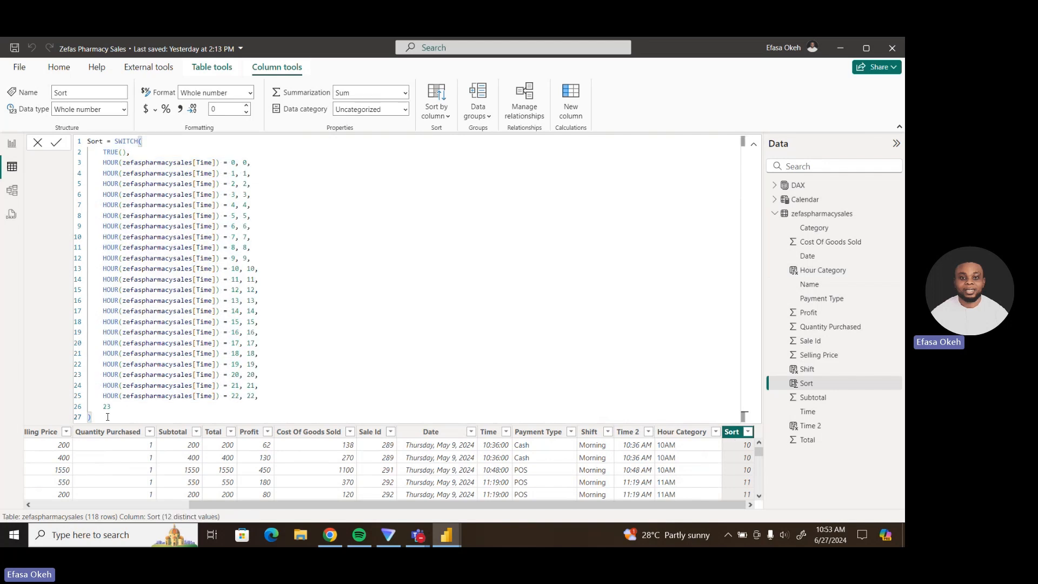
{"action": "left_click_drag", "start_coordinate": [100, 417], "coordinate": [72, 135]}
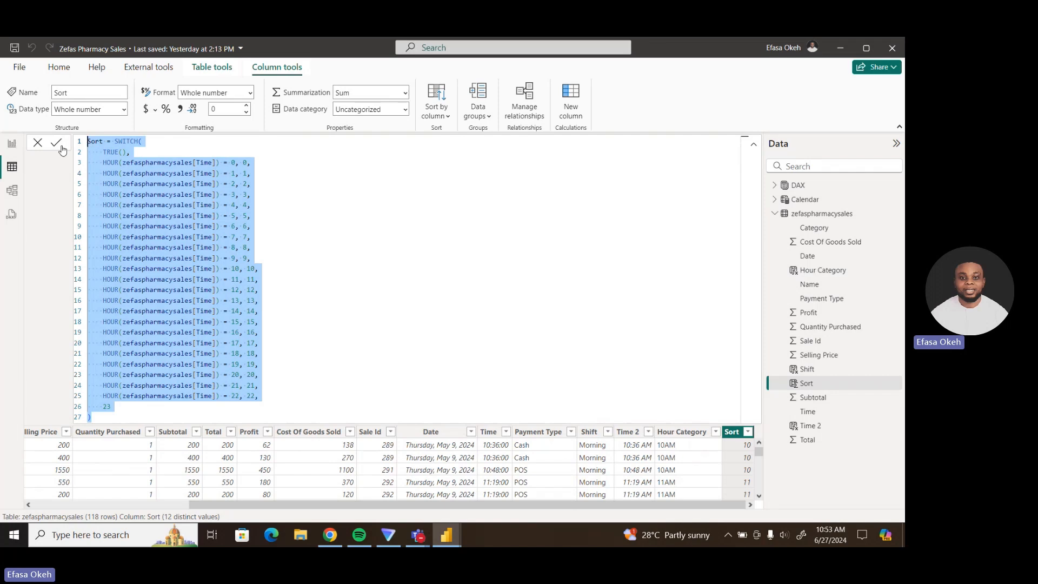
{"action": "left_click", "coordinate": [17, 149]}
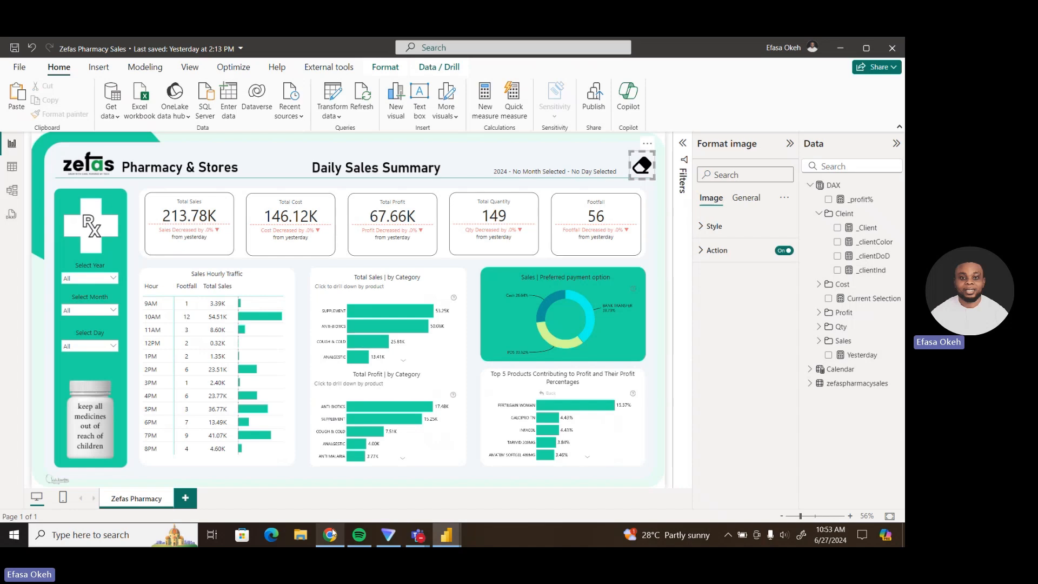
Send the Sort formula to ChatGPT in the same chat and copy the revised ZSales[Time] code from its reply.
{"action": "left_click", "coordinate": [331, 535]}
{"action": "key", "text": "ctrl+v"}
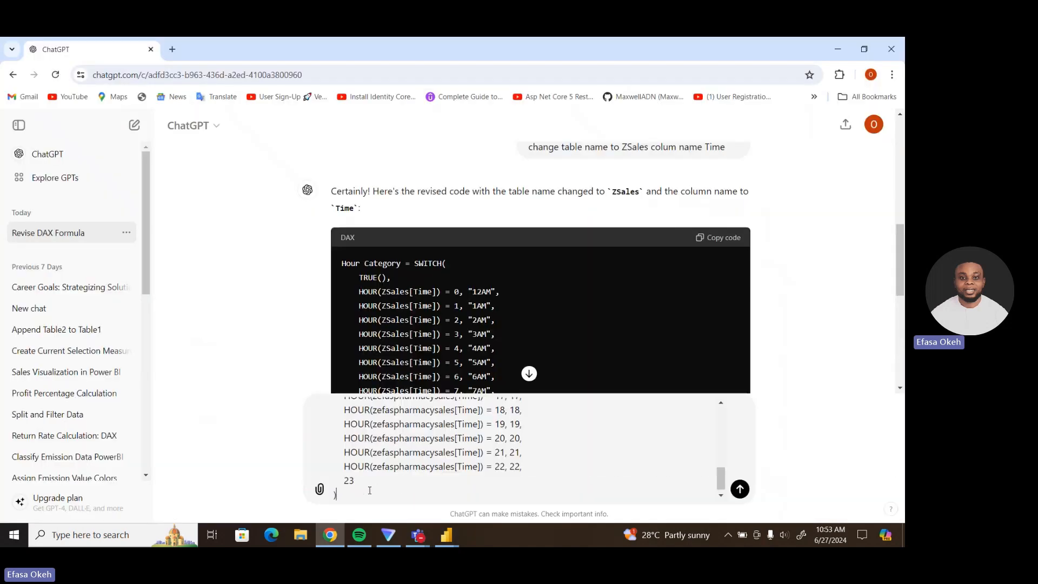
{"action": "key", "text": "shift+Return"}
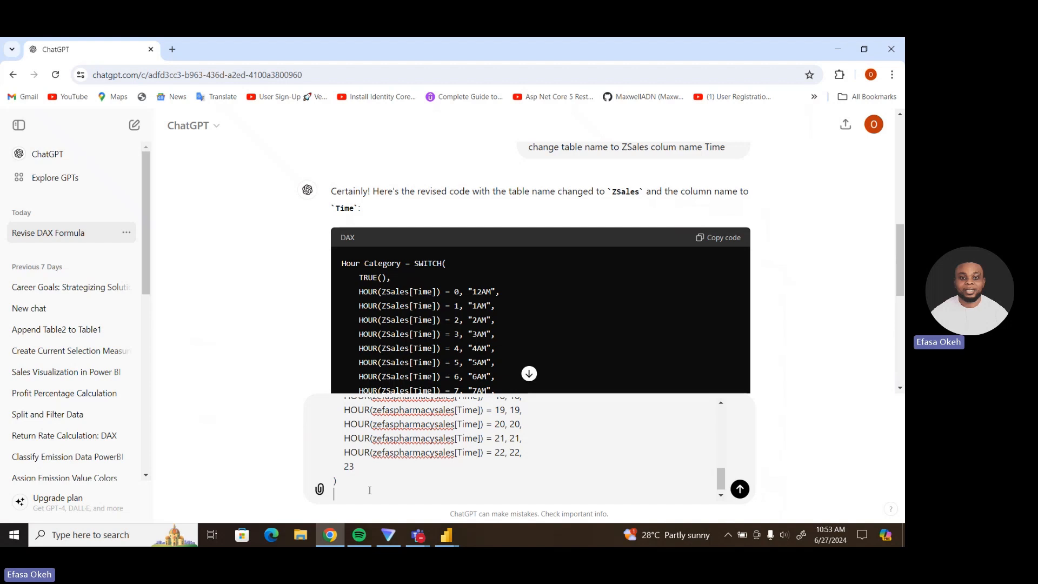
{"action": "key", "text": "Return"}
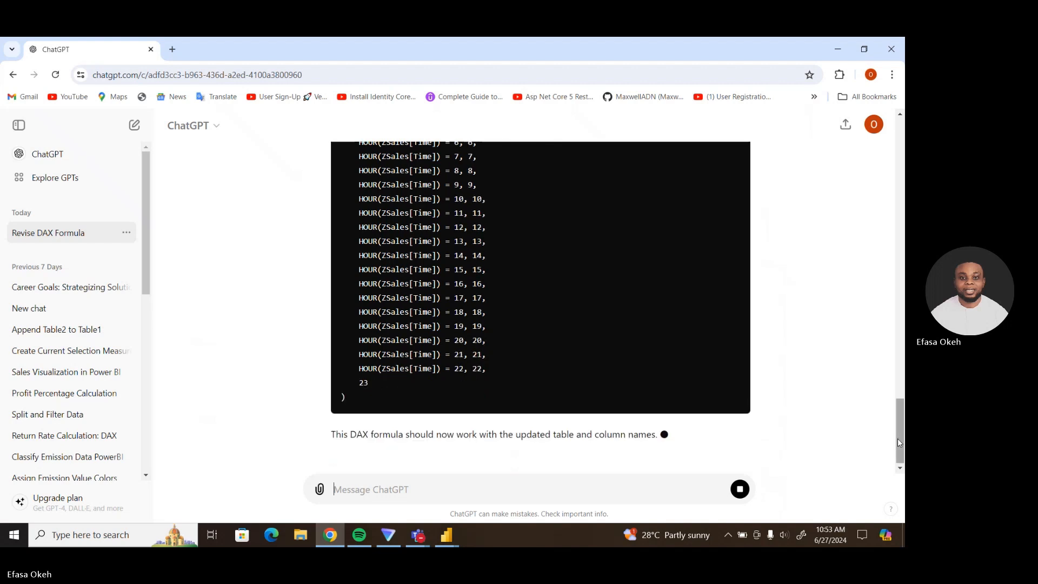
{"action": "left_click_drag", "start_coordinate": [897, 442], "coordinate": [892, 393]}
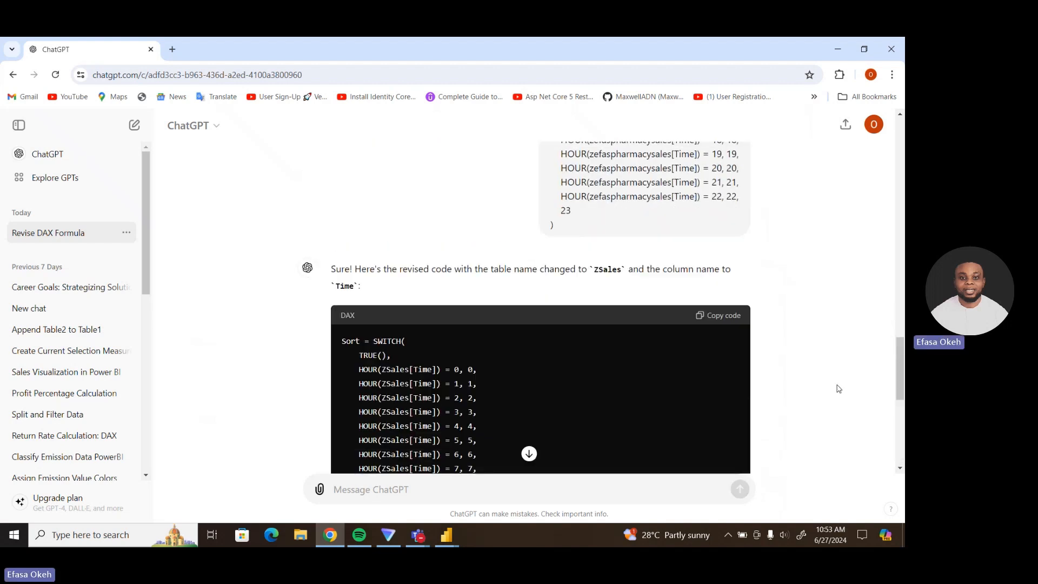
{"action": "left_click", "coordinate": [724, 320]}
Switch to the Pharma file and add a Sort calculated column to ZSales using the copied DAX code.
{"action": "left_click", "coordinate": [447, 536]}
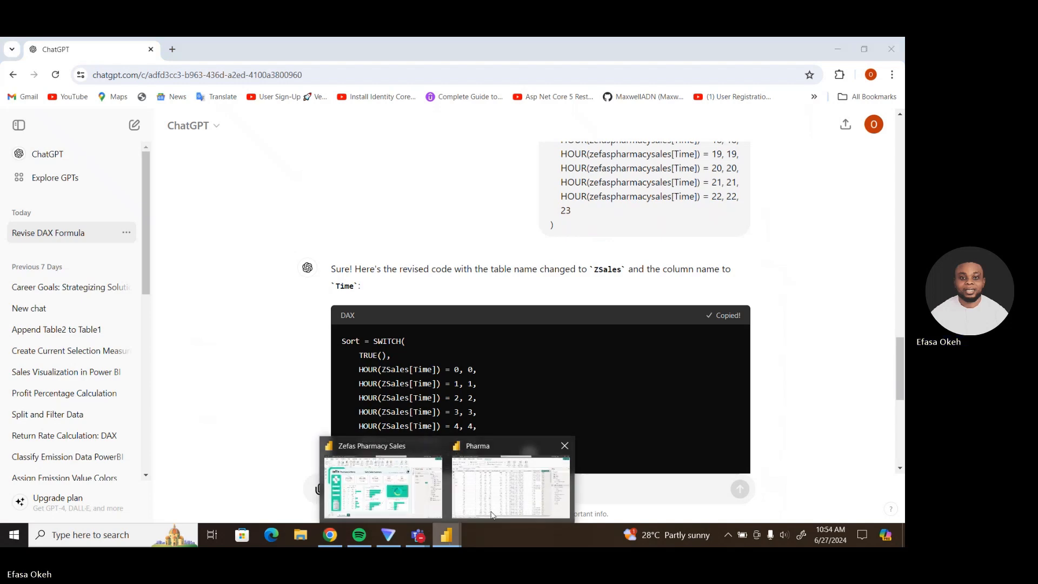
{"action": "left_click", "coordinate": [510, 496]}
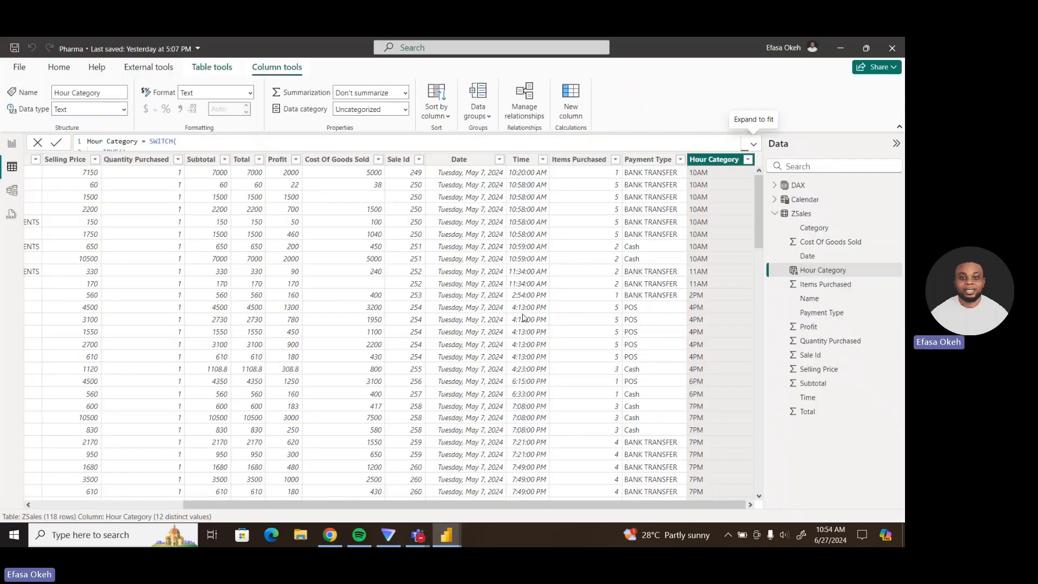
{"action": "left_click", "coordinate": [572, 91]}
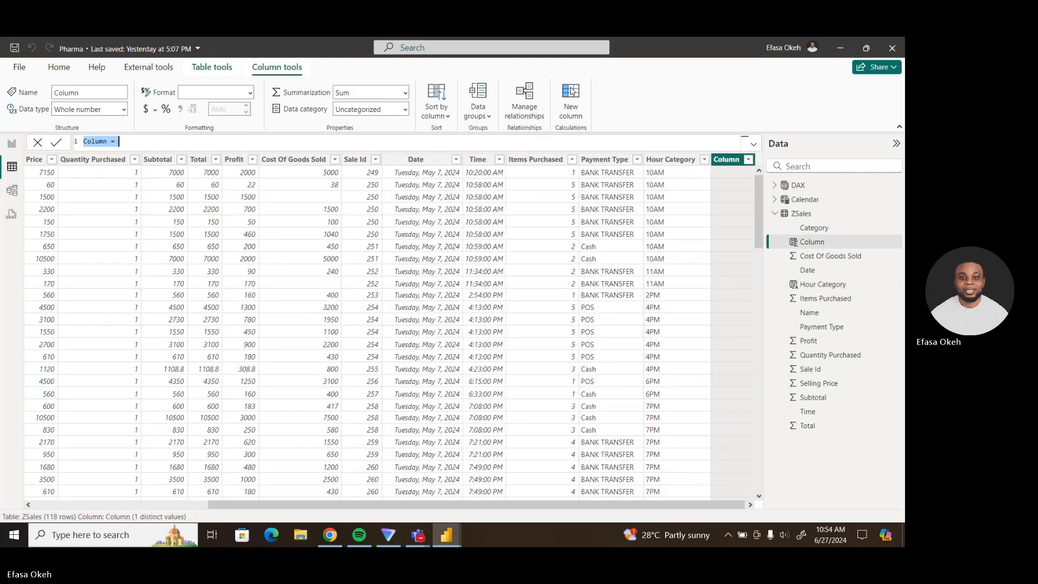
{"action": "key", "text": "ctrl+v"}
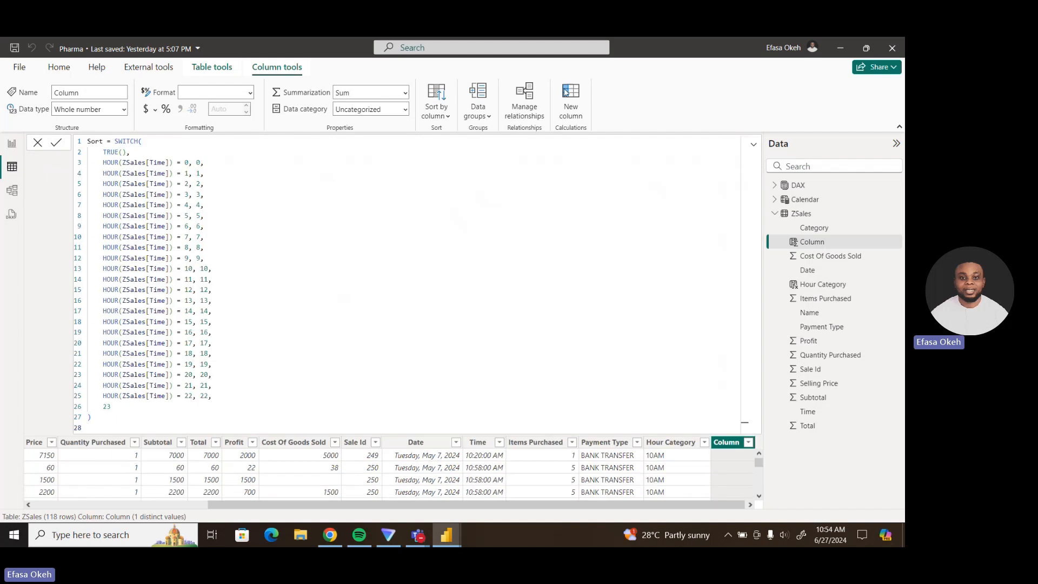
{"action": "left_click", "coordinate": [56, 144]}
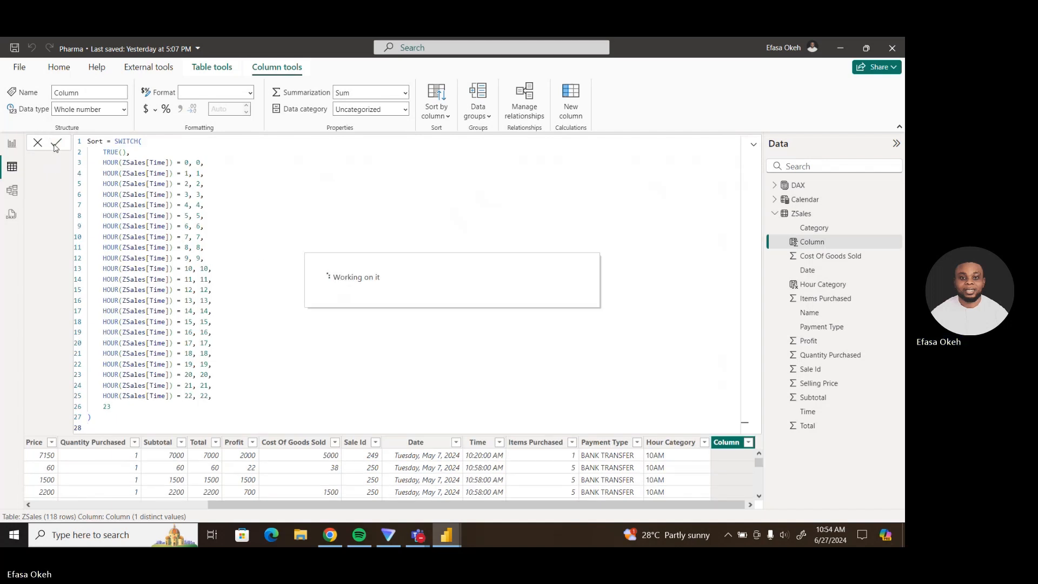
{"action": "left_click", "coordinate": [755, 145]}
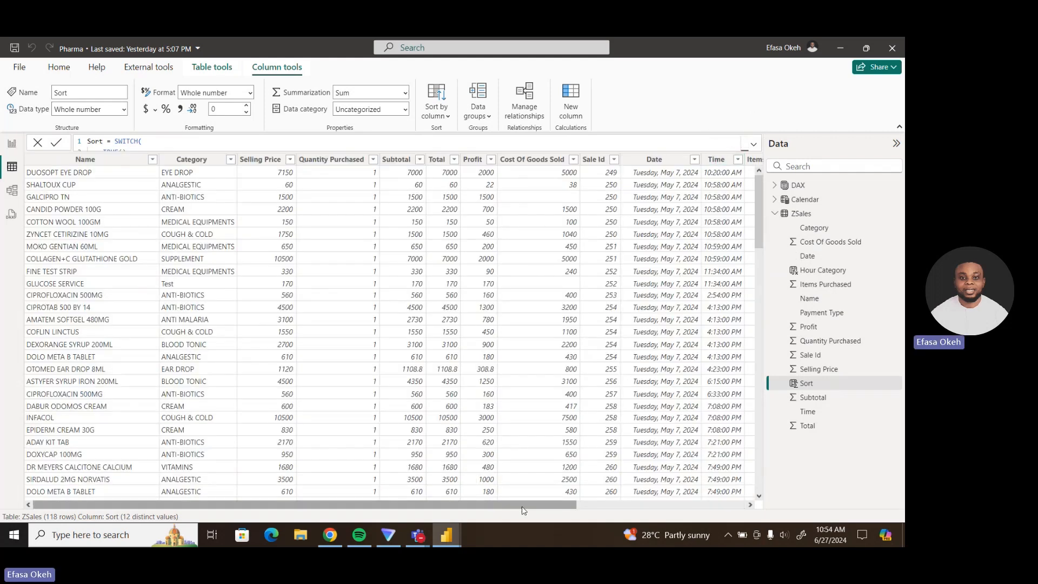
Set the ZSales Hour Category column to sort by the Sort column.
{"action": "left_click_drag", "start_coordinate": [524, 504], "coordinate": [693, 505]}
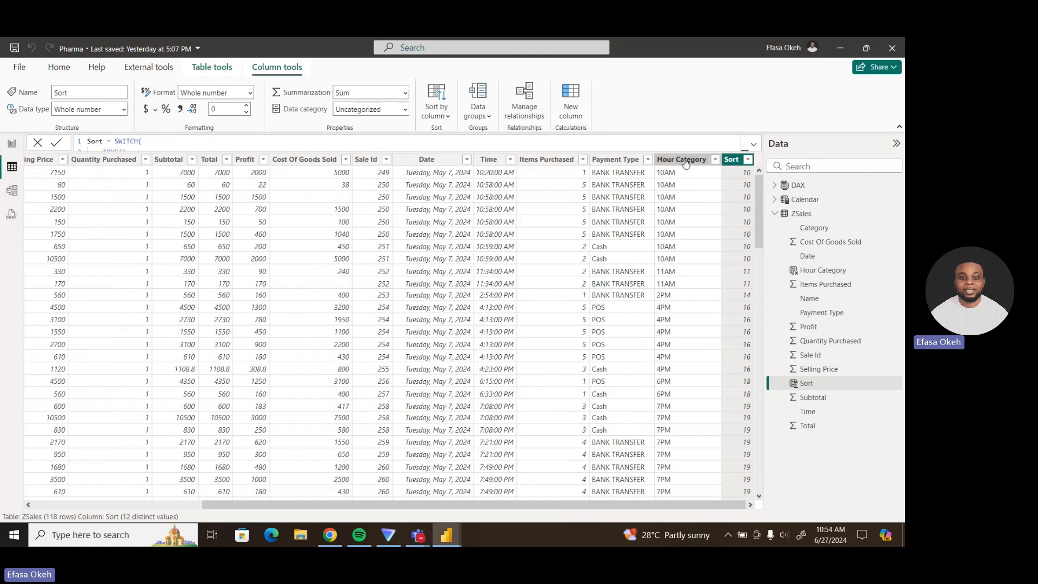
{"action": "left_click", "coordinate": [683, 160]}
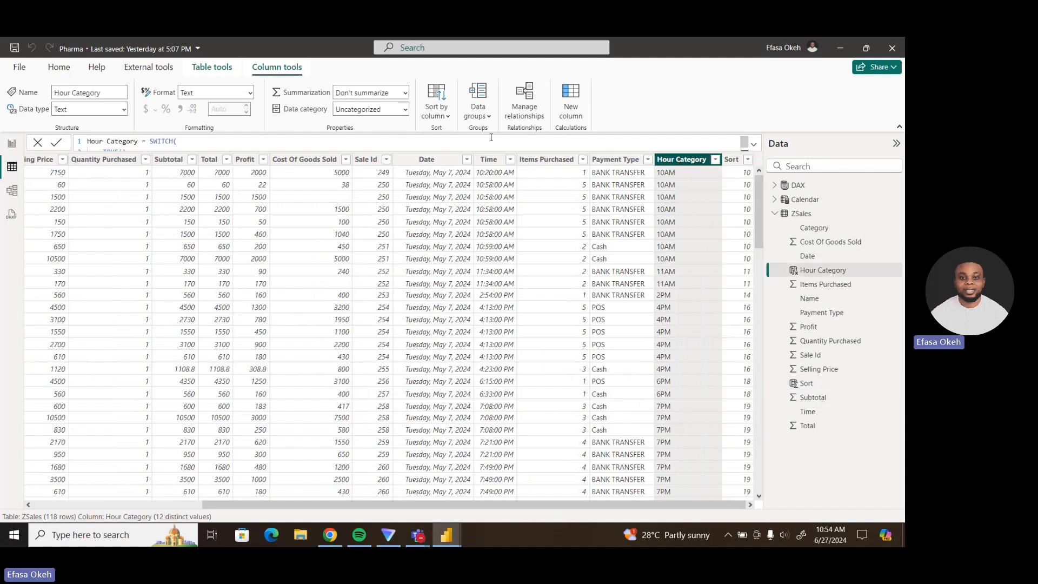
{"action": "left_click", "coordinate": [445, 116]}
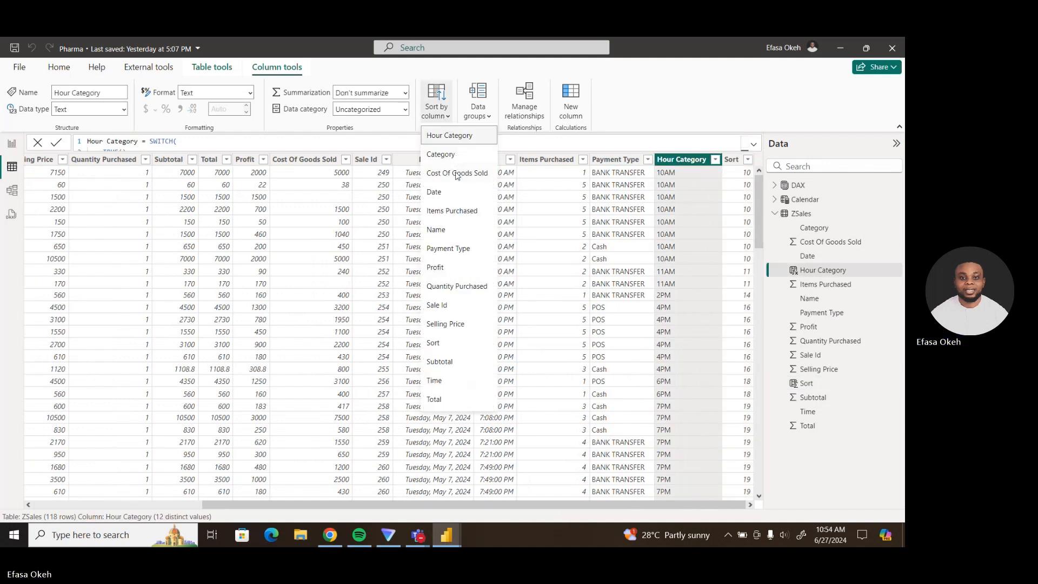
{"action": "left_click", "coordinate": [447, 349]}
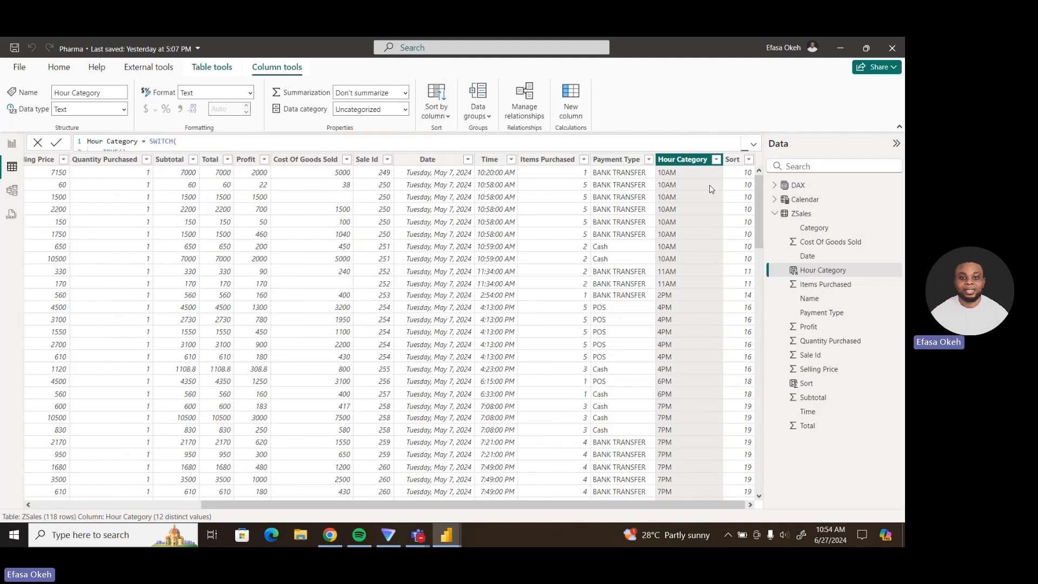
Return to the Pharma report page and examine the finished Zefas Pharmacy Sales dashboard as a reference.
{"action": "left_click", "coordinate": [12, 144]}
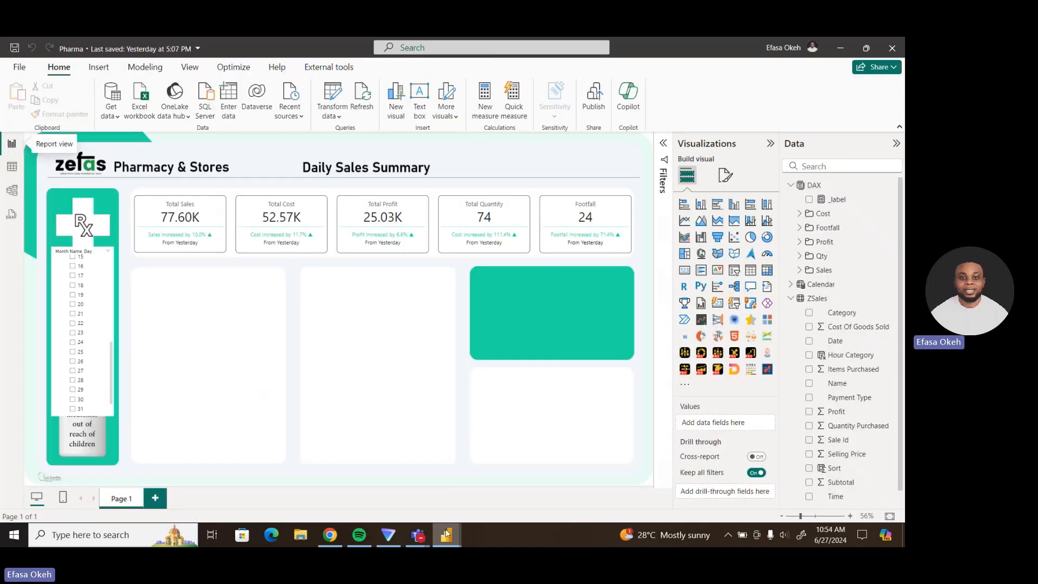
{"action": "mouse_move", "coordinate": [448, 535]}
{"action": "left_click", "coordinate": [374, 491]}
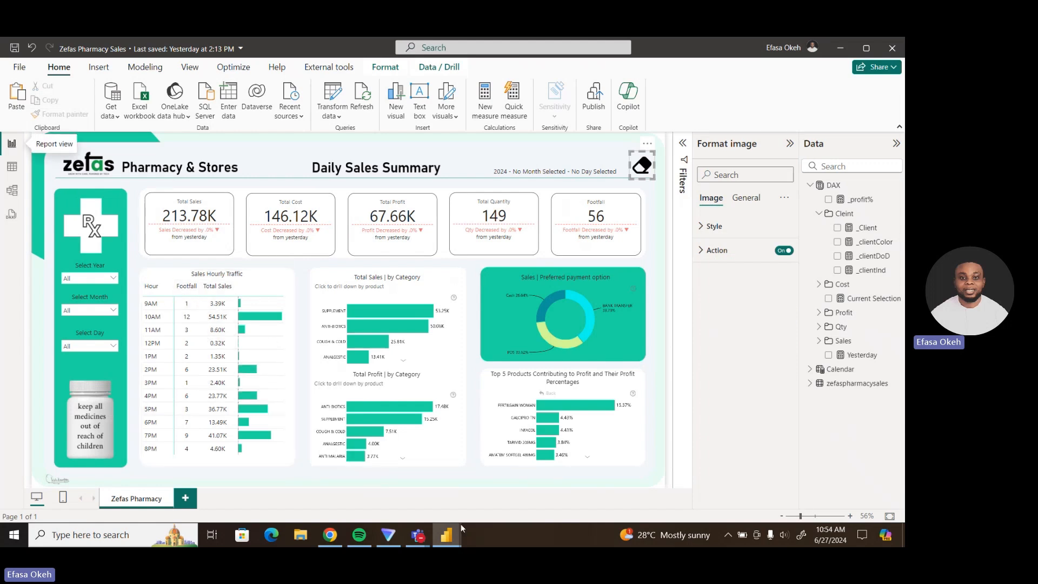
{"action": "mouse_move", "coordinate": [453, 535]}
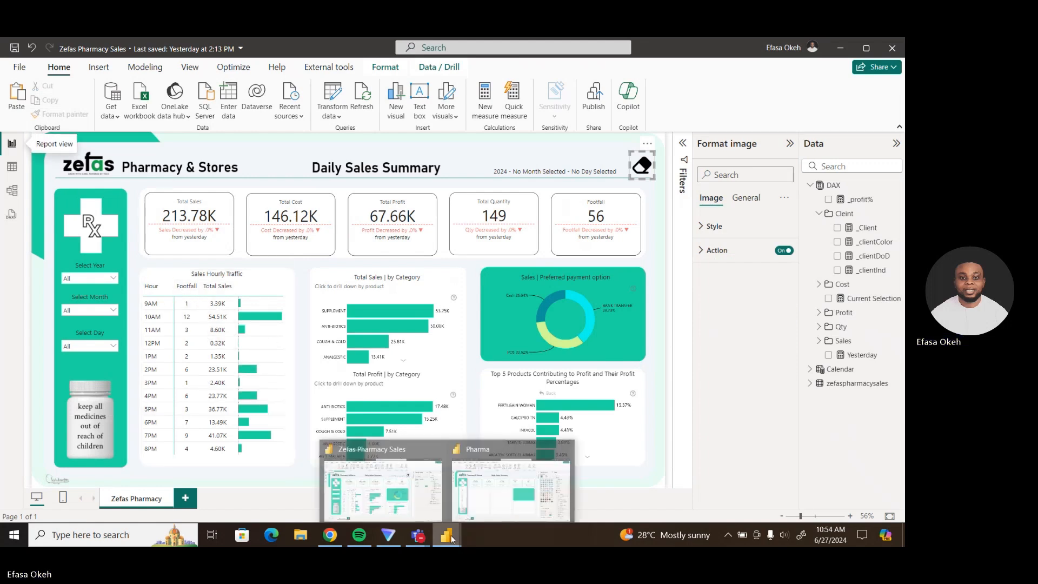
On the Pharma report page, insert an empty matrix visual and fit it into the blank card below Total Sales.
{"action": "left_click", "coordinate": [485, 495]}
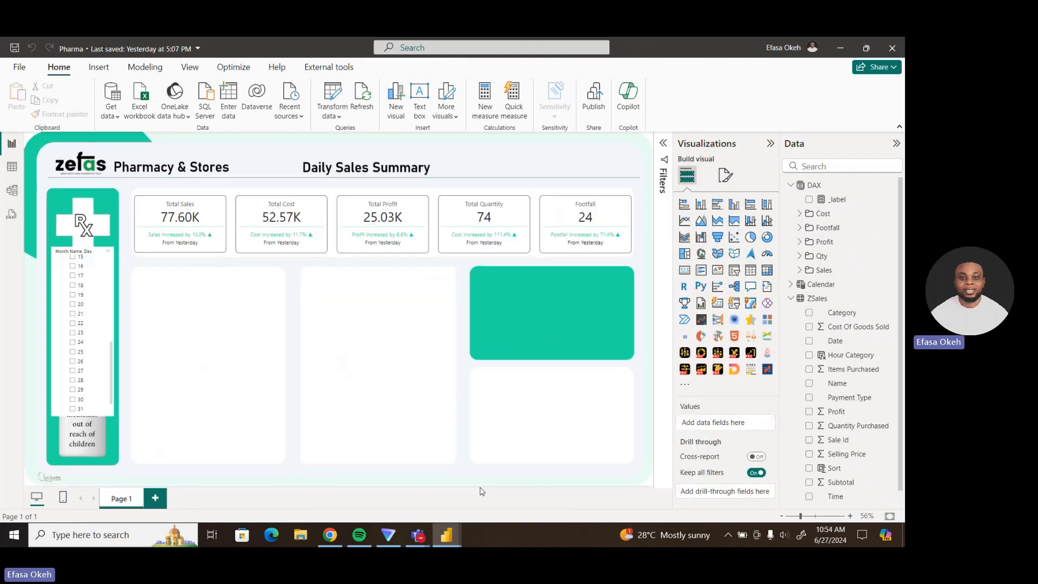
{"action": "left_click", "coordinate": [766, 273]}
{"action": "left_click_drag", "start_coordinate": [100, 275], "coordinate": [278, 464]}
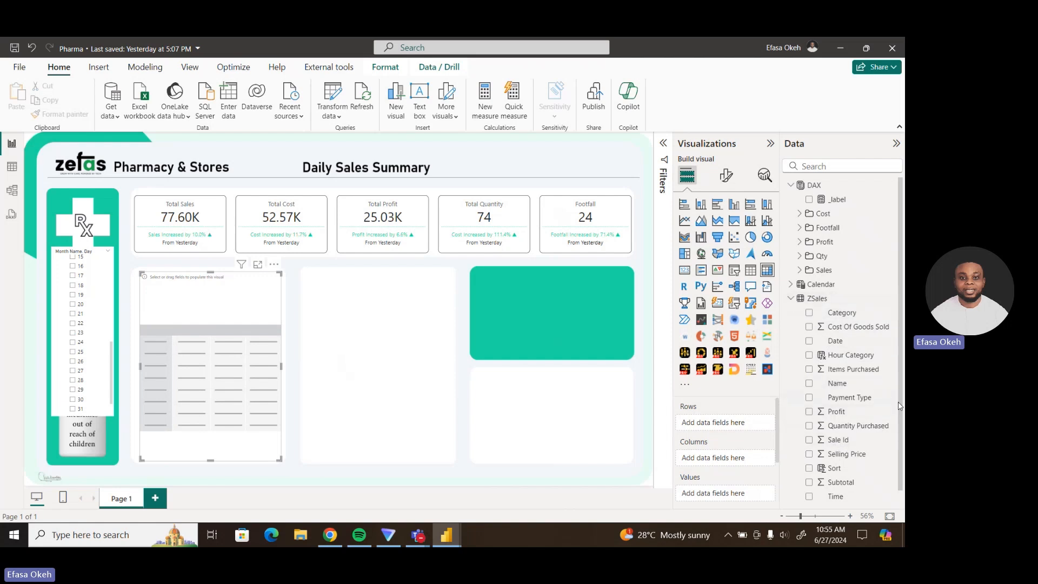
Populate the matrix with Hour Category as rows and the _footfall and _totalsales measures as values.
{"action": "scroll", "coordinate": [882, 432], "scroll_direction": "down", "scroll_amount": 1}
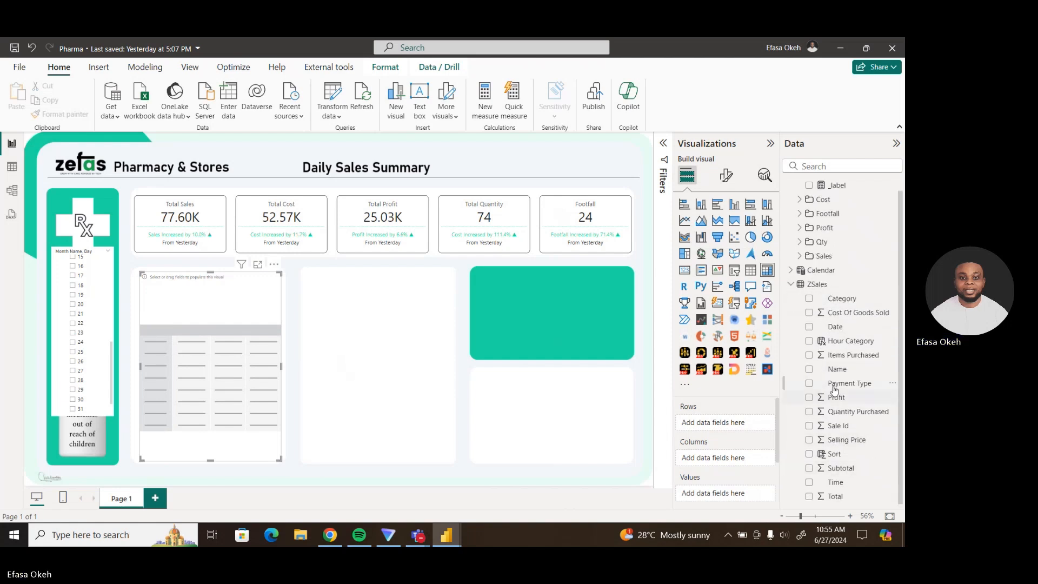
{"action": "left_click", "coordinate": [809, 341]}
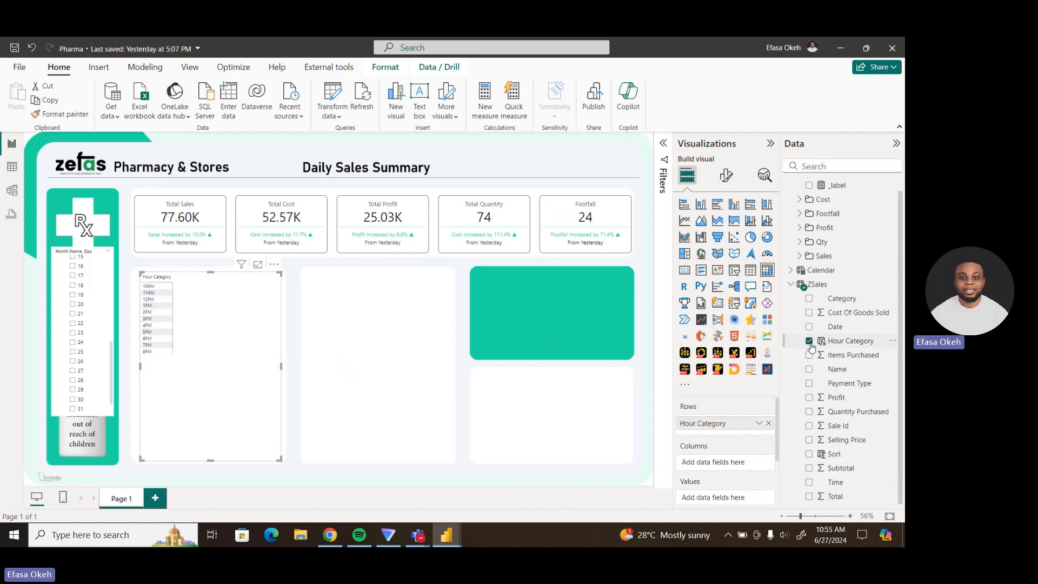
{"action": "left_click", "coordinate": [792, 288]}
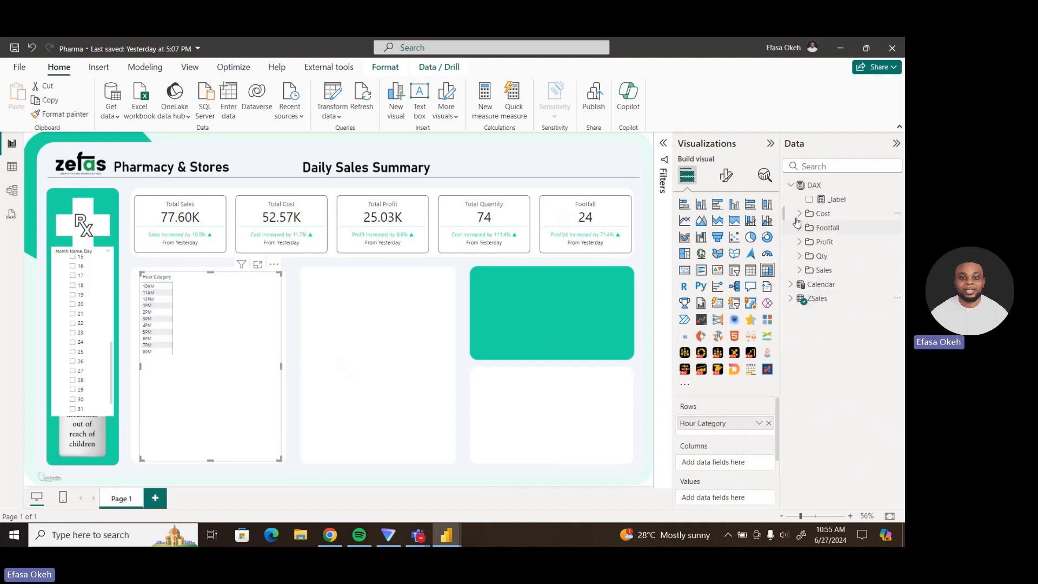
{"action": "left_click", "coordinate": [800, 228]}
{"action": "left_click", "coordinate": [820, 243]}
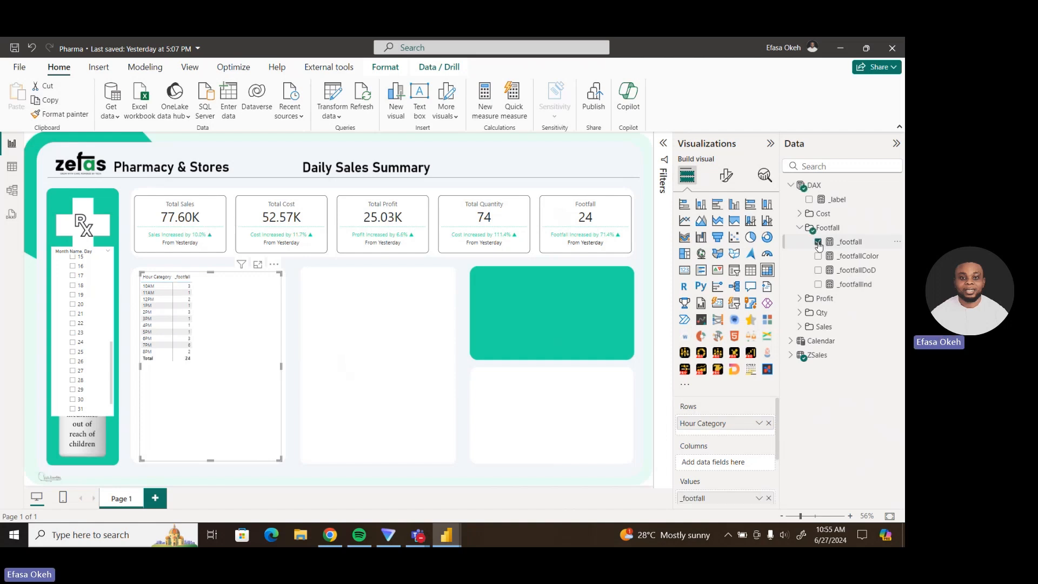
{"action": "left_click", "coordinate": [800, 228]}
{"action": "left_click", "coordinate": [800, 270]}
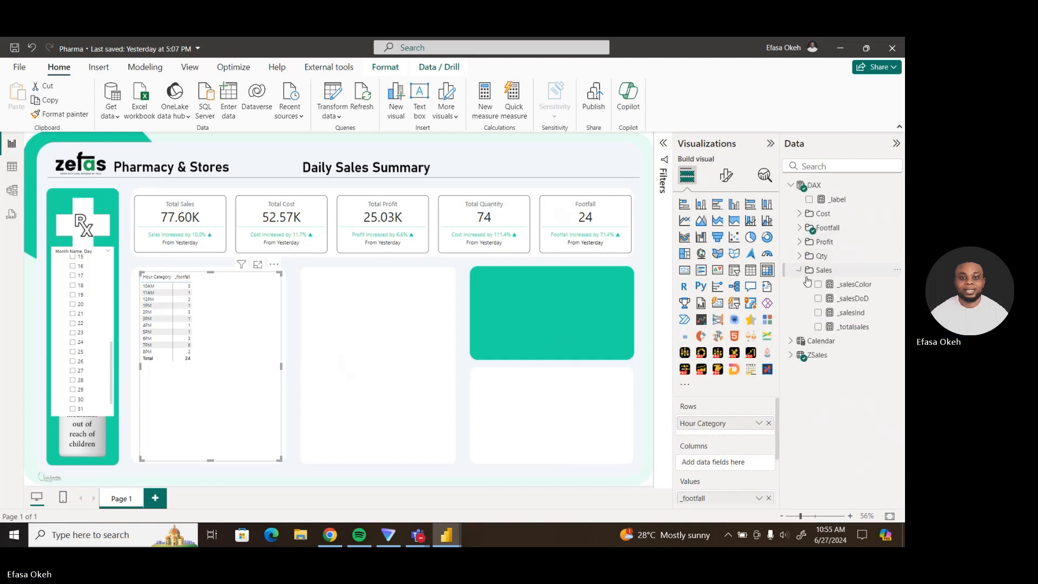
{"action": "left_click", "coordinate": [819, 327]}
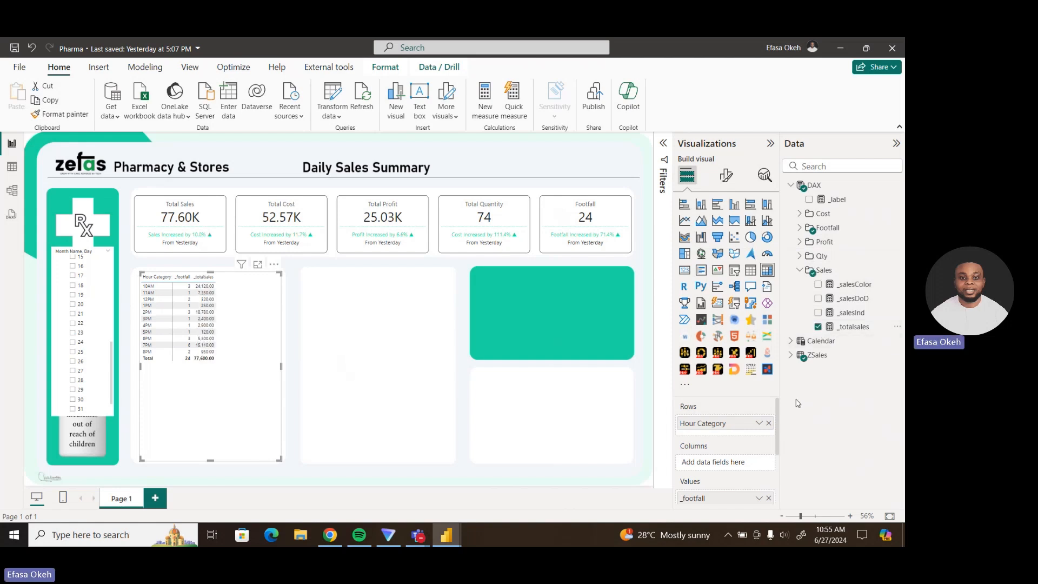
Add the ZSales Total field as the third value of the matrix, after _totalsales.
{"action": "scroll", "coordinate": [777, 407], "scroll_direction": "down", "scroll_amount": 4}
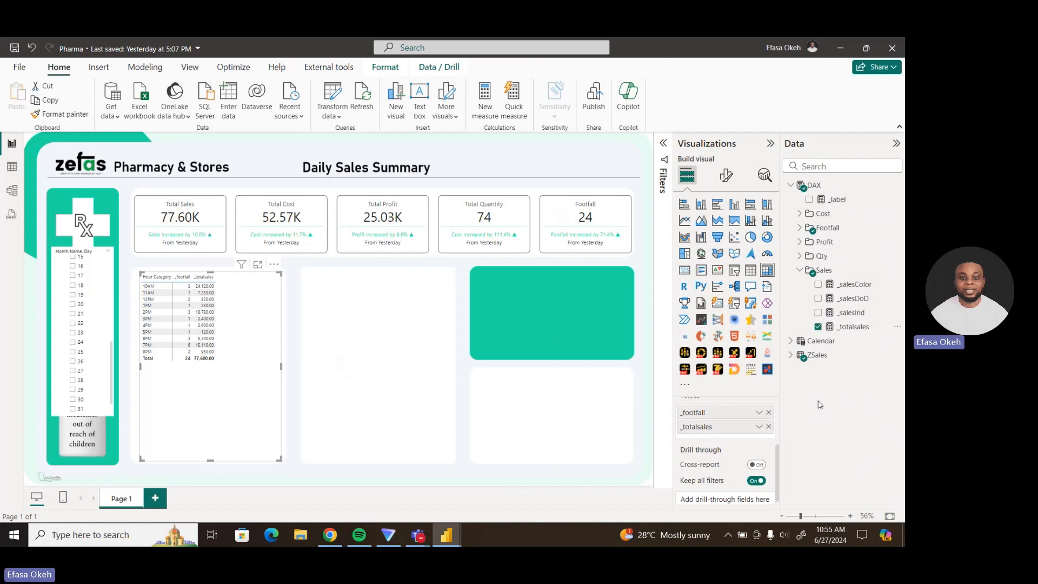
{"action": "left_click", "coordinate": [806, 359]}
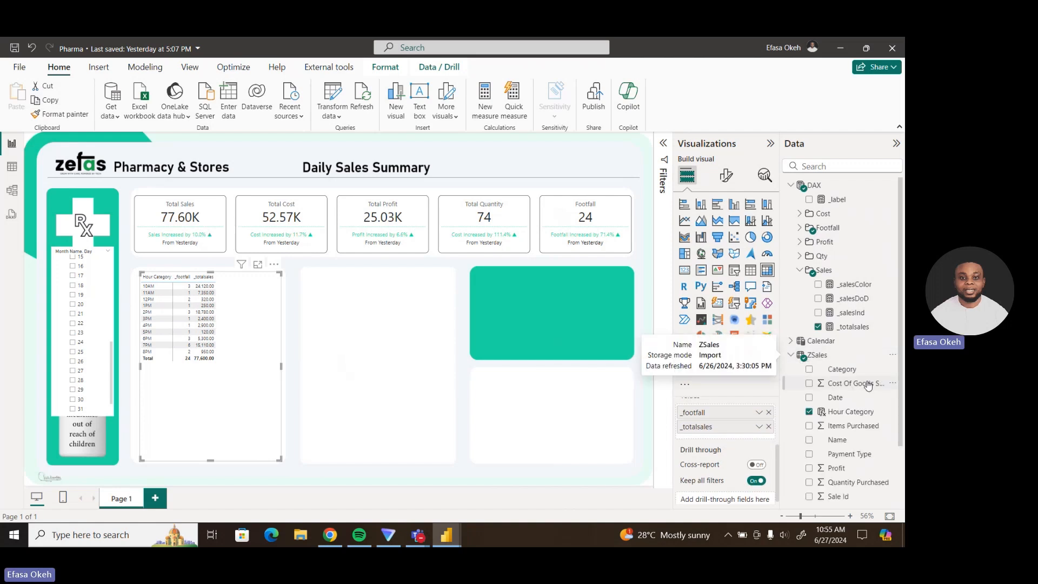
{"action": "scroll", "coordinate": [902, 370], "scroll_direction": "down", "scroll_amount": 3}
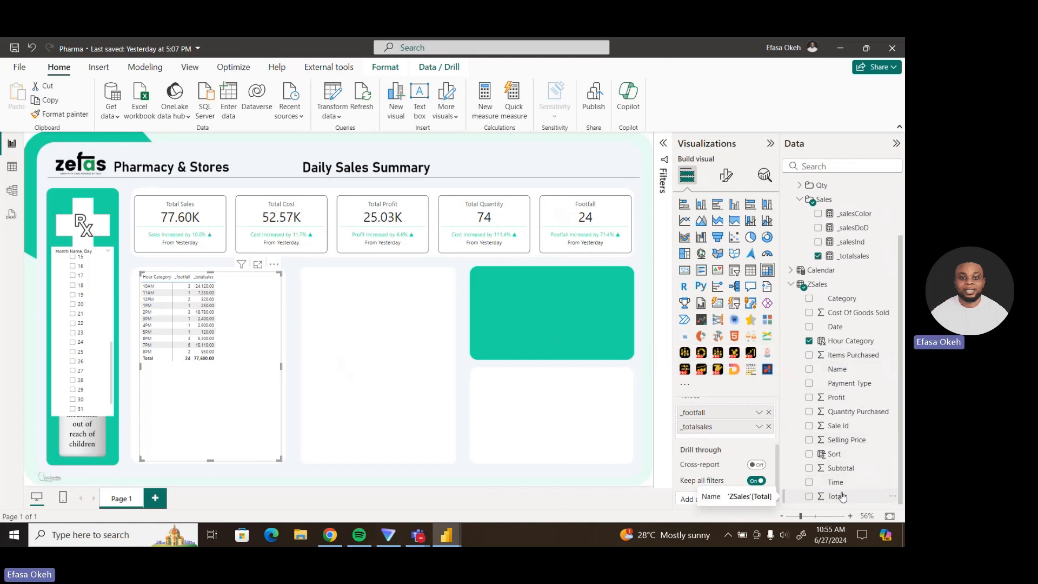
{"action": "left_click_drag", "start_coordinate": [842, 496], "coordinate": [728, 438]}
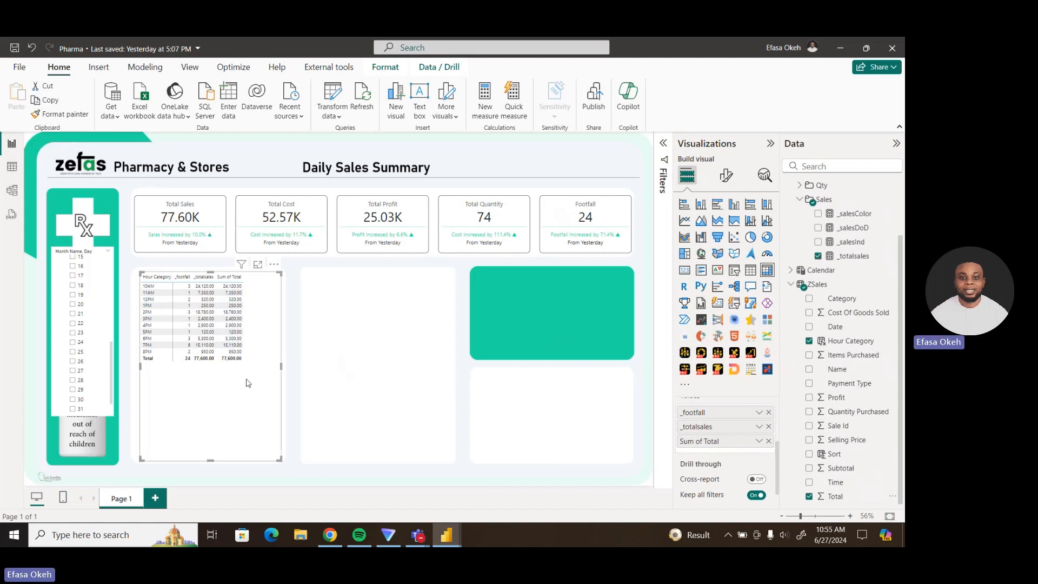
Apply the Minimal style preset to the matrix.
{"action": "left_click", "coordinate": [724, 183]}
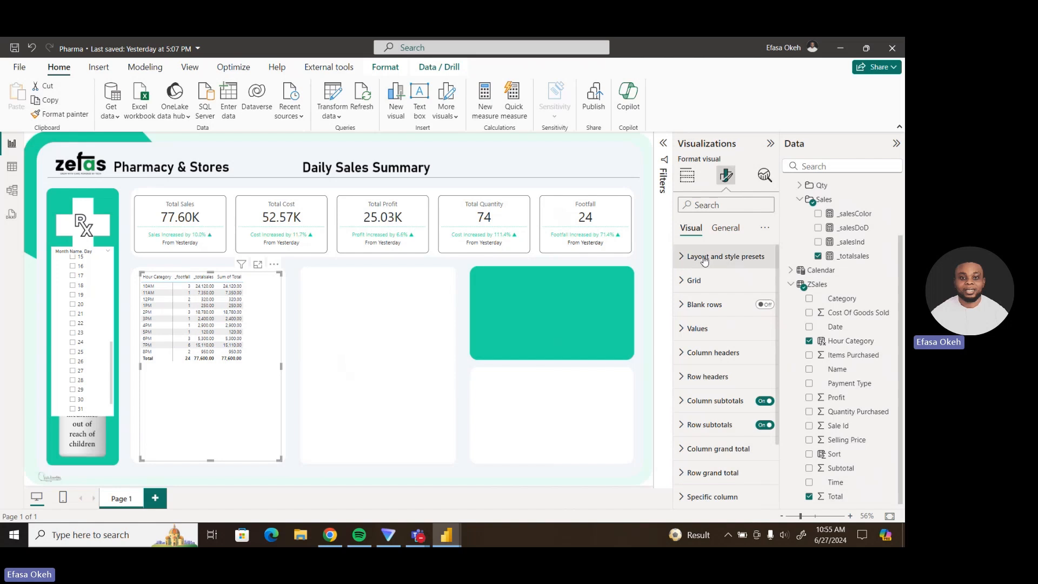
{"action": "left_click", "coordinate": [722, 256]}
{"action": "left_click", "coordinate": [704, 298]}
{"action": "left_click", "coordinate": [702, 338]}
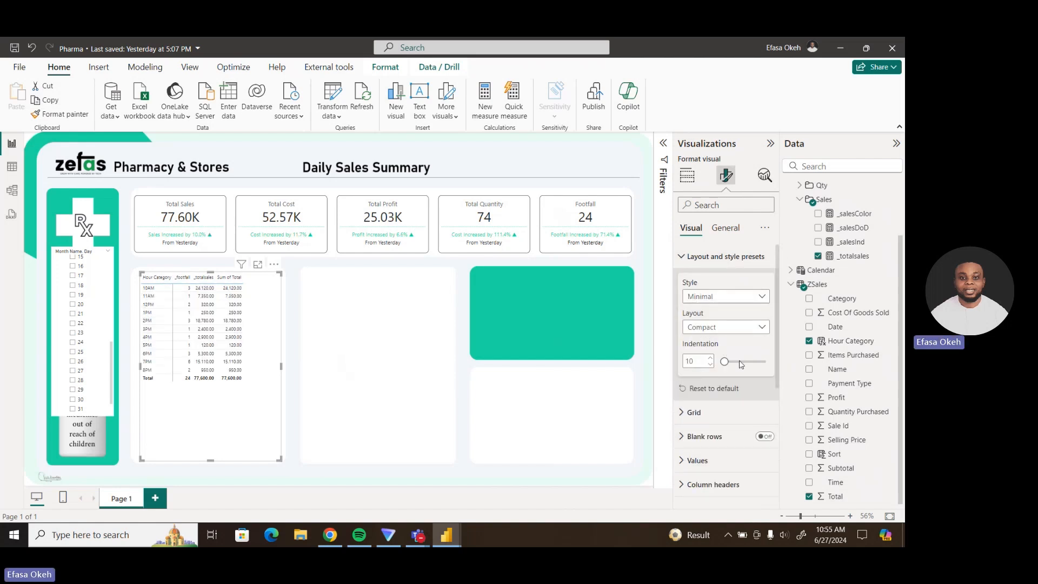
Set the matrix grid's global font size to 14 and its row padding to 7.
{"action": "scroll", "coordinate": [778, 334], "scroll_direction": "down", "scroll_amount": 2}
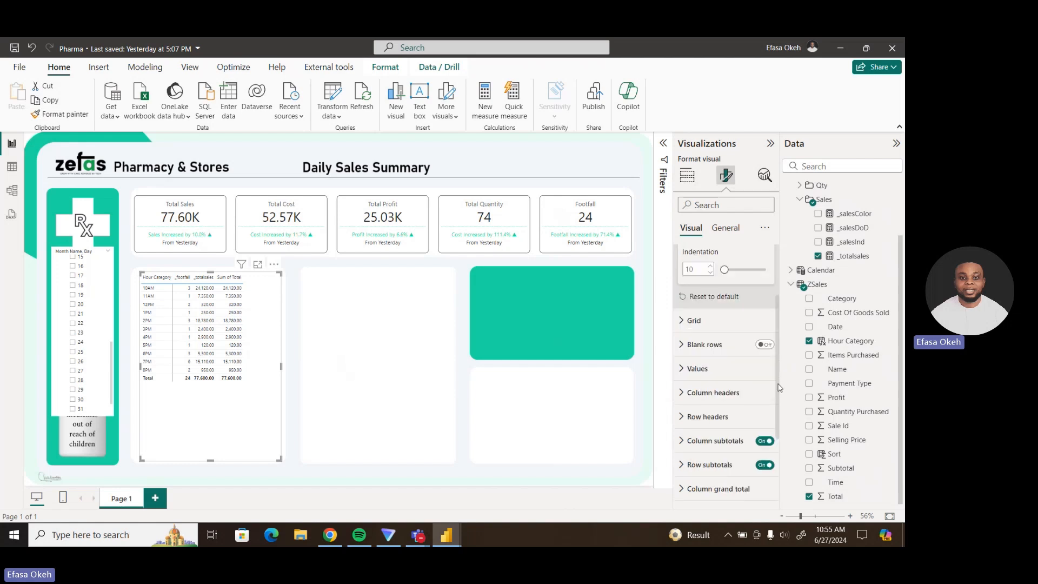
{"action": "left_click", "coordinate": [719, 304]}
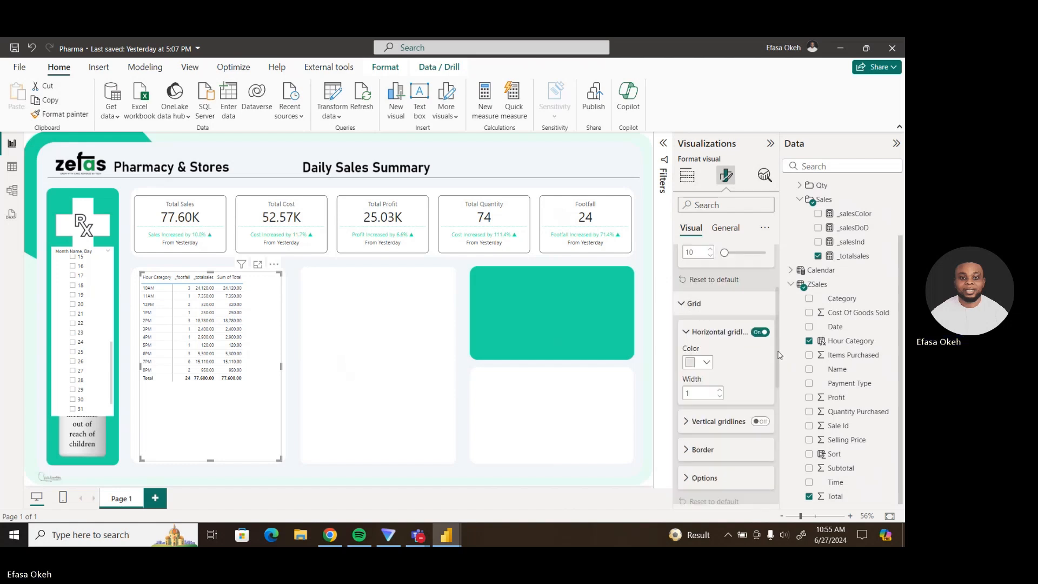
{"action": "scroll", "coordinate": [735, 349], "scroll_direction": "down", "scroll_amount": 4}
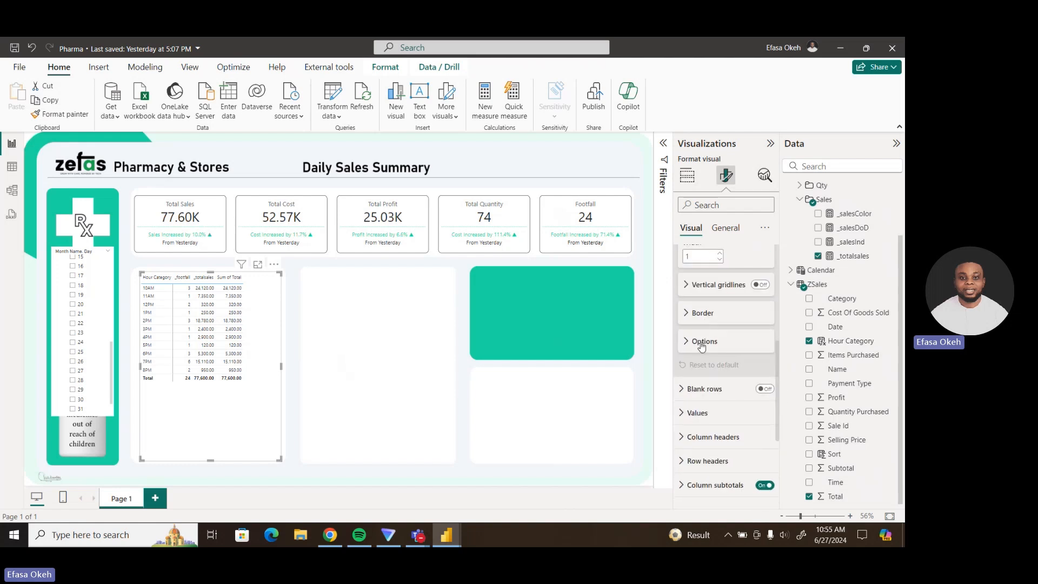
{"action": "left_click", "coordinate": [703, 341]}
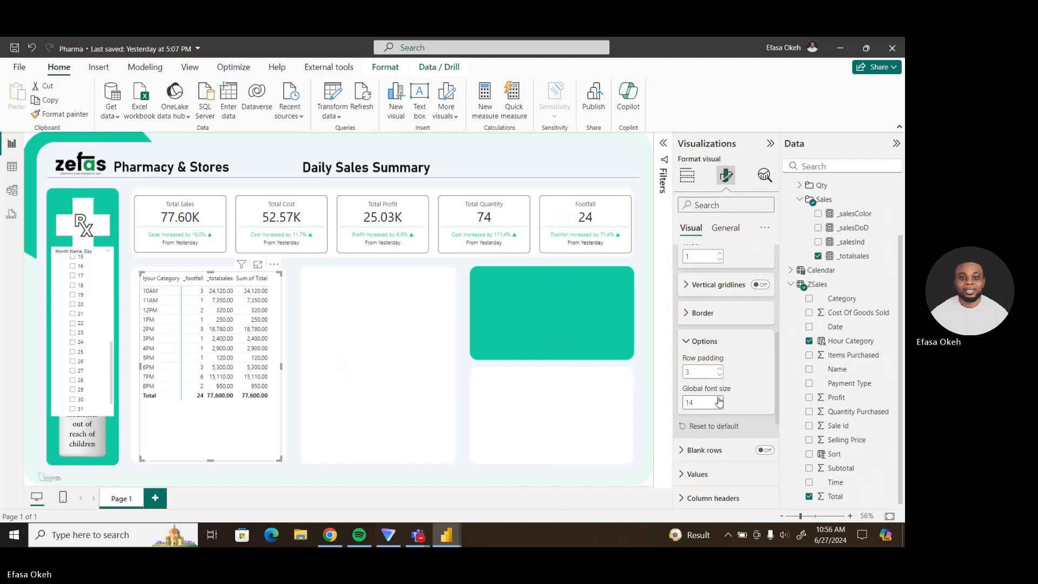
{"action": "left_click", "coordinate": [719, 369]}
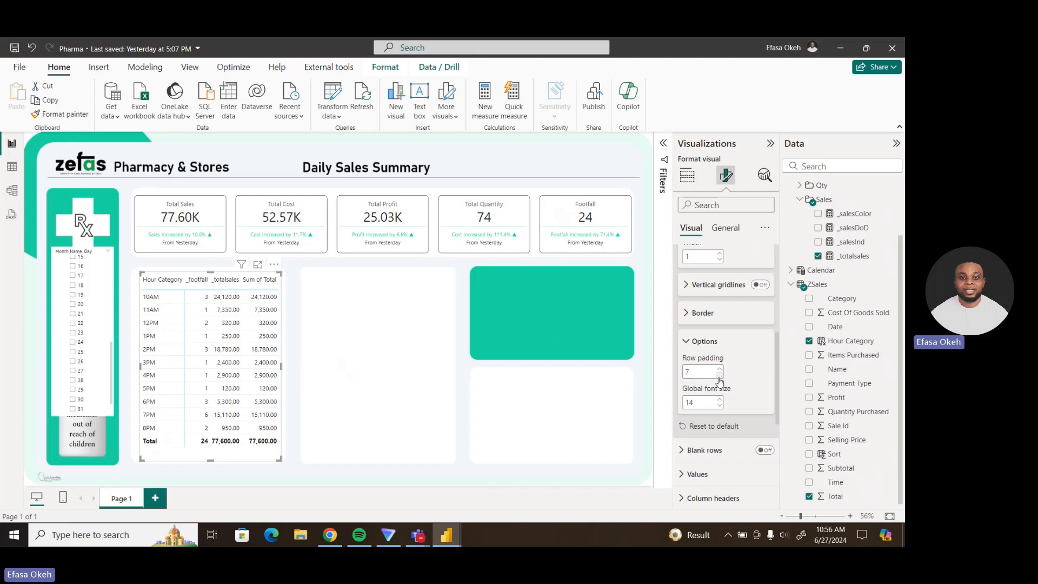
{"action": "left_click", "coordinate": [687, 342]}
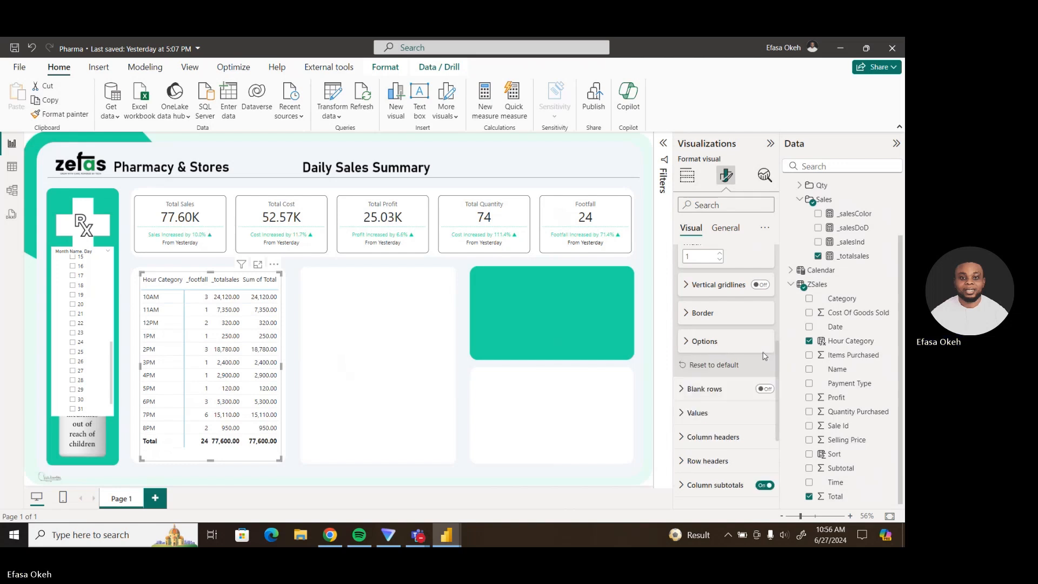
Center-align the matrix's _footfall column, applying the column settings to its header and total as well.
{"action": "left_click_drag", "start_coordinate": [777, 357], "coordinate": [777, 421]}
{"action": "left_click", "coordinate": [706, 420]}
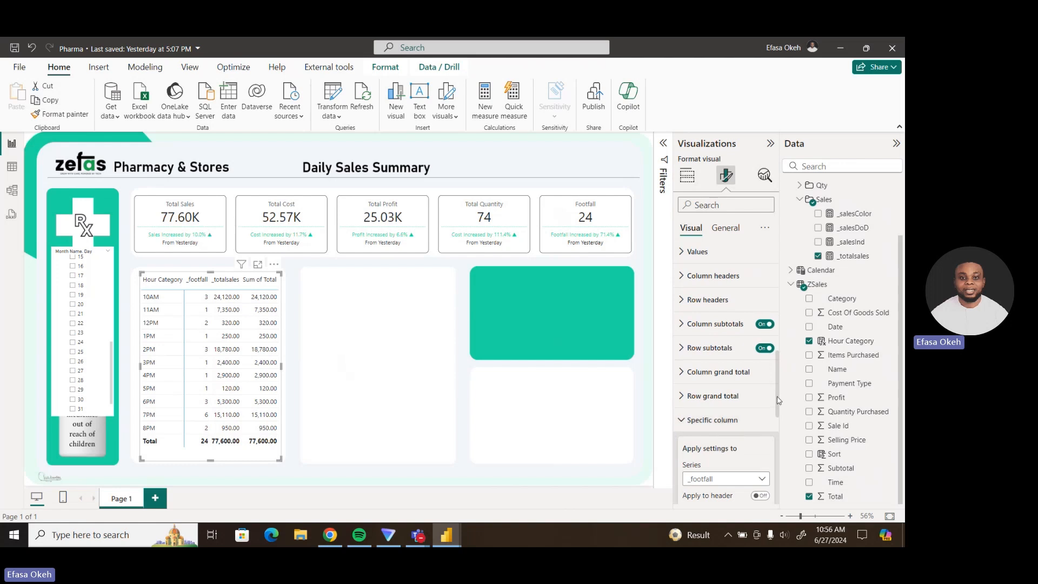
{"action": "scroll", "coordinate": [744, 400], "scroll_direction": "down", "scroll_amount": 4}
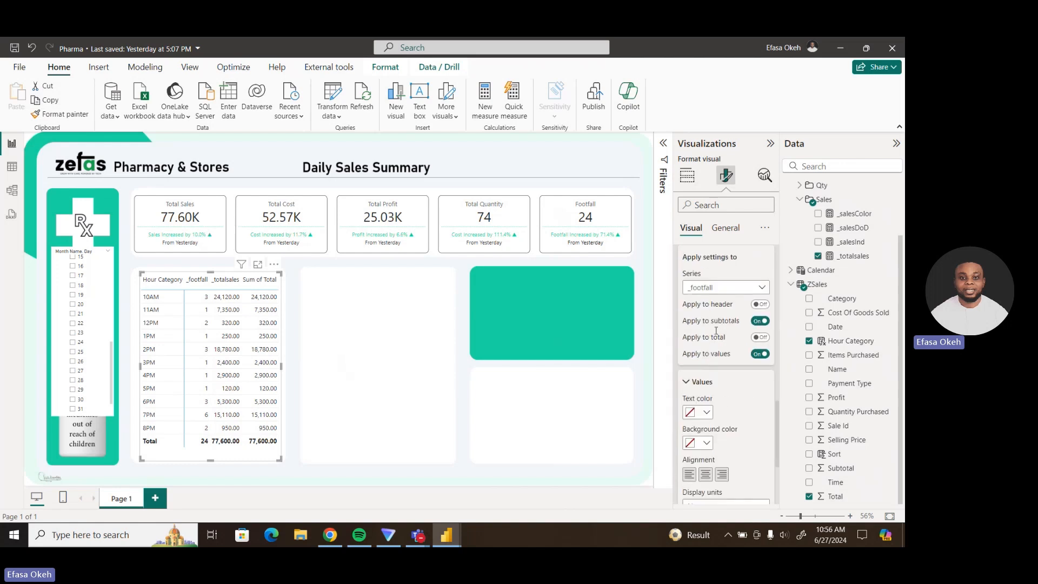
{"action": "left_click", "coordinate": [761, 305]}
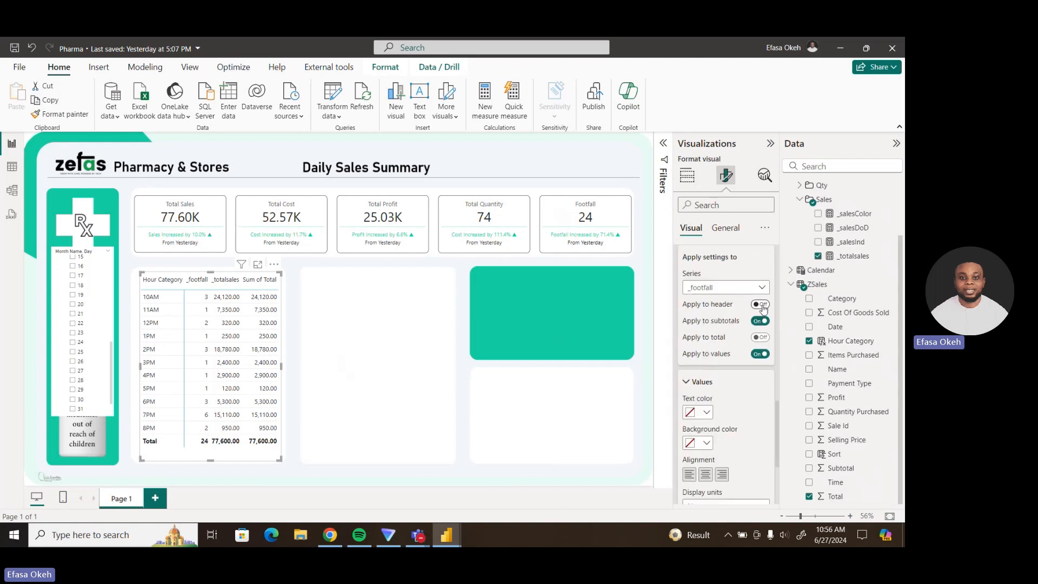
{"action": "left_click", "coordinate": [763, 338]}
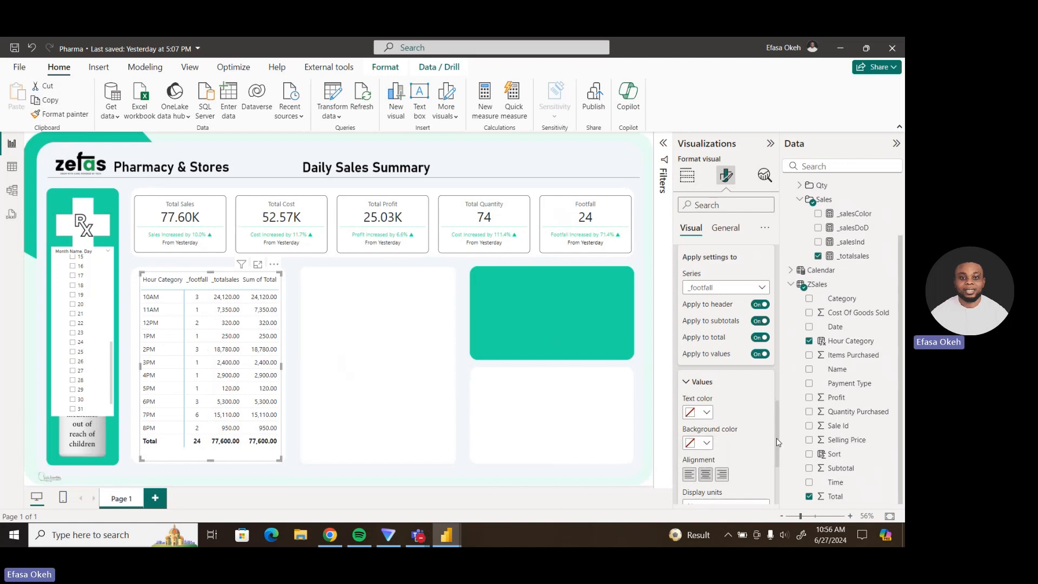
Center-align the _totalsales column, with the column settings also applied to its header and total.
{"action": "scroll", "coordinate": [779, 439], "scroll_direction": "up", "scroll_amount": 1}
{"action": "scroll", "coordinate": [779, 440], "scroll_direction": "up", "scroll_amount": 3}
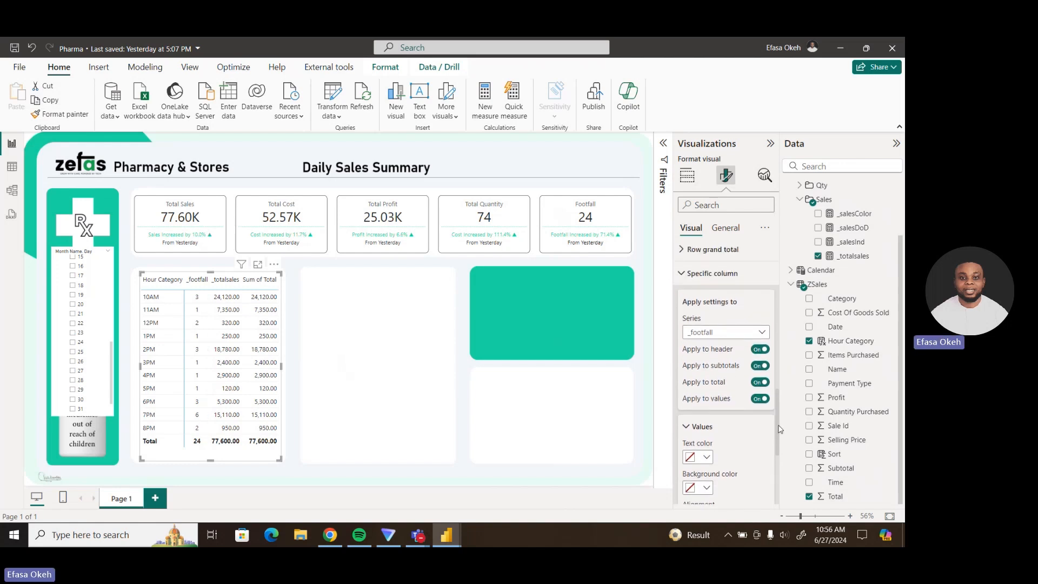
{"action": "left_click", "coordinate": [717, 333]}
{"action": "left_click", "coordinate": [716, 357]}
{"action": "left_click", "coordinate": [760, 382]}
{"action": "scroll", "coordinate": [774, 440], "scroll_direction": "down", "scroll_amount": 5}
{"action": "scroll", "coordinate": [774, 439], "scroll_direction": "down", "scroll_amount": 2}
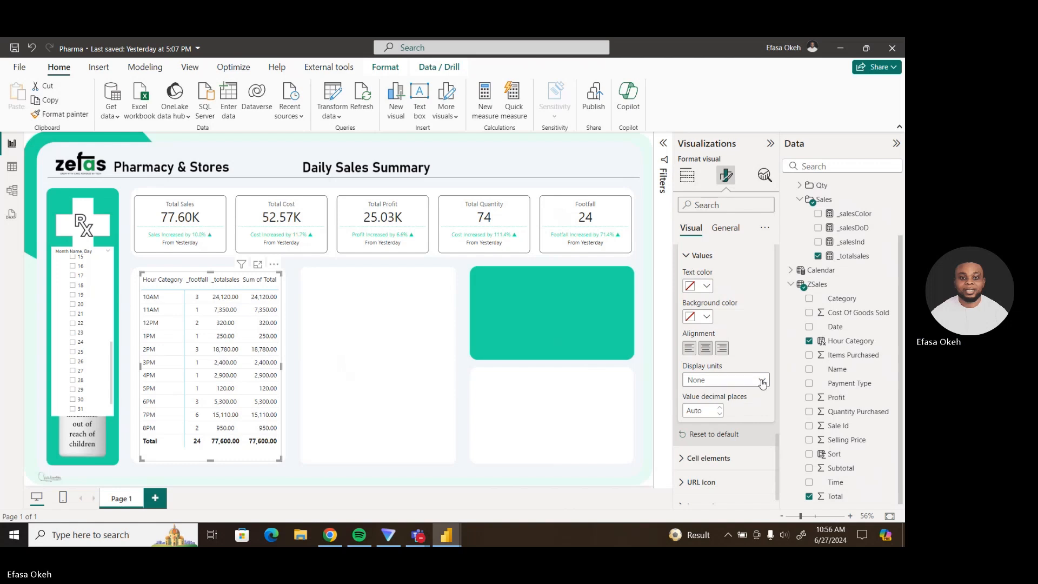
For the Sum of Total column, apply the specific column settings to the header only and make its text color white.
{"action": "scroll", "coordinate": [778, 458], "scroll_direction": "up", "scroll_amount": 10}
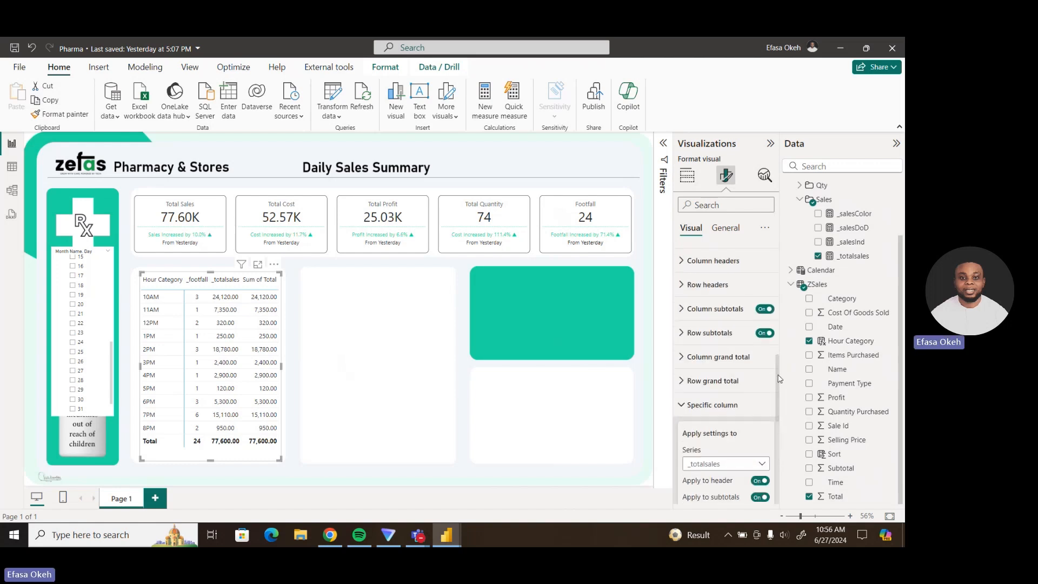
{"action": "scroll", "coordinate": [777, 417], "scroll_direction": "down", "scroll_amount": 10}
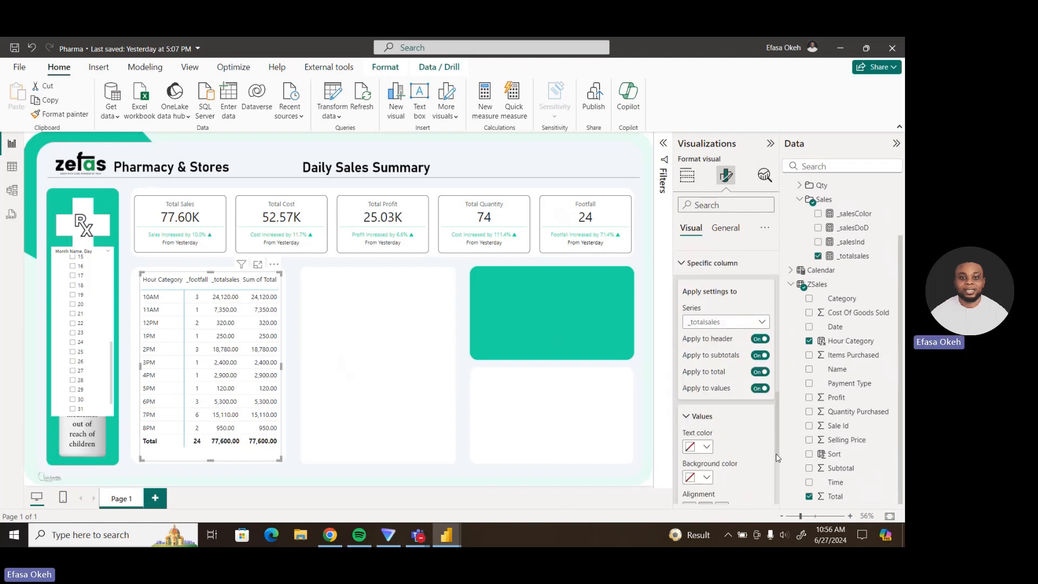
{"action": "left_click", "coordinate": [714, 254]}
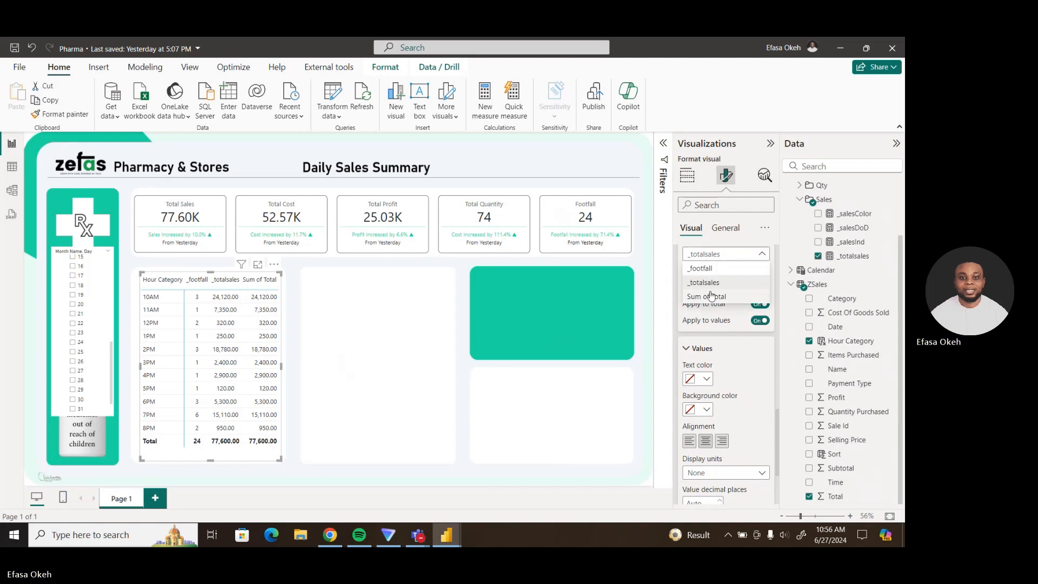
{"action": "left_click", "coordinate": [727, 298]}
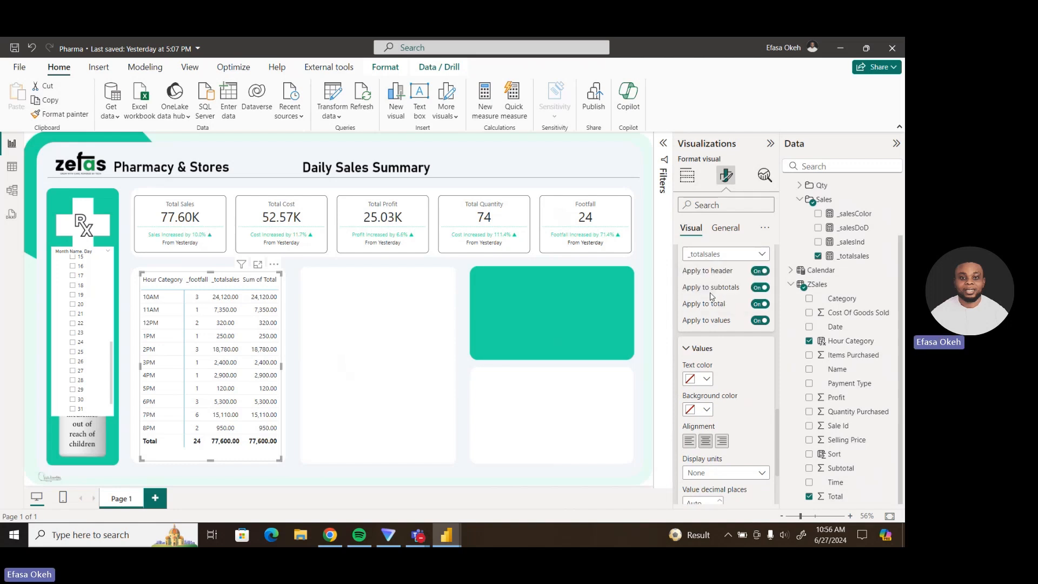
{"action": "double_click", "coordinate": [762, 271]}
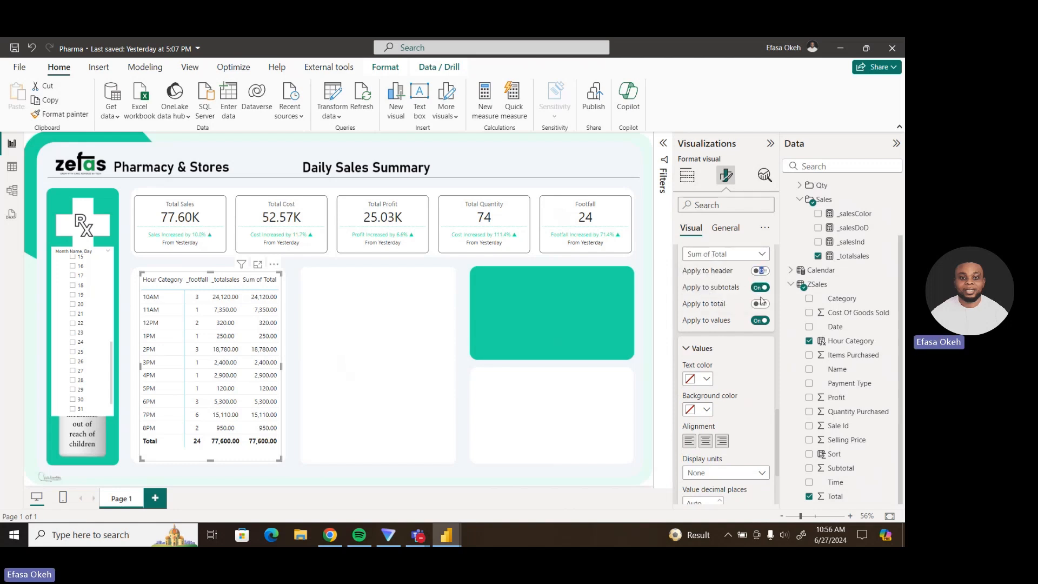
{"action": "left_click", "coordinate": [764, 270]}
{"action": "left_click", "coordinate": [765, 272]}
{"action": "left_click", "coordinate": [764, 272]}
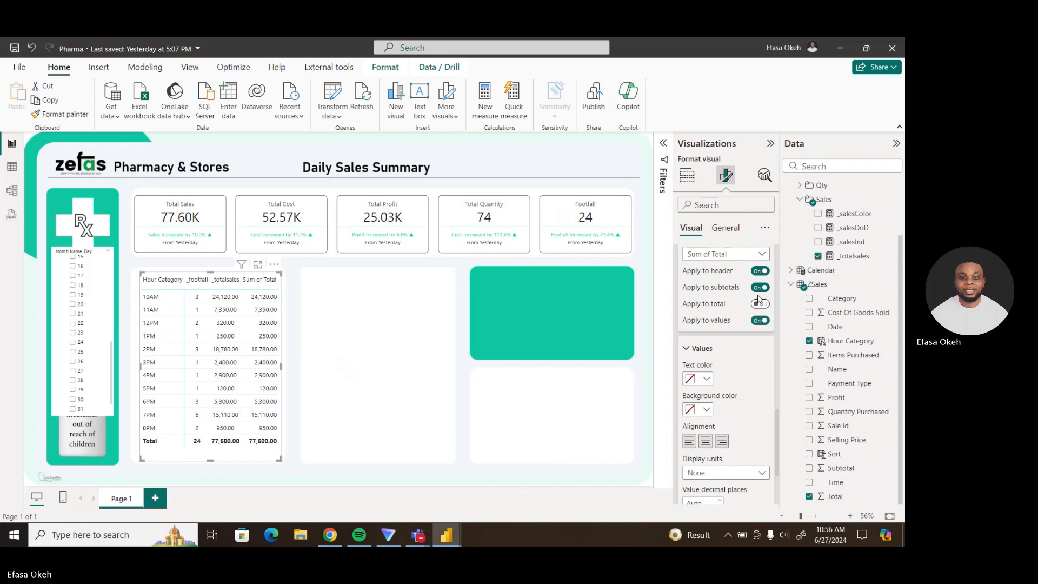
{"action": "left_click", "coordinate": [761, 287]}
{"action": "left_click", "coordinate": [761, 320]}
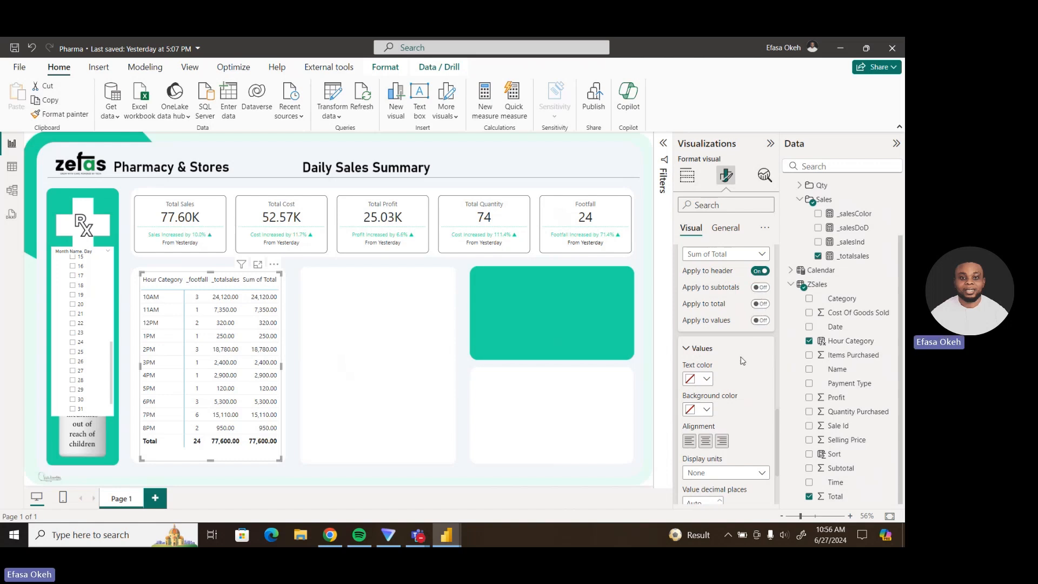
{"action": "left_click", "coordinate": [704, 379]}
{"action": "left_click", "coordinate": [698, 190]}
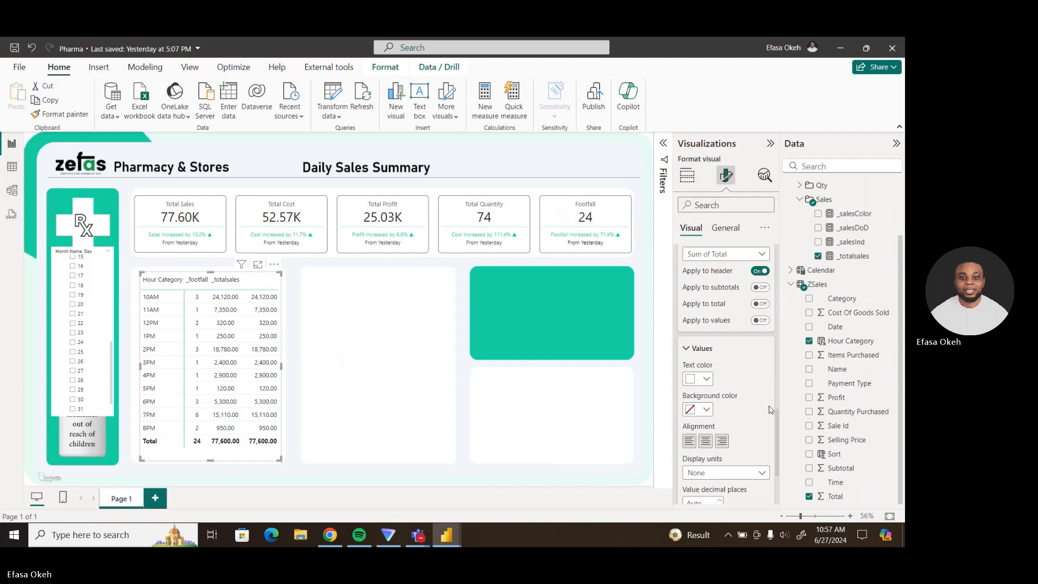
Turn on data bars for the matrix's Sum of Total series in the cell elements settings.
{"action": "scroll", "coordinate": [757, 443], "scroll_direction": "down", "scroll_amount": 4}
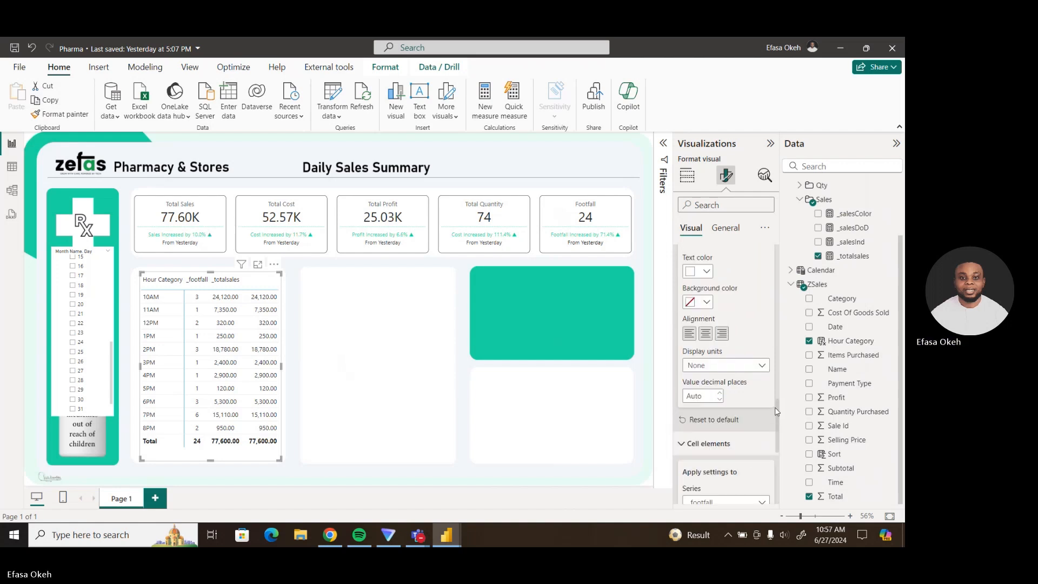
{"action": "left_click_drag", "start_coordinate": [776, 407], "coordinate": [776, 445]}
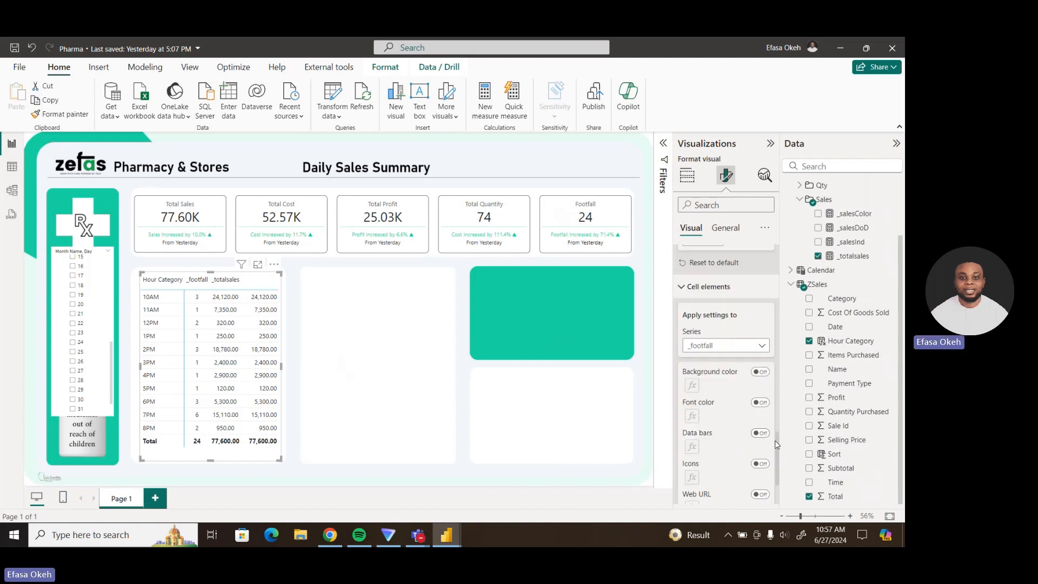
{"action": "left_click", "coordinate": [725, 334]}
{"action": "left_click", "coordinate": [712, 377]}
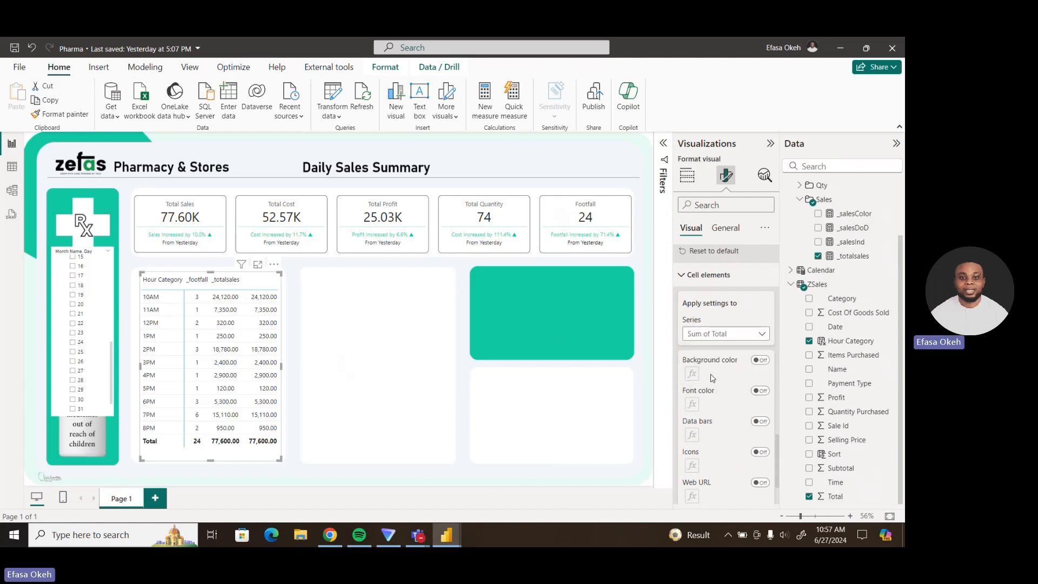
{"action": "left_click", "coordinate": [706, 334]}
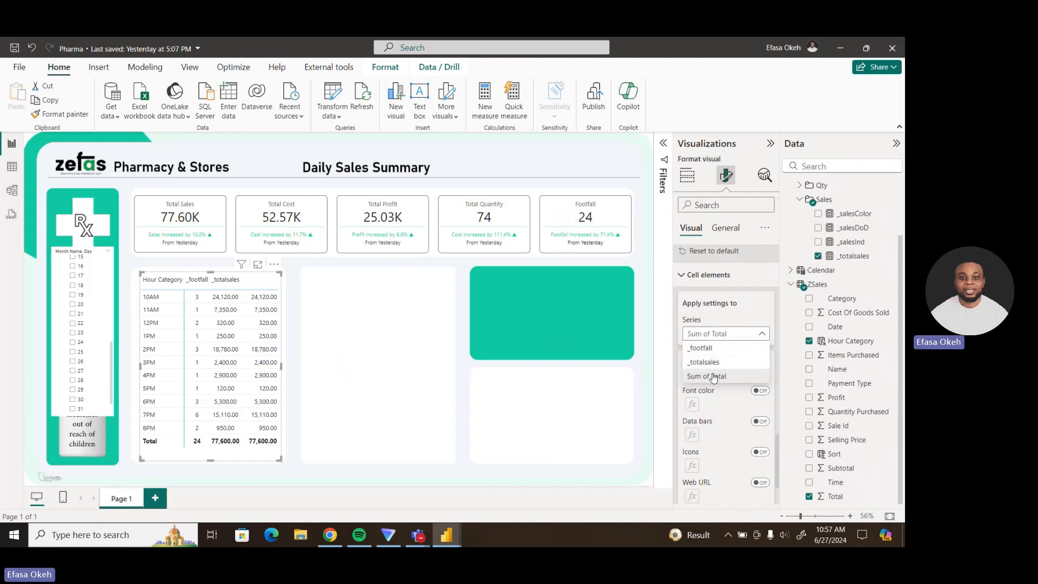
{"action": "left_click", "coordinate": [711, 335]}
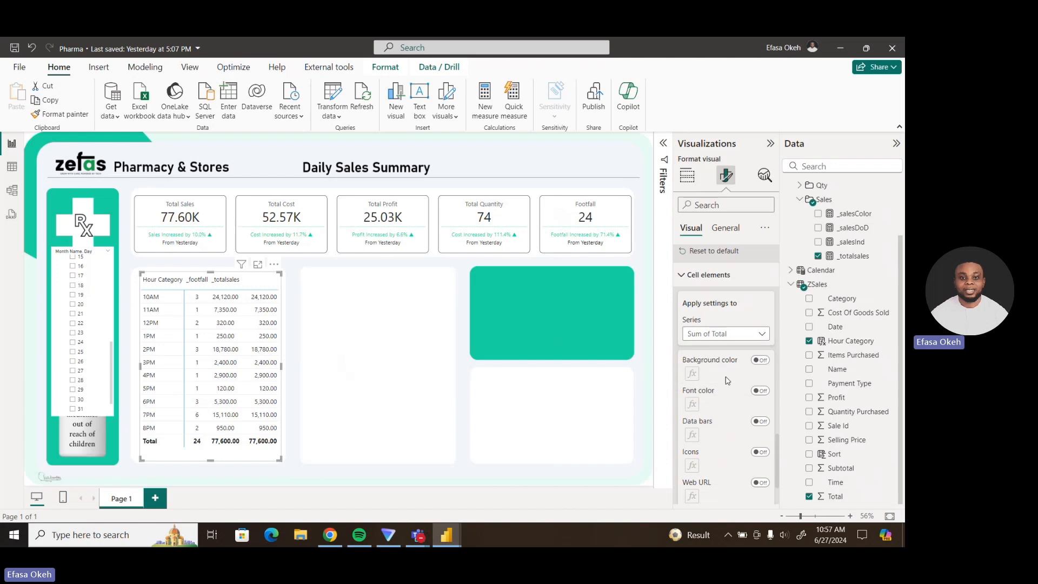
{"action": "left_click", "coordinate": [759, 422]}
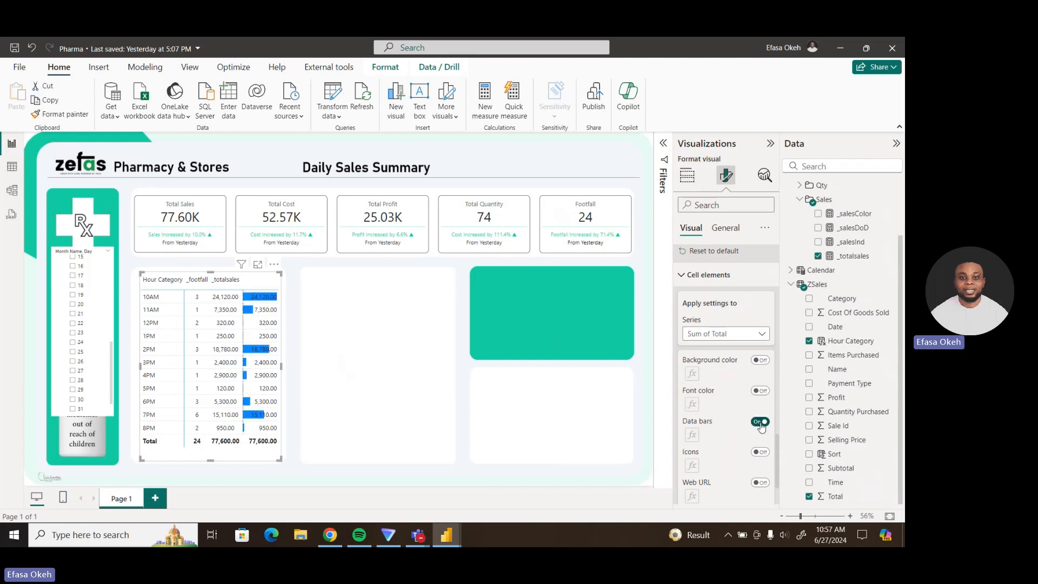
Set the Sum of Total data bars to show the bar only, without the numeric values.
{"action": "left_click", "coordinate": [692, 435]}
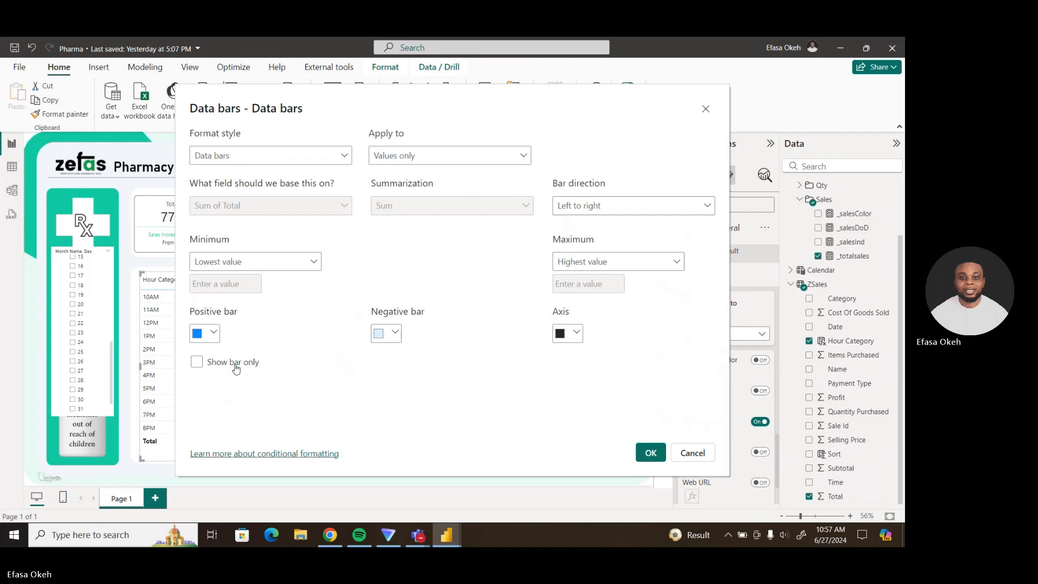
{"action": "left_click", "coordinate": [198, 363]}
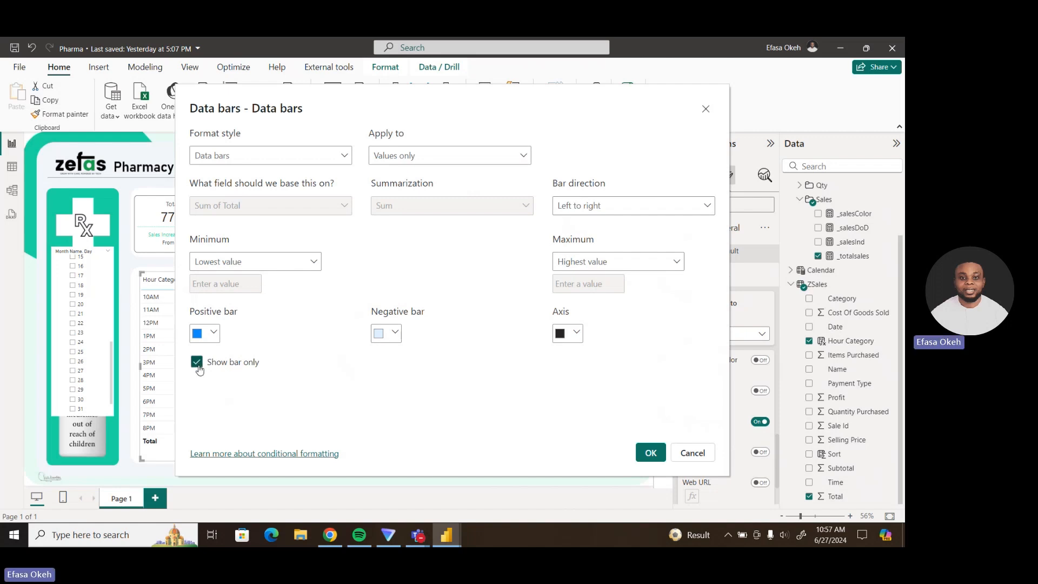
{"action": "left_click", "coordinate": [652, 454]}
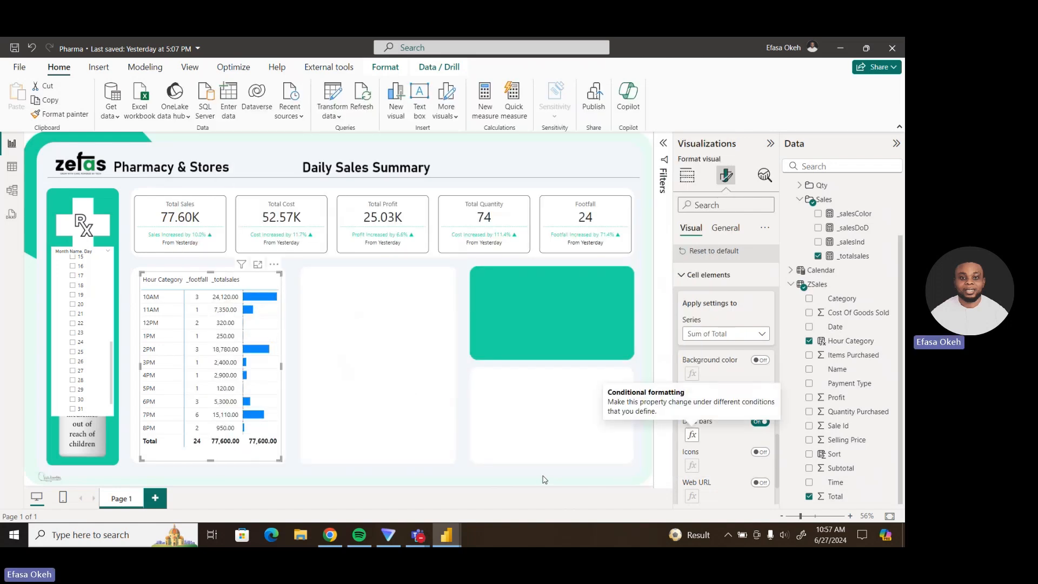
Switch to the Zefas Pharmacy Sales report and bring up the cell element settings for Sum of Total in its Sales Hourly Traffic matrix.
{"action": "mouse_move", "coordinate": [436, 535]}
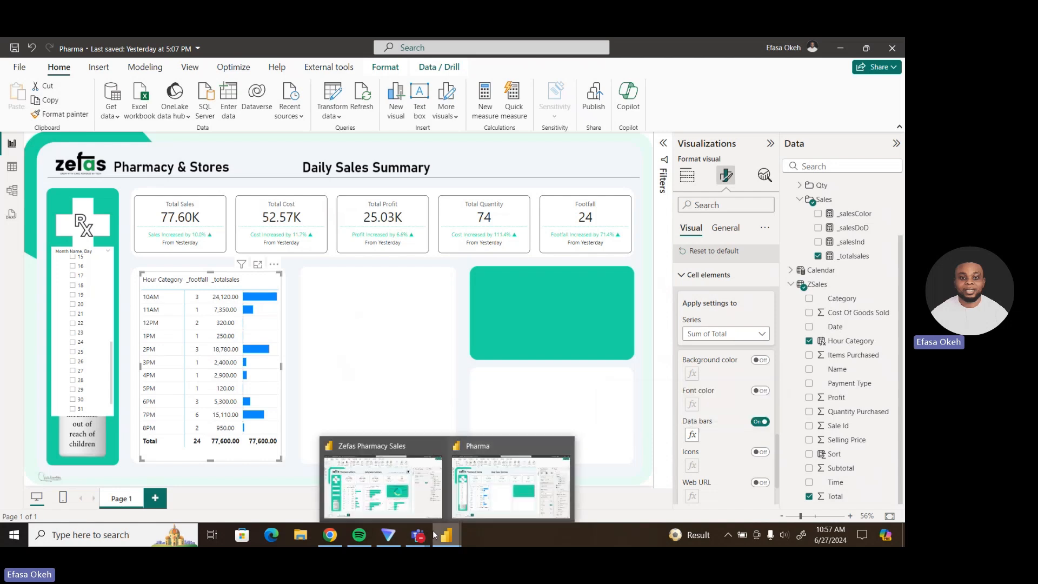
{"action": "left_click", "coordinate": [400, 502]}
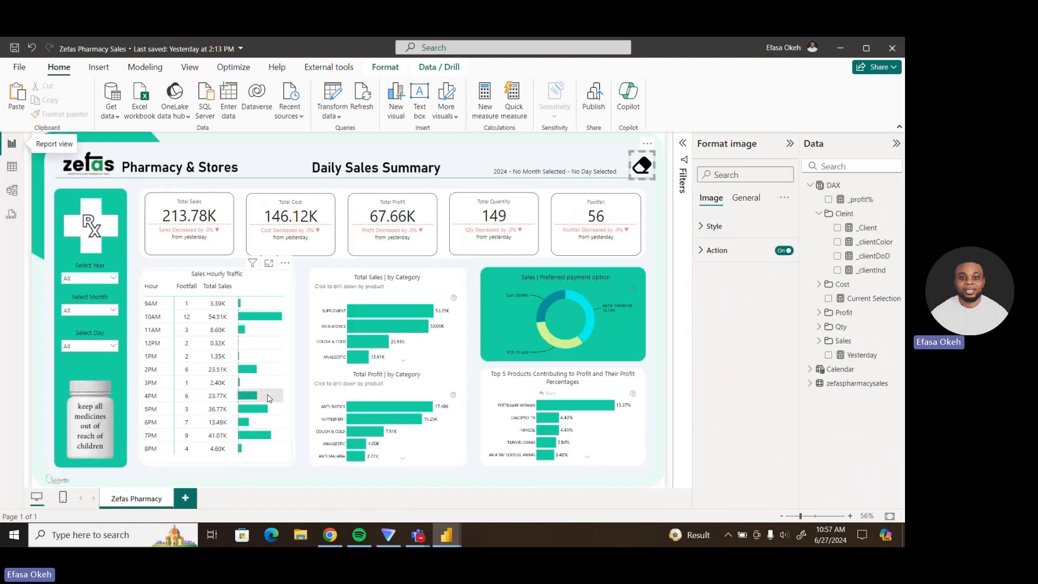
{"action": "left_click", "coordinate": [291, 459]}
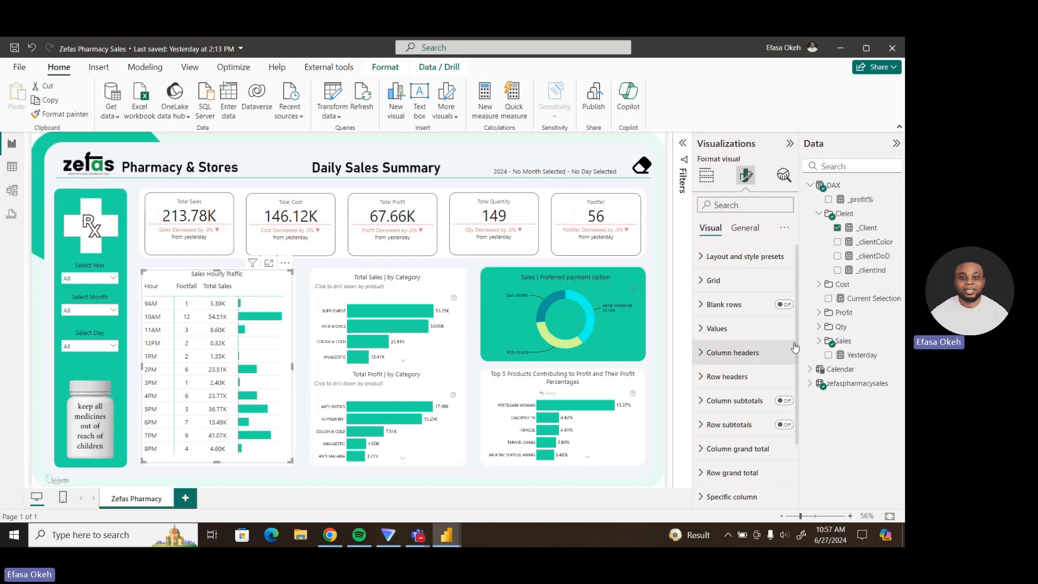
{"action": "scroll", "coordinate": [787, 378], "scroll_direction": "down", "scroll_amount": 2}
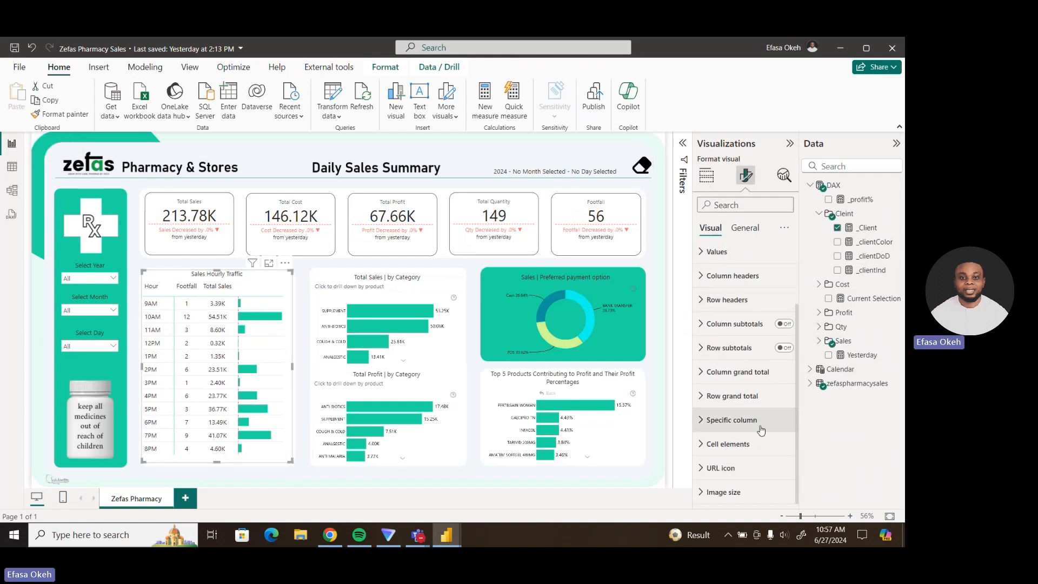
{"action": "left_click", "coordinate": [739, 444]}
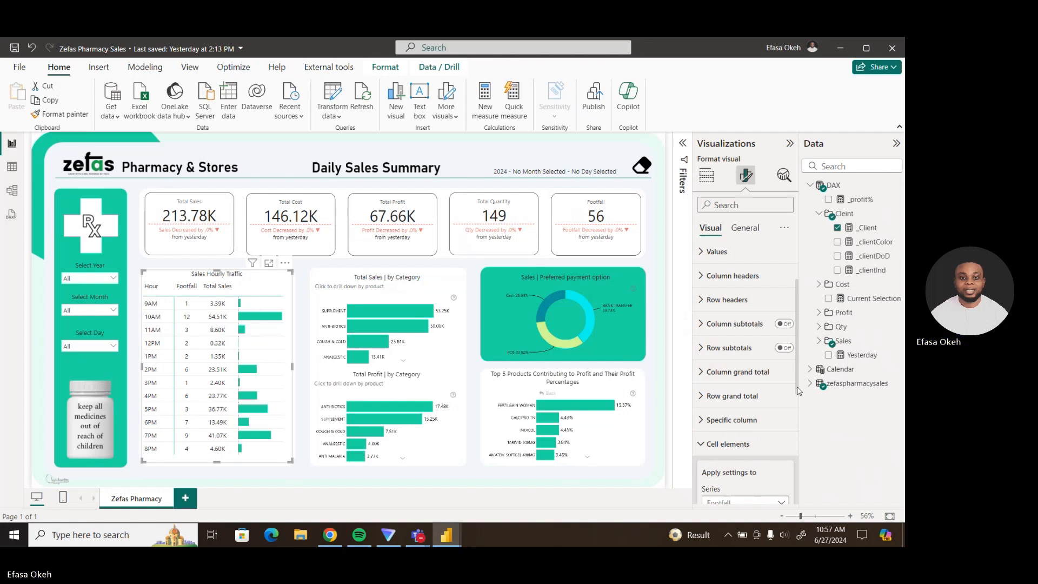
{"action": "scroll", "coordinate": [746, 352], "scroll_direction": "down", "scroll_amount": 4}
{"action": "left_click", "coordinate": [722, 296]}
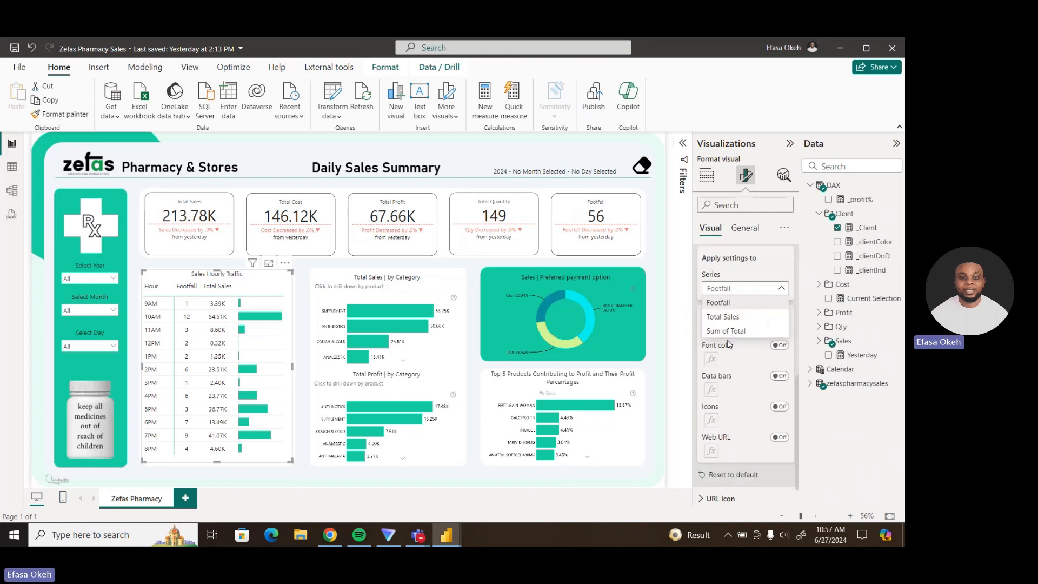
{"action": "left_click", "coordinate": [729, 338]}
Copy the hex code of the positive bar color from the Sum of Total data bar formatting, leaving that formatting unmodified.
{"action": "left_click", "coordinate": [780, 376]}
{"action": "left_click", "coordinate": [713, 390]}
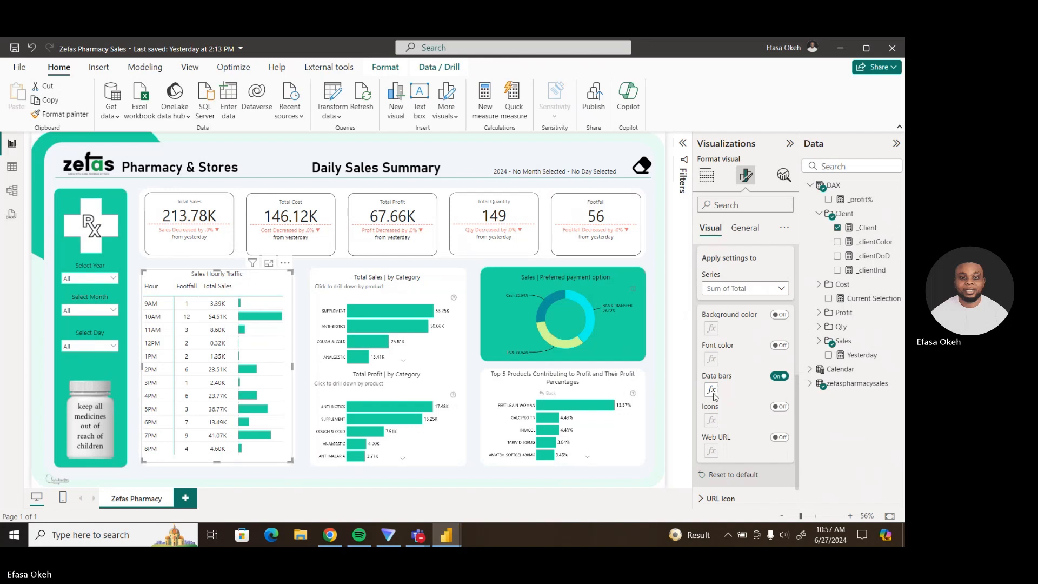
{"action": "left_click", "coordinate": [712, 390]}
{"action": "left_click", "coordinate": [214, 333]}
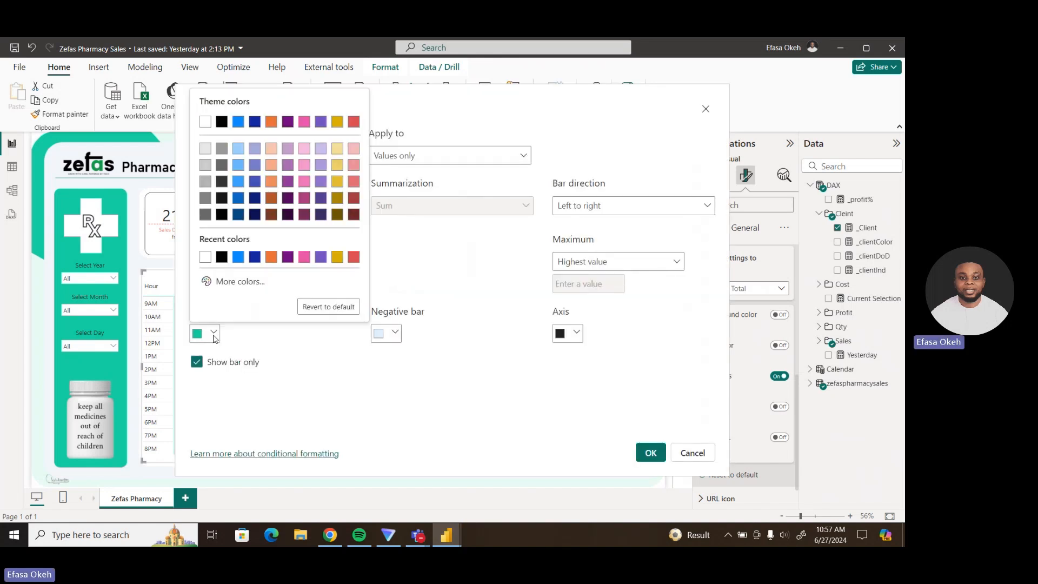
{"action": "left_click", "coordinate": [240, 282]}
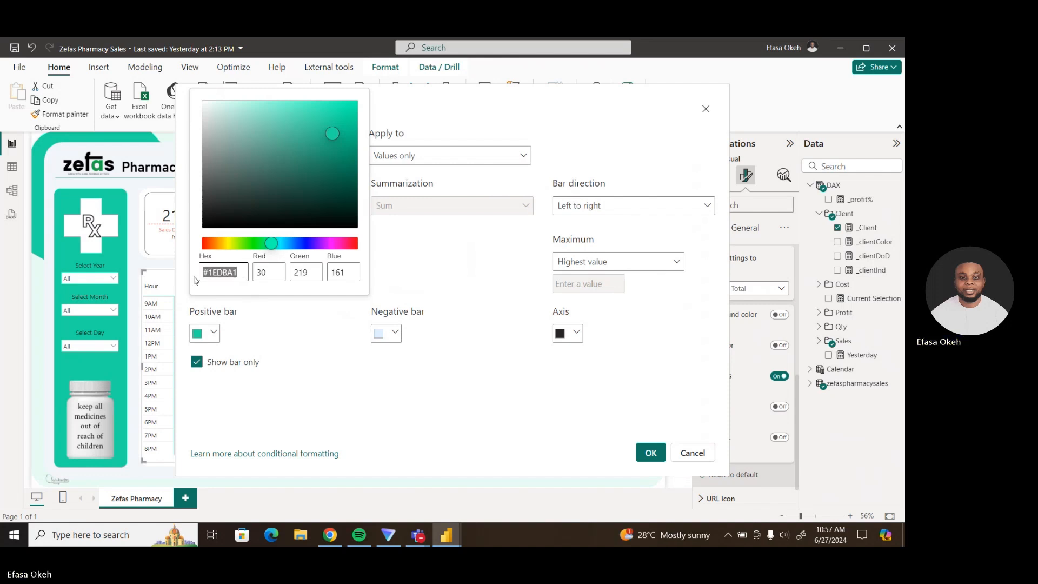
{"action": "left_click", "coordinate": [522, 458]}
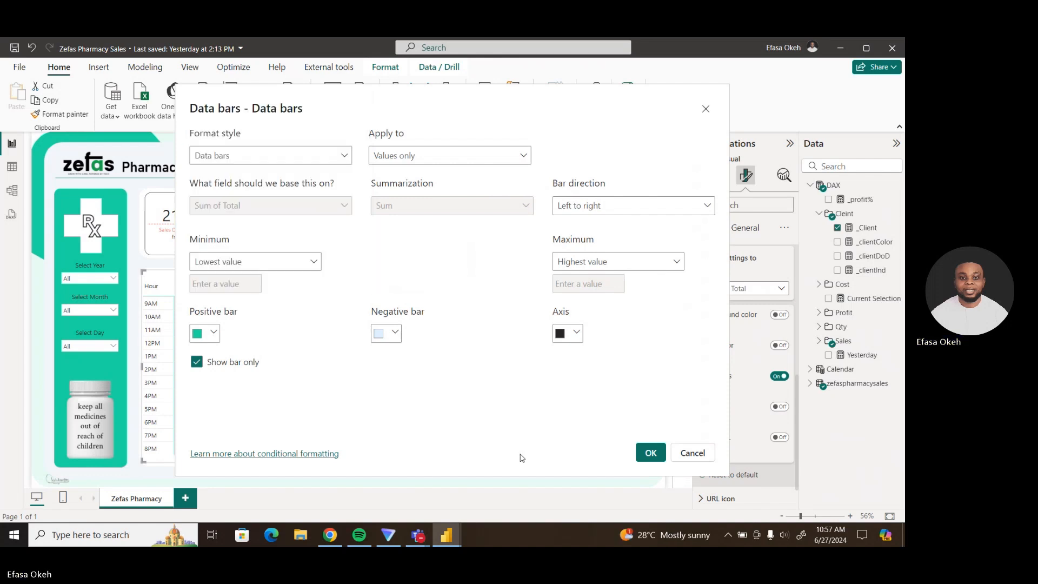
{"action": "left_click", "coordinate": [686, 453]}
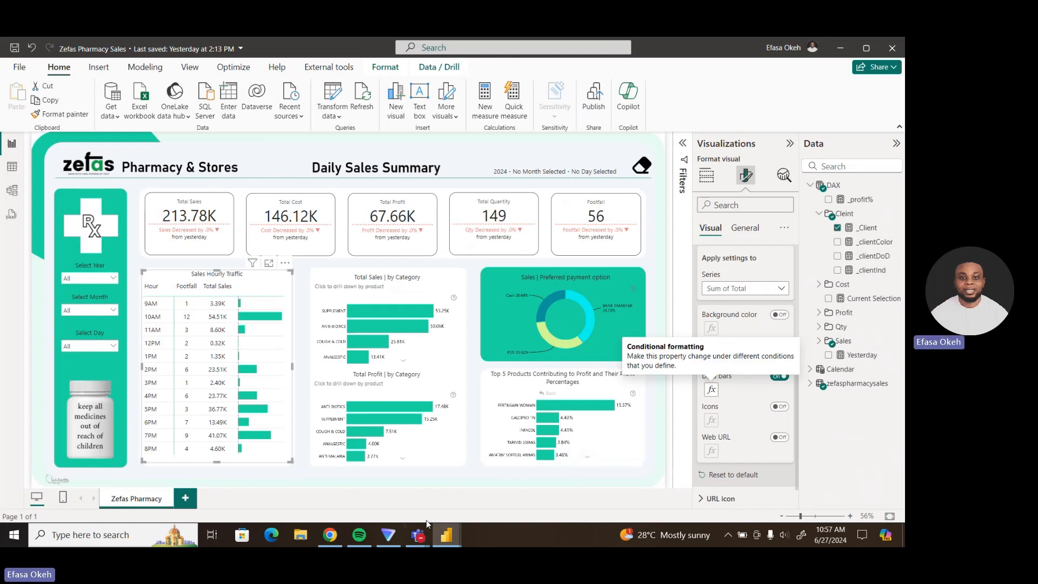
Return to the Pharma report and set the positive bar color of the Sum of Total data bars to #1EDBA1.
{"action": "mouse_move", "coordinate": [446, 535]}
{"action": "left_click", "coordinate": [511, 487]}
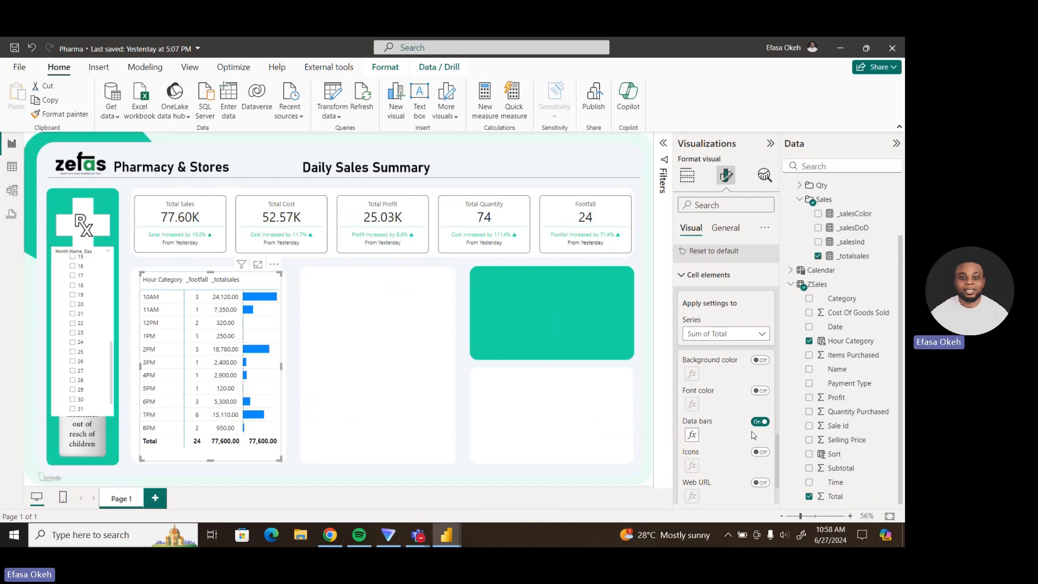
{"action": "left_click", "coordinate": [692, 435]}
{"action": "left_click", "coordinate": [213, 333]}
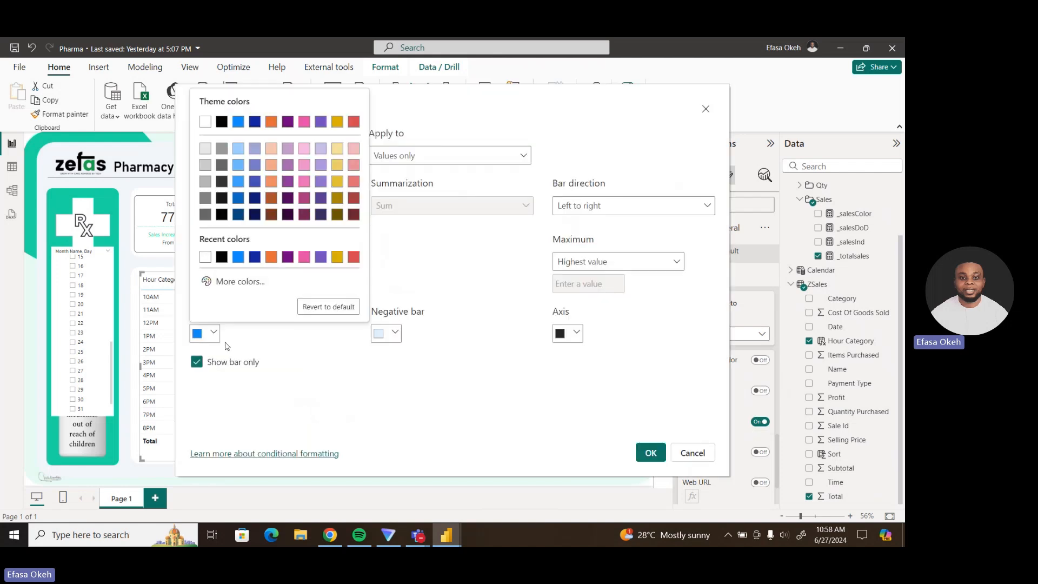
{"action": "left_click", "coordinate": [240, 282]}
{"action": "key", "text": "ctrl+v"}
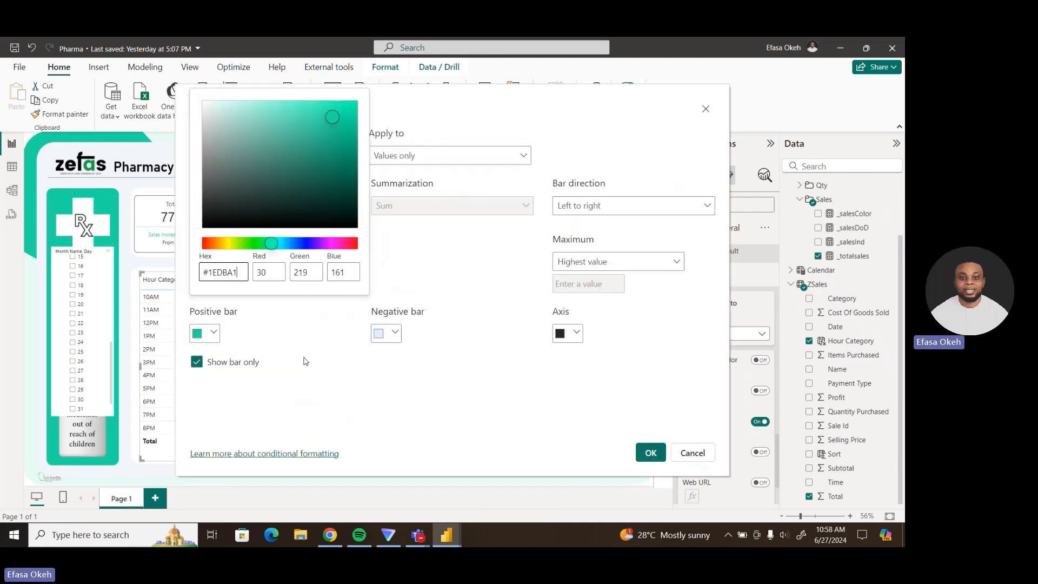
{"action": "left_click", "coordinate": [468, 419]}
{"action": "left_click", "coordinate": [650, 454]}
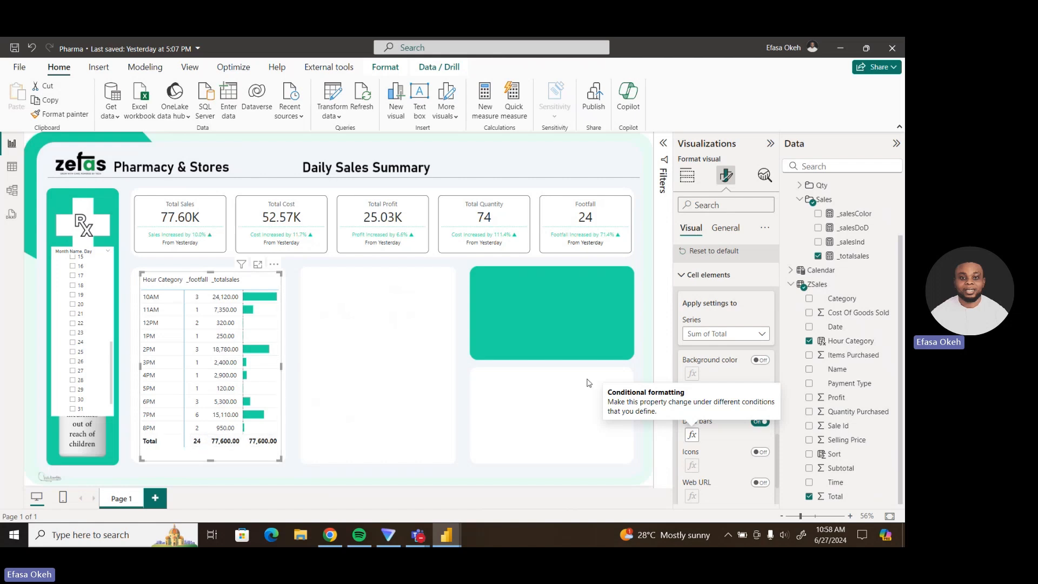
Turn off both the row subtotals and the column subtotals of the matrix.
{"action": "left_click", "coordinate": [707, 274]}
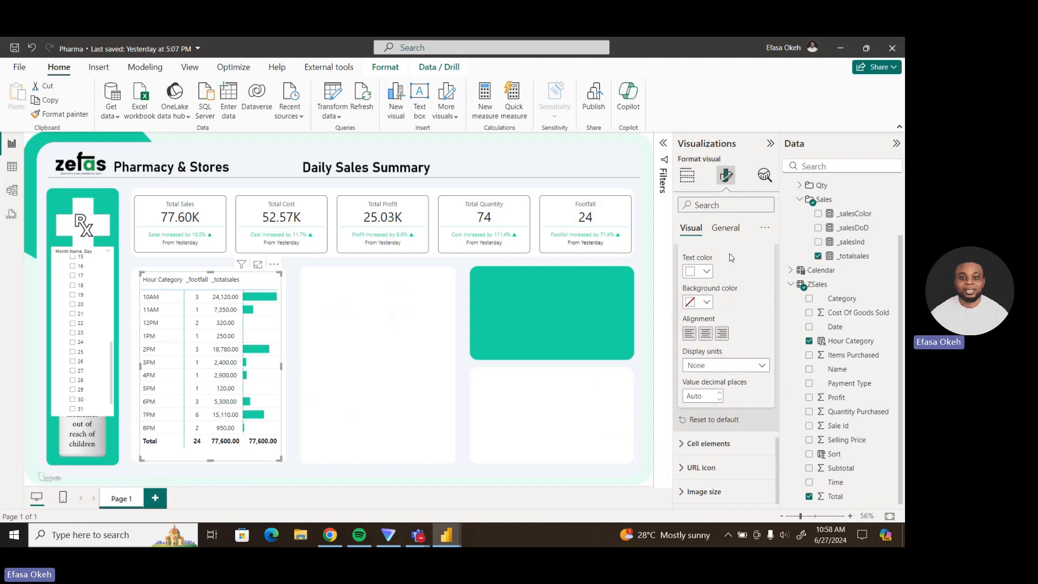
{"action": "scroll", "coordinate": [780, 401], "scroll_direction": "up", "scroll_amount": 3}
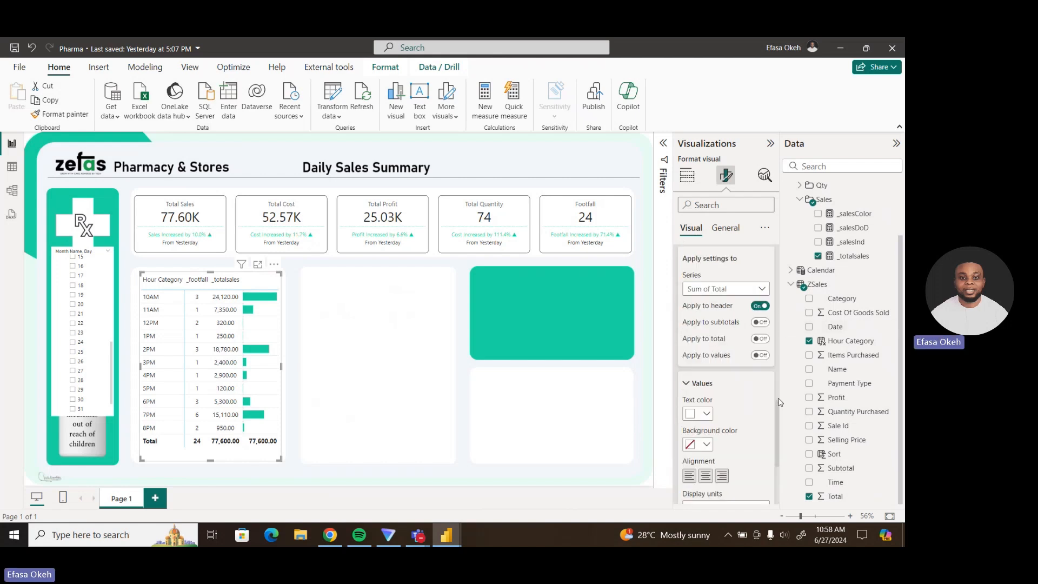
{"action": "scroll", "coordinate": [780, 402], "scroll_direction": "up", "scroll_amount": 3}
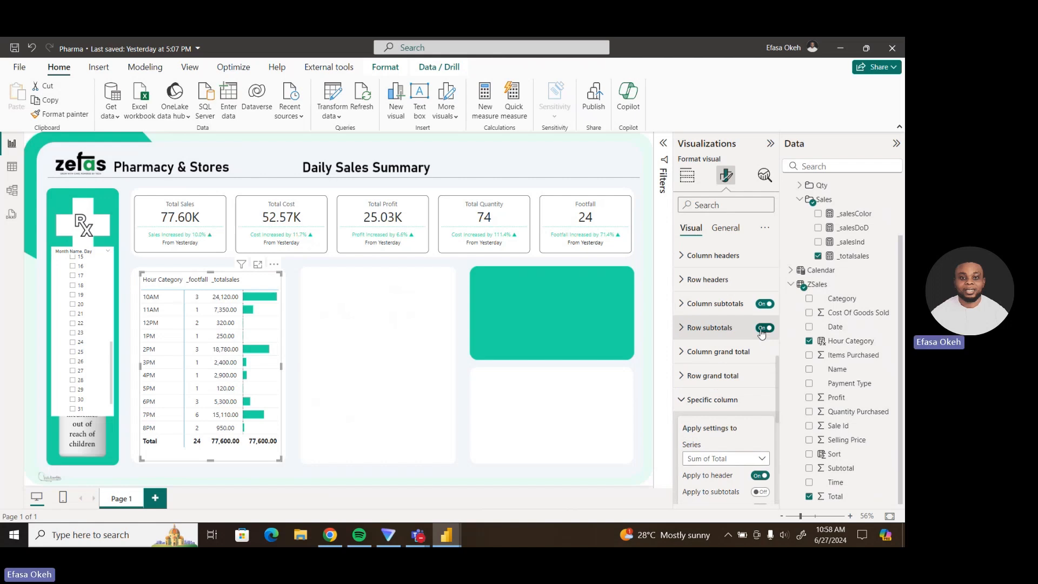
{"action": "left_click", "coordinate": [762, 329]}
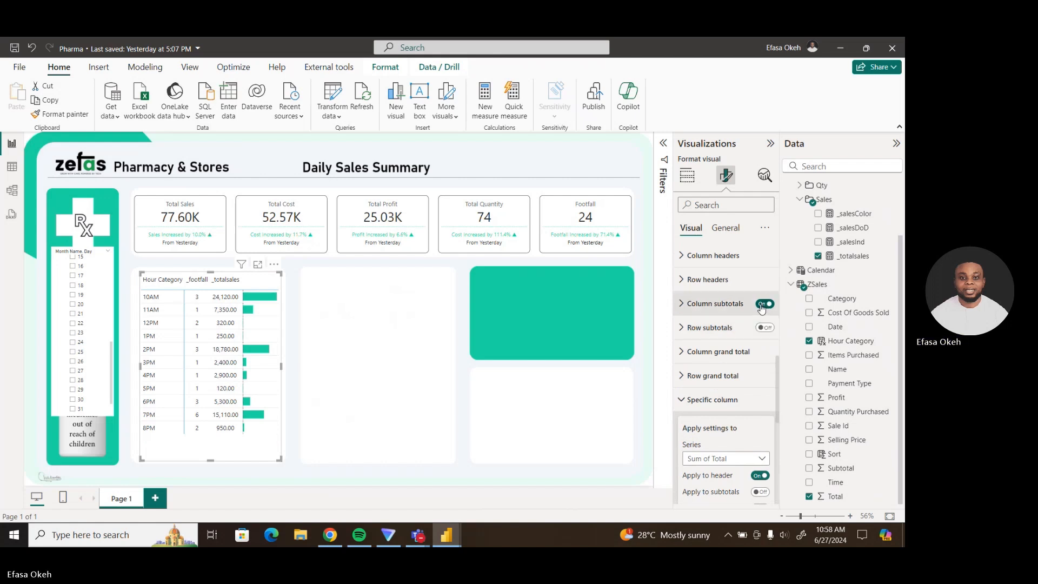
{"action": "left_click", "coordinate": [762, 306]}
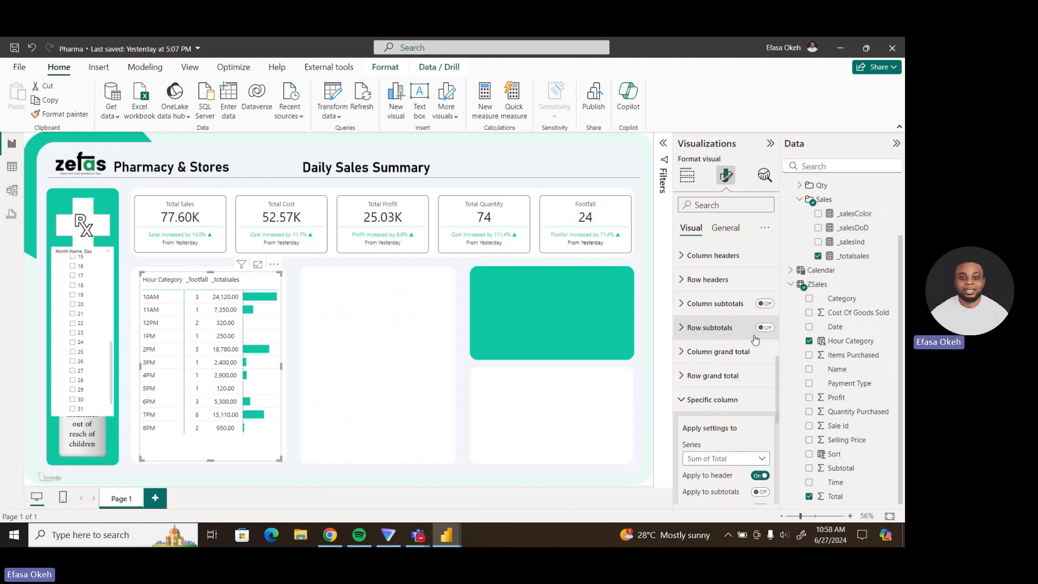
Set the border color in the matrix's grid settings to #1EDBA1 for all sections.
{"action": "scroll", "coordinate": [779, 333], "scroll_direction": "up", "scroll_amount": 3}
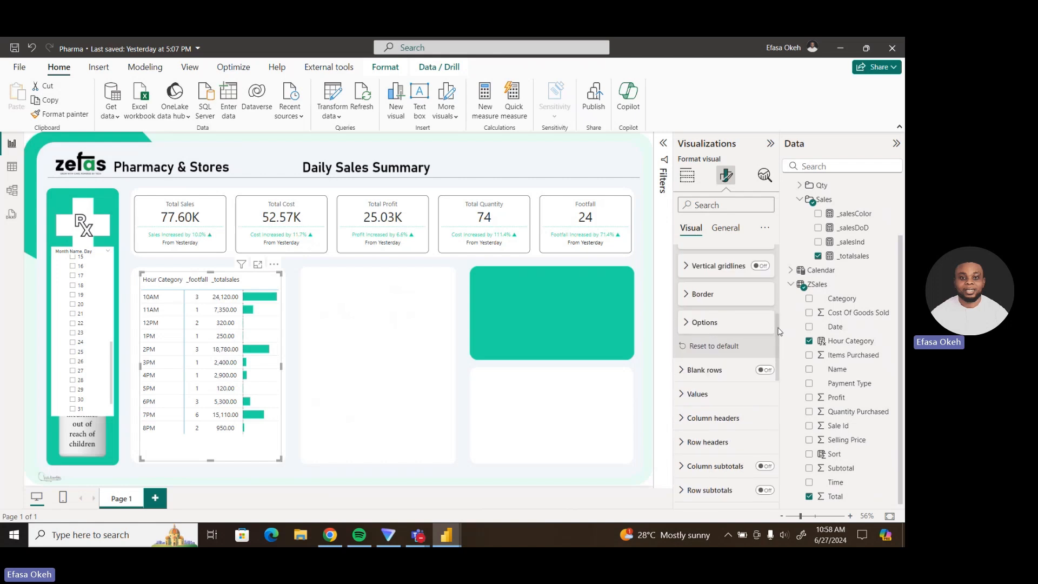
{"action": "scroll", "coordinate": [781, 331], "scroll_direction": "up", "scroll_amount": 5}
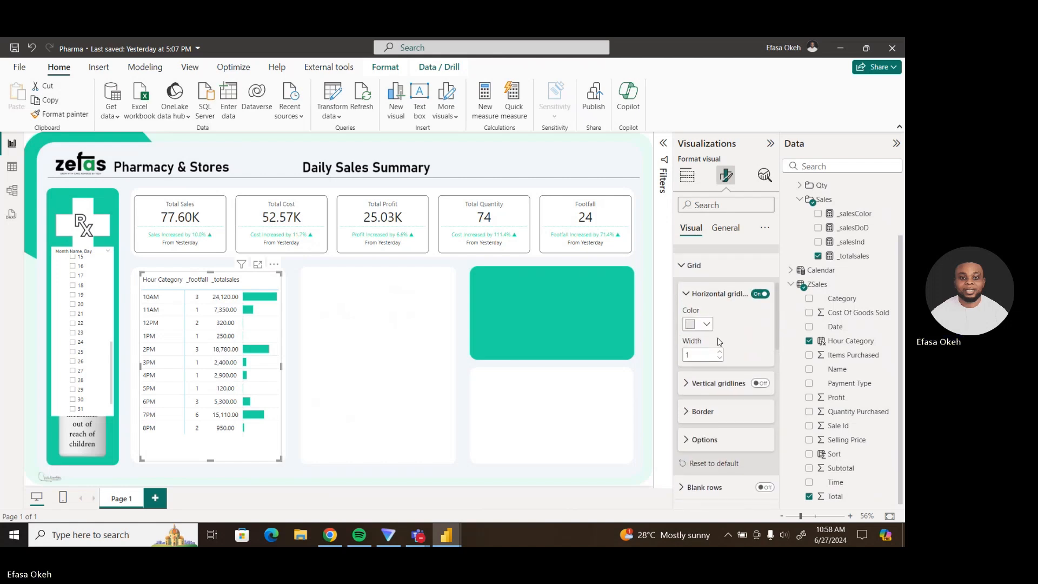
{"action": "left_click", "coordinate": [686, 411]}
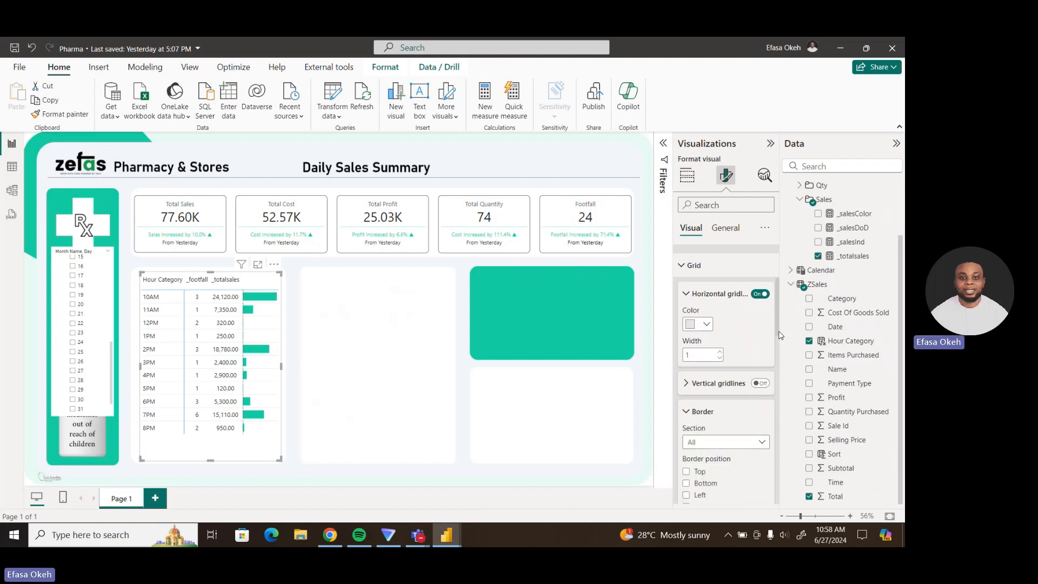
{"action": "scroll", "coordinate": [724, 378], "scroll_direction": "down", "scroll_amount": 5}
{"action": "left_click", "coordinate": [707, 368]}
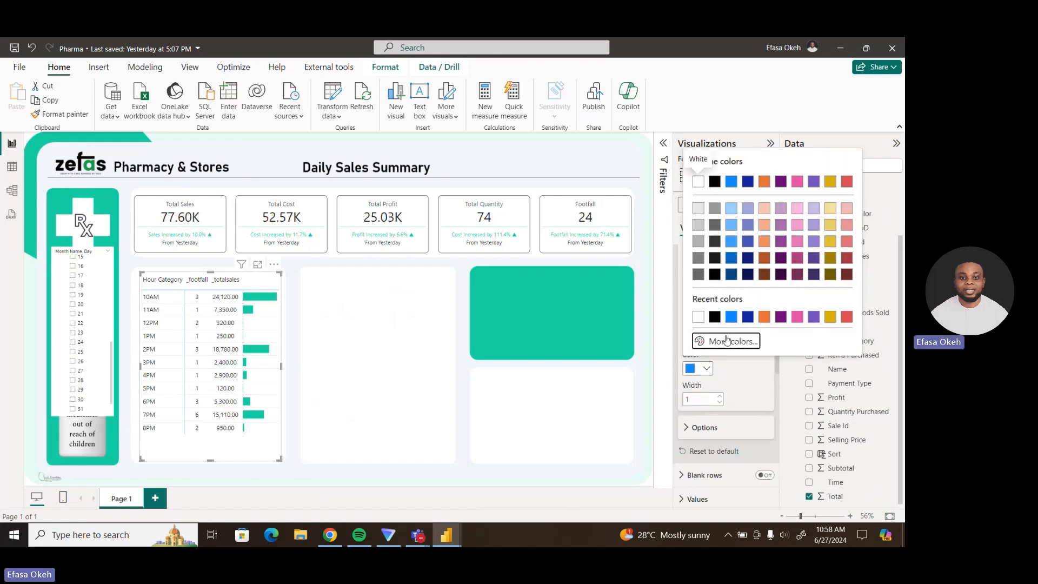
{"action": "left_click", "coordinate": [722, 341]}
{"action": "type", "text": "#1EDBA1"}
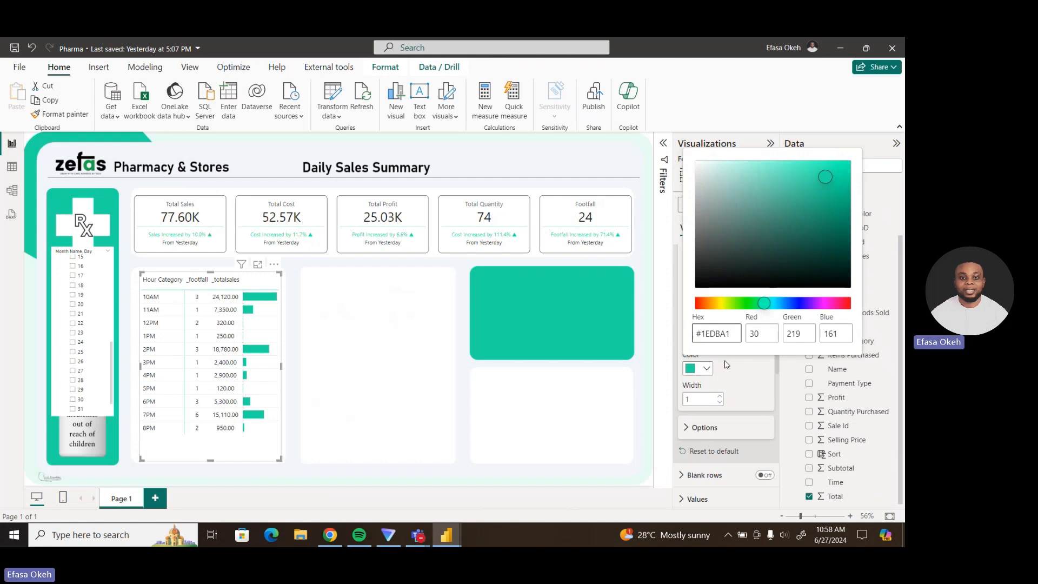
{"action": "left_click", "coordinate": [652, 439]}
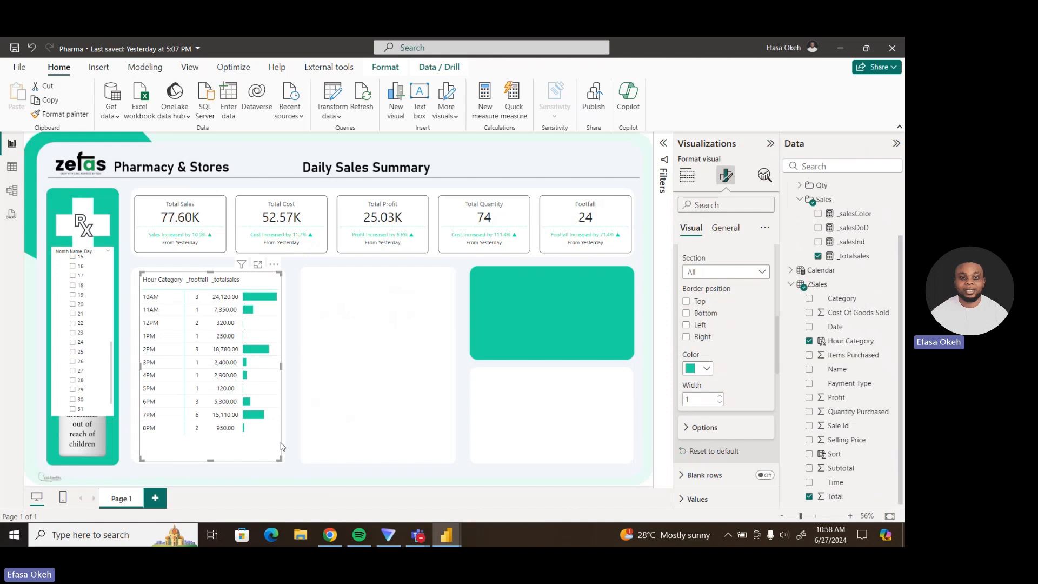
Rename the Hour Category row field of the matrix to Hour.
{"action": "left_click", "coordinate": [688, 177]}
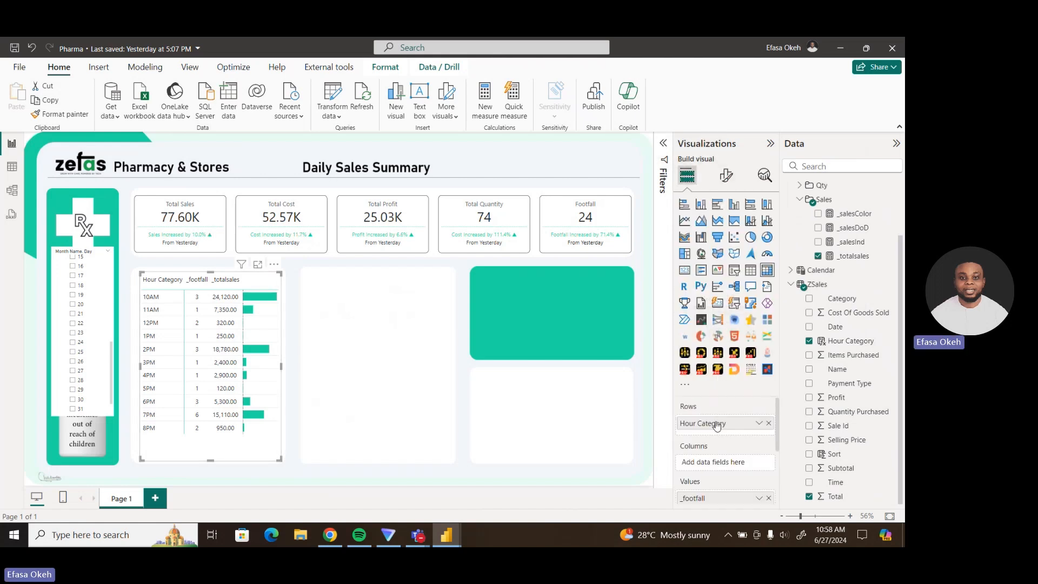
{"action": "double_click", "coordinate": [719, 423]}
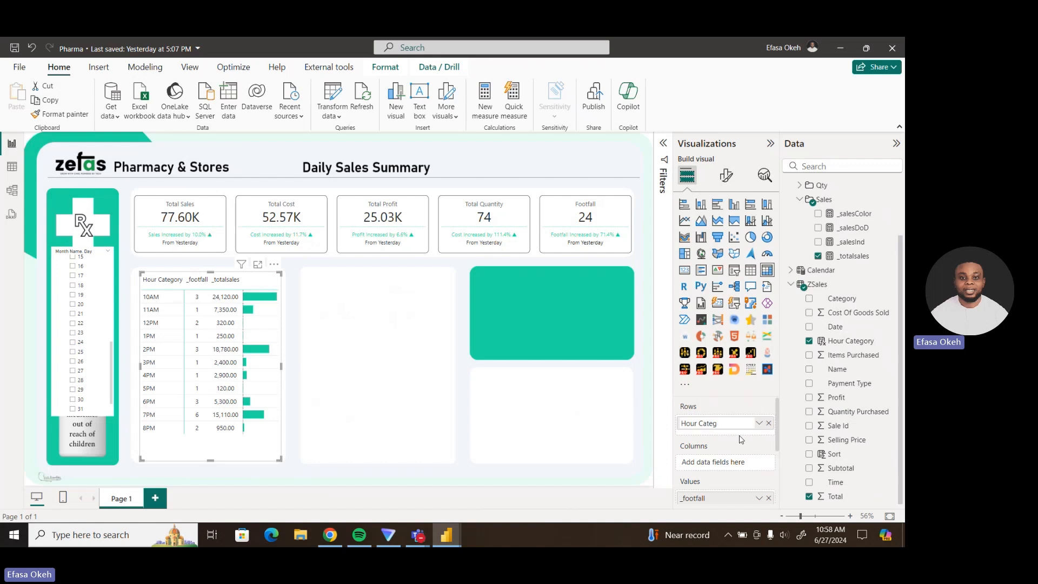
{"action": "key", "text": "BackSpace"}
{"action": "key", "text": "BackSpace"}
{"action": "key", "text": "Return"}
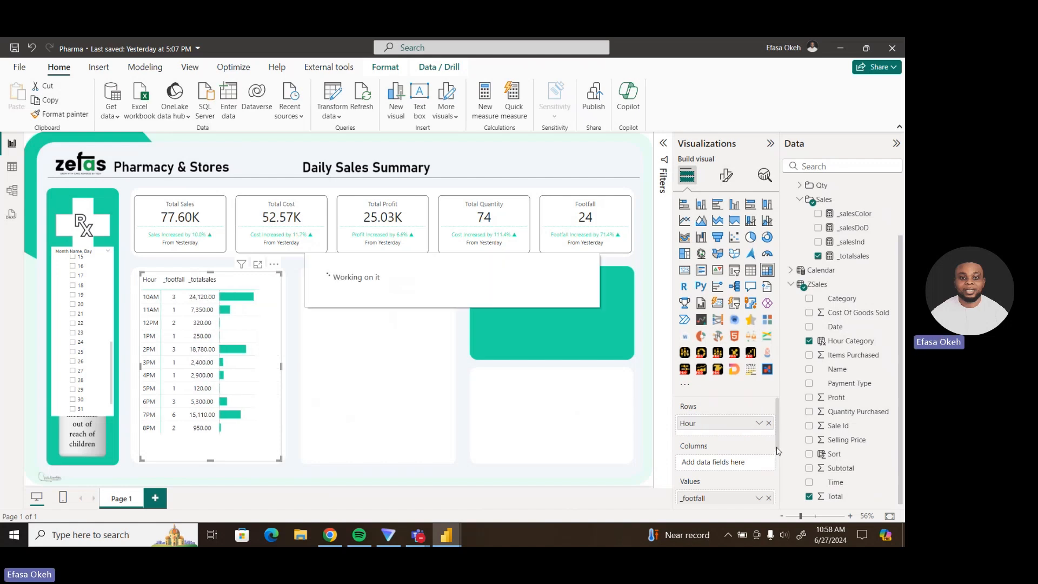
Rename the matrix's _footfall and _totalsales value fields to Footfall and Total Sales.
{"action": "left_click_drag", "start_coordinate": [778, 450], "coordinate": [778, 458]}
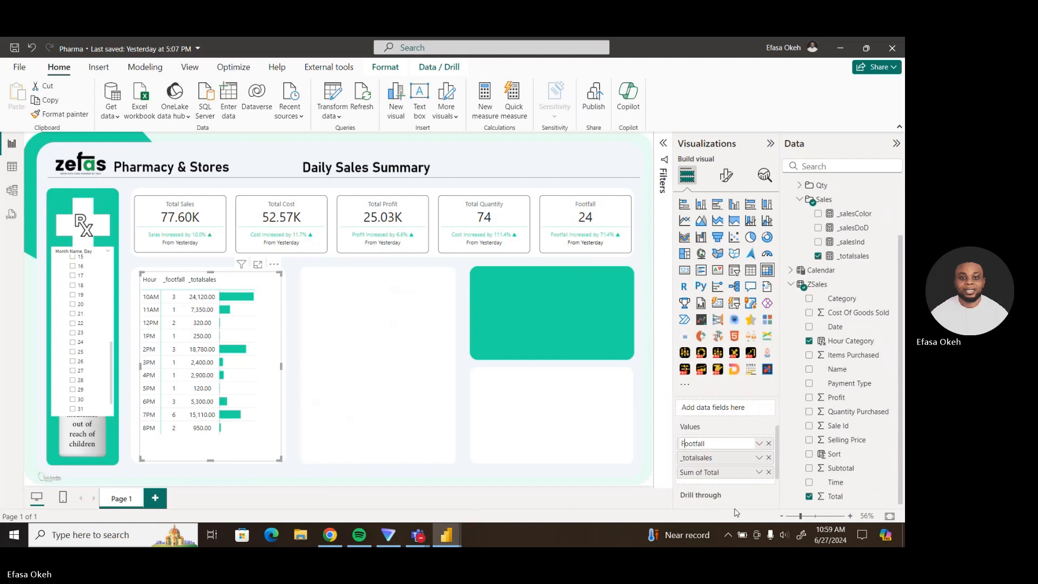
{"action": "double_click", "coordinate": [703, 459]}
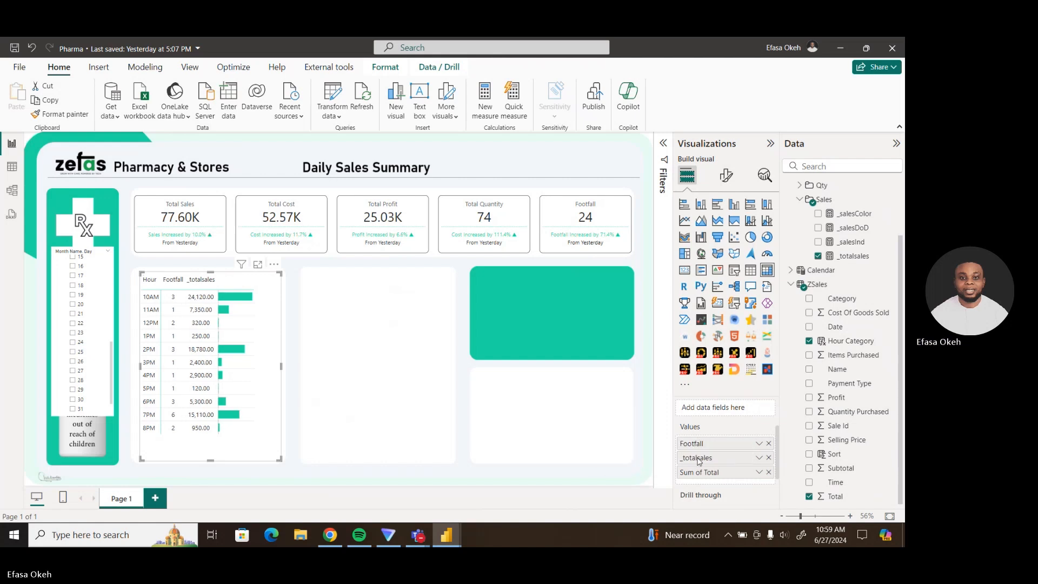
{"action": "double_click", "coordinate": [700, 460]}
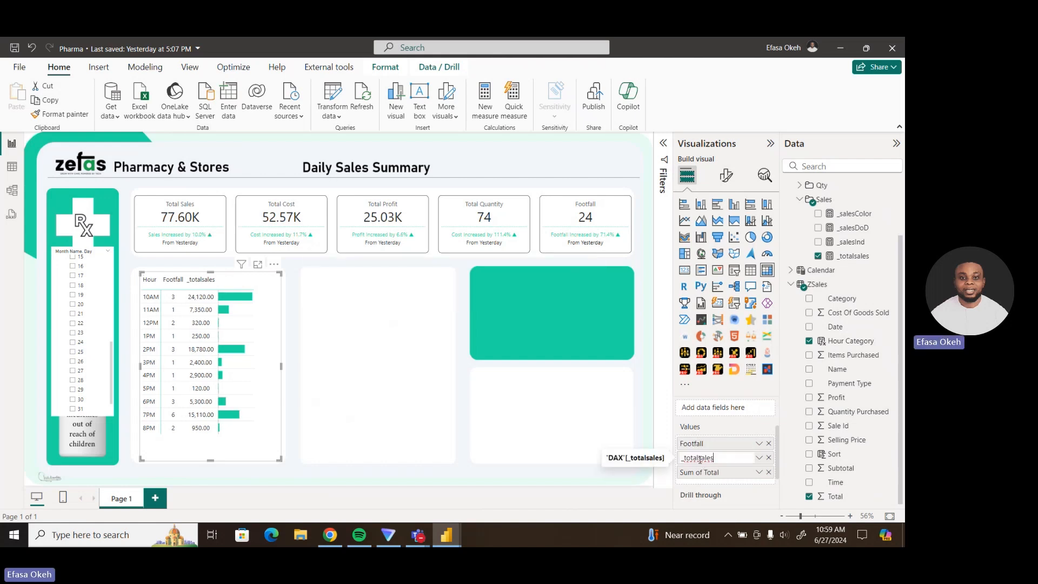
{"action": "left_click", "coordinate": [700, 458]}
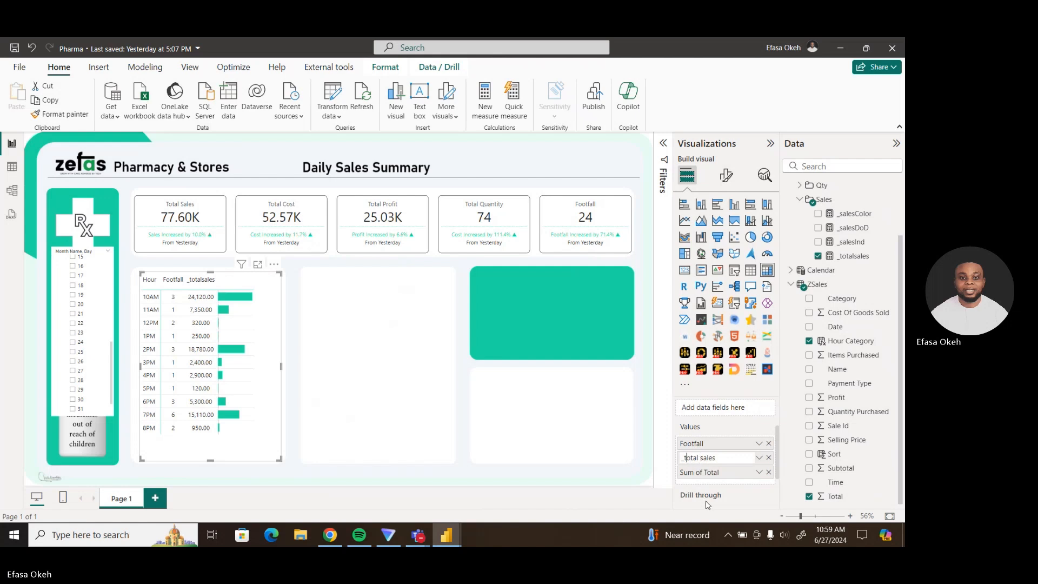
{"action": "key", "text": "BackSpace"}
{"action": "key", "text": "BackSpace"}
{"action": "type", "text": "T"}
{"action": "key", "text": "BackSpace"}
{"action": "type", "text": "S"}
{"action": "key", "text": "Return"}
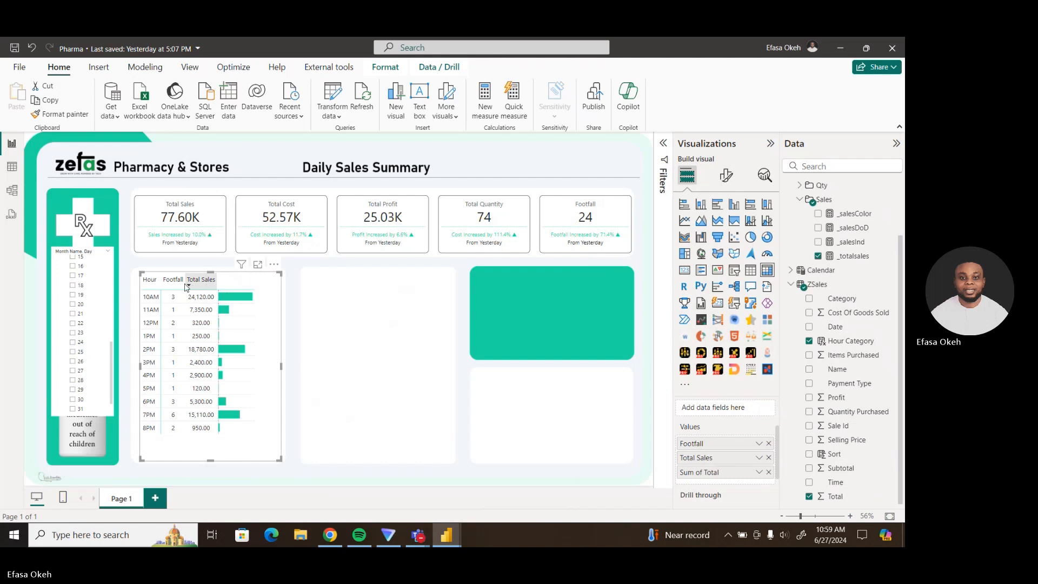
Widen the matrix columns so the data bars fill the visual's width, and slightly shorten the matrix's height.
{"action": "left_click_drag", "start_coordinate": [185, 283], "coordinate": [192, 284]}
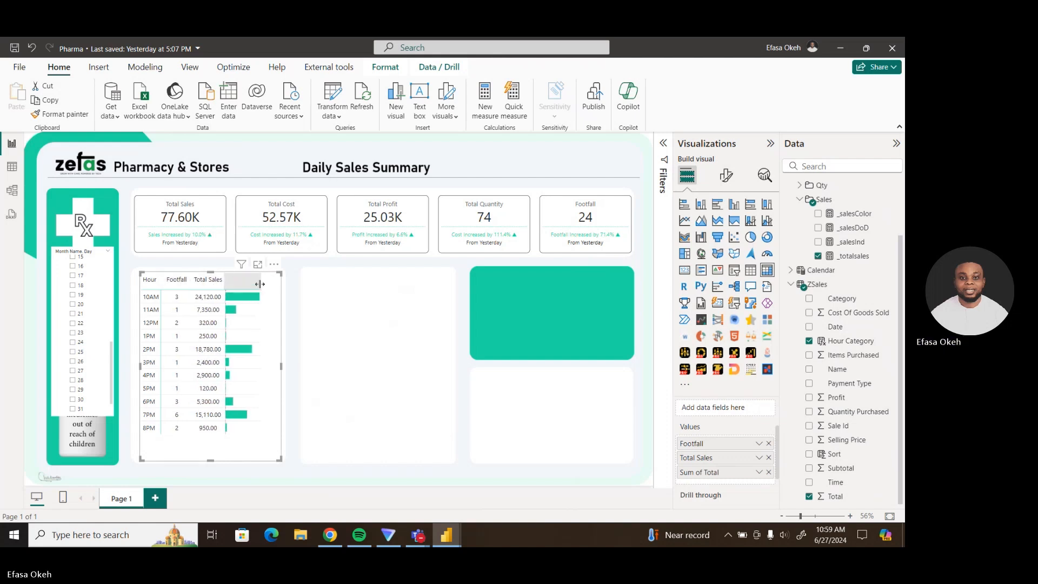
{"action": "left_click_drag", "start_coordinate": [261, 284], "coordinate": [228, 287]}
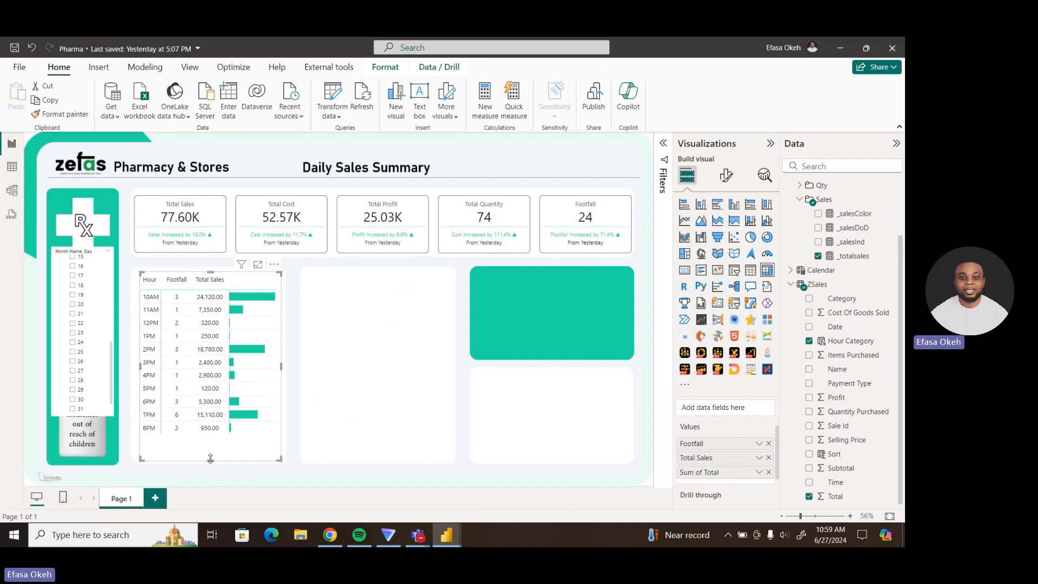
{"action": "mouse_move", "coordinate": [210, 461]}
{"action": "left_mouse_down"}
{"action": "mouse_move", "coordinate": [212, 438]}
{"action": "mouse_move", "coordinate": [210, 455]}
{"action": "left_mouse_up"}
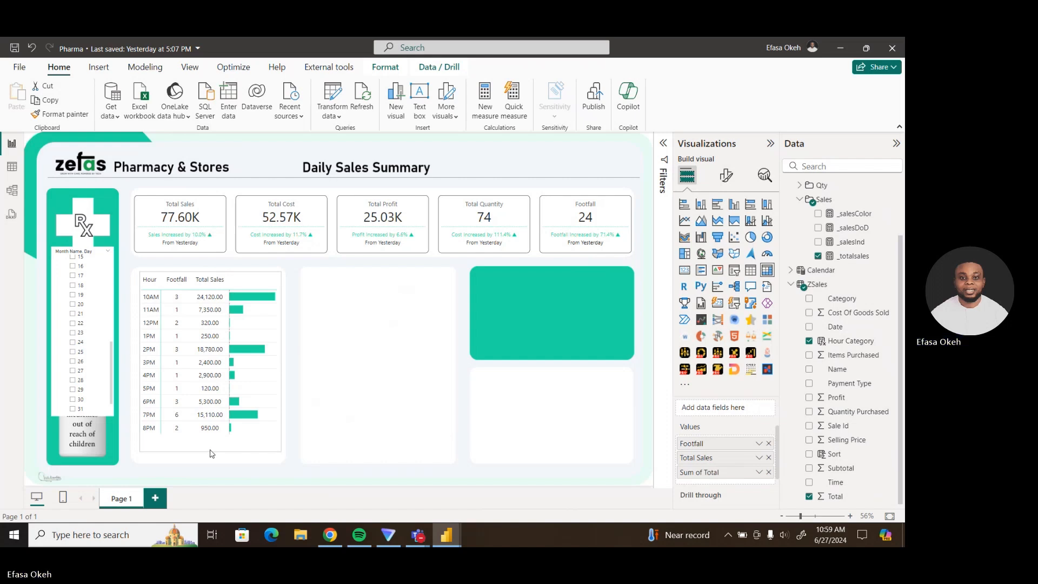
Set the row padding in the matrix's grid options to 9.
{"action": "left_click", "coordinate": [725, 179]}
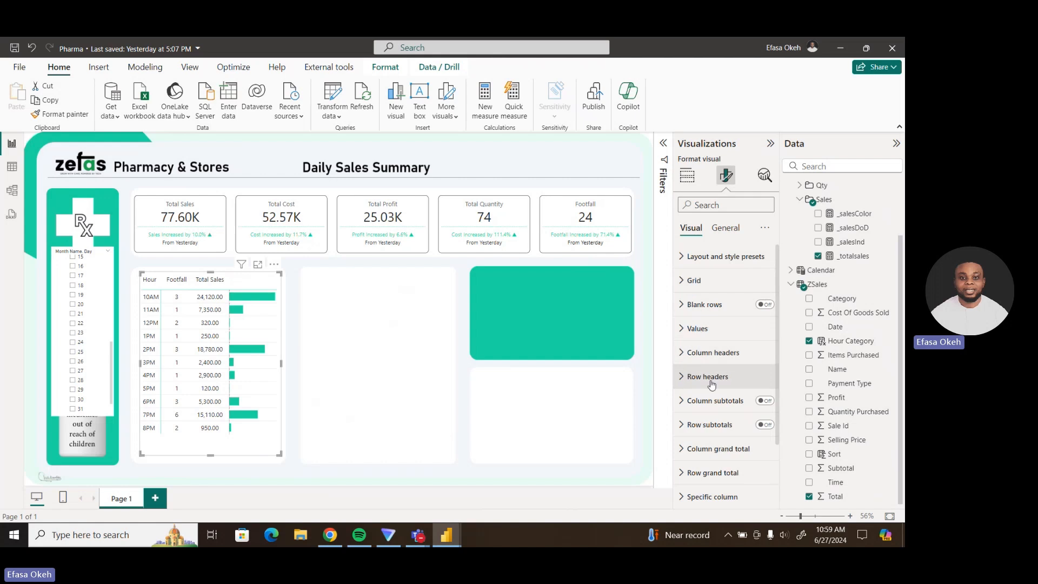
{"action": "left_click", "coordinate": [694, 281]}
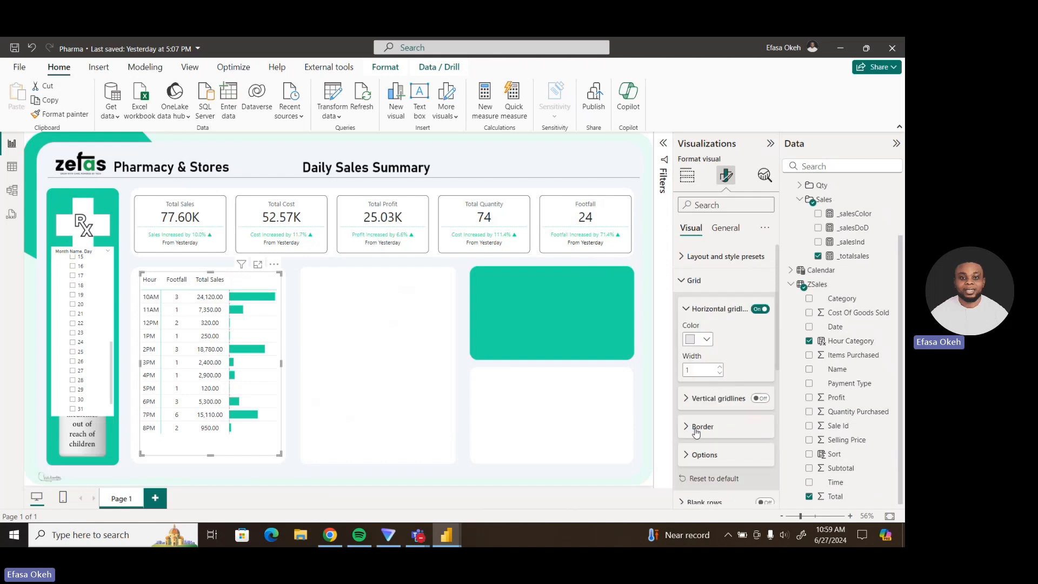
{"action": "left_click", "coordinate": [692, 455]}
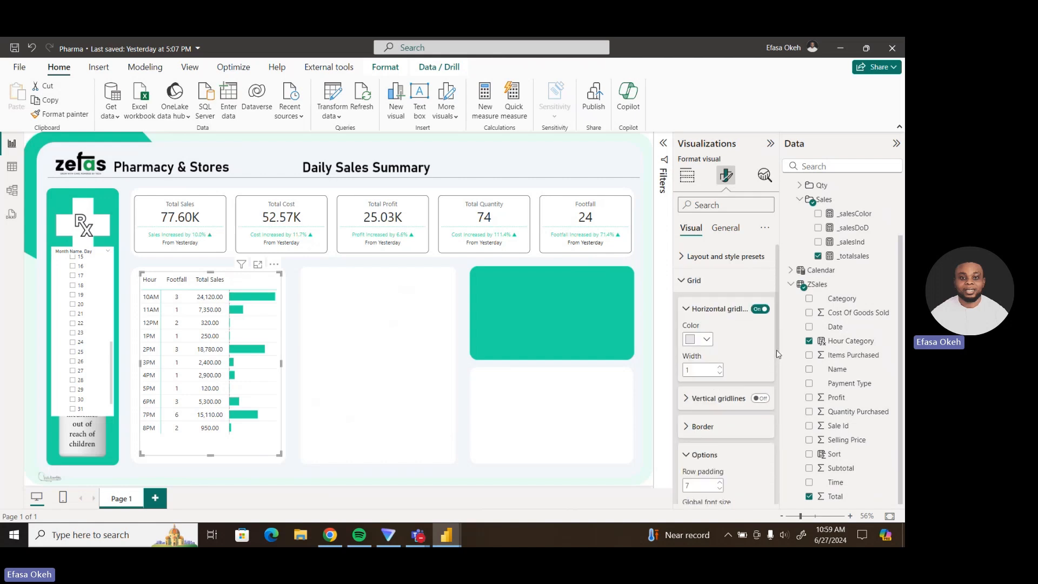
{"action": "scroll", "coordinate": [757, 373], "scroll_direction": "down", "scroll_amount": 3}
{"action": "left_click", "coordinate": [721, 383]}
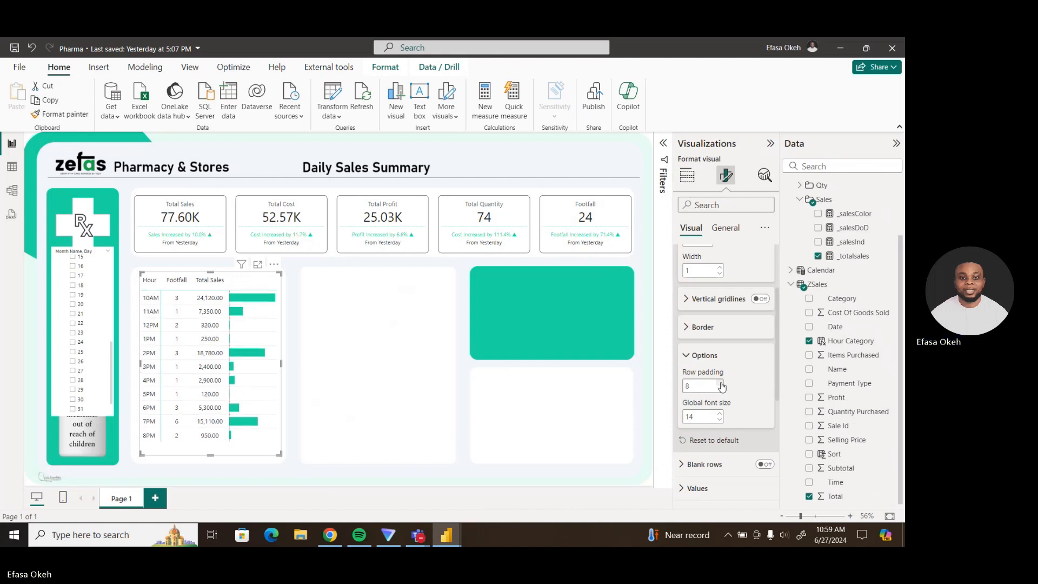
{"action": "left_click", "coordinate": [720, 384]}
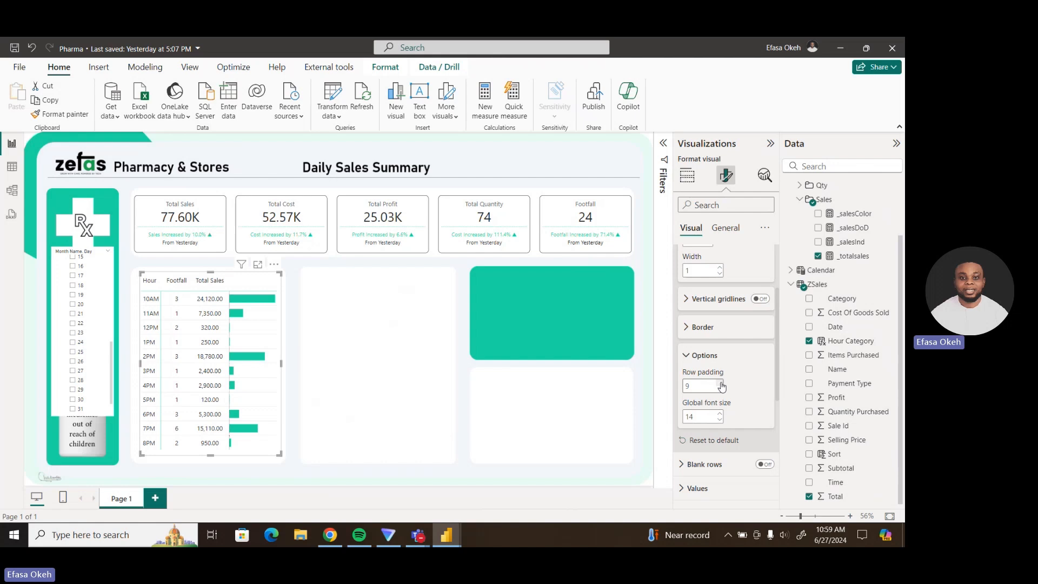
Turn on the matrix's title and set its text to Hourly Sales Traffic.
{"action": "left_click", "coordinate": [725, 228]}
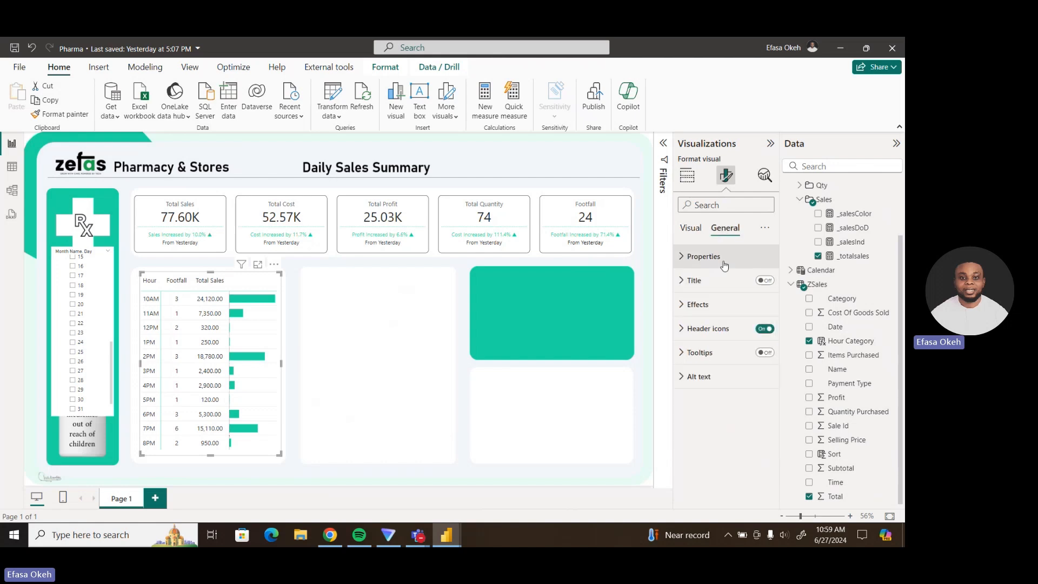
{"action": "left_click", "coordinate": [764, 281]}
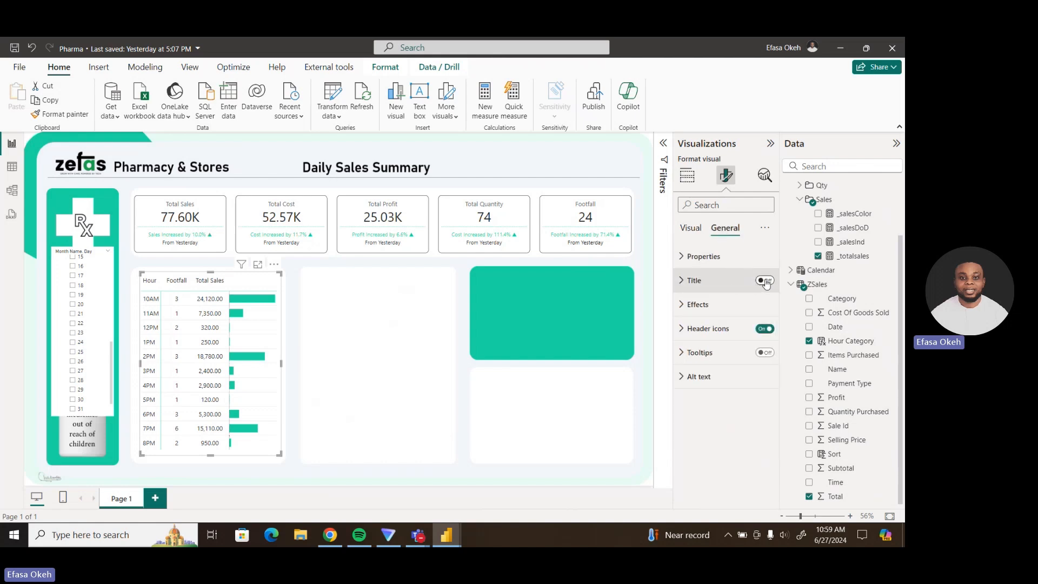
{"action": "left_click", "coordinate": [703, 286]}
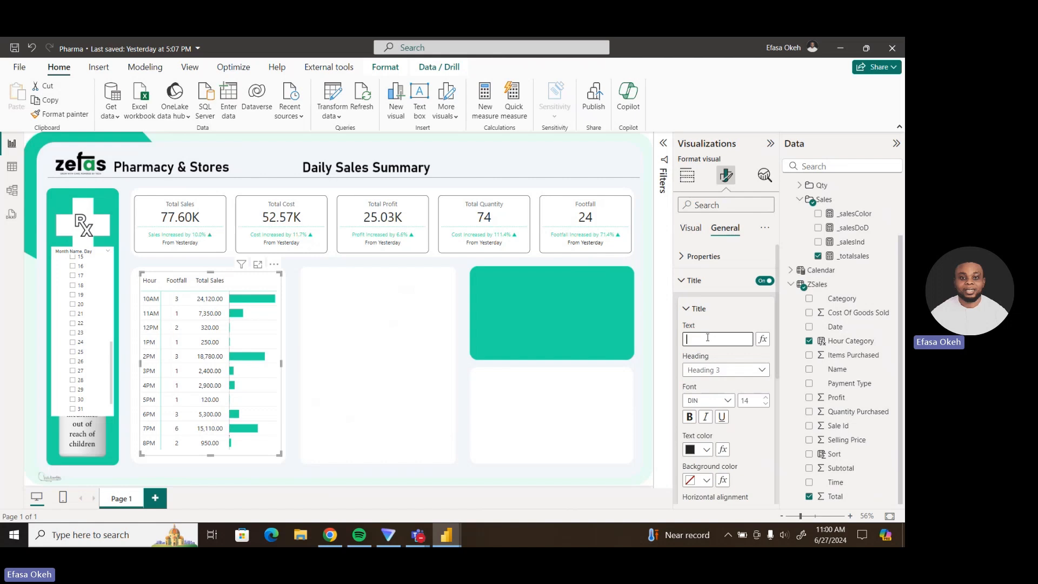
{"action": "left_click", "coordinate": [708, 338]}
{"action": "type", "text": "hou"}
{"action": "key", "text": "BackSpace"}
{"action": "key", "text": "BackSpace"}
{"action": "key", "text": "BackSpace"}
{"action": "type", "text": "Hourly"}
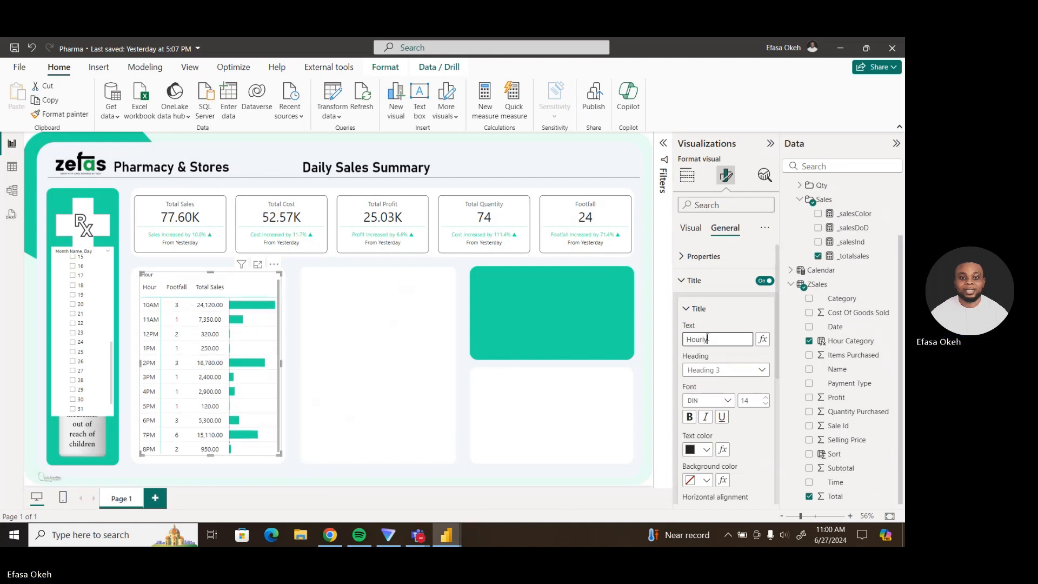
{"action": "type", "text": " Sales"}
{"action": "type", "text": " traffic"}
{"action": "type", "text": "Traff"}
Set the matrix title to Segoe UI, center it, and extend the matrix's height so all hour rows fit.
{"action": "left_click", "coordinate": [727, 401]}
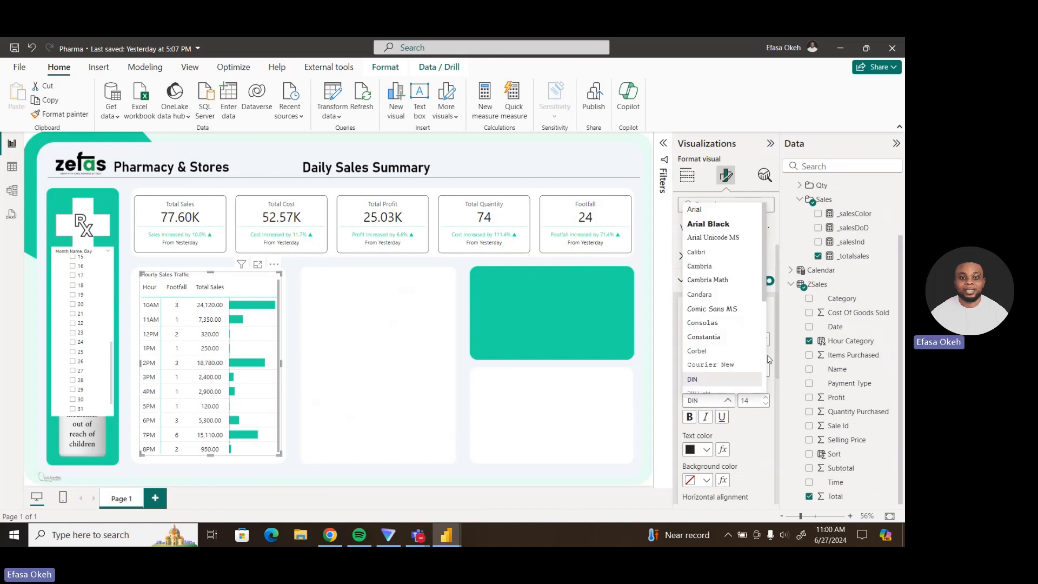
{"action": "scroll", "coordinate": [766, 309], "scroll_direction": "down", "scroll_amount": 4}
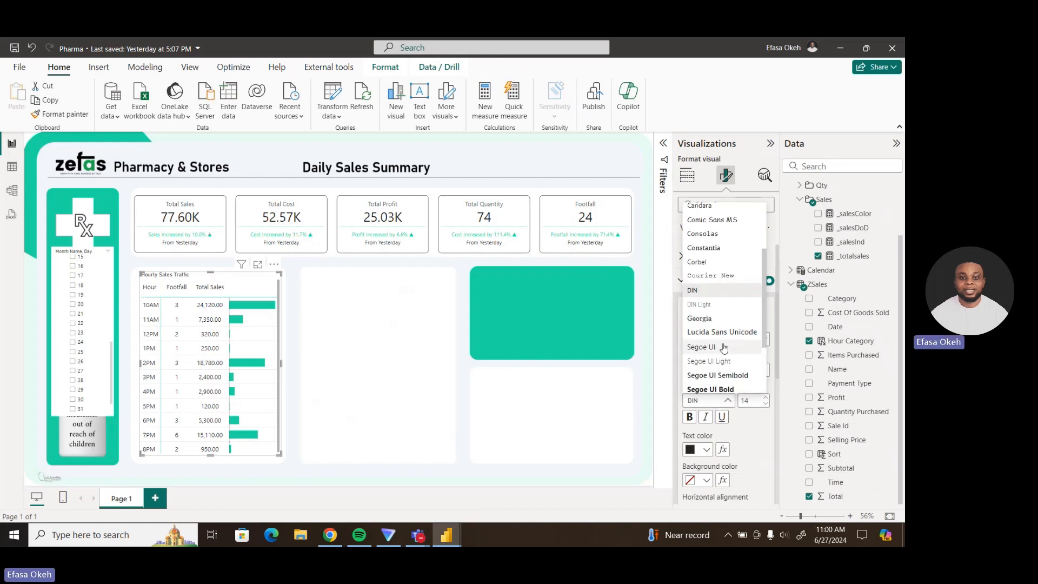
{"action": "left_click", "coordinate": [756, 347]}
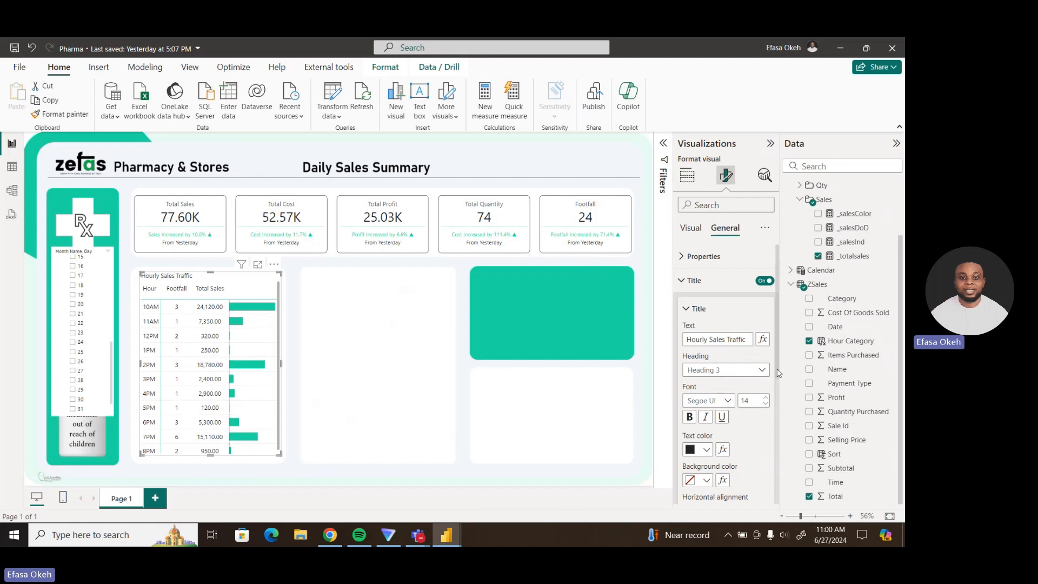
{"action": "left_click_drag", "start_coordinate": [780, 373], "coordinate": [738, 423]}
{"action": "left_click", "coordinate": [706, 425]}
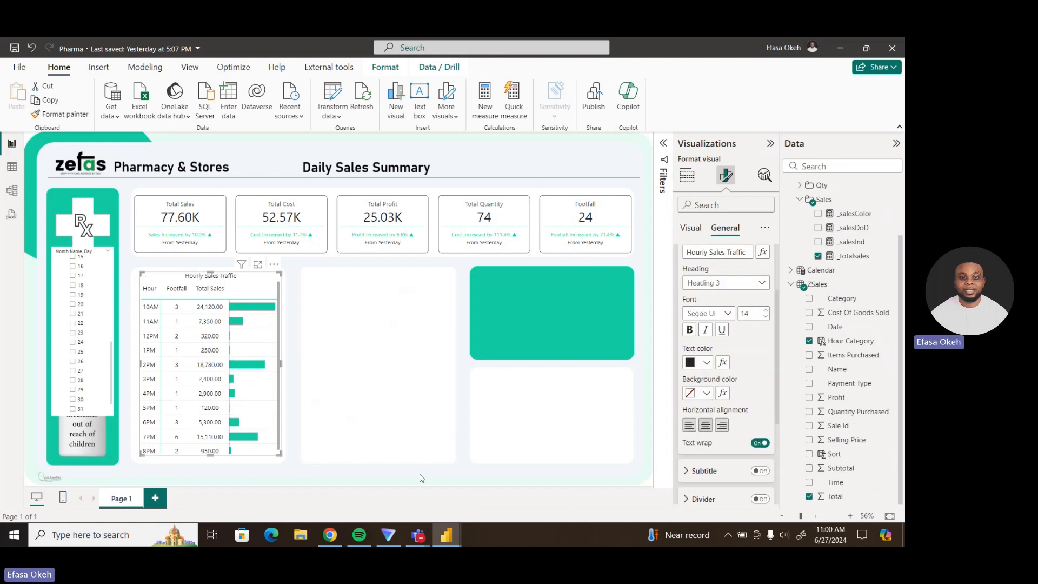
{"action": "left_click", "coordinate": [210, 465]}
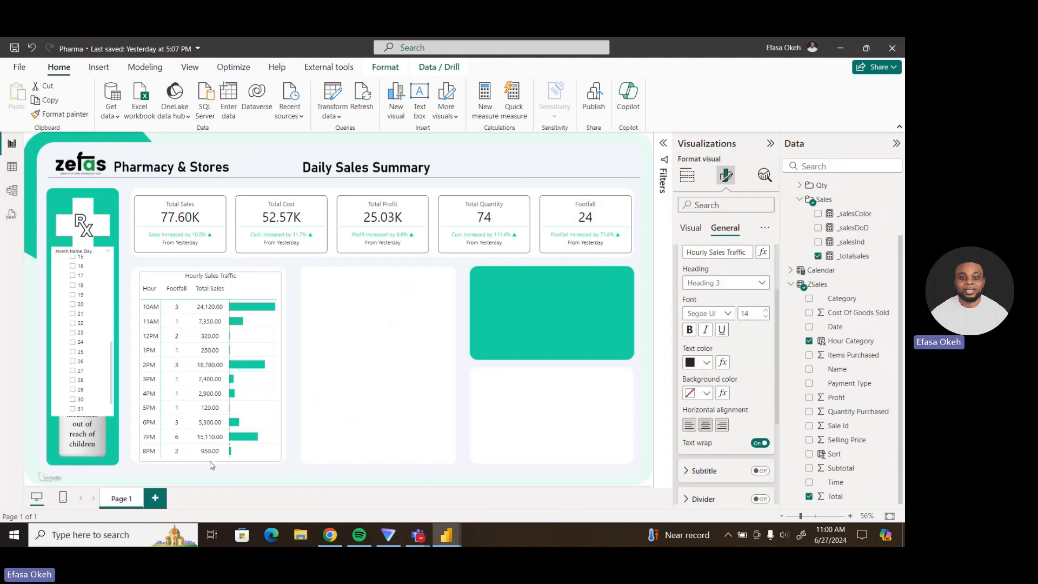
{"action": "left_click", "coordinate": [292, 458]}
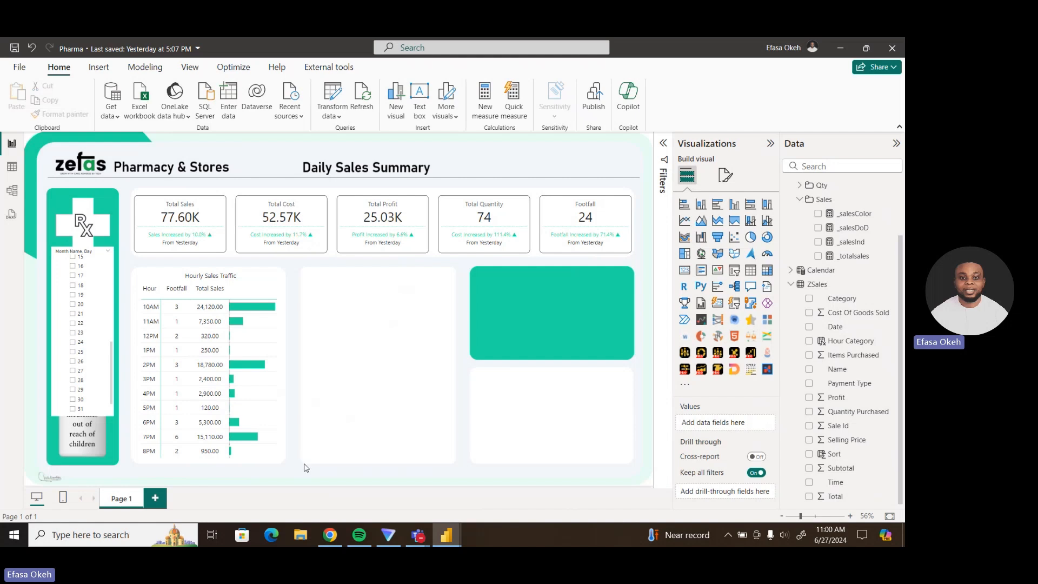
Examine the Total Sales by Category chart in the Zefas Pharmacy Sales reference report, and return to the Pharma report.
{"action": "mouse_move", "coordinate": [437, 533]}
{"action": "left_click", "coordinate": [398, 483]}
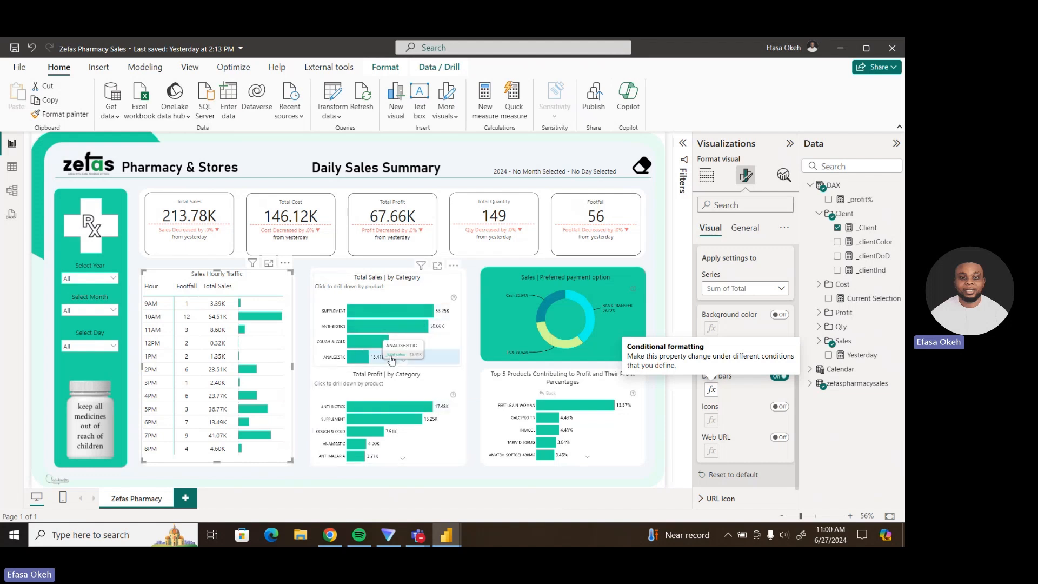
{"action": "mouse_move", "coordinate": [447, 535]}
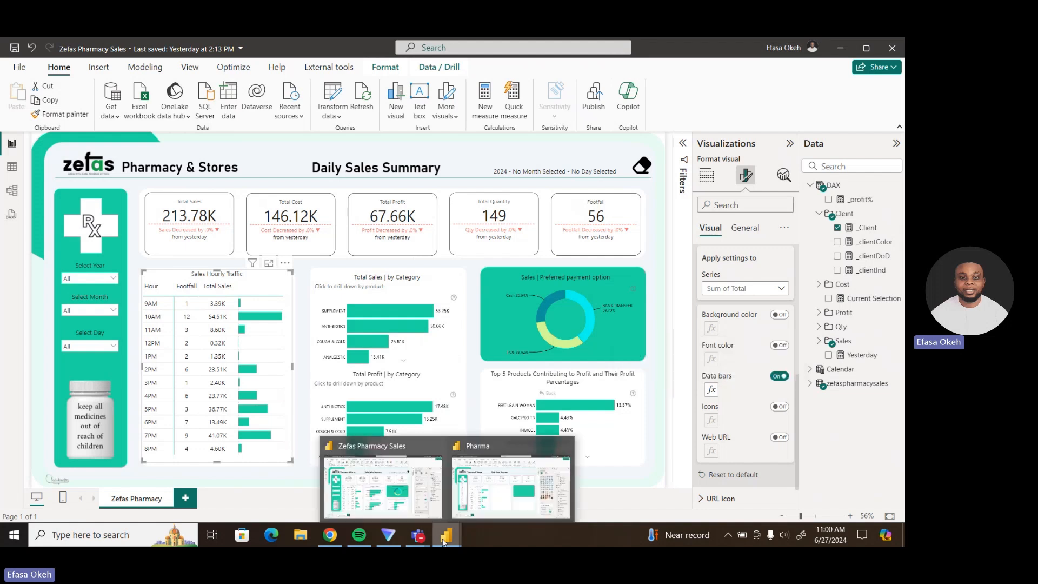
{"action": "left_click", "coordinate": [489, 494]}
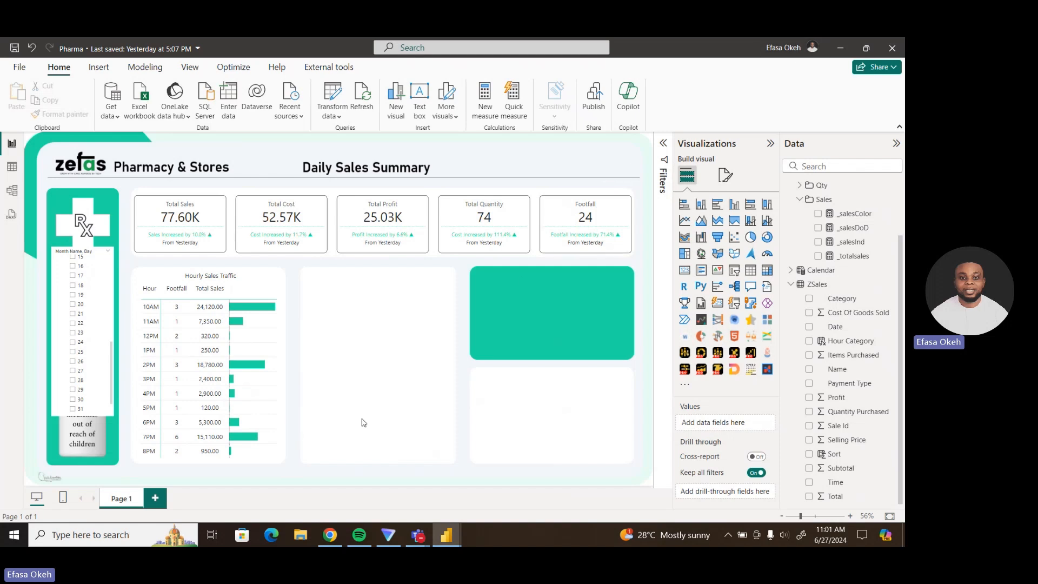
Search the Power BI visuals store for zoom, find the ZoomCharts Drill Down Combo Bar PRO visual, and add it to the report page.
{"action": "left_click", "coordinate": [686, 387]}
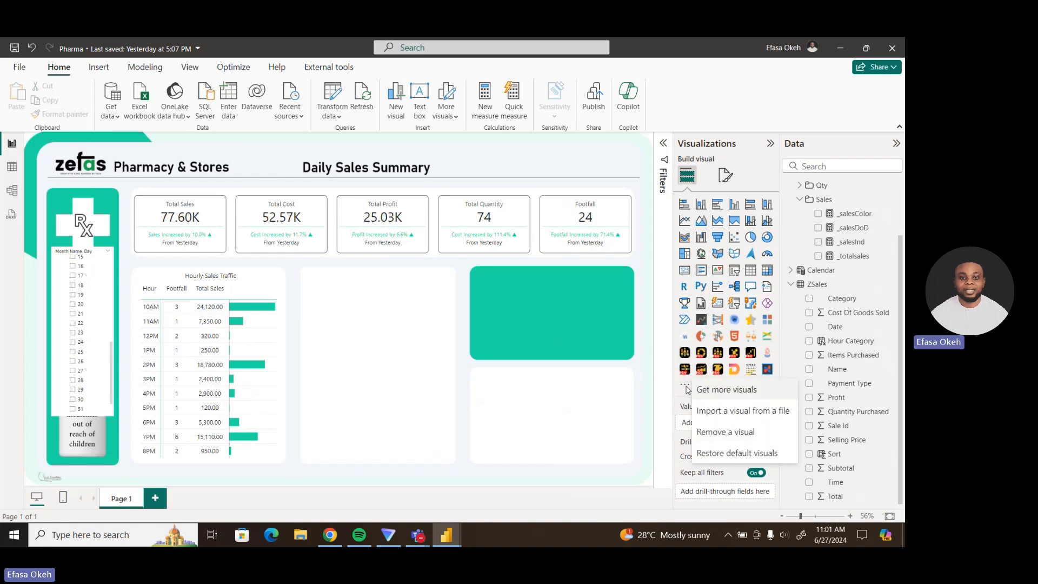
{"action": "left_click", "coordinate": [714, 390]}
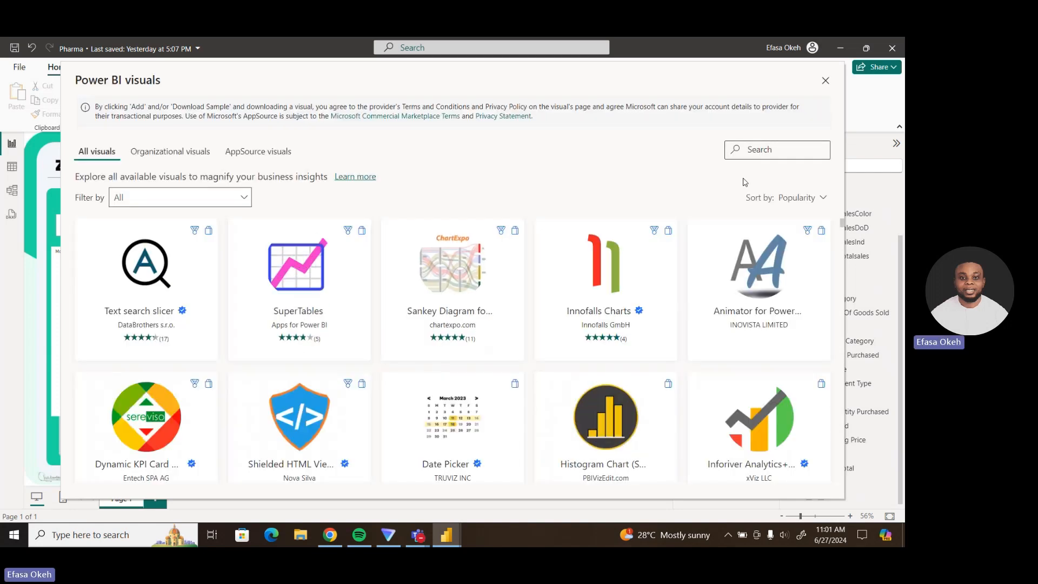
{"action": "left_click", "coordinate": [755, 153]}
{"action": "type", "text": "zoom"}
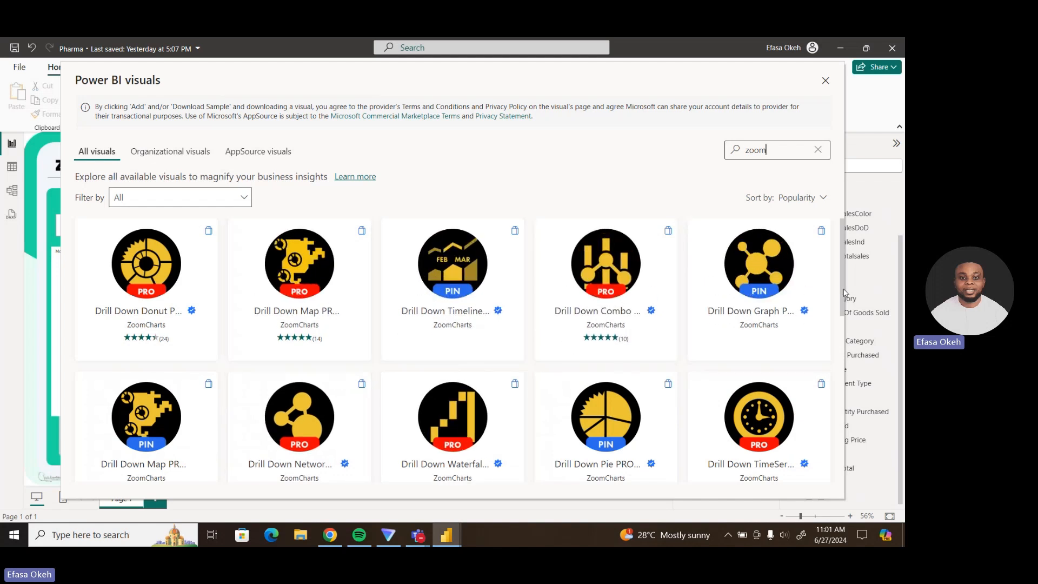
{"action": "left_click_drag", "start_coordinate": [843, 289], "coordinate": [841, 365]}
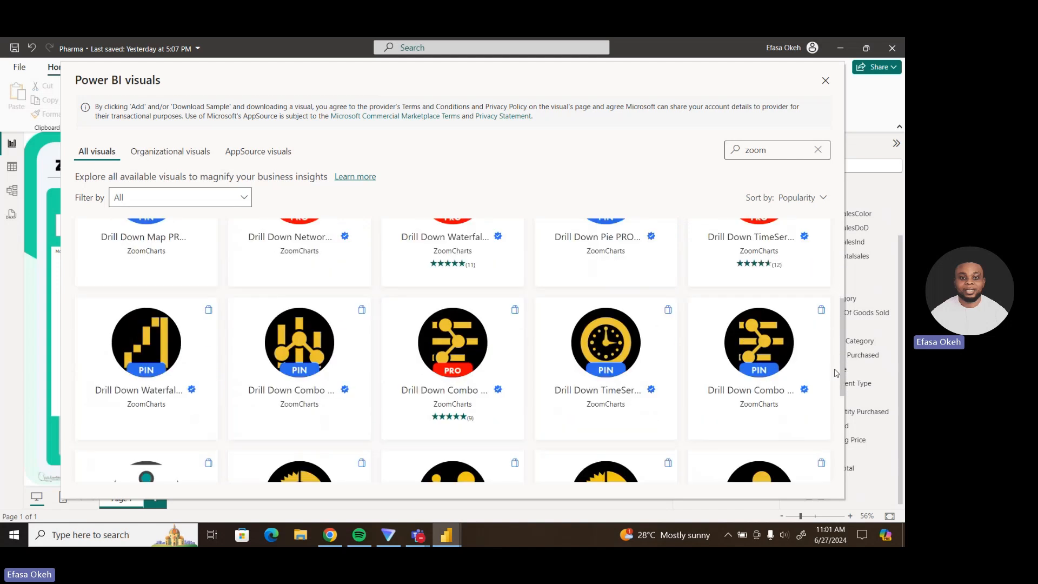
{"action": "left_click", "coordinate": [459, 335]}
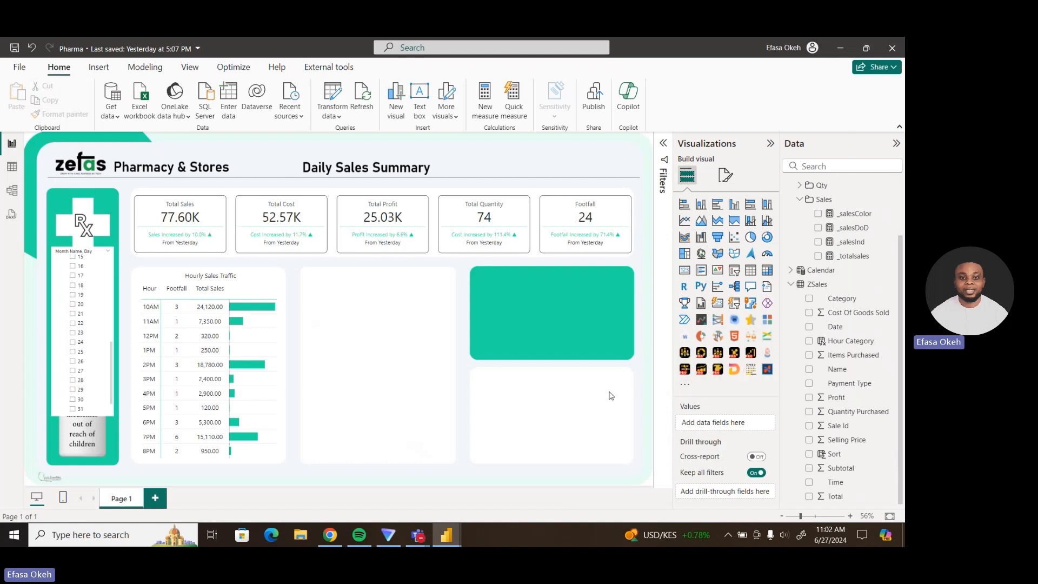
{"action": "left_click", "coordinate": [685, 370]}
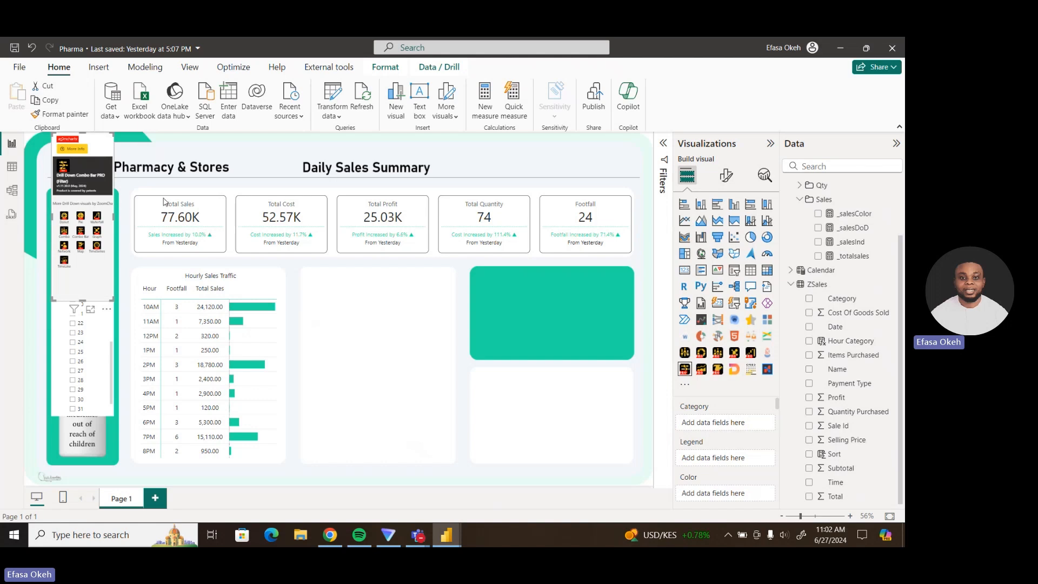
Place the Drill Down Combo Bar visual in the empty white card beside the Hourly Sales Traffic matrix and size it to the card's width.
{"action": "left_click_drag", "start_coordinate": [106, 313], "coordinate": [463, 349]}
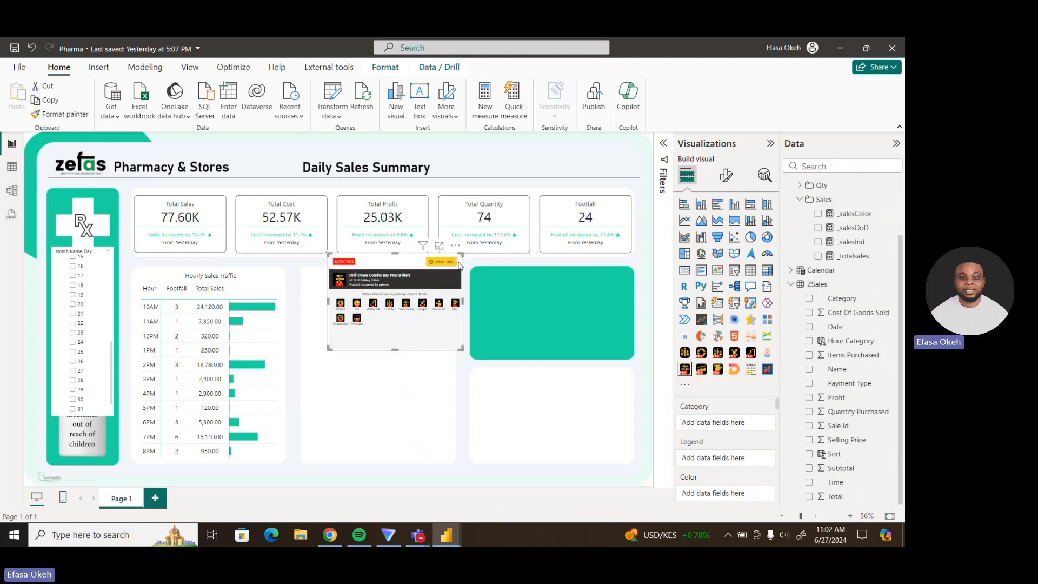
{"action": "left_click_drag", "start_coordinate": [457, 253], "coordinate": [439, 267]}
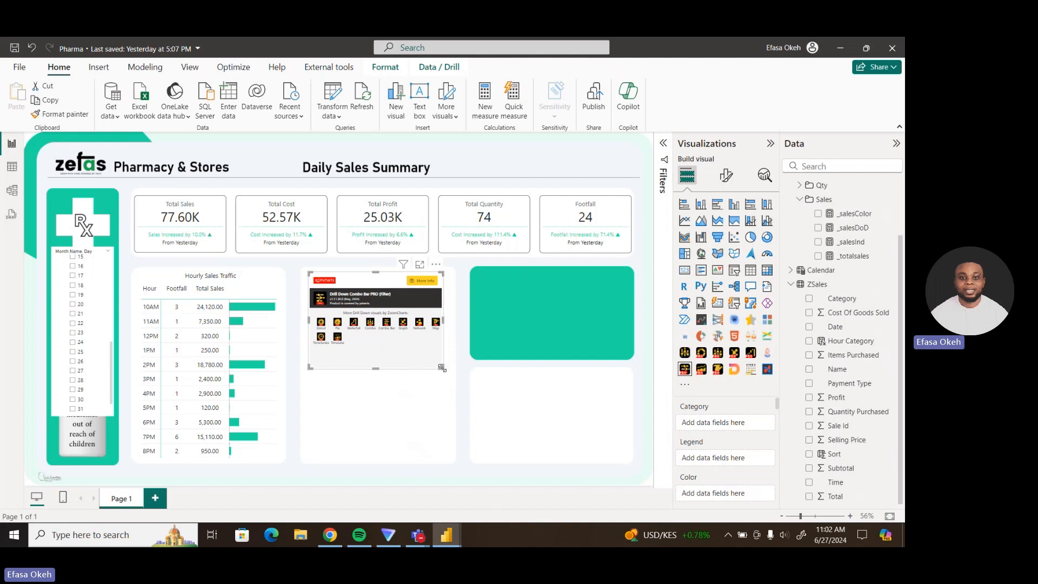
{"action": "left_click_drag", "start_coordinate": [442, 369], "coordinate": [448, 372]}
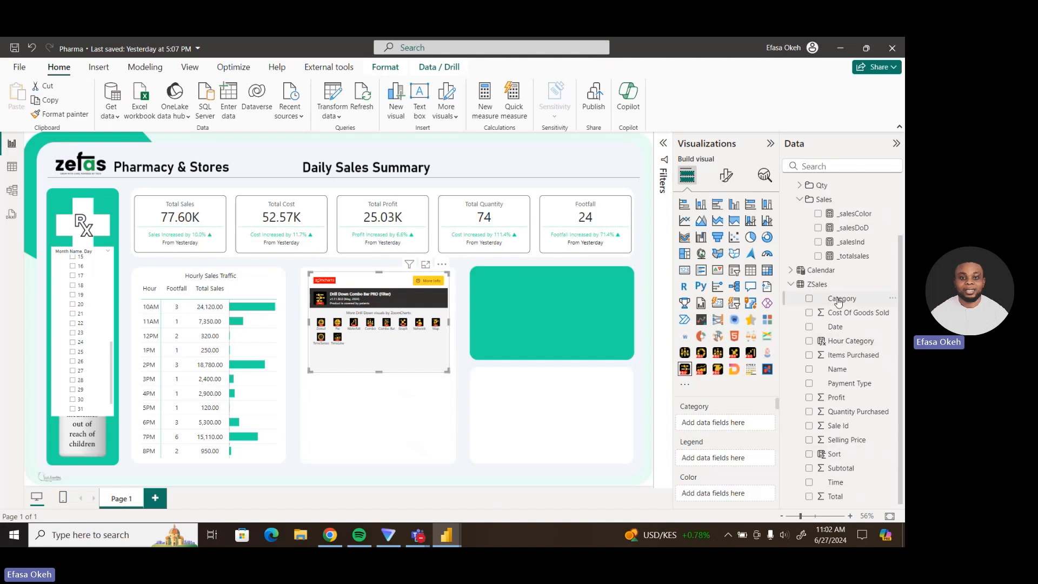
Assign Category and then Name from ZSales as the bar chart's category levels, with _totalsales as Series 1.
{"action": "left_click_drag", "start_coordinate": [839, 302], "coordinate": [735, 424]}
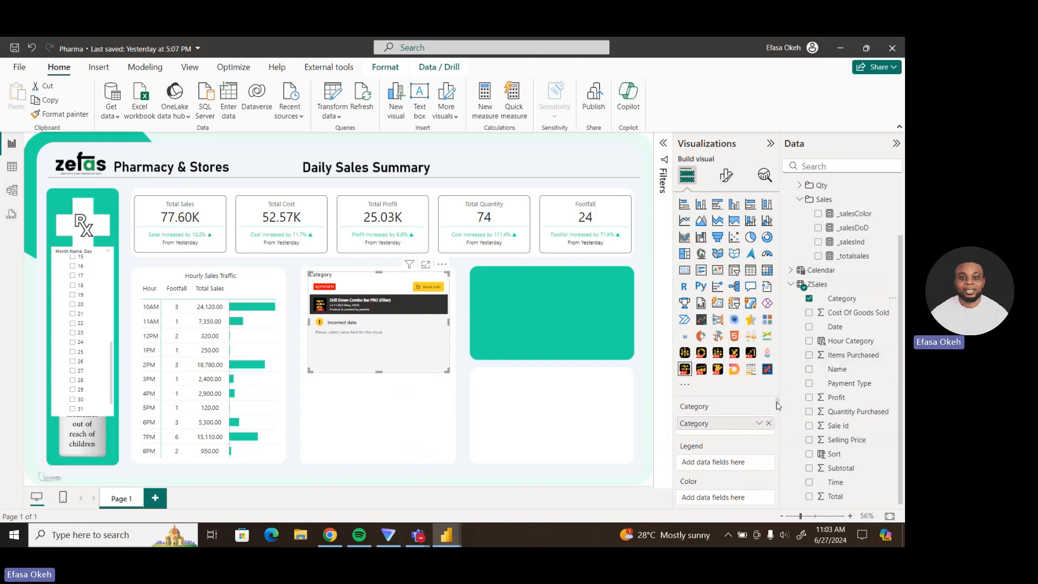
{"action": "left_click_drag", "start_coordinate": [777, 405], "coordinate": [777, 408]}
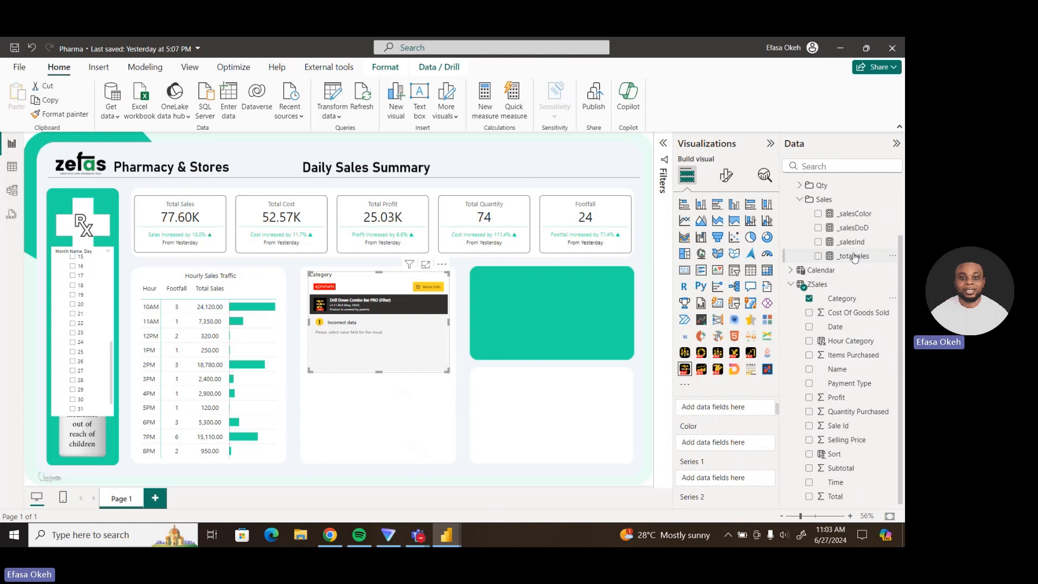
{"action": "left_click_drag", "start_coordinate": [854, 257], "coordinate": [733, 481]}
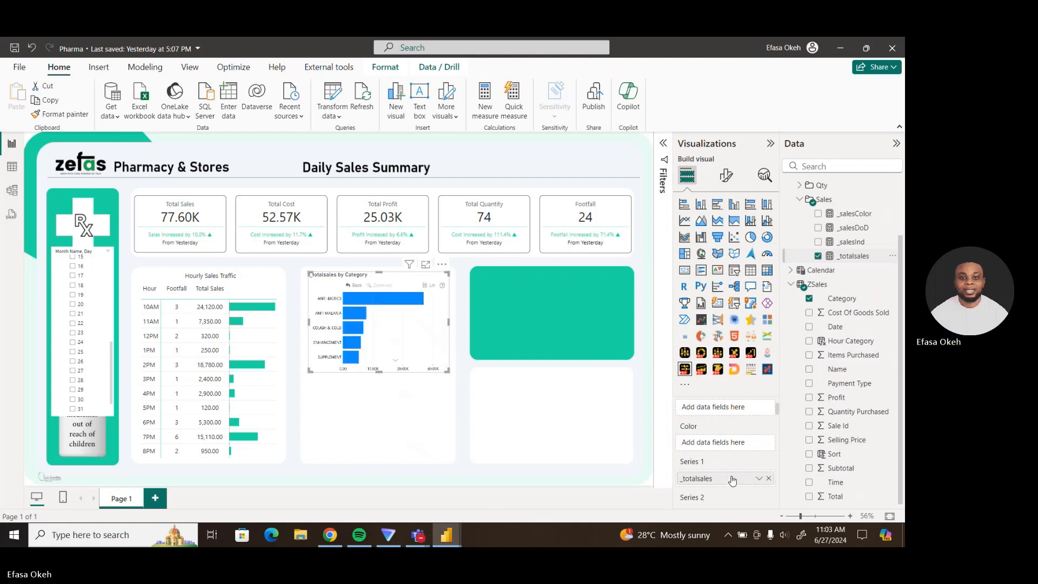
{"action": "mouse_move", "coordinate": [333, 299]}
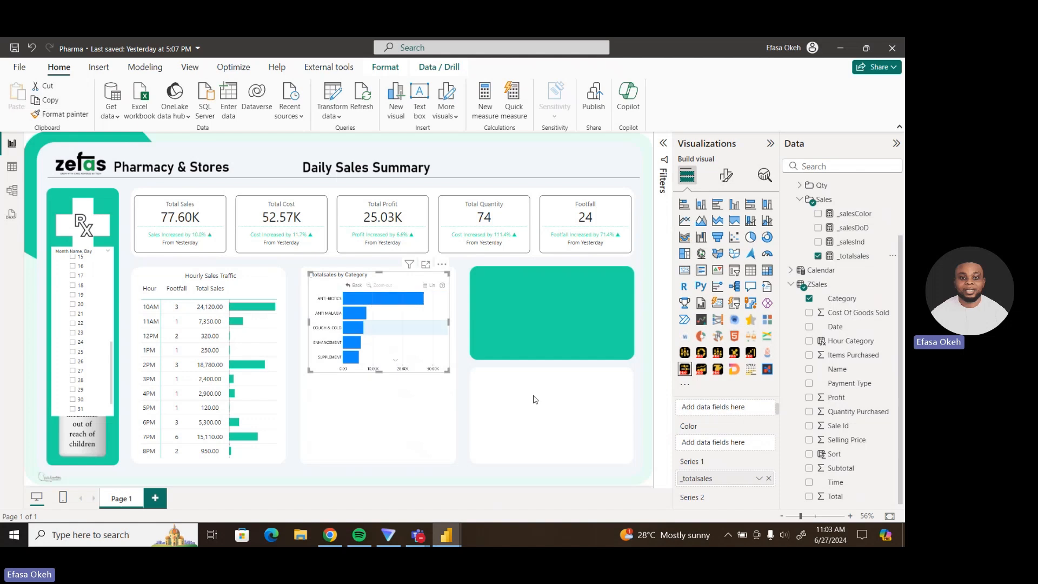
{"action": "left_click_drag", "start_coordinate": [777, 415], "coordinate": [777, 403]}
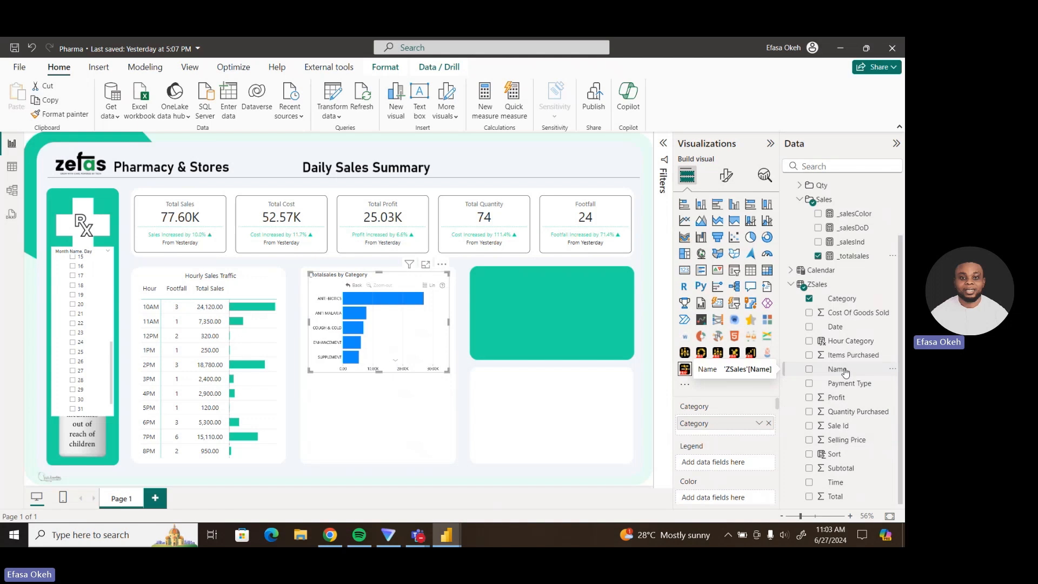
{"action": "left_click_drag", "start_coordinate": [845, 374], "coordinate": [728, 431]}
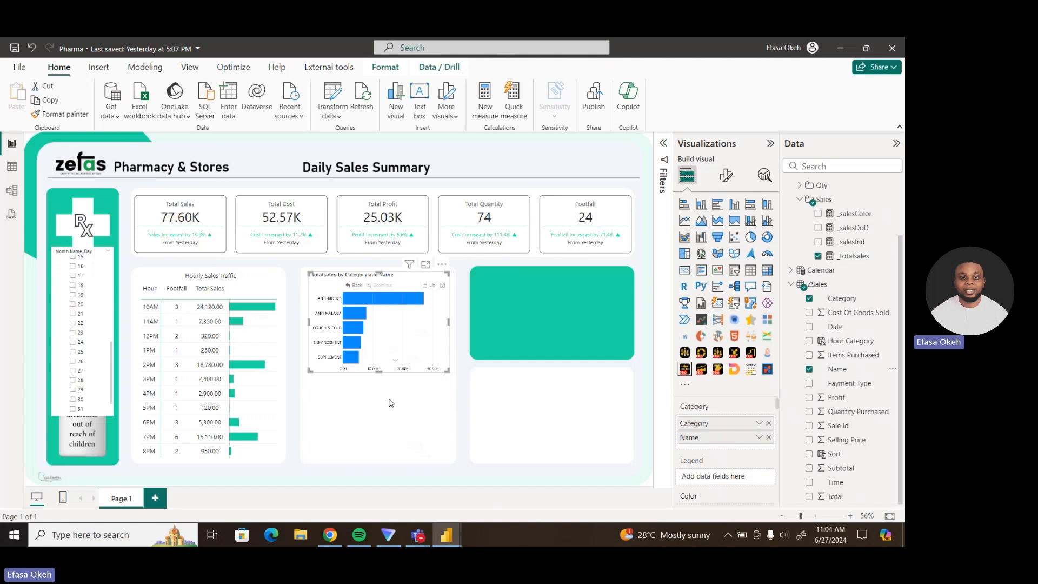
Drill down into the antibiotics bar to examine its products, and return to the category level.
{"action": "left_click", "coordinate": [369, 302]}
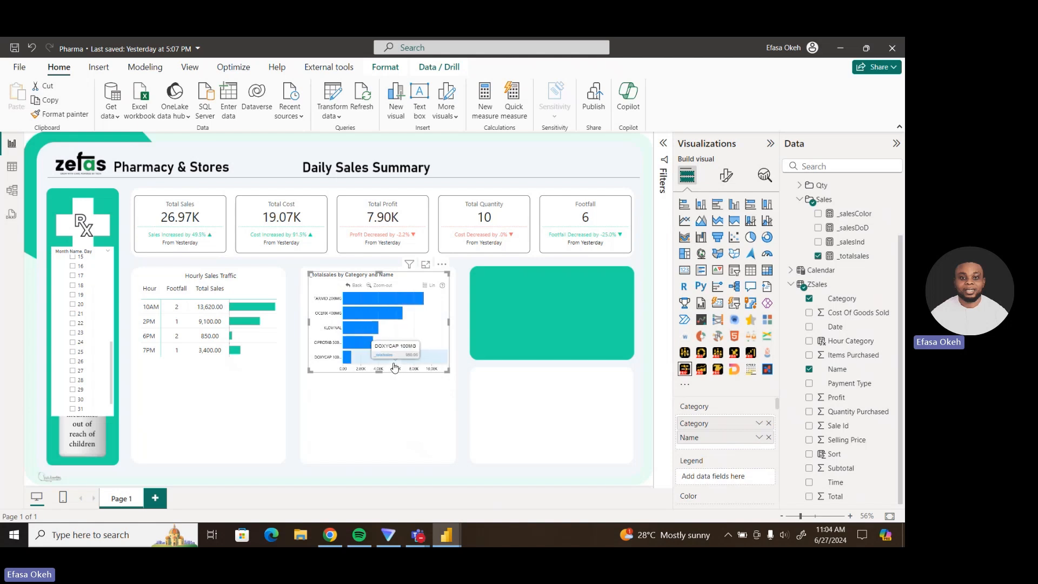
{"action": "scroll", "coordinate": [395, 366], "scroll_direction": "down", "scroll_amount": 4}
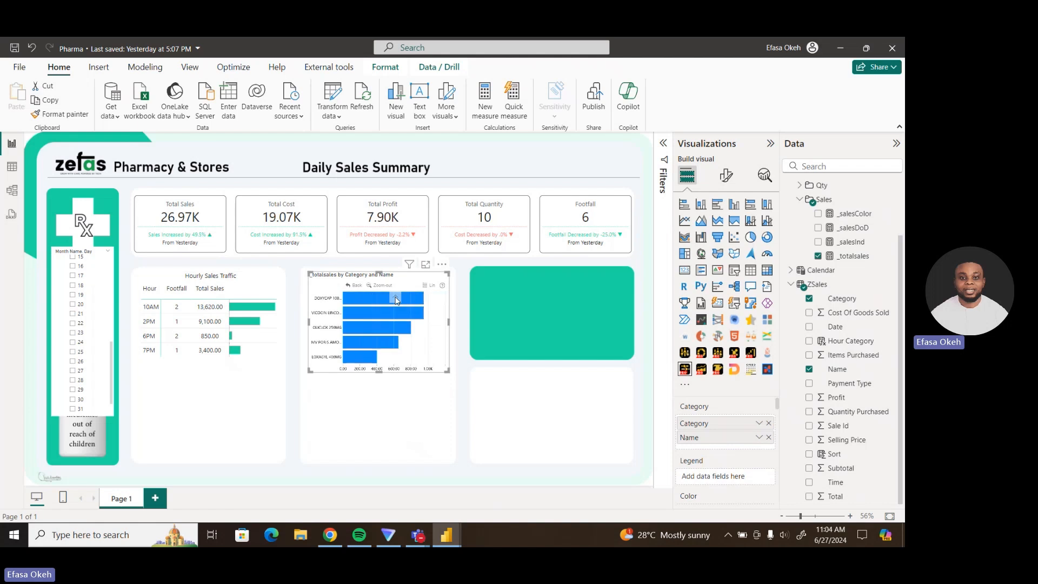
{"action": "scroll", "coordinate": [397, 300], "scroll_direction": "up", "scroll_amount": 4}
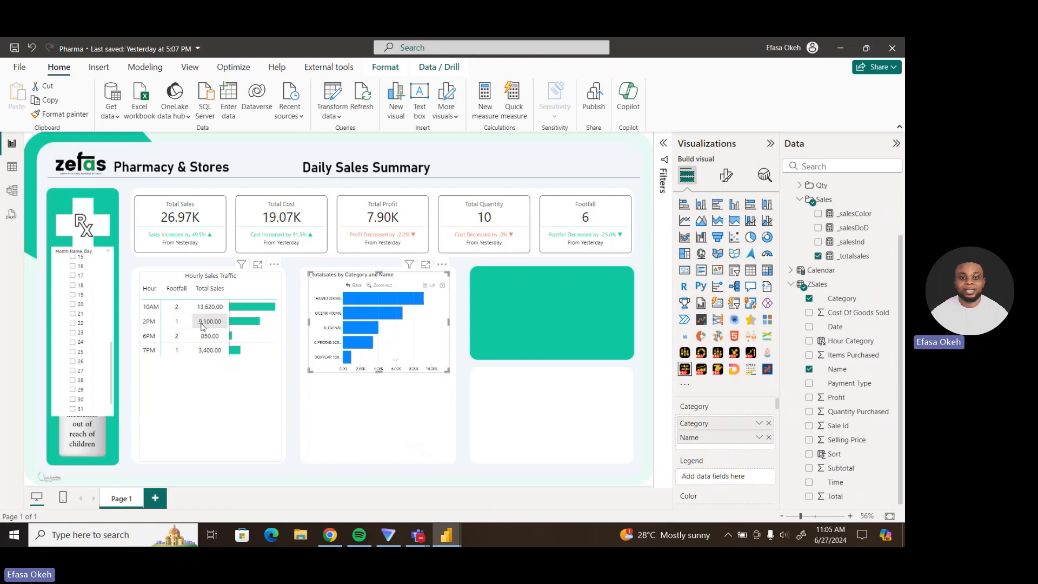
{"action": "left_click", "coordinate": [349, 287]}
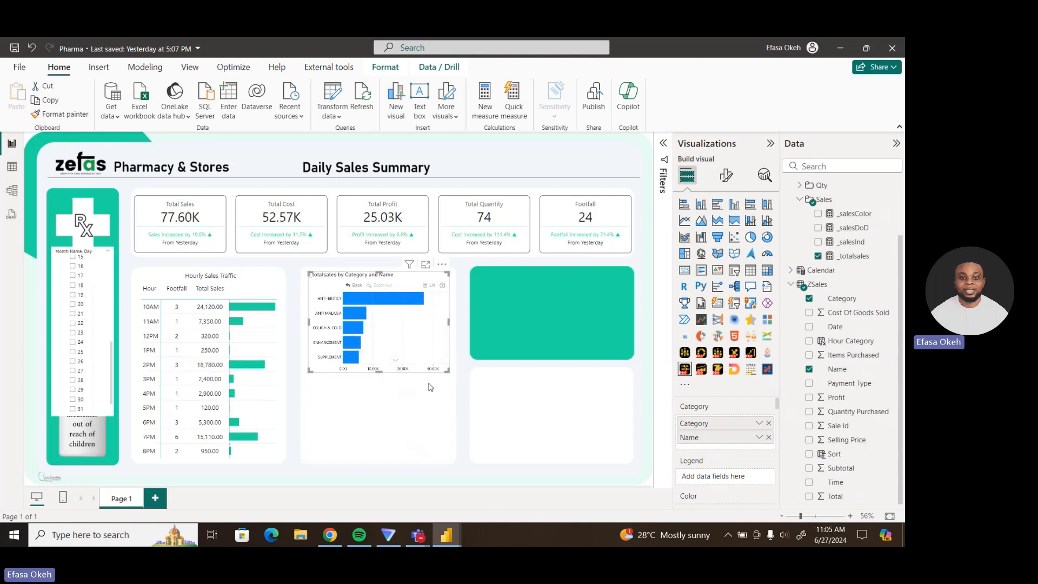
Enlarge the bar chart slightly, turn off its primary X-axis, and dismiss the free-trial notice.
{"action": "left_click_drag", "start_coordinate": [451, 372], "coordinate": [460, 386]}
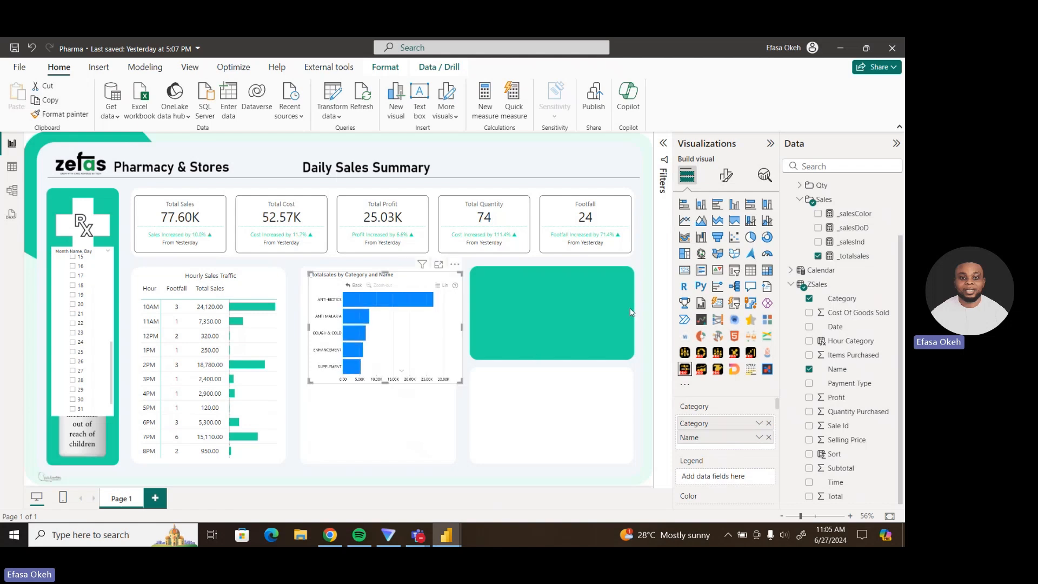
{"action": "left_click", "coordinate": [726, 174]}
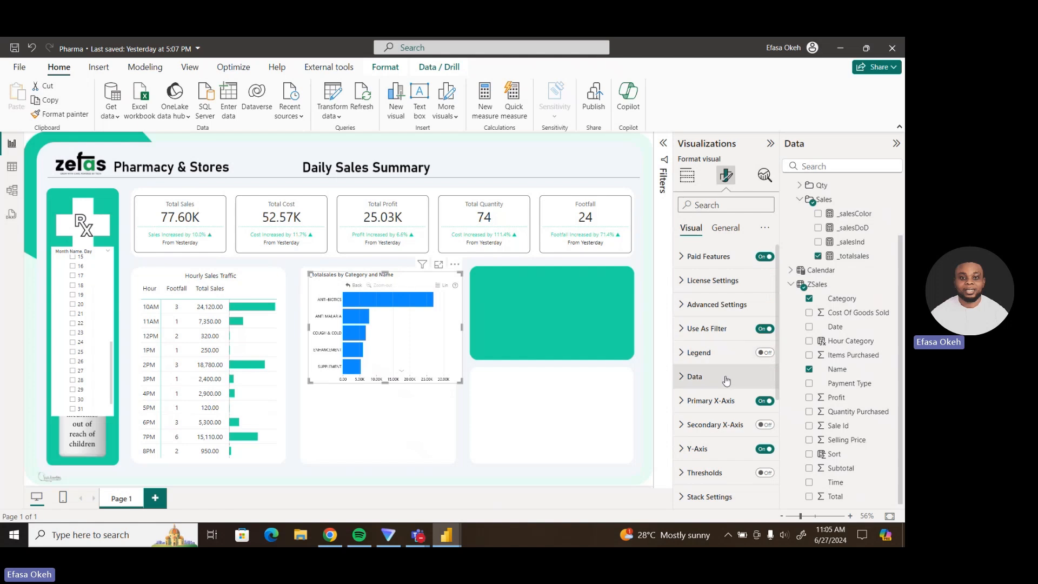
{"action": "left_click", "coordinate": [763, 401]}
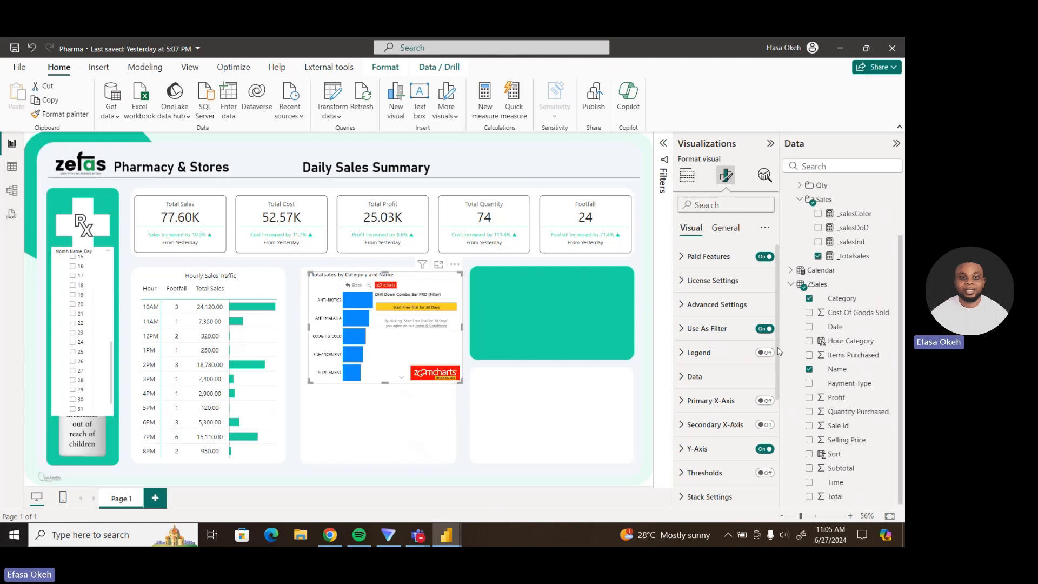
{"action": "scroll", "coordinate": [778, 351], "scroll_direction": "down", "scroll_amount": 1}
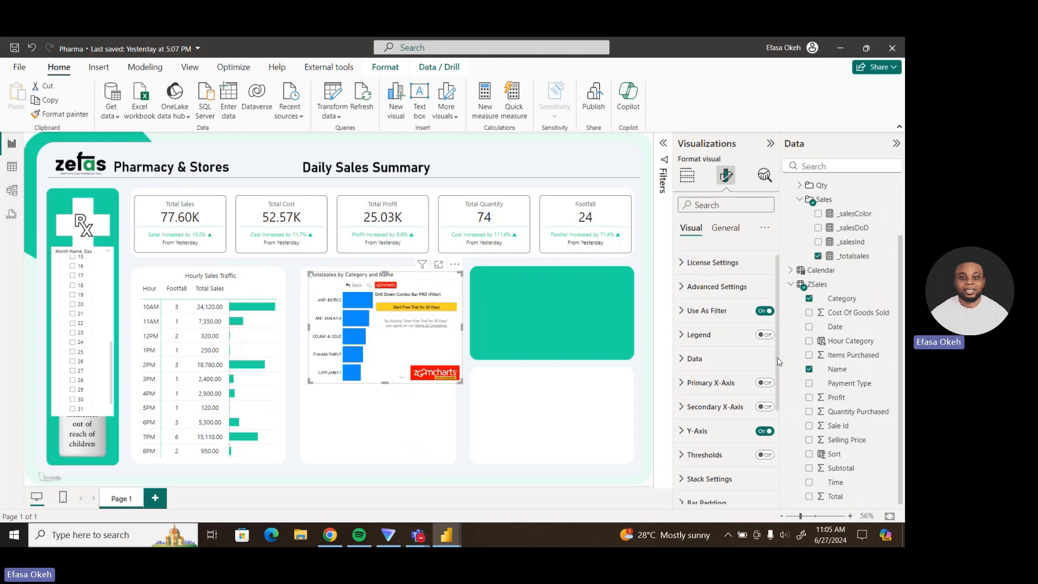
{"action": "left_click", "coordinate": [410, 310]}
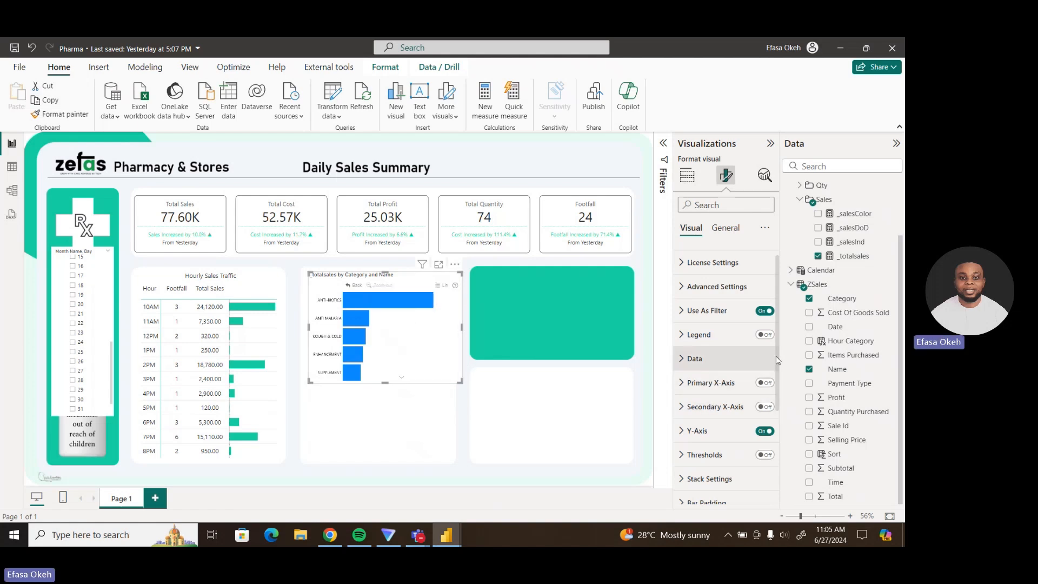
Hide the Back, Zoom-out and Lin/Log Scale buttons in the bar chart's toolbar settings.
{"action": "scroll", "coordinate": [776, 368], "scroll_direction": "down", "scroll_amount": 2}
{"action": "scroll", "coordinate": [780, 380], "scroll_direction": "down", "scroll_amount": 2}
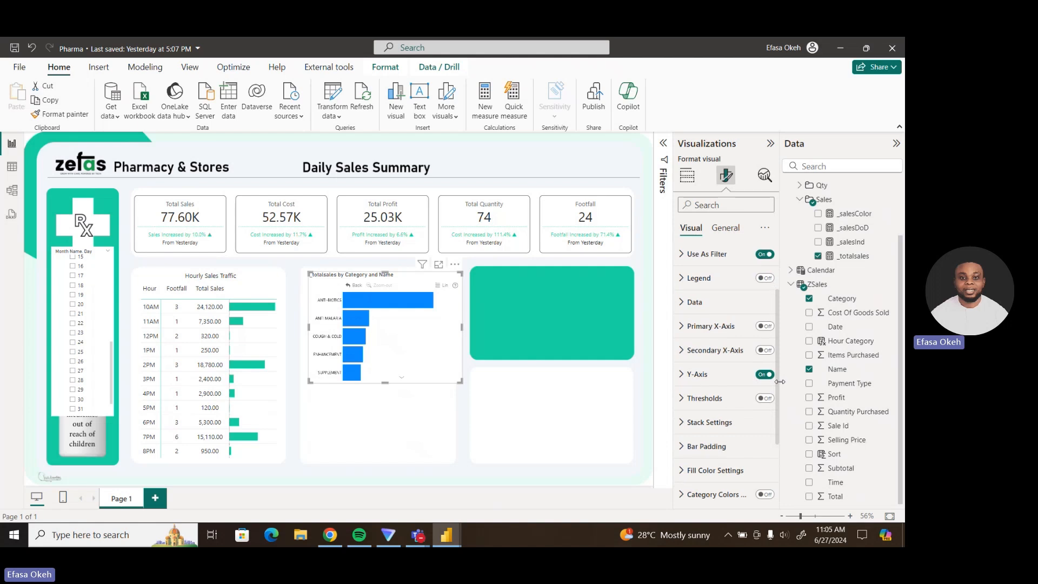
{"action": "scroll", "coordinate": [780, 396], "scroll_direction": "down", "scroll_amount": 4}
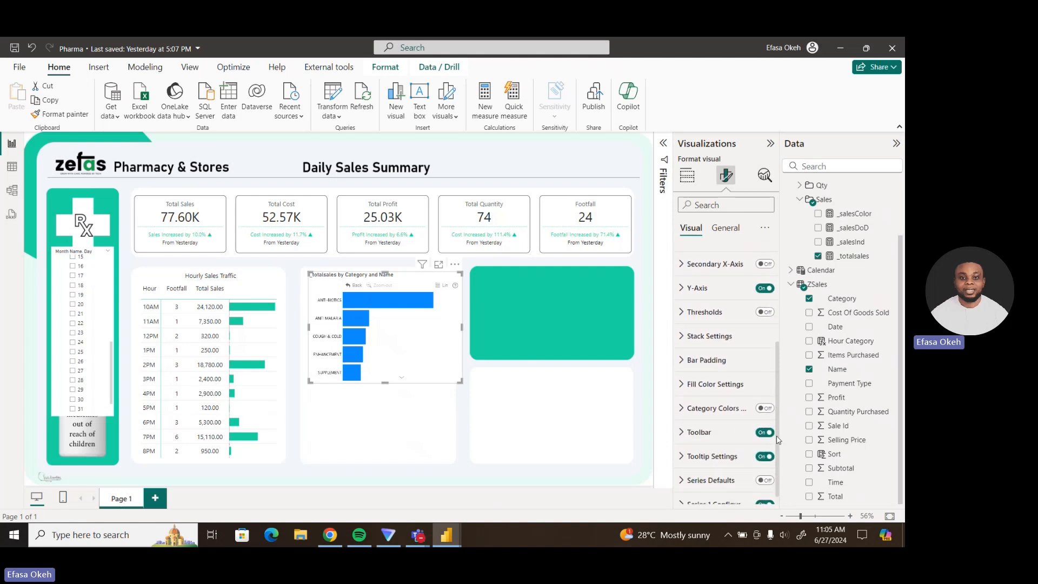
{"action": "scroll", "coordinate": [778, 445], "scroll_direction": "down", "scroll_amount": 1}
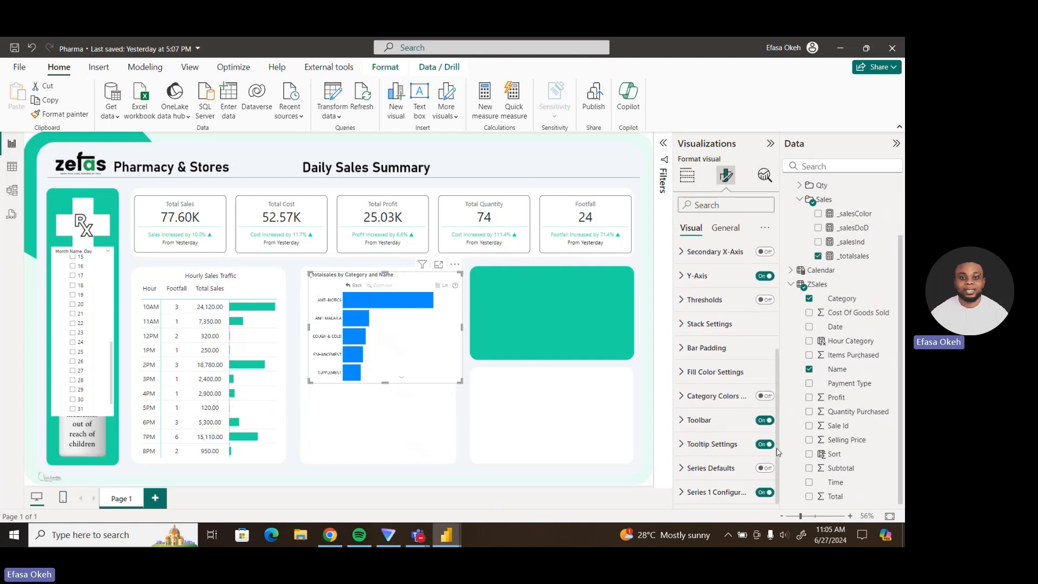
{"action": "left_click", "coordinate": [700, 420]}
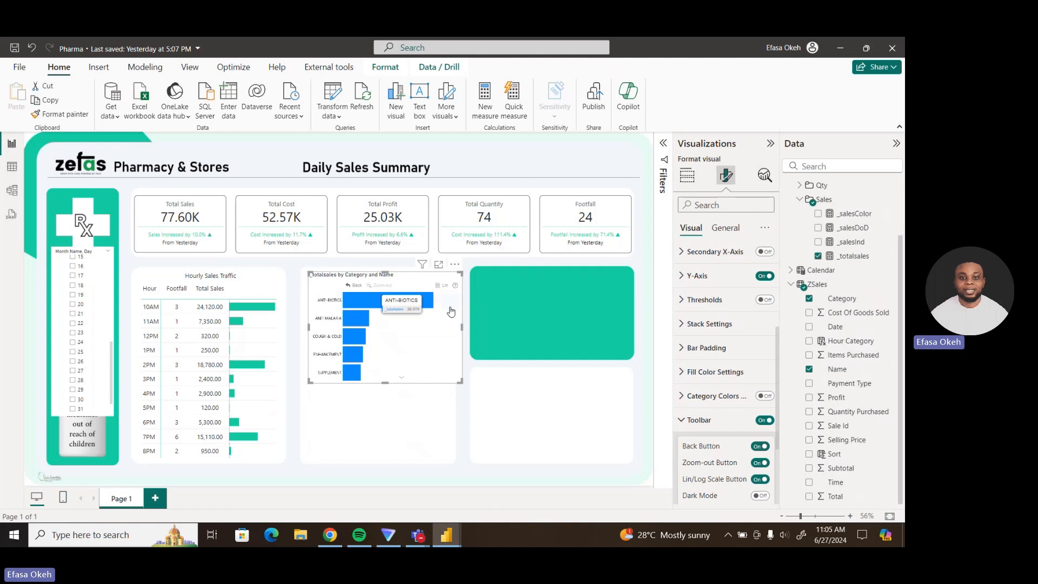
{"action": "left_click", "coordinate": [757, 447]}
{"action": "left_click", "coordinate": [759, 462]}
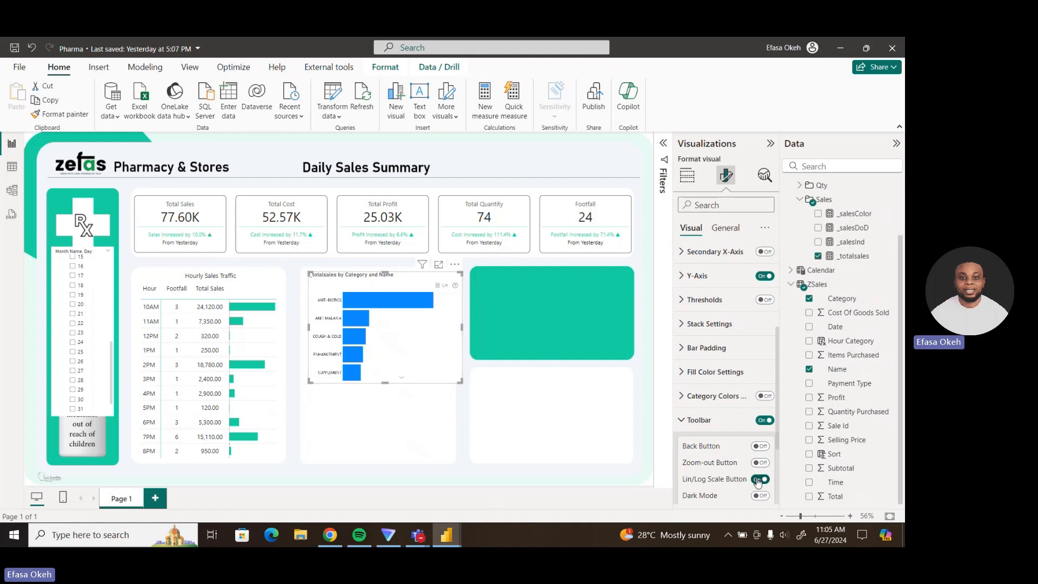
{"action": "left_click", "coordinate": [759, 480]}
{"action": "scroll", "coordinate": [780, 451], "scroll_direction": "down", "scroll_amount": 3}
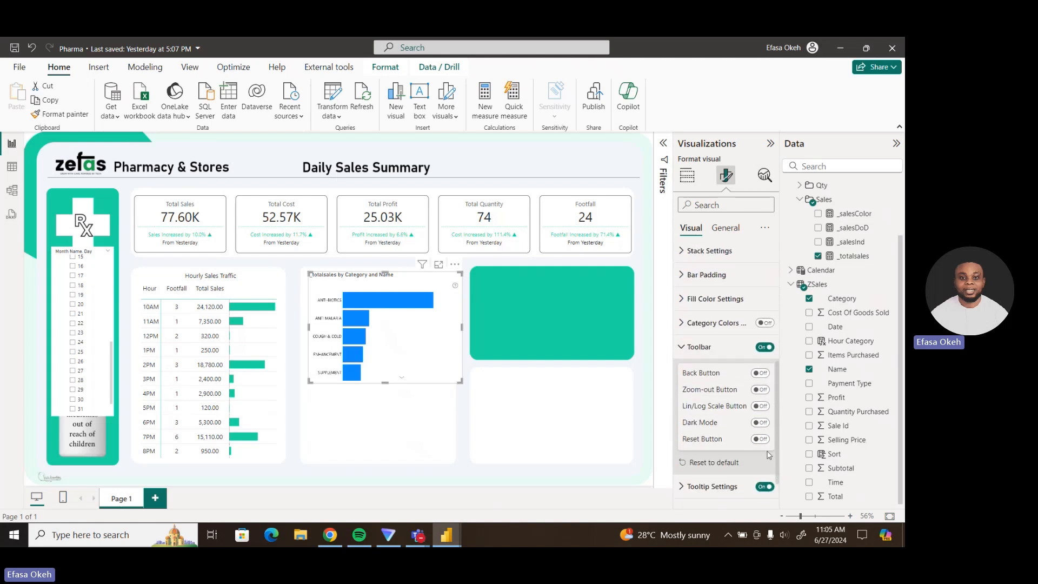
{"action": "left_click", "coordinate": [763, 439]}
{"action": "left_click", "coordinate": [697, 347]}
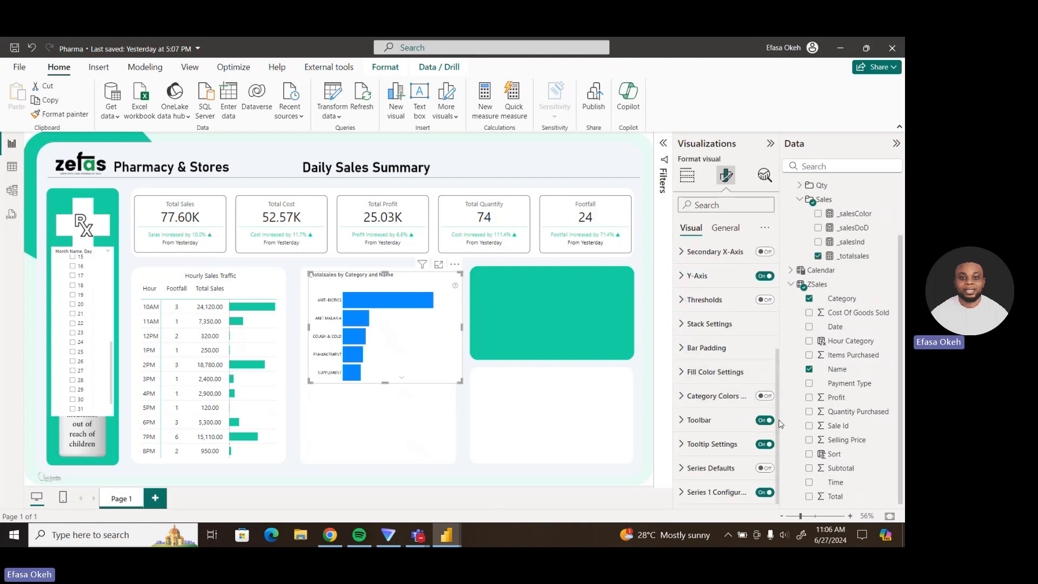
Enable customized value labels for the _totalsales series in the Series 1 configuration.
{"action": "left_click", "coordinate": [700, 494]}
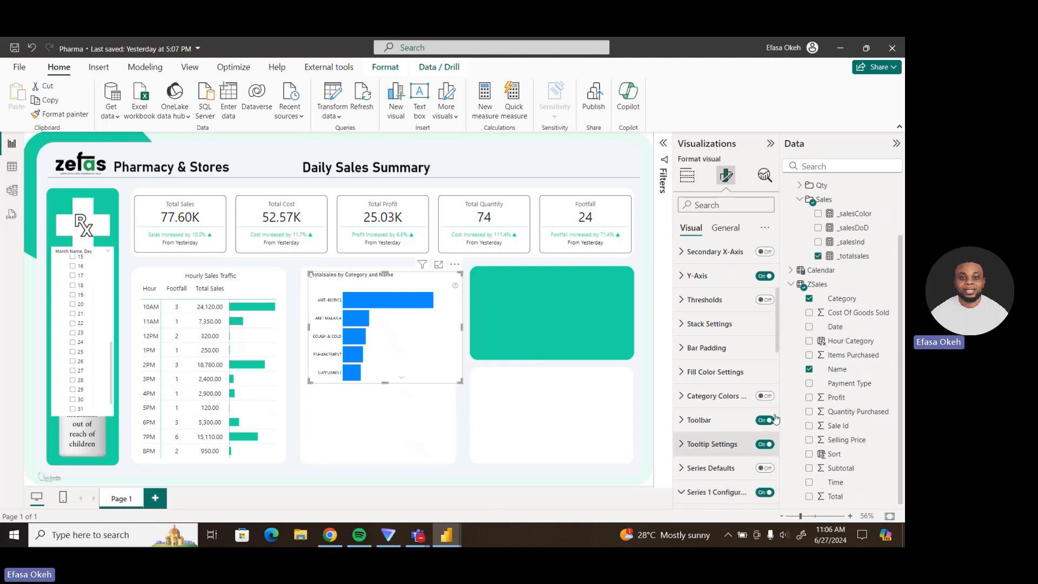
{"action": "left_click_drag", "start_coordinate": [781, 347], "coordinate": [788, 410]}
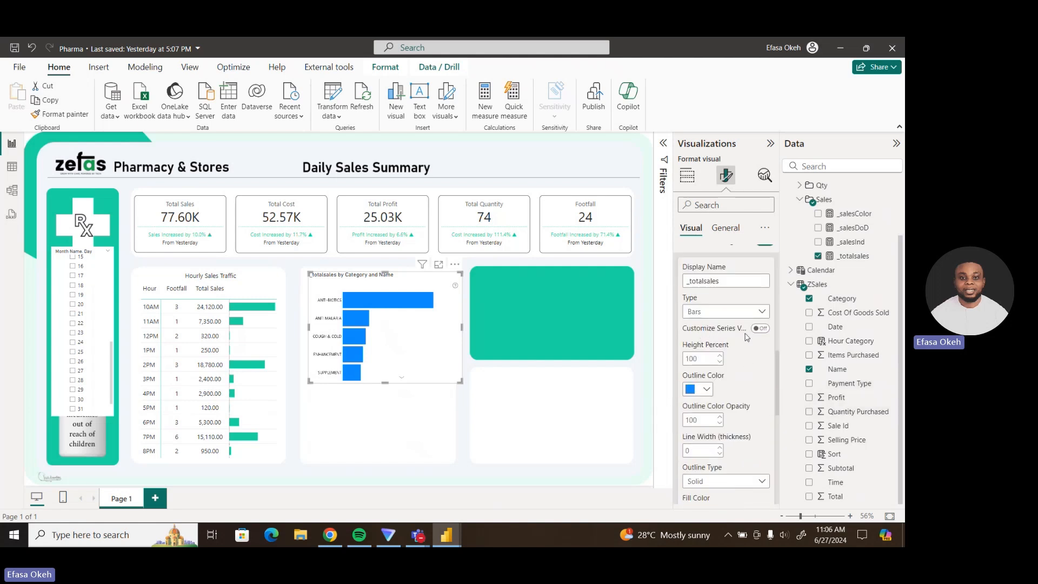
{"action": "left_click", "coordinate": [761, 329]}
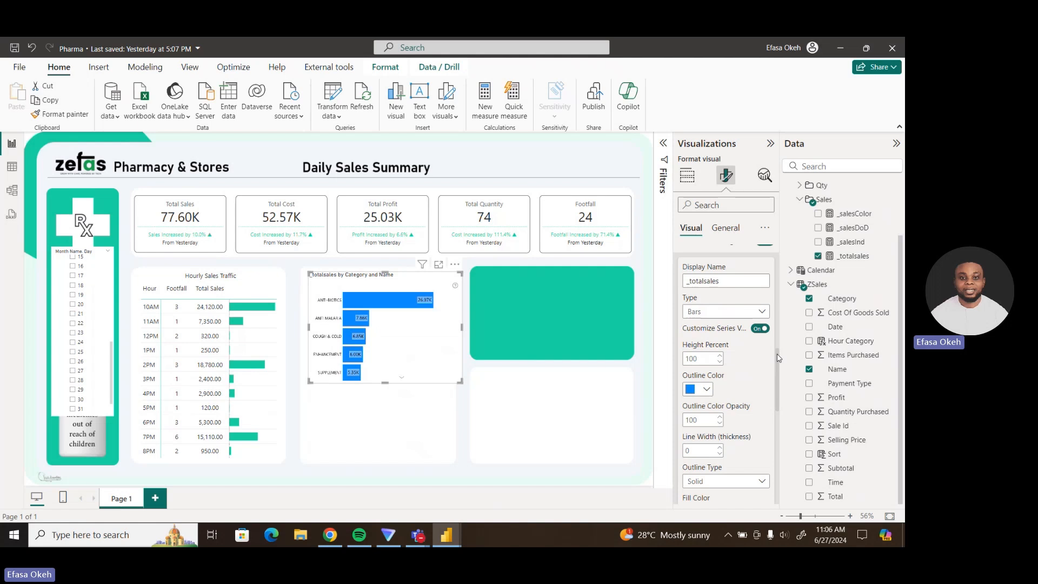
Set the X position of the Series 1 value labels to Outside, keeping the Y position at Center.
{"action": "left_click_drag", "start_coordinate": [778, 358], "coordinate": [779, 452]}
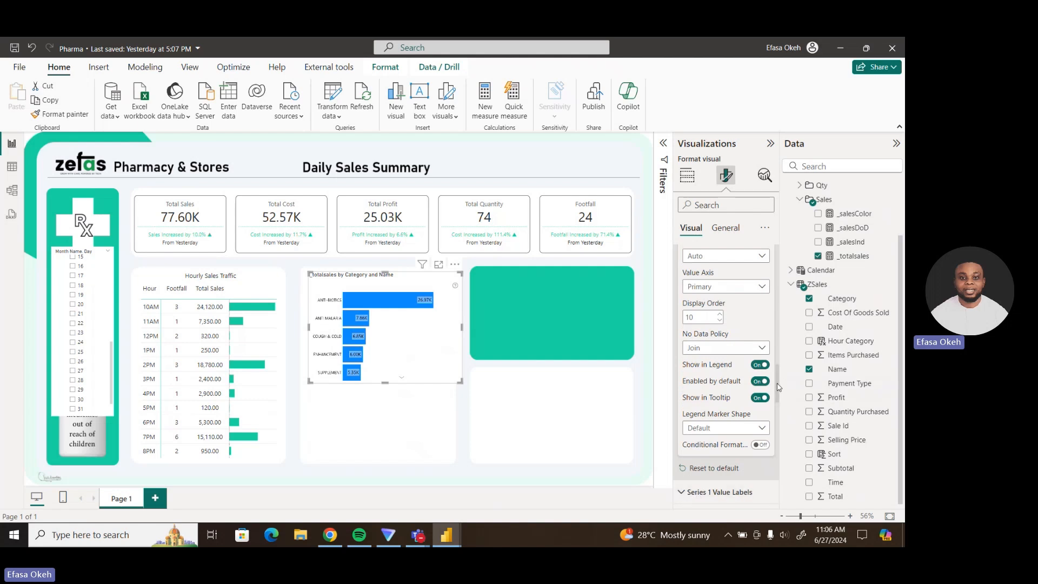
{"action": "left_click_drag", "start_coordinate": [778, 387], "coordinate": [781, 415]}
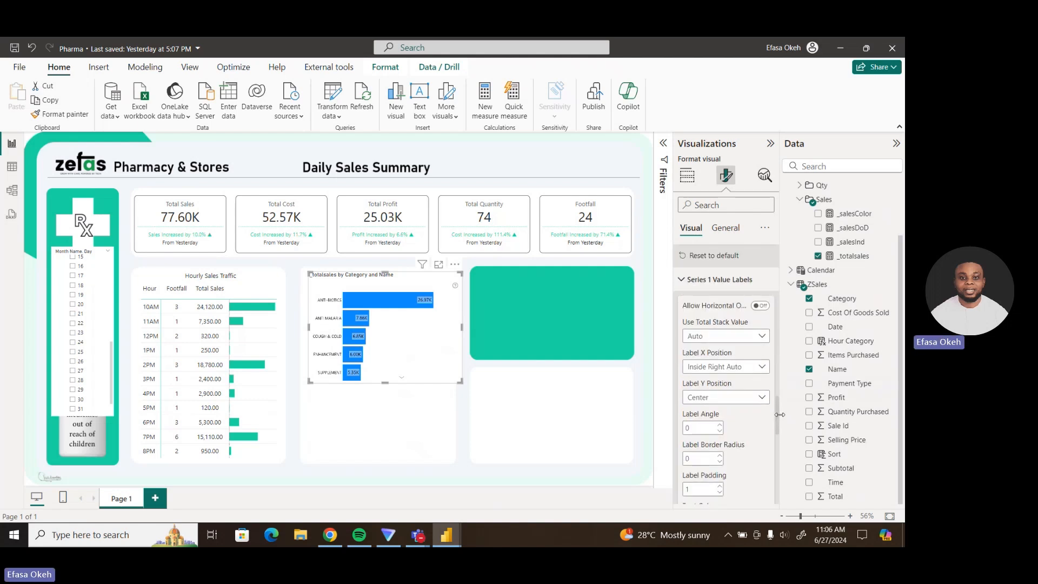
{"action": "left_click", "coordinate": [724, 399]}
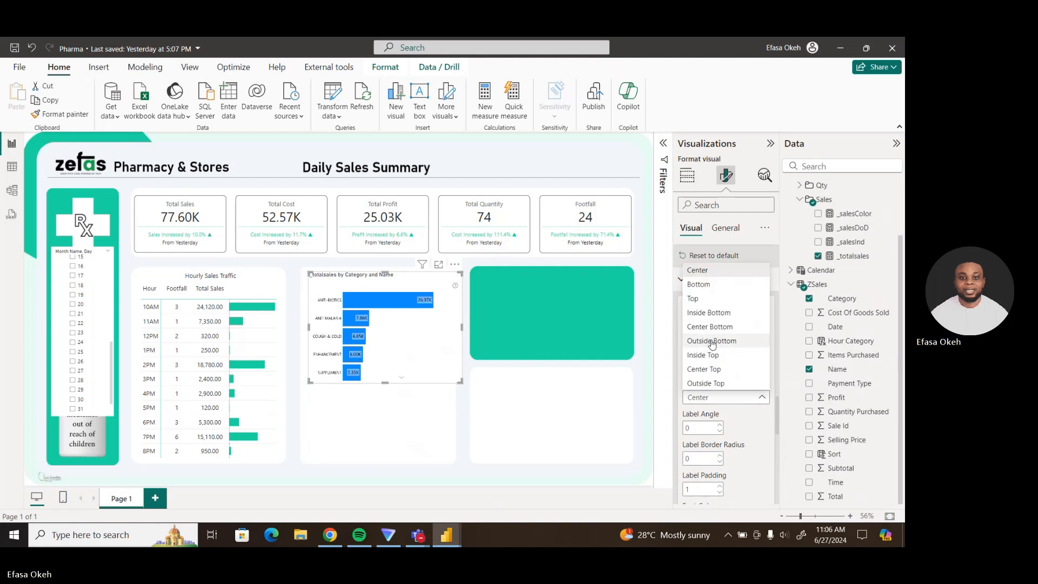
{"action": "left_click", "coordinate": [734, 403]}
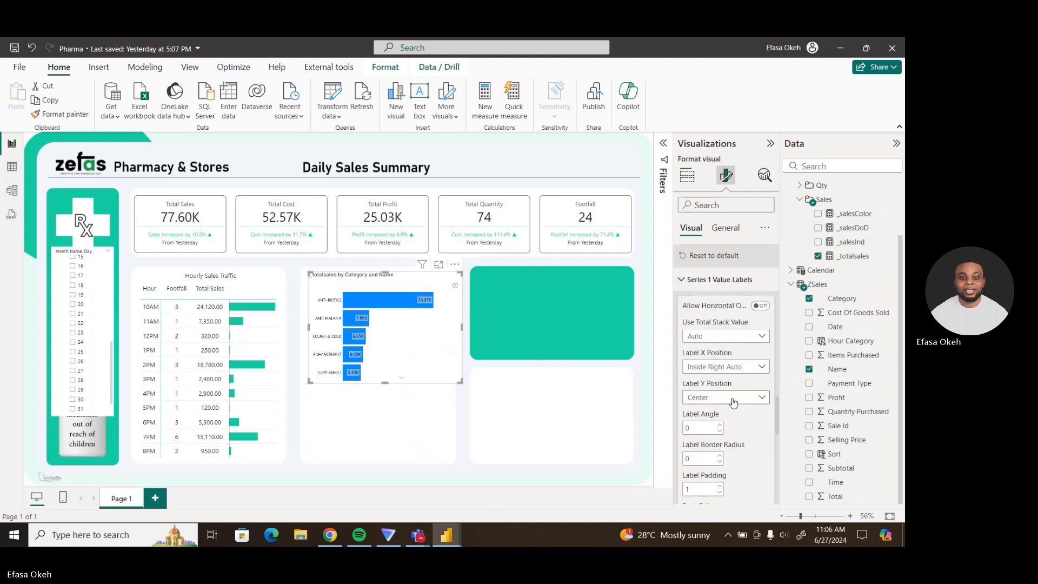
{"action": "left_click", "coordinate": [728, 366]}
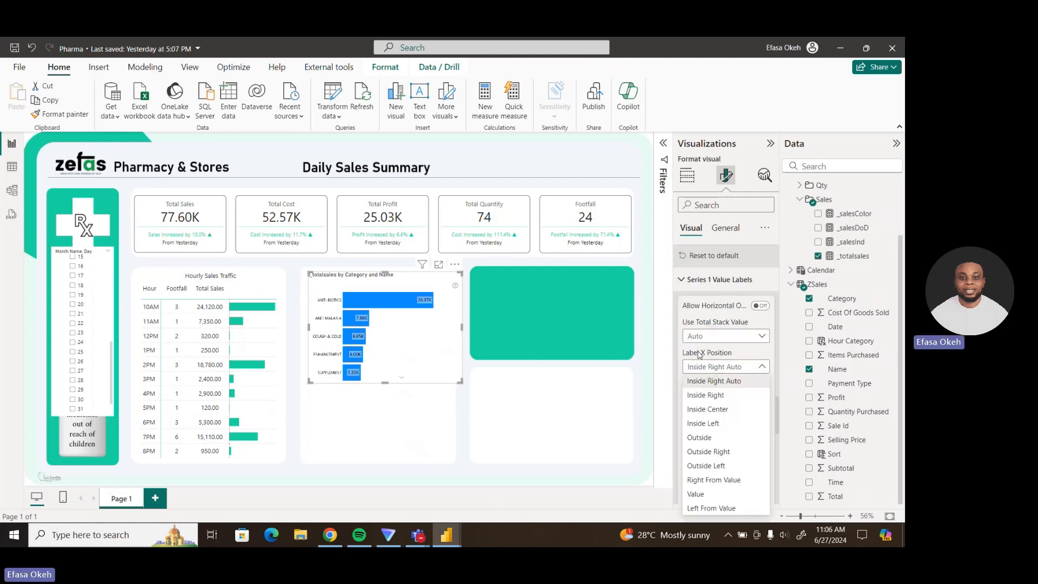
{"action": "left_click", "coordinate": [718, 438]}
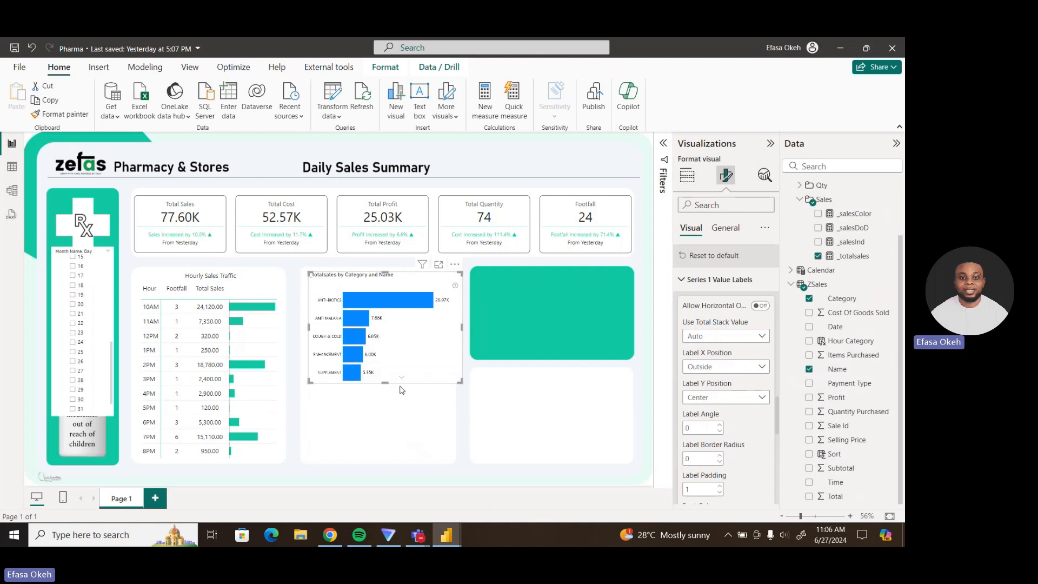
{"action": "mouse_move", "coordinate": [777, 410]}
{"action": "left_mouse_down"}
{"action": "mouse_move", "coordinate": [780, 485]}
{"action": "mouse_move", "coordinate": [773, 390]}
{"action": "left_mouse_up"}
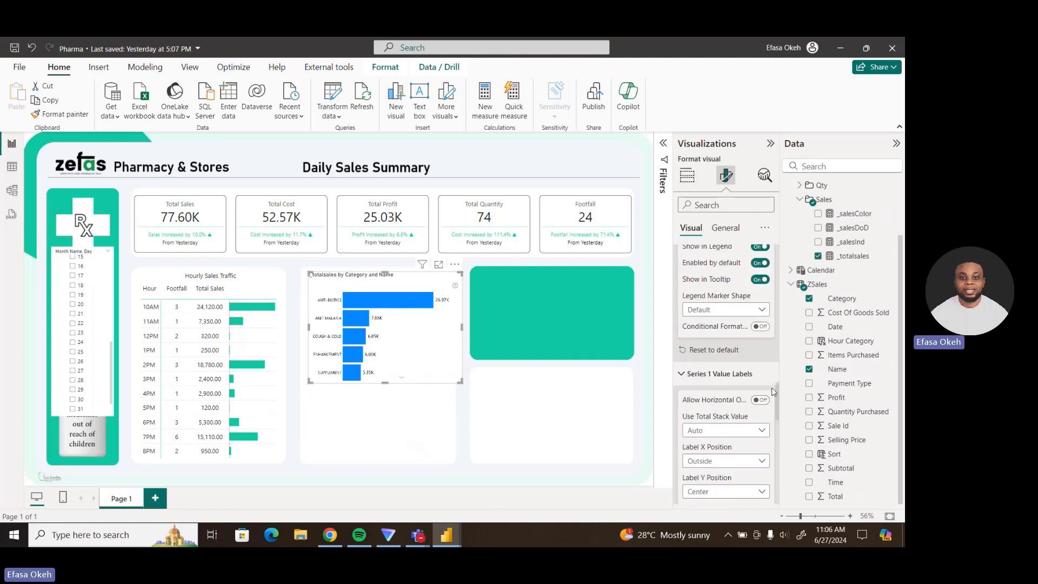
Set the outline and fill colors of the bar chart's Series 1 bars to the dashboard's teal green.
{"action": "left_click", "coordinate": [703, 374]}
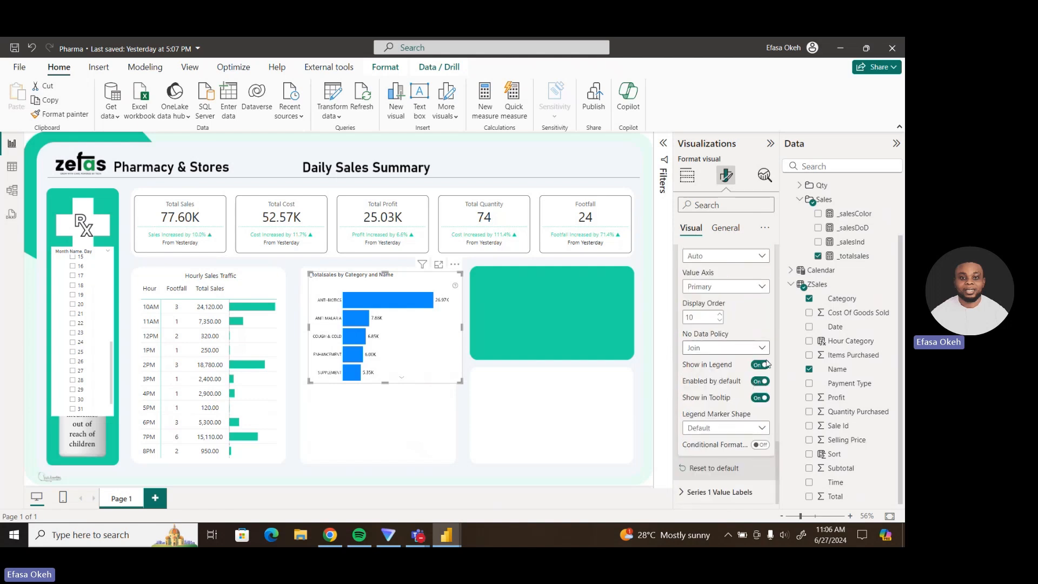
{"action": "left_click_drag", "start_coordinate": [776, 456], "coordinate": [774, 382]}
{"action": "left_click", "coordinate": [707, 306]}
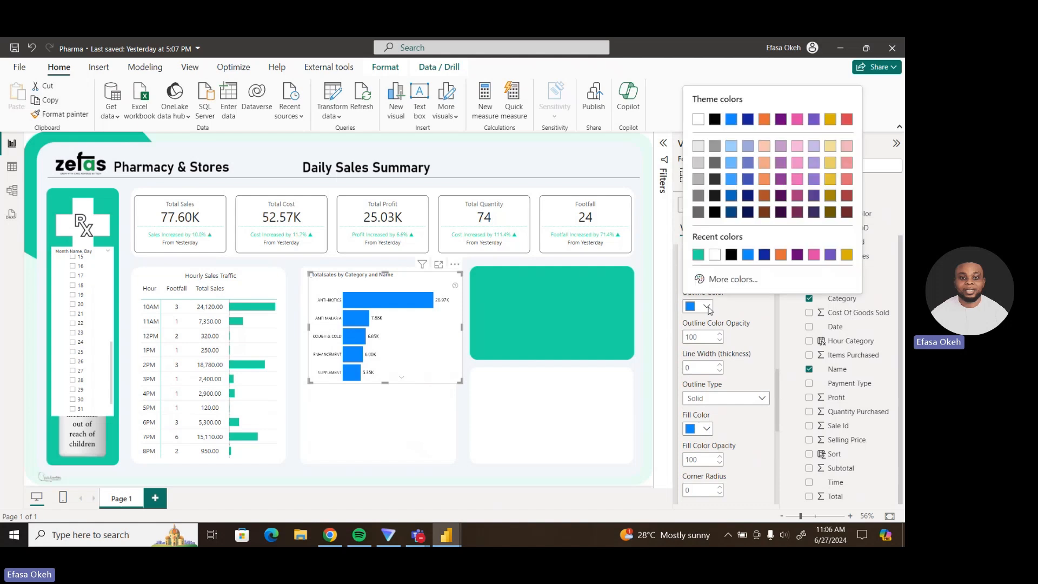
{"action": "left_click", "coordinate": [698, 254]}
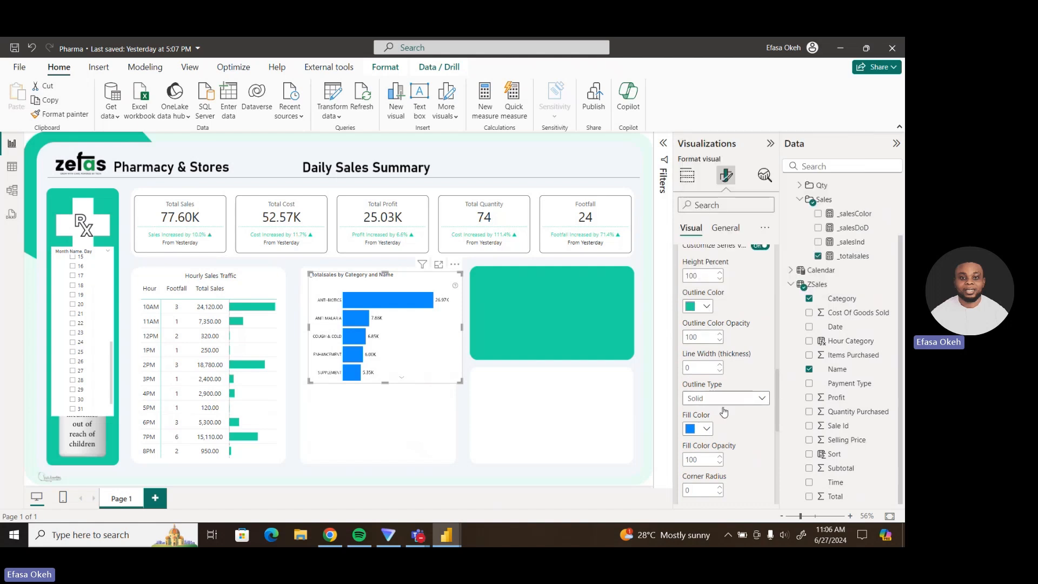
{"action": "left_click", "coordinate": [708, 429]}
{"action": "left_click", "coordinate": [699, 373]}
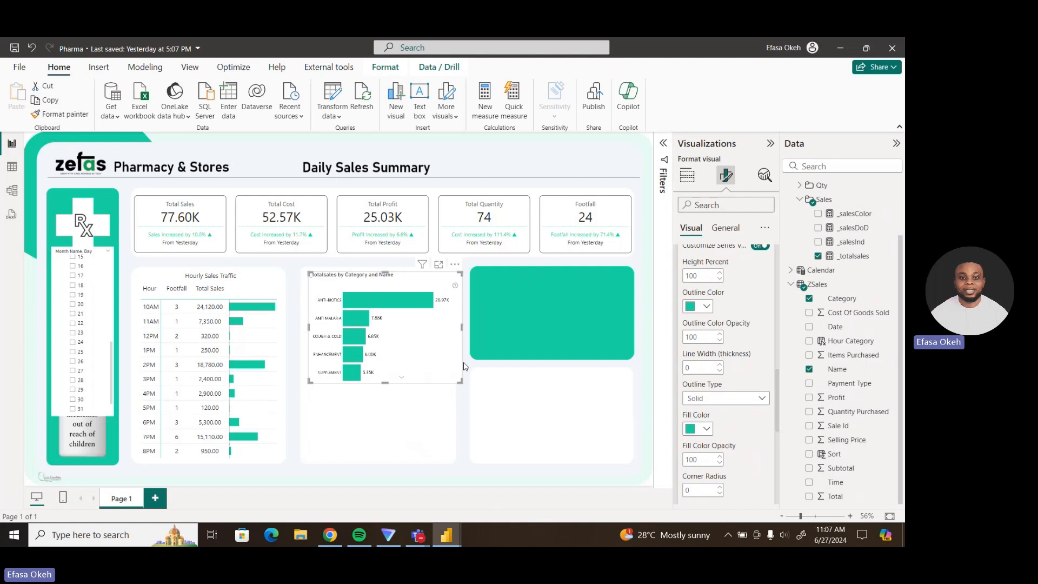
Shrink the bar chart slightly in width and height so it fits within the upper half of its white card.
{"action": "mouse_move", "coordinate": [460, 383]}
{"action": "left_mouse_down"}
{"action": "mouse_move", "coordinate": [449, 384]}
{"action": "mouse_move", "coordinate": [448, 374]}
{"action": "left_mouse_up"}
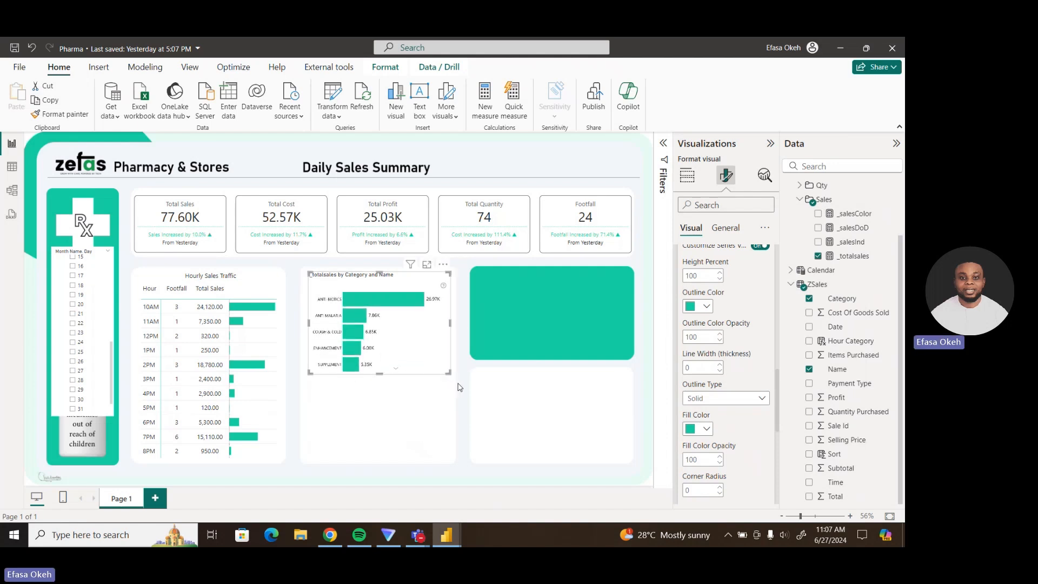
{"action": "left_click", "coordinate": [459, 386]}
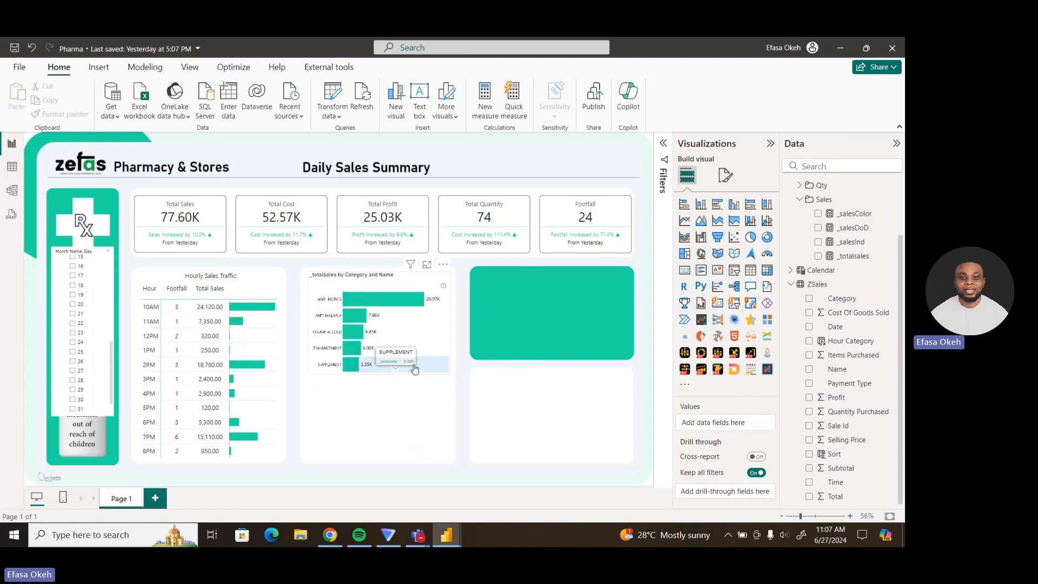
{"action": "left_click", "coordinate": [449, 376]}
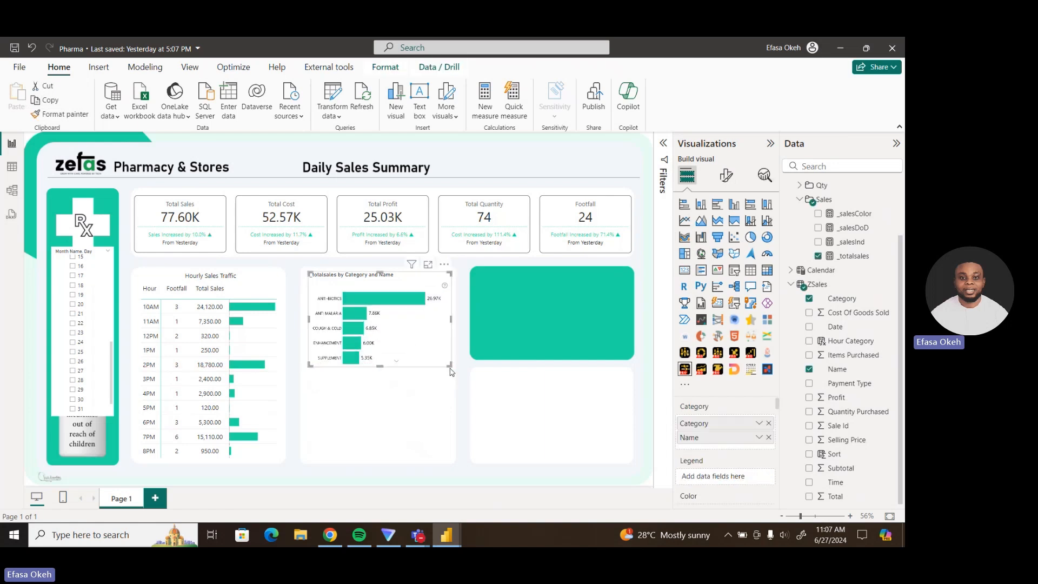
{"action": "left_click", "coordinate": [457, 386]}
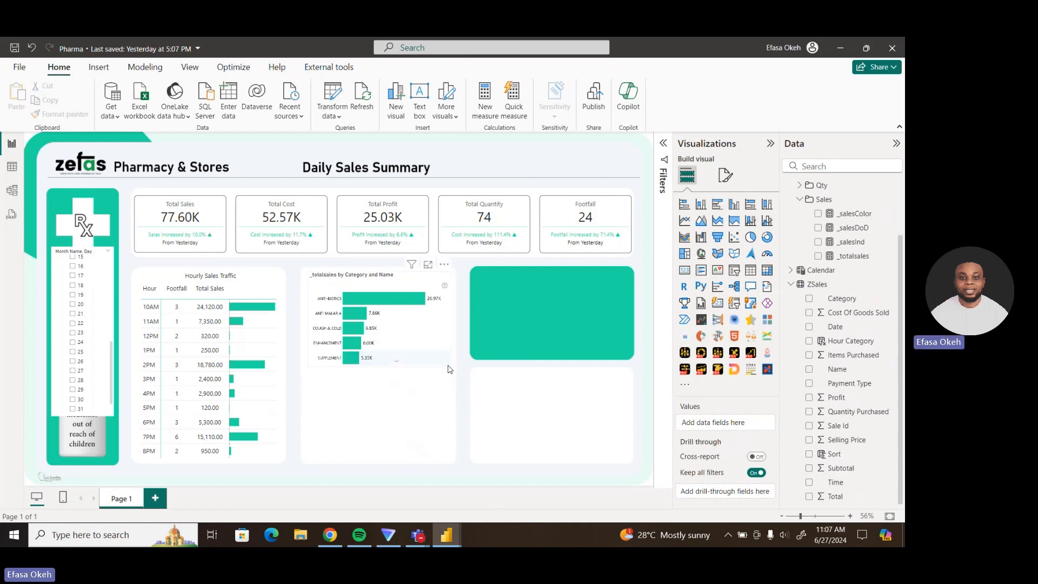
{"action": "left_click", "coordinate": [444, 361]}
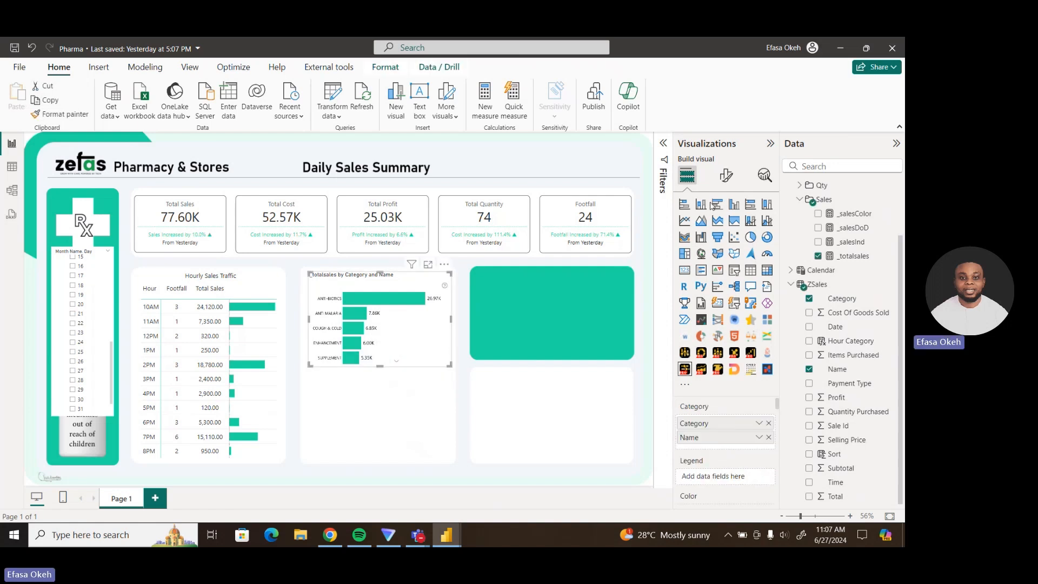
Change the bar chart's title text to "Total Sales | by Category".
{"action": "left_click", "coordinate": [726, 175]}
{"action": "left_click", "coordinate": [727, 227]}
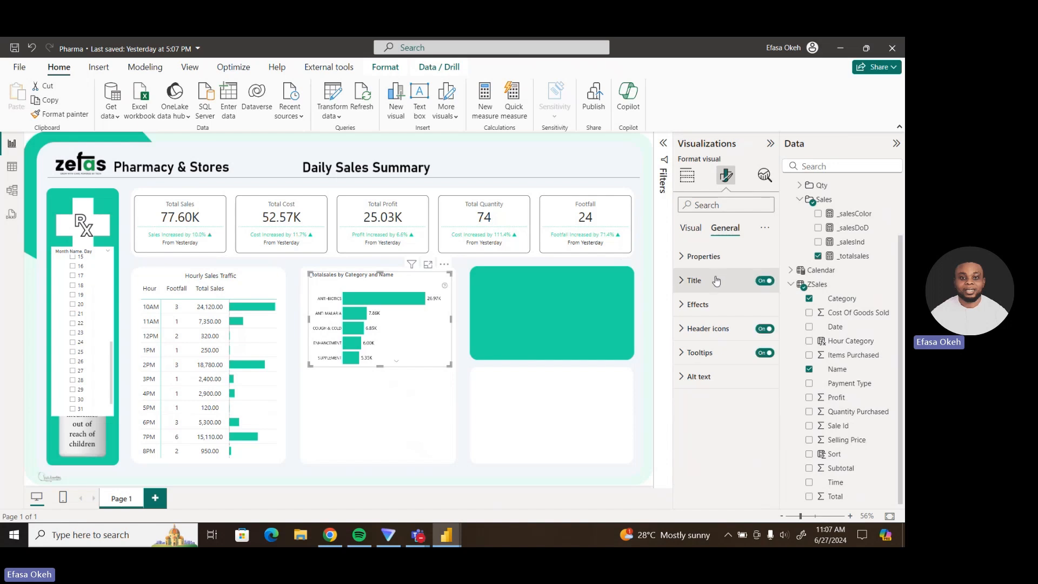
{"action": "left_click", "coordinate": [697, 280]}
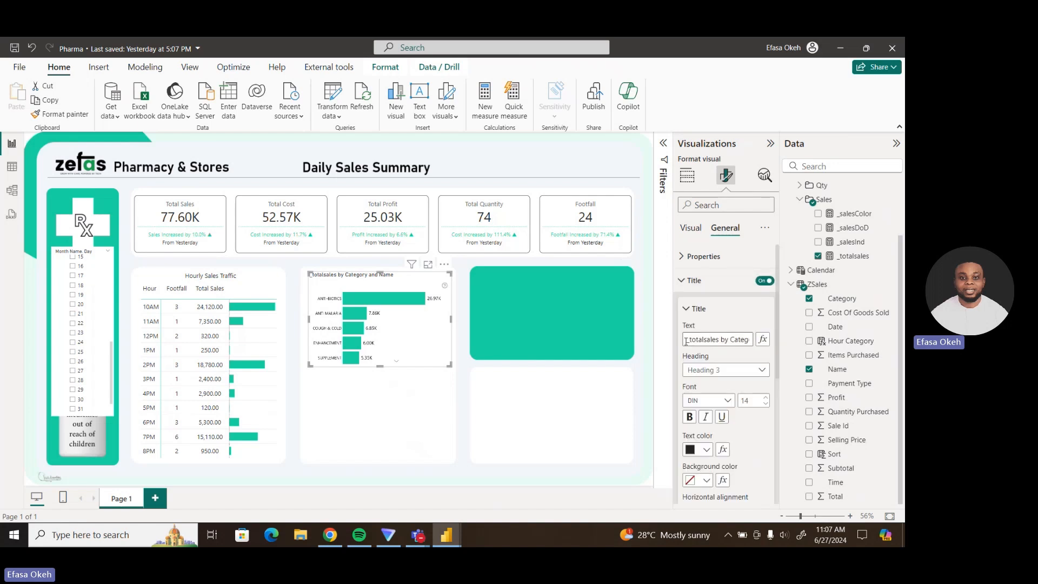
{"action": "left_click_drag", "start_coordinate": [718, 340], "coordinate": [670, 344]}
{"action": "key", "text": "BackSpace"}
{"action": "type", "text": "To"}
{"action": "type", "text": "tal Sa"}
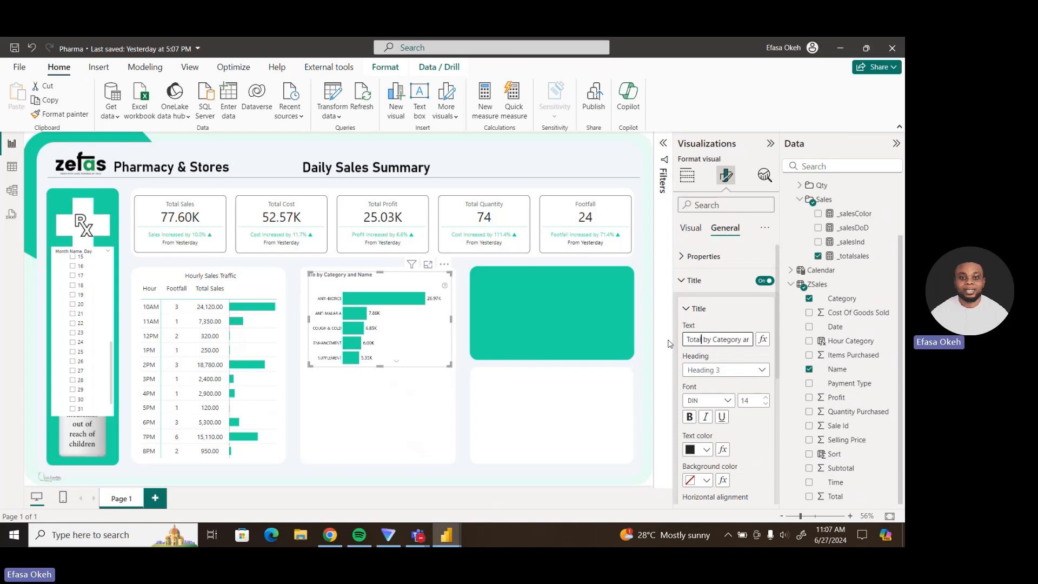
{"action": "type", "text": "les "}
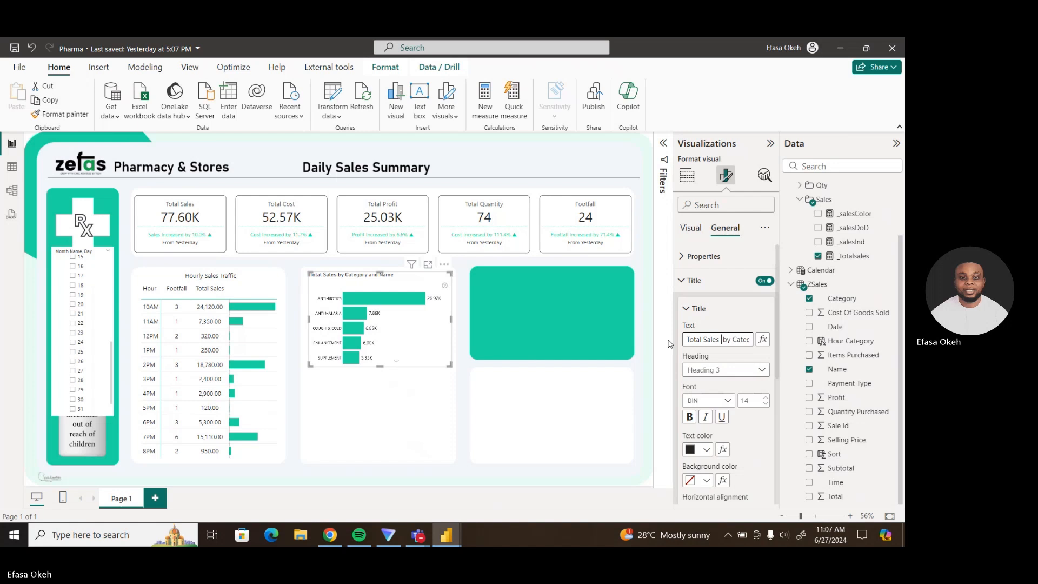
{"action": "type", "text": " |"}
{"action": "key", "text": "Right"}
{"action": "key", "text": "Right"}
{"action": "key", "text": "Right"}
{"action": "key", "text": "Right"}
{"action": "key", "text": "Right"}
{"action": "key", "text": "Right"}
{"action": "key", "text": "Right"}
{"action": "key", "text": "Right"}
{"action": "key", "text": "Right"}
{"action": "key", "text": "Right"}
{"action": "key", "text": "Right"}
{"action": "key", "text": "Right"}
{"action": "key", "text": "Right"}
{"action": "key", "text": "Left"}
{"action": "key", "text": "Left"}
{"action": "key", "text": "Left"}
{"action": "key", "text": "Left"}
{"action": "key", "text": "Left"}
{"action": "key", "text": "Left"}
{"action": "key", "text": "Left"}
{"action": "key", "text": "Left"}
{"action": "key", "text": "Left"}
{"action": "key", "text": "Left"}
{"action": "key", "text": "Left"}
{"action": "key", "text": "Left"}
{"action": "key", "text": "Left"}
{"action": "key", "text": "Left"}
{"action": "key", "text": "Left"}
{"action": "key", "text": "Left"}
{"action": "key", "text": "Left"}
{"action": "key", "text": "Left"}
{"action": "key", "text": "Left"}
{"action": "key", "text": "Left"}
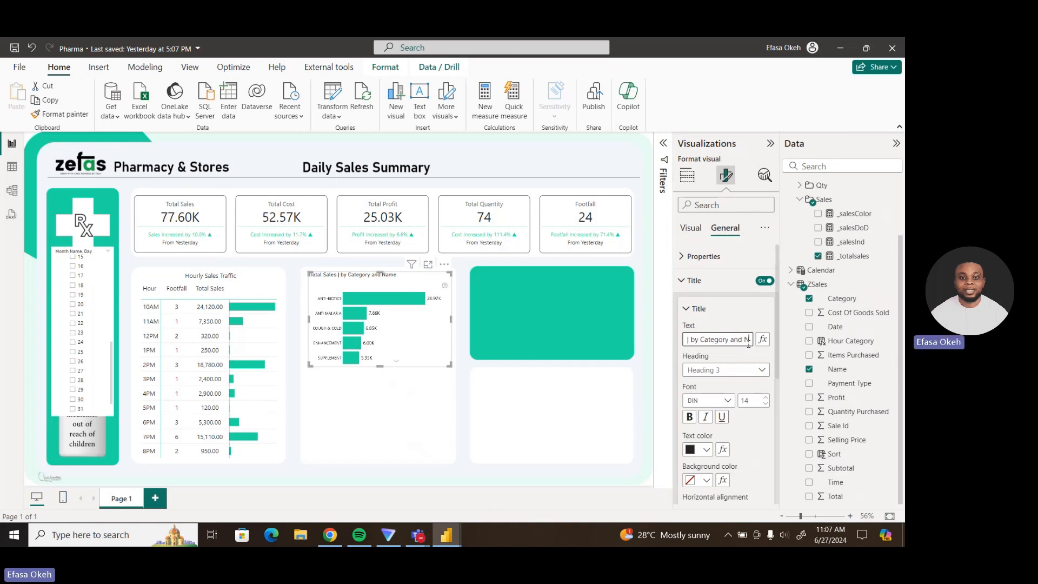
{"action": "key", "text": "Delete"}
{"action": "key", "text": "Delete"}
{"action": "key", "text": "Delete"}
{"action": "key", "text": "Delete"}
{"action": "key", "text": "Delete"}
{"action": "key", "text": "Delete"}
{"action": "key", "text": "Delete"}
{"action": "key", "text": "Delete"}
{"action": "key", "text": "Delete"}
Set the bar chart title's font to Segoe UI and center it horizontally.
{"action": "left_click", "coordinate": [732, 401]}
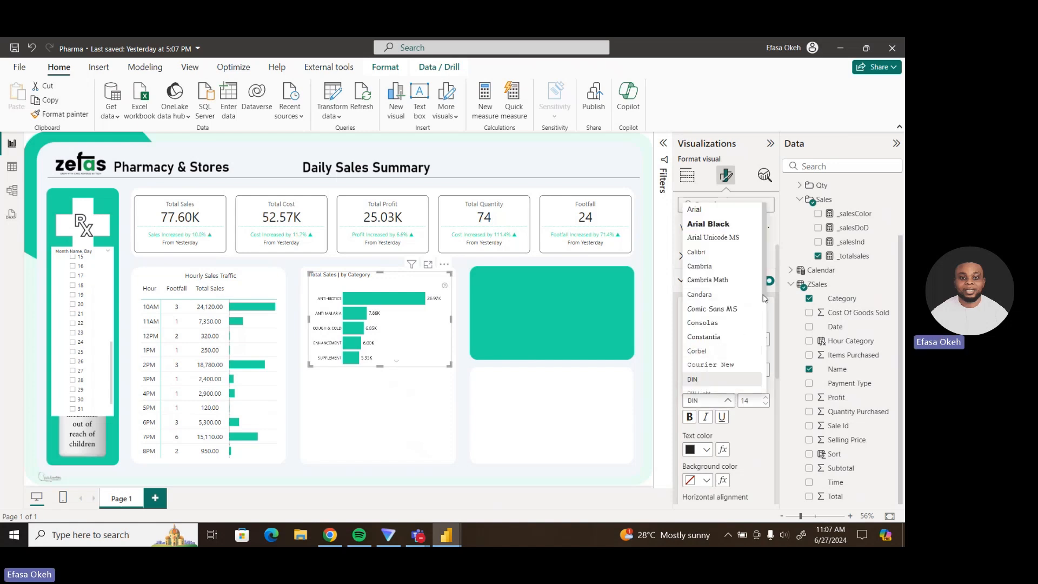
{"action": "scroll", "coordinate": [752, 303], "scroll_direction": "down", "scroll_amount": 3}
{"action": "left_click", "coordinate": [741, 367]}
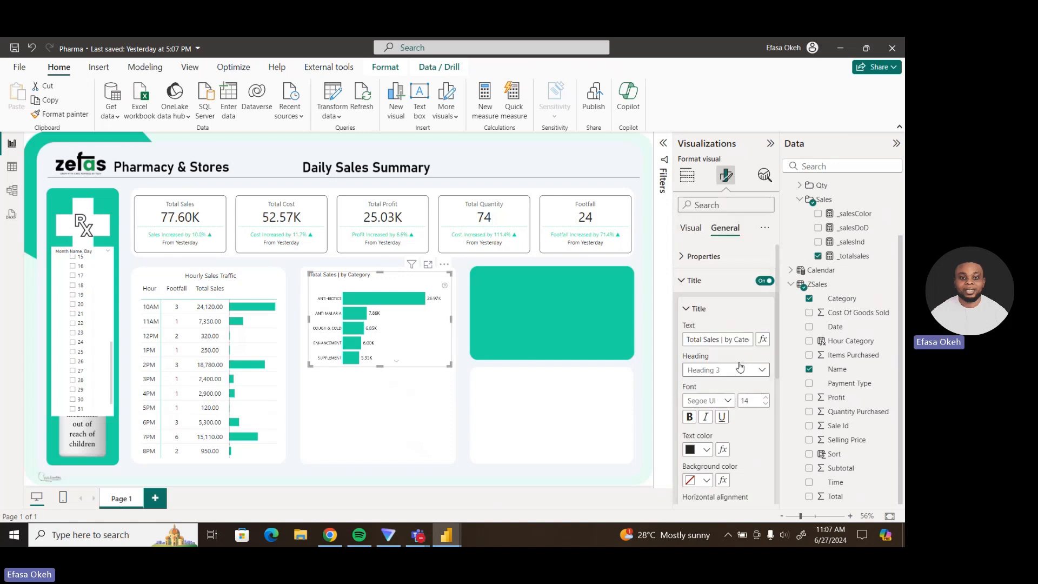
{"action": "scroll", "coordinate": [775, 394], "scroll_direction": "down", "scroll_amount": 2}
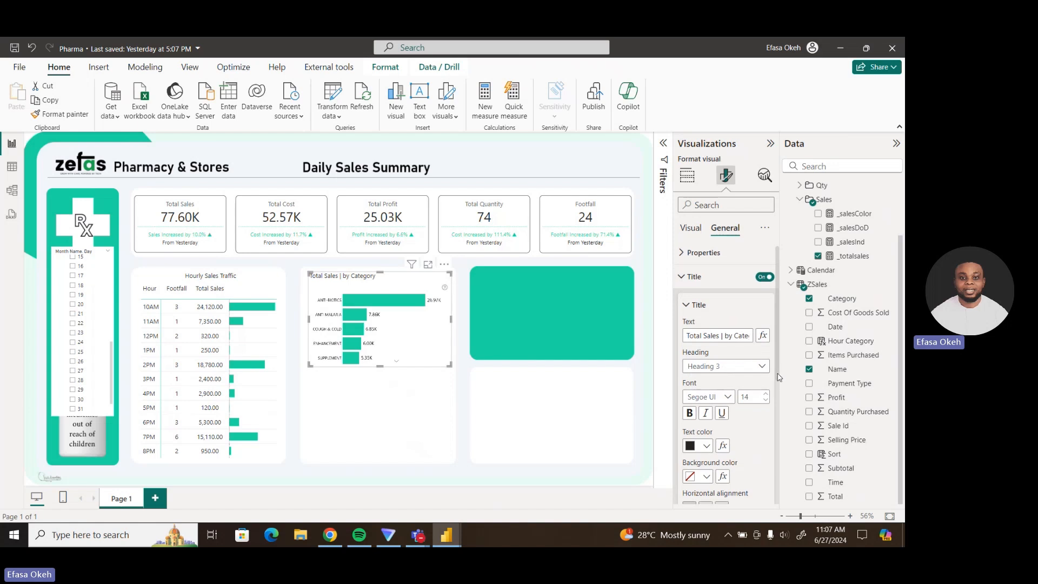
{"action": "left_click", "coordinate": [708, 423]}
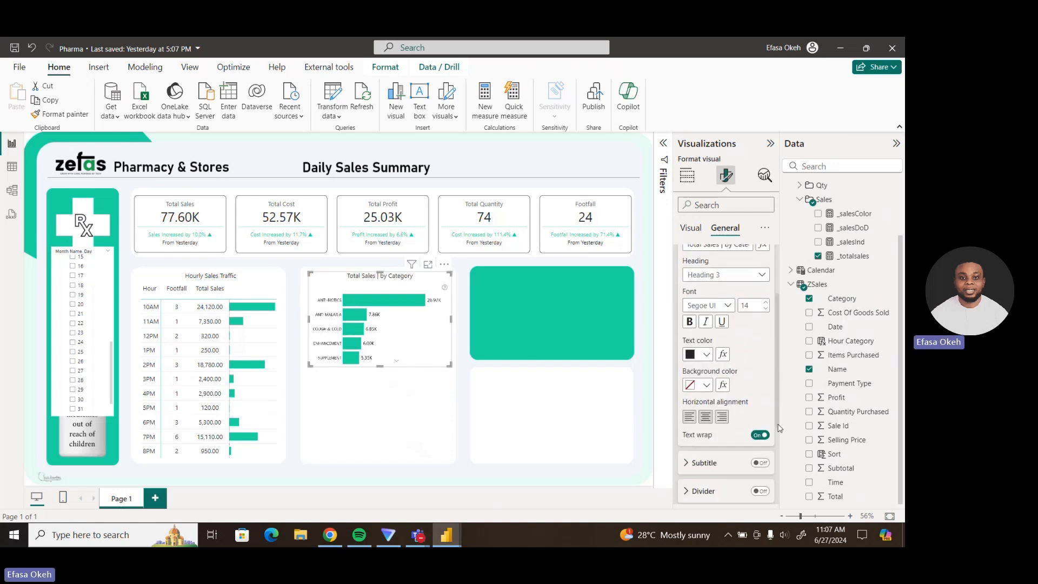
Enable the bar chart's subtitle and set its text to "Click to drill down by product".
{"action": "scroll", "coordinate": [779, 429], "scroll_direction": "down", "scroll_amount": 2}
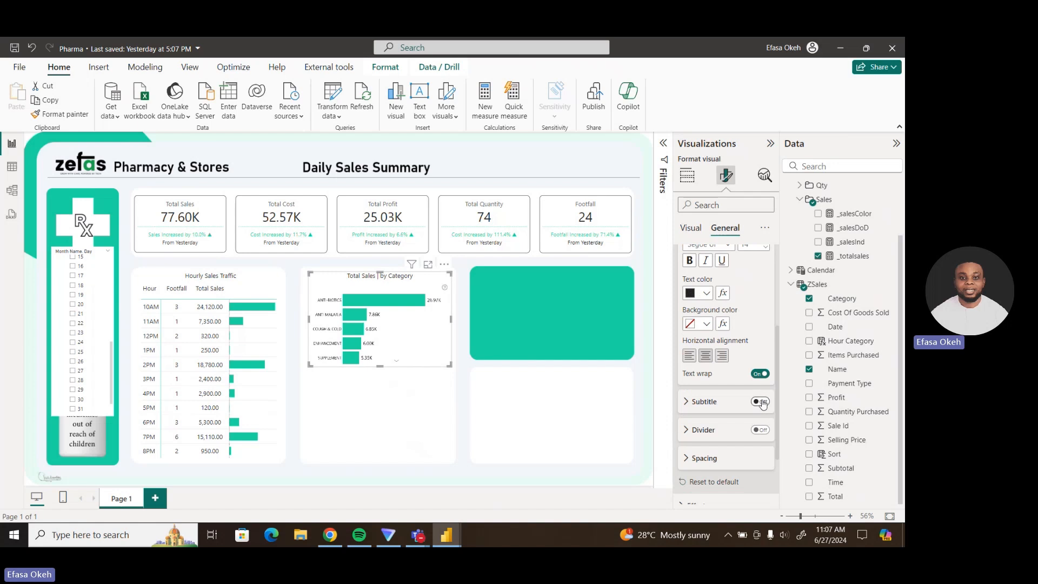
{"action": "left_click", "coordinate": [761, 402]}
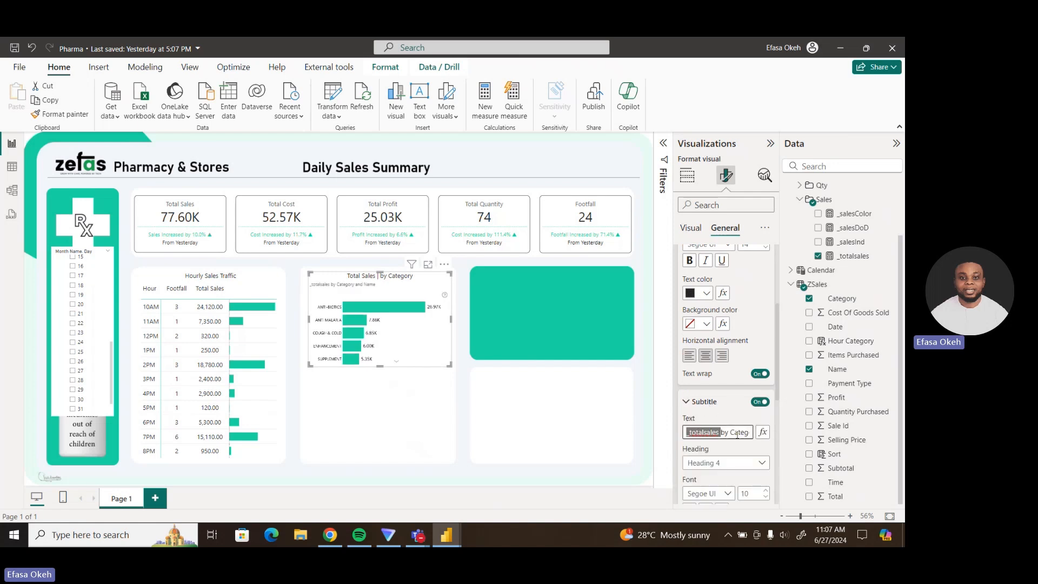
{"action": "left_click_drag", "start_coordinate": [738, 435], "coordinate": [811, 435]}
{"action": "type", "text": "C"}
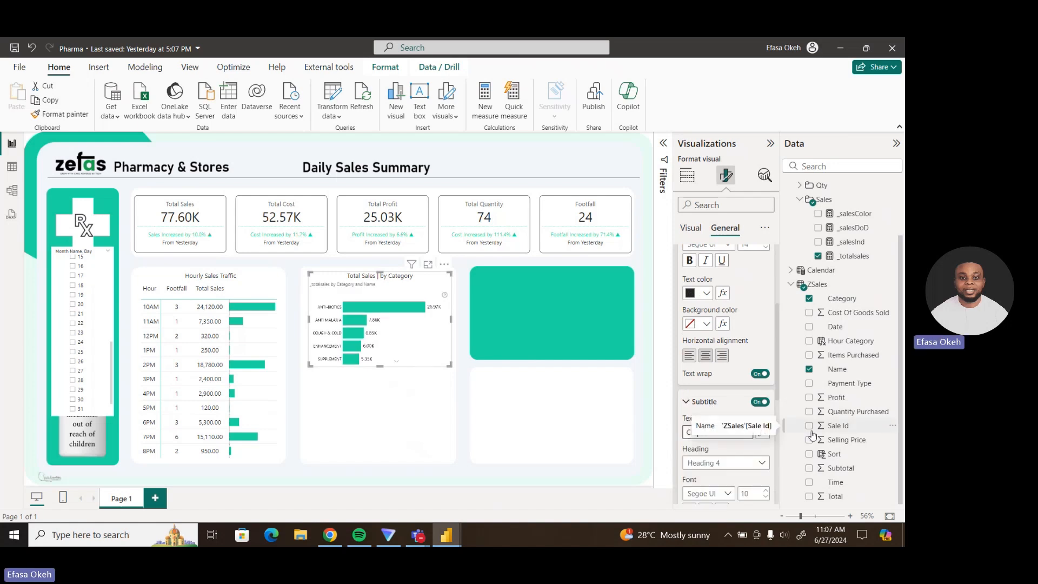
{"action": "type", "text": "lick to"}
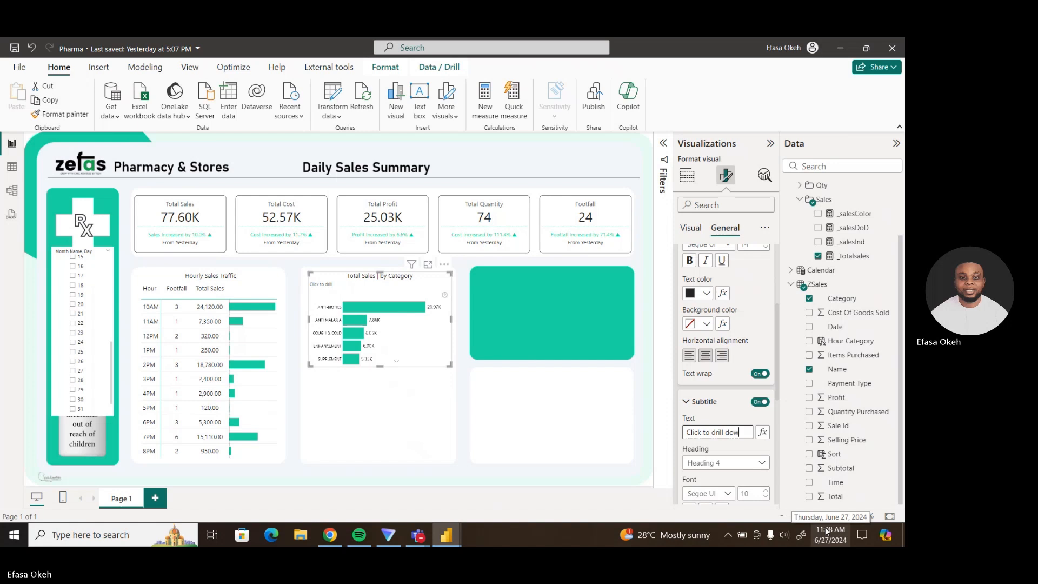
{"action": "type", "text": "drill down by p"}
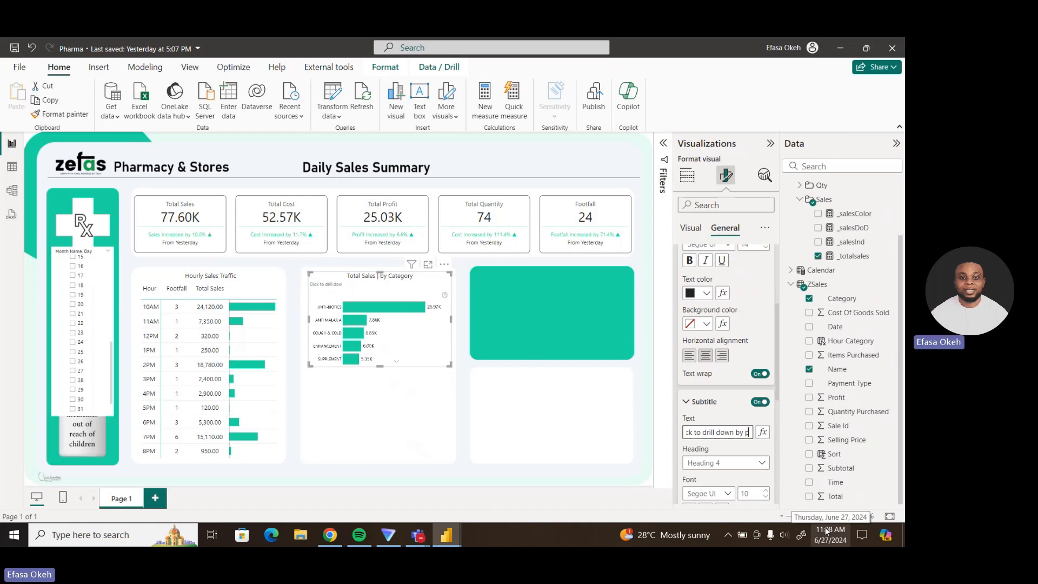
{"action": "type", "text": "rod"}
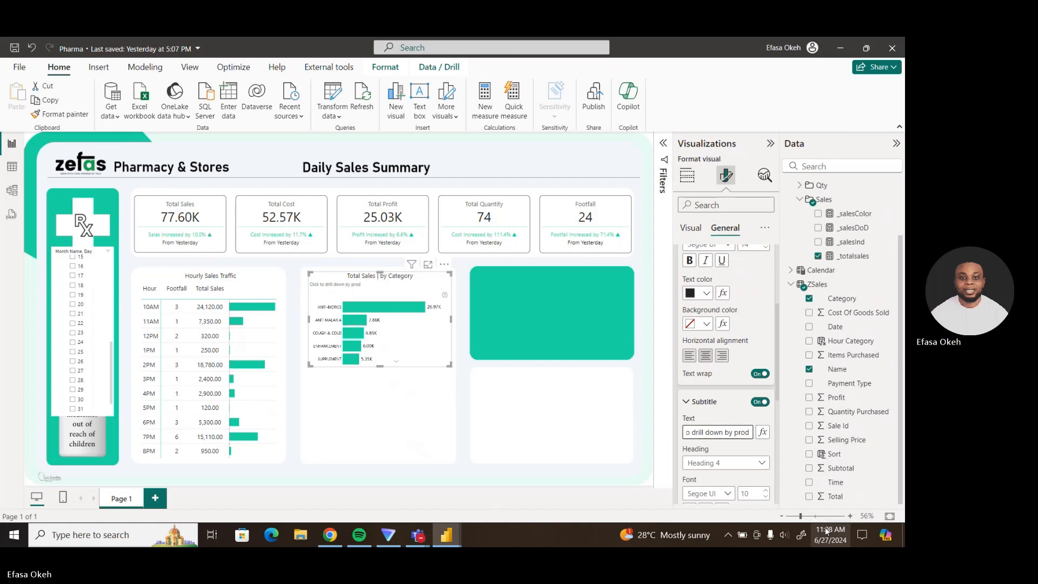
{"action": "type", "text": "uct"}
{"action": "left_click", "coordinate": [779, 393]}
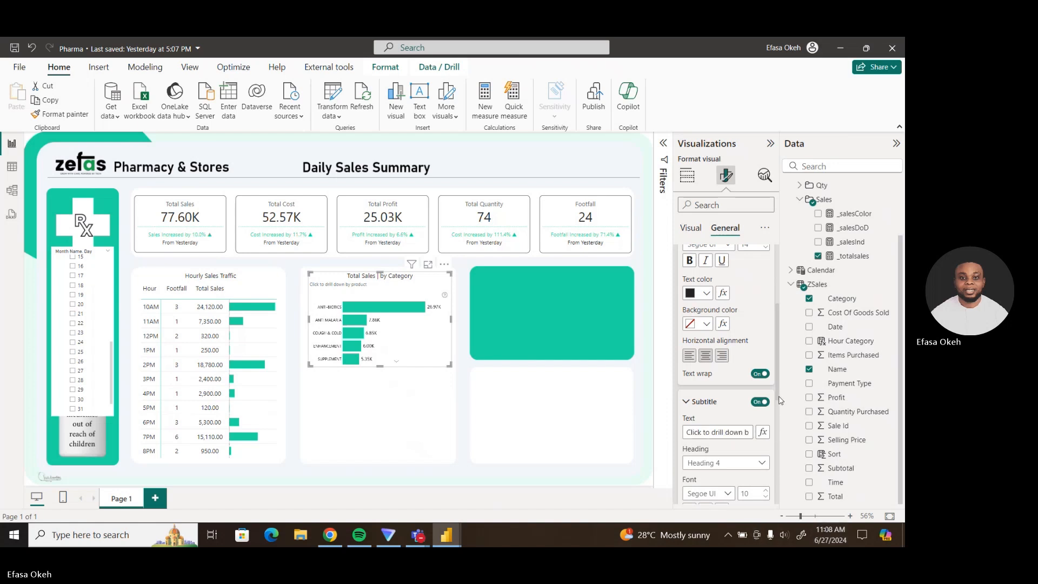
{"action": "left_click", "coordinate": [462, 418]}
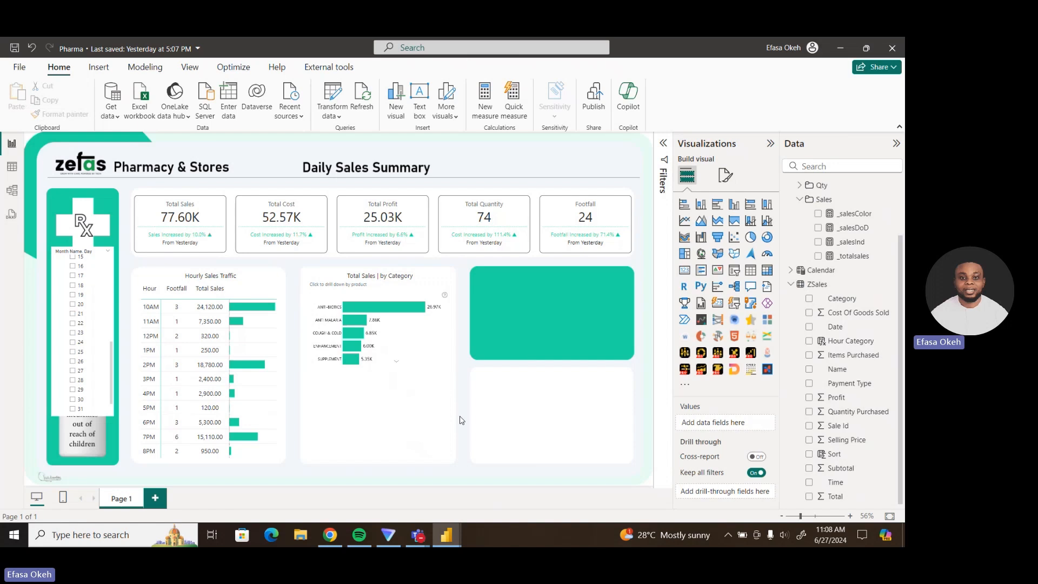
Duplicate the bar chart at its category level and place the copy directly below the original.
{"action": "left_click", "coordinate": [448, 365]}
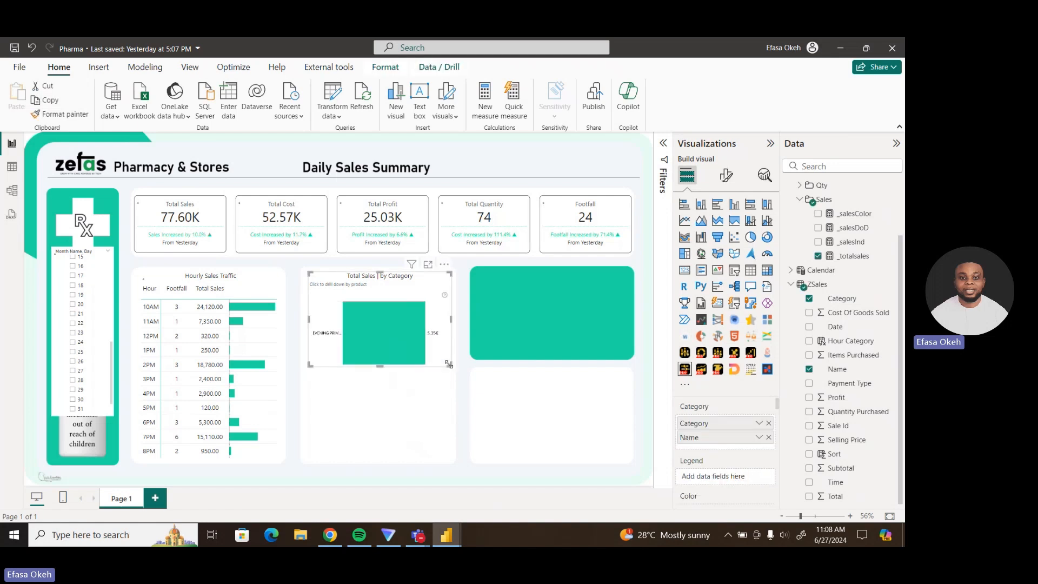
{"action": "left_click", "coordinate": [348, 295]}
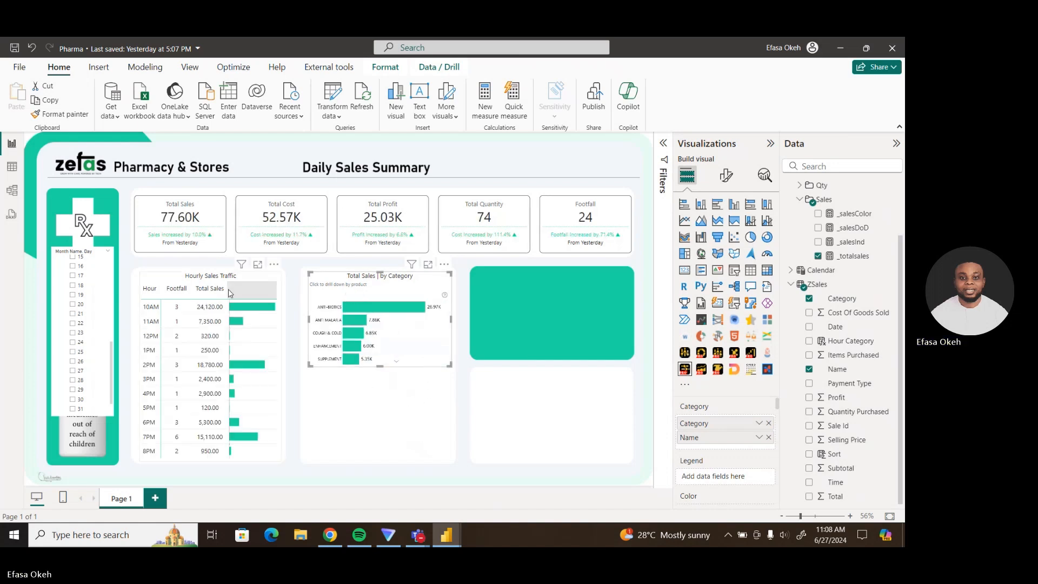
{"action": "left_click", "coordinate": [46, 102]}
{"action": "left_click", "coordinate": [16, 97]}
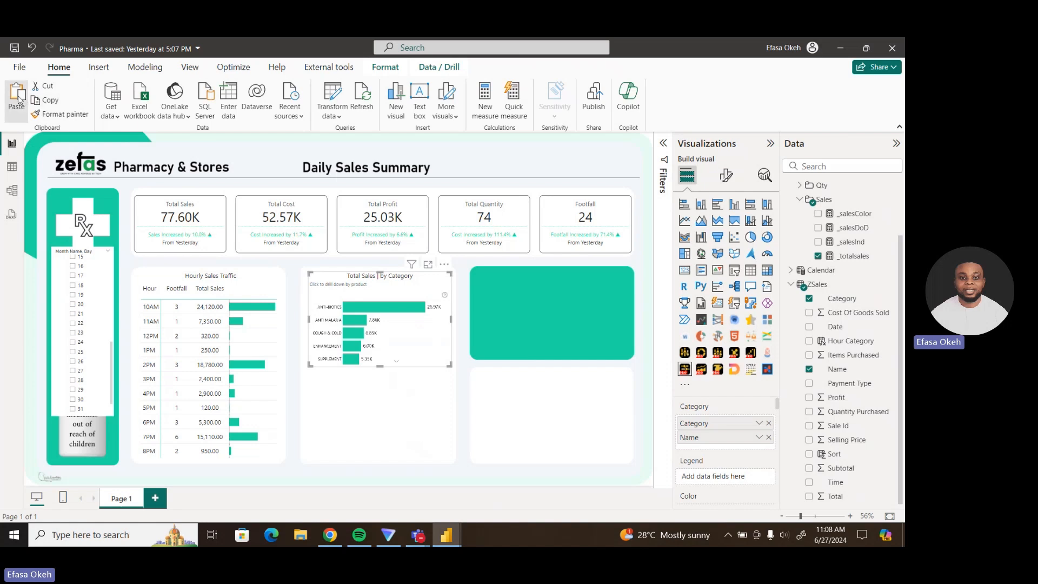
{"action": "left_click_drag", "start_coordinate": [448, 279], "coordinate": [447, 372]}
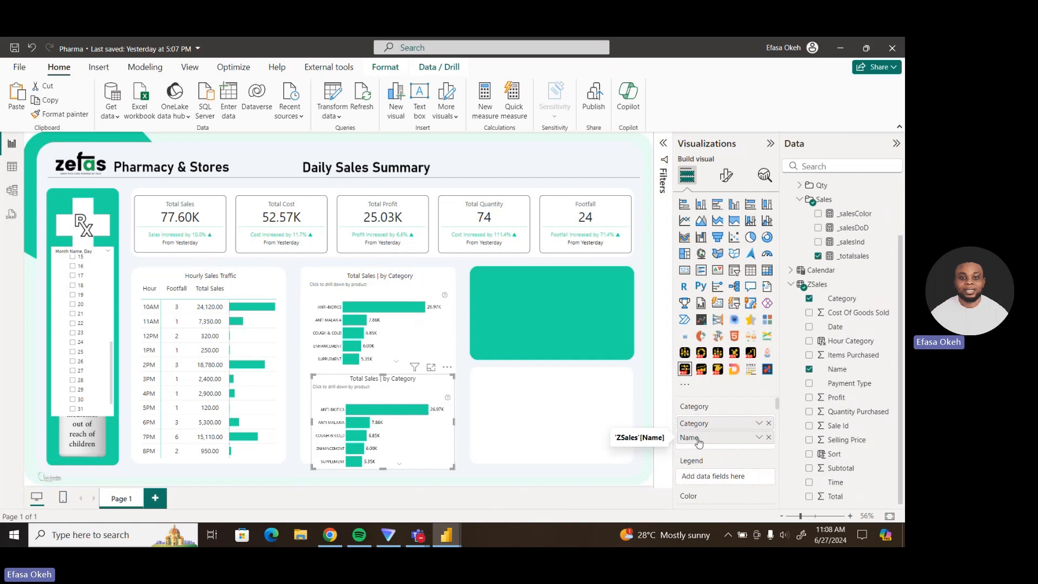
Remove the _totalsales measure from the copied chart's Series 1 and move the copy toward the white card below the green panel.
{"action": "left_click_drag", "start_coordinate": [778, 404], "coordinate": [779, 420]}
{"action": "left_click", "coordinate": [769, 429]}
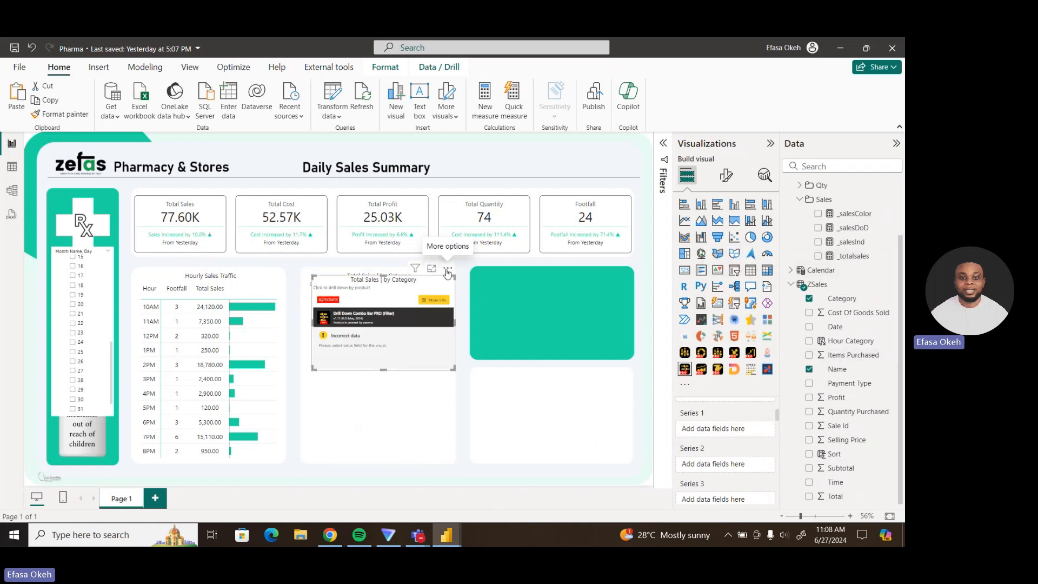
{"action": "left_click_drag", "start_coordinate": [449, 272], "coordinate": [445, 340]}
{"action": "left_click_drag", "start_coordinate": [510, 351], "coordinate": [577, 377]}
{"action": "left_click", "coordinate": [579, 376]}
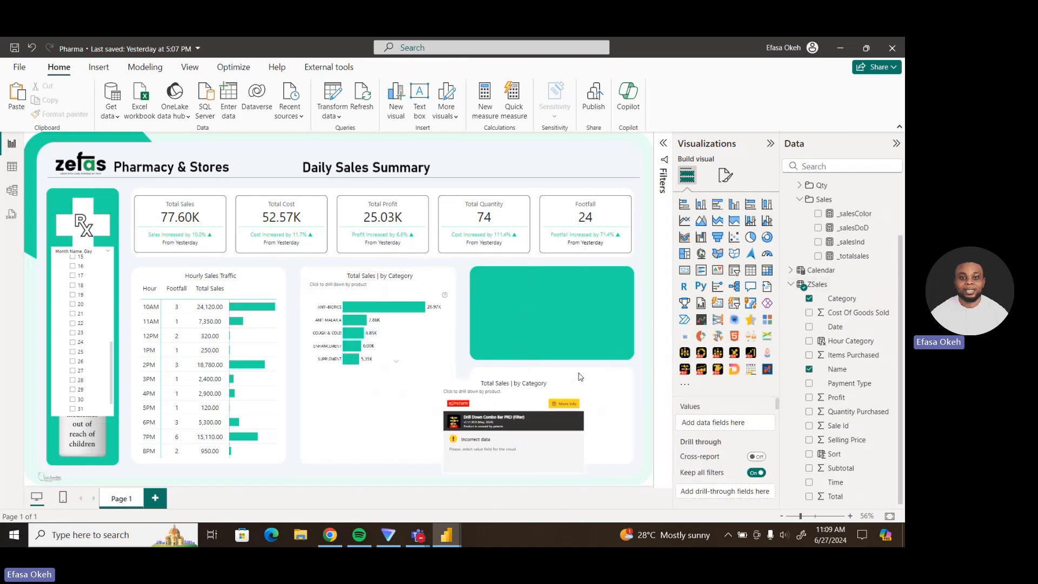
Add the _totalprofit measure from the Profit folder to the copied bar chart's Series 1.
{"action": "left_click", "coordinate": [582, 384]}
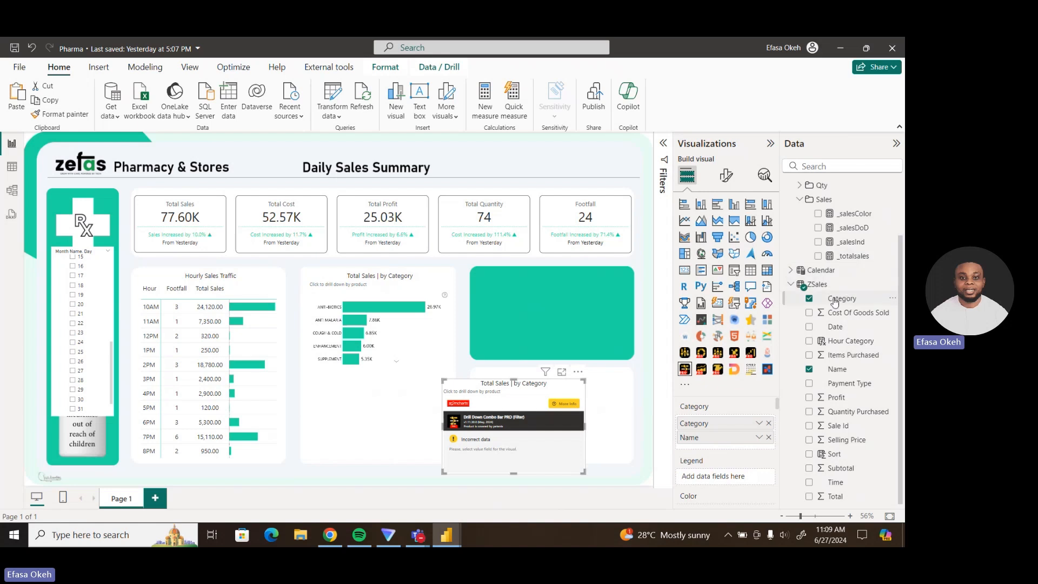
{"action": "left_click", "coordinate": [801, 200]}
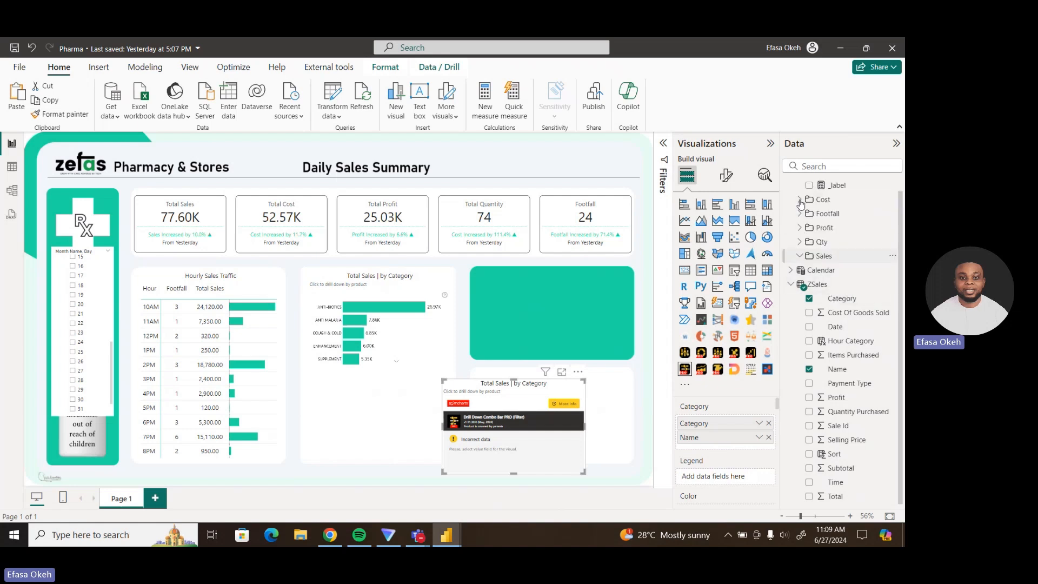
{"action": "left_click", "coordinate": [800, 228]}
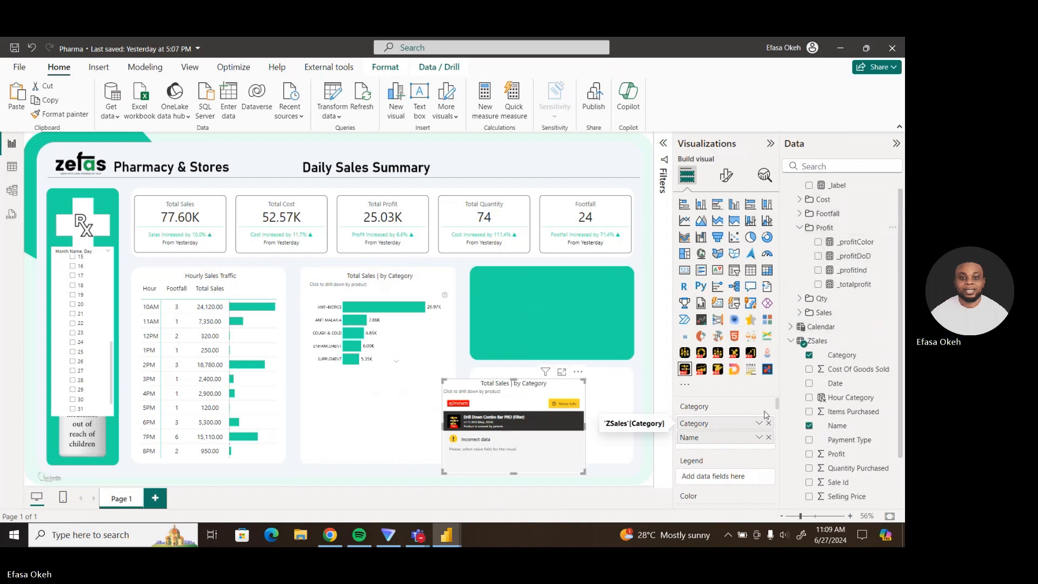
{"action": "scroll", "coordinate": [746, 428], "scroll_direction": "down", "scroll_amount": 2}
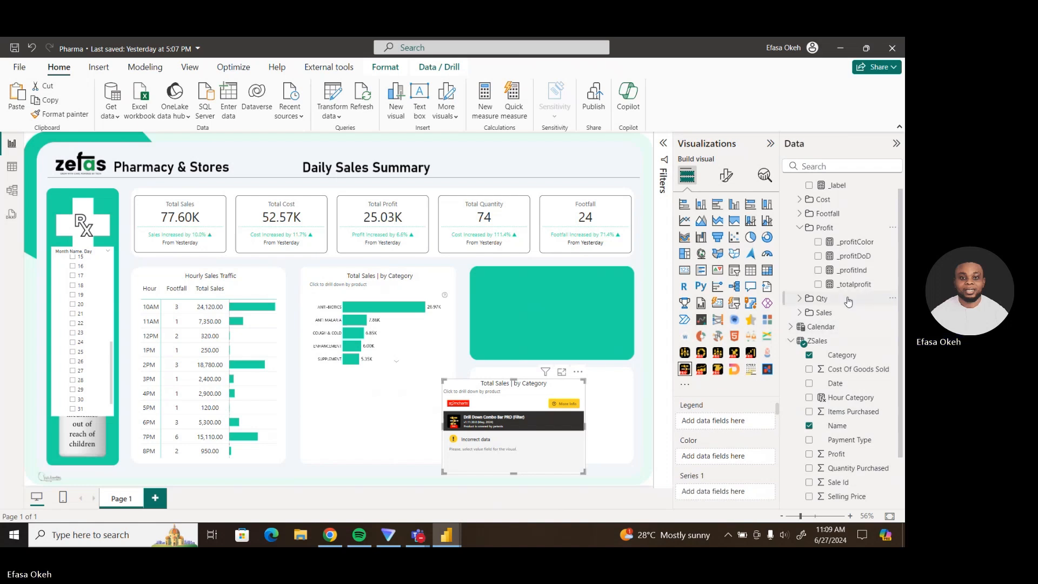
{"action": "left_click_drag", "start_coordinate": [855, 285], "coordinate": [738, 489]}
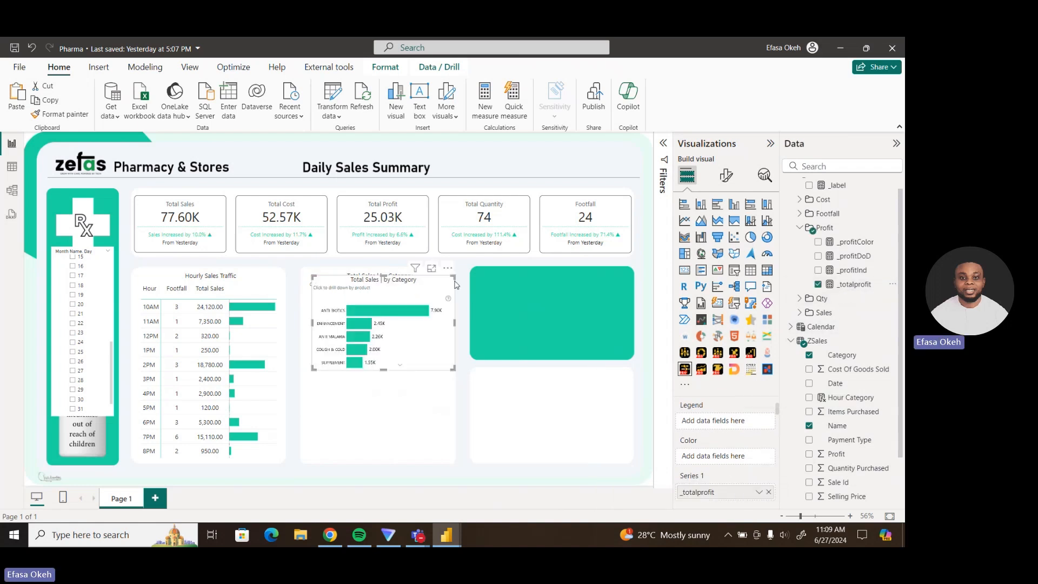
Place the profit chart directly below the Total Sales by category chart and nudge the sales chart slightly upward.
{"action": "left_click_drag", "start_coordinate": [447, 278], "coordinate": [442, 370]}
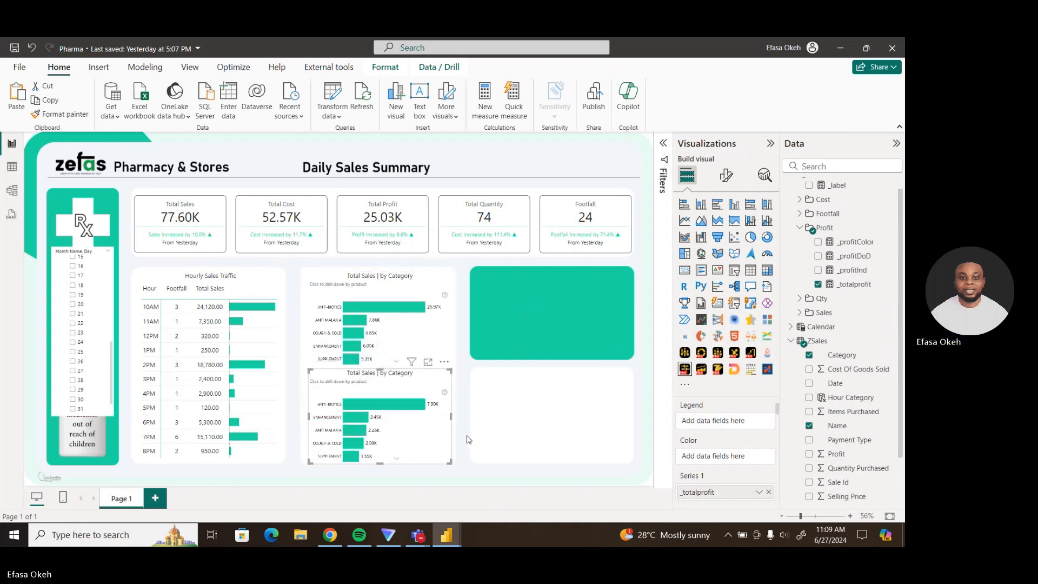
{"action": "left_click", "coordinate": [465, 437]}
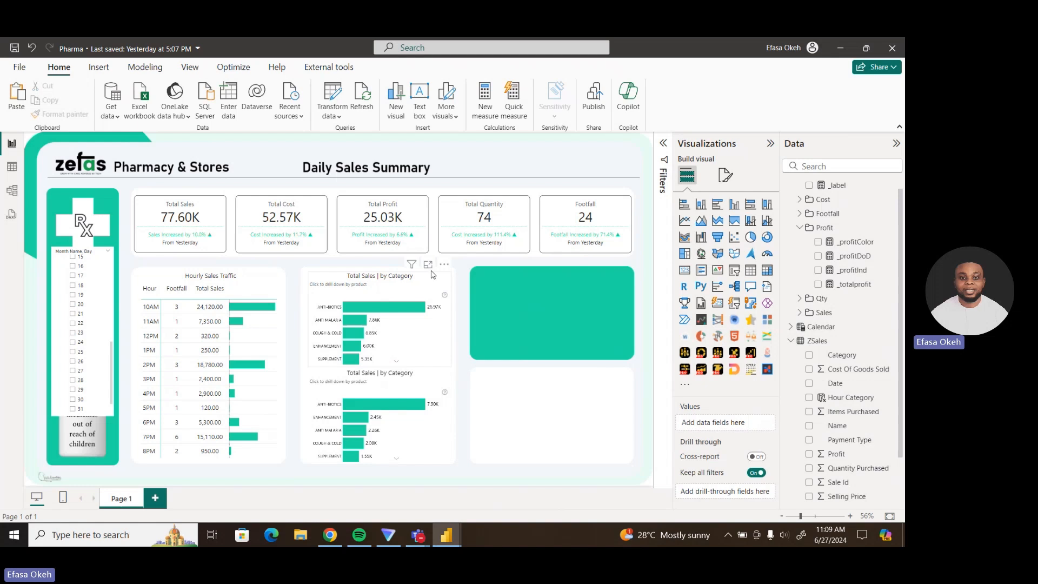
{"action": "left_click", "coordinate": [433, 274]}
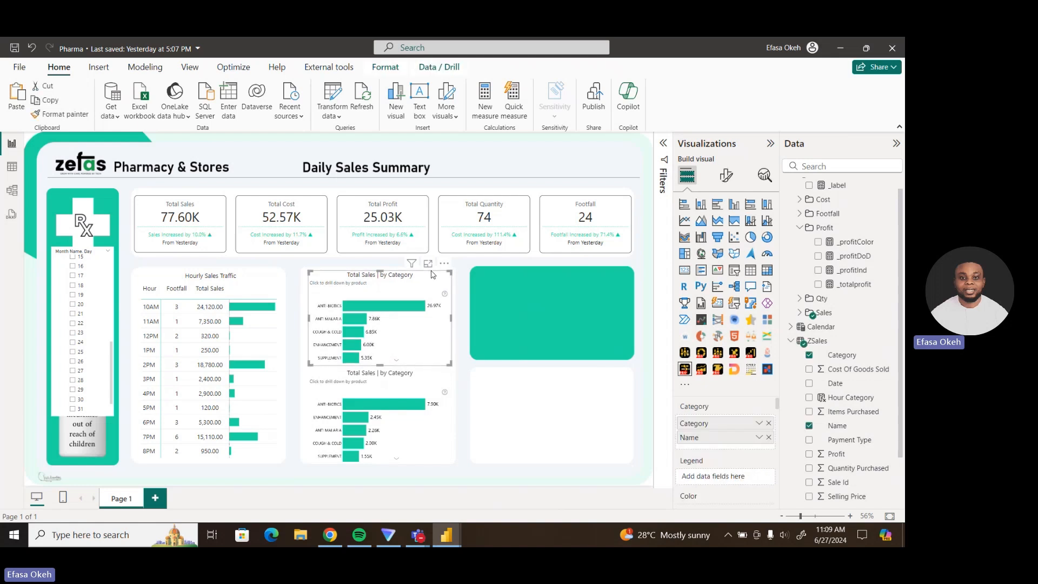
Change the lower bar chart's title to "Total Profit | by Category".
{"action": "left_click", "coordinate": [451, 377]}
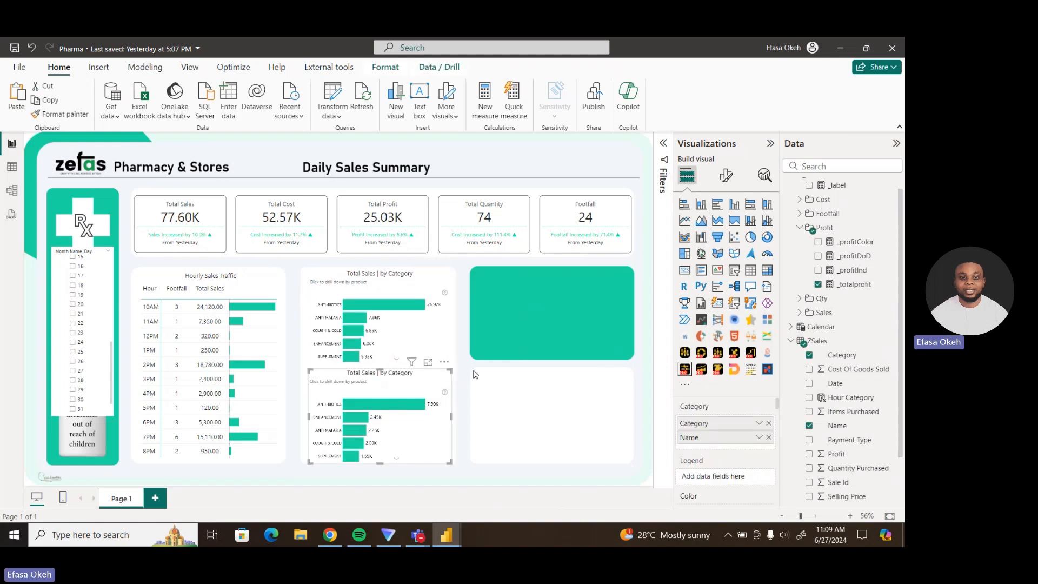
{"action": "left_click", "coordinate": [727, 174]}
{"action": "left_click", "coordinate": [725, 228]}
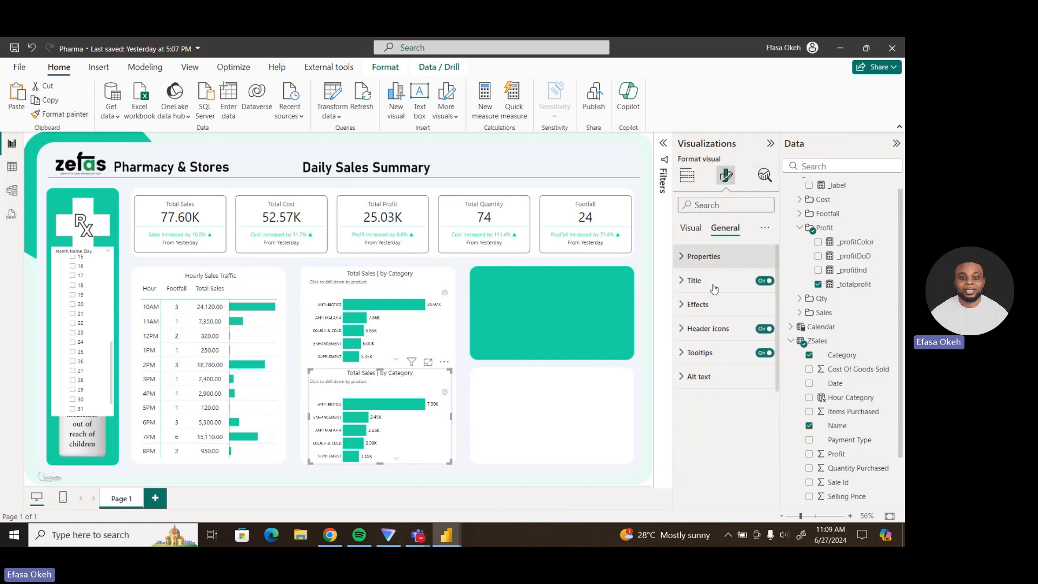
{"action": "left_click", "coordinate": [695, 280]}
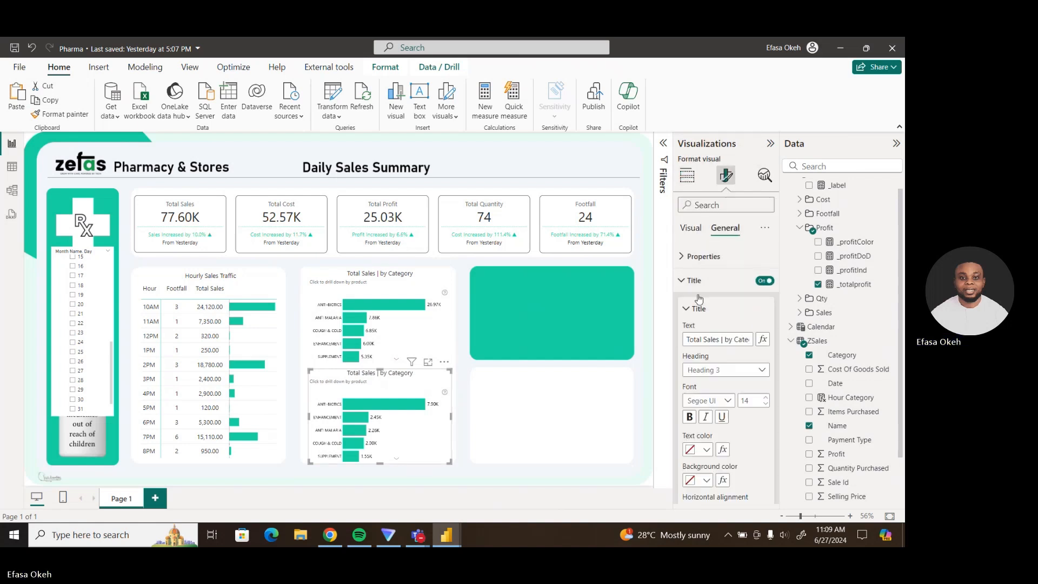
{"action": "left_click", "coordinate": [720, 340]}
{"action": "key", "text": "BackSpace"}
{"action": "key", "text": "BackSpace"}
{"action": "key", "text": "BackSpace"}
{"action": "key", "text": "BackSpace"}
{"action": "key", "text": "BackSpace"}
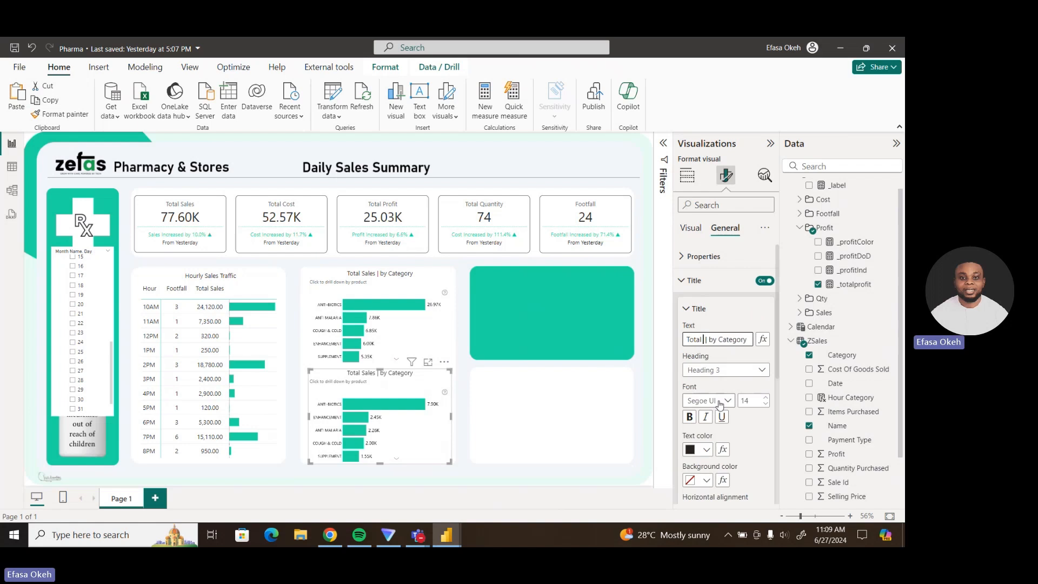
{"action": "type", "text": "Profit"}
{"action": "left_click", "coordinate": [471, 428]}
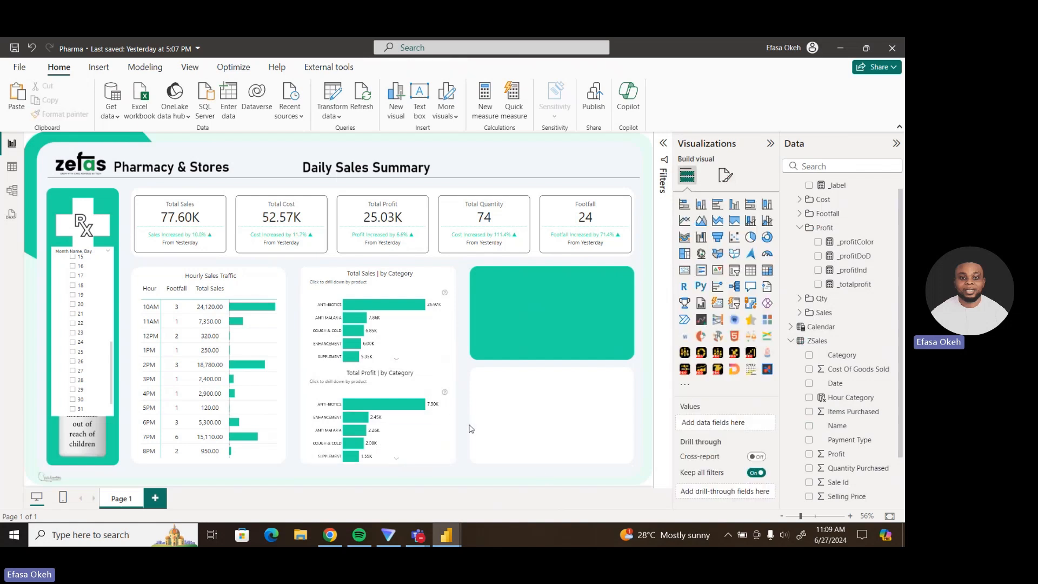
Test the drill-down on ANTI-BIOTICS in the sales chart and in the profit chart, resetting each to category level.
{"action": "left_click", "coordinate": [372, 307]}
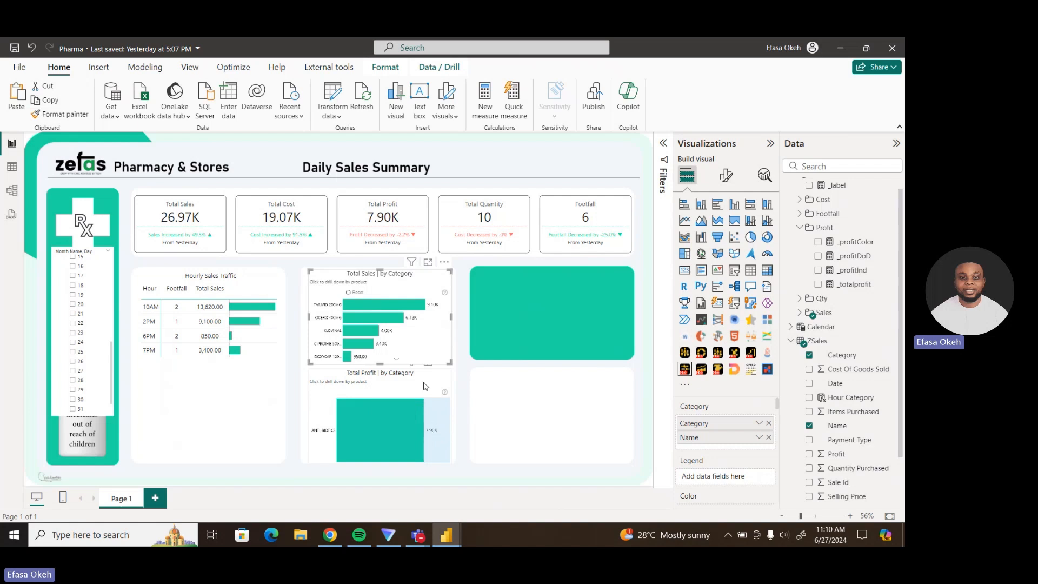
{"action": "left_click", "coordinate": [347, 293]}
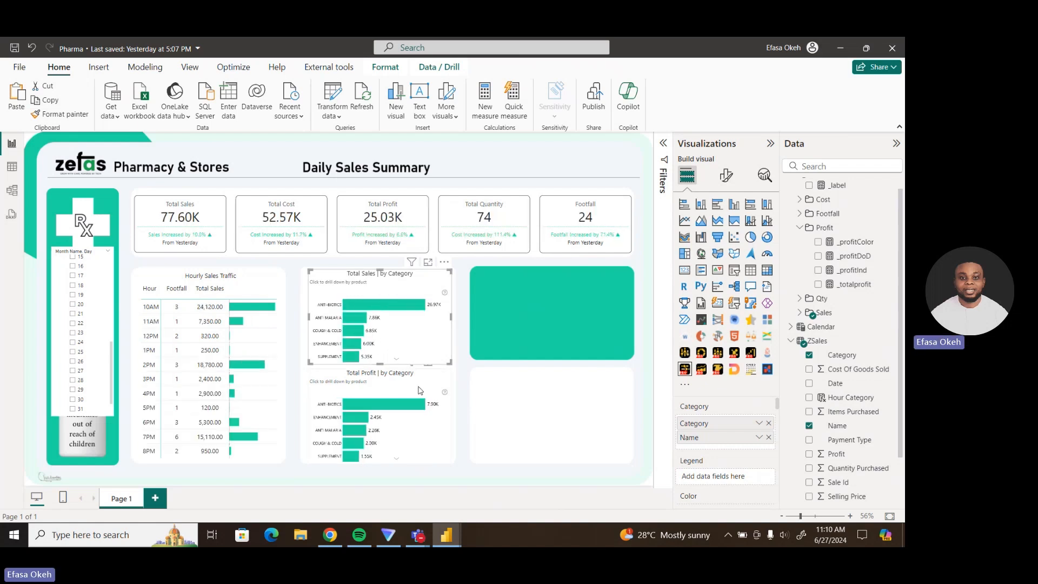
{"action": "mouse_move", "coordinate": [431, 410]}
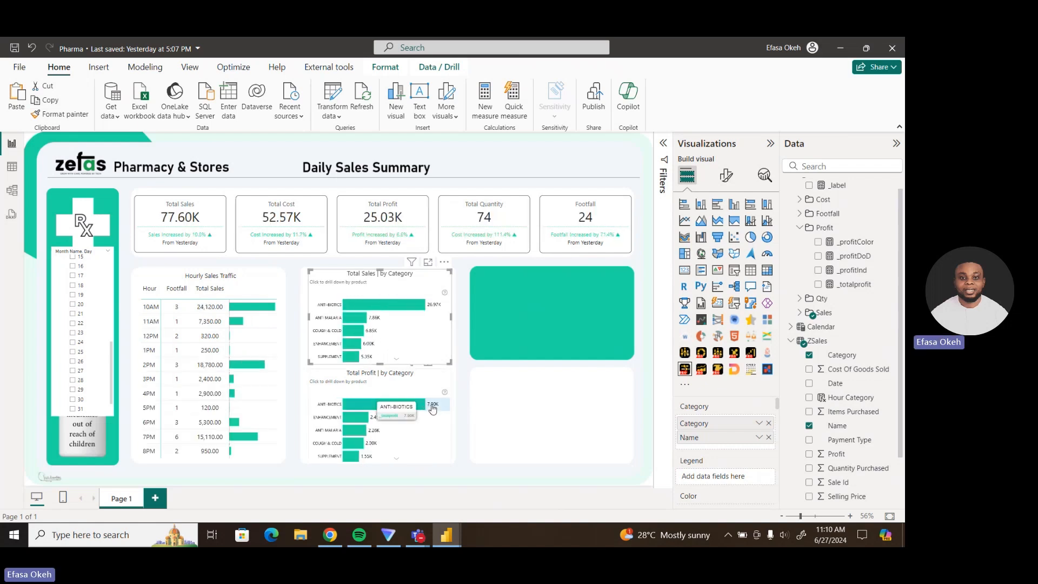
{"action": "left_click", "coordinate": [375, 406]}
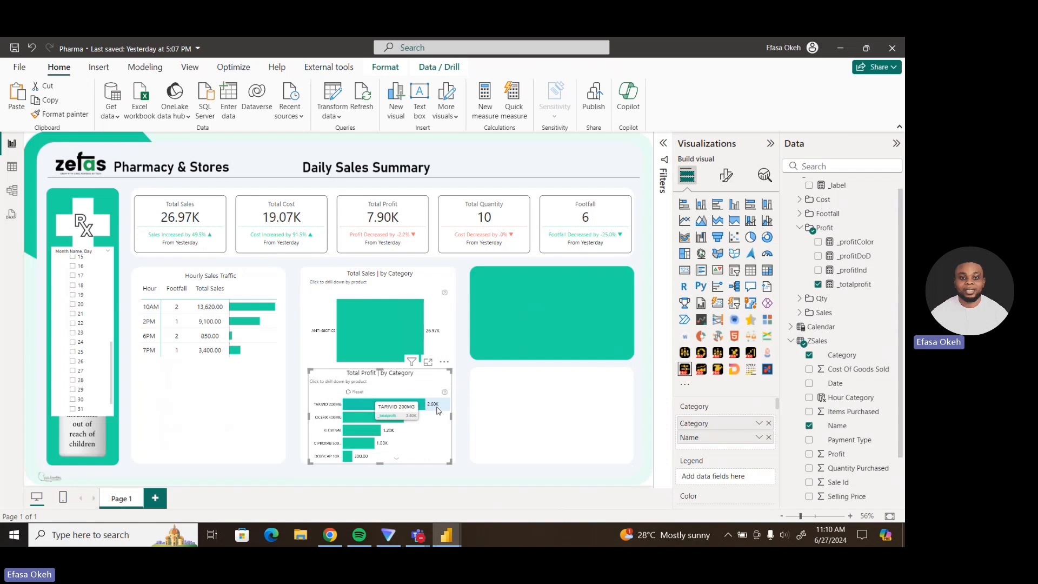
{"action": "left_click", "coordinate": [347, 393]}
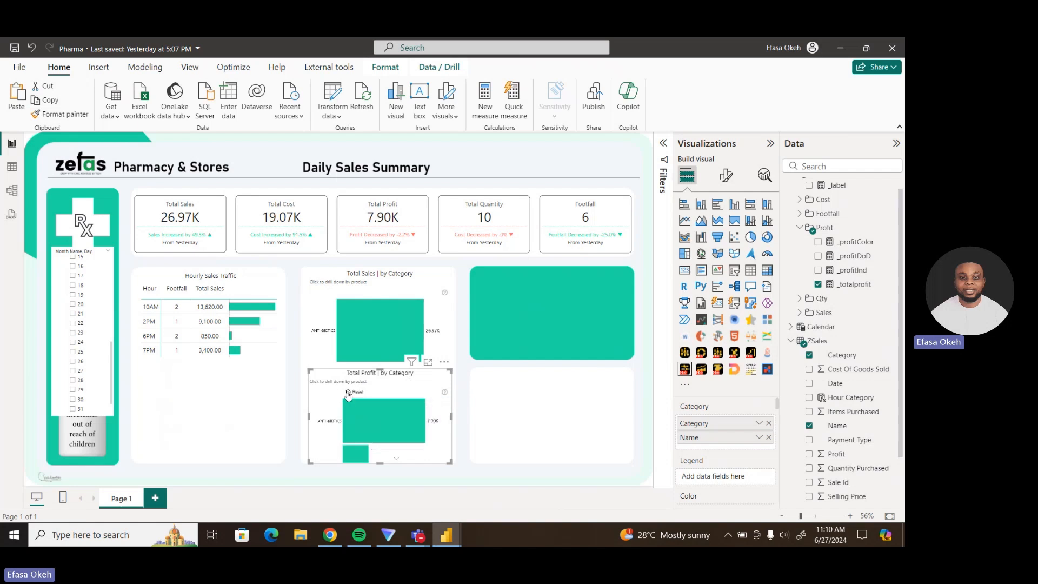
{"action": "left_click", "coordinate": [514, 448]}
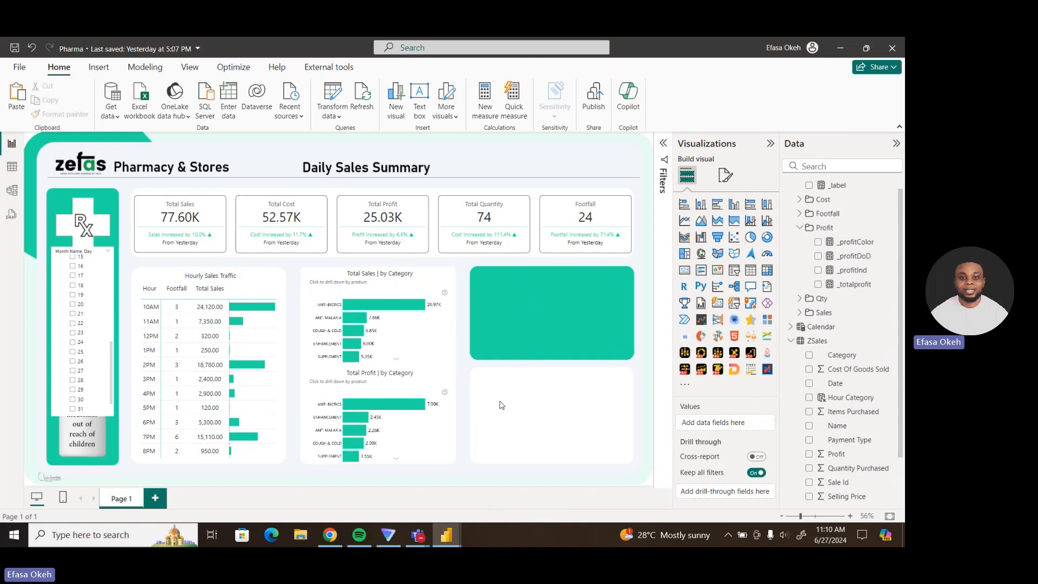
Switch to the Zefas Pharmacy Sales report to check the remaining visuals in the reference dashboard.
{"action": "mouse_move", "coordinate": [445, 535]}
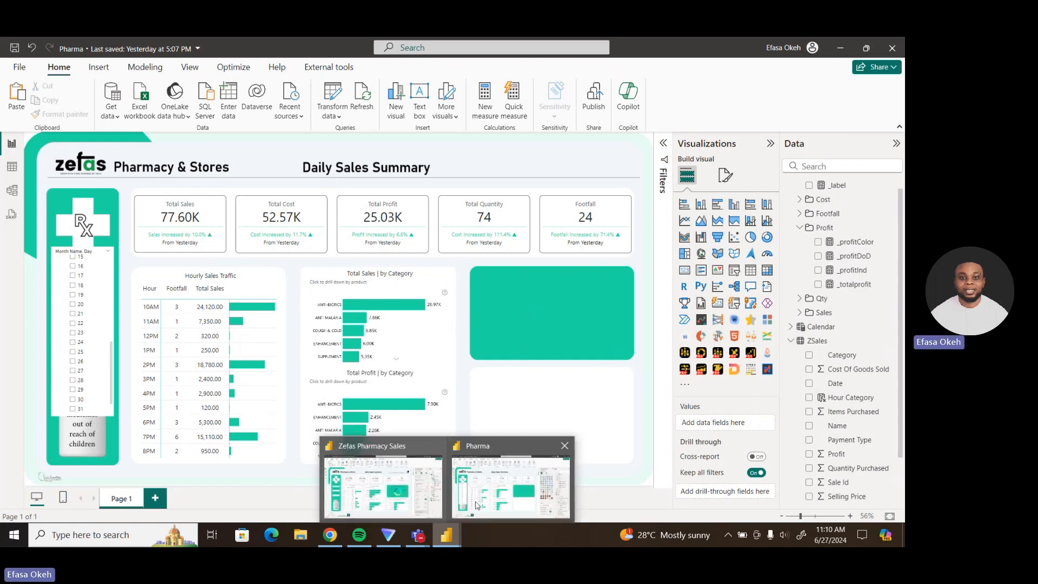
{"action": "left_click", "coordinate": [401, 493]}
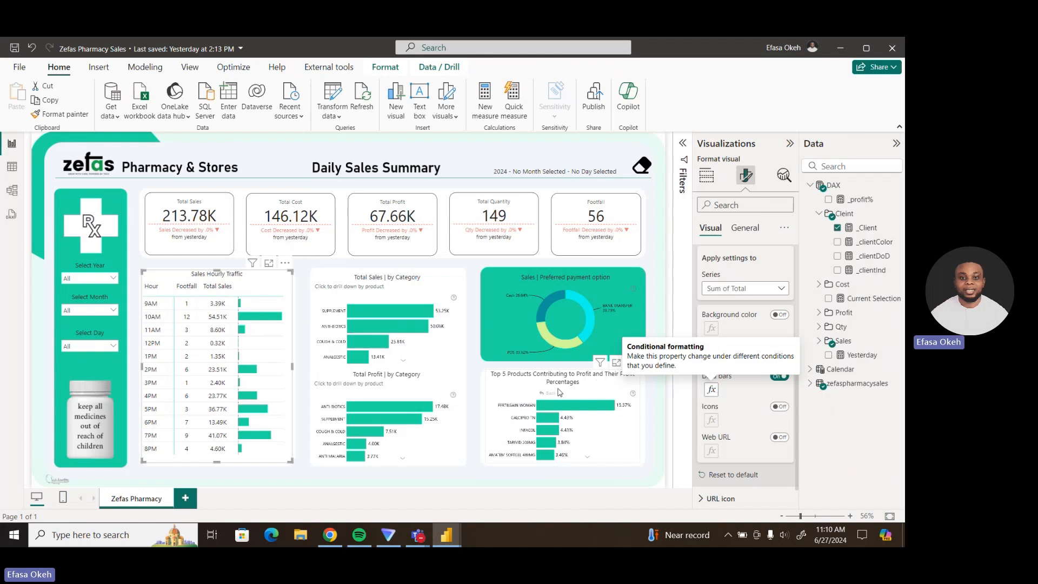
Switch from the Zefas Pharmacy Sales report to the Pharma report window.
{"action": "mouse_move", "coordinate": [447, 535]}
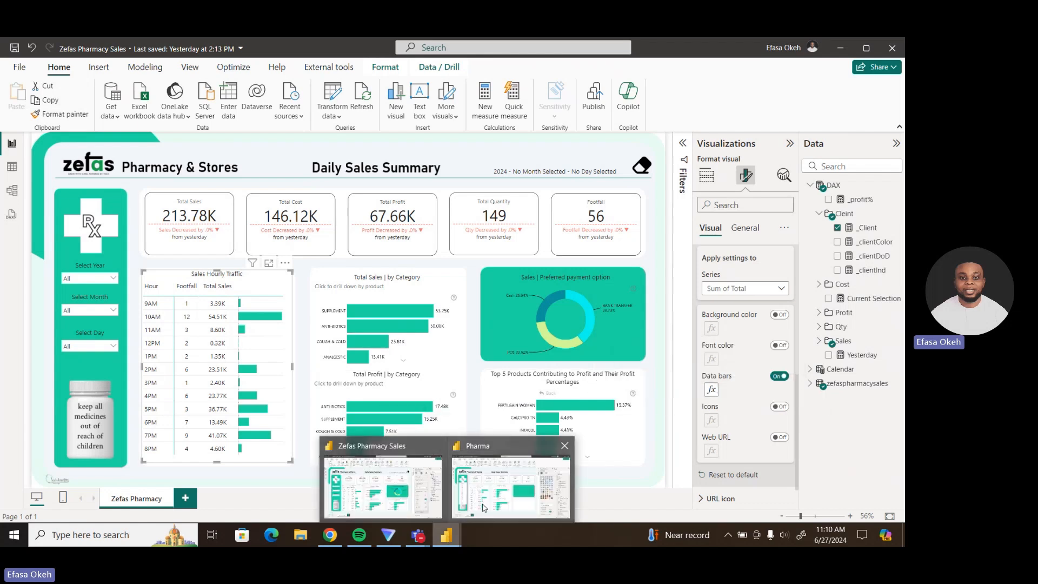
{"action": "left_click", "coordinate": [472, 424]}
{"action": "mouse_move", "coordinate": [447, 535]}
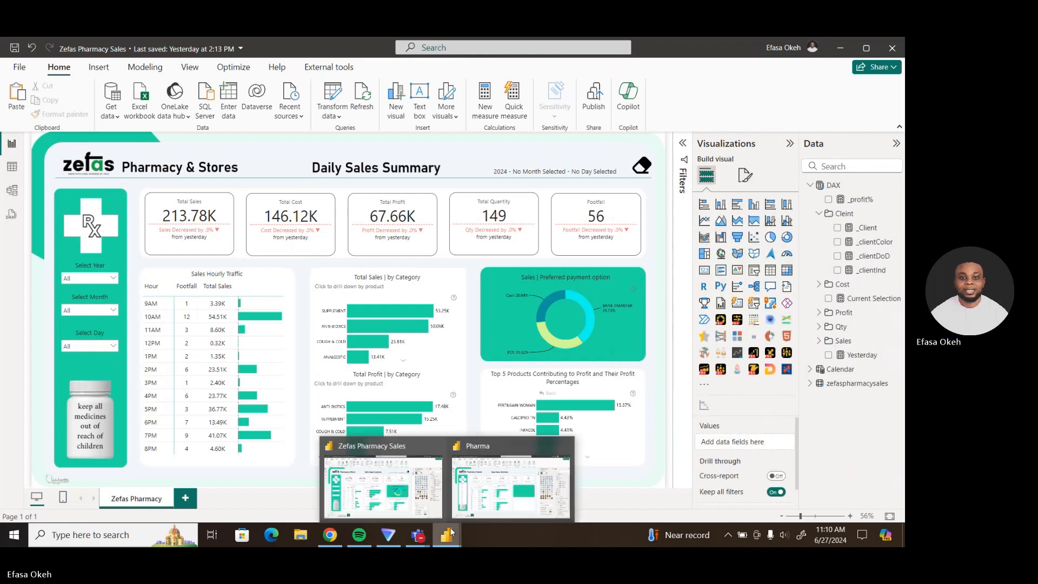
{"action": "left_click", "coordinate": [489, 494]}
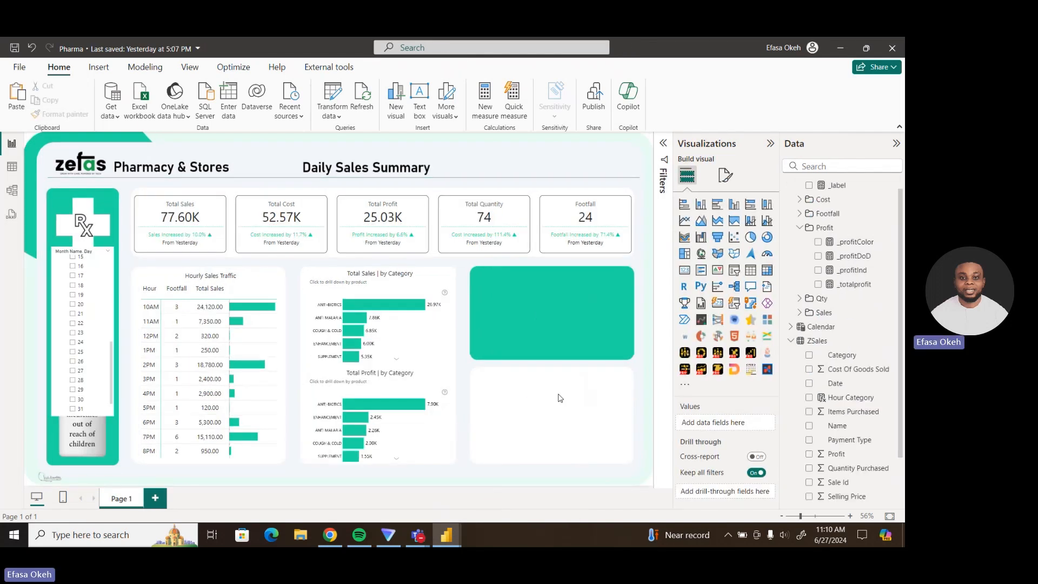
Collapse the Profit folder and start a new measure named _profit% in the DAX table.
{"action": "left_click", "coordinate": [800, 229]}
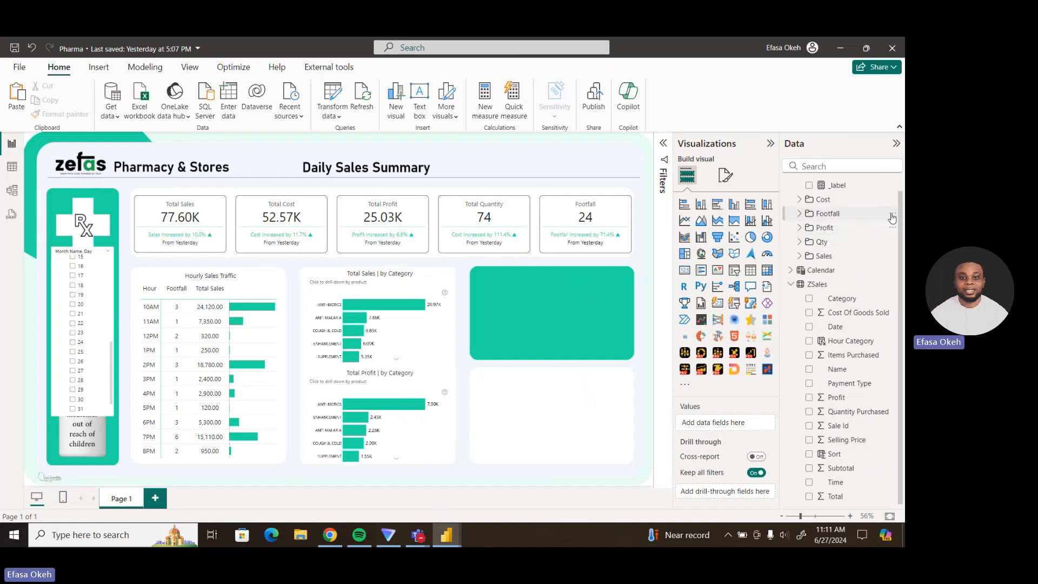
{"action": "scroll", "coordinate": [876, 184], "scroll_direction": "up", "scroll_amount": 1}
{"action": "left_click", "coordinate": [877, 183]}
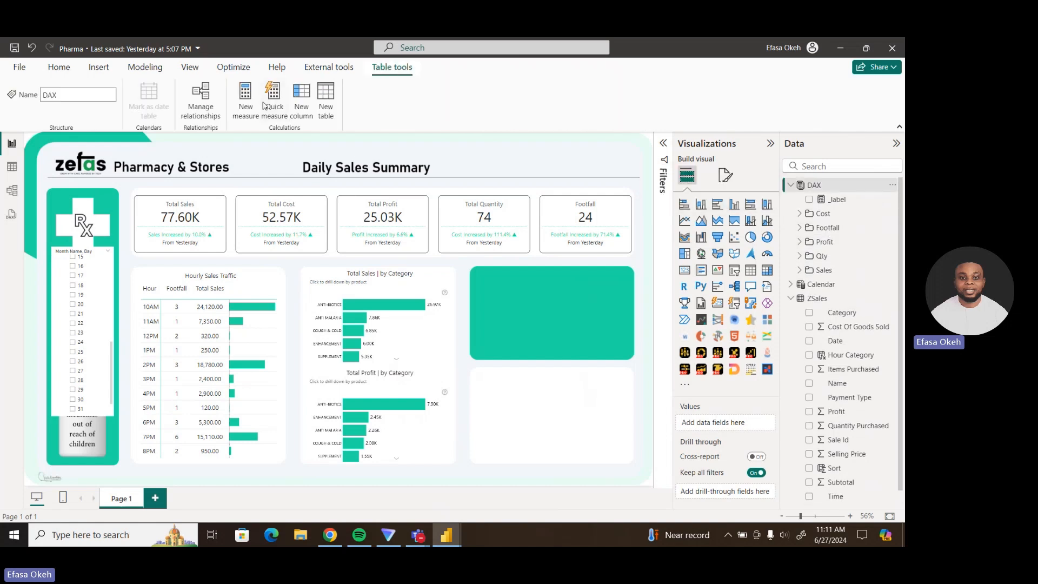
{"action": "left_click", "coordinate": [247, 97]}
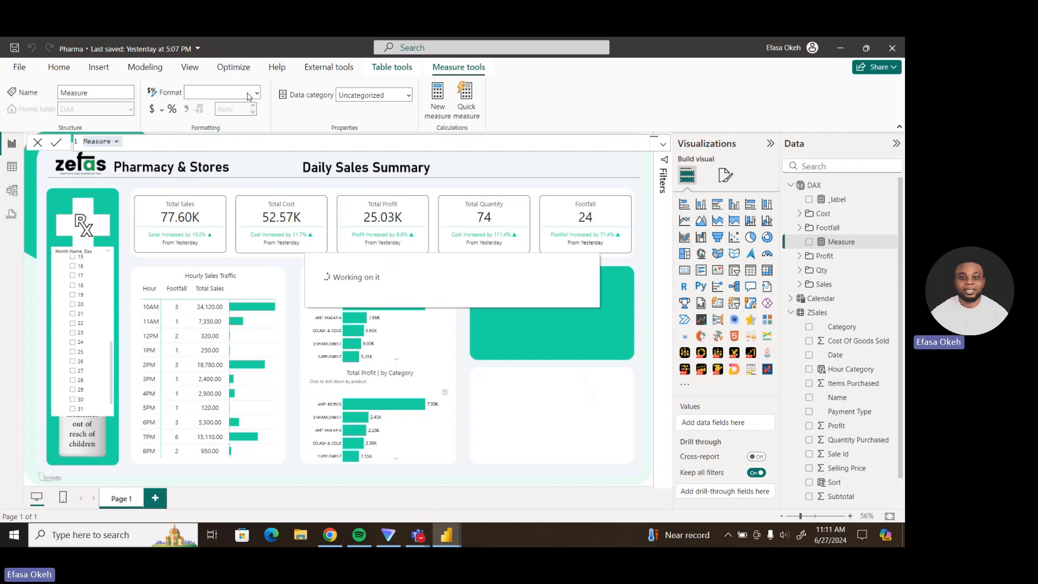
{"action": "type", "text": "_"}
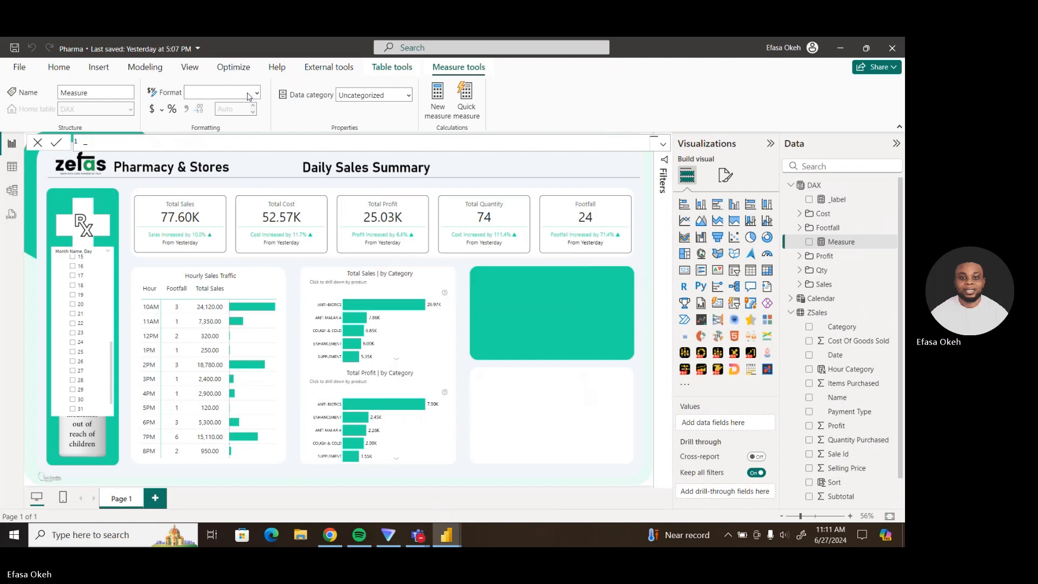
{"action": "type", "text": "profit"}
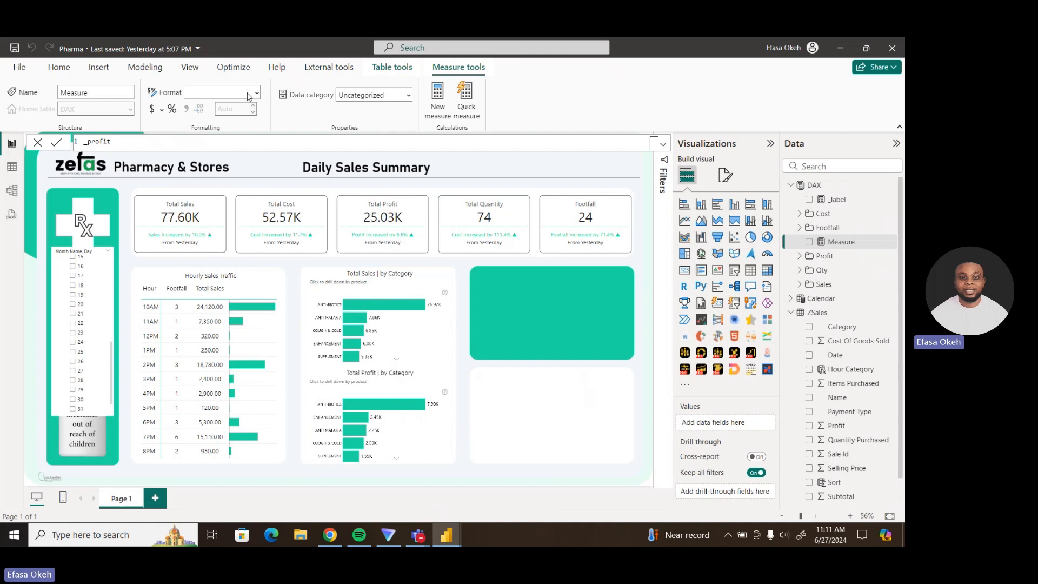
{"action": "type", "text": "% ="}
{"action": "key", "text": "shift+Return"}
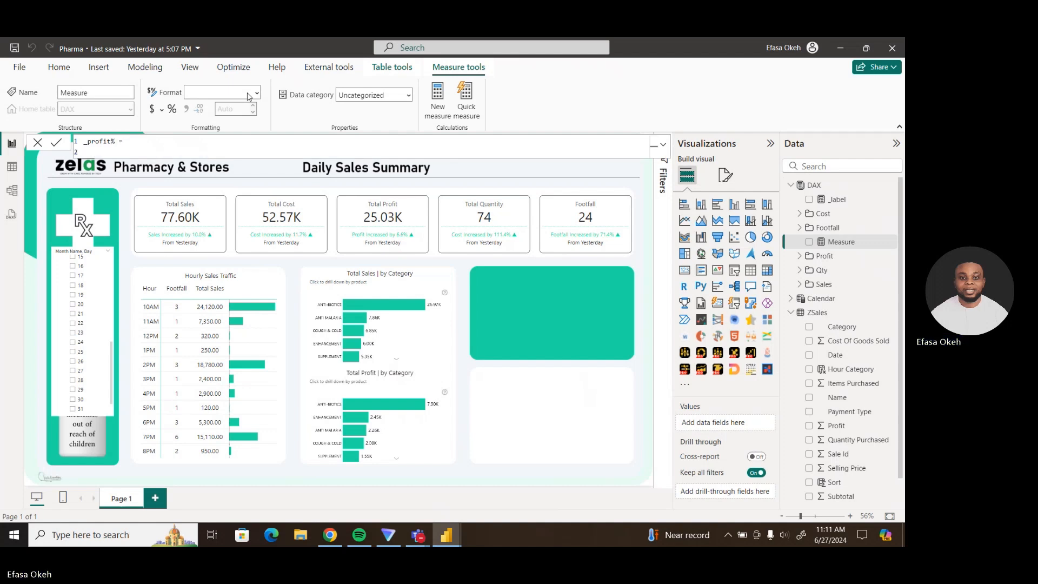
Begin the measure's formula with a DIVIDE function that uses [_totalprofit] as the numerator.
{"action": "key", "text": "Tab"}
{"action": "type", "text": "Divide"}
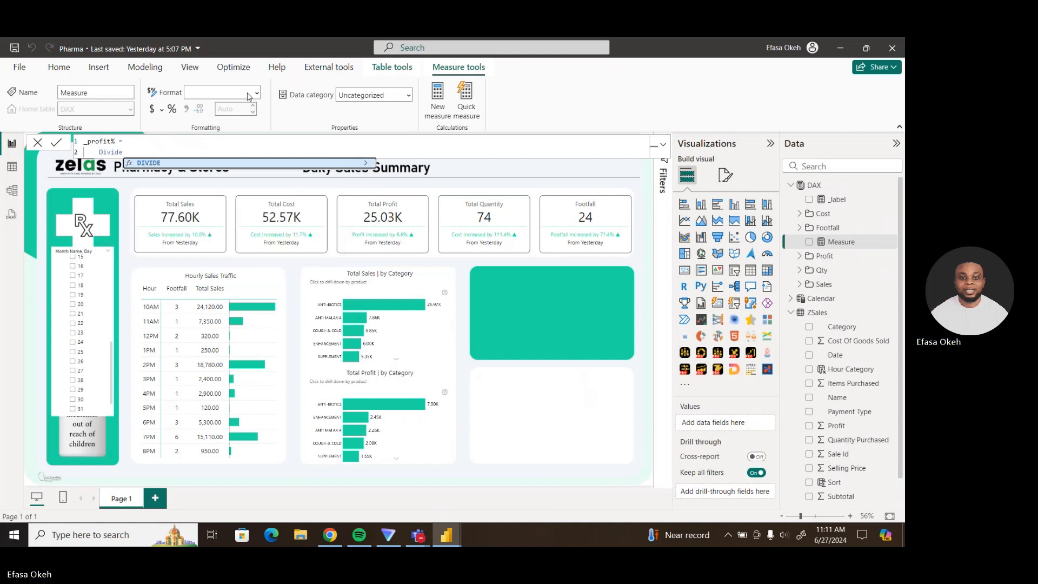
{"action": "key", "text": "Tab"}
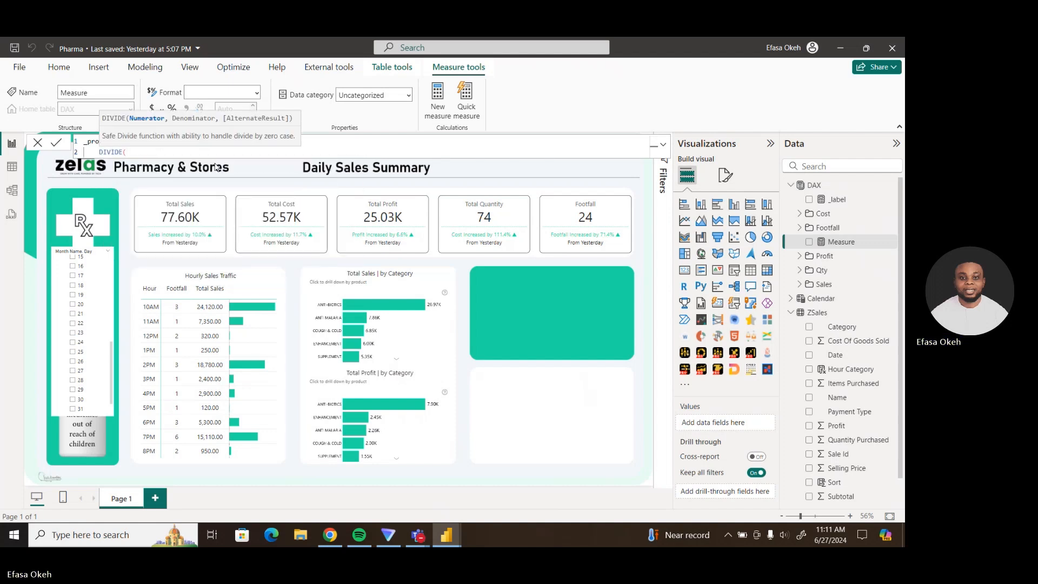
{"action": "type", "text": "_"}
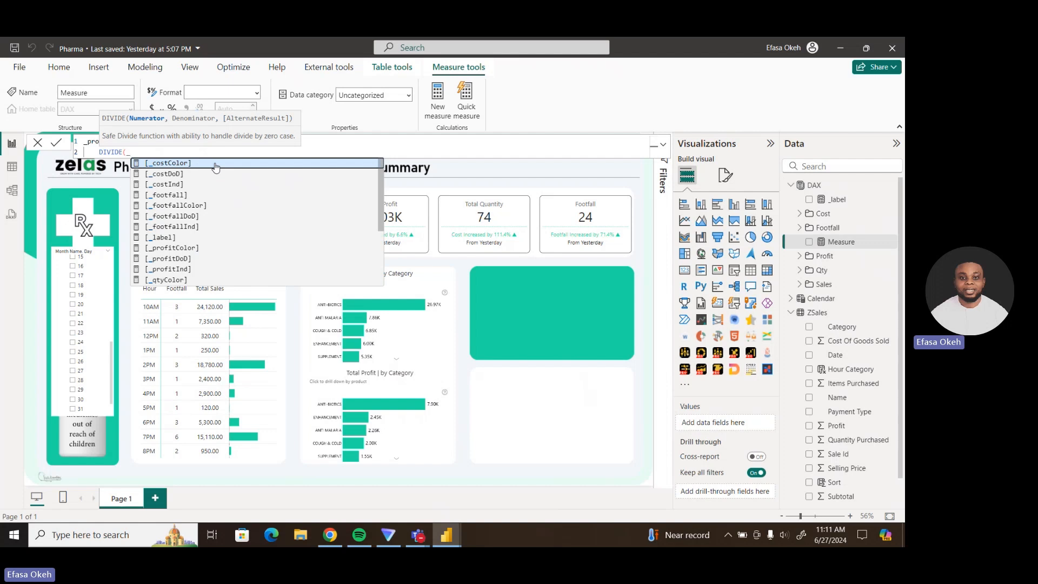
{"action": "type", "text": "toat"}
{"action": "key", "text": "BackSpace"}
{"action": "key", "text": "BackSpace"}
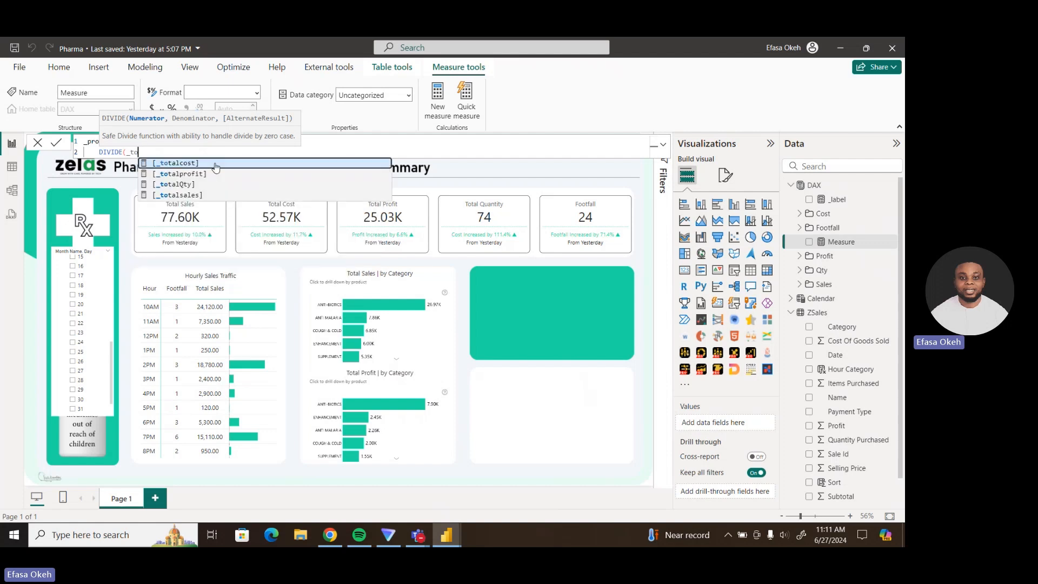
{"action": "type", "text": "ta"}
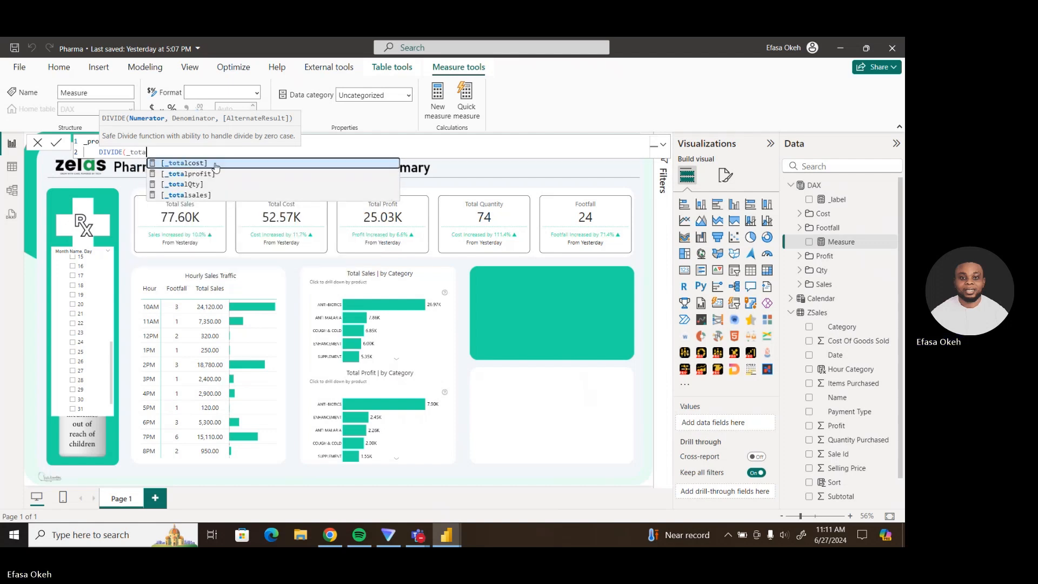
{"action": "left_click", "coordinate": [215, 173]}
{"action": "type", "text": ","}
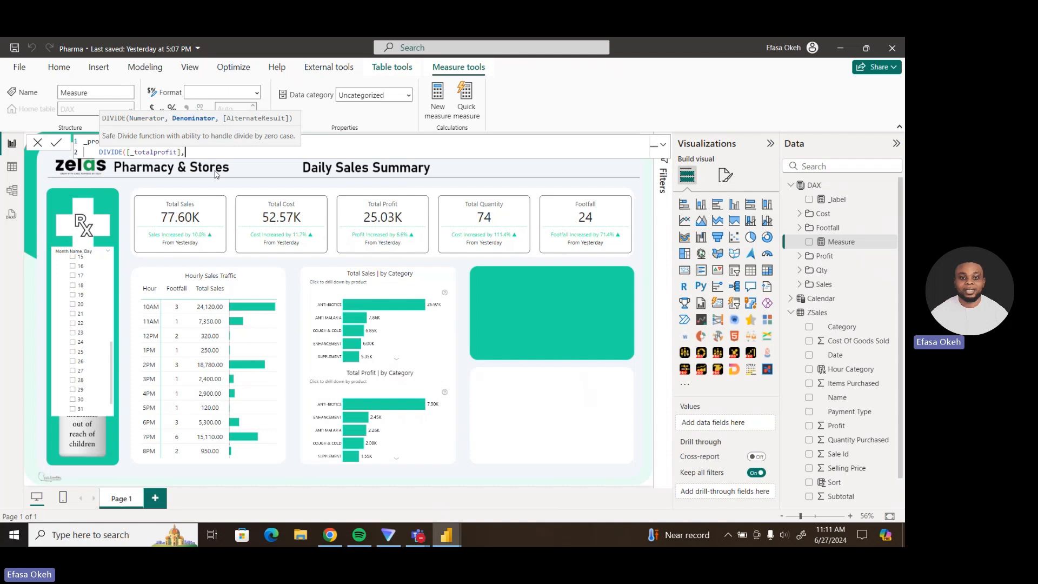
Add a CALCULATE function on a new line as the denominator, with [_totalprofit] as its expression.
{"action": "key", "text": "shift+Return"}
{"action": "type", "text": "Cal"}
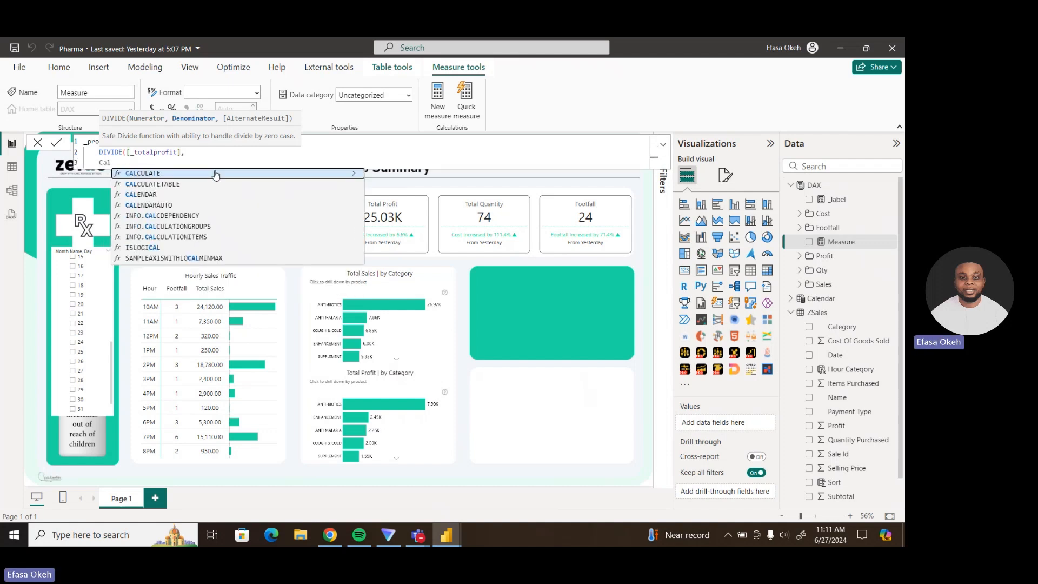
{"action": "left_click", "coordinate": [215, 173]}
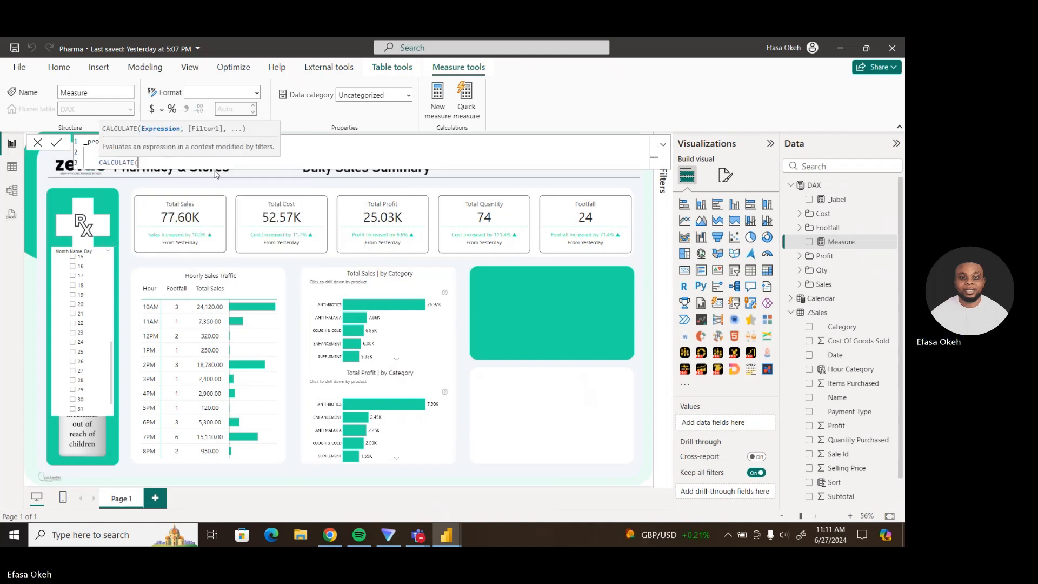
{"action": "type", "text": "_"}
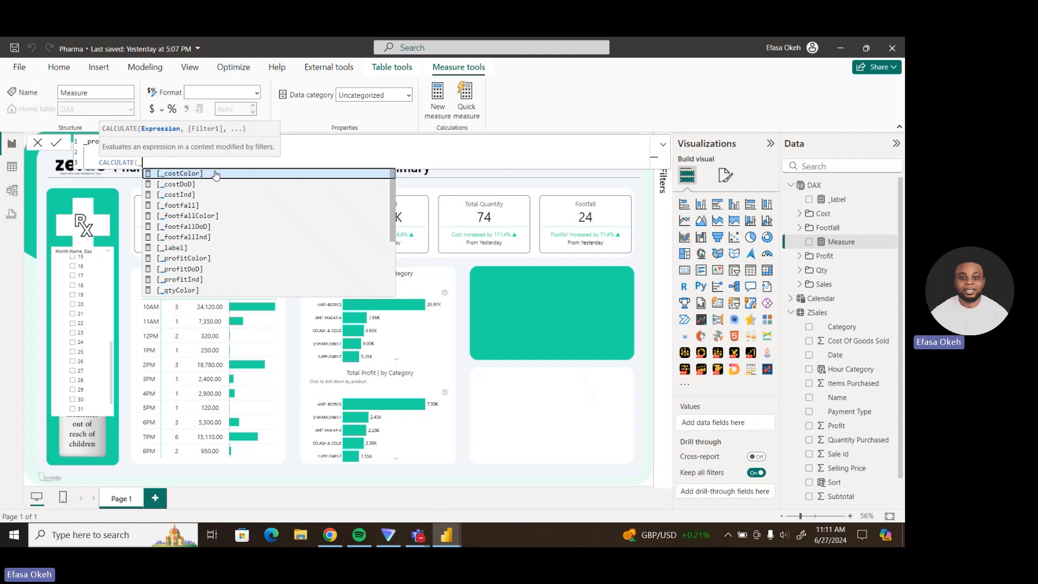
{"action": "type", "text": "tota"}
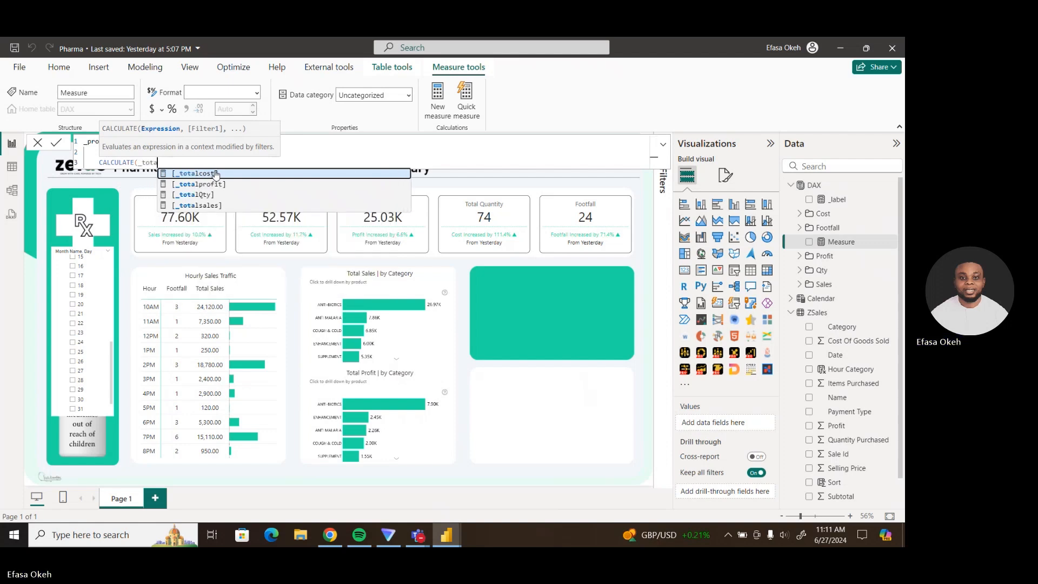
{"action": "left_click", "coordinate": [206, 186]}
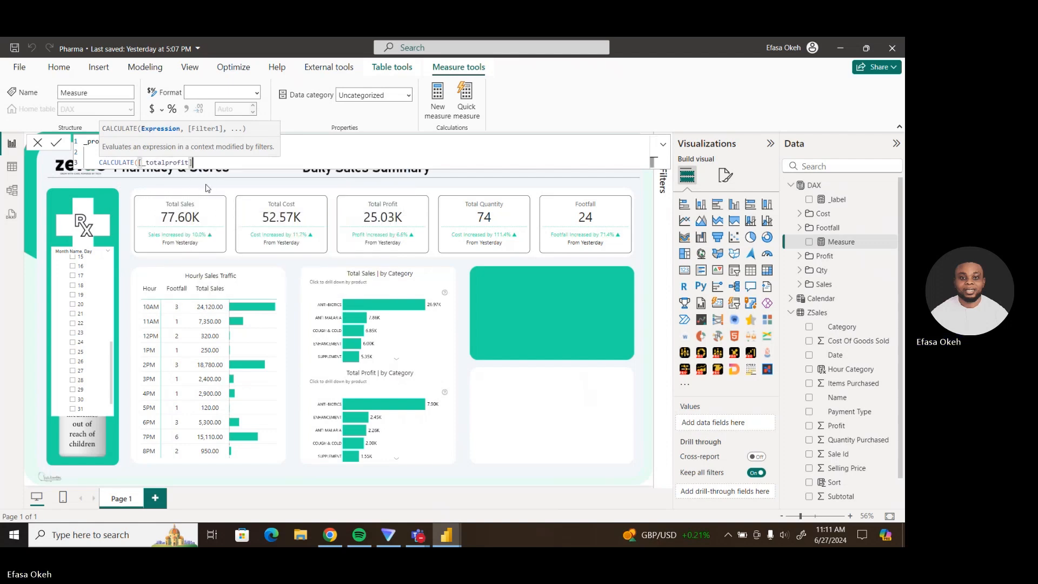
{"action": "type", "text": ","}
{"action": "key", "text": "shift+Return"}
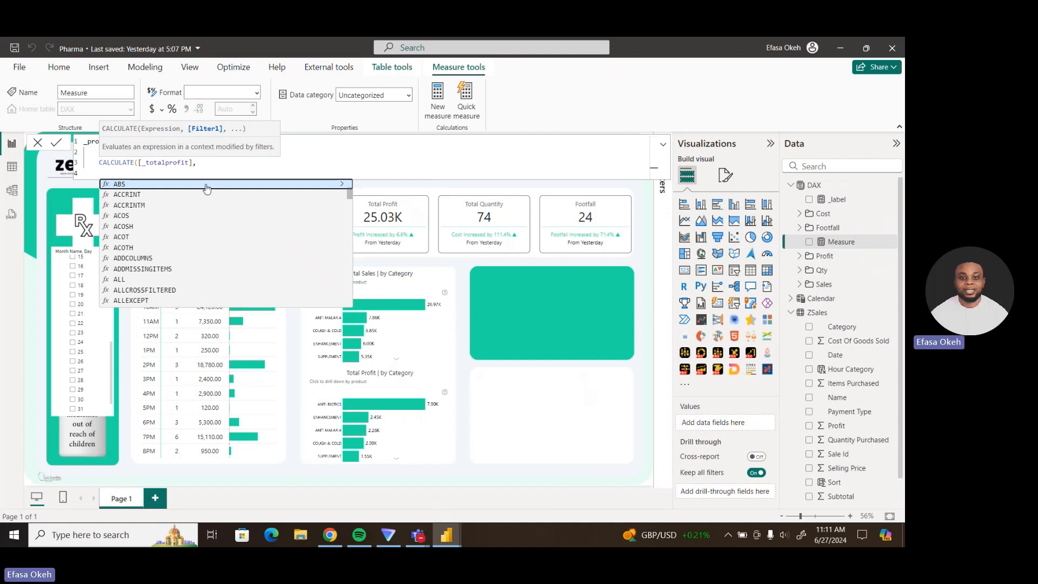
Filter the CALCULATE with ALL(ZSales[Name]), close both functions on separate lines and commit the _profit% measure.
{"action": "type", "text": "All"}
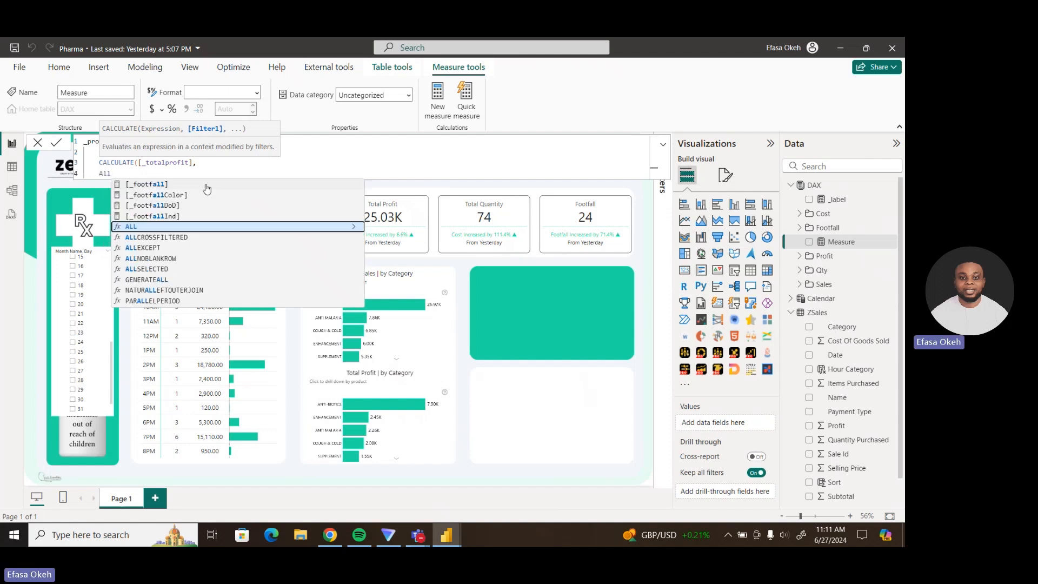
{"action": "left_click", "coordinate": [189, 227]}
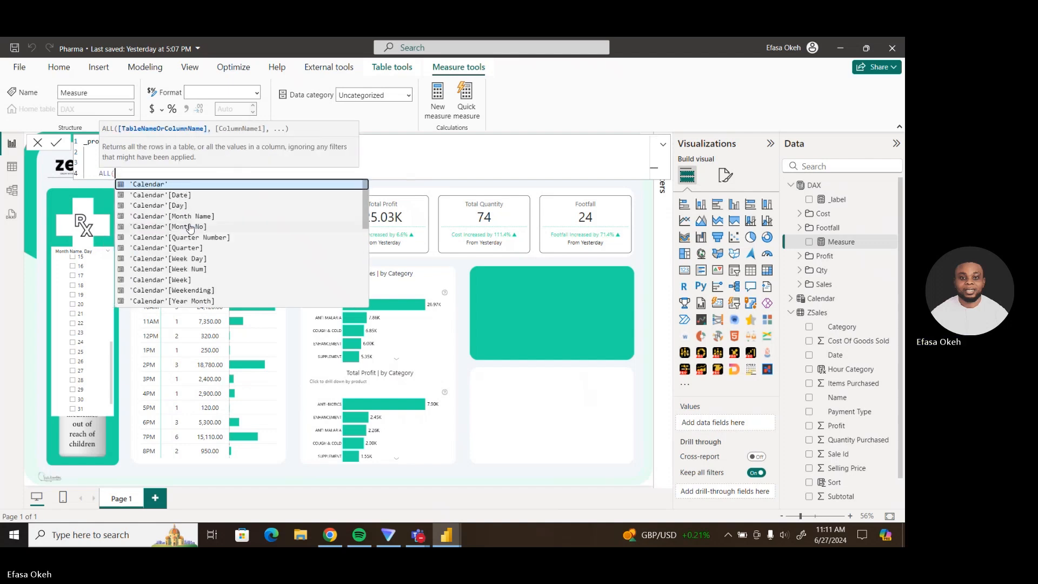
{"action": "type", "text": "Zsa"}
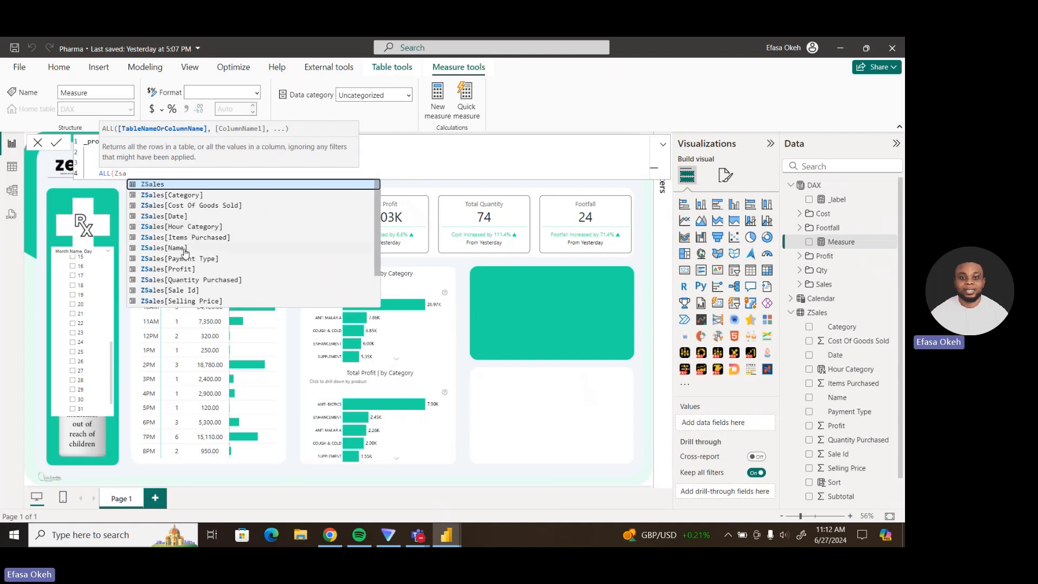
{"action": "left_click", "coordinate": [181, 249]}
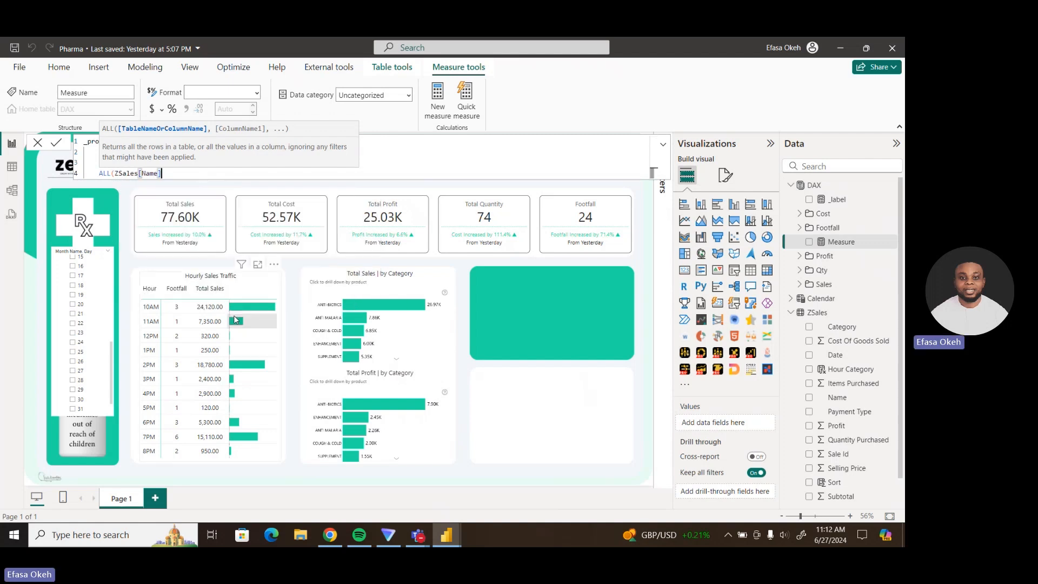
{"action": "type", "text": ")"}
{"action": "key", "text": "shift+Return"}
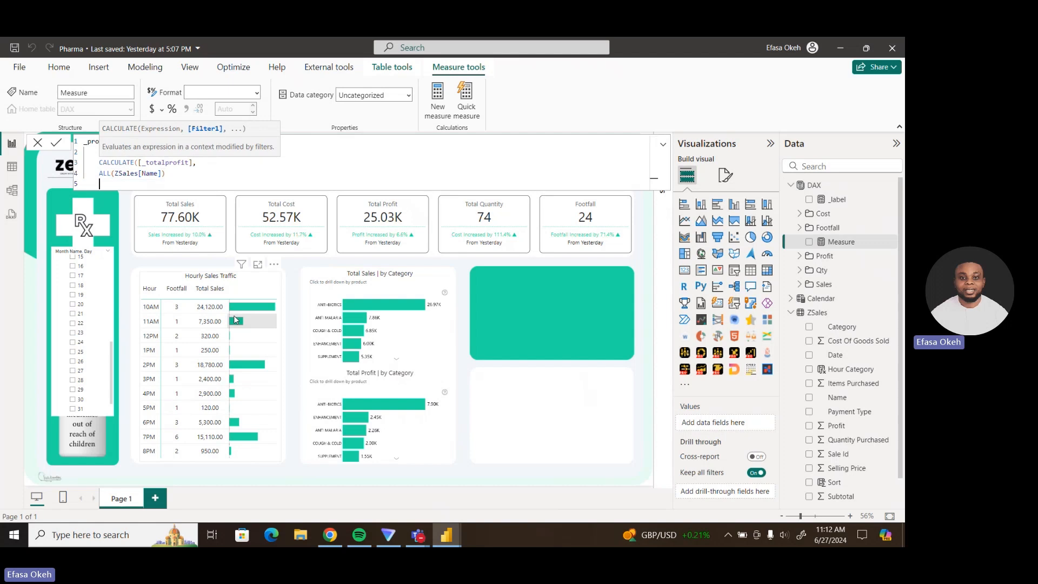
{"action": "type", "text": ")"}
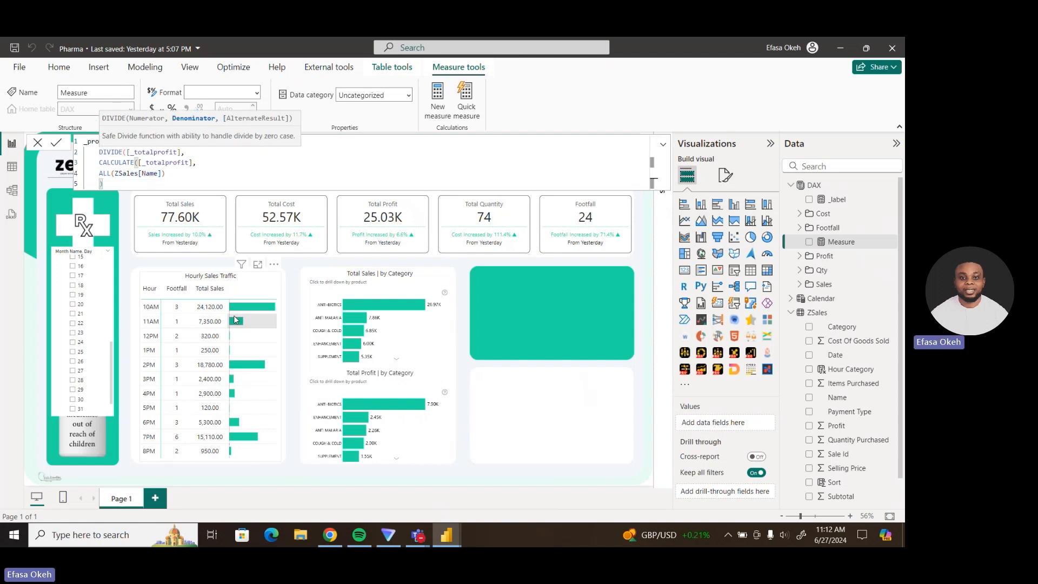
{"action": "key", "text": "shift+Return"}
{"action": "type", "text": ")"}
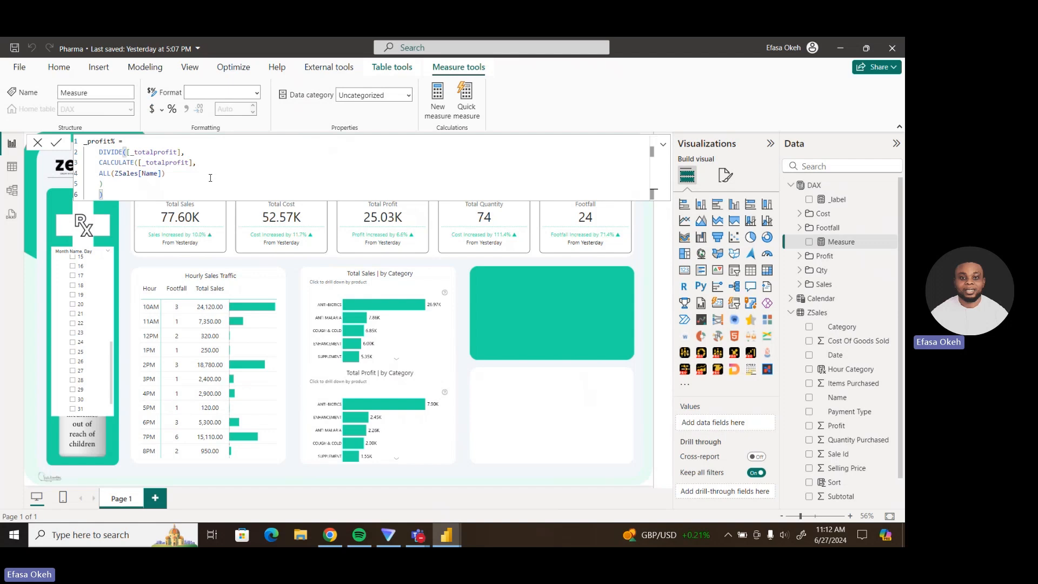
{"action": "key", "text": "BackSpace"}
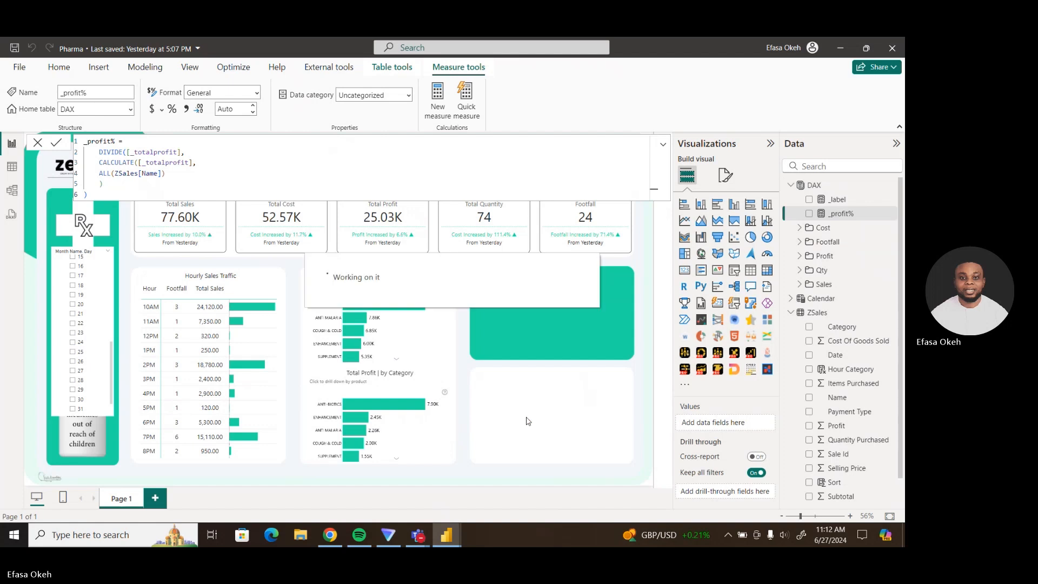
{"action": "left_click", "coordinate": [470, 404]}
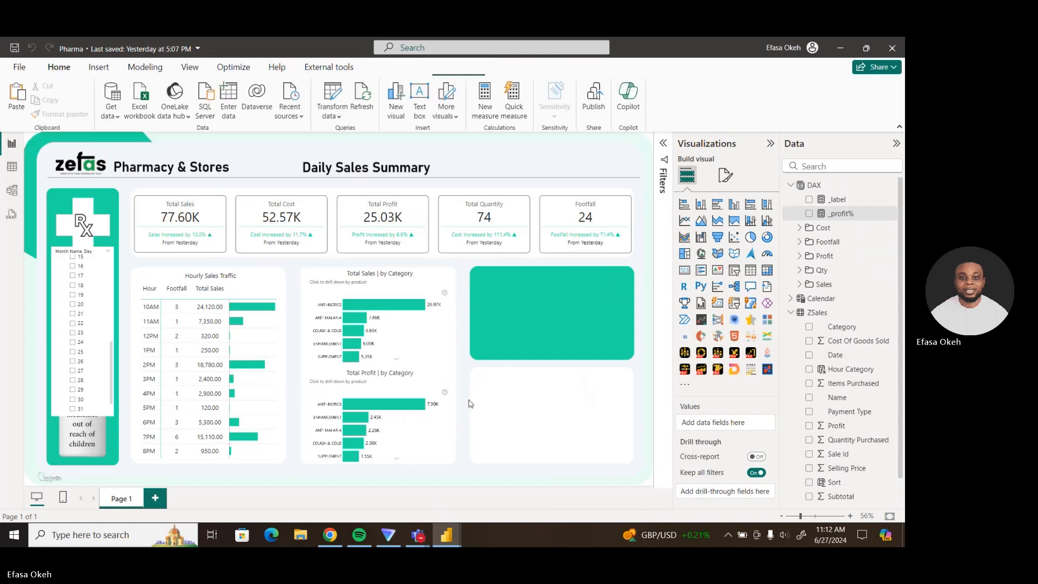
Duplicate the Total Profit by Category bar chart and place the copy in the empty white panel beside it.
{"action": "left_click", "coordinate": [400, 404]}
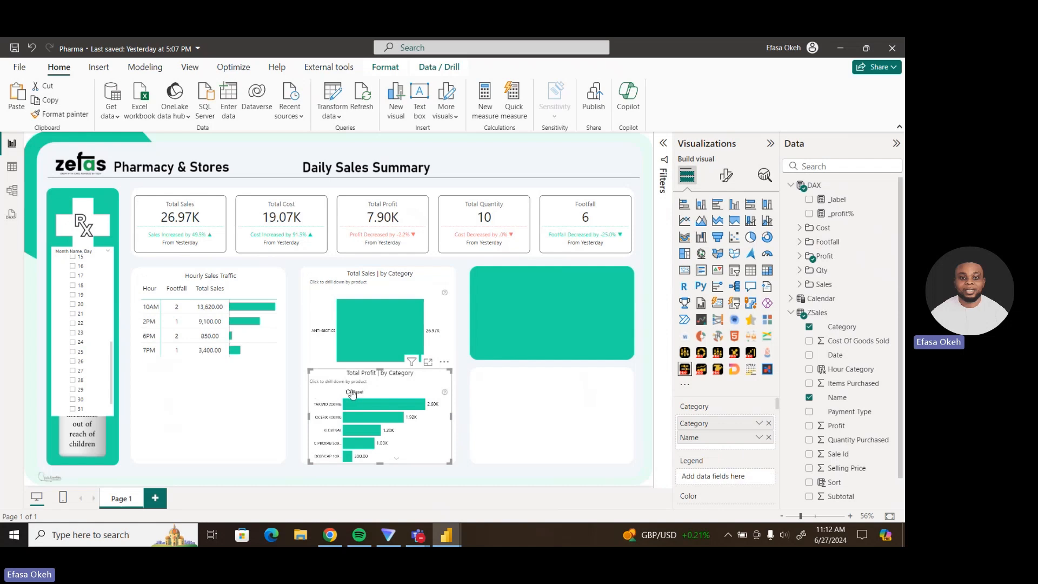
{"action": "left_click", "coordinate": [350, 393]}
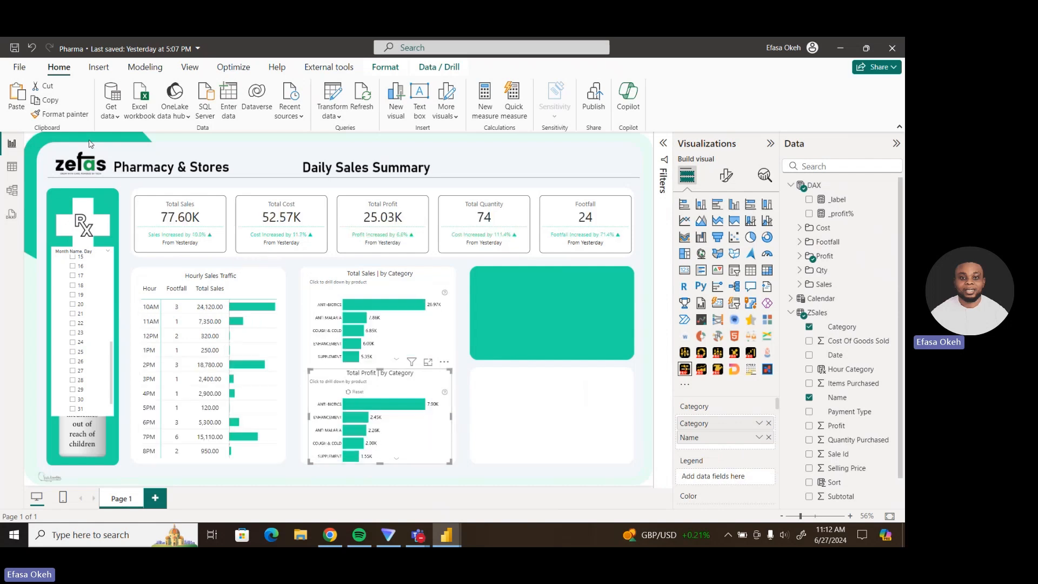
{"action": "left_click", "coordinate": [16, 98]}
{"action": "left_click_drag", "start_coordinate": [448, 368], "coordinate": [618, 364]}
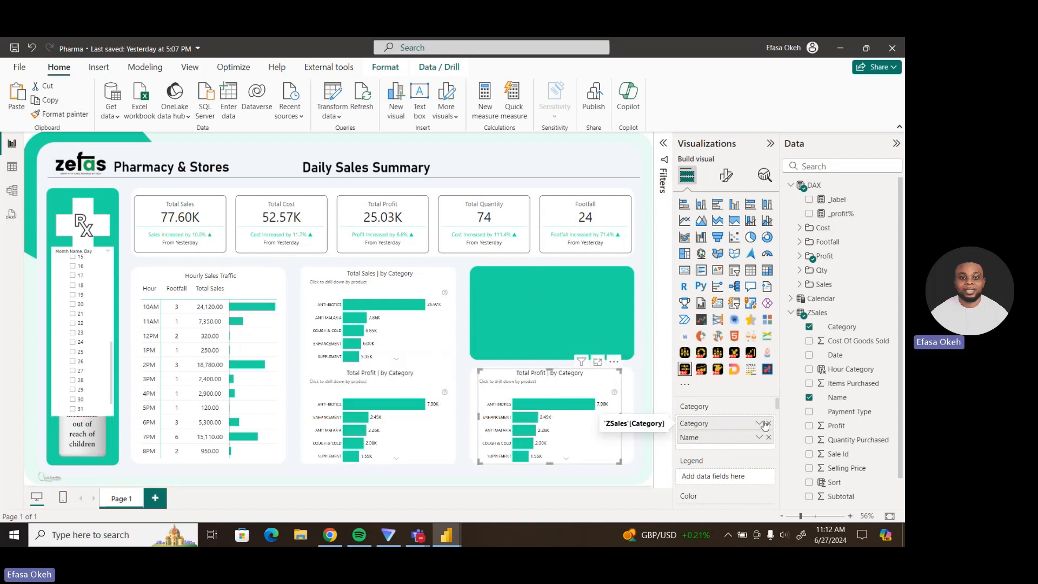
Remove the Category field from the copied chart, keeping Name as its only category field.
{"action": "left_click_drag", "start_coordinate": [777, 403], "coordinate": [779, 409]}
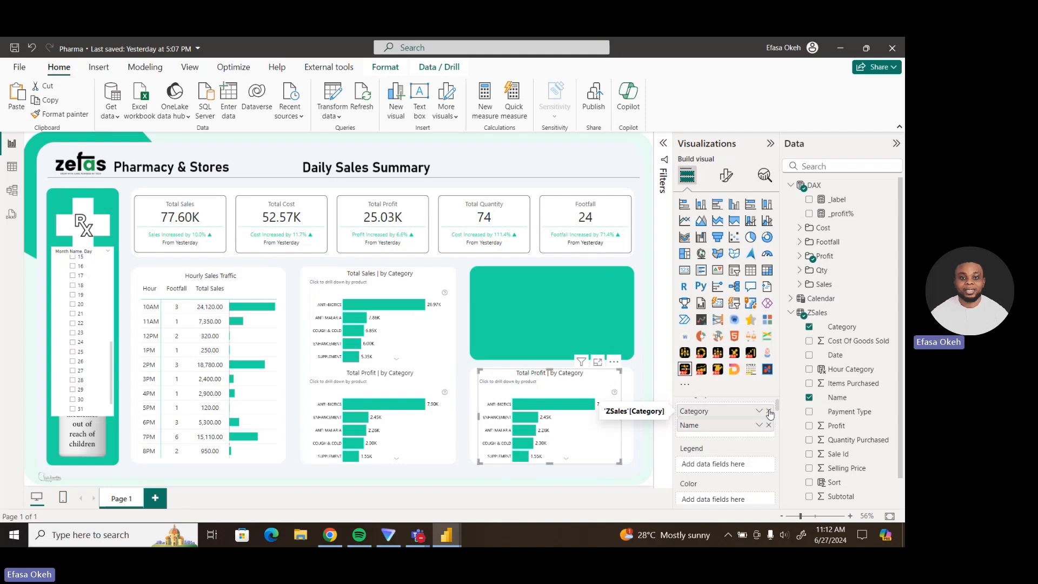
{"action": "left_click", "coordinate": [770, 412]}
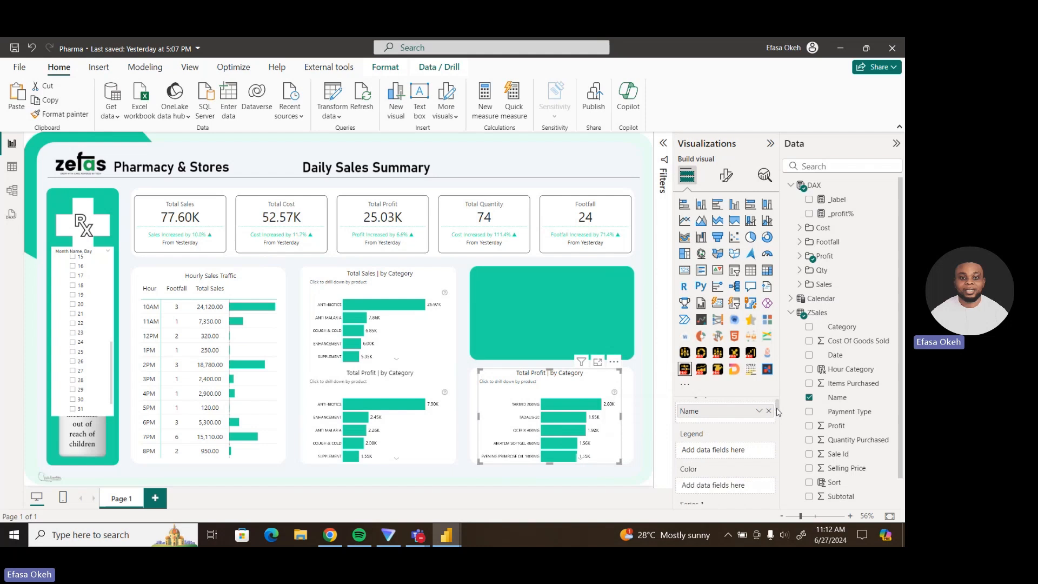
Replace _totalprofit with the _profit% measure as Series 1 of the copied chart.
{"action": "scroll", "coordinate": [777, 413], "scroll_direction": "down", "scroll_amount": 1}
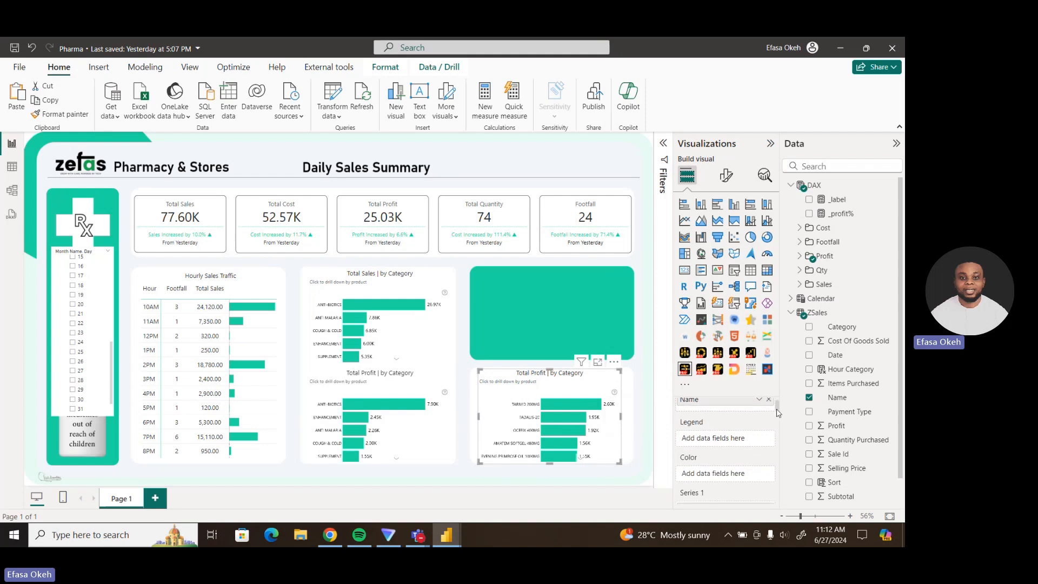
{"action": "scroll", "coordinate": [778, 412], "scroll_direction": "down", "scroll_amount": 2}
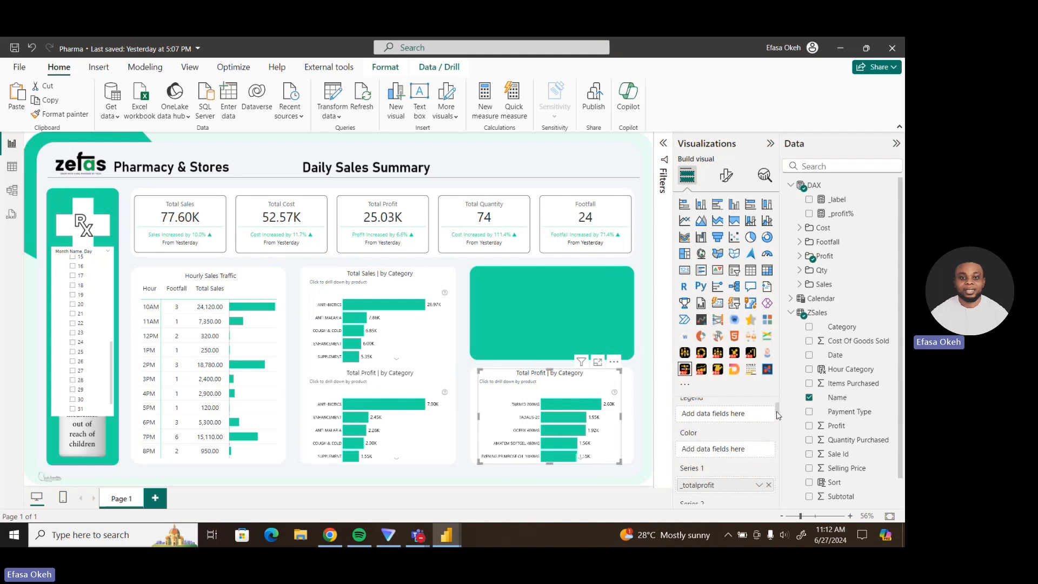
{"action": "scroll", "coordinate": [778, 415], "scroll_direction": "down", "scroll_amount": 3}
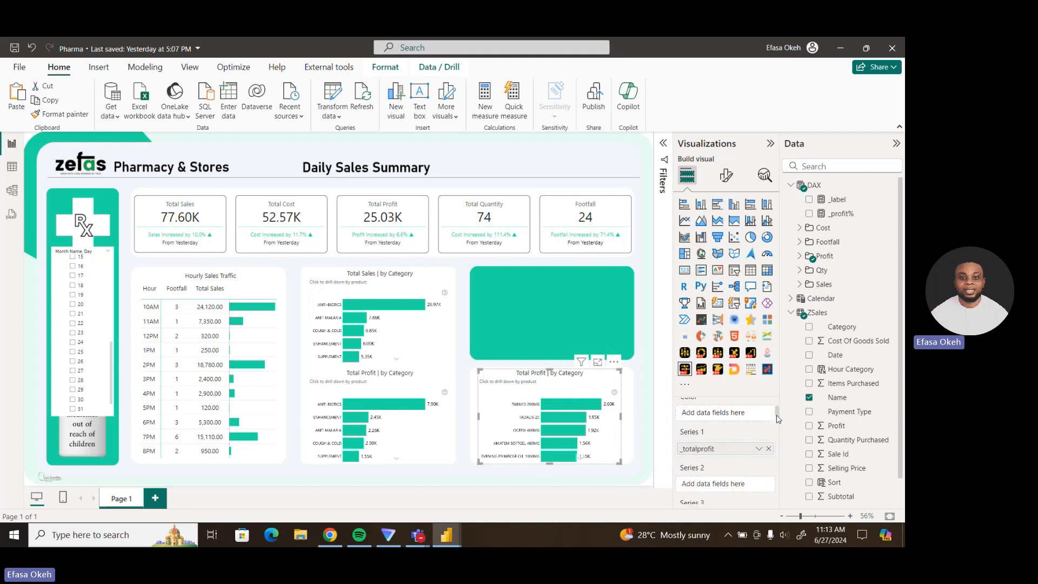
{"action": "left_click", "coordinate": [768, 450]}
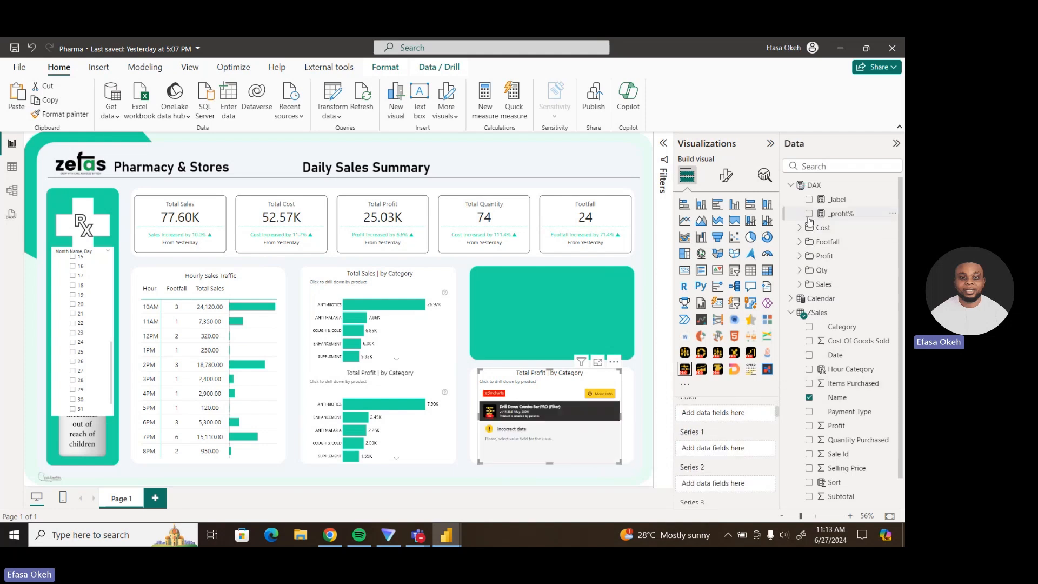
{"action": "left_click_drag", "start_coordinate": [822, 219], "coordinate": [718, 477]}
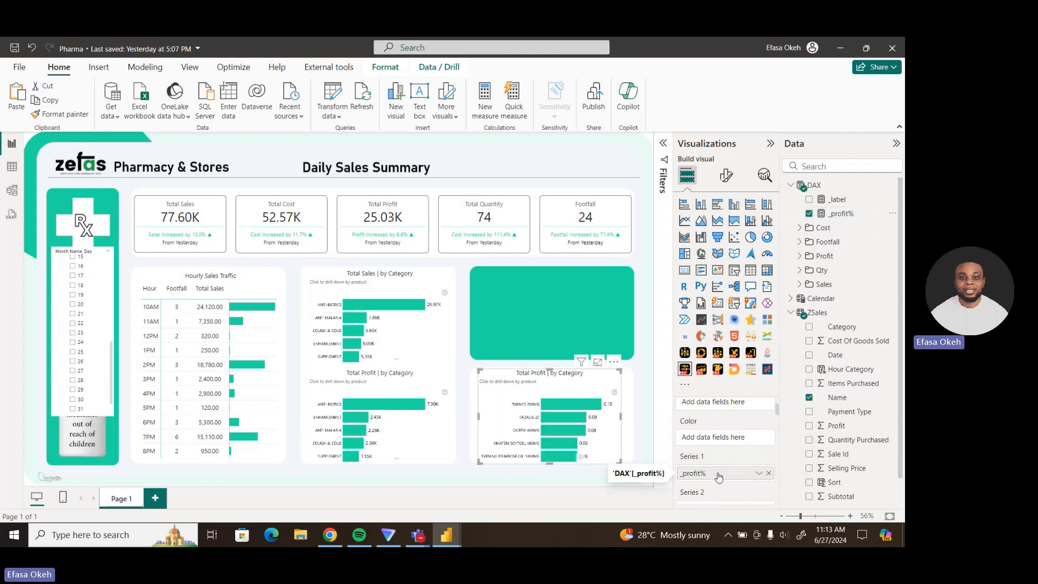
Format the _profit% measure as Percentage and deselect it.
{"action": "left_click", "coordinate": [848, 215]}
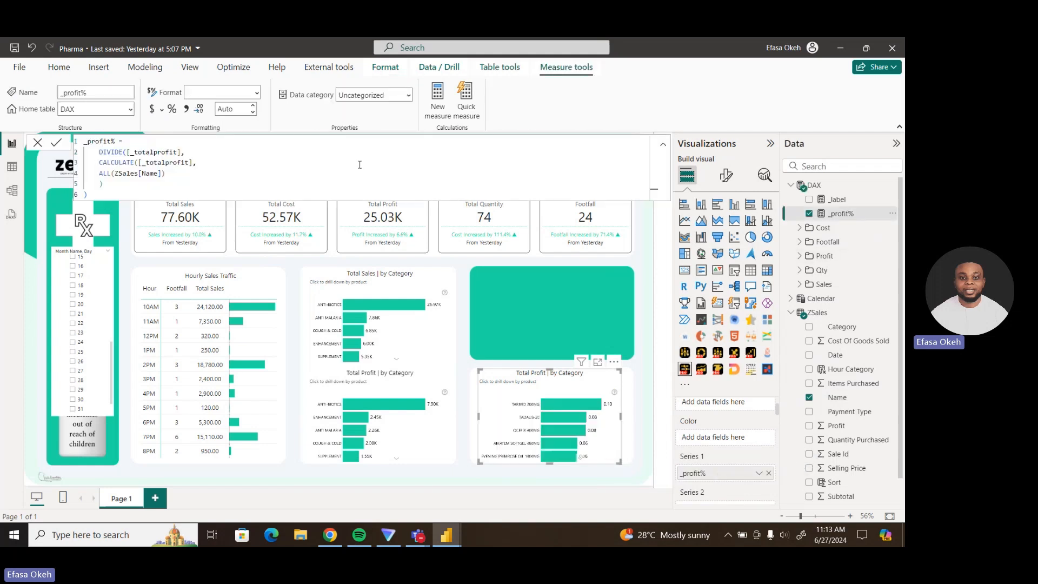
{"action": "left_click", "coordinate": [205, 92]}
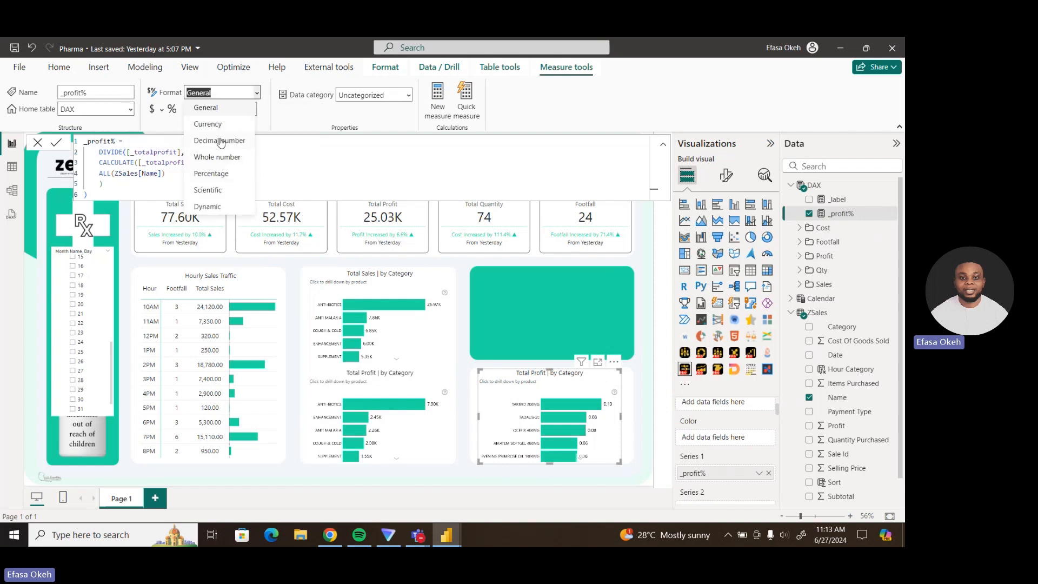
{"action": "left_click", "coordinate": [235, 173]}
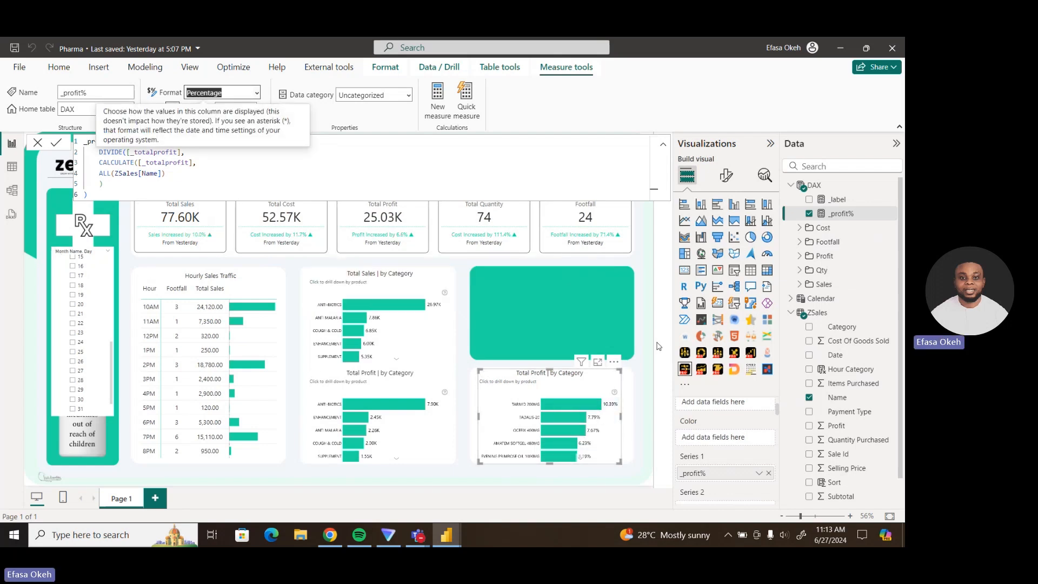
{"action": "left_click", "coordinate": [626, 402]}
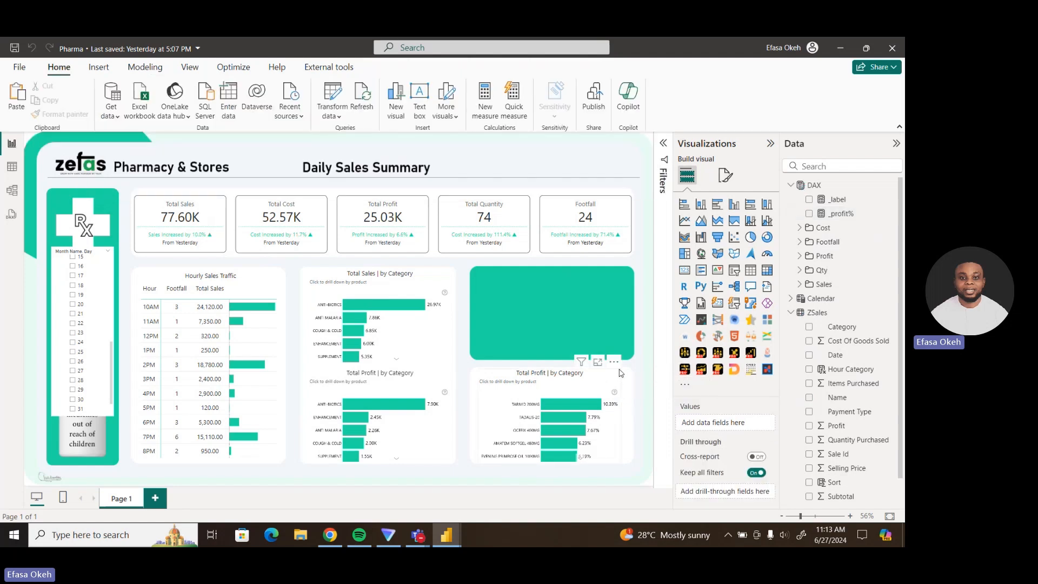
Filter the copied chart's Name field to the Top N 5 items by _totalprofit and apply the filter.
{"action": "left_click", "coordinate": [620, 373]}
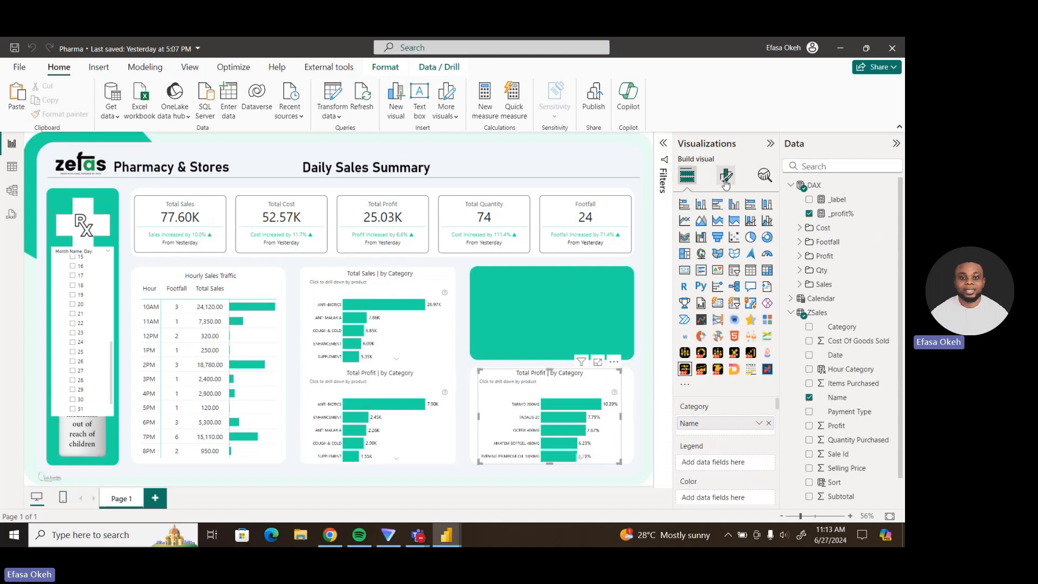
{"action": "left_click", "coordinate": [663, 143]}
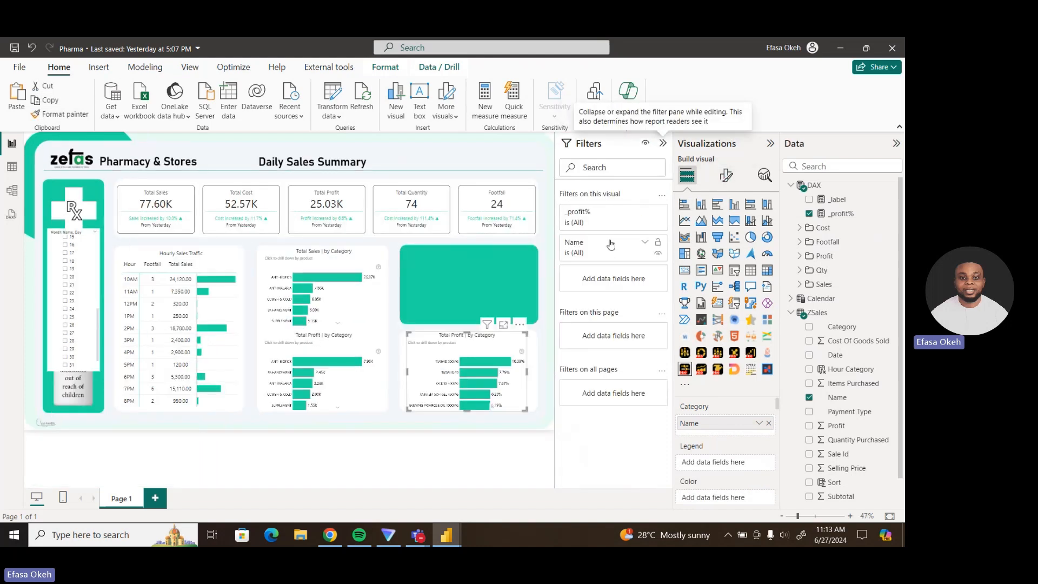
{"action": "left_click", "coordinate": [643, 246]}
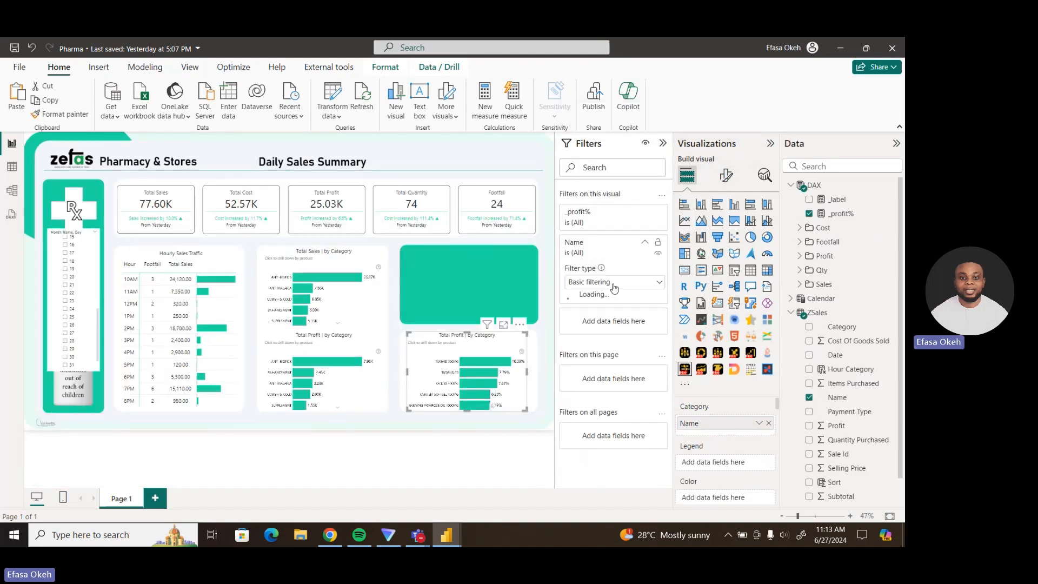
{"action": "left_click", "coordinate": [600, 287]}
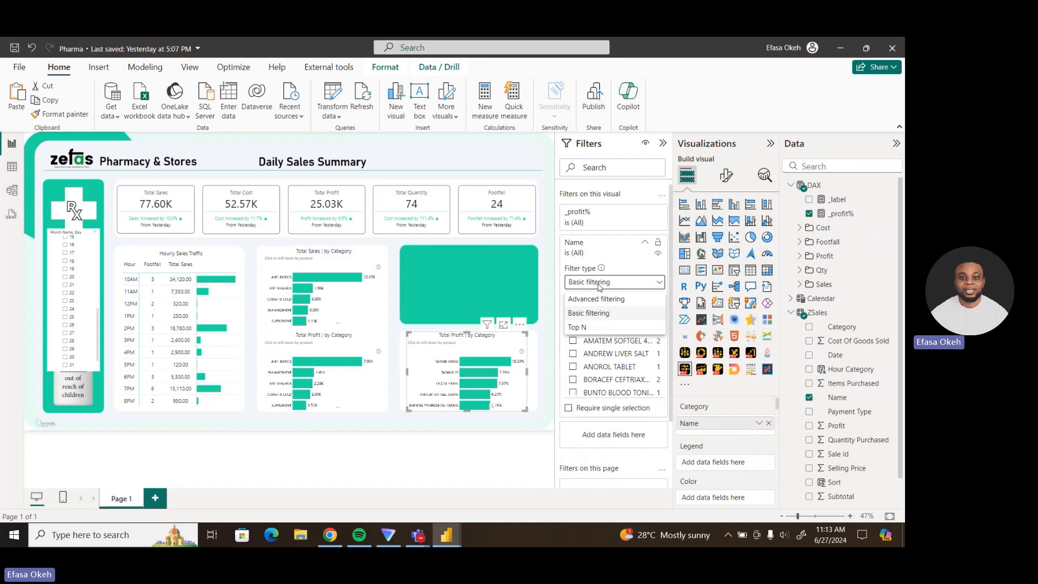
{"action": "left_click", "coordinate": [594, 328]}
{"action": "left_click", "coordinate": [632, 313]}
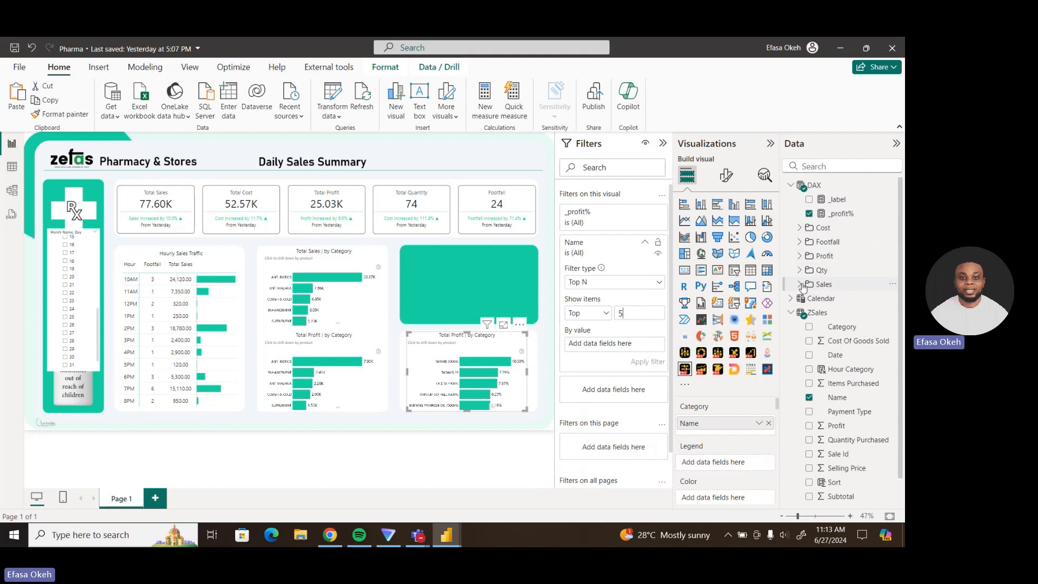
{"action": "left_click", "coordinate": [801, 257]}
{"action": "left_click_drag", "start_coordinate": [866, 316], "coordinate": [616, 343]}
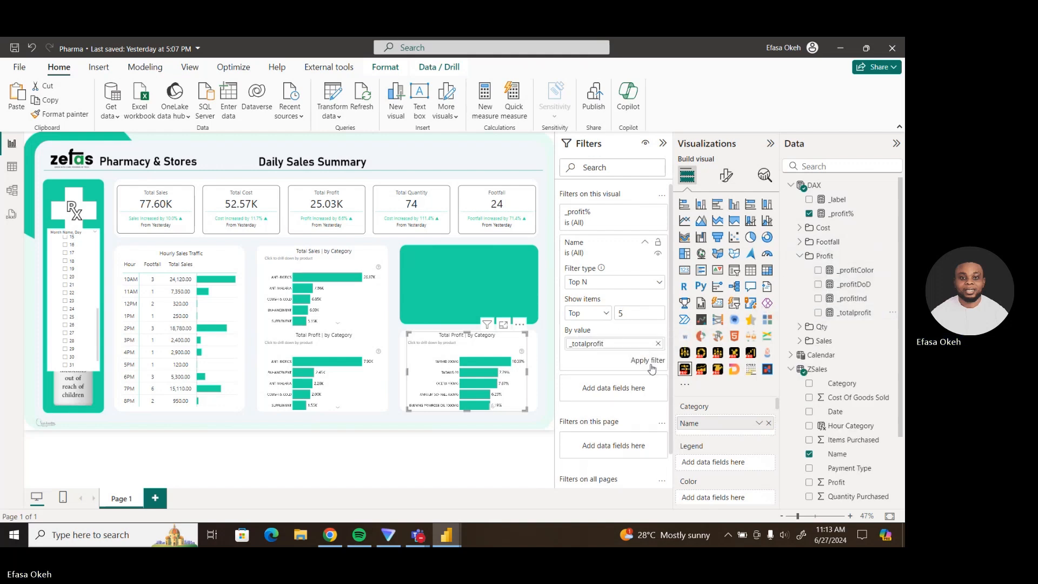
{"action": "left_click", "coordinate": [648, 360]}
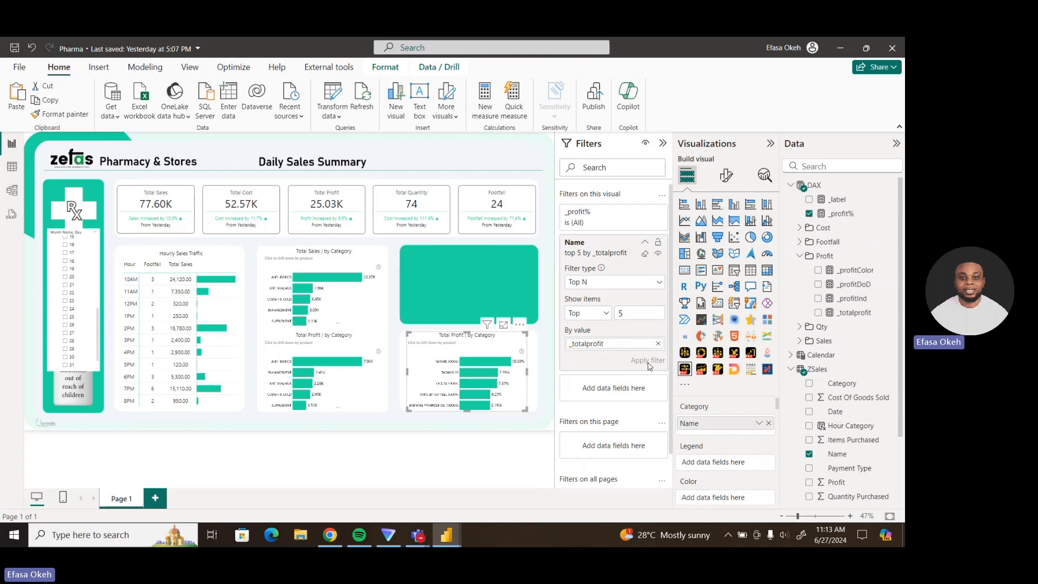
Collapse the Filters pane and widen the copied chart slightly on both sides to fill its white panel.
{"action": "left_click", "coordinate": [727, 174]}
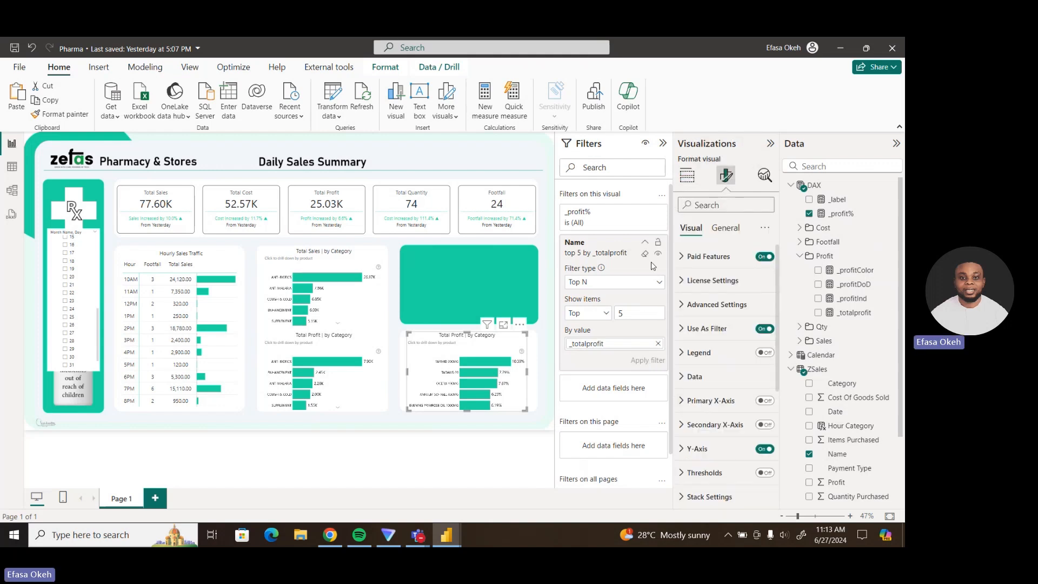
{"action": "left_click", "coordinate": [663, 143]}
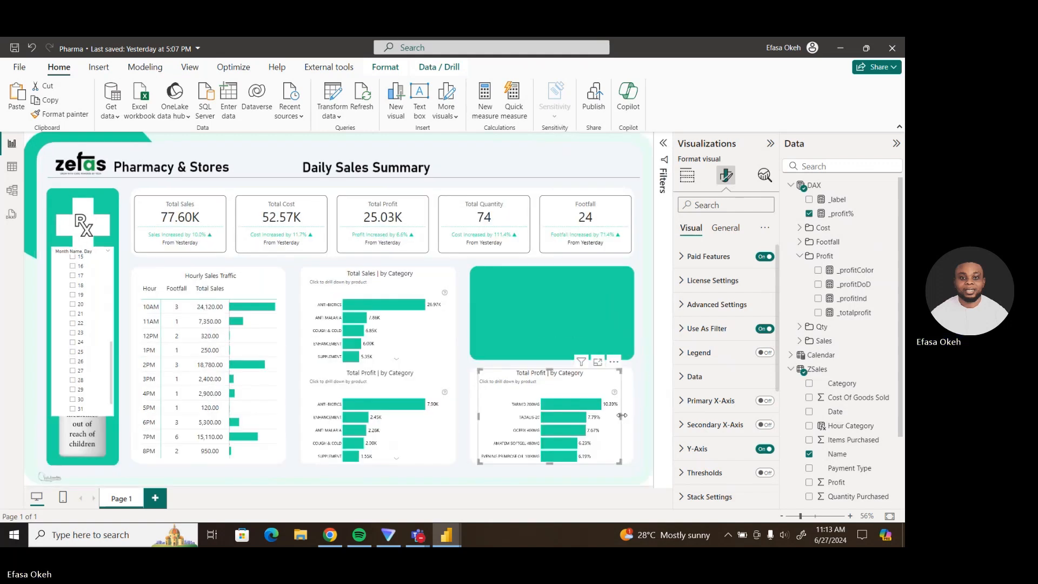
{"action": "left_click_drag", "start_coordinate": [626, 418], "coordinate": [631, 420]}
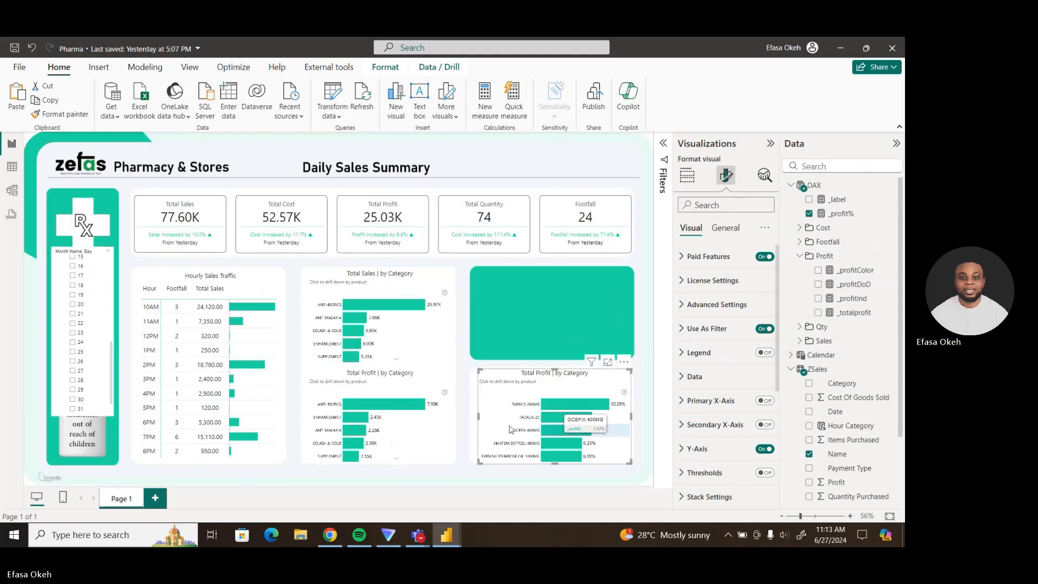
{"action": "left_click_drag", "start_coordinate": [481, 422], "coordinate": [475, 421]}
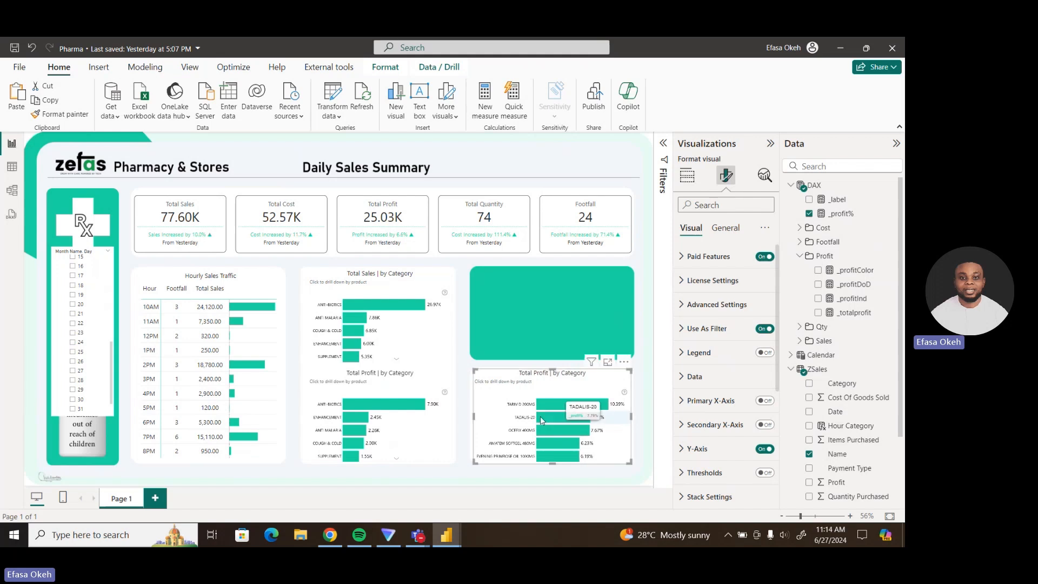
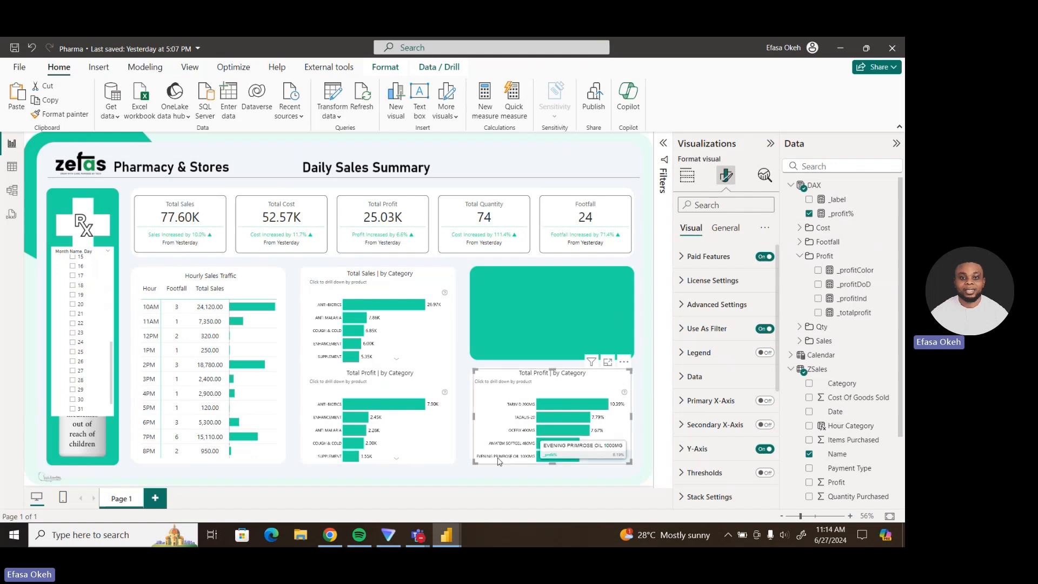
{"action": "left_click", "coordinate": [463, 449]}
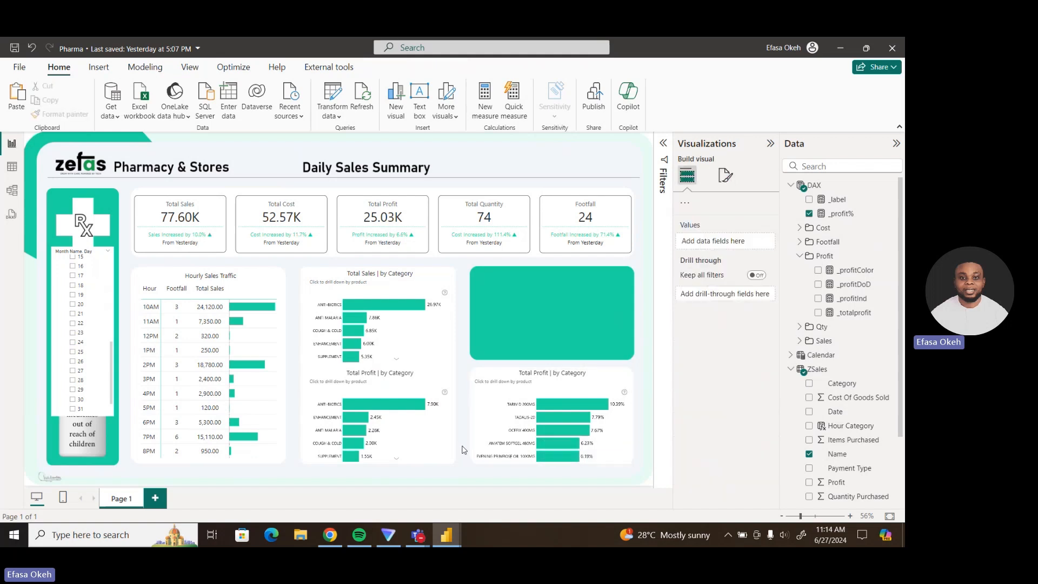
Switch to the Zefas Pharmacy Sales report and copy the title text of its top 5 products chart.
{"action": "left_click", "coordinate": [516, 381]}
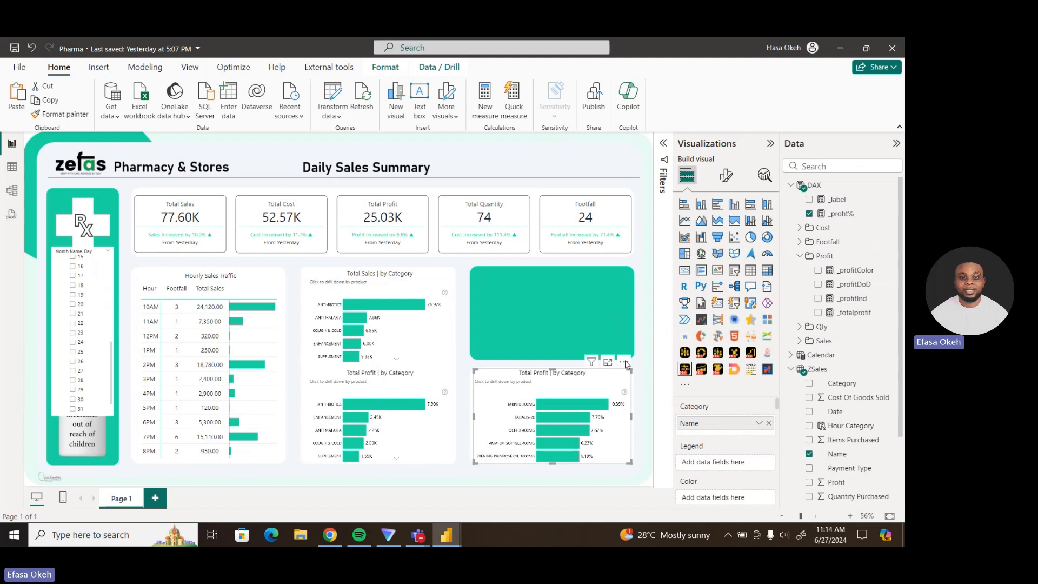
{"action": "mouse_move", "coordinate": [446, 535]}
{"action": "left_click", "coordinate": [439, 506]}
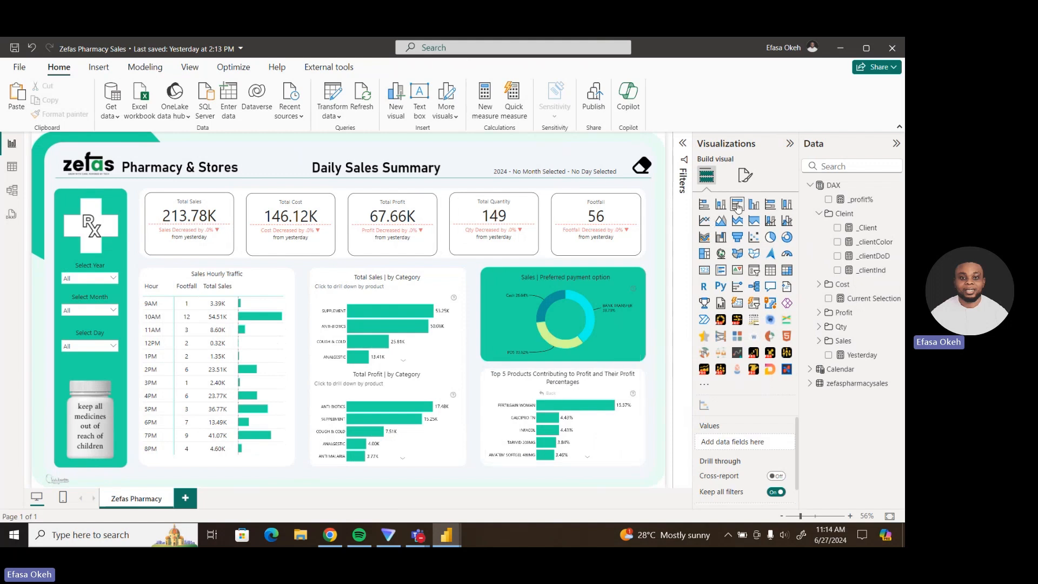
{"action": "left_click", "coordinate": [639, 387]}
{"action": "left_click", "coordinate": [745, 175]}
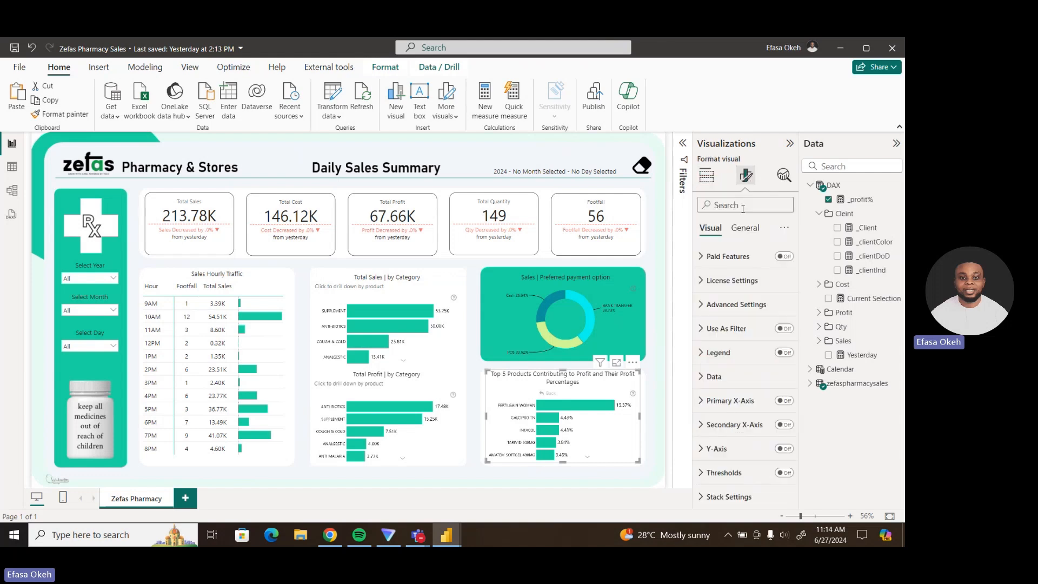
{"action": "left_click", "coordinate": [745, 227]}
{"action": "left_click", "coordinate": [715, 281]}
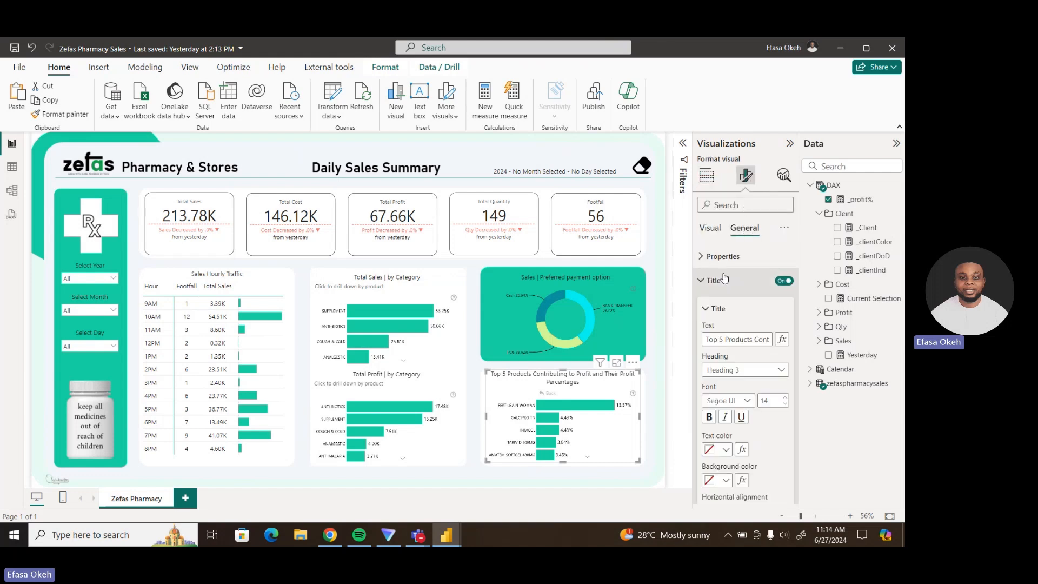
{"action": "left_click", "coordinate": [709, 339]}
{"action": "key", "text": "ctrl+a"}
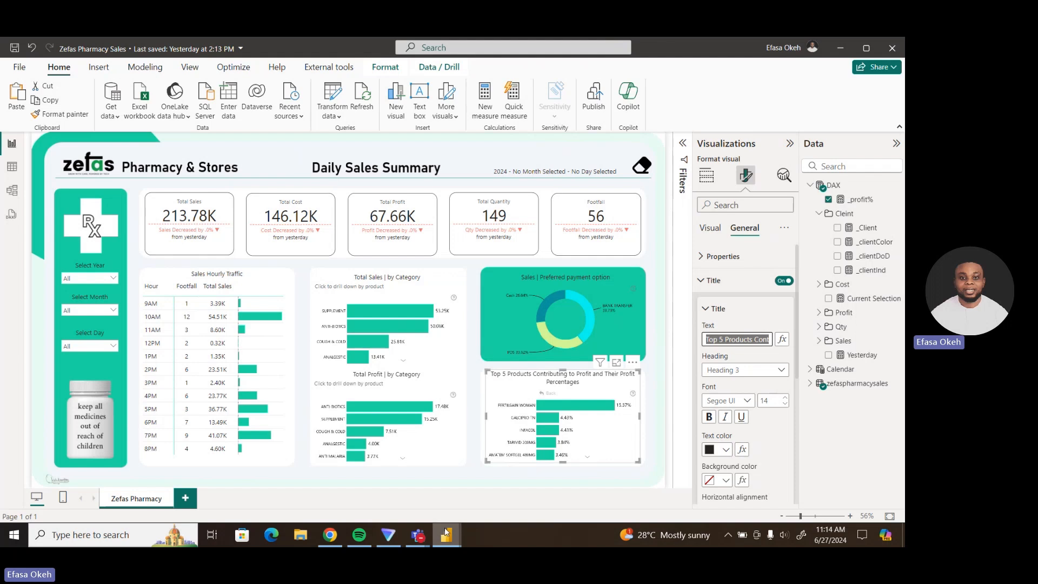
Switch back to the Pharma report and title the copied chart "Top 5 Products Contributing to Profit and Their Profit Percentages".
{"action": "mouse_move", "coordinate": [446, 533]}
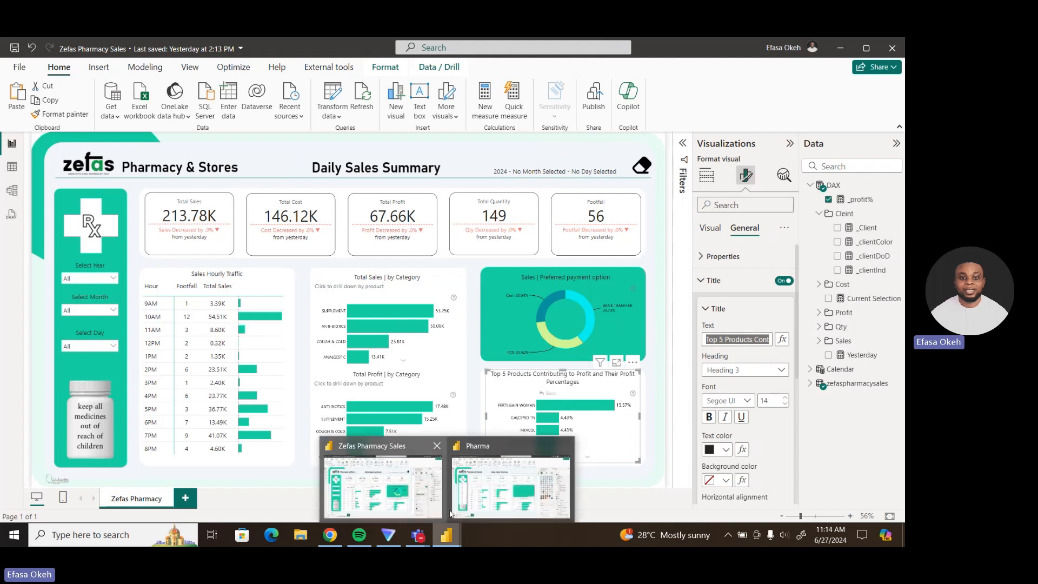
{"action": "left_click", "coordinate": [505, 498]}
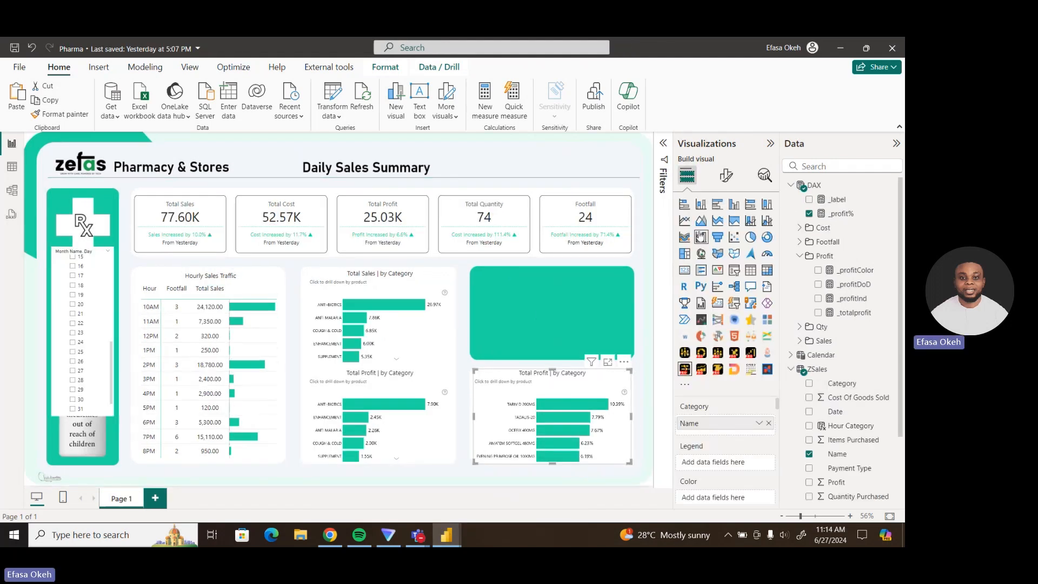
{"action": "left_click", "coordinate": [726, 174]}
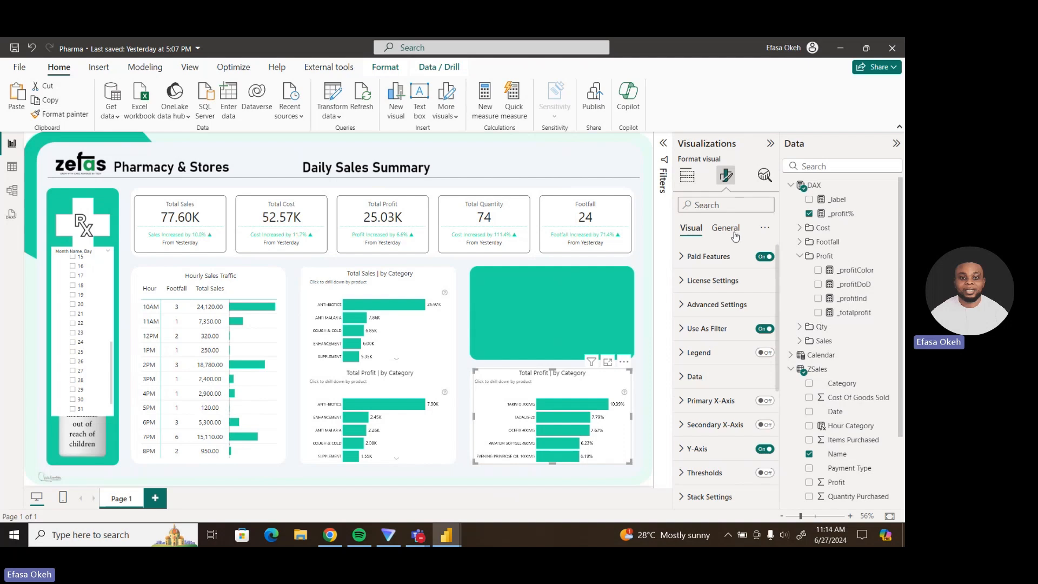
{"action": "left_click", "coordinate": [726, 228]}
{"action": "left_click", "coordinate": [694, 280]}
{"action": "left_click_drag", "start_coordinate": [688, 338], "coordinate": [801, 340]}
{"action": "key", "text": "ctrl+v"}
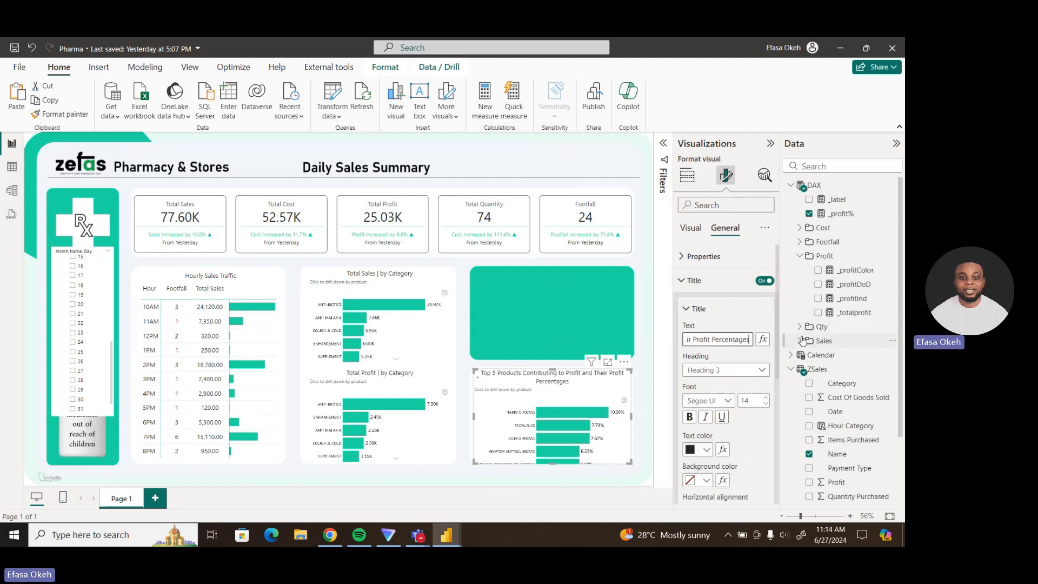
Turn off the subtitle of the top 5 products chart and deselect the chart.
{"action": "left_click", "coordinate": [687, 310]}
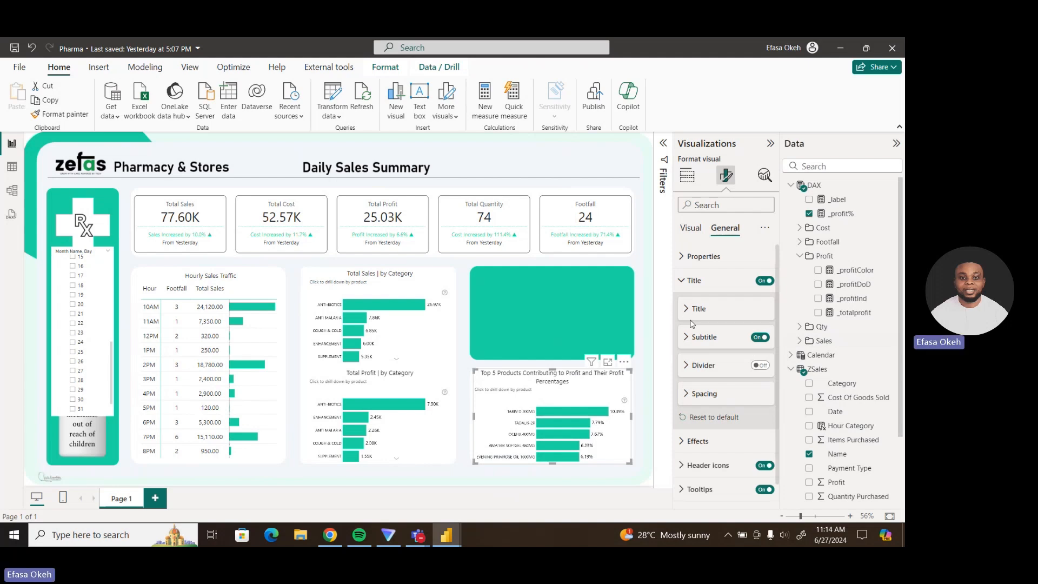
{"action": "left_click", "coordinate": [760, 338]}
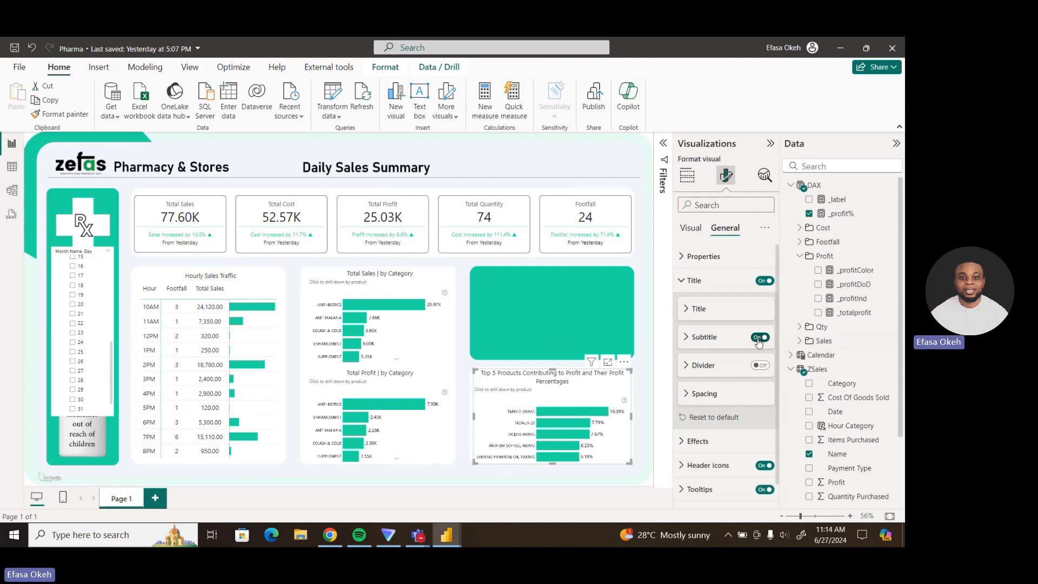
{"action": "left_click", "coordinate": [640, 420]}
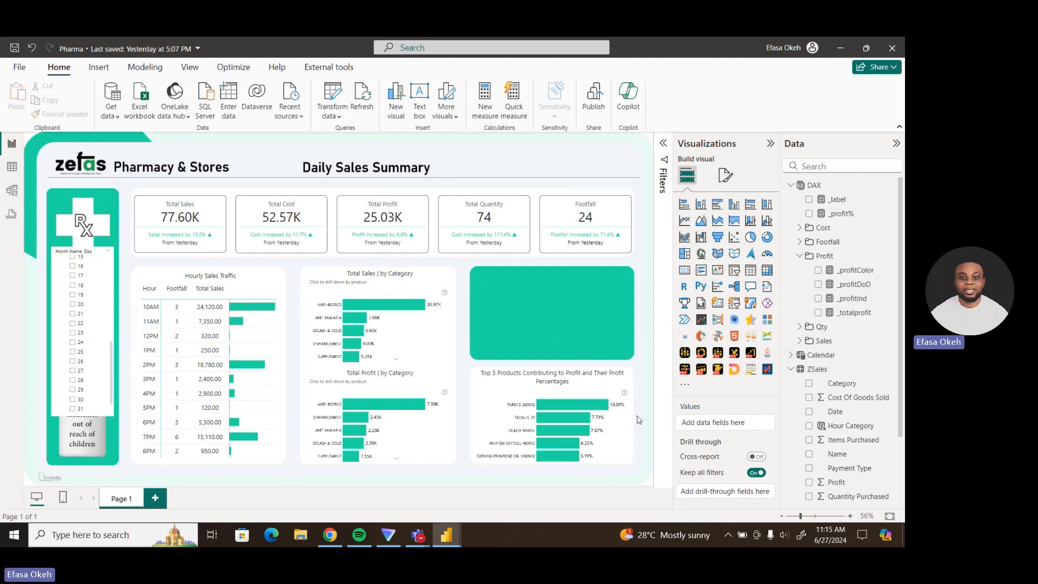
{"action": "mouse_move", "coordinate": [412, 334]}
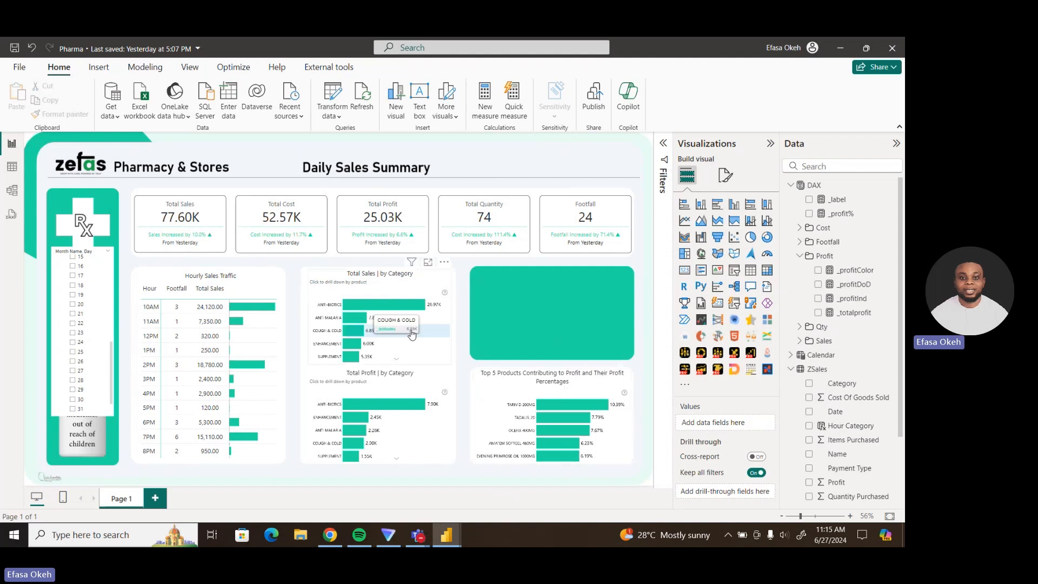
Drill into ANTI-BIOTICS in the Total Sales by Category chart, examine how the other visuals respond, and reset the drill-down.
{"action": "mouse_move", "coordinate": [365, 311]}
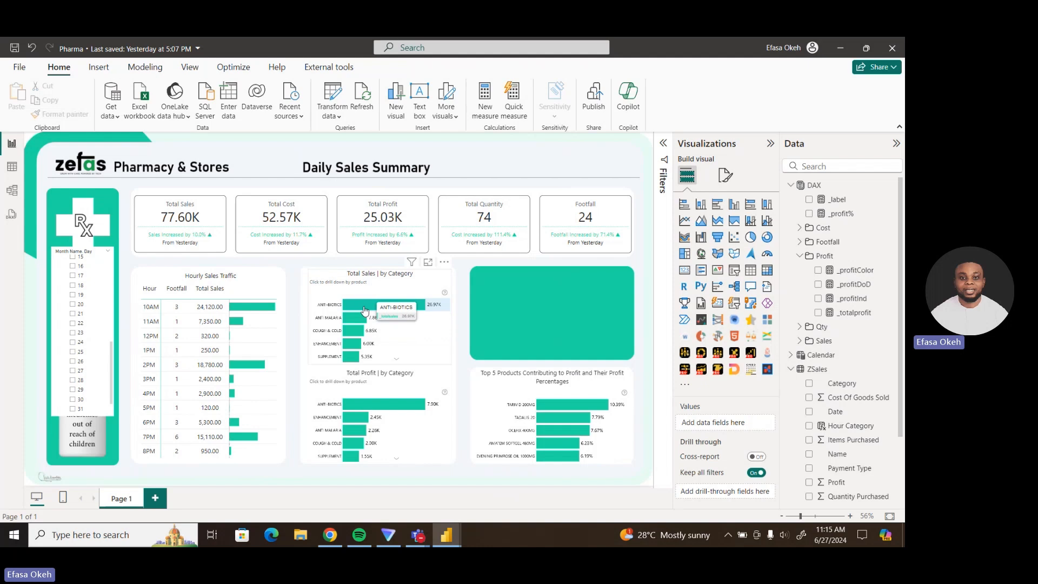
{"action": "left_click", "coordinate": [365, 310]}
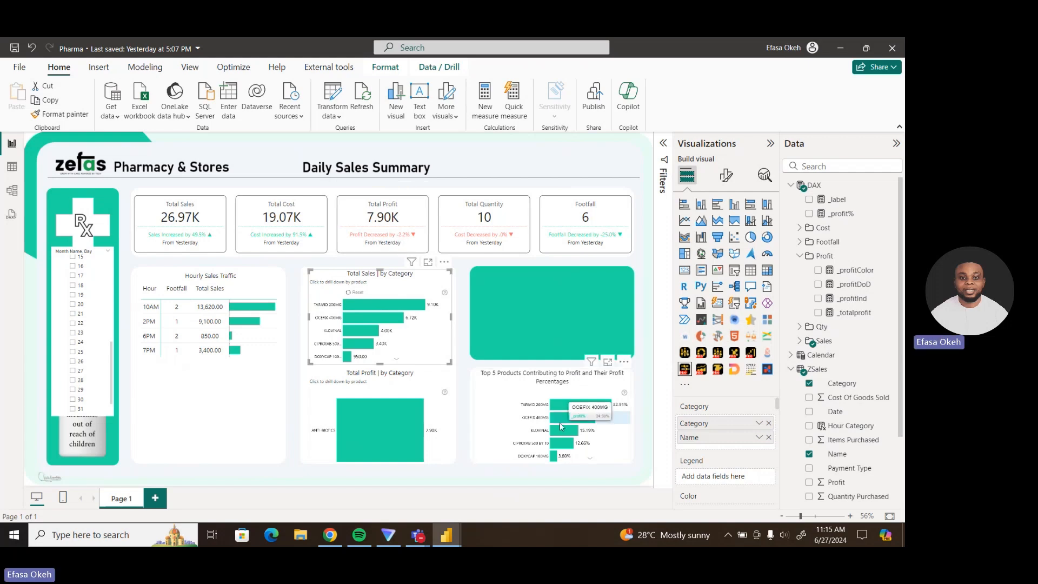
{"action": "mouse_move", "coordinate": [563, 437]}
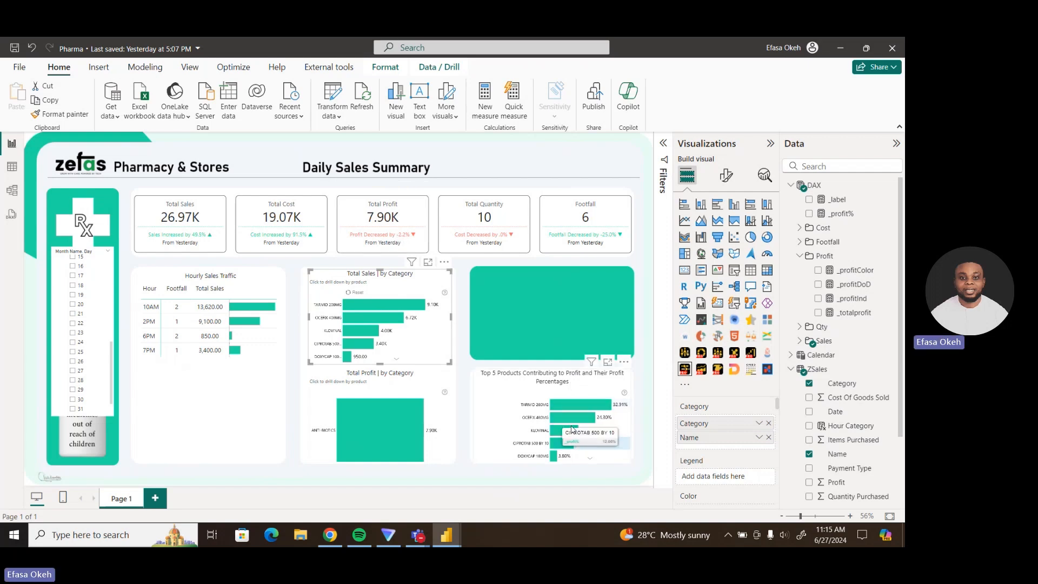
{"action": "mouse_move", "coordinate": [558, 414]}
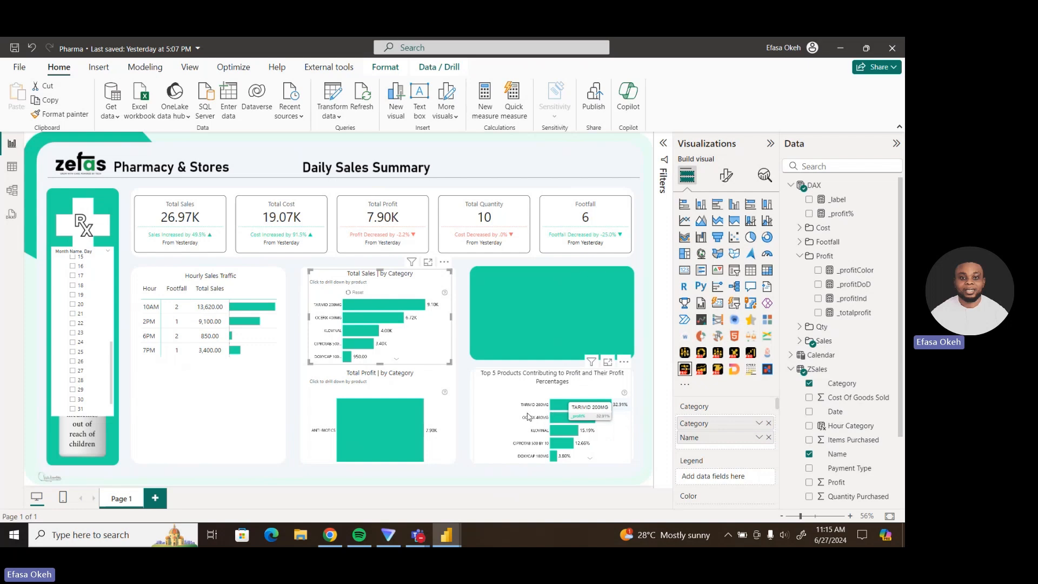
{"action": "mouse_move", "coordinate": [427, 424]}
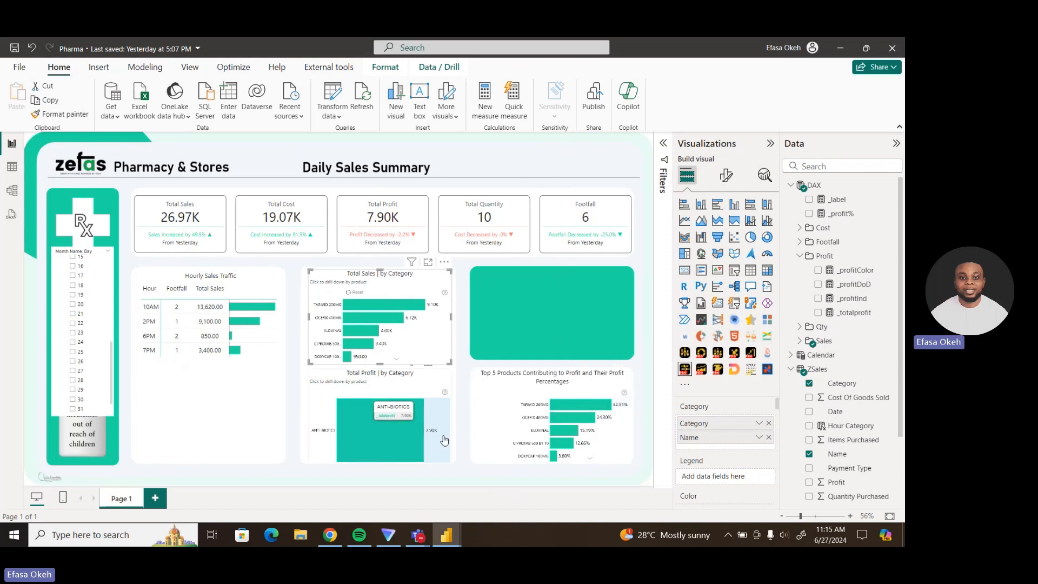
{"action": "mouse_move", "coordinate": [372, 313]}
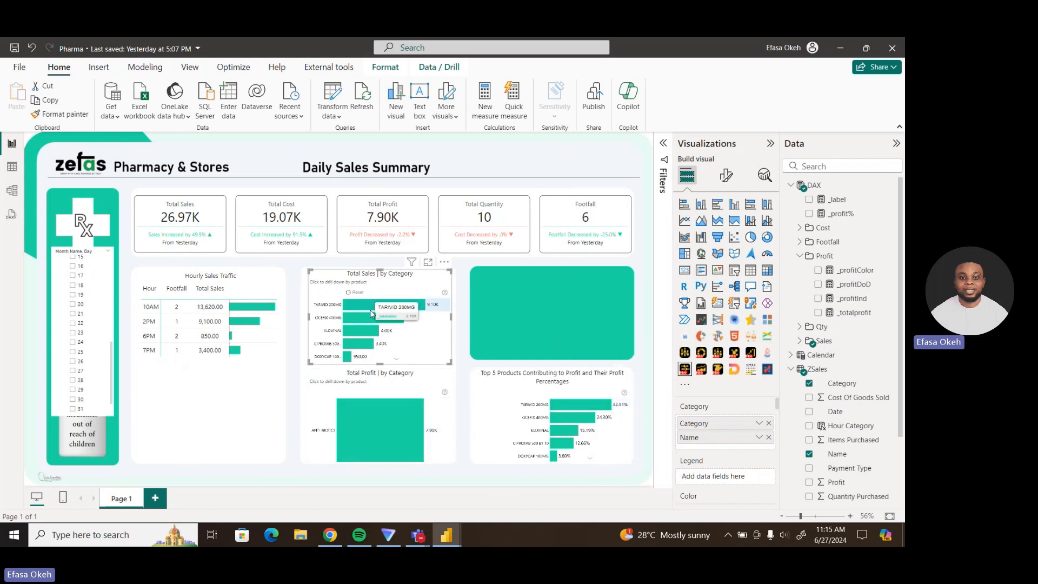
{"action": "left_click", "coordinate": [453, 433]}
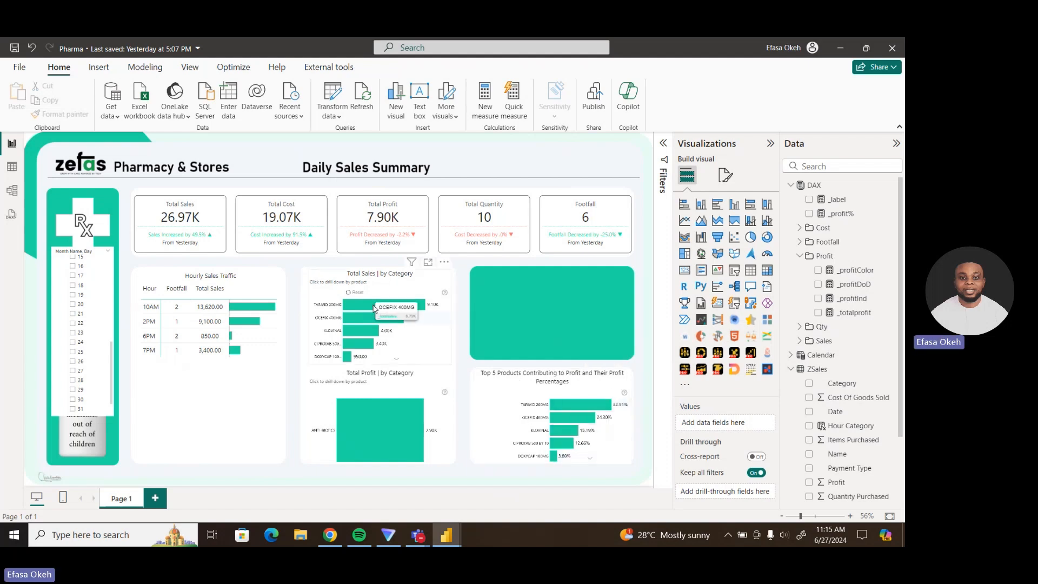
{"action": "left_click", "coordinate": [349, 293]}
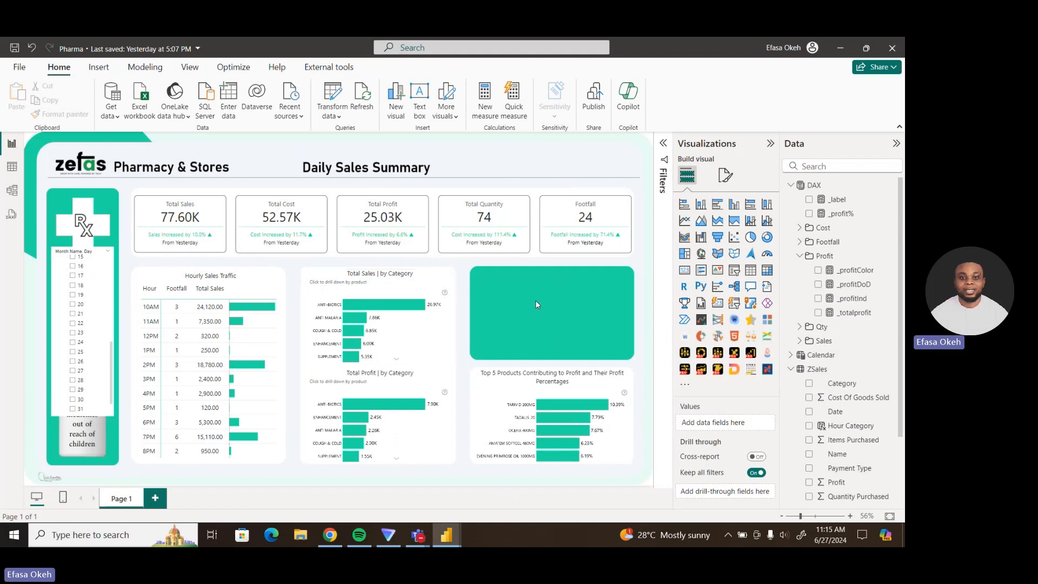
Add a Drill Down Donut PRO (Filter) visual and move and resize it to fit inside the empty green panel.
{"action": "left_click", "coordinate": [702, 354]}
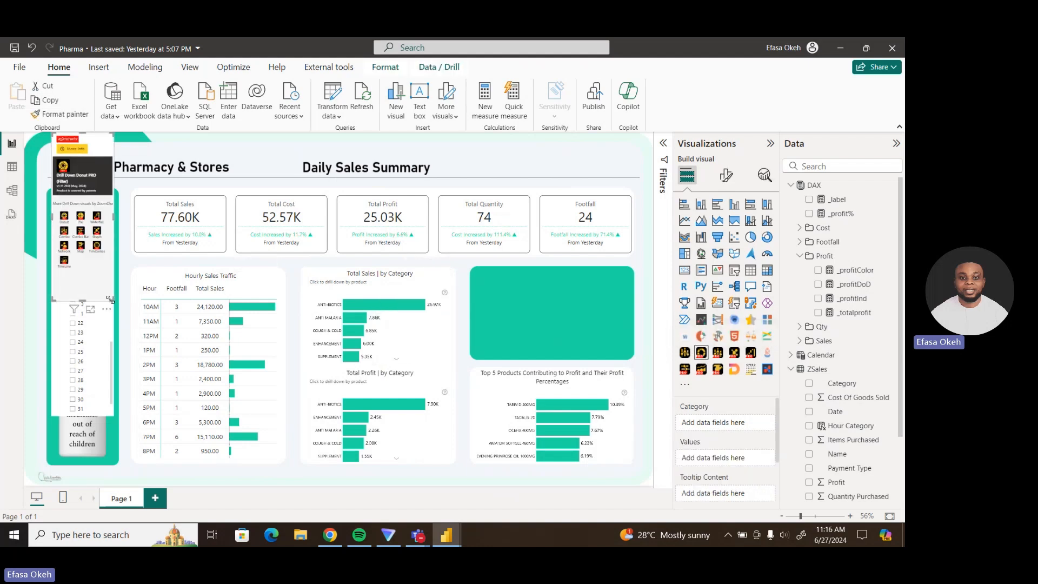
{"action": "left_click_drag", "start_coordinate": [110, 299], "coordinate": [467, 372]}
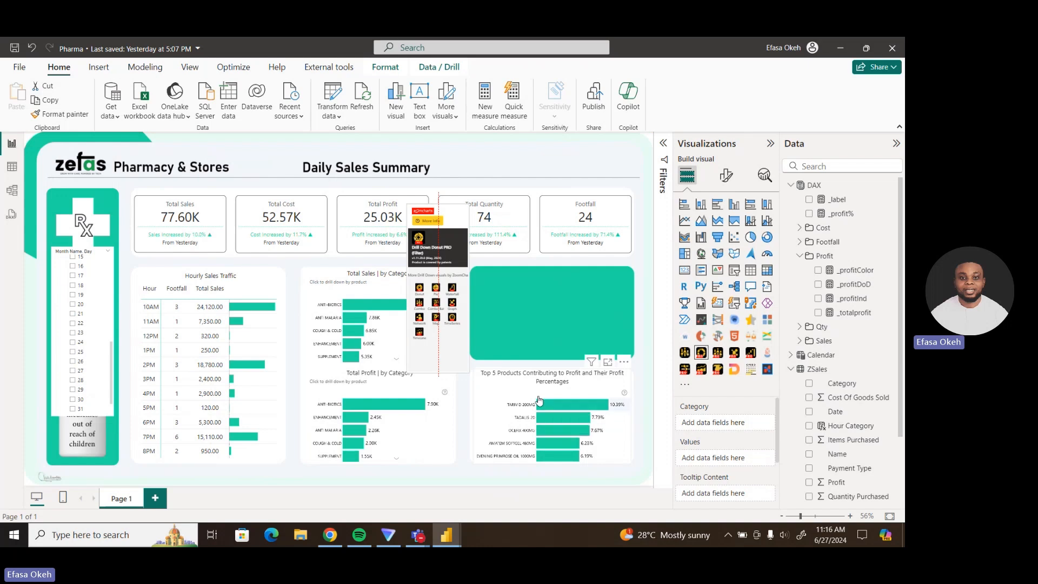
{"action": "left_click_drag", "start_coordinate": [539, 400], "coordinate": [532, 369]}
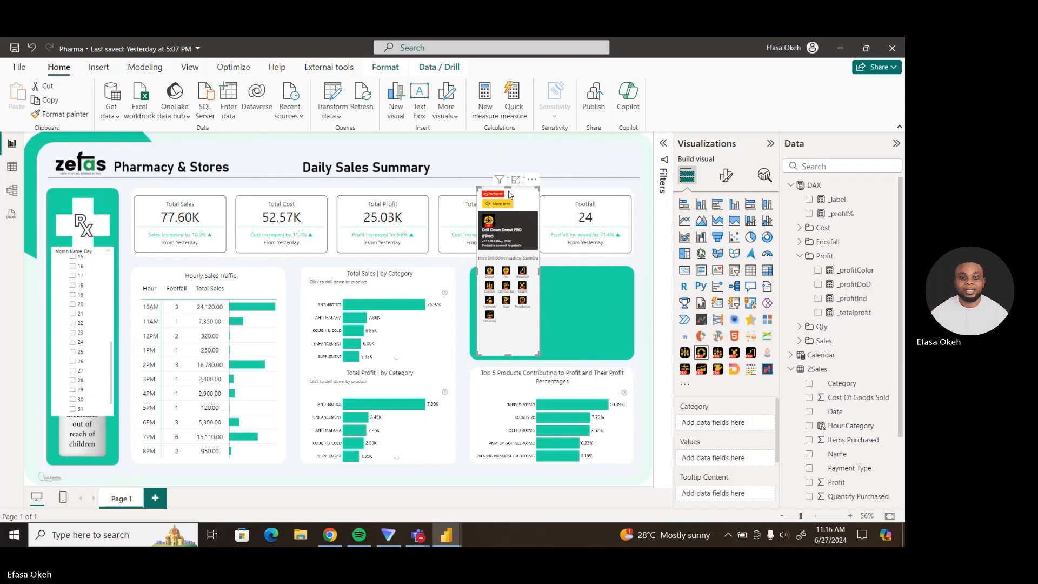
{"action": "left_click_drag", "start_coordinate": [507, 189], "coordinate": [504, 274]}
{"action": "left_click_drag", "start_coordinate": [538, 313], "coordinate": [628, 312]}
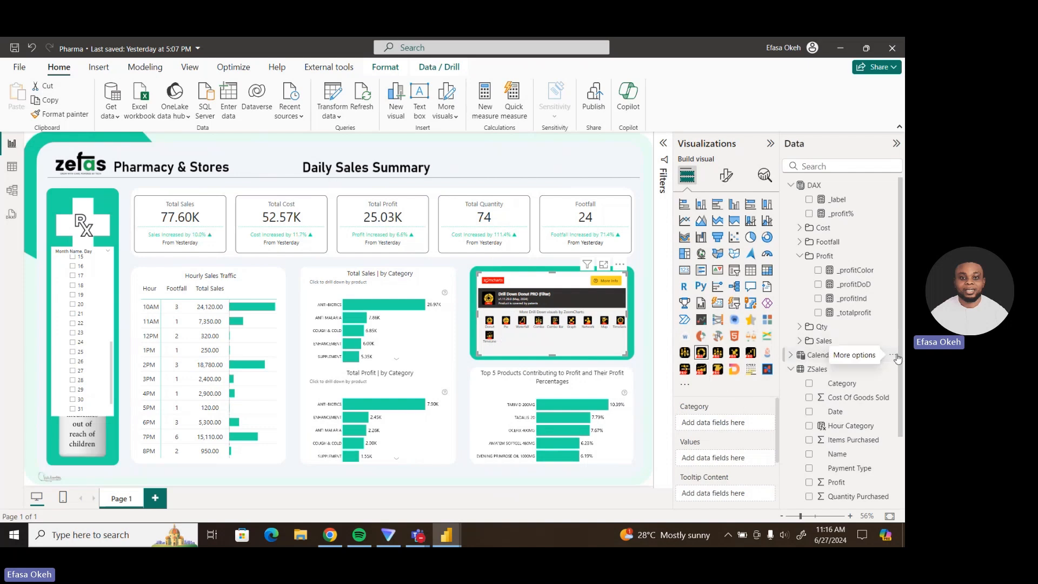
Set the donut's category to Payment Type and its values to the _totalsales measure, and widen the visual slightly.
{"action": "scroll", "coordinate": [827, 373], "scroll_direction": "down", "scroll_amount": 3}
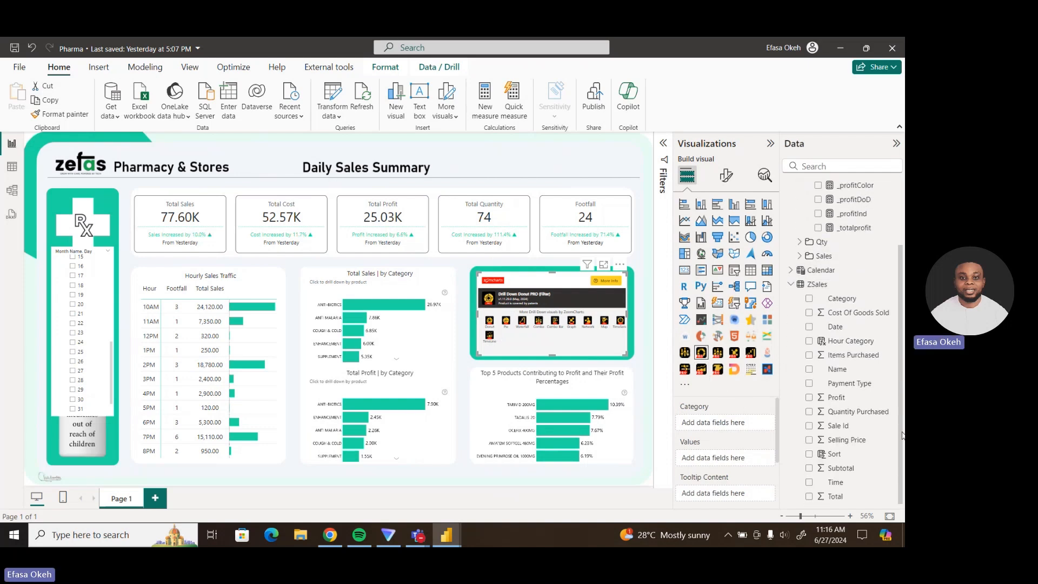
{"action": "left_click", "coordinate": [810, 384]}
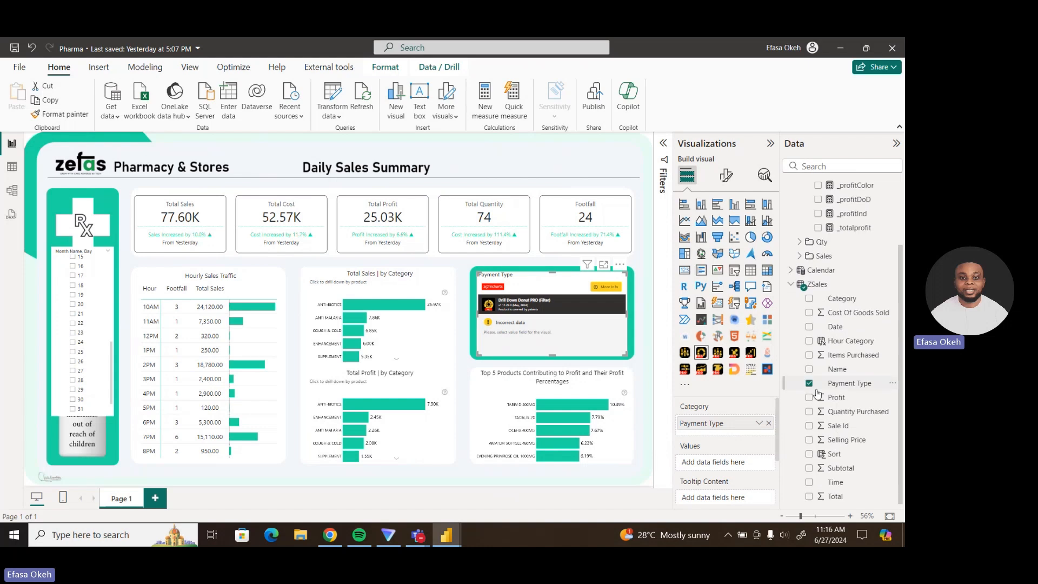
{"action": "scroll", "coordinate": [780, 406], "scroll_direction": "down", "scroll_amount": 2}
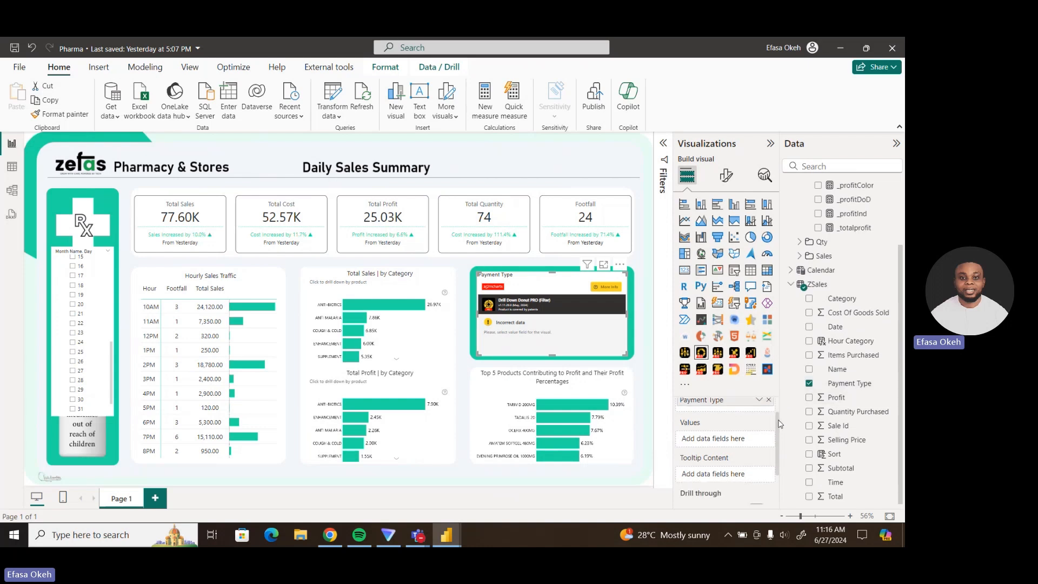
{"action": "left_click_drag", "start_coordinate": [902, 393], "coordinate": [902, 323]}
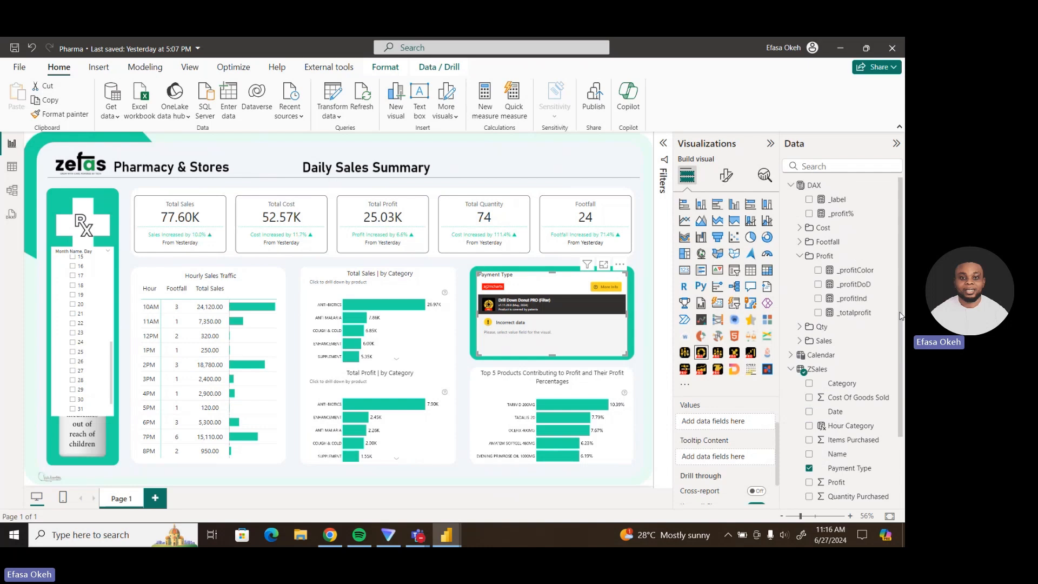
{"action": "left_click", "coordinate": [799, 256]}
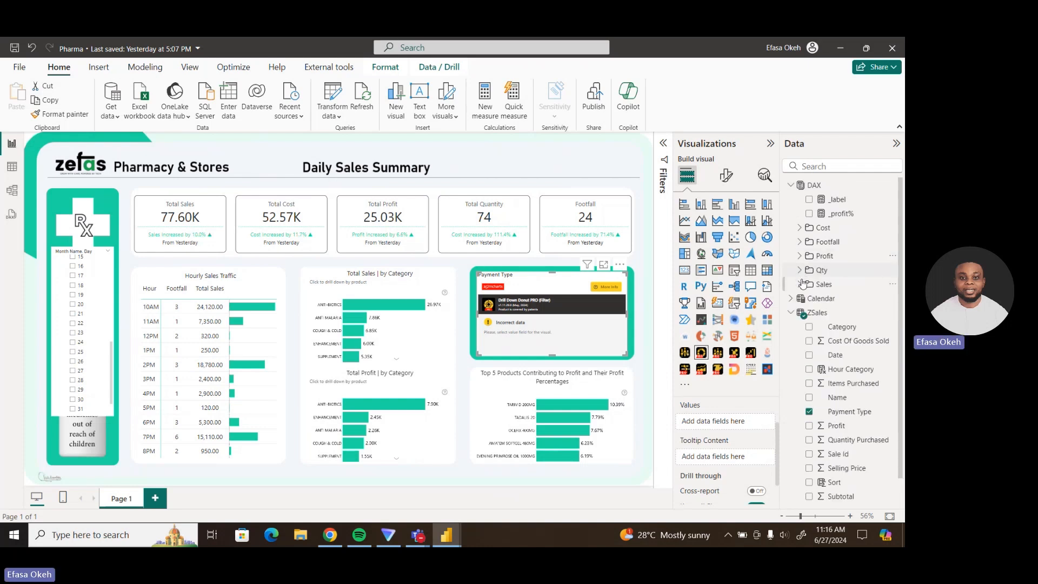
{"action": "left_click", "coordinate": [800, 286]}
{"action": "mouse_move", "coordinate": [850, 341]}
{"action": "left_mouse_down"}
{"action": "mouse_move", "coordinate": [817, 362]}
{"action": "mouse_move", "coordinate": [811, 412]}
{"action": "mouse_move", "coordinate": [867, 334]}
{"action": "left_mouse_up"}
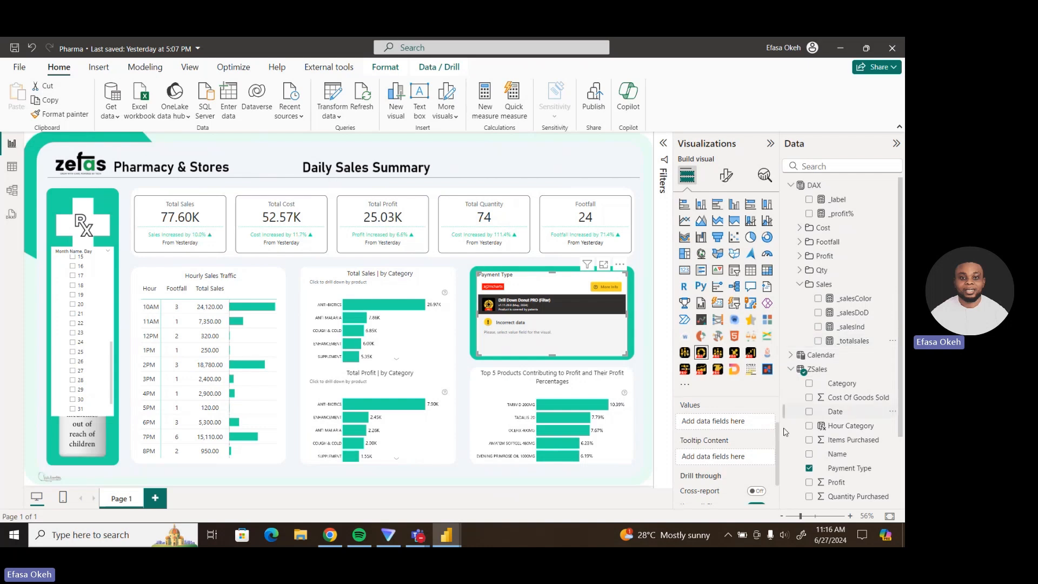
{"action": "mouse_move", "coordinate": [779, 433]}
{"action": "left_mouse_down"}
{"action": "mouse_move", "coordinate": [779, 451]}
{"action": "mouse_move", "coordinate": [778, 405]}
{"action": "mouse_move", "coordinate": [778, 435]}
{"action": "mouse_move", "coordinate": [779, 419]}
{"action": "left_mouse_up"}
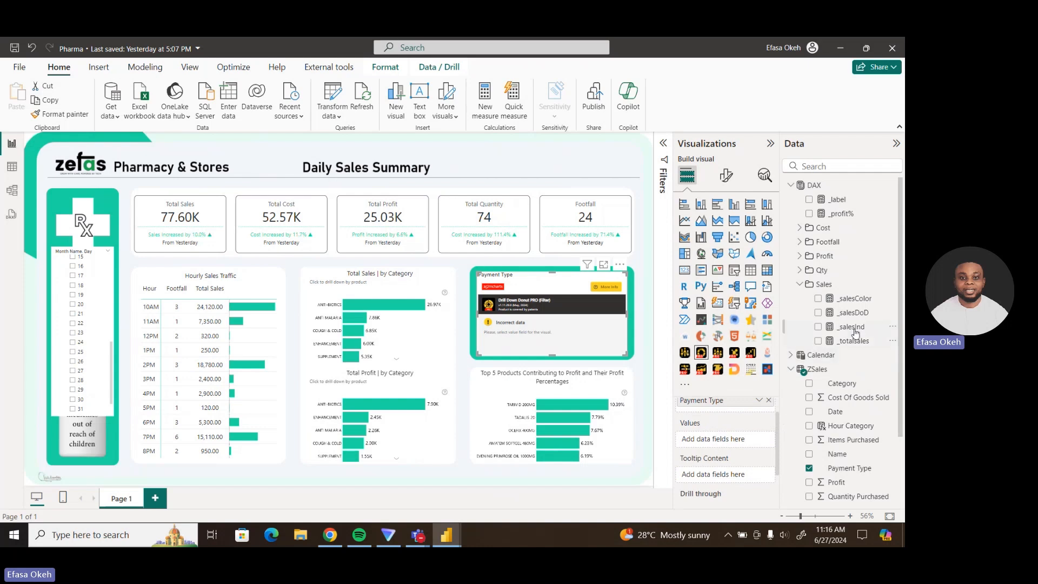
{"action": "left_click_drag", "start_coordinate": [855, 341], "coordinate": [757, 440]}
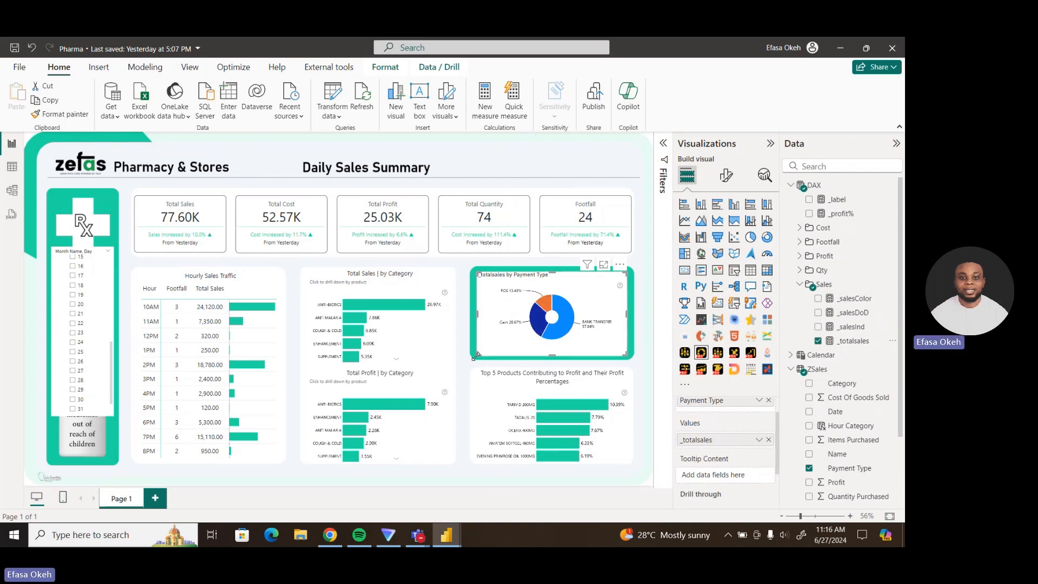
{"action": "left_click_drag", "start_coordinate": [476, 357], "coordinate": [474, 355]}
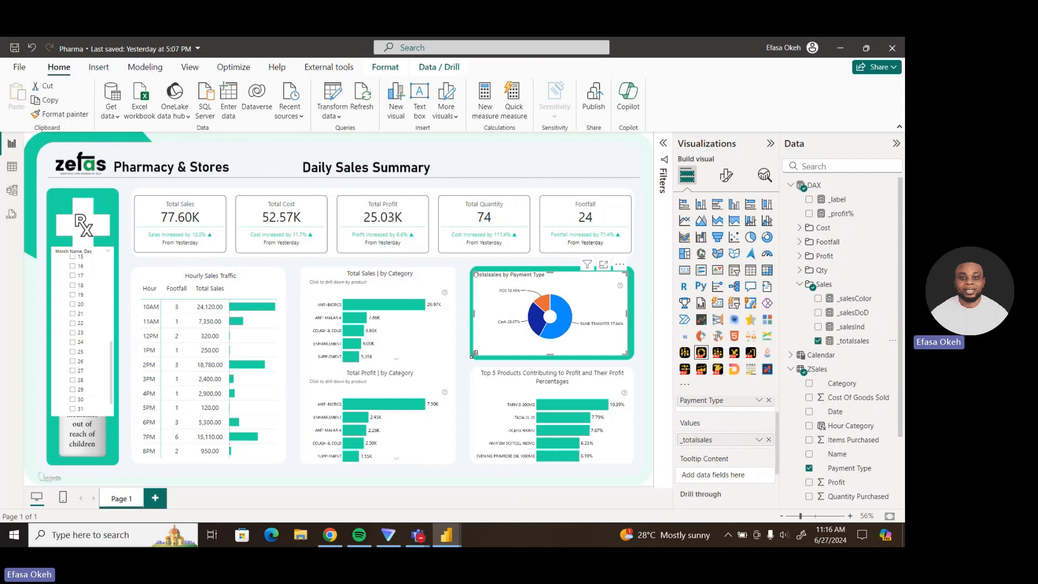
Set the payment type donut's inner radius to 70 and its outer radius to 90.
{"action": "left_click", "coordinate": [726, 175]}
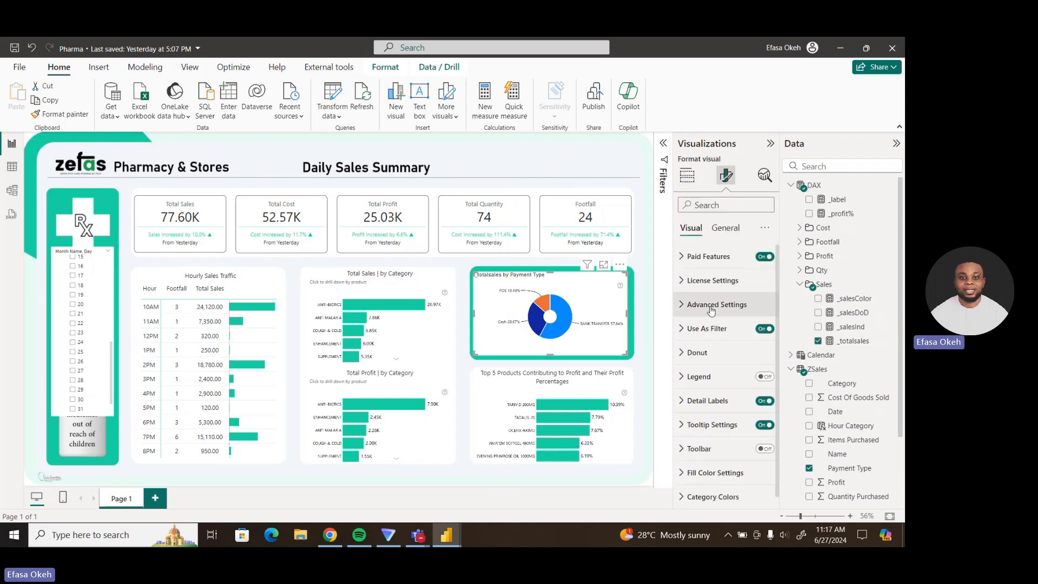
{"action": "left_click", "coordinate": [703, 352]}
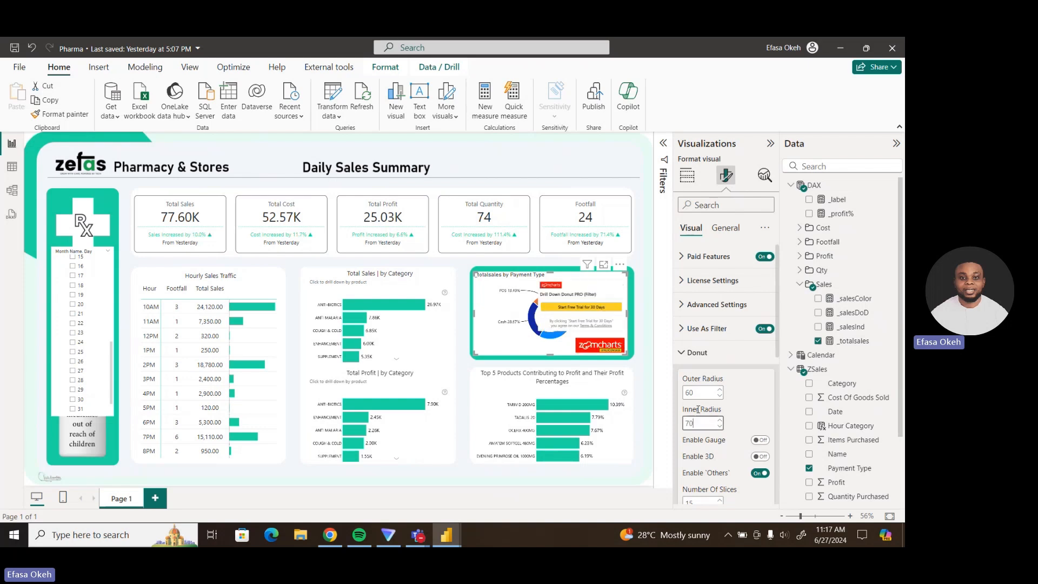
{"action": "left_click", "coordinate": [594, 313]}
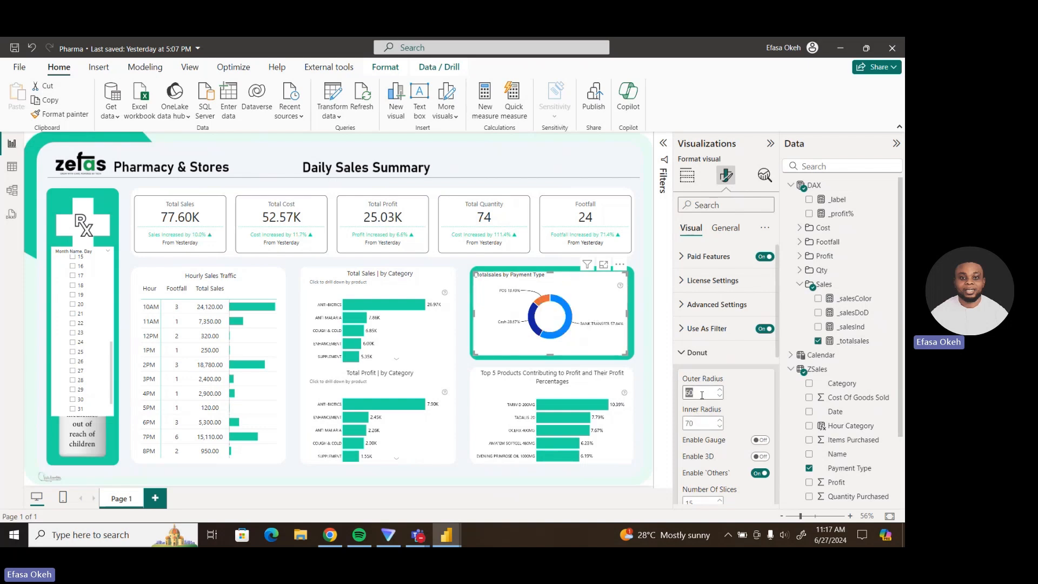
{"action": "type", "text": "90"}
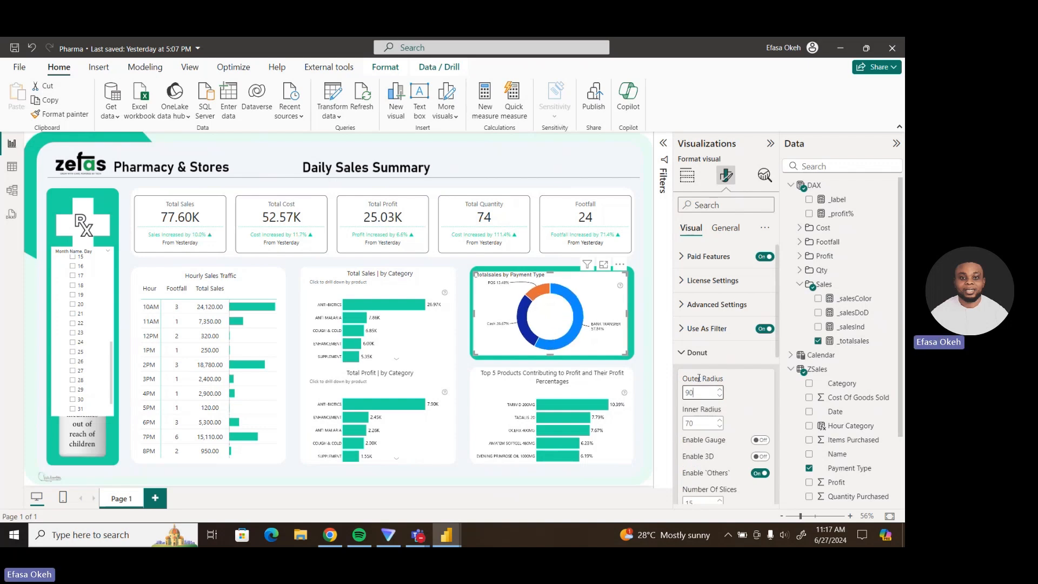
{"action": "left_click", "coordinate": [698, 352]}
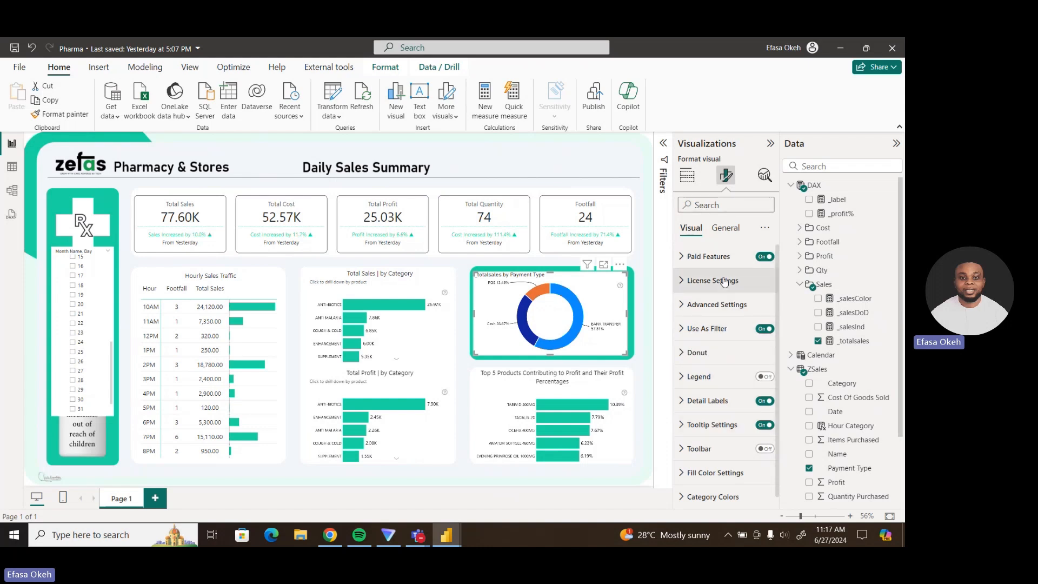
Turn off the payment type donut's background so the green panel shows through, and deselect the visual.
{"action": "left_click", "coordinate": [723, 234]}
{"action": "left_click", "coordinate": [728, 307]}
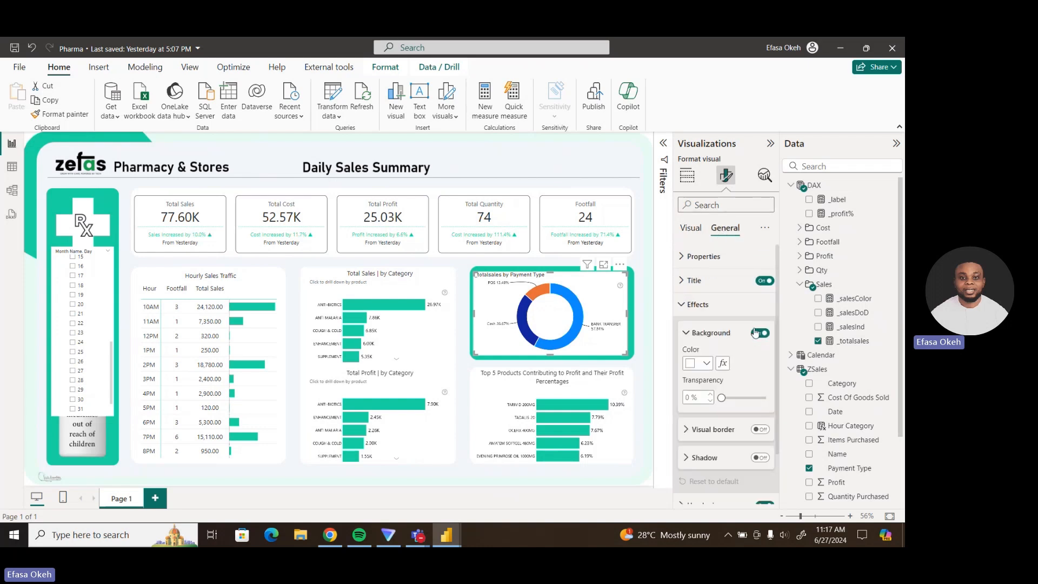
{"action": "left_click", "coordinate": [760, 332]}
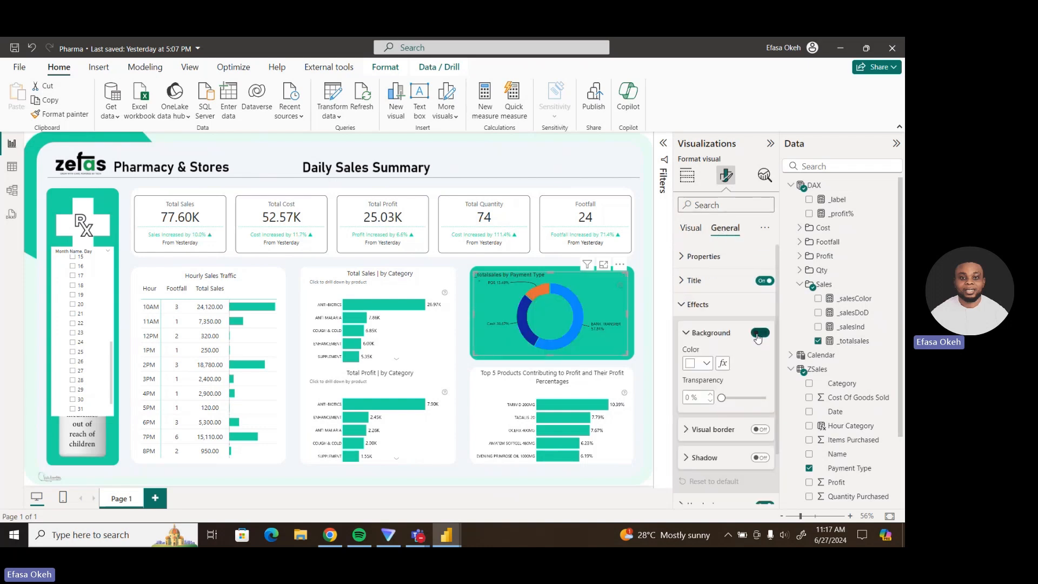
{"action": "left_click", "coordinate": [641, 350]}
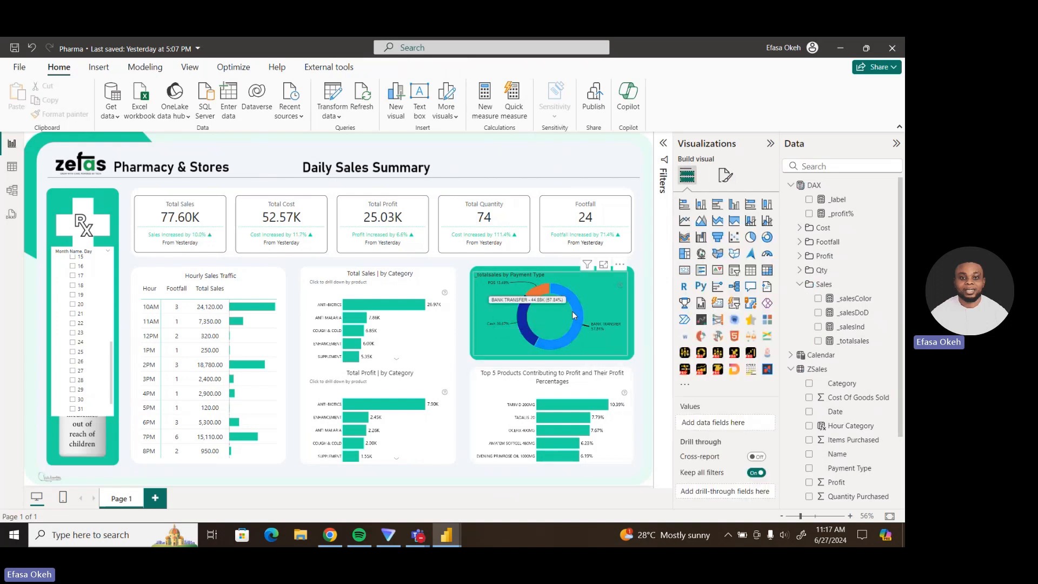
Switch to the Zefas Pharmacy Sales report and open the visual formatting settings of its Sales | Preferred payment option donut.
{"action": "mouse_move", "coordinate": [449, 537]}
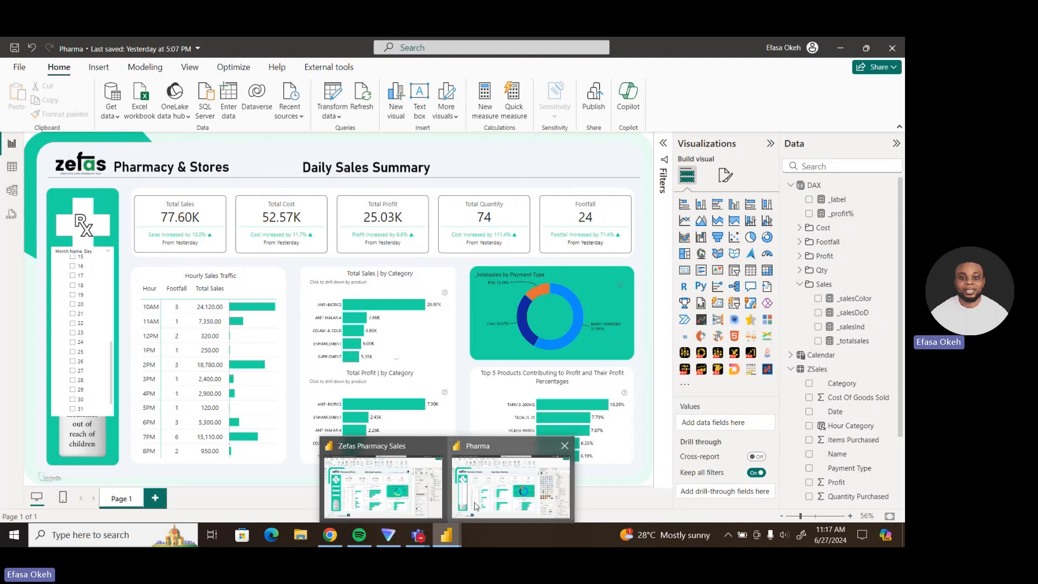
{"action": "left_click", "coordinate": [411, 498]}
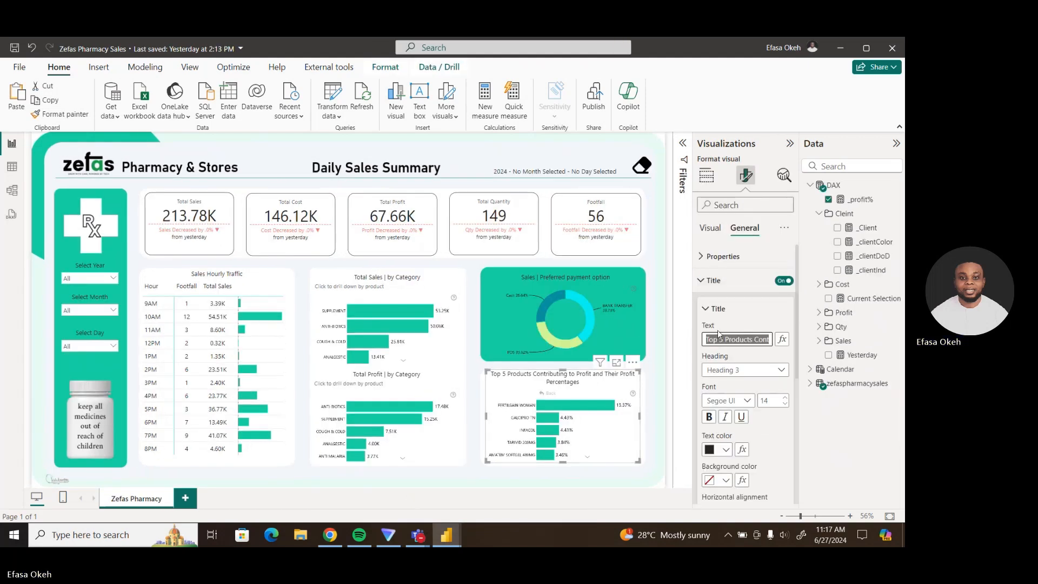
{"action": "left_click", "coordinate": [707, 287]}
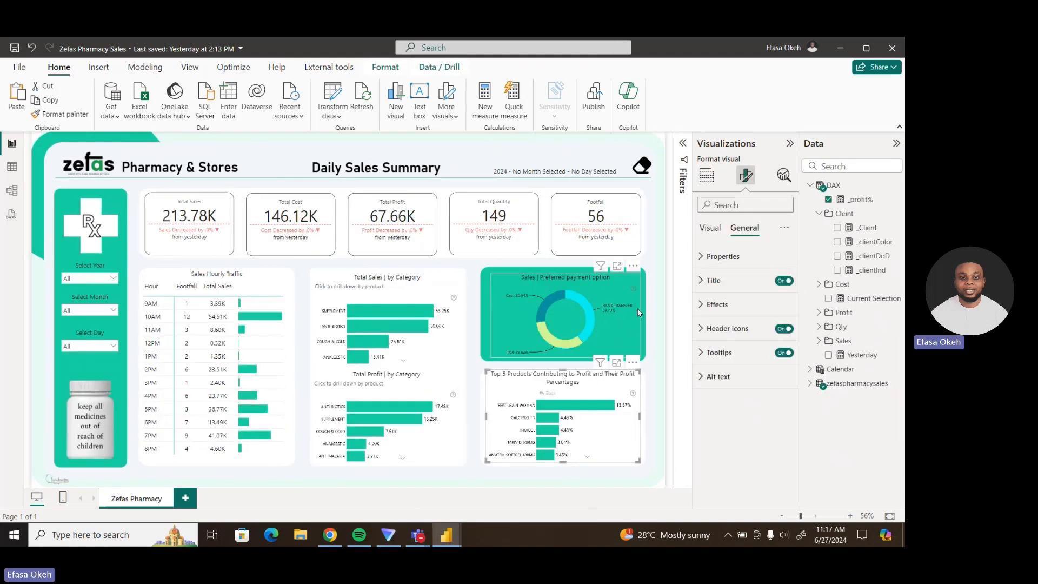
{"action": "left_click", "coordinate": [638, 308]}
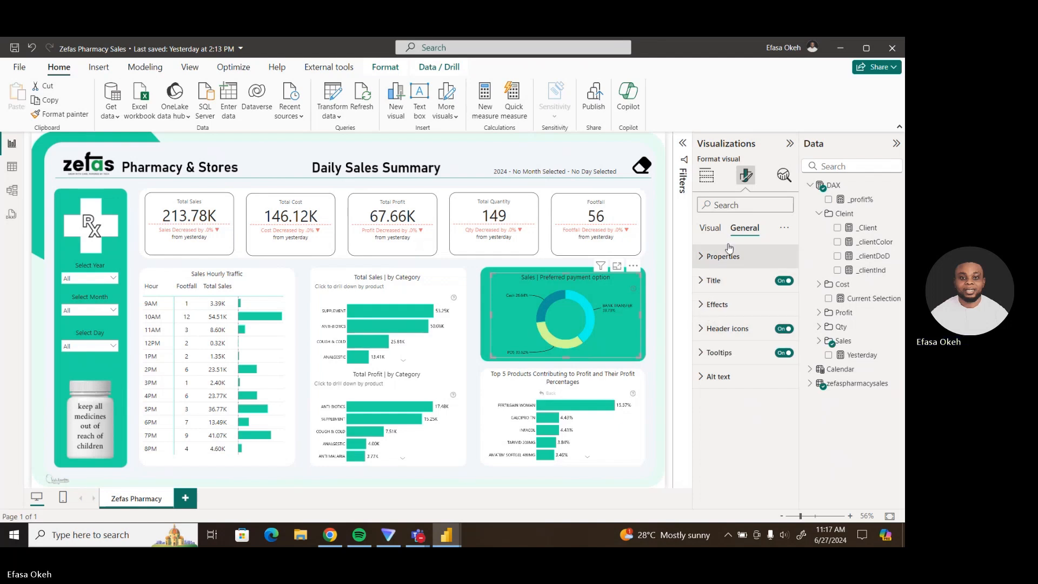
{"action": "left_click", "coordinate": [710, 228]}
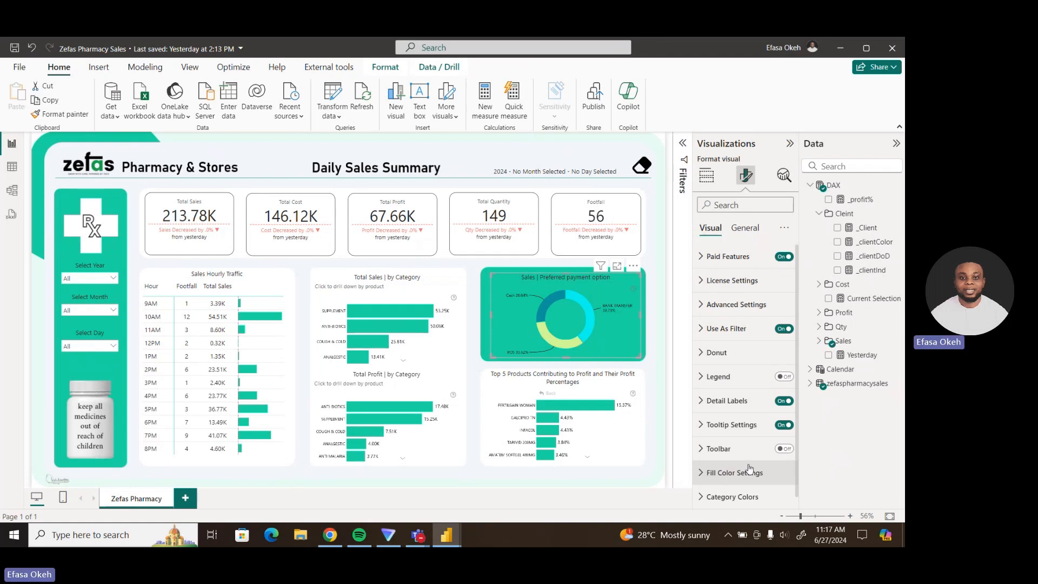
Find the reference donut's category colors and copy the BANK TRANSFER hex code #10FFEF.
{"action": "scroll", "coordinate": [796, 439], "scroll_direction": "down", "scroll_amount": 1}
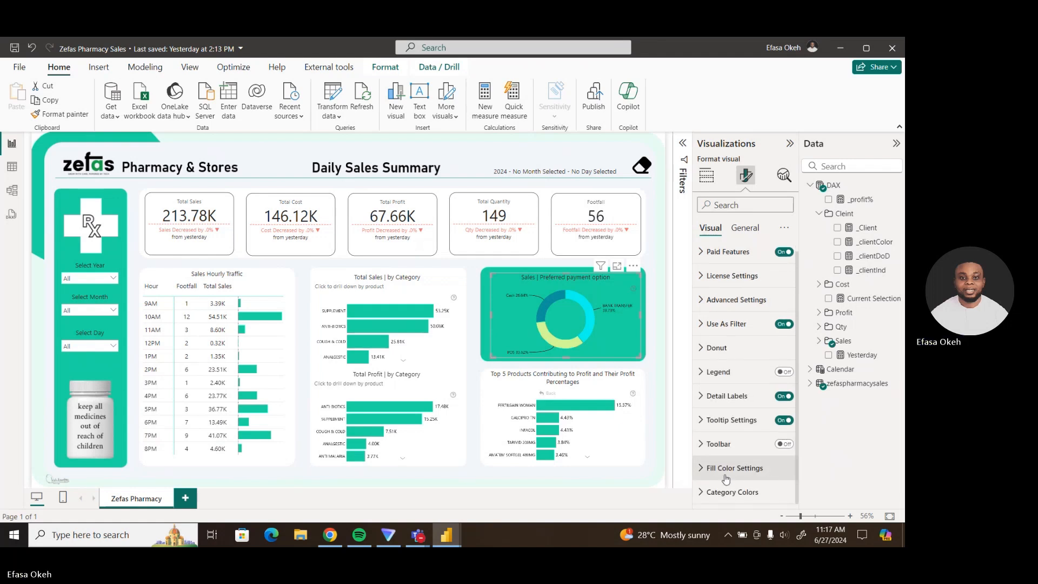
{"action": "left_click", "coordinate": [779, 469]}
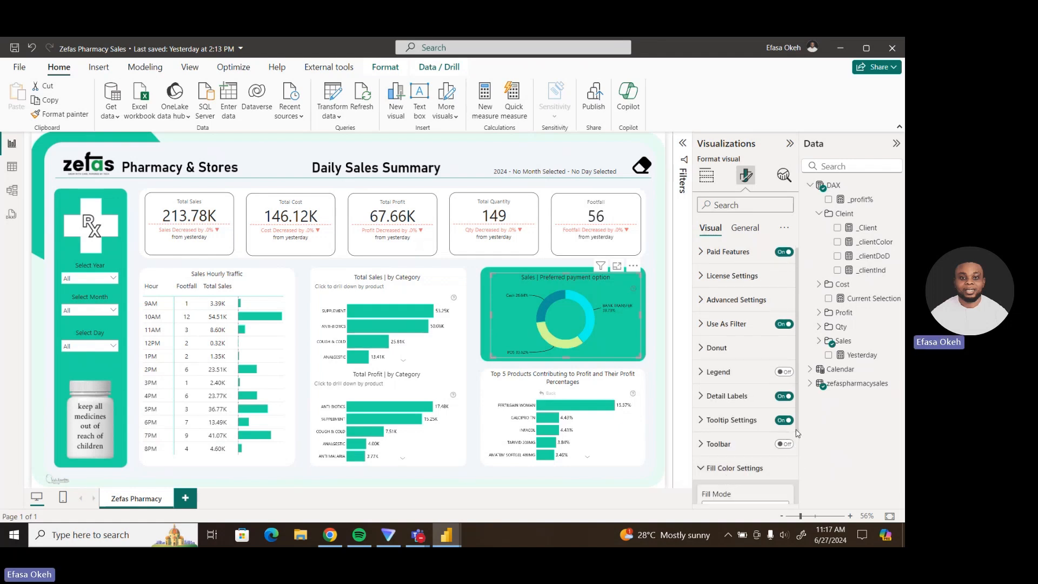
{"action": "scroll", "coordinate": [798, 464], "scroll_direction": "down", "scroll_amount": 2}
{"action": "scroll", "coordinate": [799, 463], "scroll_direction": "down", "scroll_amount": 2}
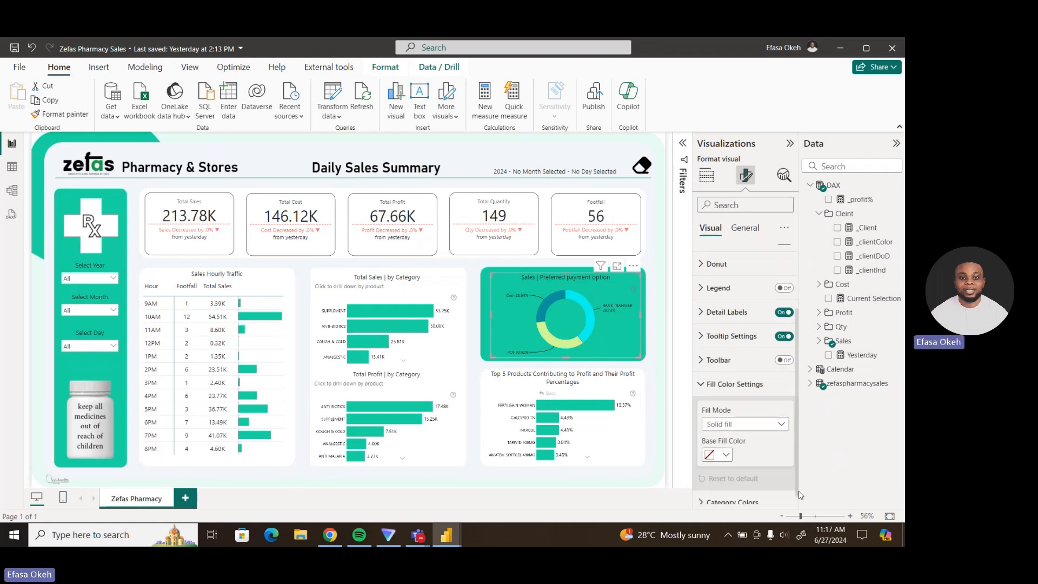
{"action": "left_click", "coordinate": [717, 398]}
{"action": "left_click", "coordinate": [731, 492]}
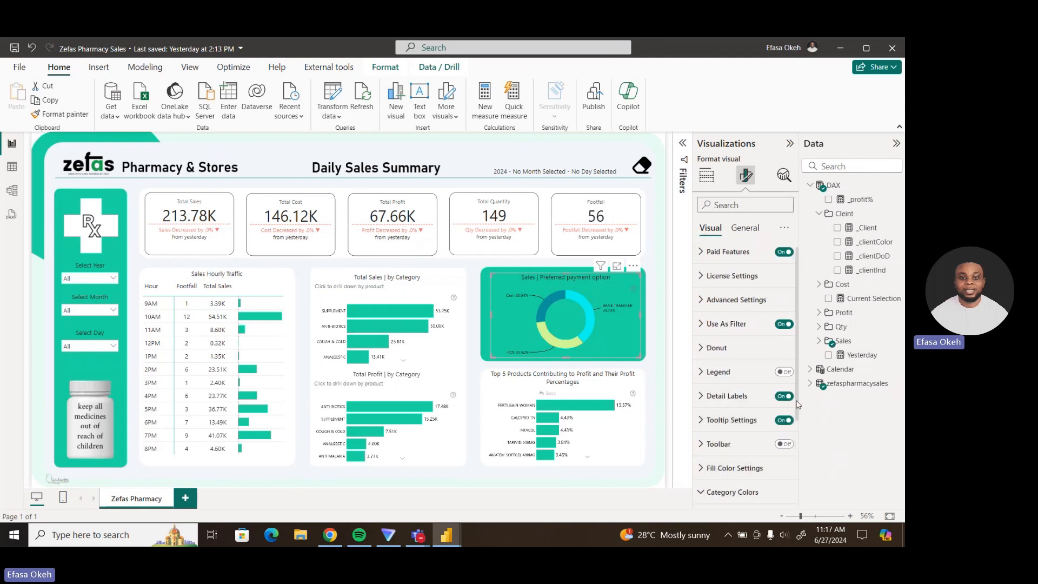
{"action": "scroll", "coordinate": [797, 404], "scroll_direction": "down", "scroll_amount": 4}
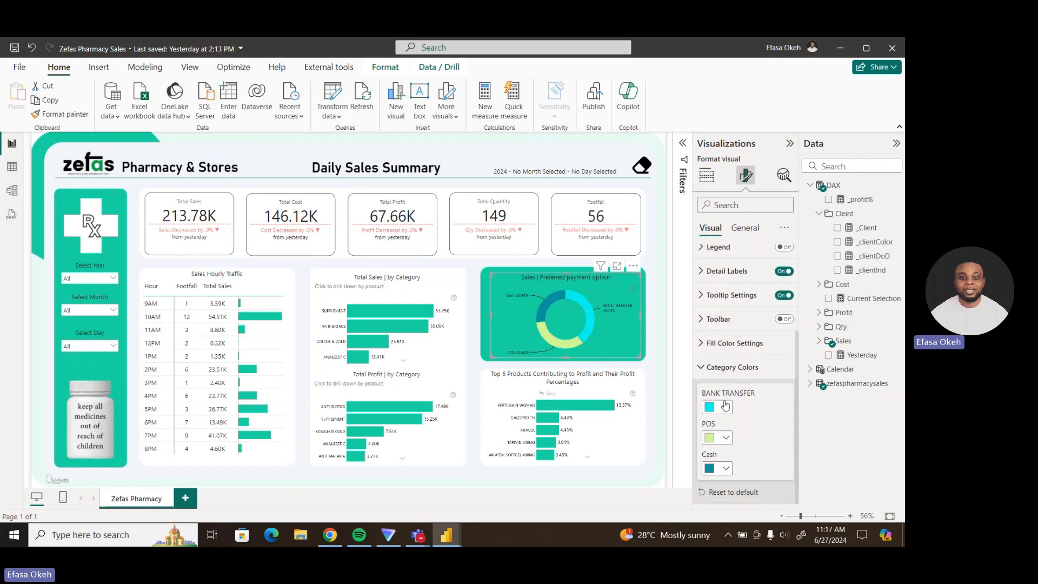
{"action": "left_click", "coordinate": [731, 407]}
{"action": "left_click", "coordinate": [746, 380]}
{"action": "key", "text": "ctrl+c"}
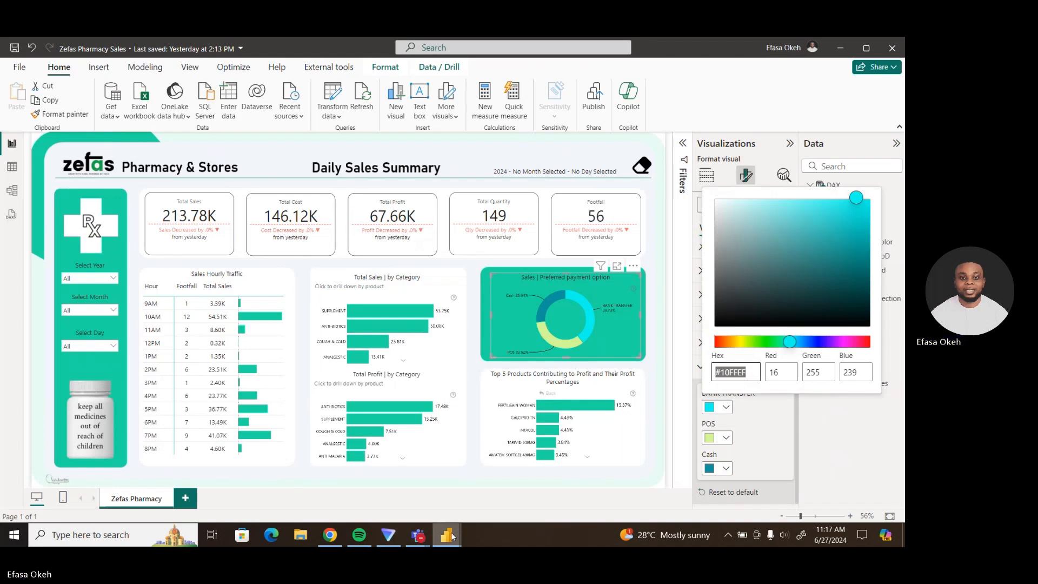
In the Pharma report, set the payment type donut's BANK TRANSFER category color to #10FFEF.
{"action": "mouse_move", "coordinate": [453, 536]}
{"action": "left_click", "coordinate": [574, 469]}
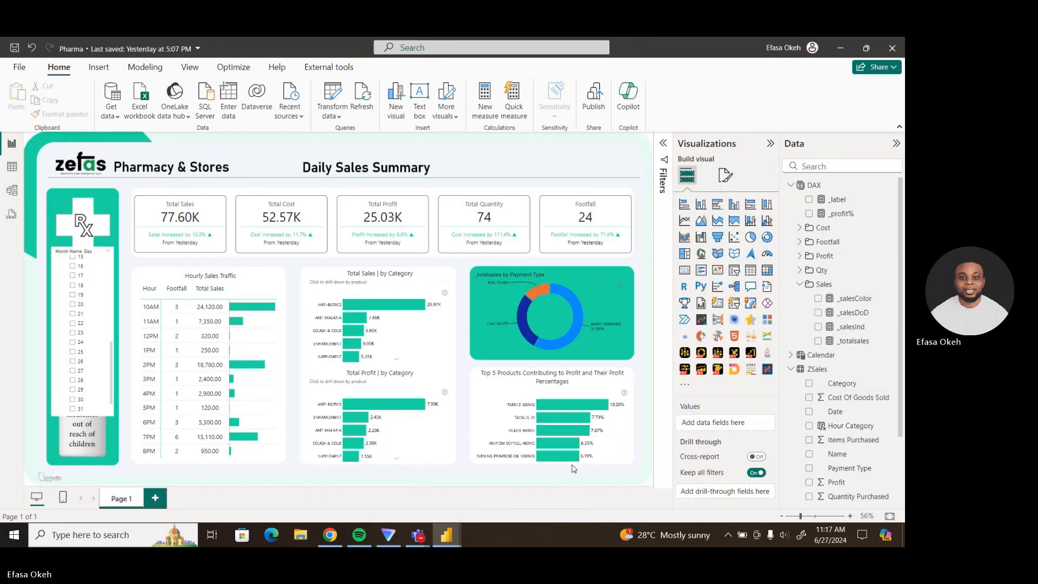
{"action": "left_click", "coordinate": [627, 301]}
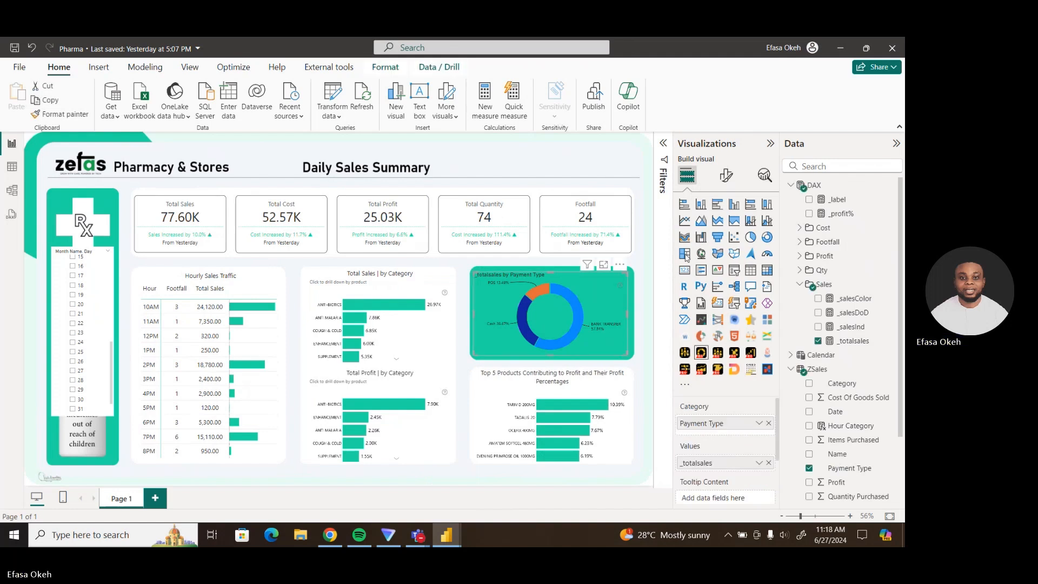
{"action": "left_click", "coordinate": [728, 180]}
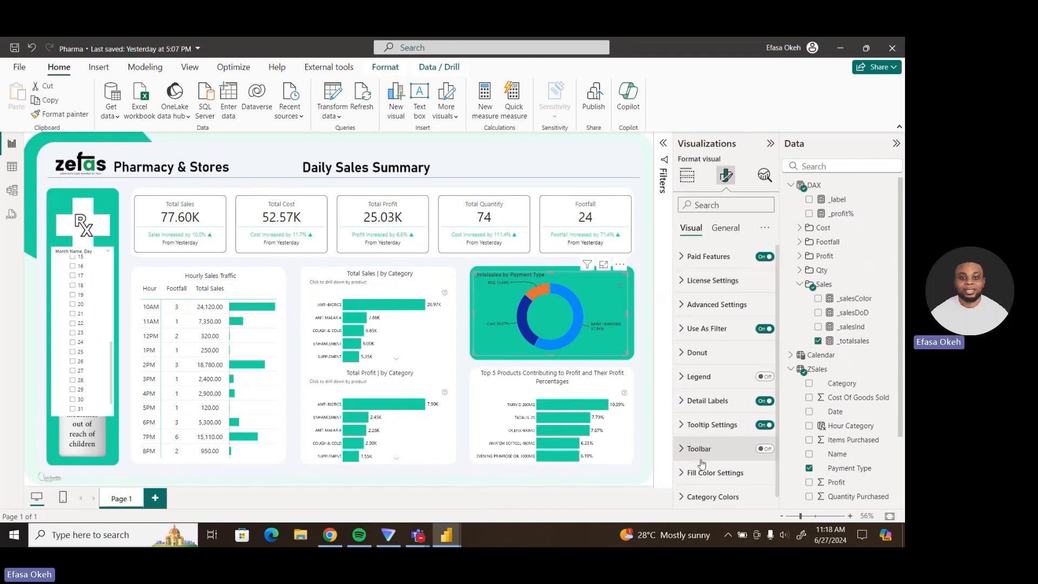
{"action": "left_click", "coordinate": [711, 497]}
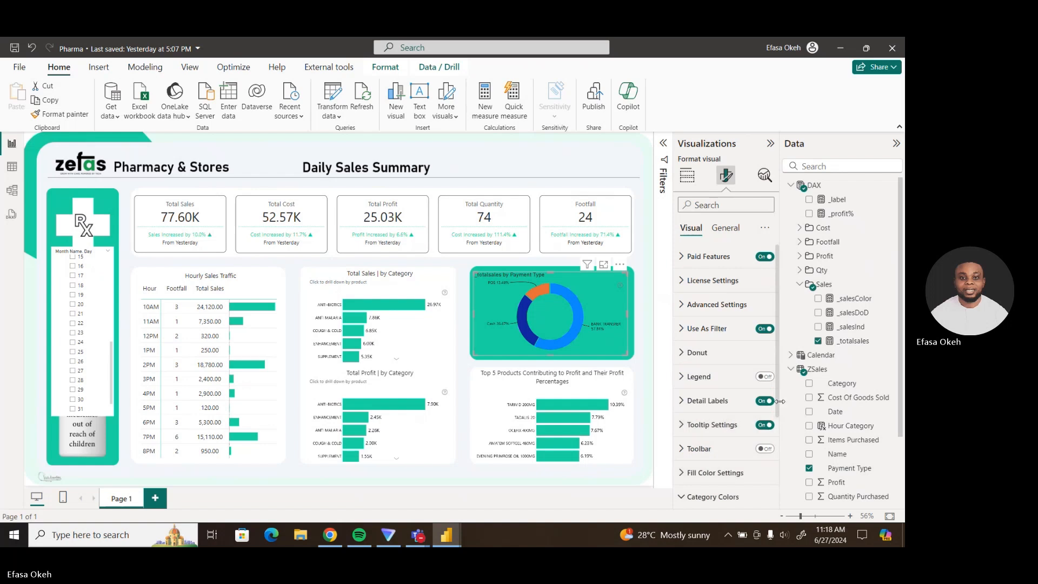
{"action": "scroll", "coordinate": [779, 409], "scroll_direction": "down", "scroll_amount": 2}
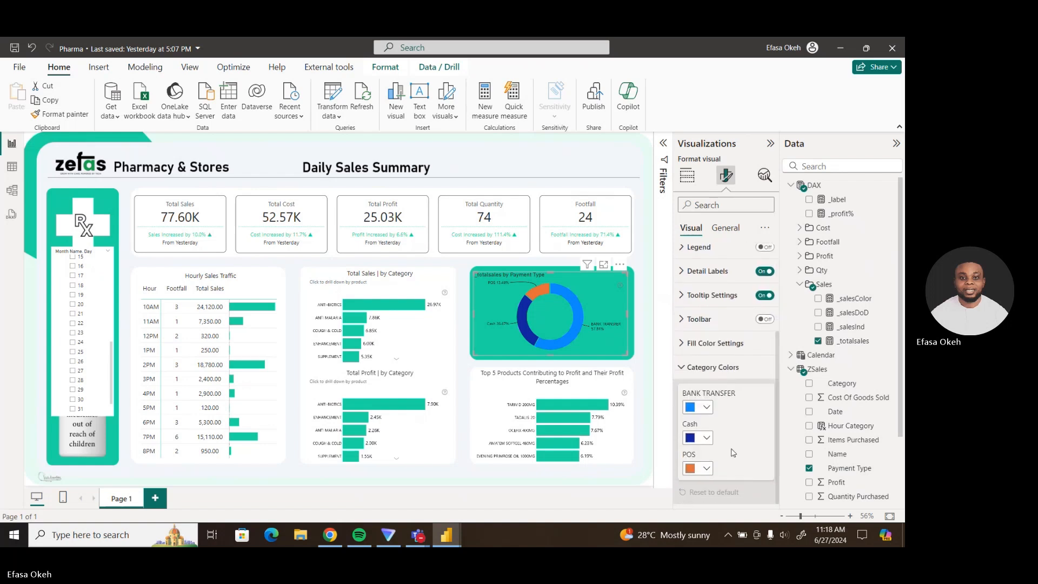
{"action": "left_click", "coordinate": [709, 406]}
{"action": "left_click", "coordinate": [719, 380]}
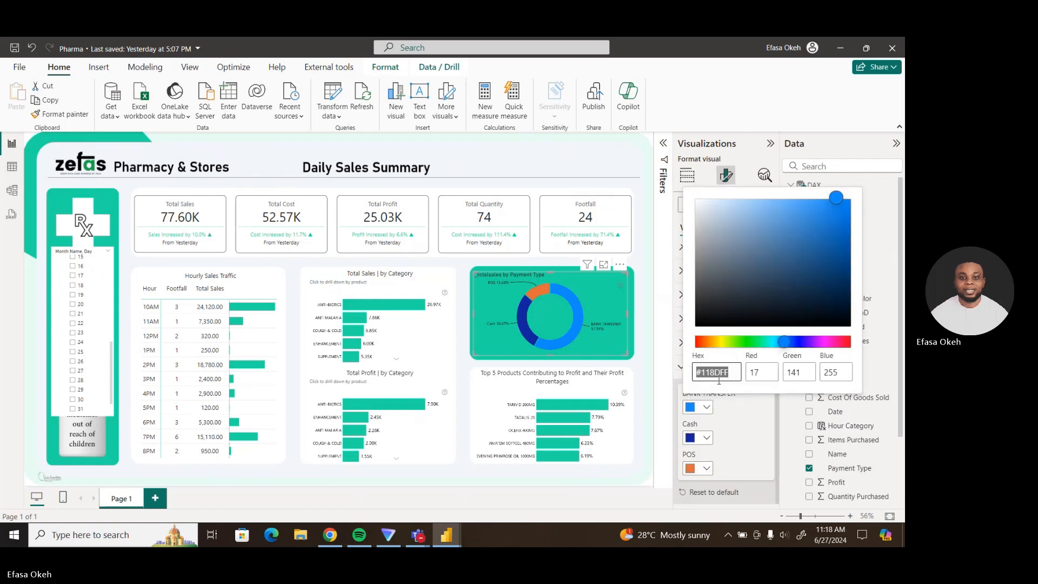
{"action": "key", "text": "ctrl+v"}
{"action": "key", "text": "Return"}
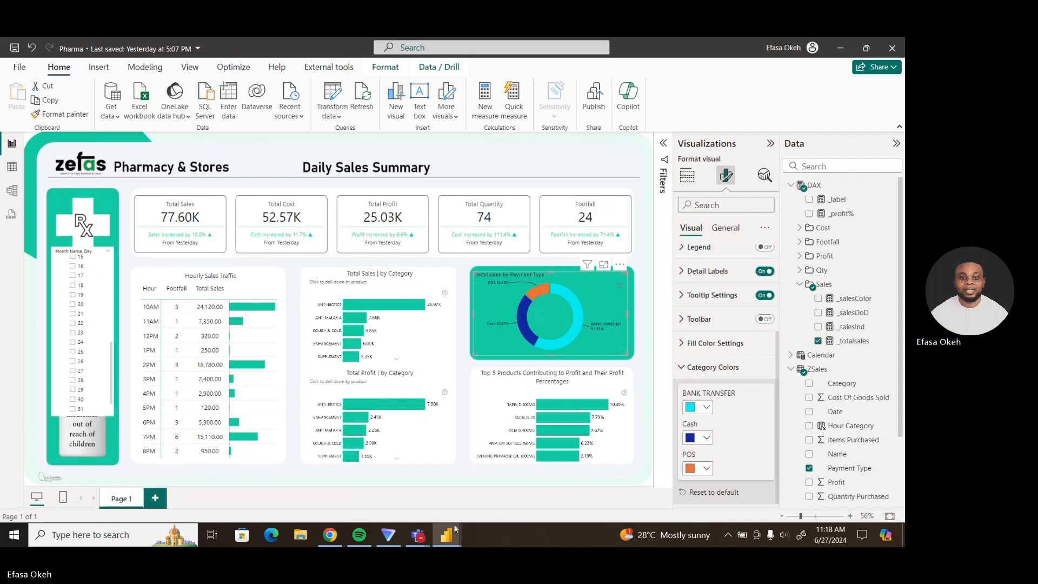
Switch back to the Zefas Pharmacy Sales report and copy the donut's POS color hex code #D5FB97.
{"action": "mouse_move", "coordinate": [451, 533]}
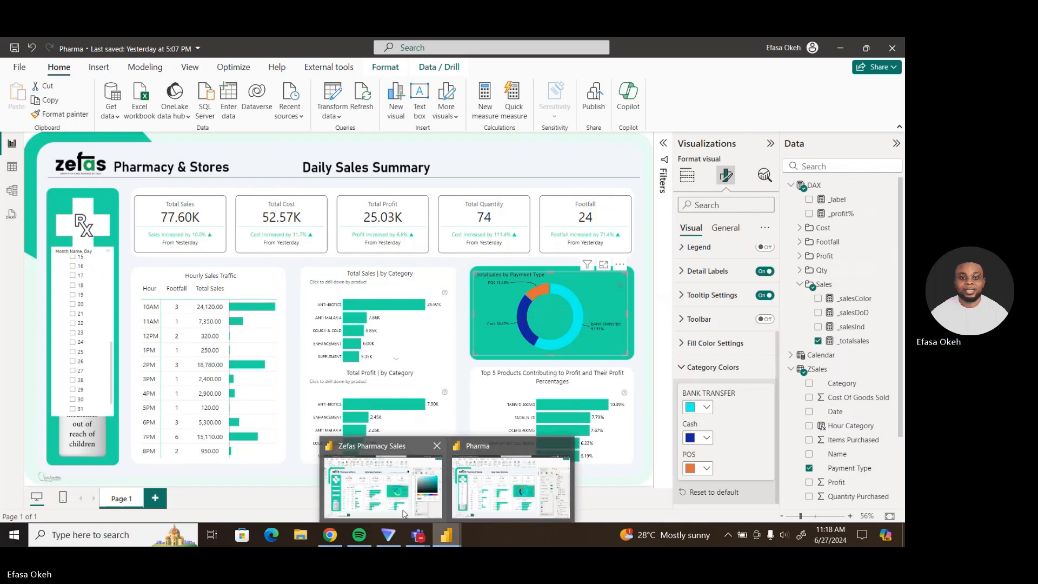
{"action": "left_click", "coordinate": [380, 484]}
{"action": "left_click", "coordinate": [716, 436]}
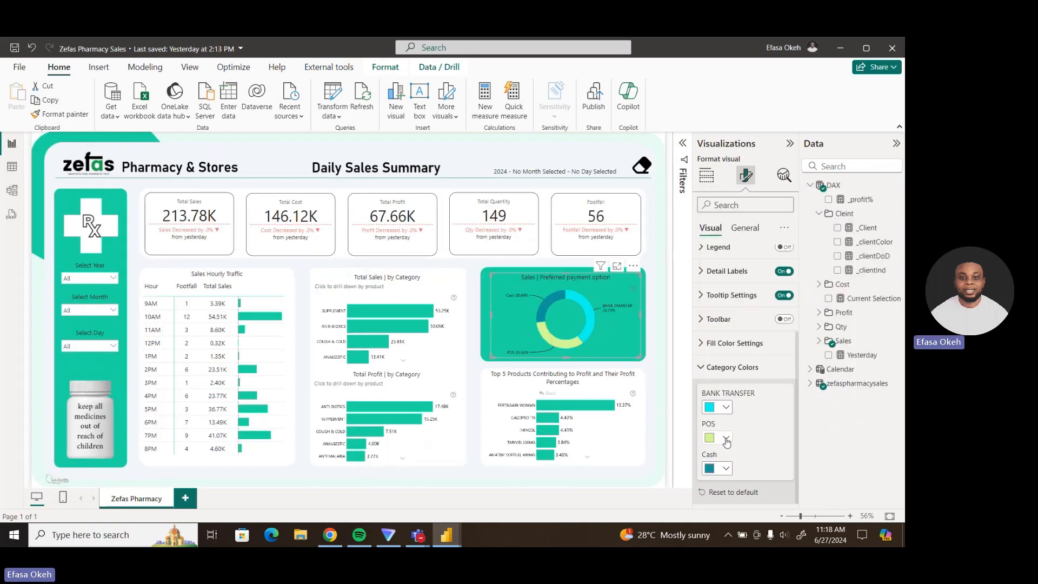
{"action": "left_click", "coordinate": [720, 437]}
{"action": "left_click", "coordinate": [749, 408]}
{"action": "key", "text": "ctrl+c"}
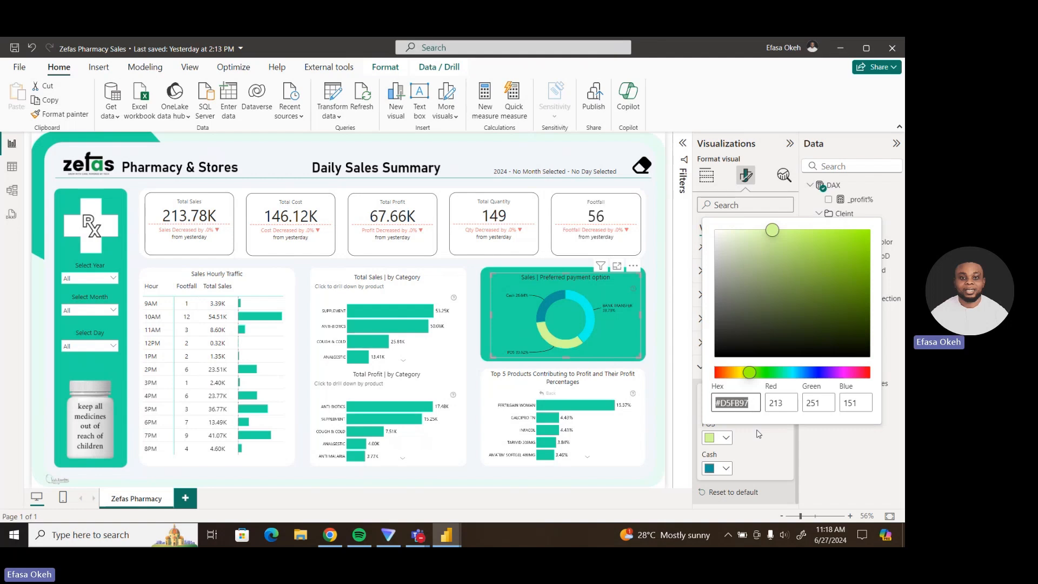
In the Pharma report, set the payment type donut's POS category color to #D5FB97.
{"action": "mouse_move", "coordinate": [446, 535]}
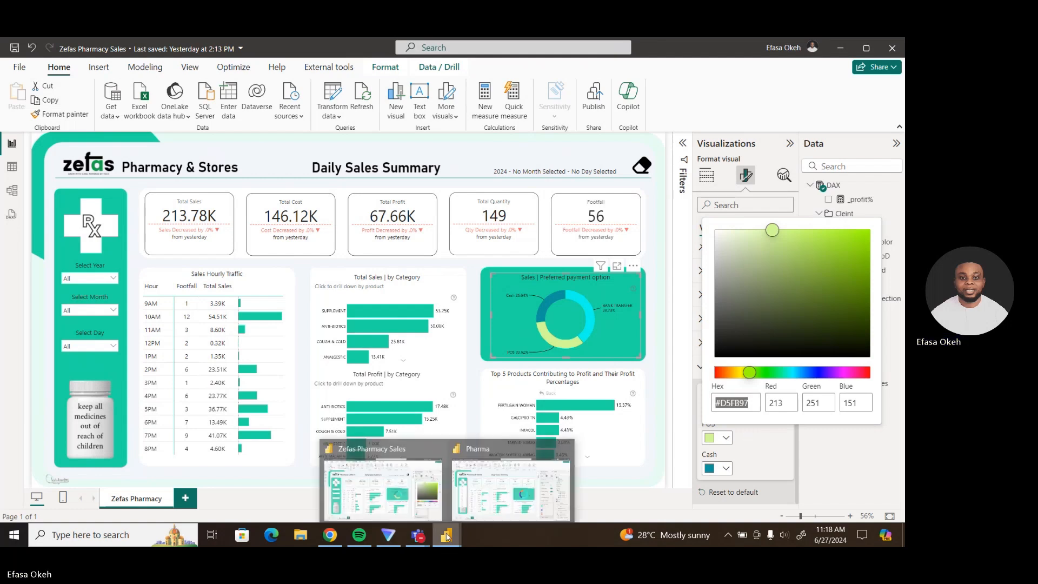
{"action": "left_click", "coordinate": [495, 507]}
{"action": "left_click", "coordinate": [706, 469]}
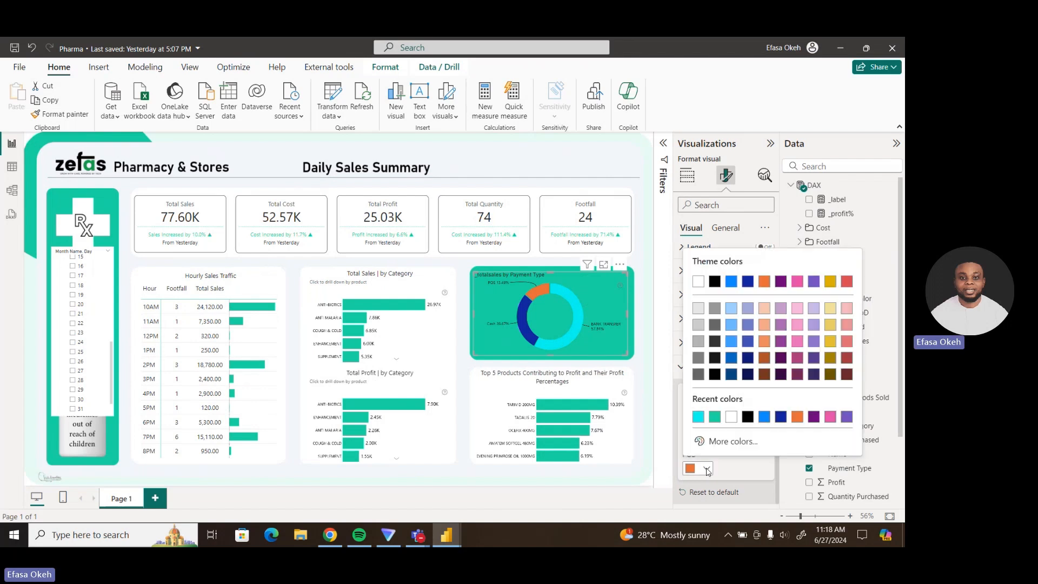
{"action": "left_click", "coordinate": [727, 441]}
{"action": "key", "text": "ctrl+v"}
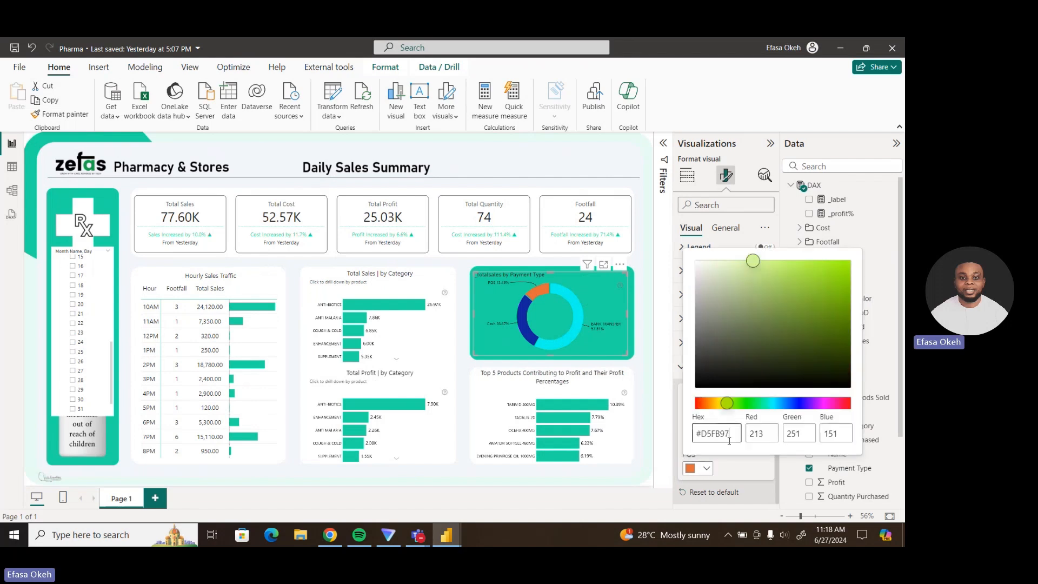
{"action": "left_click", "coordinate": [648, 461]}
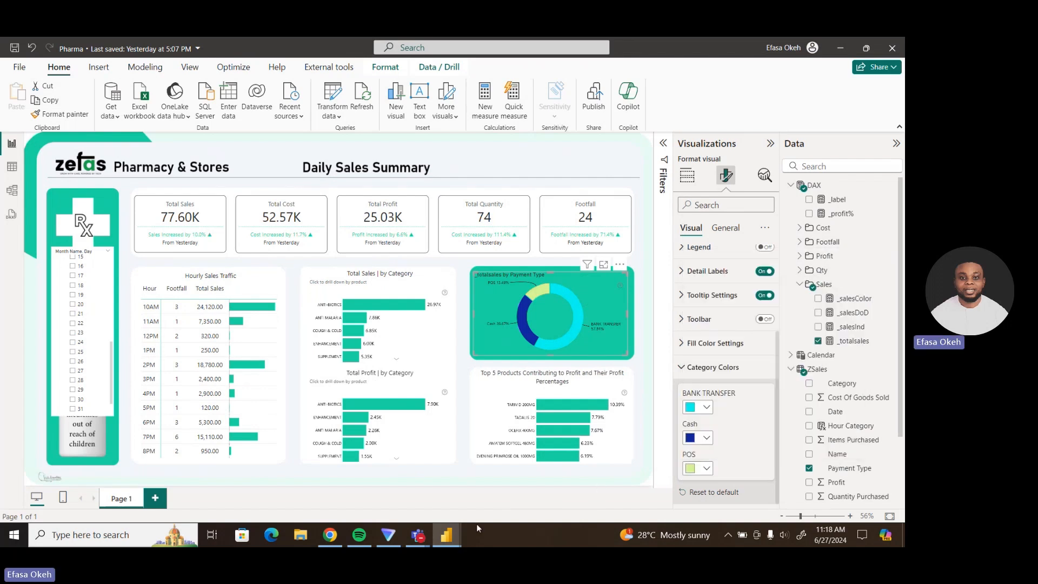
Return to the Zefas Pharmacy Sales report and copy the donut's Cash color hex code #11999E.
{"action": "mouse_move", "coordinate": [446, 534]}
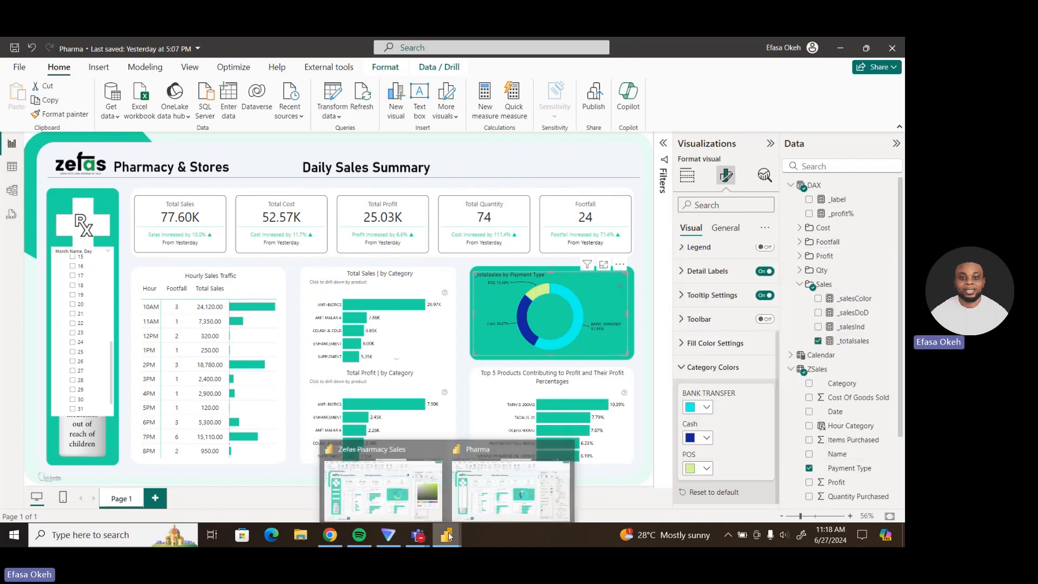
{"action": "left_click", "coordinate": [433, 503]}
{"action": "left_click", "coordinate": [726, 471]}
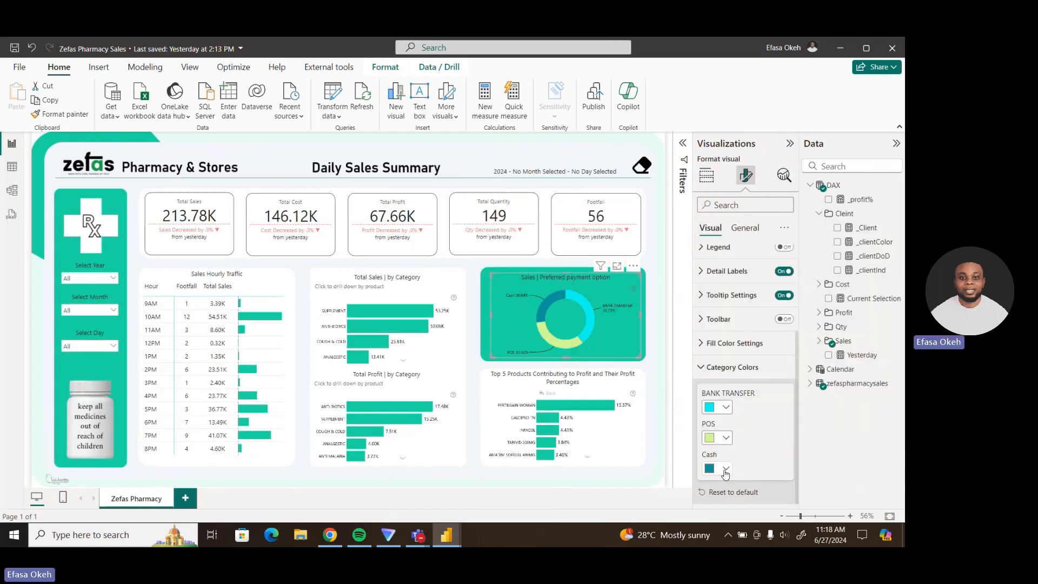
{"action": "left_click", "coordinate": [726, 470]}
{"action": "left_click", "coordinate": [738, 441]}
{"action": "key", "text": "ctrl+c"}
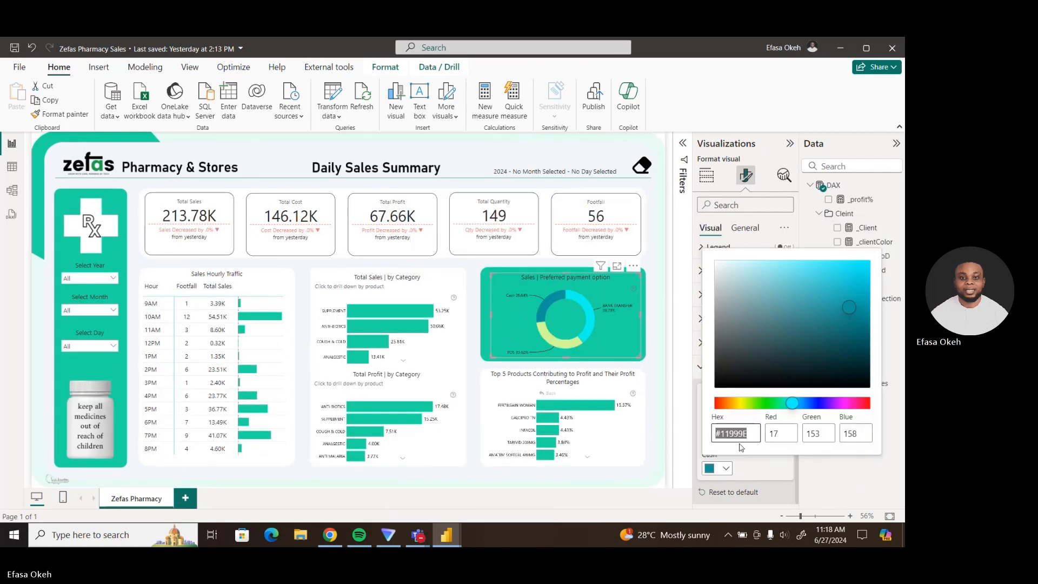
In the Pharma report, set the payment type donut's Cash category color to #11999E and deselect the visual.
{"action": "mouse_move", "coordinate": [436, 532]}
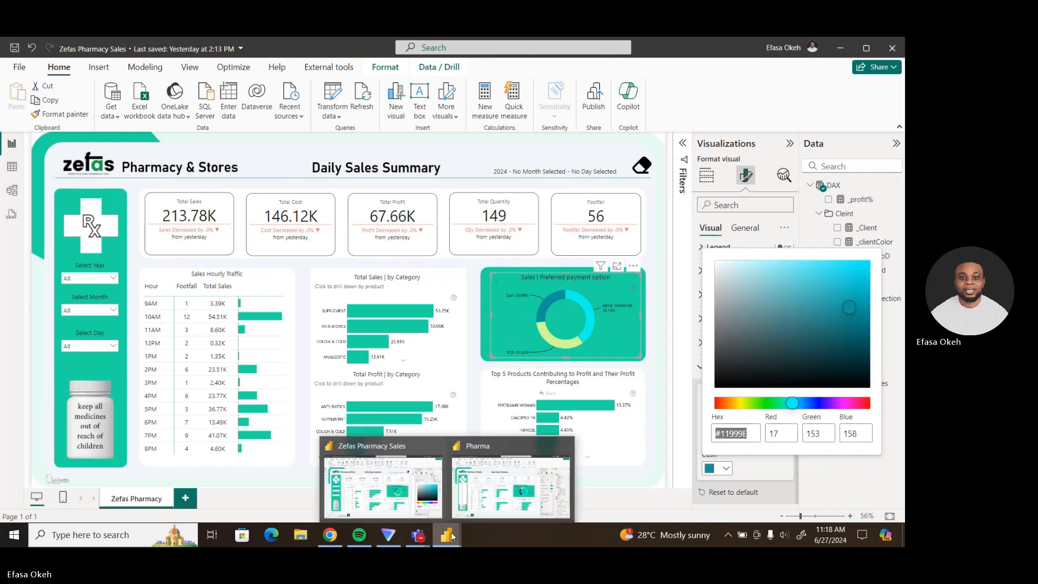
{"action": "left_click", "coordinate": [513, 510]}
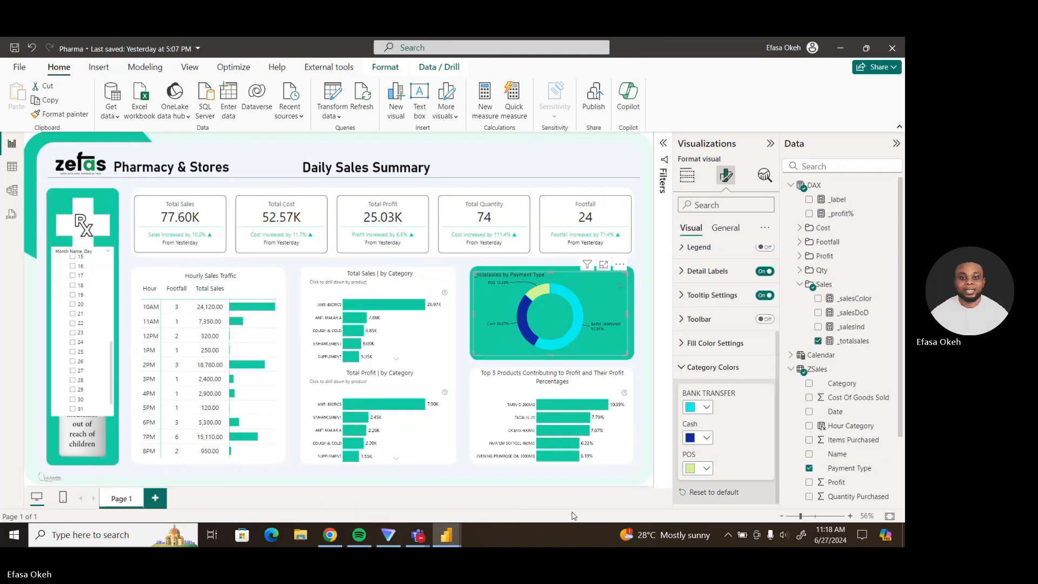
{"action": "left_click", "coordinate": [707, 438]}
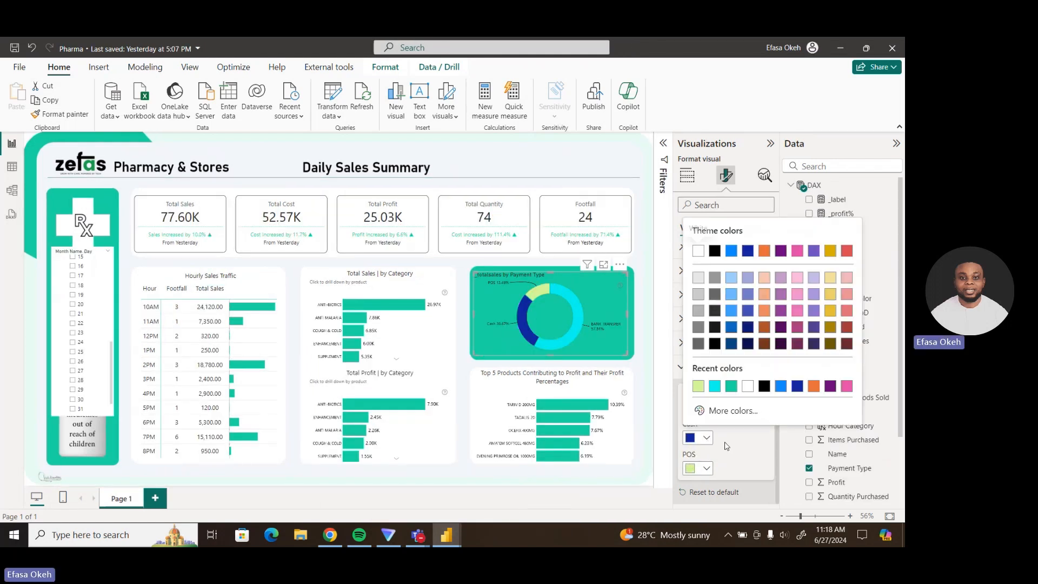
{"action": "left_click", "coordinate": [726, 412]}
{"action": "key", "text": "ctrl+v"}
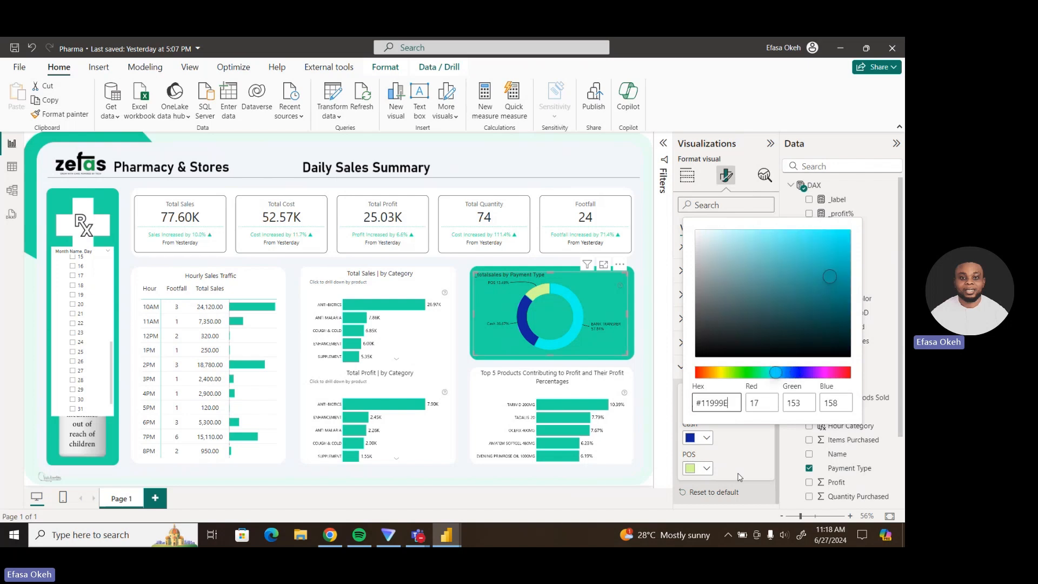
{"action": "left_click", "coordinate": [657, 450]}
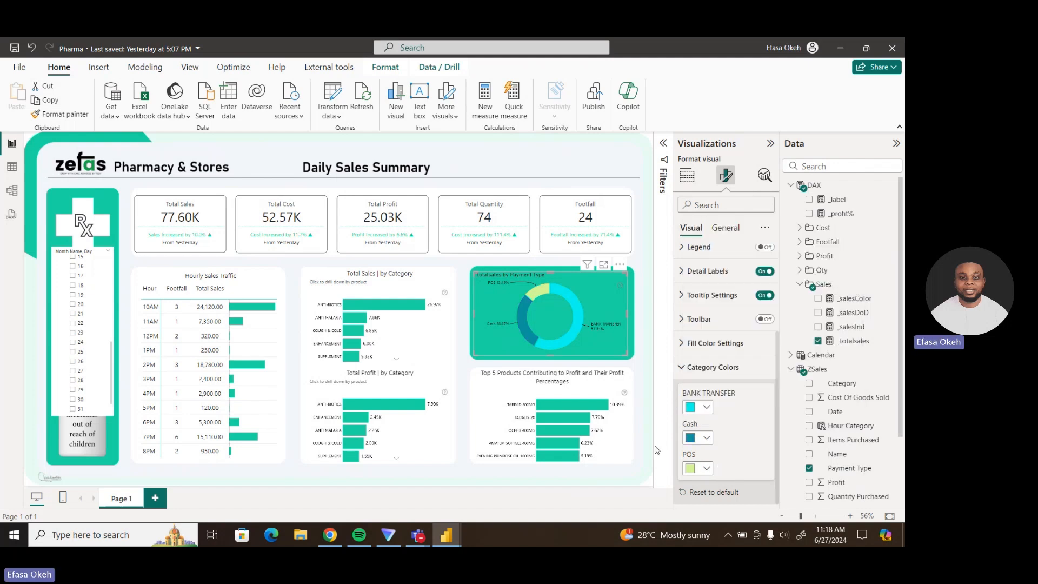
{"action": "left_click", "coordinate": [648, 447]}
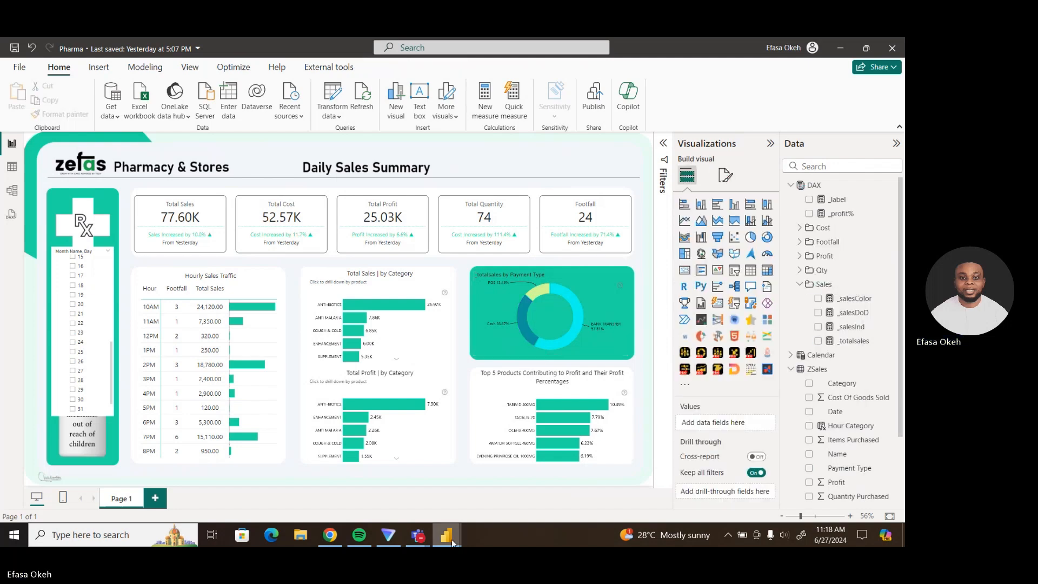
Switch to the Zefas Pharmacy Sales report and copy the donut's title text "Sales | Preferred payment option".
{"action": "mouse_move", "coordinate": [451, 538]}
{"action": "left_click", "coordinate": [383, 485]}
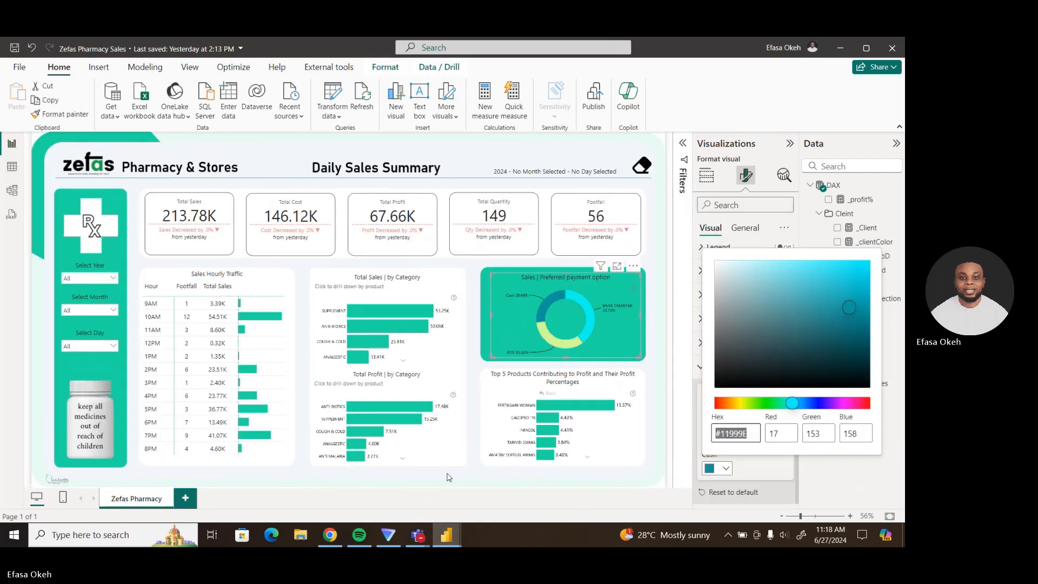
{"action": "left_click", "coordinate": [801, 235]}
{"action": "left_click", "coordinate": [727, 362]}
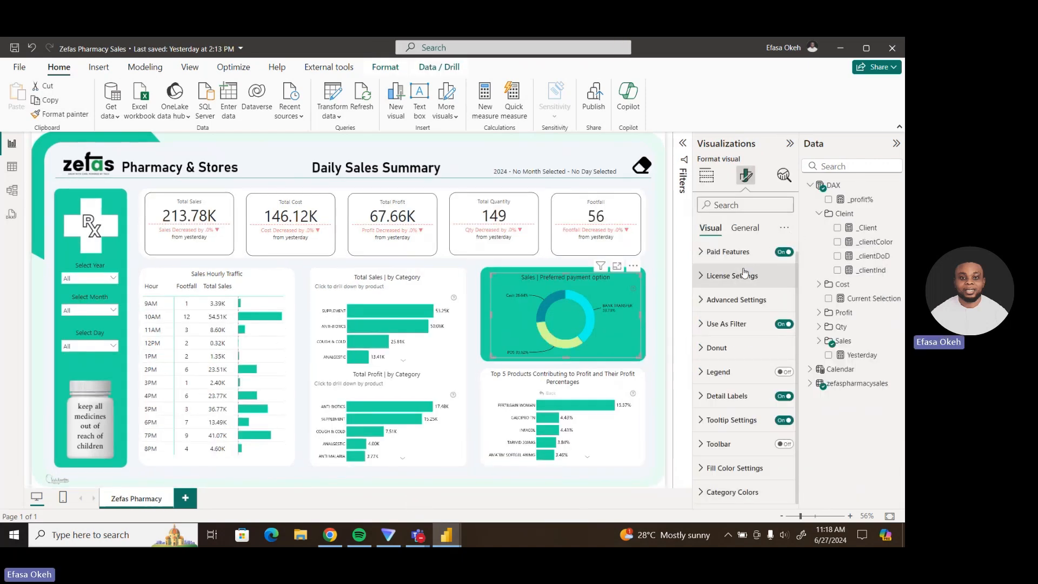
{"action": "left_click", "coordinate": [745, 227]}
{"action": "left_click", "coordinate": [713, 280]}
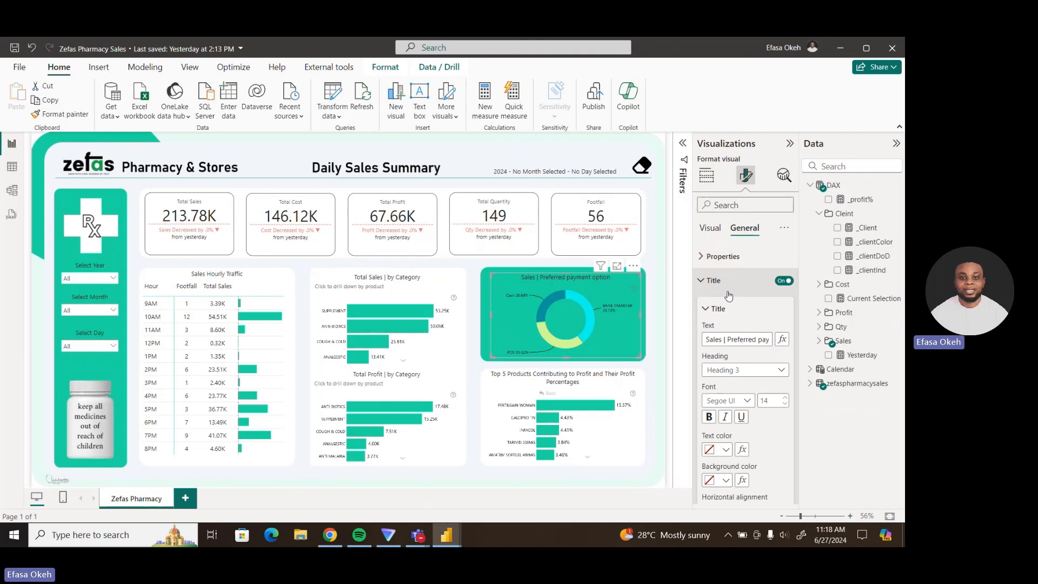
{"action": "double_click", "coordinate": [715, 339]}
{"action": "key", "text": "ctrl+a"}
{"action": "key", "text": "ctrl+c"}
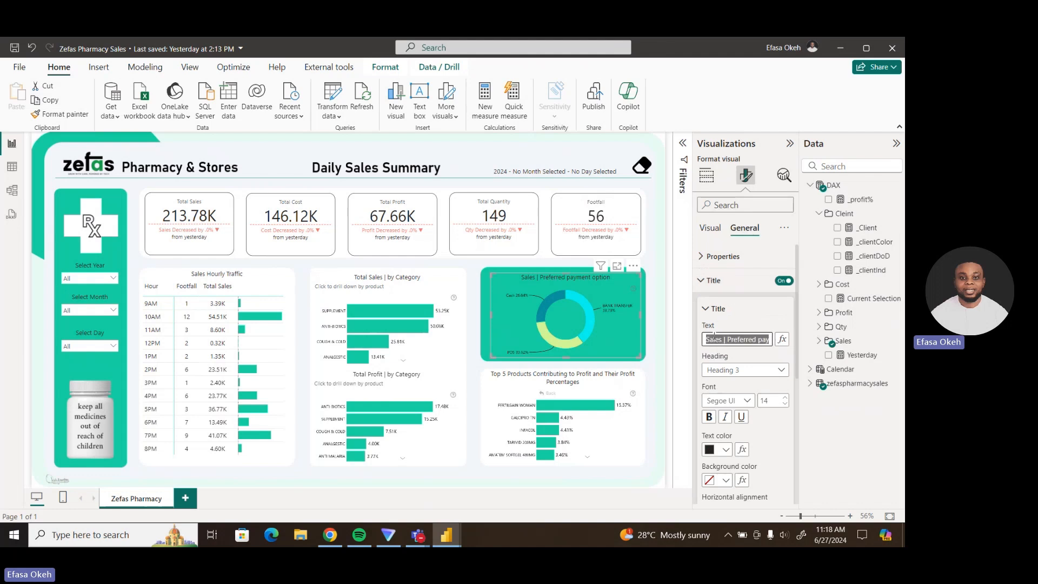
{"action": "left_click", "coordinate": [708, 280]}
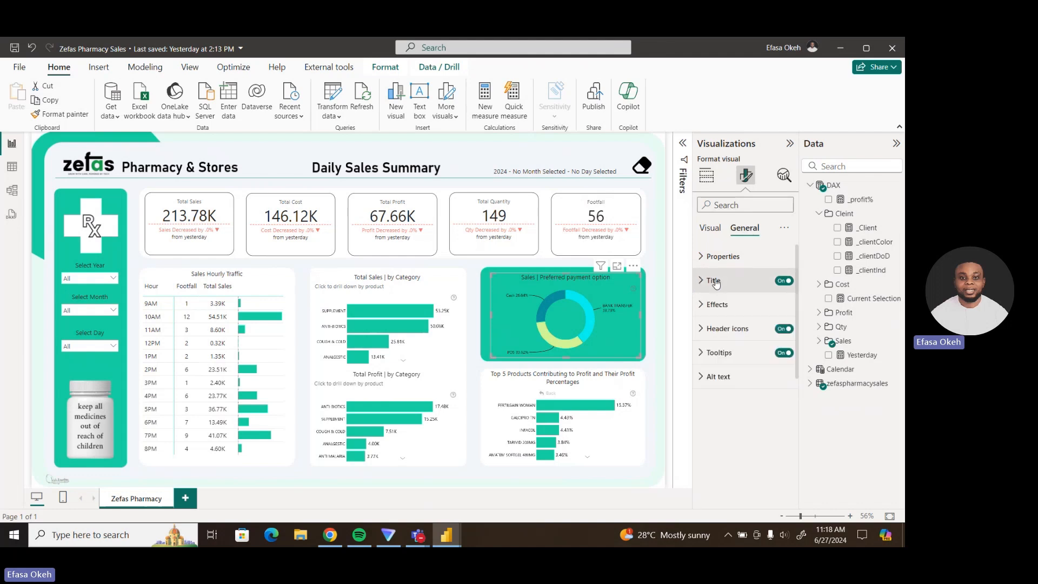
{"action": "left_click", "coordinate": [657, 332]}
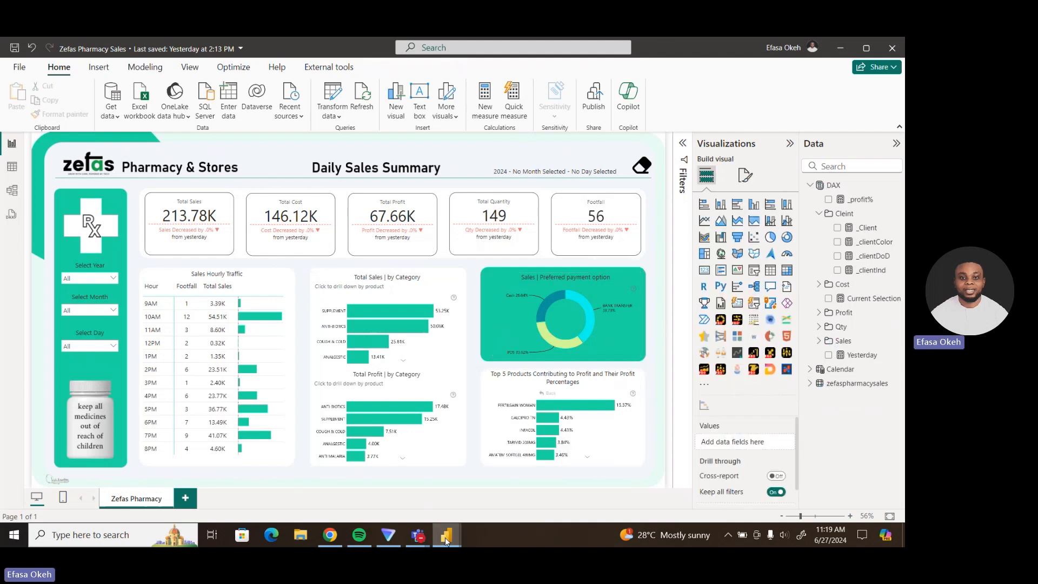
Return to the Pharma report and replace the payment type donut's title with "Sales | Preferred payment option".
{"action": "mouse_move", "coordinate": [446, 535]}
{"action": "left_click", "coordinate": [382, 506]}
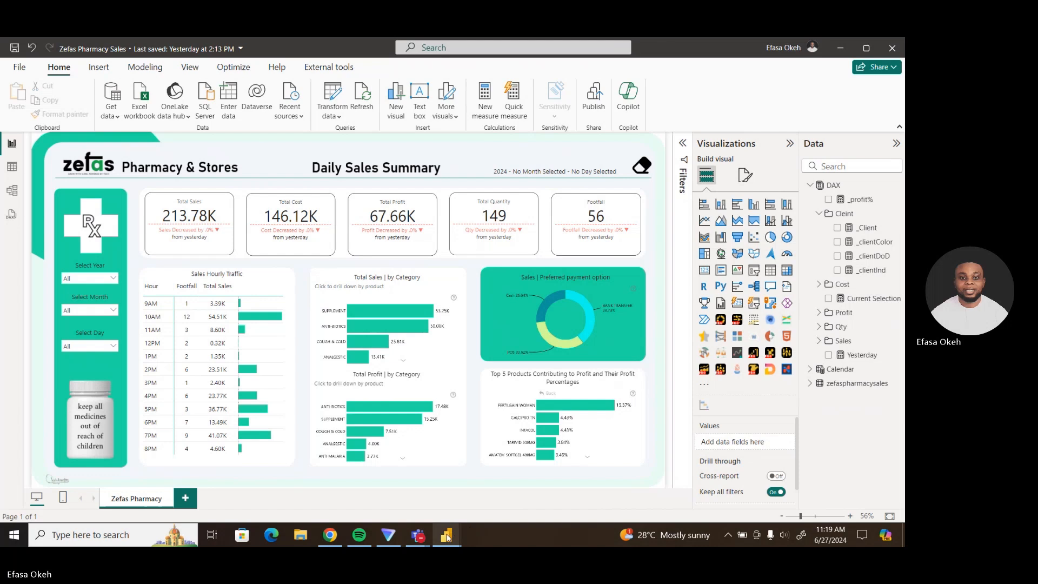
{"action": "mouse_move", "coordinate": [447, 535]}
{"action": "left_click", "coordinate": [485, 497]}
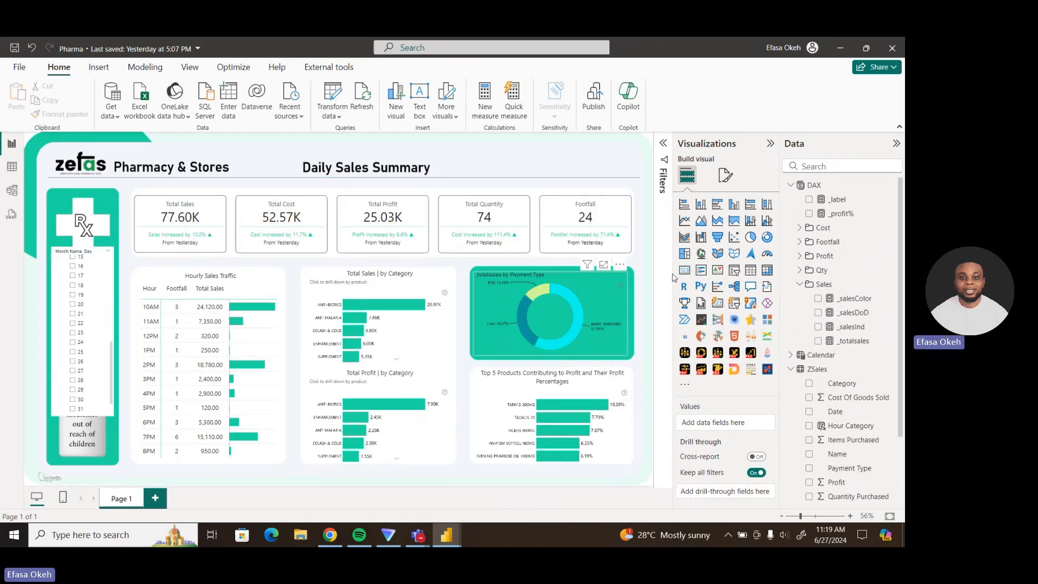
{"action": "left_click", "coordinate": [626, 297]}
{"action": "left_click", "coordinate": [726, 174]}
{"action": "left_click", "coordinate": [726, 227]}
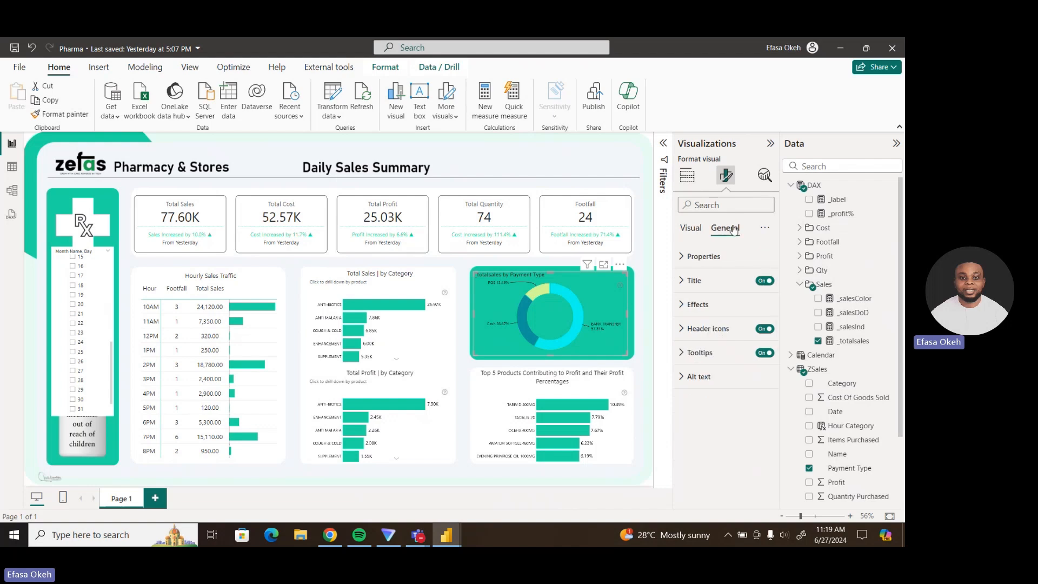
{"action": "left_click", "coordinate": [698, 281]}
{"action": "left_click", "coordinate": [686, 339]}
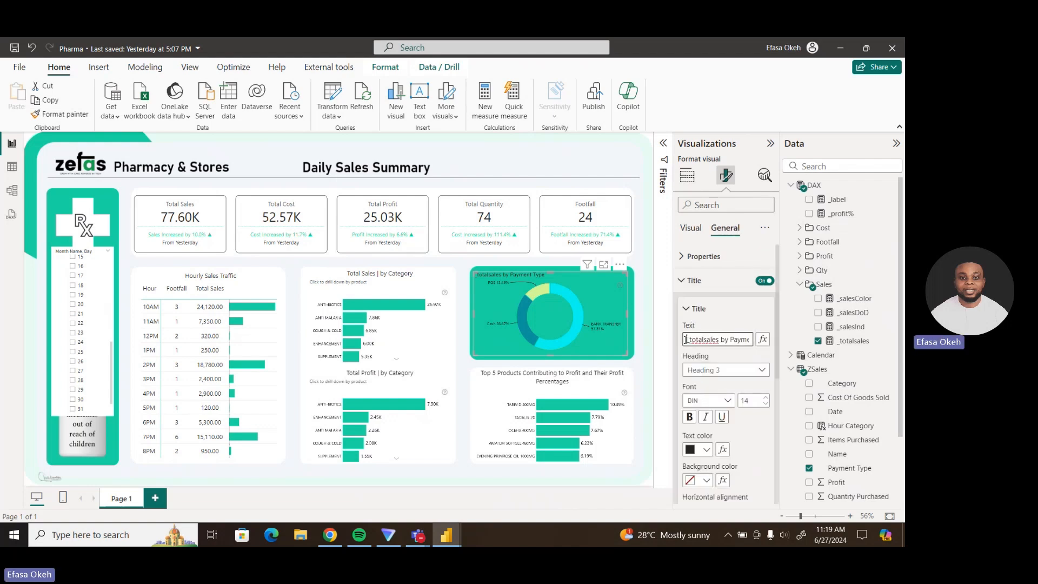
{"action": "key", "text": "ctrl+a"}
{"action": "key", "text": "ctrl+v"}
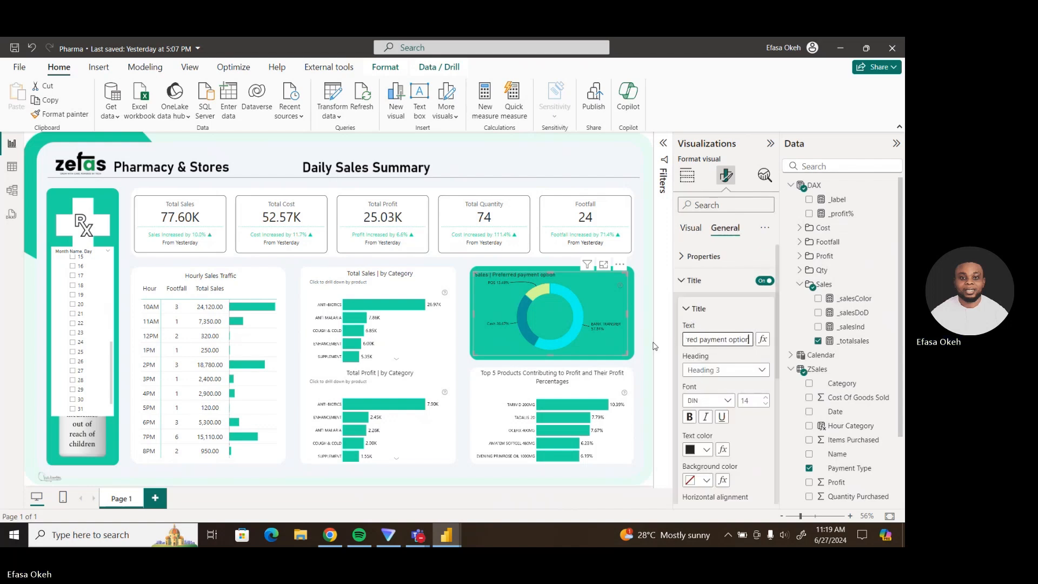
Set the donut title's font to Segoe UI, center it horizontally and deselect the visual.
{"action": "scroll", "coordinate": [768, 367], "scroll_direction": "down", "scroll_amount": 3}
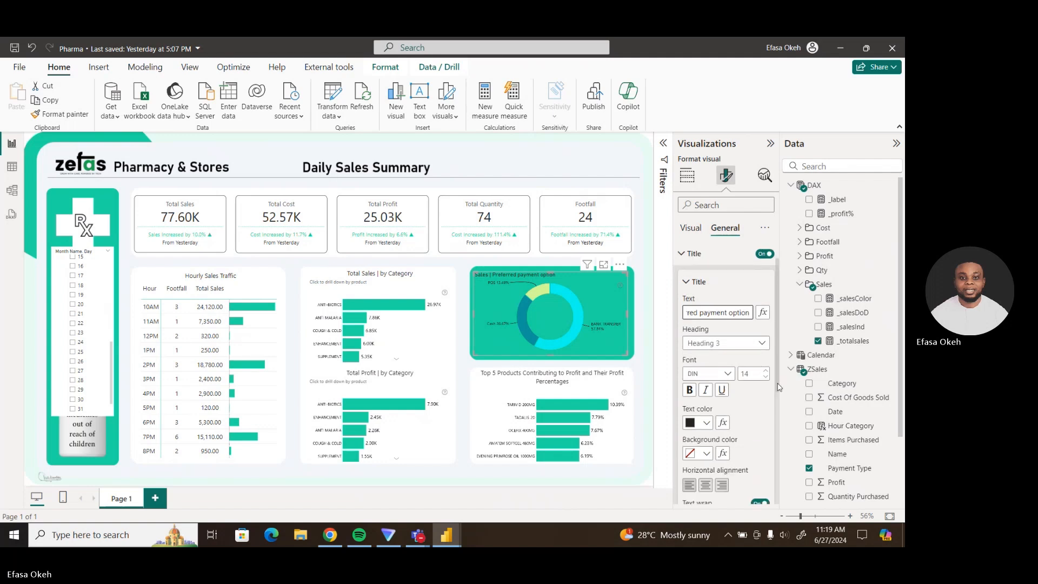
{"action": "left_click", "coordinate": [719, 330]}
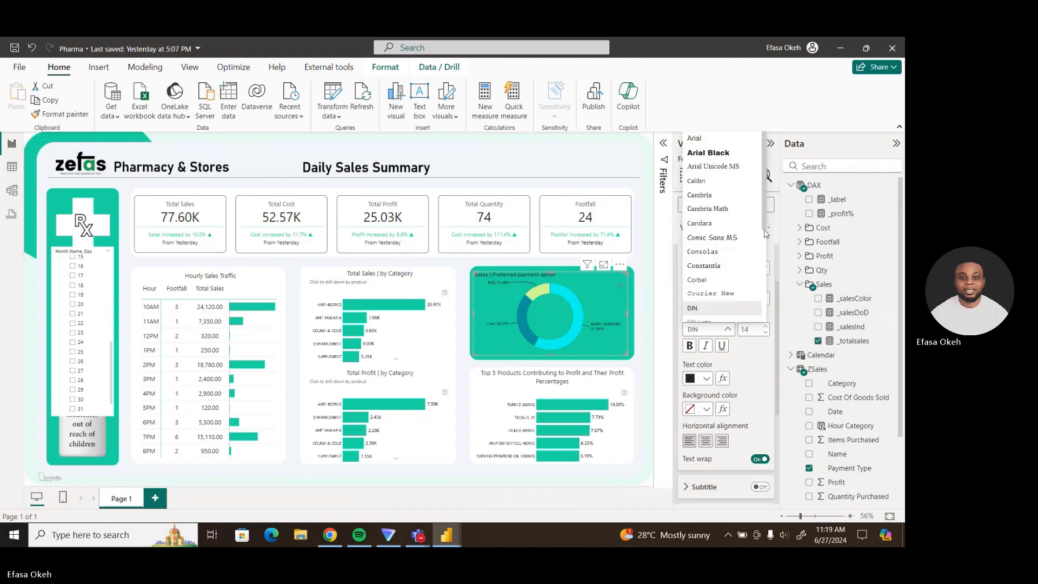
{"action": "scroll", "coordinate": [752, 300], "scroll_direction": "down", "scroll_amount": 3}
{"action": "left_click", "coordinate": [732, 276]}
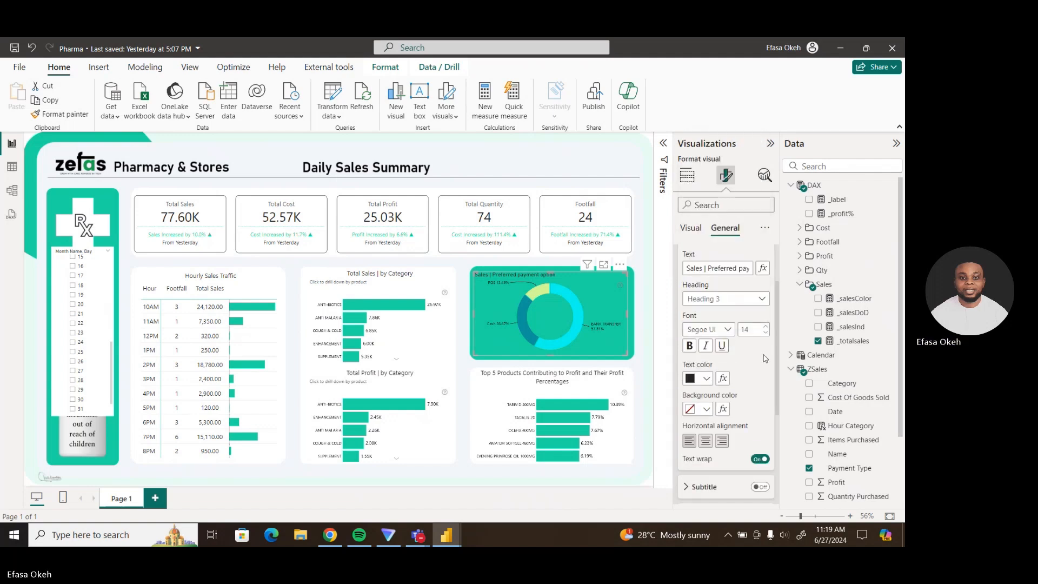
{"action": "left_click", "coordinate": [640, 389]}
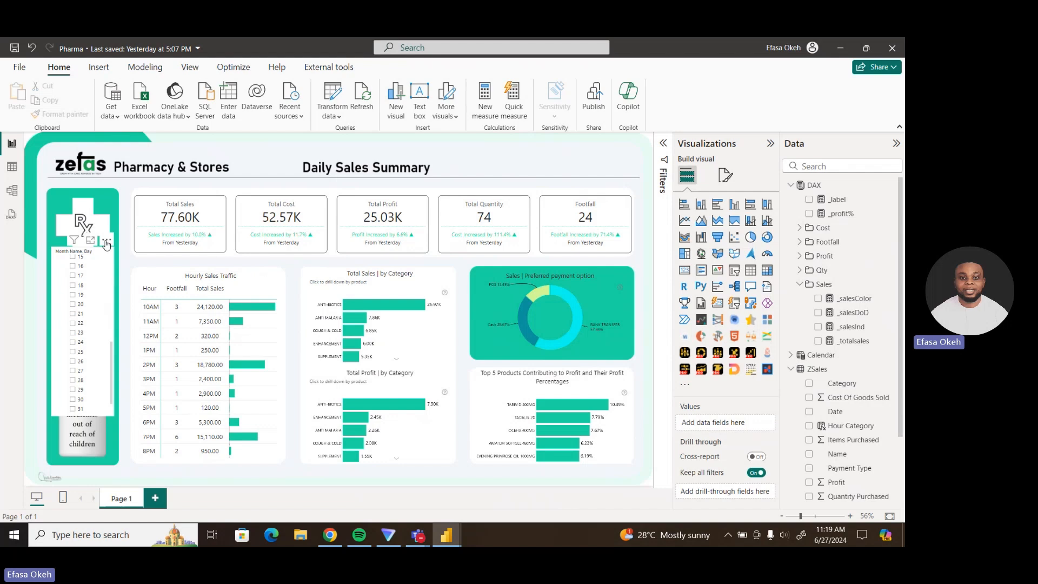
Shrink the date slicer to fit just below the Rx cross and replace its Month Name and Day fields with the Calendar table's Year.
{"action": "left_click_drag", "start_coordinate": [124, 260], "coordinate": [144, 278]}
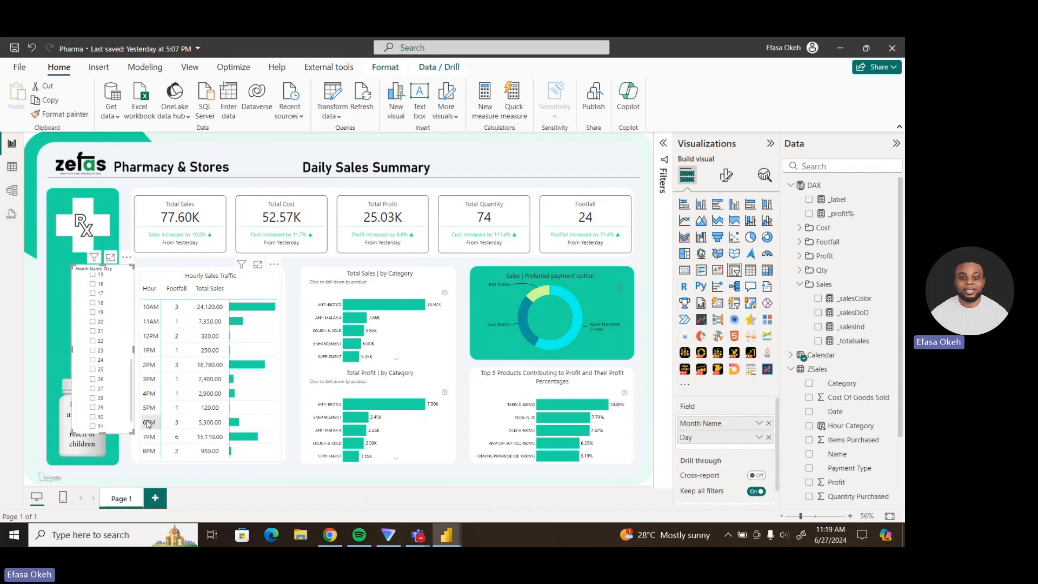
{"action": "left_click_drag", "start_coordinate": [132, 431], "coordinate": [116, 289]}
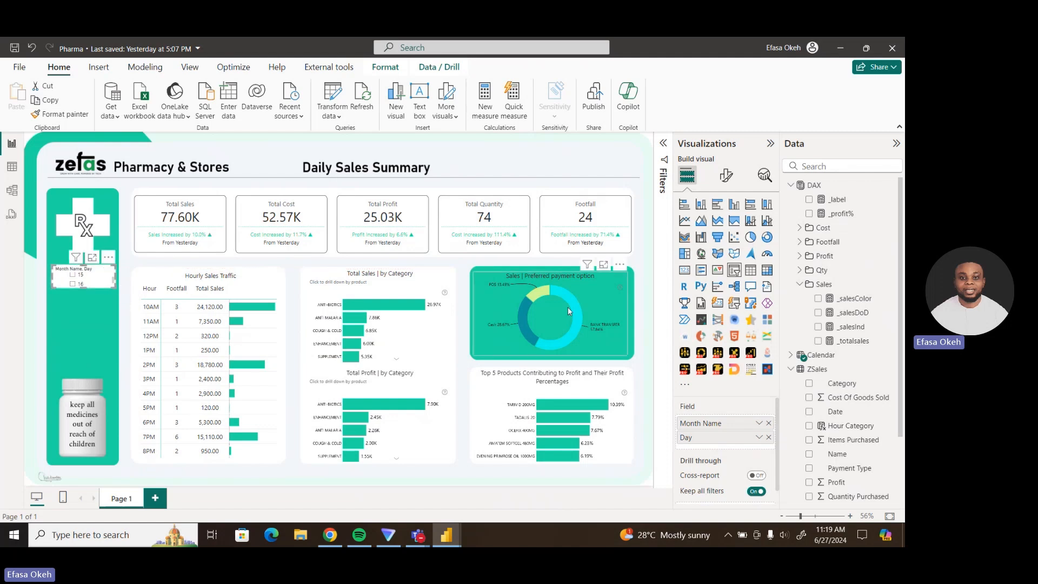
{"action": "left_click", "coordinate": [768, 423]}
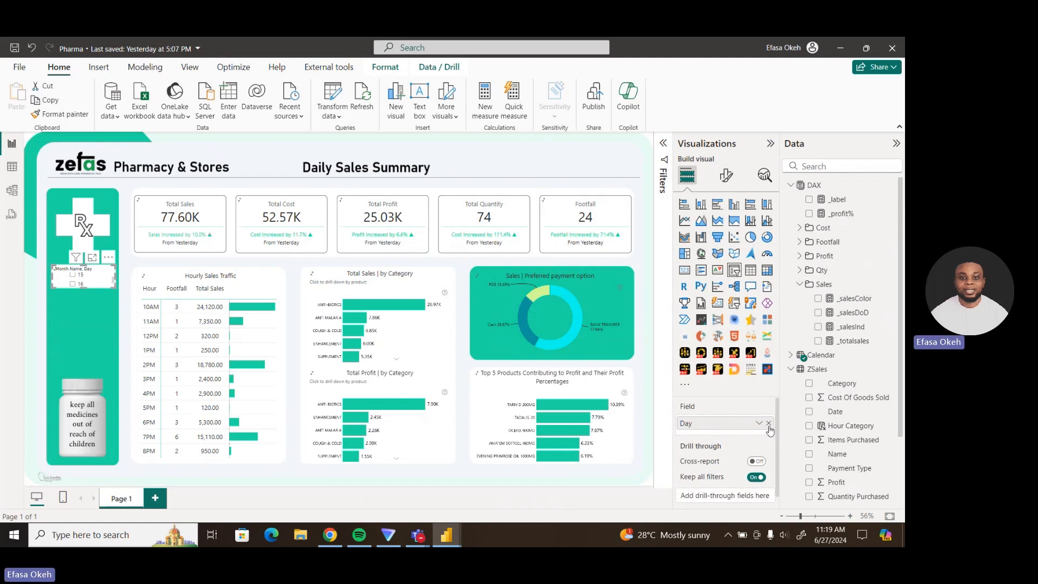
{"action": "left_click", "coordinate": [768, 423]}
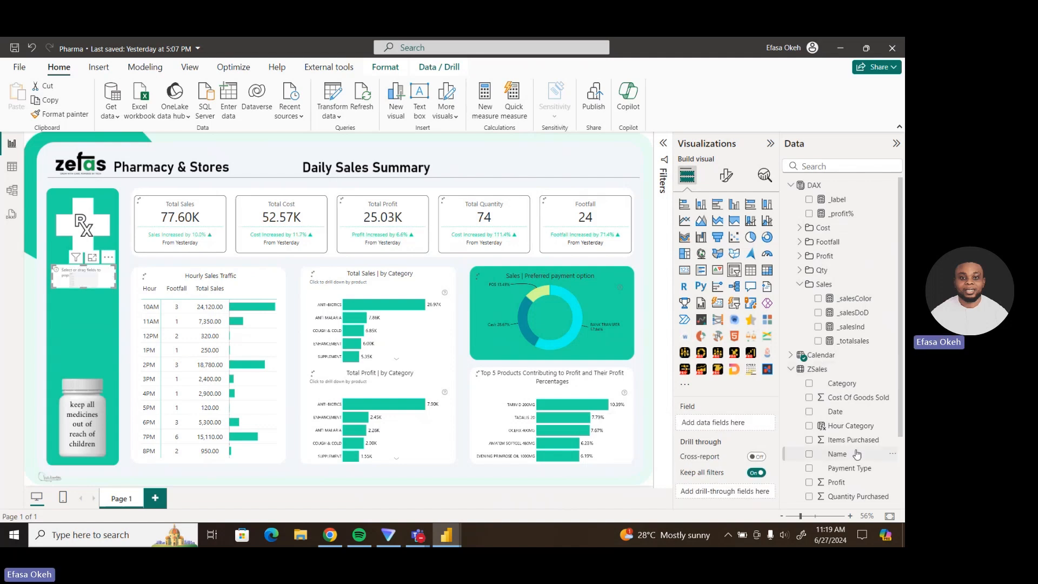
{"action": "left_click", "coordinate": [791, 370]}
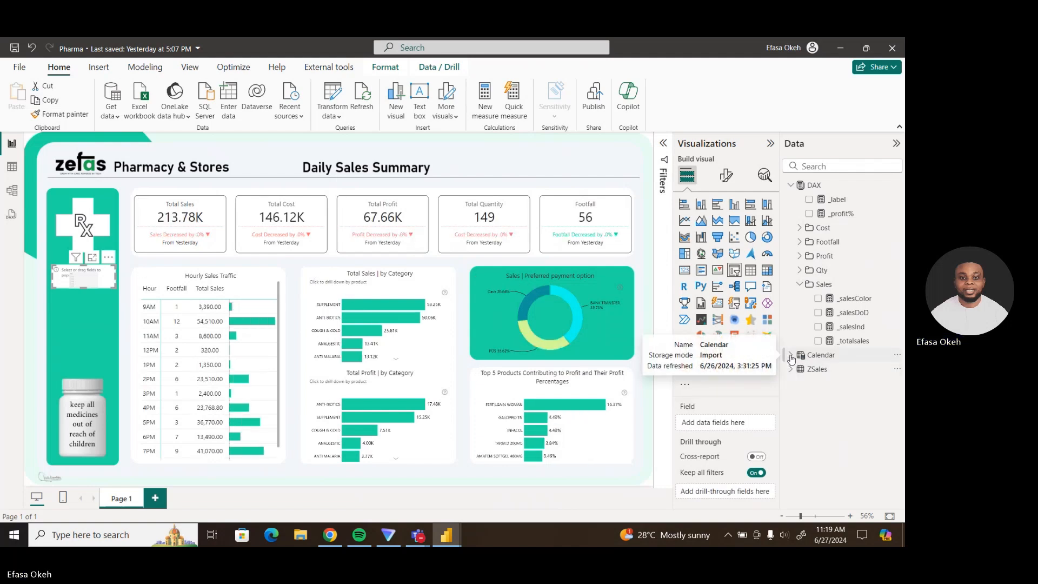
{"action": "left_click", "coordinate": [792, 356]}
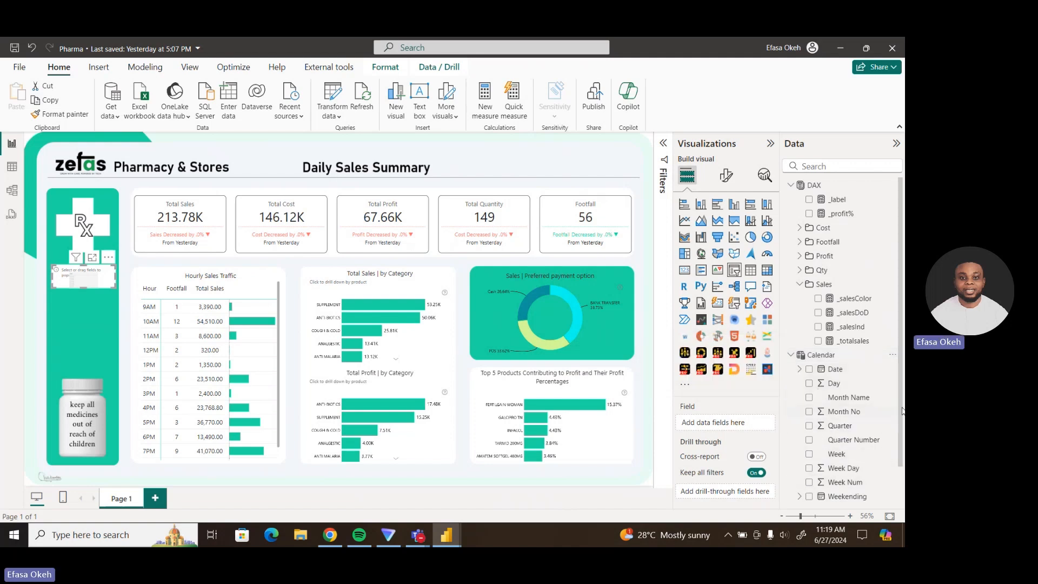
{"action": "scroll", "coordinate": [902, 411], "scroll_direction": "down", "scroll_amount": 2}
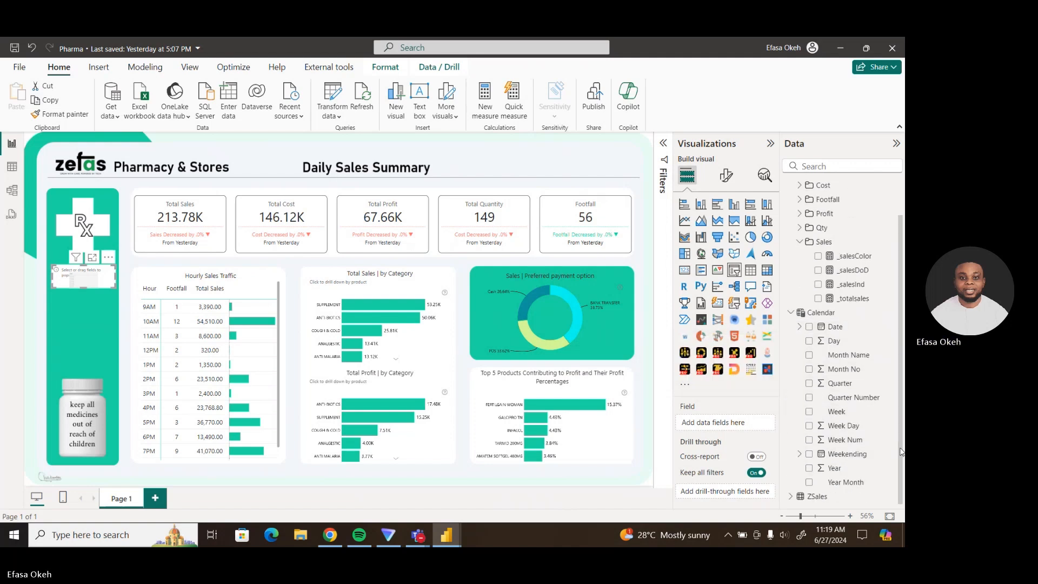
{"action": "left_click", "coordinate": [810, 468]}
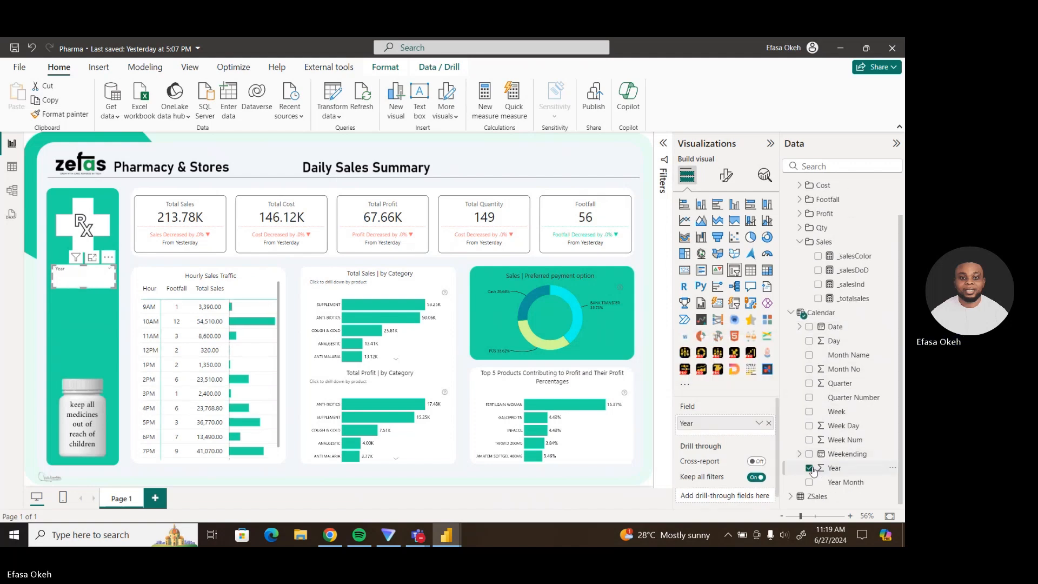
{"action": "left_click", "coordinate": [284, 280]}
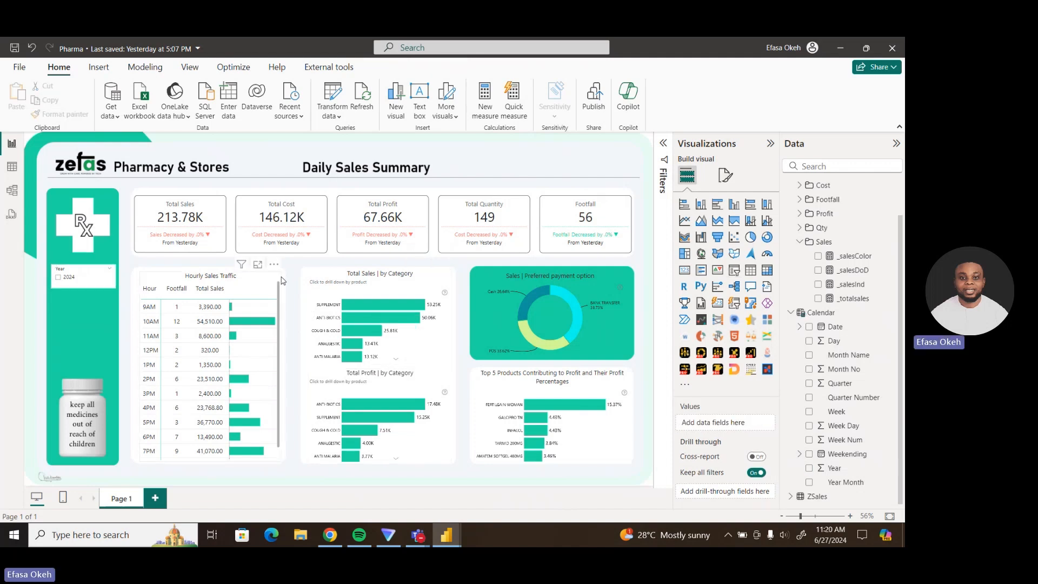
Sort the Hourly Sales Traffic matrix by Hour in ascending order.
{"action": "left_click", "coordinate": [279, 276]}
{"action": "left_click", "coordinate": [275, 265]}
{"action": "mouse_move", "coordinate": [317, 364]}
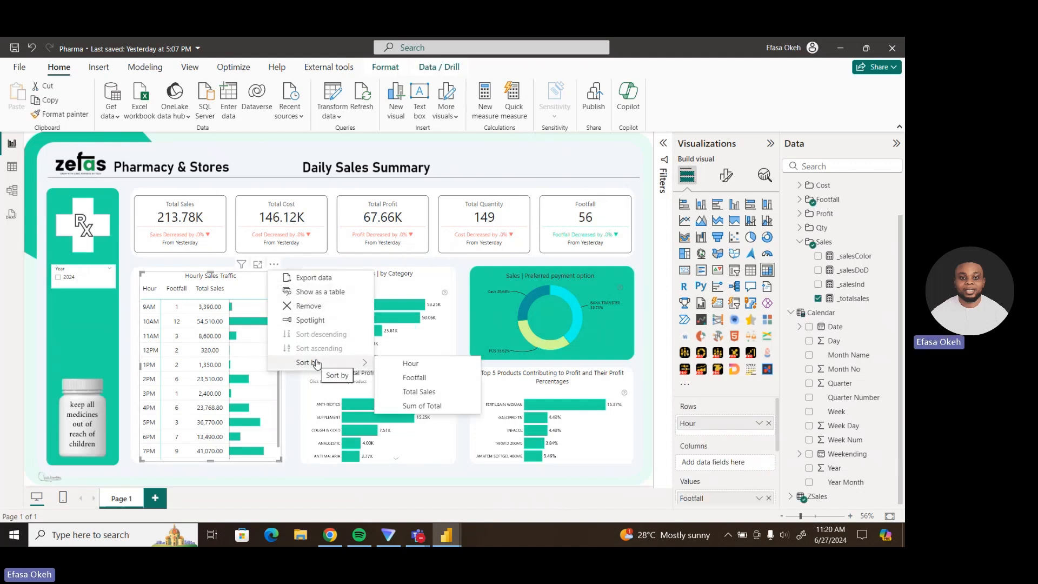
{"action": "left_click", "coordinate": [410, 364]}
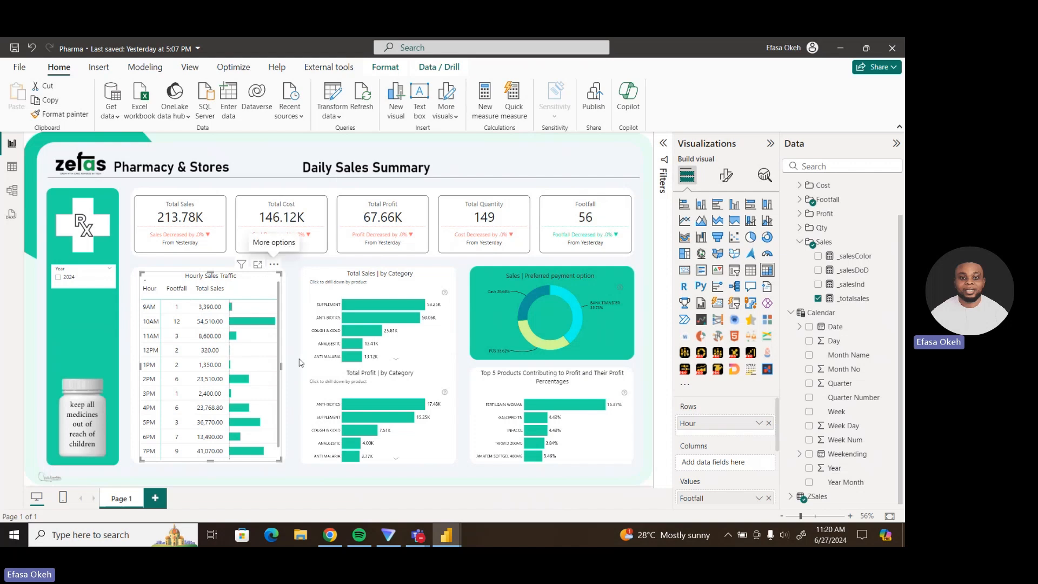
{"action": "left_click", "coordinate": [275, 265]}
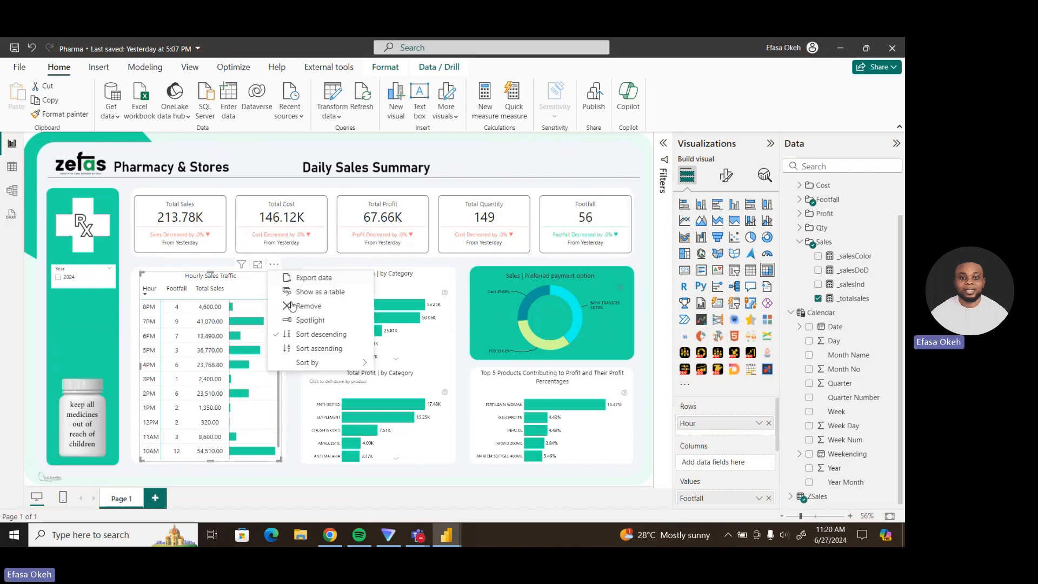
{"action": "left_click", "coordinate": [308, 349]}
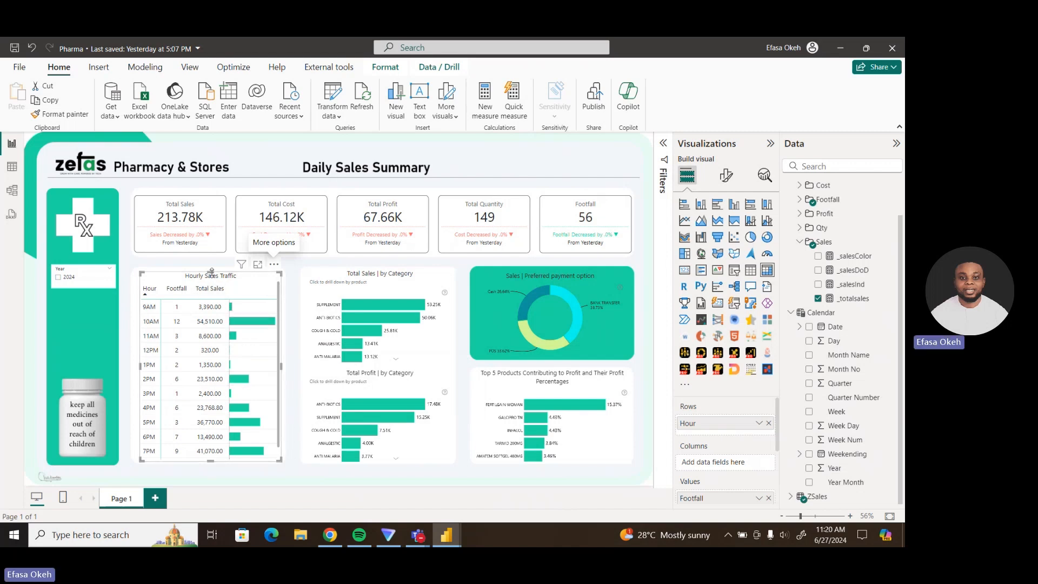
Enlarge the Hourly Sales Traffic matrix upward and to both sides of its card, and slightly narrow its data bar column.
{"action": "mouse_move", "coordinate": [211, 271]}
{"action": "left_mouse_down"}
{"action": "mouse_move", "coordinate": [211, 260]}
{"action": "mouse_move", "coordinate": [213, 269]}
{"action": "left_mouse_up"}
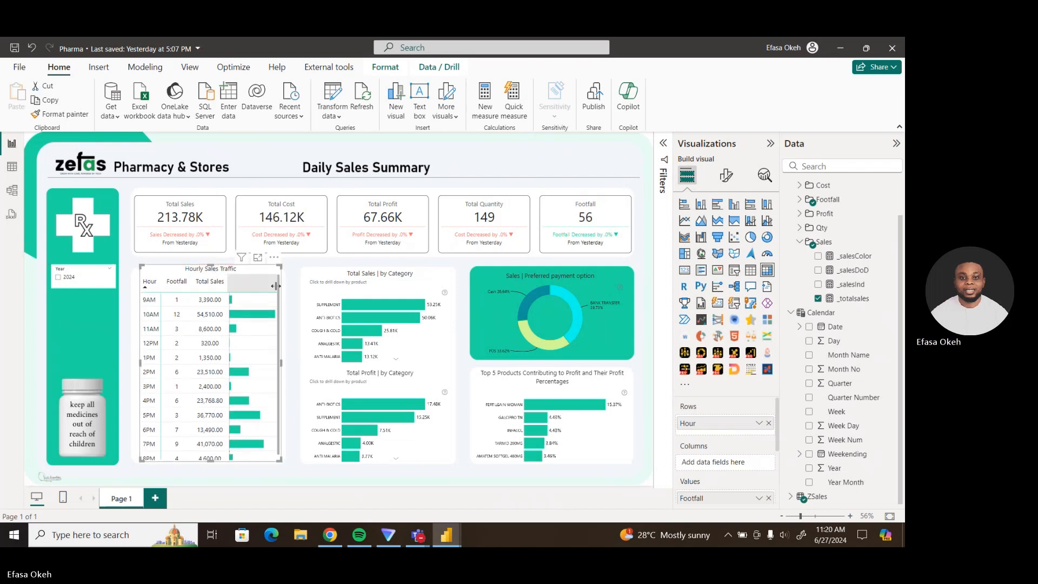
{"action": "left_click_drag", "start_coordinate": [275, 286], "coordinate": [271, 286]}
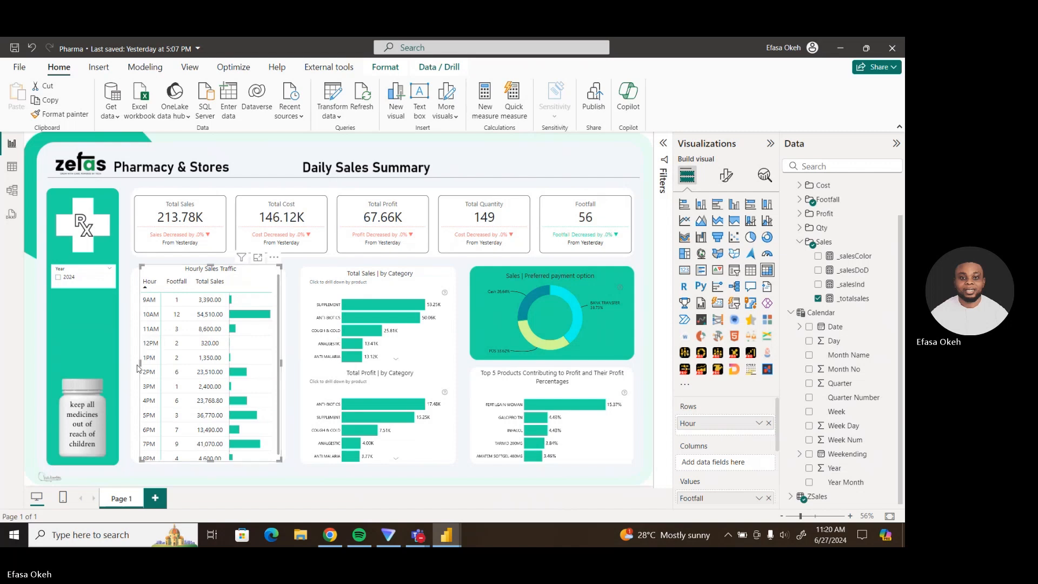
{"action": "left_click_drag", "start_coordinate": [137, 365], "coordinate": [134, 365]}
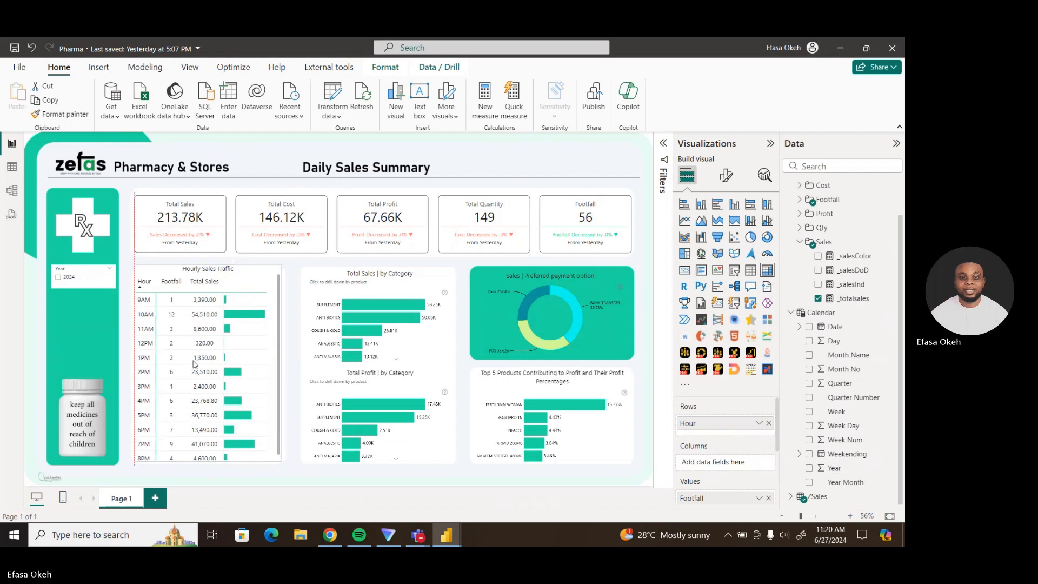
{"action": "left_click_drag", "start_coordinate": [282, 364], "coordinate": [287, 363]}
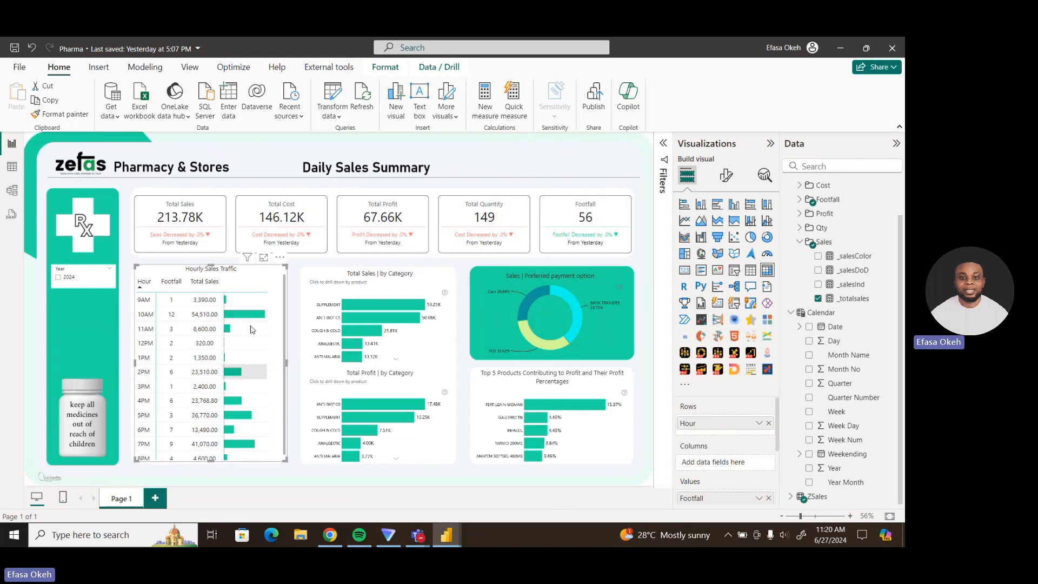
Set the Hourly Sales Traffic matrix's row padding to 7 in its grid options.
{"action": "left_click", "coordinate": [726, 174]}
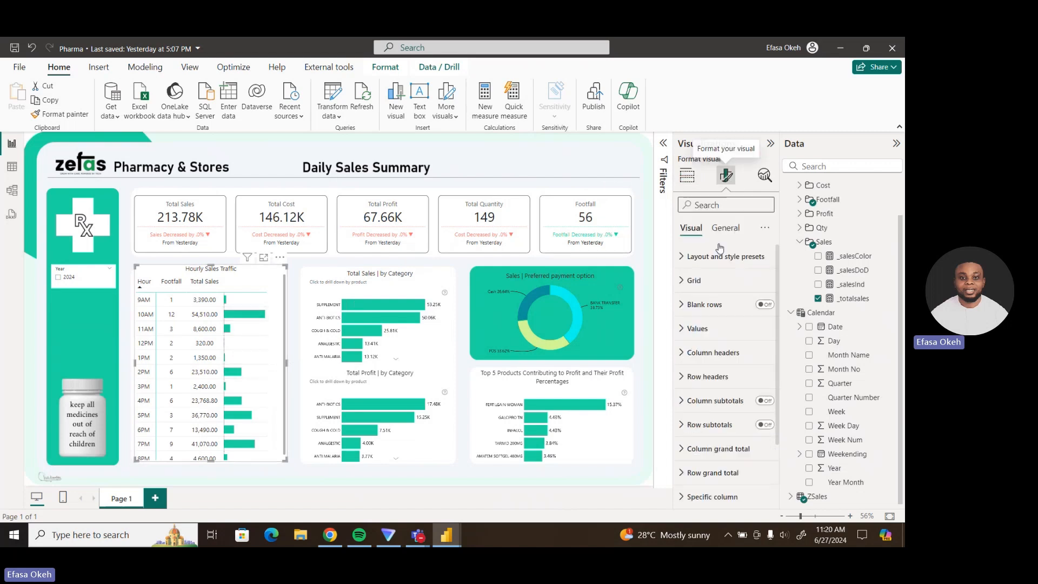
{"action": "left_click", "coordinate": [694, 280]}
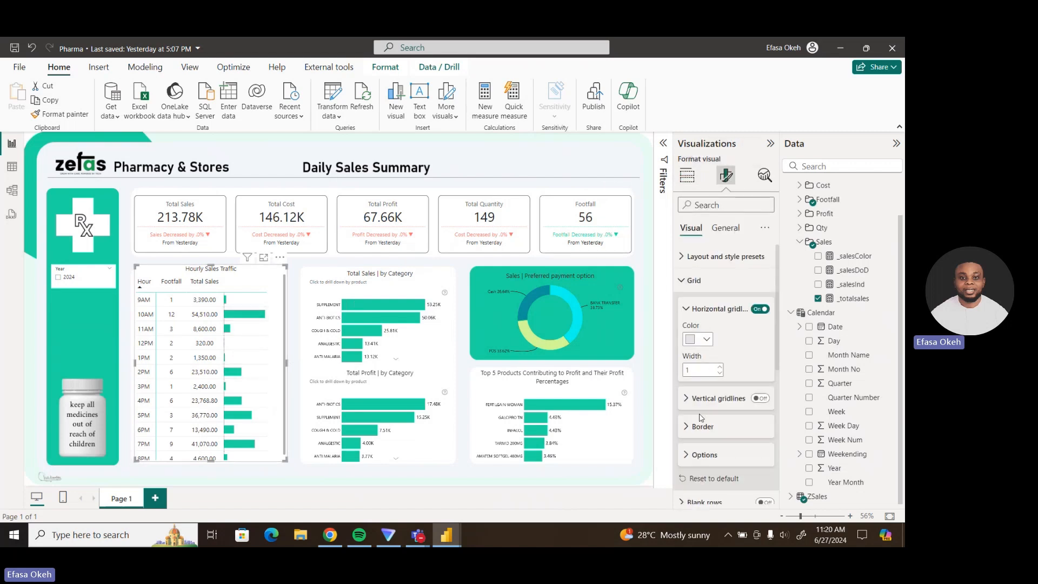
{"action": "left_click", "coordinate": [697, 455]}
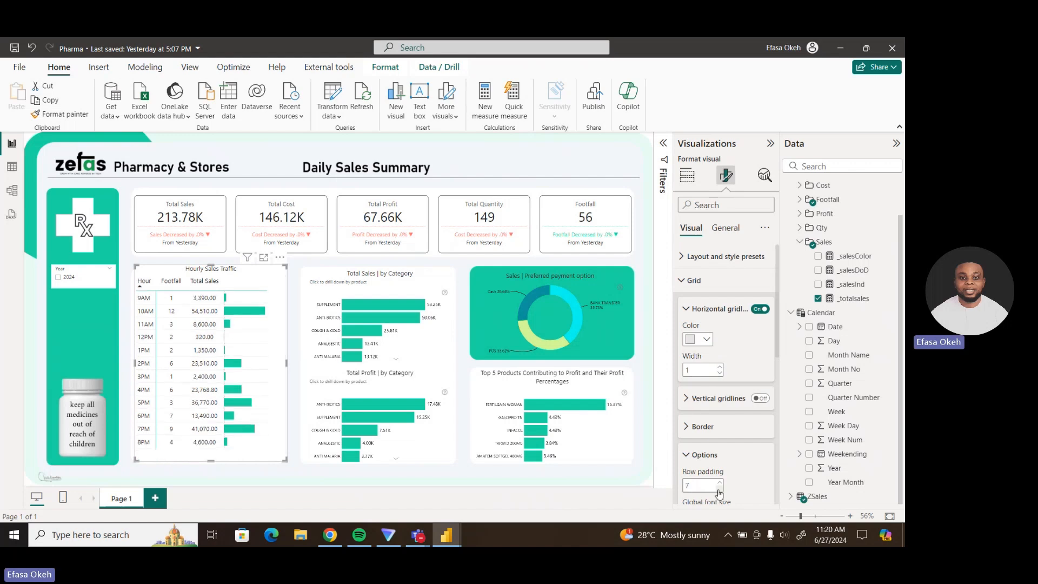
Try a row padding of 8 on the Hourly Sales Traffic matrix and set it back to 7.
{"action": "left_click", "coordinate": [719, 483]}
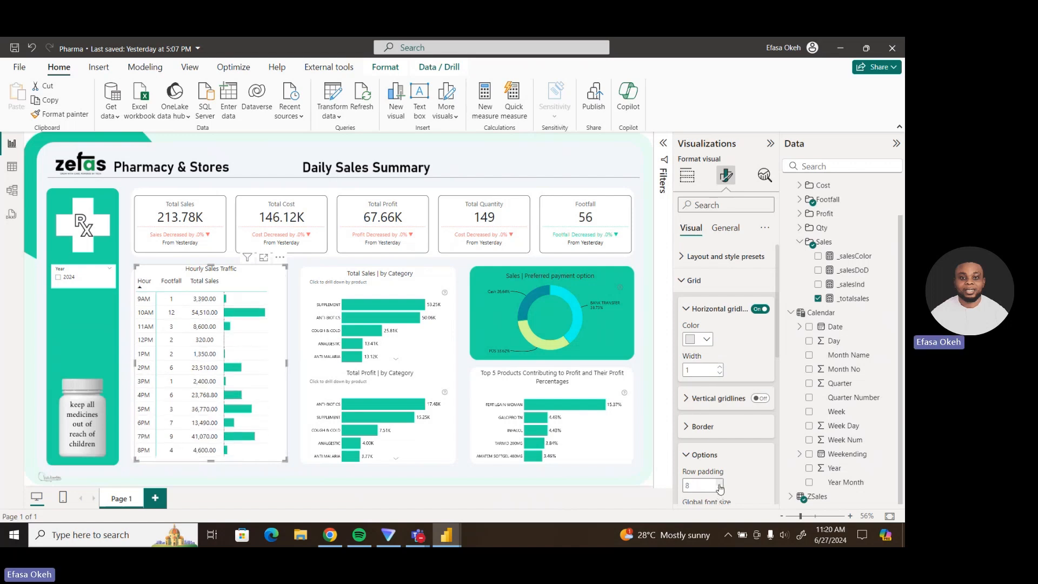
{"action": "left_click", "coordinate": [290, 373]}
{"action": "left_click", "coordinate": [281, 388]}
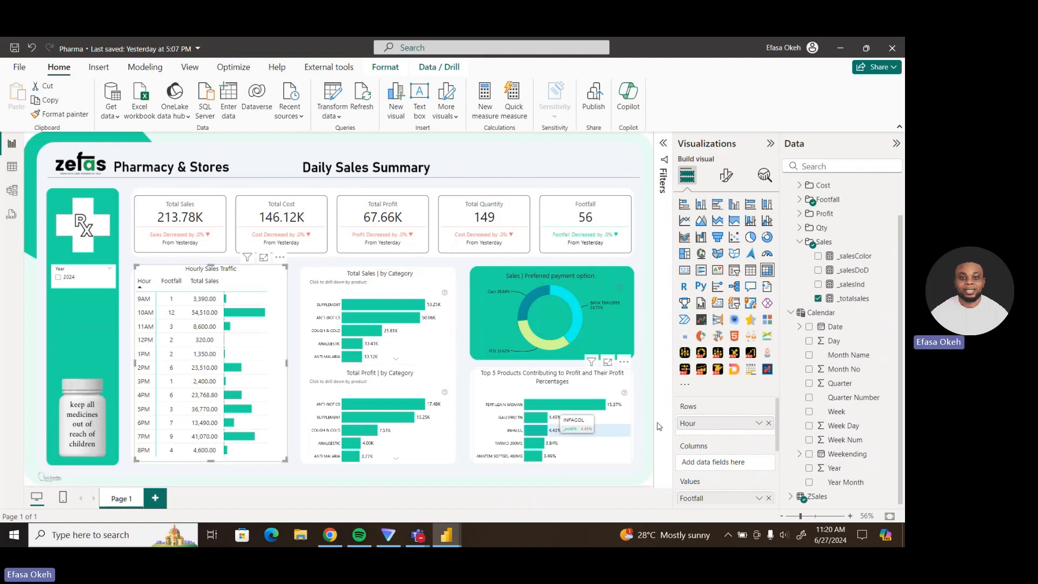
{"action": "left_click", "coordinate": [726, 175]}
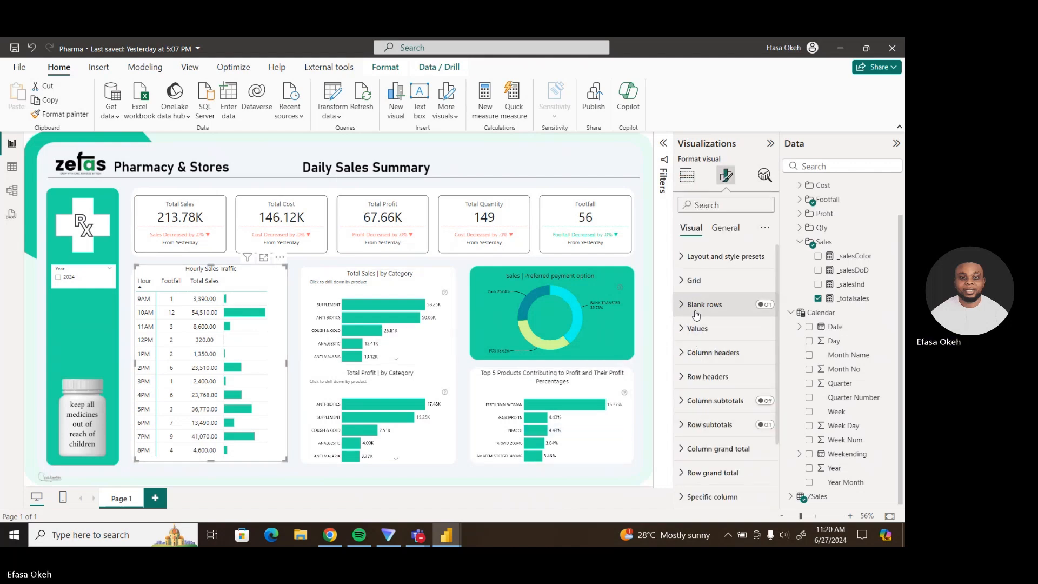
{"action": "left_click", "coordinate": [695, 282]}
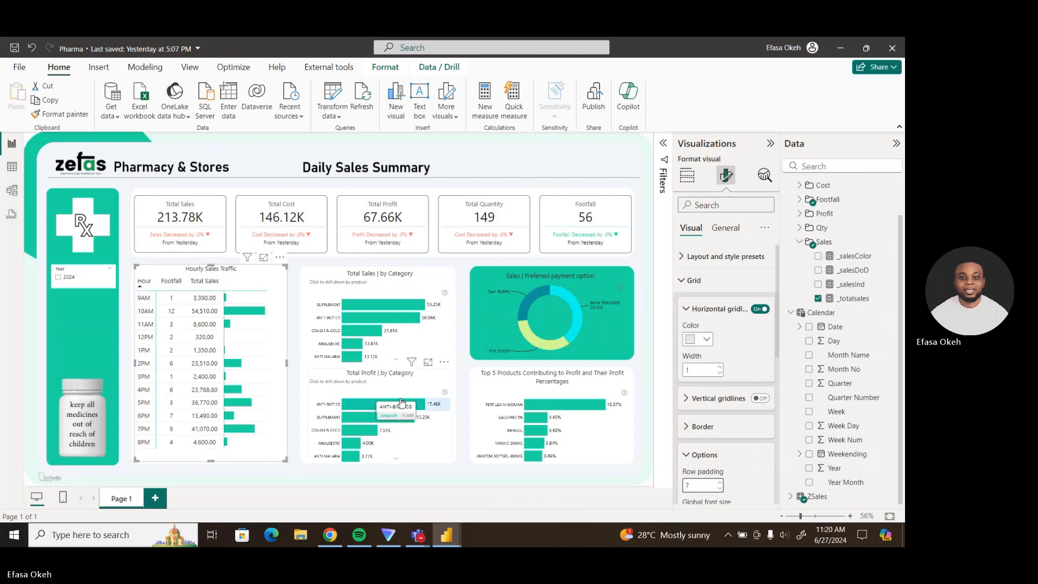
Shrink the Hourly Sales Traffic matrix slightly in height and width and move it down a little to fit inside its card.
{"action": "left_click_drag", "start_coordinate": [211, 463], "coordinate": [211, 456]}
{"action": "left_click_drag", "start_coordinate": [287, 357], "coordinate": [278, 359]}
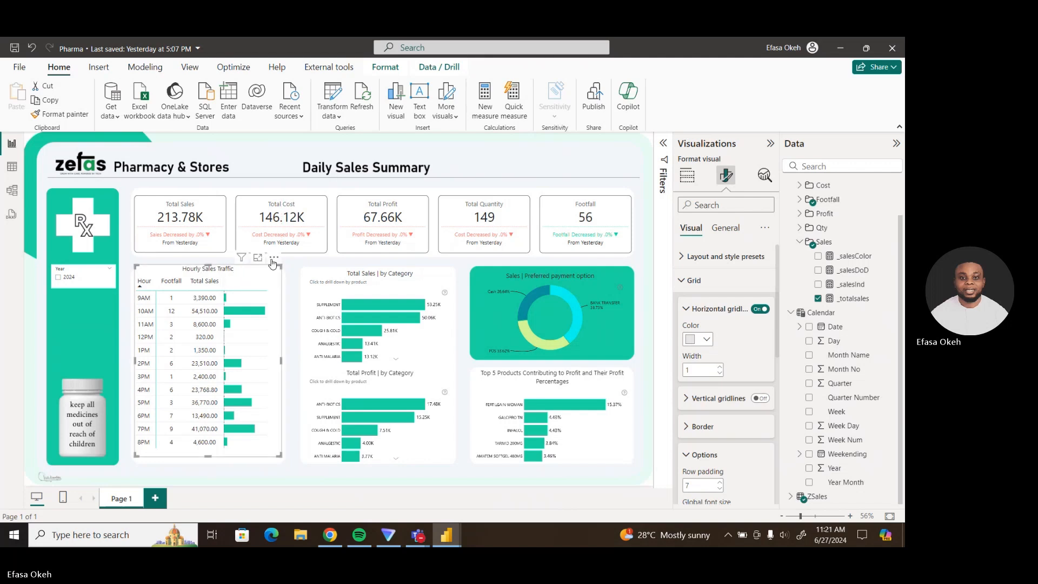
{"action": "left_click_drag", "start_coordinate": [270, 264], "coordinate": [272, 267]}
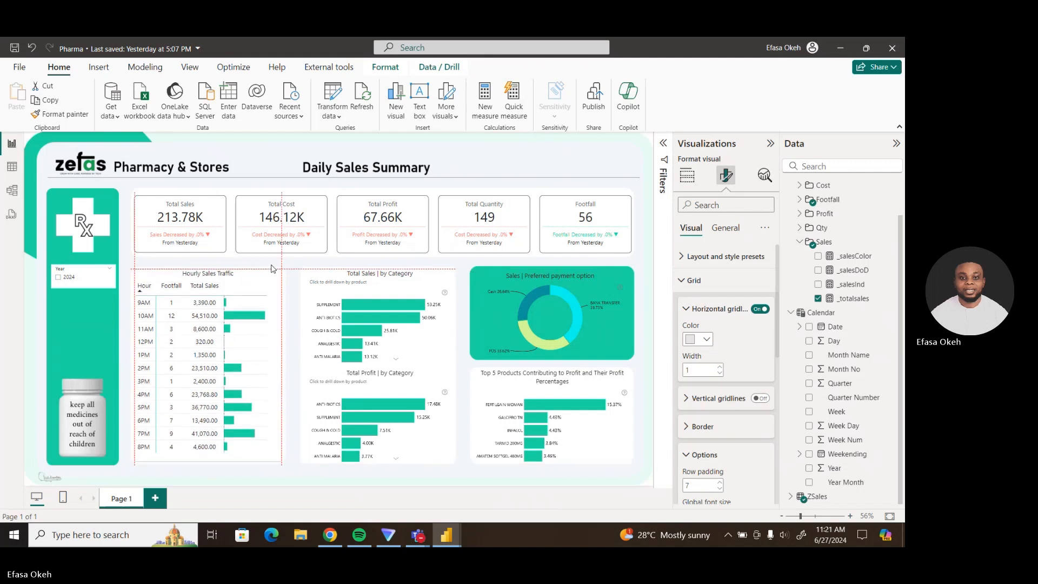
{"action": "left_click", "coordinate": [292, 302]}
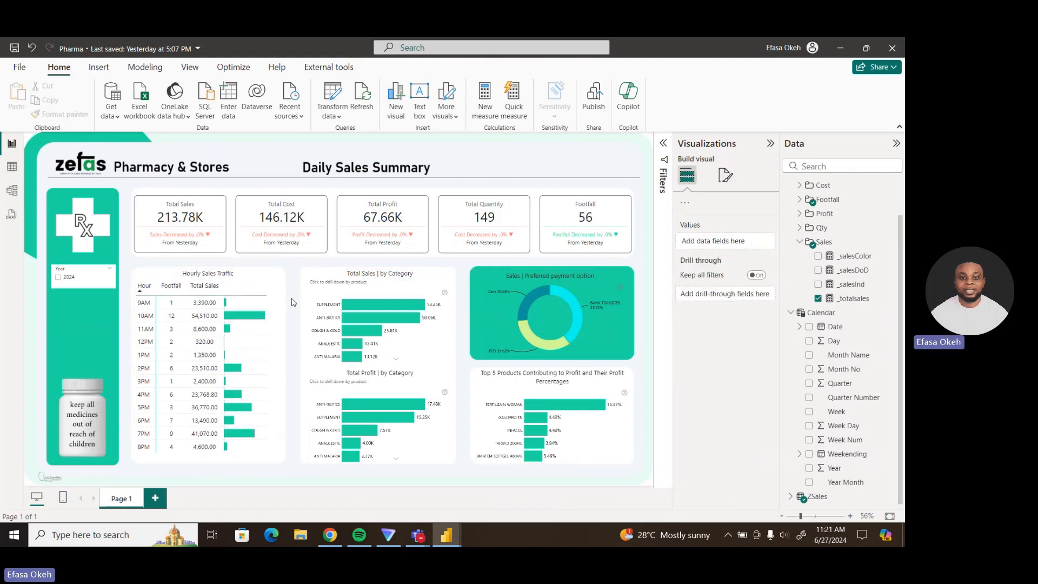
Change the style of the Year slicer below the Rx cross to Dropdown.
{"action": "left_click", "coordinate": [96, 284]}
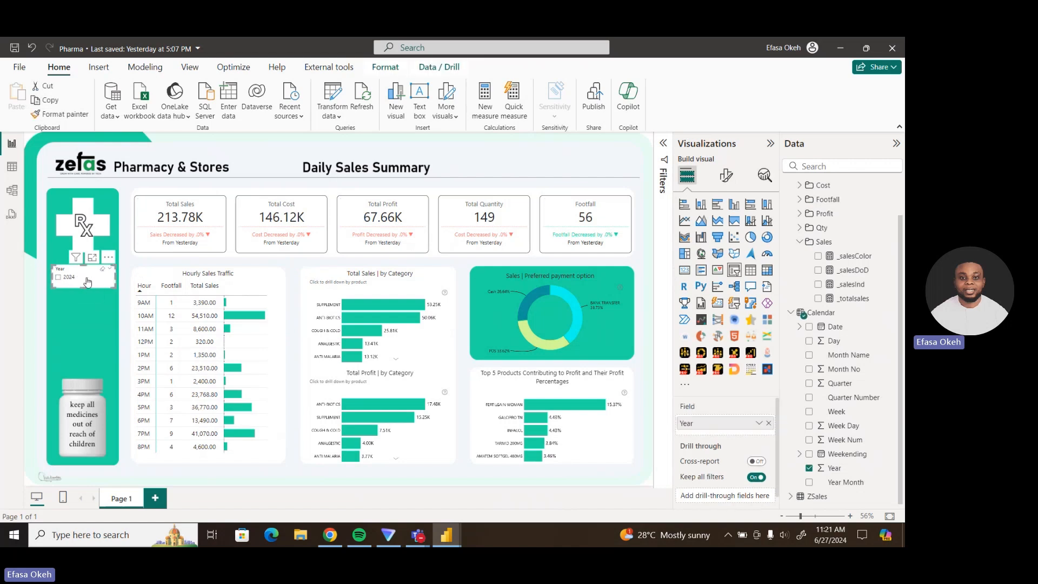
{"action": "left_click", "coordinate": [726, 176]}
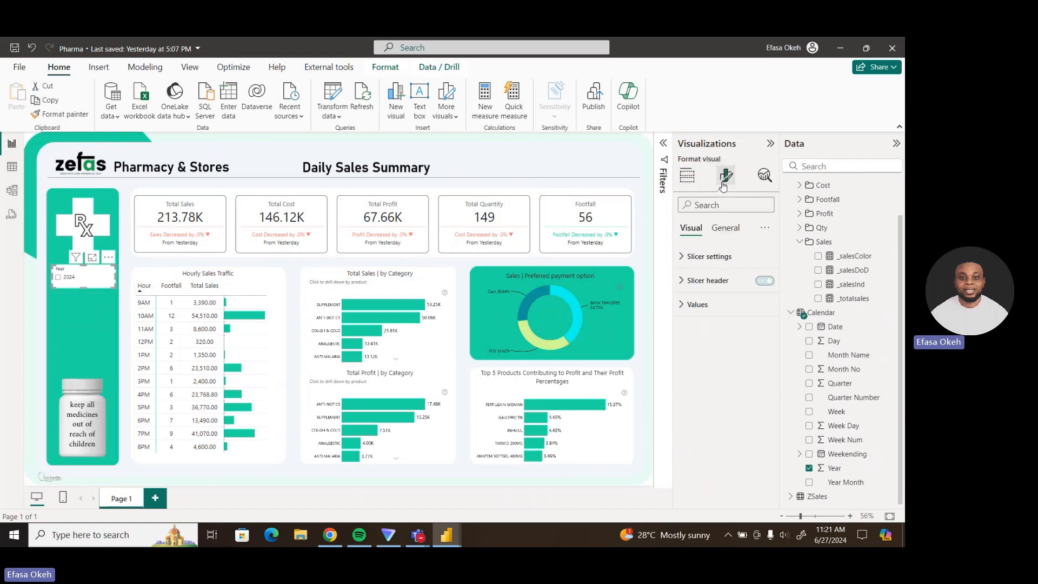
{"action": "left_click", "coordinate": [687, 175]}
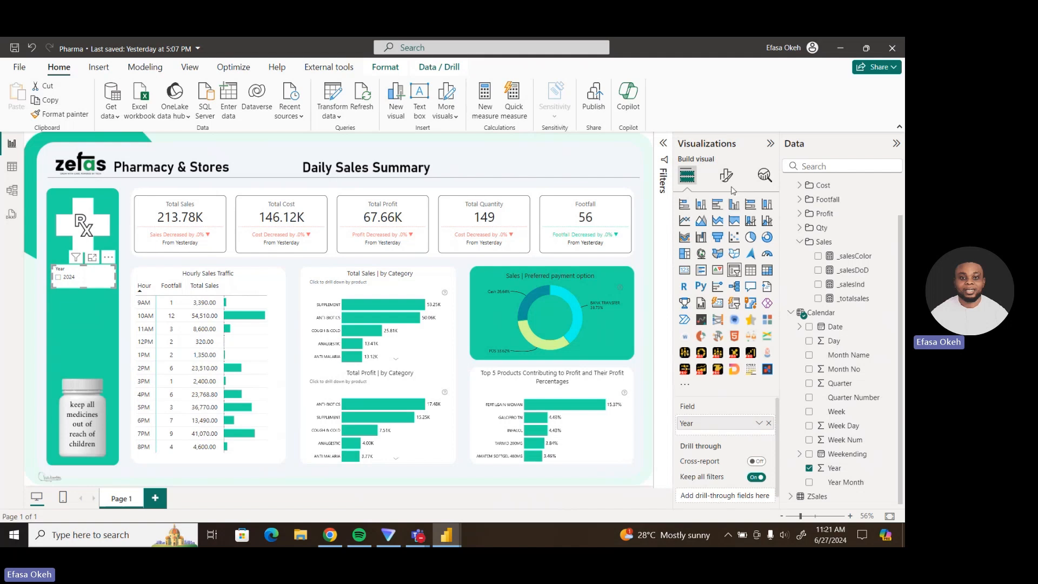
{"action": "left_click", "coordinate": [726, 175]}
{"action": "left_click", "coordinate": [713, 257]}
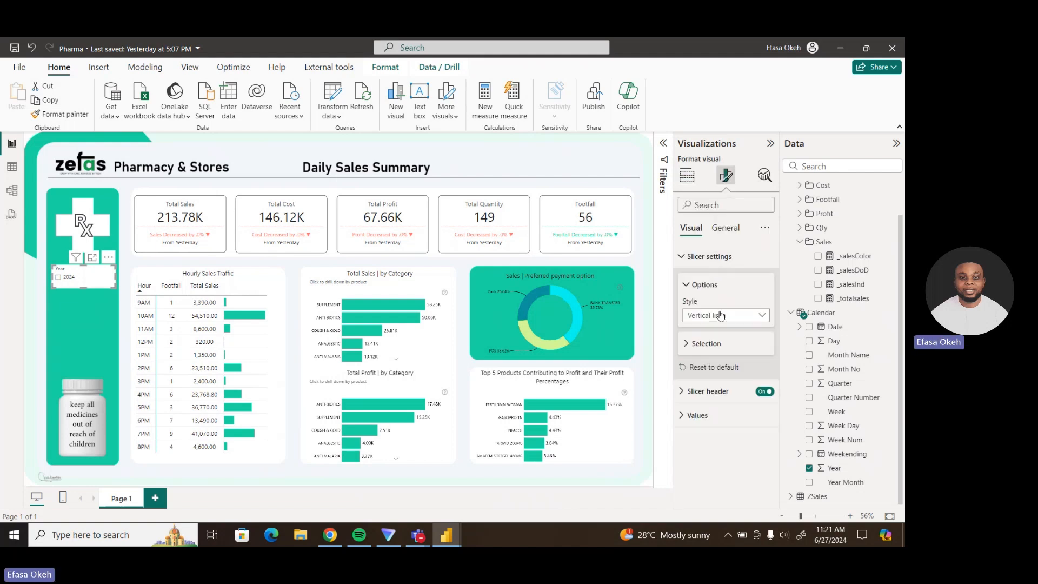
{"action": "left_click", "coordinate": [721, 315]}
{"action": "left_click", "coordinate": [712, 357]}
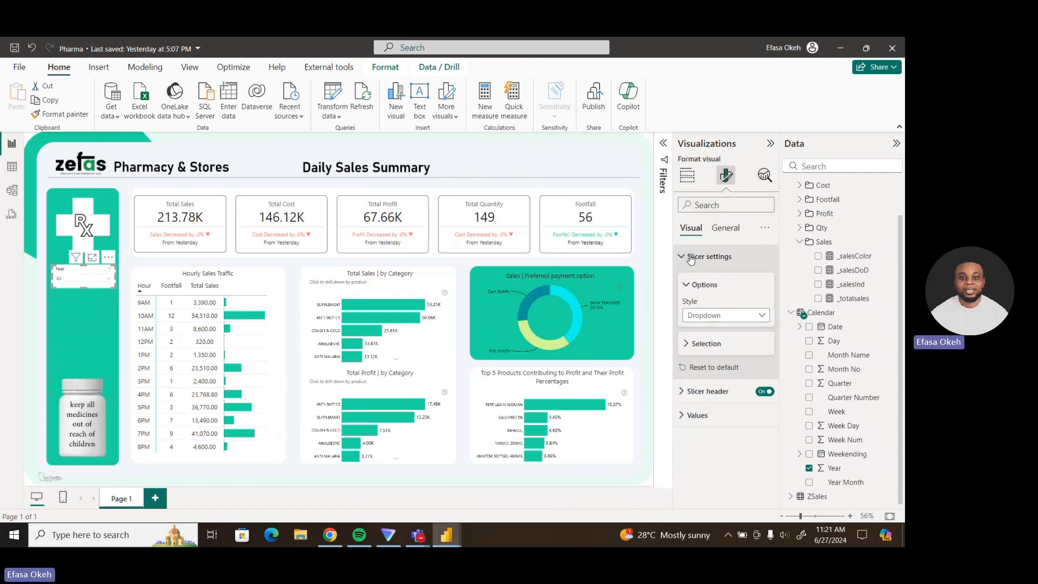
{"action": "left_click", "coordinate": [691, 257]}
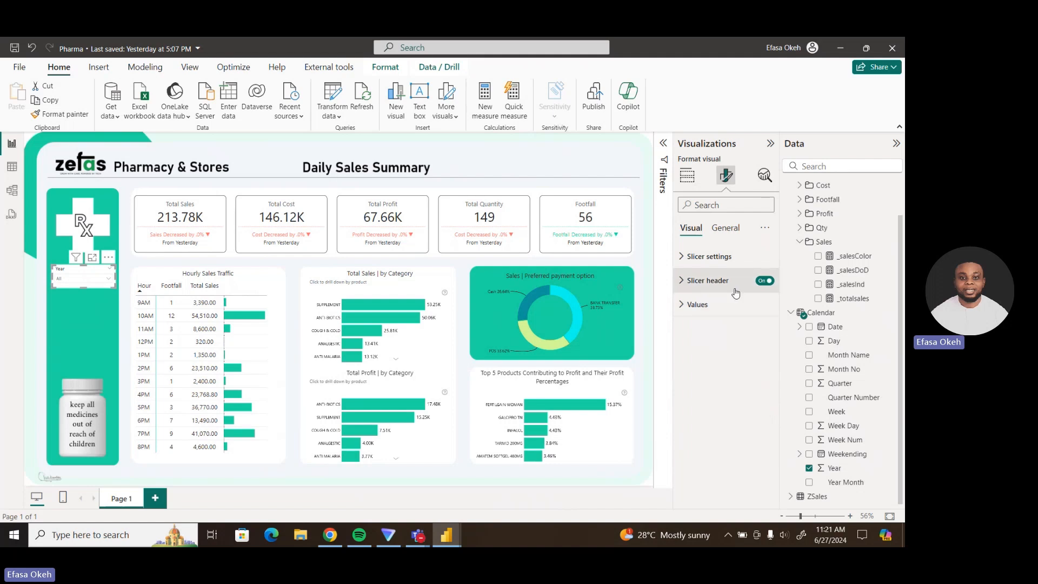
Turn off the Year slicer's header and give the slicer the title "Select Year" instead.
{"action": "left_click", "coordinate": [765, 281]}
{"action": "left_click", "coordinate": [725, 228]}
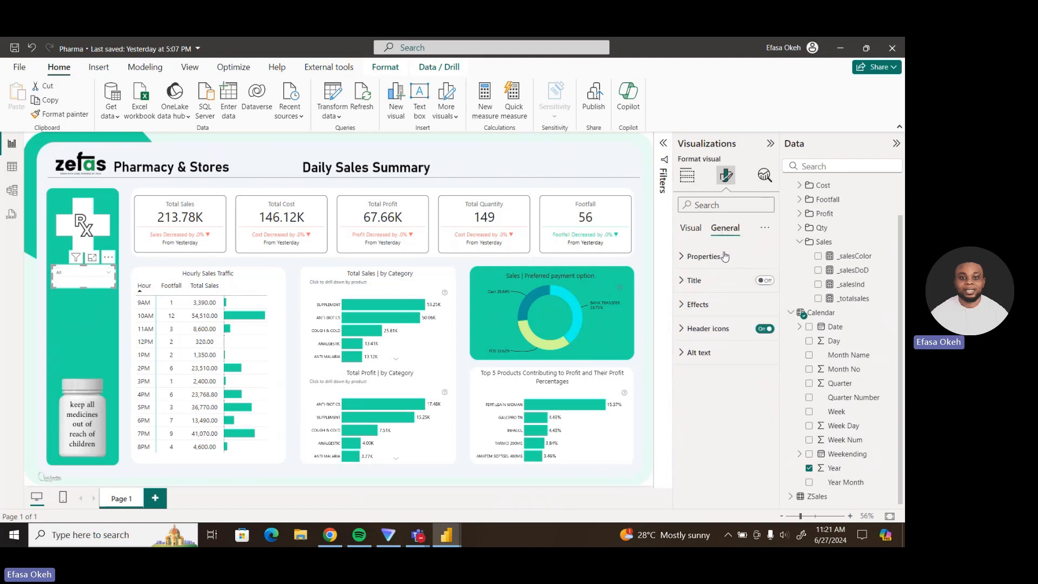
{"action": "left_click", "coordinate": [764, 281]}
{"action": "left_click", "coordinate": [696, 281]}
{"action": "left_click", "coordinate": [701, 339]}
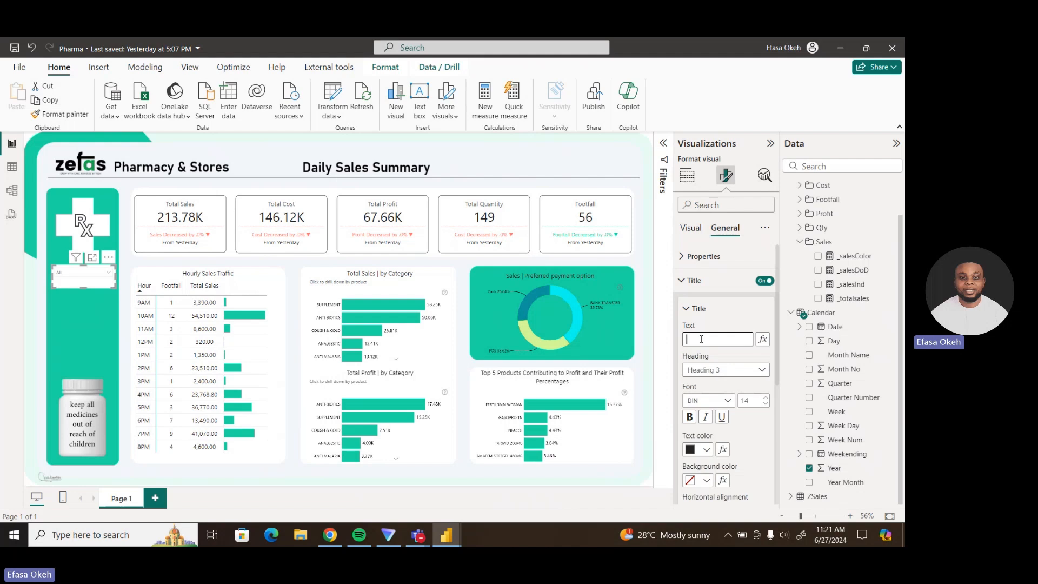
{"action": "type", "text": "Select Year"}
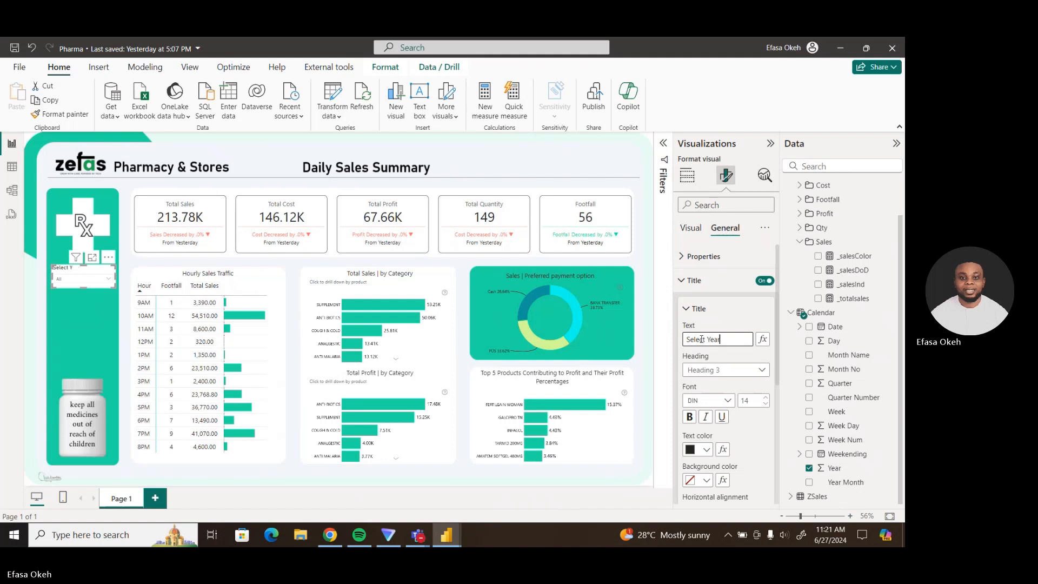
Set the Select Year title's font to Segoe UI and center it horizontally.
{"action": "left_click", "coordinate": [724, 401]}
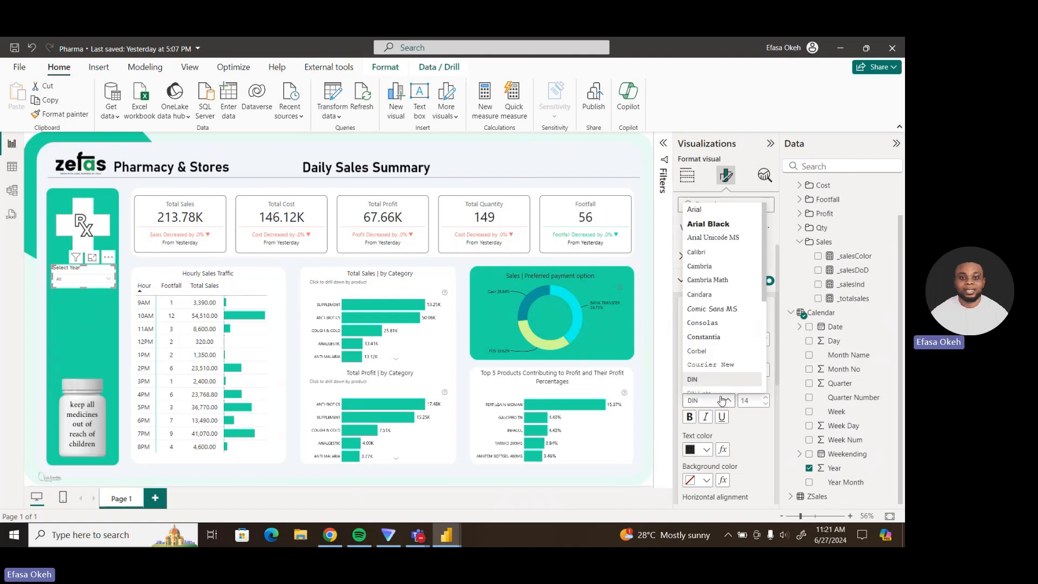
{"action": "scroll", "coordinate": [746, 349], "scroll_direction": "down", "scroll_amount": 3}
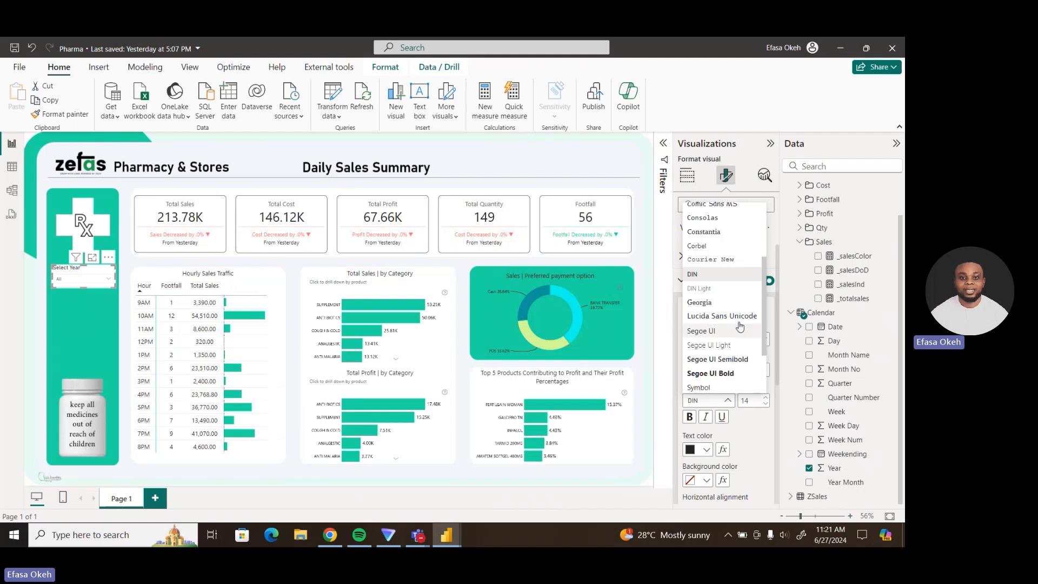
{"action": "left_click", "coordinate": [734, 332]}
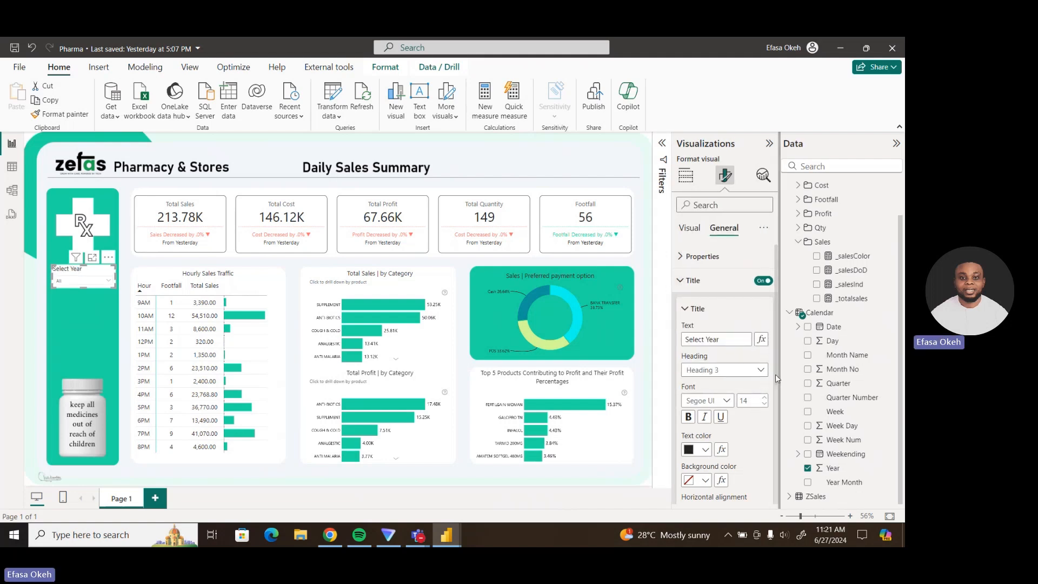
{"action": "scroll", "coordinate": [775, 382], "scroll_direction": "down", "scroll_amount": 2}
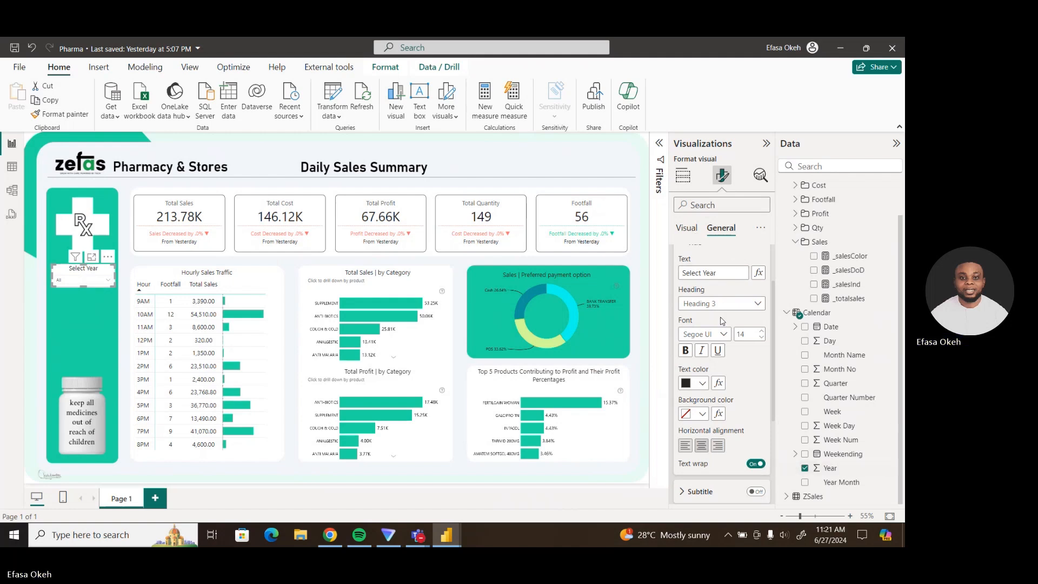
Turn off the Select Year slicer's background in its effects settings.
{"action": "left_click", "coordinate": [688, 227]}
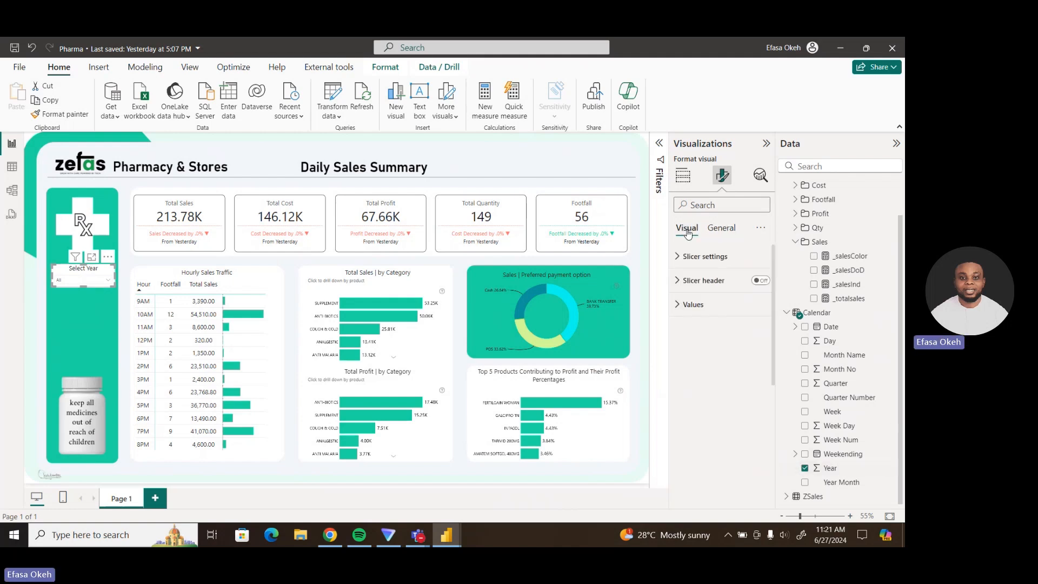
{"action": "left_click", "coordinate": [722, 232]}
{"action": "left_click", "coordinate": [690, 287]}
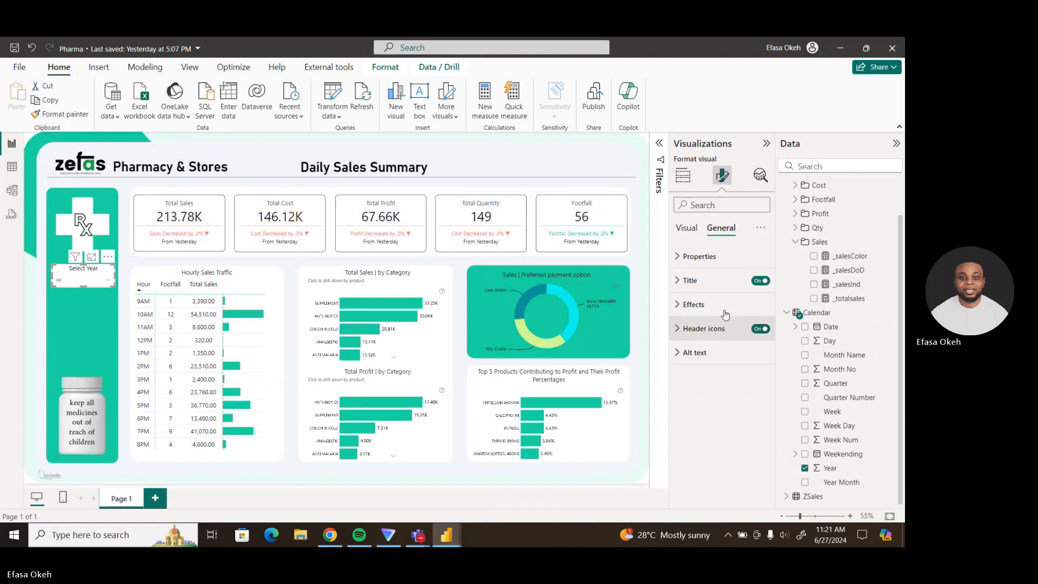
{"action": "left_click", "coordinate": [695, 306]}
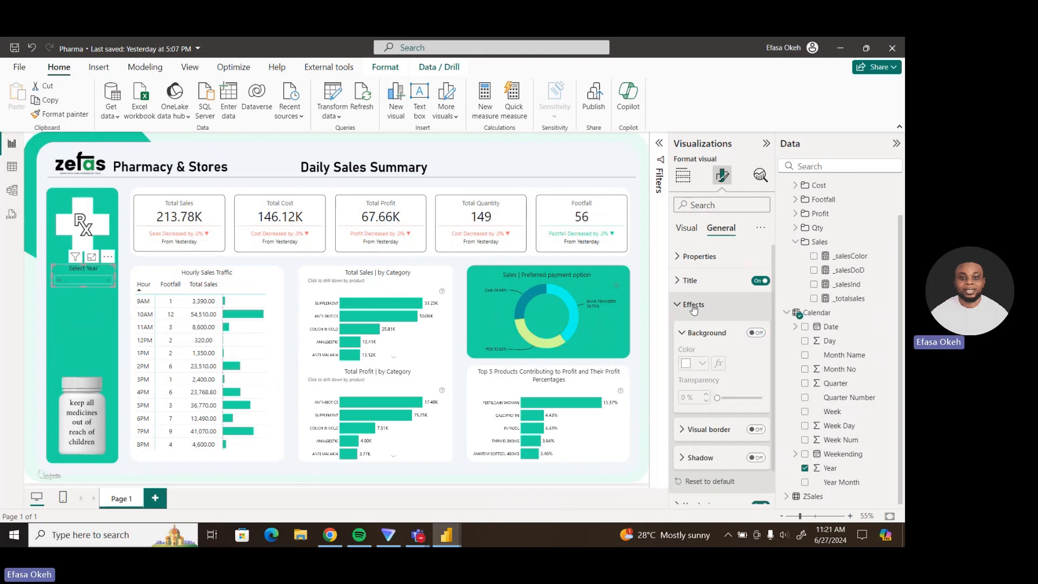
{"action": "left_click", "coordinate": [694, 306]}
Set the background color of the Select Year slicer's values to white.
{"action": "left_click", "coordinate": [687, 227]}
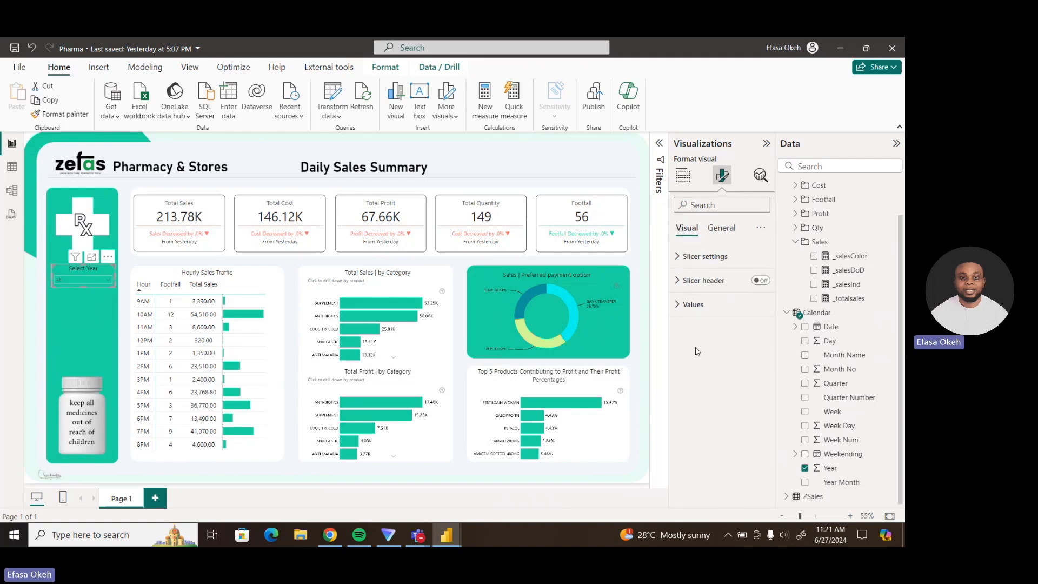
{"action": "left_click", "coordinate": [681, 306]}
{"action": "scroll", "coordinate": [771, 395], "scroll_direction": "down", "scroll_amount": 1}
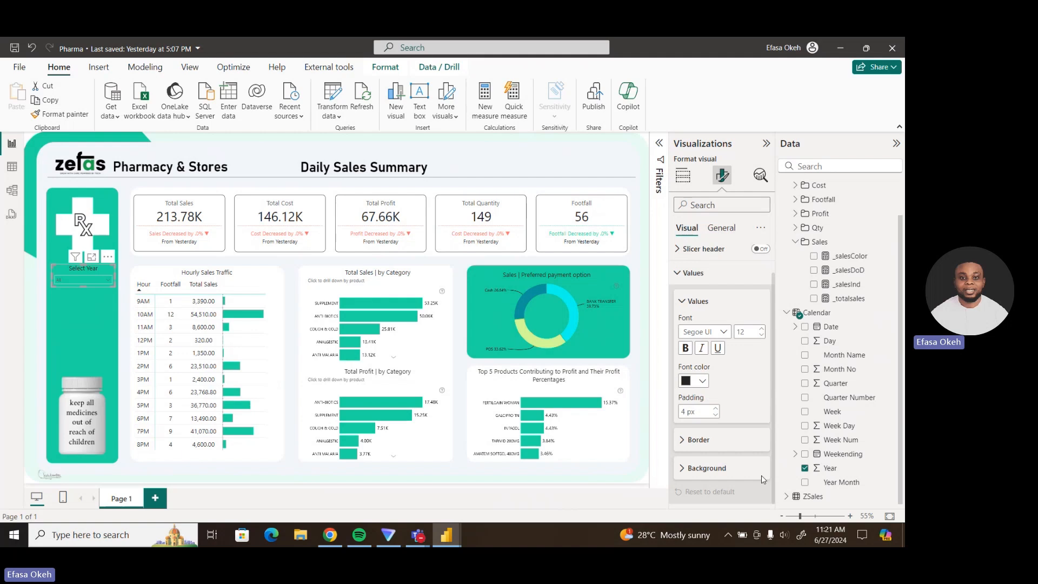
{"action": "left_click", "coordinate": [717, 470]}
{"action": "left_click", "coordinate": [703, 498]}
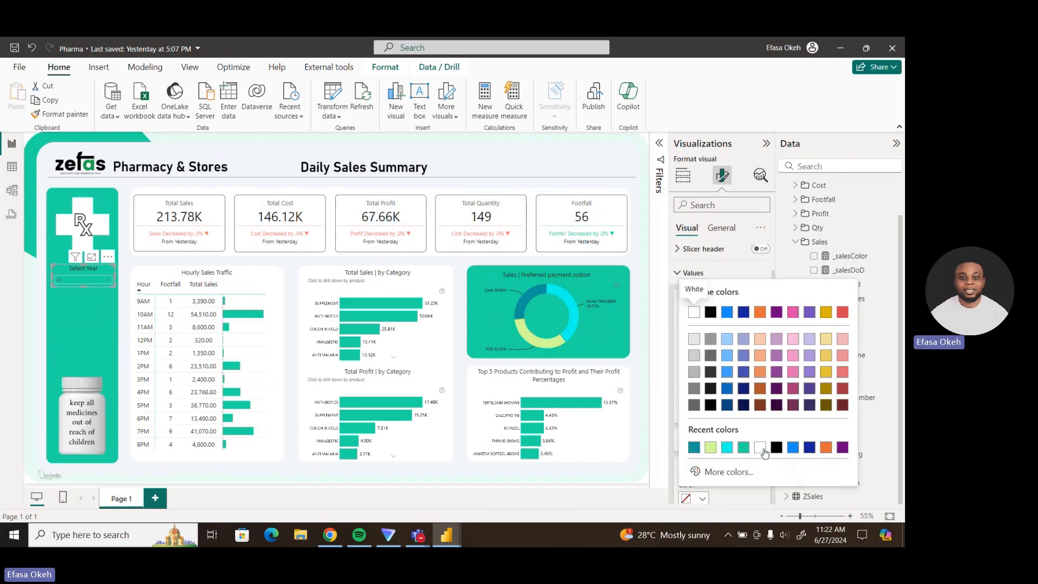
{"action": "left_click", "coordinate": [760, 447]}
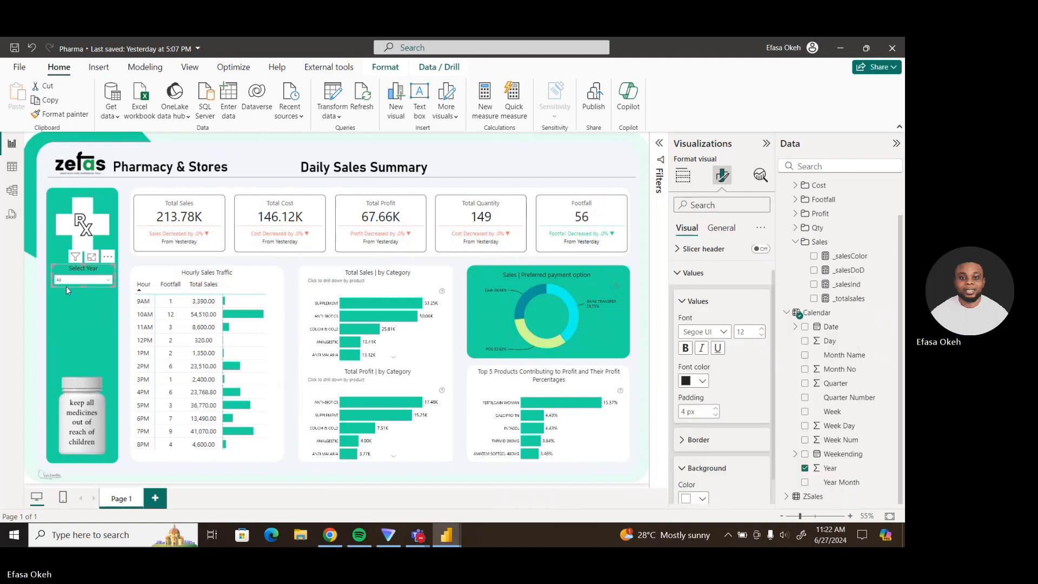
{"action": "left_click", "coordinate": [70, 315]}
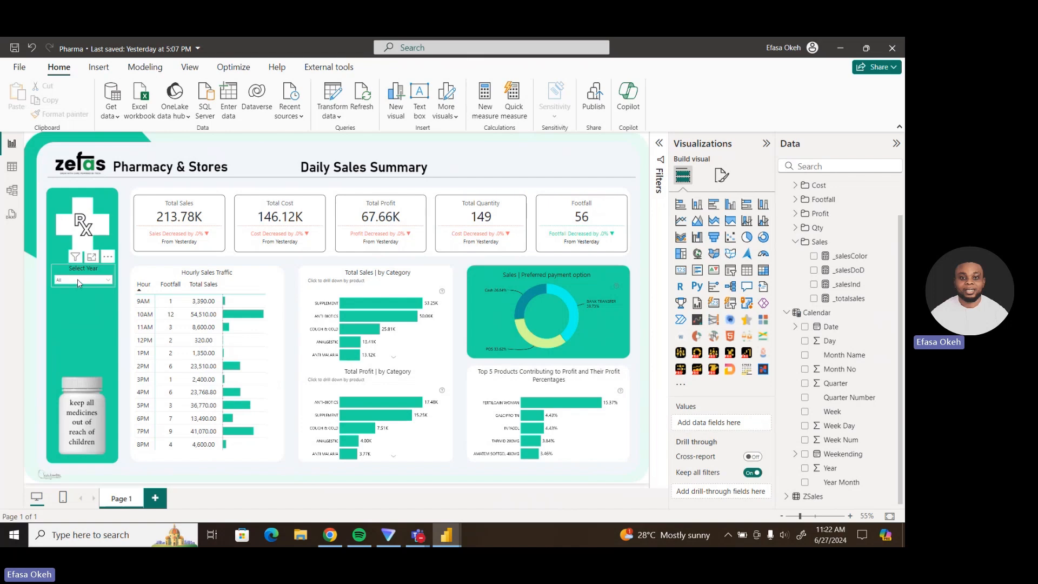
Duplicate the Select Year slicer twice and stack the two copies beneath the original, above the medicine bottle.
{"action": "left_click", "coordinate": [77, 279]}
{"action": "left_click", "coordinate": [80, 272]}
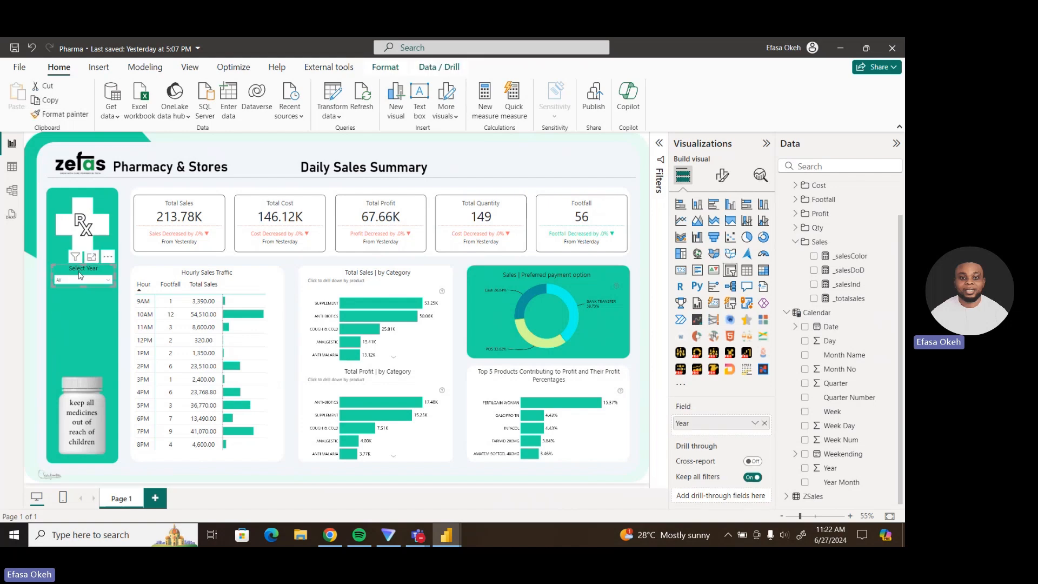
{"action": "key", "text": "ctrl+c"}
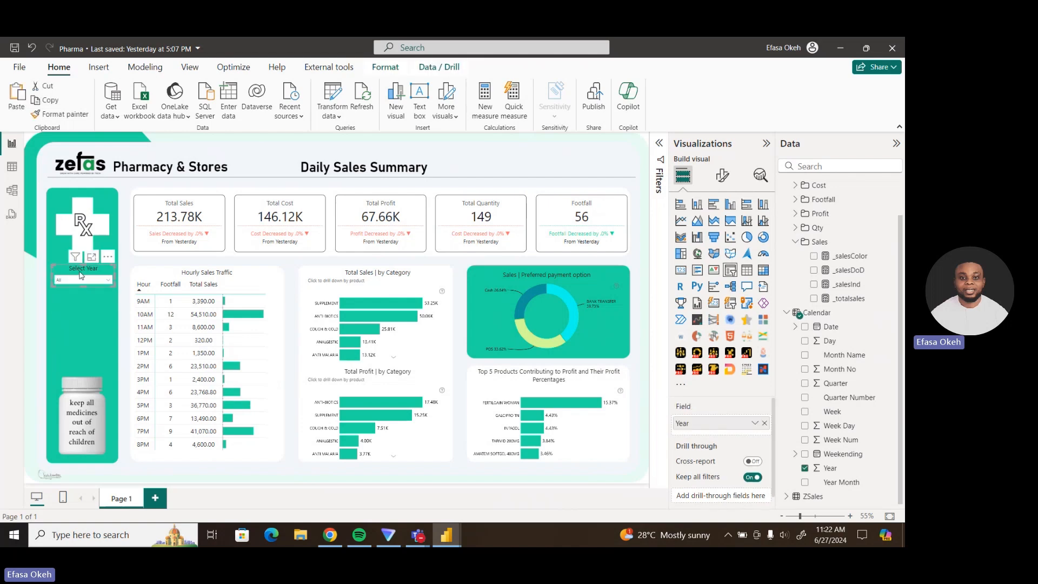
{"action": "key", "text": "ctrl+v"}
{"action": "left_click_drag", "start_coordinate": [81, 275], "coordinate": [76, 306]}
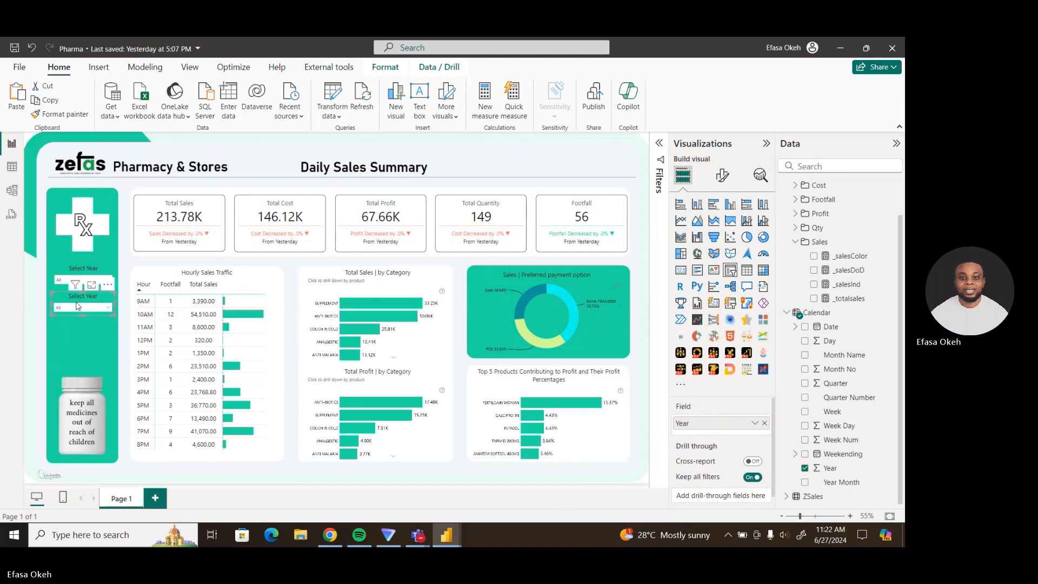
{"action": "key", "text": "ctrl+v"}
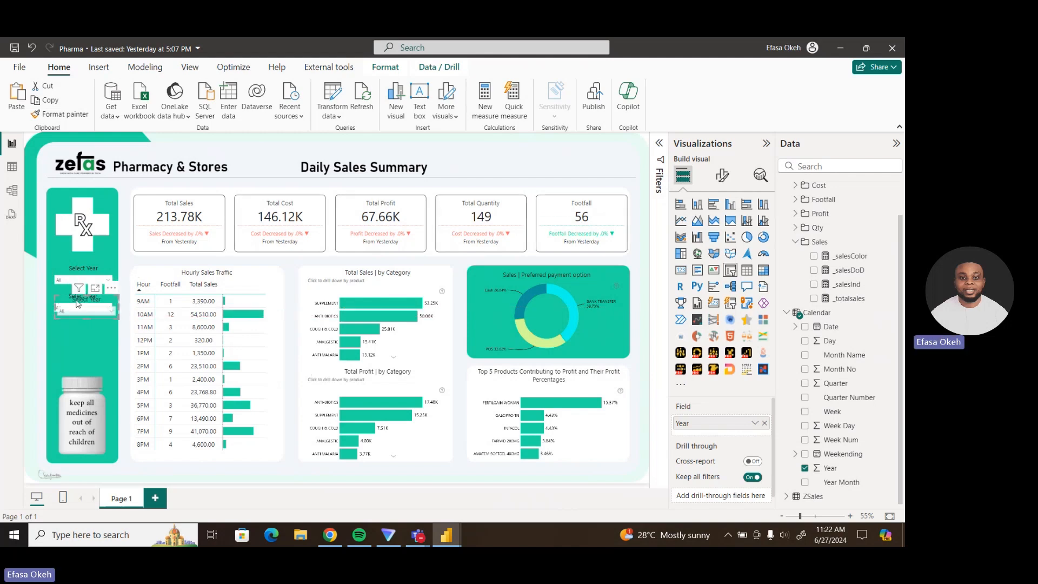
{"action": "left_click_drag", "start_coordinate": [77, 306], "coordinate": [78, 336]}
{"action": "left_click", "coordinate": [75, 331]}
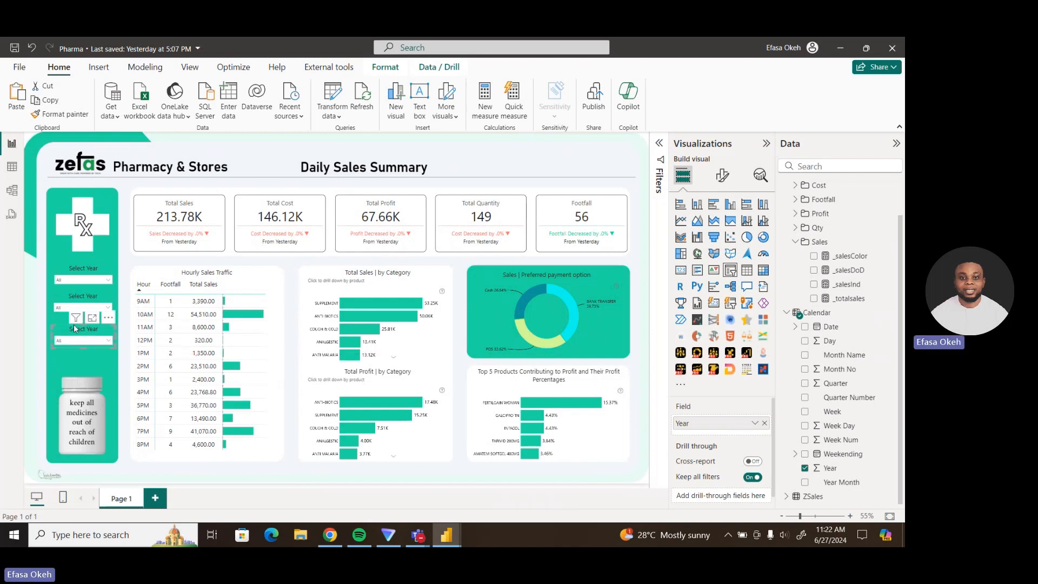
Distribute the three stacked Select Year slicers vertically so they are evenly spaced.
{"action": "left_click_drag", "start_coordinate": [48, 249], "coordinate": [176, 265]}
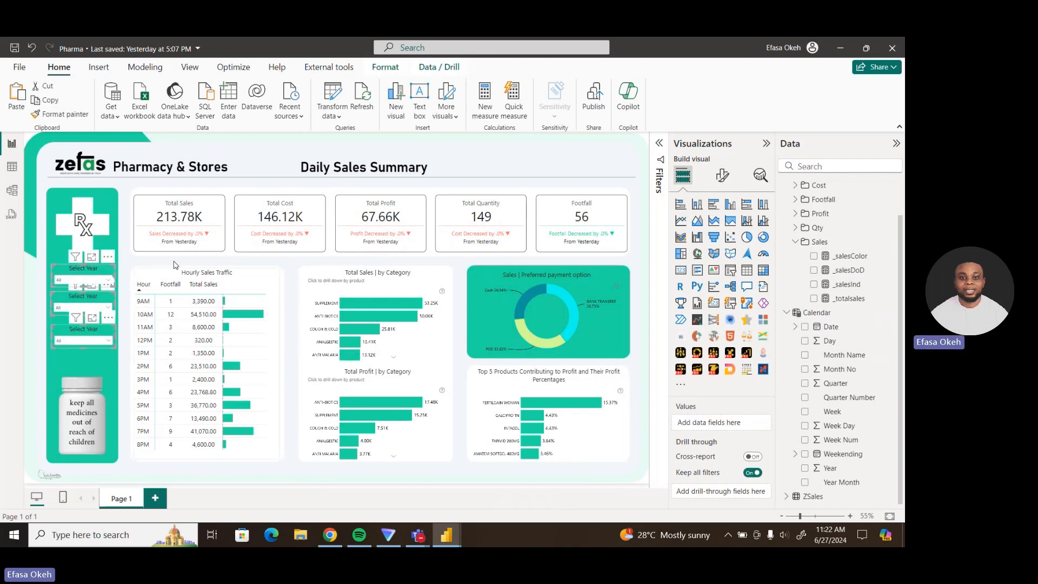
{"action": "left_click", "coordinate": [373, 71]}
{"action": "left_click", "coordinate": [254, 105]}
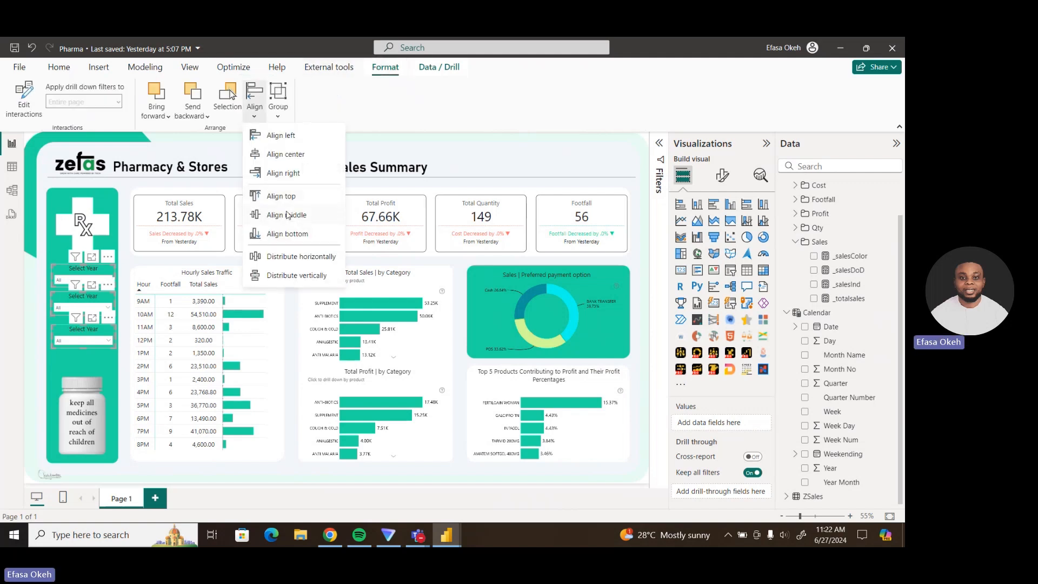
{"action": "left_click", "coordinate": [279, 275]}
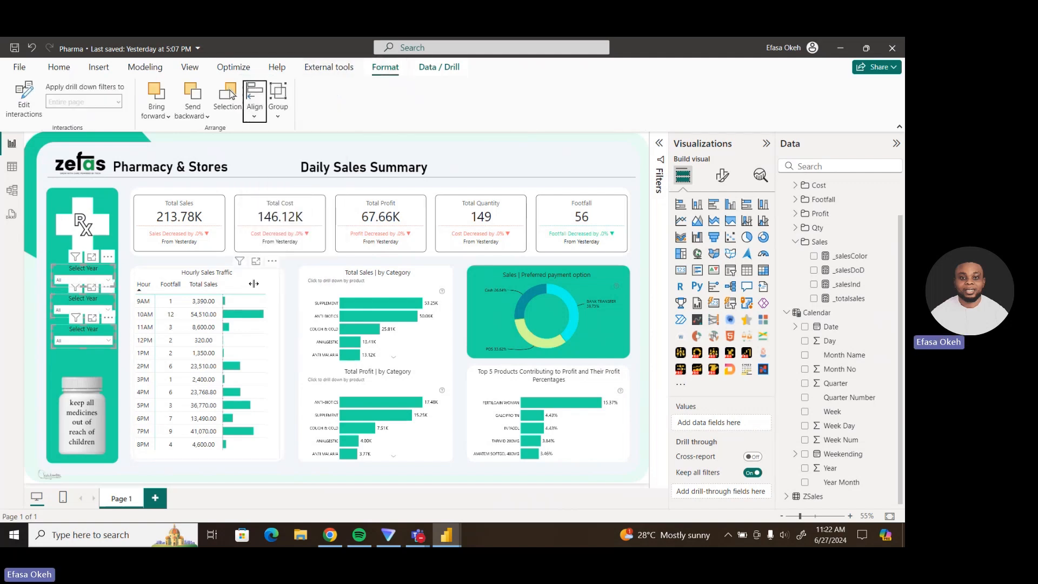
{"action": "left_click", "coordinate": [102, 369]}
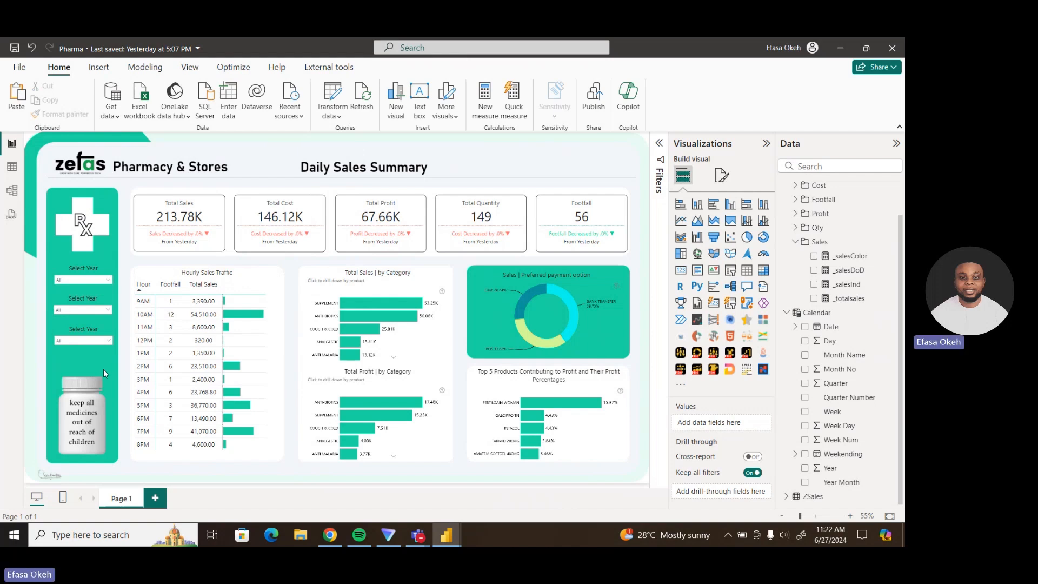
Replace the Year field with Month Name in the middle slicer and with Day in the lowest slicer.
{"action": "left_click", "coordinate": [95, 304]}
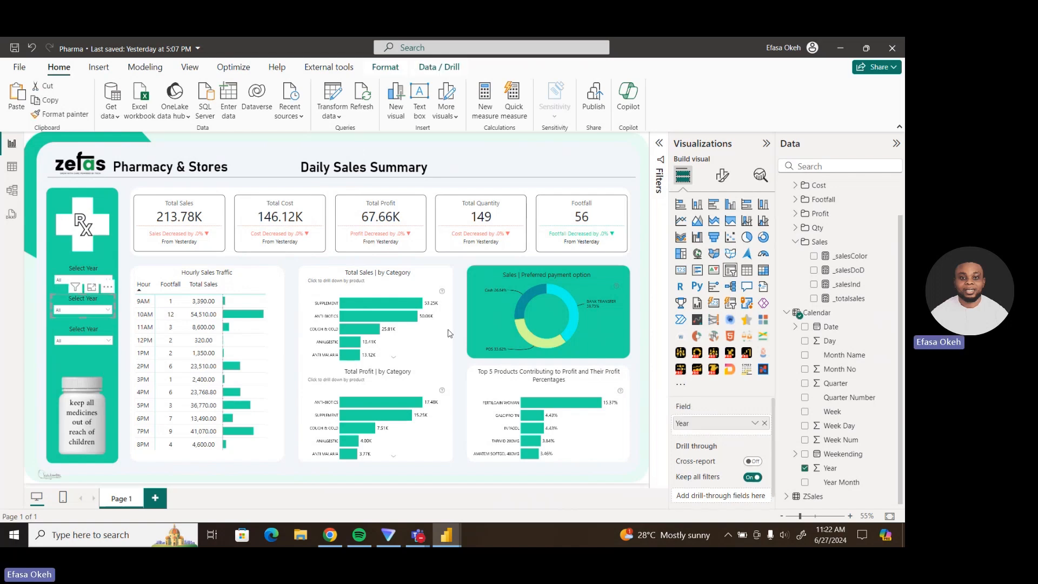
{"action": "left_click", "coordinate": [766, 424]}
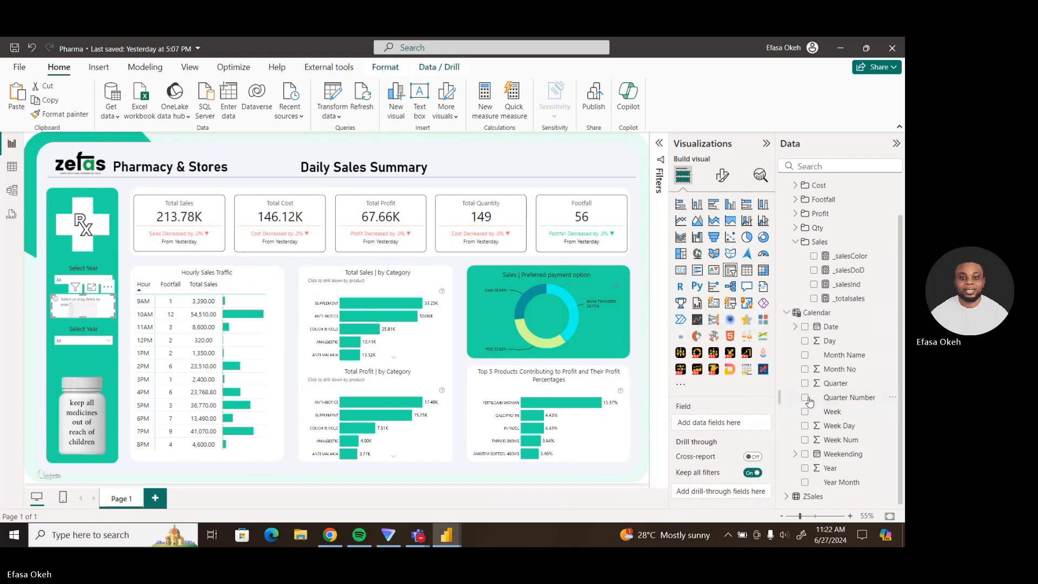
{"action": "left_click", "coordinate": [805, 356]}
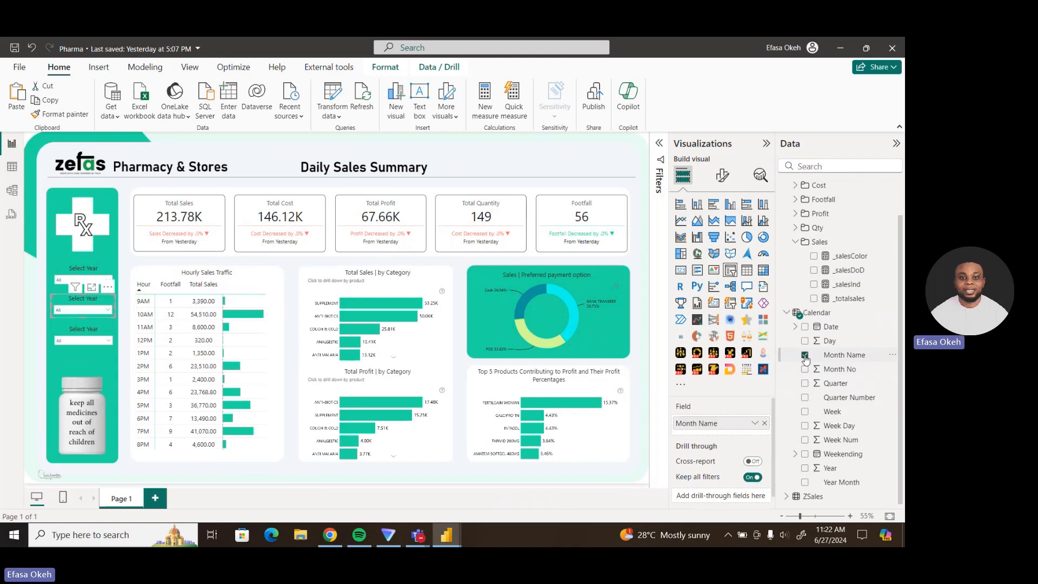
{"action": "left_click", "coordinate": [101, 335]}
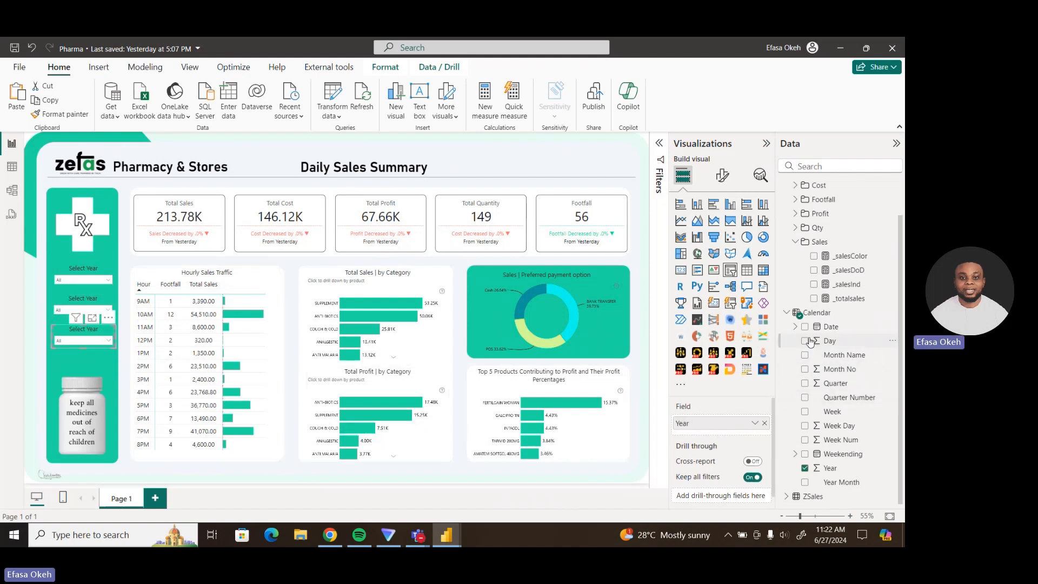
{"action": "left_click", "coordinate": [765, 424]}
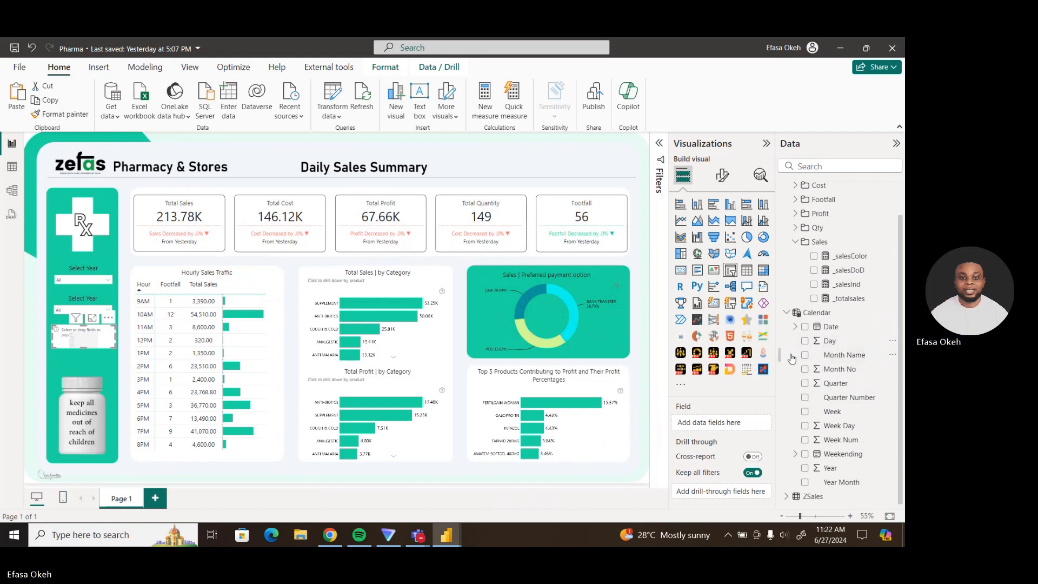
{"action": "left_click", "coordinate": [805, 341]}
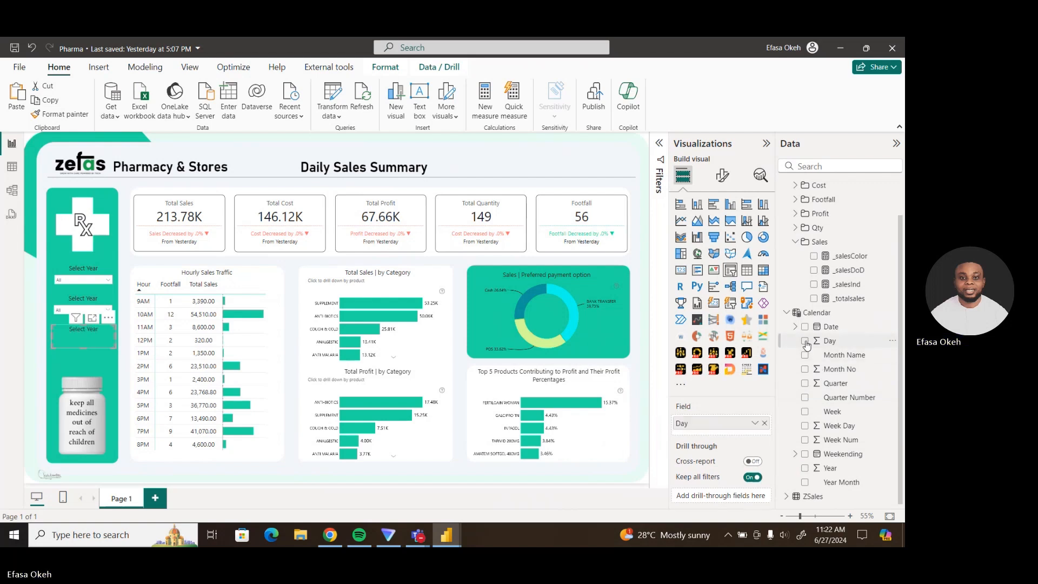
Change the title text of the middle slicer to "Select Month".
{"action": "left_click", "coordinate": [55, 301]}
{"action": "left_click", "coordinate": [723, 175]}
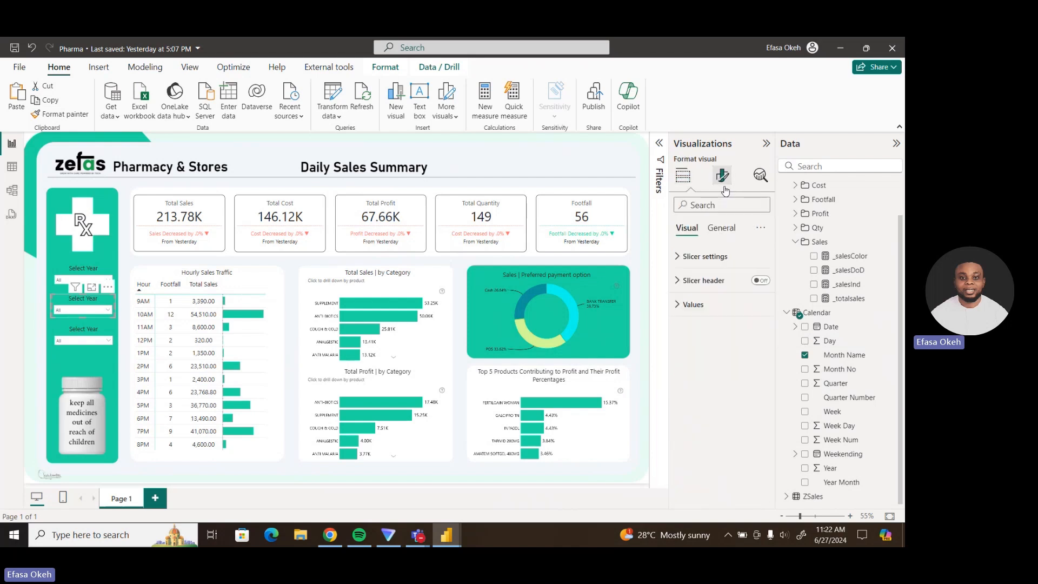
{"action": "left_click", "coordinate": [723, 228]}
{"action": "left_click", "coordinate": [760, 280]}
{"action": "left_click", "coordinate": [690, 280]}
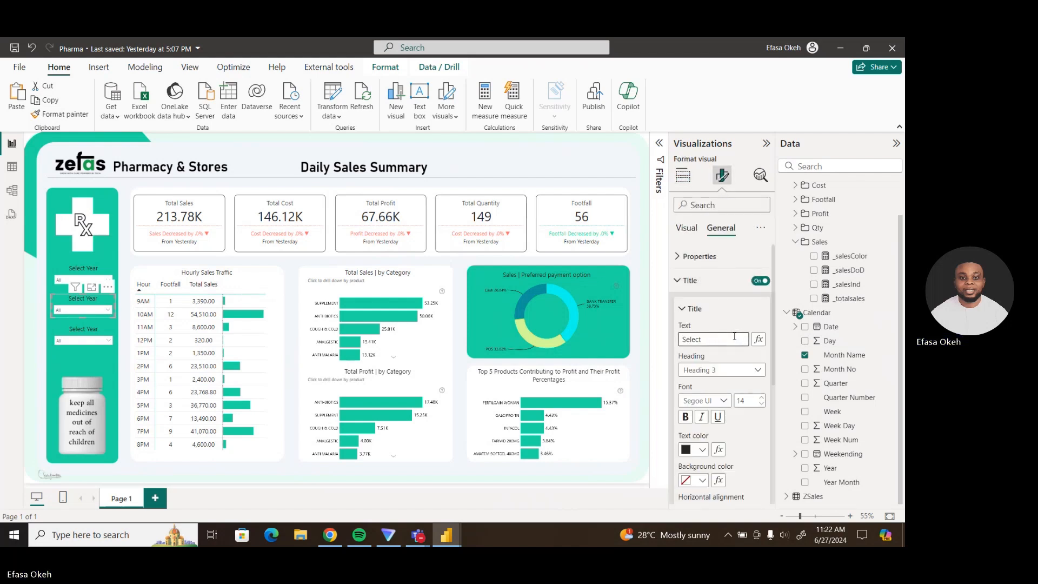
{"action": "type", "text": "Month"}
Change the title text of the lowest slicer to "Select Day".
{"action": "left_click", "coordinate": [97, 330]}
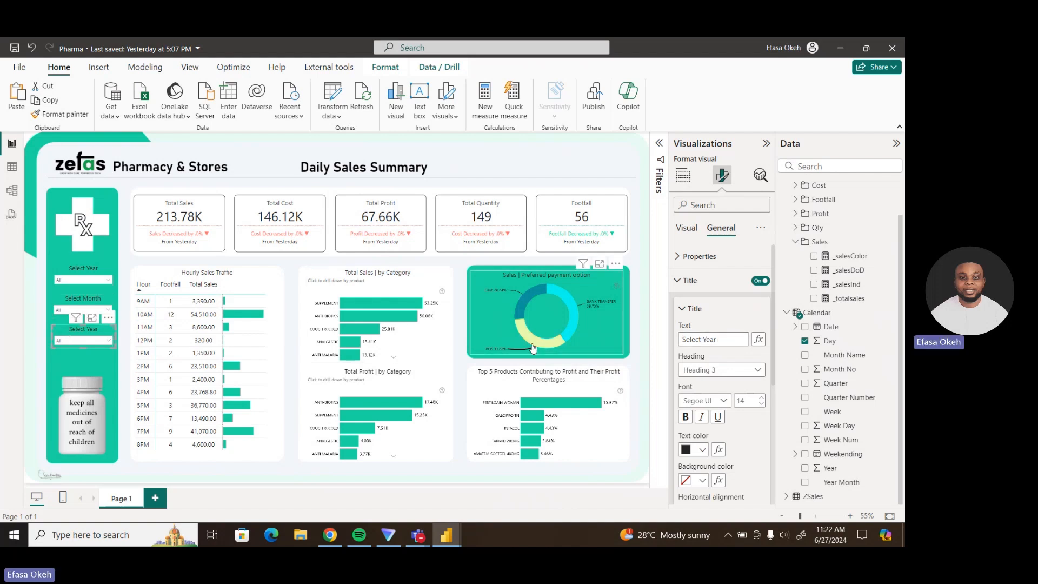
{"action": "left_click", "coordinate": [724, 340]}
{"action": "key", "text": "BackSpace"}
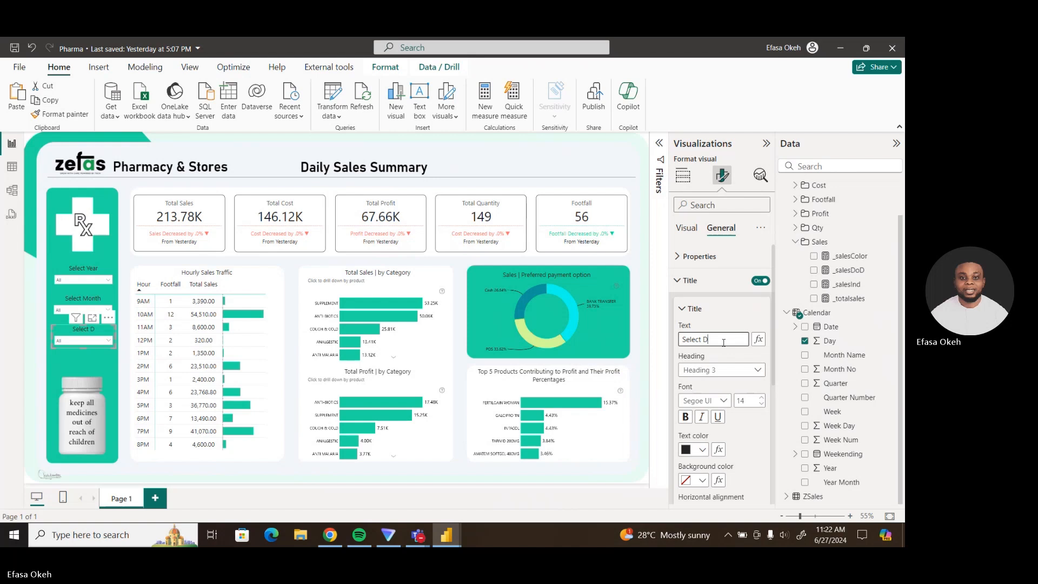
{"action": "left_click", "coordinate": [690, 280]}
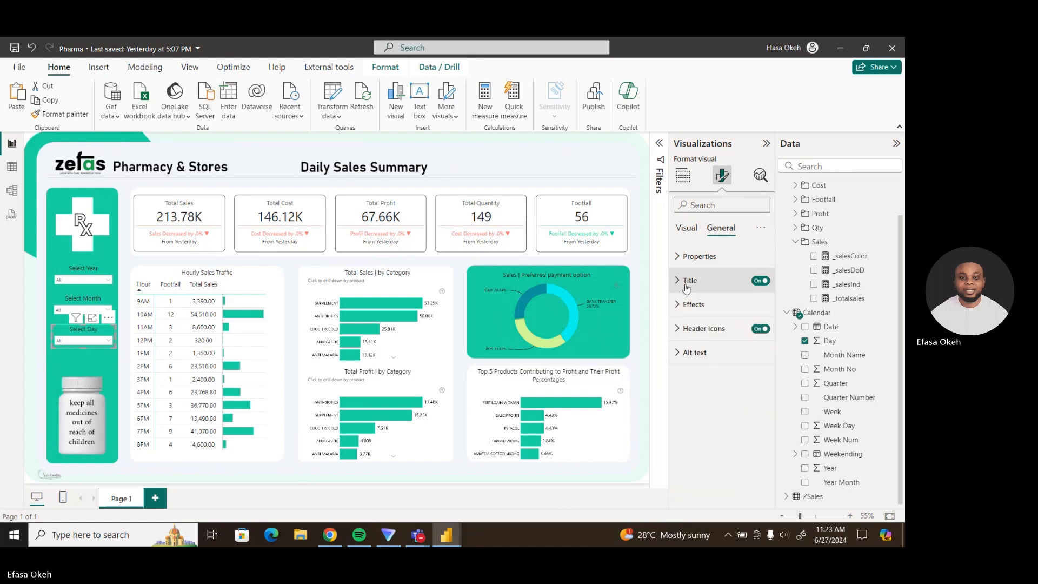
{"action": "left_click", "coordinate": [102, 367]}
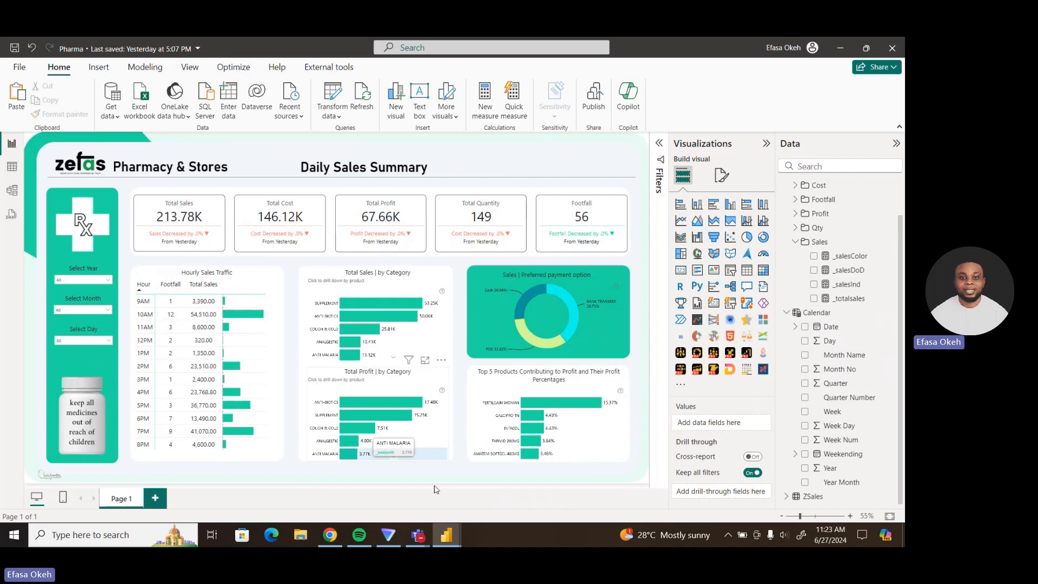
Switch to the Zefas Pharmacy Sales report and filter it to May to examine how the date selection card responds.
{"action": "mouse_move", "coordinate": [446, 536]}
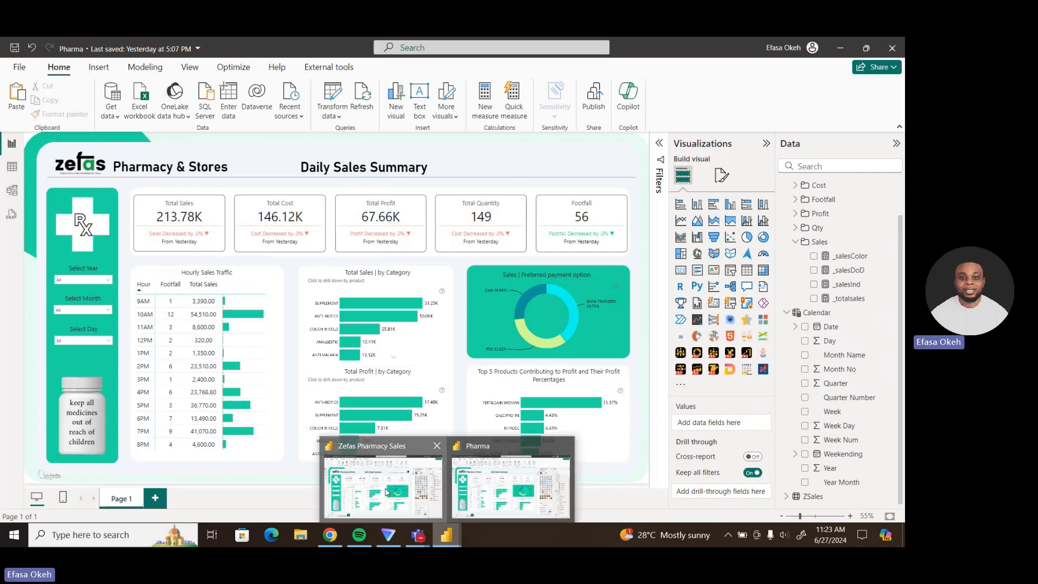
{"action": "left_click", "coordinate": [387, 492]}
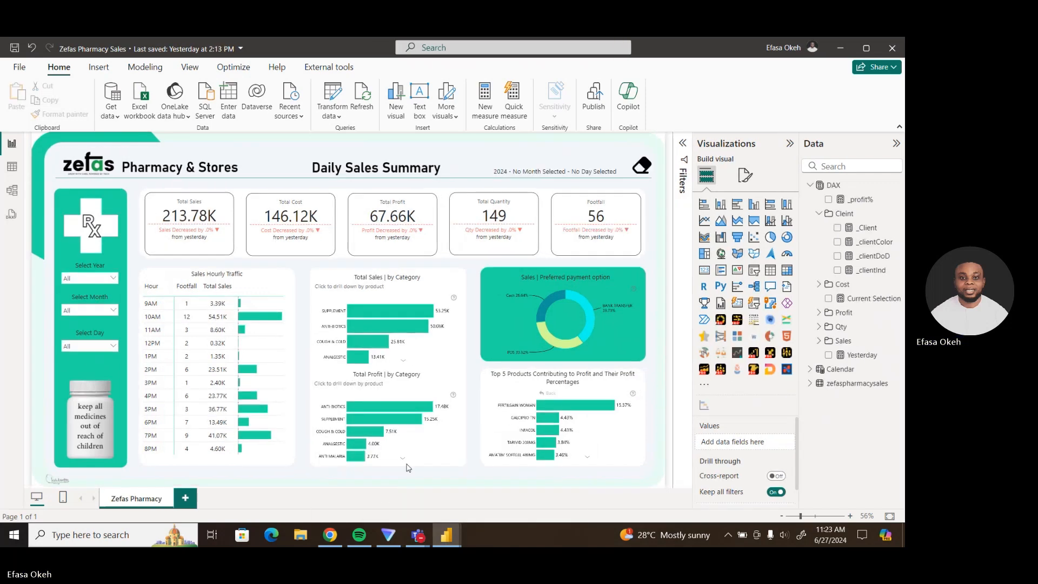
{"action": "left_click", "coordinate": [568, 173]}
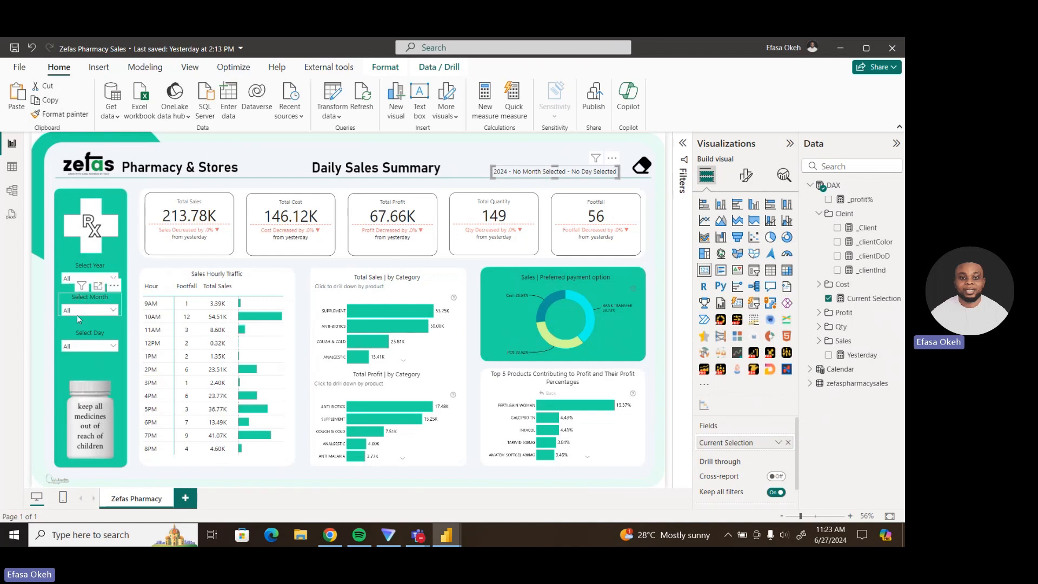
{"action": "left_click", "coordinate": [106, 316]}
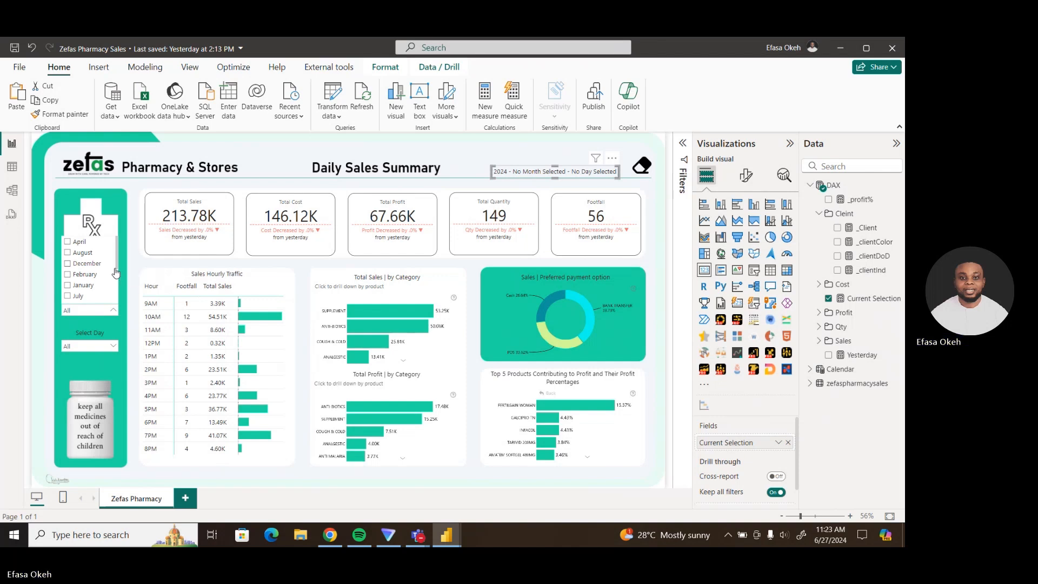
{"action": "left_click_drag", "start_coordinate": [117, 267], "coordinate": [116, 289]}
{"action": "left_click", "coordinate": [84, 292]}
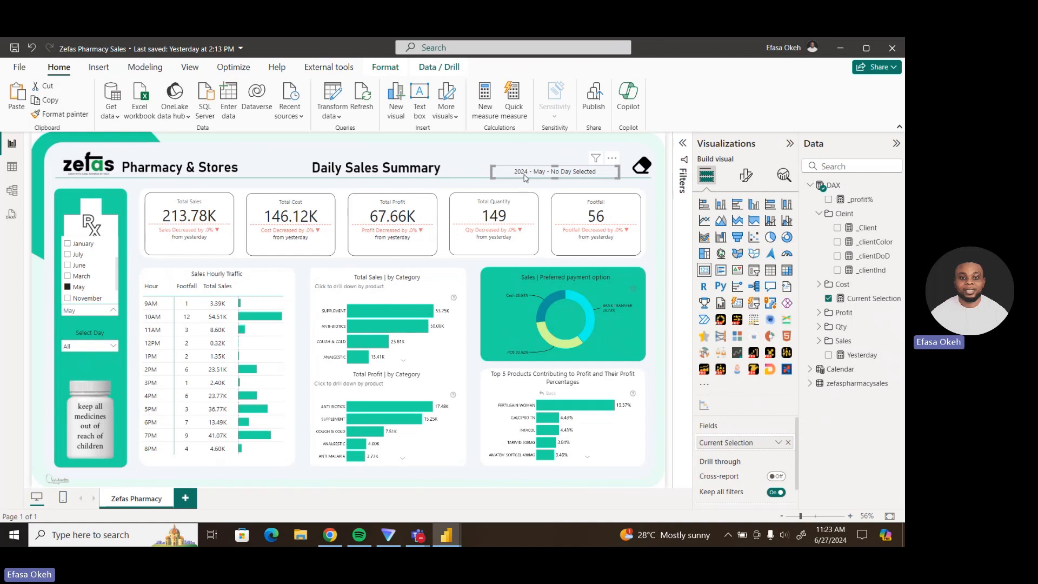
{"action": "left_click", "coordinate": [112, 365]}
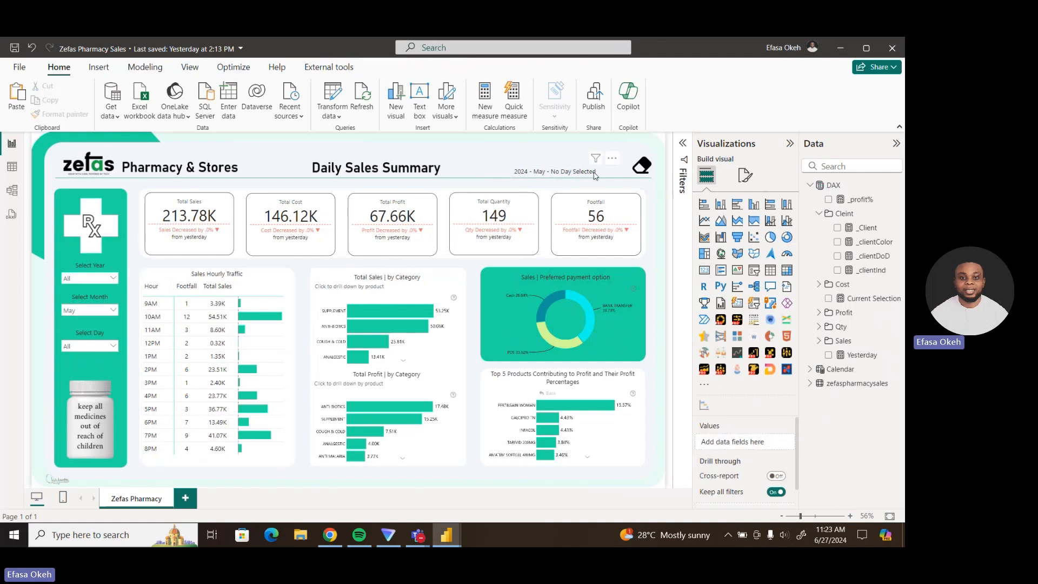
Filter the reference report to day 9 to check the date selection card and the visuals.
{"action": "left_click", "coordinate": [114, 346]}
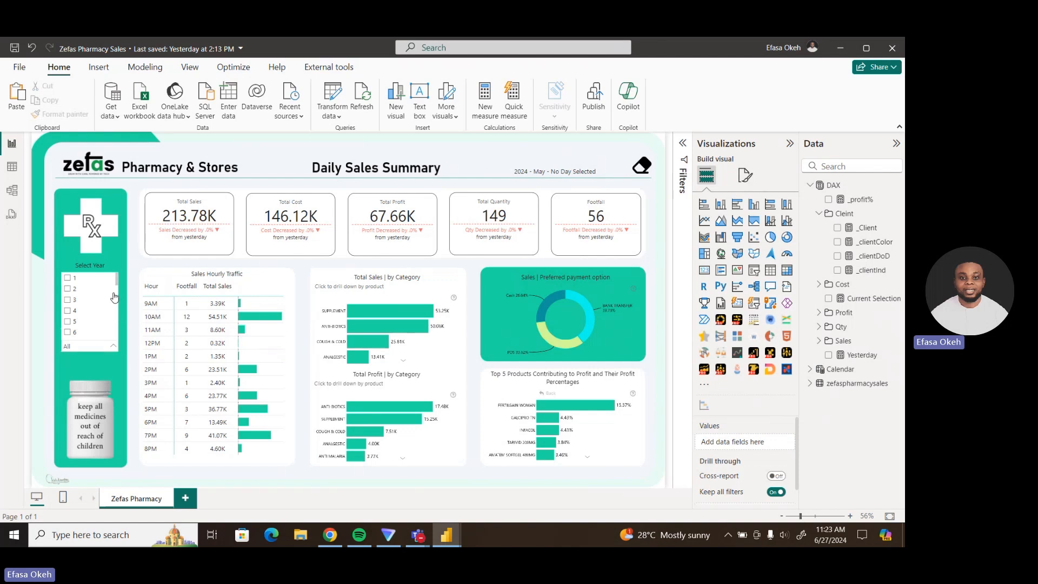
{"action": "scroll", "coordinate": [101, 307], "scroll_direction": "down", "scroll_amount": 3}
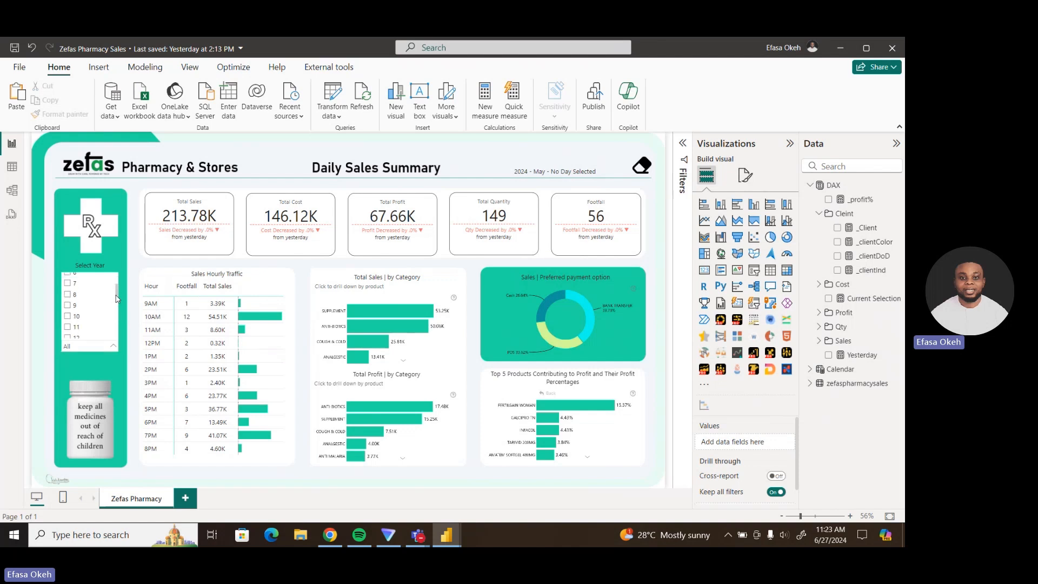
{"action": "left_click", "coordinate": [69, 305]}
{"action": "left_click", "coordinate": [95, 359]}
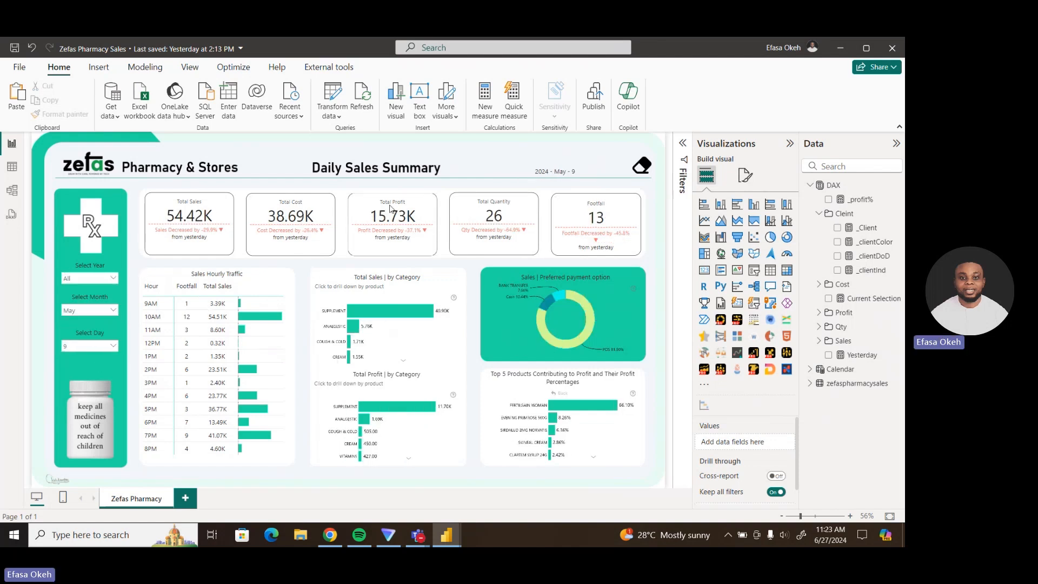
Copy the whole DAX formula of the Current Selection measure behind the reference report's date card.
{"action": "left_click", "coordinate": [593, 177]}
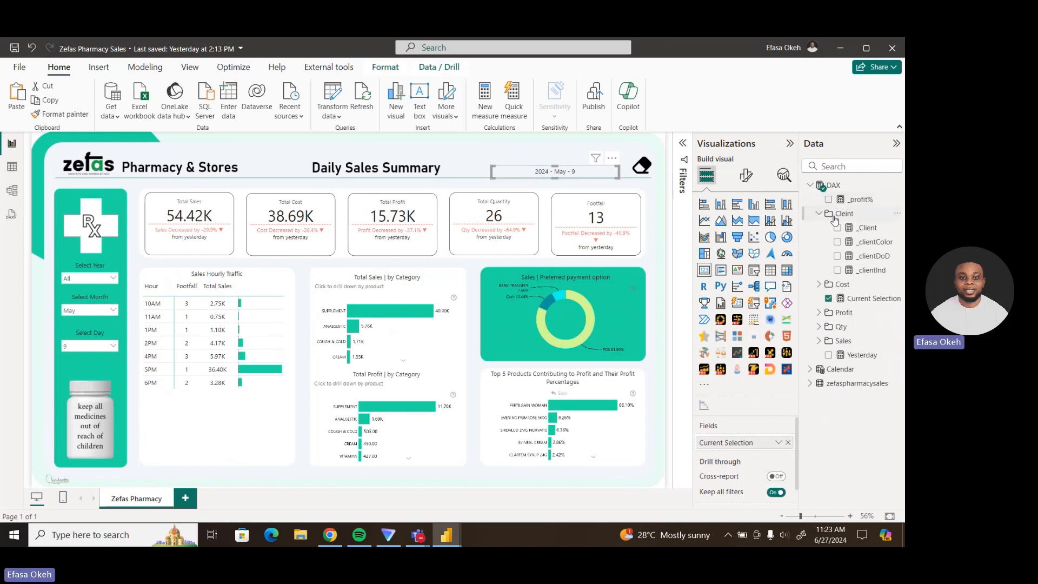
{"action": "left_click", "coordinate": [870, 298]}
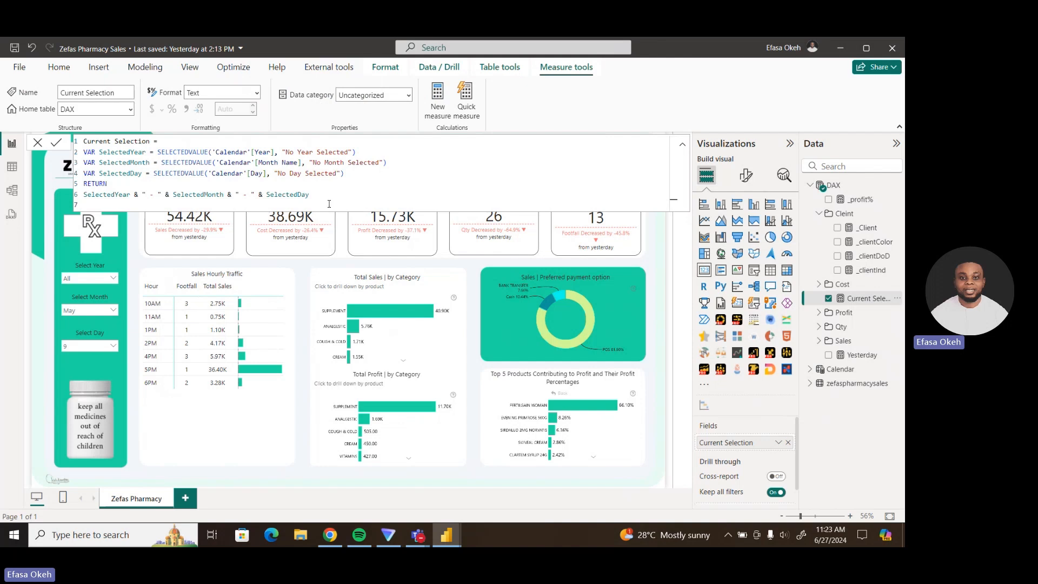
{"action": "left_click_drag", "start_coordinate": [329, 204], "coordinate": [84, 141]}
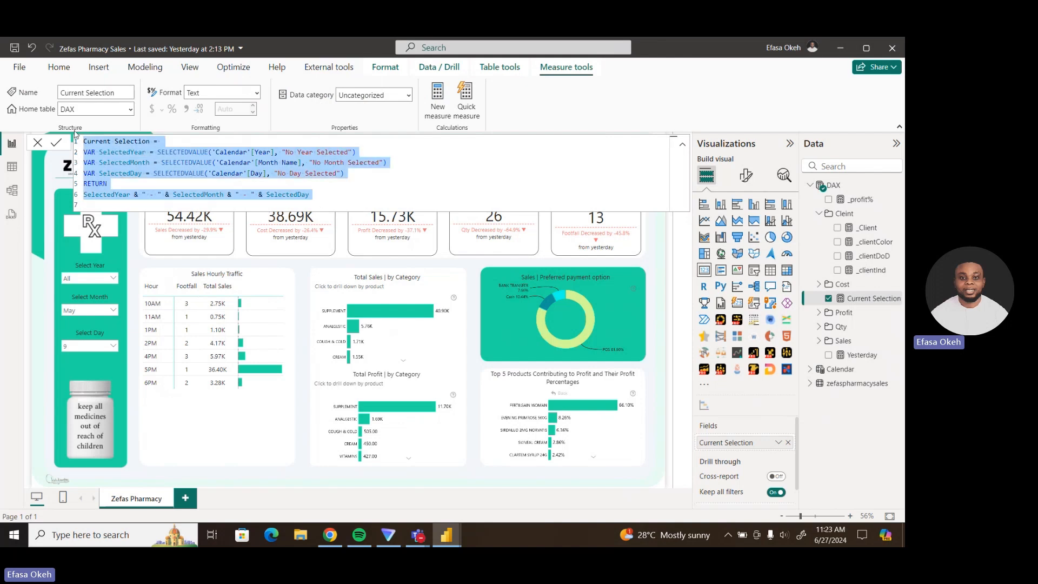
{"action": "left_click", "coordinate": [99, 364]}
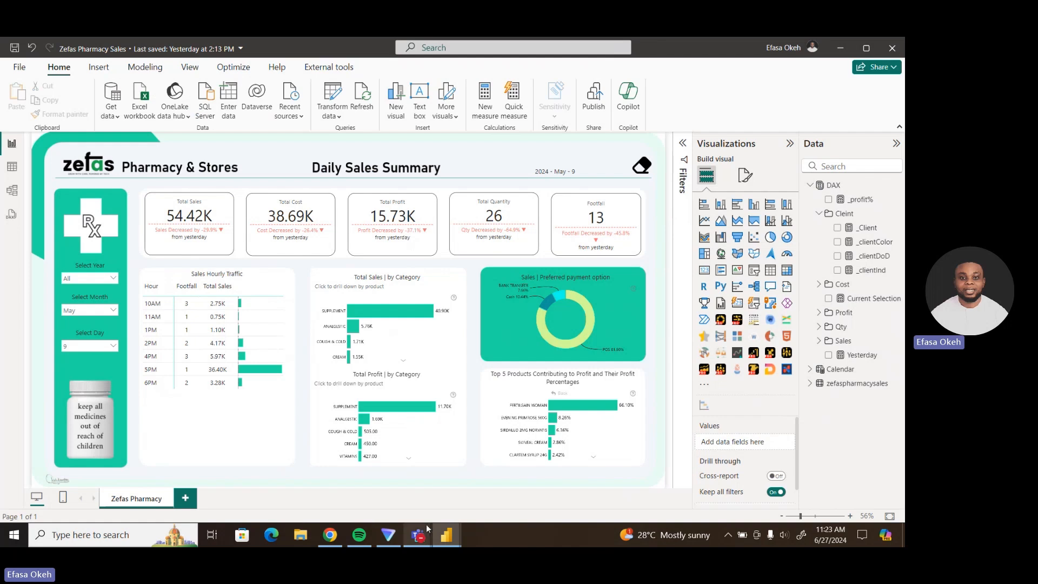
Switch to the Pharma report and collapse the Sales folder of the DAX table.
{"action": "mouse_move", "coordinate": [446, 534]}
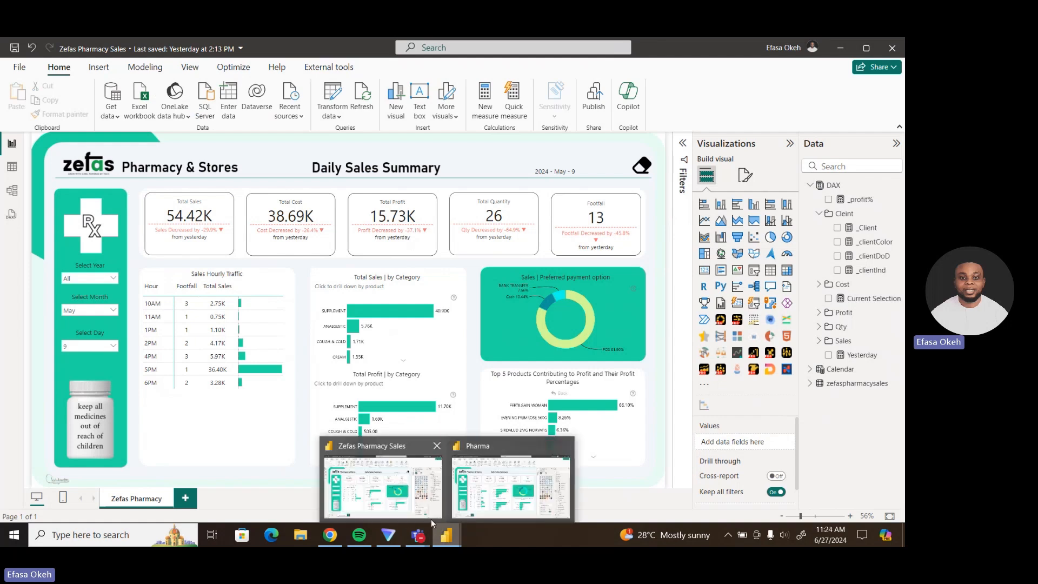
{"action": "left_click", "coordinate": [504, 498]}
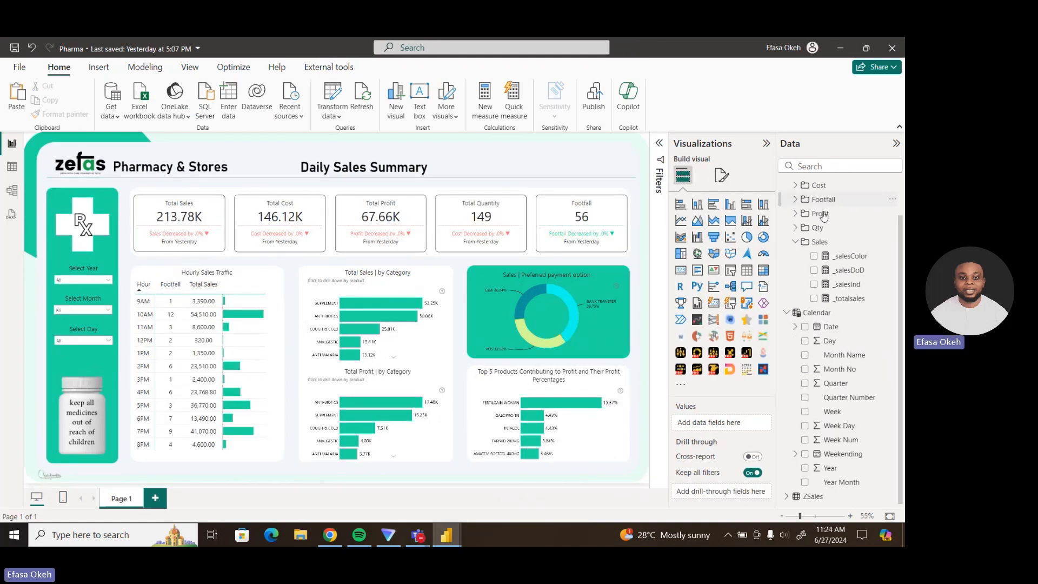
{"action": "left_click", "coordinate": [796, 242]}
{"action": "scroll", "coordinate": [823, 189], "scroll_direction": "up", "scroll_amount": 1}
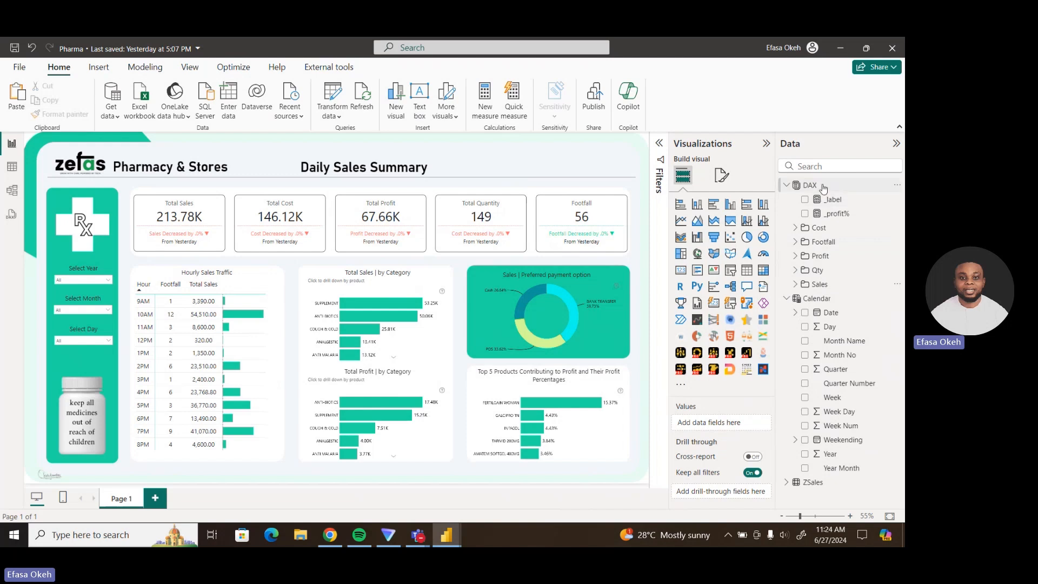
Create a Current Selection measure in the DAX table from the copied formula joining the selected year, month name and day.
{"action": "left_click", "coordinate": [823, 188]}
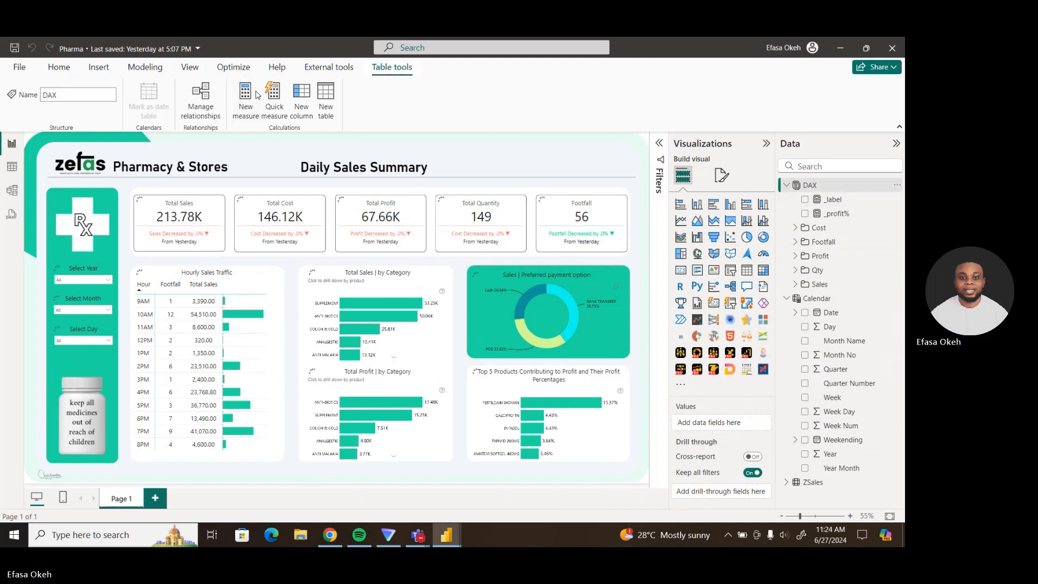
{"action": "left_click", "coordinate": [258, 95]}
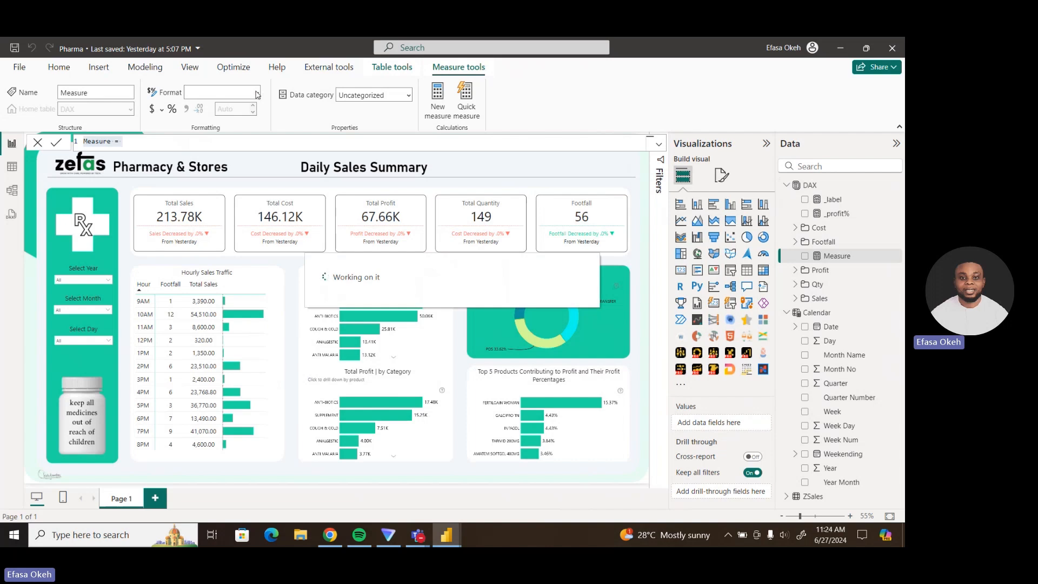
{"action": "key", "text": "ctrl+a"}
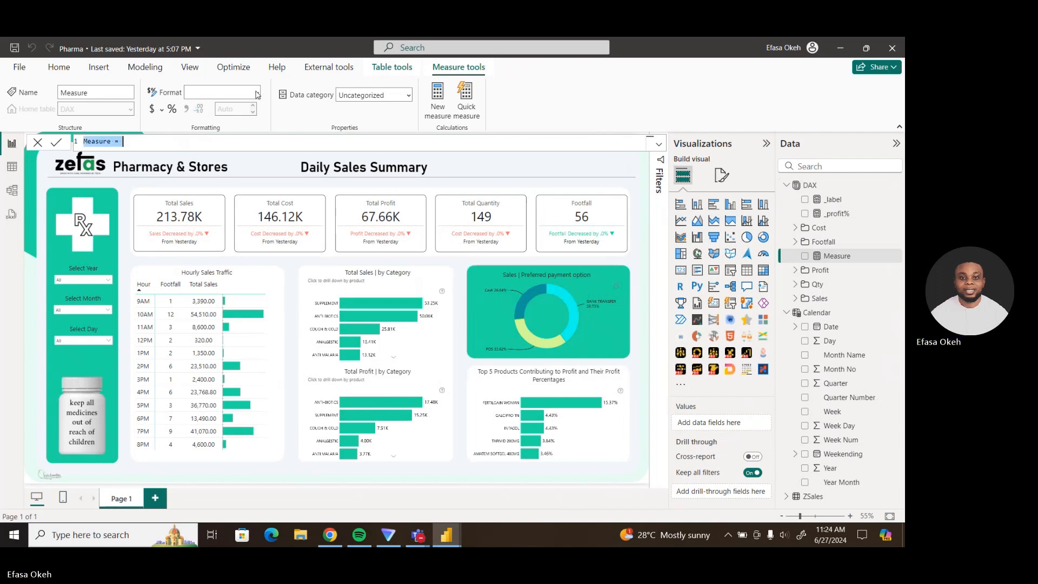
{"action": "type", "text": "Current Selection = VAR SelectedYear = SELECTEDVALUE('Calendar'[Year], \"No Year Selected\") VAR SelectedMonth = SELECTEDVALUE('Calendar'[Month Name], \"No Month Selected\") VAR SelectedDay = SELECTEDVALUE('Calendar'[Day], \"No Day Selected\") RETURN SelectedYear & \" - \" & SelectedMonth & \" - \" & SelectedDay"}
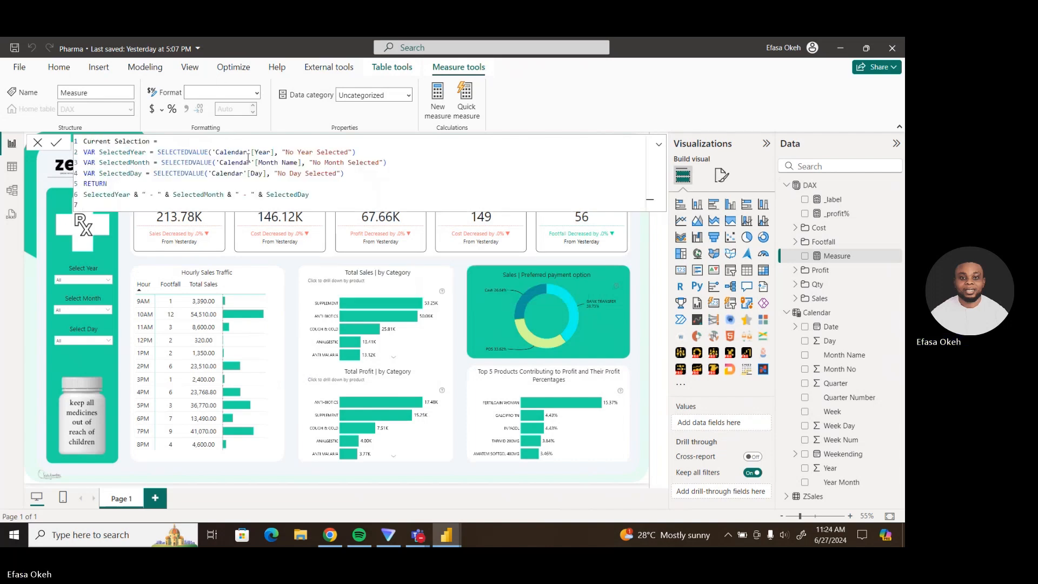
{"action": "left_click", "coordinate": [162, 184]}
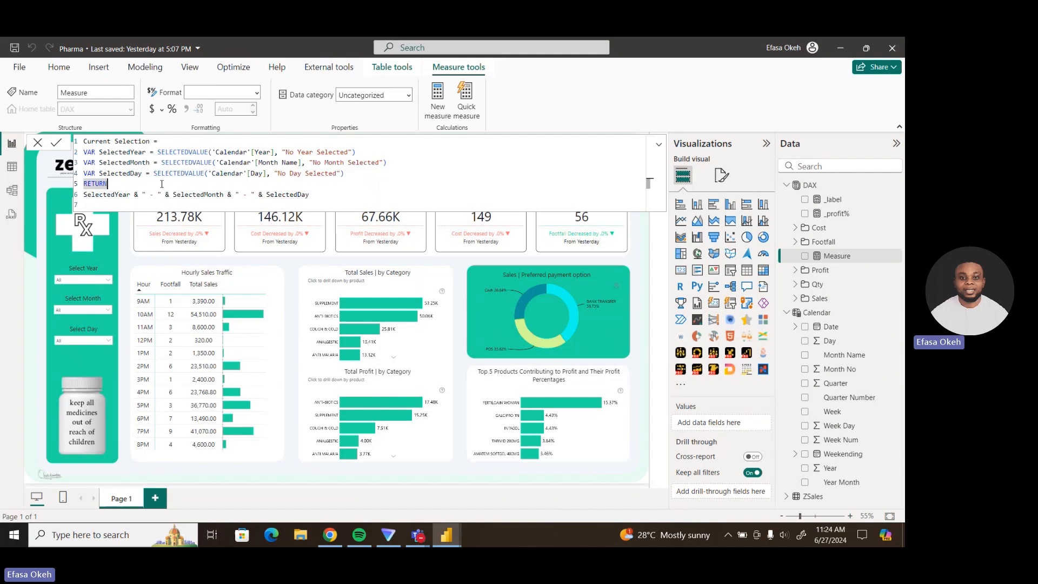
{"action": "left_click", "coordinate": [355, 194]}
{"action": "left_click", "coordinate": [217, 210]}
{"action": "left_click", "coordinate": [57, 143]}
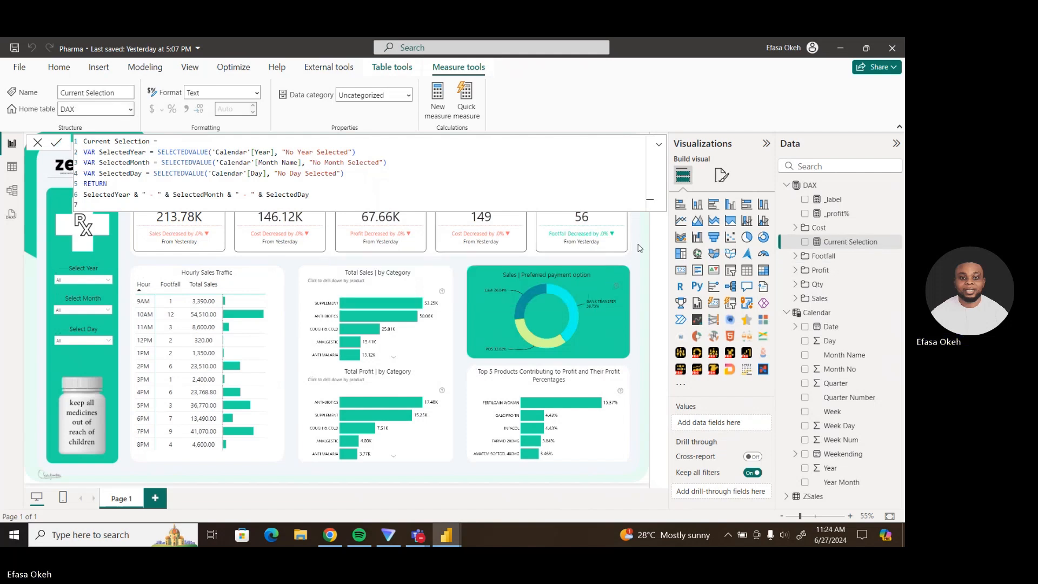
{"action": "left_click", "coordinate": [640, 247]}
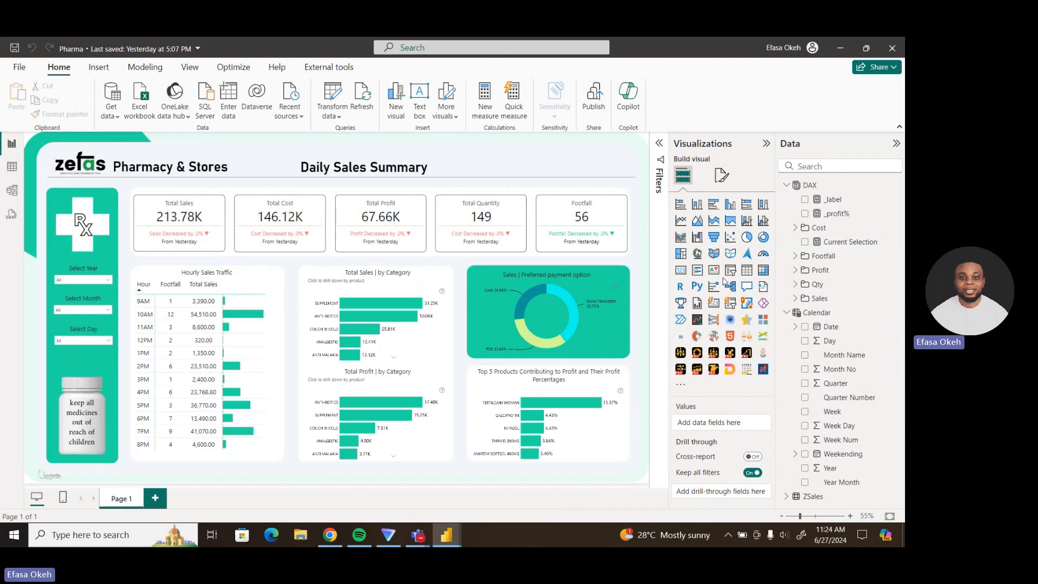
Insert a card showing the Current Selection measure and widen it until the whole date selection text fits.
{"action": "left_click", "coordinate": [680, 270]}
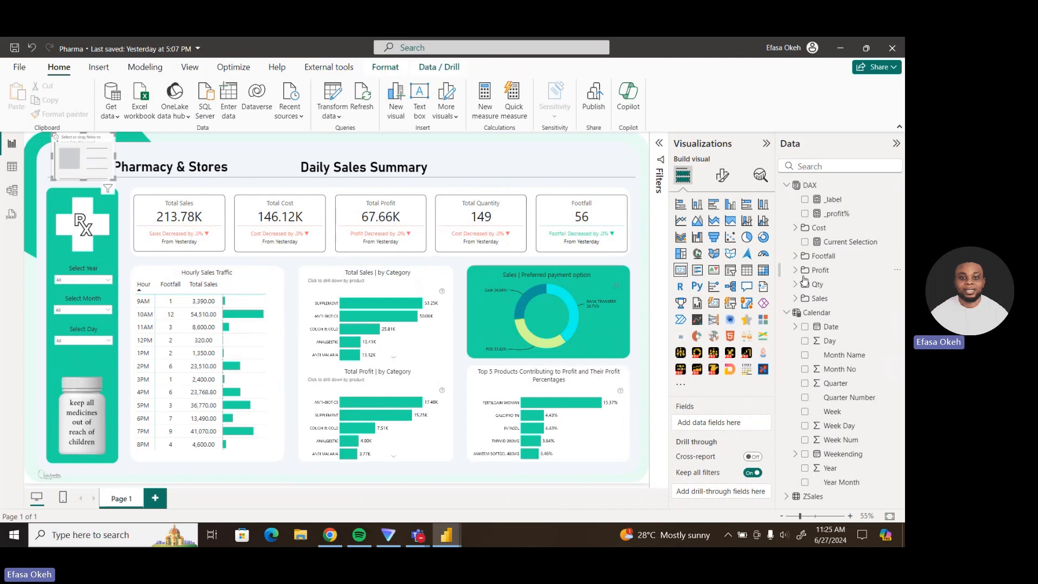
{"action": "left_click", "coordinate": [805, 242]}
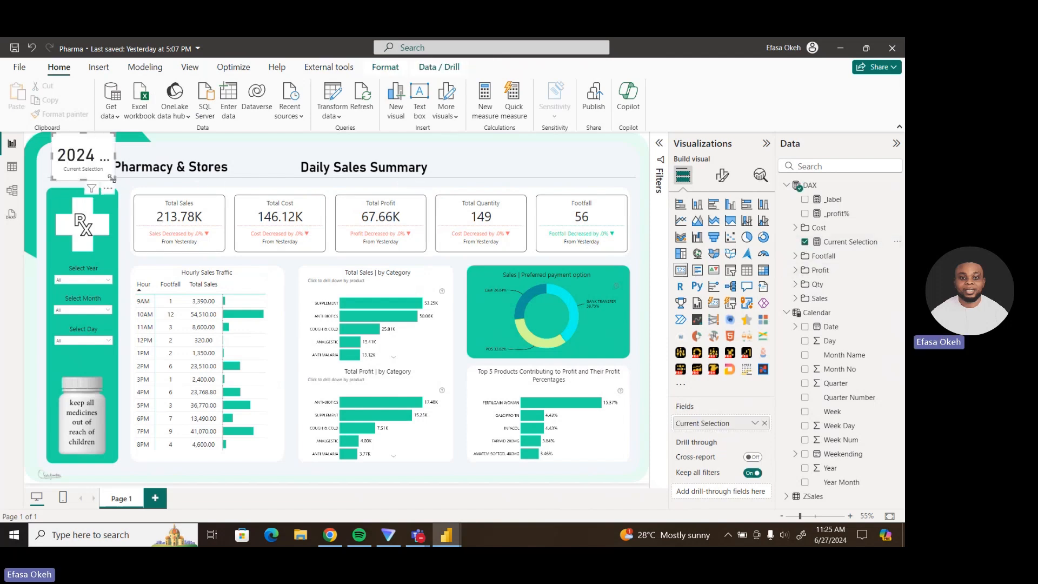
{"action": "left_click_drag", "start_coordinate": [112, 179], "coordinate": [481, 178]}
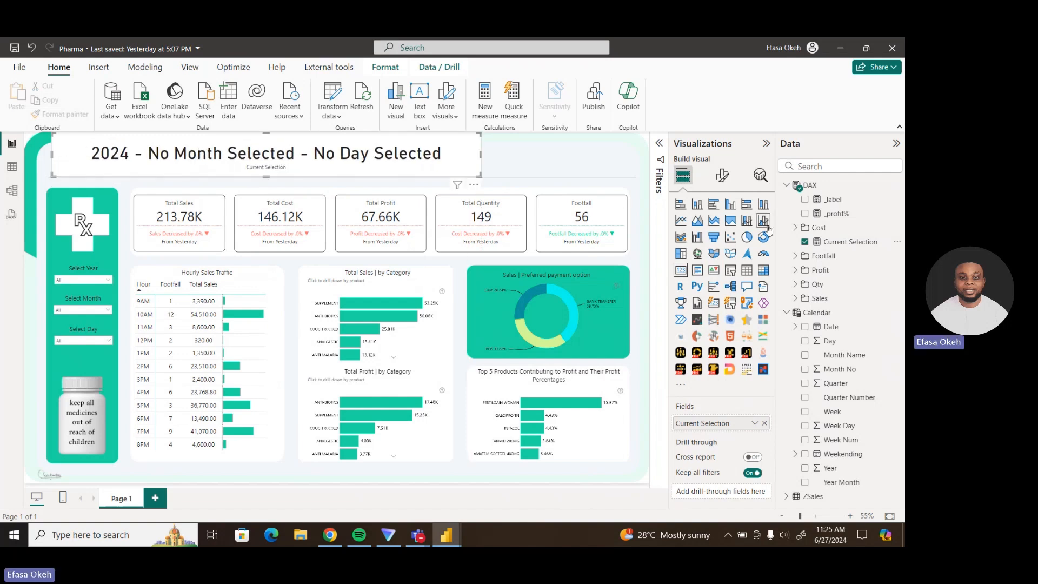
Set the date selection card's callout value to Segoe UI at size 16.
{"action": "left_click", "coordinate": [722, 175]}
{"action": "left_click", "coordinate": [702, 262]}
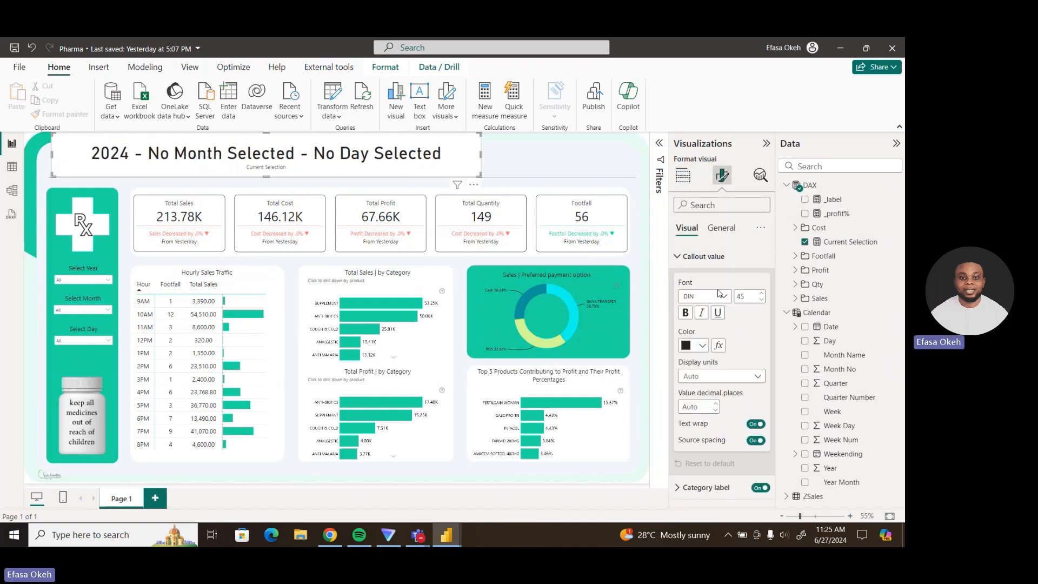
{"action": "left_click", "coordinate": [703, 297]}
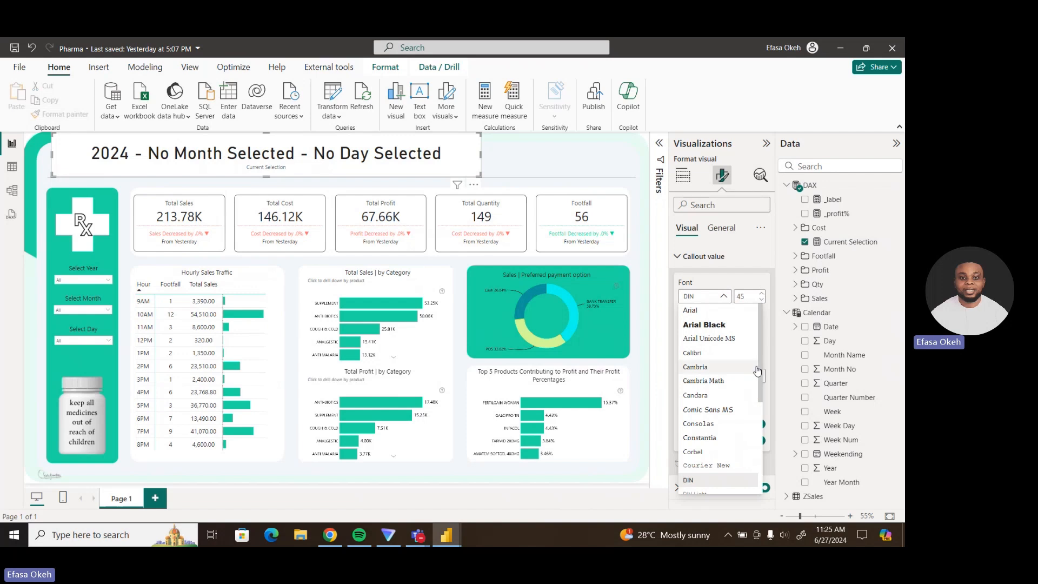
{"action": "scroll", "coordinate": [757, 368], "scroll_direction": "down", "scroll_amount": 3}
{"action": "left_click", "coordinate": [719, 398]}
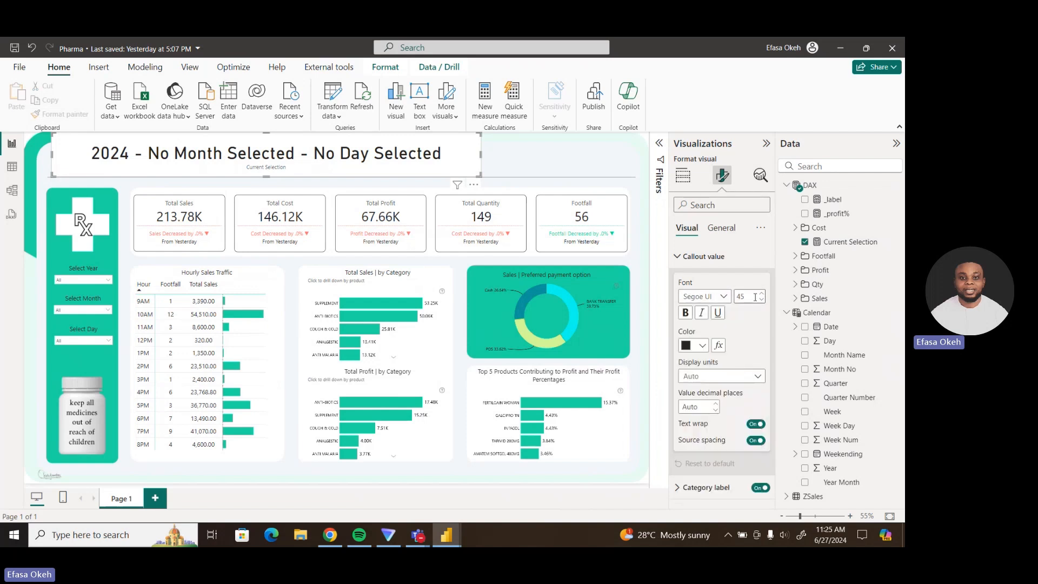
{"action": "double_click", "coordinate": [754, 296]}
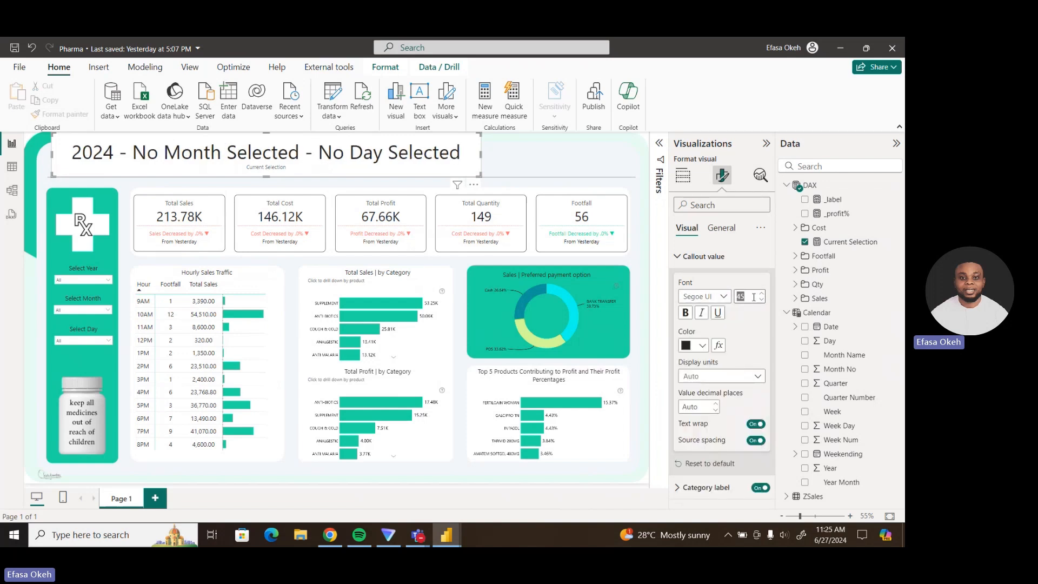
{"action": "type", "text": "16"}
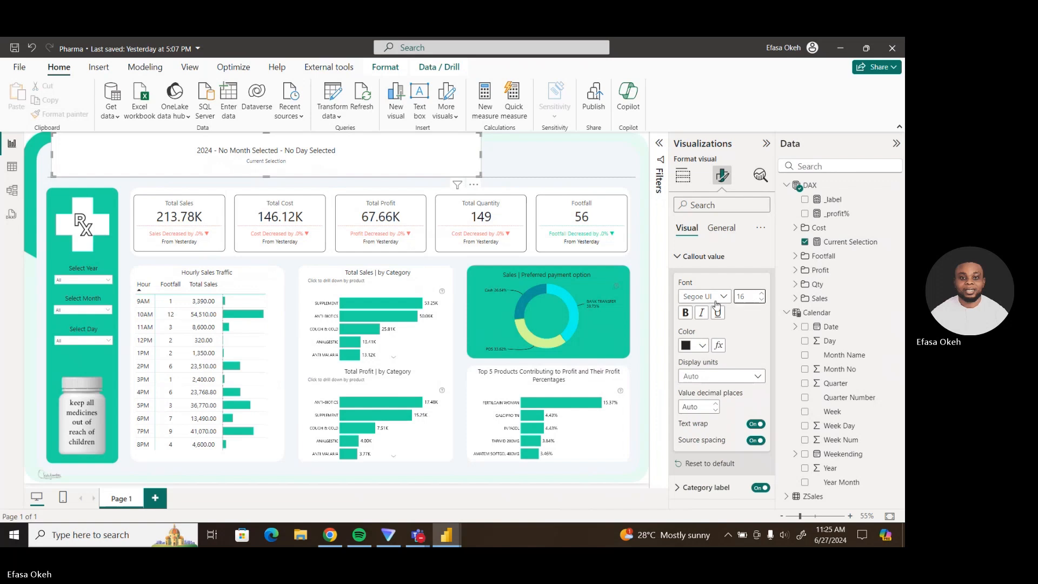
Turn off the date card's category label and background, and fit it beside the Daily Sales Summary title.
{"action": "left_click", "coordinate": [698, 258]}
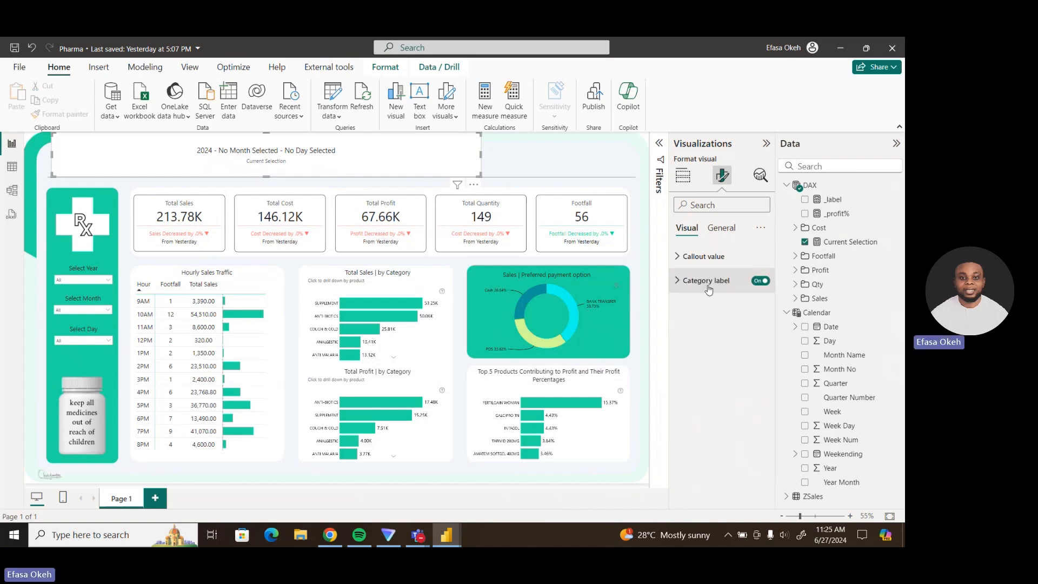
{"action": "left_click", "coordinate": [759, 281]}
{"action": "left_click", "coordinate": [721, 227]}
{"action": "left_click", "coordinate": [703, 305]}
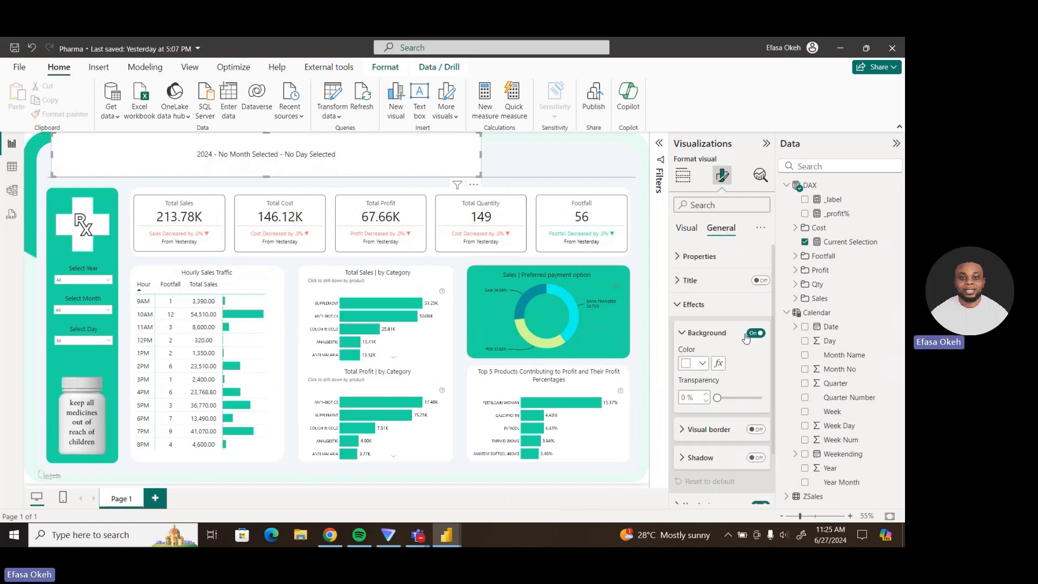
{"action": "left_click", "coordinate": [750, 334]}
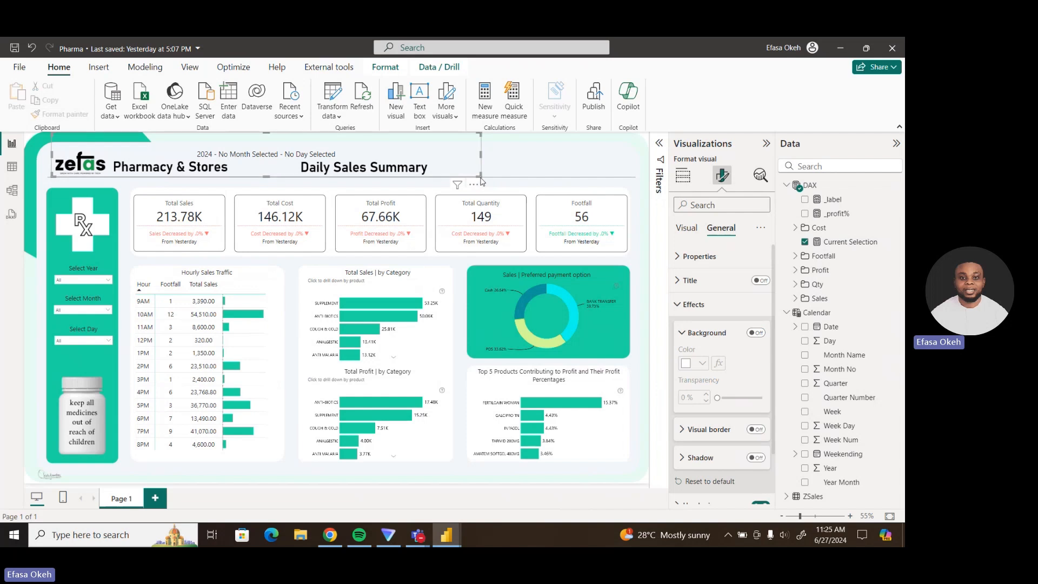
{"action": "left_click_drag", "start_coordinate": [481, 182], "coordinate": [598, 191]}
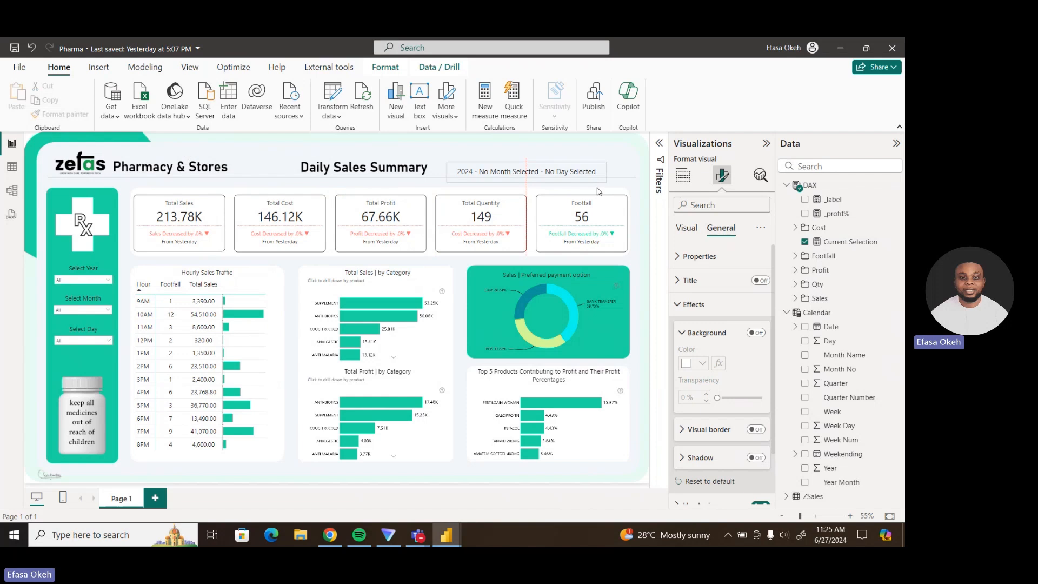
{"action": "left_click", "coordinate": [599, 155]}
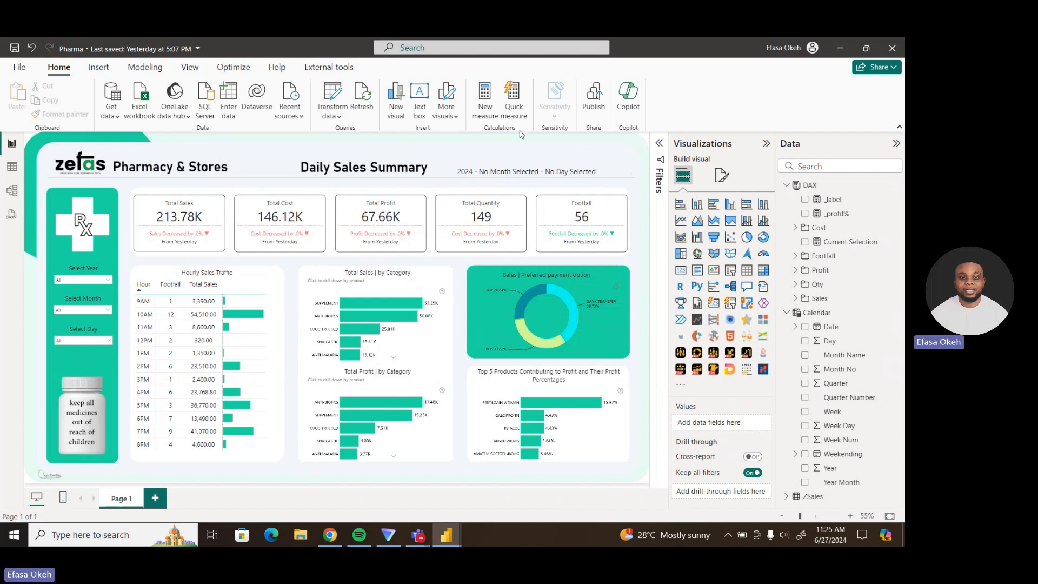
Insert a Clear all slicers button and place it in the header to the right of the date selection card.
{"action": "left_click", "coordinate": [110, 71]}
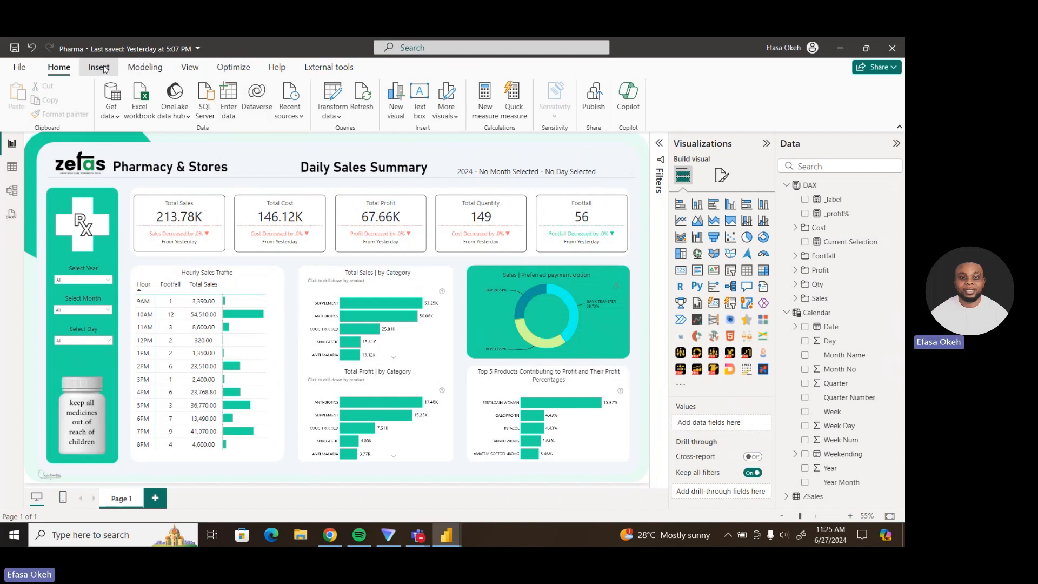
{"action": "left_click", "coordinate": [389, 117]}
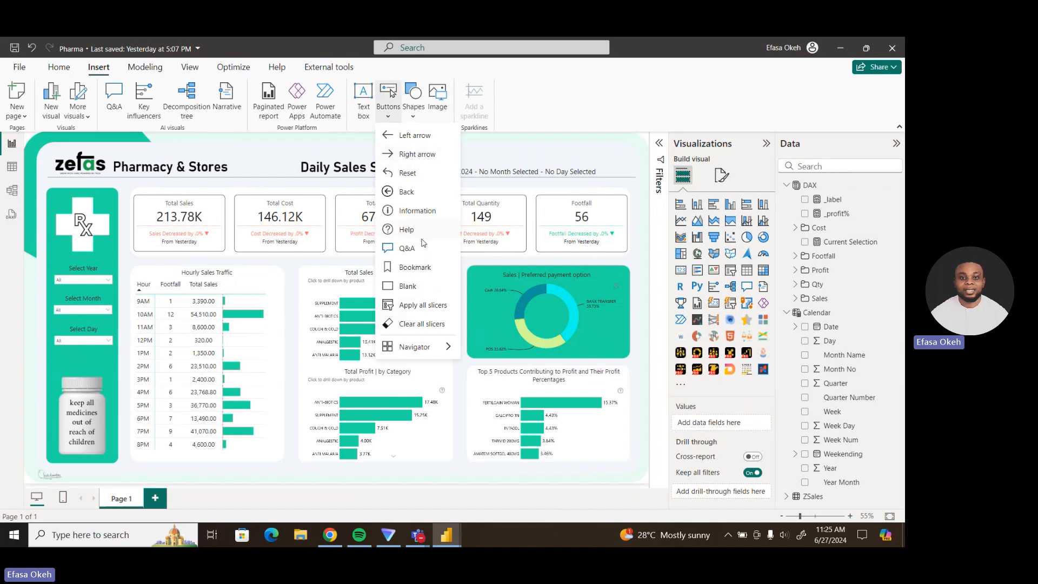
{"action": "left_click", "coordinate": [427, 330]}
{"action": "left_click_drag", "start_coordinate": [400, 327], "coordinate": [623, 165]}
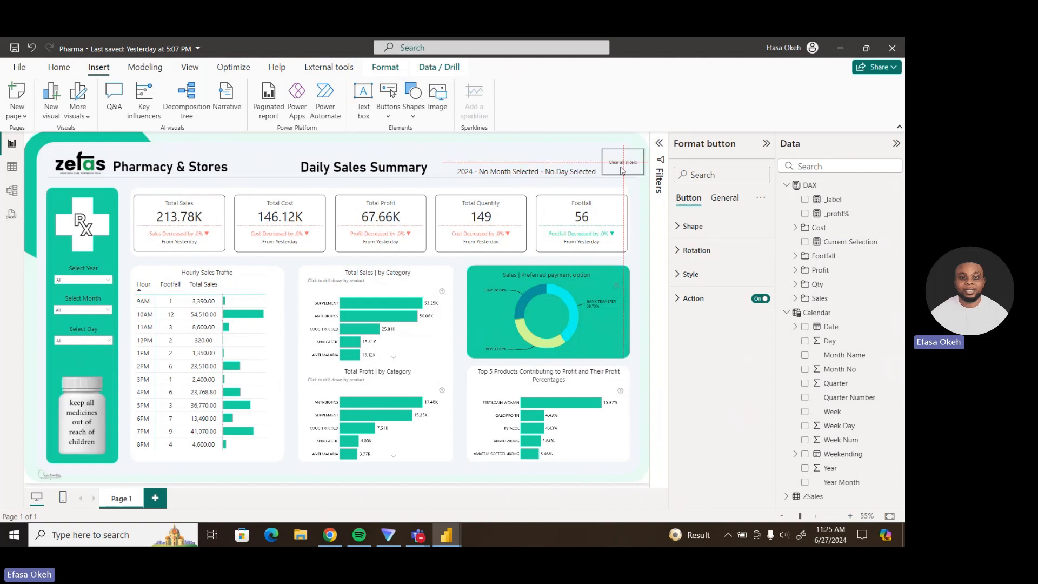
Turn on the Clear all slicers button's icon and turn off its text in the default state.
{"action": "left_click", "coordinate": [692, 275]}
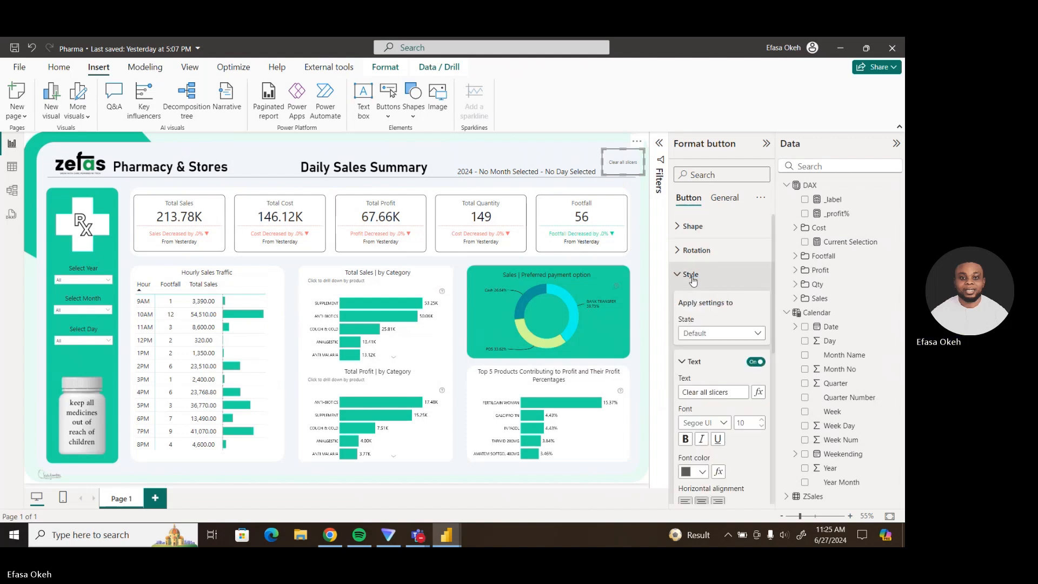
{"action": "scroll", "coordinate": [778, 336], "scroll_direction": "down", "scroll_amount": 3}
{"action": "scroll", "coordinate": [777, 336], "scroll_direction": "down", "scroll_amount": 8}
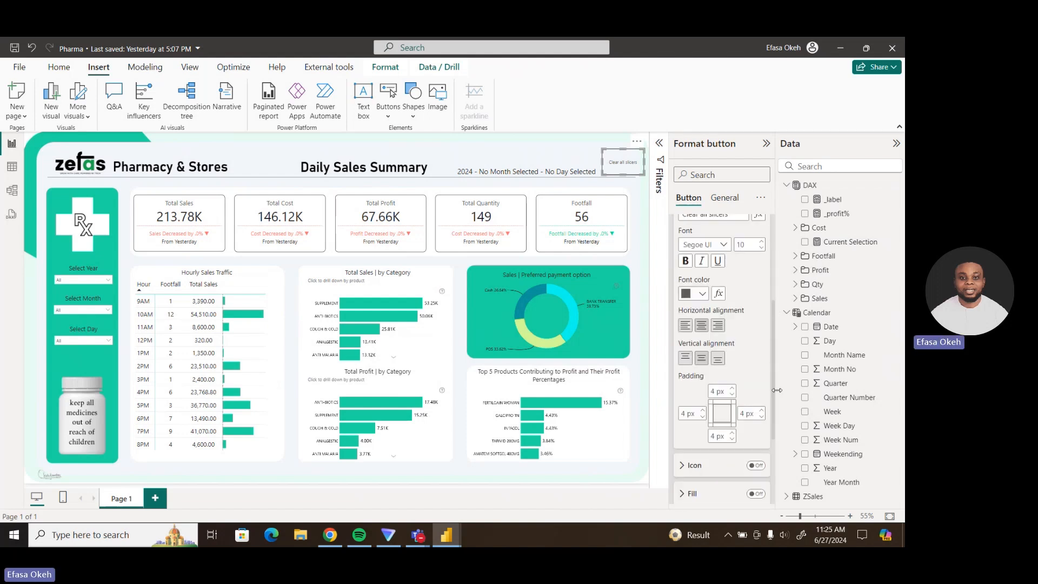
{"action": "left_click", "coordinate": [757, 378]}
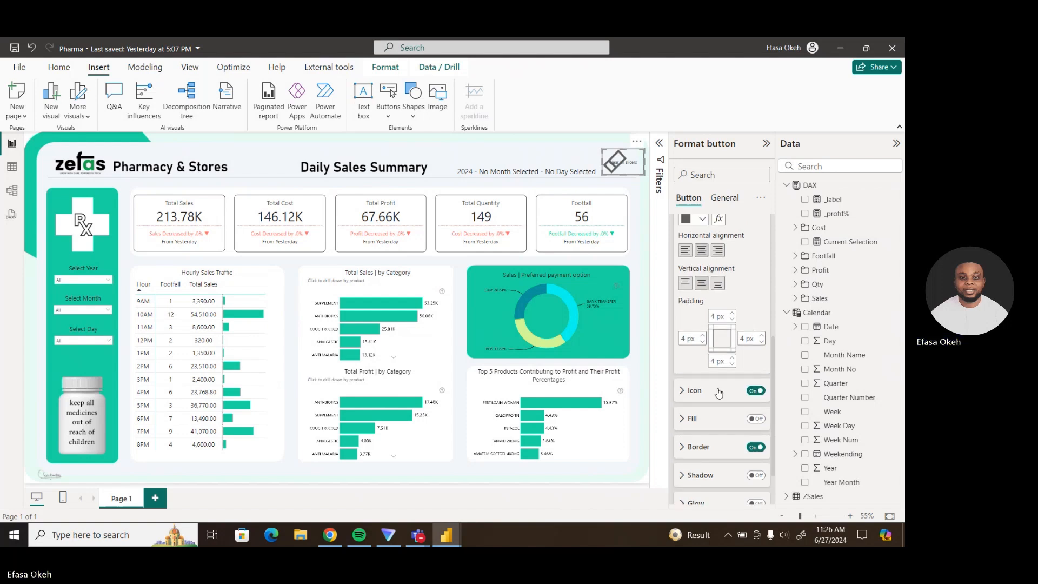
{"action": "scroll", "coordinate": [775, 378], "scroll_direction": "up", "scroll_amount": 5}
{"action": "scroll", "coordinate": [773, 338], "scroll_direction": "down", "scroll_amount": 3}
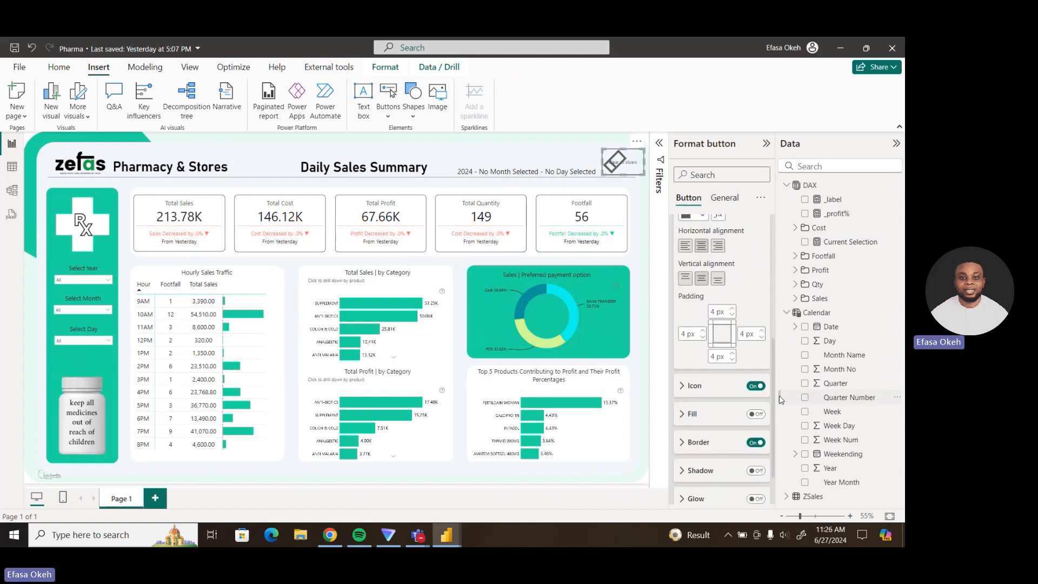
{"action": "scroll", "coordinate": [775, 324], "scroll_direction": "up", "scroll_amount": 5}
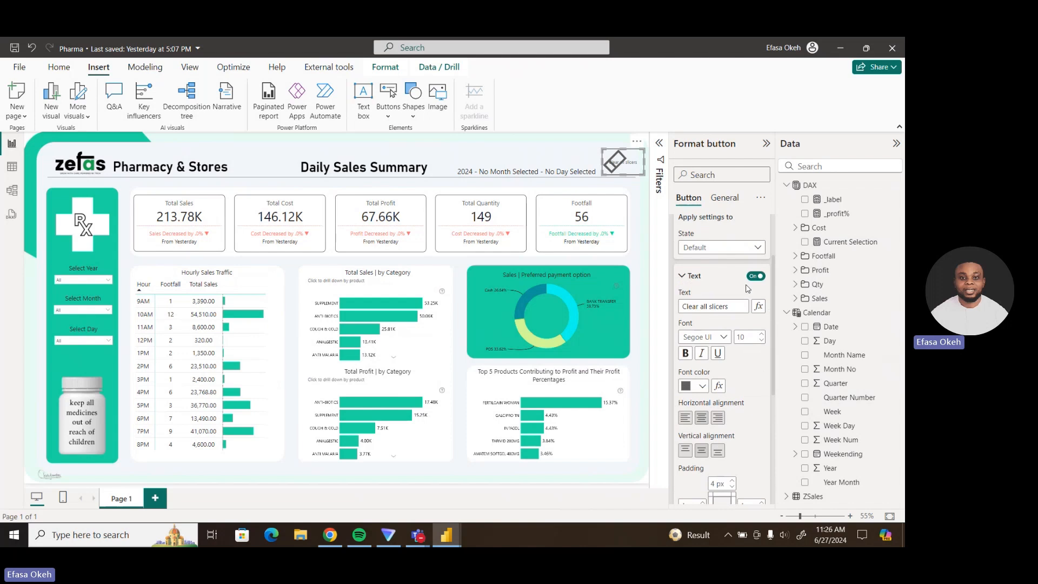
{"action": "left_click", "coordinate": [757, 276]}
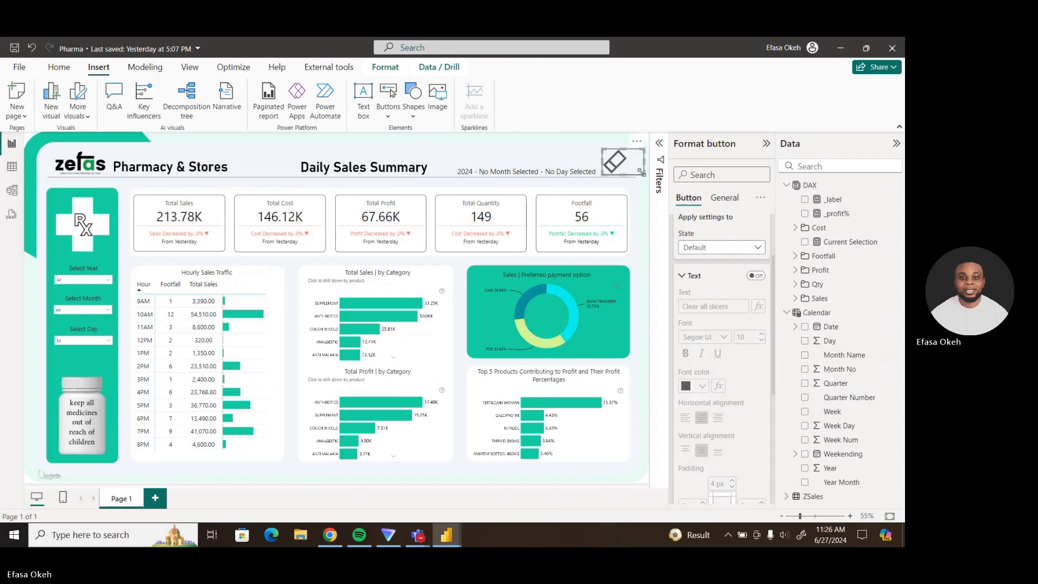
Shrink the Clear all slicers button to fit around its eraser icon and reselect it for formatting.
{"action": "left_click_drag", "start_coordinate": [642, 172], "coordinate": [627, 175]}
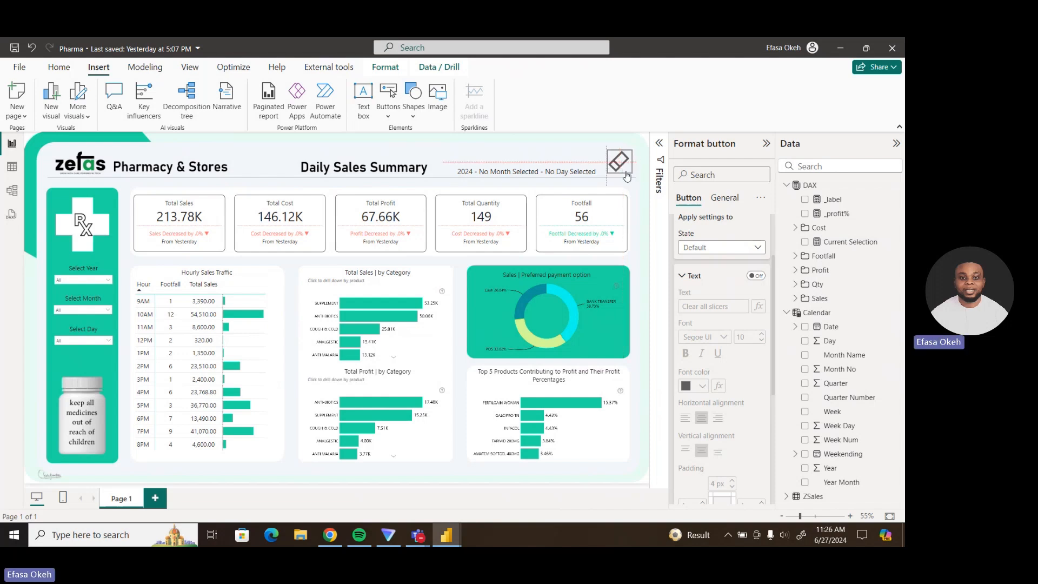
{"action": "left_click", "coordinate": [642, 190]}
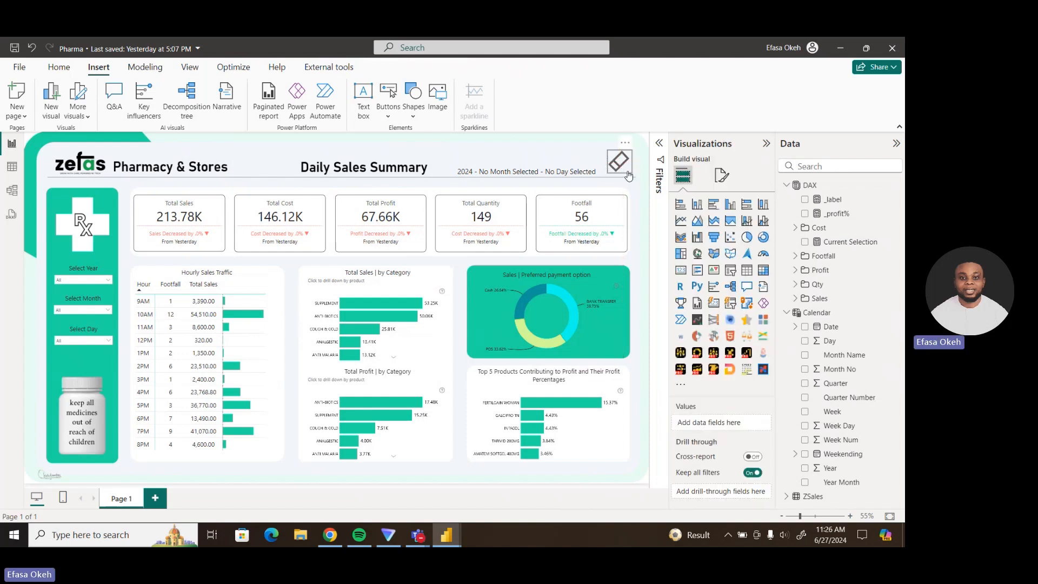
{"action": "left_click", "coordinate": [628, 176]}
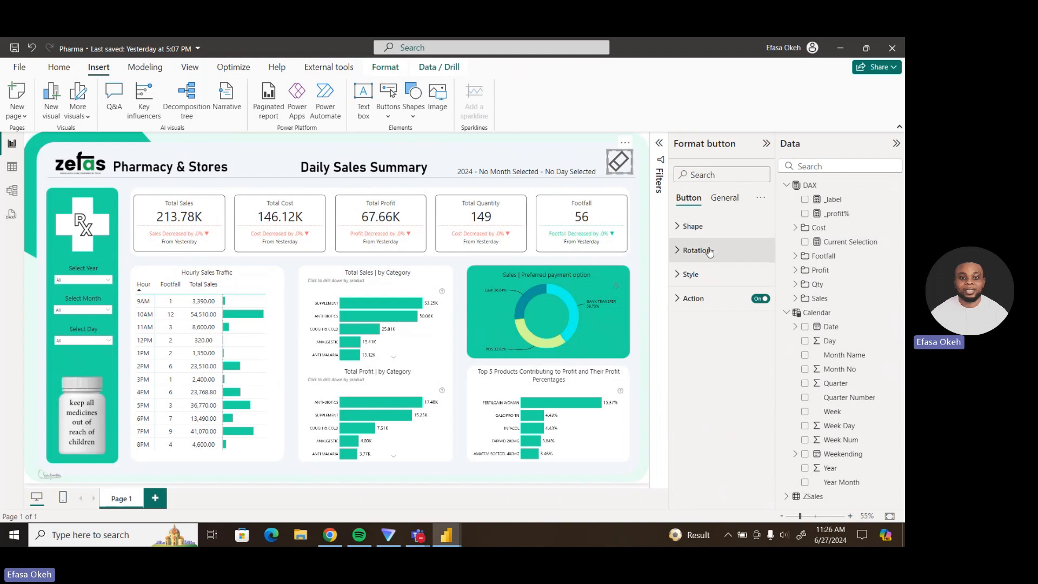
Turn off the border of the Clear all slicers button in its default style.
{"action": "left_click", "coordinate": [697, 275]}
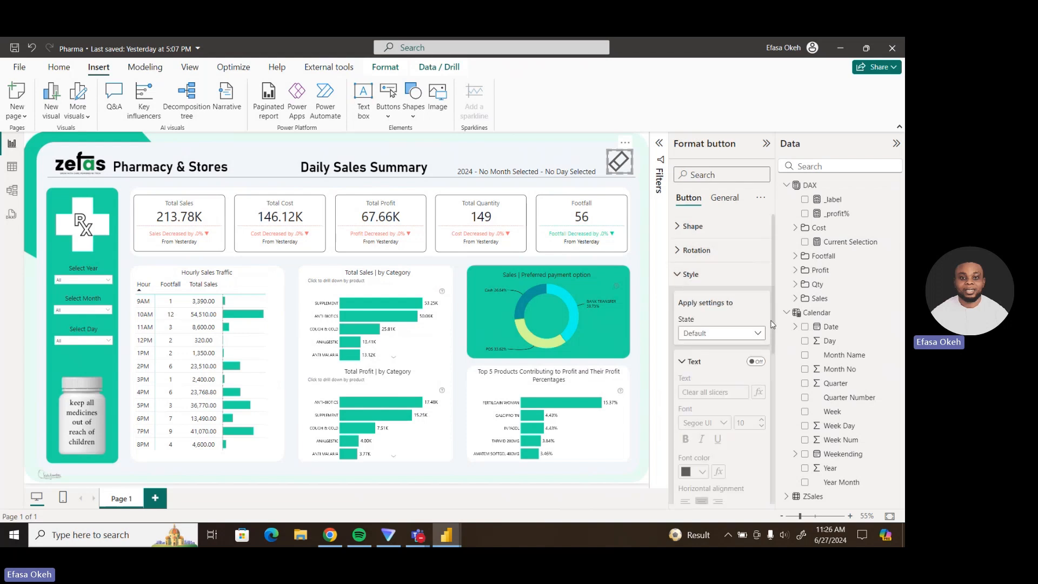
{"action": "scroll", "coordinate": [758, 411], "scroll_direction": "down", "scroll_amount": 5}
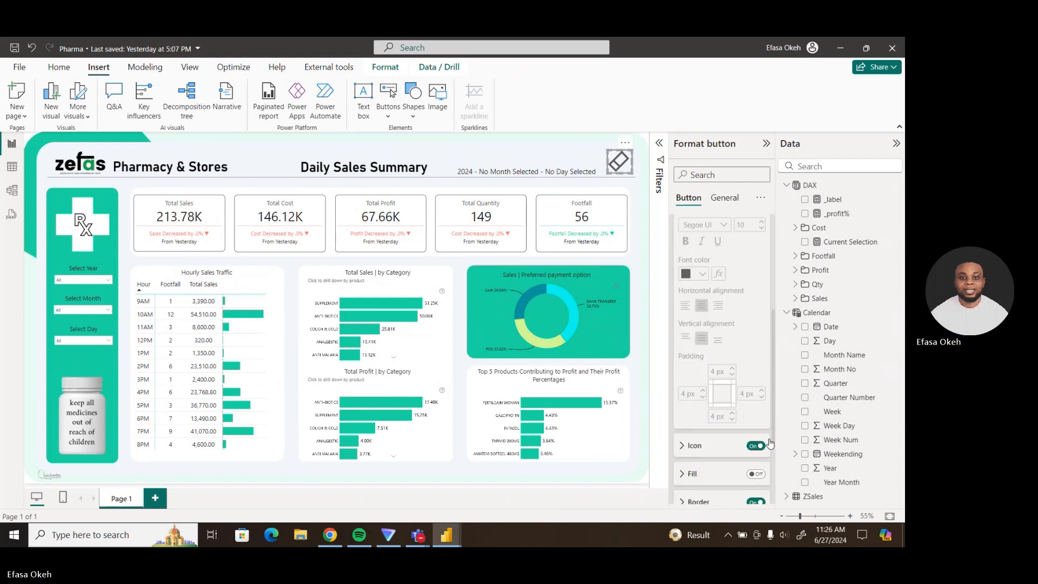
{"action": "left_click", "coordinate": [756, 467]}
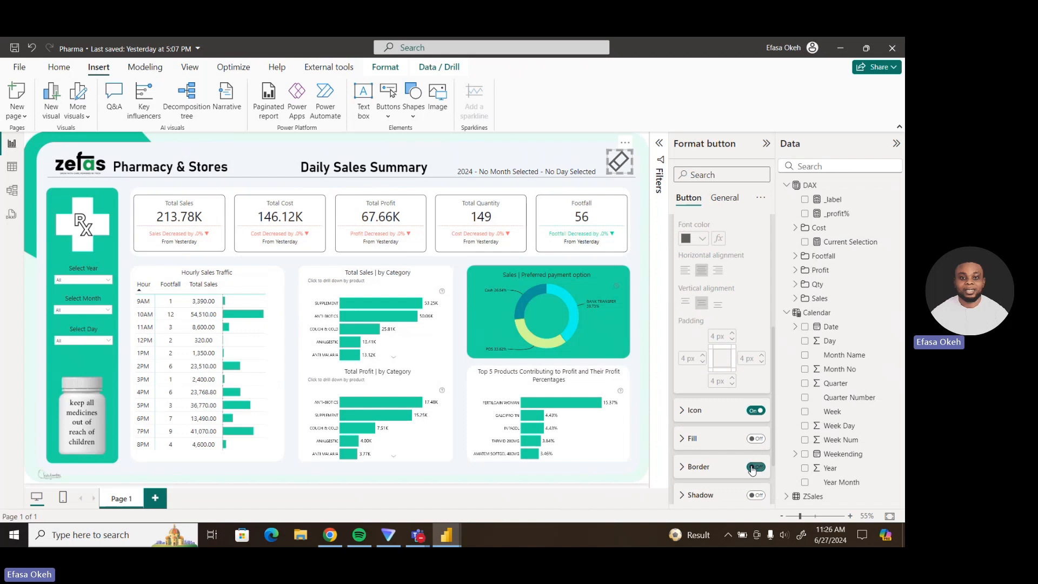
{"action": "left_click", "coordinate": [570, 158]}
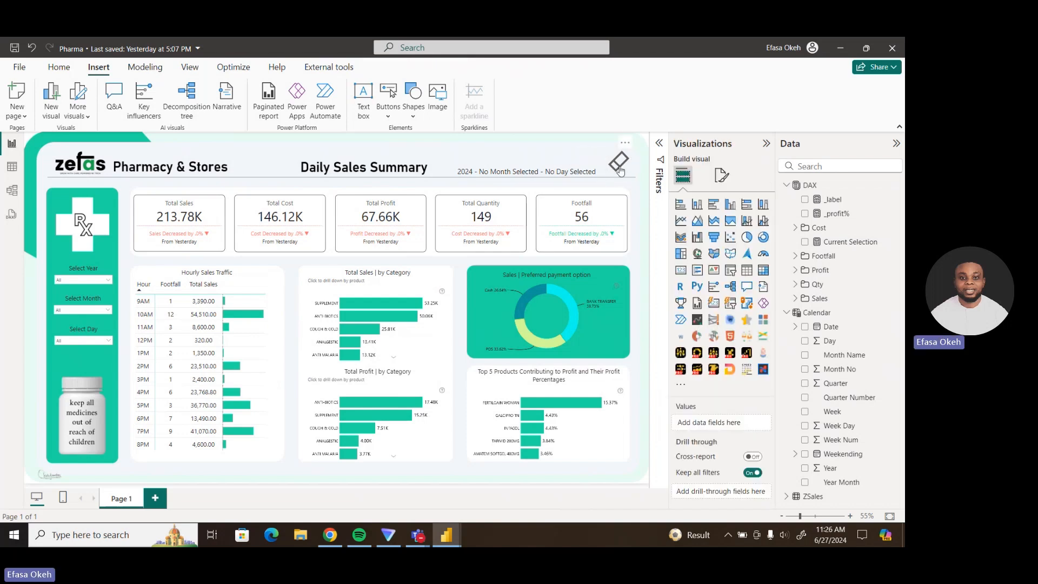
{"action": "left_click", "coordinate": [622, 171]}
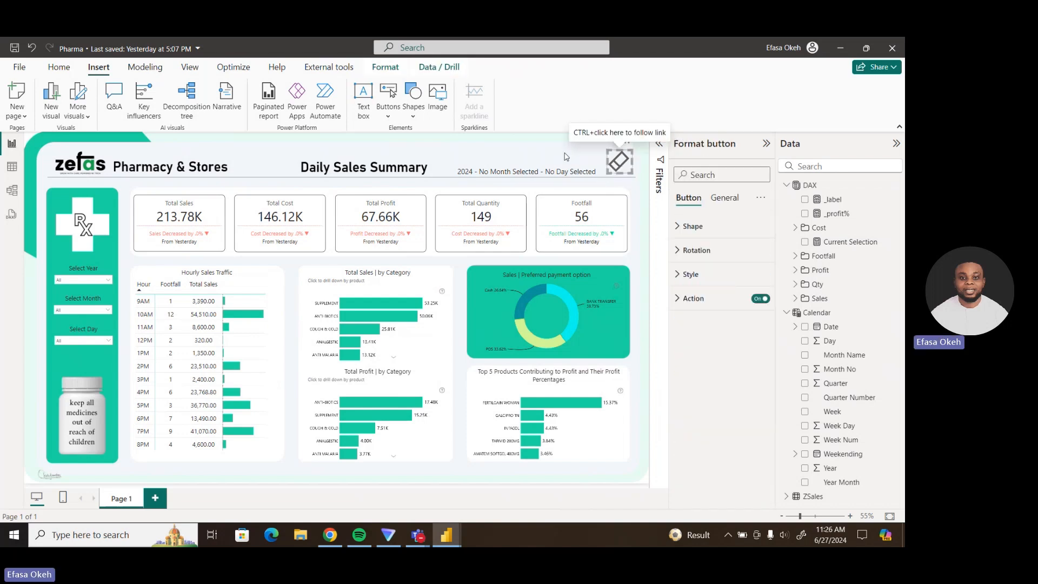
{"action": "left_click", "coordinate": [566, 157]}
Filter the dashboard to year 2024 and month July with the date slicers.
{"action": "left_click", "coordinate": [98, 282]}
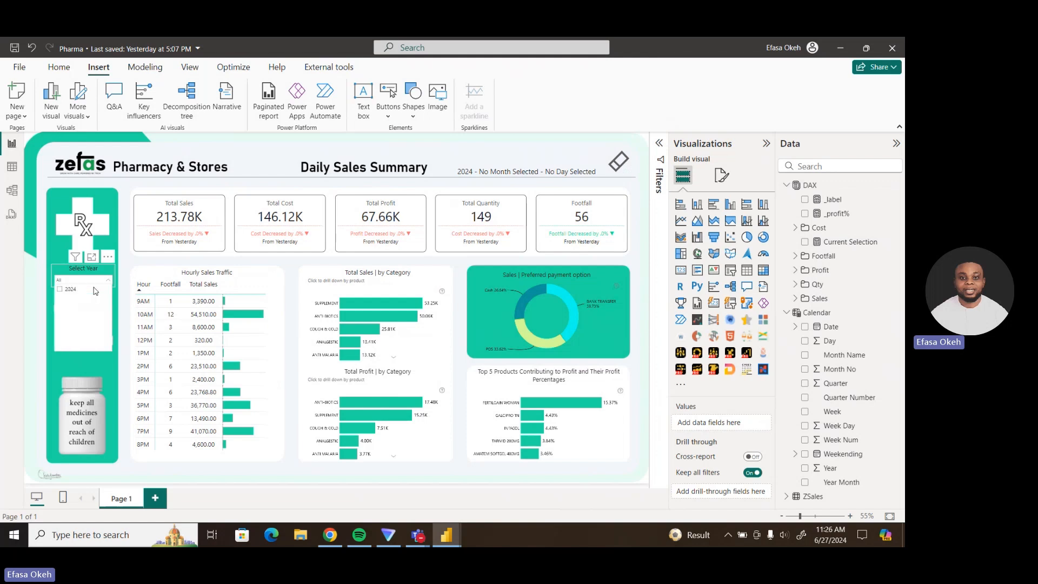
{"action": "left_click", "coordinate": [74, 292]}
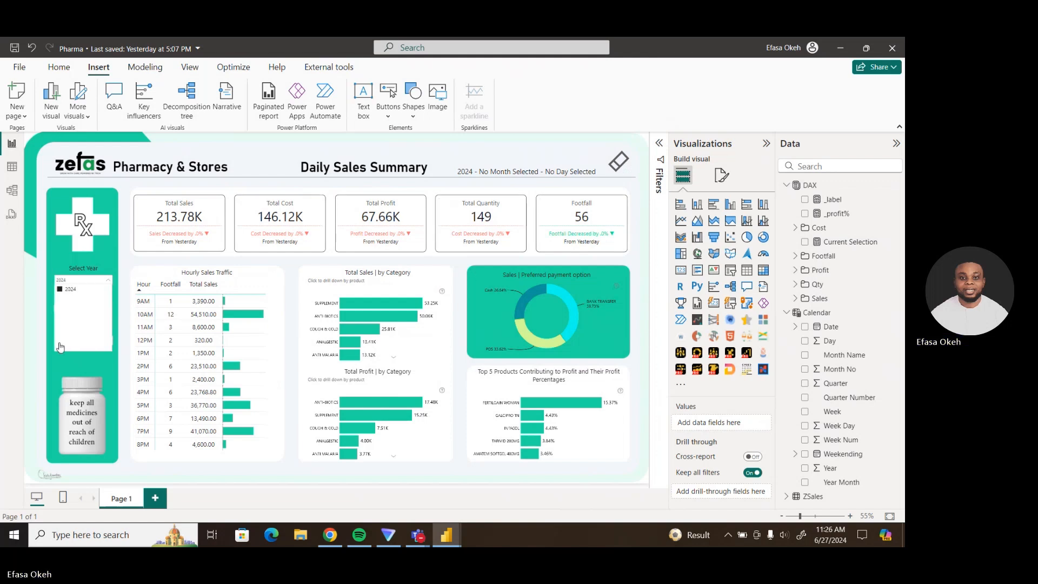
{"action": "left_click", "coordinate": [55, 358]}
{"action": "left_click", "coordinate": [79, 310]}
{"action": "left_click", "coordinate": [64, 290]}
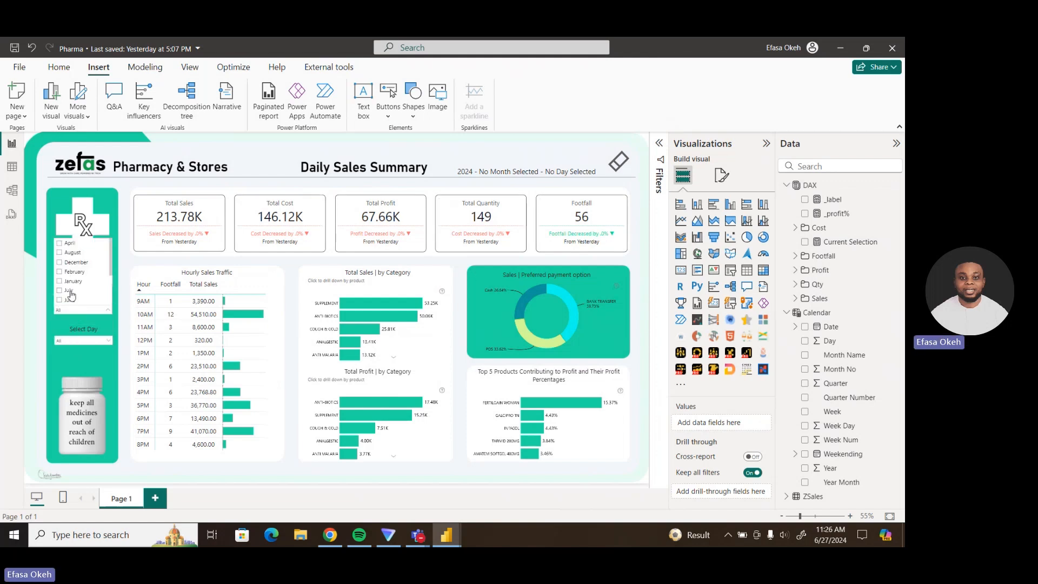
{"action": "left_click", "coordinate": [66, 348]}
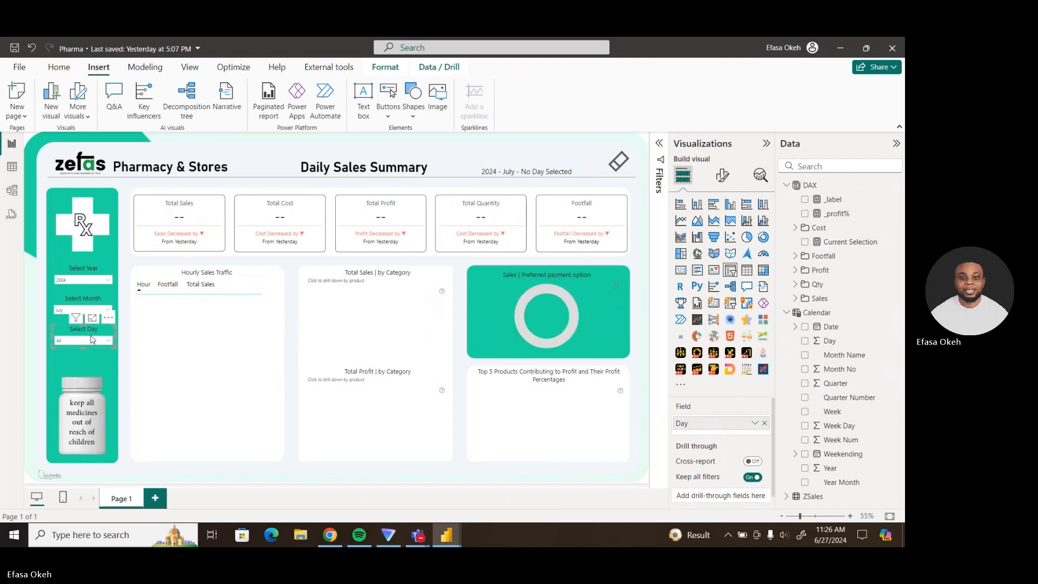
Change the month slicer to May and the day slicer to 7, and clear the selections with the eraser button.
{"action": "left_click", "coordinate": [65, 313]}
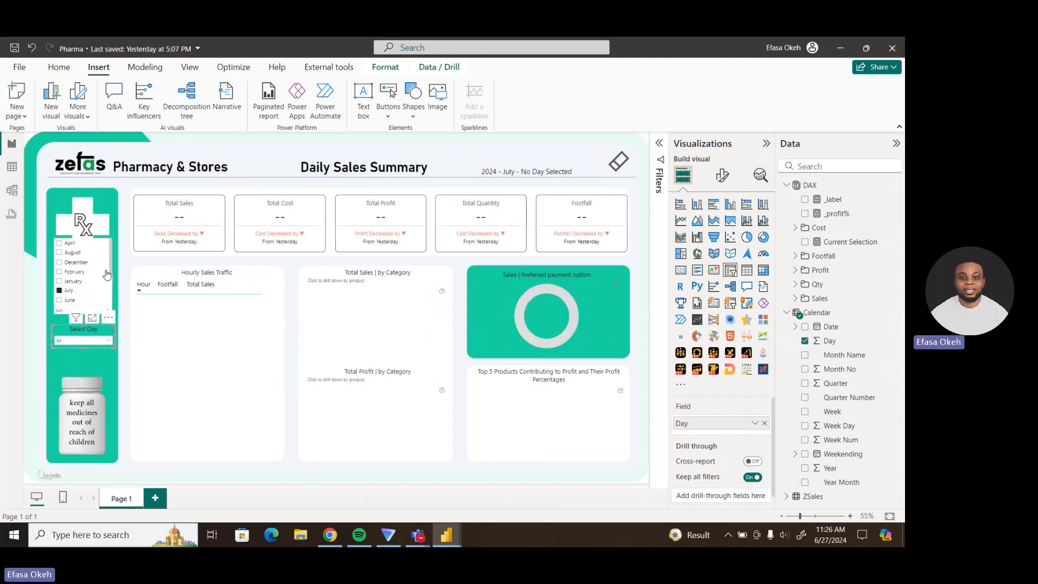
{"action": "scroll", "coordinate": [89, 290], "scroll_direction": "down", "scroll_amount": 2}
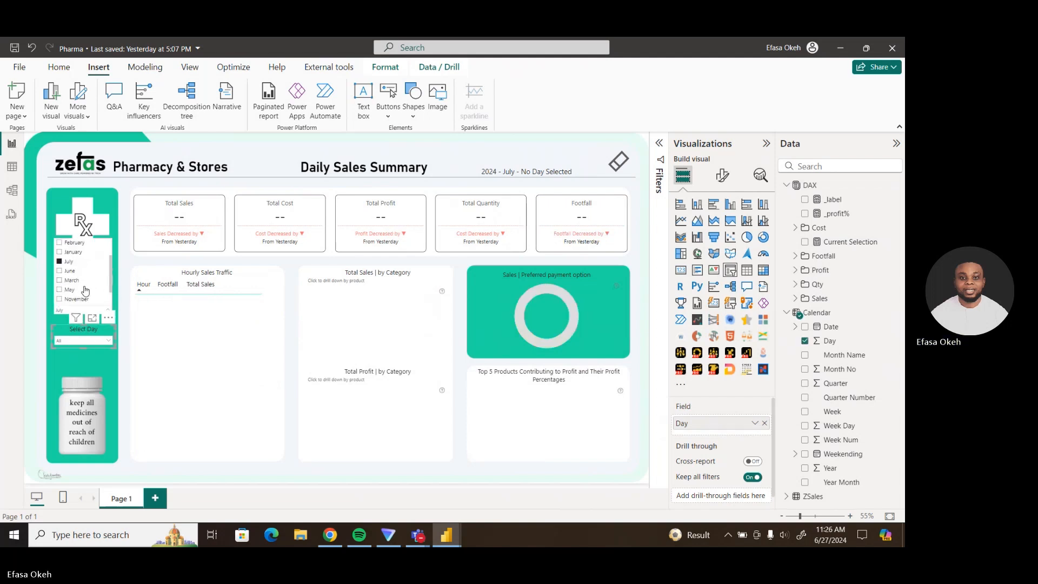
{"action": "left_click", "coordinate": [85, 291]}
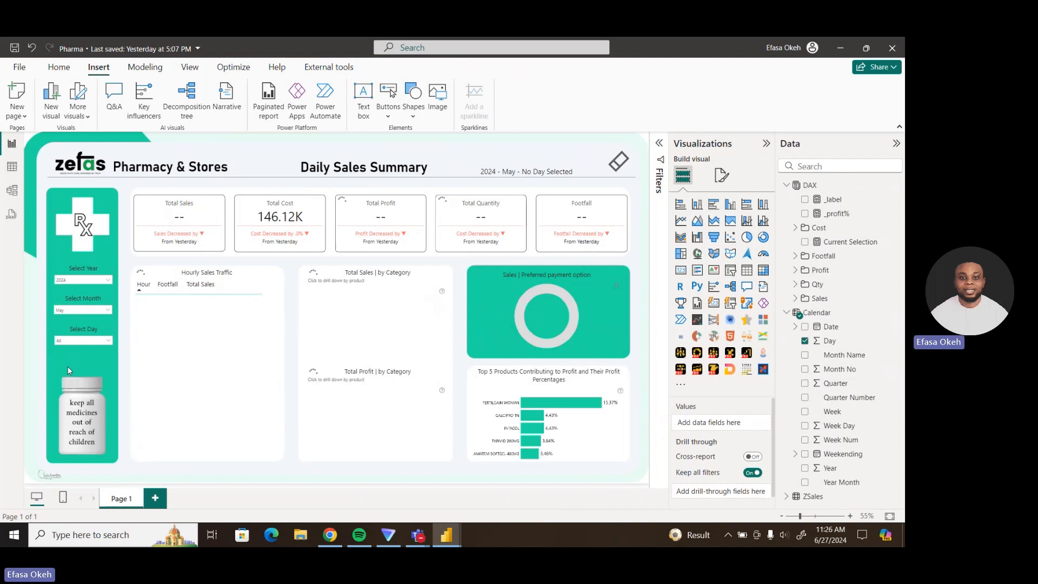
{"action": "left_click", "coordinate": [70, 339]}
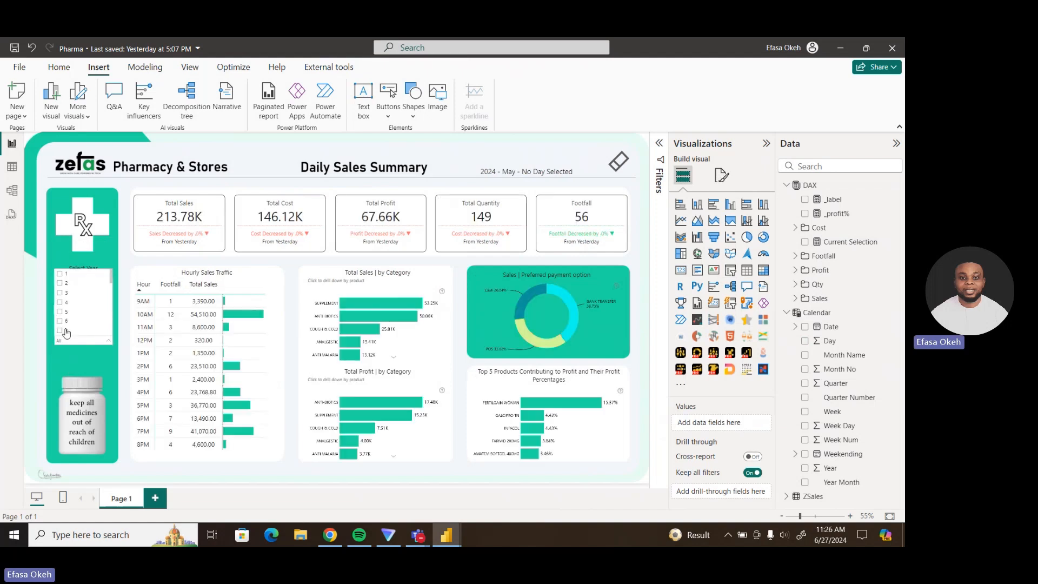
{"action": "left_click", "coordinate": [70, 336]}
{"action": "left_click", "coordinate": [70, 357]}
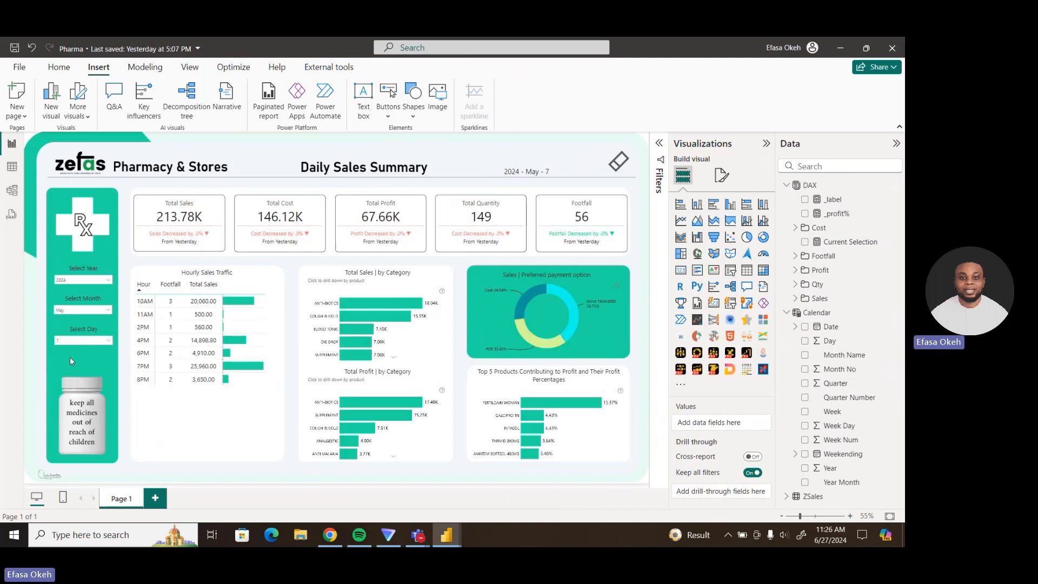
{"action": "left_click", "coordinate": [618, 164]}
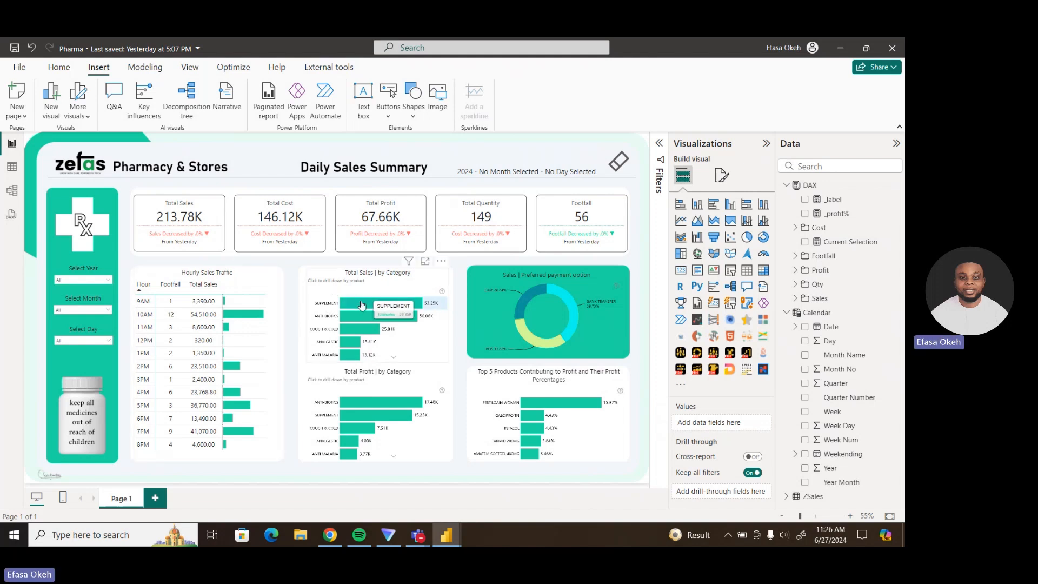
Drill into the Supplement bar of the Total Sales by Category chart and reset the drill-down.
{"action": "left_click", "coordinate": [361, 303]}
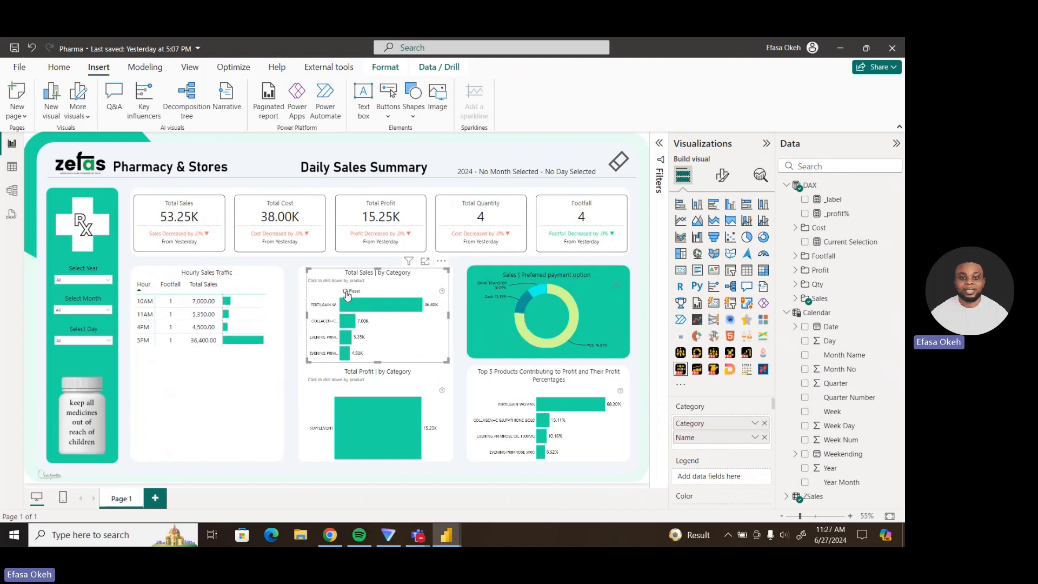
{"action": "left_click", "coordinate": [347, 292]}
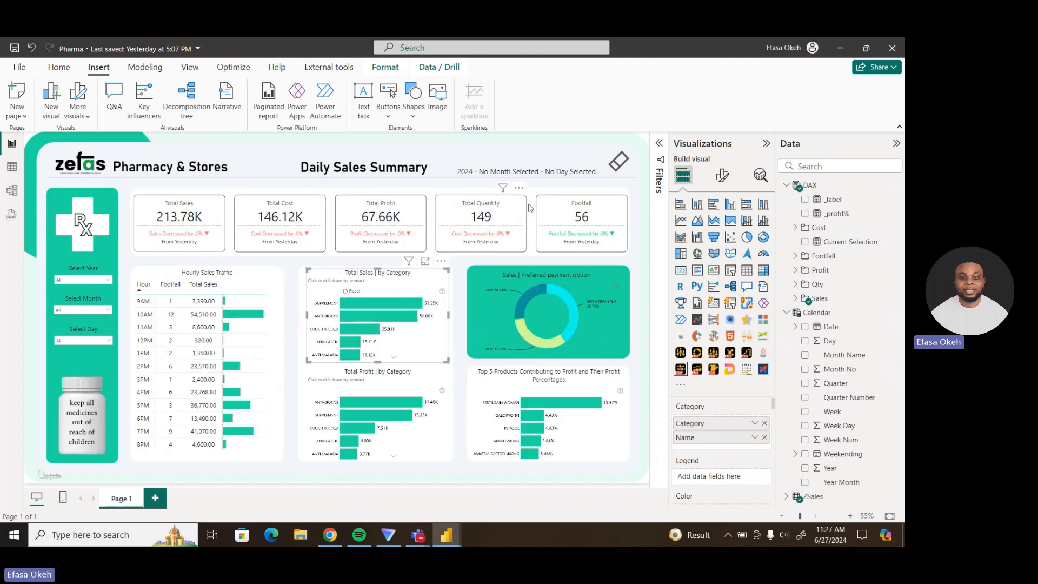
{"action": "left_click", "coordinate": [621, 170]}
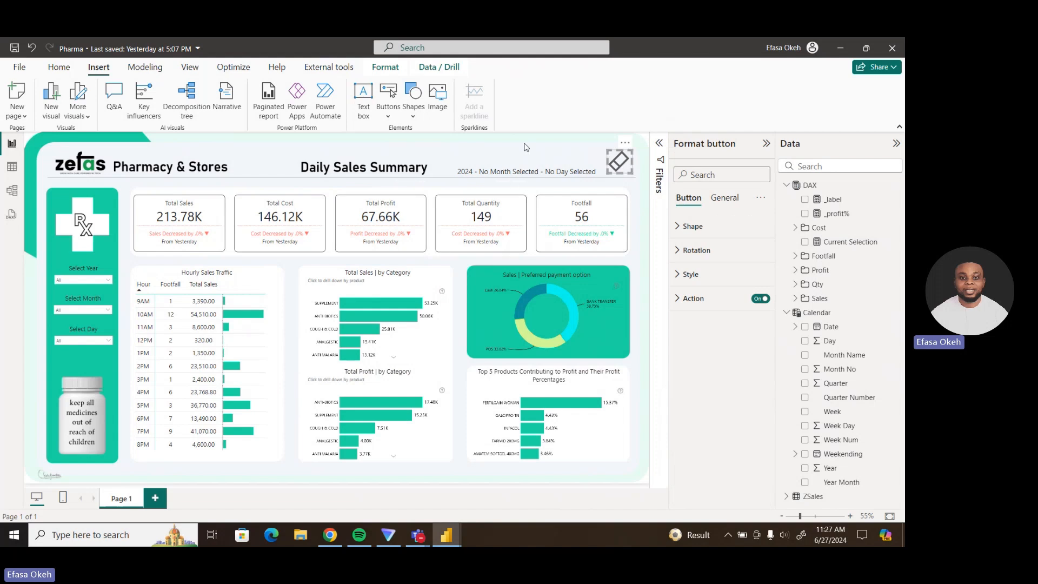
{"action": "left_click", "coordinate": [516, 159]}
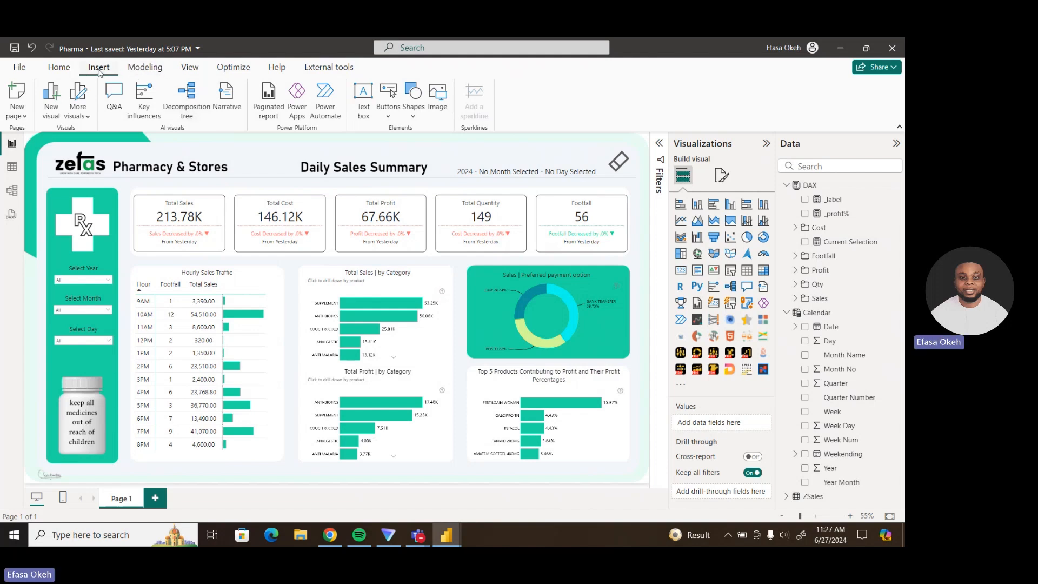
Add a bookmark of the unfiltered report page and name it clear.
{"action": "left_click", "coordinate": [190, 67]}
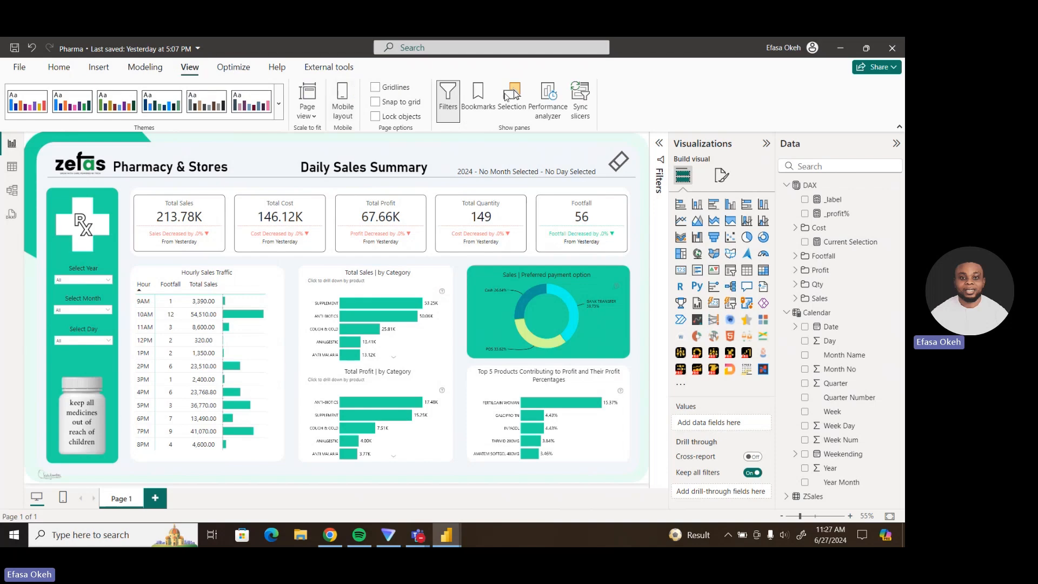
{"action": "left_click", "coordinate": [478, 97]}
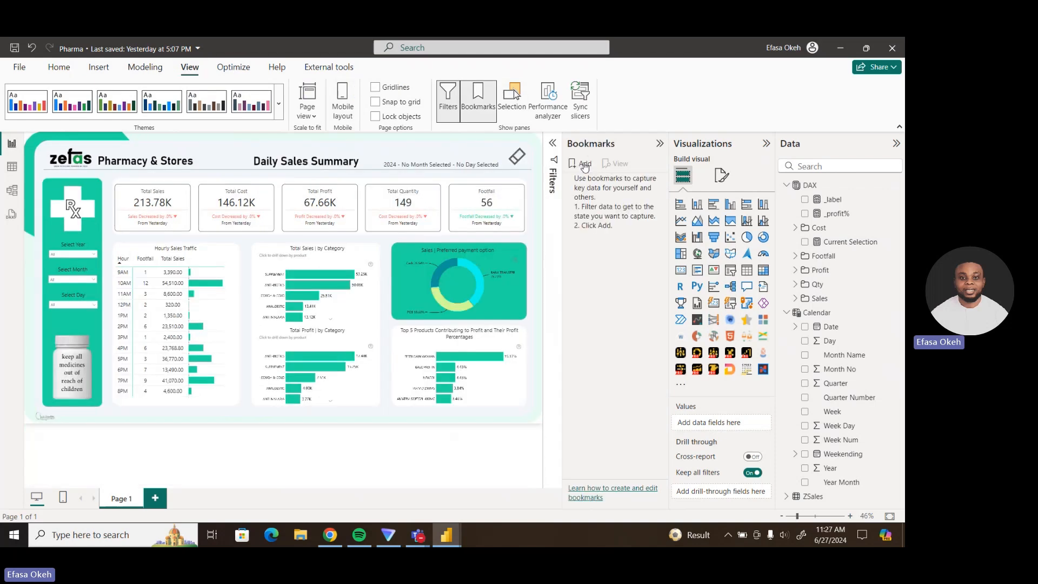
{"action": "left_click", "coordinate": [585, 164]}
{"action": "double_click", "coordinate": [606, 183]}
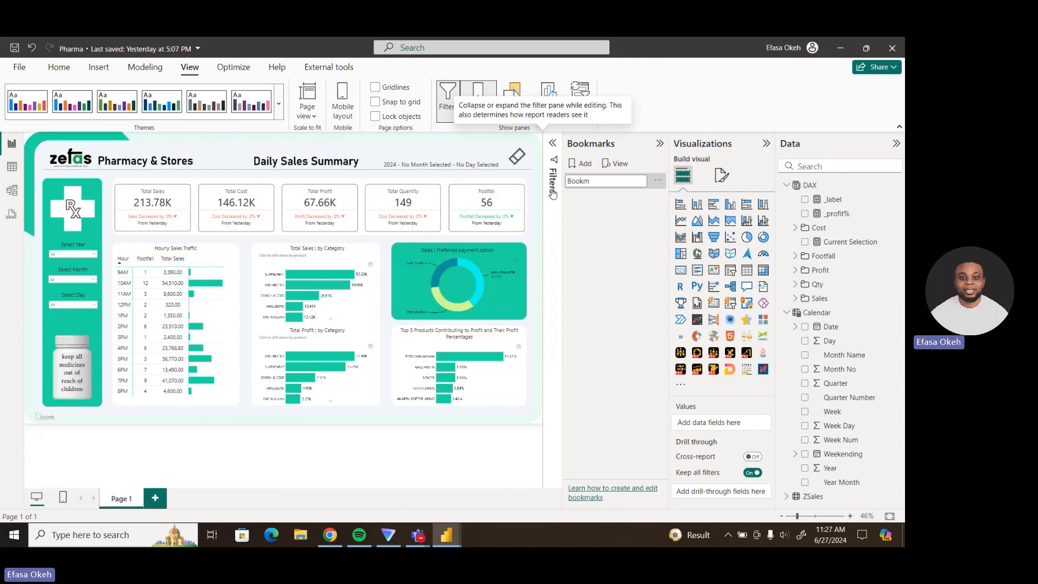
{"action": "type", "text": "clear"}
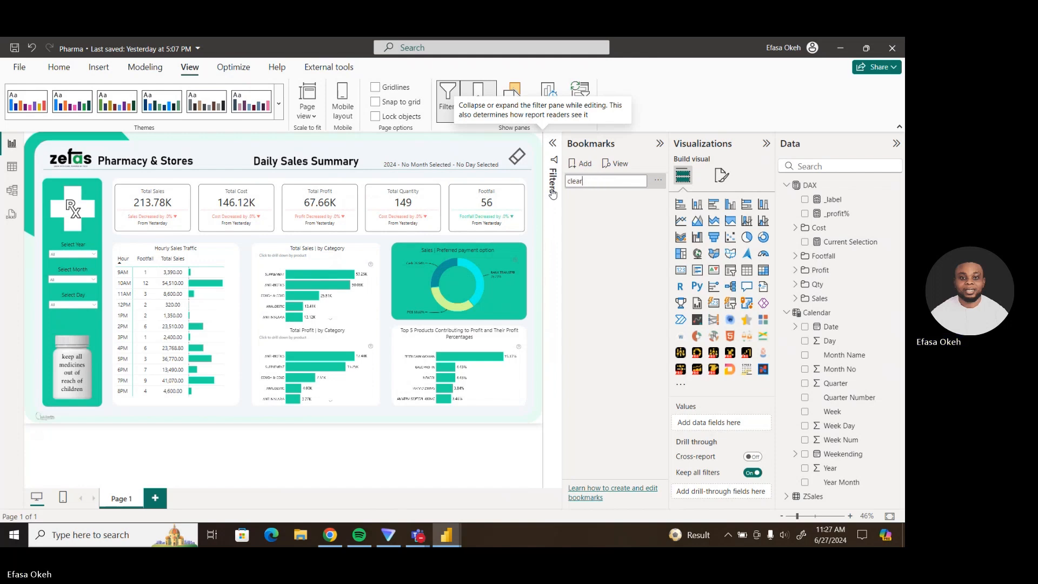
{"action": "key", "text": "Return"}
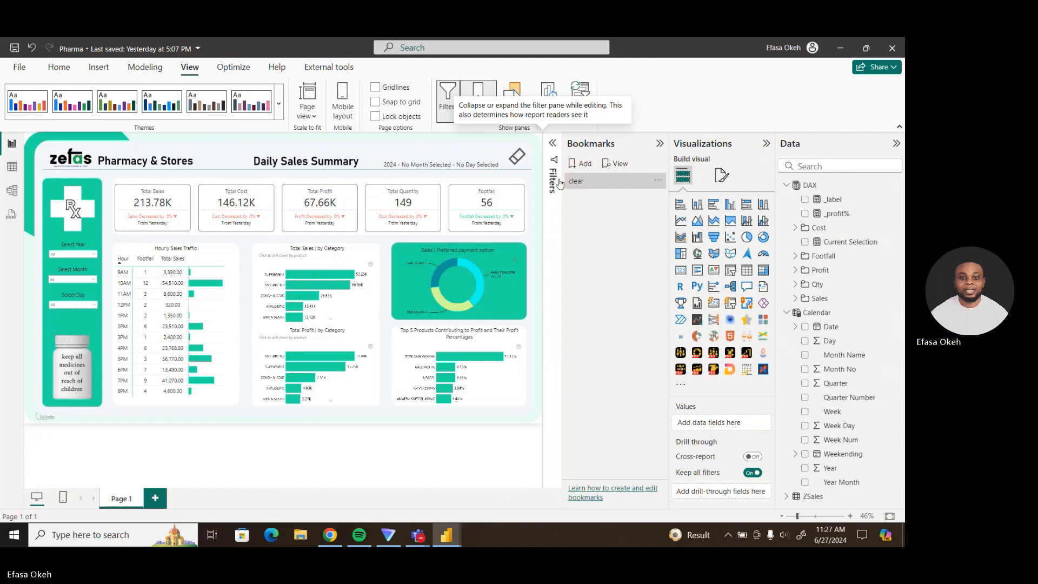
{"action": "left_click", "coordinate": [660, 144]}
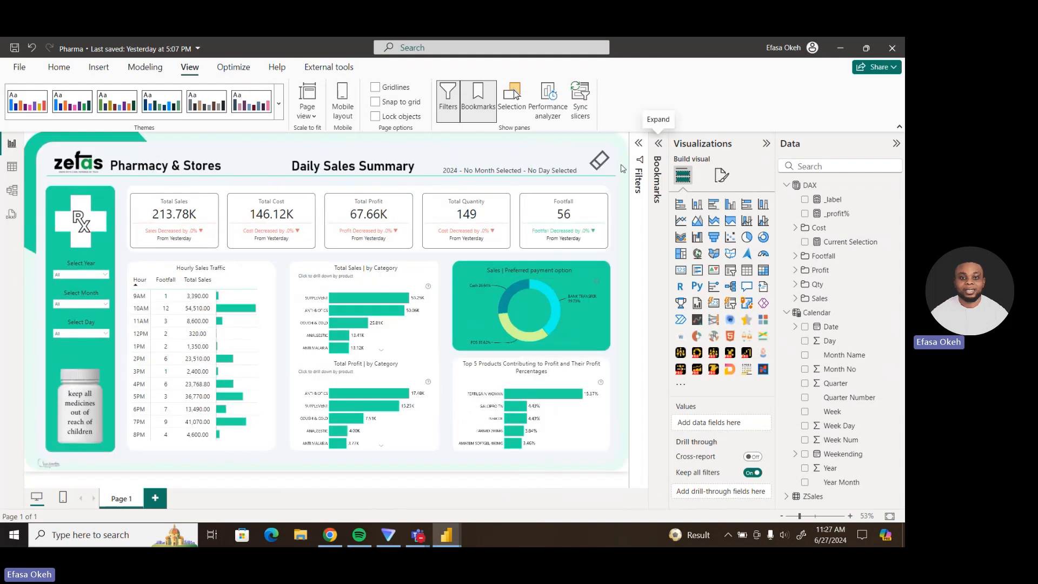
Change the eraser button's action type to Bookmark and link it to the clear bookmark.
{"action": "left_click", "coordinate": [603, 165]}
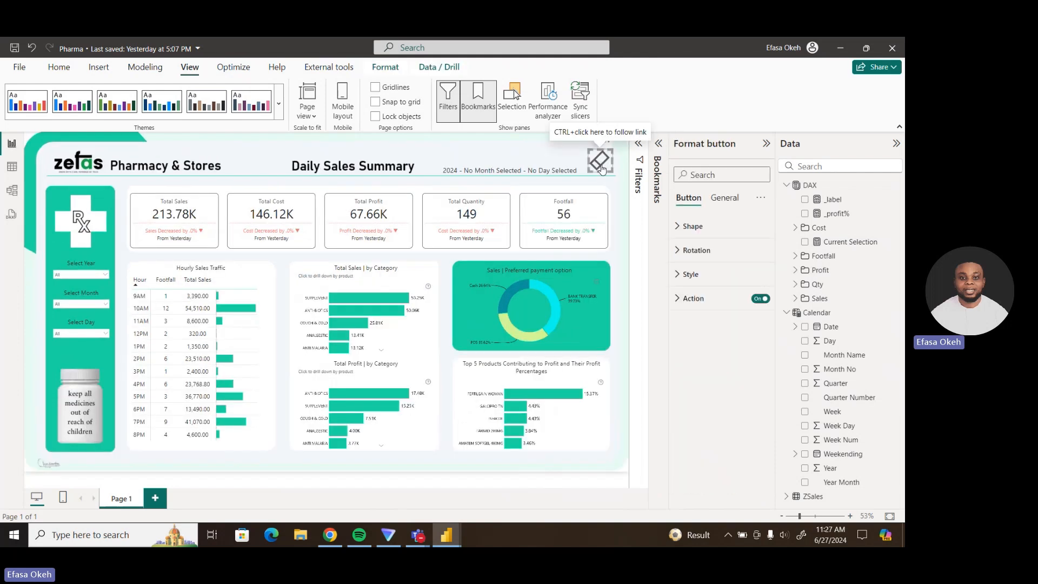
{"action": "left_click", "coordinate": [684, 298]}
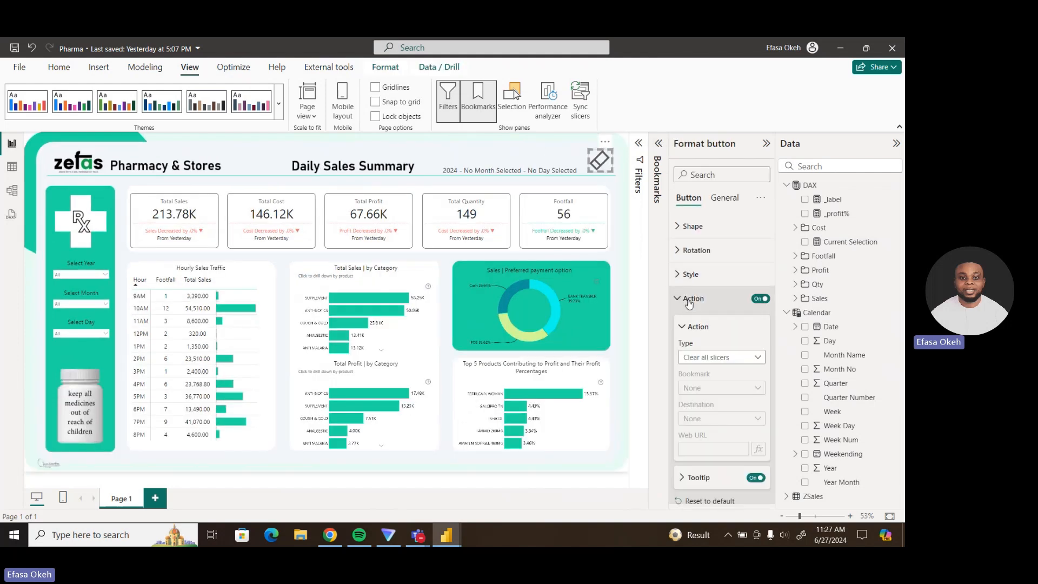
{"action": "left_click", "coordinate": [704, 358]}
{"action": "left_click", "coordinate": [698, 386]}
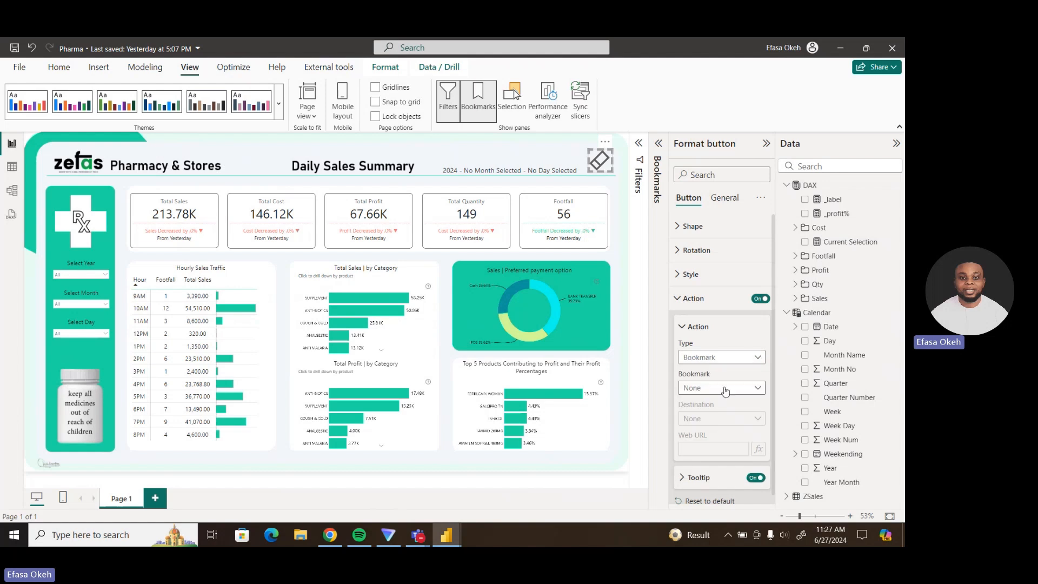
{"action": "left_click", "coordinate": [715, 389]}
{"action": "left_click", "coordinate": [696, 418]}
{"action": "left_click", "coordinate": [683, 301]}
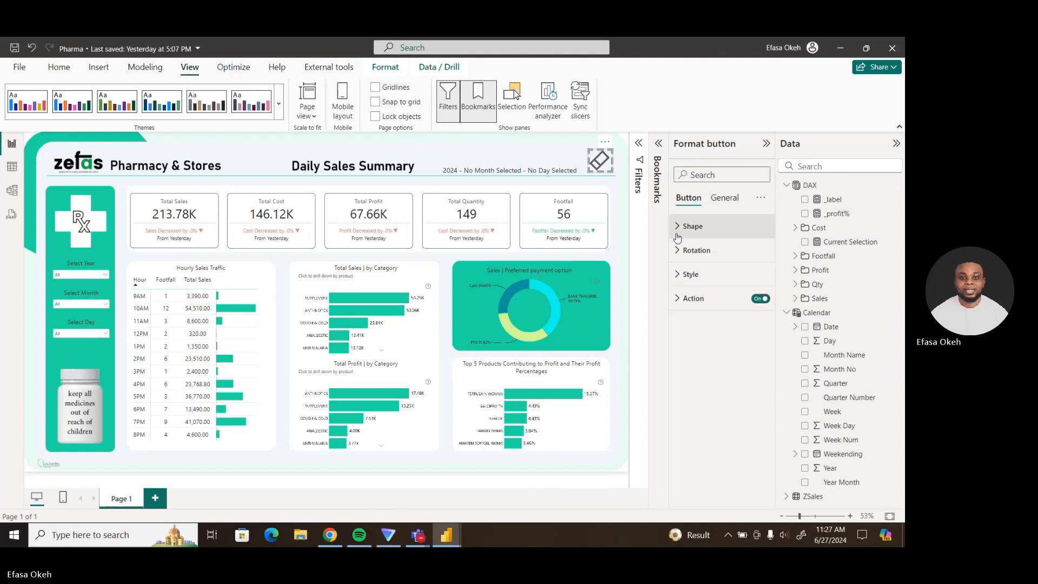
Cross-filter the report by the 10AM bar in Hourly Sales Traffic and reset it with the eraser button.
{"action": "left_click", "coordinate": [366, 176]}
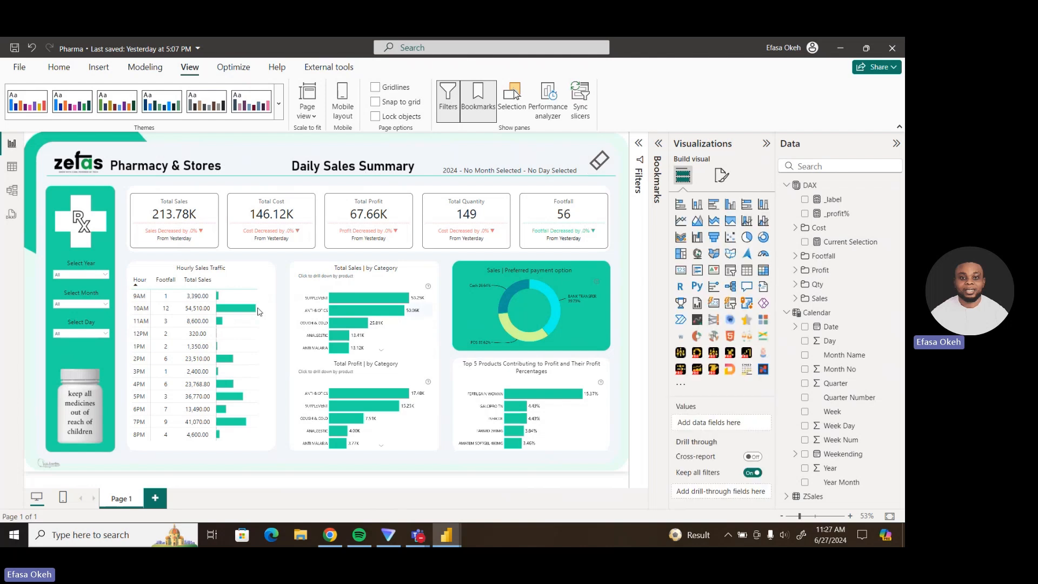
{"action": "left_click", "coordinate": [239, 306]}
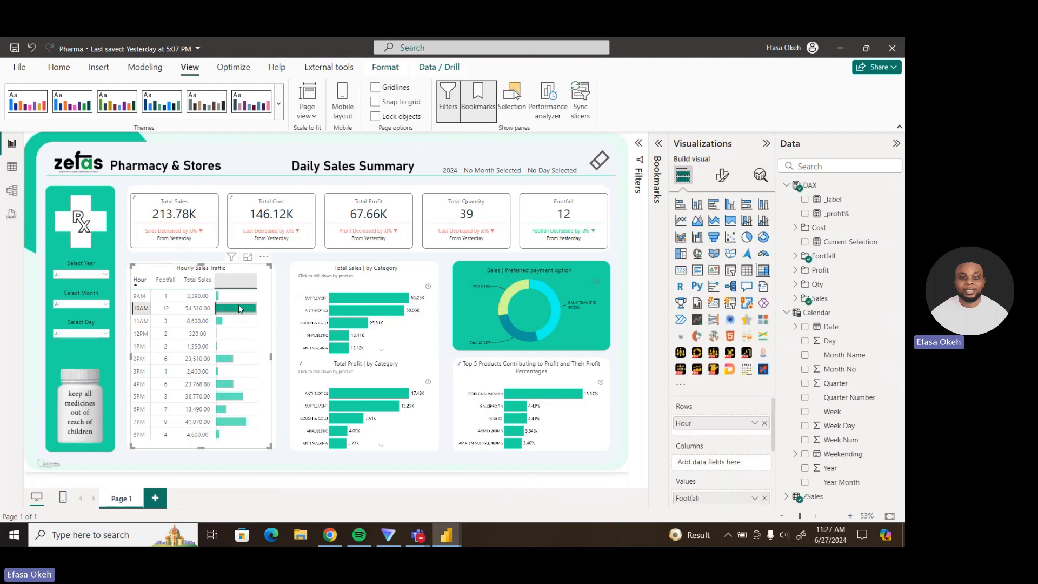
{"action": "left_click", "coordinate": [599, 162], "text": "ctrl"}
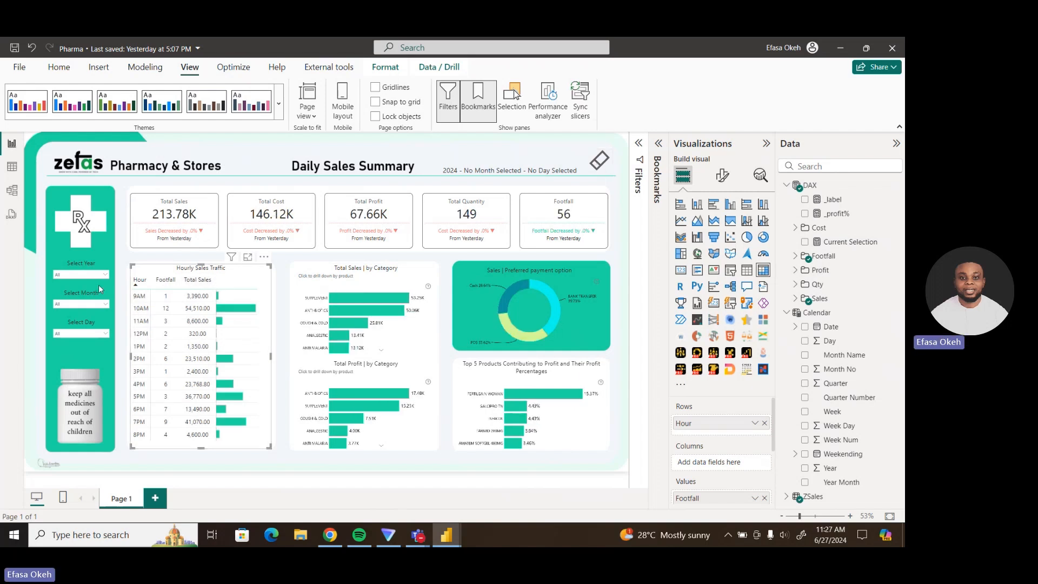
Filter the report to May and day 7 with the month and day slicers, then switch the day to 9.
{"action": "left_click", "coordinate": [103, 304]}
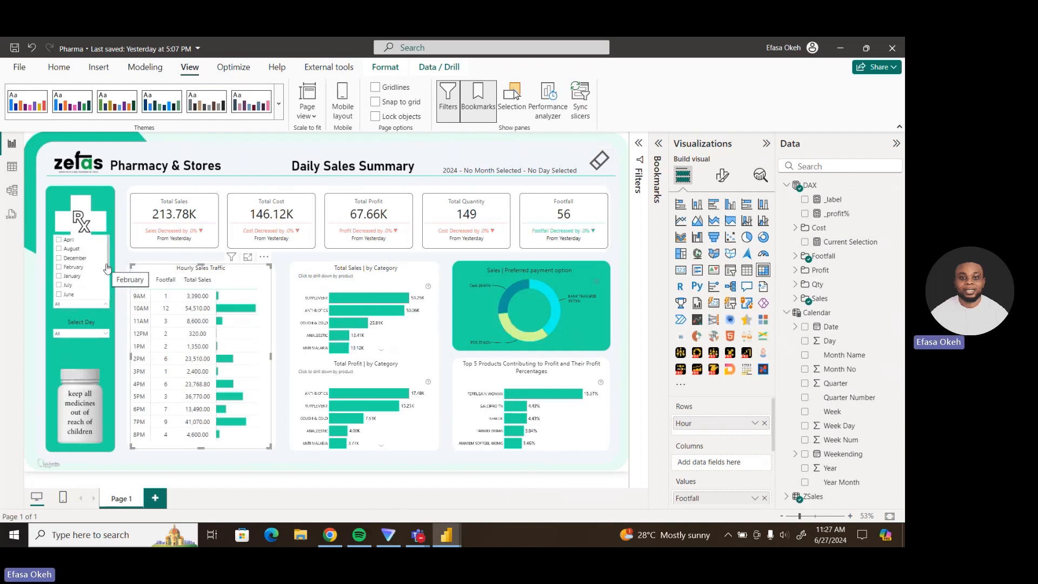
{"action": "scroll", "coordinate": [106, 287], "scroll_direction": "down", "scroll_amount": 2}
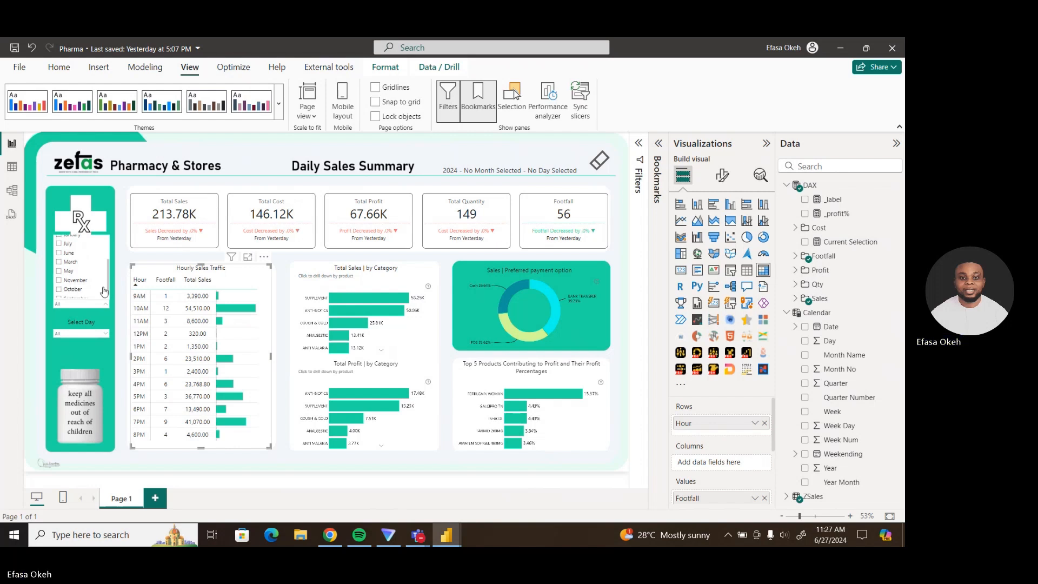
{"action": "left_click", "coordinate": [76, 272]}
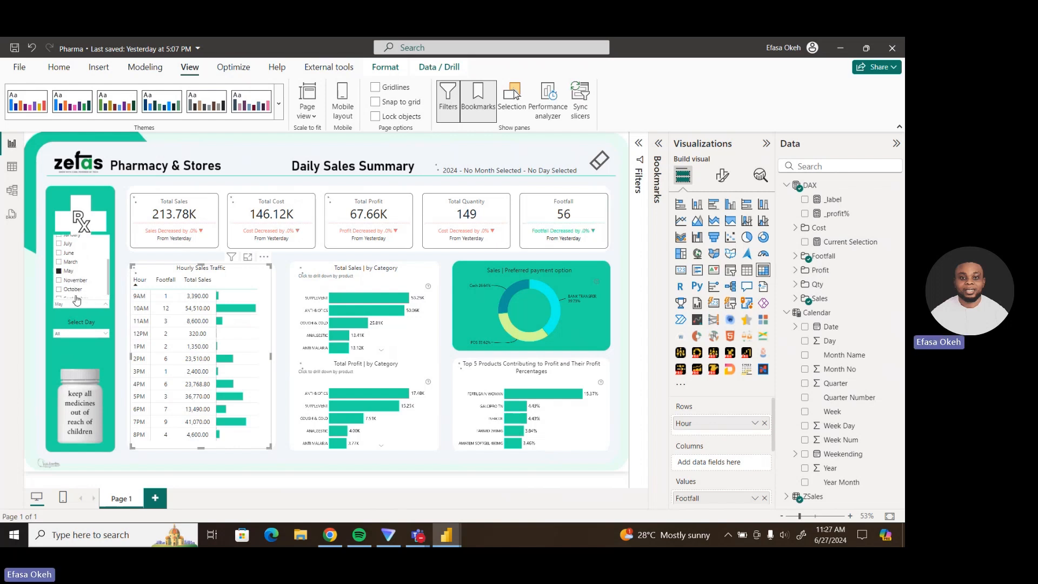
{"action": "left_click", "coordinate": [79, 334]}
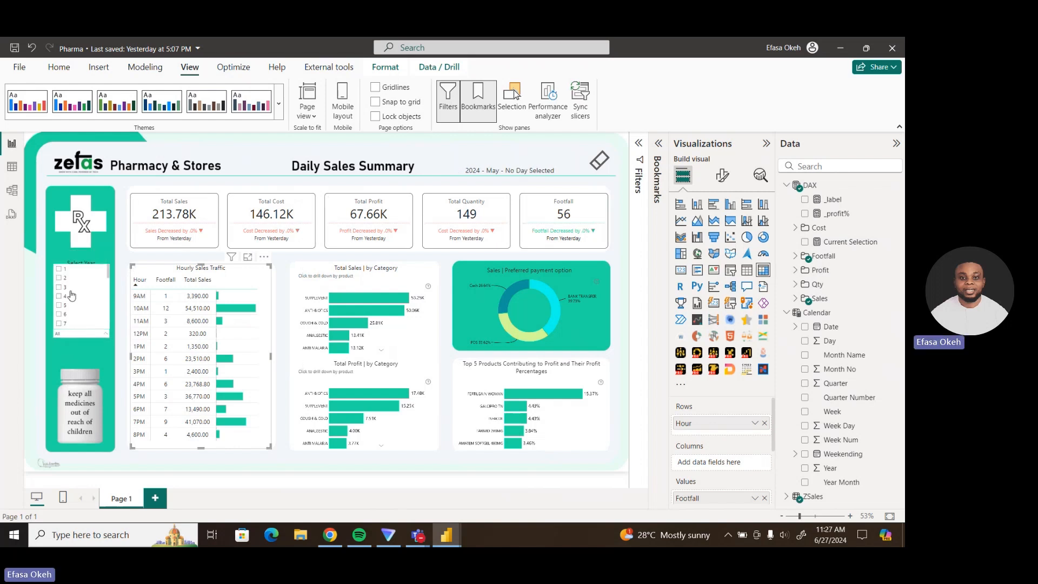
{"action": "left_click", "coordinate": [61, 324]}
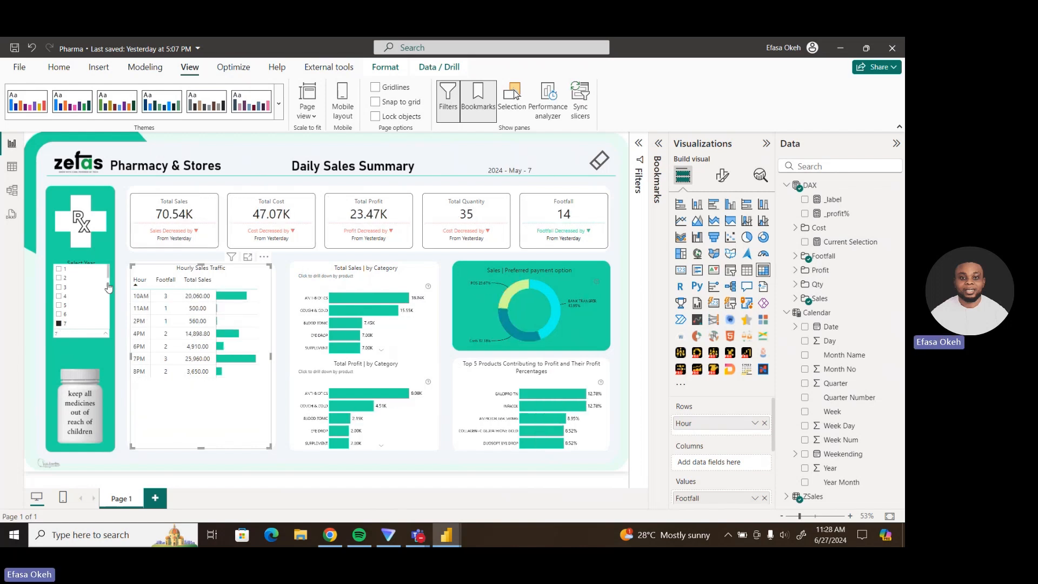
{"action": "scroll", "coordinate": [109, 279], "scroll_direction": "down", "scroll_amount": 2}
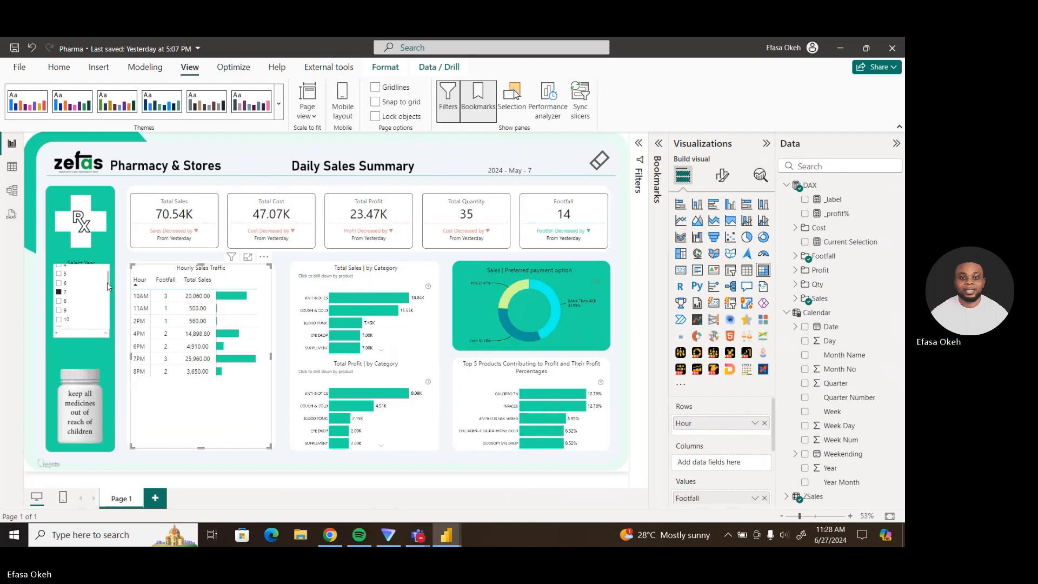
{"action": "left_click", "coordinate": [61, 312]}
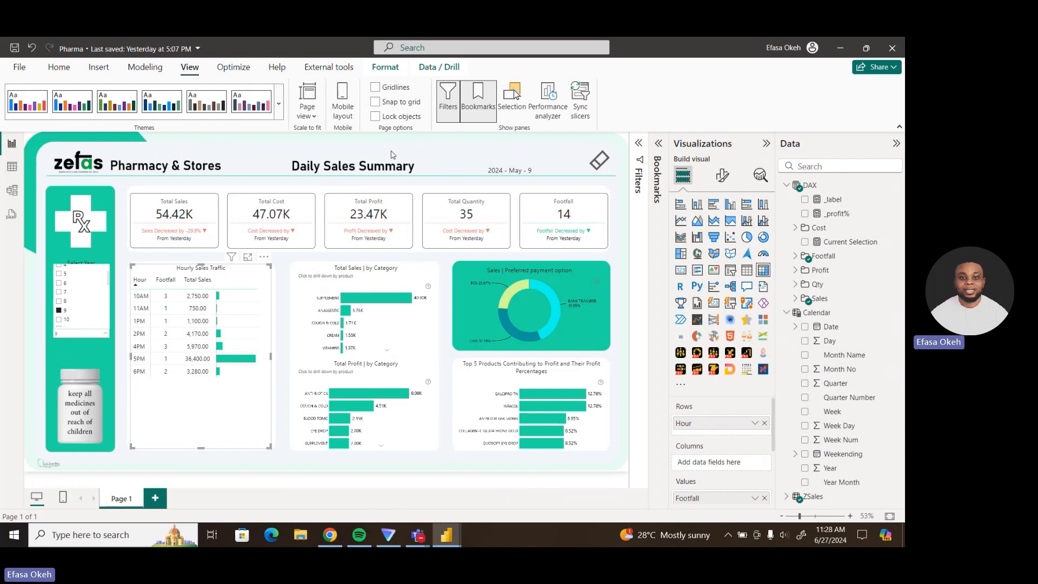
Drill into the Supplement bar of Total Sales by Category and clear all filters with the eraser button.
{"action": "left_click", "coordinate": [571, 149]}
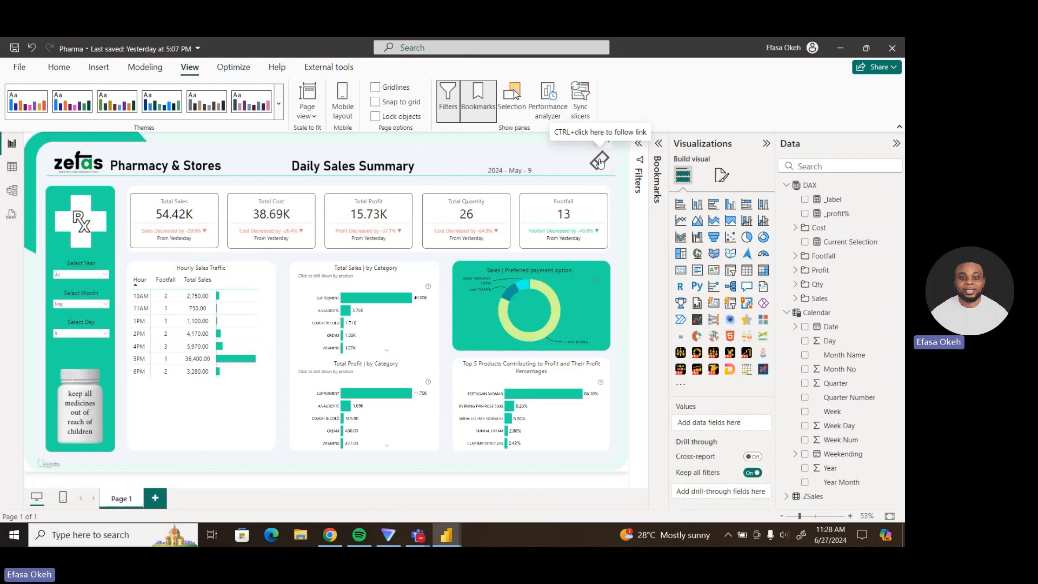
{"action": "left_click", "coordinate": [359, 303]}
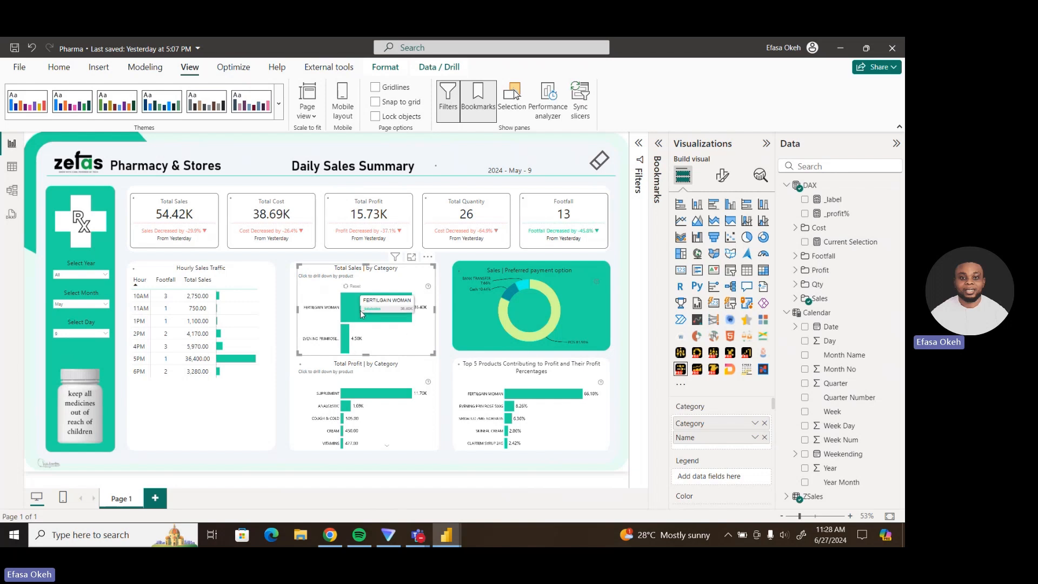
{"action": "left_click", "coordinate": [599, 163], "text": "ctrl"}
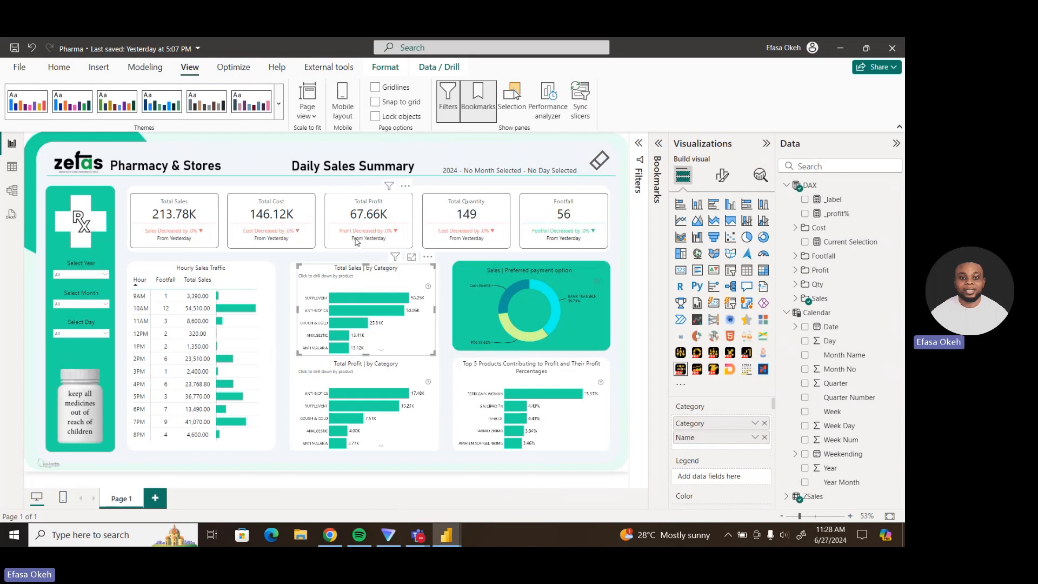
Hide the Filters and Bookmarks panes and collapse the DAX and Calendar tables in the data model list.
{"action": "left_click", "coordinate": [446, 153]}
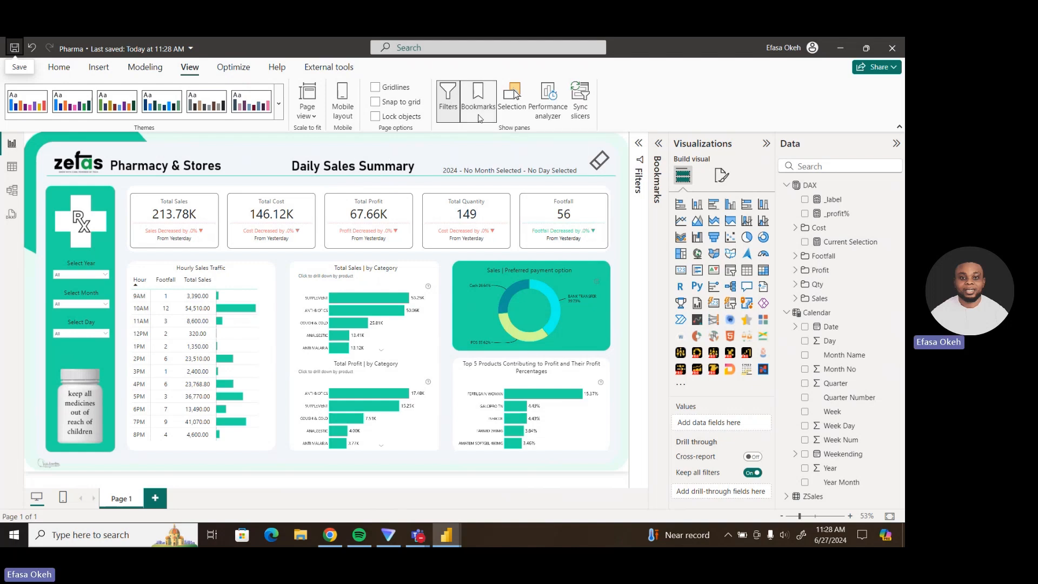
{"action": "left_click", "coordinate": [478, 98]}
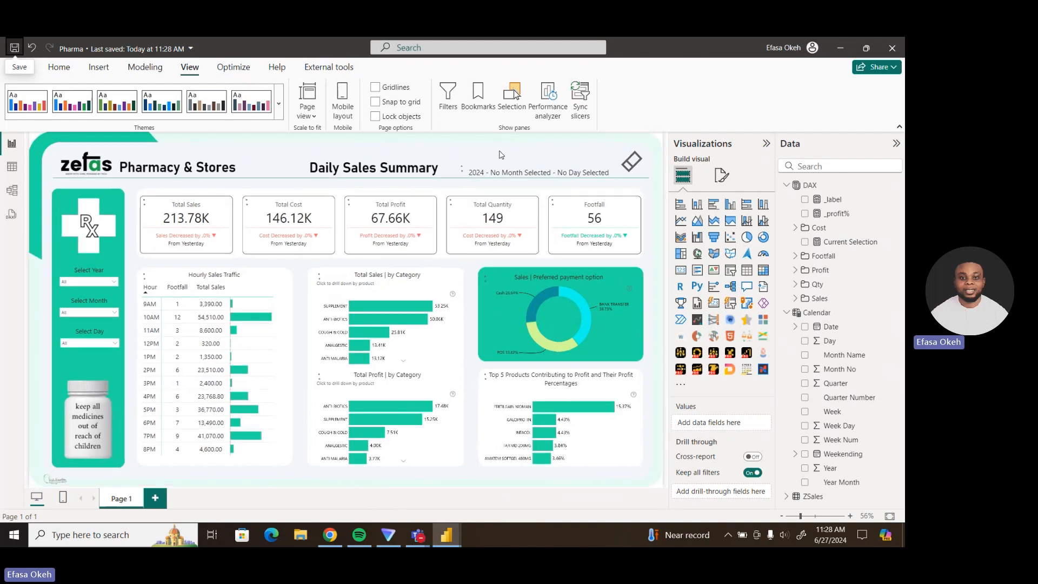
{"action": "left_click", "coordinate": [787, 185]}
{"action": "left_click", "coordinate": [787, 199]}
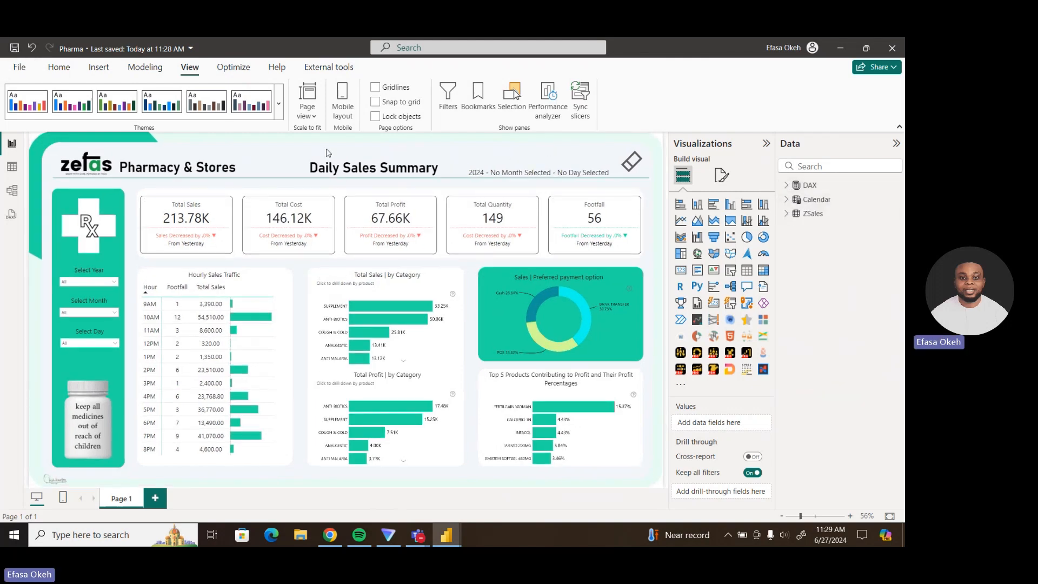
Rename the report page as ZSales.
{"action": "left_click", "coordinate": [64, 69]}
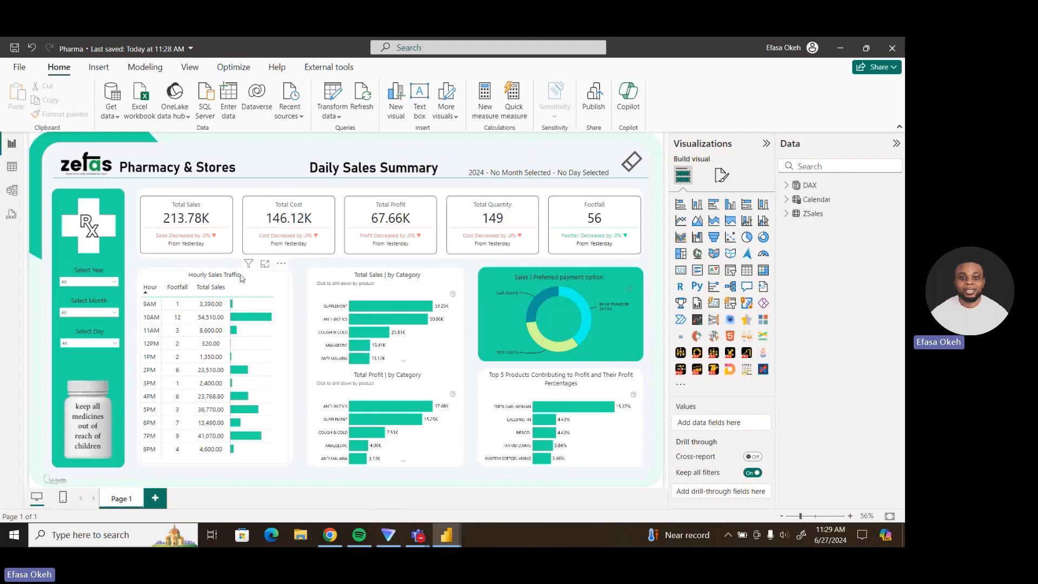
{"action": "double_click", "coordinate": [132, 501]}
{"action": "type", "text": "ZSA"}
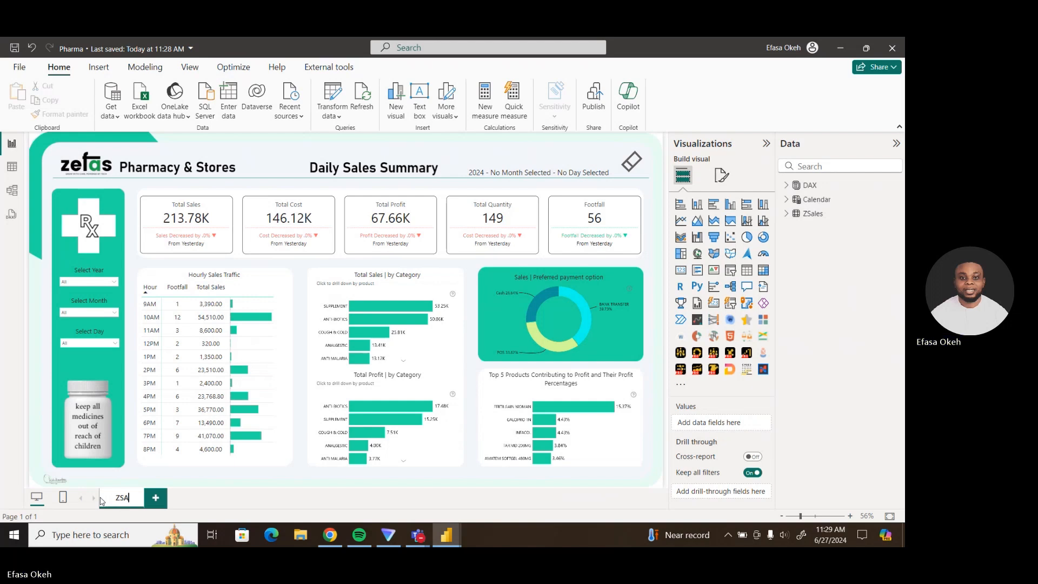
{"action": "key", "text": "BackSpace"}
{"action": "key", "text": "BackSpace"}
{"action": "type", "text": "Saes"}
{"action": "key", "text": "BackSpace"}
{"action": "key", "text": "BackSpace"}
{"action": "type", "text": "les"}
{"action": "key", "text": "Return"}
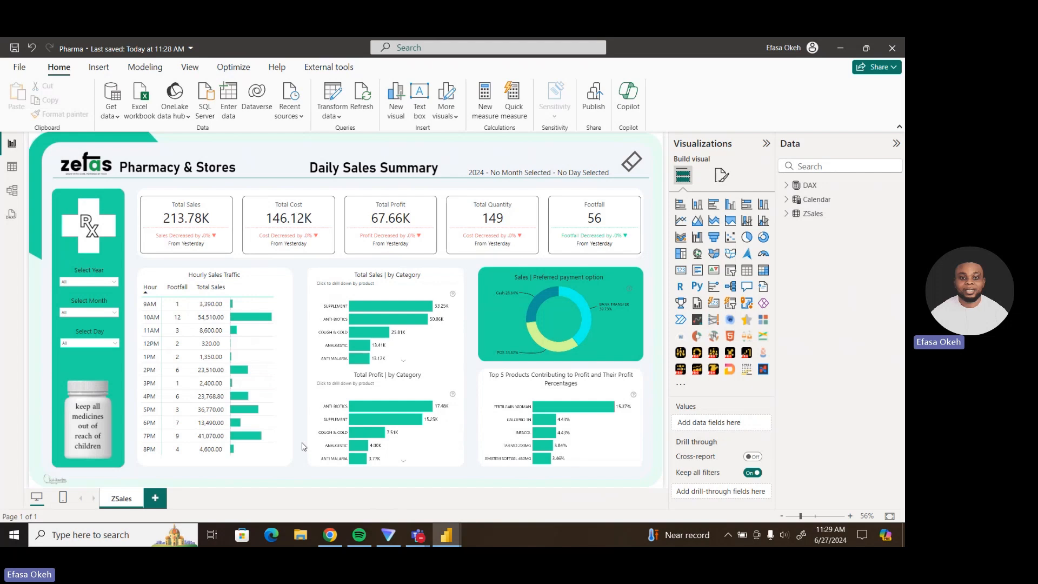
Save the report changes and publish the report to My workspace.
{"action": "left_click", "coordinate": [595, 98]}
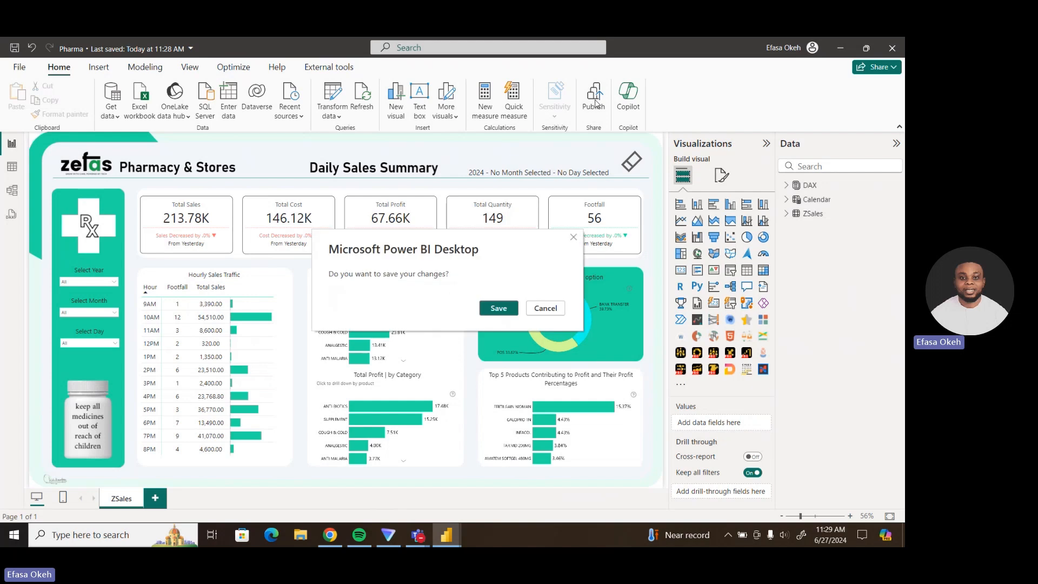
{"action": "left_click", "coordinate": [492, 309]}
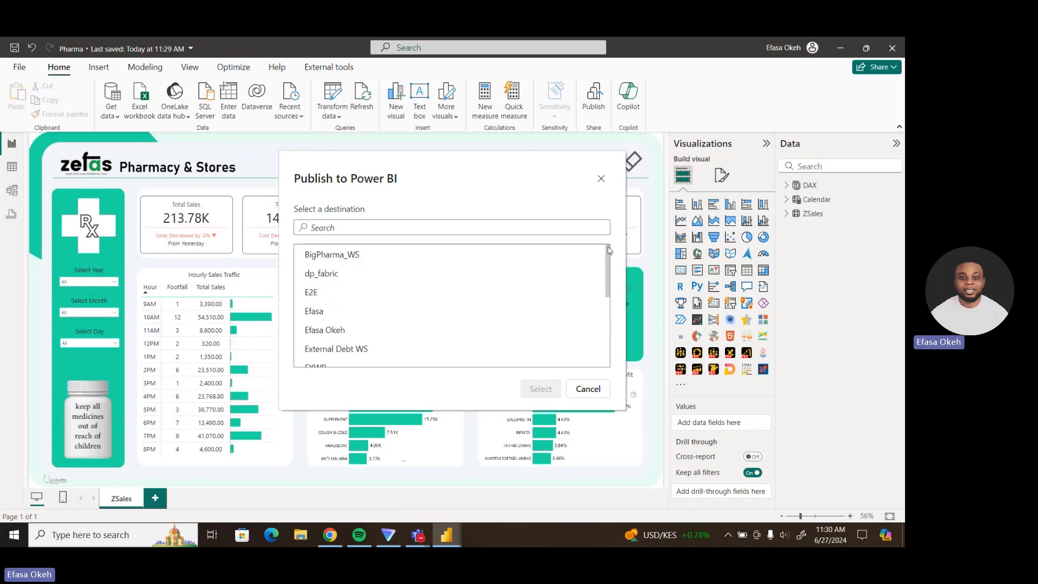
{"action": "left_click_drag", "start_coordinate": [606, 251], "coordinate": [607, 325]}
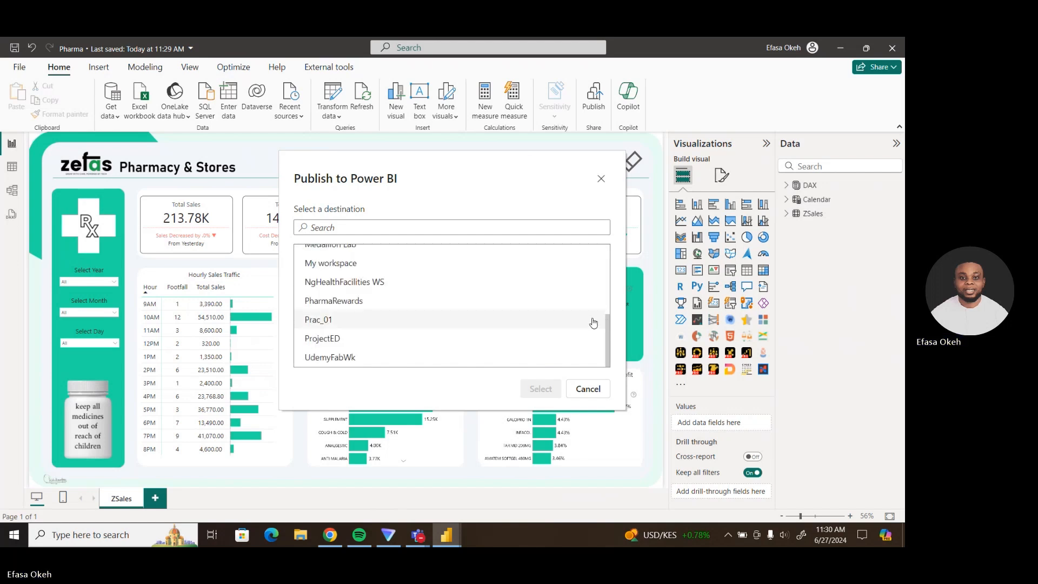
{"action": "left_click", "coordinate": [320, 268]}
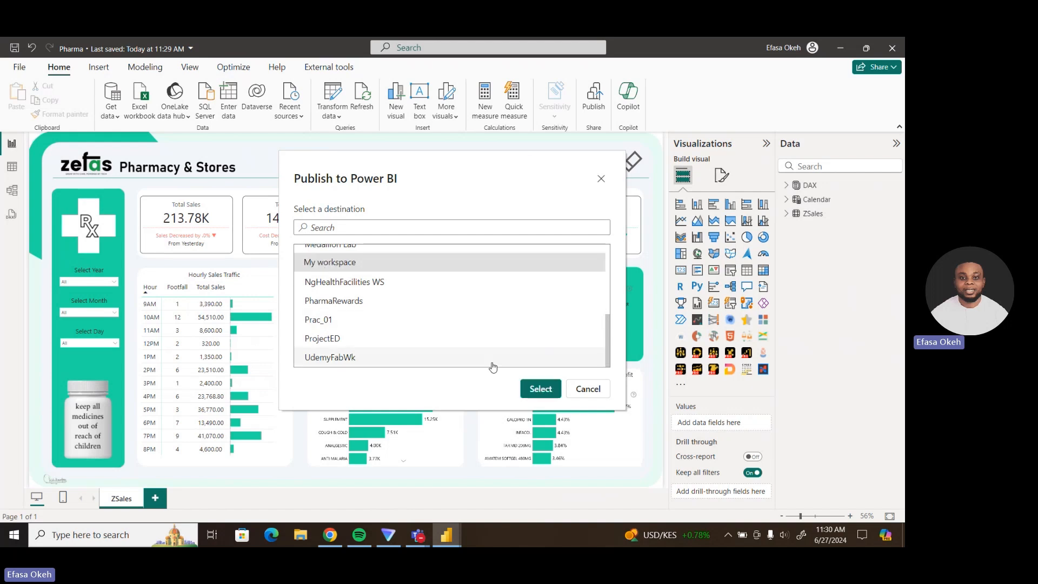
{"action": "left_click", "coordinate": [540, 389]}
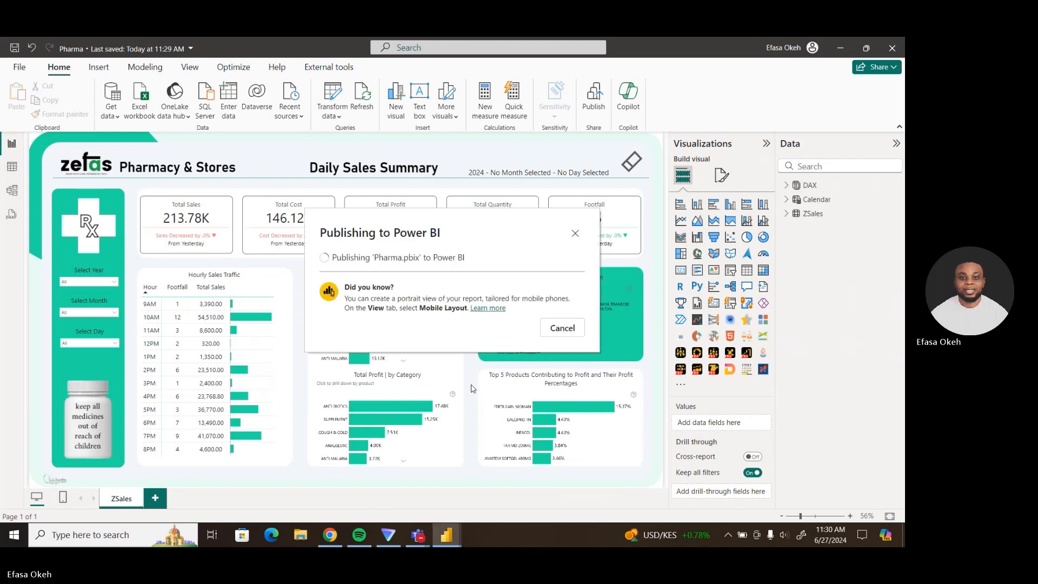